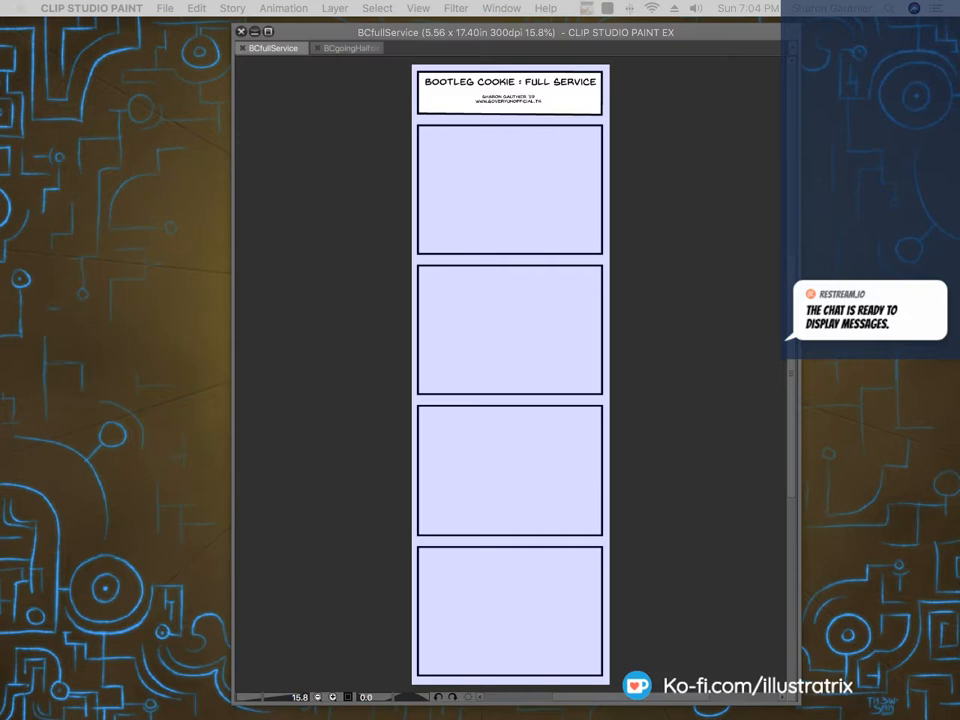
Collapse the "8 frames with title" folder and make the sketch layer active.
key("Tab")
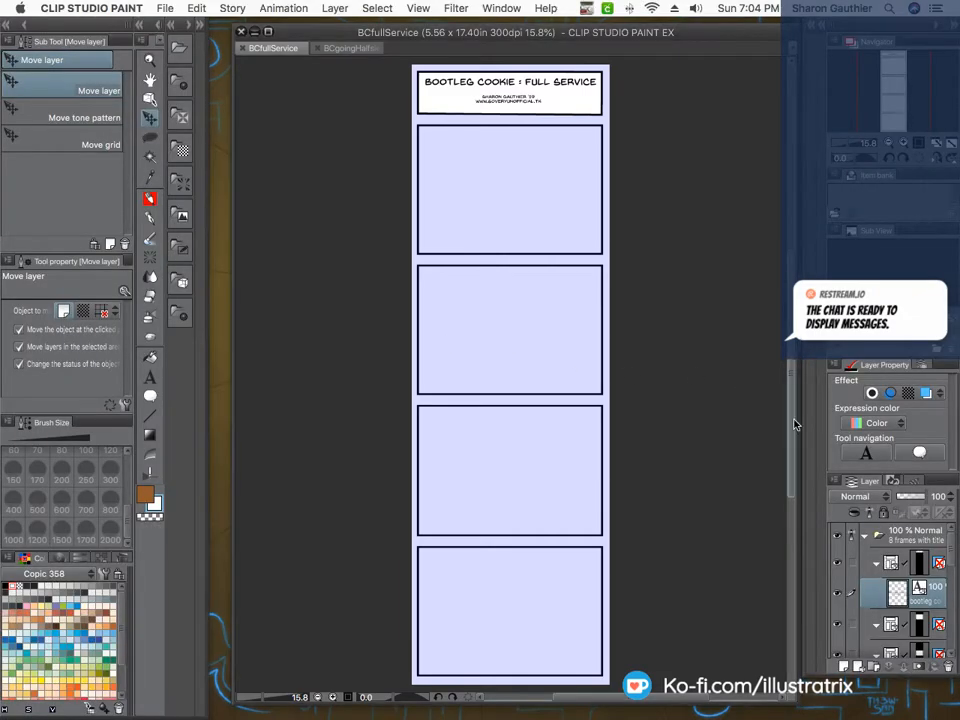
scroll(793, 420, "up", 3)
left_click(864, 538)
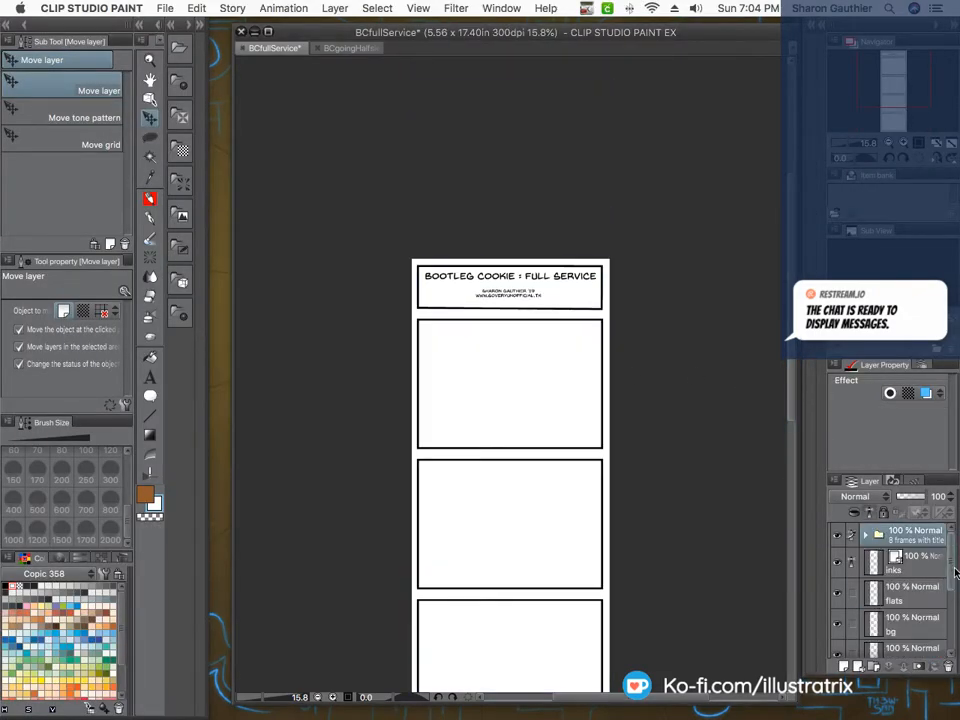
left_click_drag(951, 568, 951, 622)
left_click(897, 577)
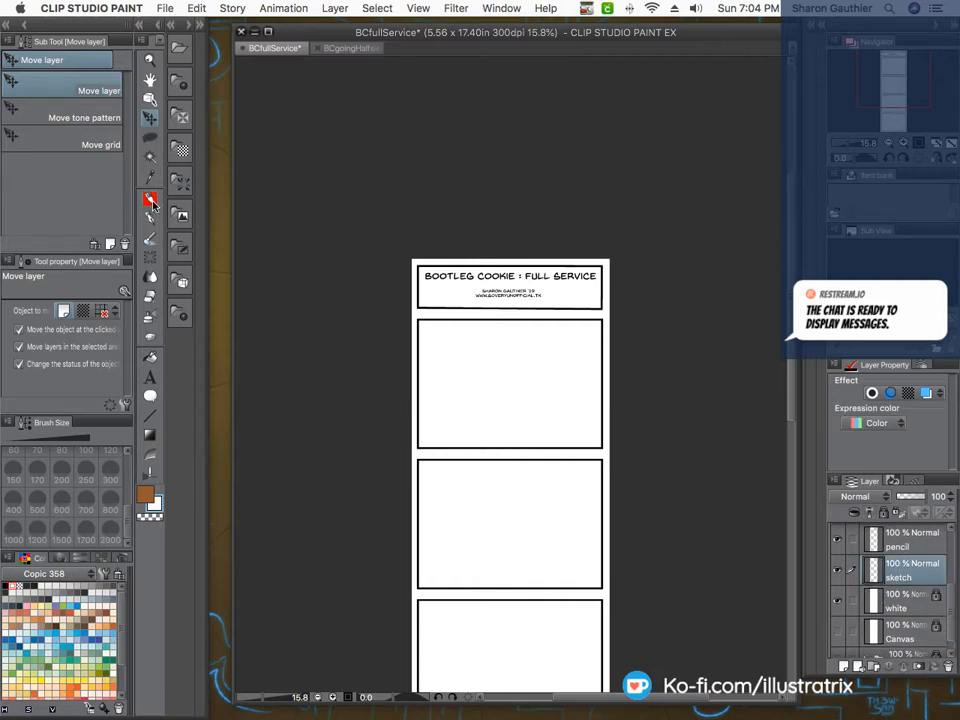
Choose the Blue Real Pencil and set its brush size to 20.
key("p")
scroll(123, 147, "up", 2)
left_click(88, 119)
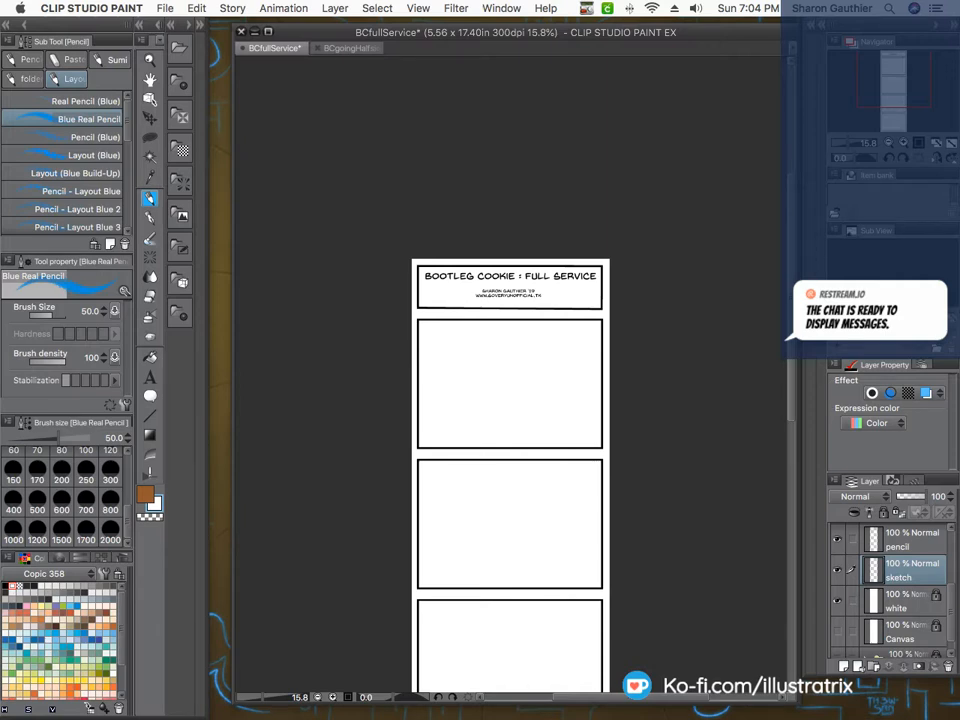
key("Tab")
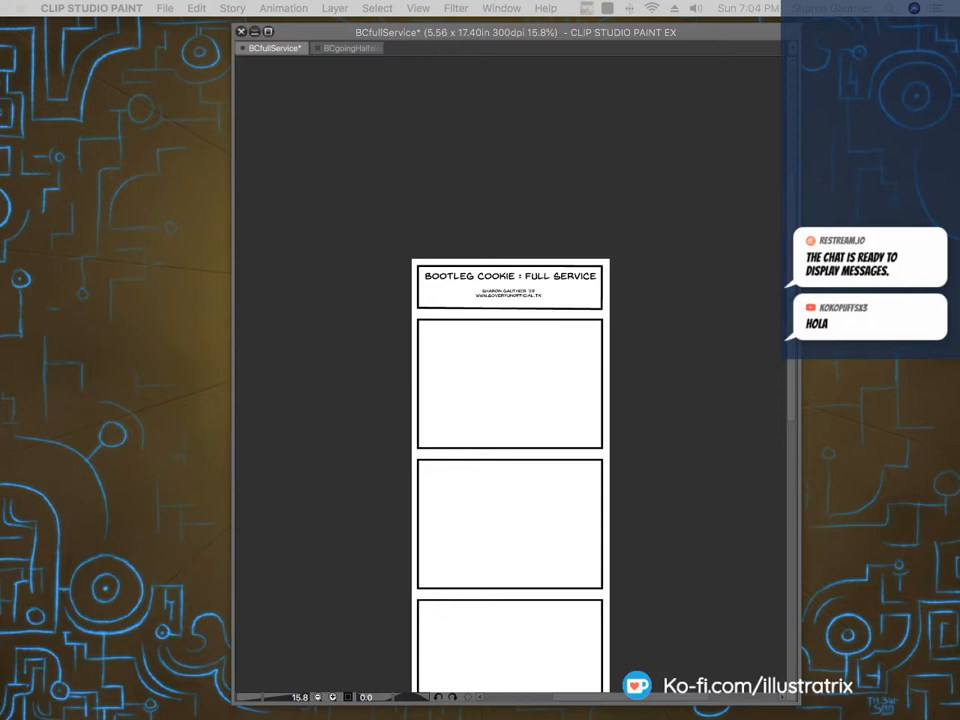
key("Tab")
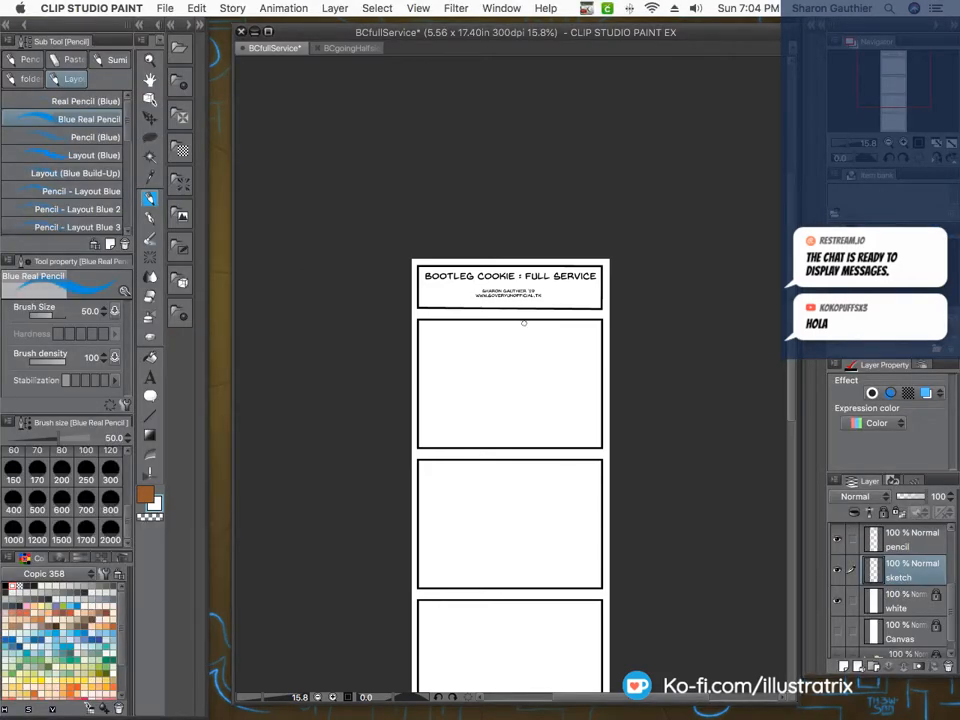
scroll(568, 386, "up", 5)
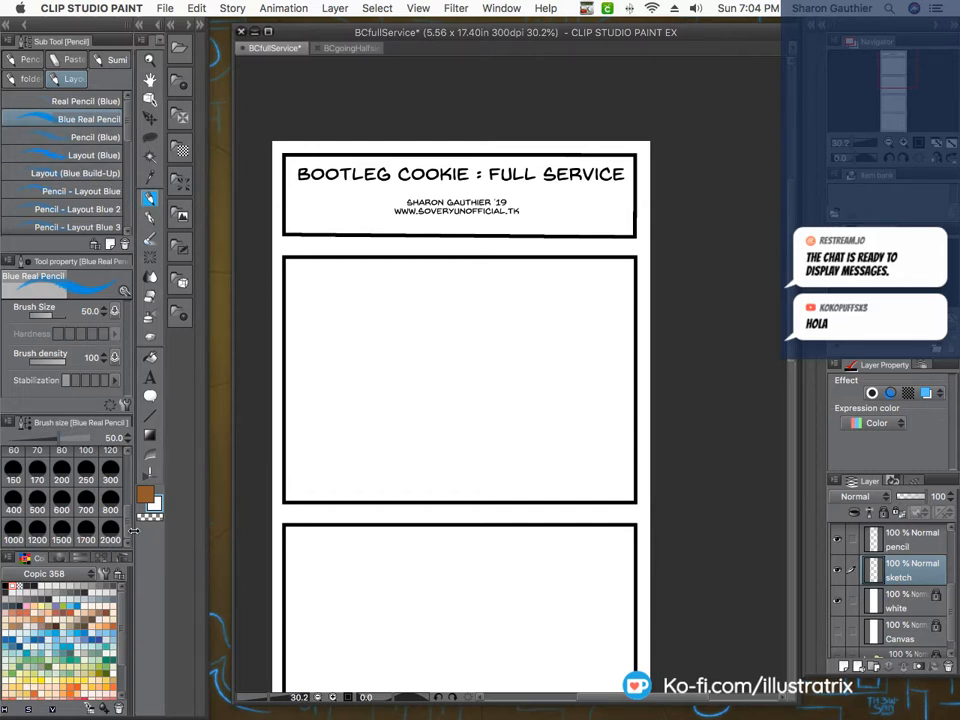
scroll(75, 508, "up", 3)
left_click(14, 500)
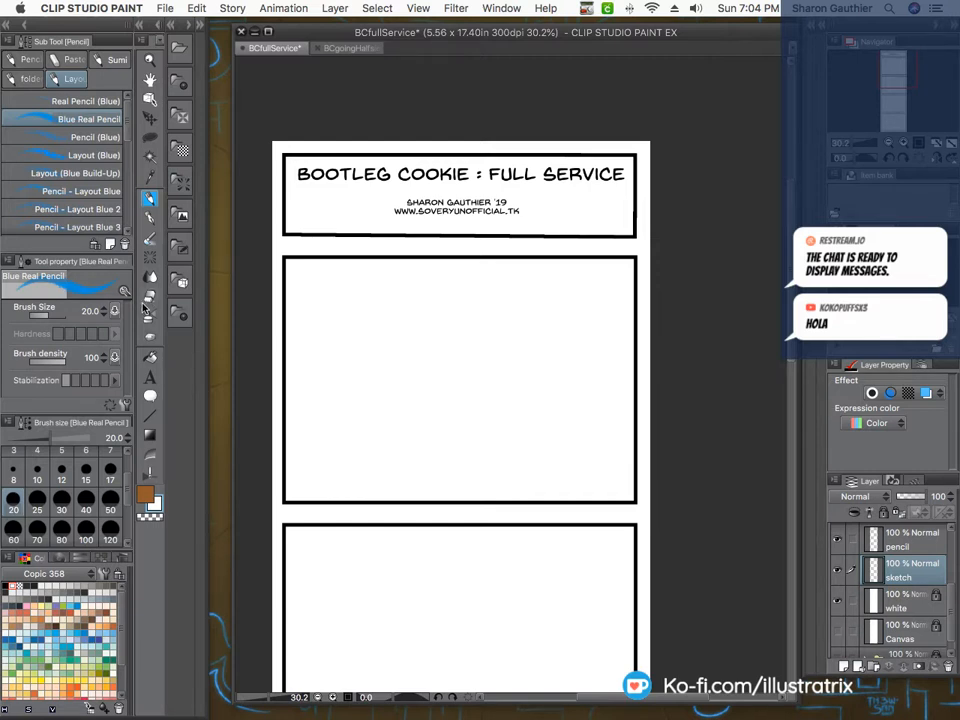
Nudge the comic title text slightly to the left inside its header frame, leaving text editing for the pencil.
key("t")
left_click(352, 194)
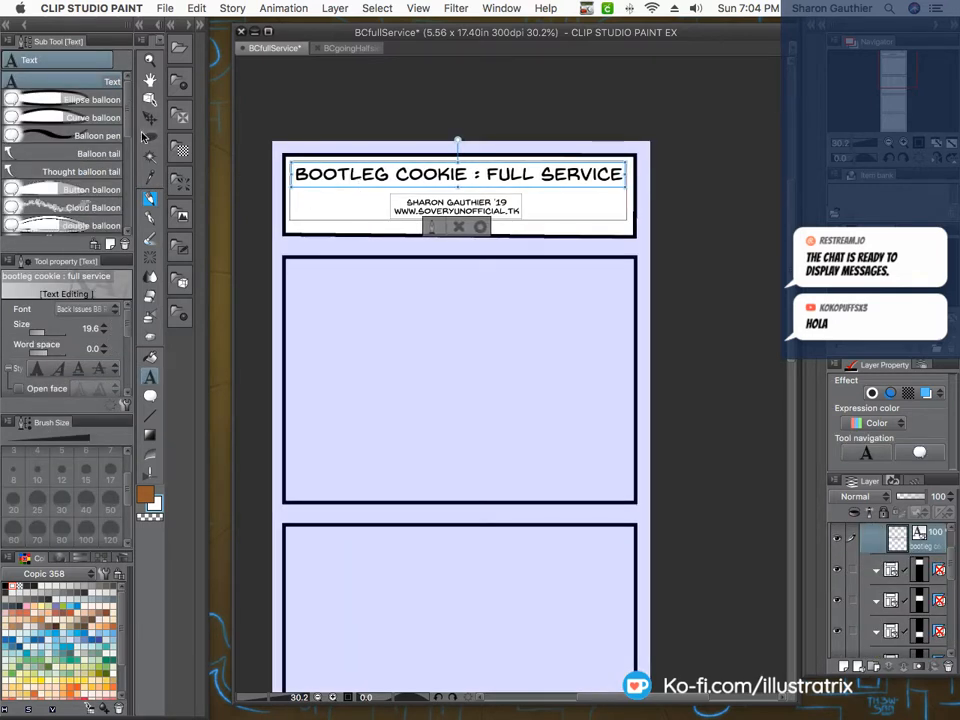
left_click(151, 203)
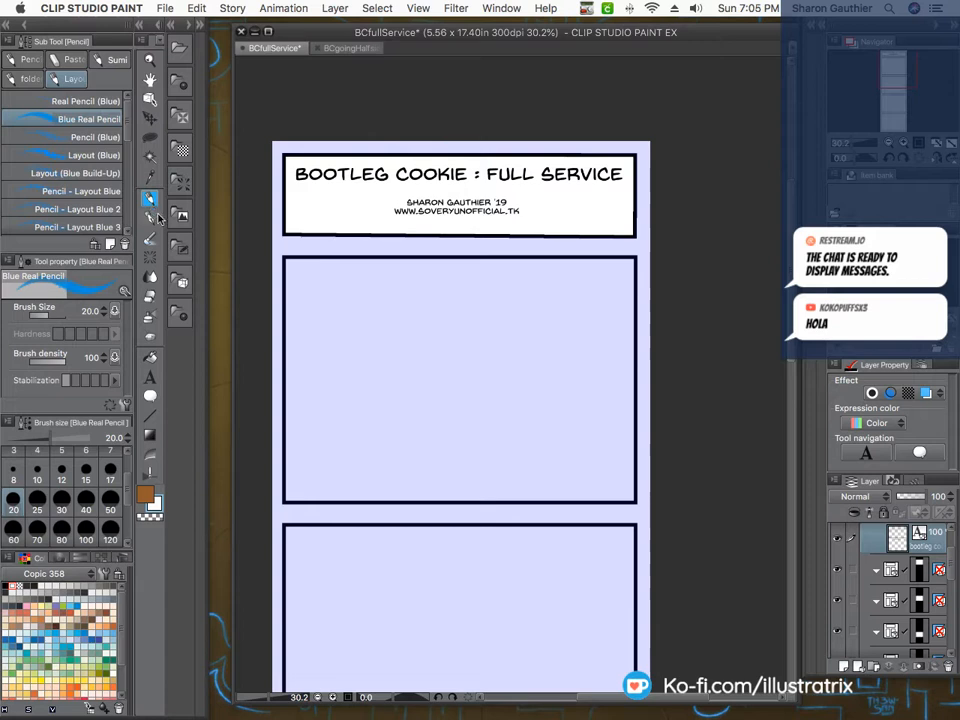
Collapse the frames folder again and reselect the sketch layer for drawing.
left_click_drag(951, 556, 950, 519)
left_click(865, 537)
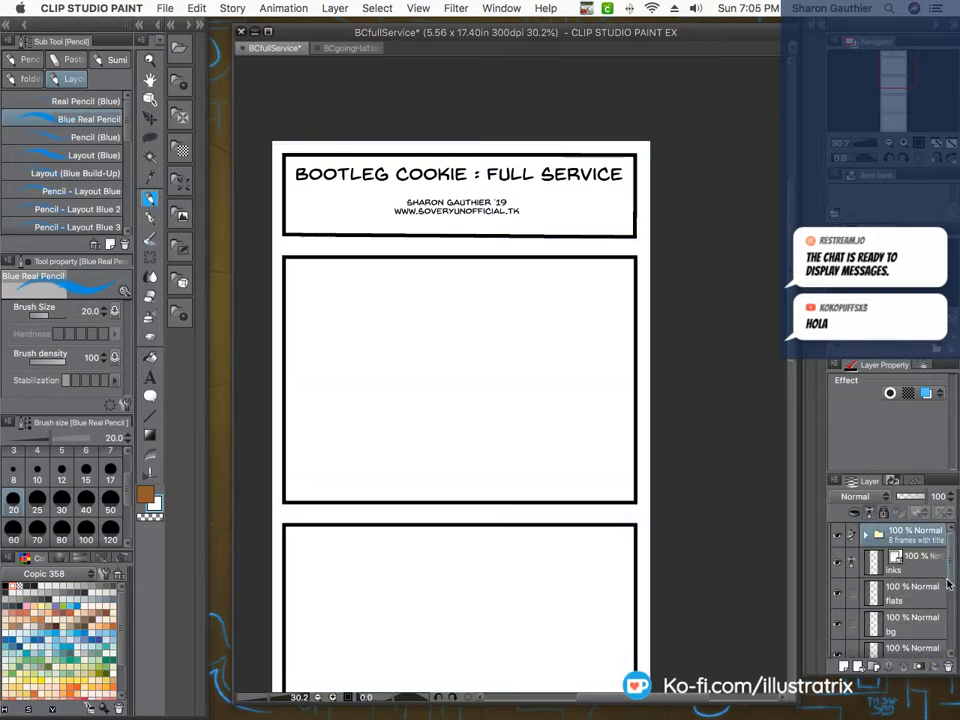
left_click_drag(948, 577, 948, 618)
left_click(893, 573)
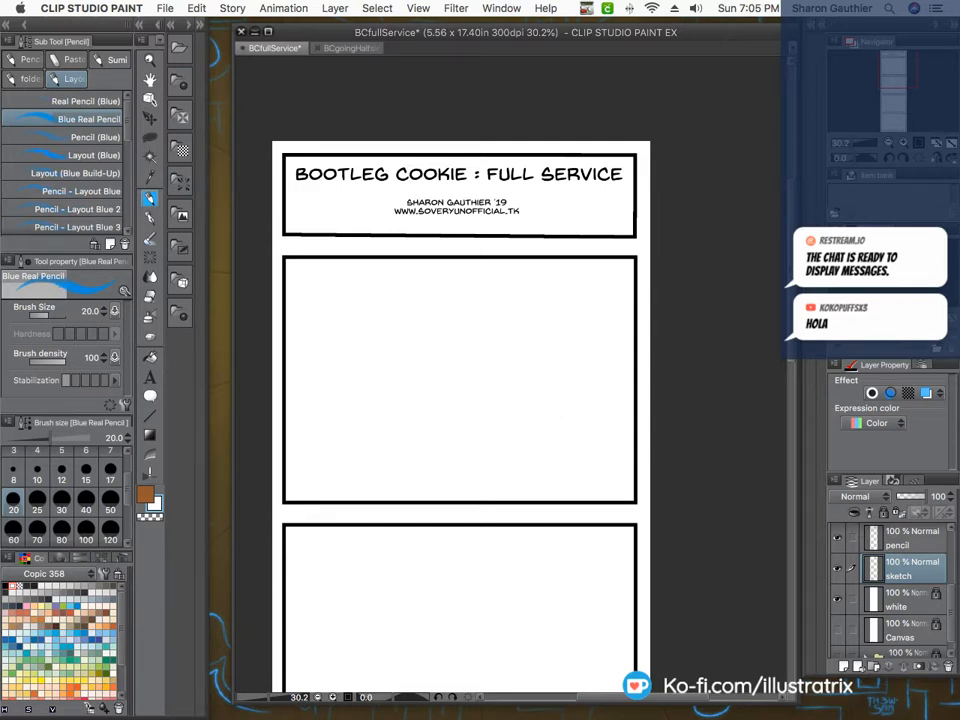
key("Tab")
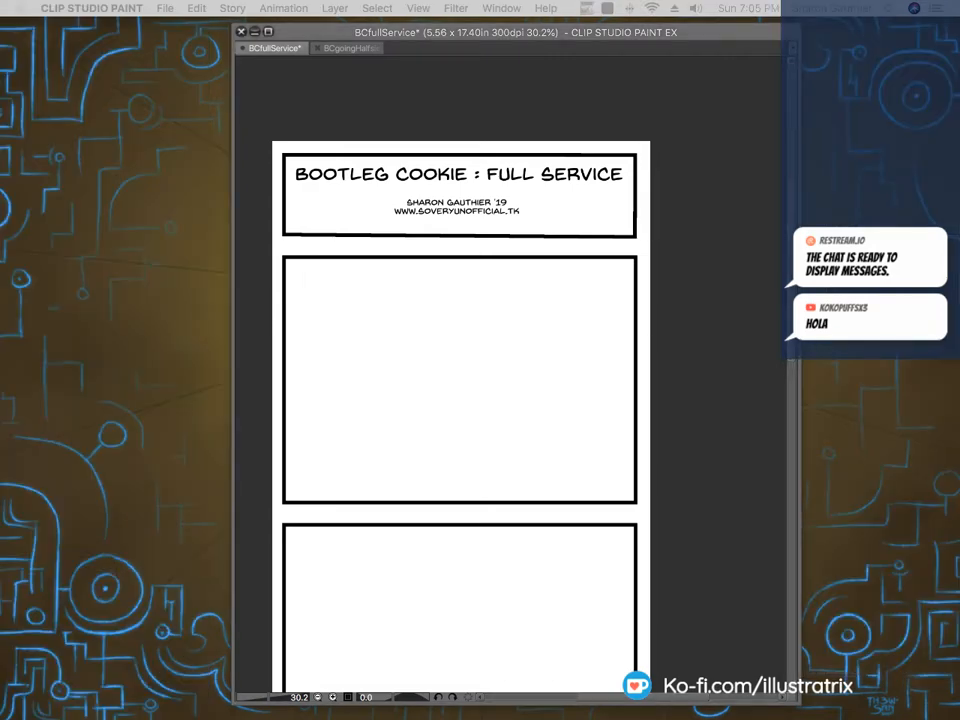
key("Tab")
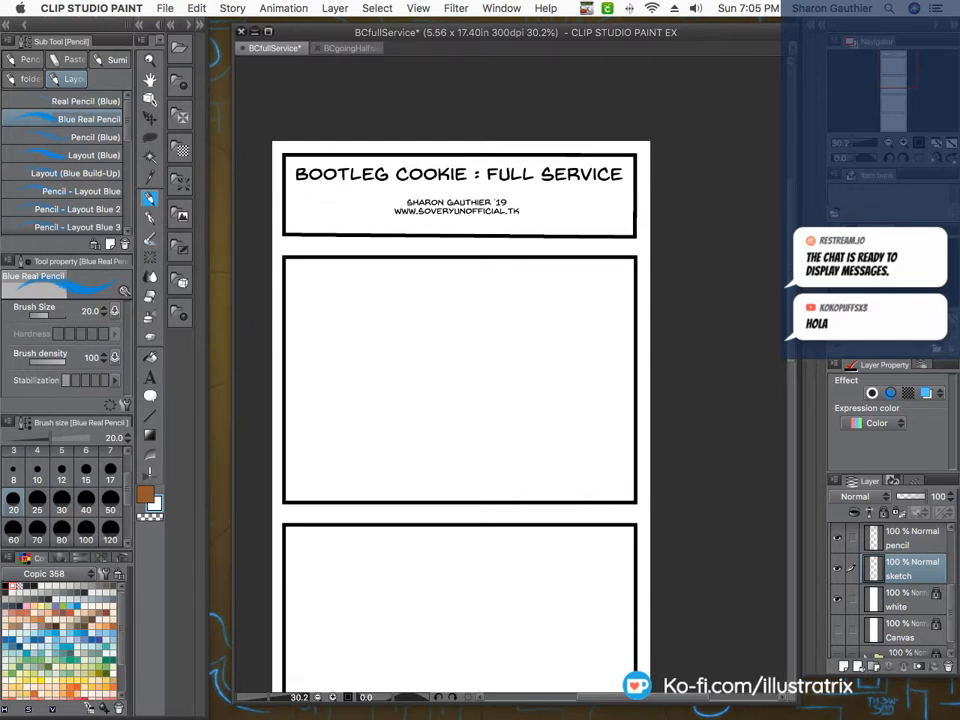
key("Tab")
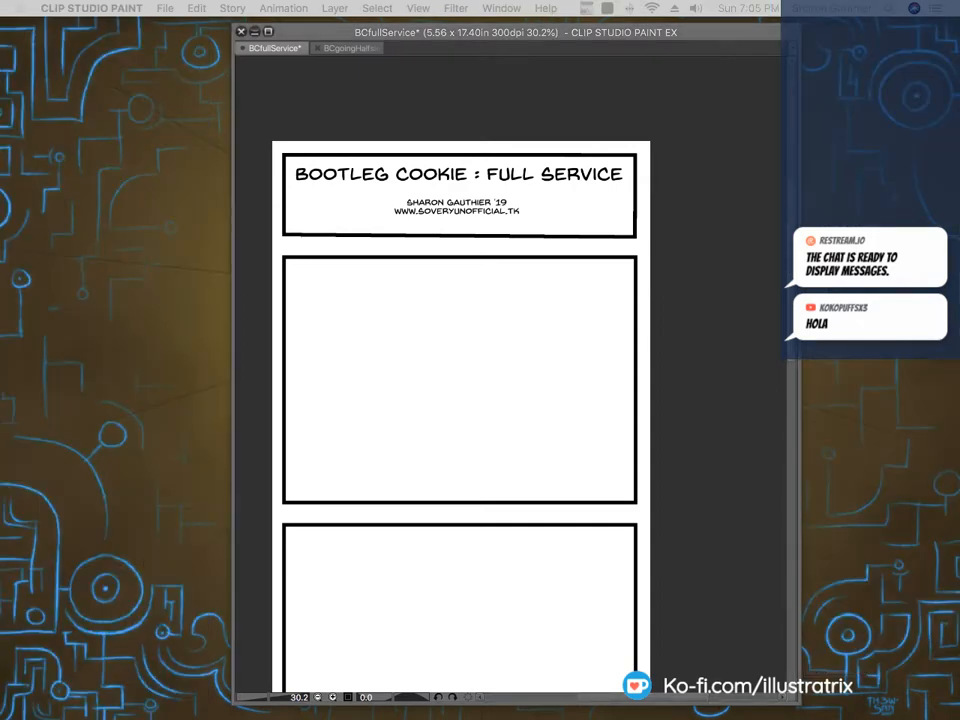
key("Tab")
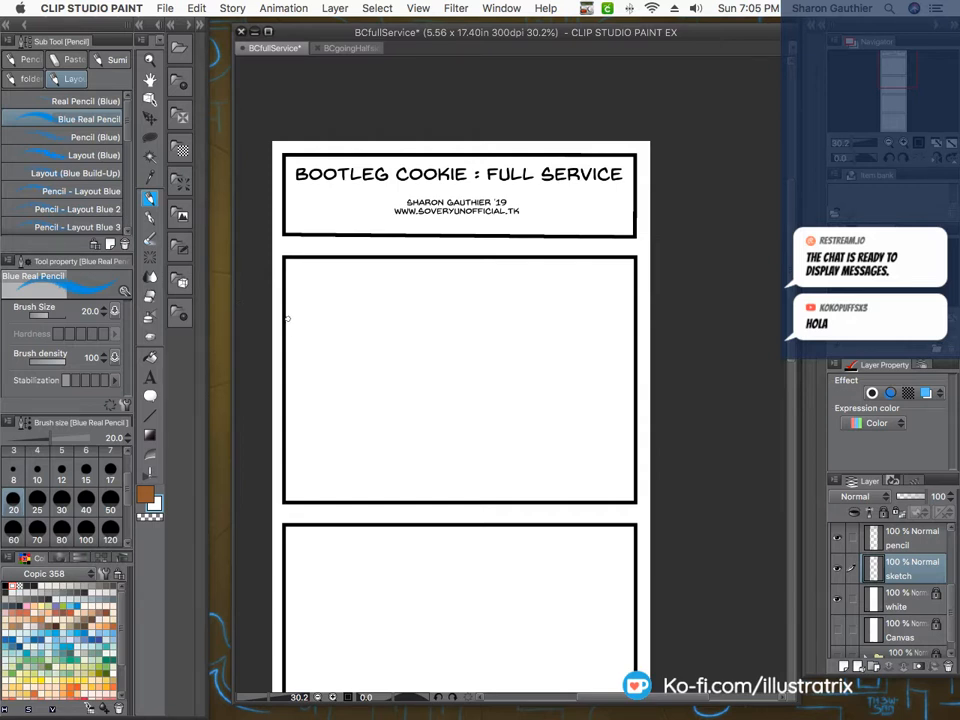
Rough in a standing figure on the right of the first panel, with head, spine, arms and a steaming plate in hand.
mouse_move(528, 341)
left_mouse_down()
mouse_move(493, 323)
mouse_move(508, 383)
mouse_move(468, 354)
mouse_move(516, 314)
mouse_move(512, 497)
left_mouse_up()
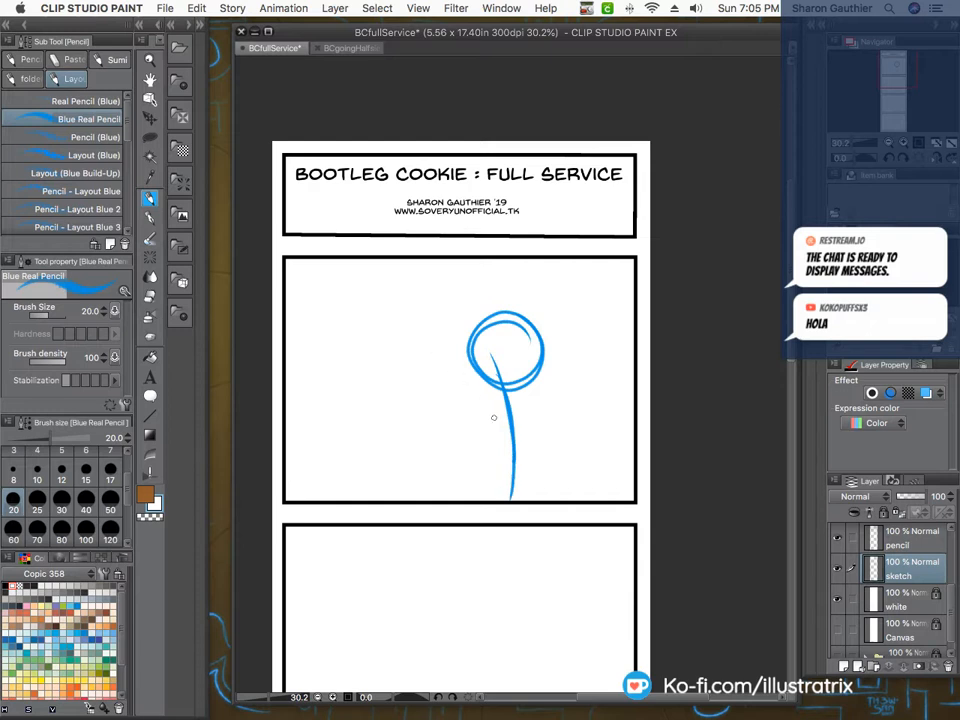
mouse_move(511, 402)
left_mouse_down()
mouse_move(536, 432)
mouse_move(530, 450)
mouse_move(522, 458)
mouse_move(490, 446)
mouse_move(487, 463)
left_mouse_up()
mouse_move(536, 383)
left_mouse_down()
mouse_move(538, 401)
mouse_move(497, 406)
mouse_move(488, 391)
mouse_move(491, 407)
left_mouse_up()
left_click_drag(488, 397, 522, 452)
mouse_move(516, 441)
left_mouse_down()
mouse_move(538, 458)
mouse_move(548, 414)
mouse_move(605, 421)
mouse_move(568, 426)
mouse_move(564, 404)
mouse_move(621, 417)
left_mouse_up()
mouse_move(548, 420)
left_mouse_down()
mouse_move(620, 417)
mouse_move(592, 426)
mouse_move(558, 396)
mouse_move(581, 413)
mouse_move(604, 408)
mouse_move(576, 396)
mouse_move(588, 310)
left_mouse_up()
mouse_move(586, 363)
left_mouse_down()
mouse_move(569, 311)
mouse_move(515, 400)
mouse_move(478, 370)
left_mouse_up()
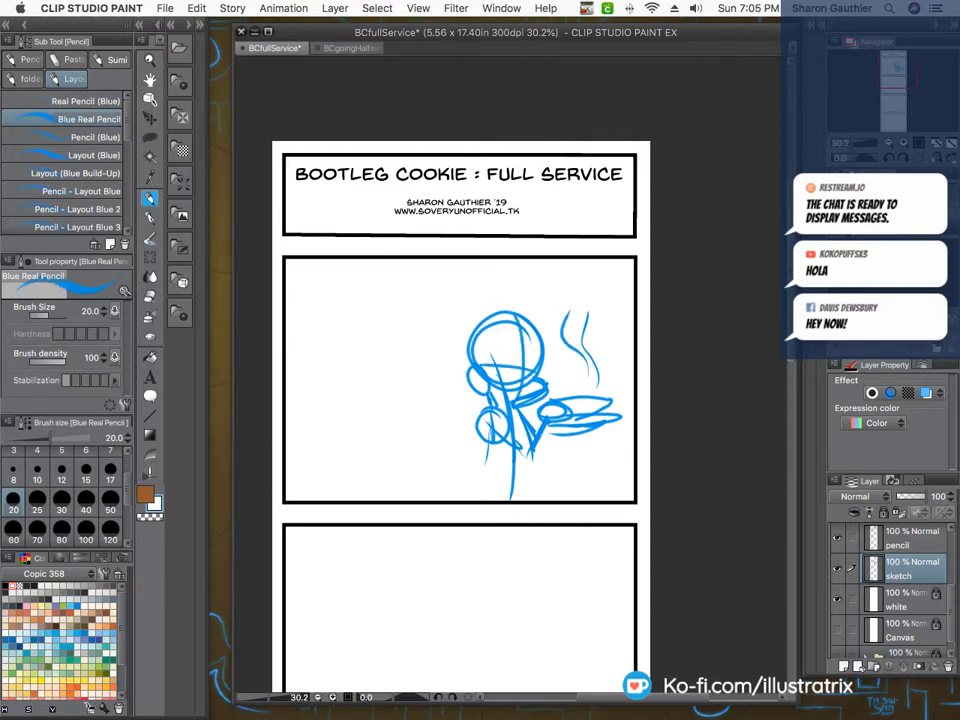
Sketch the standing figure's waist, hips, legs, clothing details, facial features and the arm below the plate.
key("Tab")
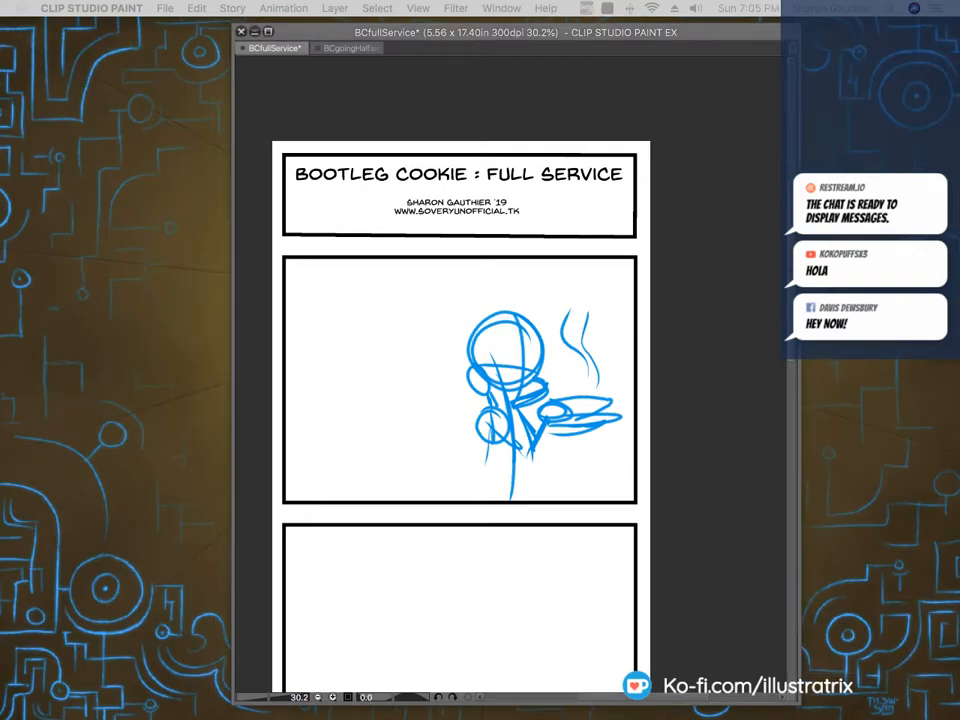
key("Tab")
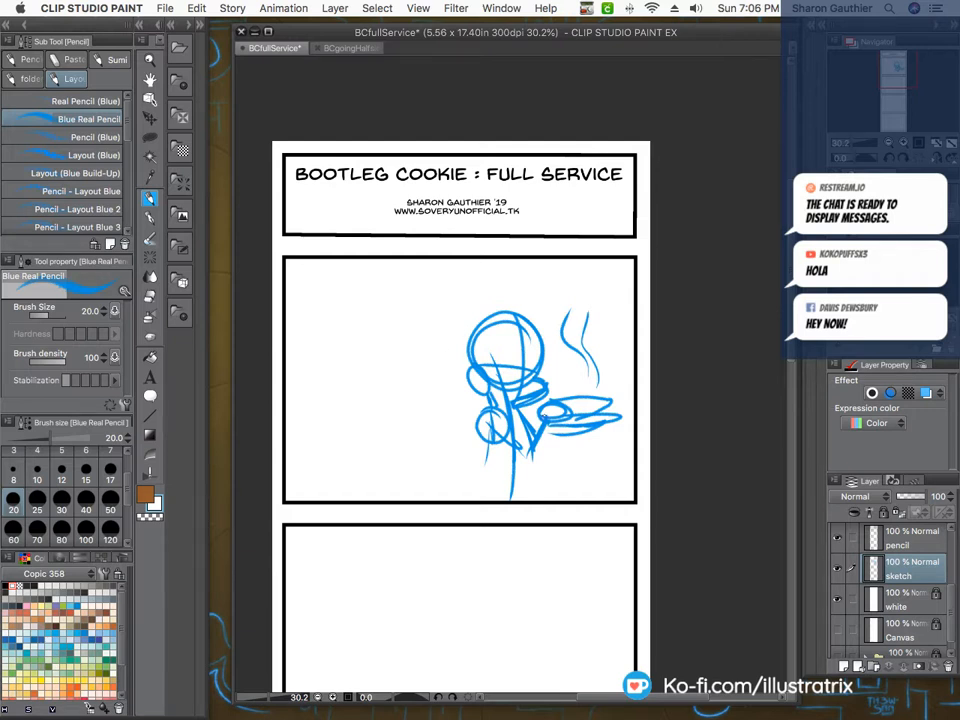
mouse_move(530, 437)
left_mouse_down()
mouse_move(523, 455)
mouse_move(484, 476)
left_mouse_up()
mouse_move(533, 453)
left_mouse_down()
mouse_move(533, 496)
mouse_move(482, 457)
mouse_move(509, 463)
mouse_move(480, 474)
mouse_move(472, 502)
mouse_move(499, 484)
left_mouse_up()
left_click_drag(488, 465, 482, 469)
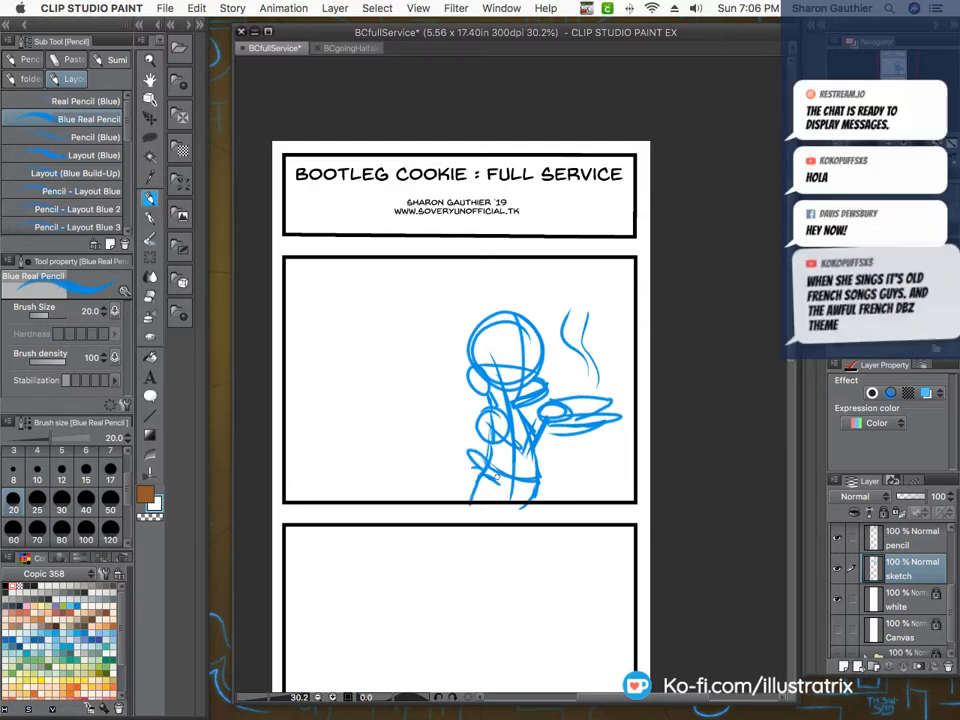
mouse_move(496, 427)
left_mouse_down()
mouse_move(521, 438)
mouse_move(509, 454)
left_mouse_up()
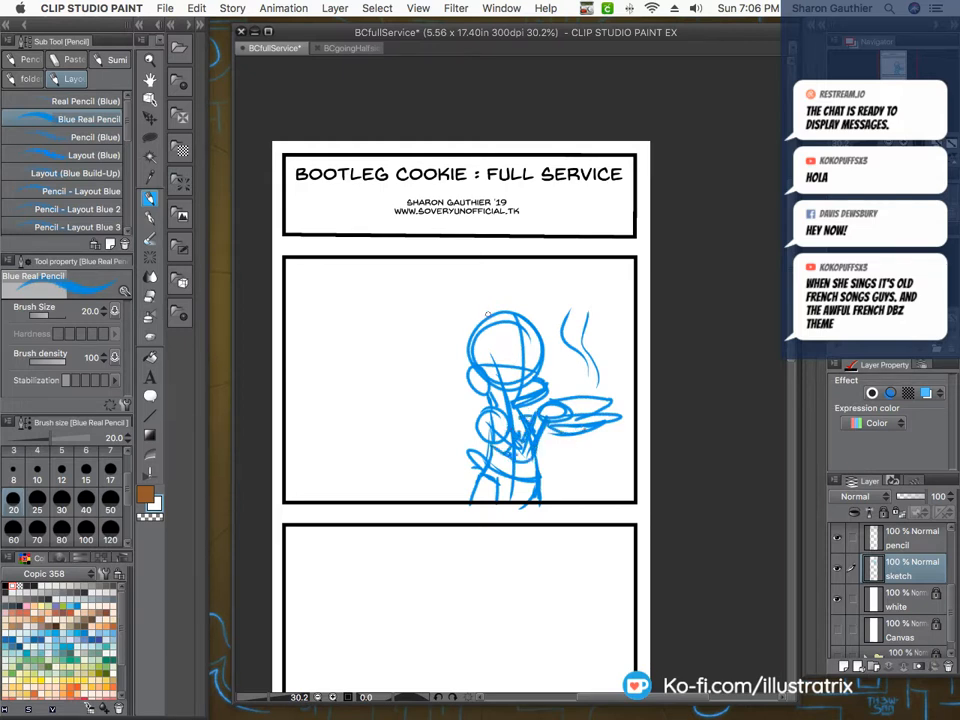
mouse_move(557, 432)
left_mouse_down()
mouse_move(590, 435)
mouse_move(540, 463)
left_mouse_up()
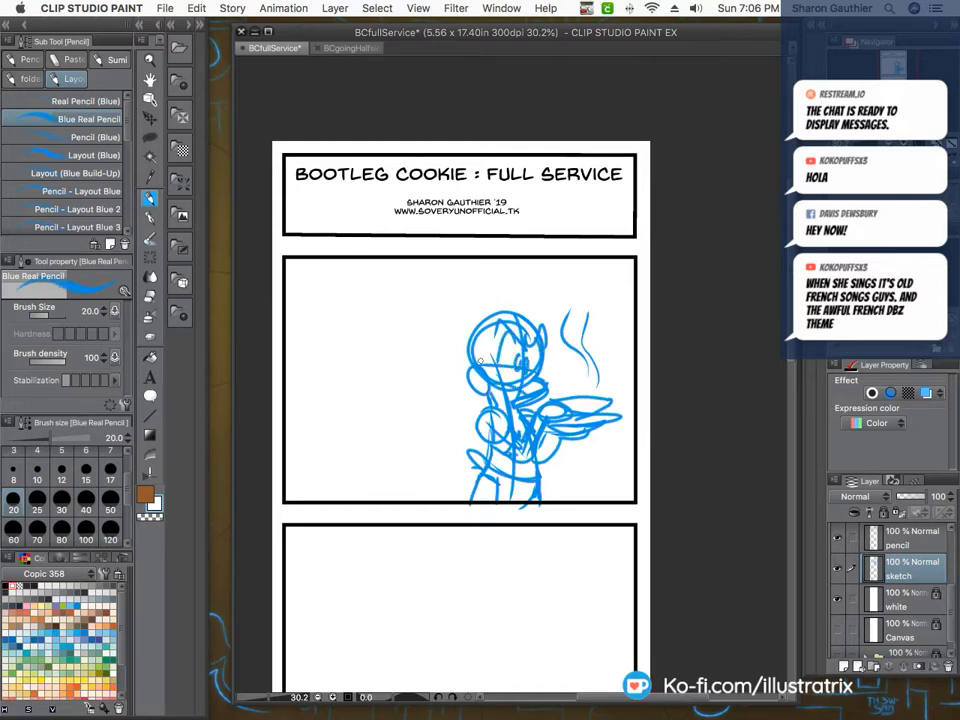
Scribble in the standing figure's dark hair and add short accent lines above the head.
mouse_move(539, 276)
left_mouse_down()
mouse_move(531, 298)
mouse_move(543, 297)
mouse_move(490, 311)
left_mouse_up()
mouse_move(514, 309)
left_mouse_down()
mouse_move(473, 322)
mouse_move(466, 346)
mouse_move(484, 352)
left_mouse_up()
mouse_move(467, 362)
left_mouse_down()
mouse_move(484, 357)
mouse_move(484, 341)
left_mouse_up()
left_click_drag(474, 336, 484, 334)
mouse_move(470, 383)
left_mouse_down()
mouse_move(483, 405)
mouse_move(486, 395)
left_mouse_up()
mouse_move(478, 359)
left_mouse_down()
mouse_move(488, 312)
mouse_move(538, 330)
left_mouse_up()
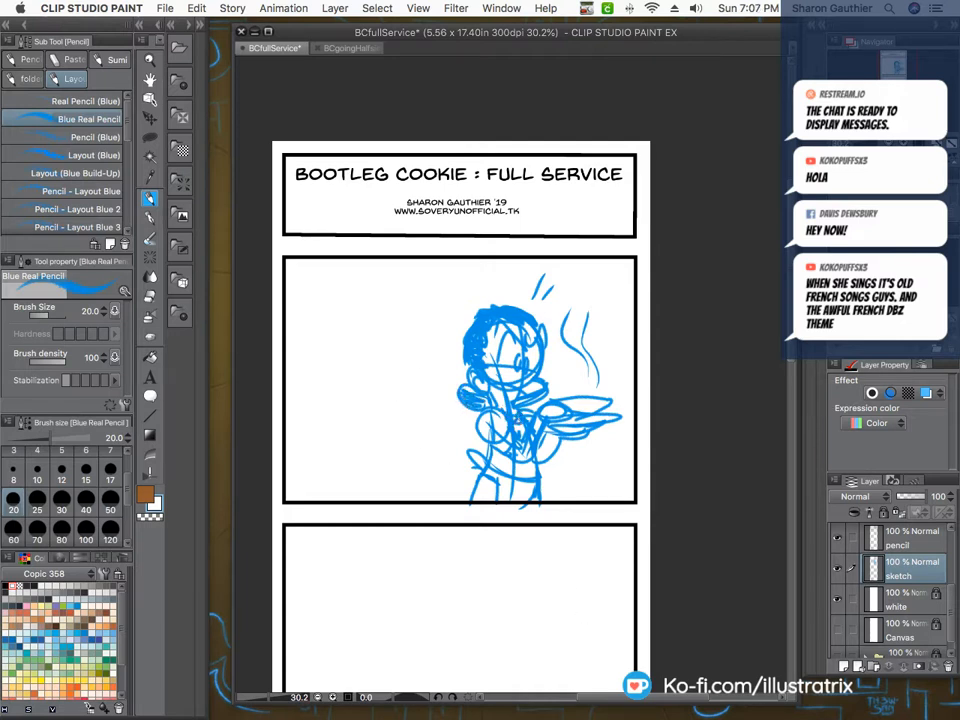
Rough in a second figure at the panel's left, with guided head, shoulders and an arm reaching toward the standing figure, plus an impact star.
left_click_drag(619, 697, 595, 697)
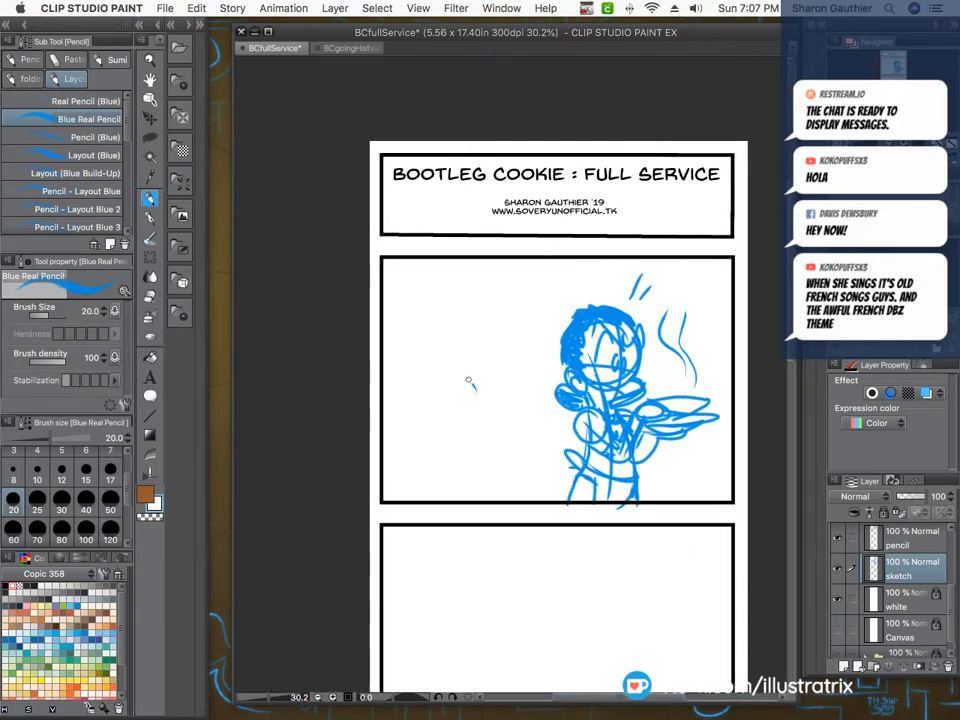
mouse_move(469, 386)
left_mouse_down()
mouse_move(431, 433)
mouse_move(434, 377)
mouse_move(476, 437)
mouse_move(444, 451)
mouse_move(413, 430)
left_mouse_up()
mouse_move(457, 380)
left_mouse_down()
mouse_move(439, 426)
mouse_move(459, 403)
mouse_move(494, 448)
mouse_move(540, 475)
mouse_move(531, 466)
mouse_move(546, 482)
mouse_move(542, 495)
mouse_move(548, 478)
mouse_move(568, 476)
mouse_move(557, 473)
mouse_move(540, 437)
left_mouse_up()
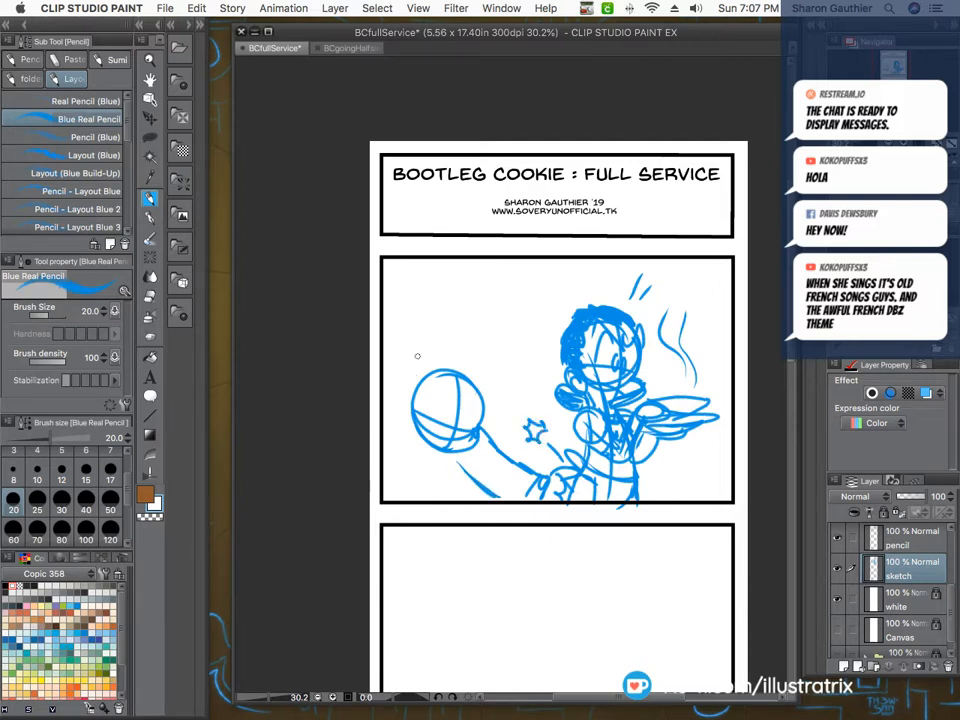
left_click_drag(409, 412, 382, 425)
mouse_move(379, 477)
left_mouse_down()
mouse_move(463, 488)
mouse_move(433, 495)
mouse_move(461, 480)
left_mouse_up()
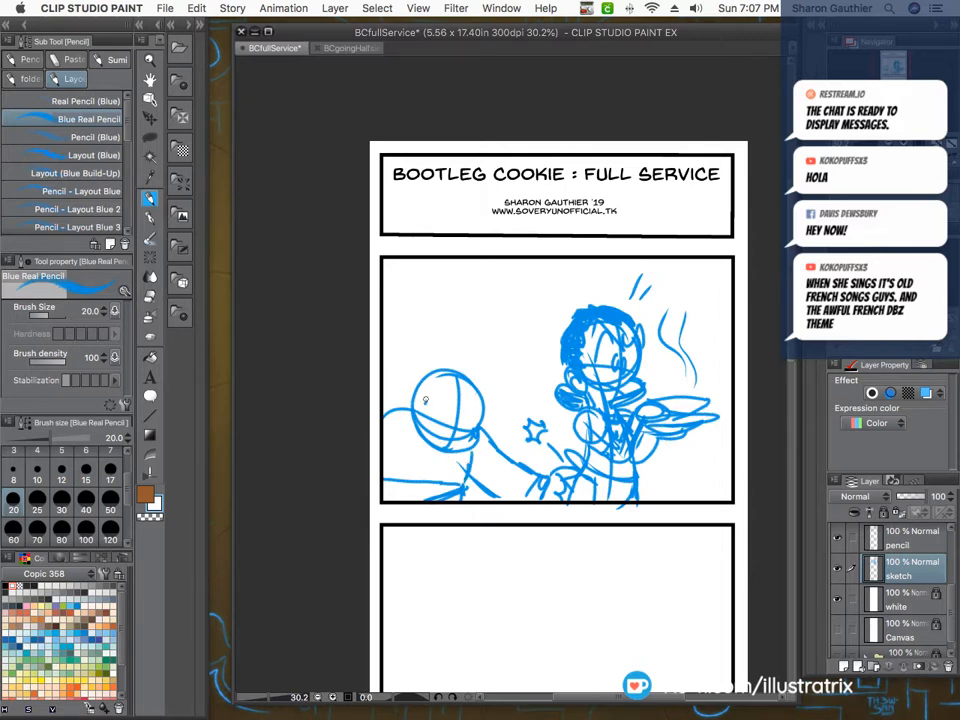
Sketch the second figure's ear, eyes and open mouth, and the curled fingers beside the head.
mouse_move(425, 402)
left_mouse_down()
mouse_move(405, 378)
mouse_move(409, 397)
left_mouse_up()
left_click_drag(482, 404, 488, 428)
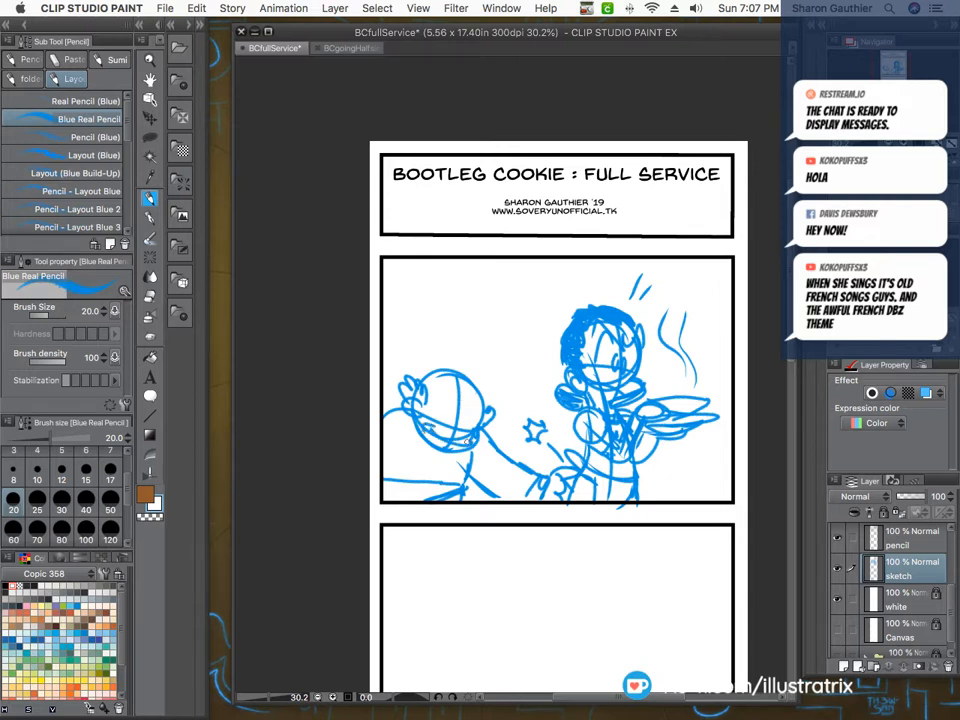
mouse_move(476, 428)
left_mouse_down()
mouse_move(420, 407)
mouse_move(464, 433)
mouse_move(448, 430)
left_mouse_up()
left_click_drag(438, 419, 440, 430)
mouse_move(463, 417)
left_mouse_down()
mouse_move(481, 410)
mouse_move(456, 411)
left_mouse_up()
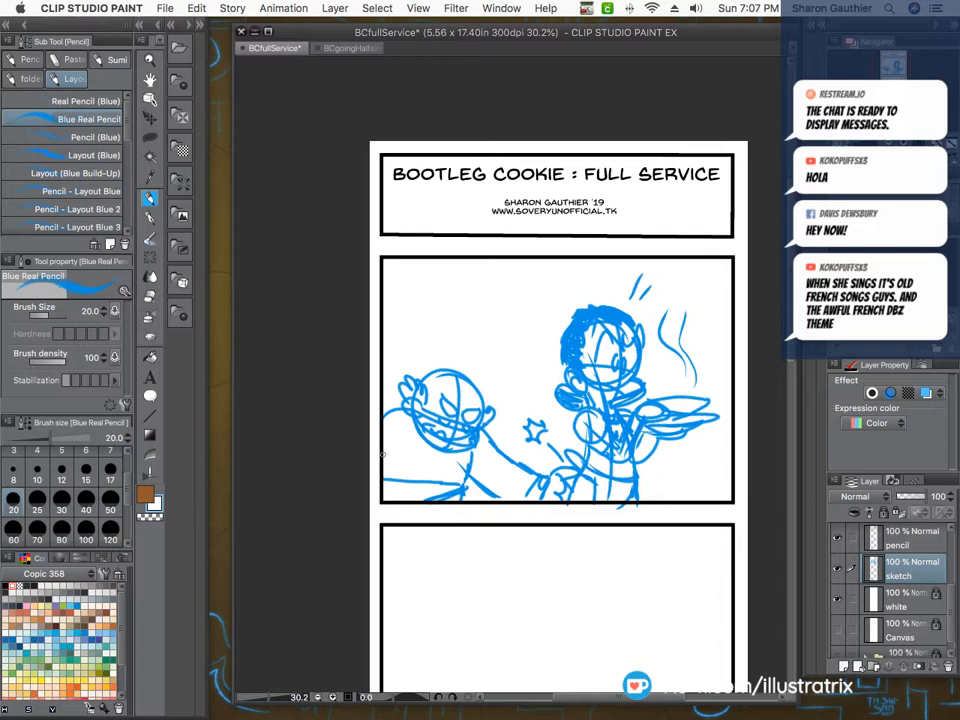
Sketch the second figure's folded forearm, collar and chest lines, and the seat back behind the figure.
mouse_move(383, 455)
left_mouse_down()
mouse_move(425, 467)
mouse_move(430, 481)
mouse_move(397, 488)
left_mouse_up()
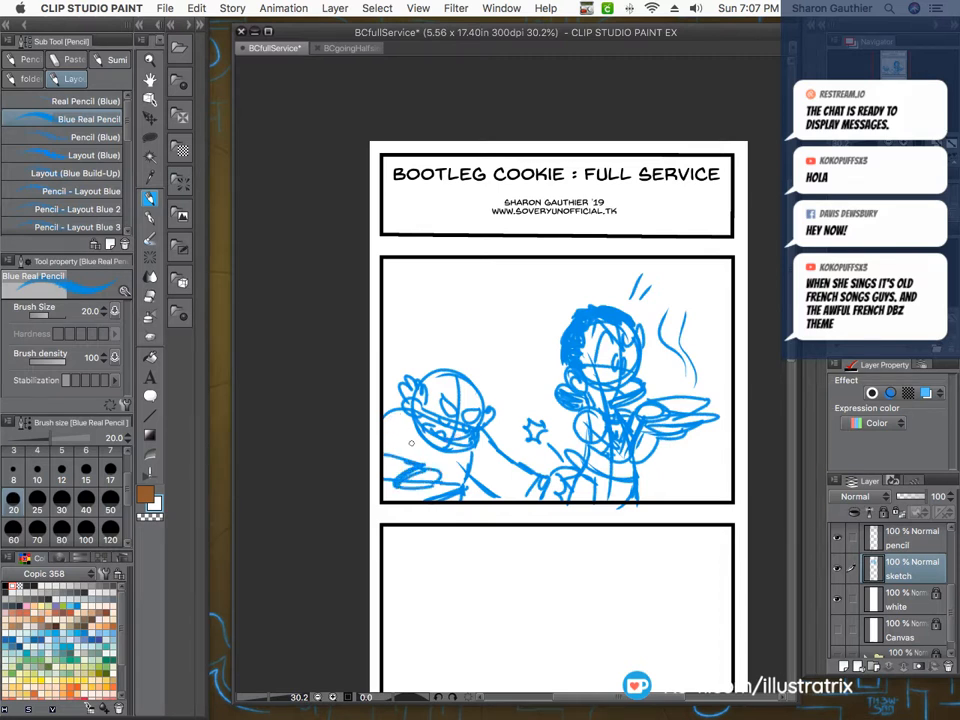
left_click_drag(460, 449, 431, 467)
left_click_drag(407, 417, 416, 451)
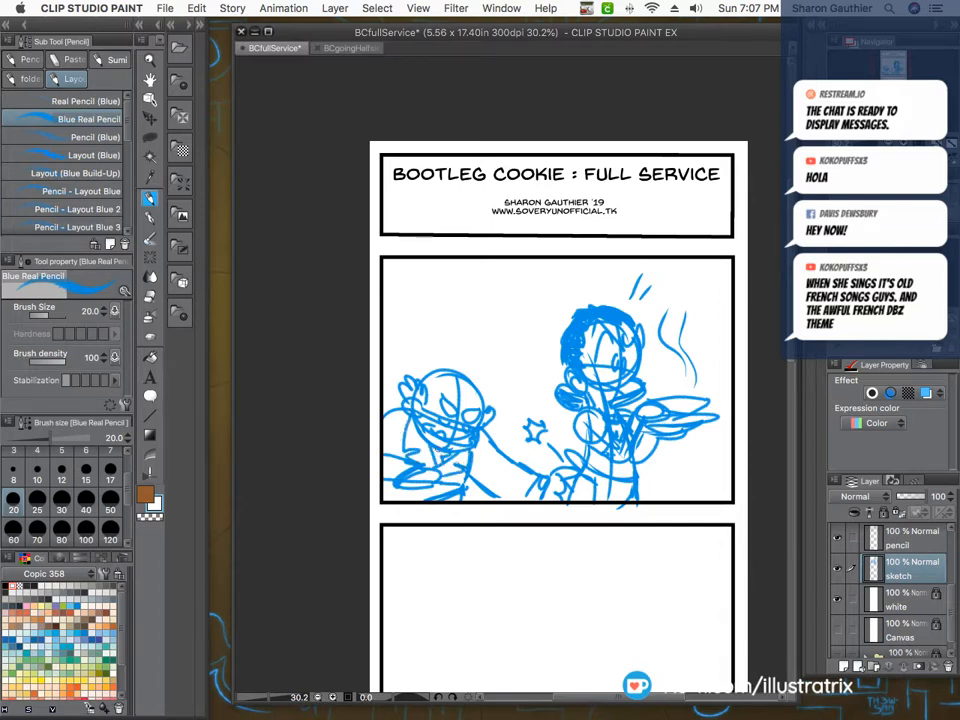
mouse_move(481, 385)
left_mouse_down()
mouse_move(503, 457)
mouse_move(512, 457)
mouse_move(488, 435)
left_mouse_up()
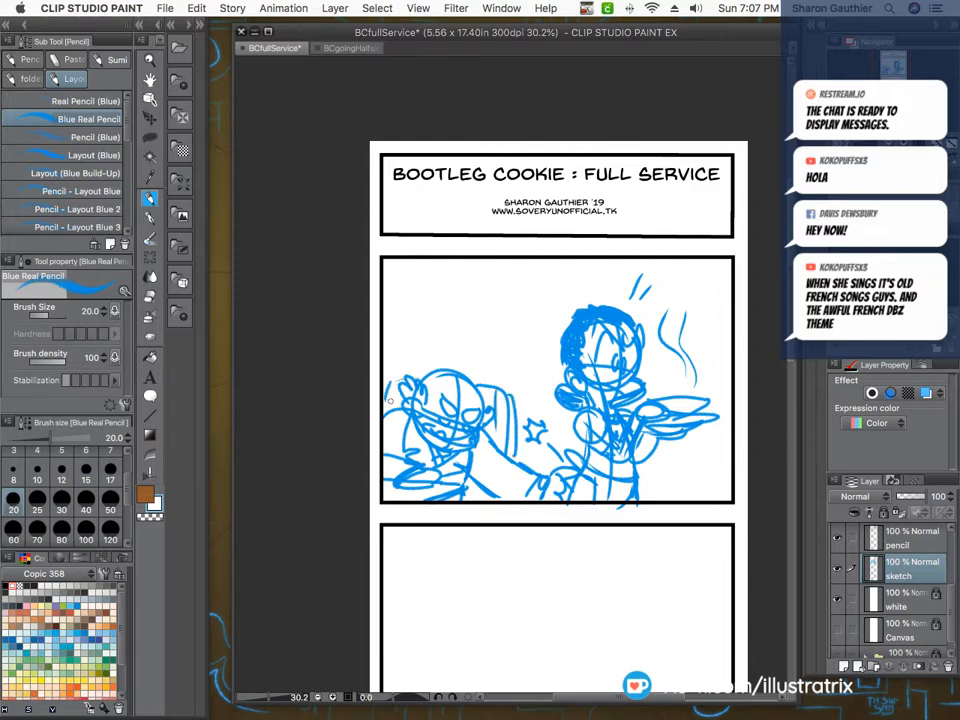
Rough in a wide-eyed head at the left of the second story panel, with muzzle, big oval eyes and two small circles above.
scroll(758, 427, "down", 5)
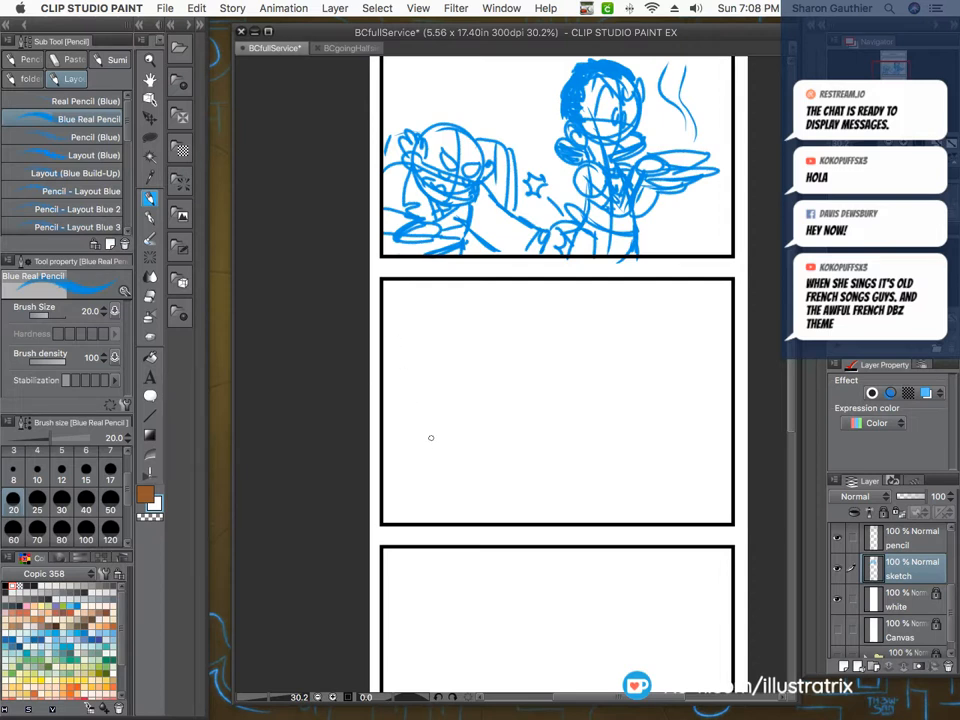
left_click_drag(430, 421, 461, 449)
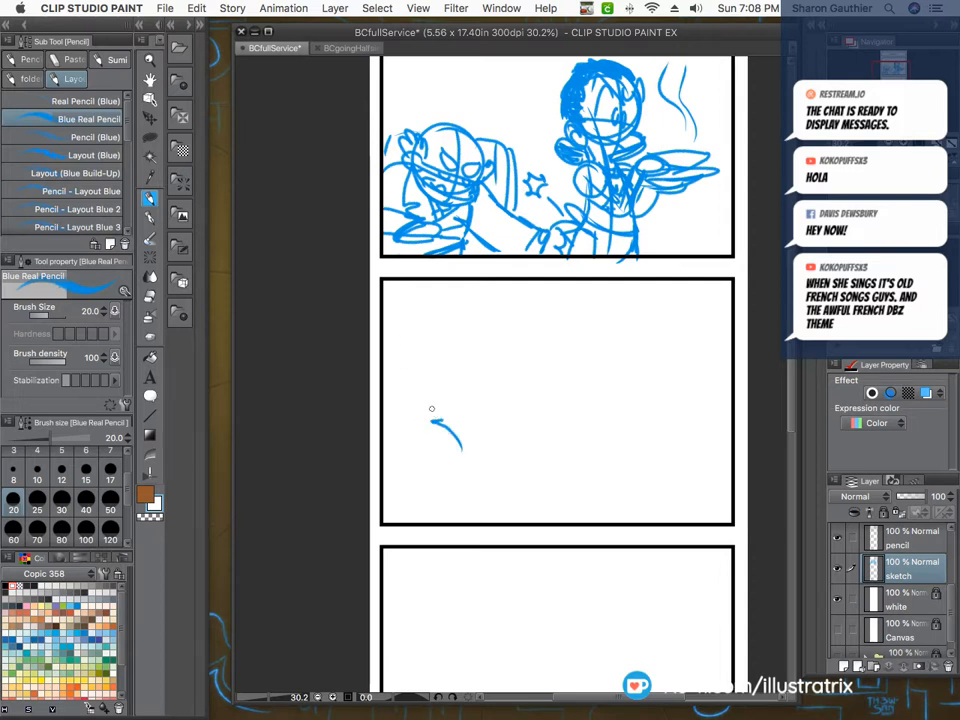
mouse_move(396, 398)
left_mouse_down()
mouse_move(420, 386)
mouse_move(456, 404)
mouse_move(462, 460)
left_mouse_up()
mouse_move(397, 398)
left_mouse_down()
mouse_move(405, 461)
mouse_move(382, 410)
left_mouse_up()
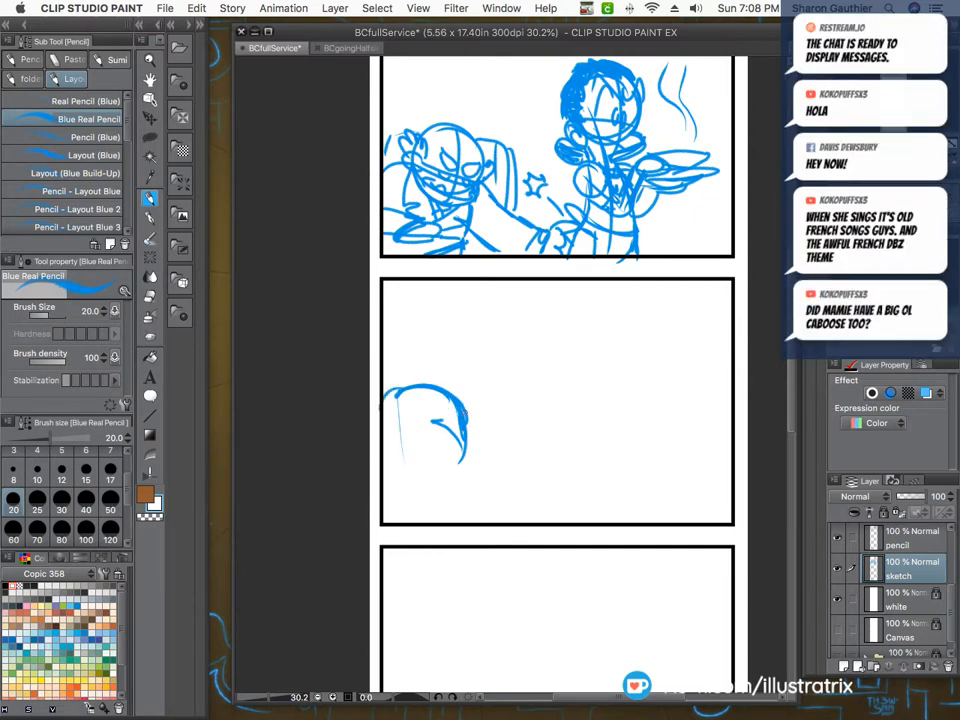
mouse_move(464, 408)
left_mouse_down()
mouse_move(462, 459)
mouse_move(413, 462)
mouse_move(473, 451)
mouse_move(483, 468)
mouse_move(427, 508)
mouse_move(434, 494)
mouse_move(385, 501)
left_mouse_up()
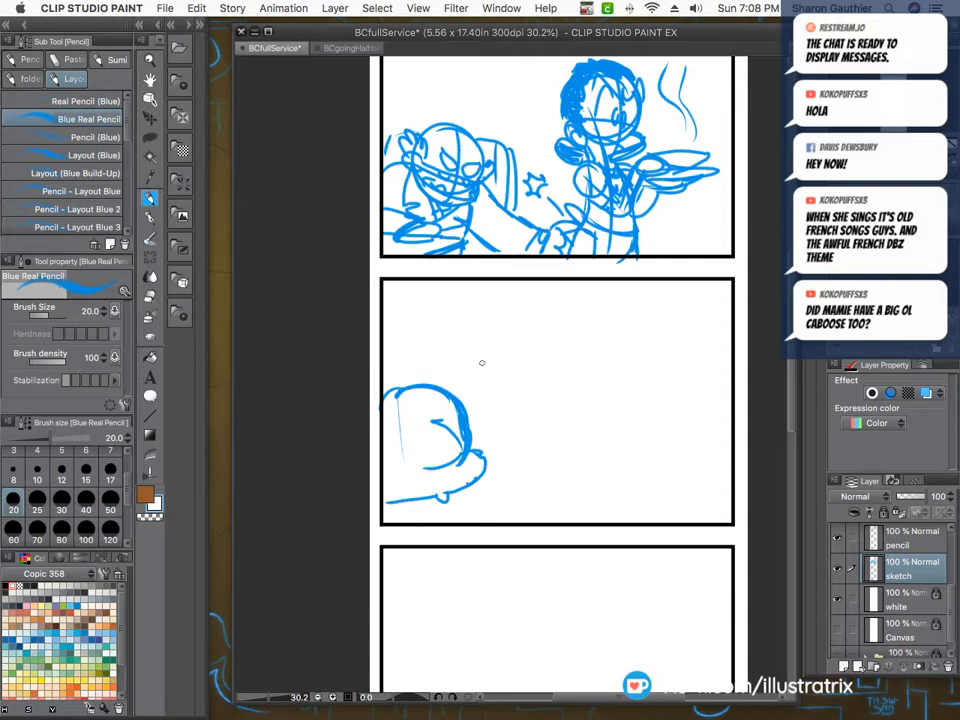
mouse_move(448, 408)
left_mouse_down()
mouse_move(463, 469)
mouse_move(456, 410)
left_mouse_up()
mouse_move(425, 424)
left_mouse_down()
mouse_move(400, 412)
mouse_move(423, 418)
mouse_move(450, 459)
mouse_move(422, 461)
left_mouse_up()
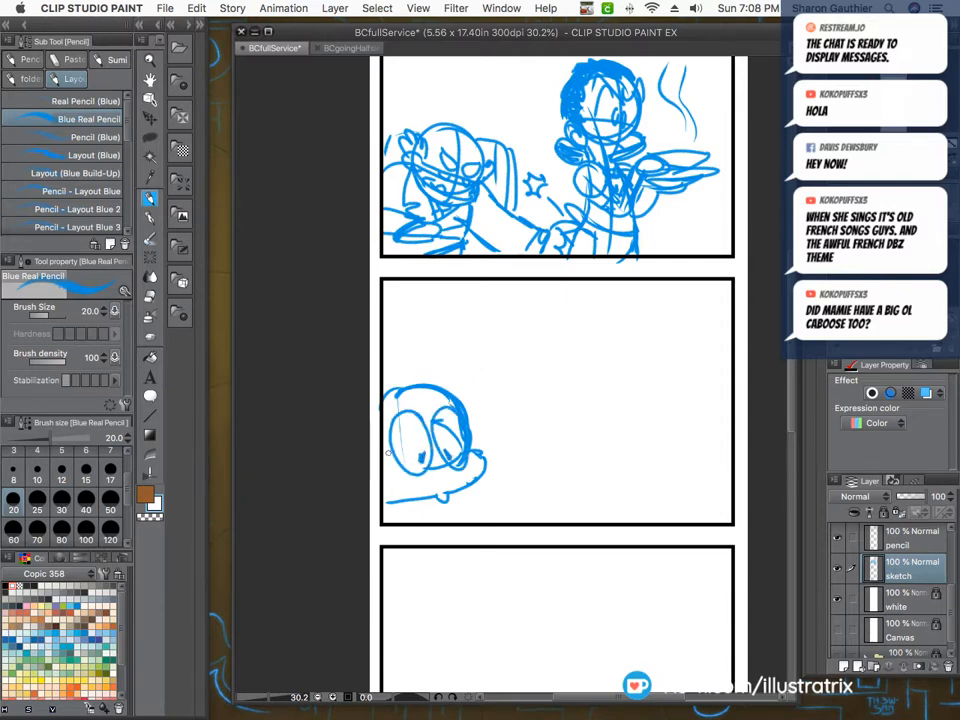
left_click_drag(444, 359, 389, 361)
Sketch a round head with jaw and ear for the middle figure beside the wide-eyed head.
mouse_move(548, 364)
left_mouse_down()
mouse_move(583, 378)
mouse_move(512, 386)
mouse_move(560, 445)
mouse_move(522, 444)
mouse_move(526, 452)
left_mouse_up()
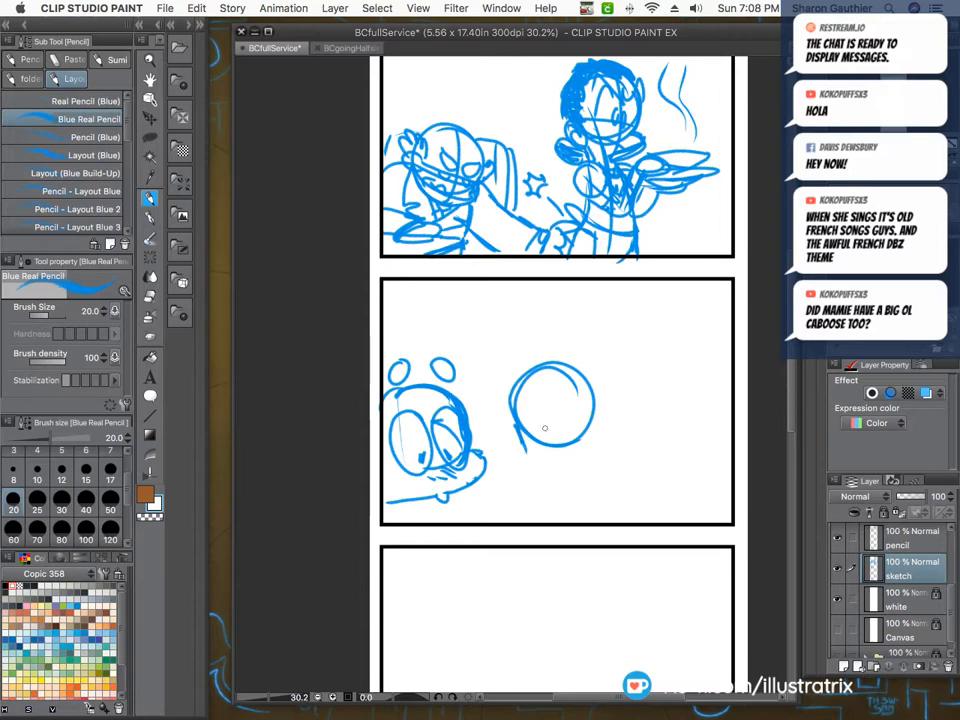
left_click_drag(595, 421, 557, 459)
mouse_move(515, 422)
left_mouse_down()
mouse_move(536, 459)
mouse_move(524, 451)
left_mouse_up()
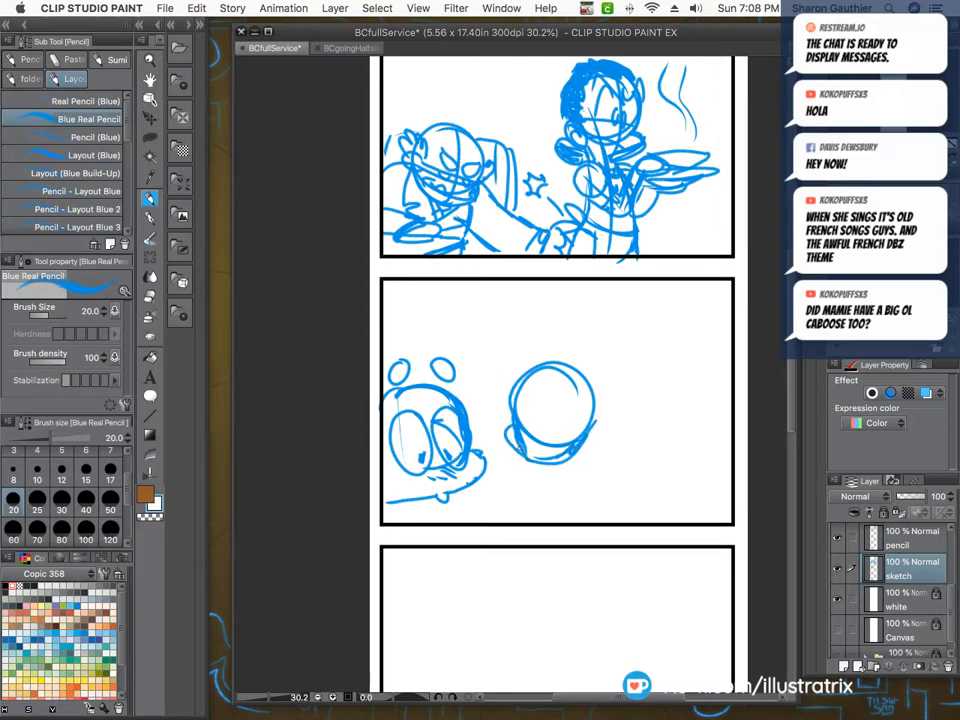
Sketch the middle figure's arms and torso, an oval plate at the panel's right, and a hand beneath it.
mouse_move(664, 420)
left_mouse_down()
mouse_move(638, 412)
mouse_move(520, 518)
left_mouse_up()
left_click_drag(670, 425, 545, 522)
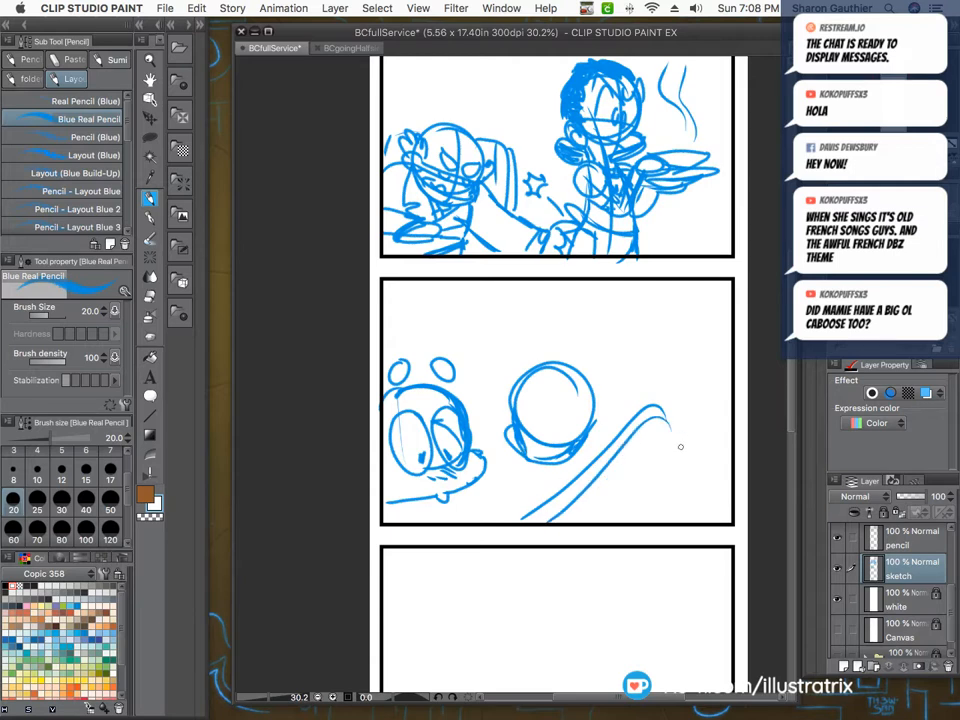
mouse_move(681, 447)
left_mouse_down()
mouse_move(597, 467)
mouse_move(626, 449)
left_mouse_up()
mouse_move(680, 453)
left_mouse_down()
mouse_move(688, 458)
mouse_move(684, 450)
left_mouse_up()
mouse_move(509, 439)
left_mouse_down()
mouse_move(487, 477)
mouse_move(522, 472)
mouse_move(505, 521)
left_mouse_up()
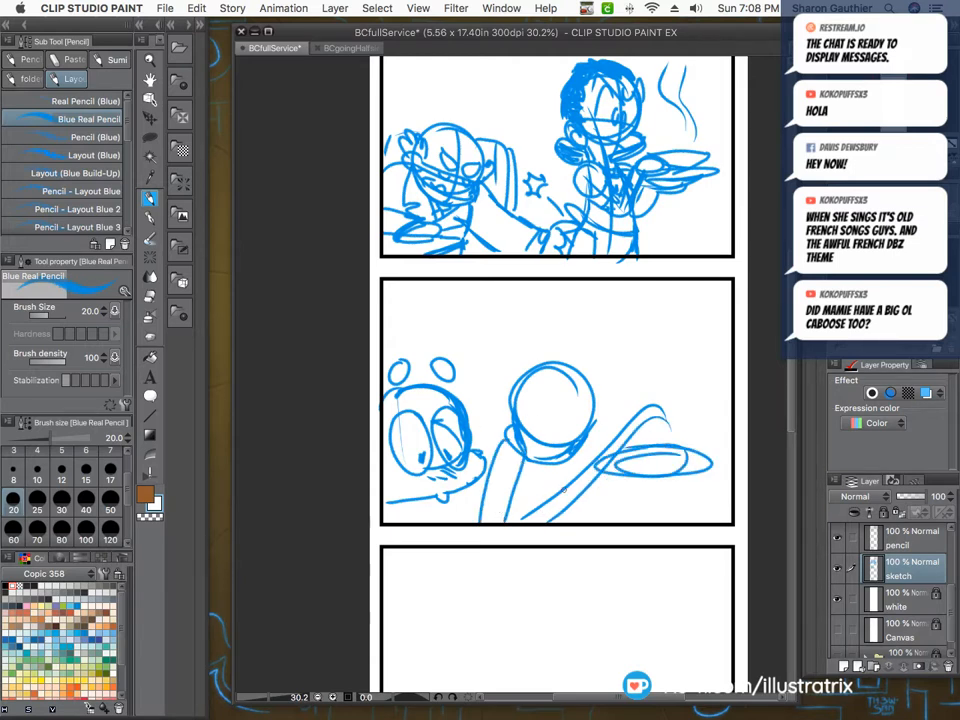
mouse_move(575, 516)
left_mouse_down()
mouse_move(604, 491)
mouse_move(632, 491)
left_mouse_up()
Draw the middle figure's narrowed eyes and scribble hair around the top and side of the head.
left_click_drag(572, 393, 538, 428)
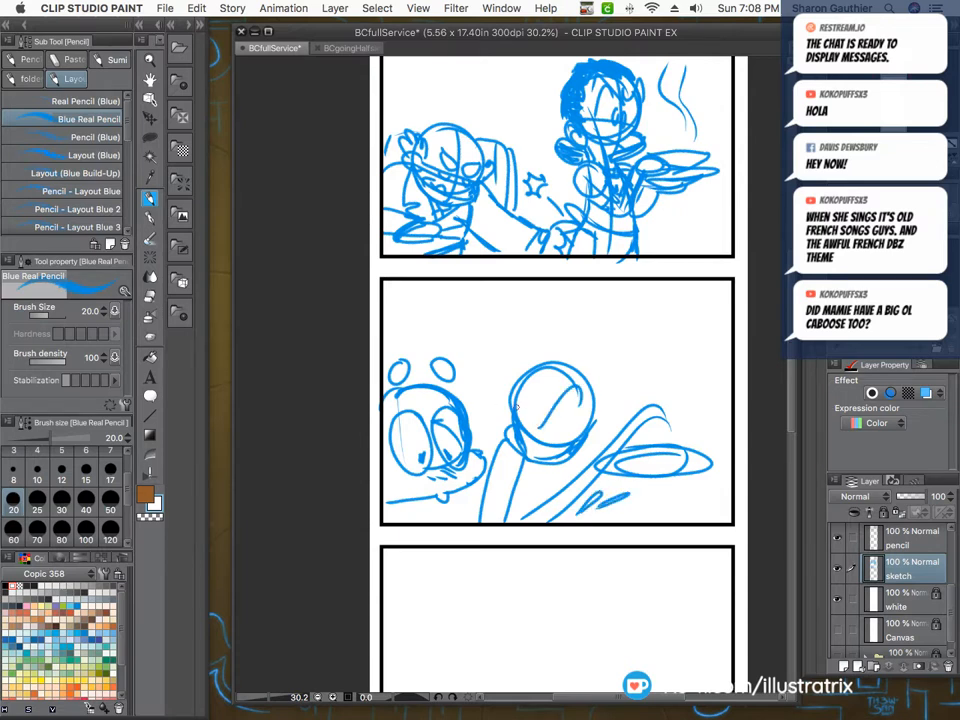
mouse_move(527, 371)
left_mouse_down()
mouse_move(540, 429)
mouse_move(552, 438)
mouse_move(537, 386)
mouse_move(540, 411)
left_mouse_up()
mouse_move(521, 410)
left_mouse_down()
mouse_move(521, 423)
mouse_move(549, 438)
mouse_move(527, 427)
left_mouse_up()
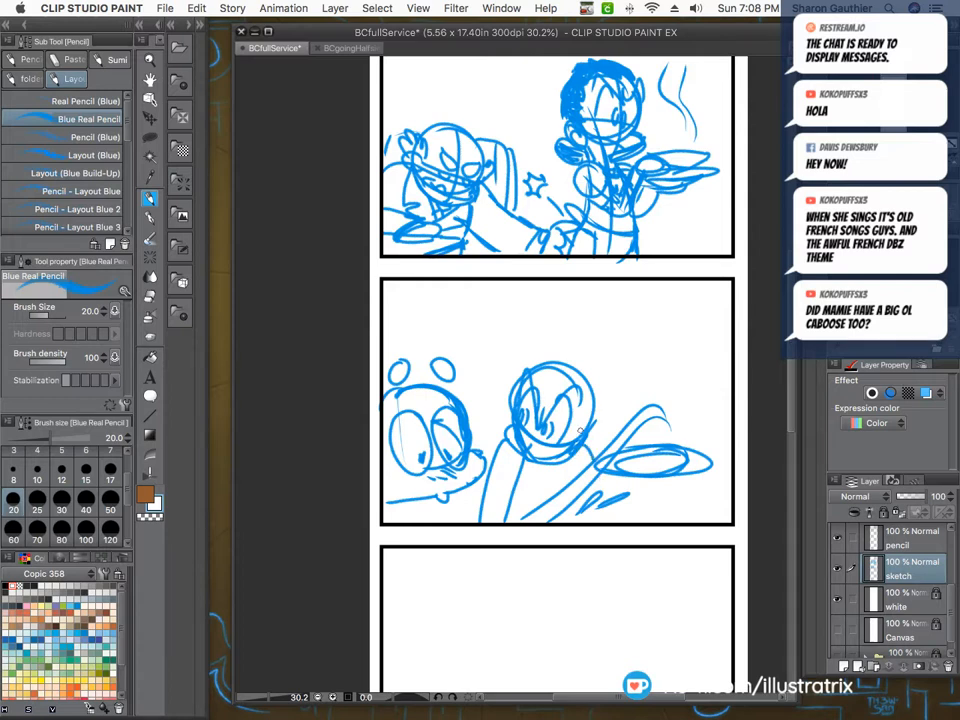
mouse_move(517, 369)
left_mouse_down()
mouse_move(555, 356)
mouse_move(590, 362)
mouse_move(570, 358)
mouse_move(537, 376)
left_mouse_up()
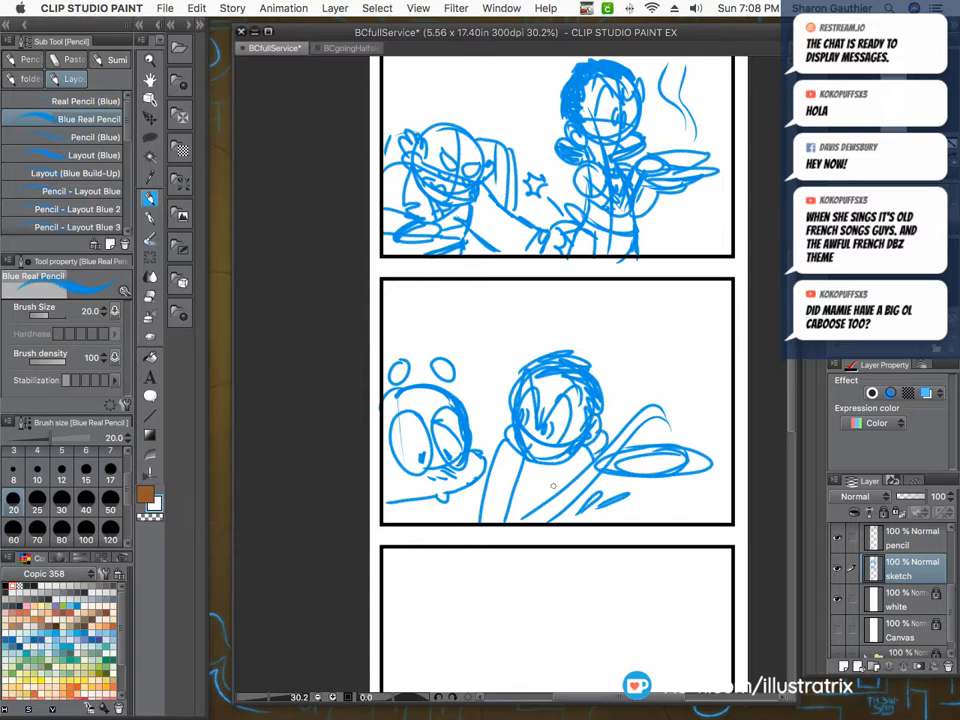
Add the middle figure's sleeve bands and collar line, shape the hand holding the plate, and reinforce the plate's rim.
mouse_move(515, 482)
left_mouse_down()
mouse_move(502, 445)
mouse_move(516, 482)
mouse_move(477, 490)
left_mouse_up()
left_click_drag(565, 460, 571, 482)
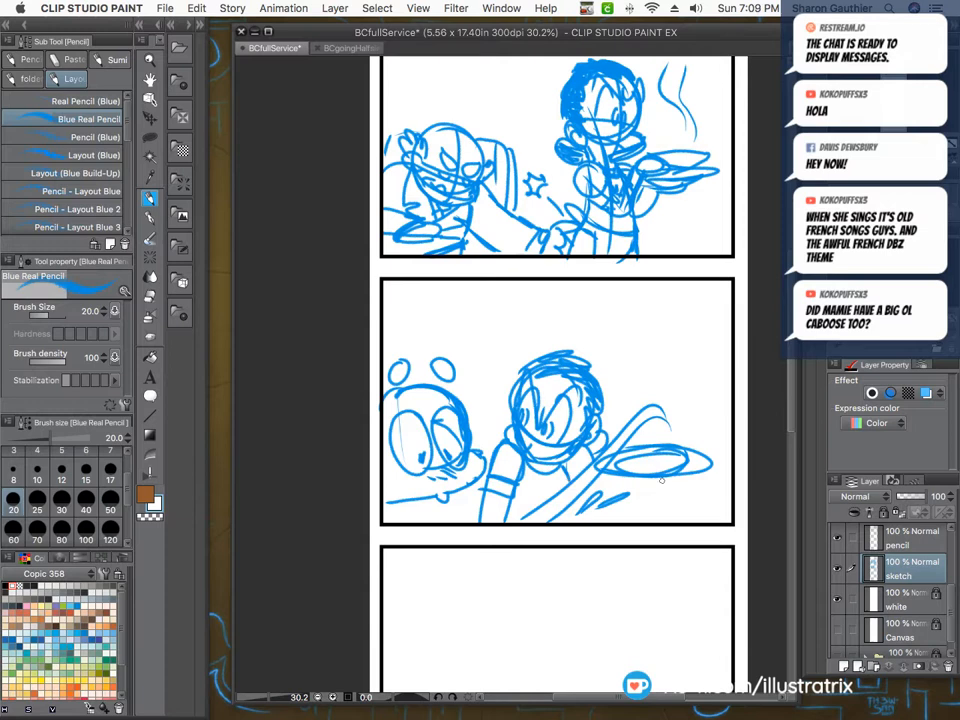
left_click_drag(666, 480, 604, 514)
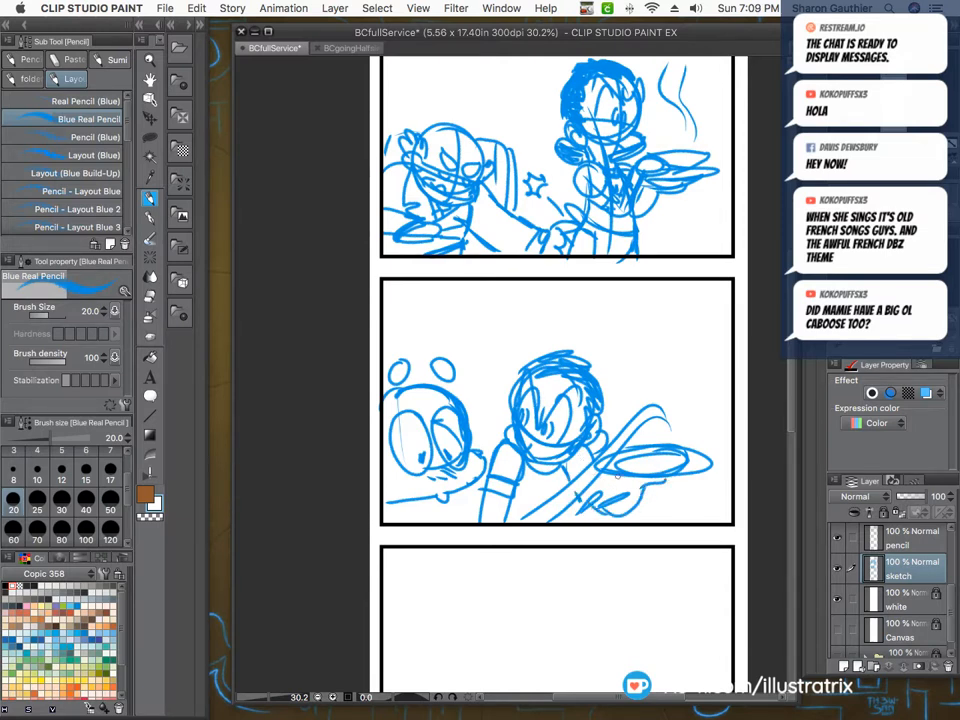
left_click_drag(606, 482, 582, 500)
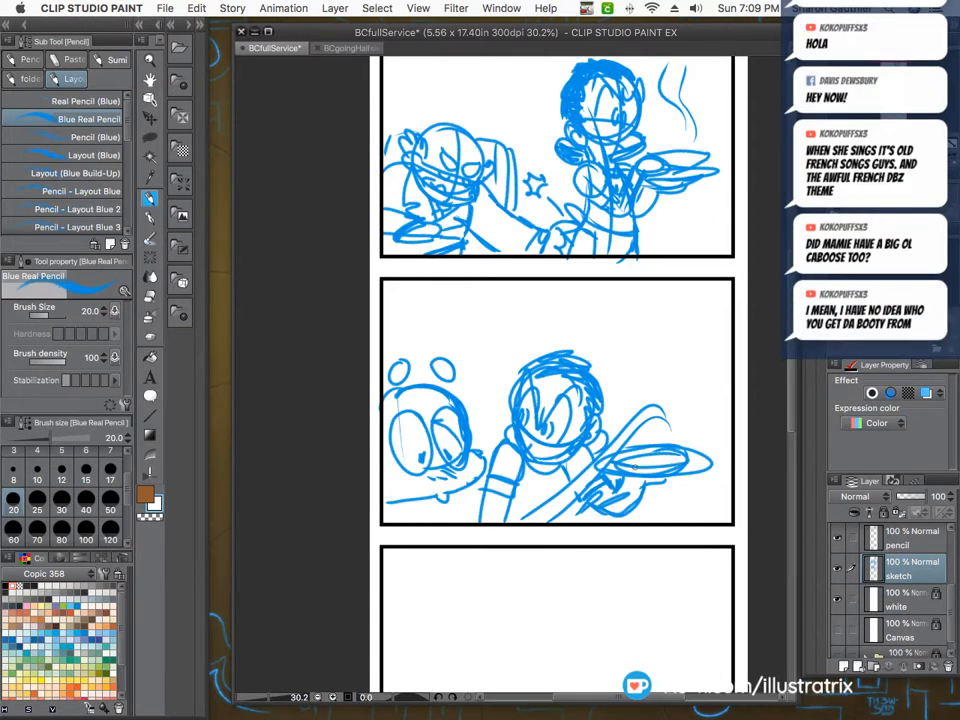
left_click_drag(634, 467, 630, 476)
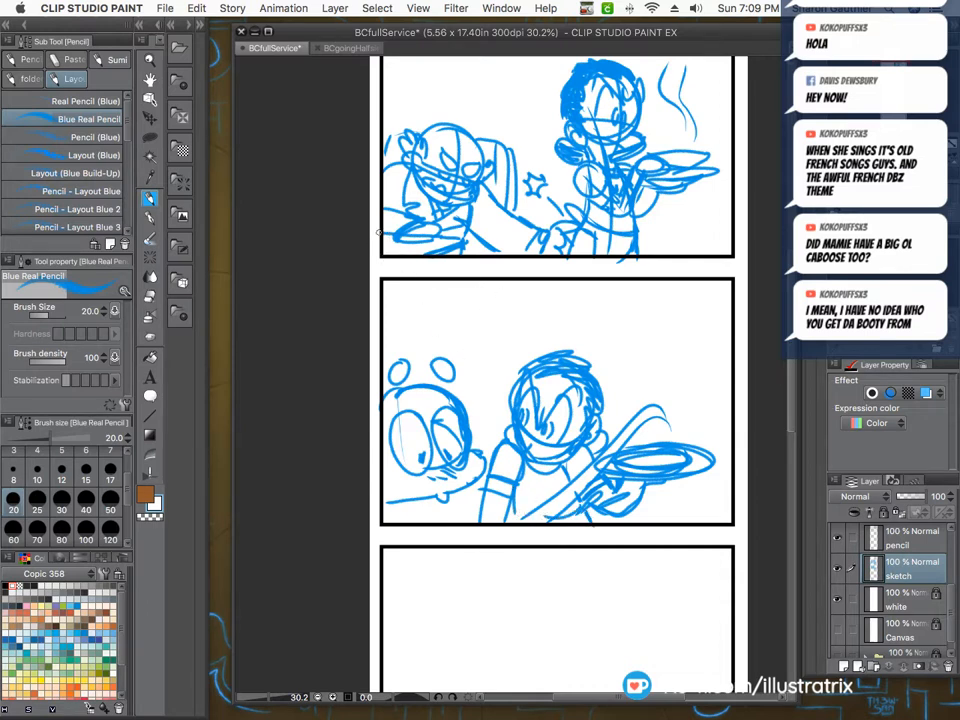
Sketch the left figure's raised hand, jagged collar and accent lines above the head, plus a small ear detail on the middle figure.
left_click_drag(471, 417, 476, 396)
left_click_drag(476, 396, 478, 426)
mouse_move(475, 440)
left_mouse_down()
mouse_move(489, 432)
mouse_move(476, 449)
left_mouse_up()
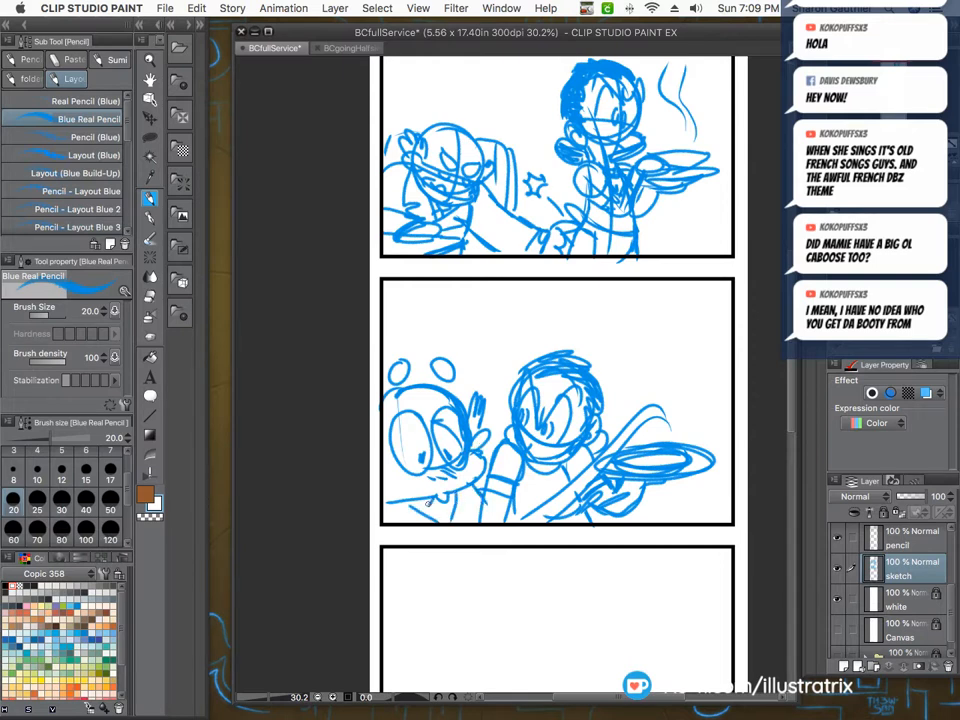
mouse_move(442, 498)
left_mouse_down()
mouse_move(454, 517)
mouse_move(480, 504)
mouse_move(477, 520)
left_mouse_up()
mouse_move(400, 503)
left_mouse_down()
mouse_move(392, 517)
mouse_move(412, 522)
left_mouse_up()
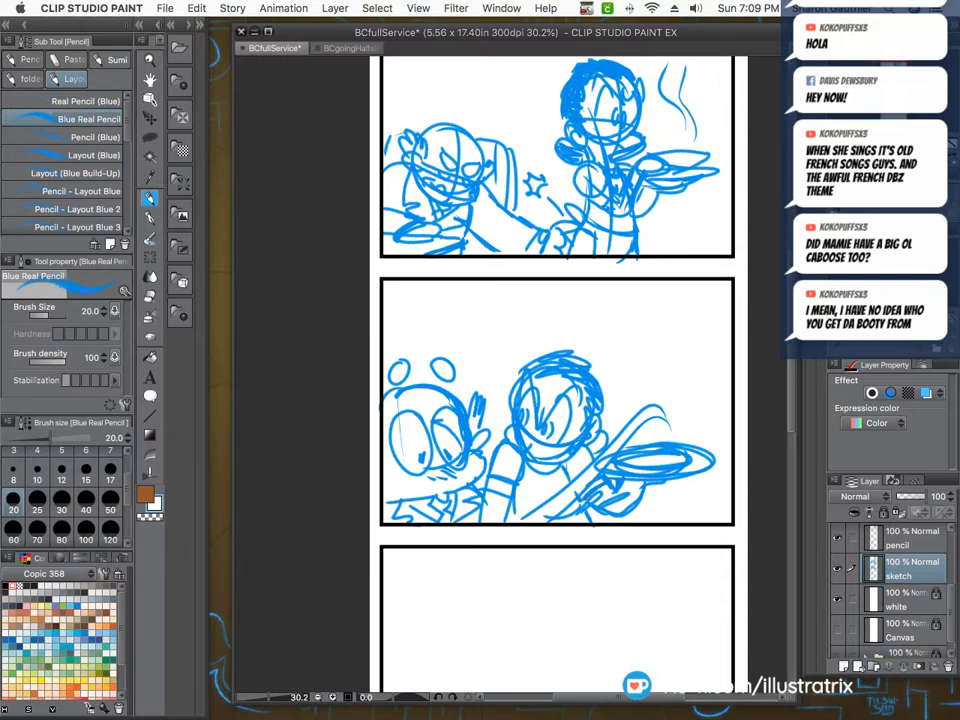
mouse_move(598, 438)
left_mouse_down()
mouse_move(606, 440)
mouse_move(597, 448)
left_mouse_up()
mouse_move(423, 307)
left_mouse_down()
mouse_move(420, 350)
mouse_move(438, 344)
left_mouse_up()
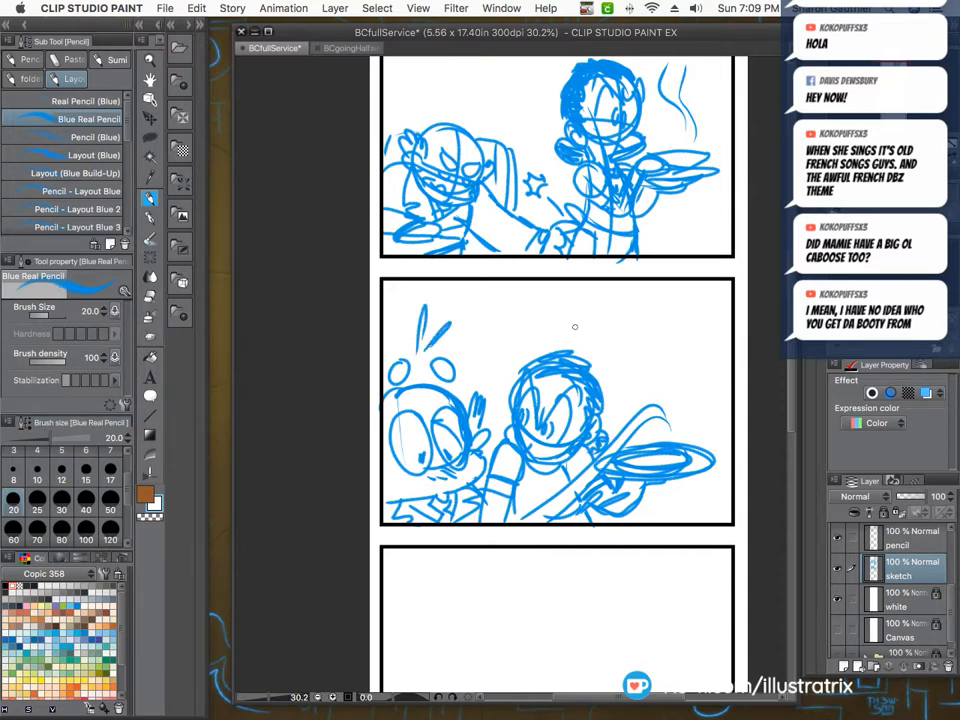
Sketch a small startled background face with accent lines at the panel's right, and letter "SPLASH!" below the plate.
mouse_move(701, 364)
left_mouse_down()
mouse_move(667, 385)
mouse_move(705, 384)
mouse_move(679, 365)
mouse_move(708, 376)
mouse_move(666, 391)
mouse_move(659, 377)
left_mouse_up()
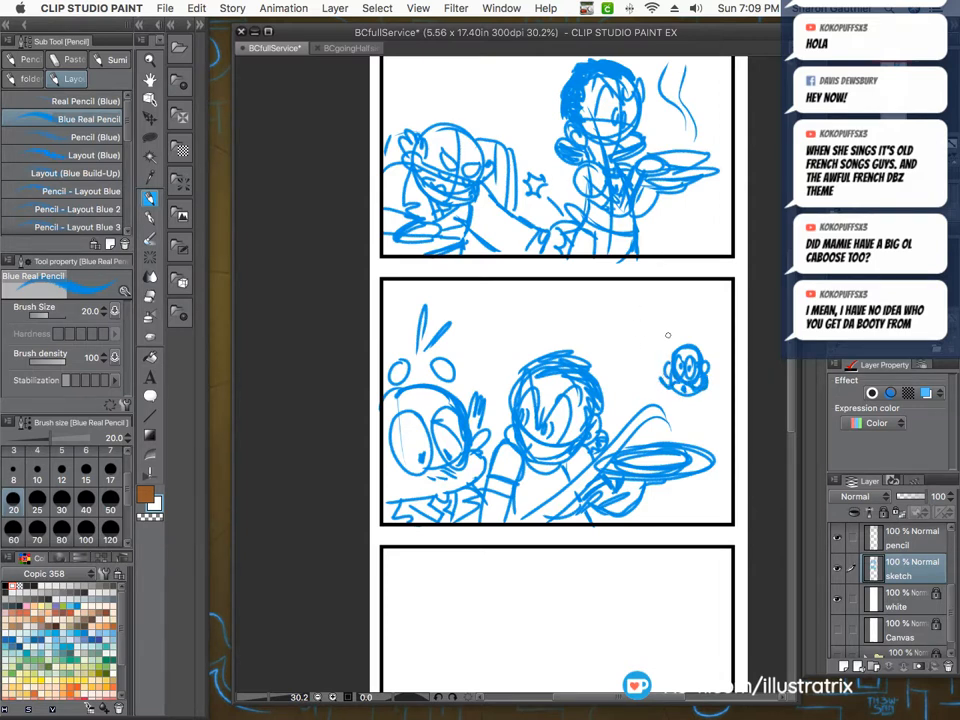
mouse_move(650, 317)
left_mouse_down()
mouse_move(664, 332)
mouse_move(683, 332)
left_mouse_up()
mouse_move(668, 493)
left_mouse_down()
mouse_move(650, 510)
mouse_move(672, 520)
mouse_move(727, 510)
left_mouse_up()
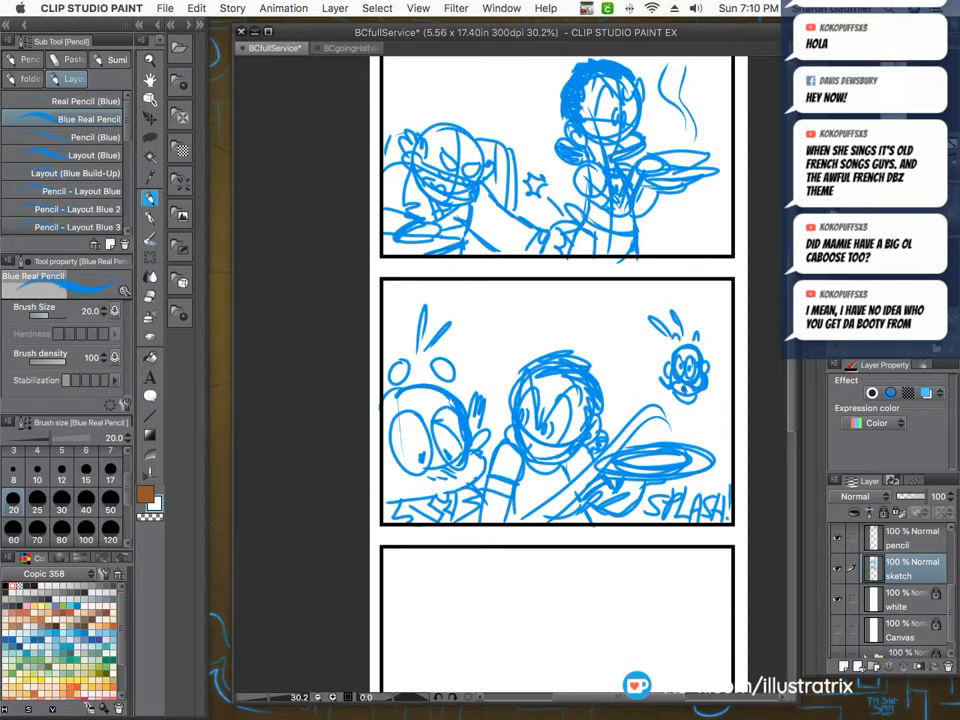
Add the background figure's shoulders and arms, and draw an oval speech balloon with a tail leading to its head.
mouse_move(704, 391)
left_mouse_down()
mouse_move(726, 403)
mouse_move(714, 424)
left_mouse_up()
left_click_drag(671, 390, 646, 405)
left_click_drag(726, 405, 730, 430)
mouse_move(604, 304)
left_mouse_down()
mouse_move(560, 335)
mouse_move(660, 362)
left_mouse_up()
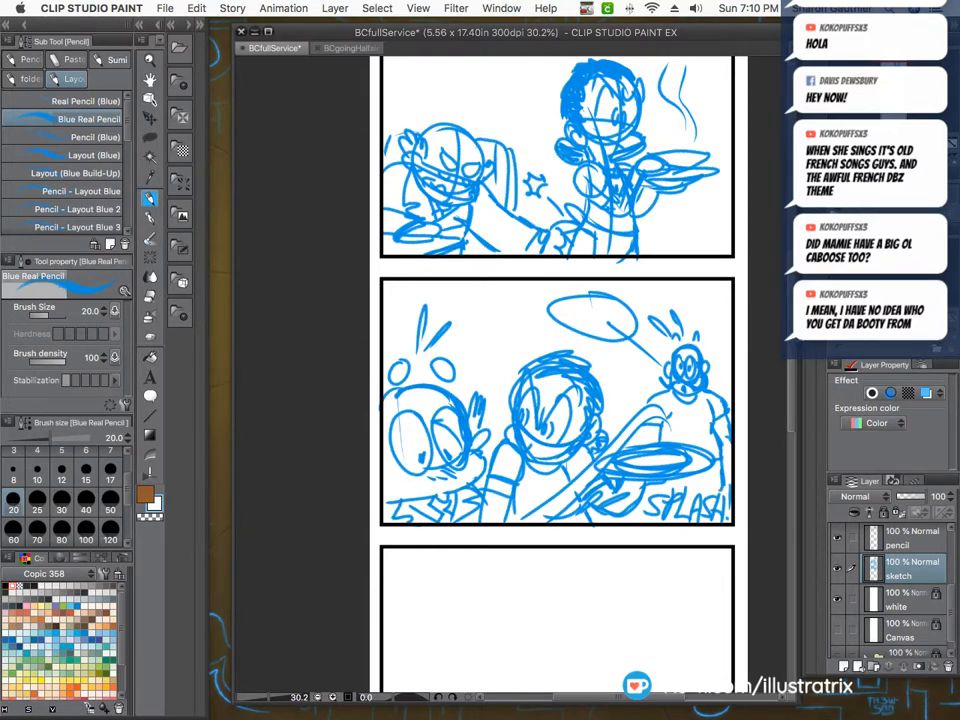
Start the third story panel with a head circle near the middle and a cropped profile head in the lower-right corner.
scroll(780, 392, "down", 5)
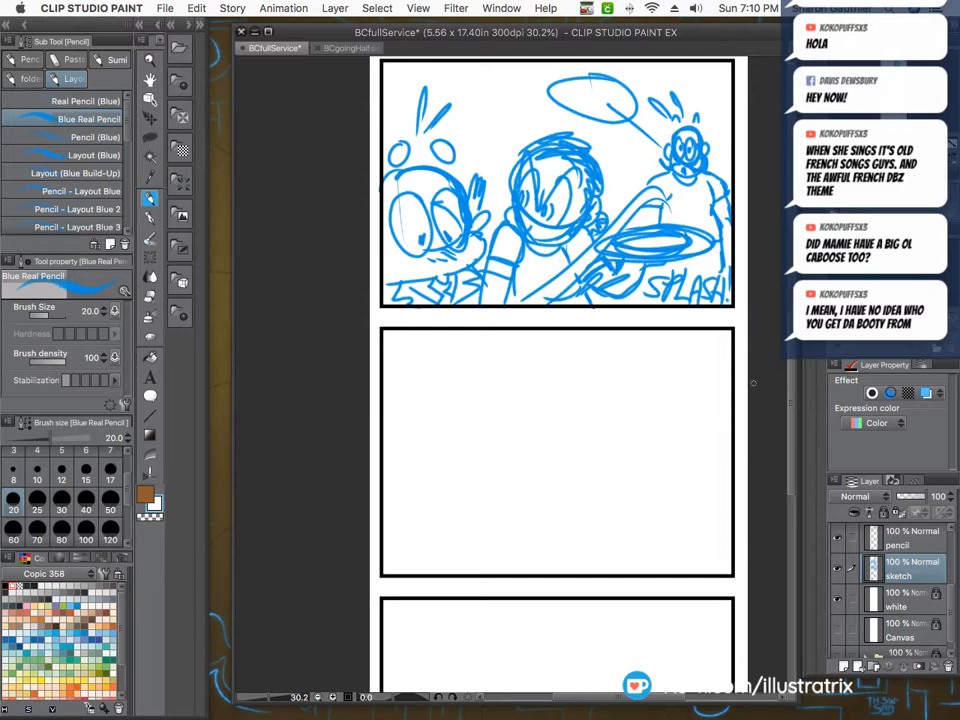
scroll(753, 382, "down", 3)
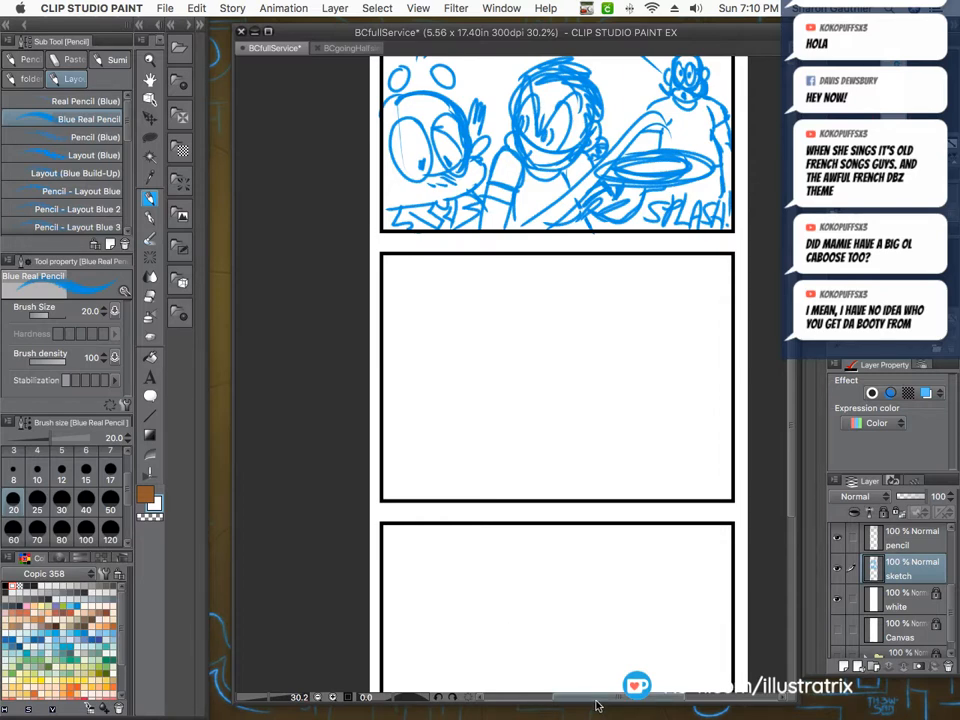
scroll(605, 703, "right", 3)
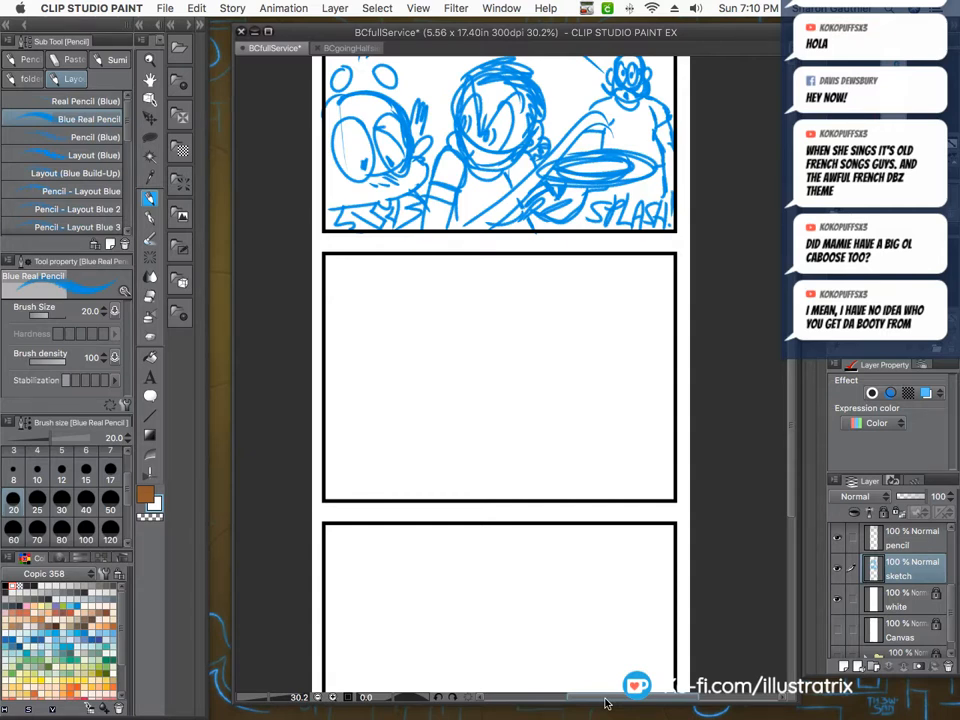
scroll(500, 300, "up", 3)
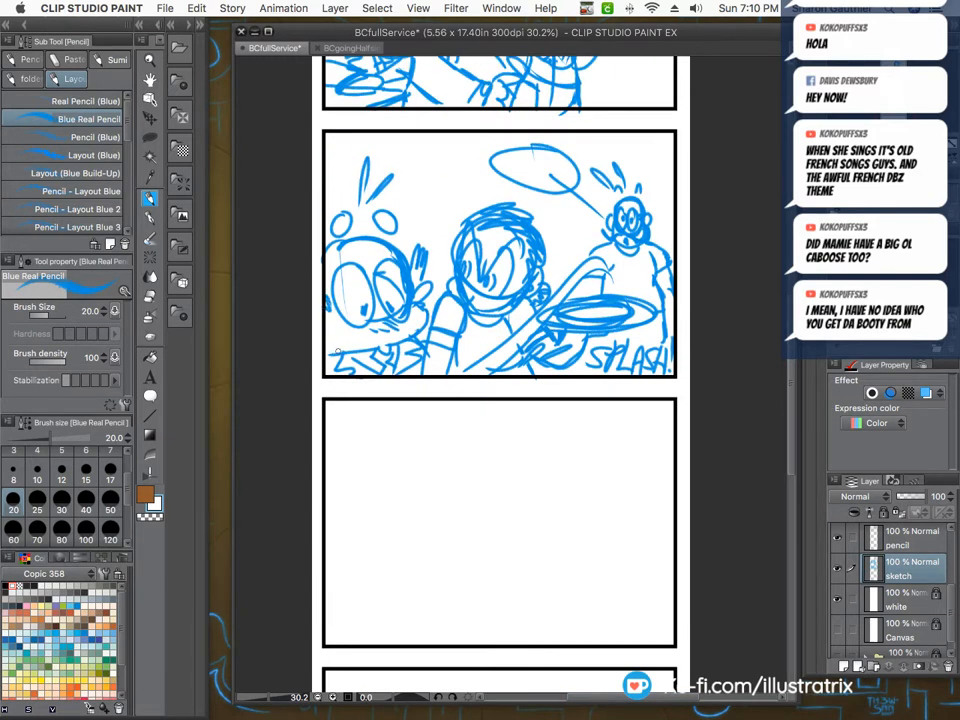
scroll(500, 400, "up", 5)
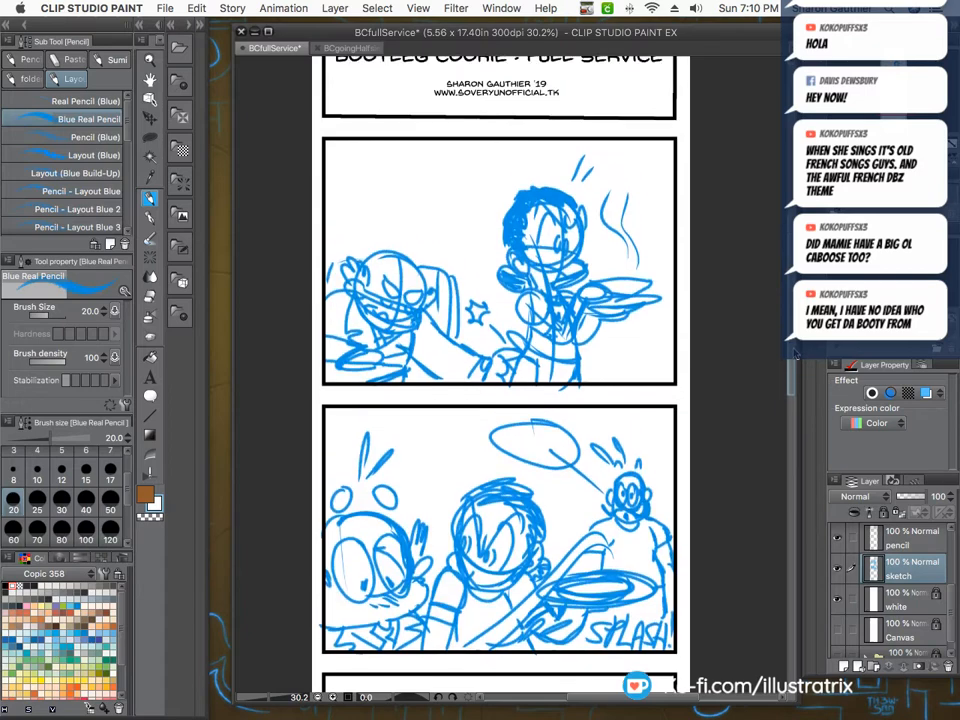
scroll(797, 454, "down", 5)
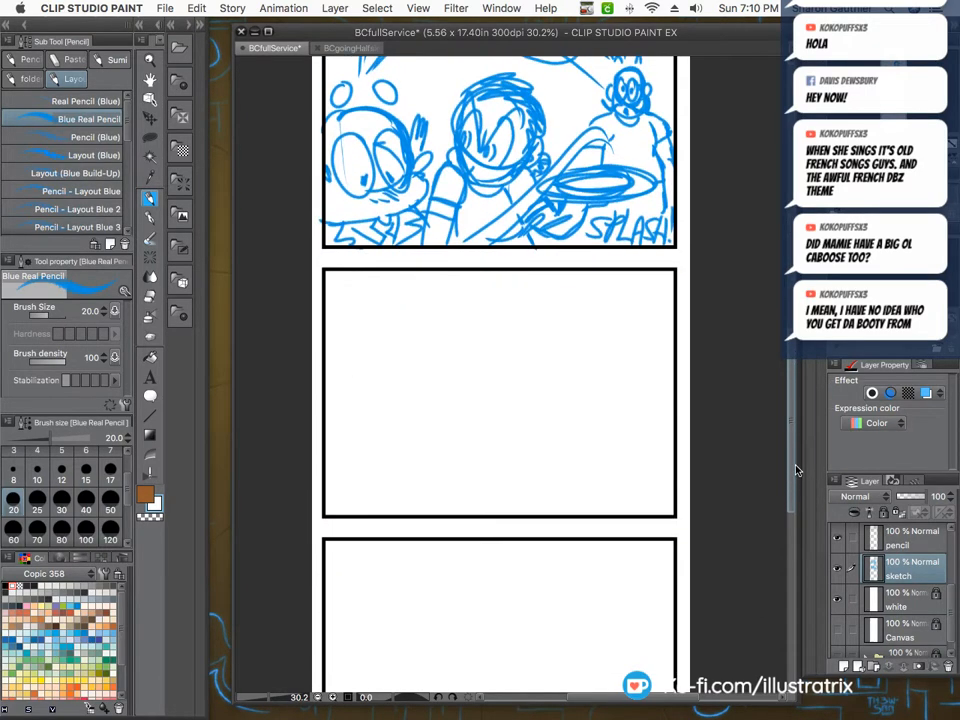
mouse_move(796, 466)
left_mouse_down()
mouse_move(798, 449)
mouse_move(796, 467)
left_mouse_up()
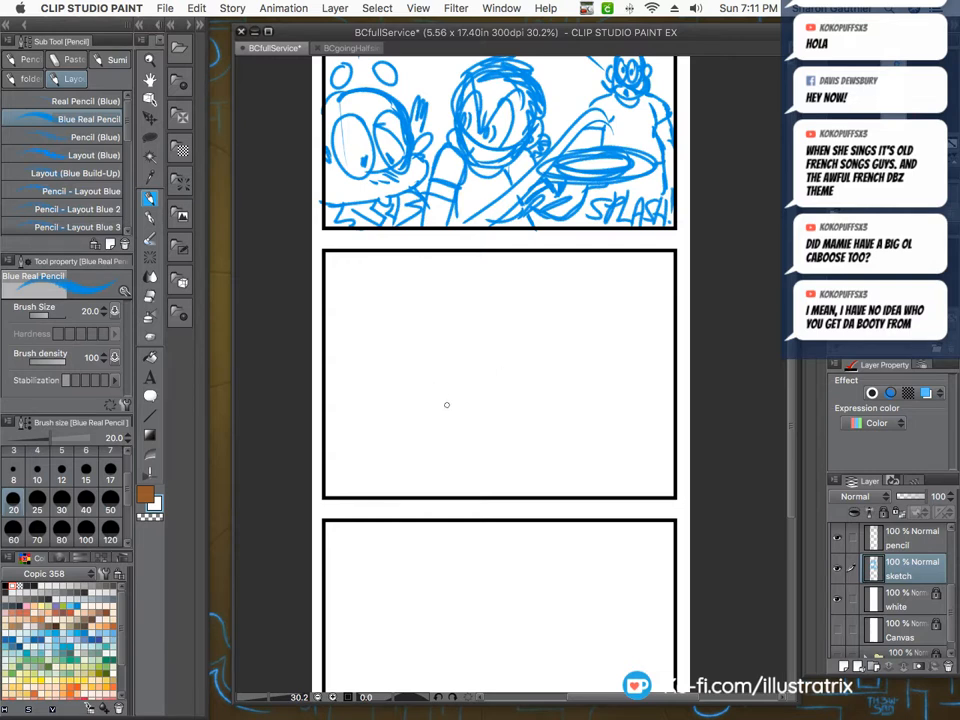
left_click_drag(498, 367, 502, 385)
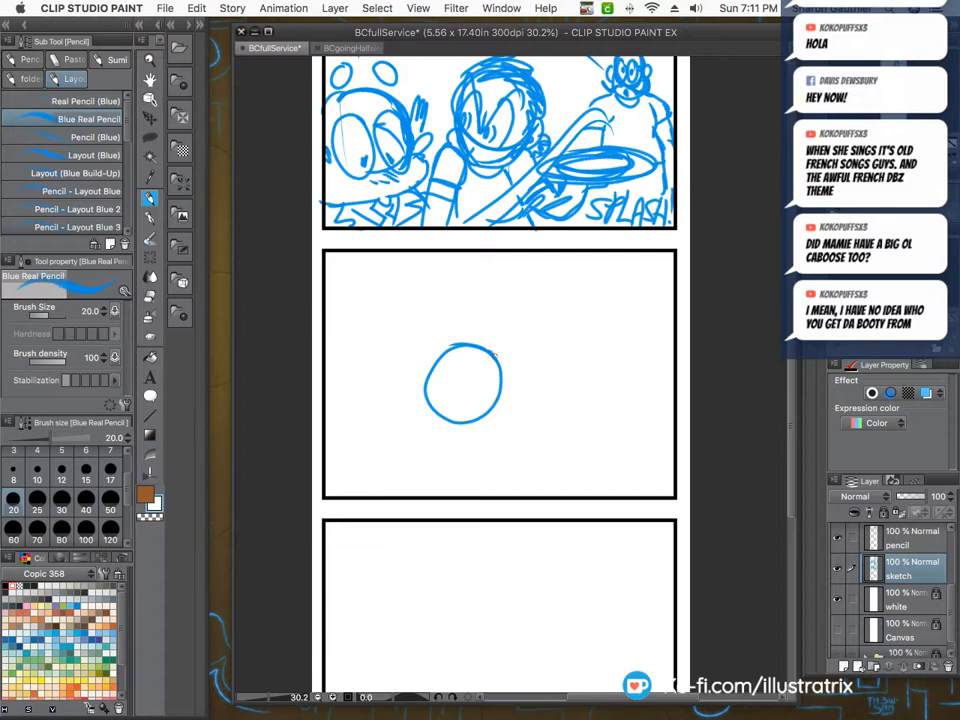
mouse_move(672, 410)
left_mouse_down()
mouse_move(596, 438)
mouse_move(588, 456)
mouse_move(576, 434)
mouse_move(595, 455)
mouse_move(581, 474)
mouse_move(601, 491)
mouse_move(653, 435)
mouse_move(640, 496)
left_mouse_up()
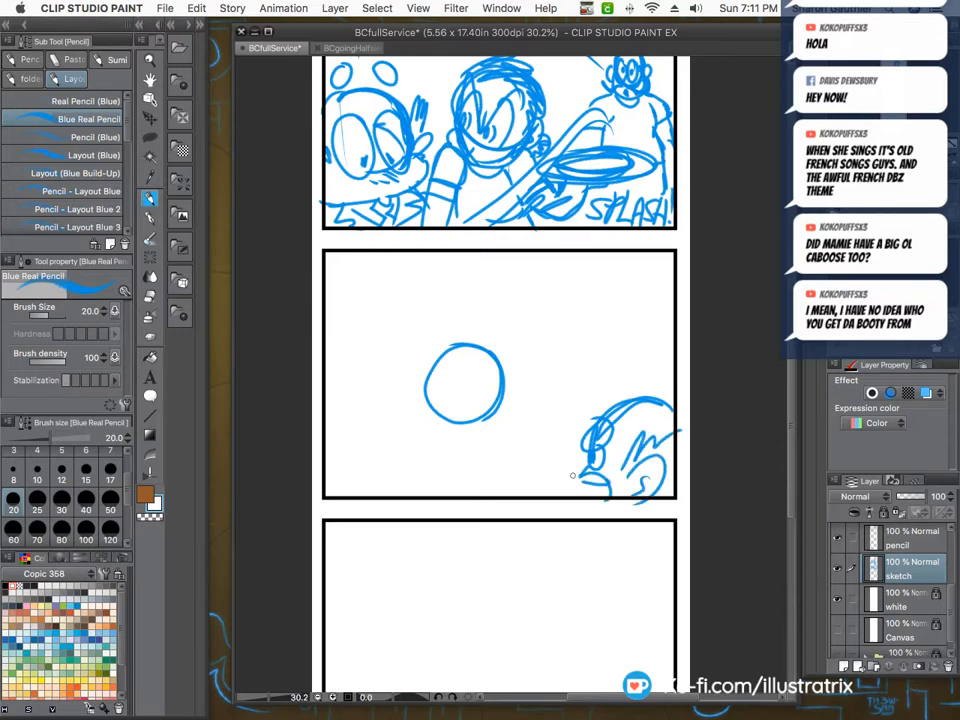
Build up the central figure with angry facial features, an open mouth, the first hair strokes, a torso and an arm pointing right.
mouse_move(498, 410)
left_mouse_down()
mouse_move(451, 436)
mouse_move(546, 460)
mouse_move(506, 474)
left_mouse_up()
mouse_move(488, 424)
left_mouse_down()
mouse_move(445, 428)
mouse_move(474, 438)
left_mouse_up()
mouse_move(454, 348)
left_mouse_down()
mouse_move(481, 394)
mouse_move(460, 396)
mouse_move(488, 400)
mouse_move(485, 387)
mouse_move(432, 404)
mouse_move(496, 368)
mouse_move(440, 349)
mouse_move(425, 373)
mouse_move(506, 358)
left_mouse_up()
mouse_move(476, 405)
left_mouse_down()
mouse_move(449, 451)
mouse_move(475, 442)
mouse_move(451, 446)
mouse_move(434, 425)
mouse_move(459, 449)
mouse_move(432, 465)
mouse_move(420, 445)
mouse_move(432, 493)
left_mouse_up()
mouse_move(474, 455)
left_mouse_down()
mouse_move(477, 495)
mouse_move(490, 495)
left_mouse_up()
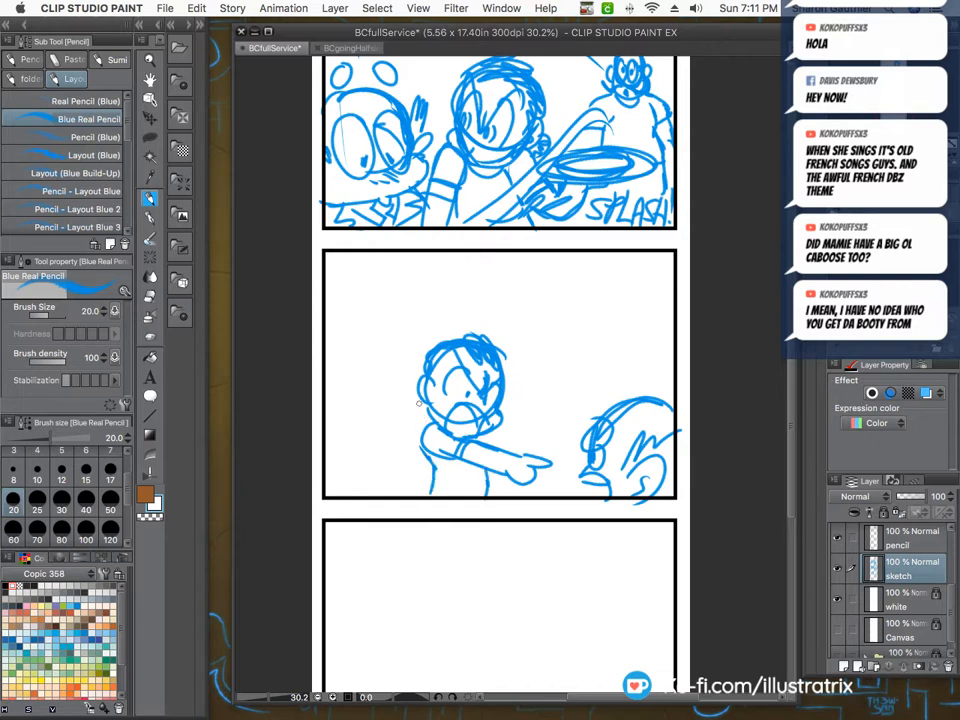
Add the central figure's hair bun, darken the hair, and sketch the waist details and the second arm behind the pointing one.
left_click_drag(419, 402, 420, 424)
mouse_move(434, 372)
left_mouse_down()
mouse_move(444, 352)
mouse_move(505, 368)
left_mouse_up()
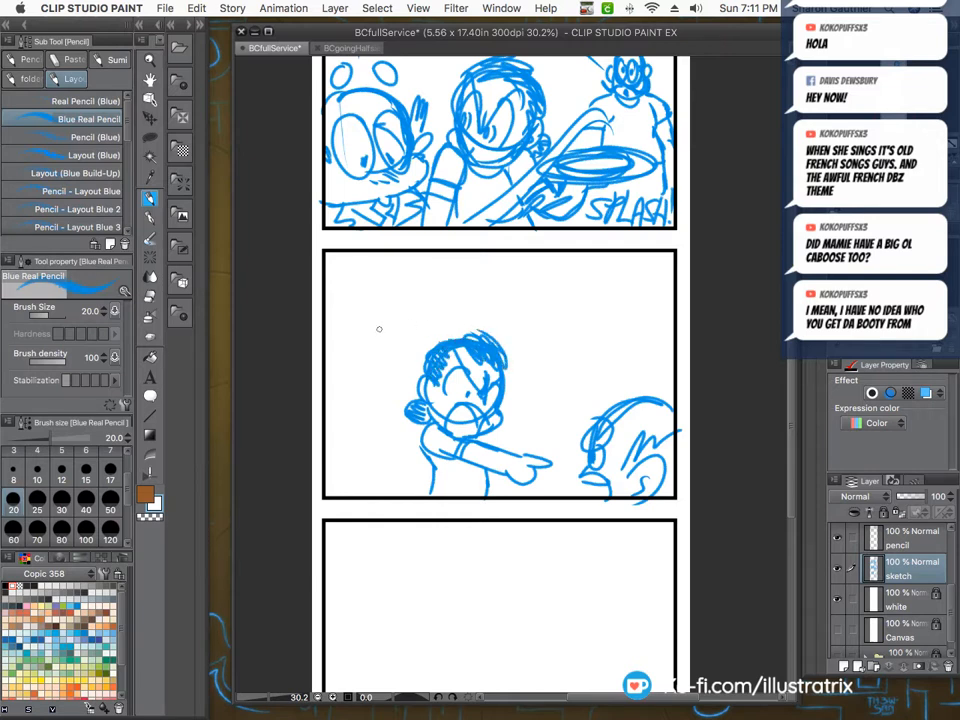
left_click_drag(440, 476, 416, 494)
left_click_drag(480, 425, 538, 429)
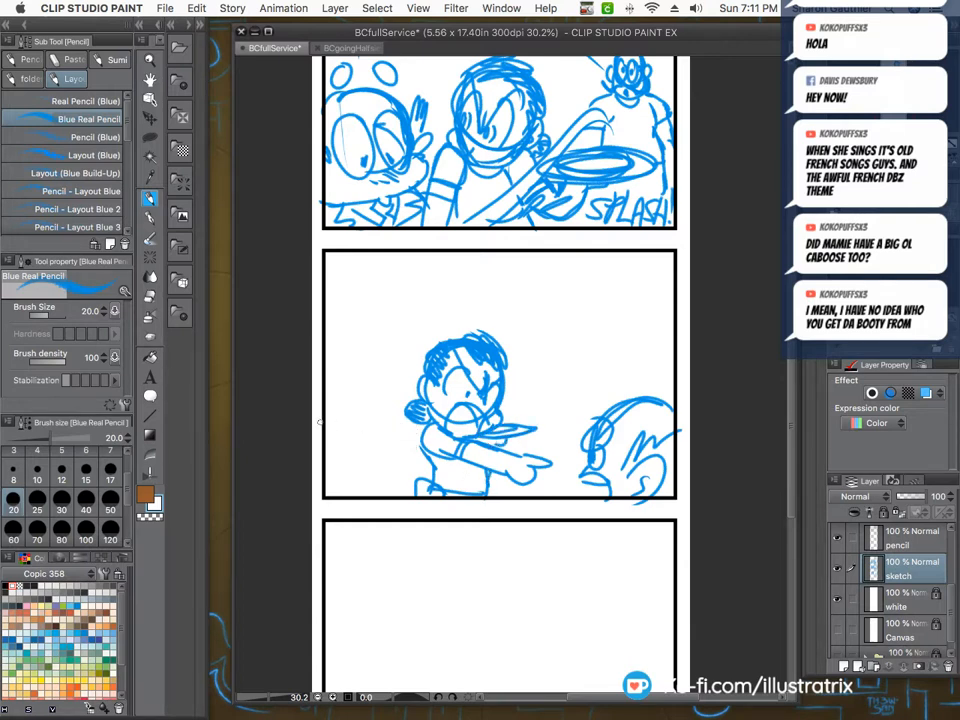
Sketch a third figure's head at the third panel's left edge, with round eyes, a mouth, whisker lines and raised eyebrows.
mouse_move(372, 352)
left_mouse_down()
mouse_move(332, 361)
mouse_move(377, 367)
mouse_move(329, 361)
left_mouse_up()
mouse_move(373, 348)
left_mouse_down()
mouse_move(384, 380)
mouse_move(347, 411)
mouse_move(376, 363)
mouse_move(360, 345)
mouse_move(368, 376)
mouse_move(340, 345)
mouse_move(351, 378)
mouse_move(363, 380)
left_mouse_up()
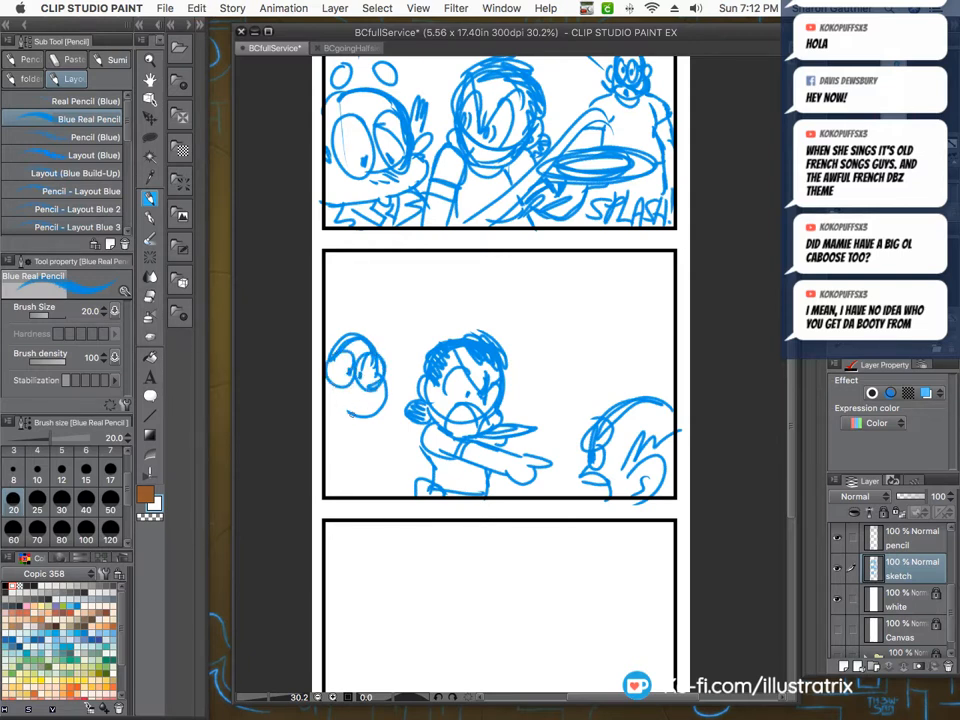
mouse_move(357, 419)
left_mouse_down()
mouse_move(337, 405)
mouse_move(406, 398)
left_mouse_up()
left_click_drag(344, 392, 317, 390)
left_click_drag(372, 411, 322, 400)
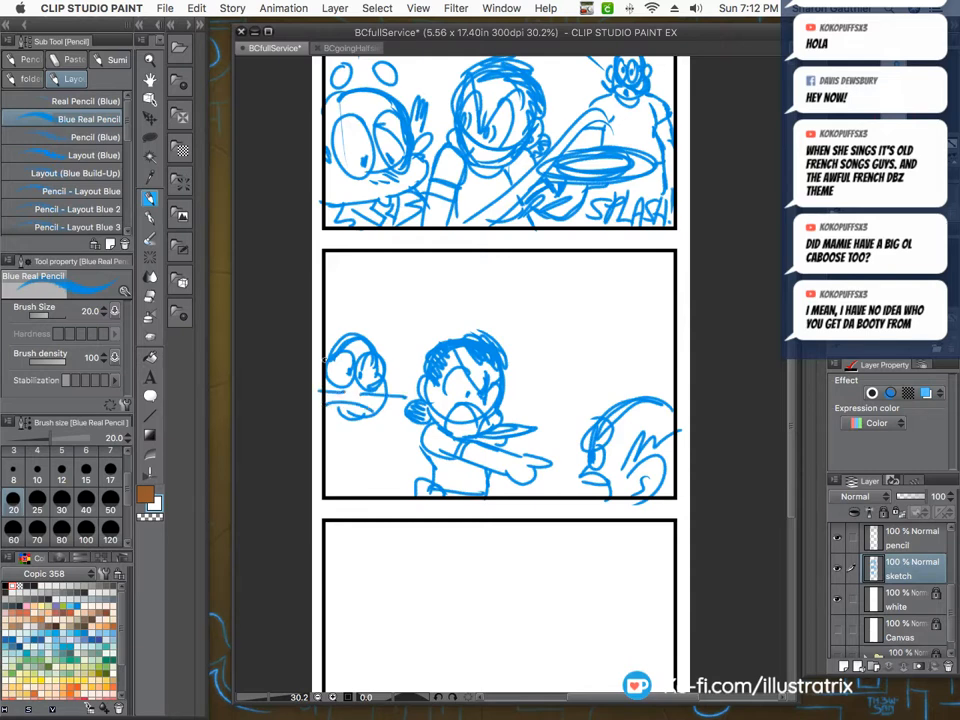
left_click_drag(383, 334, 353, 322)
Clean up the left figure's right eye with the Hard eraser, redraw its pupil in blue, and sketch the shoulder and arm.
key("e")
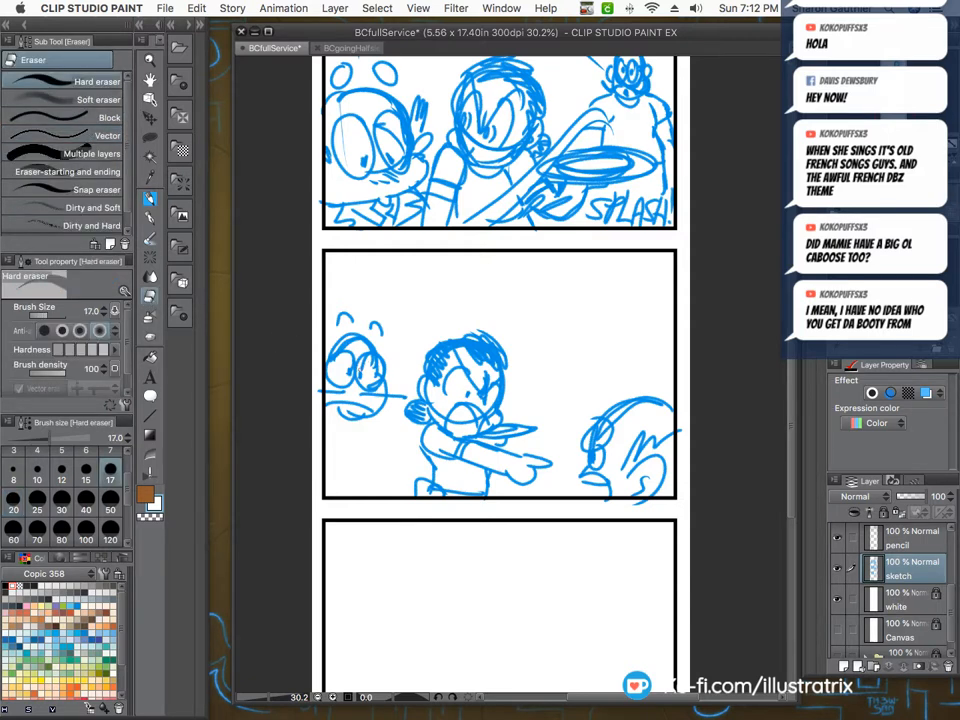
mouse_move(365, 366)
left_mouse_down()
mouse_move(373, 362)
mouse_move(371, 384)
left_mouse_up()
key("p")
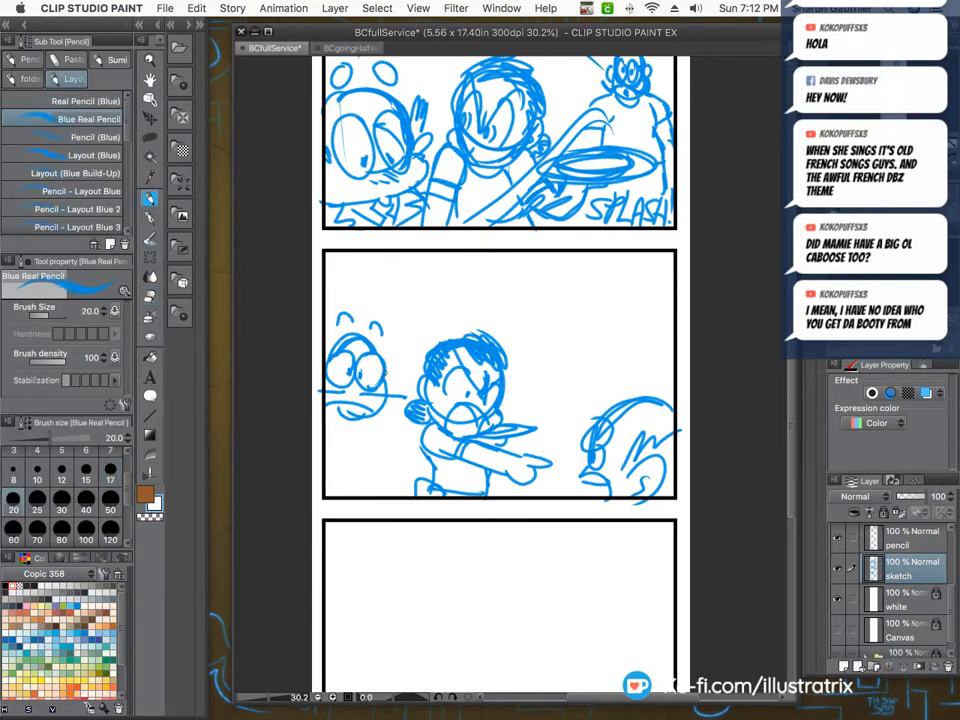
mouse_move(368, 426)
left_mouse_down()
mouse_move(385, 458)
mouse_move(407, 484)
mouse_move(392, 470)
mouse_move(398, 445)
mouse_move(398, 486)
mouse_move(323, 460)
mouse_move(375, 462)
mouse_move(342, 467)
left_mouse_up()
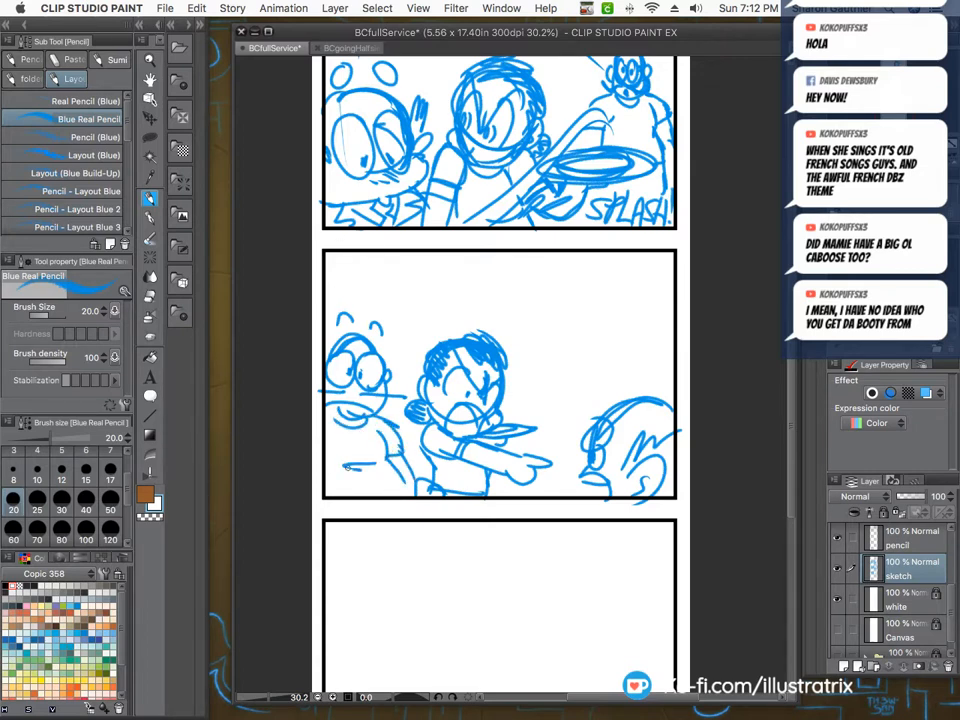
Draw a spiky exclamation burst and two oval balloons with tails above the figures, plus an emphasis line at the pointing hand.
mouse_move(363, 320)
left_mouse_down()
mouse_move(341, 287)
mouse_move(348, 254)
mouse_move(384, 256)
mouse_move(379, 293)
mouse_move(365, 294)
mouse_move(362, 270)
mouse_move(364, 313)
left_mouse_up()
left_click_drag(470, 262, 465, 262)
left_click_drag(439, 318, 455, 286)
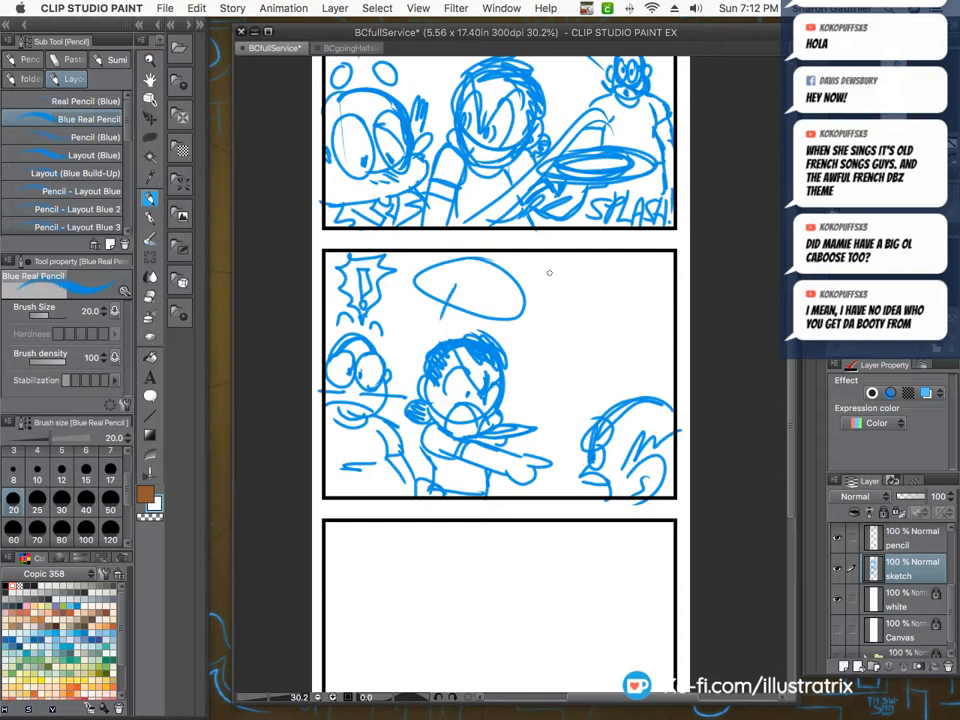
left_click_drag(640, 283, 661, 326)
left_click_drag(574, 326, 583, 392)
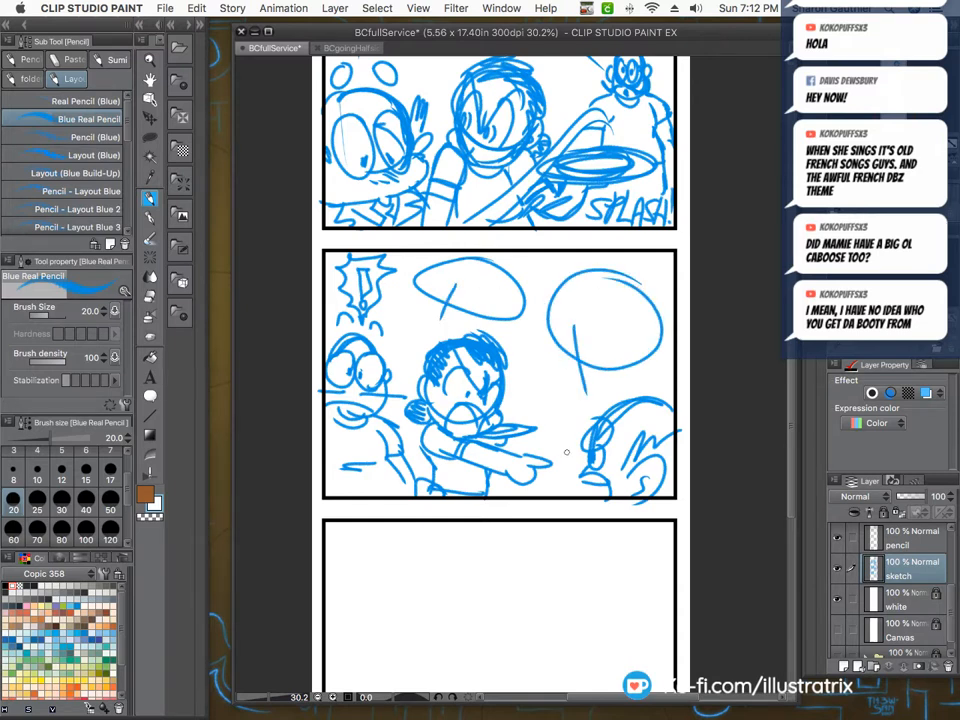
mouse_move(566, 455)
left_mouse_down()
mouse_move(555, 461)
mouse_move(545, 431)
left_mouse_up()
Start the fourth panel's fallen figure with large curves for the raised rear and back, and a head circle near the lower left.
scroll(285, 368, "down", 3)
scroll(281, 360, "up", 3)
scroll(281, 360, "up", 1)
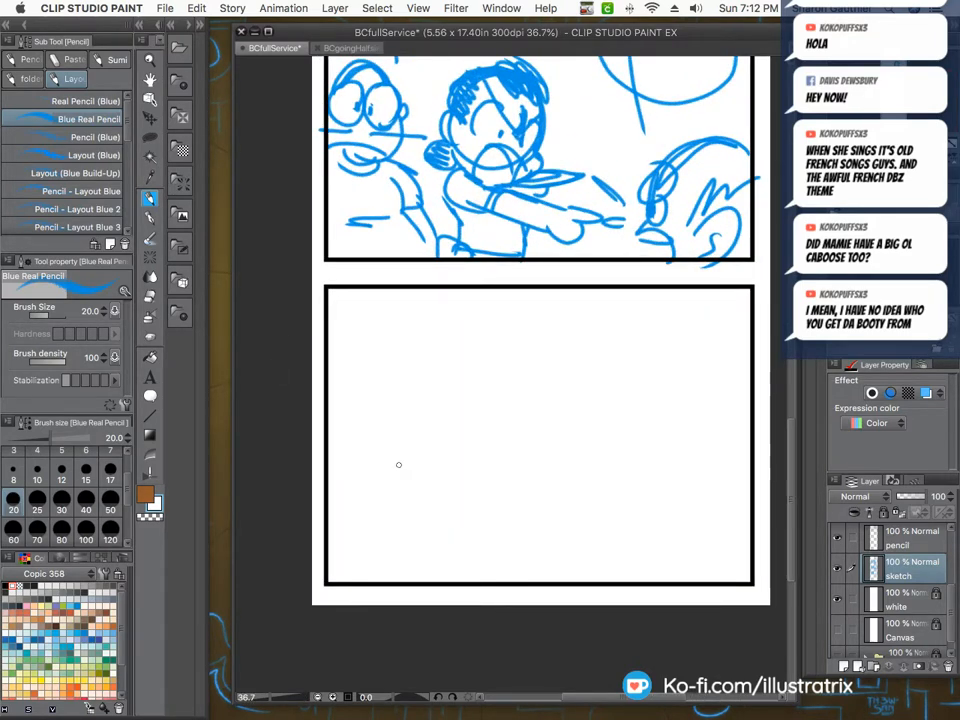
mouse_move(435, 400)
left_mouse_down()
mouse_move(508, 398)
mouse_move(551, 428)
mouse_move(573, 493)
left_mouse_up()
mouse_move(428, 405)
left_mouse_down()
mouse_move(420, 450)
mouse_move(515, 495)
left_mouse_up()
mouse_move(410, 482)
left_mouse_down()
mouse_move(392, 546)
mouse_move(425, 482)
left_mouse_up()
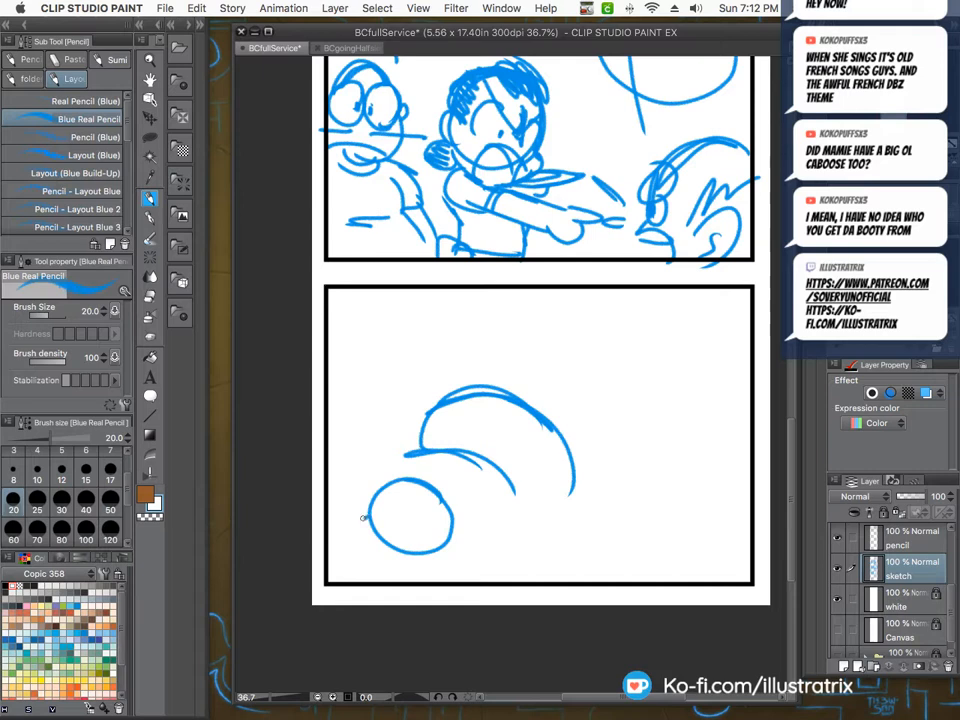
Build up the fallen figure's head with large eyes, a nose, a squashed mouth, an ear and tufts of hair.
mouse_move(369, 516)
left_mouse_down()
mouse_move(402, 559)
mouse_move(394, 555)
mouse_move(432, 555)
left_mouse_up()
left_click_drag(371, 547, 394, 559)
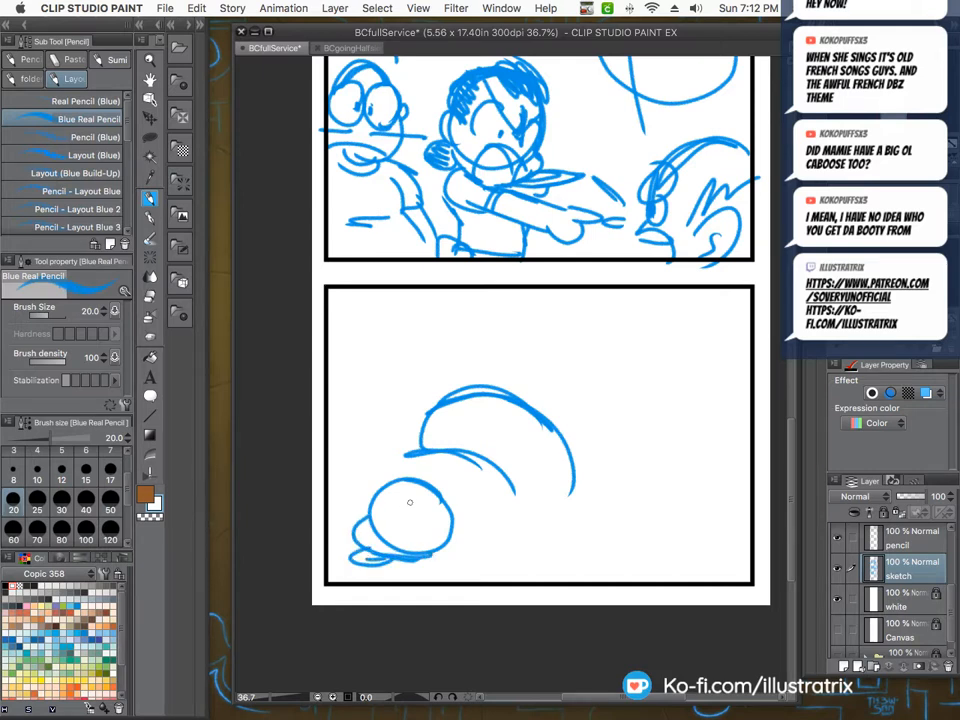
left_click_drag(432, 490, 378, 553)
mouse_move(430, 529)
left_mouse_down()
mouse_move(390, 541)
mouse_move(411, 517)
mouse_move(400, 532)
mouse_move(413, 548)
mouse_move(376, 494)
mouse_move(387, 504)
mouse_move(381, 523)
mouse_move(415, 506)
mouse_move(433, 510)
mouse_move(424, 506)
mouse_move(438, 554)
mouse_move(467, 537)
left_mouse_up()
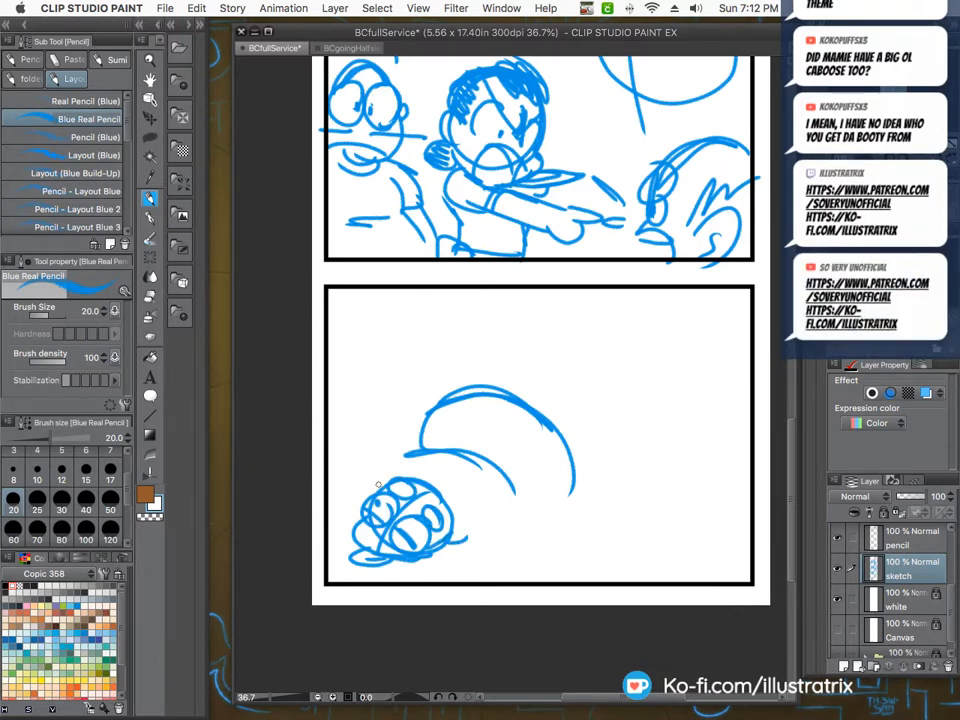
left_click_drag(411, 455, 370, 492)
mouse_move(369, 487)
left_mouse_down()
mouse_move(357, 494)
mouse_move(366, 512)
left_mouse_up()
mouse_move(452, 533)
left_mouse_down()
mouse_move(463, 537)
mouse_move(435, 553)
left_mouse_up()
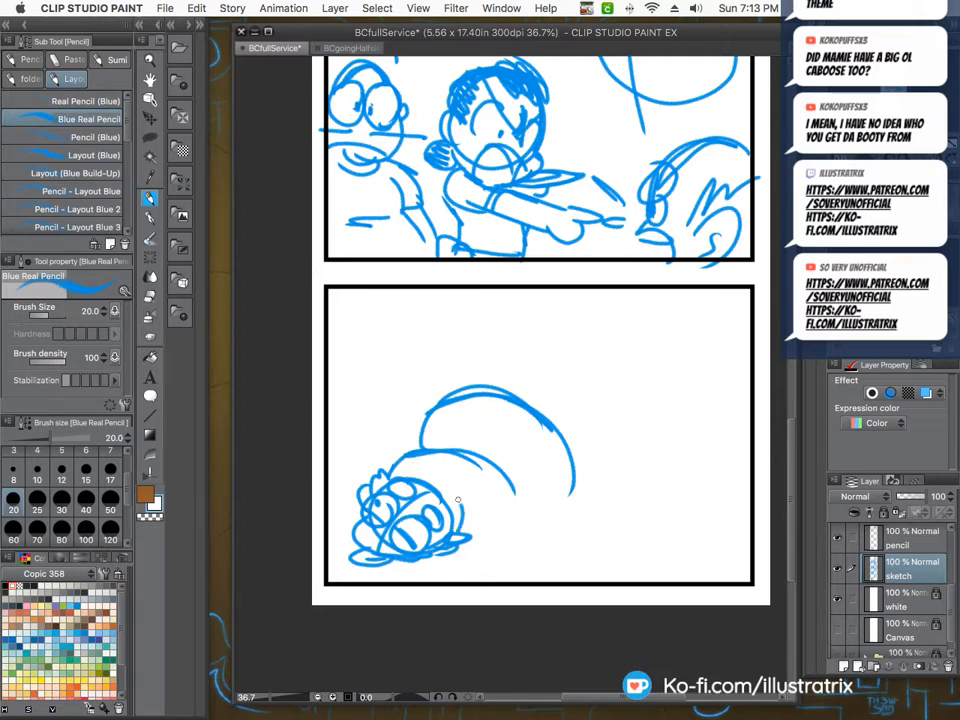
Sketch the fallen figure's arm stretched along the floor with its hand, the trouser waist and side lines, and the foot behind.
mouse_move(505, 499)
left_mouse_down()
mouse_move(517, 548)
mouse_move(585, 502)
left_mouse_up()
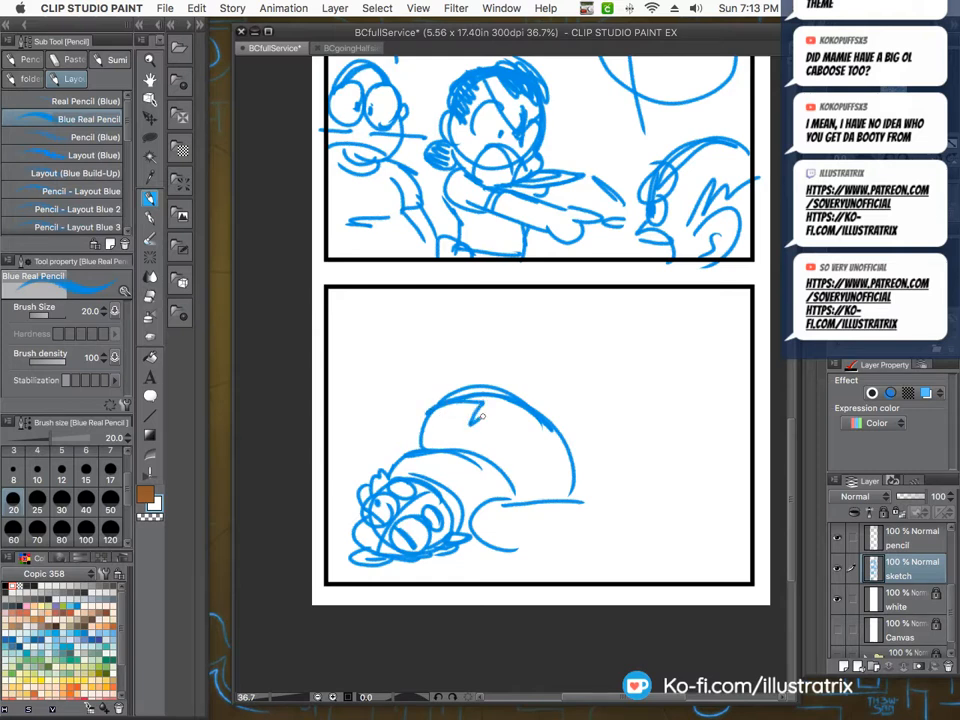
mouse_move(478, 426)
left_mouse_down()
mouse_move(514, 413)
mouse_move(569, 458)
mouse_move(572, 498)
left_mouse_up()
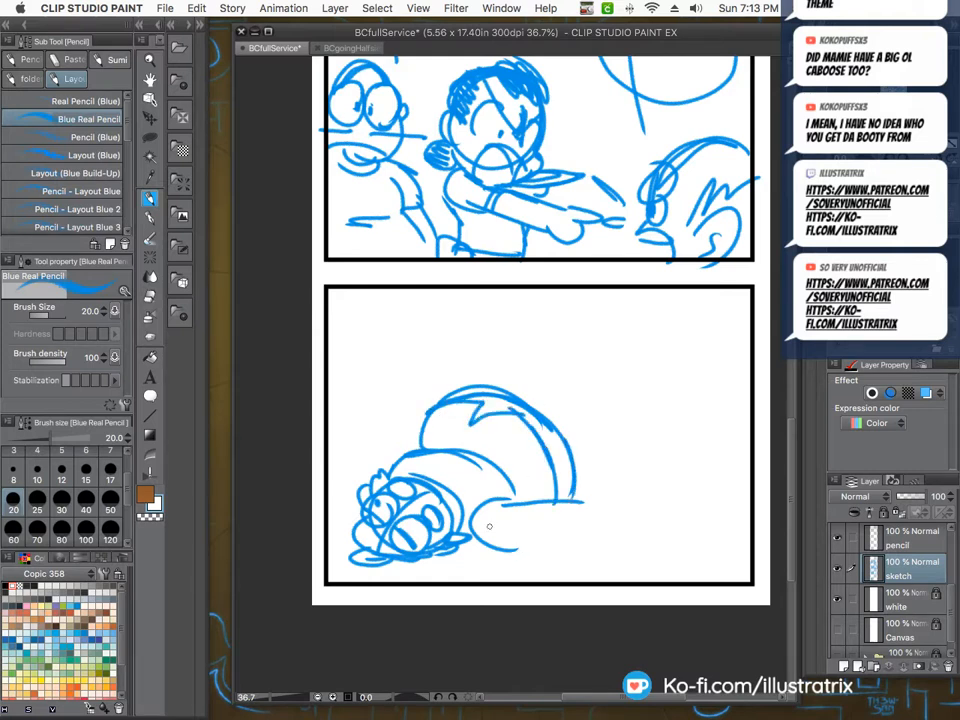
mouse_move(513, 500)
left_mouse_down()
mouse_move(535, 542)
mouse_move(452, 547)
left_mouse_up()
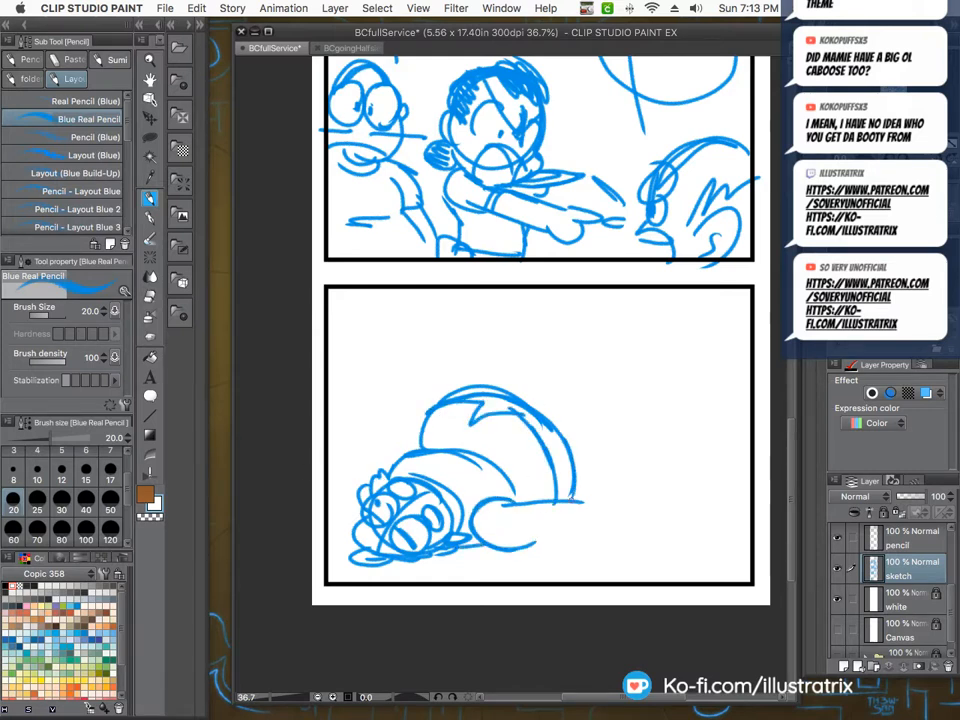
left_click_drag(574, 497, 538, 541)
mouse_move(578, 497)
left_mouse_down()
mouse_move(572, 540)
mouse_move(609, 492)
mouse_move(597, 507)
mouse_move(586, 500)
left_mouse_up()
mouse_move(566, 445)
left_mouse_down()
mouse_move(587, 475)
mouse_move(582, 494)
mouse_move(624, 486)
mouse_move(626, 498)
mouse_move(611, 475)
mouse_move(591, 488)
left_mouse_up()
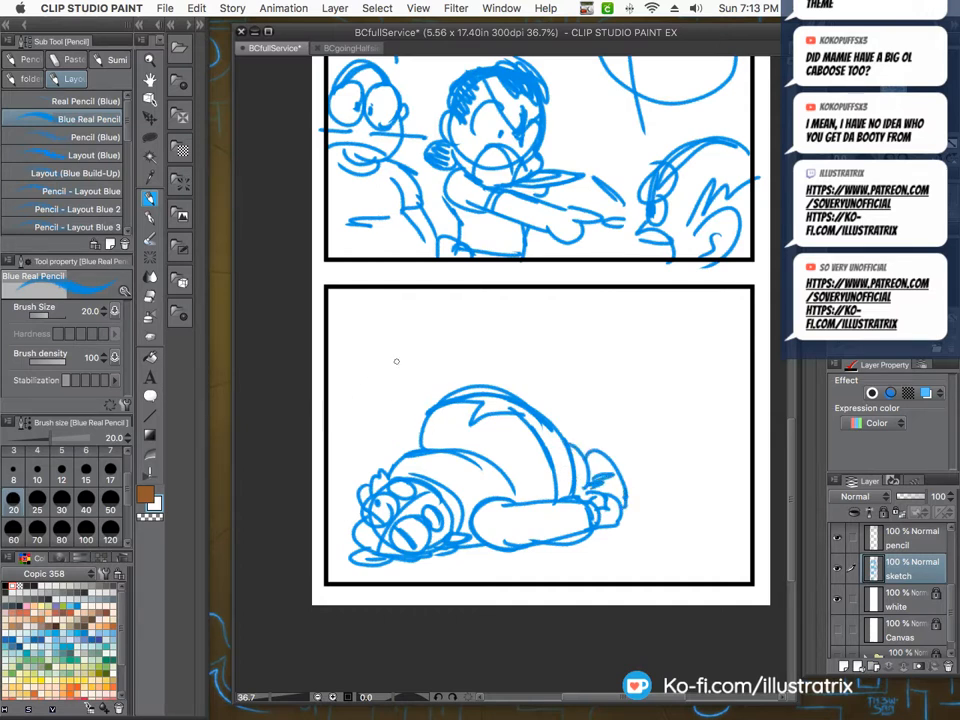
Draw the background floor line and a rectangular doorway behind the fallen figure, and block in a small standing figure inside it.
left_click_drag(736, 465, 590, 468)
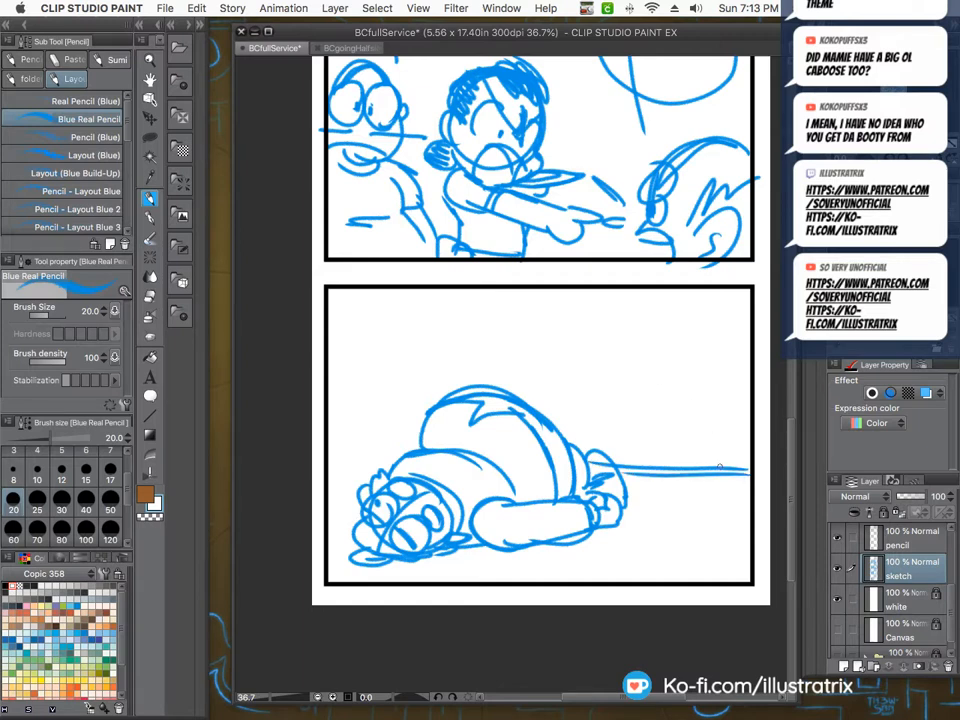
mouse_move(719, 467)
left_mouse_down()
mouse_move(720, 362)
mouse_move(600, 350)
mouse_move(607, 465)
left_mouse_up()
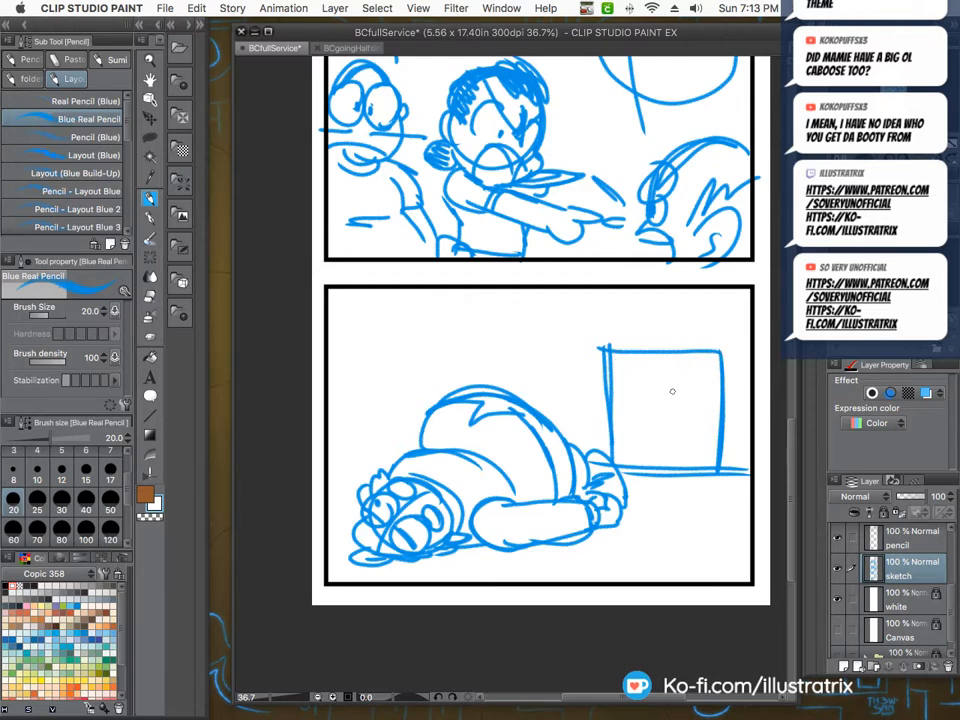
mouse_move(678, 390)
left_mouse_down()
mouse_move(656, 406)
mouse_move(674, 381)
mouse_move(649, 465)
mouse_move(677, 466)
mouse_move(646, 471)
mouse_move(678, 471)
left_mouse_up()
key("super+z")
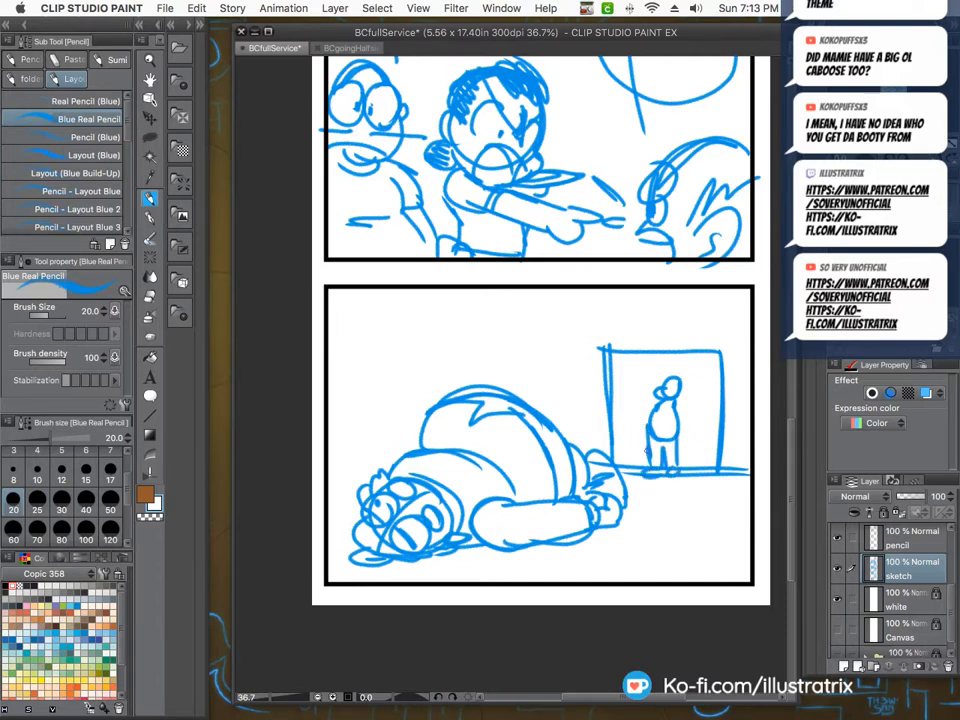
Detail the small doorway figure with bent arms, hair, facial features and a skirt, and add small round shapes in front of it.
mouse_move(675, 406)
left_mouse_down()
mouse_move(653, 436)
mouse_move(664, 423)
mouse_move(644, 412)
mouse_move(650, 423)
left_mouse_up()
mouse_move(648, 420)
left_mouse_down()
mouse_move(661, 433)
mouse_move(642, 420)
left_mouse_up()
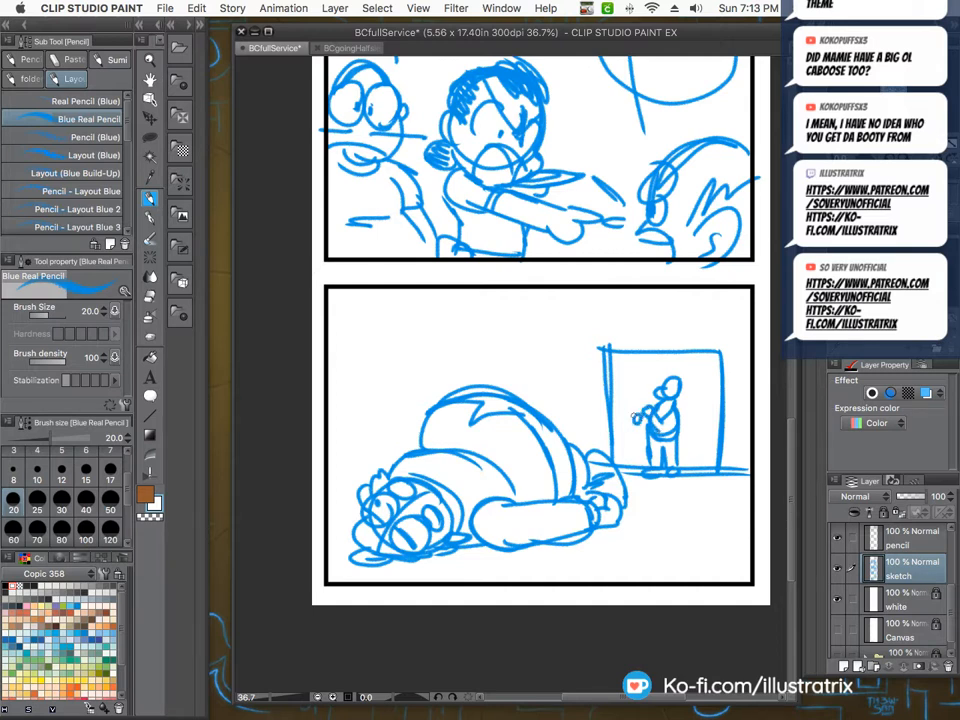
left_click_drag(683, 376, 676, 384)
mouse_move(660, 372)
left_mouse_down()
mouse_move(681, 396)
mouse_move(639, 402)
mouse_move(626, 439)
mouse_move(642, 457)
left_mouse_up()
mouse_move(679, 430)
left_mouse_down()
mouse_move(683, 457)
mouse_move(677, 451)
left_mouse_up()
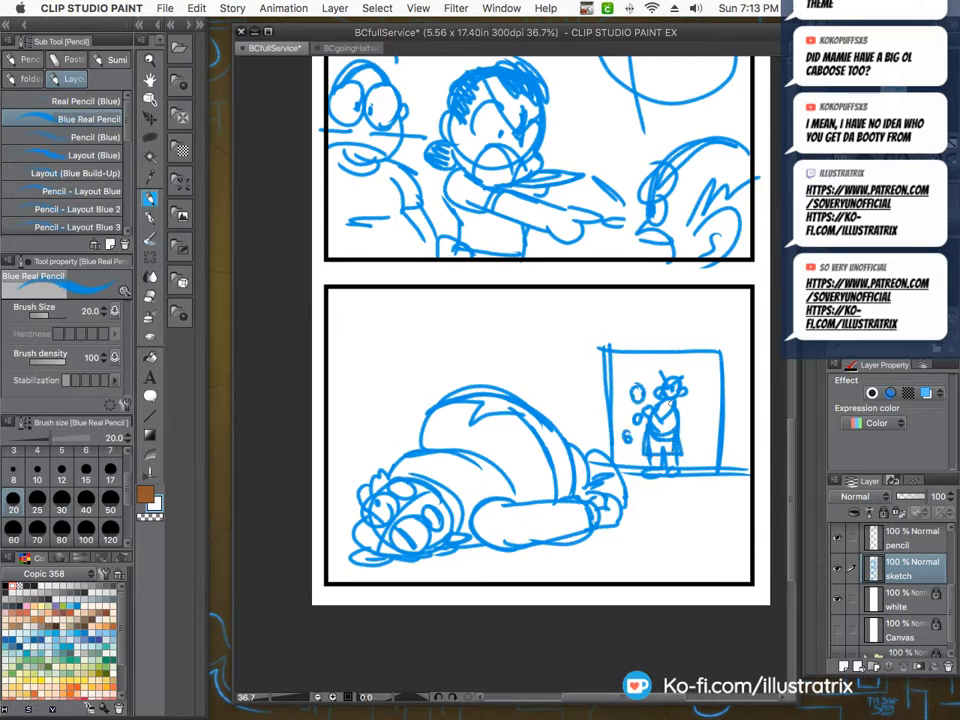
left_click_drag(673, 401, 661, 411)
left_click_drag(673, 417, 669, 439)
Add open door leaves with oval windows to the doorway, and sketch a wall corner line and a spiky shape above a short ledge.
left_click_drag(711, 358, 709, 462)
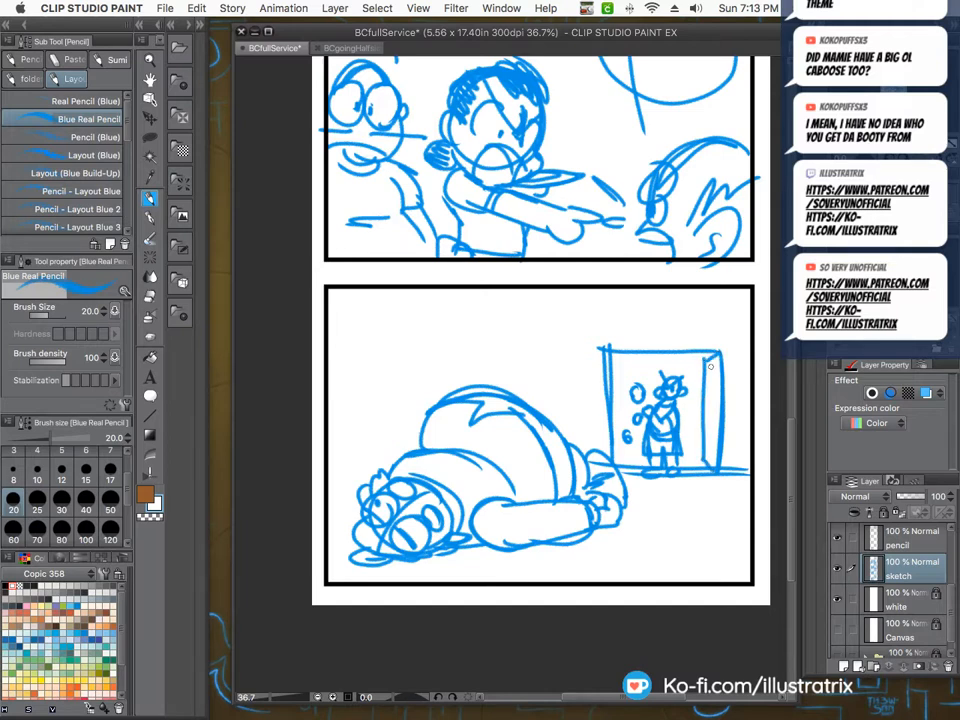
left_click_drag(624, 440, 622, 468)
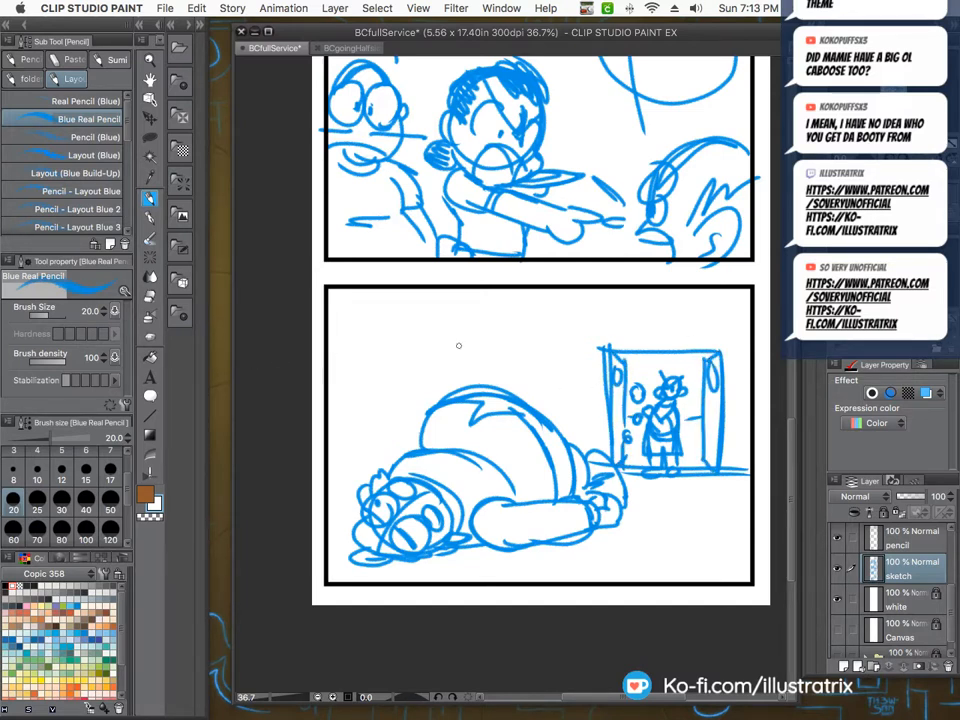
left_click_drag(483, 290, 482, 378)
left_click_drag(412, 437, 350, 442)
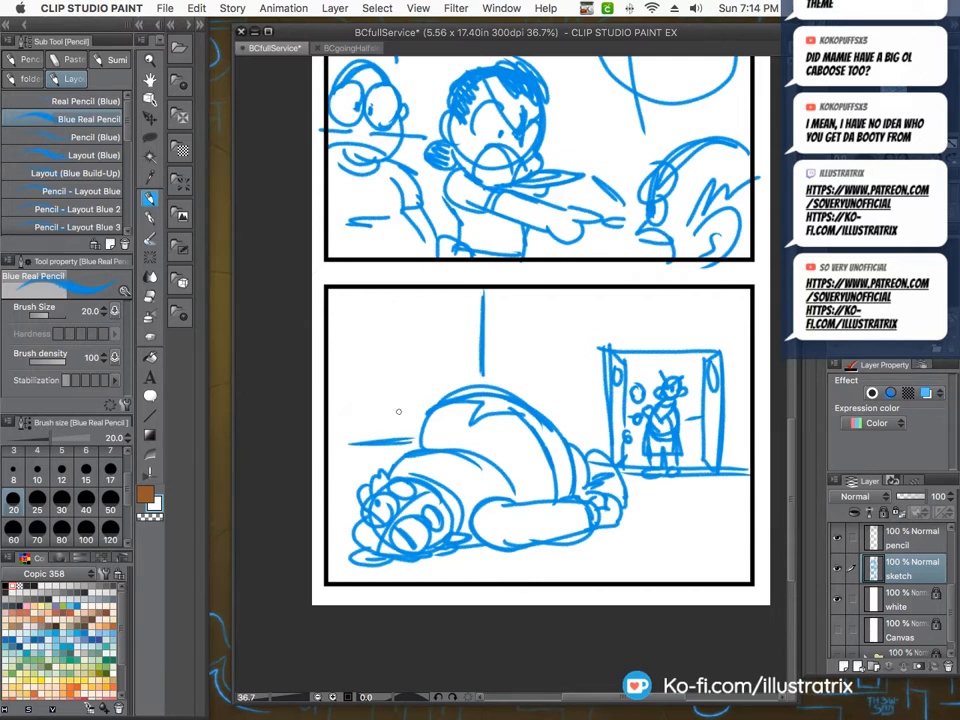
mouse_move(400, 415)
left_mouse_down()
mouse_move(362, 406)
mouse_move(418, 402)
mouse_move(412, 410)
left_mouse_up()
mouse_move(352, 427)
left_mouse_down()
mouse_move(346, 422)
mouse_move(355, 431)
mouse_move(385, 396)
left_mouse_up()
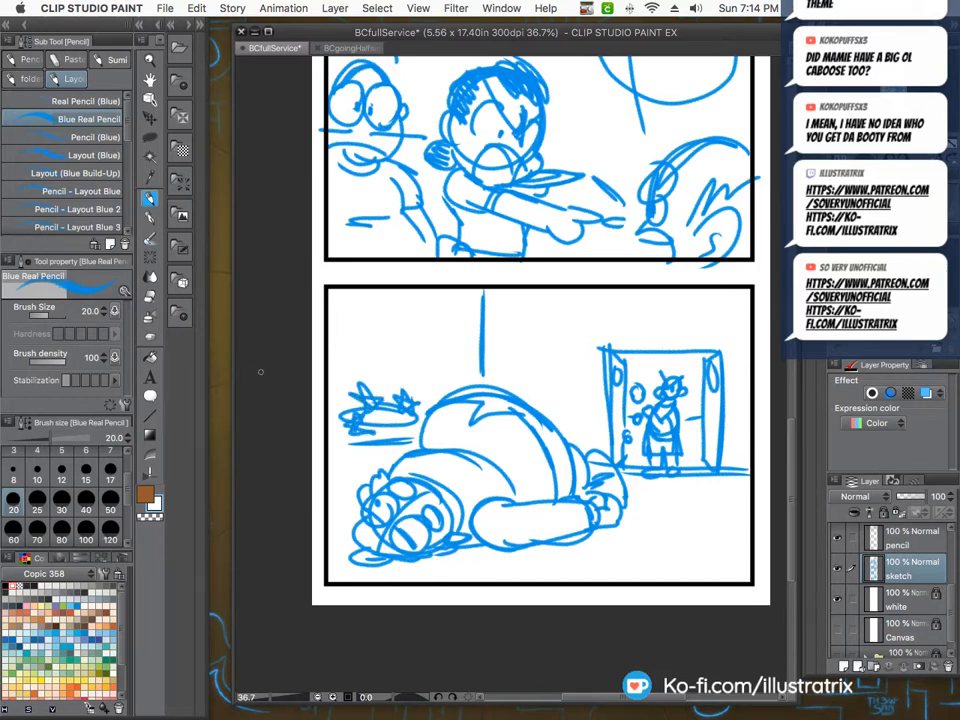
Lower the sketch layer's opacity to 50% and save the file.
scroll(456, 523, "down", 3)
left_click(910, 497)
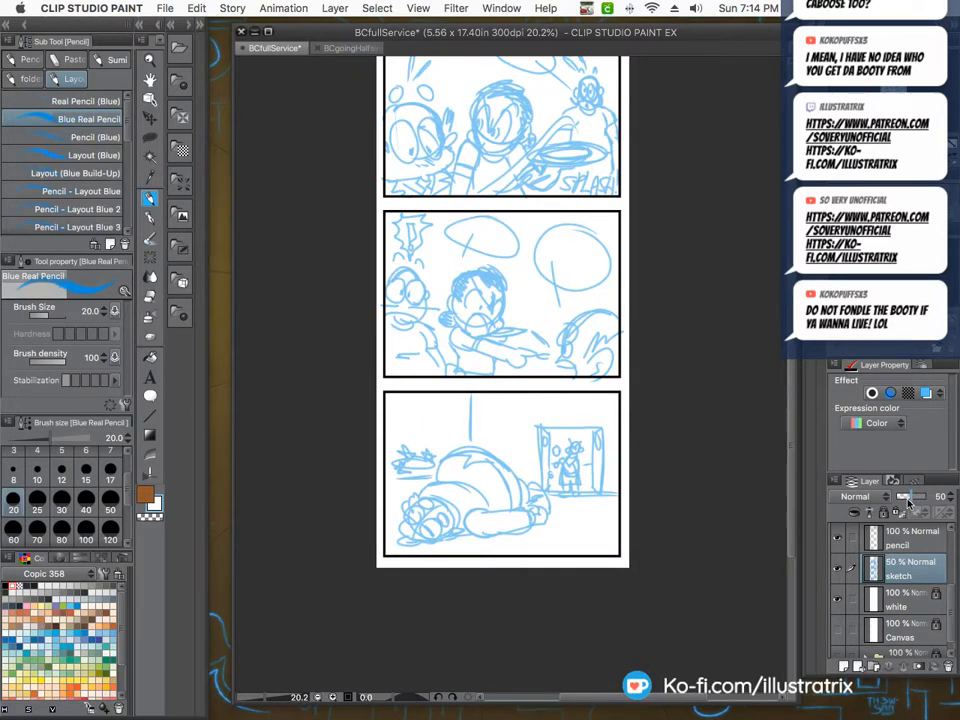
key("super+s")
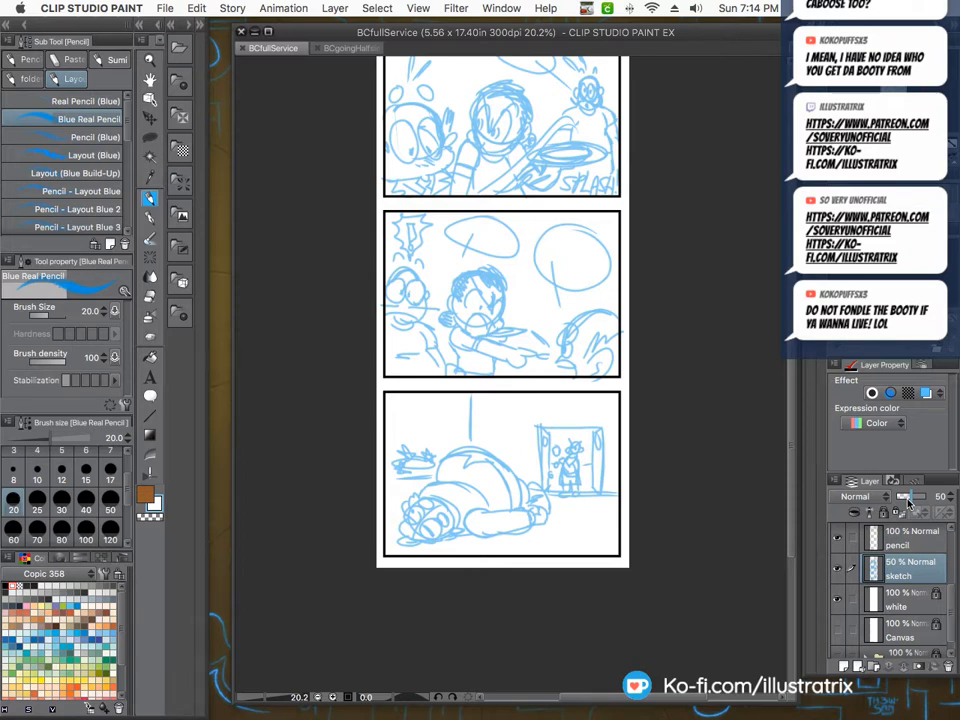
On the pencil layer, use the Red Real Pencil to outline the cheek, chin and jaw curve of the first panel's tray-carrying figure.
left_click(908, 538)
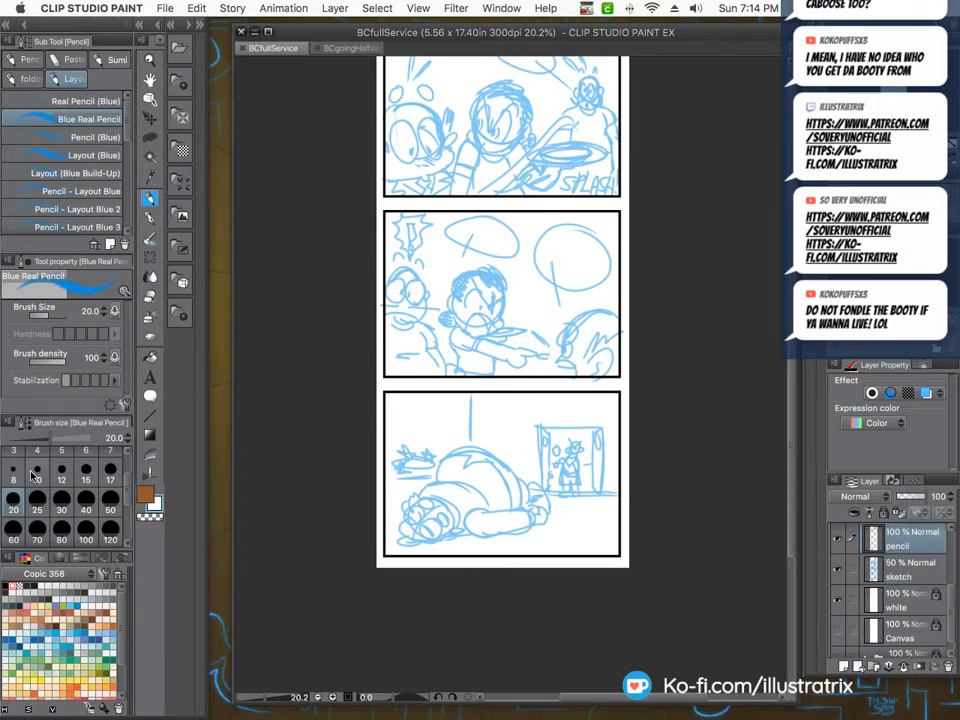
scroll(32, 181, "down", 5)
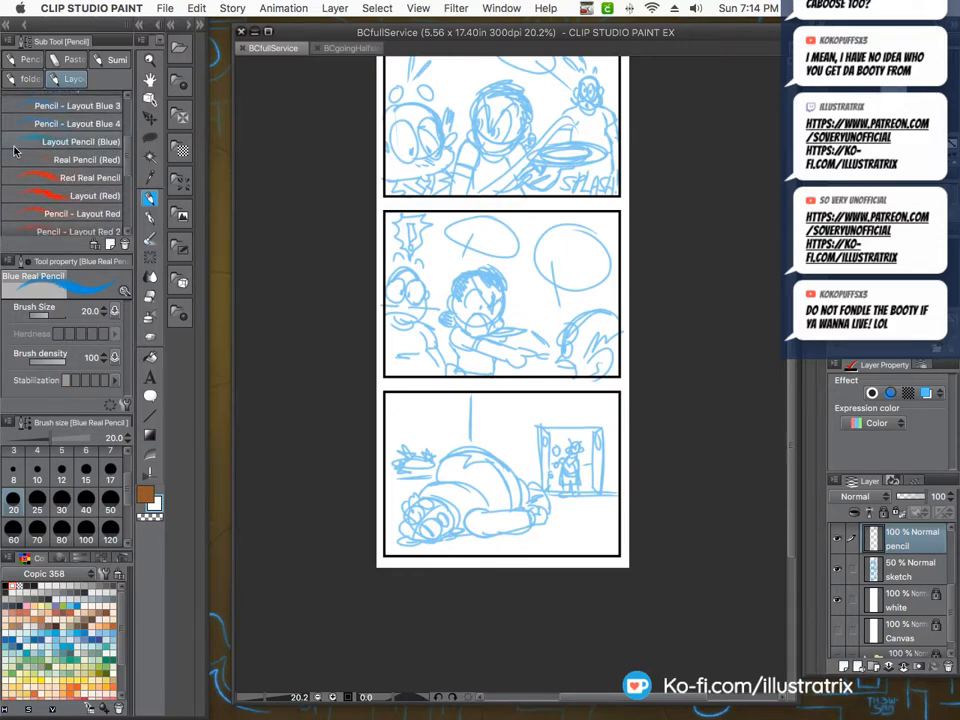
left_click(32, 181)
scroll(328, 497, "down", 4)
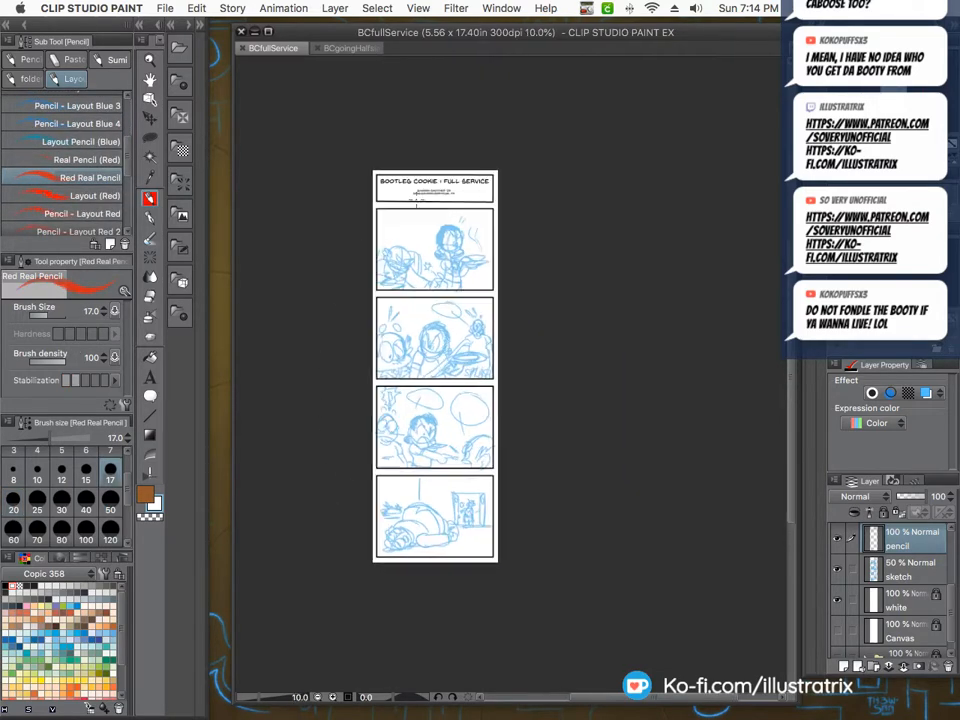
scroll(414, 203, "up", 4)
scroll(414, 203, "up", 9)
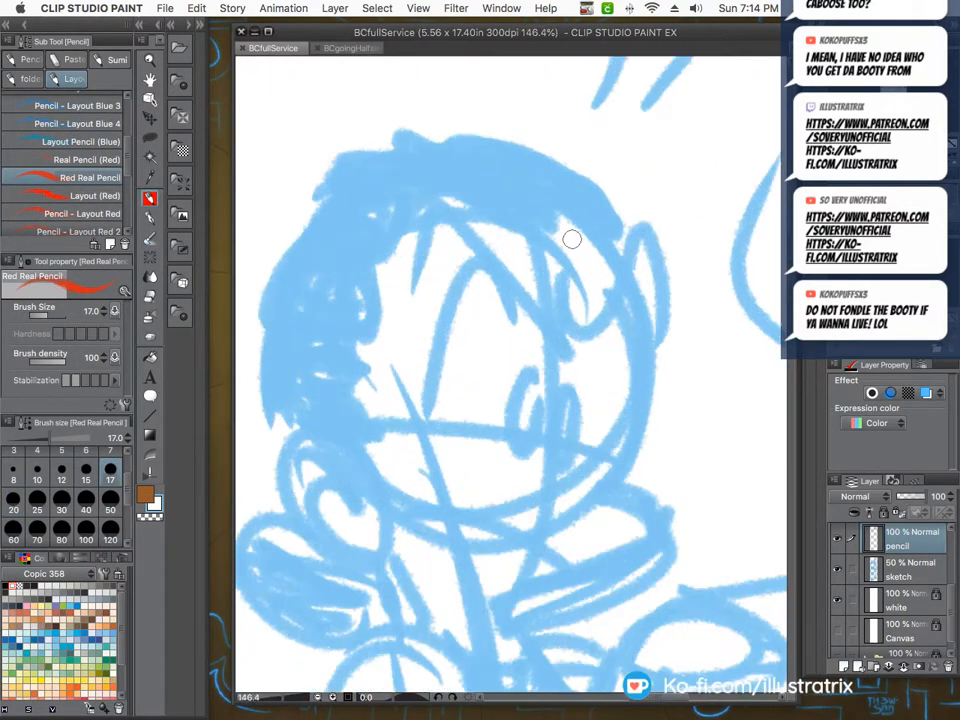
mouse_move(573, 226)
left_mouse_down()
mouse_move(590, 235)
mouse_move(611, 407)
mouse_move(597, 496)
mouse_move(537, 507)
left_mouse_up()
scroll(520, 428, "down", 3)
scroll(520, 428, "up", 1)
left_click_drag(593, 487, 453, 423)
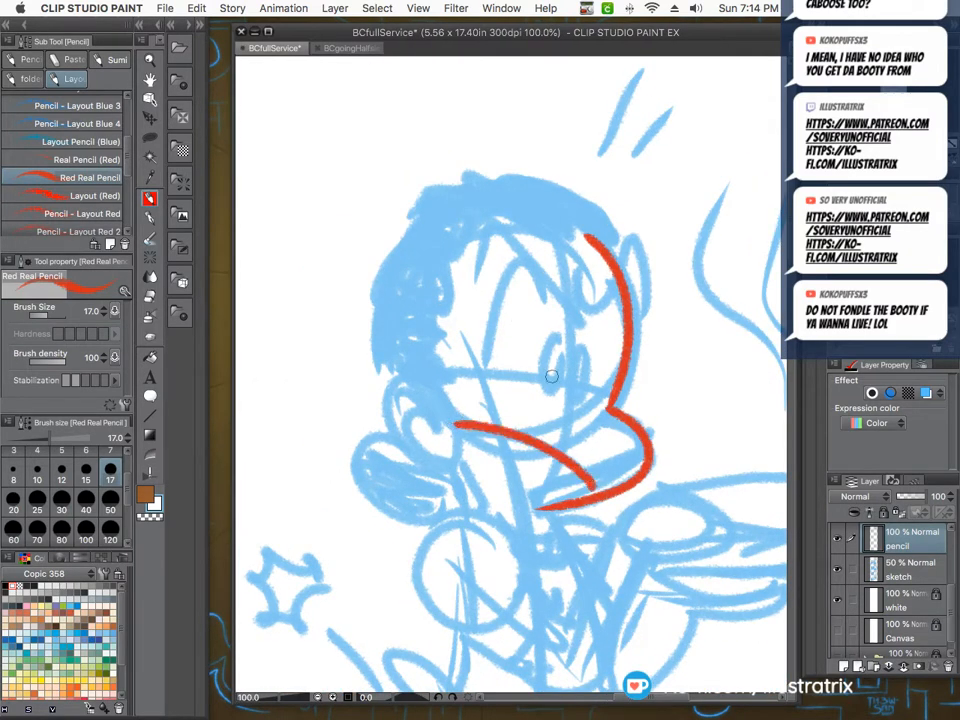
Draw the tray carrier's oval pupils, angled eyebrows and eye outlines in red over the blue sketch.
mouse_move(551, 376)
left_mouse_down()
mouse_move(553, 348)
mouse_move(575, 350)
left_mouse_up()
mouse_move(473, 276)
left_mouse_down()
mouse_move(550, 298)
mouse_move(571, 286)
left_mouse_up()
left_click_drag(641, 323, 614, 242)
left_click_drag(500, 260, 486, 372)
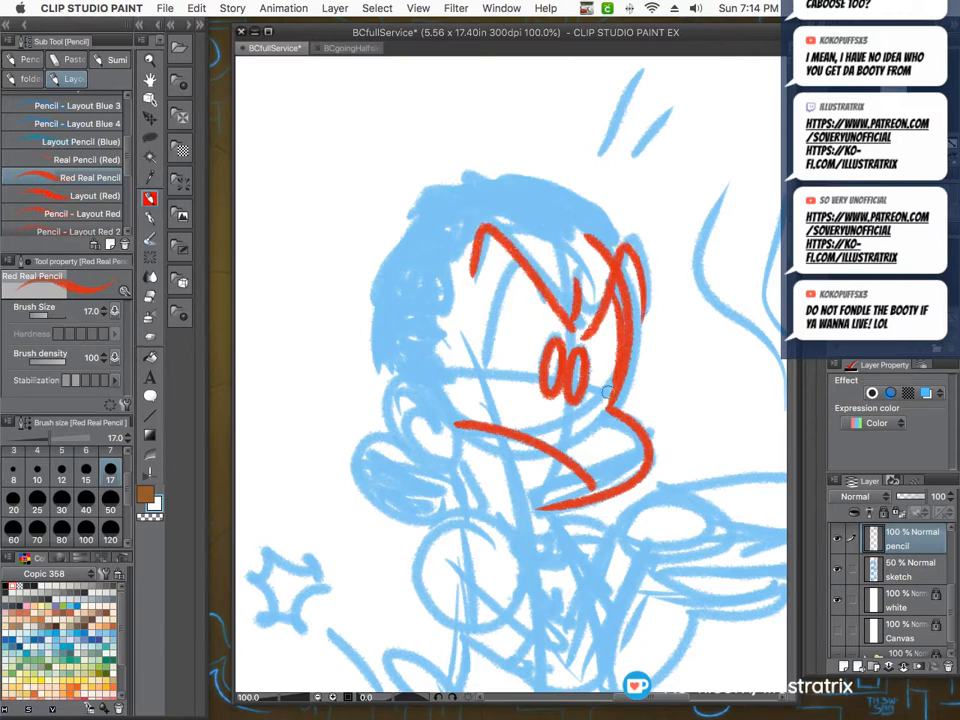
Hatch short diagonal red blush strokes across the tray carrier's face below the eyes.
left_click_drag(555, 406, 574, 427)
left_click_drag(516, 392, 541, 412)
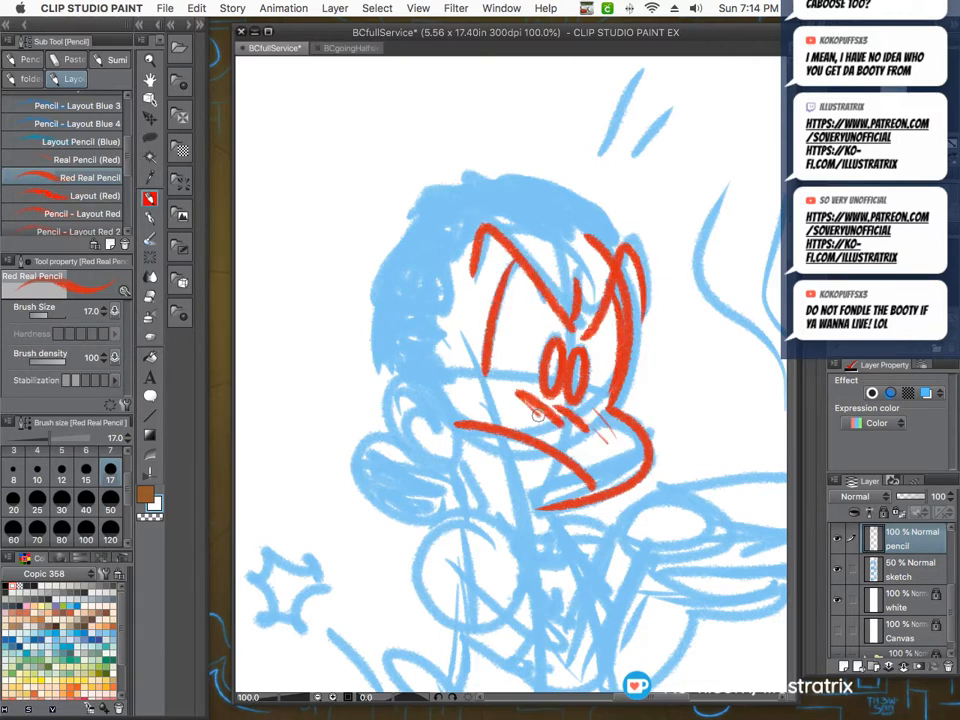
left_click_drag(486, 392, 507, 404)
left_click_drag(568, 413, 588, 428)
left_click_drag(582, 413, 620, 442)
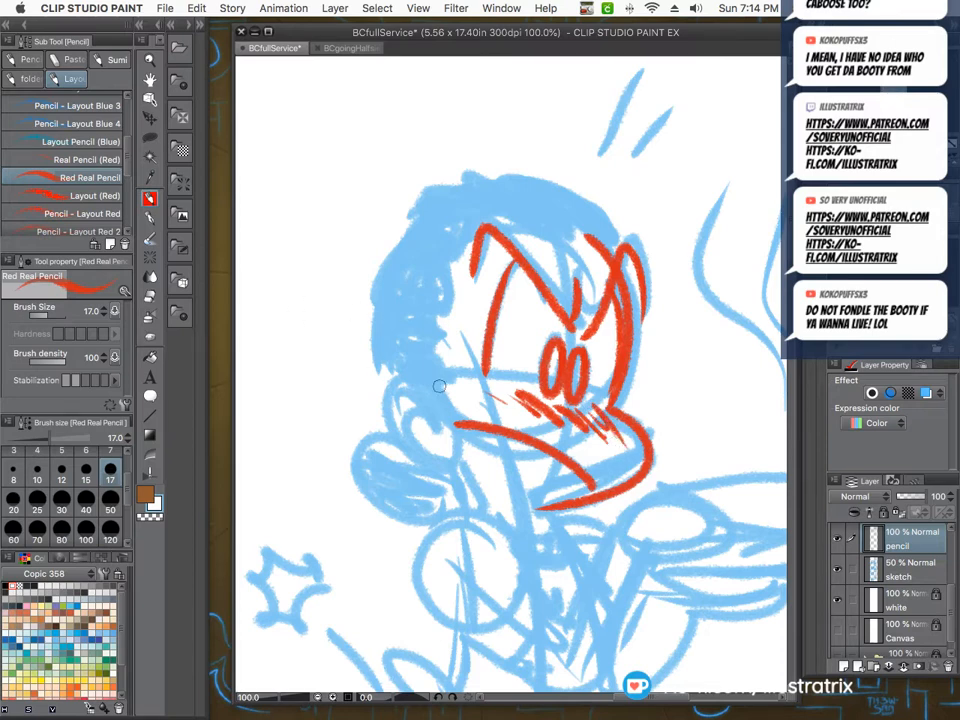
Draw the tray carrier's ear in red, with its inner folds and the curved cheek mark beside it.
left_click_drag(441, 382, 436, 455)
left_click_drag(458, 413, 463, 439)
mouse_move(399, 391)
left_mouse_down()
mouse_move(424, 404)
mouse_move(433, 441)
left_mouse_up()
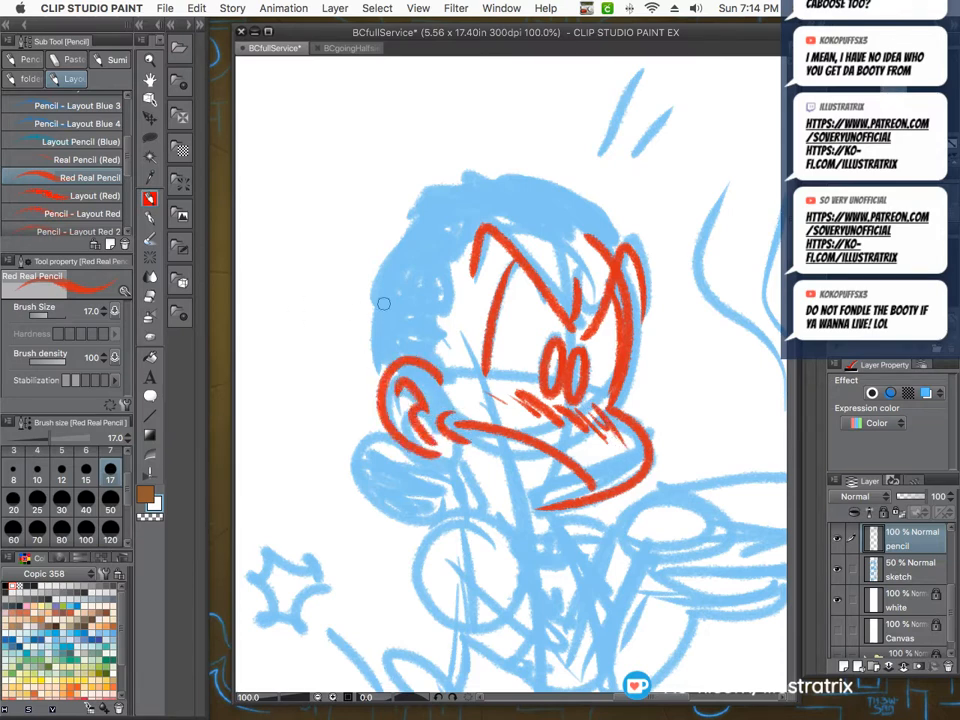
Outline the tray carrier's short hair in red and fill it with hatch strokes from the ear around to the forehead.
mouse_move(603, 237)
left_mouse_down()
mouse_move(560, 195)
mouse_move(395, 245)
mouse_move(380, 330)
mouse_move(443, 345)
left_mouse_up()
left_click_drag(391, 298, 447, 328)
left_click_drag(398, 275, 446, 306)
mouse_move(403, 260)
left_mouse_down()
mouse_move(450, 295)
mouse_move(447, 280)
left_mouse_up()
left_click_drag(416, 227, 456, 253)
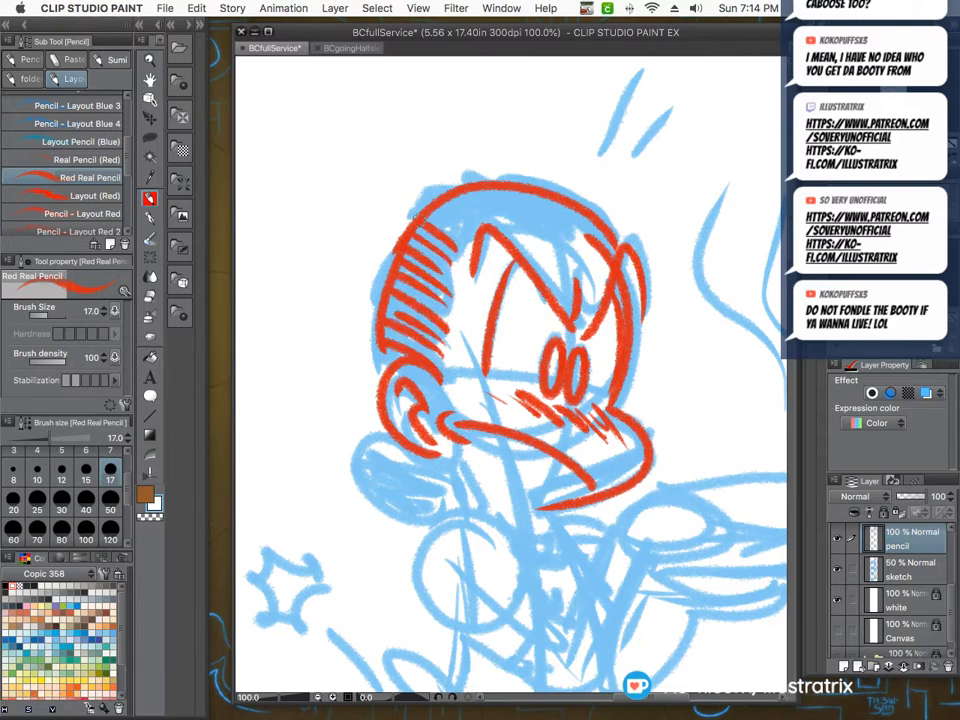
left_click_drag(432, 209, 458, 237)
left_click_drag(445, 198, 500, 222)
mouse_move(480, 186)
left_mouse_down()
mouse_move(520, 225)
mouse_move(545, 225)
left_mouse_up()
mouse_move(530, 188)
left_mouse_down()
mouse_move(570, 228)
mouse_move(595, 235)
left_mouse_up()
left_click_drag(575, 200, 605, 240)
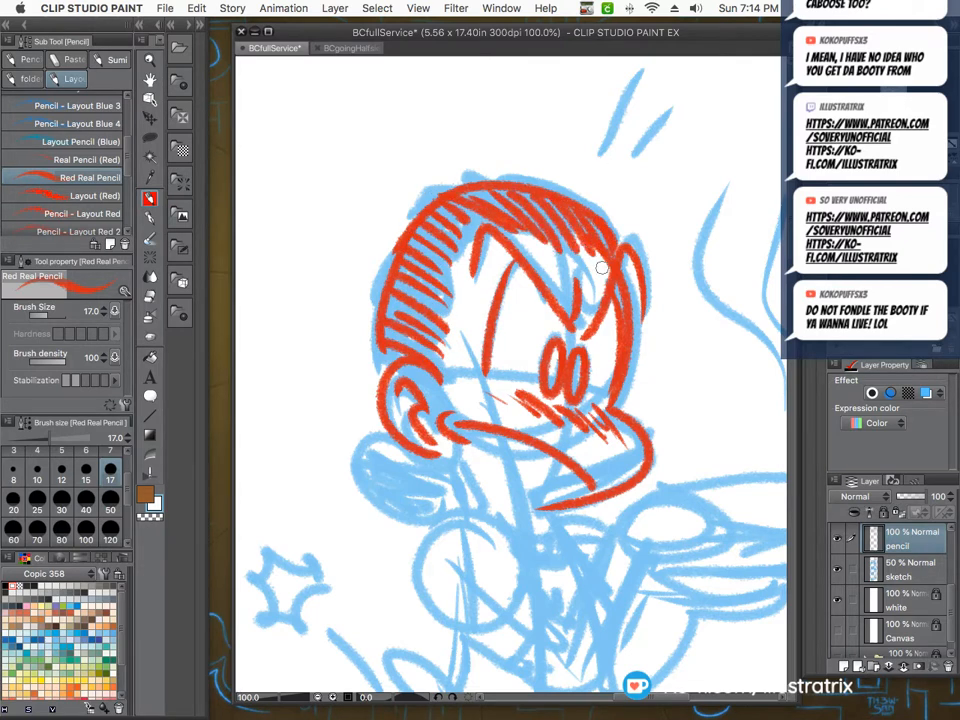
Draw the hatched hair bun behind the tray carrier's neck and the short neck line under the chin.
mouse_move(404, 437)
left_mouse_down()
mouse_move(474, 479)
mouse_move(486, 503)
left_mouse_up()
mouse_move(530, 502)
left_mouse_down()
mouse_move(564, 505)
mouse_move(556, 538)
left_mouse_up()
left_click_drag(424, 460, 442, 521)
mouse_move(380, 490)
left_mouse_down()
mouse_move(468, 480)
mouse_move(473, 490)
left_mouse_up()
left_click_drag(405, 510, 469, 500)
Outline the tray carrier's round puffed sleeve, its cuff, and the bent near arm with the raised hand.
scroll(349, 303, "down", 3)
scroll(350, 302, "down", 2)
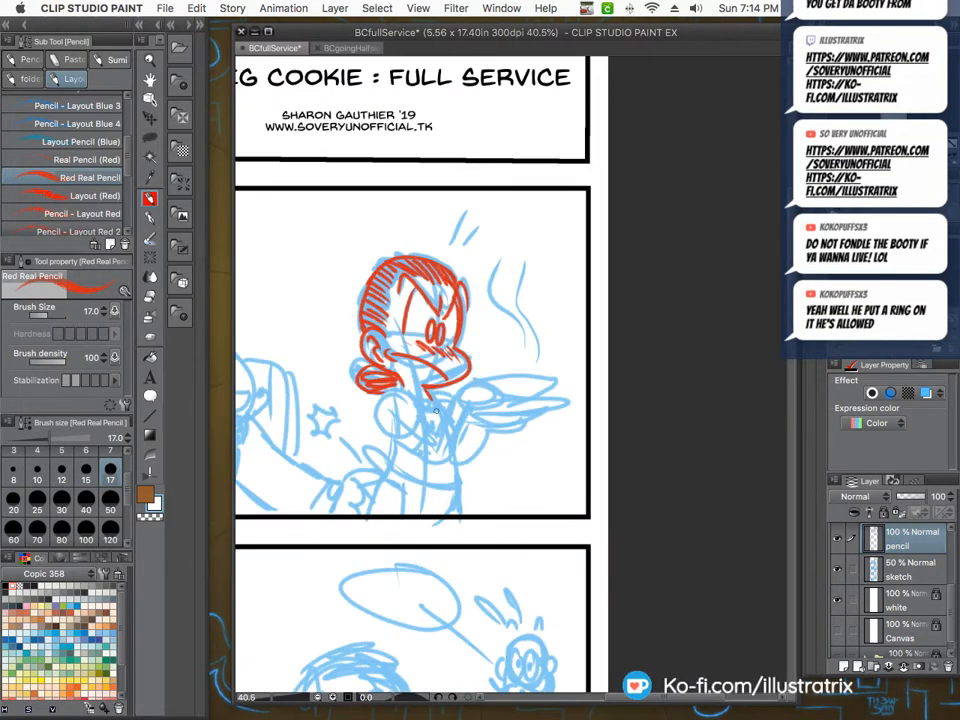
scroll(350, 302, "up", 5)
mouse_move(465, 452)
left_mouse_down()
mouse_move(328, 455)
mouse_move(403, 547)
left_mouse_up()
mouse_move(465, 445)
left_mouse_down()
mouse_move(457, 463)
mouse_move(498, 494)
mouse_move(446, 569)
left_mouse_up()
left_click_drag(446, 569, 390, 535)
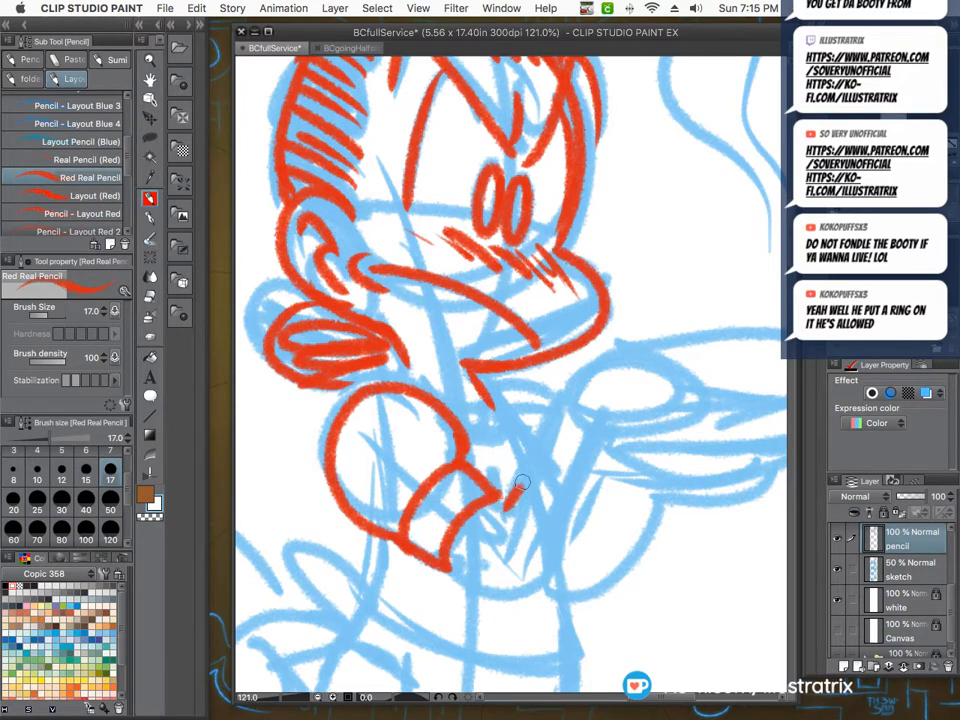
mouse_move(503, 505)
left_mouse_down()
mouse_move(562, 400)
mouse_move(653, 362)
mouse_move(588, 429)
mouse_move(512, 582)
mouse_move(450, 560)
left_mouse_up()
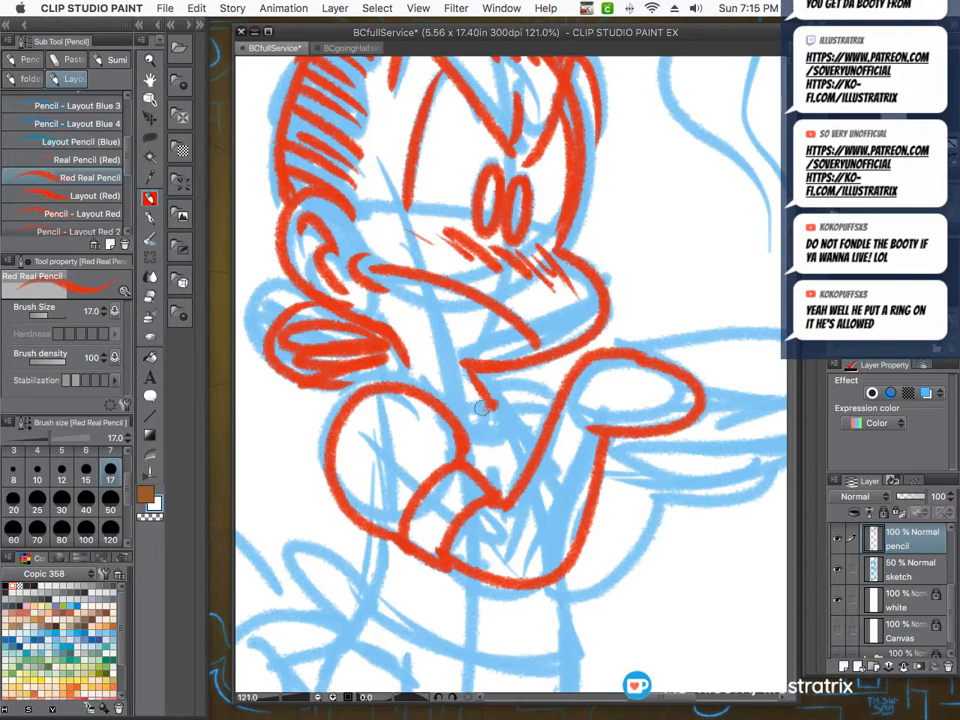
Draw the collar and the small bow tie at the tray carrier's neck.
mouse_move(446, 402)
left_mouse_down()
mouse_move(494, 406)
mouse_move(490, 392)
mouse_move(467, 440)
left_mouse_up()
left_click_drag(496, 389, 556, 405)
mouse_move(517, 440)
left_mouse_down()
mouse_move(384, 299)
mouse_move(494, 517)
left_mouse_up()
Outline the tray carrier's waist, the curved waistband and the lower body down to the panel's bottom border.
scroll(384, 300, "down", 5)
scroll(495, 508, "up", 2)
scroll(361, 440, "up", 3)
left_click_drag(363, 433, 352, 491)
mouse_move(350, 497)
left_mouse_down()
mouse_move(431, 527)
mouse_move(544, 547)
mouse_move(325, 534)
left_mouse_up()
mouse_move(325, 534)
left_mouse_down()
mouse_move(379, 556)
mouse_move(380, 633)
left_mouse_up()
left_click_drag(546, 549, 535, 638)
scroll(535, 606, "down", 4)
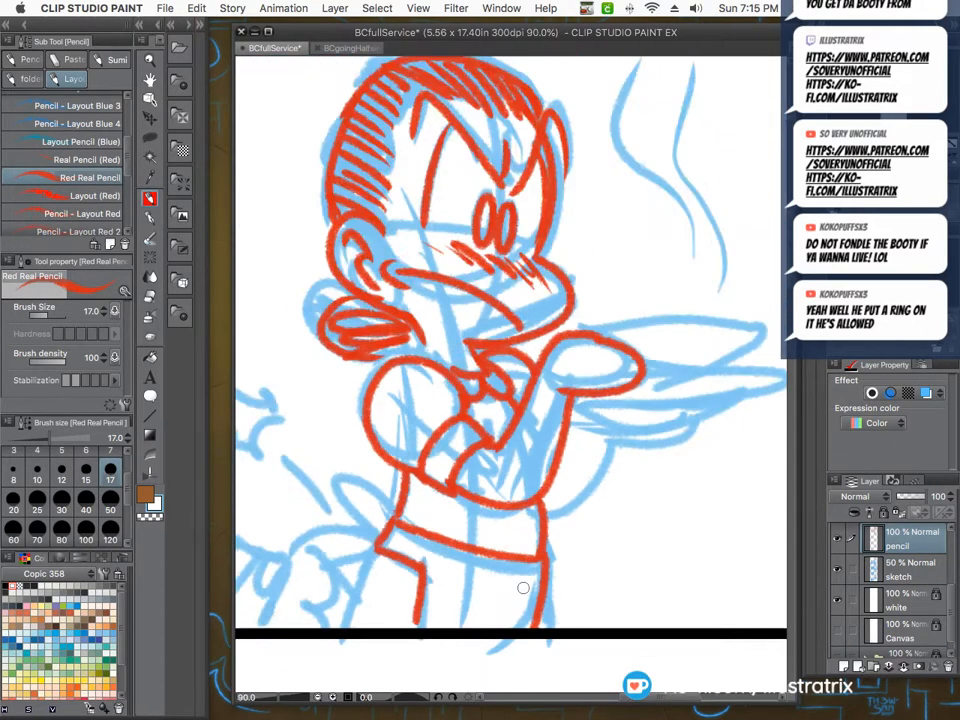
Draw the shaded apron bow behind the tray carrier's waist, plus the star and the curved line leading to it.
scroll(415, 585, "up", 2)
left_click_drag(410, 553, 366, 639)
mouse_move(420, 520)
left_mouse_down()
mouse_move(384, 507)
mouse_move(406, 541)
mouse_move(338, 516)
mouse_move(404, 552)
left_mouse_up()
mouse_move(398, 532)
left_mouse_down()
mouse_move(367, 532)
mouse_move(405, 545)
mouse_move(368, 499)
mouse_move(314, 487)
mouse_move(352, 474)
left_mouse_up()
scroll(406, 545, "down", 6)
scroll(278, 448, "up", 4)
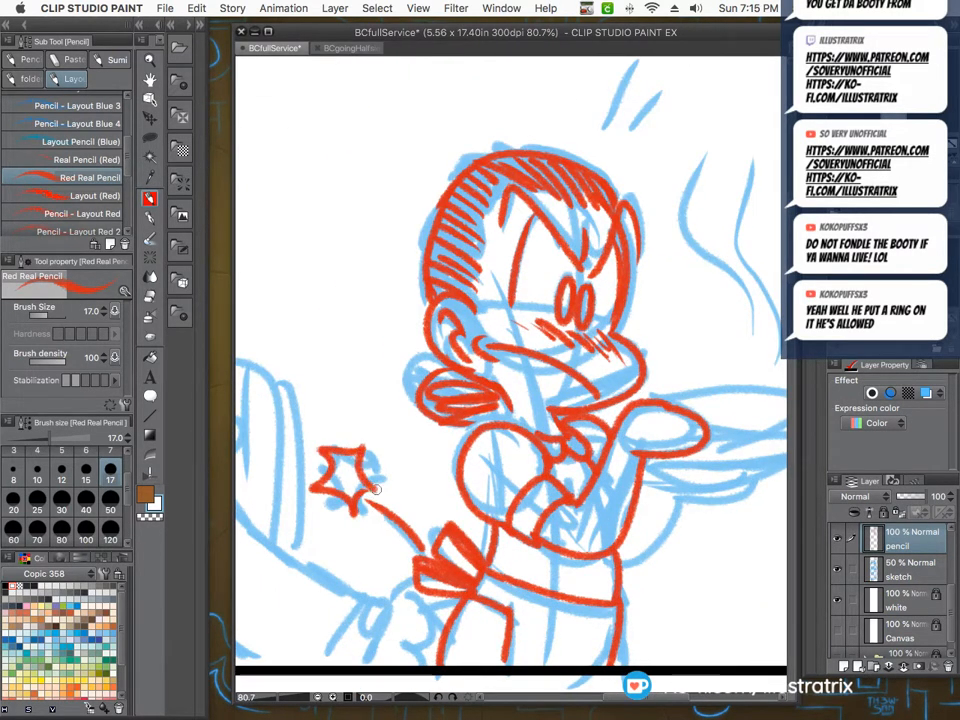
Trace the two slanted emphasis lines above the tray carrier's head in red.
scroll(330, 470, "down", 3)
scroll(454, 285, "up", 2)
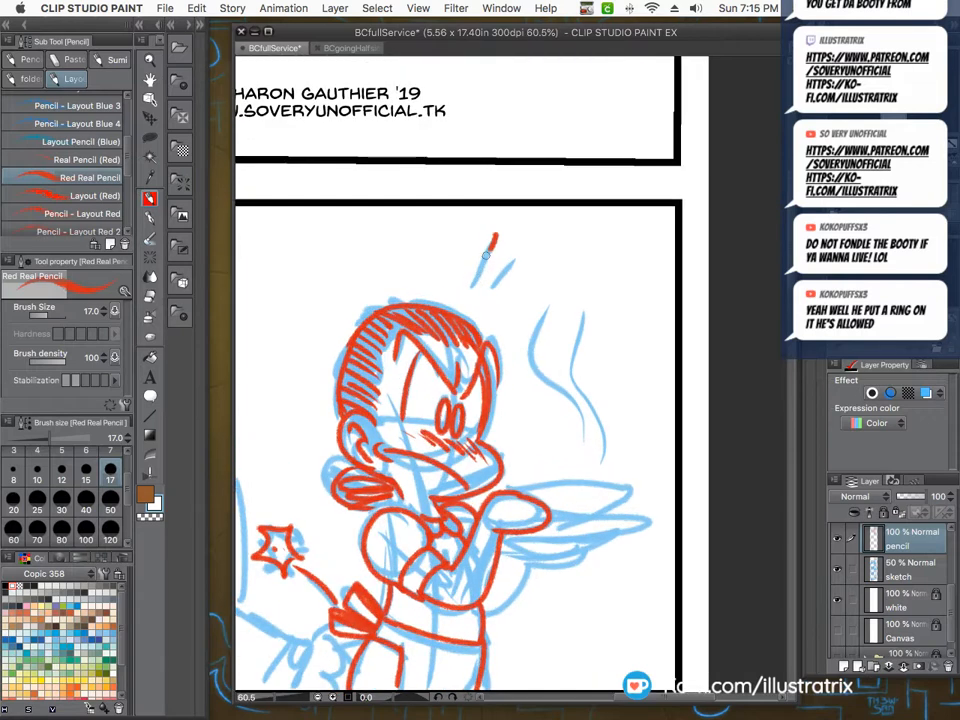
mouse_move(439, 240)
left_mouse_down()
mouse_move(424, 279)
mouse_move(436, 274)
left_mouse_up()
Outline the flat tray extending from the raised hand, along with the far hand and arm supporting it underneath.
scroll(560, 500, "up", 3)
mouse_move(575, 524)
left_mouse_down()
mouse_move(720, 521)
mouse_move(619, 553)
mouse_move(489, 554)
left_mouse_up()
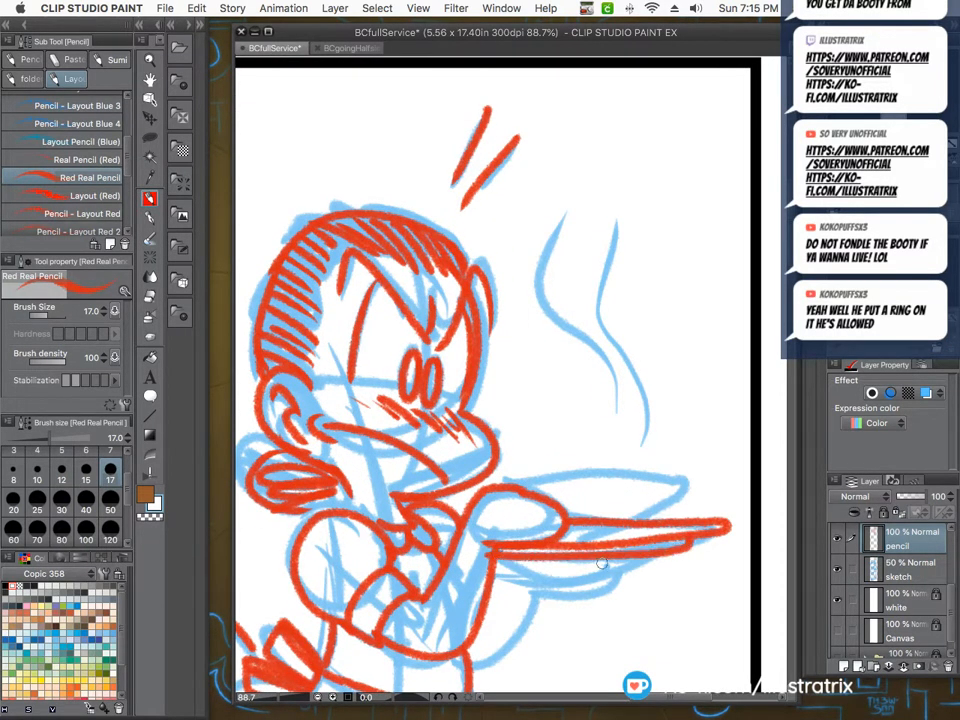
mouse_move(627, 562)
left_mouse_down()
mouse_move(537, 586)
mouse_move(512, 571)
mouse_move(473, 660)
left_mouse_up()
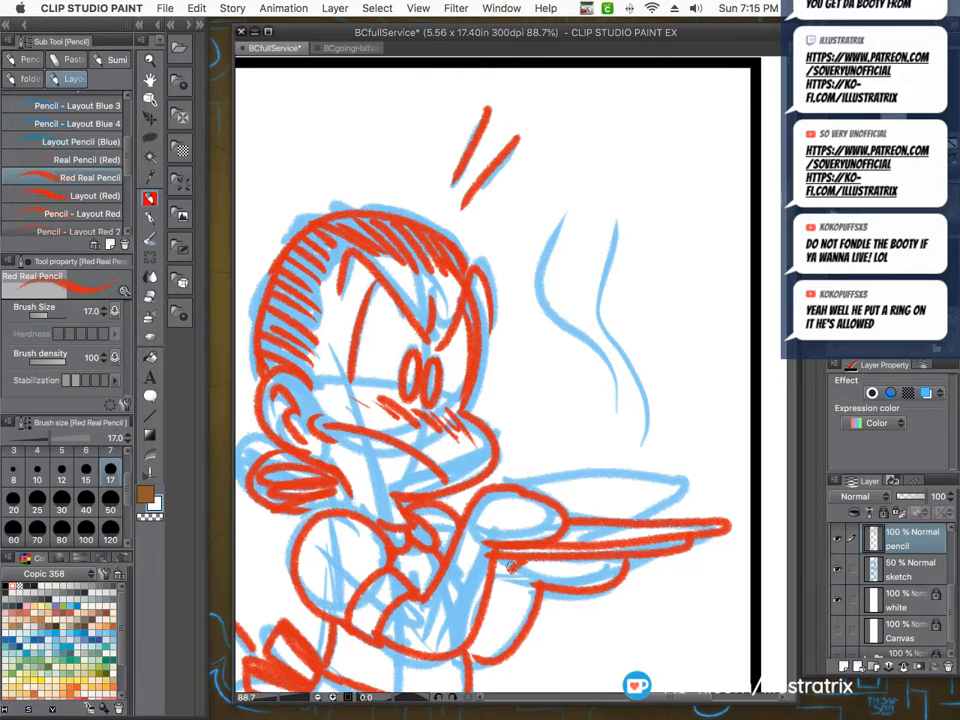
Draw the curved dish shape on top of the tray and two wavy steam lines rising above it.
mouse_move(492, 488)
left_mouse_down()
mouse_move(568, 469)
mouse_move(684, 492)
left_mouse_up()
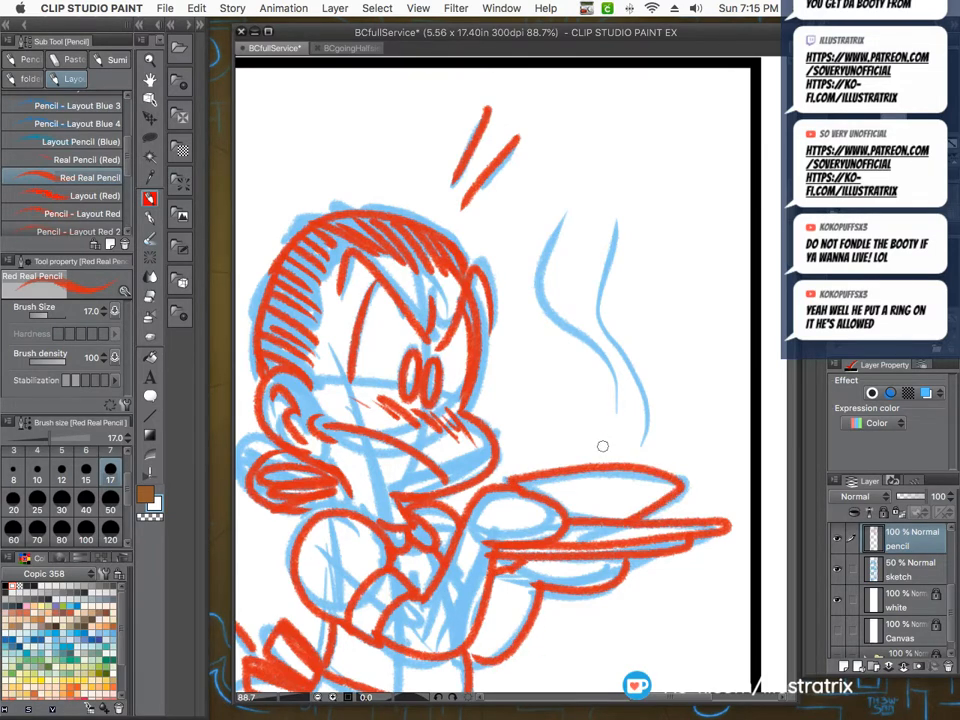
mouse_move(603, 446)
left_mouse_down()
mouse_move(536, 311)
mouse_move(543, 183)
left_mouse_up()
left_click_drag(607, 165, 632, 420)
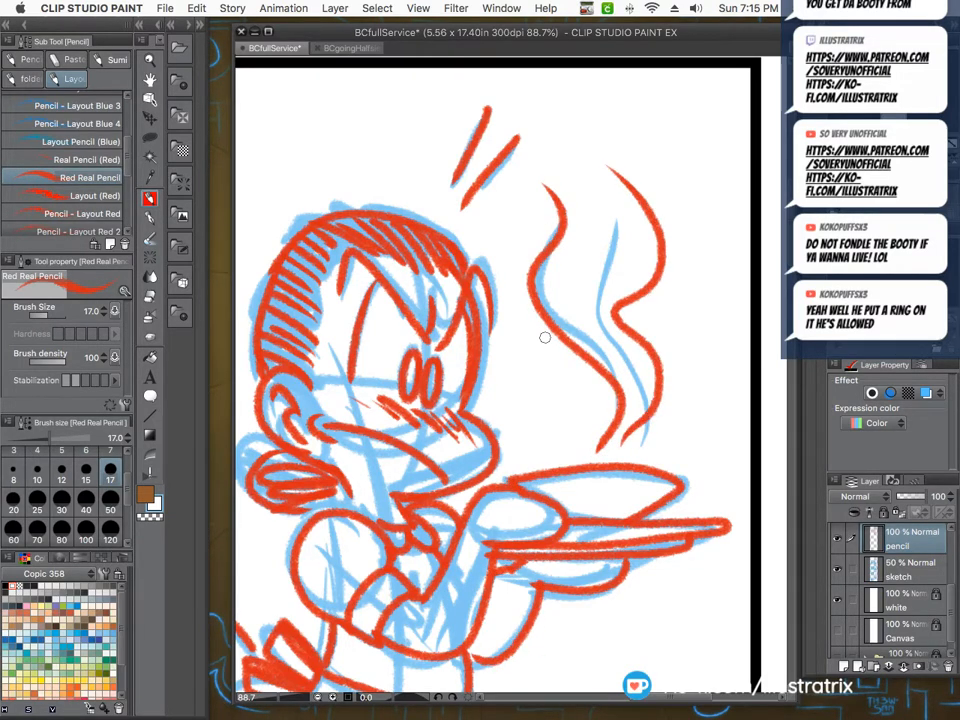
Save the comic file.
scroll(480, 300, "down", 10)
scroll(390, 380, "up", 4)
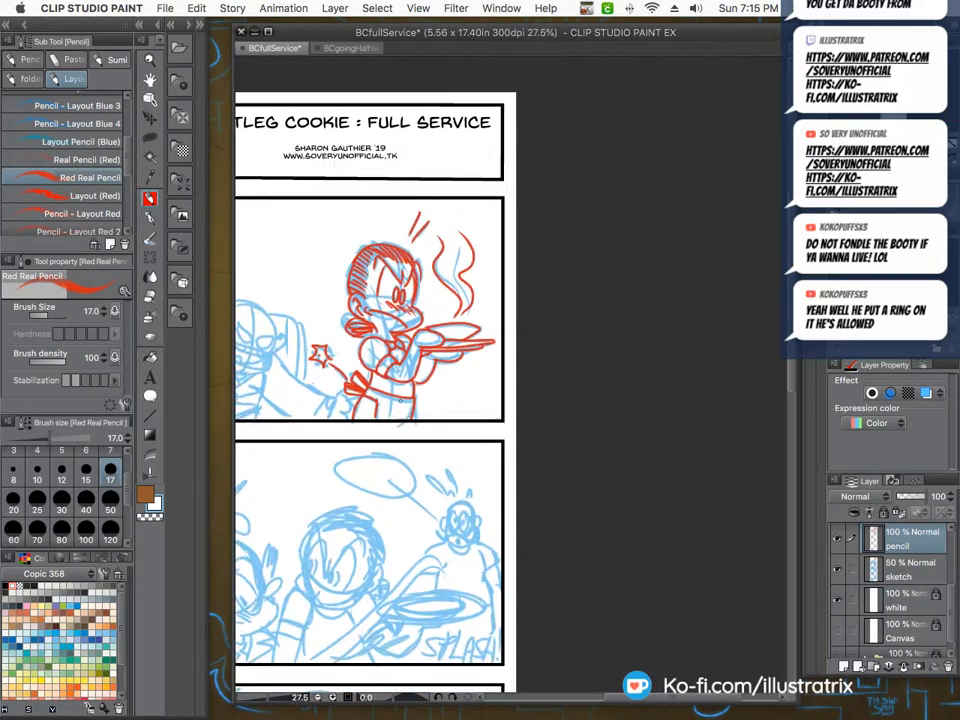
scroll(400, 400, "up", 3)
scroll(425, 503, "down", 3)
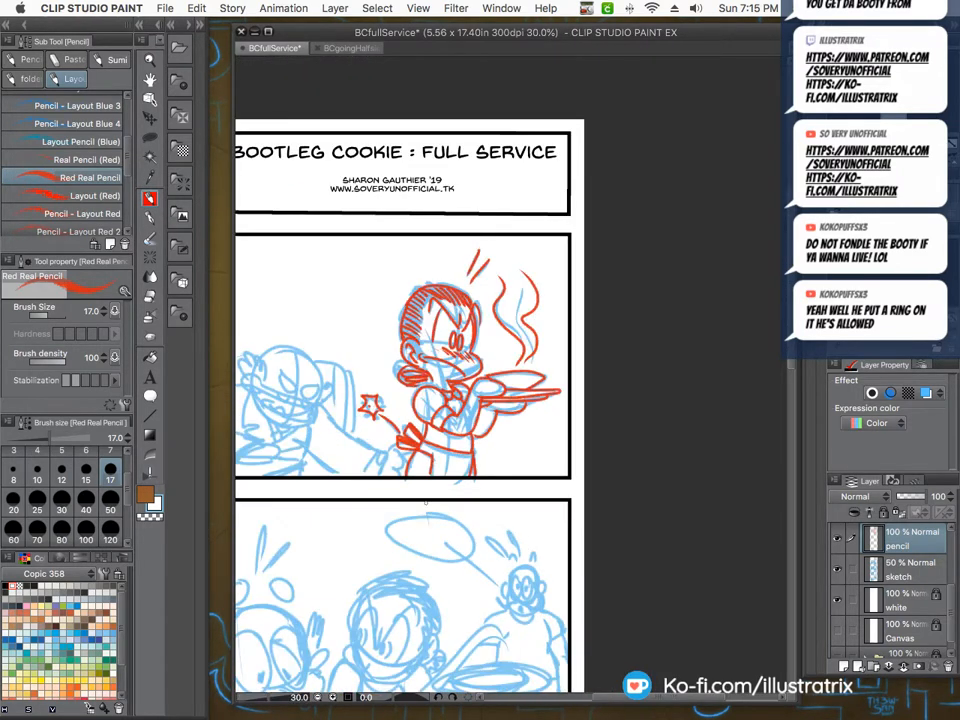
scroll(425, 503, "down", 1)
scroll(315, 445, "up", 3)
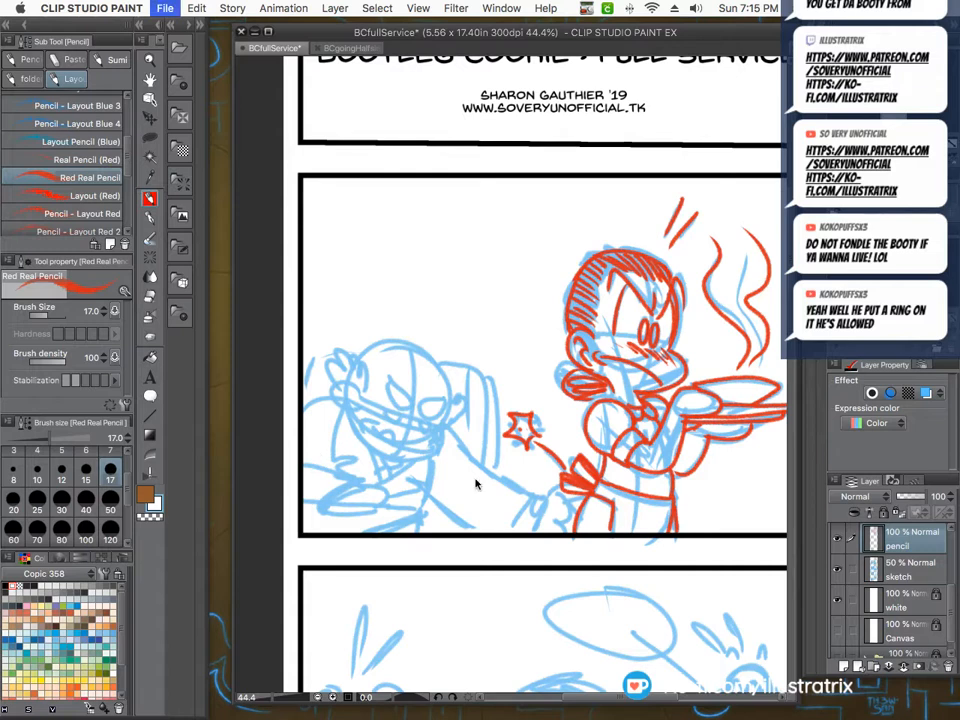
scroll(485, 483, "up", 2)
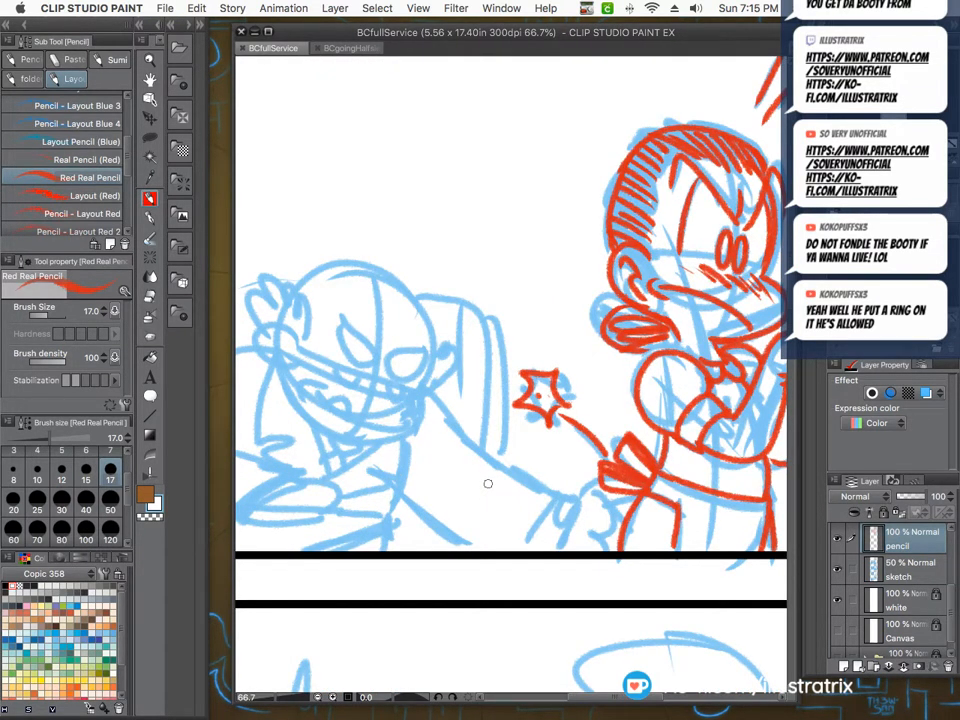
Outline the bald dome of the first panel's grinning figure and draw the near ear with its inner fold.
scroll(427, 386, "down", 3)
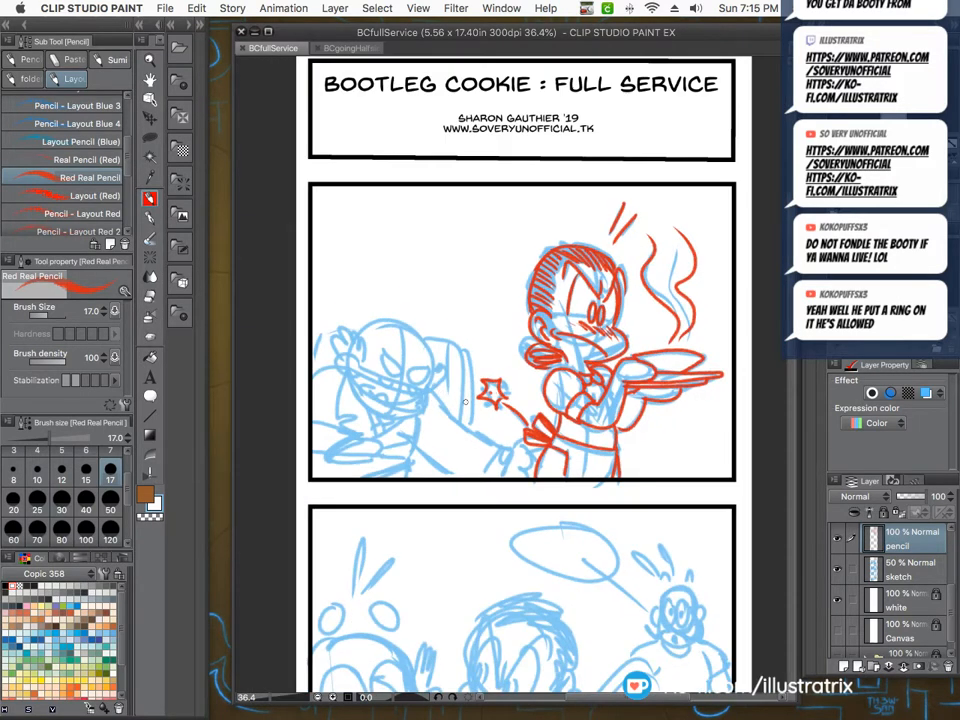
scroll(519, 435, "up", 3)
scroll(519, 435, "down", 2)
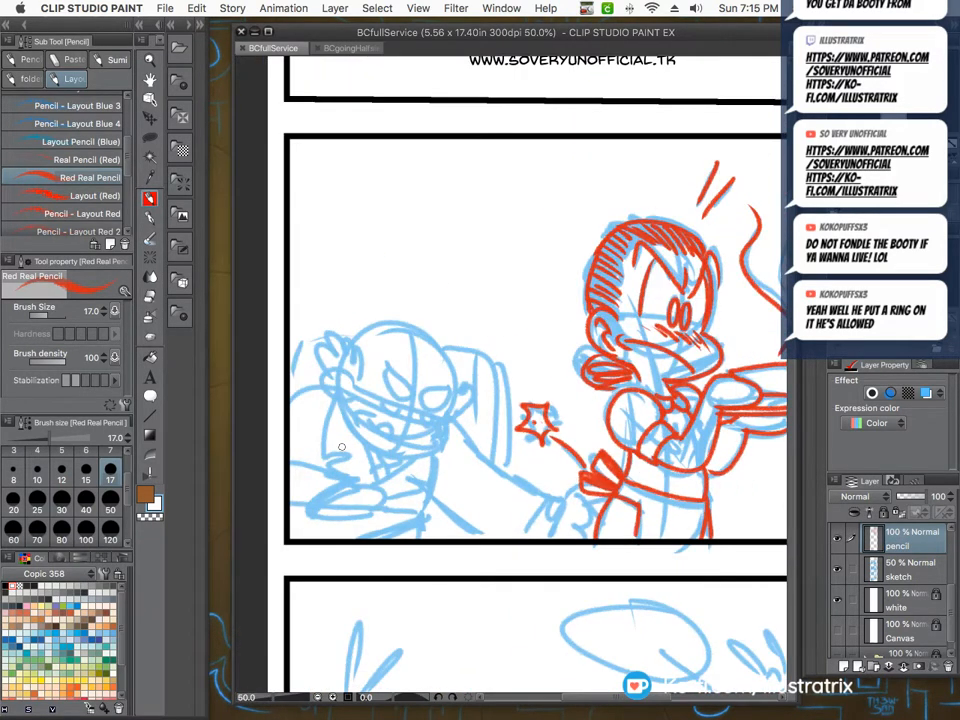
scroll(341, 447, "up", 1)
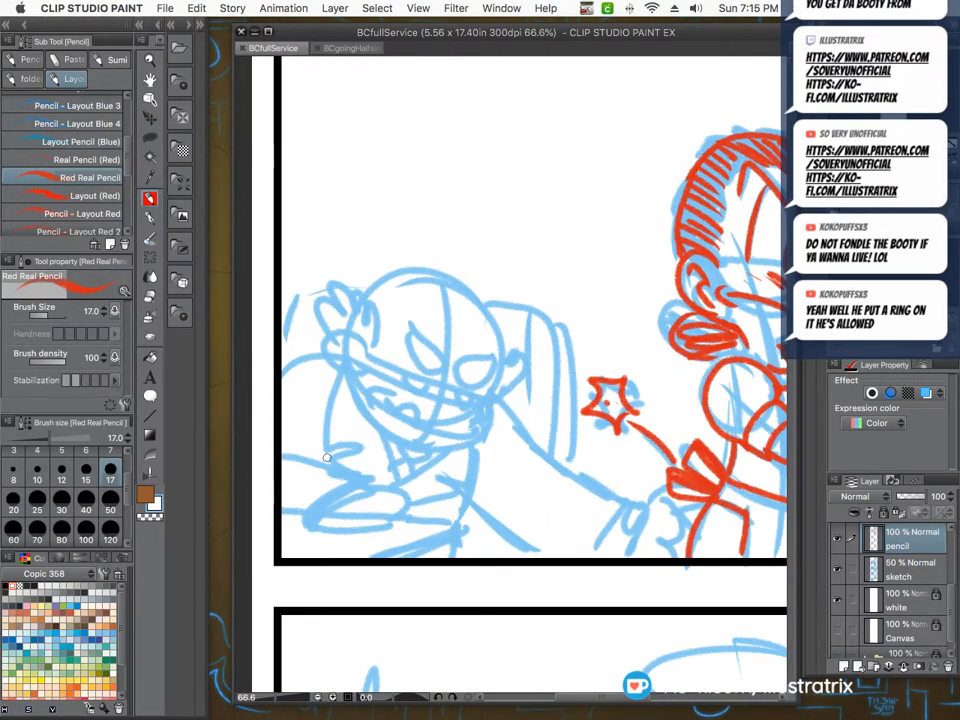
scroll(328, 424, "up", 4)
mouse_move(641, 416)
left_mouse_down()
mouse_move(585, 167)
mouse_move(345, 200)
left_mouse_up()
mouse_move(372, 322)
left_mouse_down()
mouse_move(343, 276)
mouse_move(358, 376)
left_mouse_up()
left_click_drag(317, 317, 350, 352)
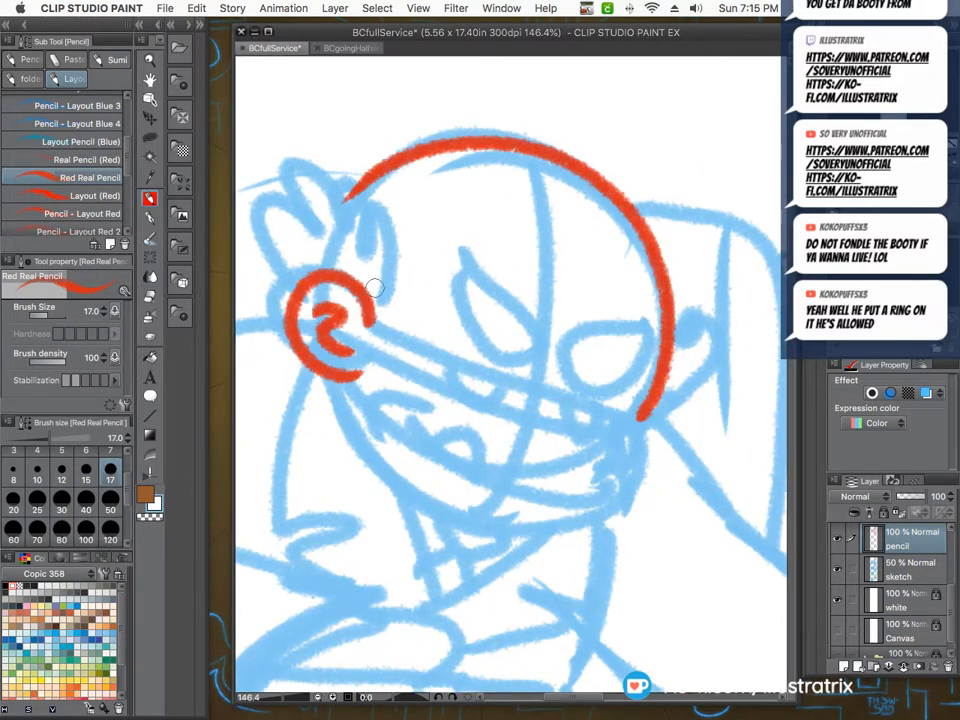
Draw the hand with spread fingers behind the grinning figure's head and the ear on the far side.
left_click_drag(382, 311, 368, 213)
mouse_move(376, 280)
left_mouse_down()
mouse_move(330, 176)
mouse_move(281, 246)
mouse_move(287, 288)
left_mouse_up()
left_click_drag(657, 402, 672, 268)
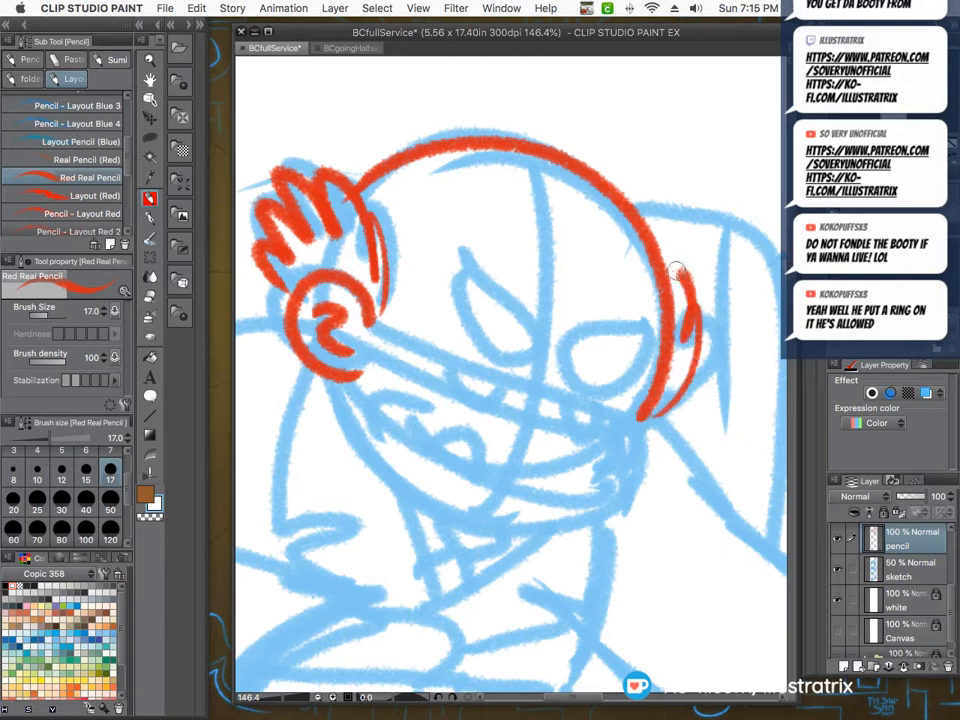
Draw the grinning figure's two slanted eye shapes and the diagonal line below them with two small hanging loops.
mouse_move(541, 324)
left_mouse_down()
mouse_move(468, 262)
mouse_move(521, 300)
left_mouse_up()
mouse_move(640, 322)
left_mouse_down()
mouse_move(610, 321)
mouse_move(628, 322)
left_mouse_up()
mouse_move(375, 320)
left_mouse_down()
mouse_move(635, 420)
mouse_move(567, 400)
left_mouse_up()
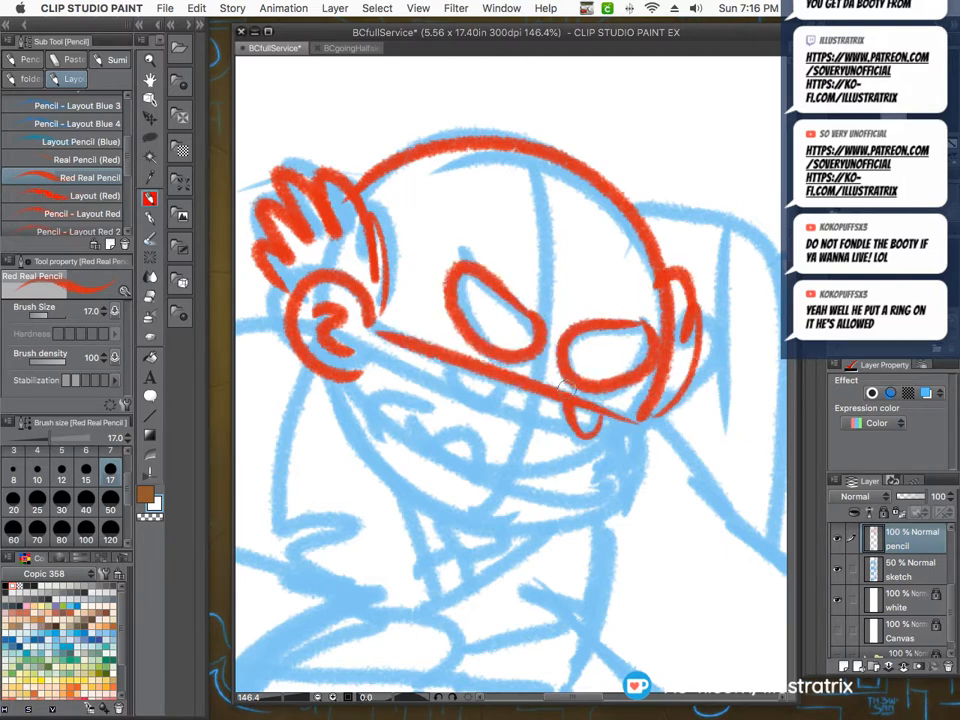
left_click_drag(508, 385, 455, 369)
Draw the figure's wide grin with its mouth details, close the jaw outline, and add short blush strokes.
left_click_drag(612, 485, 372, 408)
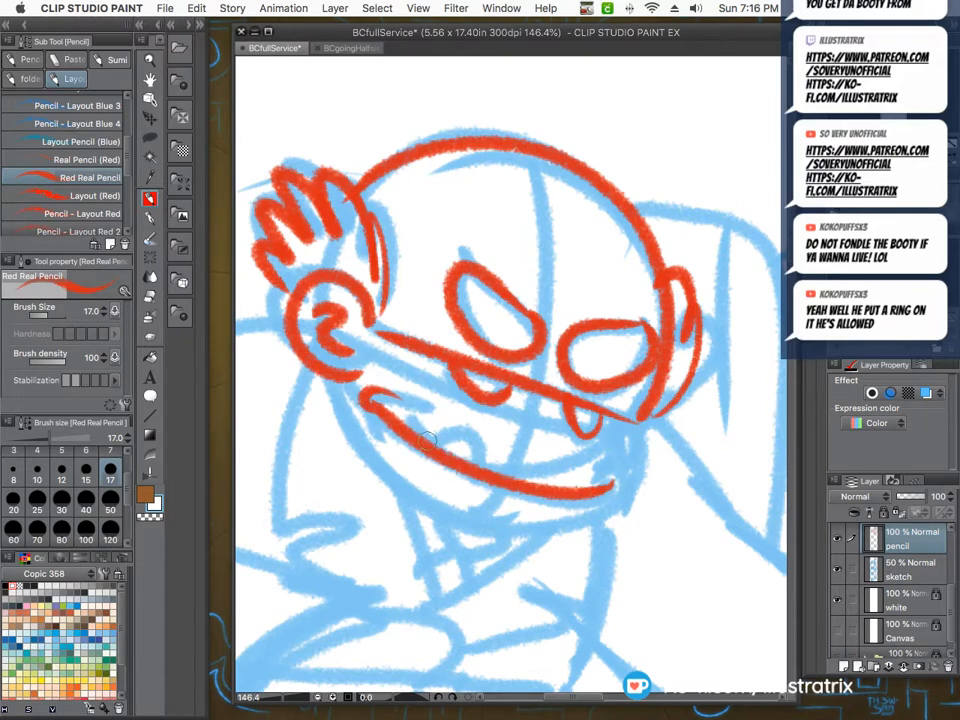
mouse_move(424, 438)
left_mouse_down()
mouse_move(461, 455)
mouse_move(451, 458)
left_mouse_up()
left_click_drag(609, 467, 616, 496)
mouse_move(637, 415)
left_mouse_down()
mouse_move(647, 438)
mouse_move(472, 511)
mouse_move(328, 380)
left_mouse_up()
scroll(350, 458, "down", 5)
scroll(360, 459, "down", 4)
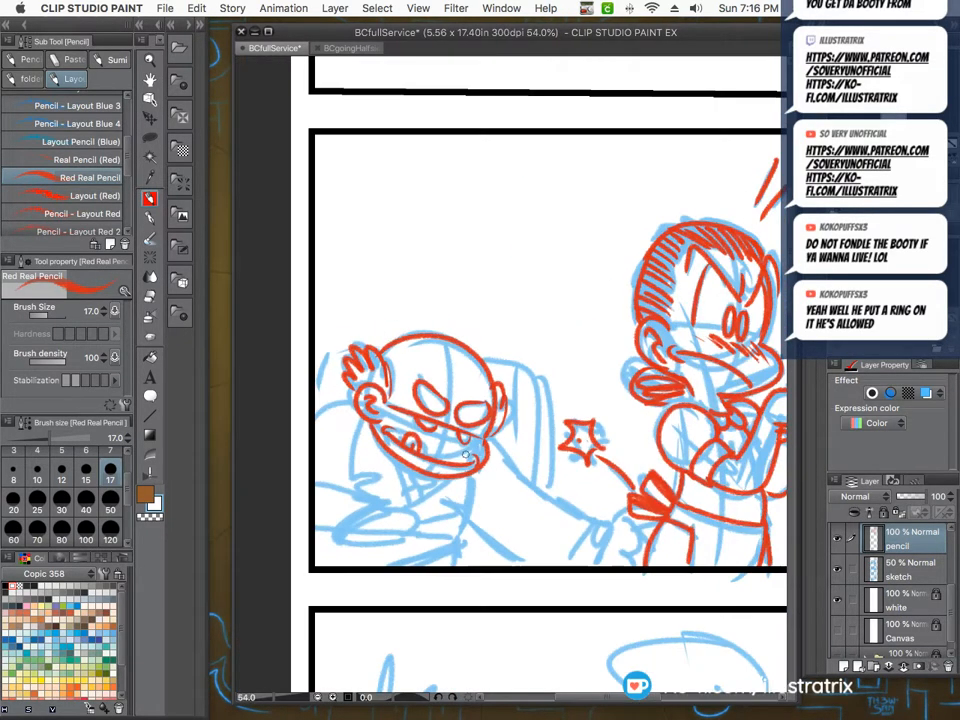
scroll(400, 450, "up", 8)
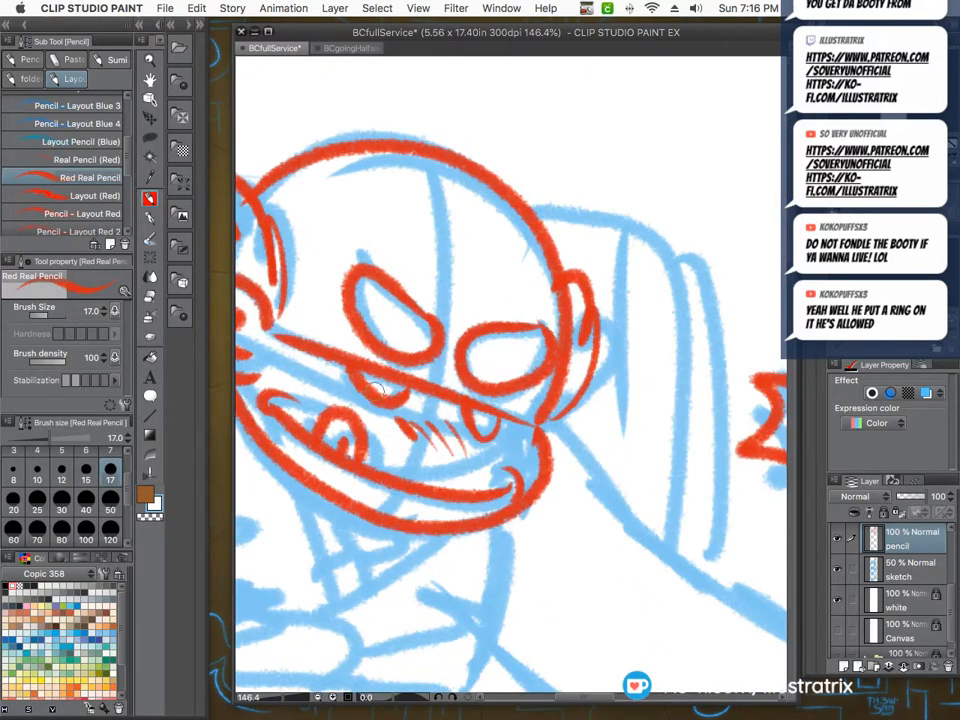
Outline the grinning figure's outstretched sleeve and its cuff reaching toward the tray carrier's waist.
scroll(424, 422, "down", 3)
scroll(591, 507, "up", 2)
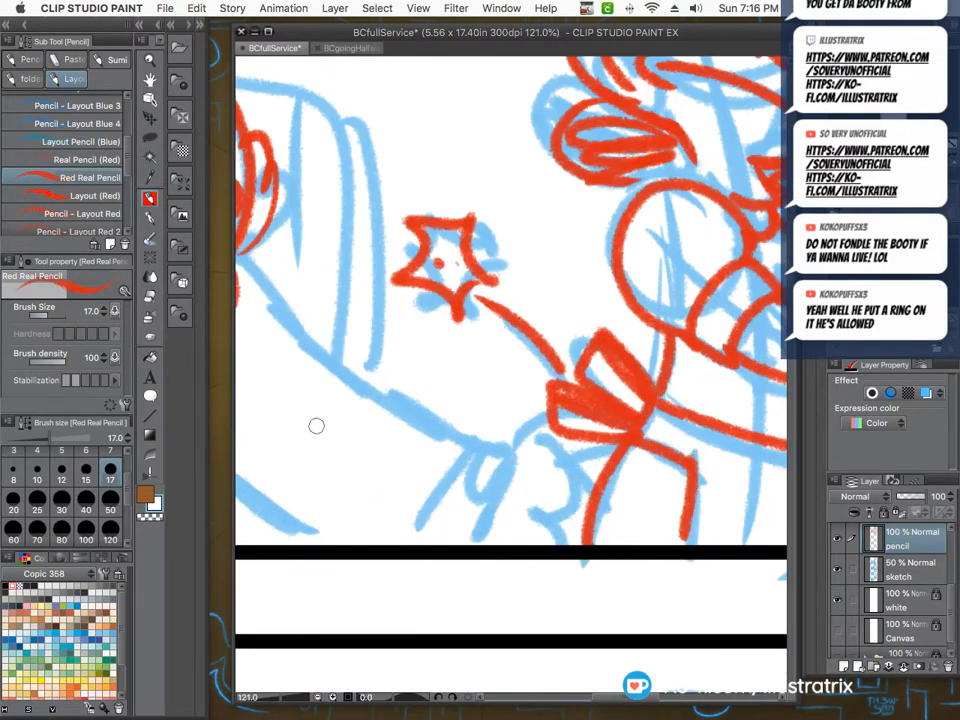
scroll(317, 424, "down", 1)
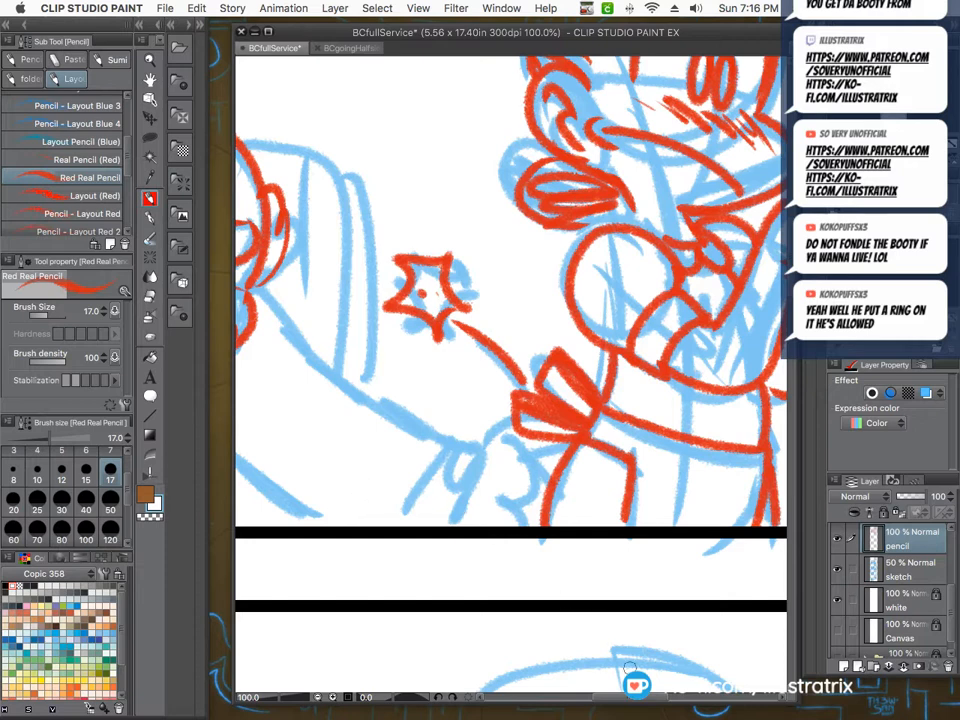
scroll(630, 668, "left", 5)
mouse_move(311, 292)
left_mouse_down()
mouse_move(430, 385)
mouse_move(457, 514)
left_mouse_up()
left_click_drag(274, 433, 418, 519)
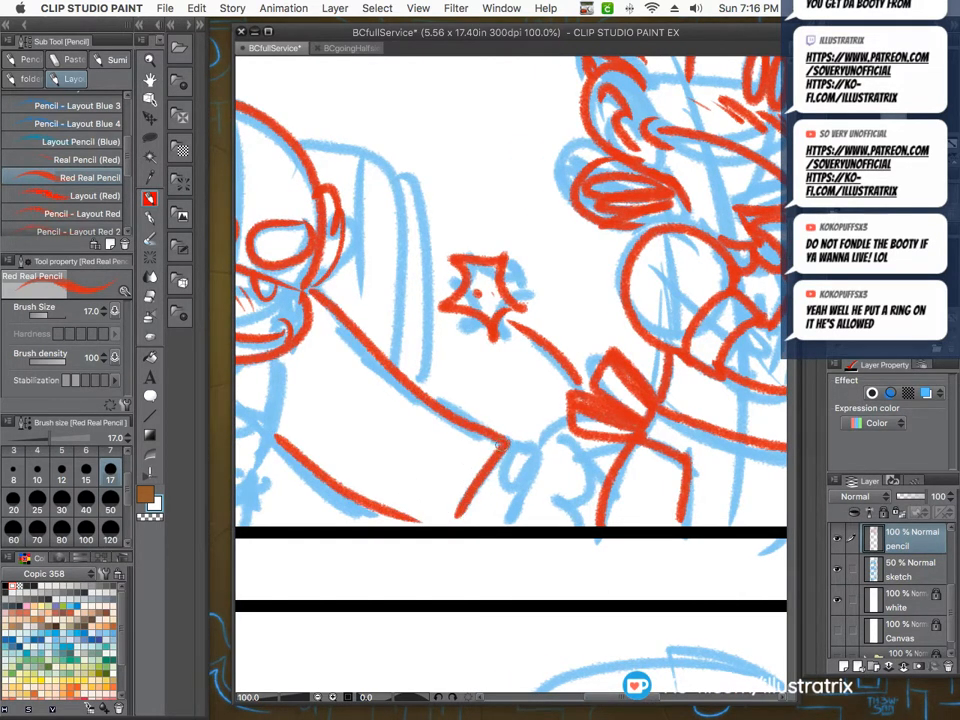
left_click_drag(502, 445, 537, 457)
left_click_drag(537, 457, 507, 523)
Add the round button on the cuff and draw the reaching hand against the tray carrier's hip.
mouse_move(507, 459)
left_mouse_down()
mouse_move(570, 416)
mouse_move(588, 477)
mouse_move(553, 497)
left_mouse_up()
left_click_drag(584, 452, 622, 440)
left_click_drag(552, 496, 582, 522)
mouse_move(591, 458)
left_mouse_down()
mouse_move(607, 483)
mouse_move(597, 519)
left_mouse_up()
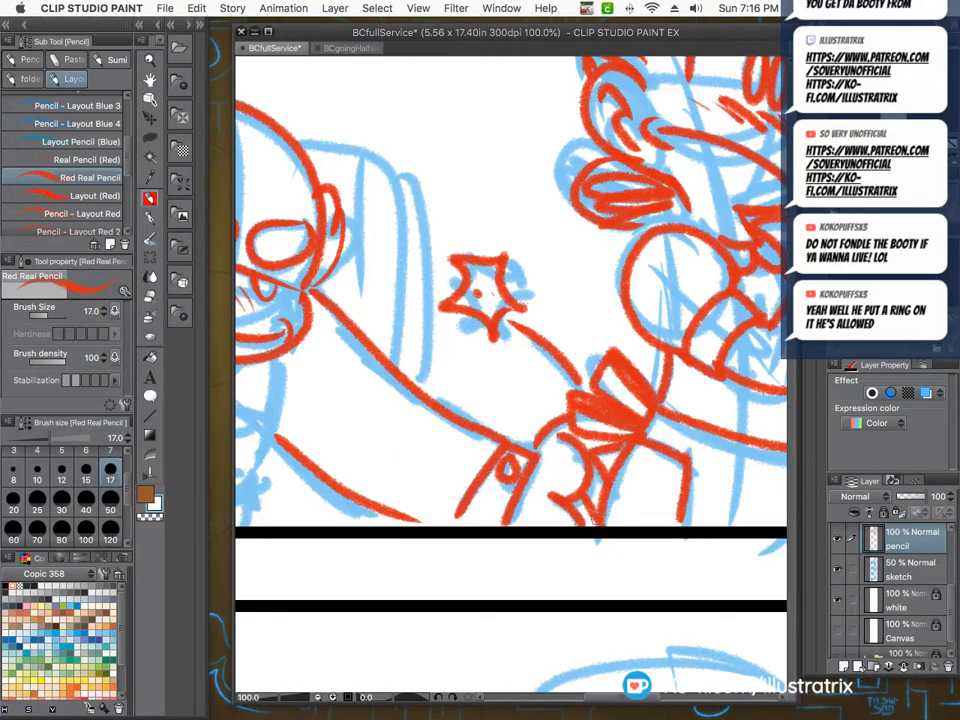
Draw the grinning figure's resting hand and its forearm edge near the first panel's lower corner.
scroll(596, 520, "down", 3)
scroll(590, 495, "up", 2)
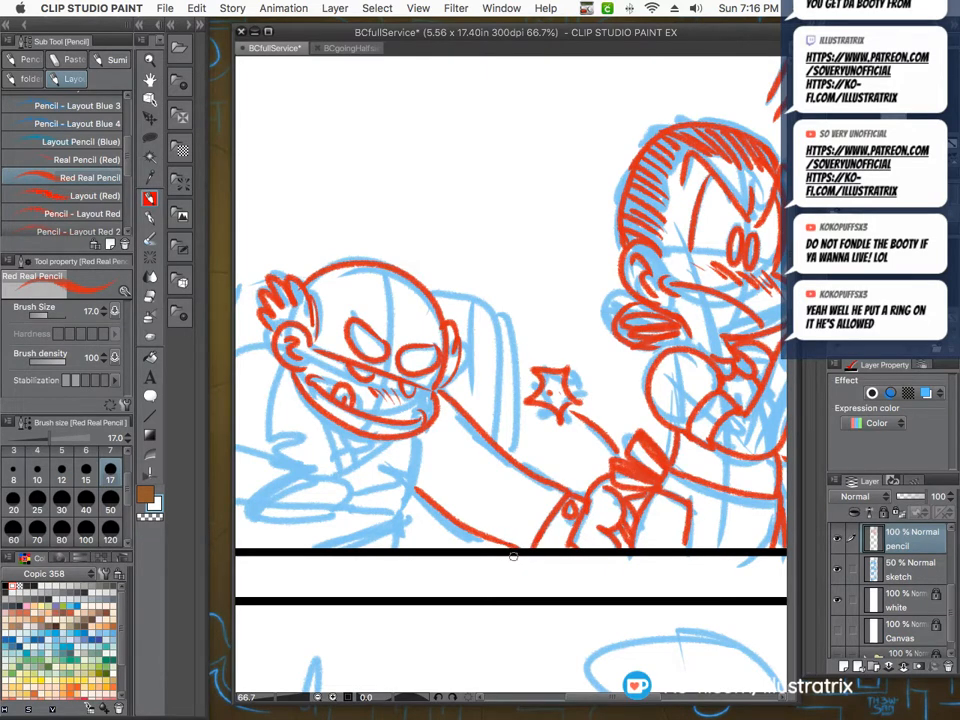
scroll(510, 549, "down", 3)
scroll(368, 540, "up", 1)
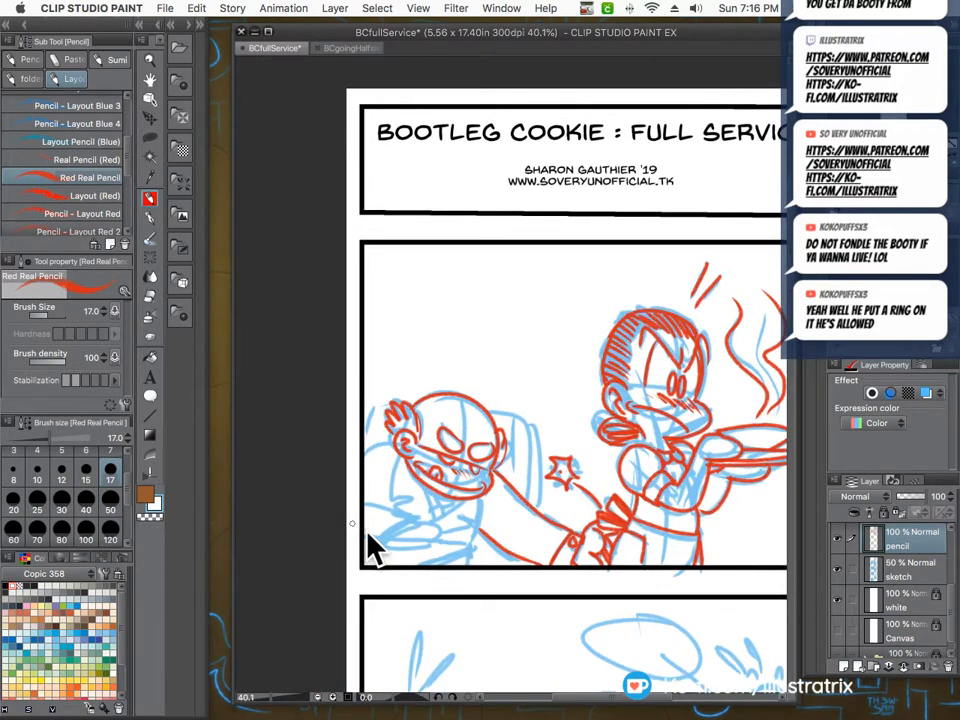
scroll(368, 545, "up", 4)
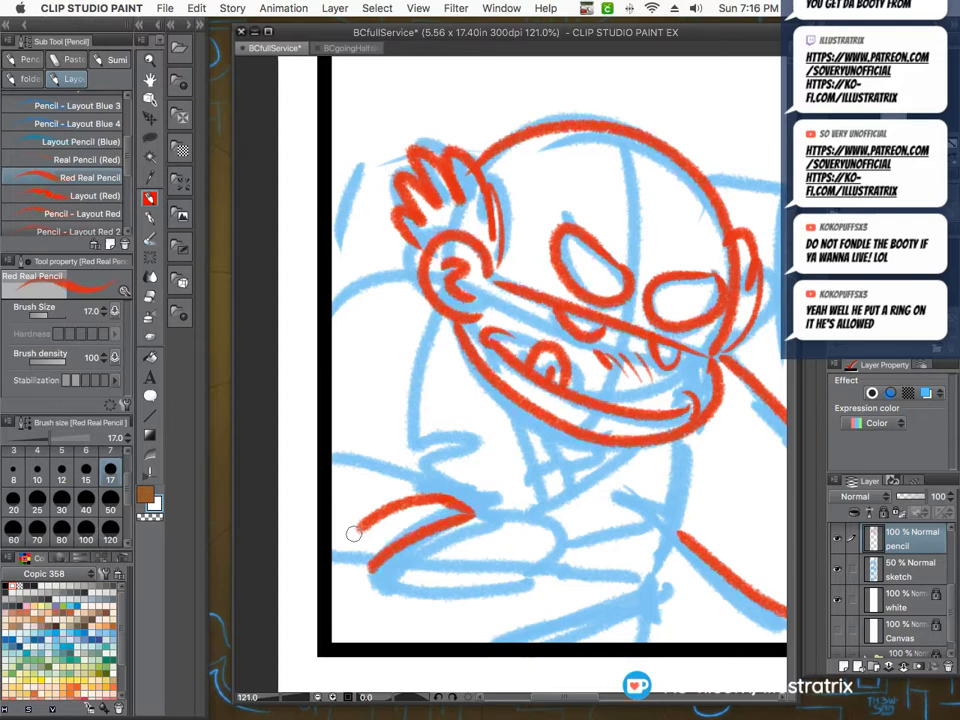
left_click_drag(354, 533, 372, 565)
mouse_move(333, 468)
left_mouse_down()
mouse_move(445, 488)
mouse_move(559, 567)
left_mouse_up()
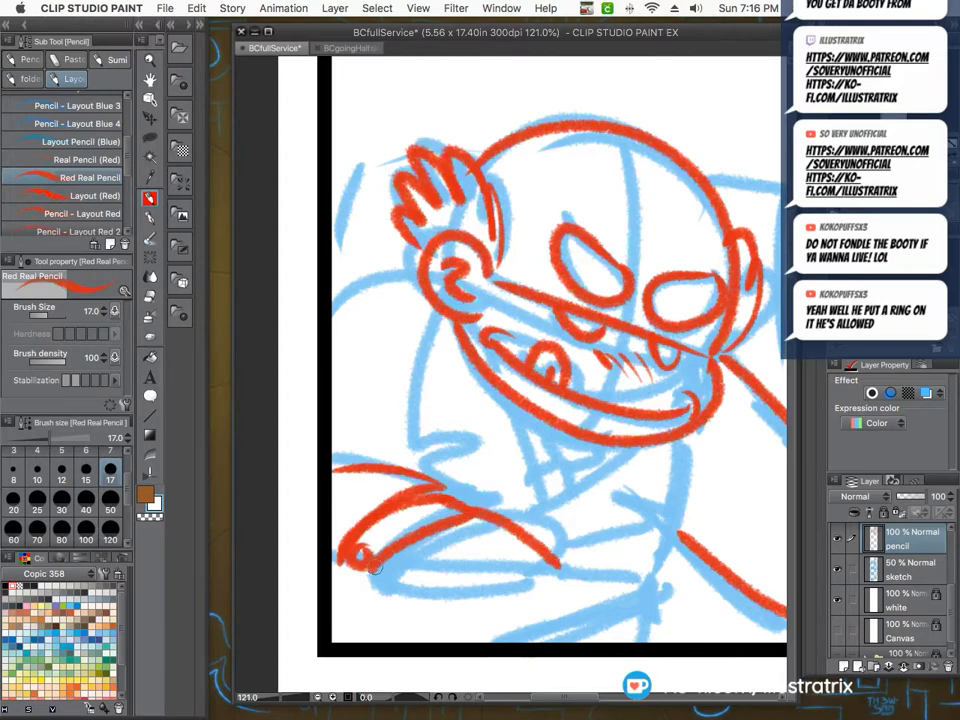
left_click_drag(373, 568, 466, 587)
left_click_drag(467, 552, 465, 584)
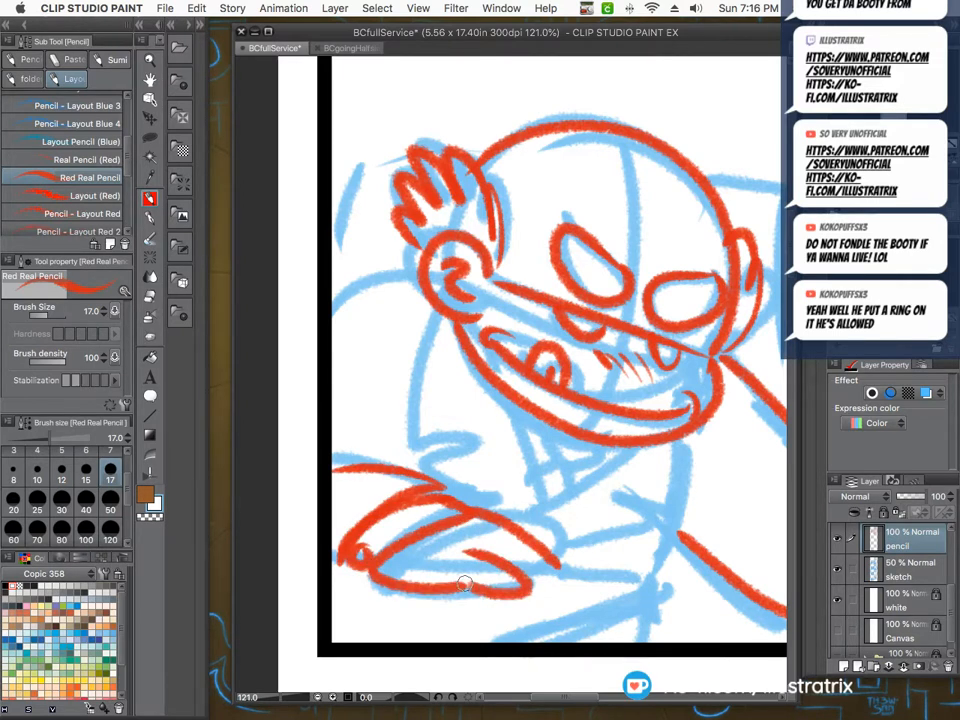
Draw the angular fold lines running from beside the resting hand down to the first panel's bottom border.
left_click_drag(561, 570, 650, 582)
left_click_drag(650, 582, 509, 641)
left_click_drag(650, 584, 642, 640)
Outline the sleeve of the grinning figure's raised arm, with its inner fold and the jacket edge under the chin.
scroll(281, 493, "down", 3)
scroll(347, 386, "up", 1)
mouse_move(374, 355)
left_mouse_down()
mouse_move(302, 377)
mouse_move(291, 391)
mouse_move(328, 476)
mouse_move(316, 498)
left_mouse_up()
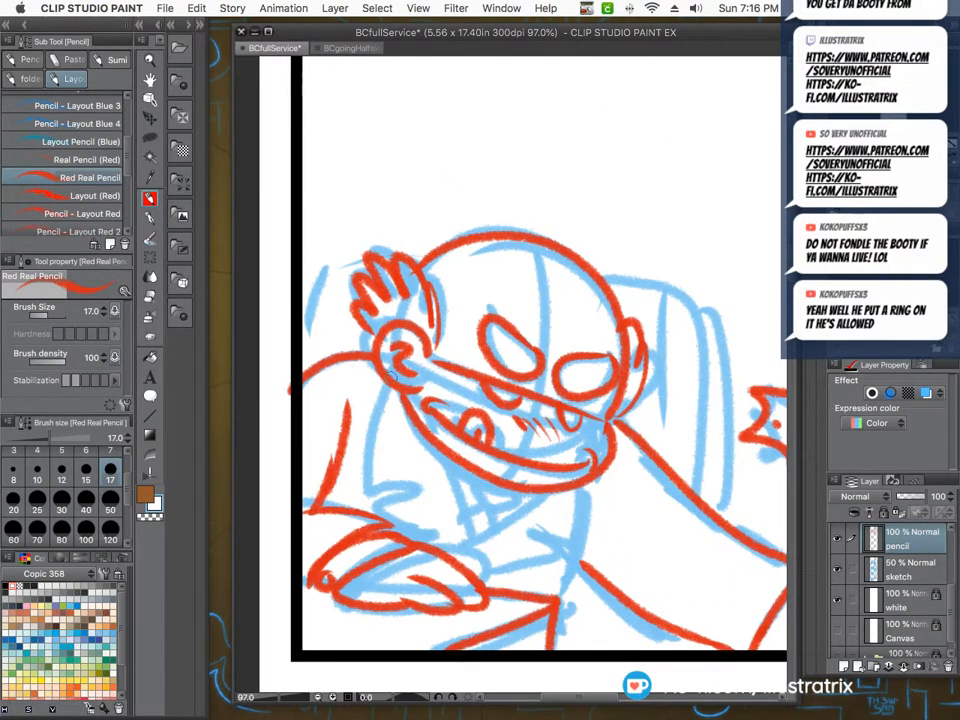
left_click_drag(391, 375, 358, 488)
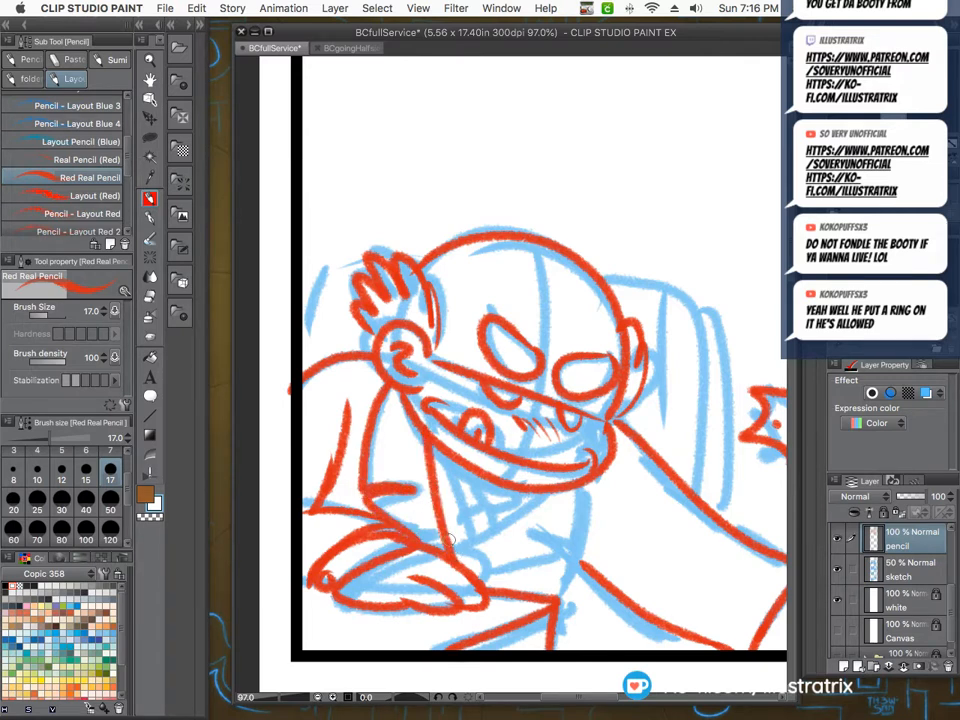
Draw the grinning figure's lapel, waist folds and torso edge, and add the shirt collar points under the jaw.
mouse_move(462, 560)
left_mouse_down()
mouse_move(544, 494)
mouse_move(577, 541)
mouse_move(515, 531)
left_mouse_up()
left_click_drag(554, 541, 477, 575)
left_click_drag(586, 531, 553, 602)
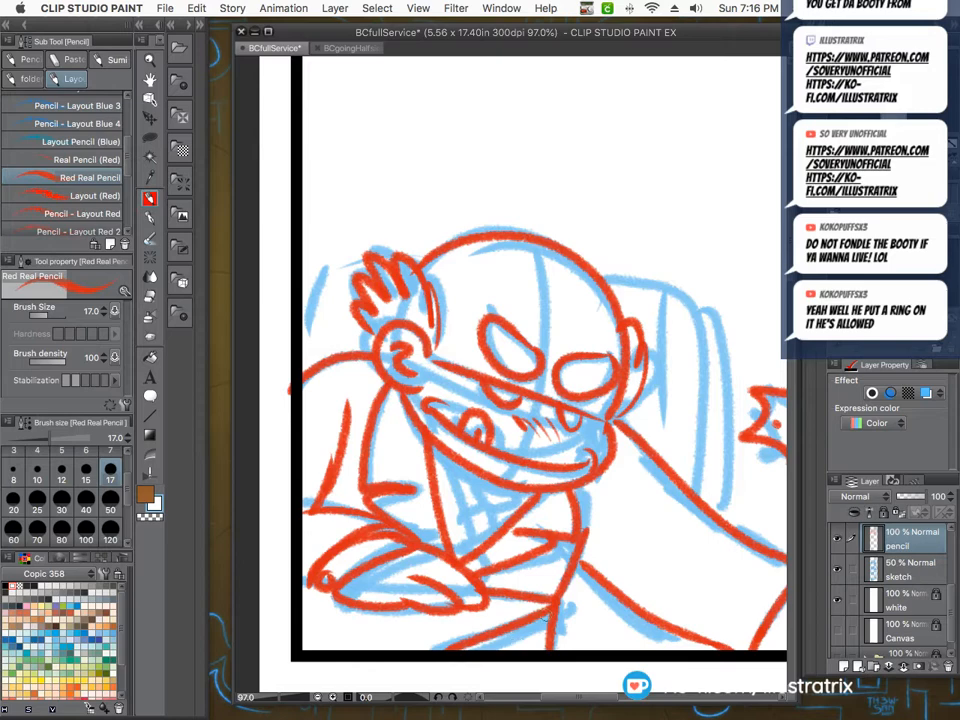
mouse_move(452, 457)
left_mouse_down()
mouse_move(479, 499)
mouse_move(445, 532)
left_mouse_up()
left_click_drag(519, 490, 488, 536)
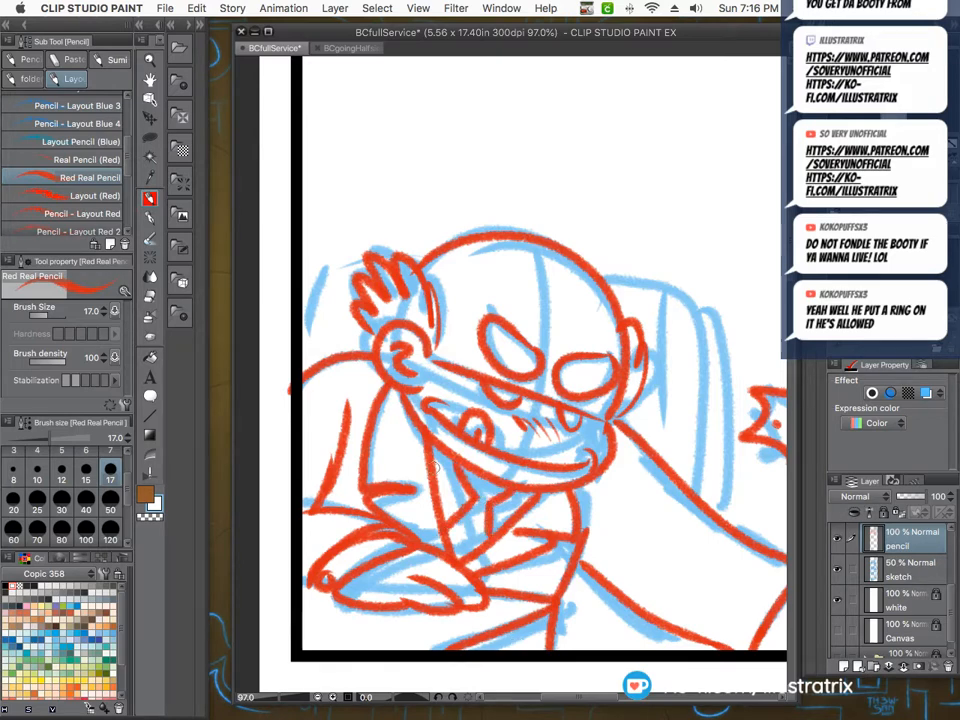
Outline the chair back behind the grinning figure, including its narrow double side edge and inner line.
scroll(492, 513, "down", 4)
scroll(627, 413, "up", 4)
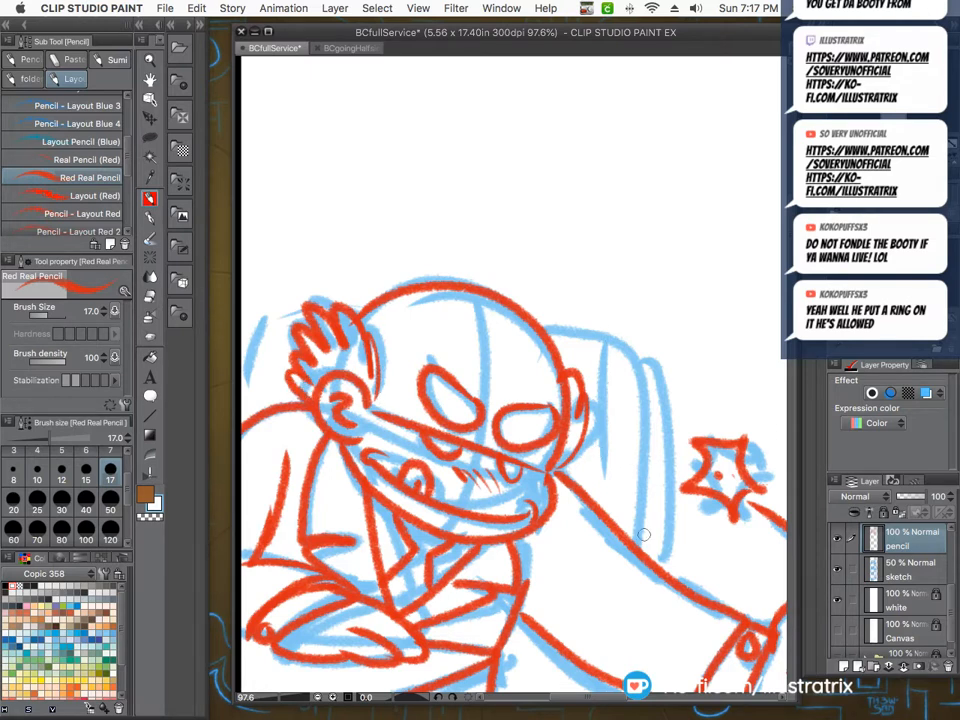
mouse_move(644, 535)
left_mouse_down()
mouse_move(648, 350)
mouse_move(661, 576)
left_mouse_up()
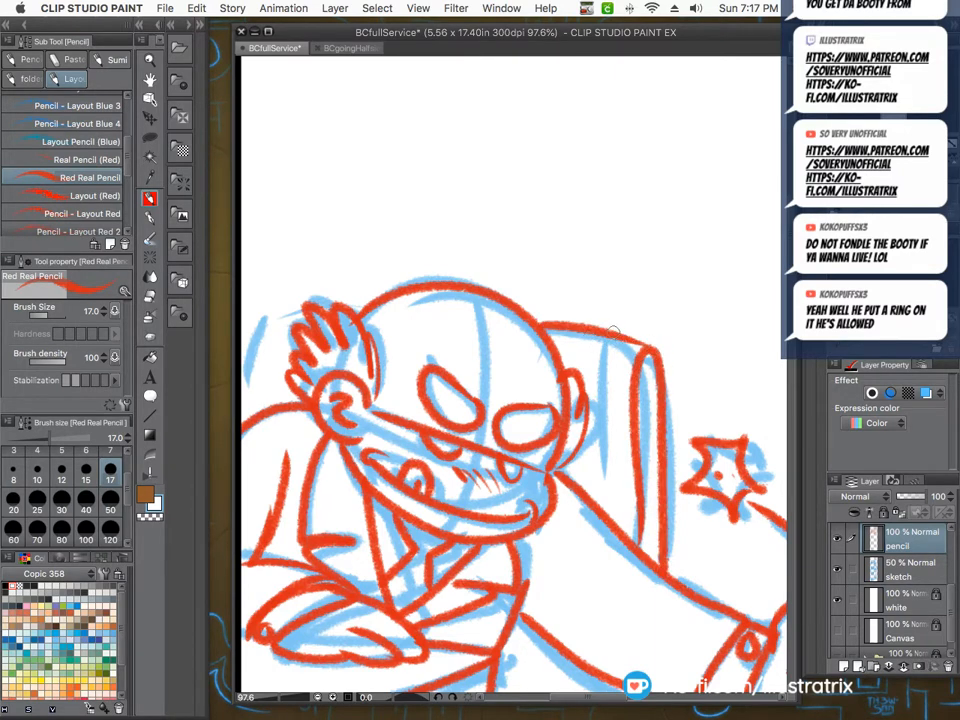
scroll(570, 343, "down", 4)
scroll(557, 532, "up", 2)
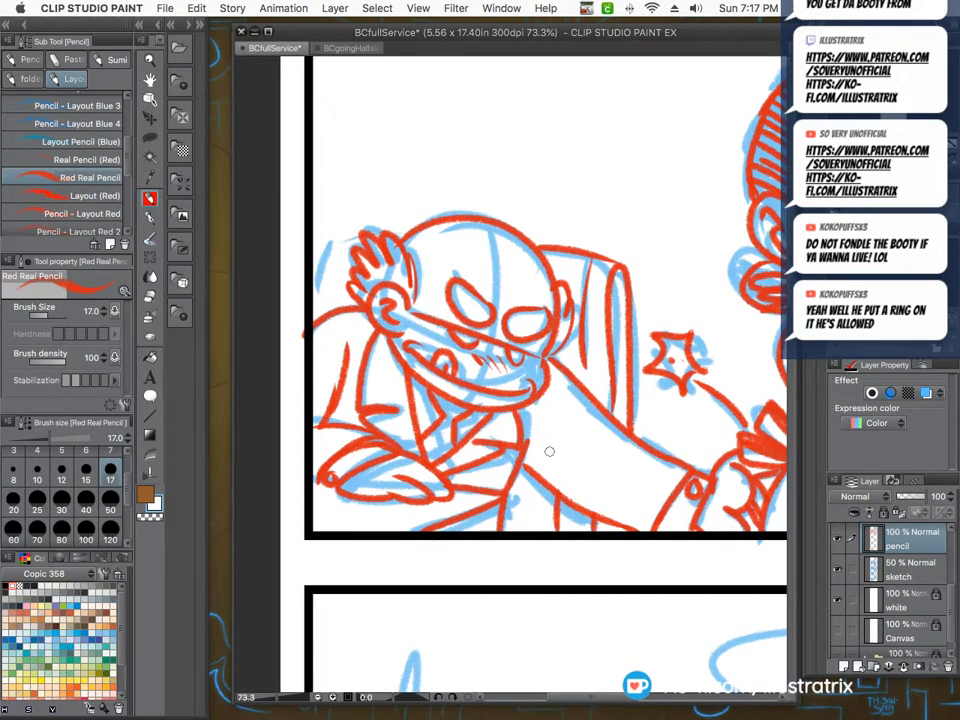
scroll(355, 240, "down", 2)
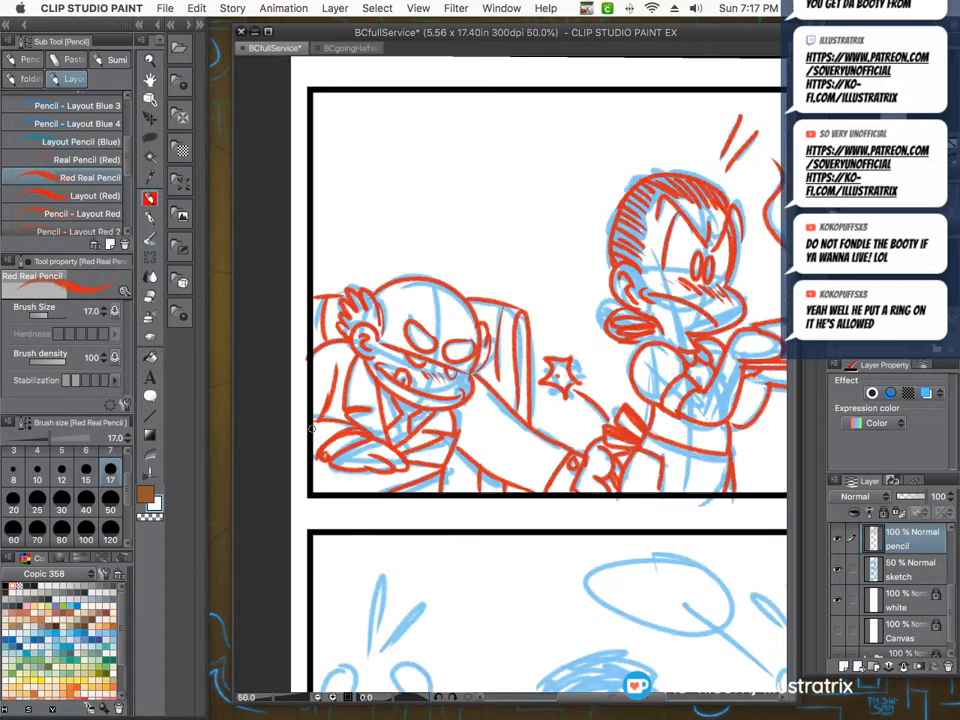
Draw the face contour, bulging cheek and curved jawline of the central angry figure in the second panel.
scroll(399, 304, "down", 3)
scroll(486, 547, "up", 3)
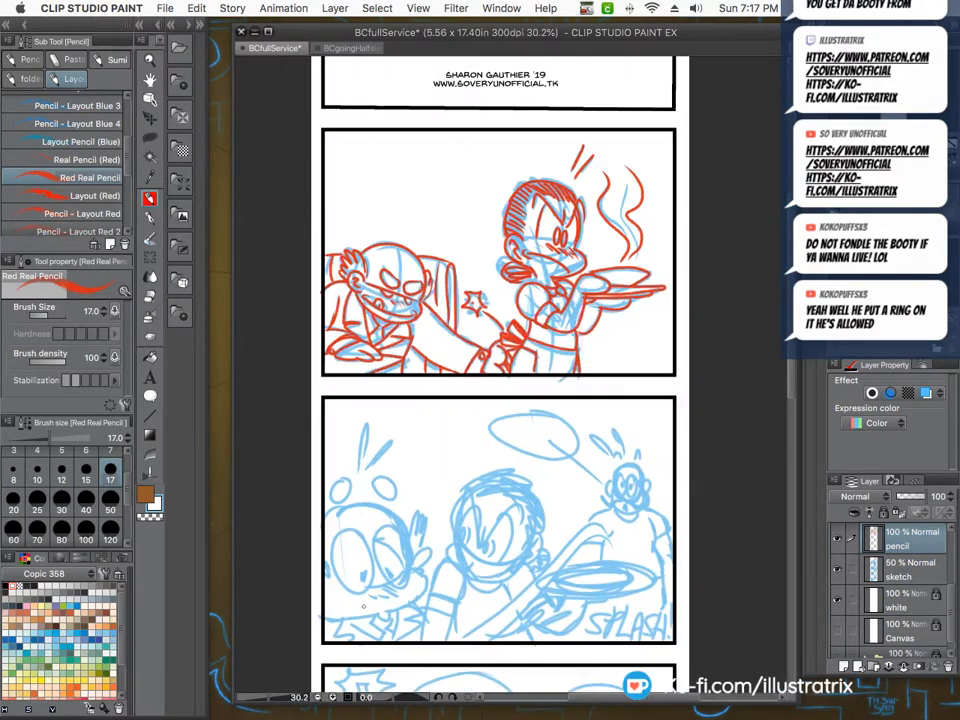
scroll(486, 547, "up", 4)
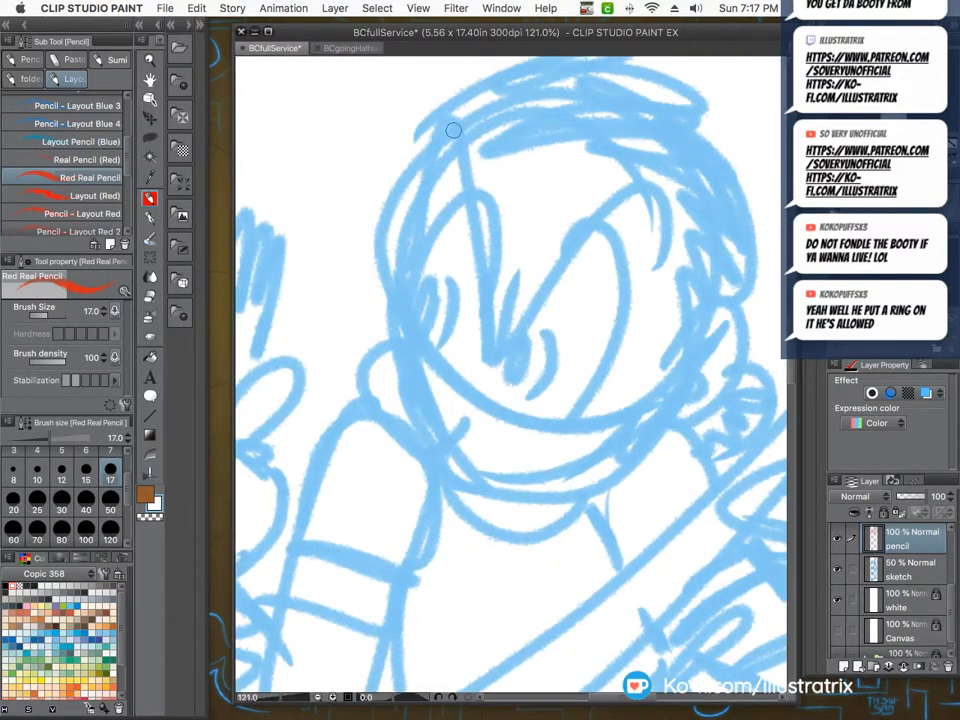
mouse_move(453, 130)
left_mouse_down()
mouse_move(431, 151)
mouse_move(373, 418)
left_mouse_up()
left_click_drag(645, 432, 420, 468)
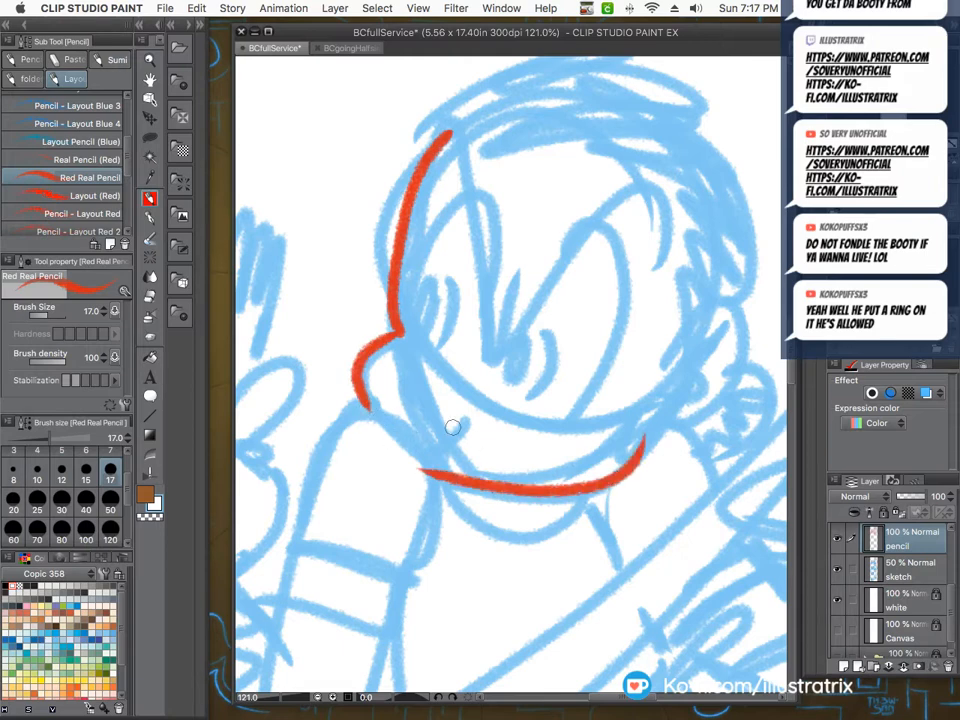
Draw the central figure's sharply slanted brows, tall eye outlines and pupils.
mouse_move(427, 188)
left_mouse_down()
mouse_move(460, 127)
mouse_move(518, 238)
left_mouse_up()
mouse_move(487, 365)
left_mouse_down()
mouse_move(529, 306)
mouse_move(641, 283)
left_mouse_up()
left_click_drag(604, 208, 568, 425)
left_click_drag(516, 336, 538, 330)
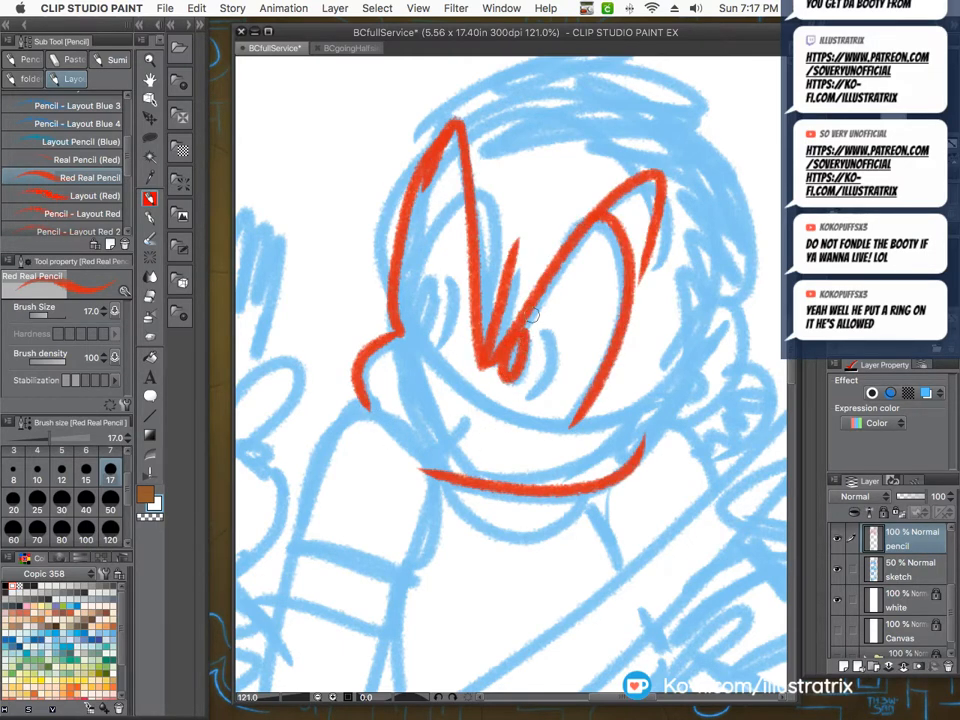
left_click_drag(468, 188, 401, 353)
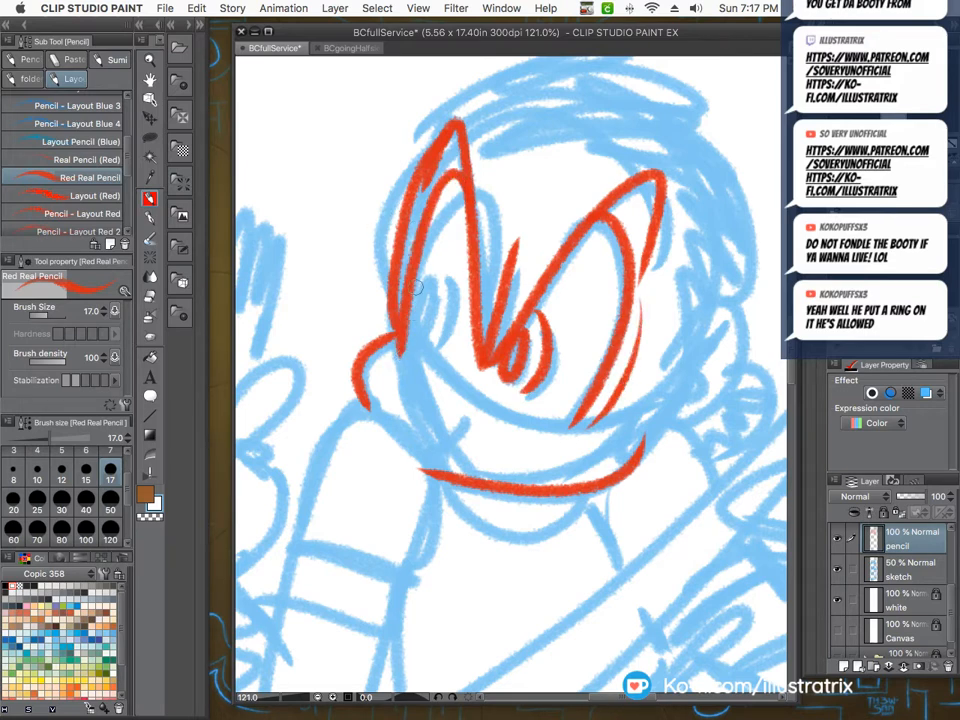
left_click_drag(411, 296, 407, 331)
left_click_drag(431, 268, 430, 347)
Draw the crossed frown lines at the central figure's mouth and add short blush strokes beneath the eyes.
left_click_drag(420, 390, 452, 462)
left_click_drag(408, 445, 470, 412)
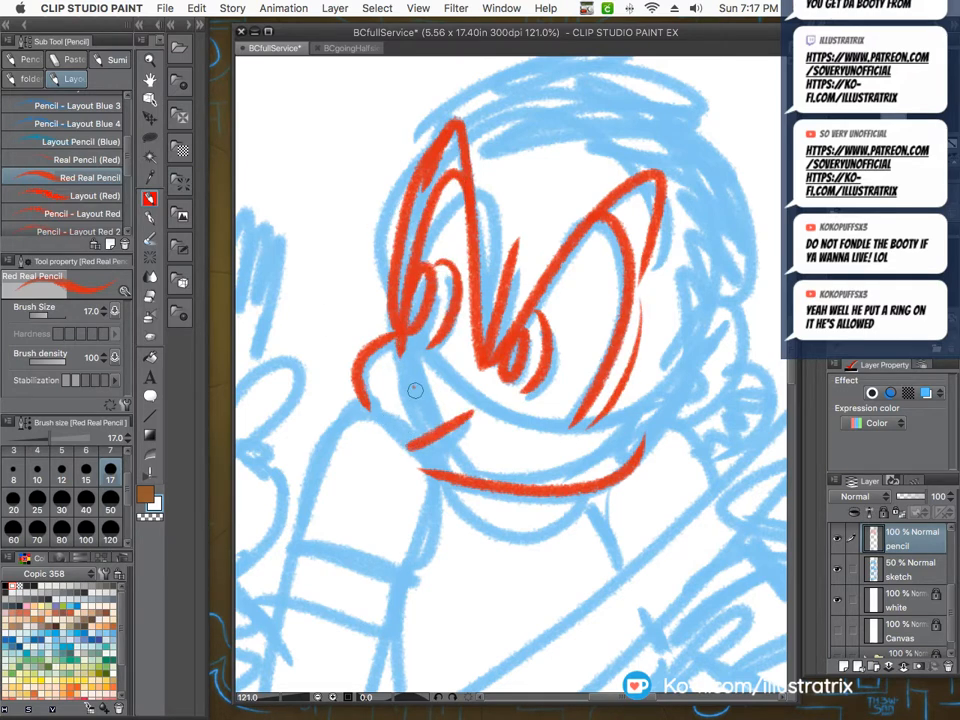
left_click_drag(434, 370, 388, 372)
mouse_move(460, 377)
left_mouse_down()
mouse_move(383, 372)
mouse_move(438, 393)
left_mouse_up()
left_click_drag(507, 403, 465, 409)
left_click_drag(538, 422, 495, 426)
Outline the central figure's rounded short sleeve with its cuff band and the arm reaching the panel's bottom border.
scroll(498, 416, "down", 3)
scroll(362, 286, "down", 3)
scroll(300, 440, "up", 1)
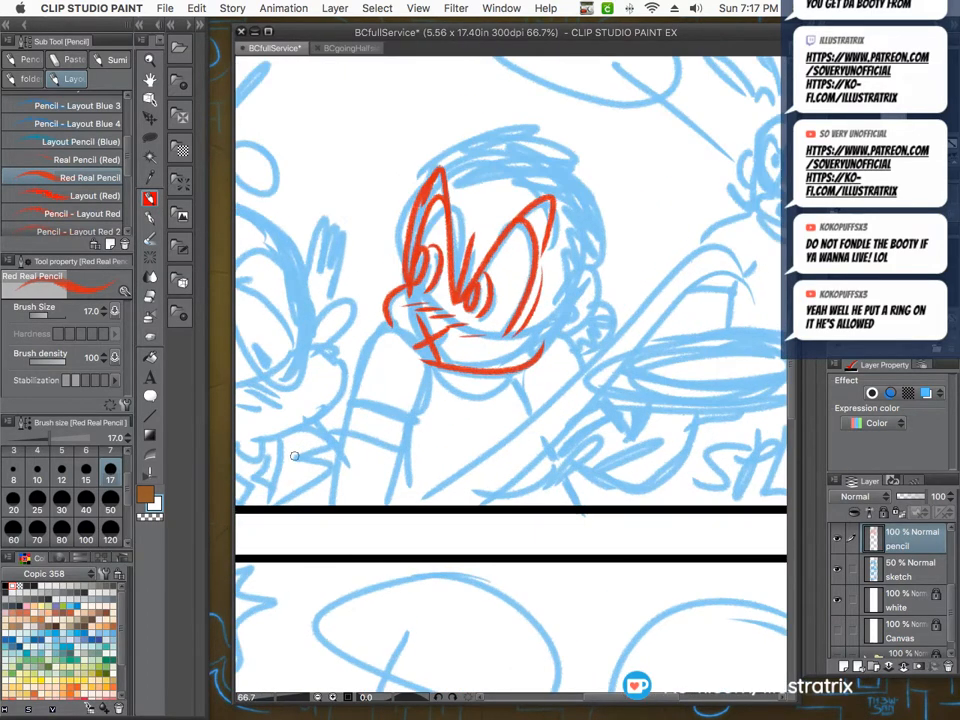
scroll(332, 400, "up", 5)
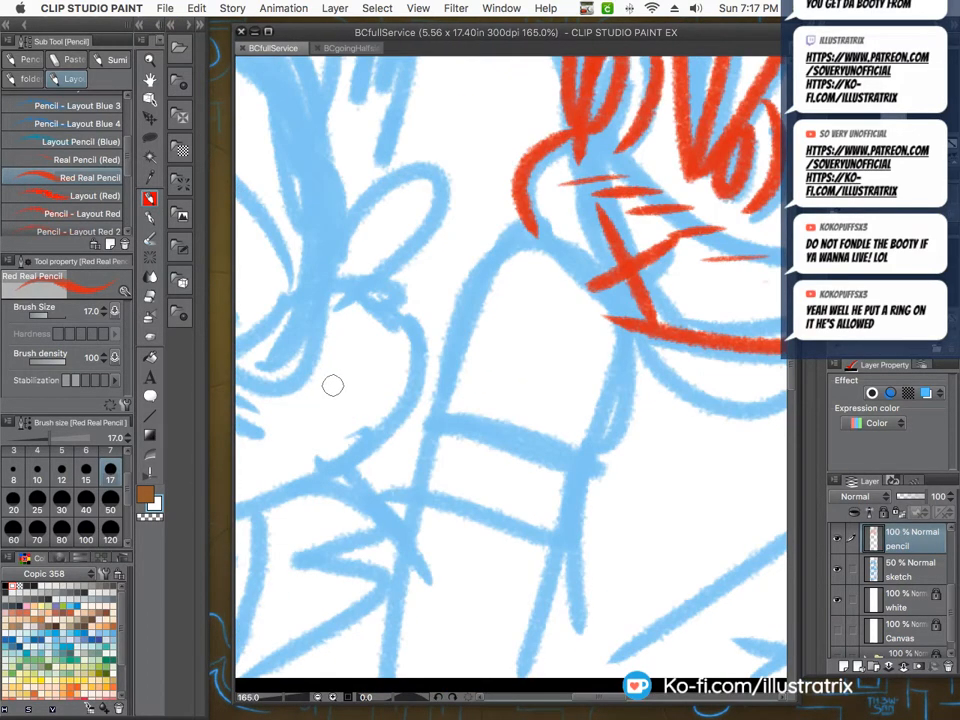
mouse_move(598, 465)
left_mouse_down()
mouse_move(438, 365)
mouse_move(430, 425)
mouse_move(599, 465)
mouse_move(560, 540)
left_mouse_up()
mouse_move(428, 430)
left_mouse_down()
mouse_move(418, 492)
mouse_move(562, 539)
left_mouse_up()
scroll(414, 341, "down", 3)
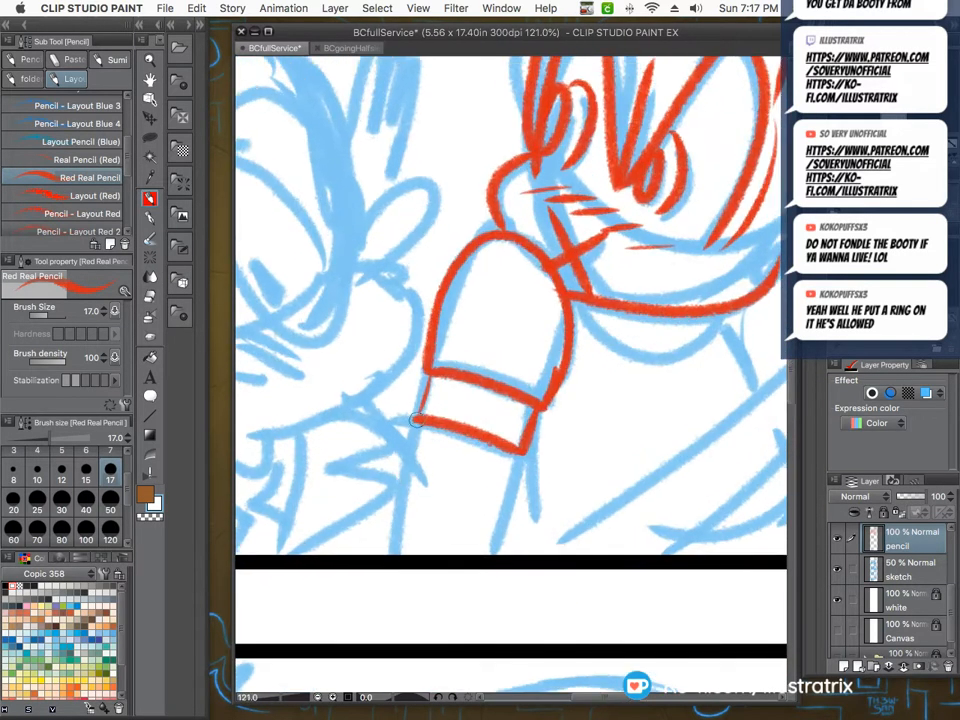
left_click_drag(417, 421, 397, 553)
left_click_drag(522, 452, 488, 553)
Outline the back of the central figure's head and ear, and hatch the swept-back hair.
scroll(439, 485, "down", 5)
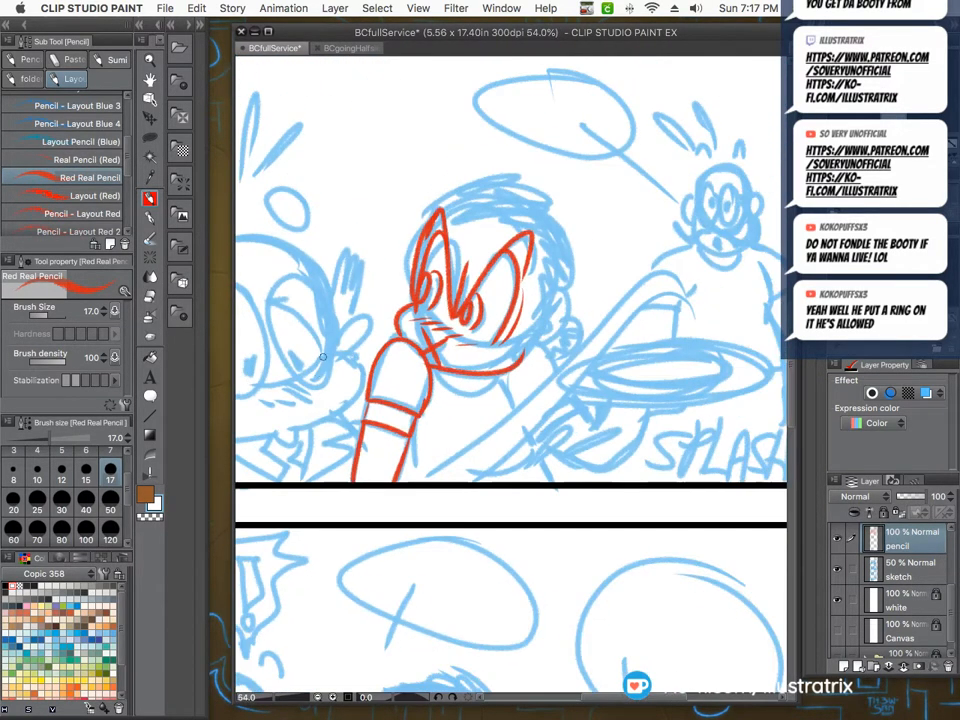
scroll(424, 184, "up", 3)
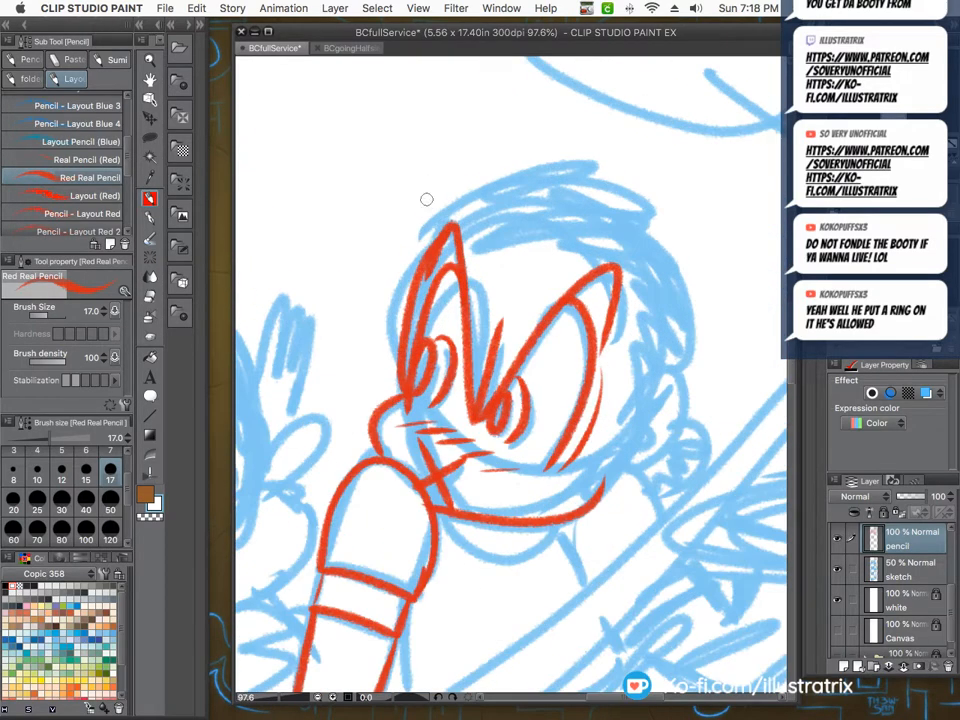
mouse_move(428, 243)
left_mouse_down()
mouse_move(458, 208)
mouse_move(646, 231)
mouse_move(670, 373)
left_mouse_up()
mouse_move(626, 415)
left_mouse_down()
mouse_move(670, 372)
mouse_move(615, 464)
left_mouse_up()
mouse_move(667, 417)
left_mouse_down()
mouse_move(619, 420)
mouse_move(657, 410)
mouse_move(644, 439)
mouse_move(619, 408)
mouse_move(660, 368)
left_mouse_up()
left_click_drag(626, 375, 679, 355)
left_click_drag(634, 349, 683, 343)
mouse_move(646, 317)
left_mouse_down()
mouse_move(683, 333)
mouse_move(684, 325)
left_mouse_up()
mouse_move(642, 284)
left_mouse_down()
mouse_move(685, 309)
mouse_move(684, 290)
left_mouse_up()
mouse_move(585, 260)
left_mouse_down()
mouse_move(684, 252)
mouse_move(650, 241)
left_mouse_up()
left_click_drag(530, 242, 635, 228)
left_click_drag(502, 231, 607, 213)
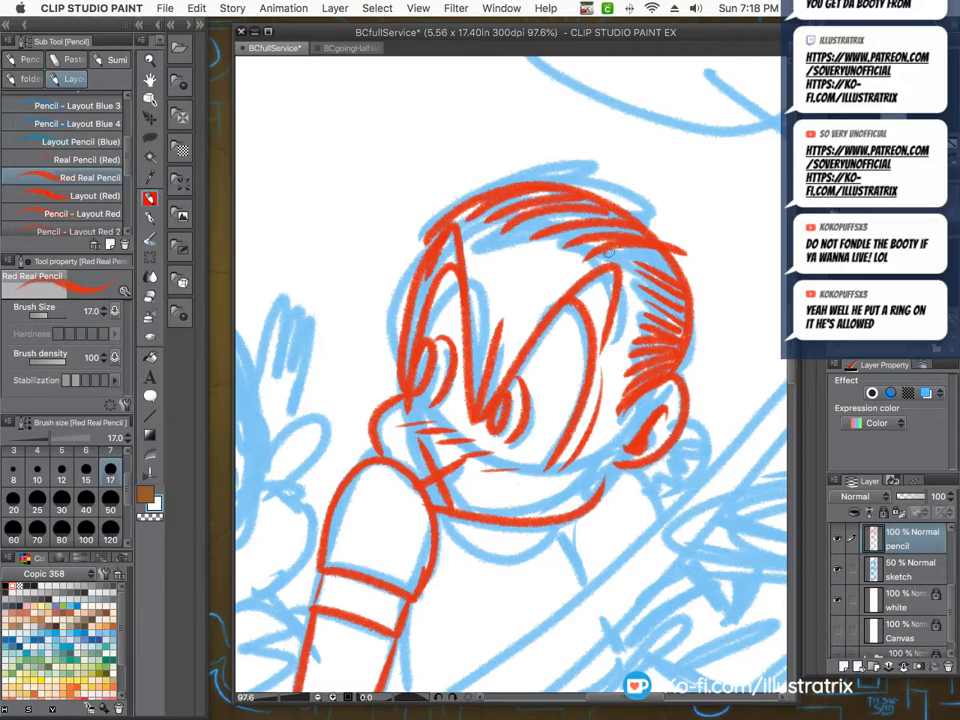
Draw the hatched hair bun behind the central figure's ear and the shoulder curve beneath it.
scroll(392, 237, "down", 2)
scroll(470, 290, "up", 3)
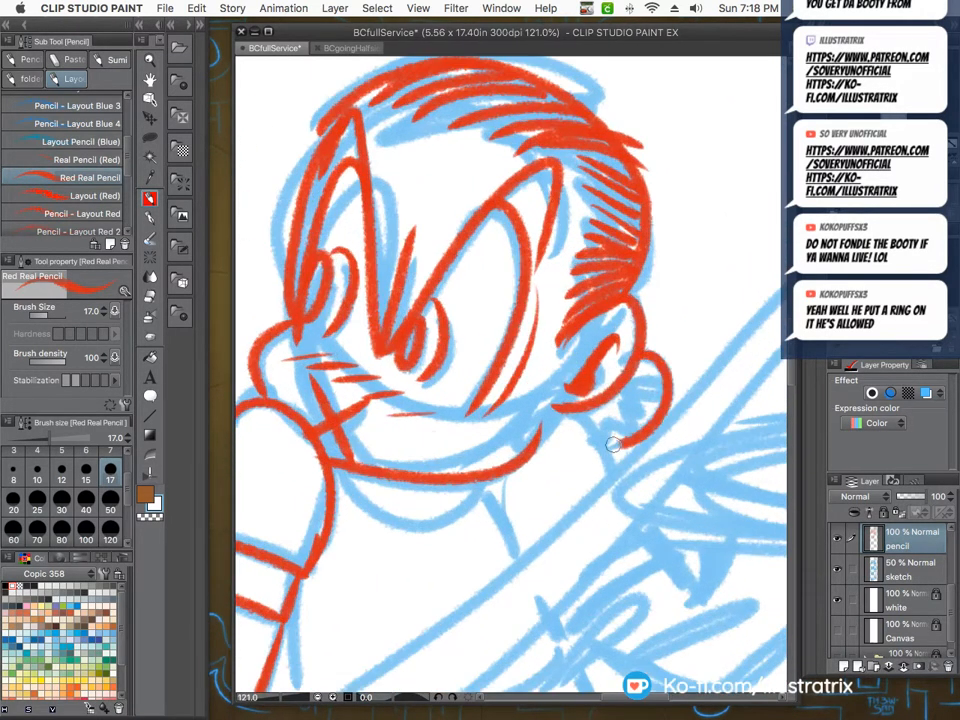
scroll(600, 400, "down", 2)
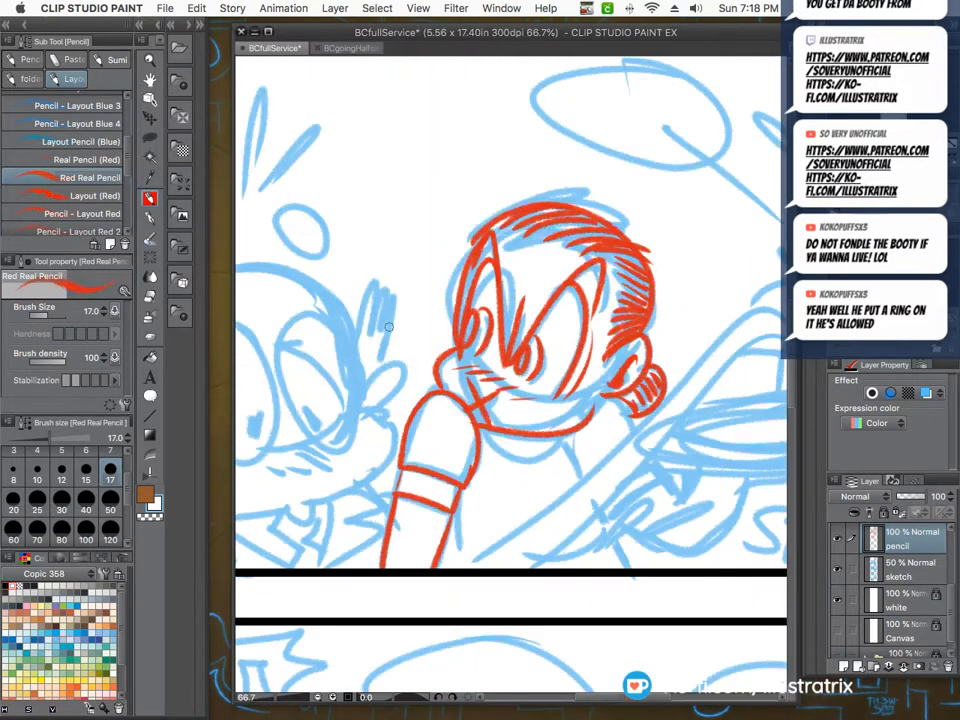
scroll(574, 398, "up", 2)
scroll(380, 430, "down", 2)
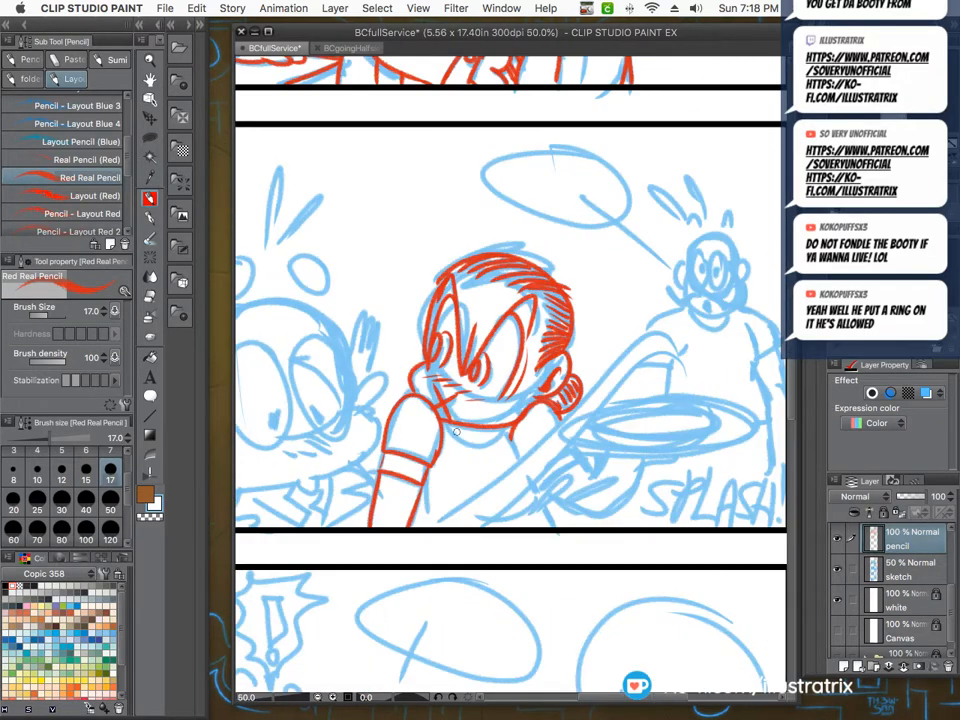
Draw the collar and small knot below the central figure's jaw, plus the torso edge beside the arm.
scroll(492, 437, "up", 2)
left_click_drag(492, 437, 414, 412)
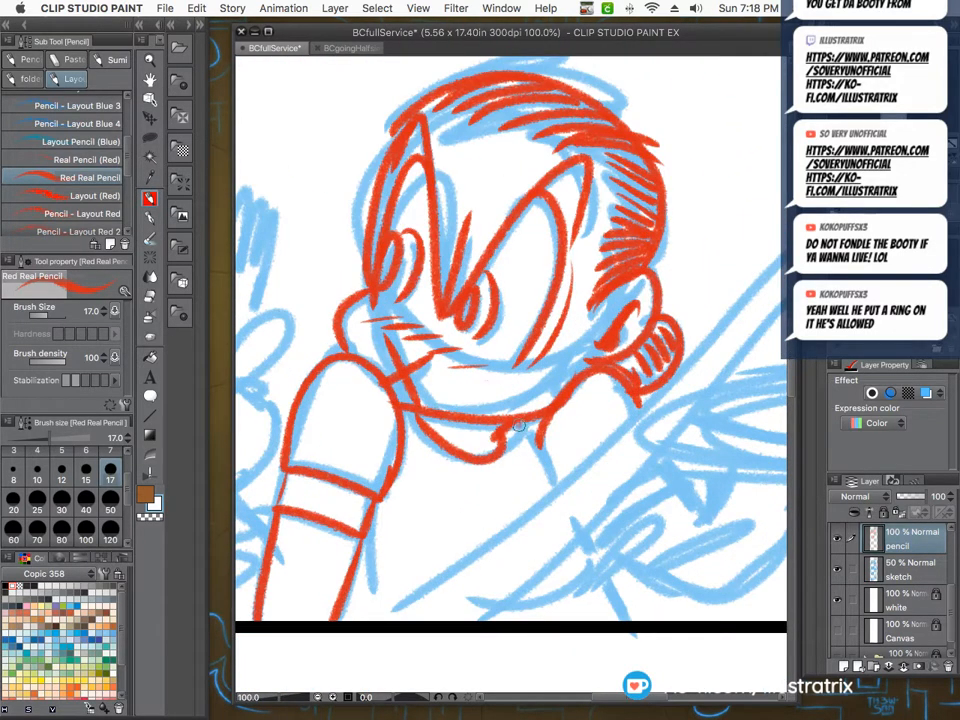
mouse_move(519, 425)
left_mouse_down()
mouse_move(516, 454)
mouse_move(391, 420)
left_mouse_up()
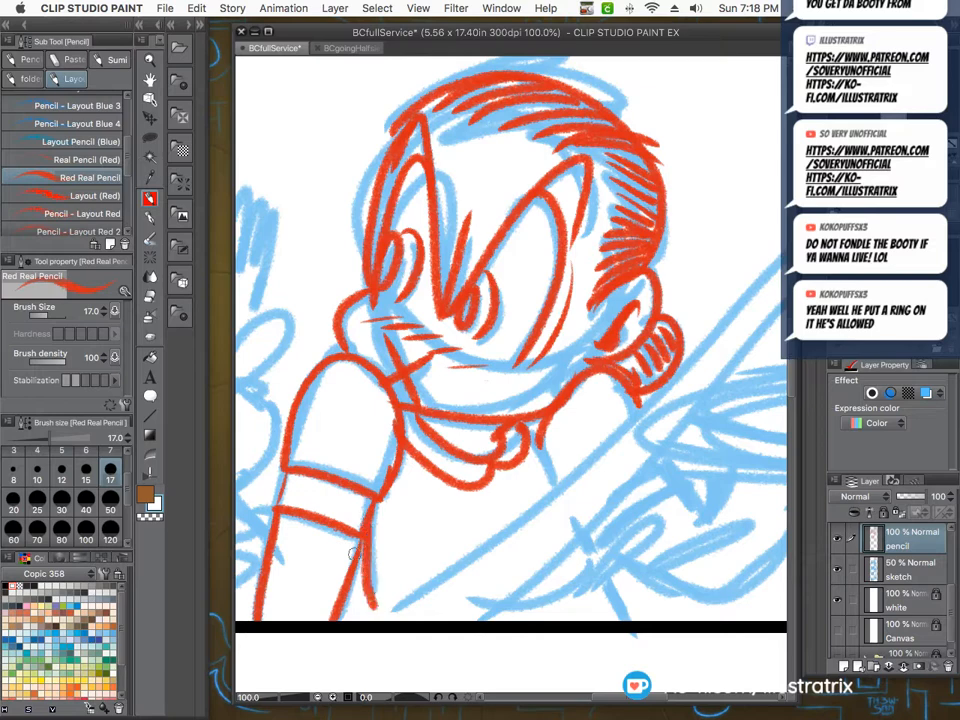
scroll(365, 522, "down", 2)
mouse_move(630, 406)
left_mouse_down()
mouse_move(591, 375)
mouse_move(392, 556)
left_mouse_up()
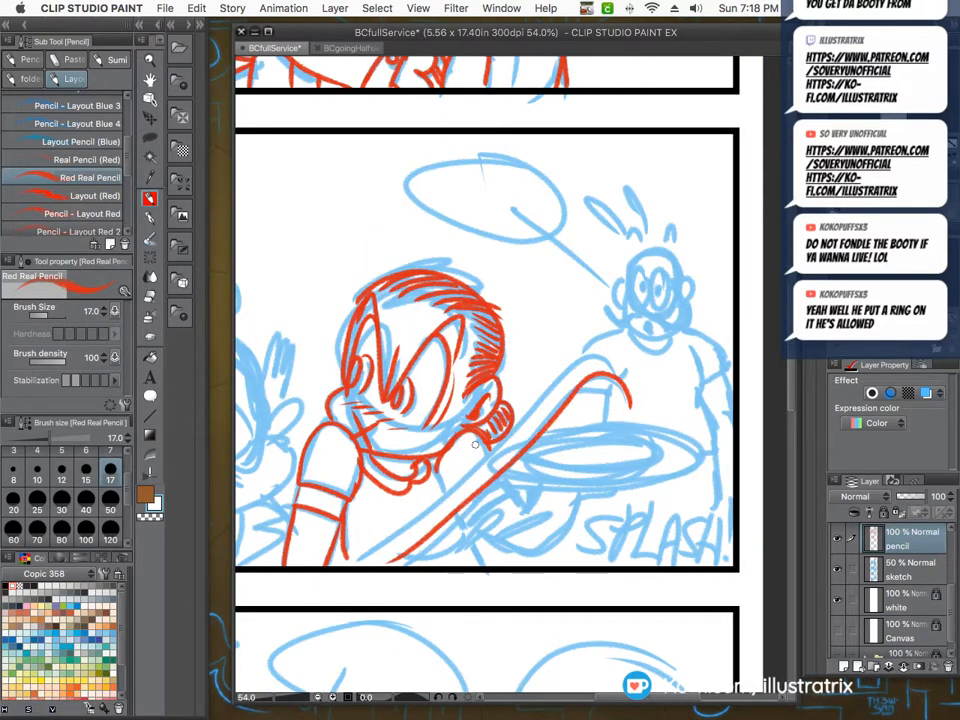
mouse_move(615, 372)
left_mouse_down()
mouse_move(519, 411)
mouse_move(341, 558)
left_mouse_up()
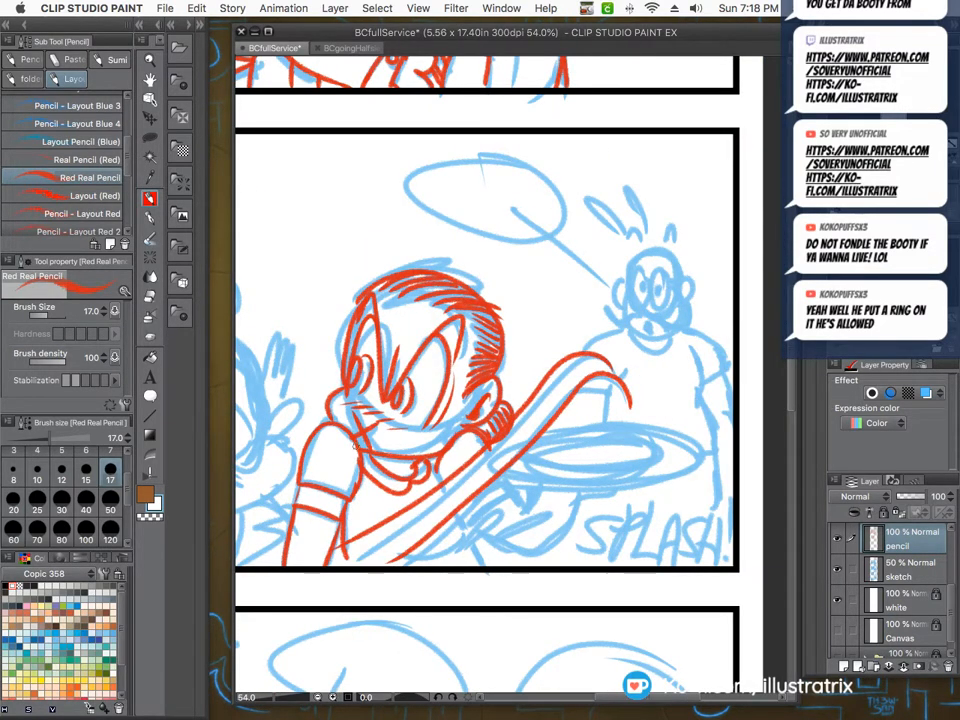
key("super+z")
key("super+z")
Draw the two long curved diagonal lines beside the central figure, with the looped shapes beneath and the tray's oval rim behind them.
mouse_move(627, 398)
left_mouse_down()
mouse_move(556, 403)
mouse_move(391, 577)
left_mouse_up()
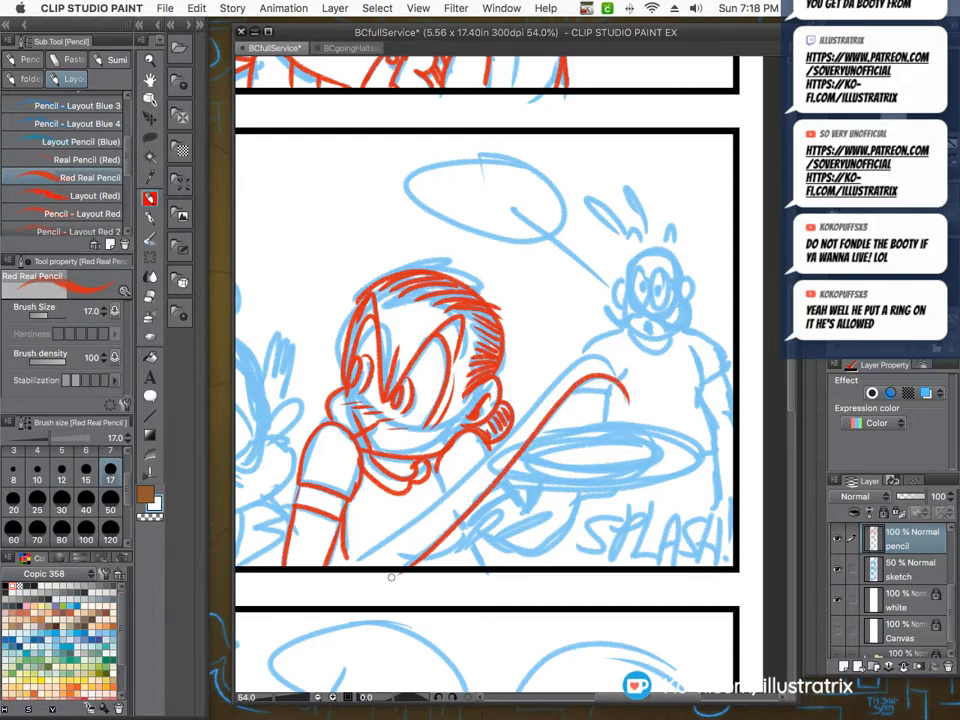
mouse_move(613, 372)
left_mouse_down()
mouse_move(573, 358)
mouse_move(349, 570)
left_mouse_up()
mouse_move(435, 553)
left_mouse_down()
mouse_move(548, 497)
mouse_move(478, 567)
left_mouse_up()
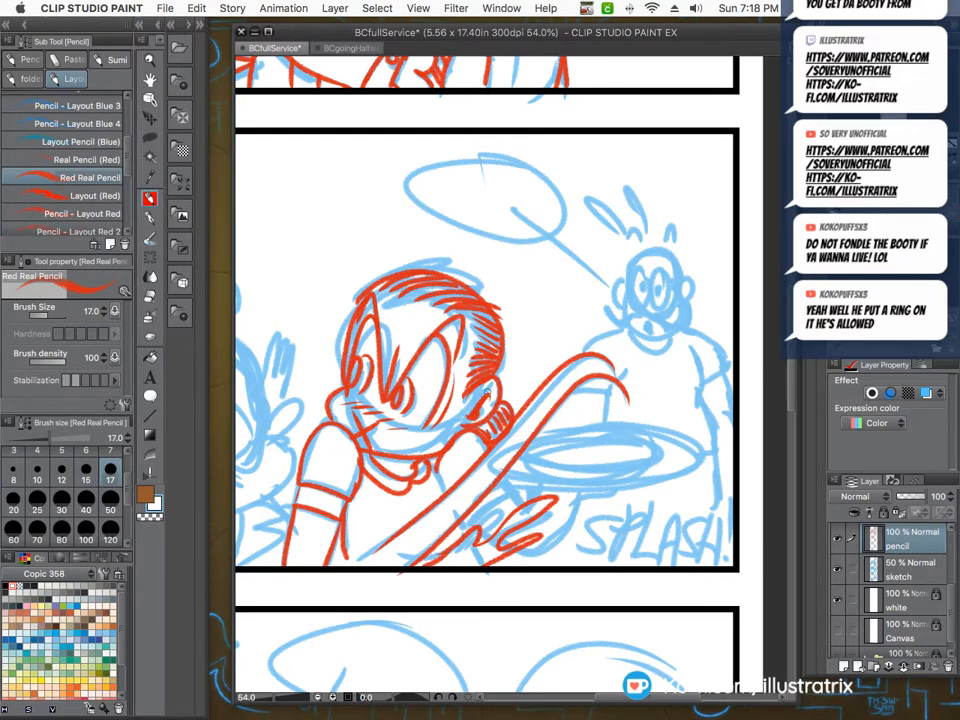
mouse_move(521, 495)
left_mouse_down()
mouse_move(645, 487)
mouse_move(667, 444)
mouse_move(645, 471)
mouse_move(675, 457)
mouse_move(499, 461)
left_mouse_up()
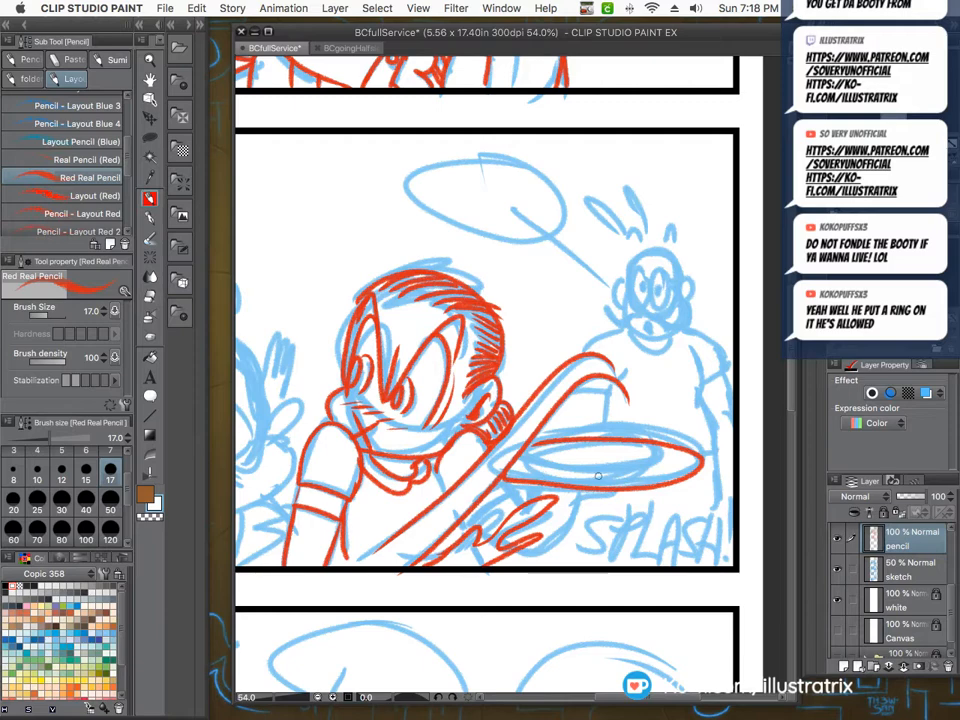
Draw the tray's inner oval and curved underside in the second panel, with the supporting fingers and hand edge beneath it.
scroll(505, 400, "up", 2)
scroll(498, 454, "up", 1)
scroll(498, 454, "down", 2)
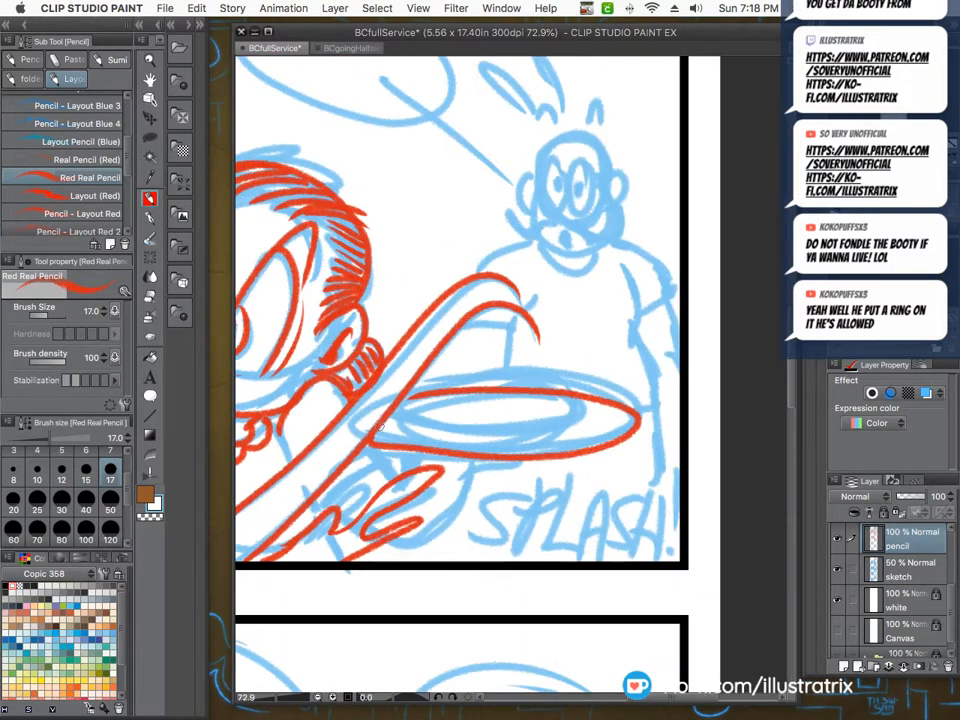
left_click_drag(535, 459, 444, 468)
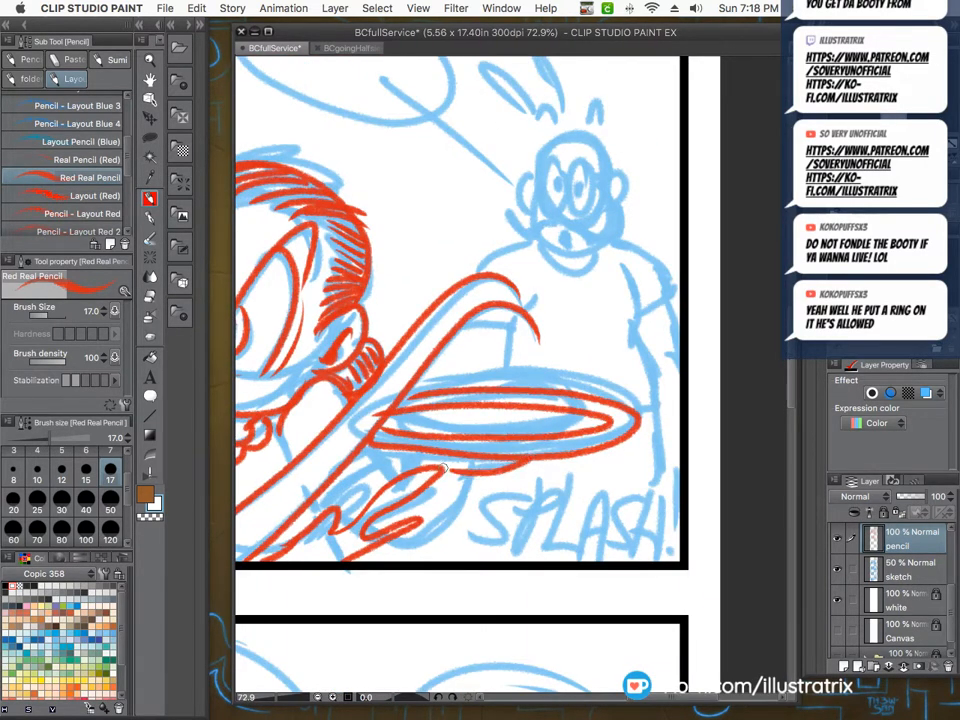
left_click_drag(369, 447, 383, 463)
mouse_move(386, 461)
left_mouse_down()
mouse_move(317, 510)
mouse_move(339, 485)
left_mouse_up()
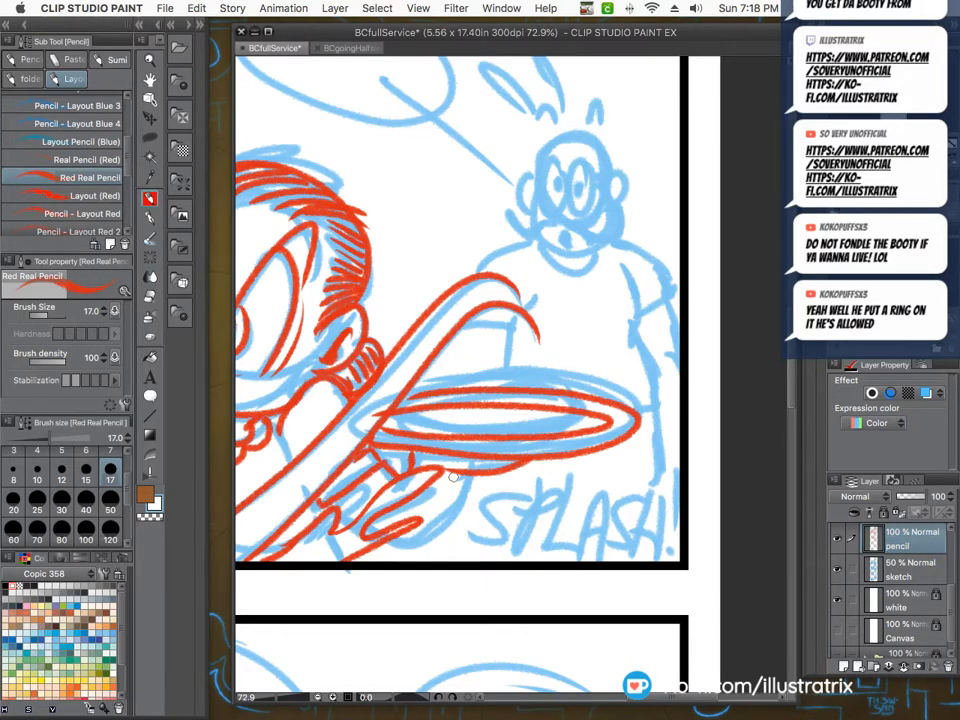
left_click_drag(453, 477, 412, 550)
scroll(490, 549, "down", 3)
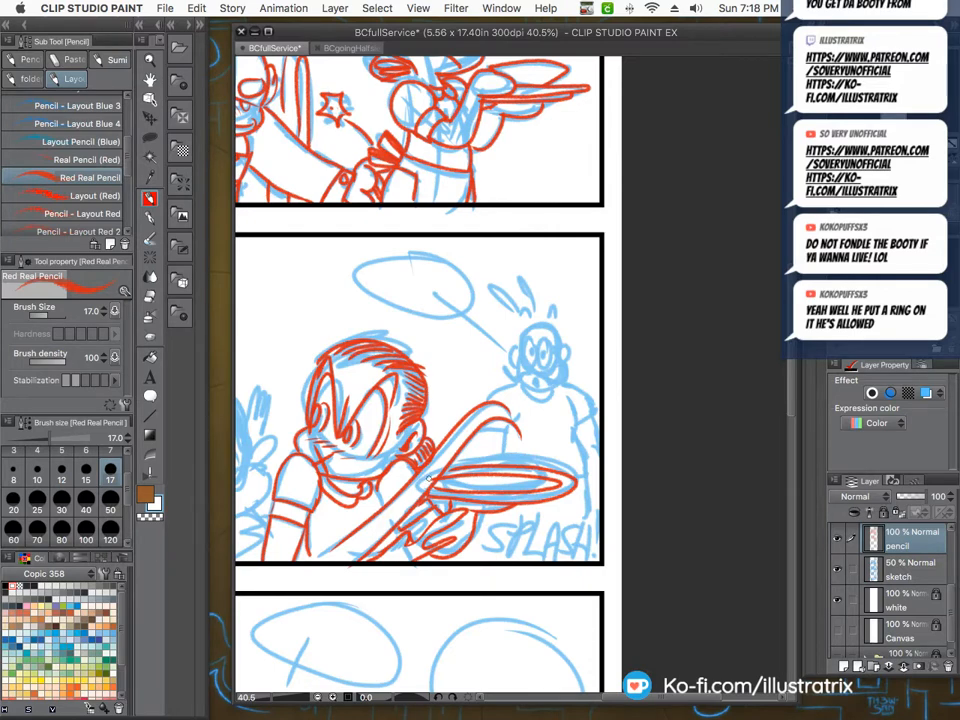
scroll(286, 541, "down", 2)
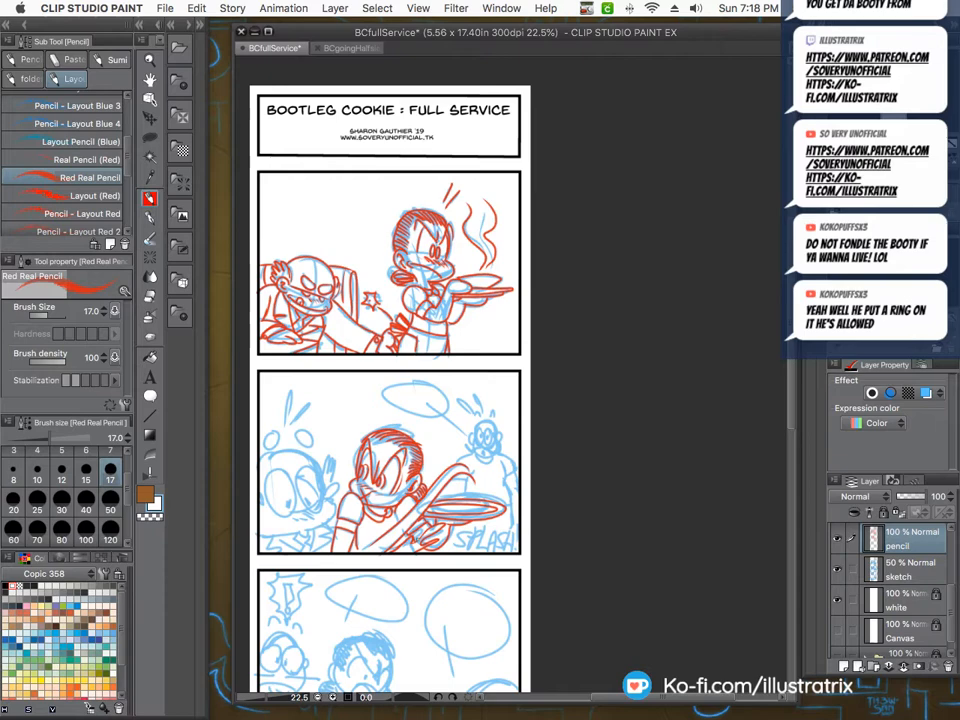
Draw the second panel's left figure's two large oval eyes and fill in the downcast pupils.
scroll(438, 582, "down", 2)
scroll(335, 570, "up", 8)
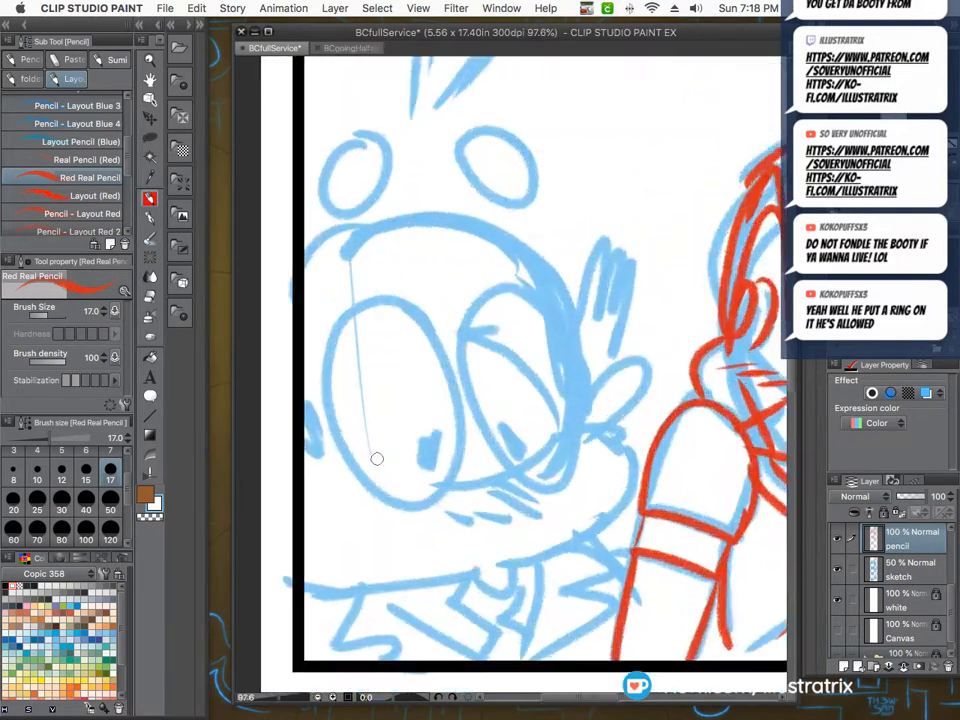
scroll(377, 458, "up", 2)
mouse_move(471, 465)
left_mouse_down()
mouse_move(469, 343)
mouse_move(285, 356)
mouse_move(484, 425)
mouse_move(430, 470)
left_mouse_up()
mouse_move(490, 380)
left_mouse_down()
mouse_move(617, 476)
mouse_move(487, 366)
left_mouse_up()
left_click_drag(540, 418, 556, 450)
Hatch the blush lines beneath the left figure's eyes and draw both ears with their inner shading.
left_click_drag(548, 501, 588, 528)
left_click_drag(518, 512, 578, 538)
left_click_drag(482, 518, 552, 542)
left_click_drag(472, 530, 540, 548)
mouse_move(290, 453)
left_mouse_down()
mouse_move(253, 383)
mouse_move(247, 410)
left_mouse_up()
mouse_move(656, 379)
left_mouse_down()
mouse_move(696, 328)
mouse_move(667, 421)
left_mouse_up()
left_click_drag(703, 352, 668, 405)
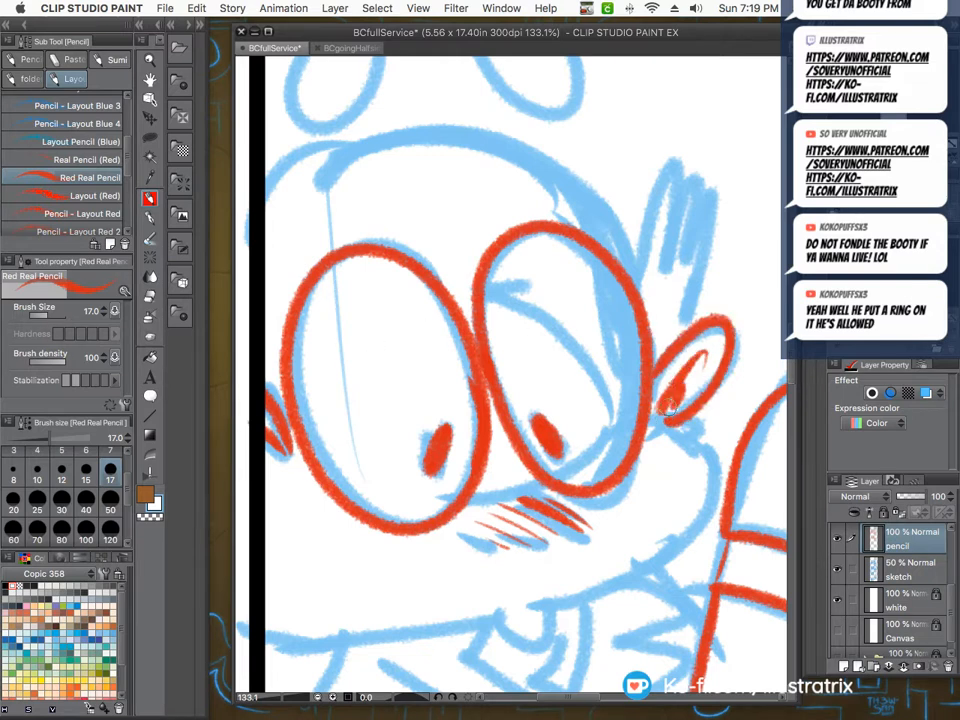
Draw the left figure's domed head, the hair tuft above the ear, and the wide jawline with its small rounded notch.
mouse_move(637, 278)
left_mouse_down()
mouse_move(690, 206)
mouse_move(683, 328)
mouse_move(624, 248)
mouse_move(268, 179)
left_mouse_up()
scroll(345, 156, "down", 4)
scroll(345, 300, "up", 5)
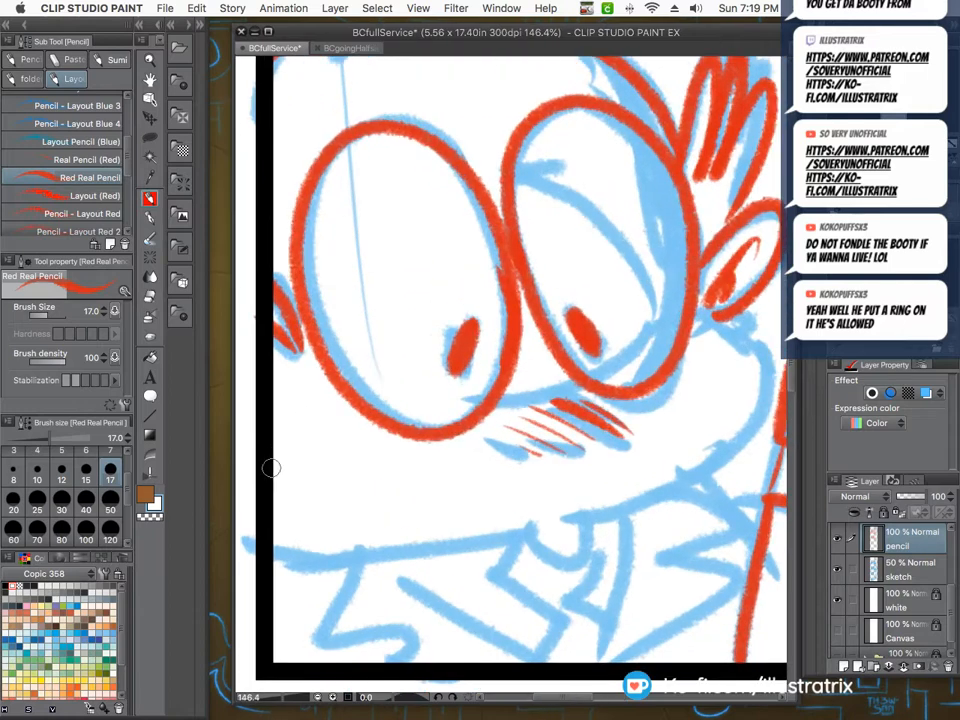
scroll(266, 517, "down", 4)
mouse_move(270, 536)
left_mouse_down()
mouse_move(523, 503)
mouse_move(543, 362)
left_mouse_up()
scroll(371, 374, "down", 4)
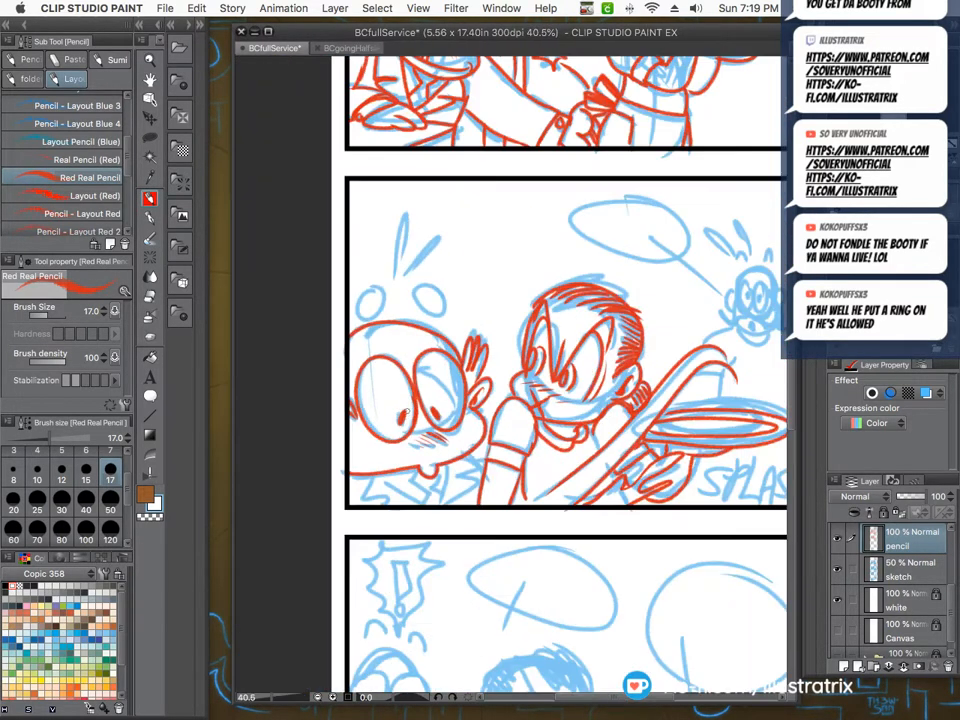
Draw the two floating oval brows above the left figure's head and the two slim surprise marks over them.
scroll(461, 317, "up", 7)
mouse_move(558, 326)
left_mouse_down()
mouse_move(493, 416)
mouse_move(565, 335)
left_mouse_up()
scroll(461, 444, "down", 3)
scroll(332, 415, "up", 2)
mouse_move(446, 340)
left_mouse_down()
mouse_move(454, 336)
mouse_move(345, 432)
left_mouse_up()
scroll(324, 463, "down", 2)
mouse_move(444, 358)
left_mouse_down()
mouse_move(444, 279)
mouse_move(465, 347)
mouse_move(553, 253)
mouse_move(470, 352)
left_mouse_up()
scroll(410, 218, "down", 3)
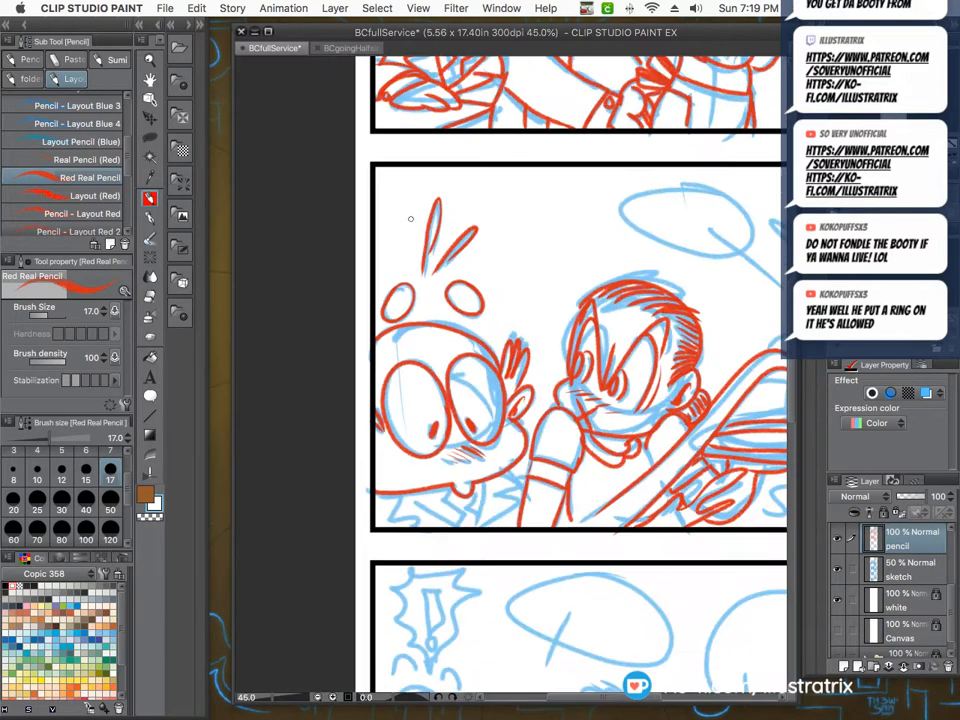
Draw the left figure's collar, tie and jagged lapels below the jaw, plus the short shoulder line beside the central figure's arm.
scroll(381, 345, "up", 3)
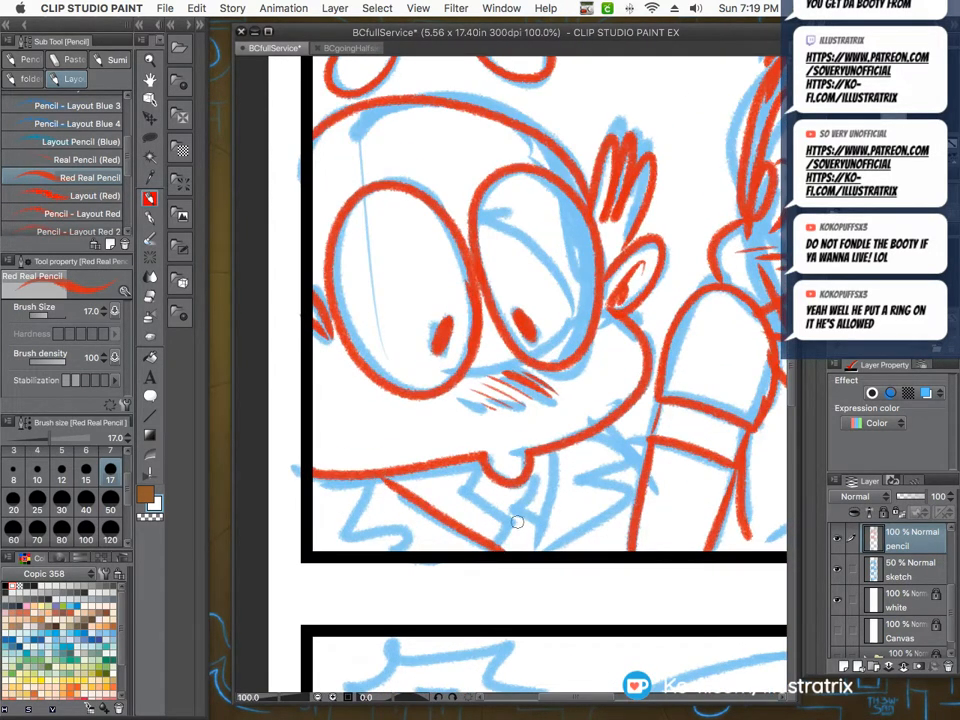
left_click_drag(540, 452, 530, 548)
mouse_move(481, 463)
left_mouse_down()
mouse_move(461, 491)
mouse_move(504, 516)
left_mouse_up()
mouse_move(530, 459)
left_mouse_down()
mouse_move(518, 509)
mouse_move(537, 527)
mouse_move(493, 541)
left_mouse_up()
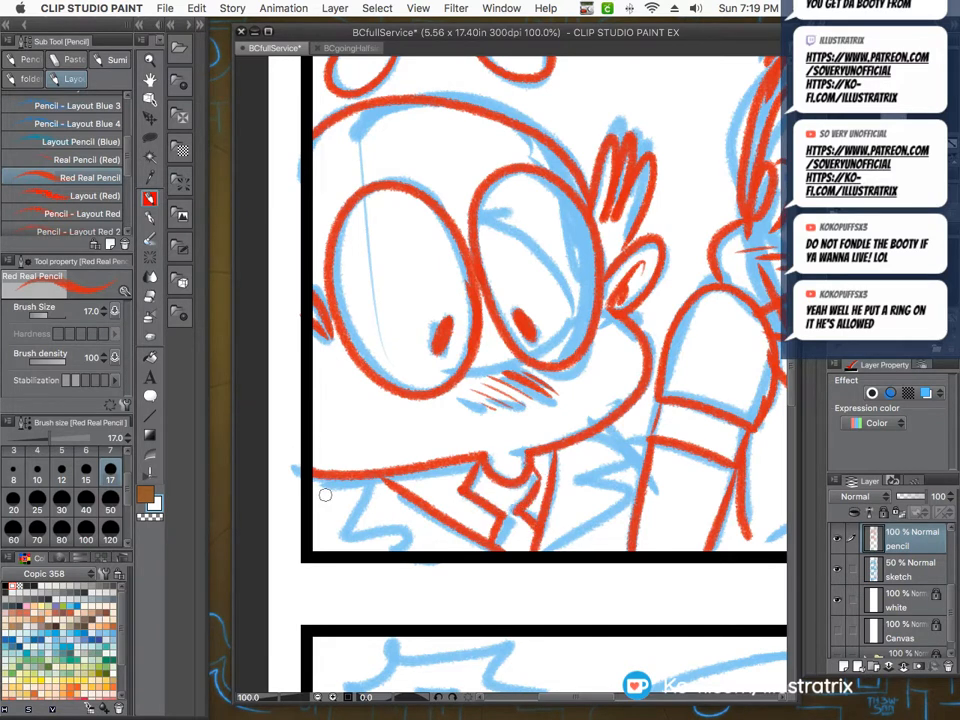
mouse_move(335, 478)
left_mouse_down()
mouse_move(321, 553)
mouse_move(390, 524)
mouse_move(378, 550)
left_mouse_up()
mouse_move(589, 441)
left_mouse_down()
mouse_move(562, 495)
mouse_move(630, 468)
mouse_move(578, 525)
mouse_move(645, 351)
left_mouse_up()
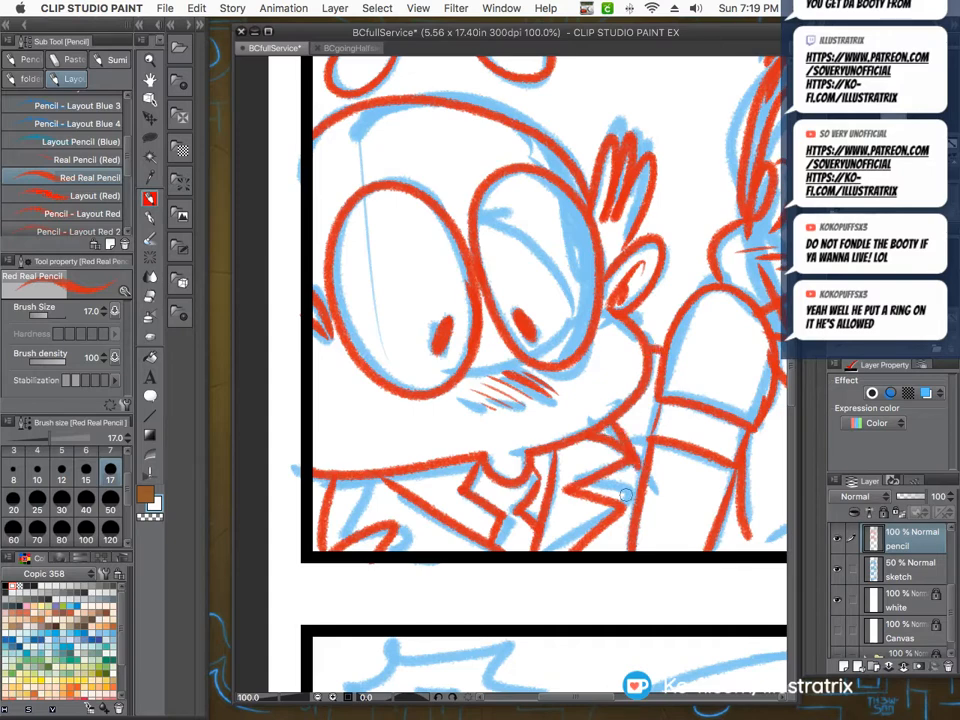
left_click_drag(742, 513, 752, 557)
scroll(484, 408, "down", 2)
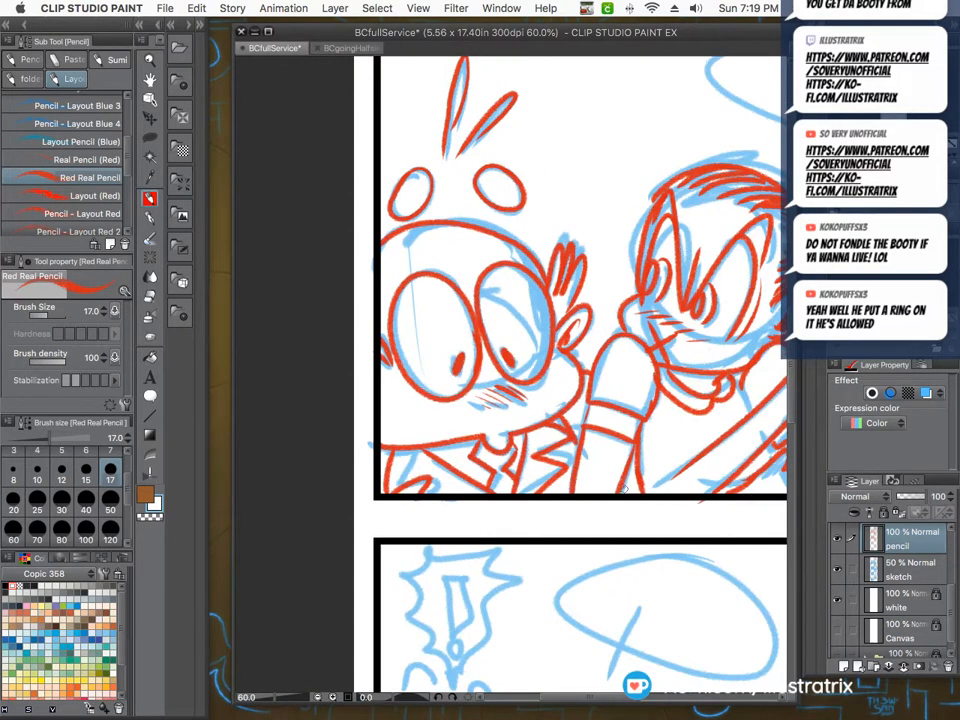
scroll(624, 488, "down", 4)
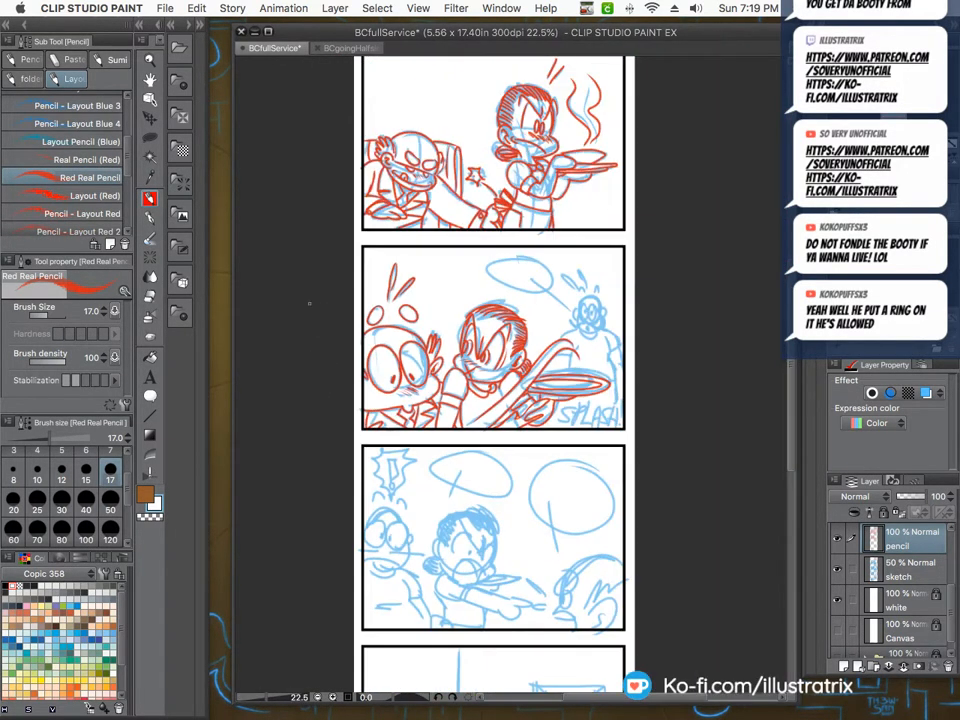
Draw the background figure's wide oval eyes with small pupils, the jaw, the open mouth and the curled moustache.
scroll(592, 305, "up", 6)
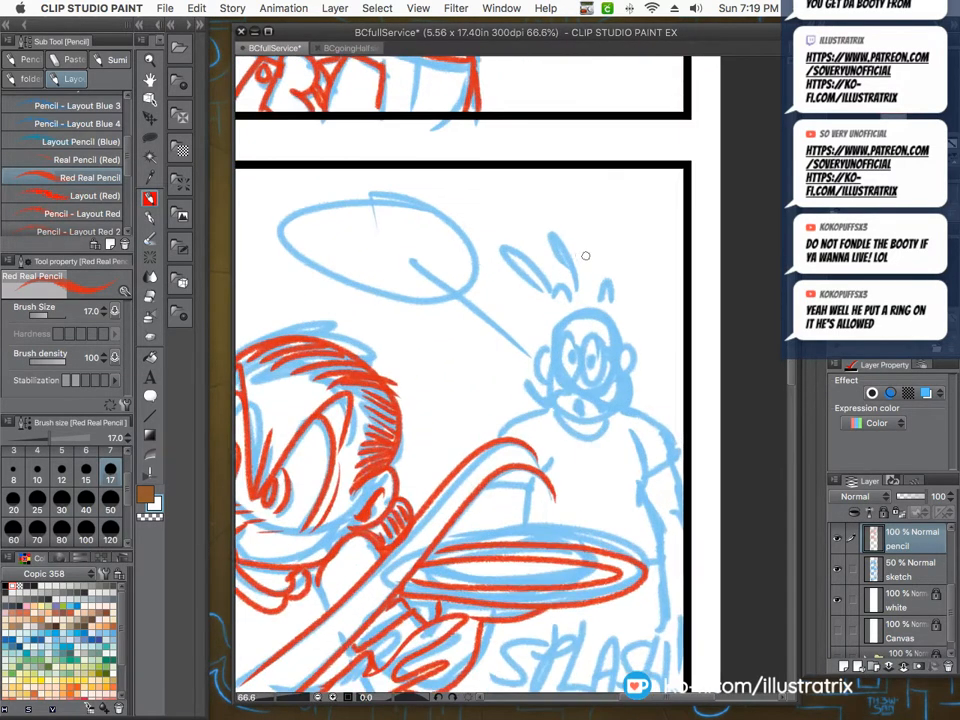
mouse_move(595, 372)
left_mouse_down()
mouse_move(611, 332)
mouse_move(574, 339)
mouse_move(594, 360)
mouse_move(603, 341)
mouse_move(591, 376)
mouse_move(605, 376)
mouse_move(602, 394)
mouse_move(567, 383)
left_mouse_up()
key("super+z")
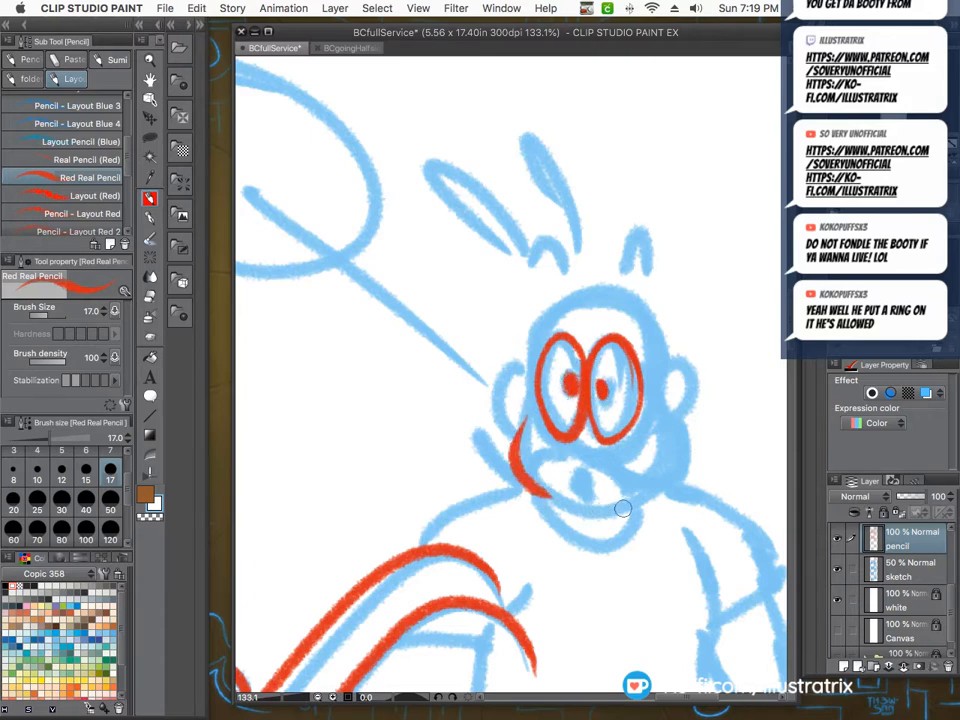
left_click_drag(522, 422, 620, 510)
left_click_drag(668, 428, 630, 502)
left_click_drag(572, 478, 650, 467)
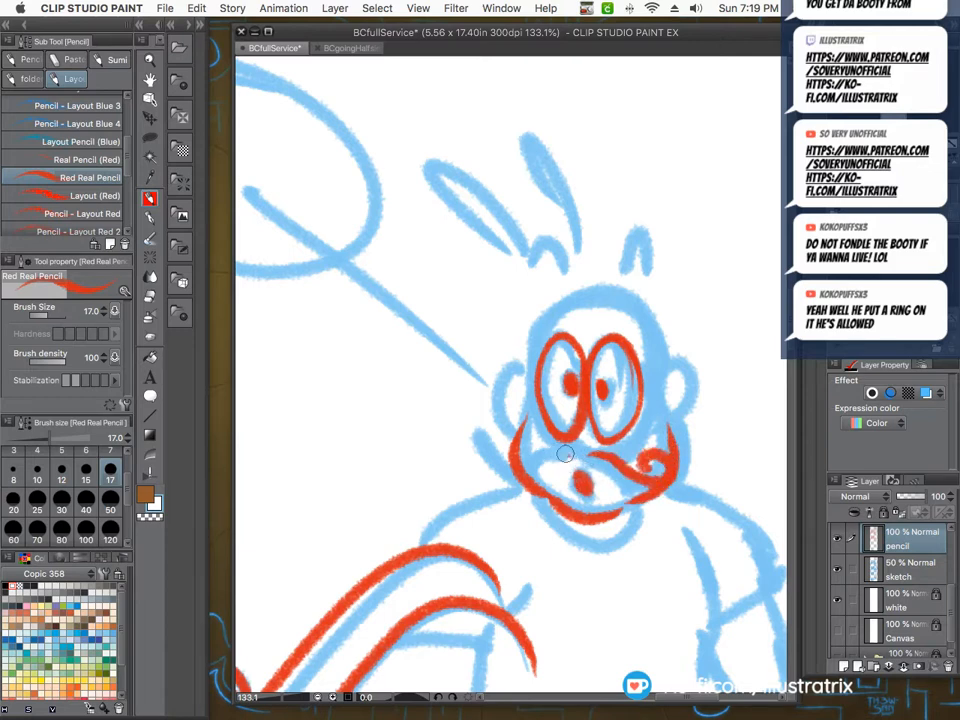
left_click_drag(565, 454, 479, 452)
Draw the background figure's bald head and both ears, with the floating arched brows and two surprise marks above.
mouse_move(657, 383)
left_mouse_down()
mouse_move(537, 345)
mouse_move(503, 408)
left_mouse_up()
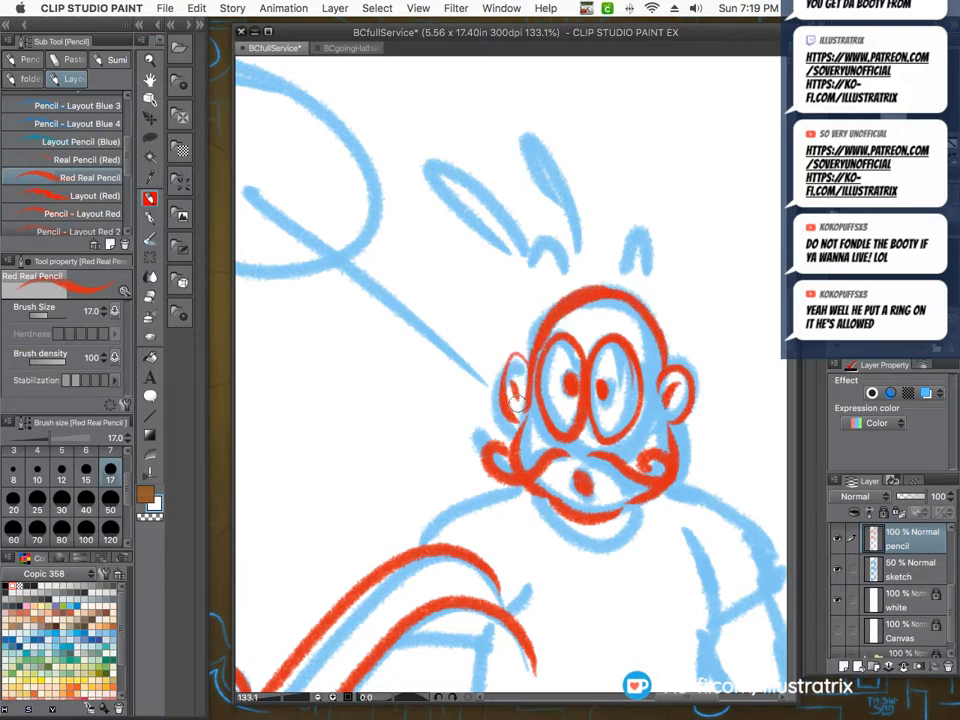
left_click_drag(649, 280, 629, 262)
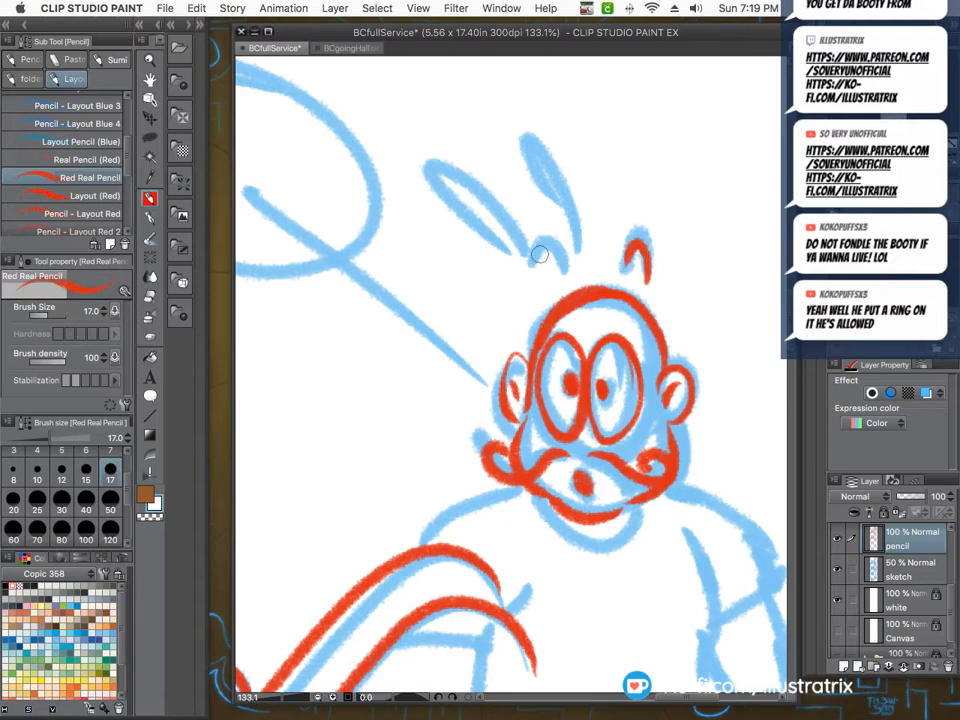
left_click_drag(541, 280, 560, 274)
mouse_move(571, 208)
left_mouse_down()
mouse_move(558, 190)
mouse_move(549, 196)
left_mouse_up()
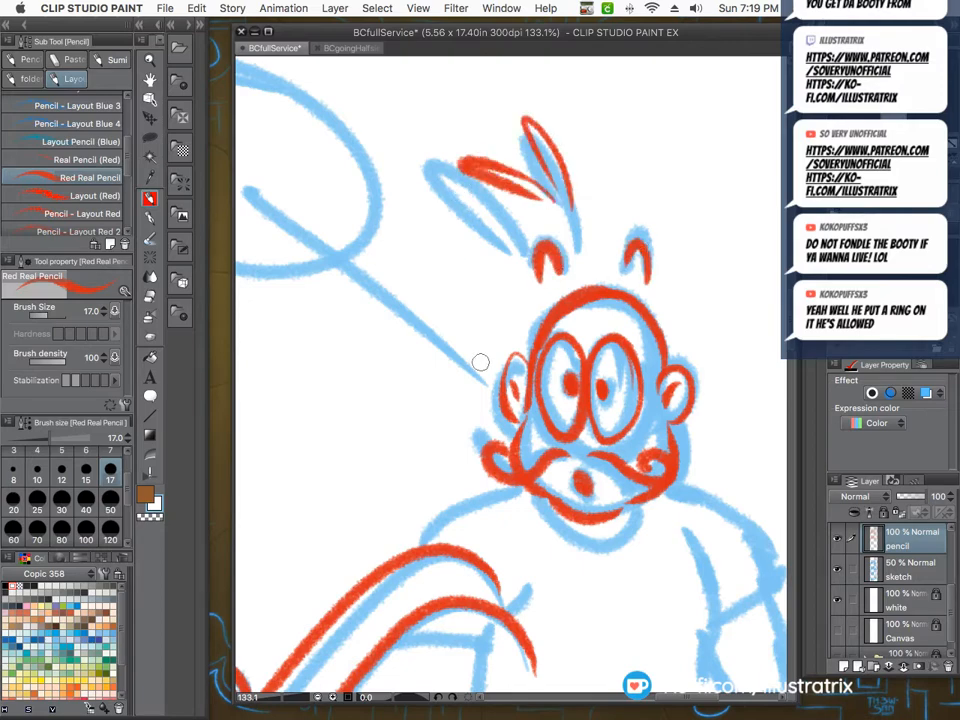
scroll(436, 386, "down", 6)
scroll(439, 500, "up", 10)
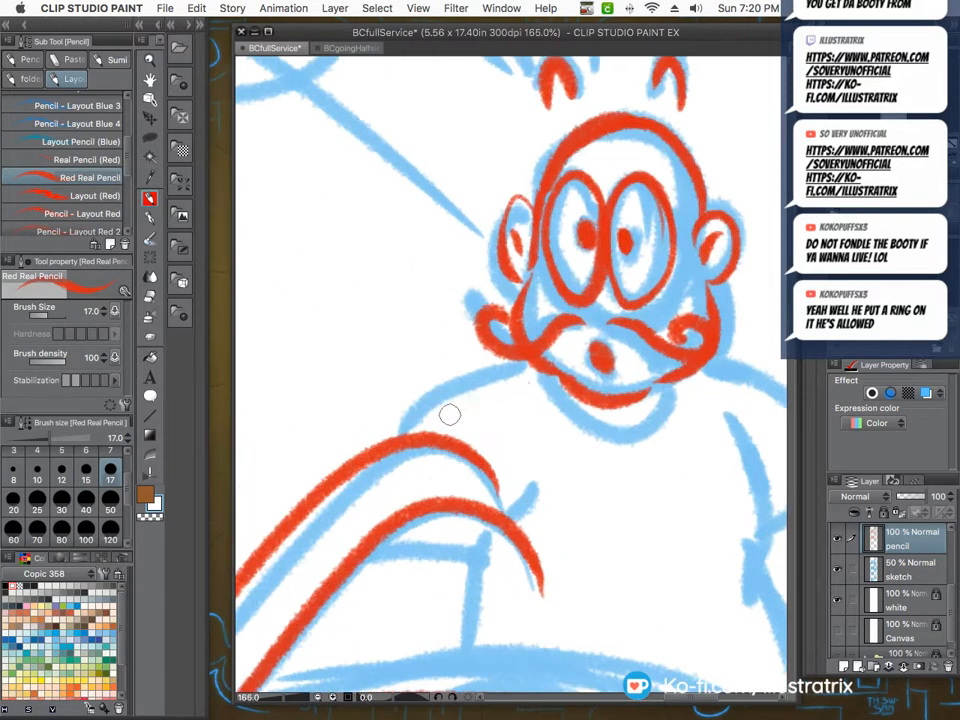
Draw the background figure's chin curve, near shoulder, sleeve folds and cuff, and the forearm reaching down to the tray.
scroll(457, 318, "down", 4)
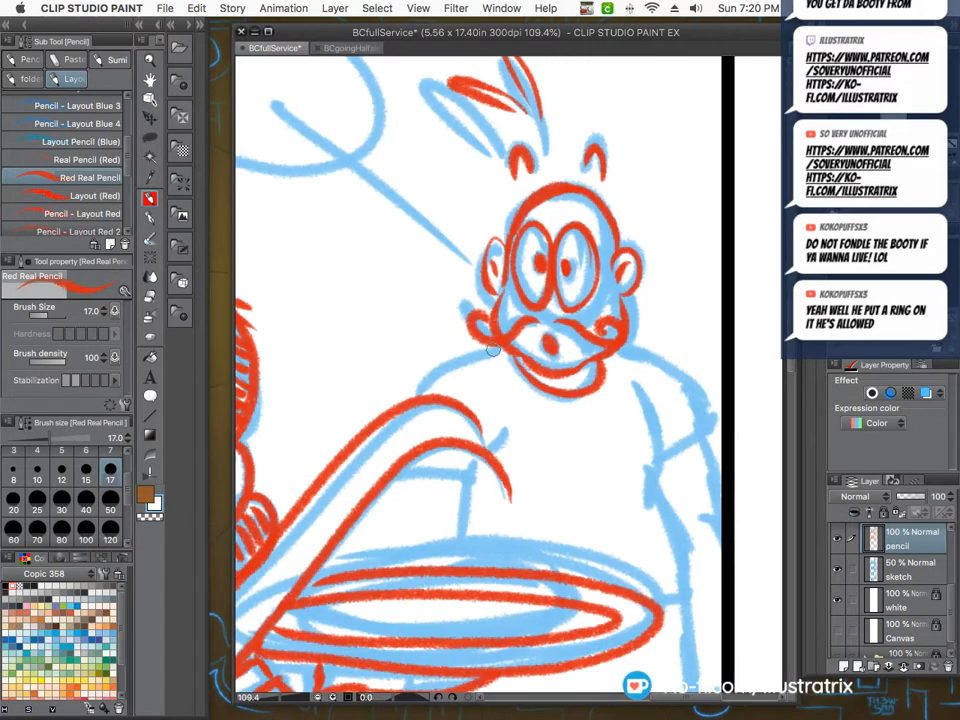
scroll(492, 349, "up", 3)
mouse_move(512, 342)
left_mouse_down()
mouse_move(418, 364)
mouse_move(376, 410)
left_mouse_up()
left_click_drag(490, 474, 502, 457)
left_click_drag(472, 520, 362, 502)
left_click_drag(453, 514, 452, 608)
left_click_drag(367, 515, 366, 555)
scroll(352, 505, "down", 4)
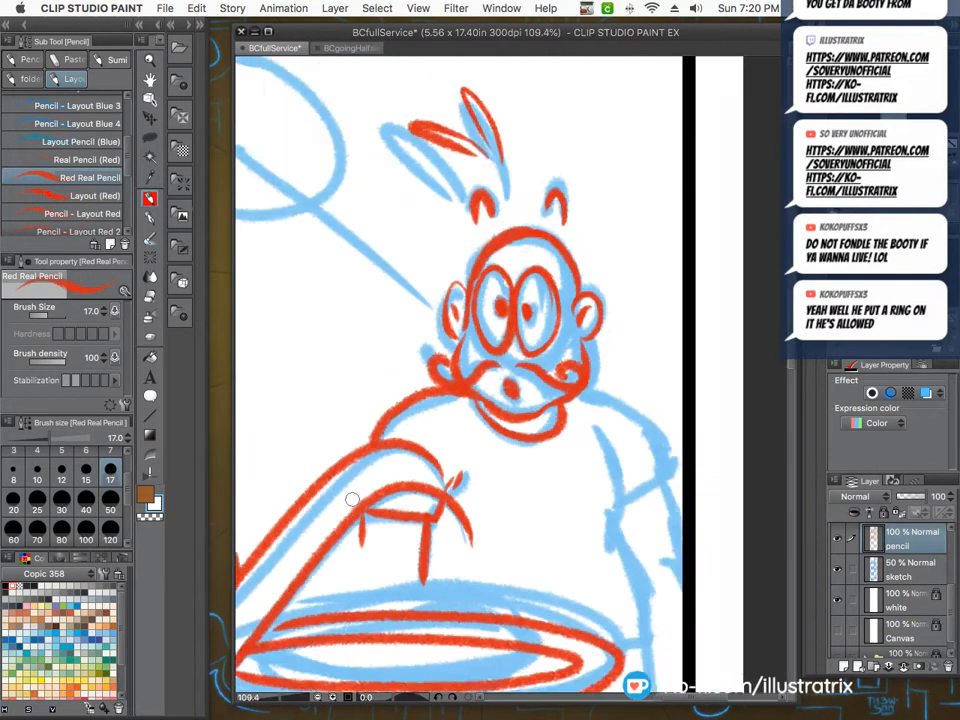
scroll(345, 590, "up", 4)
left_click_drag(365, 510, 354, 594)
left_click_drag(450, 540, 446, 591)
scroll(446, 590, "down", 2)
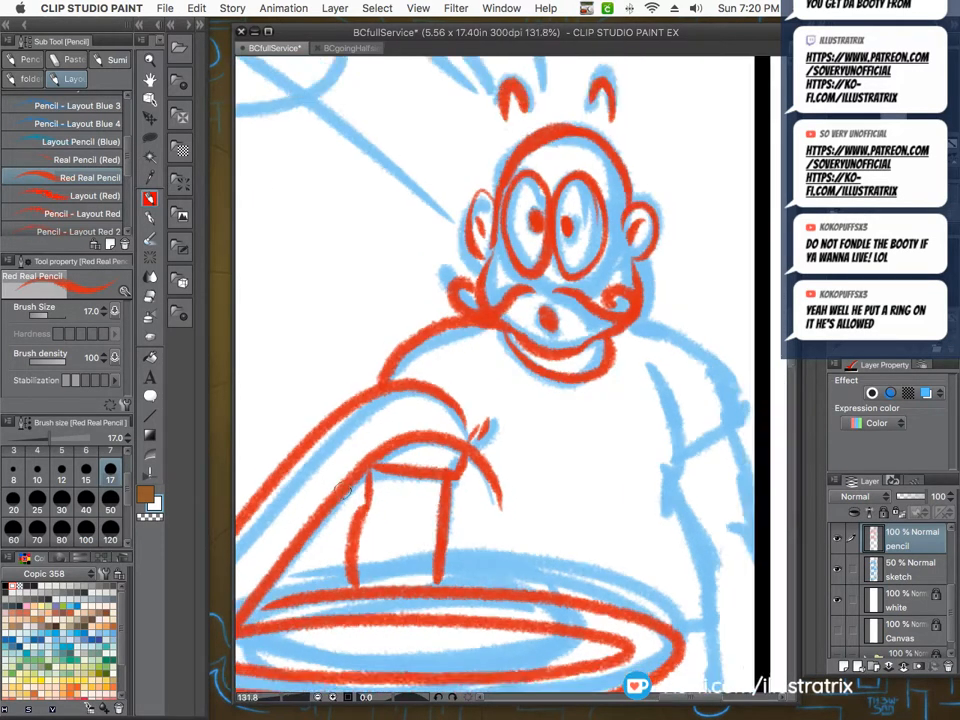
Draw the background figure's other shoulder and sleeve, the arm's outer edge, and the torso side running down past the tray.
mouse_move(604, 376)
left_mouse_down()
mouse_move(613, 497)
mouse_move(655, 640)
left_mouse_up()
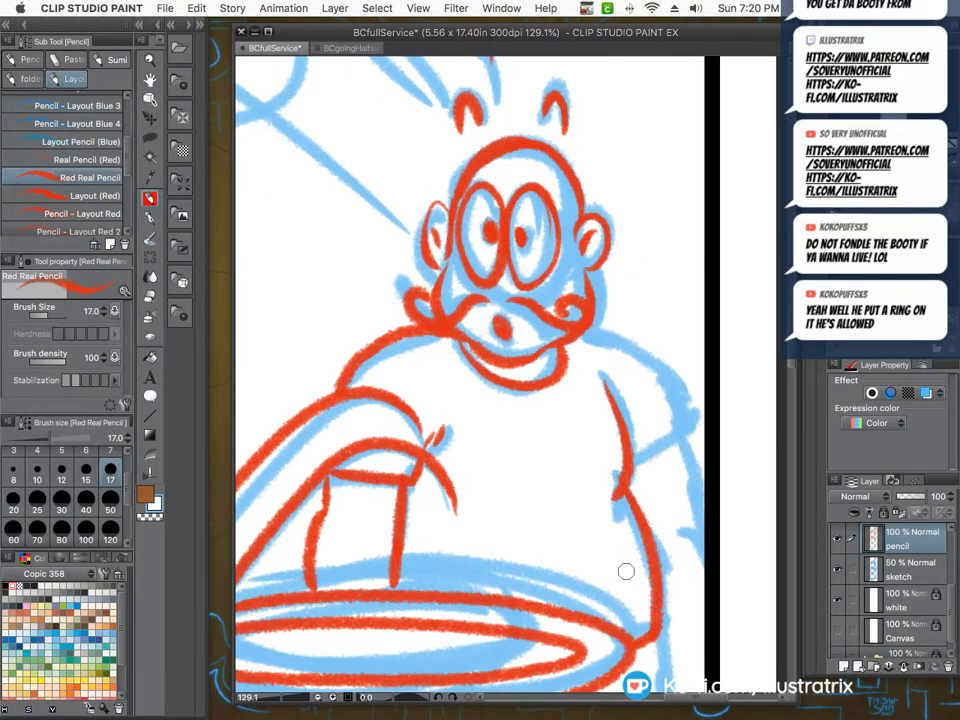
mouse_move(588, 332)
left_mouse_down()
mouse_move(615, 345)
mouse_move(636, 467)
mouse_move(611, 540)
left_mouse_up()
scroll(431, 343, "down", 4)
scroll(431, 446, "up", 2)
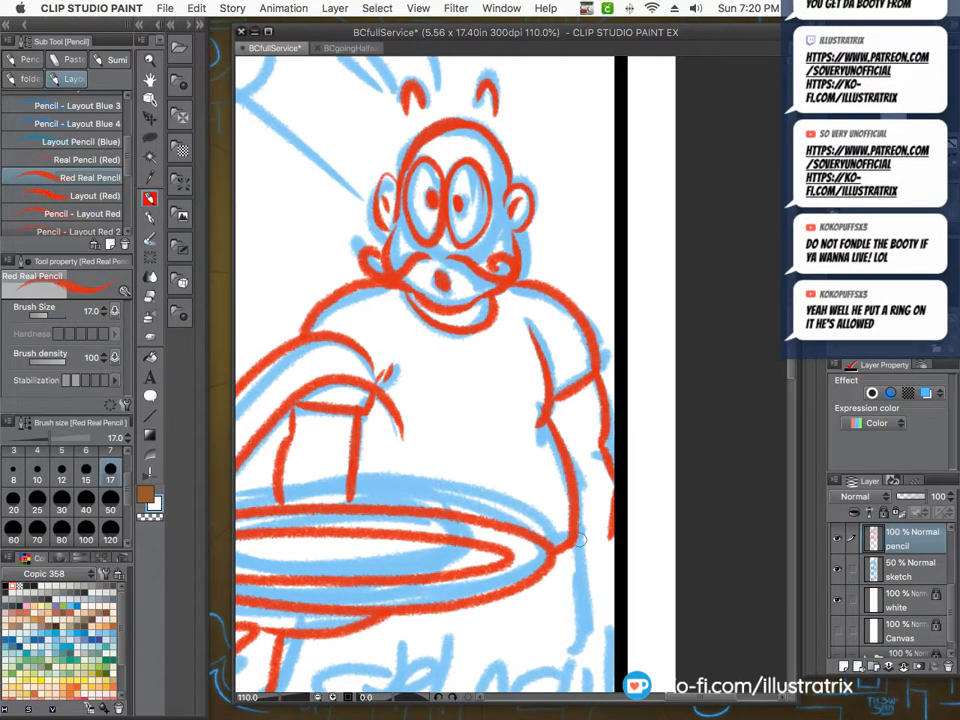
scroll(497, 381, "down", 4)
scroll(497, 381, "up", 1)
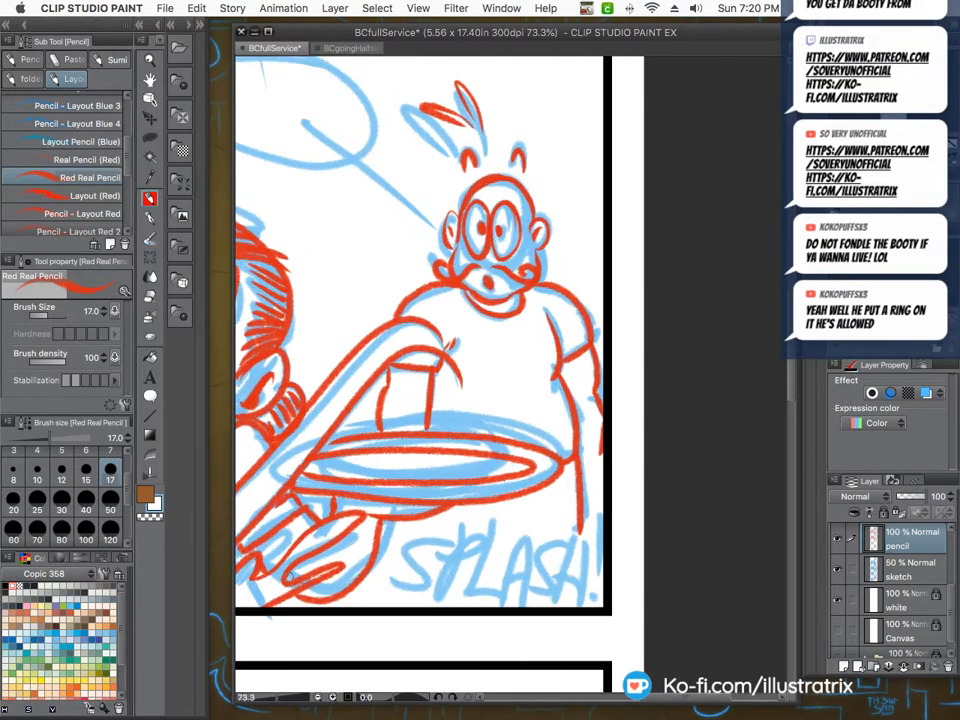
Draw the background figure's lower garment with its curved hem, the hanging hand, the fold marks and the leg lines below.
mouse_move(576, 502)
left_mouse_down()
mouse_move(588, 584)
mouse_move(410, 577)
left_mouse_up()
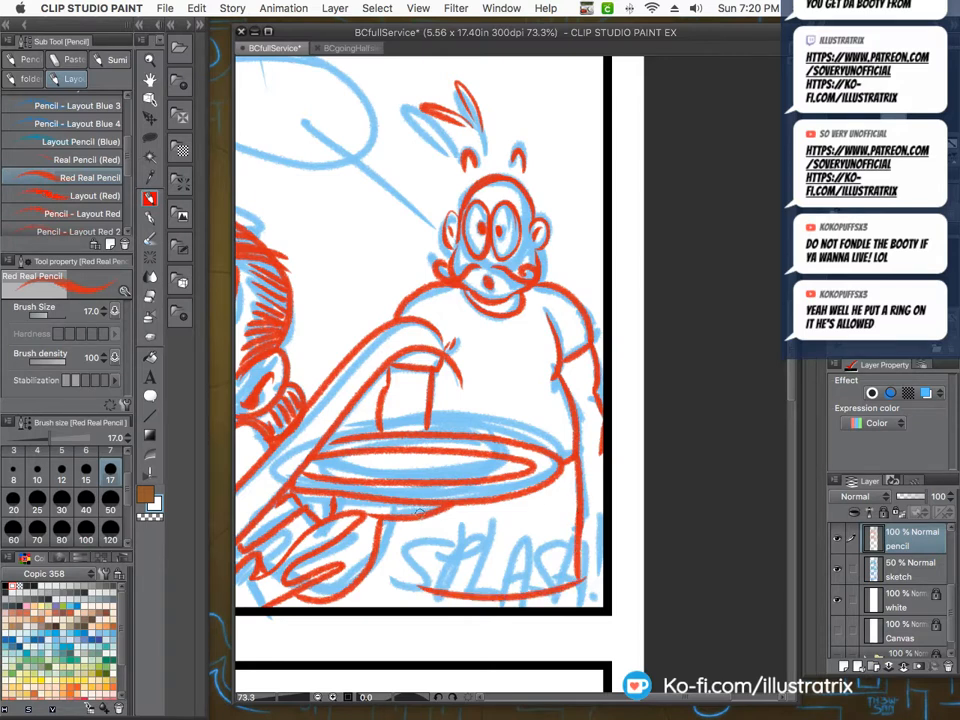
mouse_move(421, 512)
left_mouse_down()
mouse_move(423, 586)
mouse_move(370, 522)
left_mouse_up()
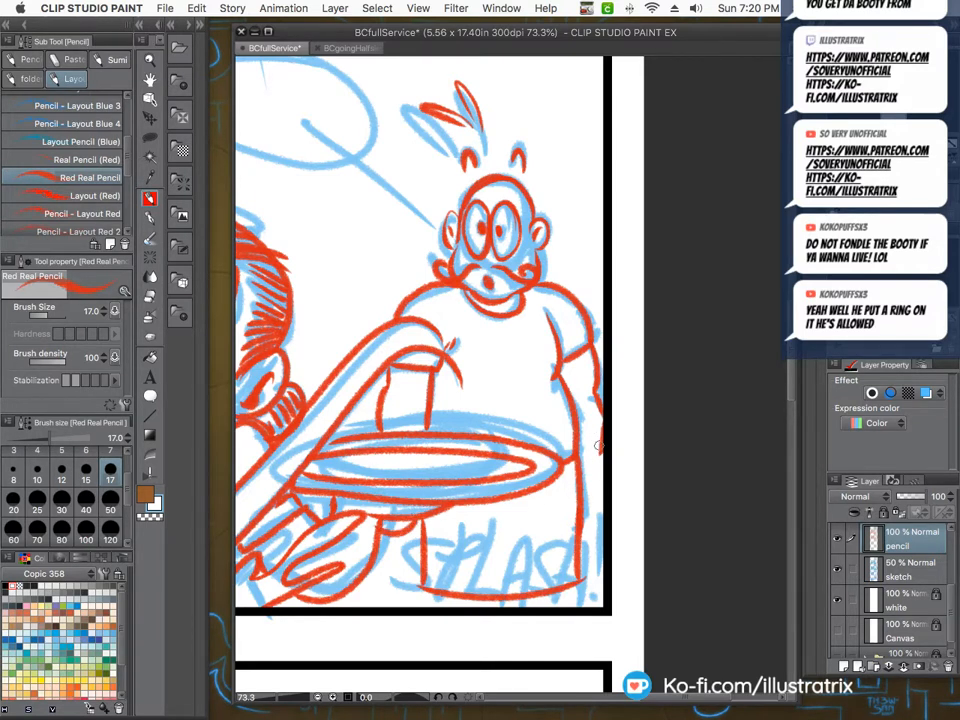
left_click_drag(600, 451, 587, 489)
left_click_drag(531, 519, 503, 555)
left_click_drag(383, 536, 444, 600)
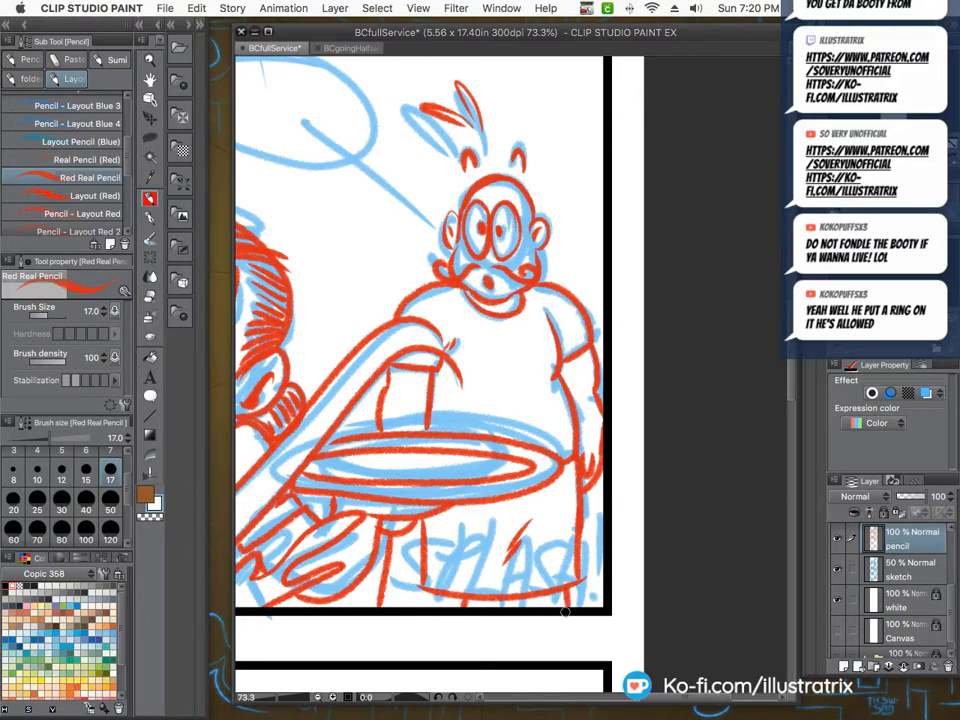
Save the comic strip file.
scroll(528, 590, "down", 3)
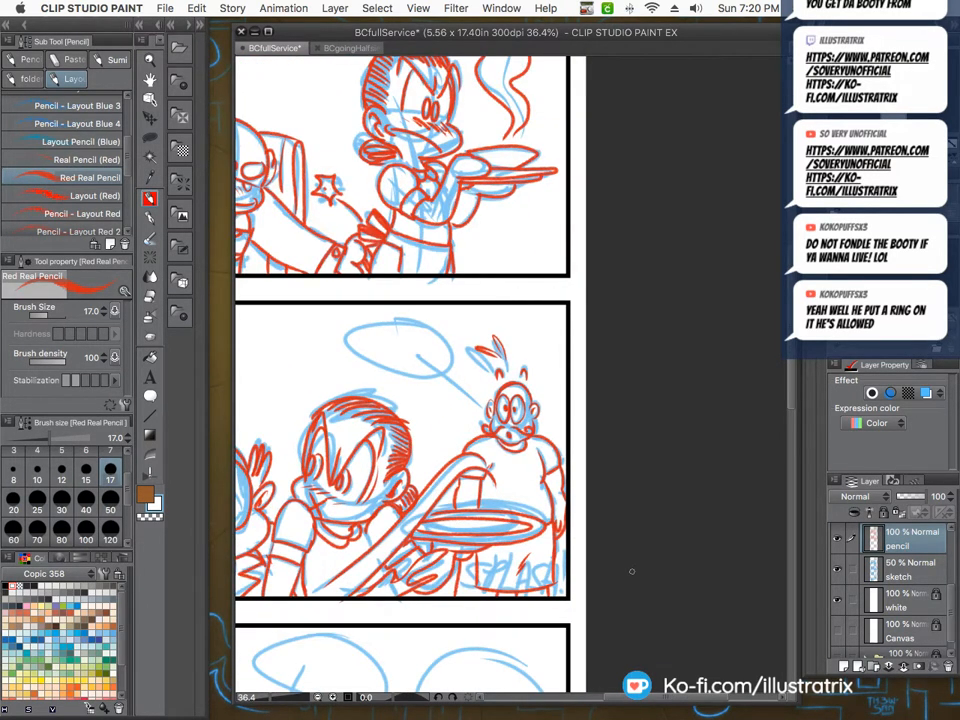
scroll(459, 524, "down", 4)
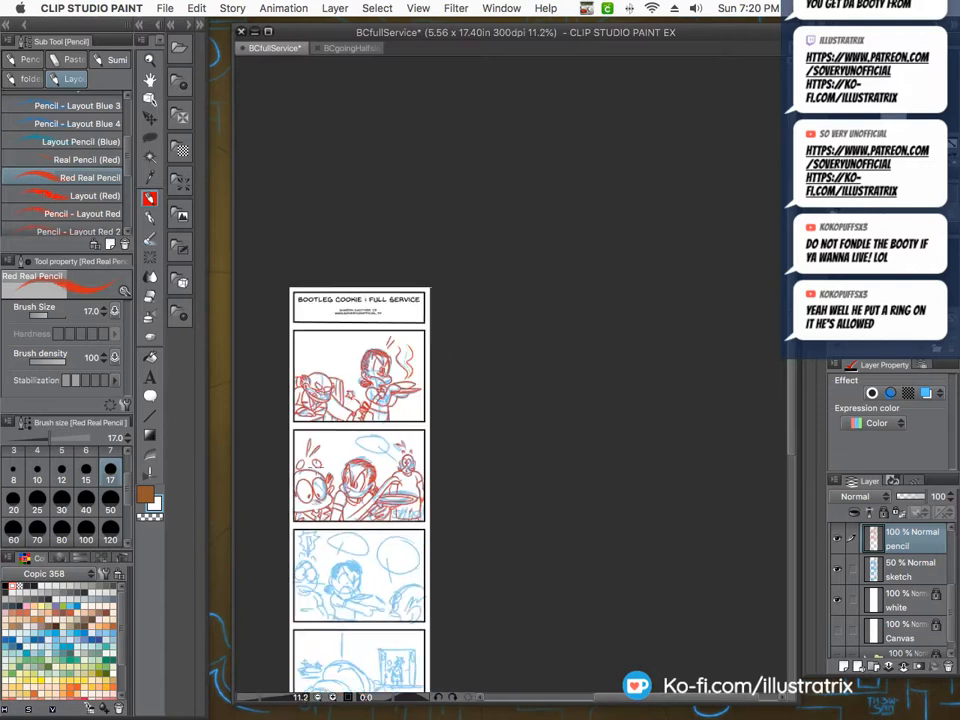
key("super+s")
scroll(619, 424, "down", 2)
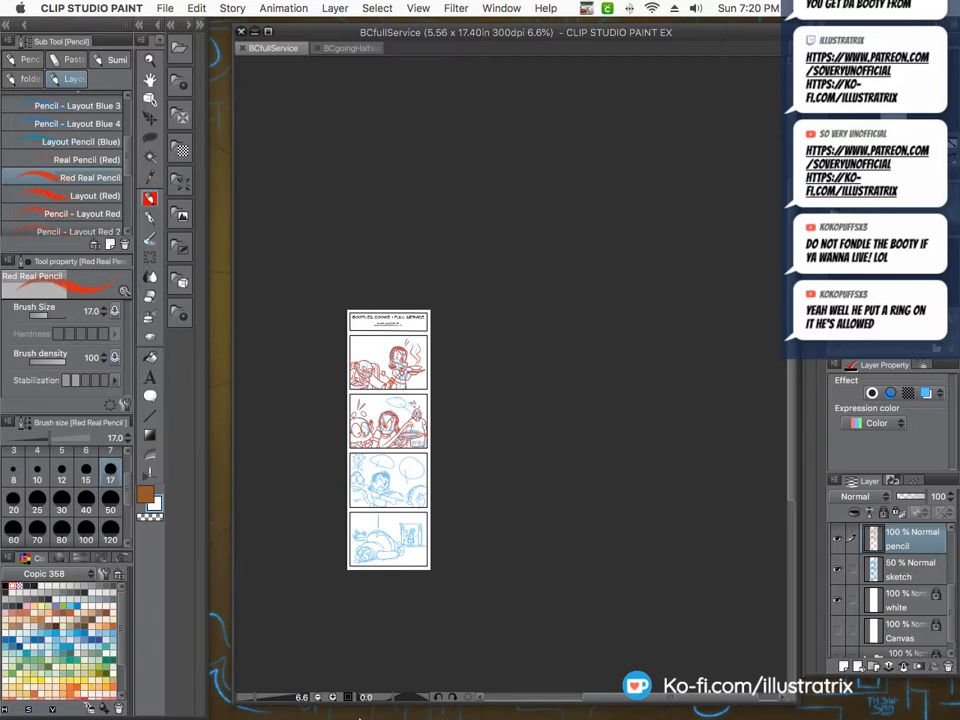
scroll(367, 509, "up", 3)
scroll(364, 279, "up", 6)
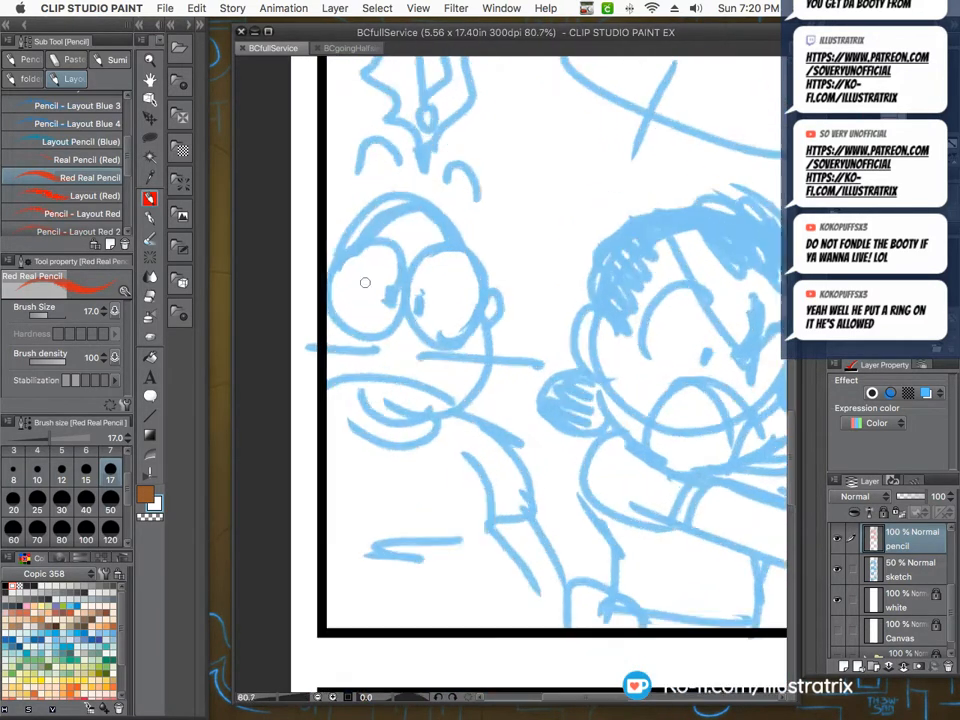
Draw the two large round eyes with small pupils on the bald figure in the third panel.
mouse_move(456, 274)
left_mouse_down()
mouse_move(270, 338)
mouse_move(446, 251)
mouse_move(420, 217)
mouse_move(414, 444)
mouse_move(484, 296)
mouse_move(634, 257)
mouse_move(465, 362)
mouse_move(499, 394)
left_mouse_up()
key("ctrl+z")
left_click_drag(436, 334, 428, 378)
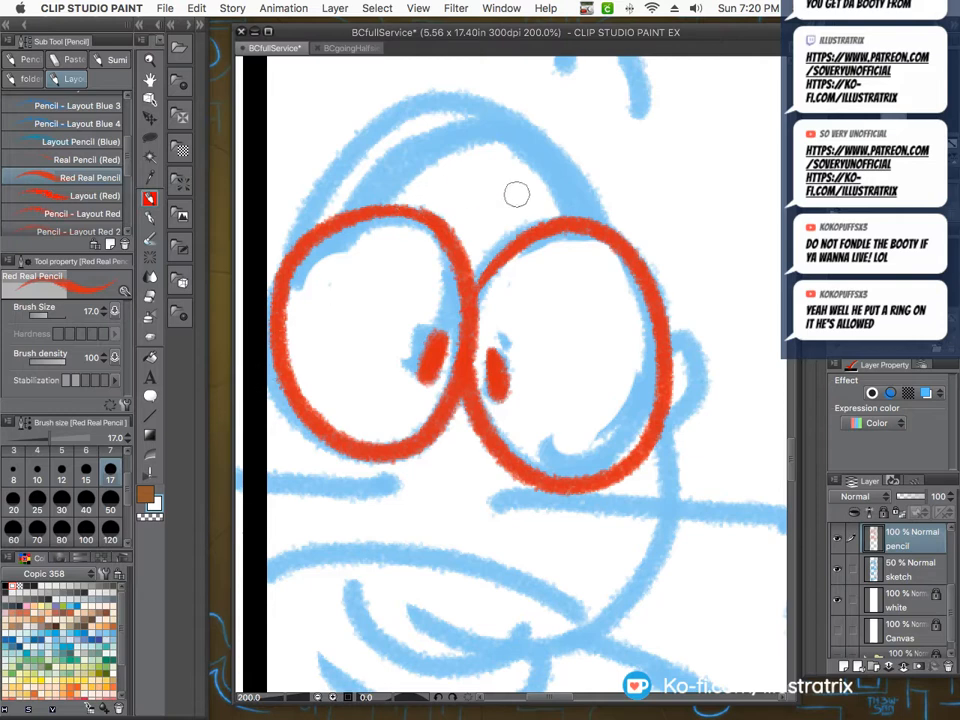
Draw the bald figure's ear, jaw and upper lip, the short line under the near eye, and the dome of the head.
mouse_move(668, 343)
left_mouse_down()
mouse_move(646, 426)
mouse_move(662, 436)
mouse_move(652, 591)
mouse_move(428, 675)
mouse_move(337, 612)
mouse_move(268, 613)
left_mouse_up()
left_click_drag(272, 567, 568, 608)
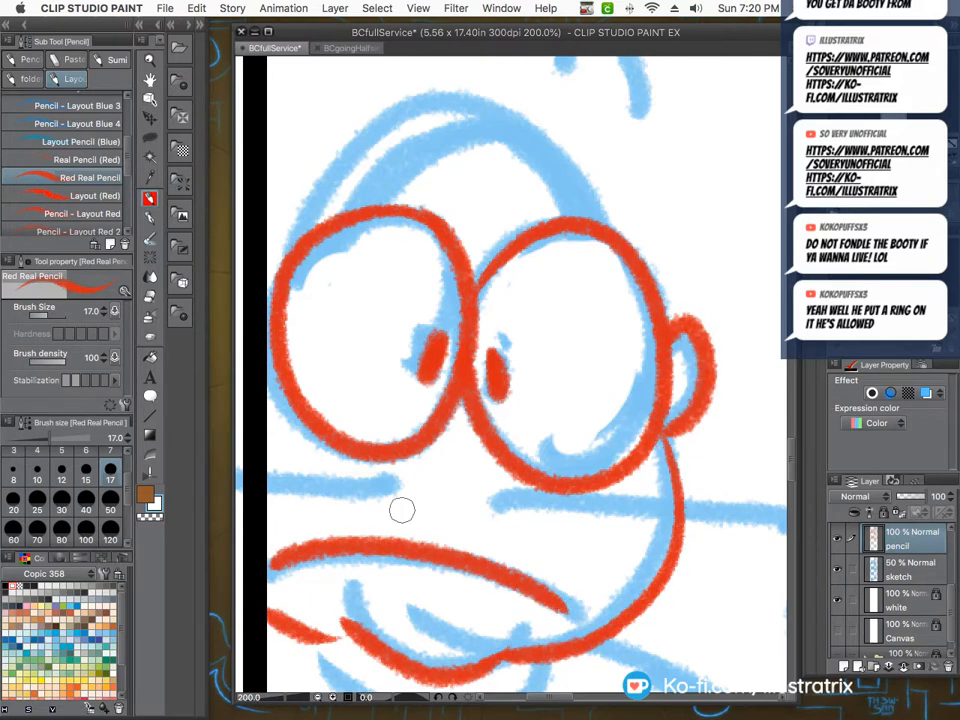
left_click_drag(390, 490, 272, 481)
mouse_move(270, 262)
left_mouse_down()
mouse_move(362, 130)
mouse_move(629, 234)
left_mouse_up()
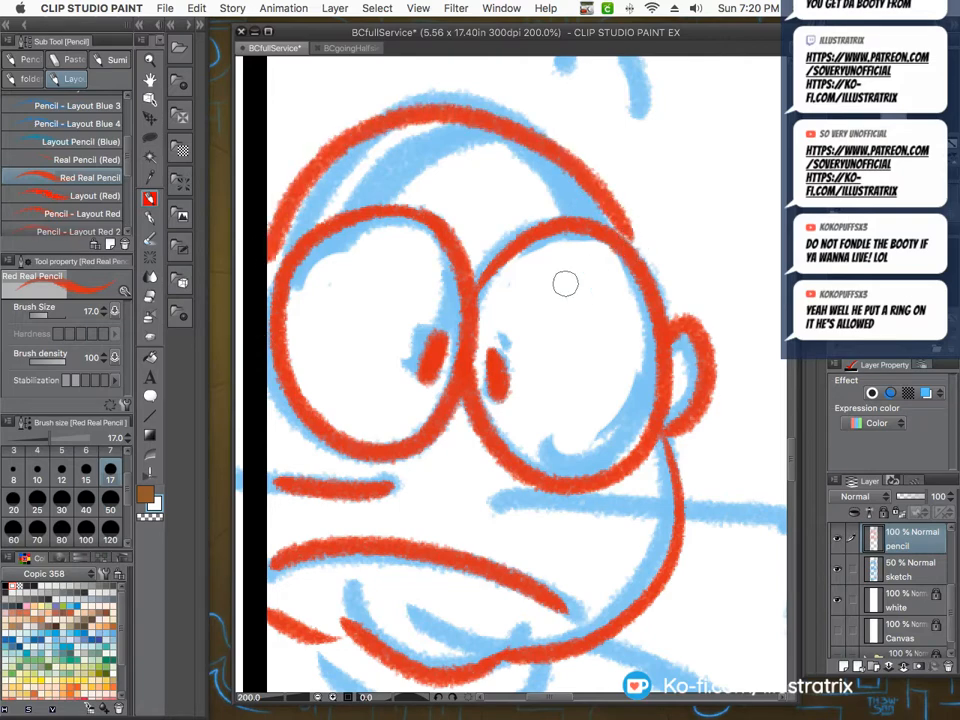
Draw the bald figure's long horizontal cheek line, the two raised eyebrow arcs above the head, and the lower lip curve.
scroll(332, 419, "down", 3)
scroll(392, 450, "up", 1)
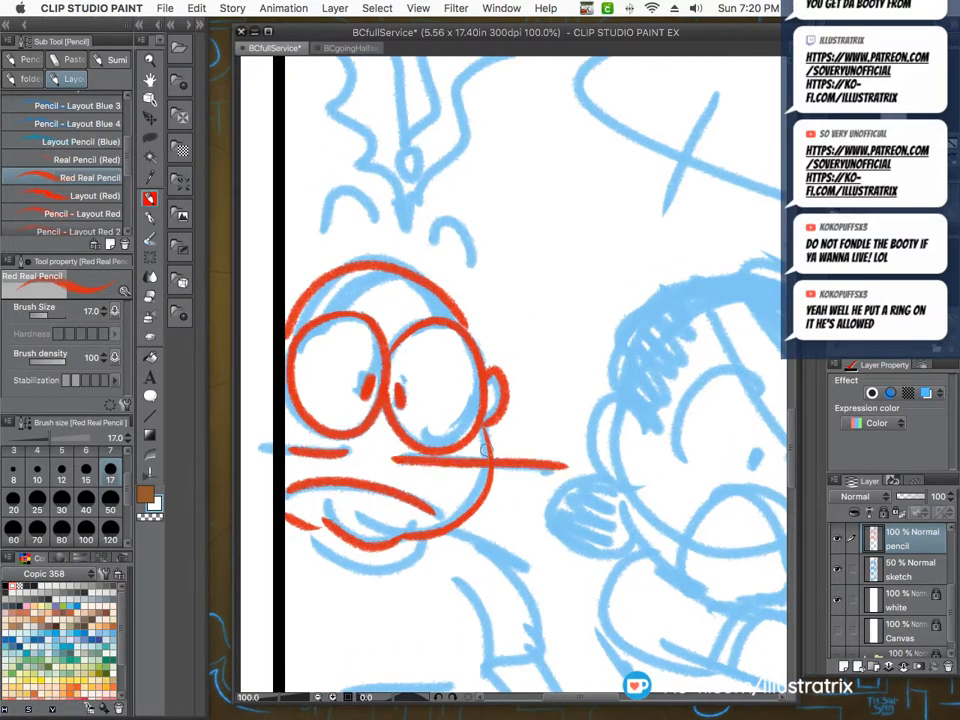
scroll(392, 458, "down", 3)
scroll(466, 389, "up", 5)
mouse_move(500, 438)
left_mouse_down()
mouse_move(484, 384)
mouse_move(449, 403)
left_mouse_up()
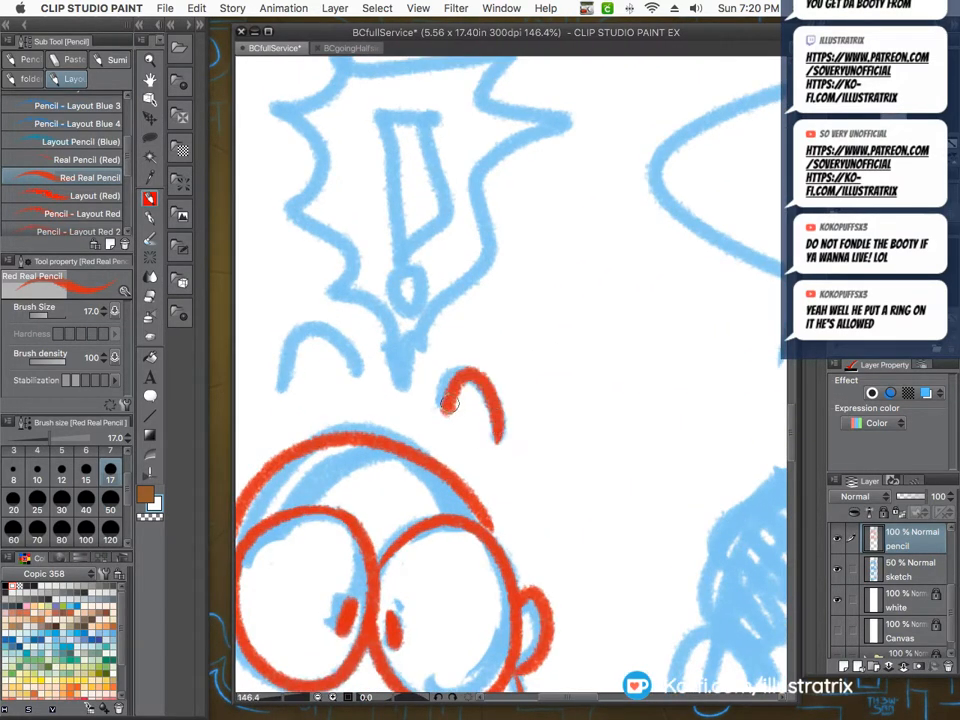
scroll(343, 264, "down", 3)
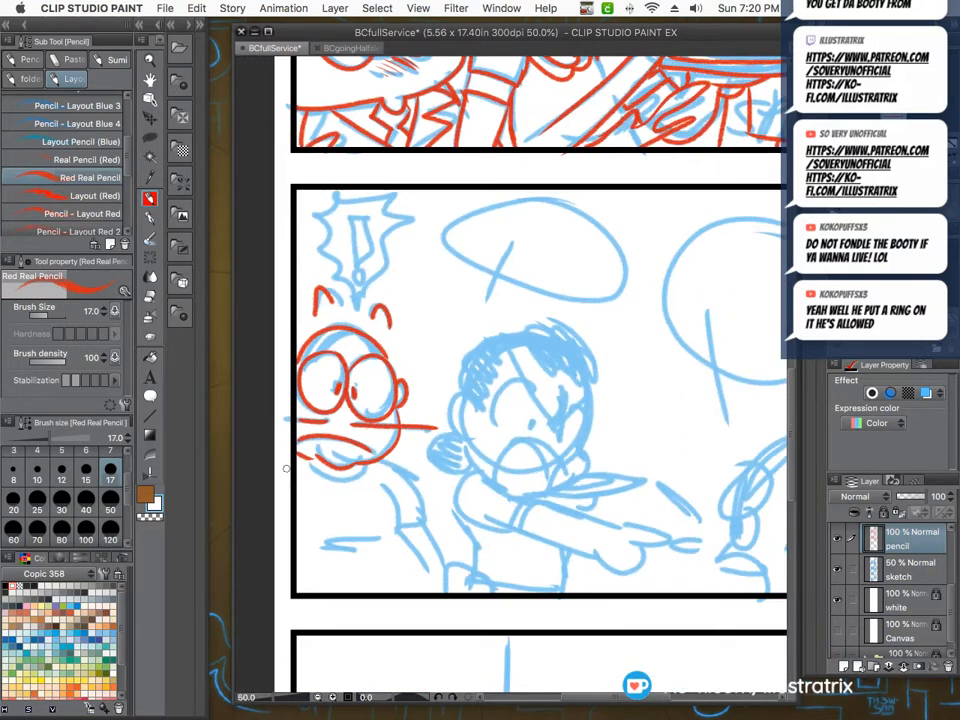
scroll(330, 440, "up", 3)
left_click_drag(458, 432, 340, 478)
scroll(340, 478, "down", 2)
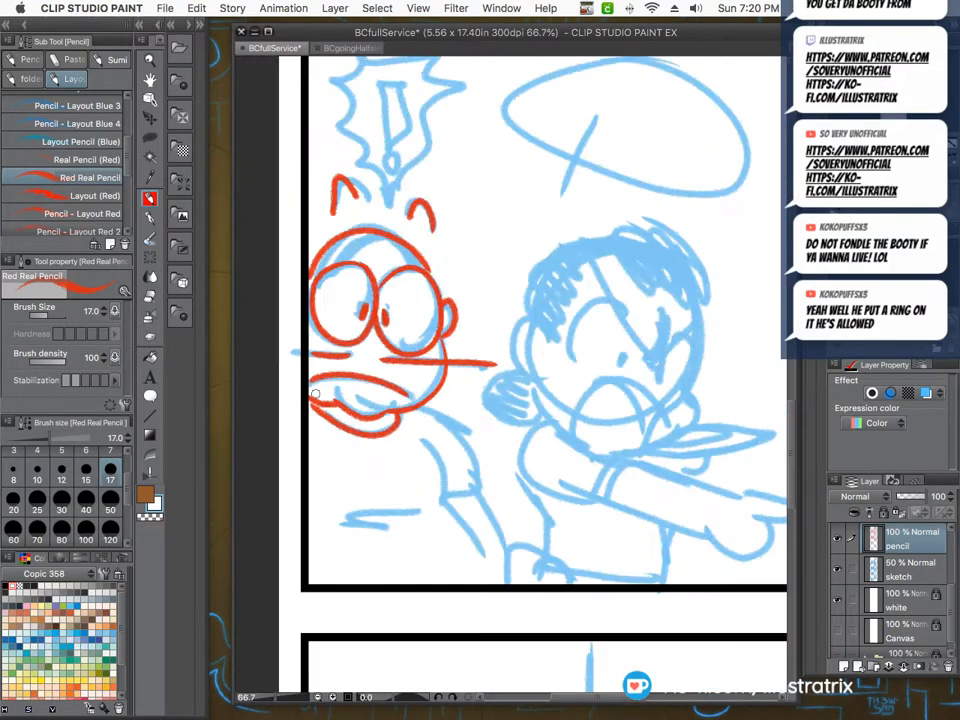
Draw the bald figure's shoulder, sleeve with its cuff and arm edges down to the panel border, plus hatch marks on the chest.
scroll(416, 515, "up", 2)
mouse_move(432, 342)
left_mouse_down()
mouse_move(457, 447)
mouse_move(470, 449)
mouse_move(530, 586)
left_mouse_up()
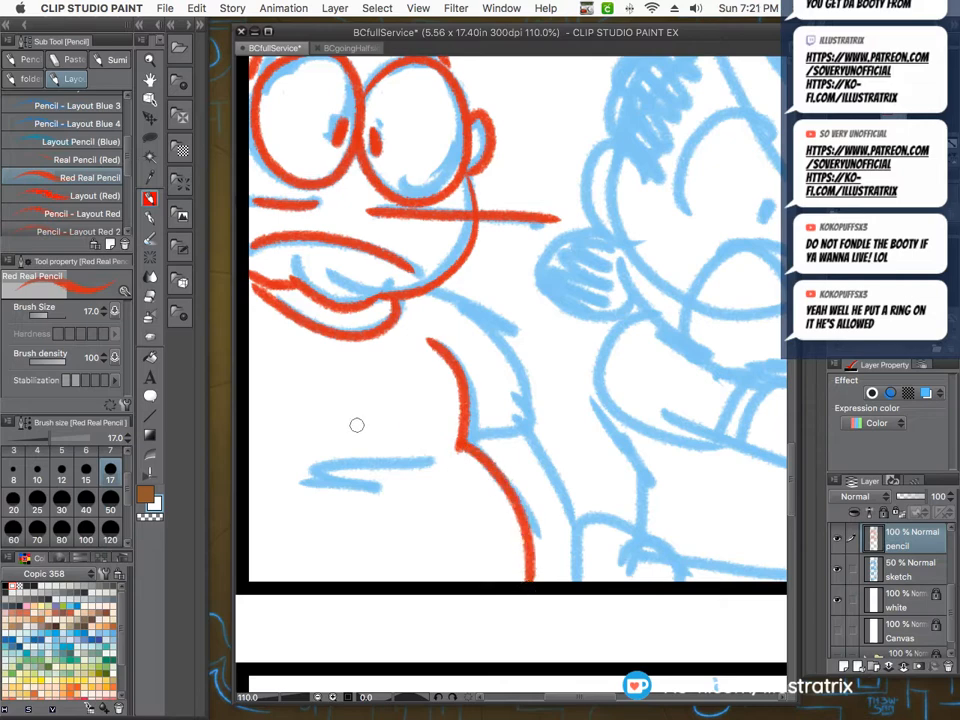
left_click_drag(431, 467, 346, 448)
mouse_move(397, 471)
left_mouse_down()
mouse_move(320, 458)
mouse_move(282, 470)
left_mouse_up()
mouse_move(414, 293)
left_mouse_down()
mouse_move(516, 421)
mouse_move(466, 445)
left_mouse_up()
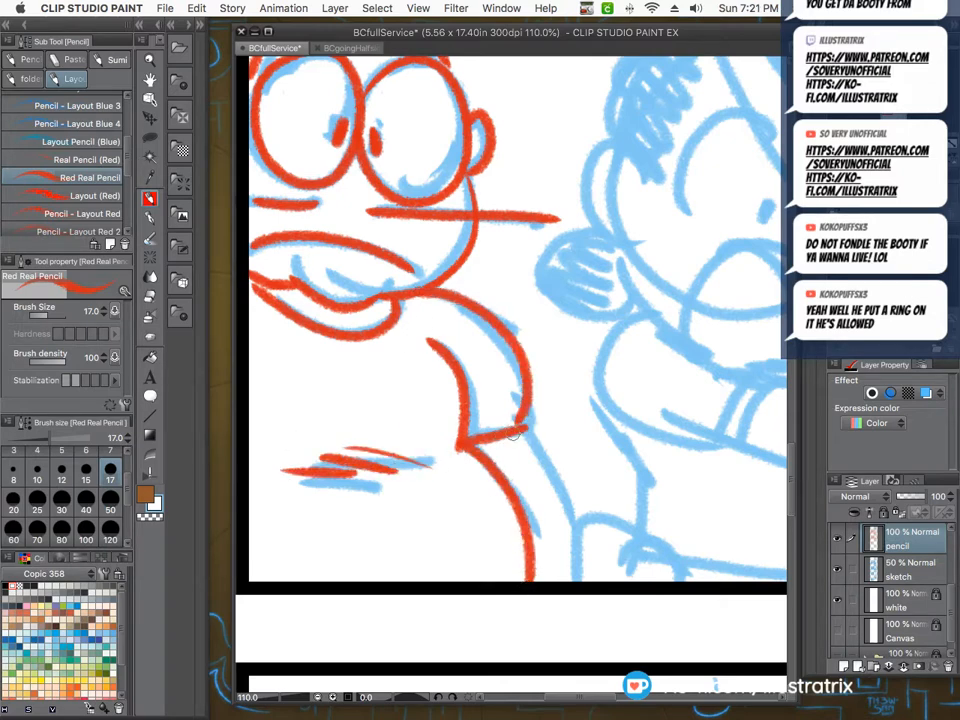
left_click_drag(523, 430, 571, 562)
scroll(388, 500, "down", 2)
scroll(306, 443, "down", 1)
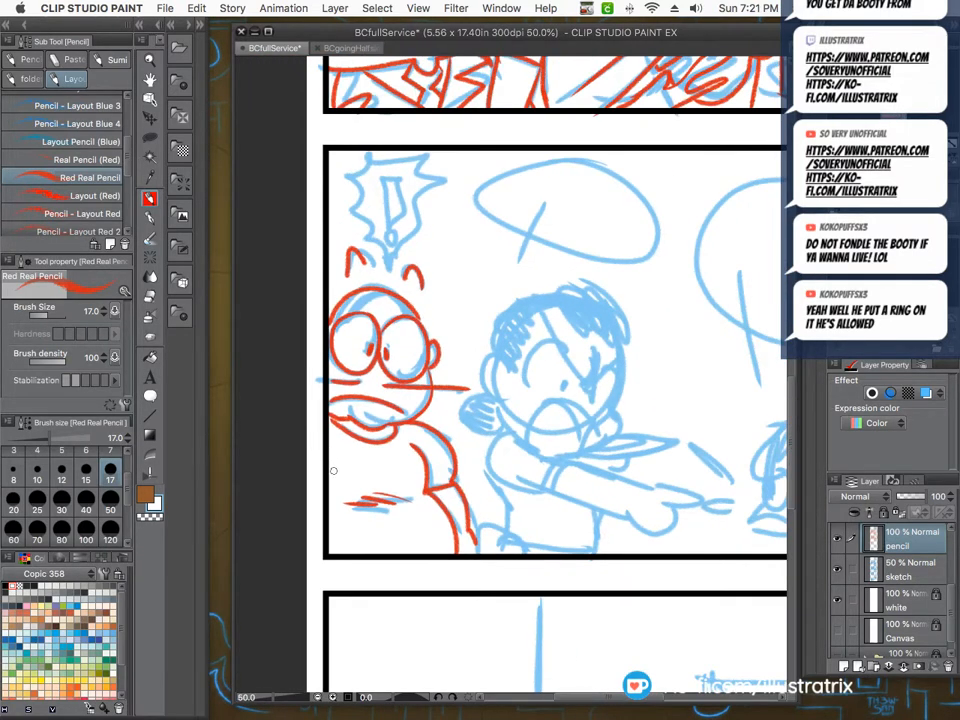
Draw the pointing character's rounded shoulder and sleeve with a banded cuff, and the back line running down from it.
scroll(333, 470, "down", 2)
scroll(380, 311, "up", 3)
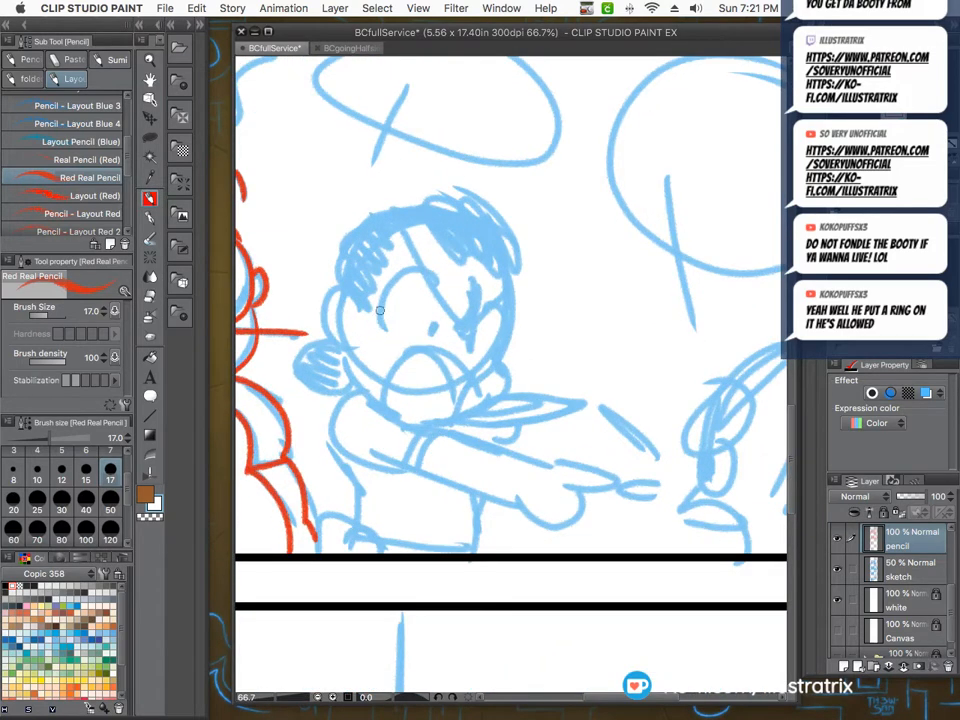
scroll(380, 311, "up", 2)
mouse_move(444, 474)
left_mouse_down()
mouse_move(351, 428)
mouse_move(402, 537)
left_mouse_up()
left_click_drag(446, 471, 404, 537)
mouse_move(404, 537)
left_mouse_down()
mouse_move(420, 541)
mouse_move(474, 484)
mouse_move(446, 471)
left_mouse_up()
scroll(265, 460, "down", 5)
scroll(302, 497, "up", 3)
mouse_move(293, 489)
left_mouse_down()
mouse_move(318, 552)
mouse_move(316, 580)
left_mouse_up()
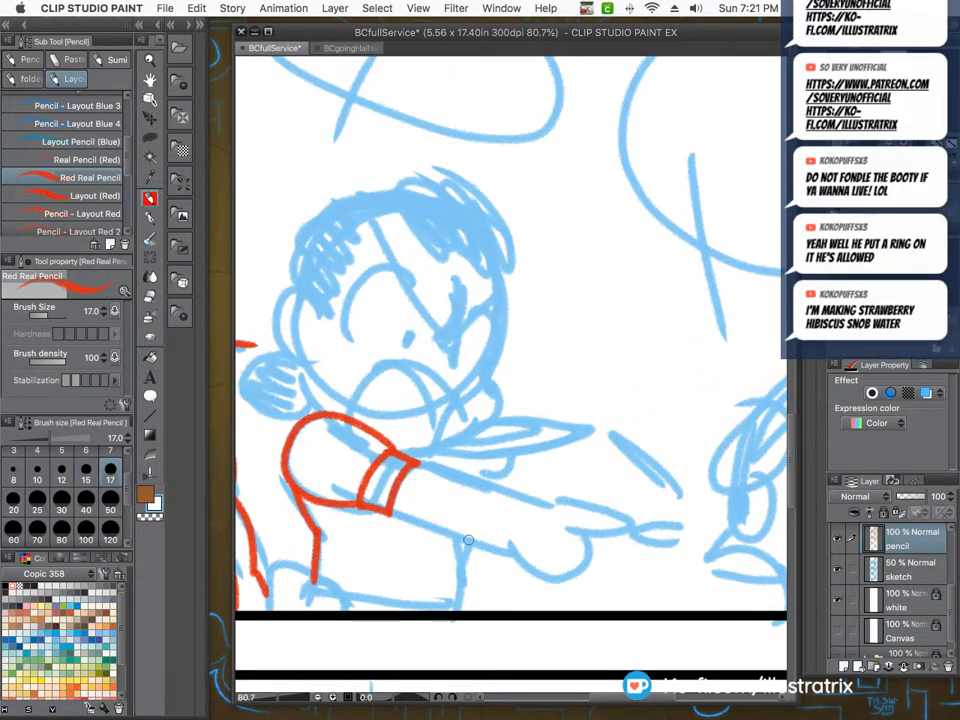
Draw the pointing character's torso side and hem, the hand at the hip, and the outstretched arm with its pointing finger.
mouse_move(455, 533)
left_mouse_down()
mouse_move(453, 599)
mouse_move(311, 581)
mouse_move(309, 607)
mouse_move(402, 612)
mouse_move(452, 597)
mouse_move(308, 581)
mouse_move(277, 554)
mouse_move(272, 597)
left_mouse_up()
left_click_drag(272, 597, 308, 600)
left_click_drag(281, 560, 302, 582)
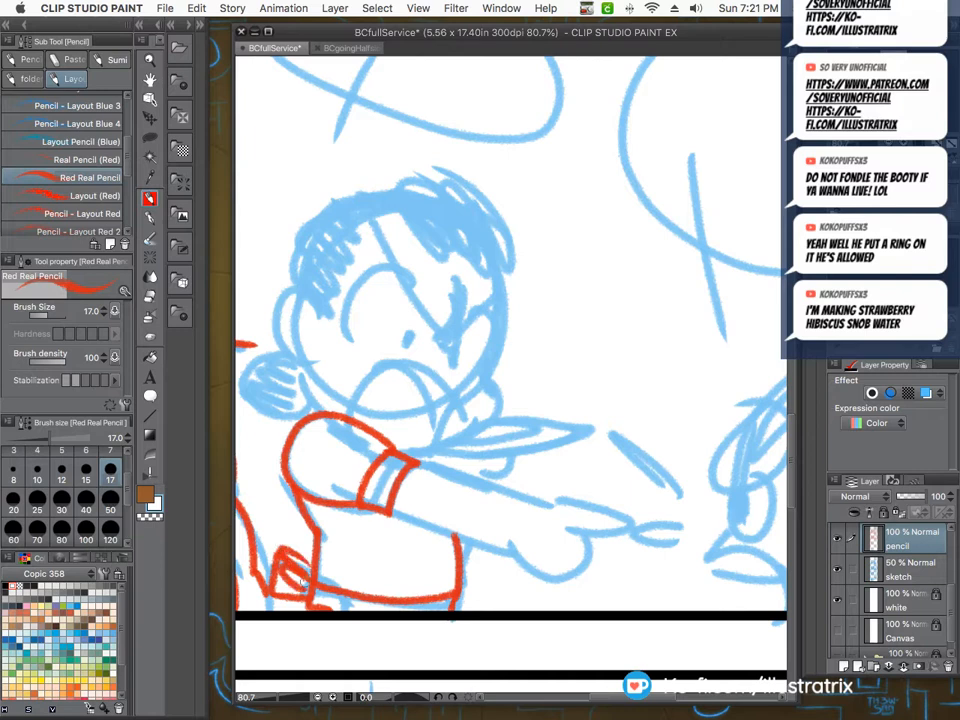
left_click_drag(400, 514, 511, 550)
mouse_move(415, 463)
left_mouse_down()
mouse_move(628, 527)
mouse_move(553, 521)
mouse_move(578, 564)
mouse_move(525, 565)
mouse_move(521, 552)
mouse_move(542, 555)
mouse_move(505, 538)
left_mouse_up()
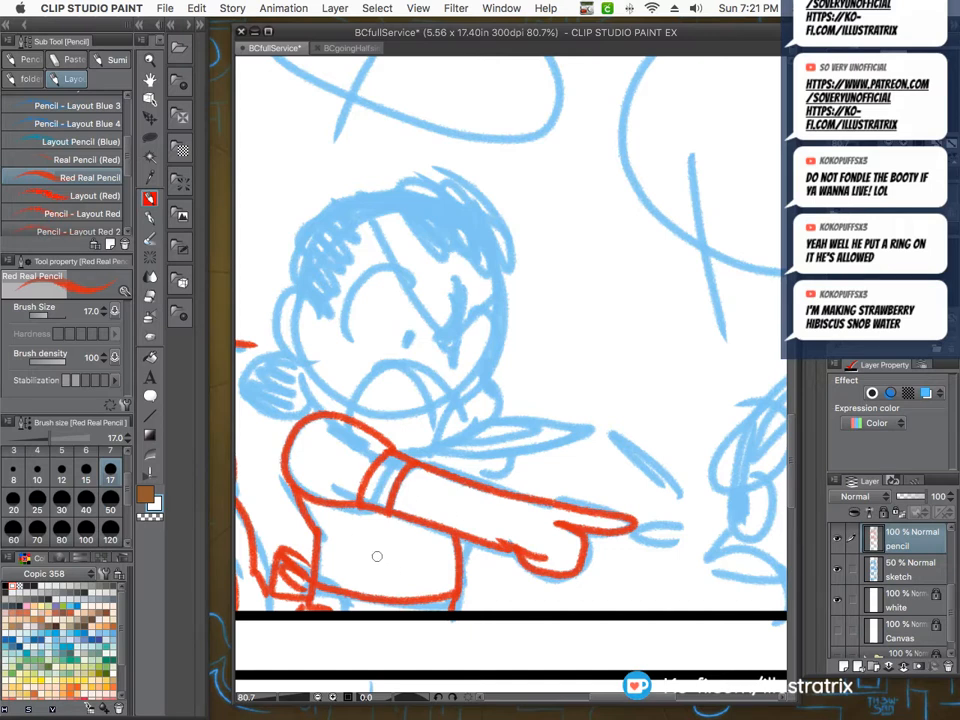
Draw the side of the pointing character's face, the ear with its inner curl, the chin and the back jaw line.
mouse_move(495, 266)
left_mouse_down()
mouse_move(495, 343)
mouse_move(483, 380)
left_mouse_up()
scroll(300, 320, "up", 3)
mouse_move(347, 320)
left_mouse_down()
mouse_move(331, 295)
mouse_move(338, 388)
left_mouse_up()
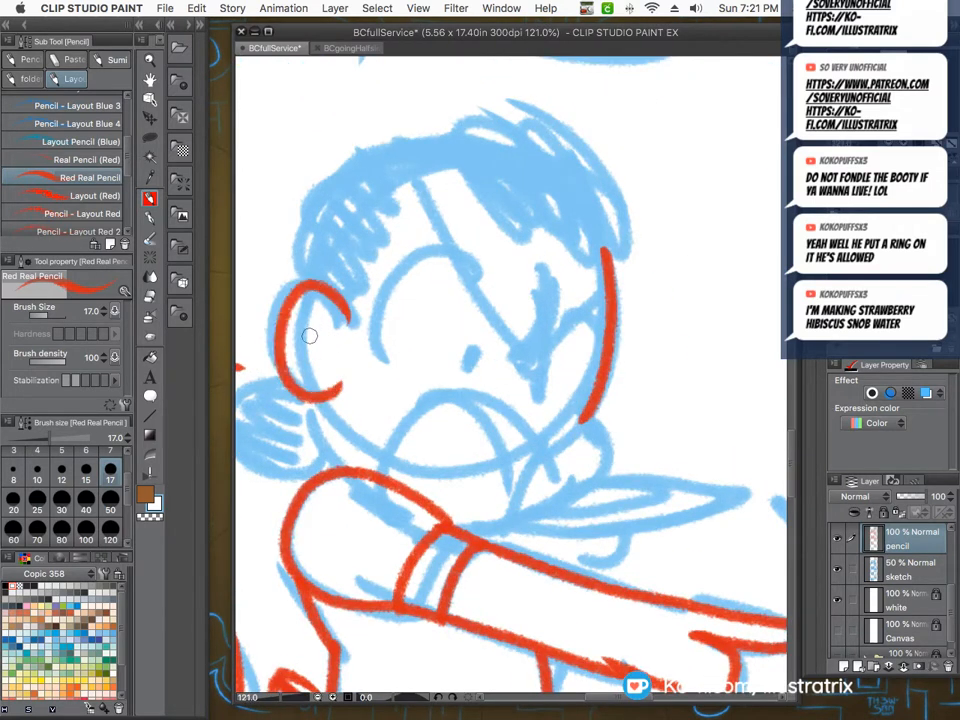
left_click_drag(311, 334, 340, 336)
left_click_drag(584, 420, 445, 517)
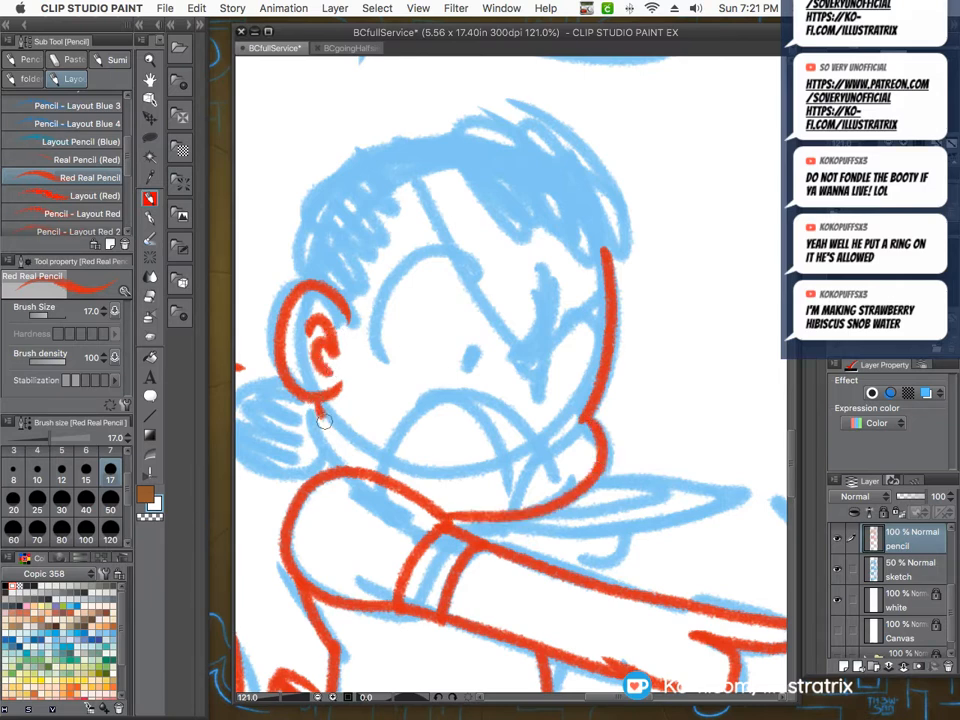
left_click_drag(316, 402, 364, 454)
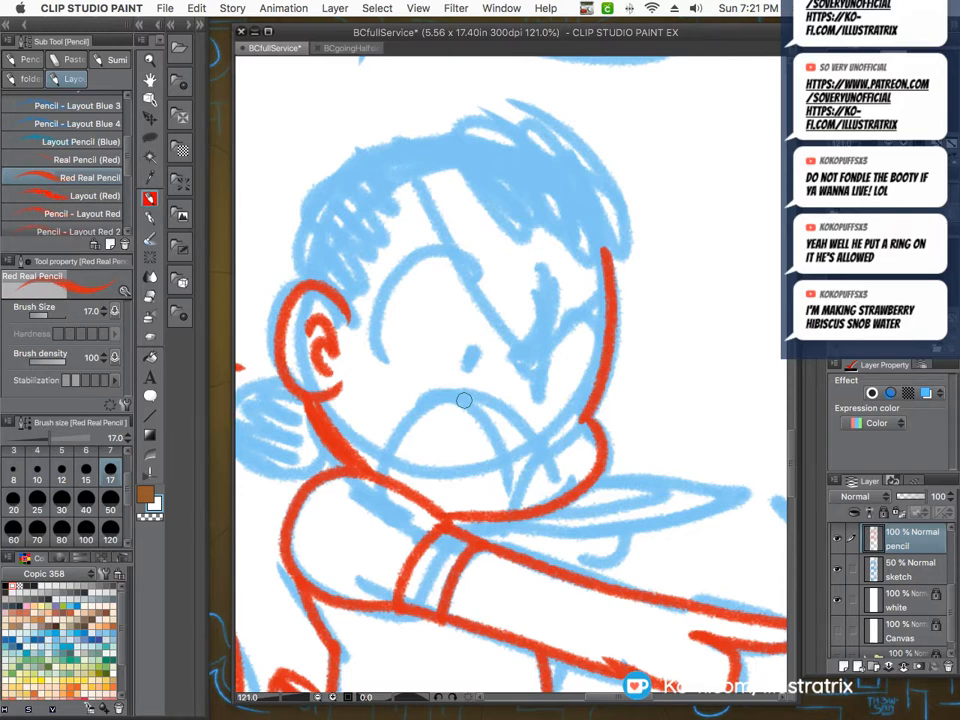
Draw the pointing character's angry V-shaped brow, both eyes with pupils, and the wide open frowning mouth.
scroll(476, 399, "down", 3)
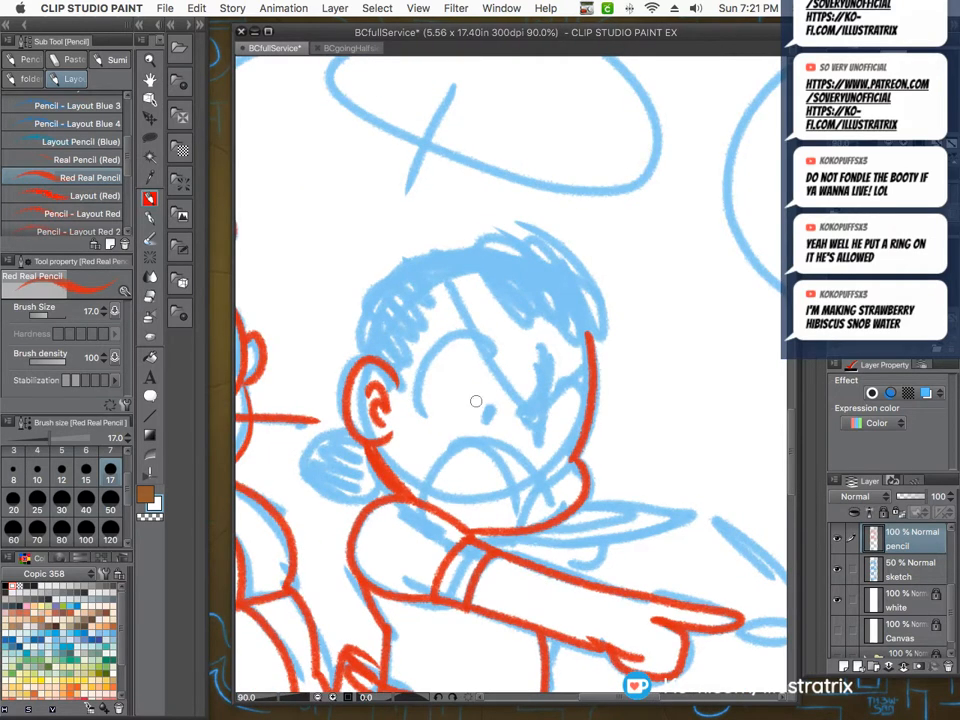
scroll(446, 296, "up", 4)
mouse_move(441, 305)
left_mouse_down()
mouse_move(474, 314)
mouse_move(570, 465)
left_mouse_up()
left_click_drag(584, 366, 576, 453)
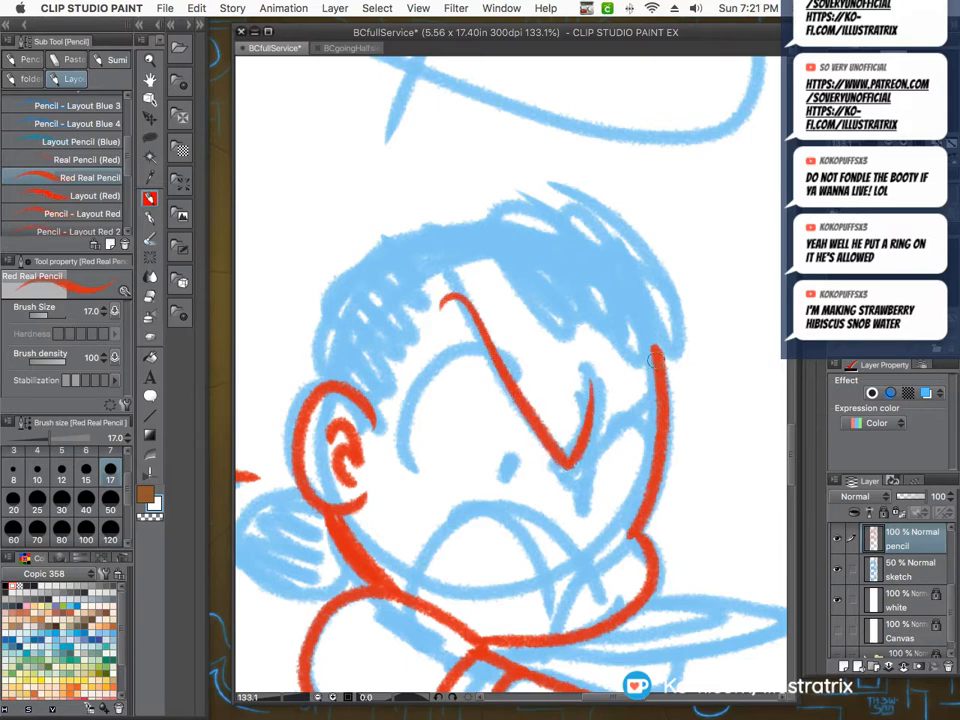
left_click_drag(655, 378, 566, 468)
mouse_move(493, 355)
left_mouse_down()
mouse_move(445, 348)
mouse_move(407, 466)
left_mouse_up()
left_click_drag(511, 453, 505, 473)
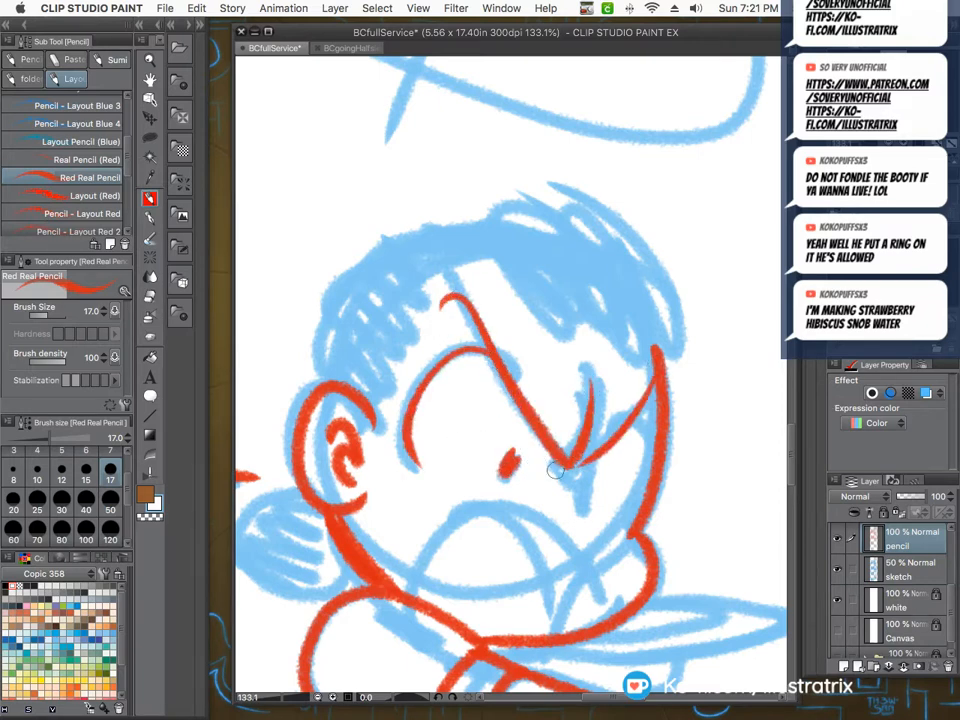
left_click_drag(652, 412, 654, 499)
left_click_drag(590, 480, 585, 495)
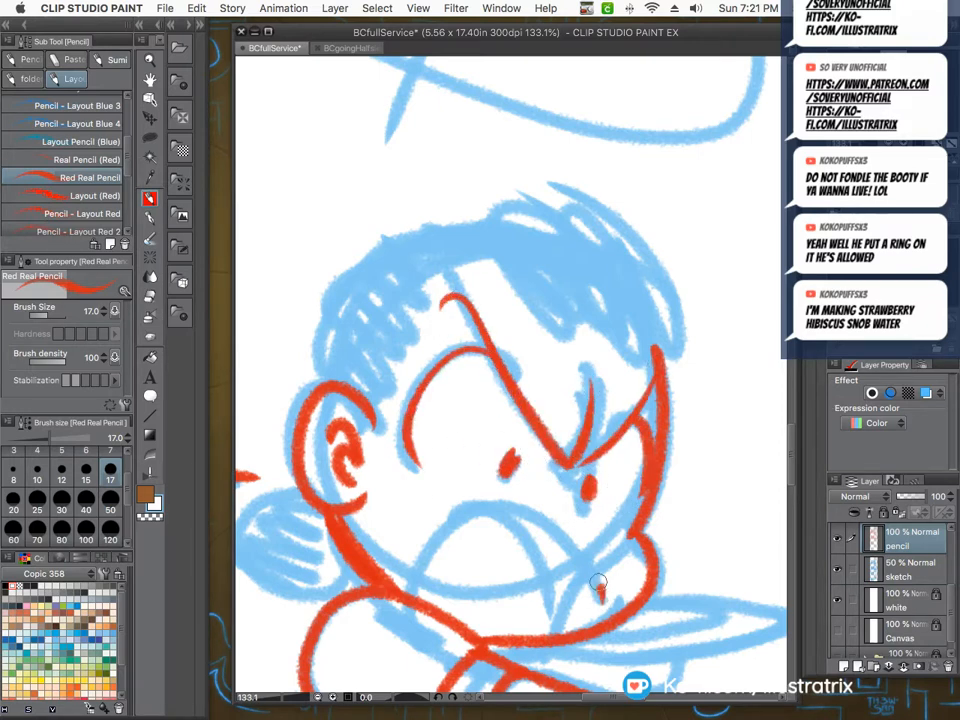
left_click_drag(598, 582, 413, 594)
left_click_drag(474, 503, 541, 636)
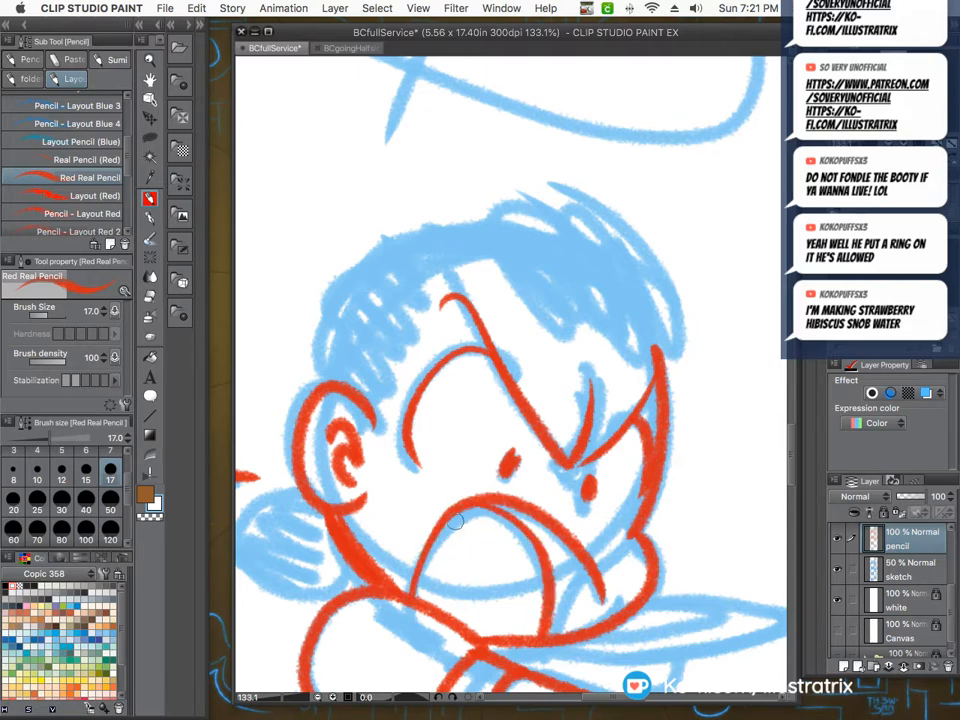
Outline the top of the pointing character's head and fill the hair with hatched strokes down to the ear.
mouse_move(313, 383)
left_mouse_down()
mouse_move(318, 350)
mouse_move(423, 226)
mouse_move(621, 293)
left_mouse_up()
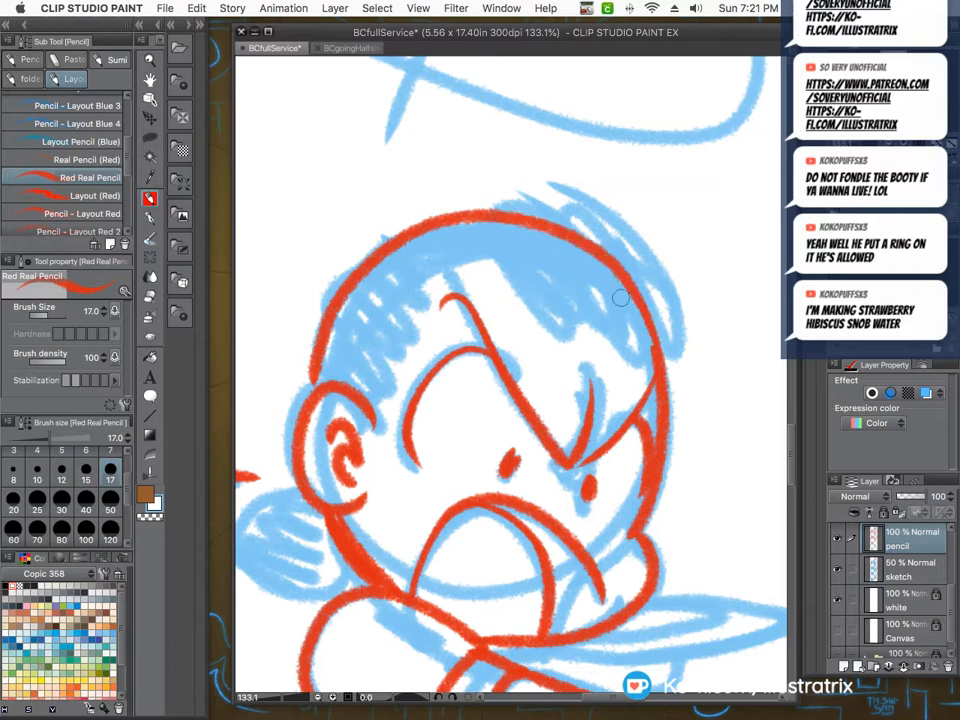
left_click_drag(574, 254, 637, 357)
mouse_move(510, 220)
left_mouse_down()
mouse_move(592, 276)
mouse_move(642, 360)
left_mouse_up()
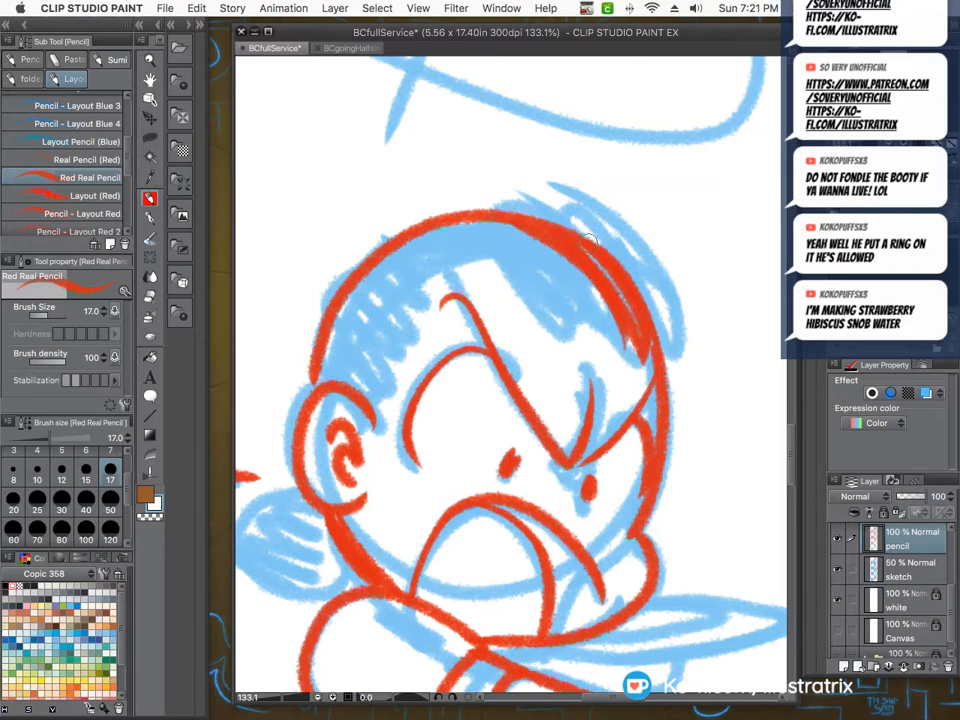
mouse_move(582, 236)
left_mouse_down()
mouse_move(660, 327)
mouse_move(676, 380)
left_mouse_up()
mouse_move(480, 218)
left_mouse_down()
mouse_move(650, 335)
mouse_move(611, 336)
left_mouse_up()
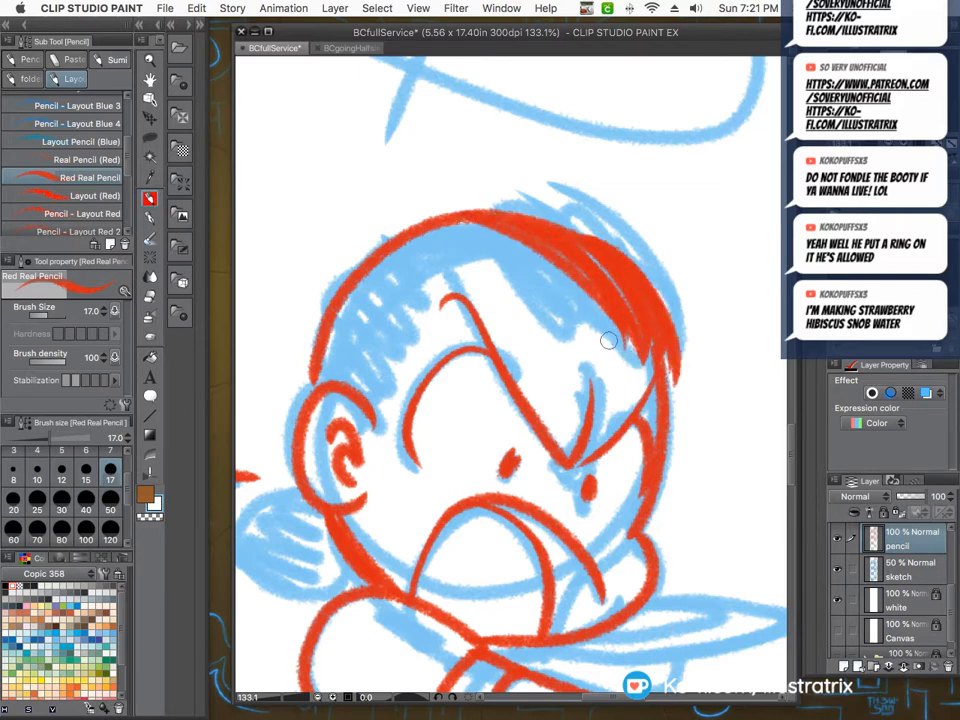
mouse_move(440, 218)
left_mouse_down()
mouse_move(490, 244)
mouse_move(560, 323)
mouse_move(514, 290)
mouse_move(389, 241)
mouse_move(498, 294)
mouse_move(440, 280)
mouse_move(380, 300)
left_mouse_up()
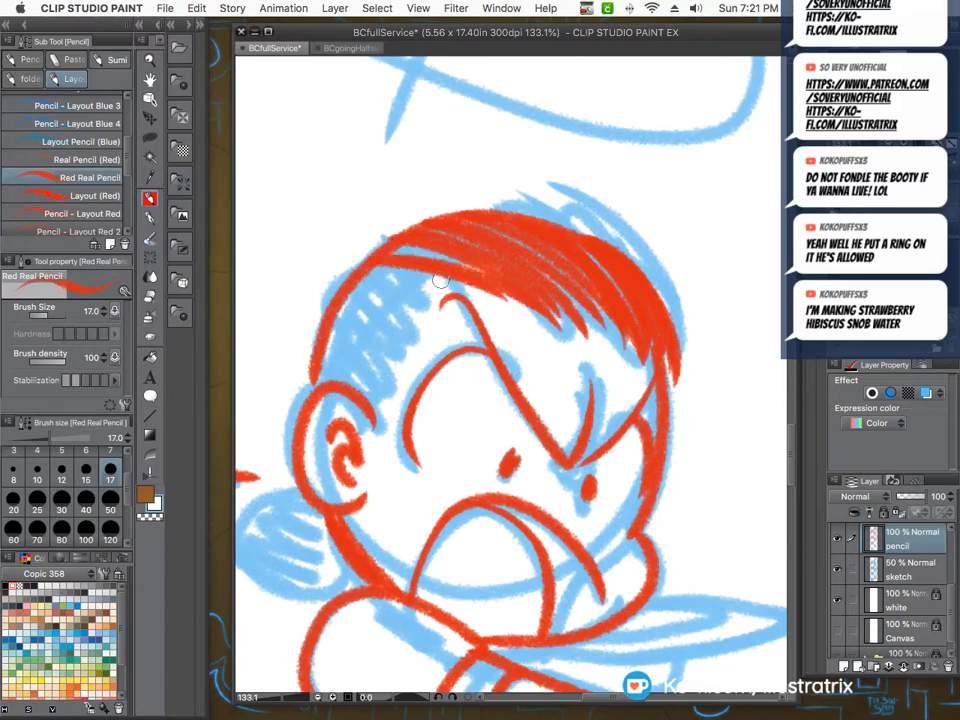
mouse_move(405, 232)
left_mouse_down()
mouse_move(420, 311)
mouse_move(335, 320)
left_mouse_up()
mouse_move(400, 305)
left_mouse_down()
mouse_move(325, 345)
mouse_move(318, 370)
left_mouse_up()
mouse_move(395, 350)
left_mouse_down()
mouse_move(360, 408)
mouse_move(388, 430)
left_mouse_up()
scroll(446, 452, "down", 5)
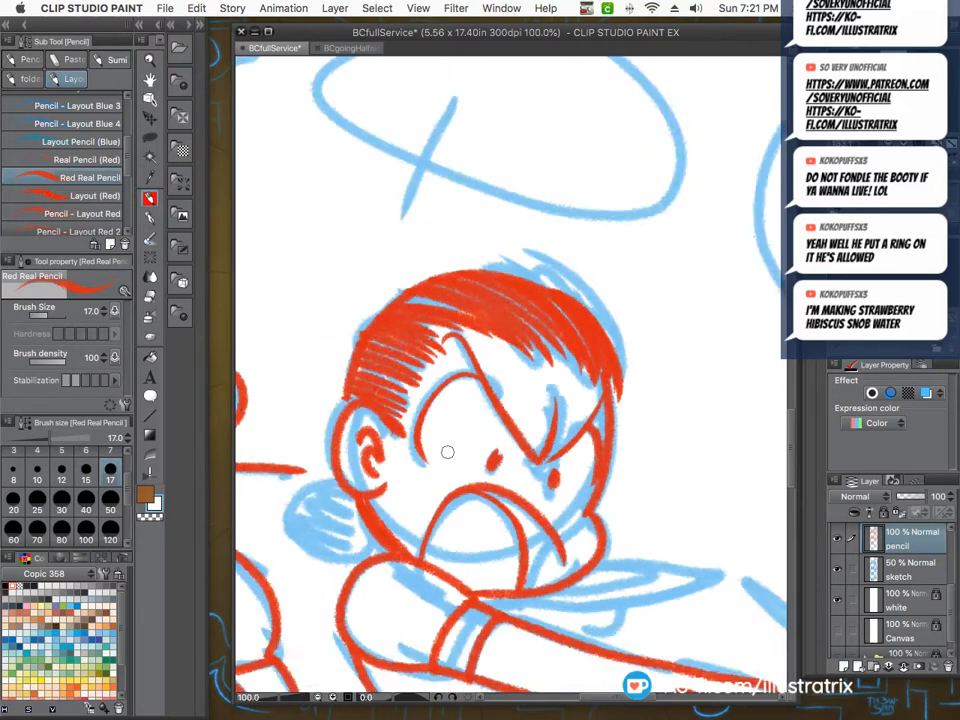
Outline the pointing character's tied-back hair behind the ear and fill it with hatching strokes.
scroll(343, 482, "up", 7)
left_click_drag(412, 482, 478, 594)
mouse_move(354, 512)
left_mouse_down()
mouse_move(442, 510)
mouse_move(454, 545)
left_mouse_up()
left_click_drag(352, 525, 458, 545)
left_click_drag(368, 554, 476, 576)
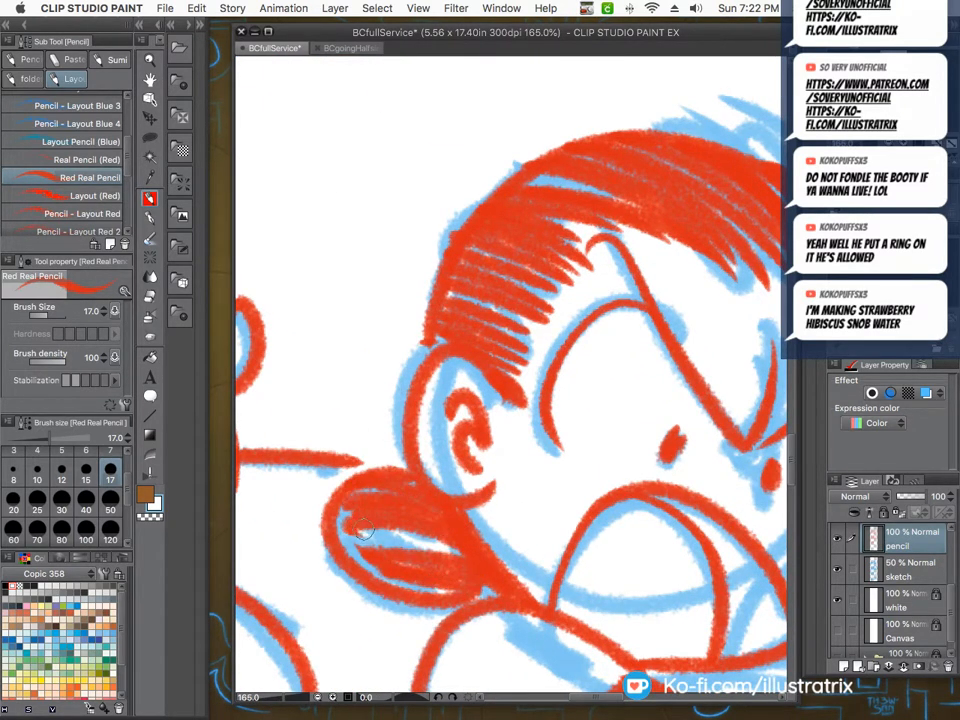
scroll(383, 439, "down", 5)
scroll(396, 431, "down", 2)
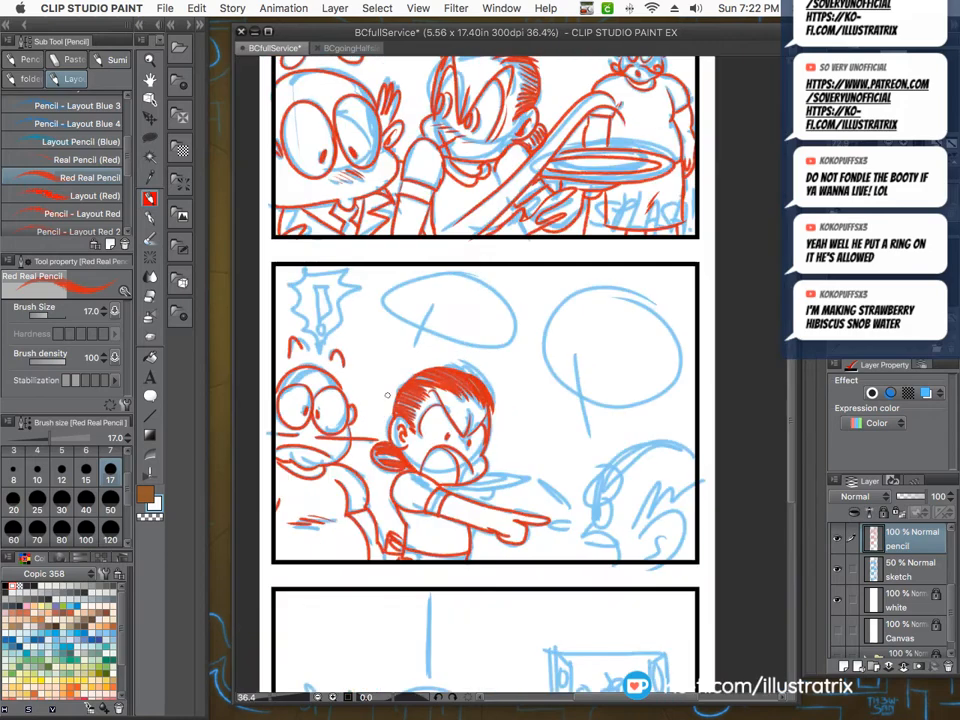
Draw the flat tray shape extending from under the pointing character's chin and the fingers beneath it.
scroll(405, 460, "up", 5)
mouse_move(388, 478)
left_mouse_down()
mouse_move(658, 467)
mouse_move(559, 431)
mouse_move(508, 433)
left_mouse_up()
left_click_drag(589, 438, 468, 455)
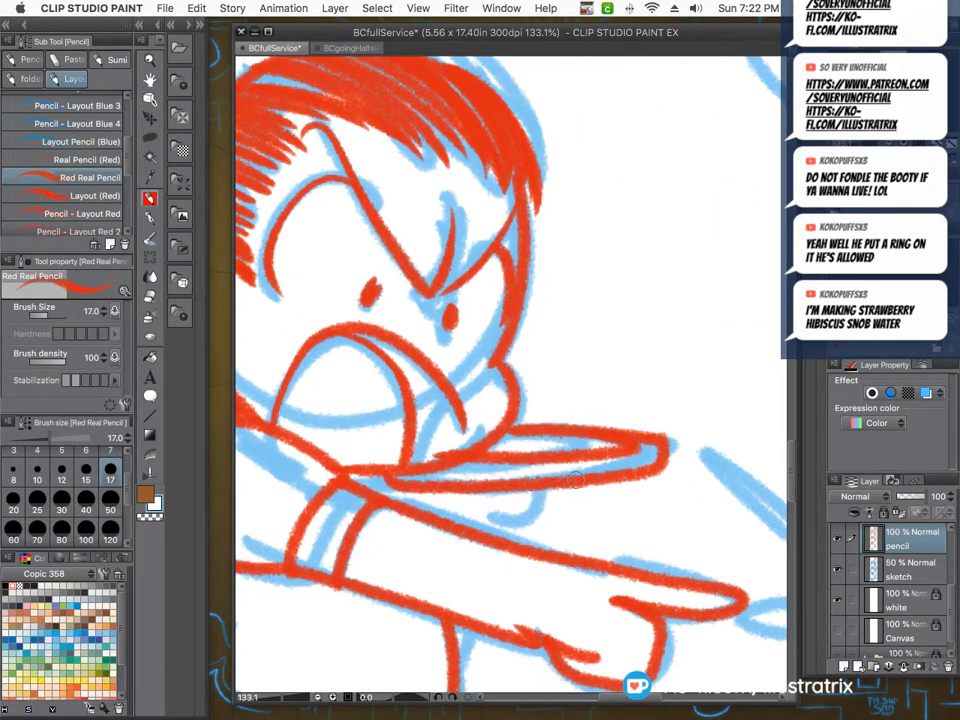
scroll(429, 460, "down", 2)
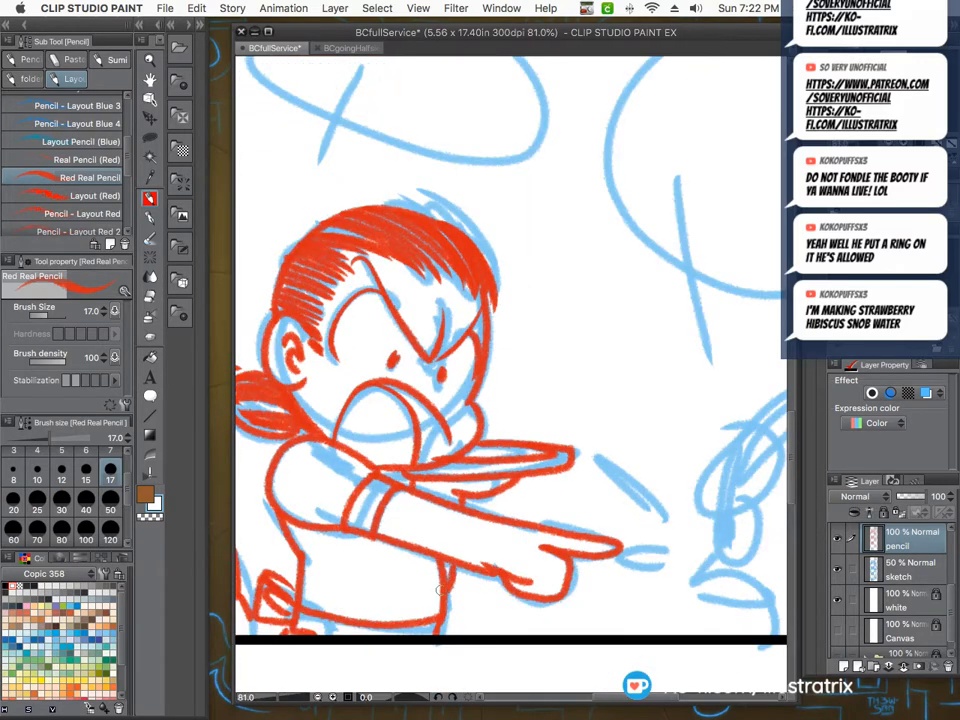
scroll(330, 443, "down", 1)
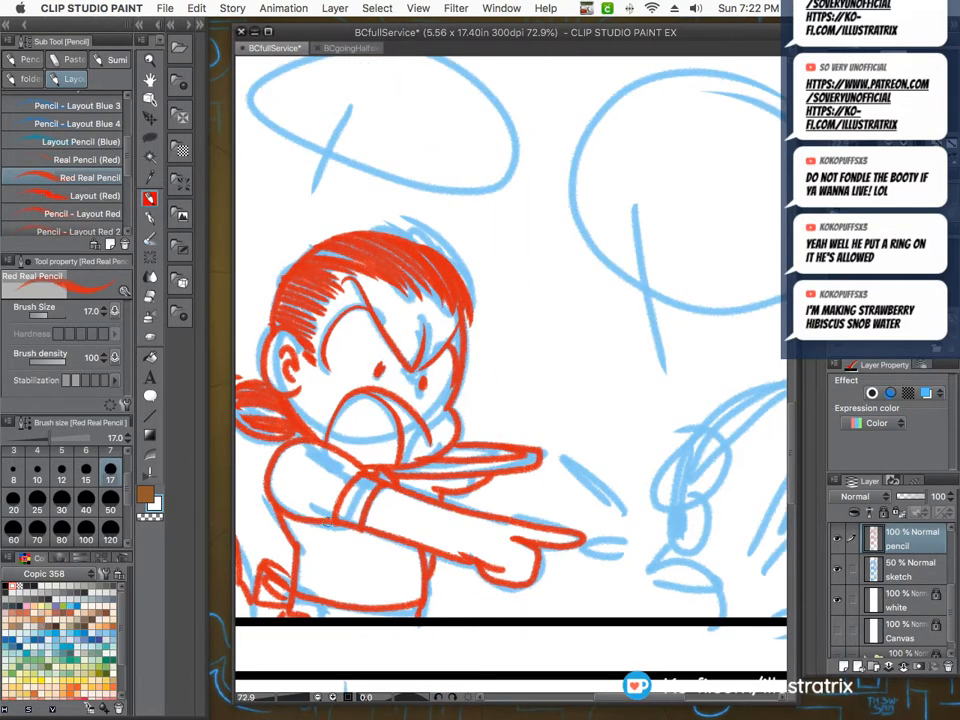
Draw the big oval brow, eye with pupil, and toothed frowning mouth of the character facing the pointing finger in the third panel.
scroll(346, 510, "down", 3)
scroll(369, 445, "up", 3)
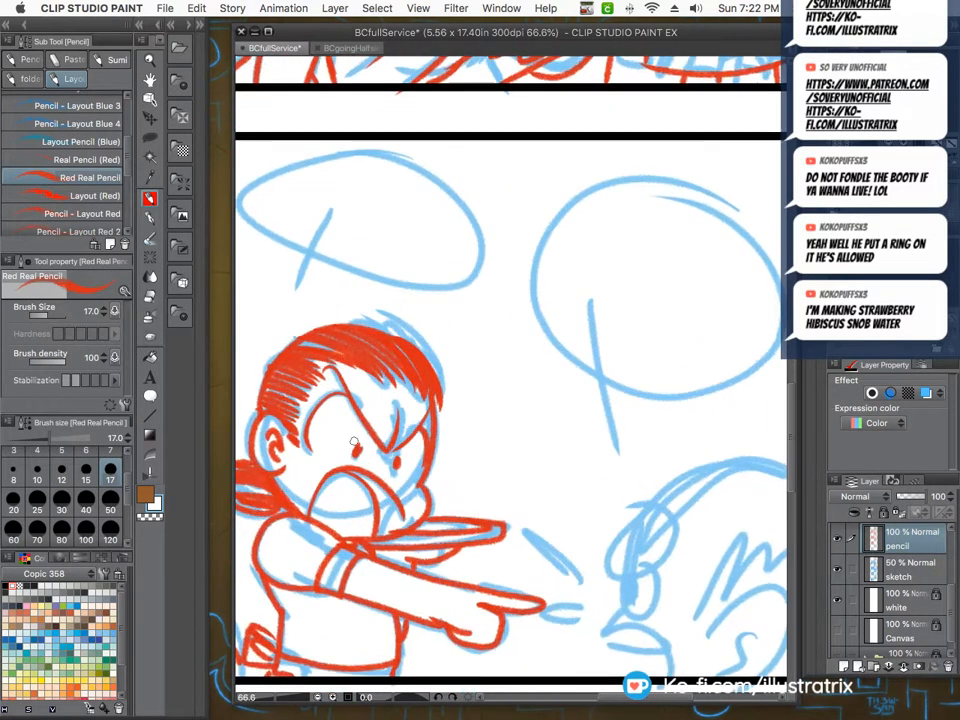
scroll(365, 468, "down", 4)
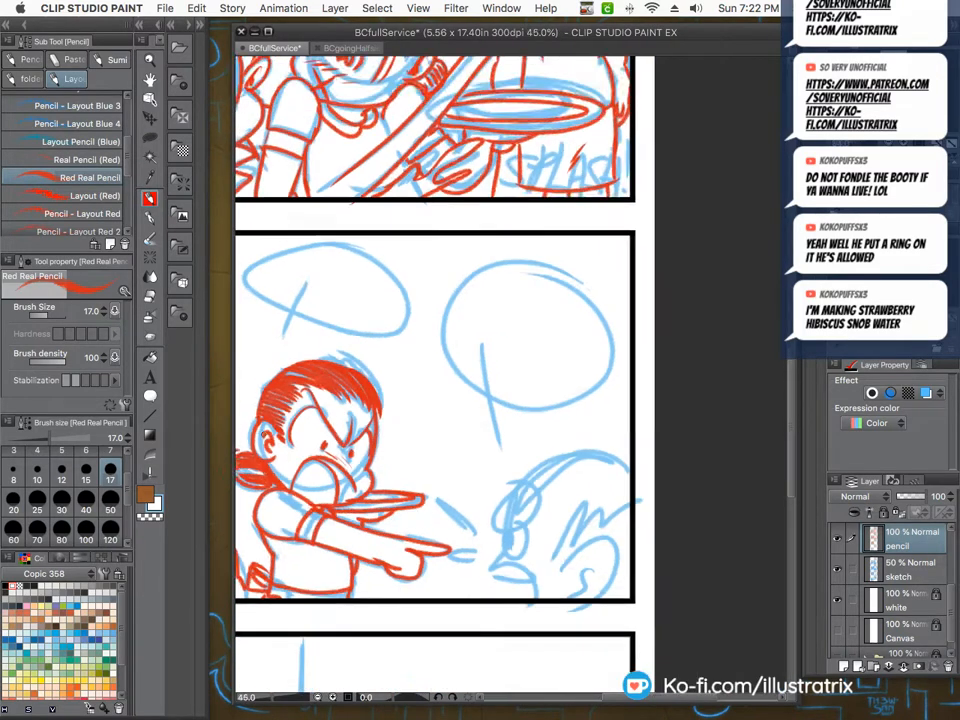
scroll(455, 450, "up", 4)
mouse_move(500, 358)
left_mouse_down()
mouse_move(427, 405)
mouse_move(484, 351)
left_mouse_up()
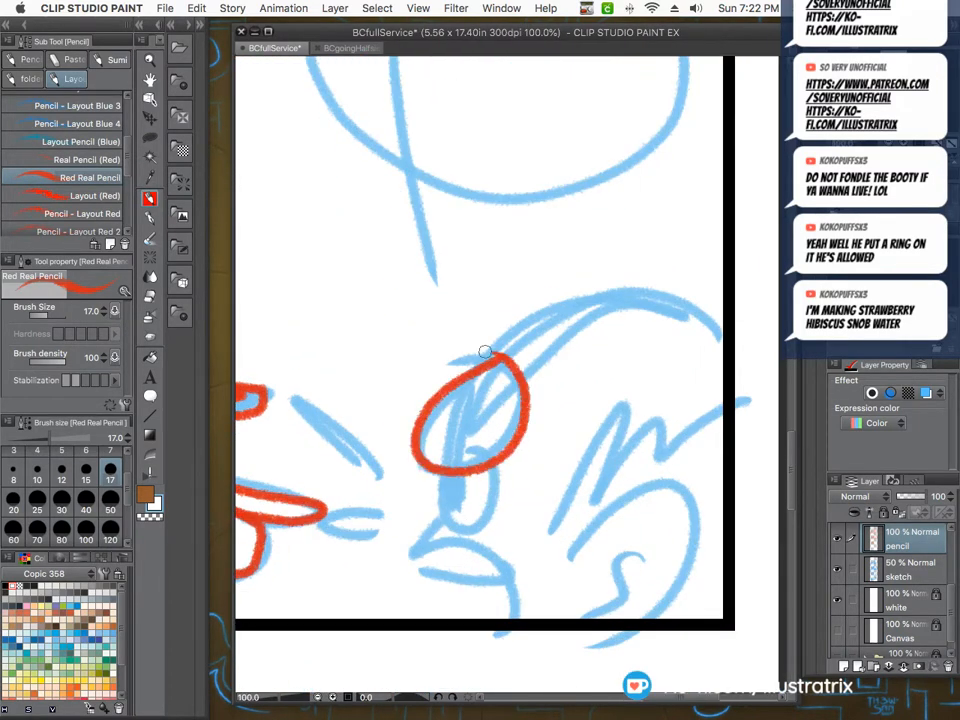
left_click_drag(480, 466, 475, 524)
left_click_drag(510, 473, 508, 510)
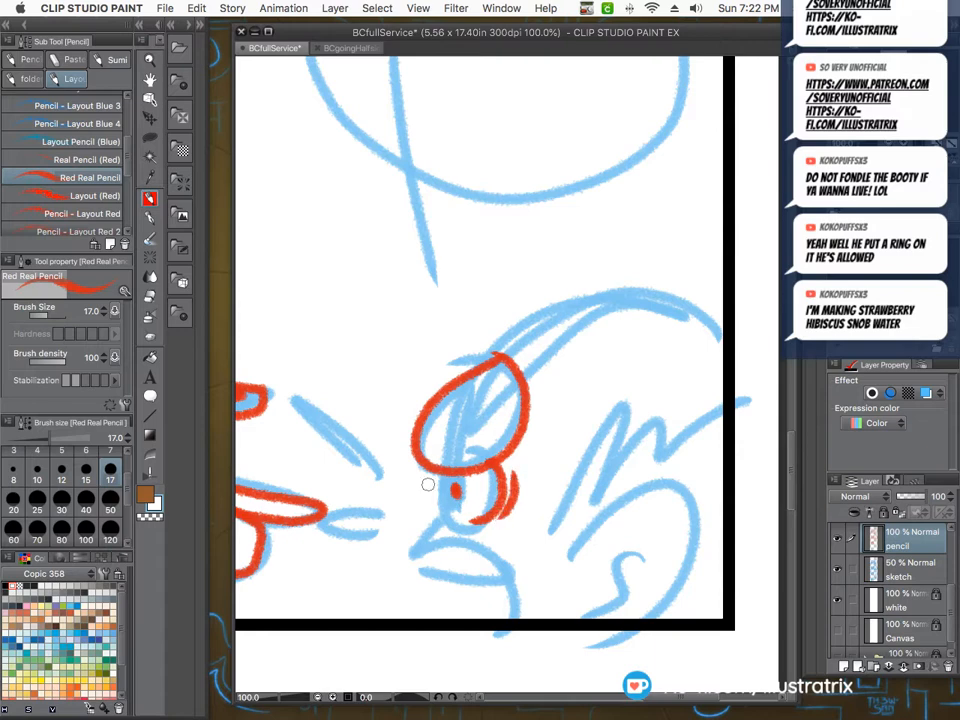
mouse_move(443, 515)
left_mouse_down()
mouse_move(514, 563)
mouse_move(521, 614)
left_mouse_up()
mouse_move(437, 549)
left_mouse_down()
mouse_move(459, 579)
mouse_move(502, 559)
left_mouse_up()
Draw the frowning character's ear with its inner curves and the jagged tuft of hair above it, up to the panel border.
mouse_move(574, 551)
left_mouse_down()
mouse_move(671, 566)
mouse_move(645, 617)
left_mouse_up()
mouse_move(648, 559)
left_mouse_down()
mouse_move(636, 523)
mouse_move(588, 599)
left_mouse_up()
left_click_drag(601, 570, 604, 606)
mouse_move(574, 547)
left_mouse_down()
mouse_move(551, 518)
mouse_move(664, 417)
mouse_move(698, 454)
left_mouse_up()
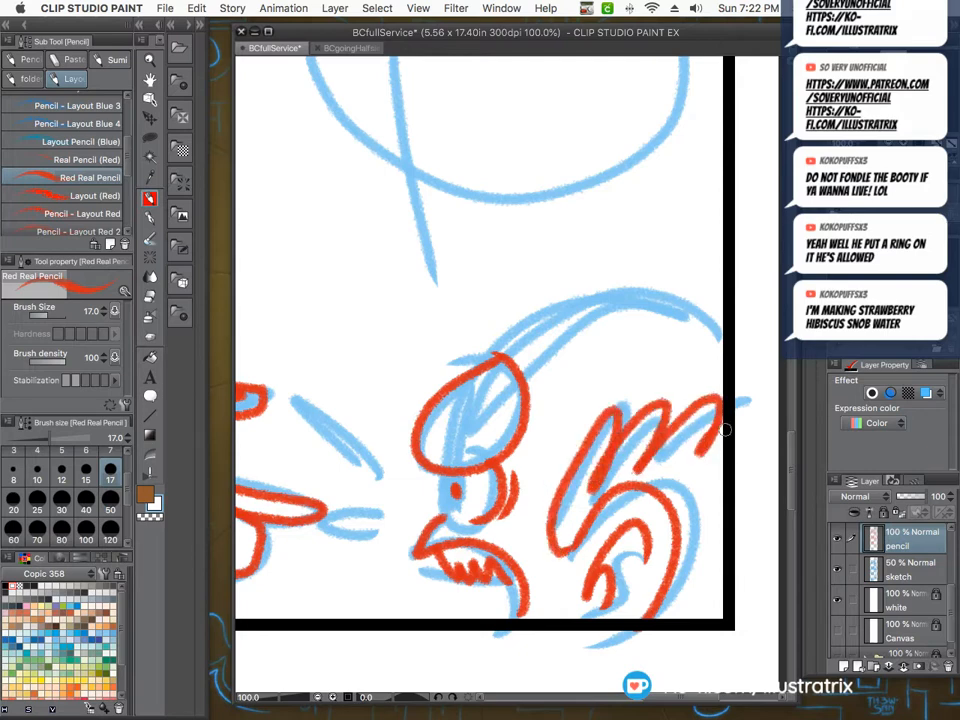
Outline the top of the frowning character's domed head and draw two emphasis marks between the pointing finger and the face.
left_click_drag(661, 600, 676, 615)
left_click_drag(477, 363, 734, 362)
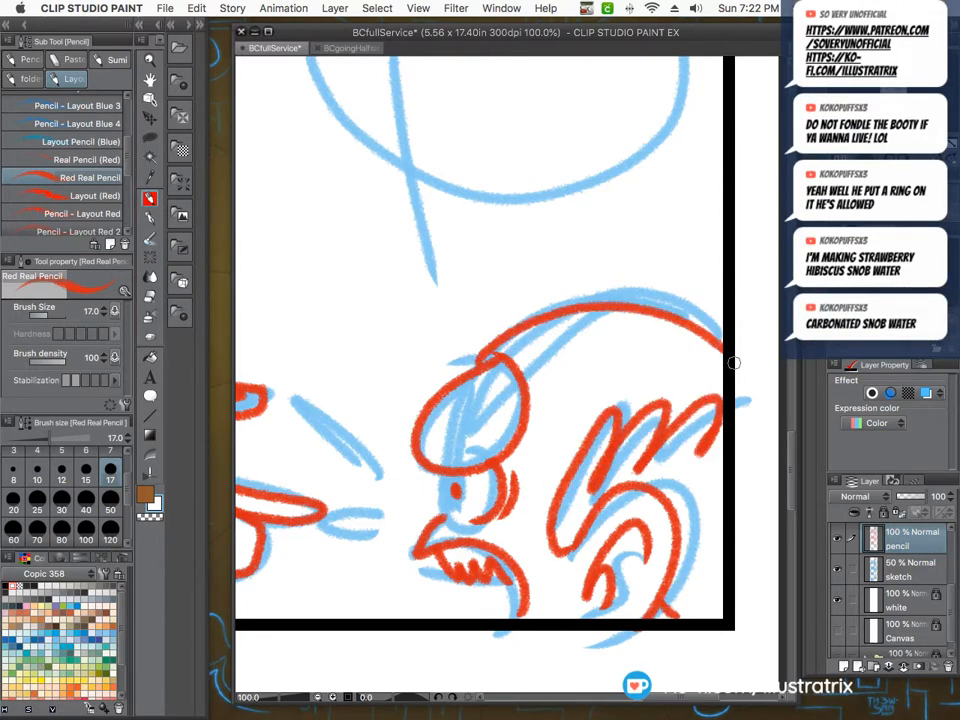
left_click_drag(318, 412, 388, 462)
left_click_drag(408, 508, 340, 520)
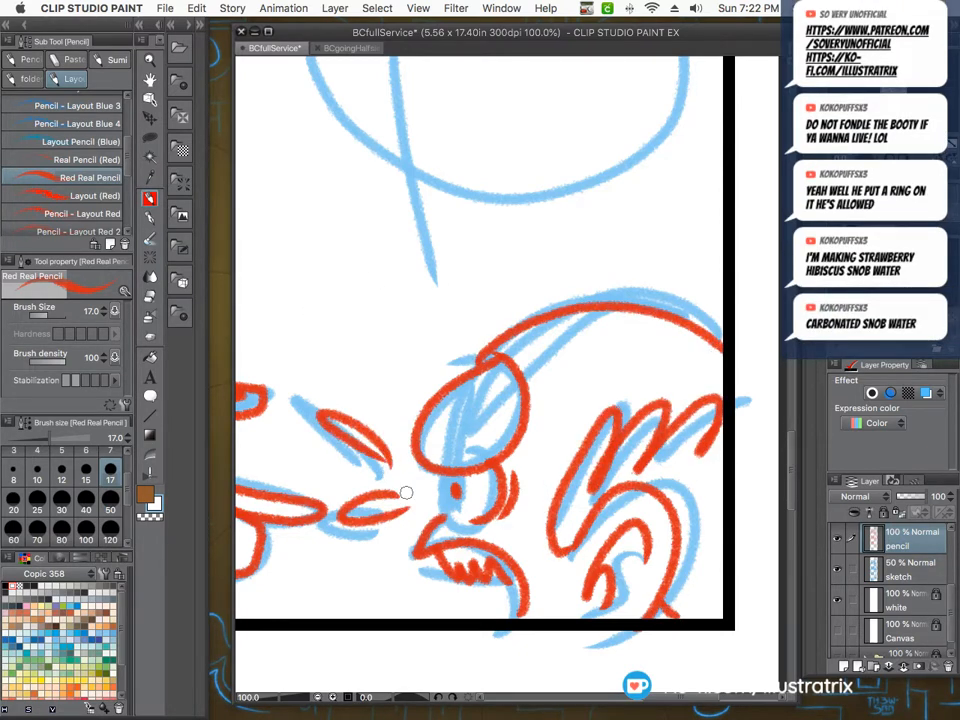
Draw the two thick oval brow shapes on the fallen character's face in the last panel.
scroll(436, 558, "down", 8)
scroll(450, 643, "up", 2)
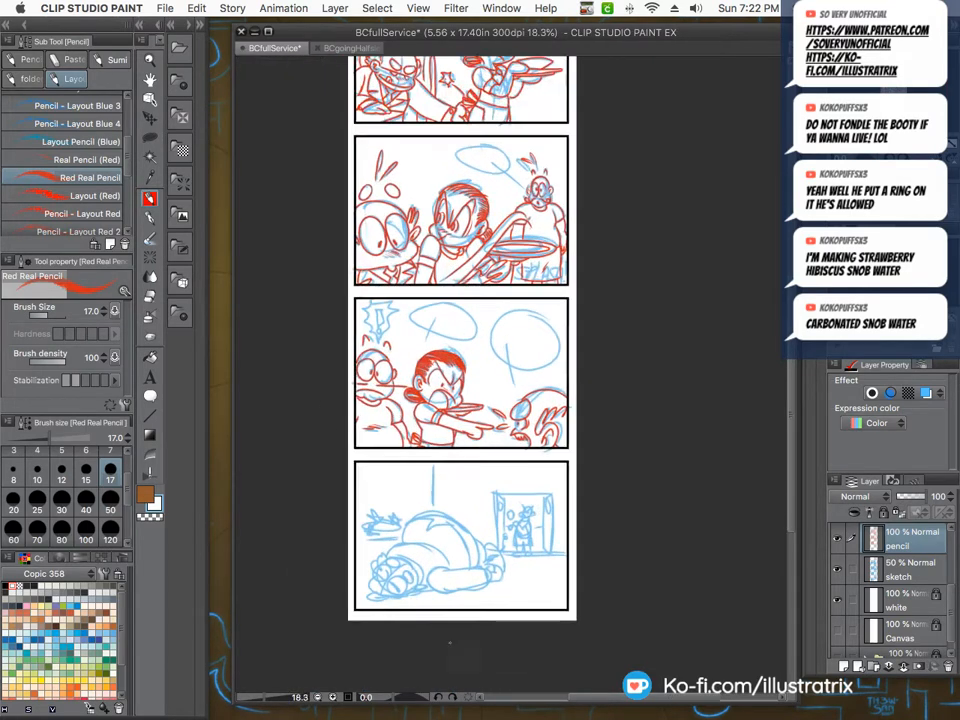
scroll(450, 643, "up", 8)
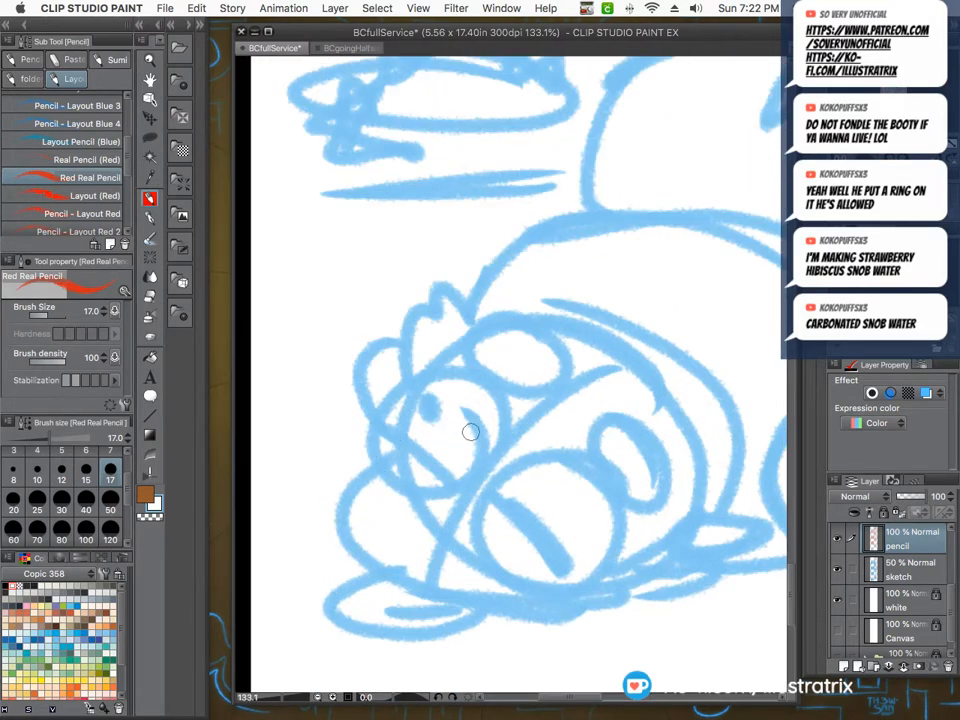
scroll(470, 432, "up", 1)
mouse_move(460, 342)
left_mouse_down()
mouse_move(575, 318)
mouse_move(468, 345)
left_mouse_up()
mouse_move(688, 474)
left_mouse_down()
mouse_move(610, 469)
mouse_move(690, 495)
left_mouse_up()
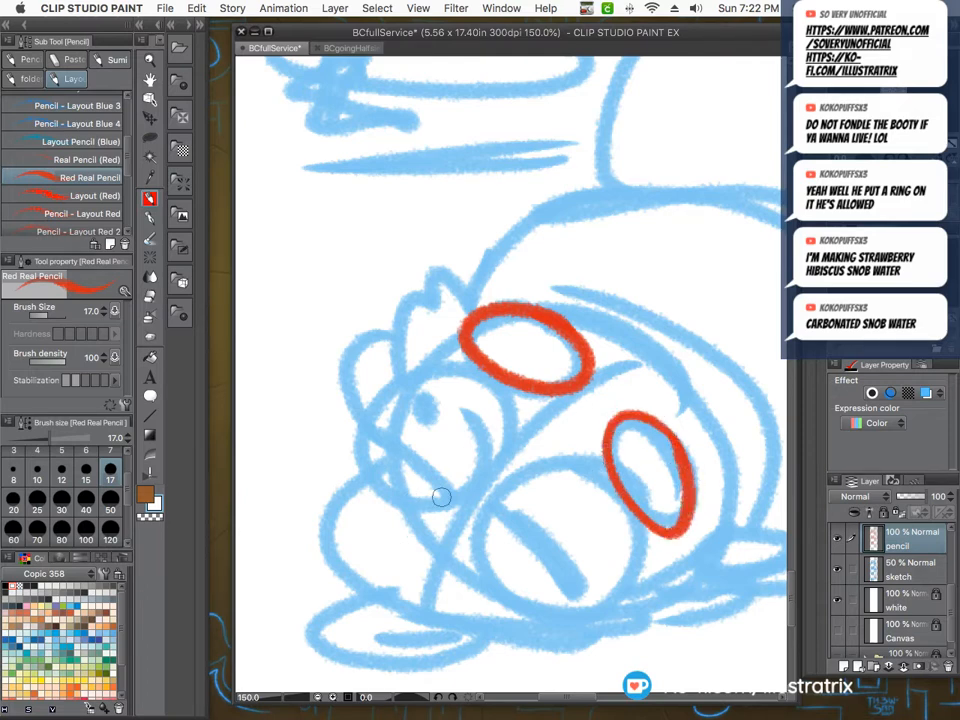
Draw the fallen character's two round eyes, adding a lid line and pupil to one and slanted slit lines to the other.
mouse_move(476, 364)
left_mouse_down()
mouse_move(407, 497)
mouse_move(407, 396)
left_mouse_up()
left_click_drag(455, 494, 356, 428)
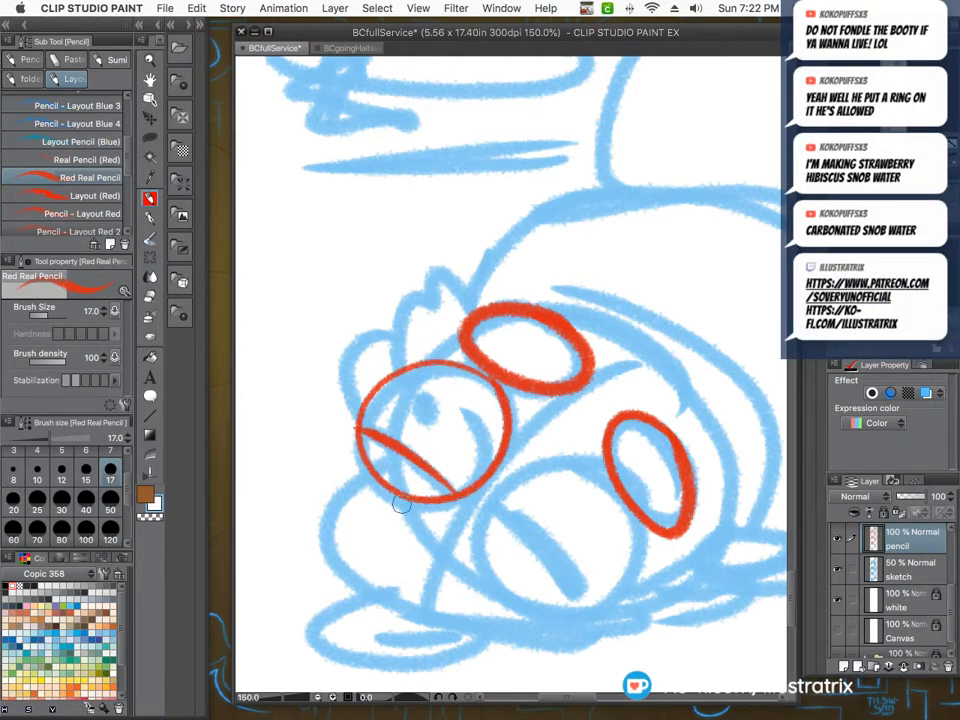
left_click(423, 406)
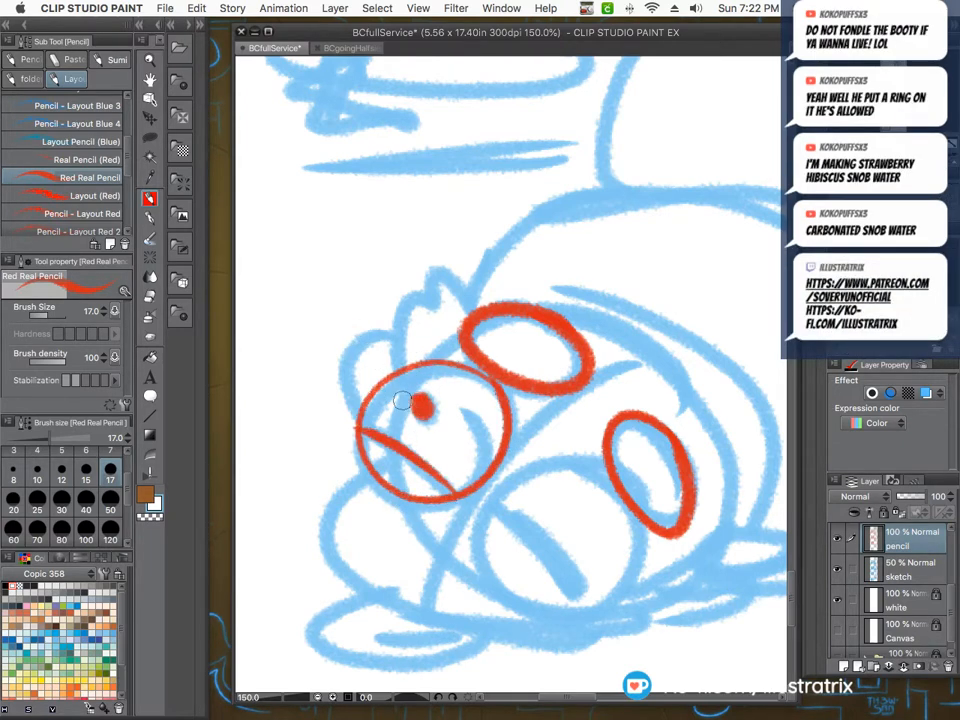
mouse_move(604, 478)
left_mouse_down()
mouse_move(476, 570)
mouse_move(612, 466)
left_mouse_up()
left_click_drag(509, 506, 585, 576)
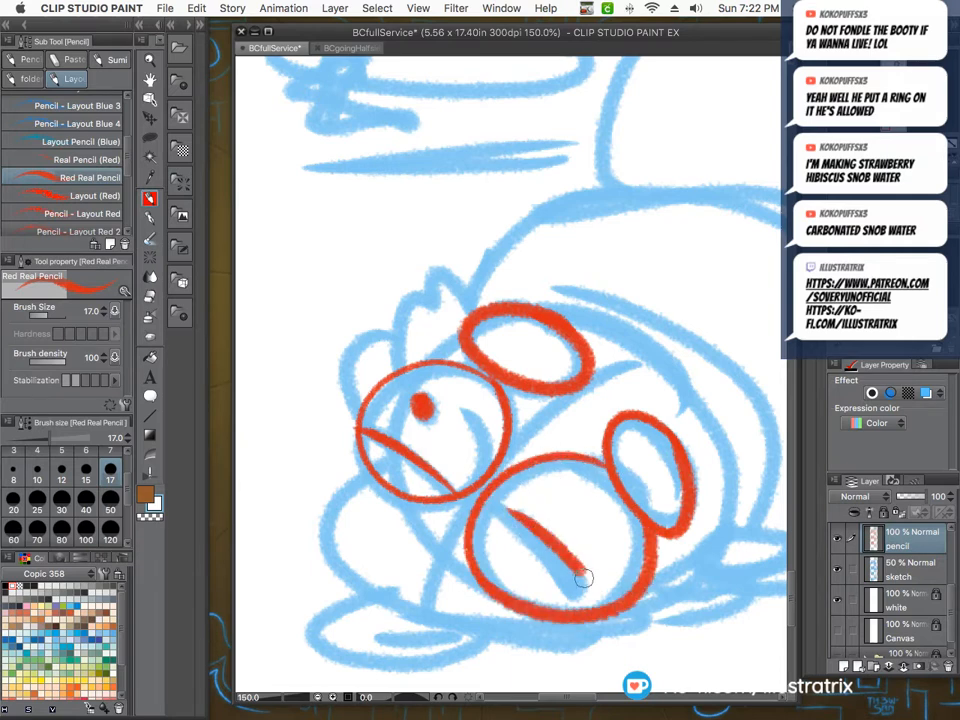
left_click_drag(510, 506, 614, 587)
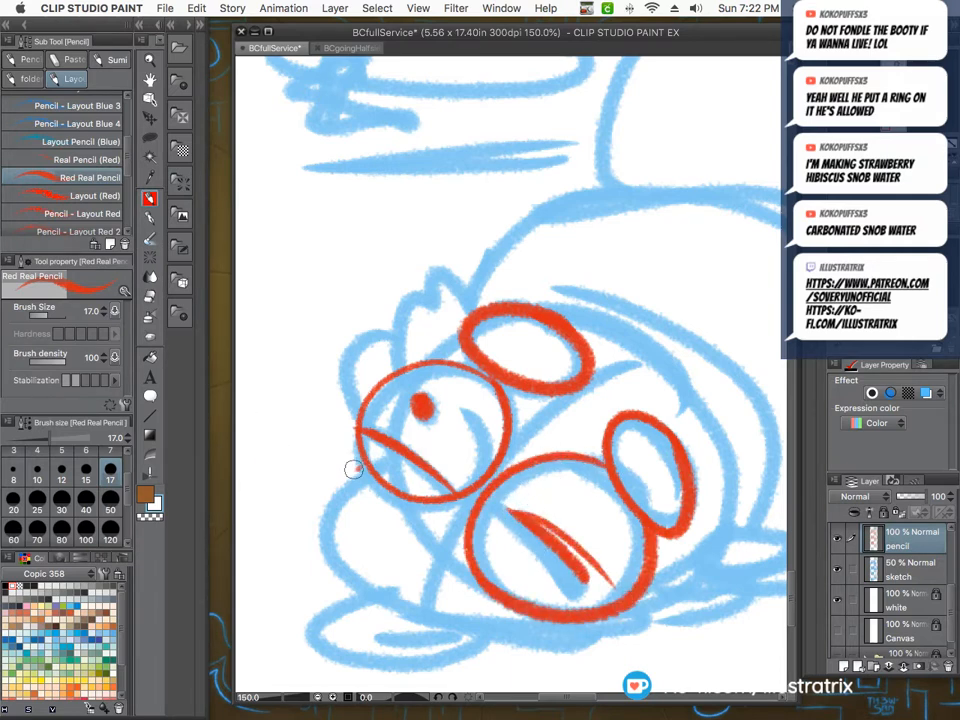
Outline the fallen character's head, ear, hair tuft and muzzle, adding short crease strokes and the protruding lip on the floor.
mouse_move(354, 469)
left_mouse_down()
mouse_move(516, 628)
mouse_move(668, 603)
left_mouse_up()
mouse_move(430, 352)
left_mouse_down()
mouse_move(560, 303)
mouse_move(639, 339)
mouse_move(726, 514)
left_mouse_up()
mouse_move(478, 315)
left_mouse_down()
mouse_move(437, 266)
mouse_move(372, 330)
mouse_move(368, 405)
left_mouse_up()
mouse_move(434, 505)
left_mouse_down()
mouse_move(360, 512)
mouse_move(395, 521)
left_mouse_up()
mouse_move(445, 538)
left_mouse_down()
mouse_move(398, 535)
mouse_move(410, 552)
left_mouse_up()
left_click_drag(465, 572, 437, 565)
mouse_move(395, 595)
left_mouse_down()
mouse_move(387, 664)
mouse_move(487, 634)
mouse_move(347, 634)
left_mouse_up()
Draw the tufted shape with short pointed lobes where the back of the fallen character's head meets the floor.
scroll(240, 517, "down", 3)
scroll(533, 563, "up", 2)
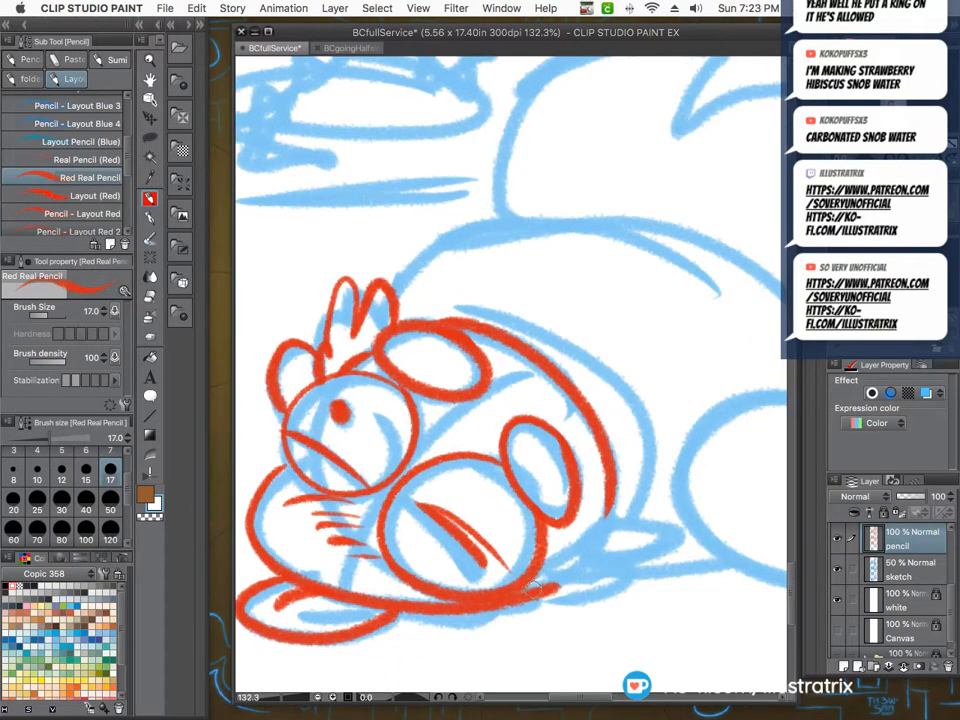
mouse_move(540, 591)
left_mouse_down()
mouse_move(620, 573)
mouse_move(655, 511)
mouse_move(606, 506)
left_mouse_up()
mouse_move(612, 510)
left_mouse_down()
mouse_move(572, 562)
mouse_move(502, 606)
left_mouse_up()
Draw the fallen character's curved back and raised rear, including the shirt folds, the notched hem and the outer contour.
scroll(441, 316, "down", 3)
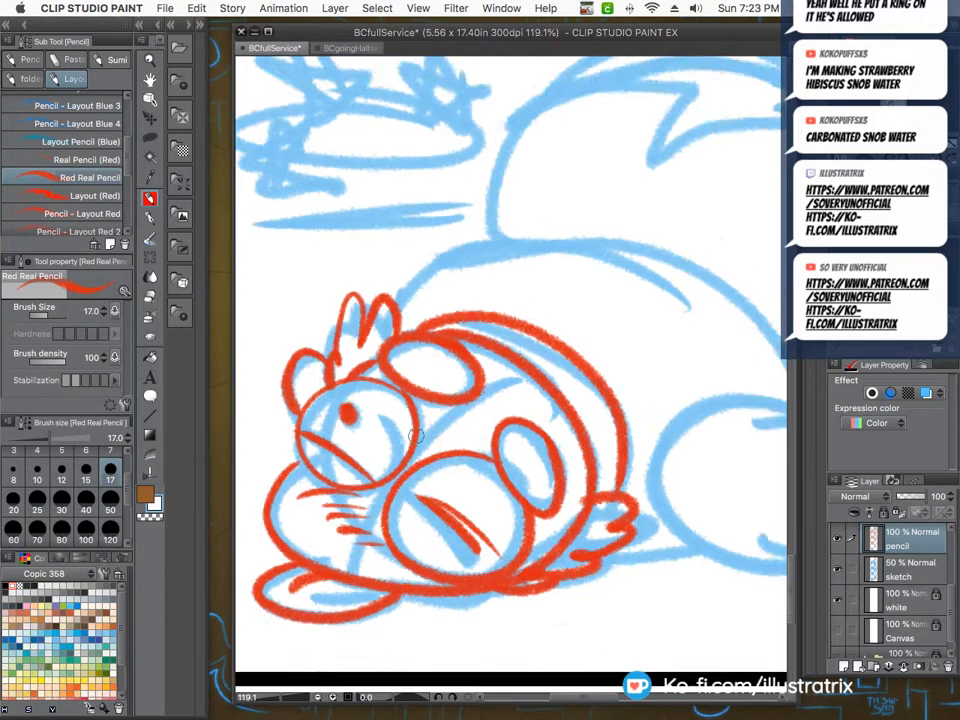
mouse_move(350, 350)
left_mouse_down()
mouse_move(450, 328)
mouse_move(566, 414)
left_mouse_up()
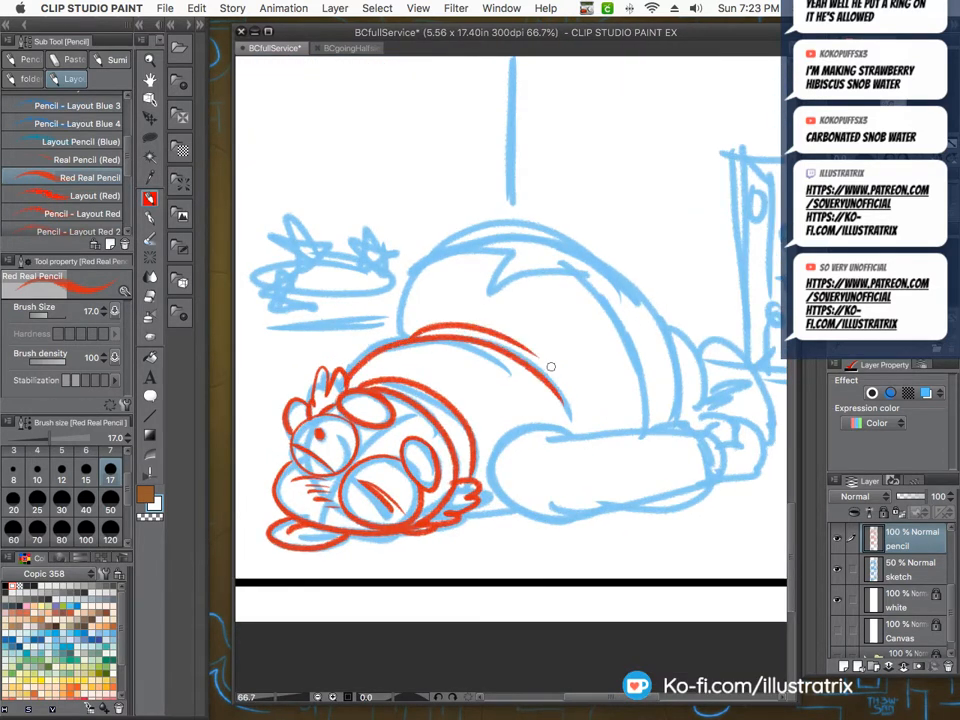
mouse_move(400, 337)
left_mouse_down()
mouse_move(440, 256)
mouse_move(483, 284)
mouse_move(621, 325)
mouse_move(647, 423)
left_mouse_up()
scroll(284, 436, "down", 3)
scroll(383, 330, "up", 3)
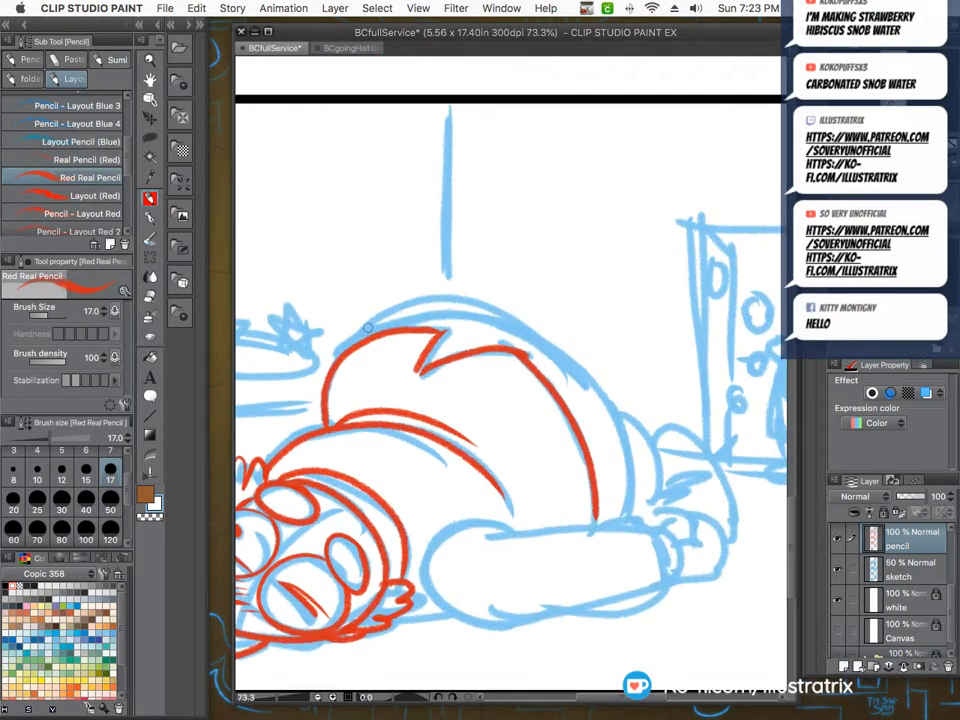
mouse_move(368, 328)
left_mouse_down()
mouse_move(437, 318)
mouse_move(523, 335)
mouse_move(615, 425)
mouse_move(622, 500)
left_mouse_up()
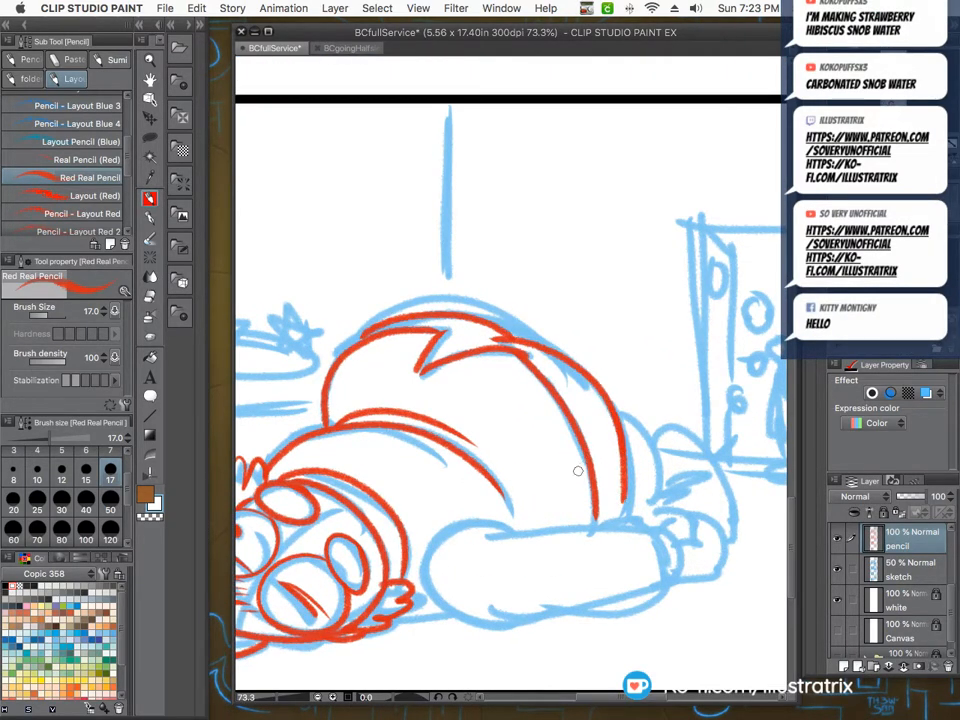
Outline the fallen character's limp arm along the floor with its cuff and curled fingers, plus the hip curve behind it.
mouse_move(484, 521)
left_mouse_down()
mouse_move(447, 528)
mouse_move(565, 612)
mouse_move(672, 587)
left_mouse_up()
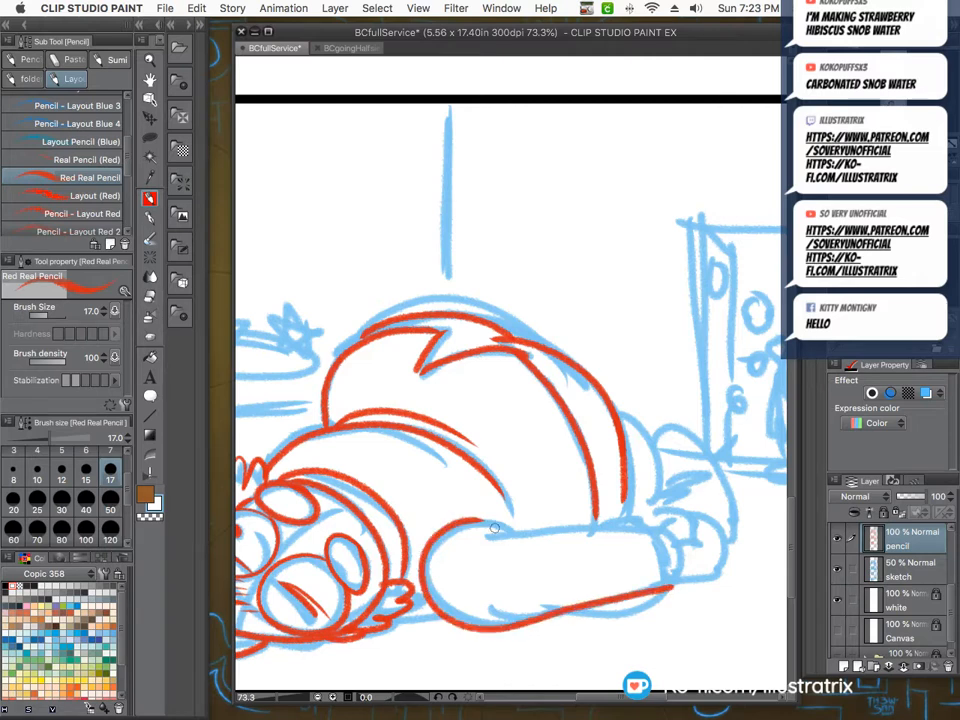
mouse_move(491, 527)
left_mouse_down()
mouse_move(585, 522)
mouse_move(657, 586)
left_mouse_up()
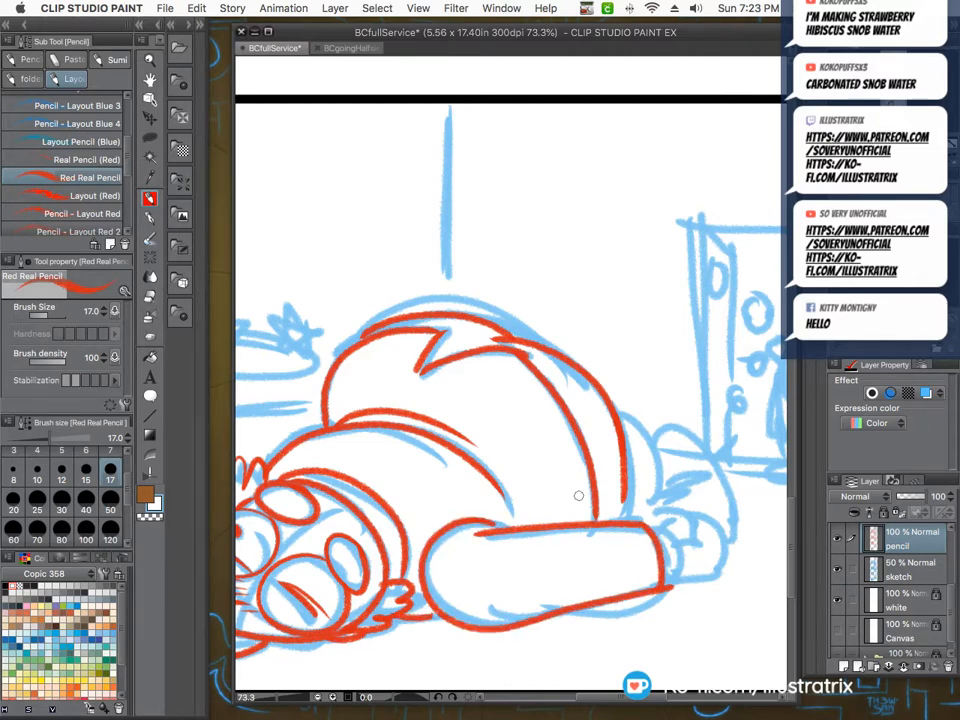
scroll(600, 430, "down", 3)
scroll(541, 502, "up", 6)
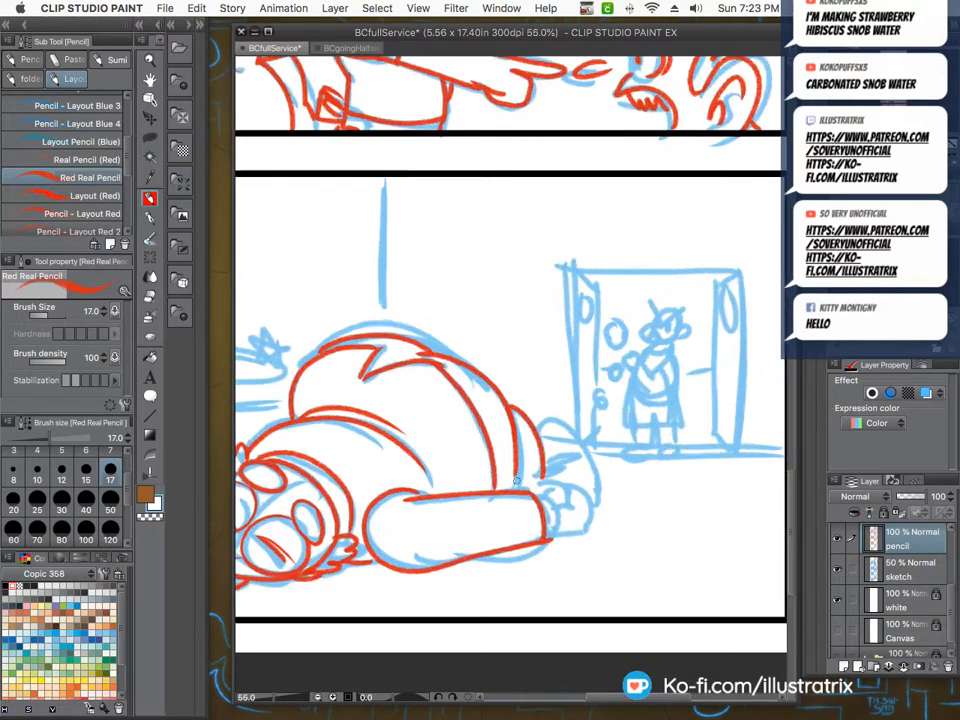
mouse_move(542, 501)
left_mouse_down()
mouse_move(590, 535)
mouse_move(558, 580)
left_mouse_up()
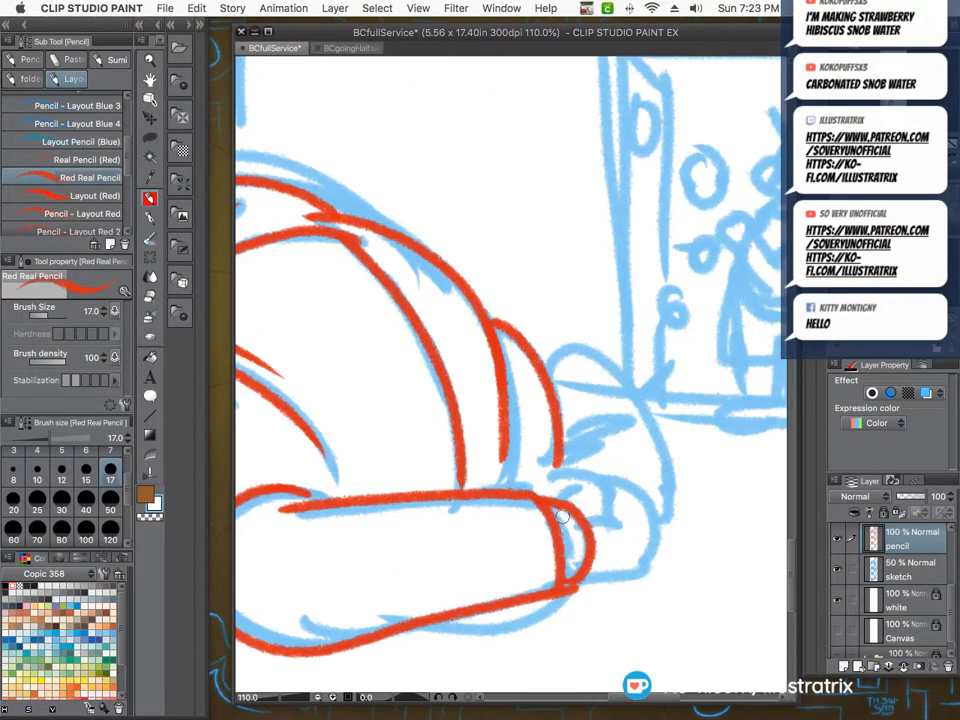
mouse_move(600, 512)
left_mouse_down()
mouse_move(632, 522)
mouse_move(645, 495)
mouse_move(575, 580)
left_mouse_up()
left_click_drag(604, 484, 569, 477)
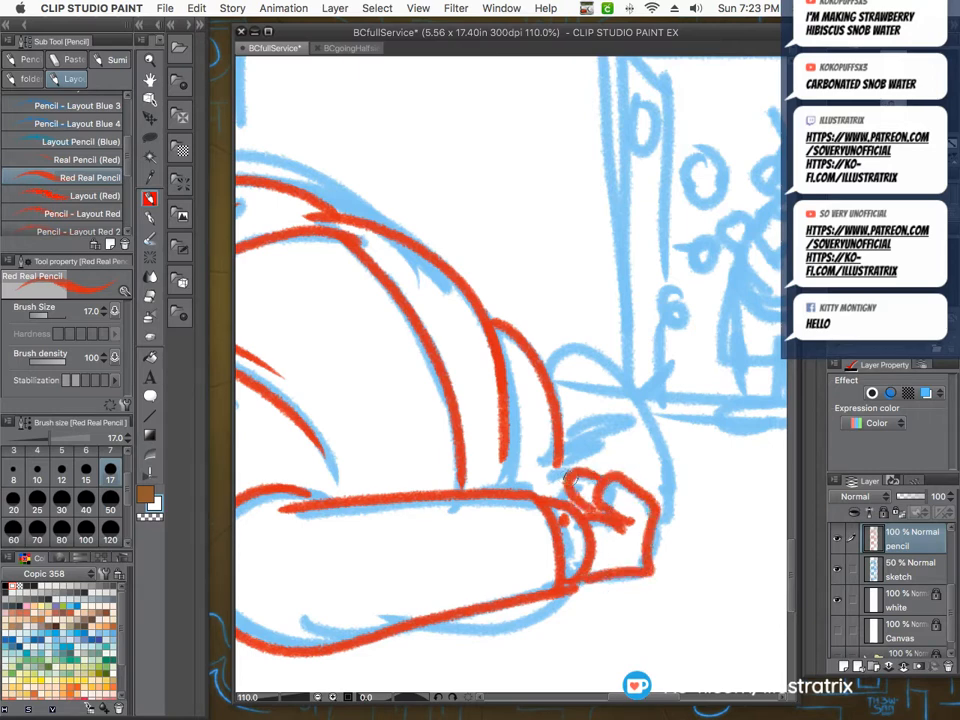
left_click_drag(604, 512, 566, 488)
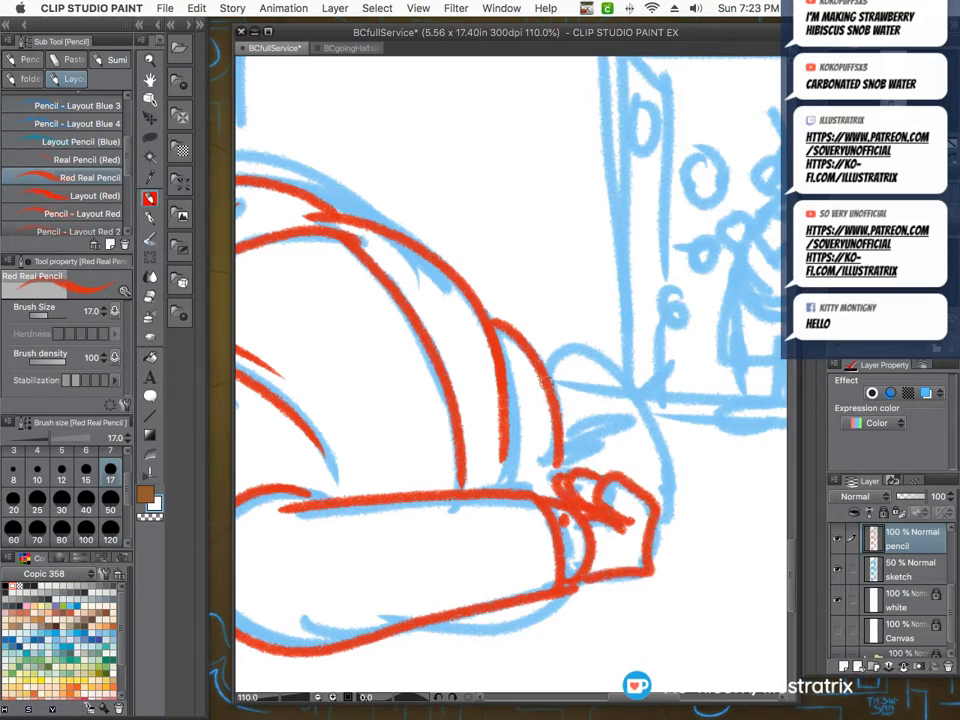
Draw the rounded foot behind the fallen character's hand, with crease strokes on the sole and small curves at the ankle.
left_click_drag(547, 380, 661, 511)
left_click_drag(631, 418, 568, 443)
left_click_drag(627, 443, 575, 467)
mouse_move(556, 382)
left_mouse_down()
mouse_move(573, 409)
mouse_move(563, 427)
left_mouse_up()
left_click_drag(559, 457, 552, 488)
Draw an elliptical dizzy ring above the fallen character's head with three five-pointed stars and scattered dots around it.
scroll(510, 503, "down", 7)
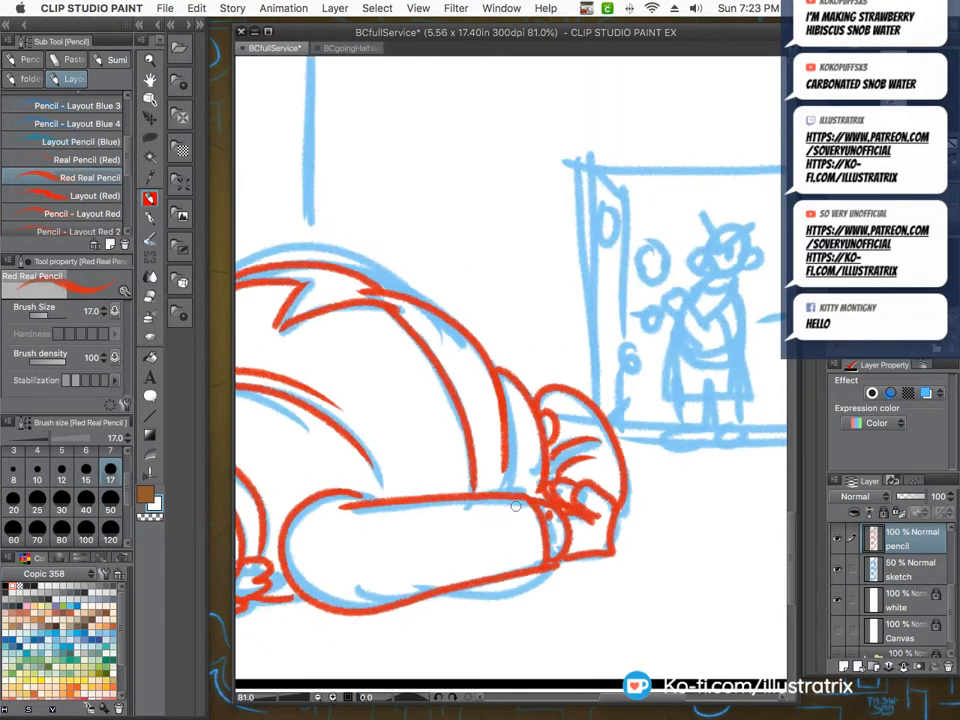
scroll(330, 369, "up", 2)
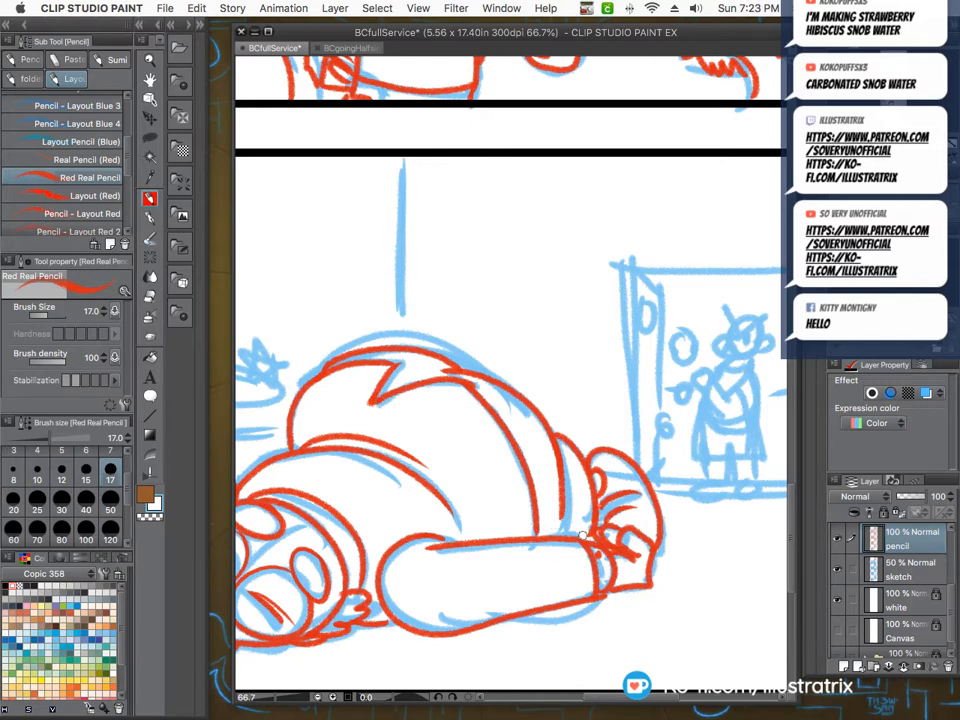
scroll(602, 426, "down", 3)
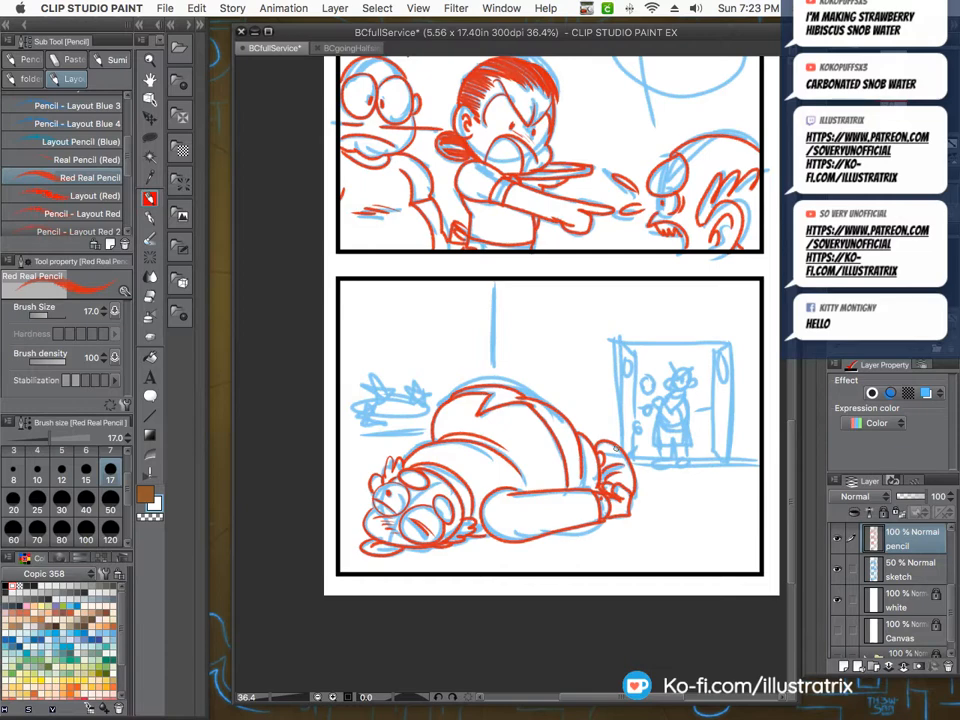
scroll(330, 365, "up", 6)
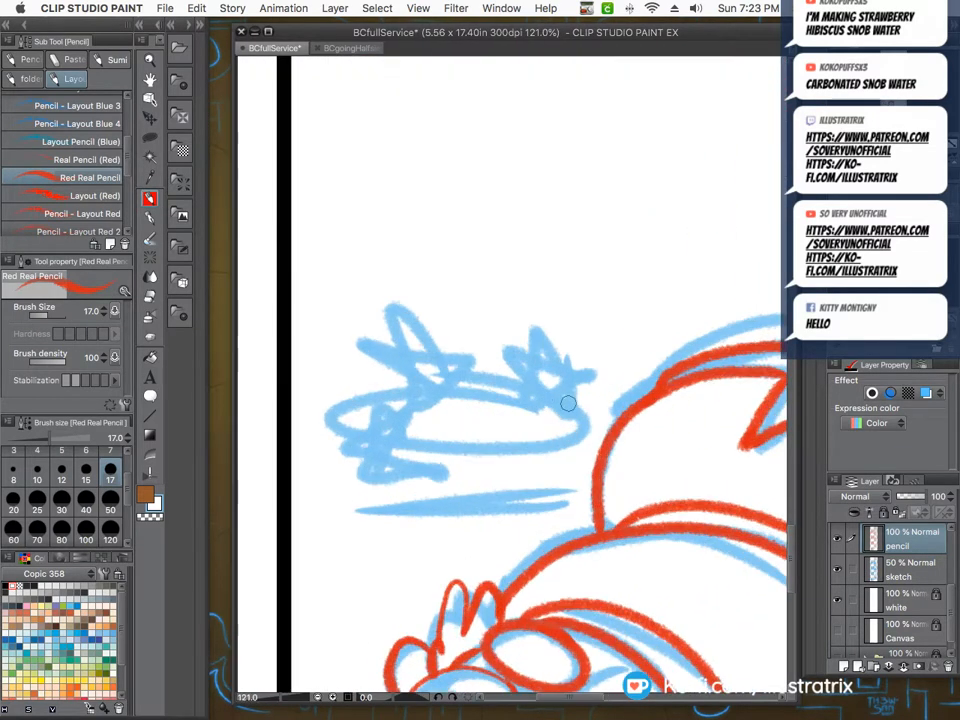
mouse_move(568, 400)
left_mouse_down()
mouse_move(524, 444)
mouse_move(496, 374)
mouse_move(405, 315)
mouse_move(383, 348)
mouse_move(460, 390)
left_mouse_up()
mouse_move(580, 397)
left_mouse_down()
mouse_move(529, 409)
mouse_move(583, 410)
left_mouse_up()
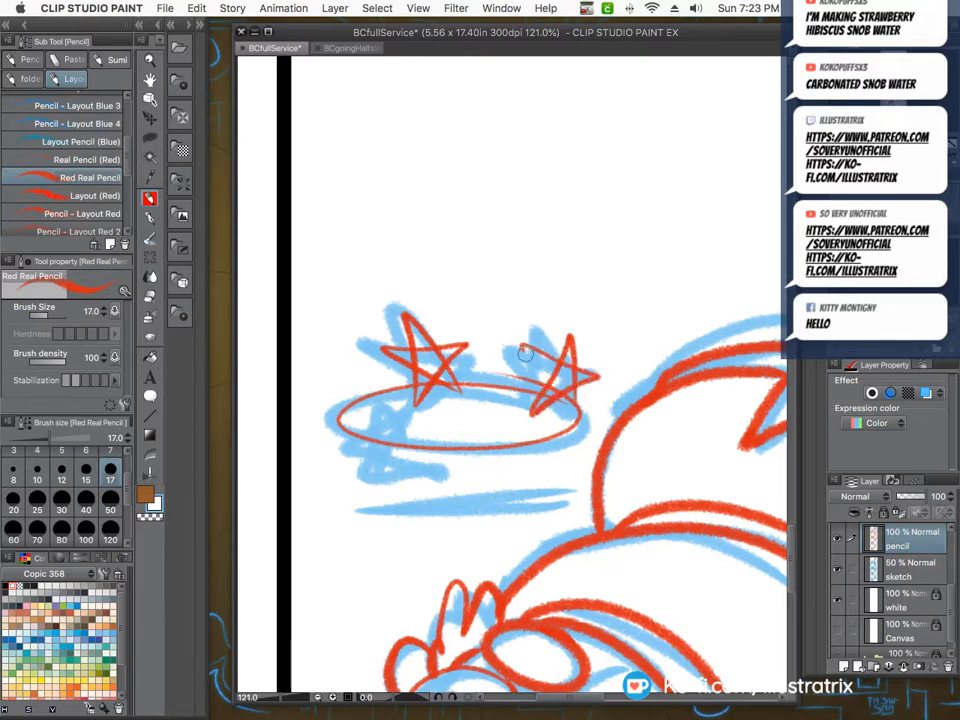
mouse_move(378, 403)
left_mouse_down()
mouse_move(378, 478)
mouse_move(423, 428)
mouse_move(357, 414)
left_mouse_up()
left_click(533, 462)
left_click(483, 414)
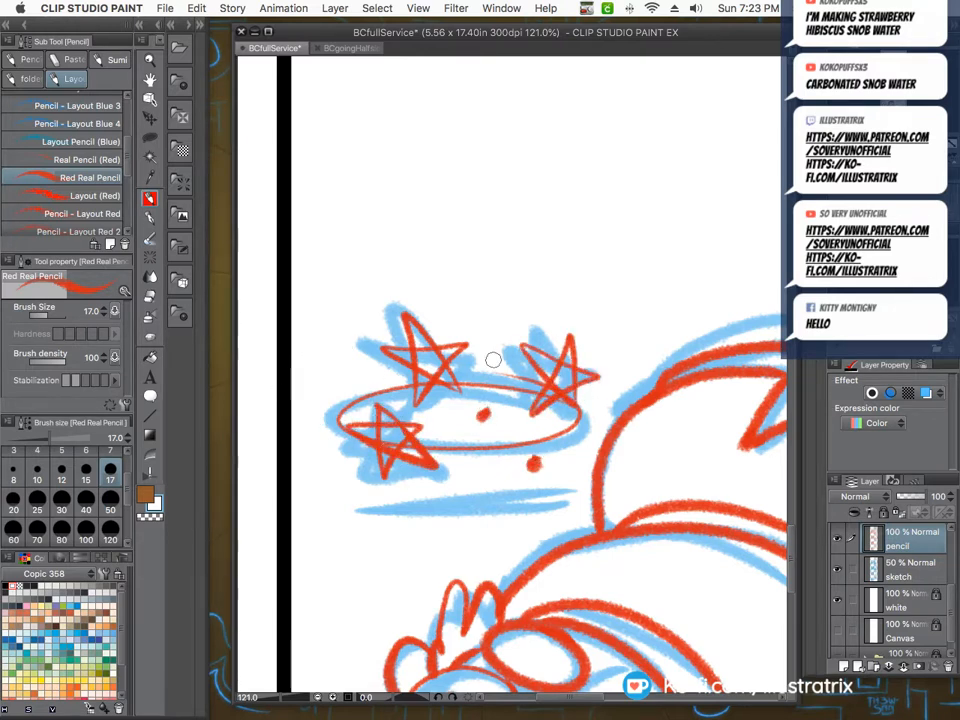
left_click(485, 357)
left_click(597, 420)
Draw the horizontal line below the stars and redraw the vertical line above the raised rear as a thinner stroke.
scroll(343, 468, "down", 4)
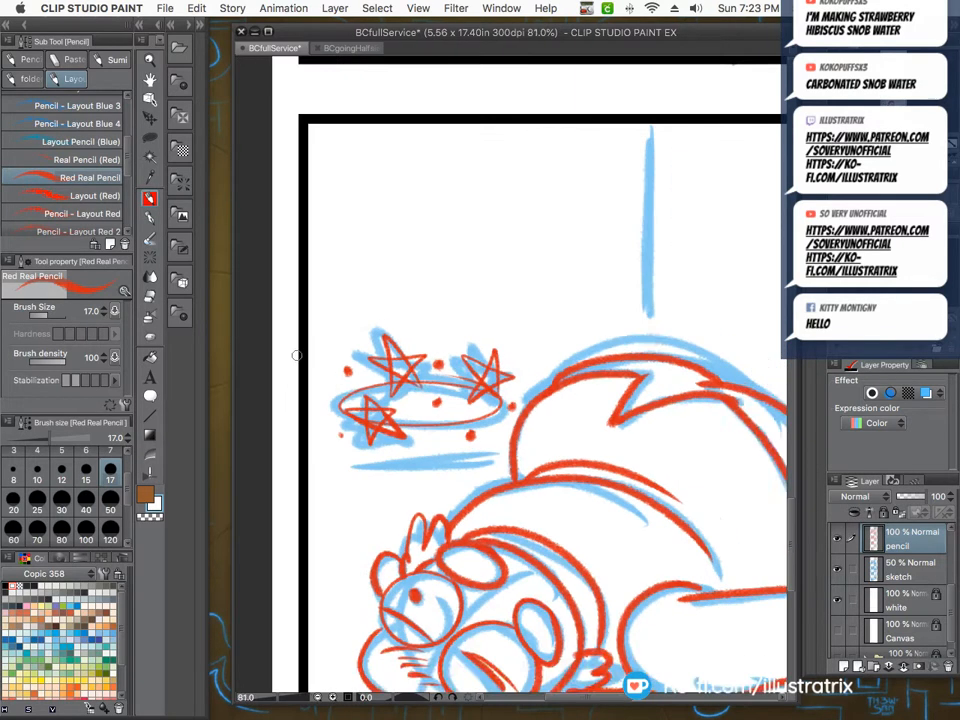
left_click_drag(512, 340, 512, 226)
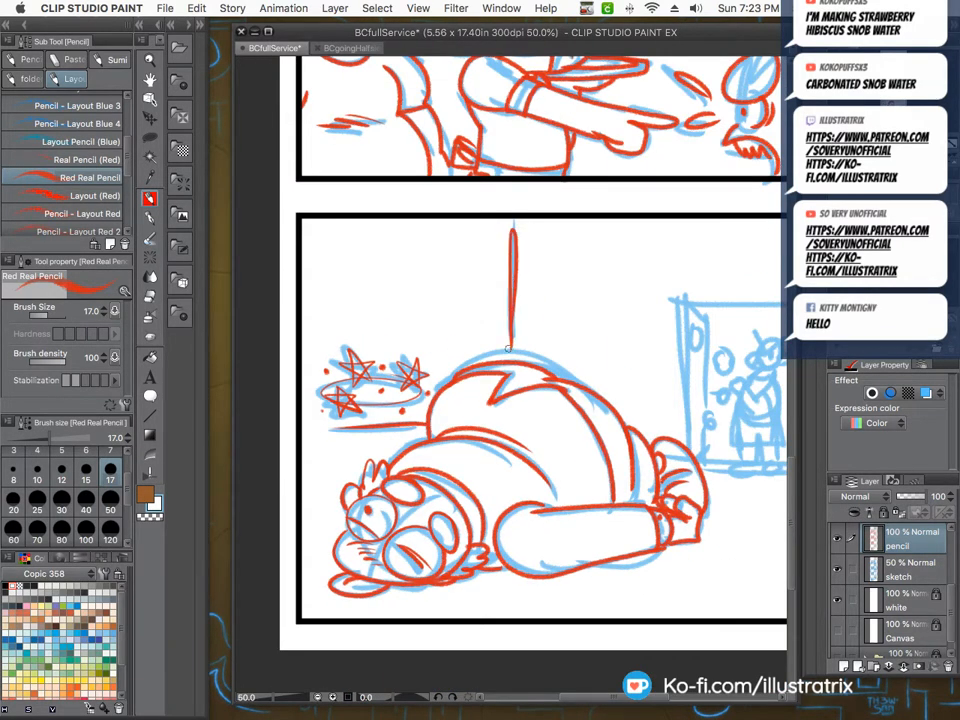
scroll(252, 304, "down", 2)
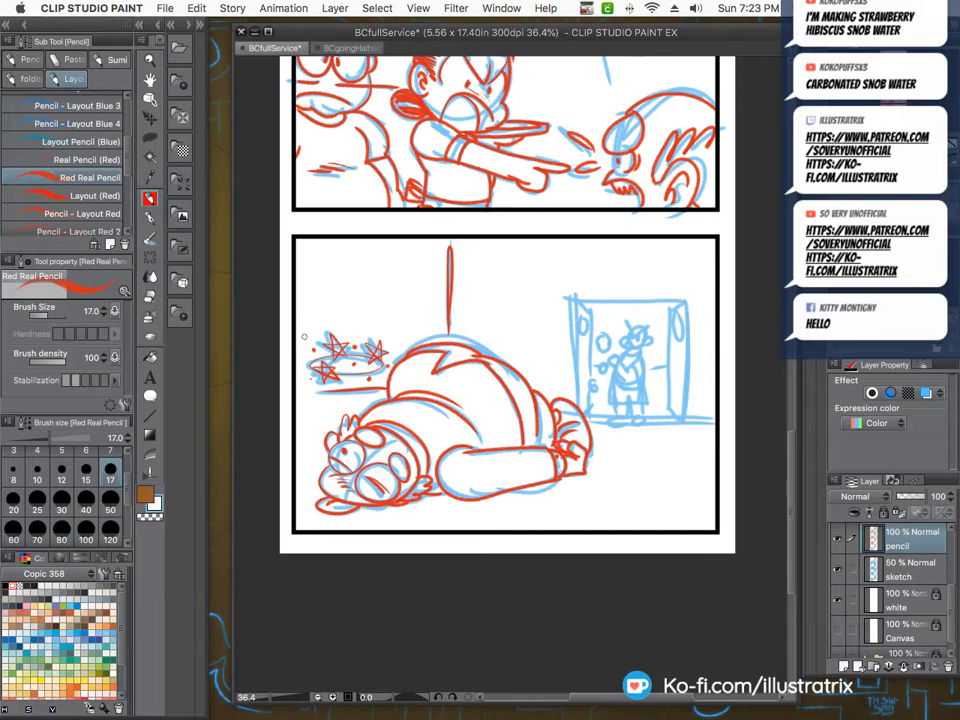
key("super+z")
left_click_drag(450, 243, 449, 331)
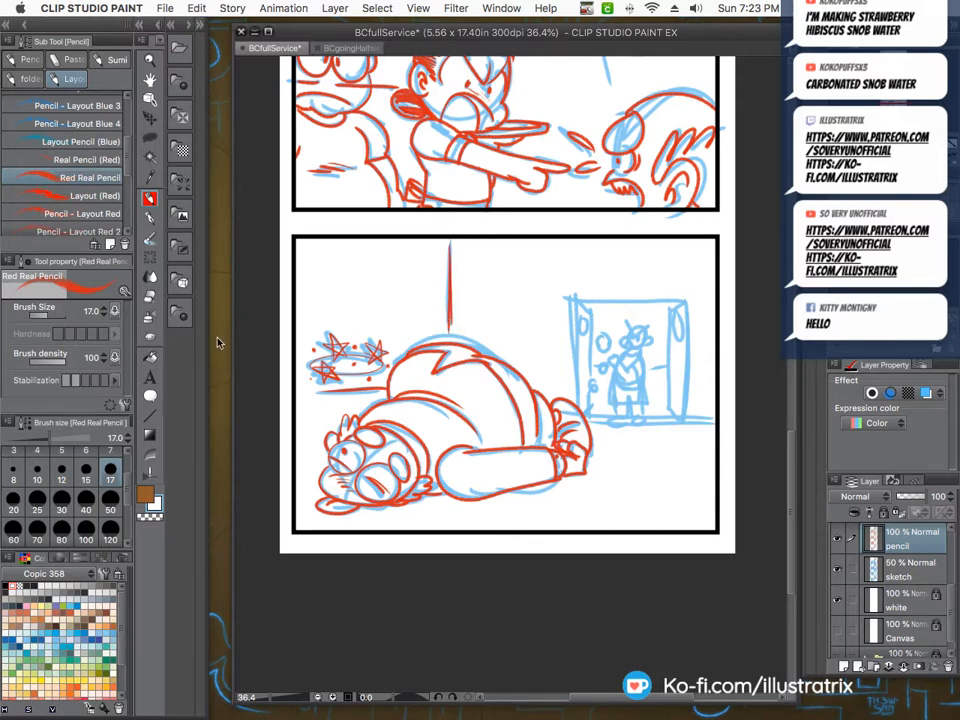
Draw the long, slightly slanted left edge of the doorway behind the fallen character's foot in the last panel.
left_click_drag(580, 697, 609, 698)
key("super+plus")
key("super+plus")
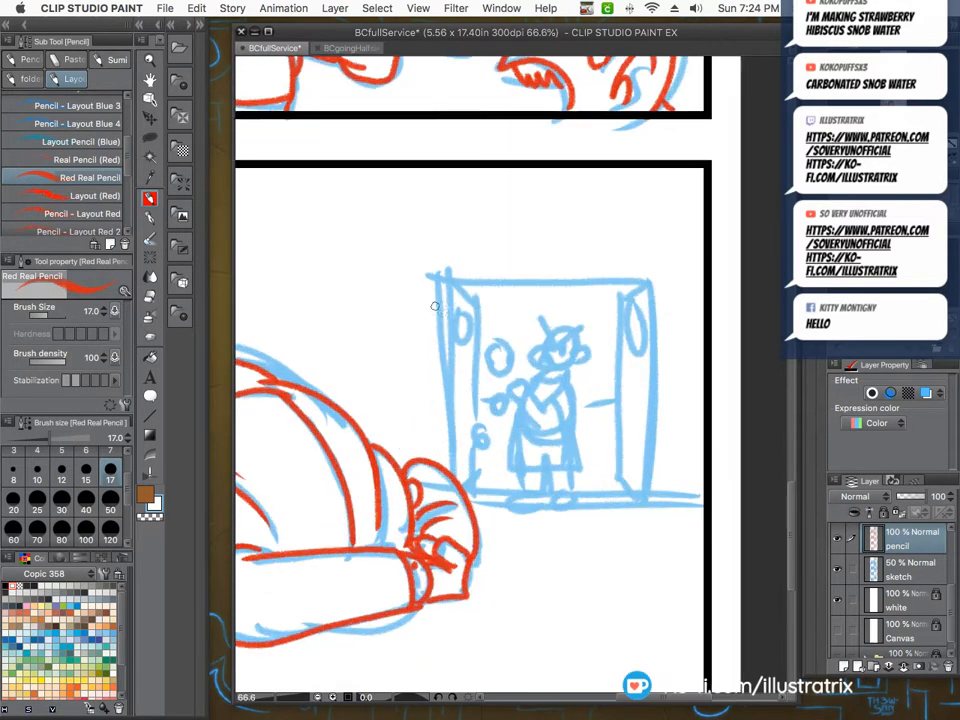
mouse_move(437, 279)
left_mouse_down()
mouse_move(447, 392)
mouse_move(461, 484)
left_mouse_up()
Draw the distant doorway figure's head with nose, ear, mouth, slanted angry brows, eyes and rounded scalp.
key("super+plus")
key("super+plus")
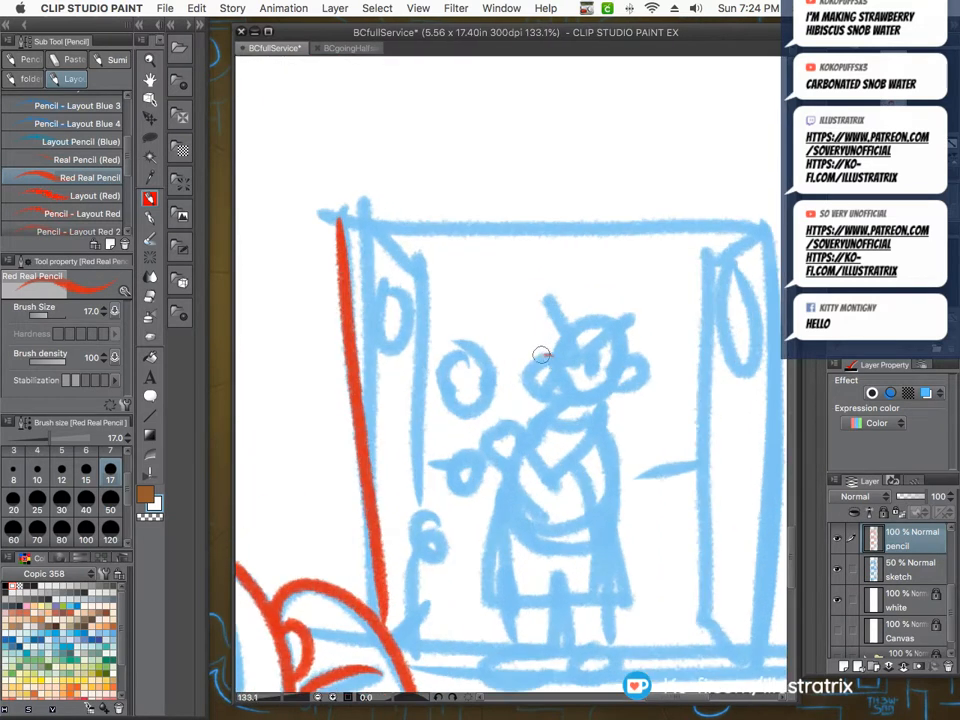
mouse_move(548, 356)
left_mouse_down()
mouse_move(549, 400)
mouse_move(536, 395)
mouse_move(569, 404)
mouse_move(573, 394)
mouse_move(572, 406)
mouse_move(639, 366)
mouse_move(572, 382)
mouse_move(586, 393)
mouse_move(532, 360)
mouse_move(563, 399)
mouse_move(543, 363)
left_mouse_up()
key("super+z")
key("ctrl+z")
key("ctrl+z")
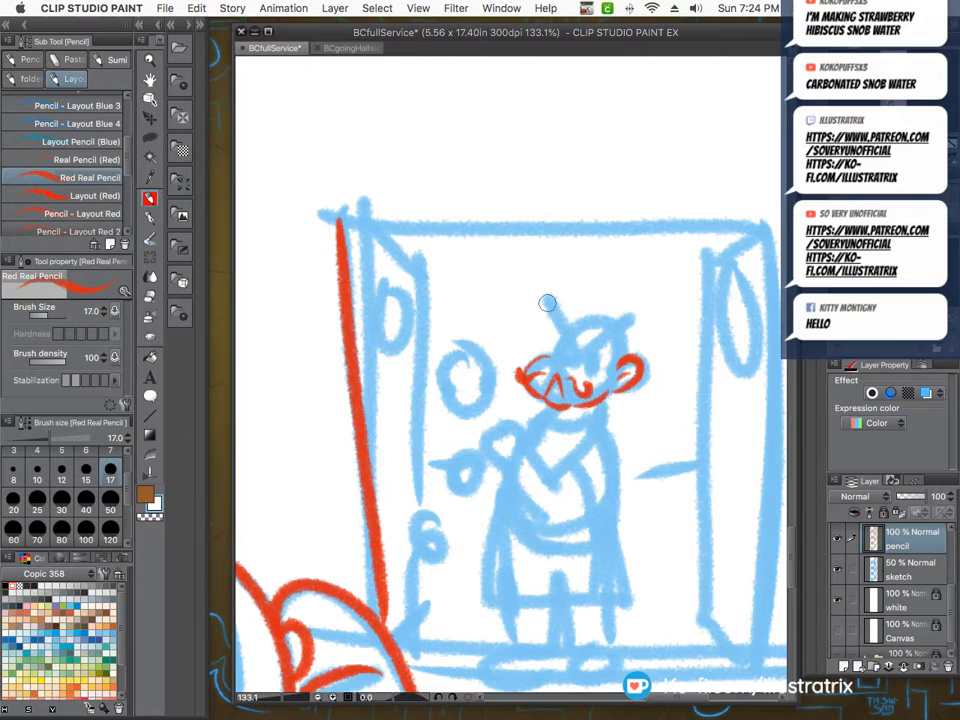
left_click_drag(546, 302, 576, 355)
mouse_move(631, 314)
left_mouse_down()
mouse_move(581, 330)
mouse_move(582, 348)
left_mouse_up()
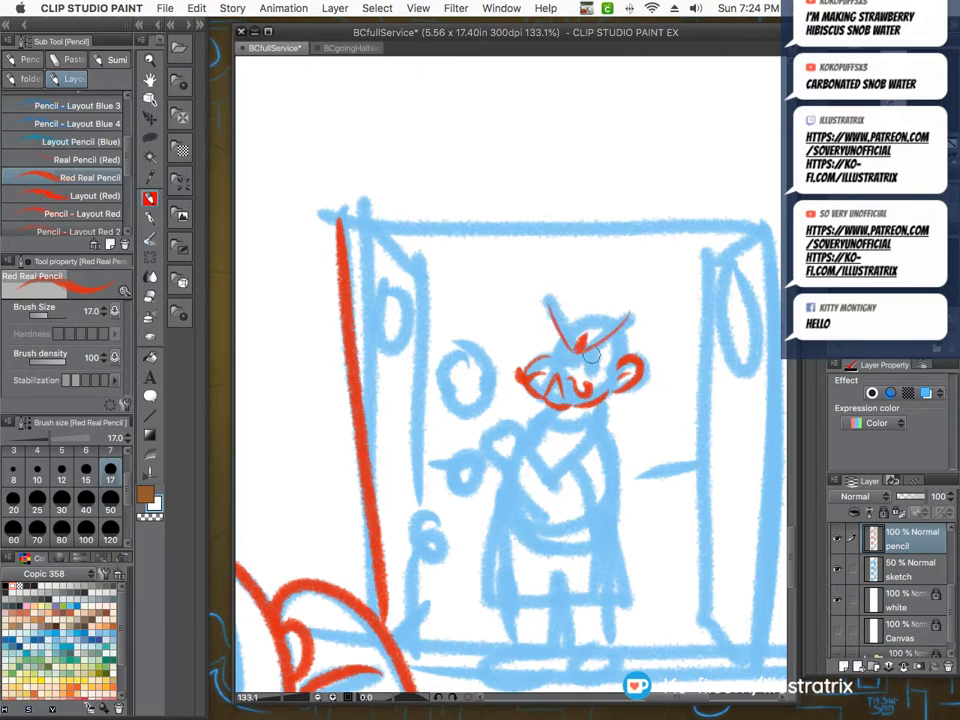
mouse_move(548, 302)
left_mouse_down()
mouse_move(577, 328)
mouse_move(562, 358)
mouse_move(617, 338)
mouse_move(622, 355)
left_mouse_up()
Draw the doorway figure's collar, bent arms and hands brushed together in front of the chest.
mouse_move(560, 468)
left_mouse_down()
mouse_move(622, 432)
mouse_move(596, 503)
mouse_move(508, 430)
mouse_move(514, 440)
left_mouse_up()
mouse_move(510, 437)
left_mouse_down()
mouse_move(483, 460)
mouse_move(602, 490)
left_mouse_up()
mouse_move(464, 455)
left_mouse_down()
mouse_move(480, 459)
mouse_move(457, 464)
mouse_move(457, 494)
mouse_move(491, 484)
left_mouse_up()
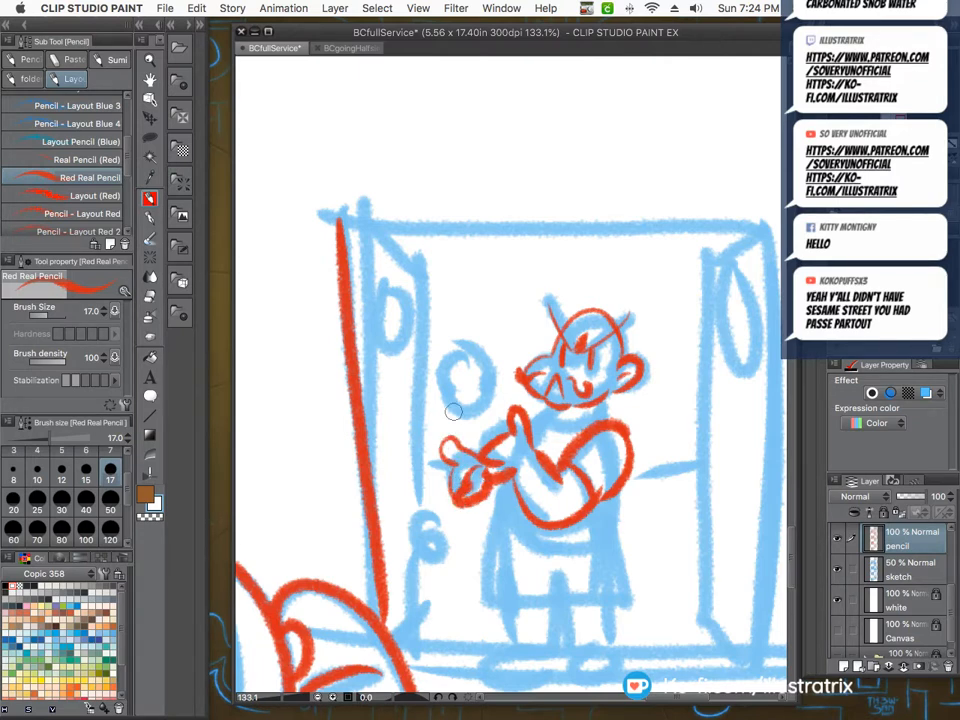
mouse_move(557, 409)
left_mouse_down()
mouse_move(601, 399)
mouse_move(594, 417)
mouse_move(508, 373)
mouse_move(527, 416)
left_mouse_up()
Draw two small round dust puffs, one above and one below the doorway figure's hands.
left_click_drag(461, 381, 478, 370)
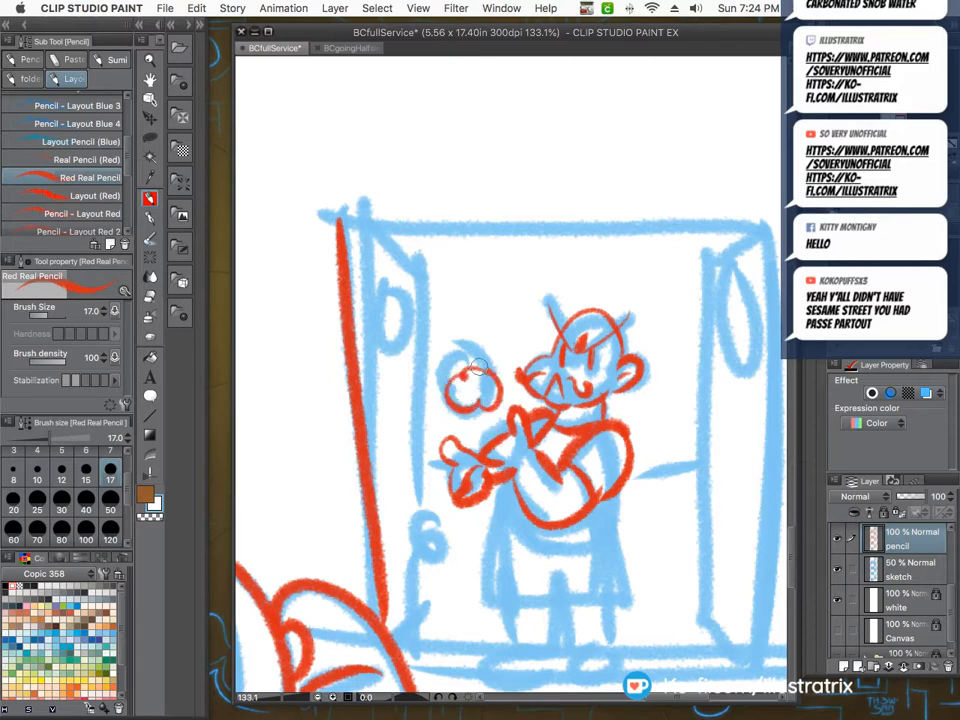
left_click_drag(450, 520, 452, 523)
left_click_drag(440, 538, 442, 541)
Draw the doorway figure's apron with its side bow and hem, plus the short legs and oval shoes.
mouse_move(494, 505)
left_mouse_down()
mouse_move(487, 603)
mouse_move(624, 602)
mouse_move(608, 502)
mouse_move(626, 508)
mouse_move(650, 543)
left_mouse_up()
scroll(650, 450, "down", 5)
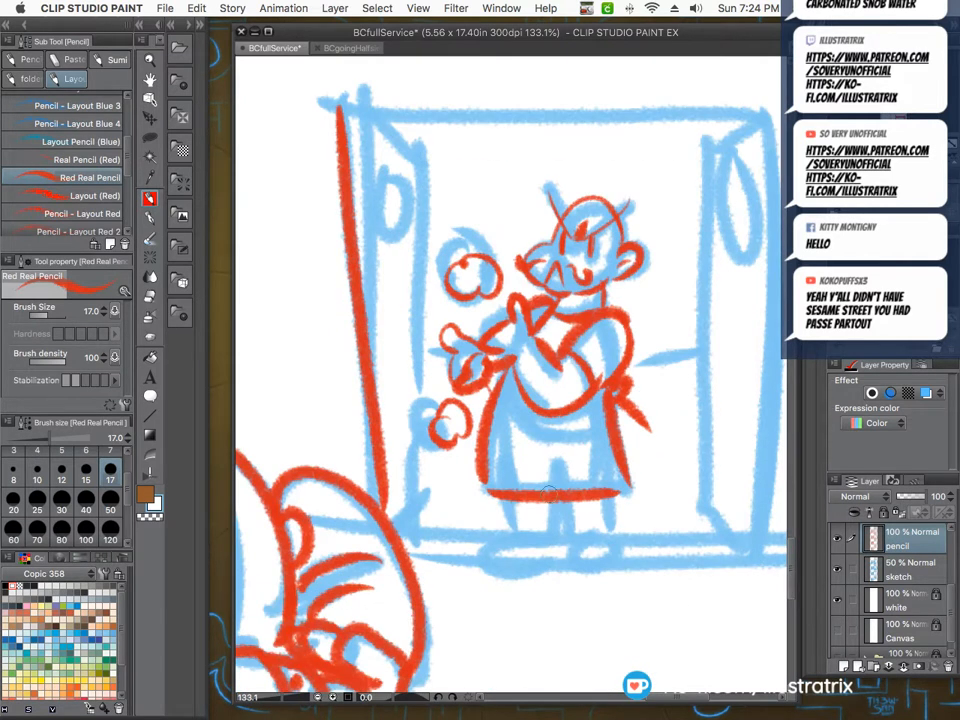
left_click_drag(562, 503, 562, 531)
mouse_move(611, 556)
left_mouse_down()
mouse_move(548, 551)
mouse_move(612, 558)
left_mouse_up()
left_click_drag(610, 500, 606, 530)
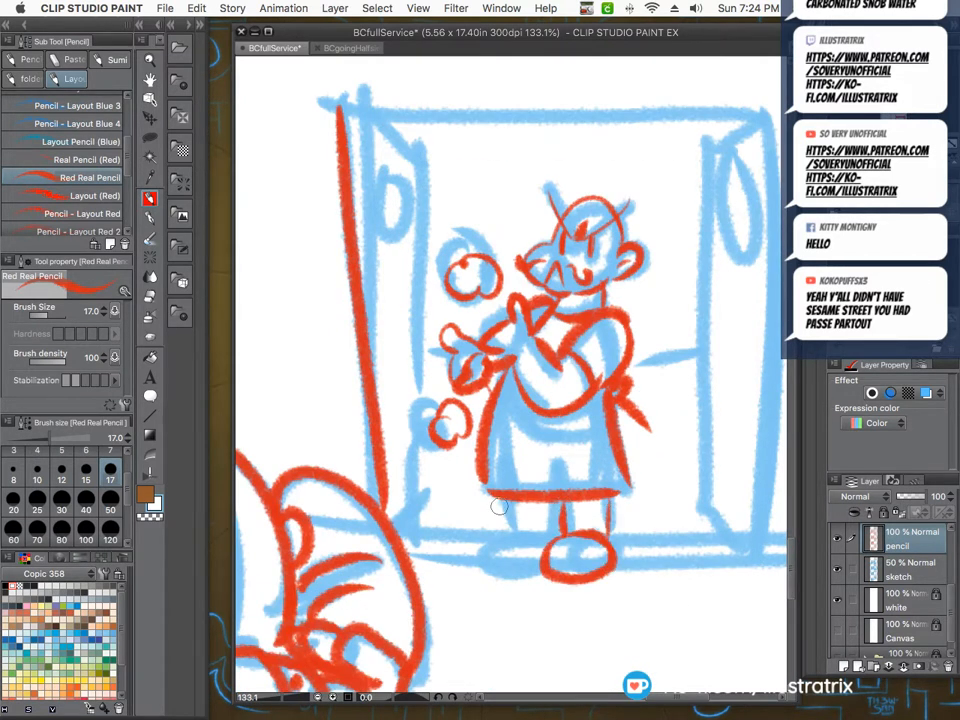
mouse_move(505, 499)
left_mouse_down()
mouse_move(512, 536)
mouse_move(543, 535)
mouse_move(508, 571)
mouse_move(541, 569)
left_mouse_up()
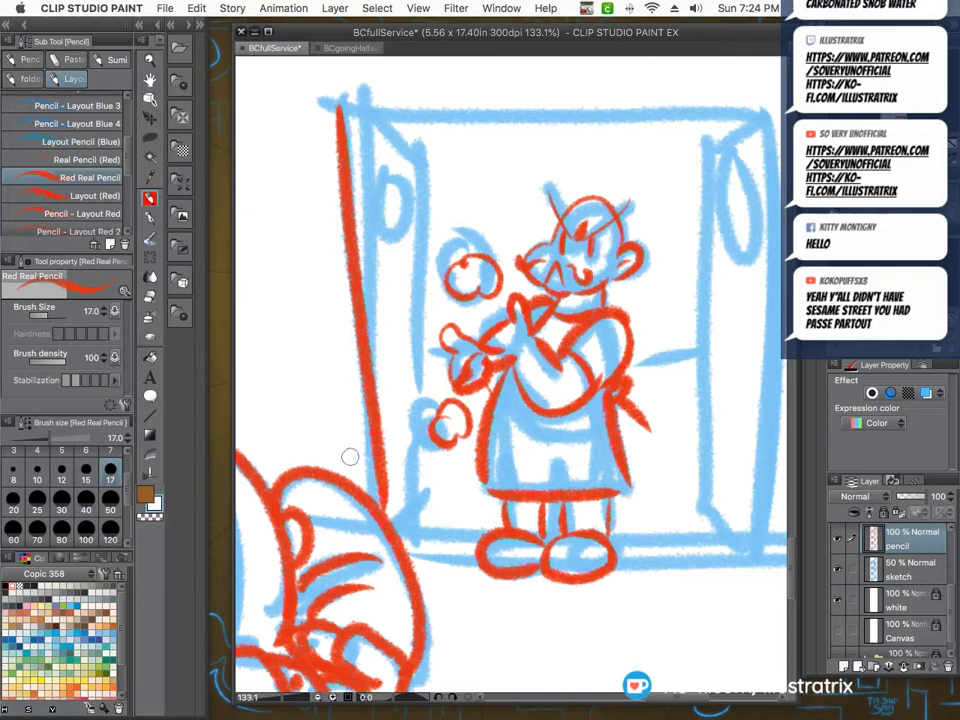
Outline the doorway's top, right side and floor line, and draw the open right door seen at an angle.
mouse_move(341, 124)
left_mouse_down()
mouse_move(624, 111)
mouse_move(744, 461)
mouse_move(735, 561)
mouse_move(620, 564)
left_mouse_up()
scroll(668, 550, "down", 5)
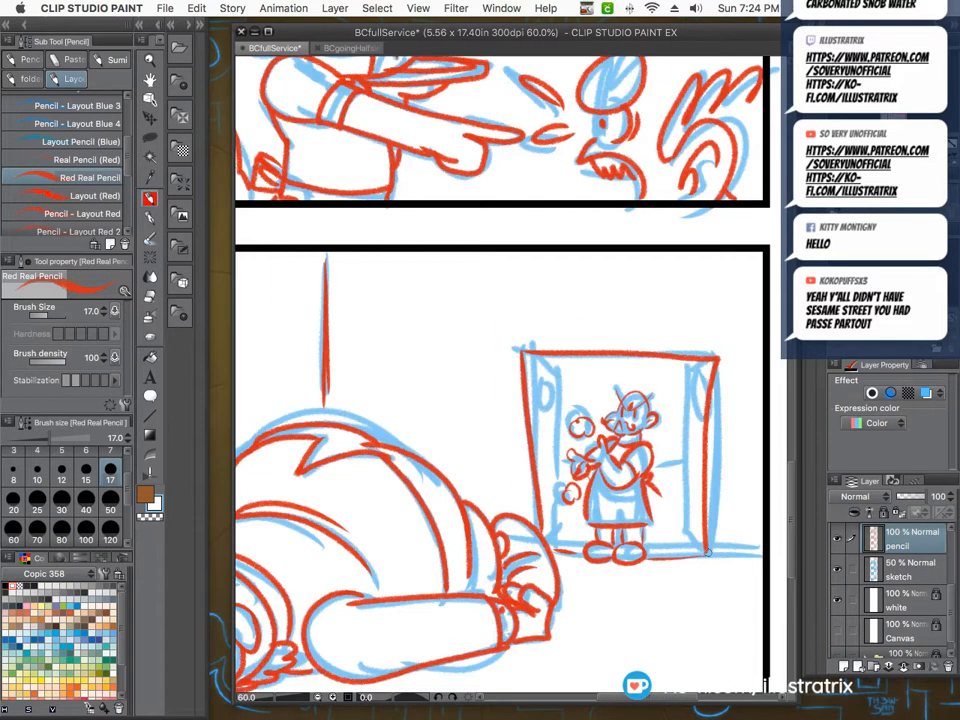
mouse_move(715, 357)
left_mouse_down()
mouse_move(707, 549)
mouse_move(688, 374)
left_mouse_up()
left_click_drag(688, 374, 686, 540)
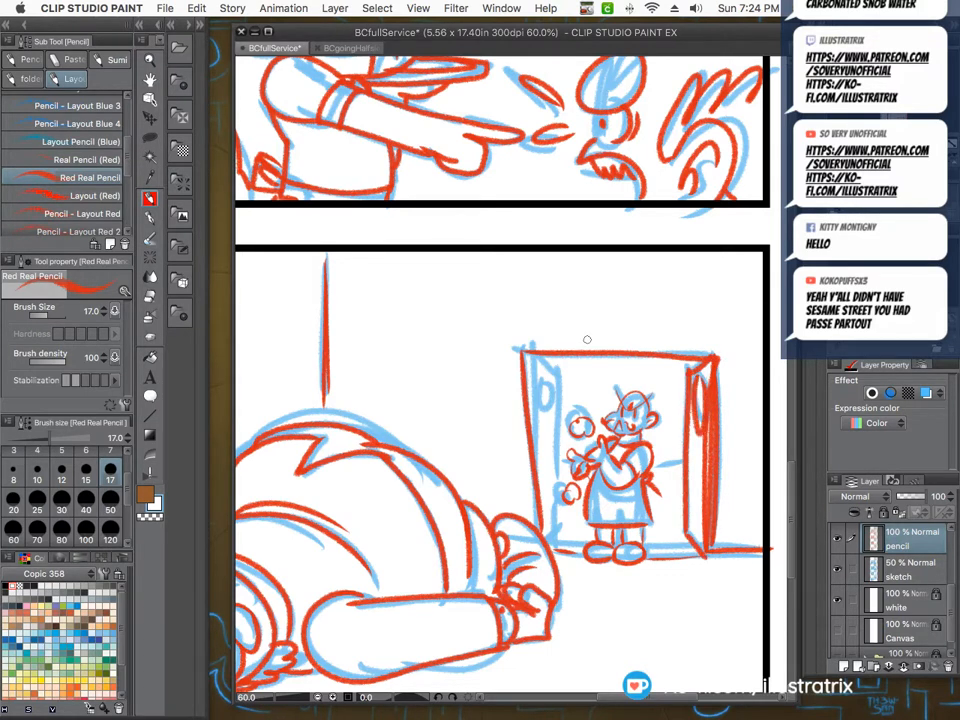
Draw the angled left door with its oval window and the short horizontal line behind the doorway figure.
left_click_drag(530, 354, 557, 373)
mouse_move(557, 373)
left_mouse_down()
mouse_move(564, 537)
mouse_move(551, 545)
left_mouse_up()
mouse_move(550, 398)
left_mouse_down()
mouse_move(538, 425)
mouse_move(551, 386)
left_mouse_up()
left_click_drag(684, 463, 656, 464)
scroll(560, 488, "down", 4)
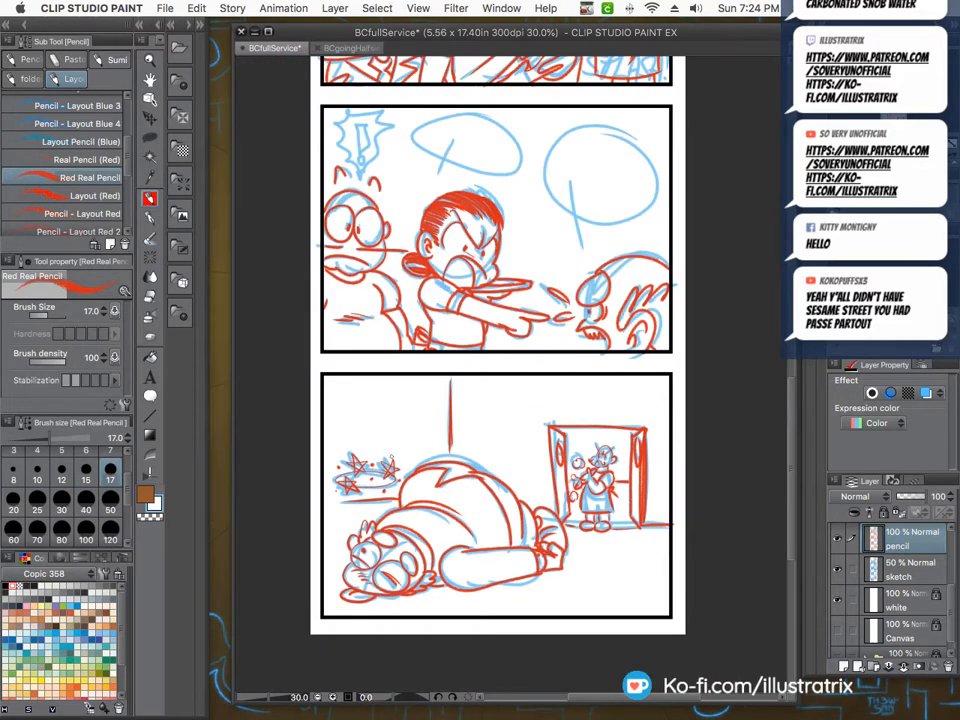
Add a thin-lined rectangular window between the wall's vertical line and the doorway, with diagonal glare strokes.
scroll(470, 400, "up", 3)
mouse_move(563, 420)
left_mouse_down()
mouse_move(446, 425)
mouse_move(569, 451)
mouse_move(573, 547)
left_mouse_up()
left_click_drag(542, 440, 515, 482)
left_click_drag(540, 459, 519, 491)
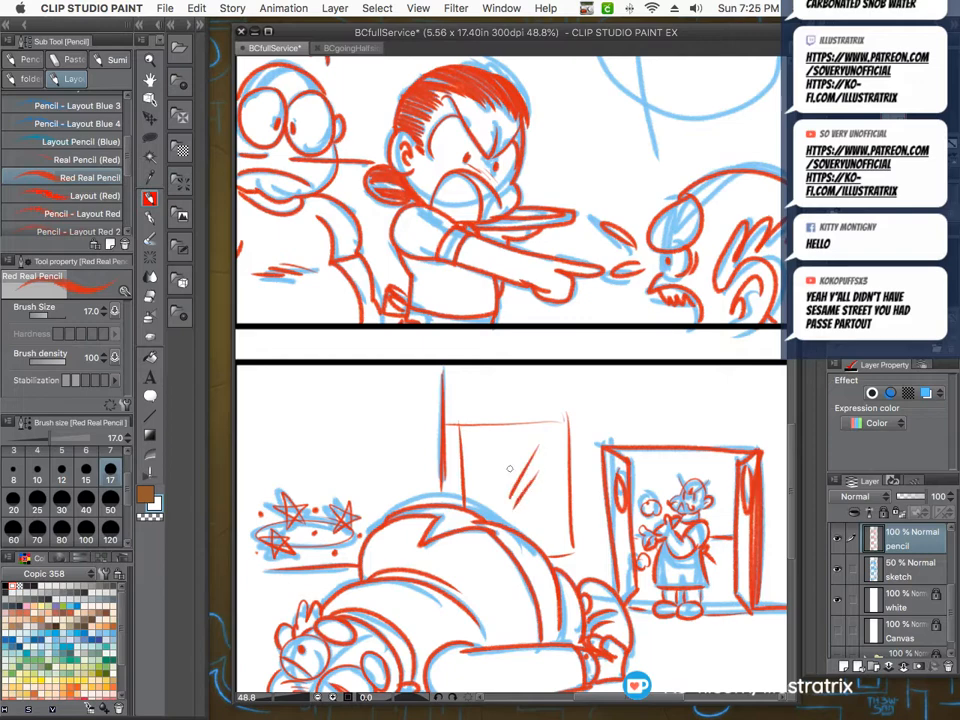
Add a second window with diagonal glare strokes above the dizzy stars, plus a partial window edge at the panel's far left.
scroll(476, 425, "down", 2)
scroll(356, 422, "up", 2)
left_click_drag(465, 404, 355, 404)
left_click_drag(355, 406, 354, 470)
mouse_move(463, 401)
left_mouse_down()
mouse_move(456, 500)
mouse_move(388, 479)
left_mouse_up()
left_click_drag(434, 420, 391, 487)
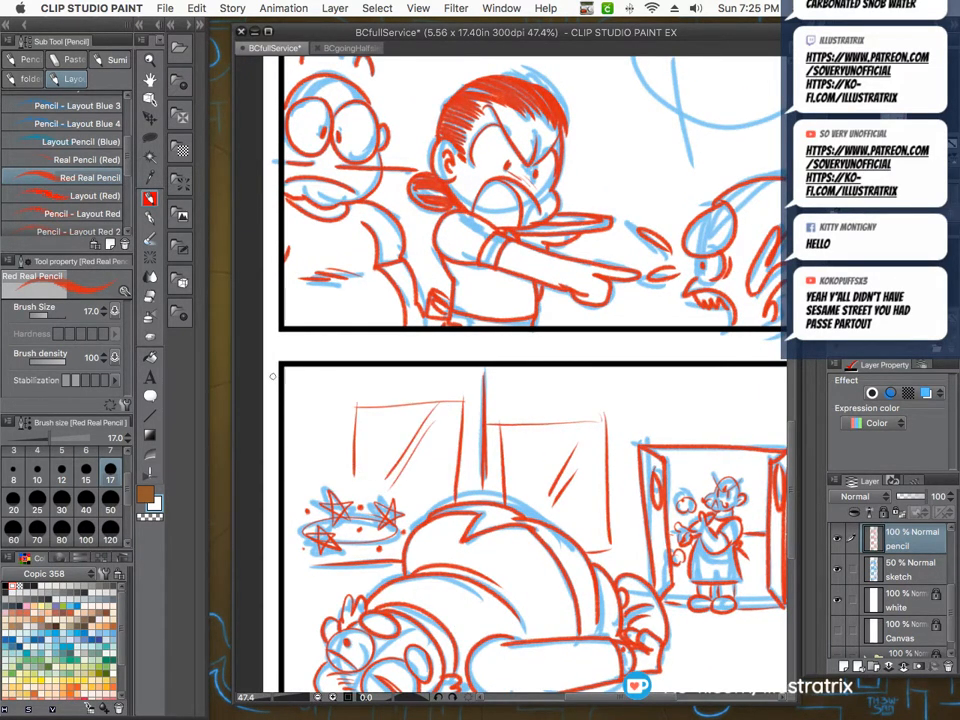
scroll(245, 455, "down", 2)
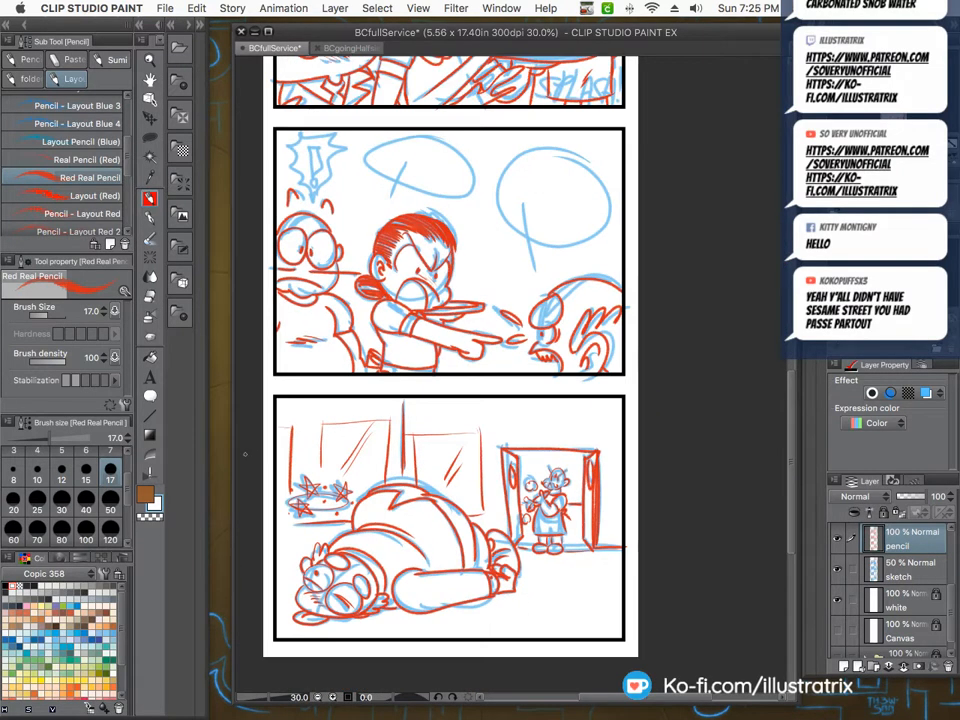
Draw a partial window edge at the panel's far right and a rectangular sign board above the doorway.
left_click_drag(620, 432, 618, 517)
mouse_move(600, 451)
left_mouse_down()
mouse_move(601, 412)
mouse_move(497, 423)
left_mouse_up()
scroll(527, 397, "up", 1)
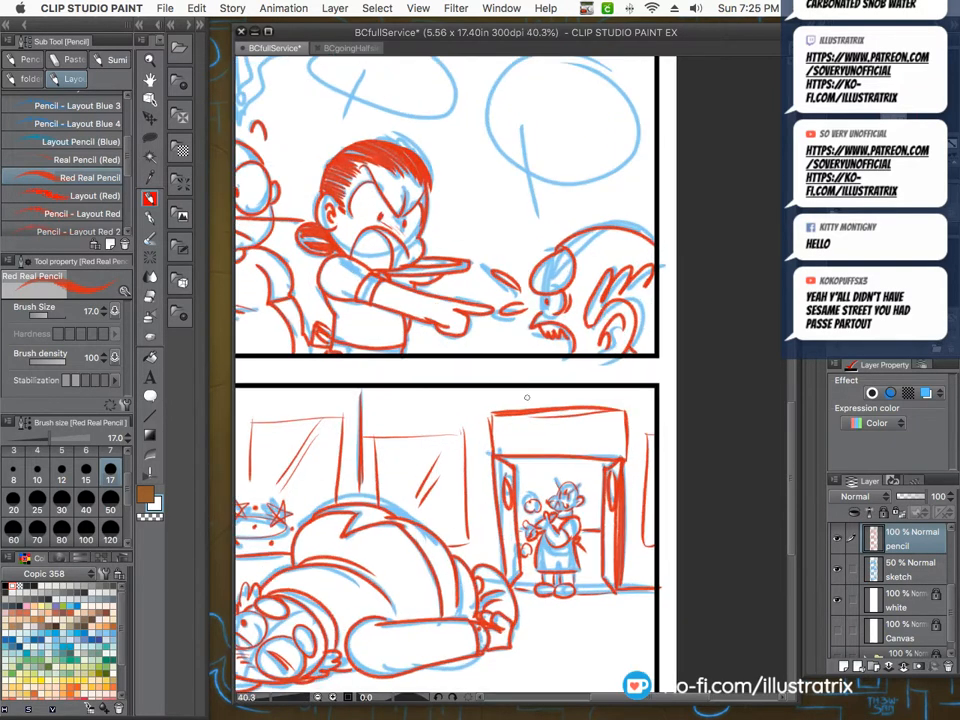
Letter "LeFancy" by hand on the sign above the doorway and save the file.
scroll(499, 395, "up", 1)
mouse_move(516, 450)
left_mouse_down()
mouse_move(532, 439)
mouse_move(538, 457)
left_mouse_up()
left_click_drag(537, 423, 559, 420)
mouse_move(540, 441)
left_mouse_down()
mouse_move(561, 436)
mouse_move(572, 457)
left_mouse_up()
mouse_move(577, 438)
left_mouse_down()
mouse_move(578, 456)
mouse_move(592, 456)
left_mouse_up()
mouse_move(603, 436)
left_mouse_down()
mouse_move(603, 453)
mouse_move(624, 437)
mouse_move(618, 468)
left_mouse_up()
scroll(618, 465, "down", 3)
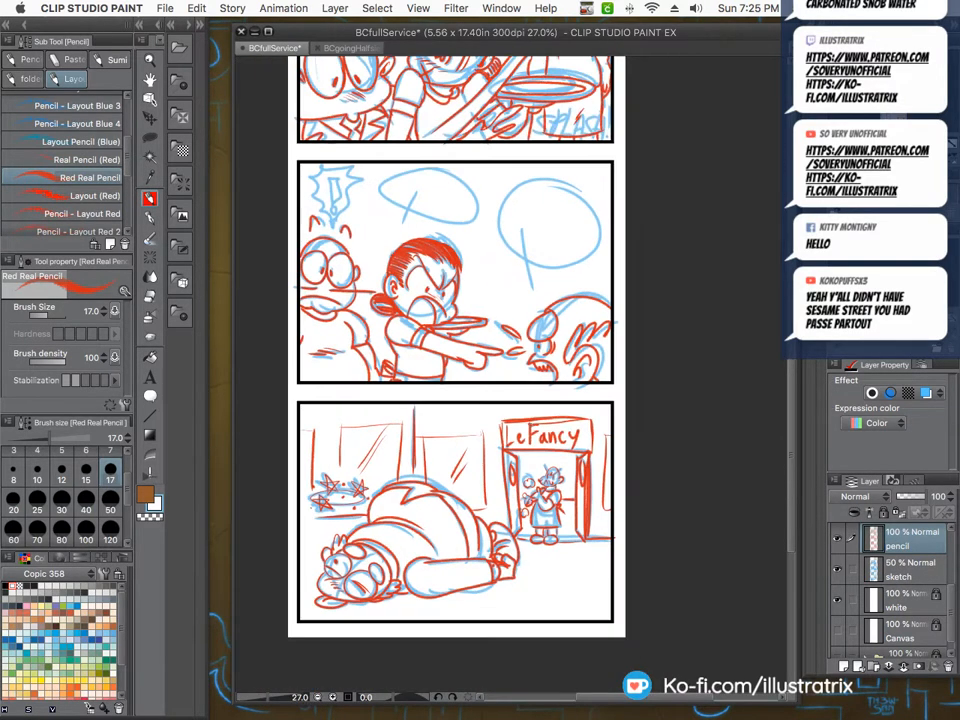
key("super+s")
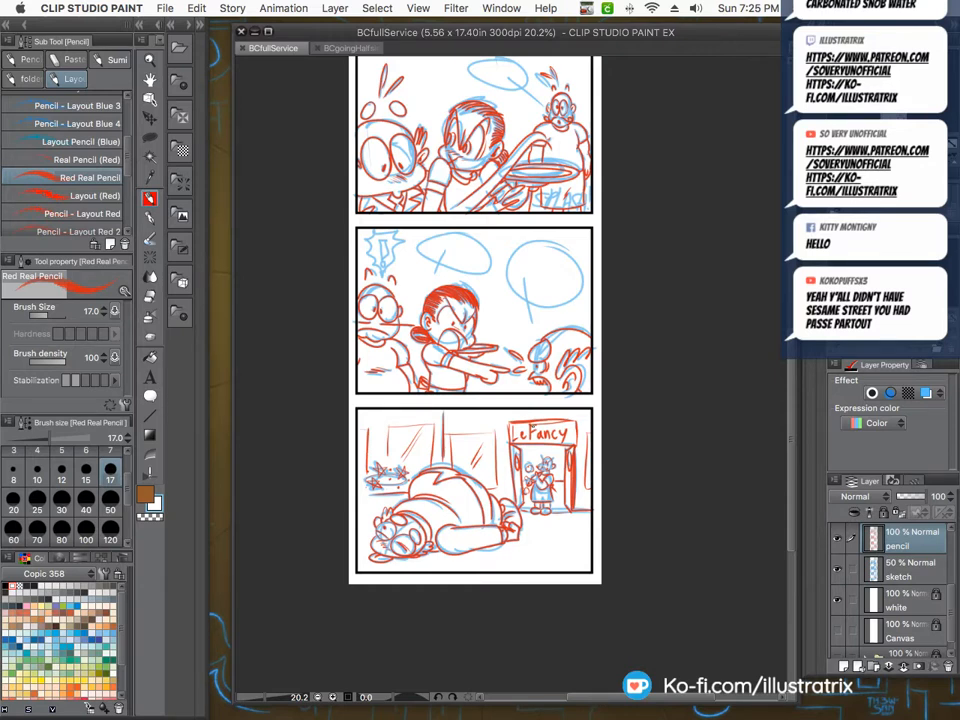
Hide the blue sketch layer and make the pencil layer active.
scroll(592, 330, "up", 5)
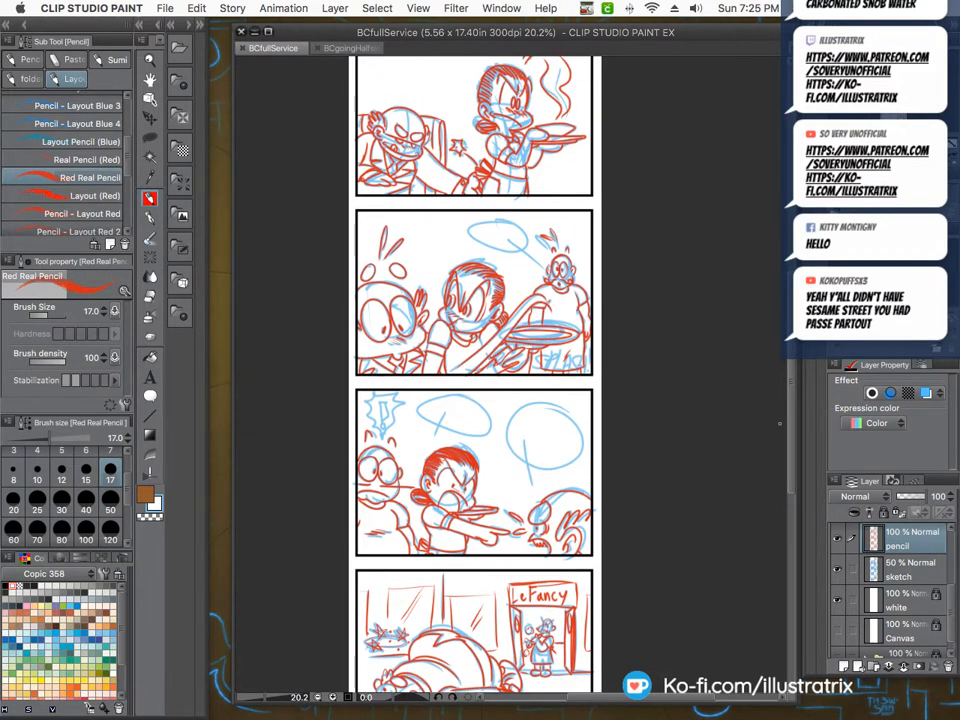
scroll(779, 423, "down", 3)
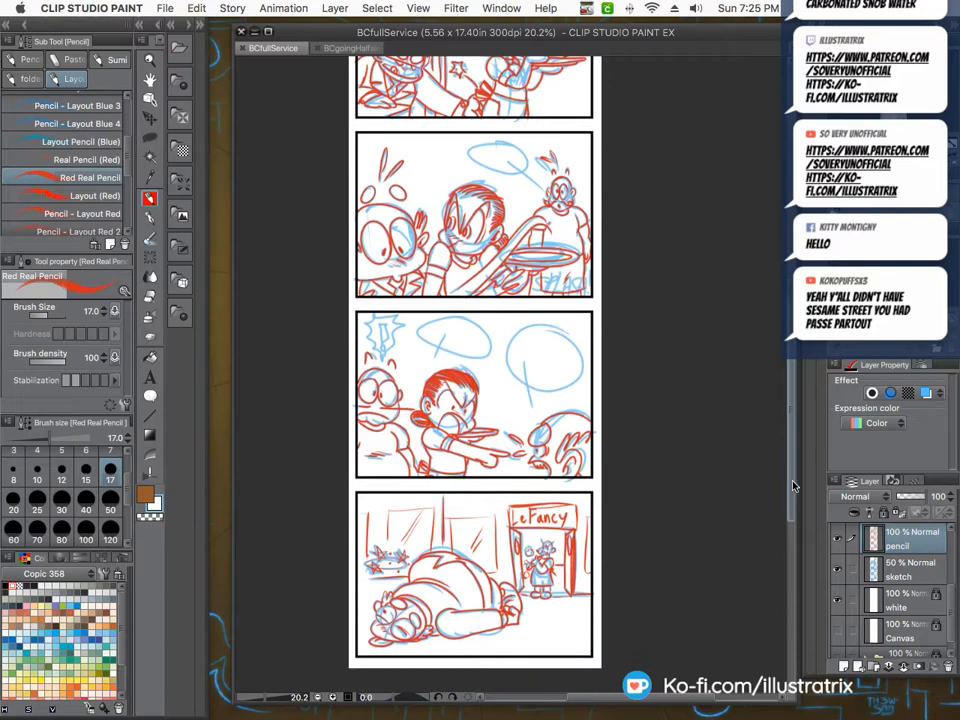
scroll(900, 560, "up", 3)
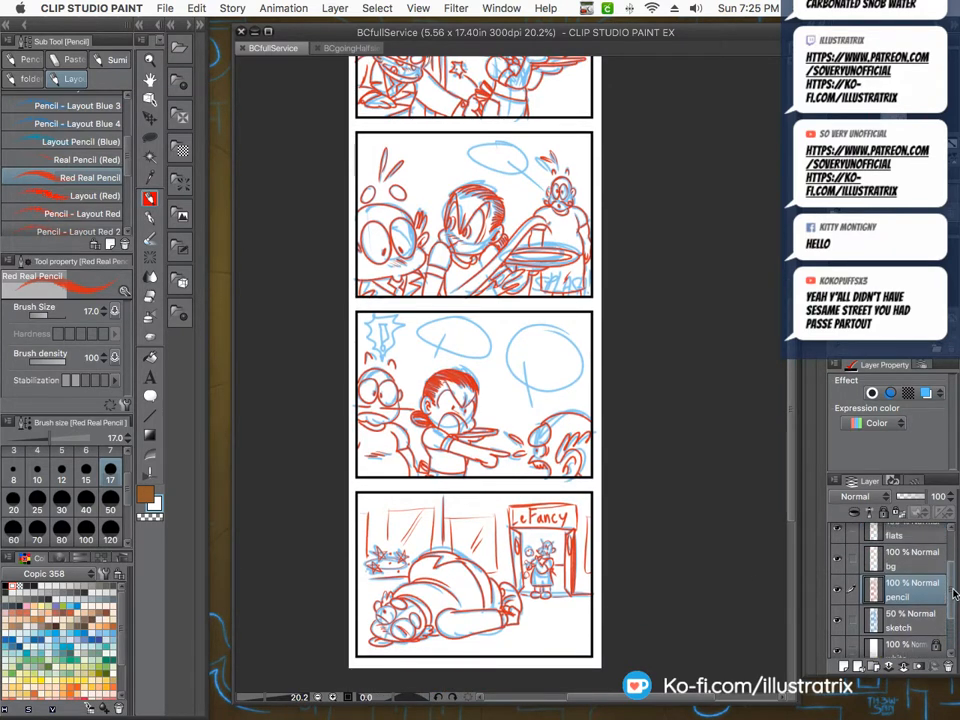
left_click(908, 571)
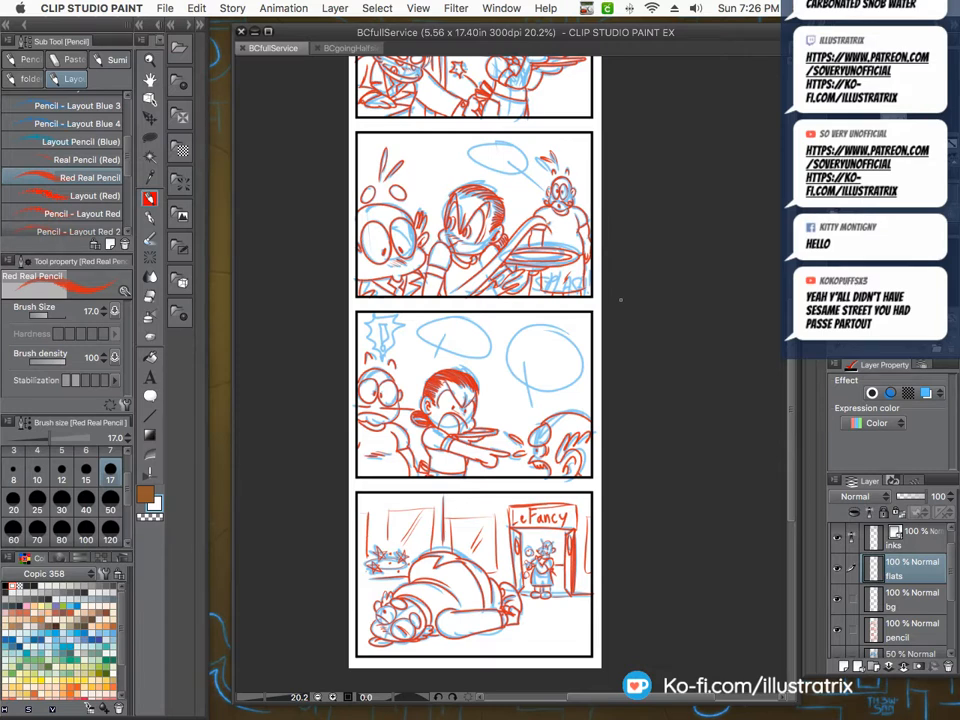
left_click(920, 540)
scroll(895, 570, "down", 2)
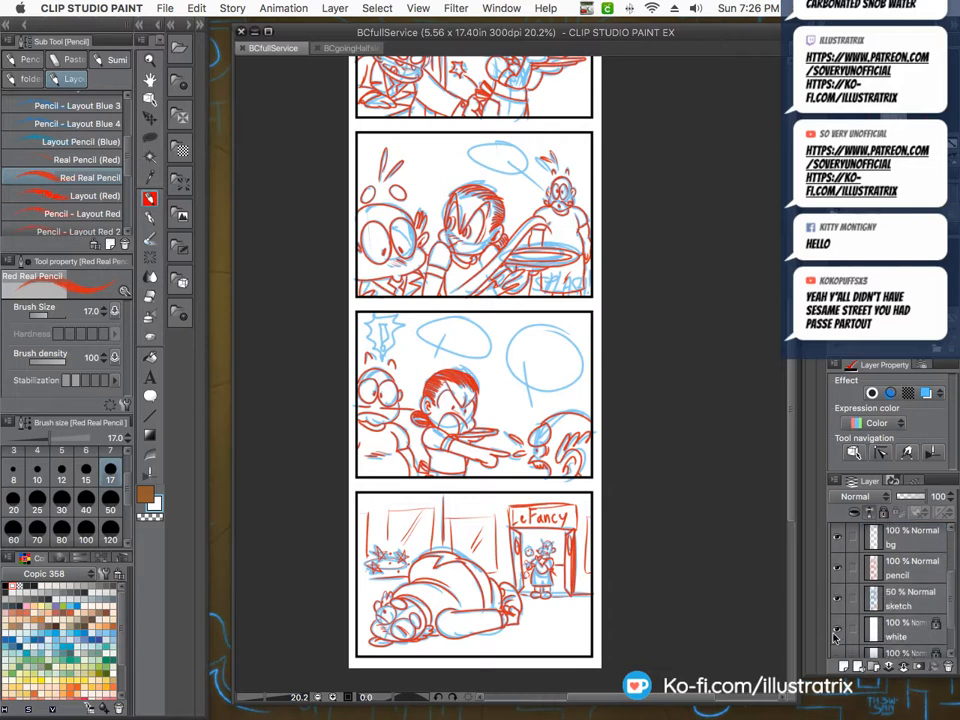
left_click(837, 598)
left_click(897, 574)
Add the text "pap!" above the seated old man in the first panel.
scroll(895, 575, "up", 3)
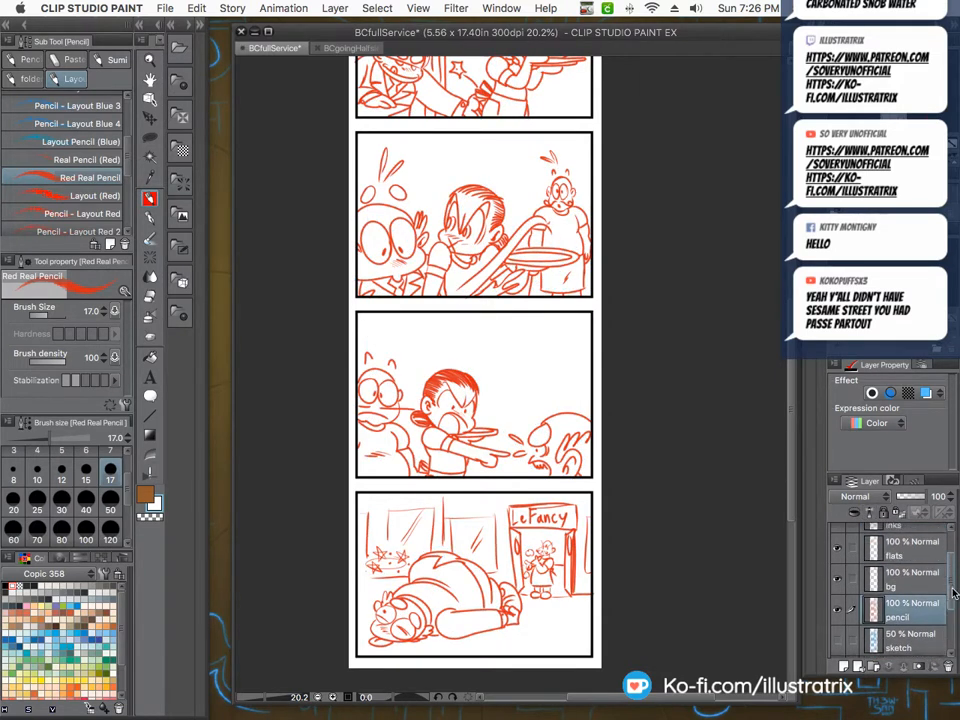
scroll(593, 329, "up", 5)
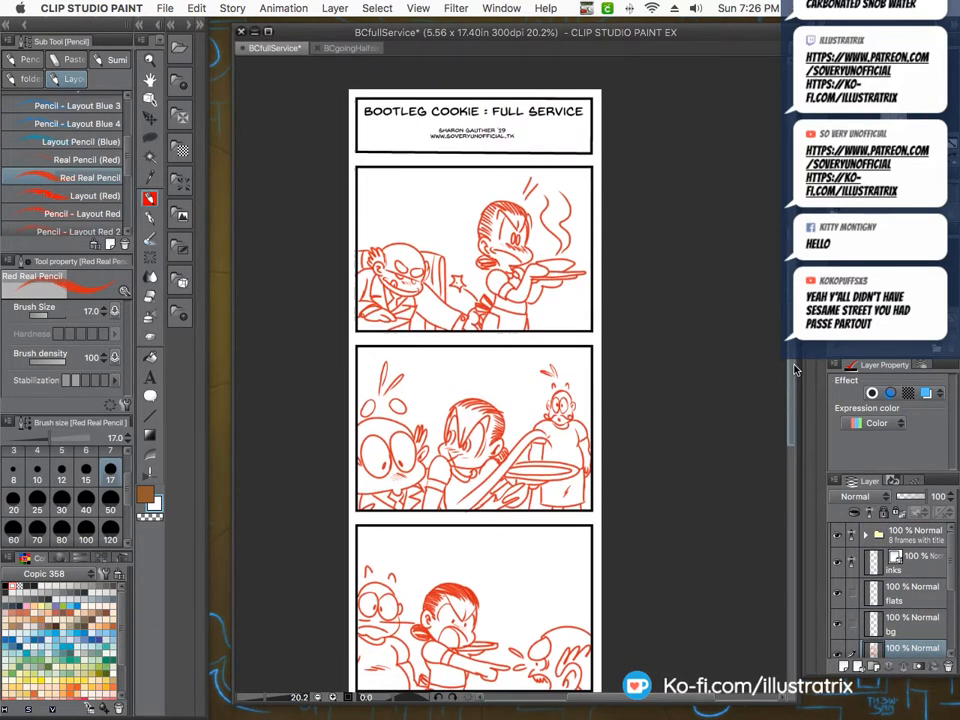
left_click(149, 378)
left_click(425, 233)
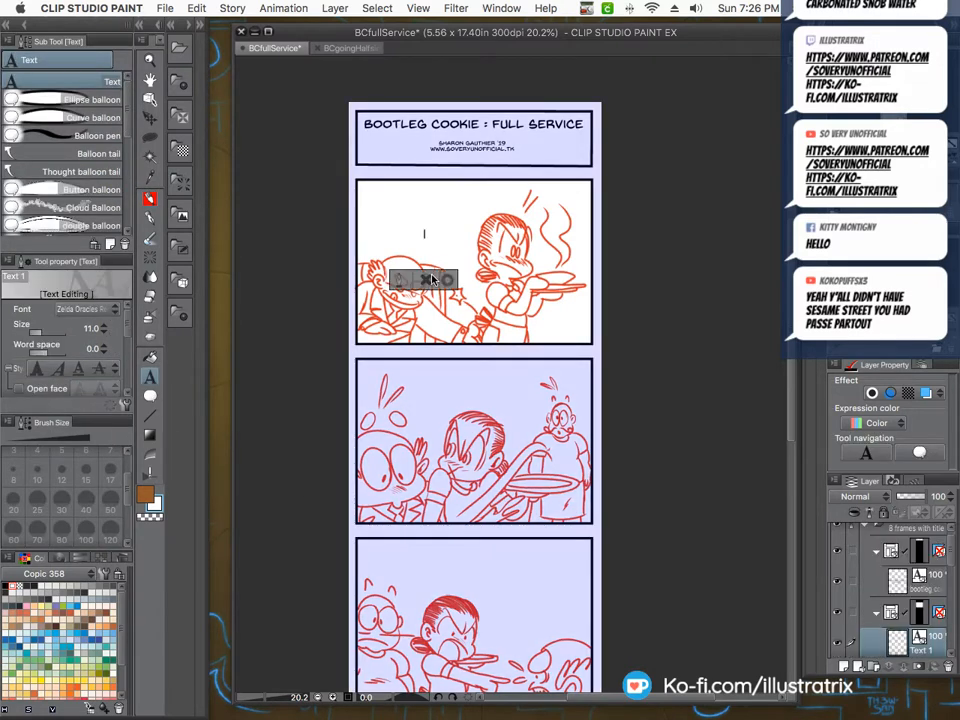
type("pap!")
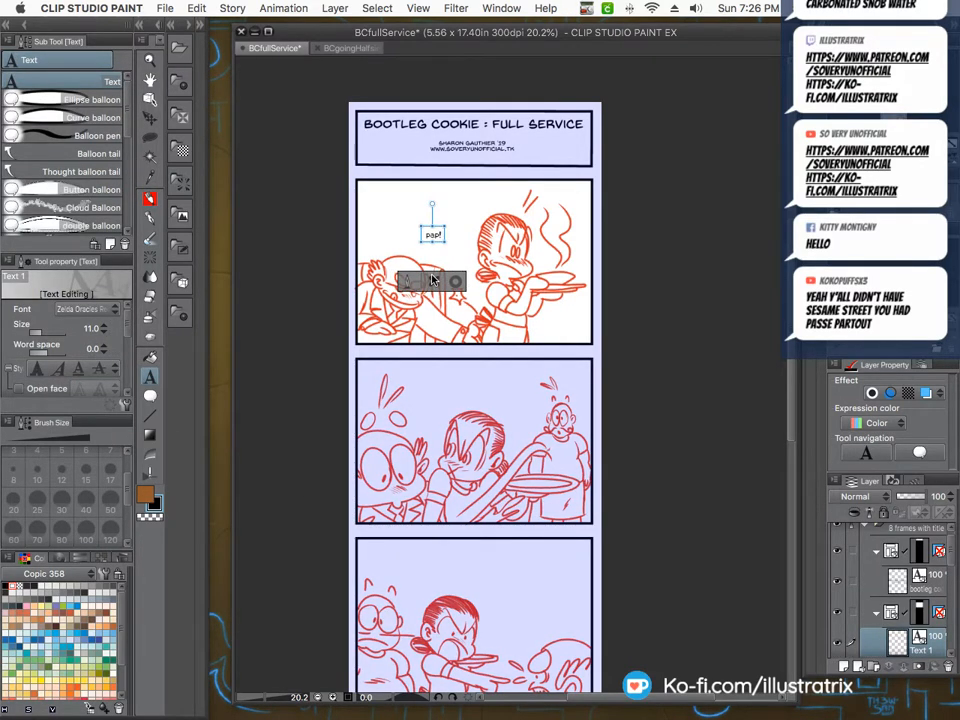
Change the "pap!" text to the Back Issues BB font from the Comics font list and commit it.
left_click_drag(425, 236, 431, 236)
type("b")
left_click(88, 309)
scroll(138, 410, "up", 5)
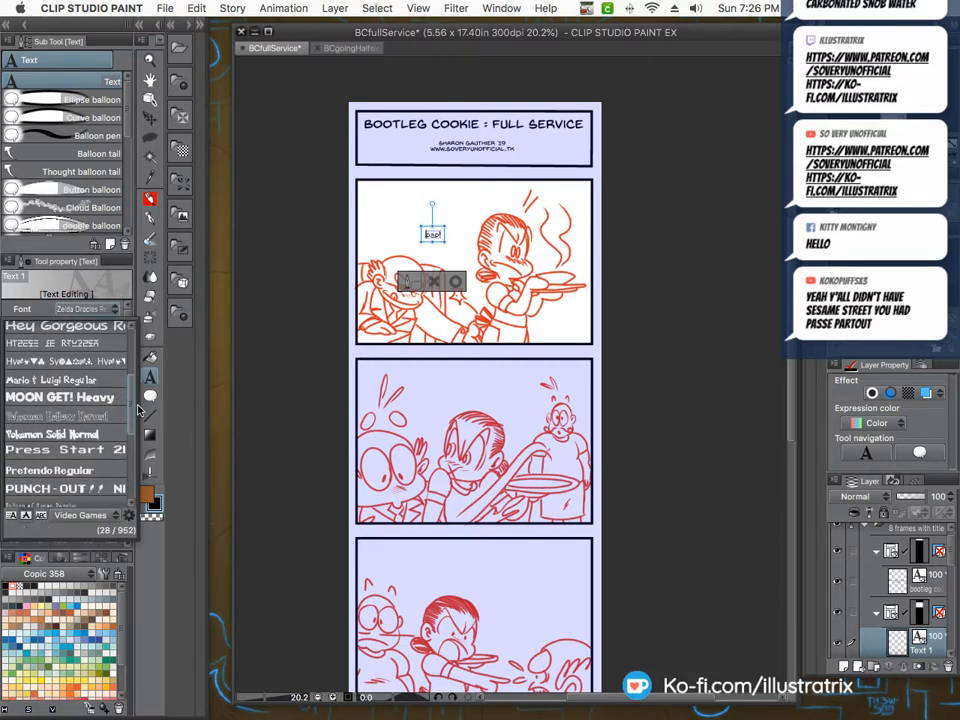
scroll(138, 410, "up", 5)
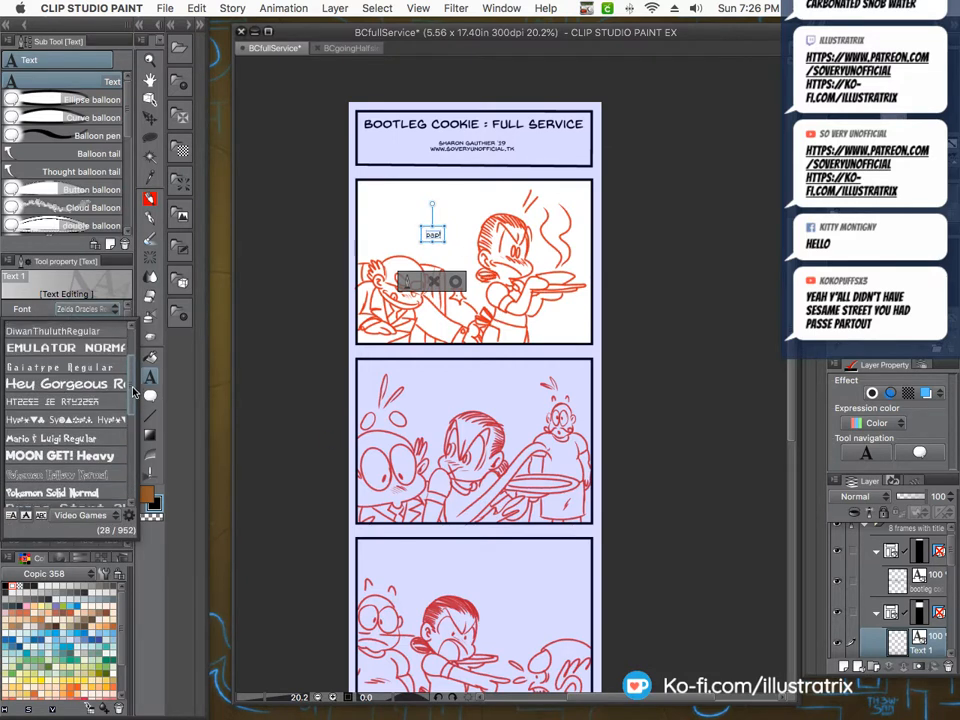
left_click(74, 516)
left_click(64, 542)
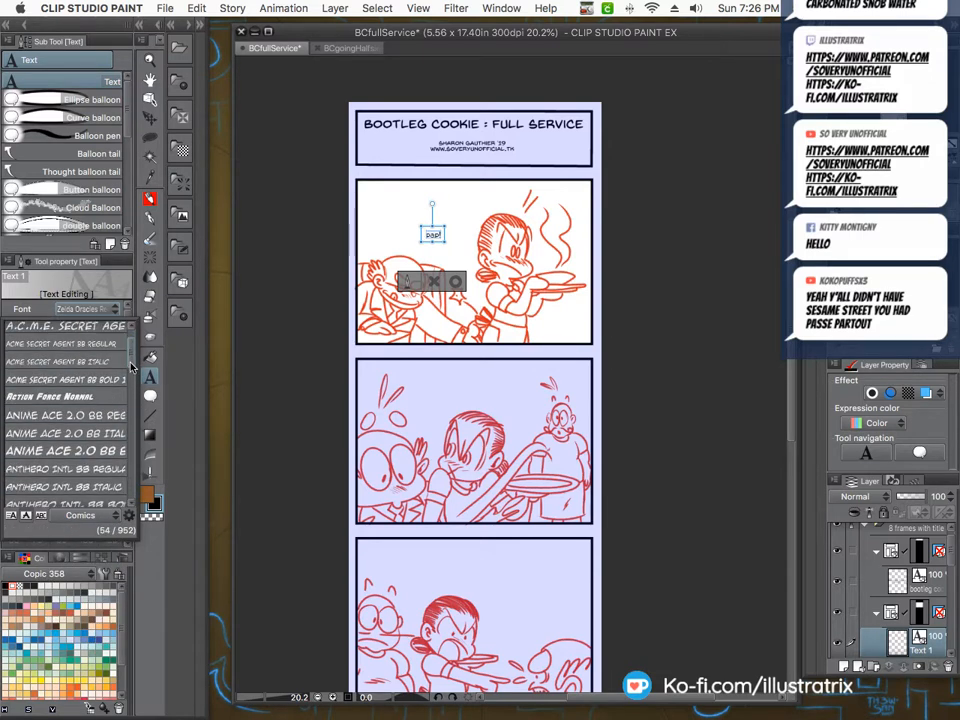
scroll(131, 366, "down", 5)
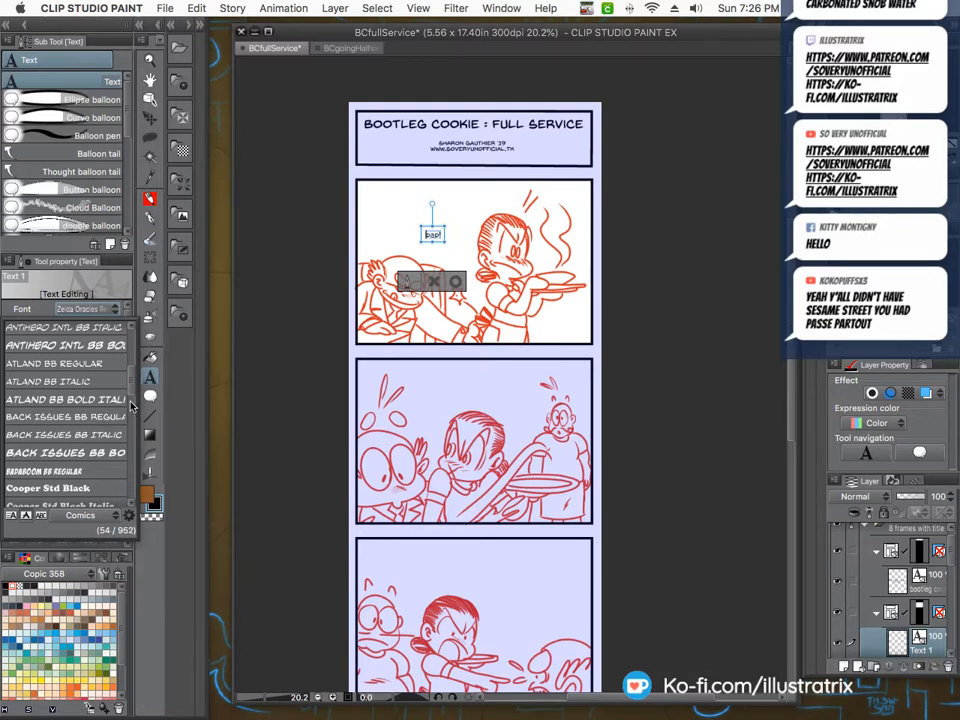
left_click(67, 441)
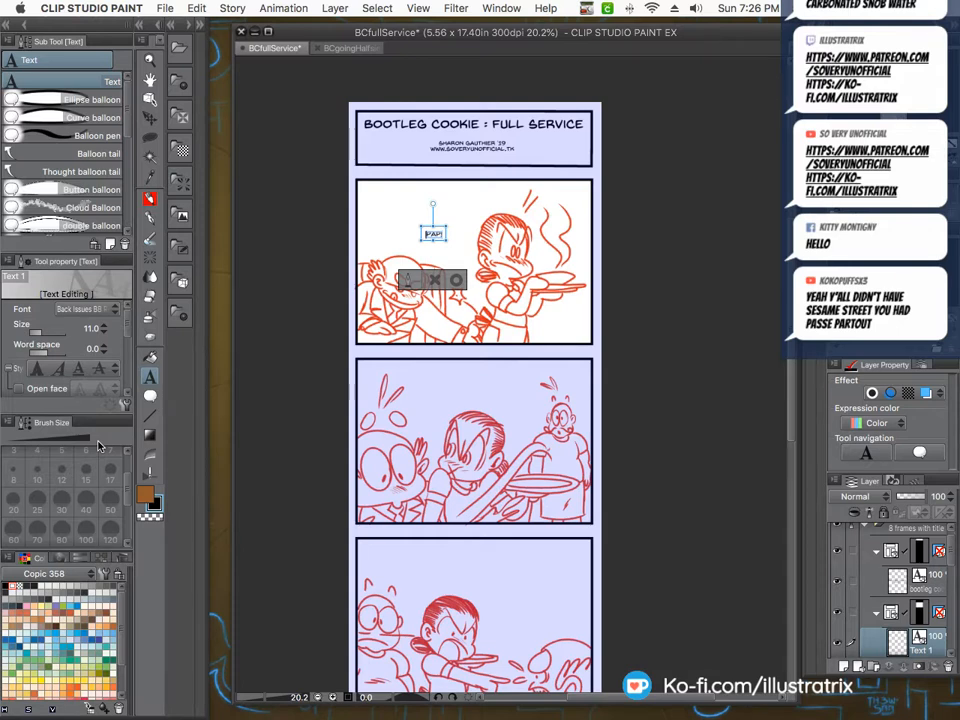
left_click(456, 280)
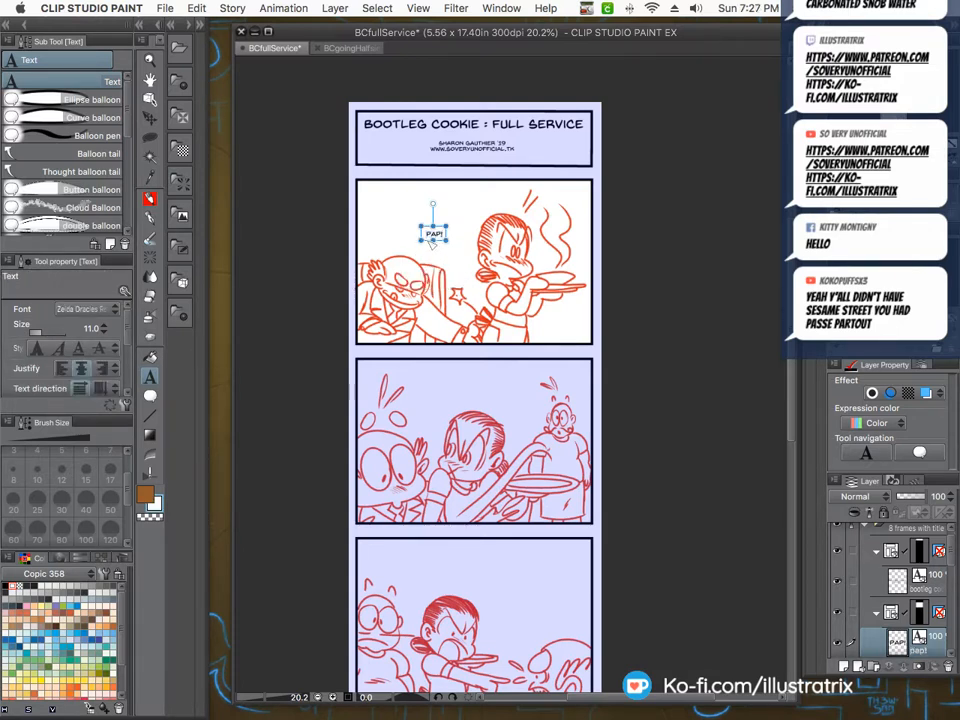
Move the "PAP!" lettering closer to the impact star in the first panel.
scroll(430, 240, "up", 1)
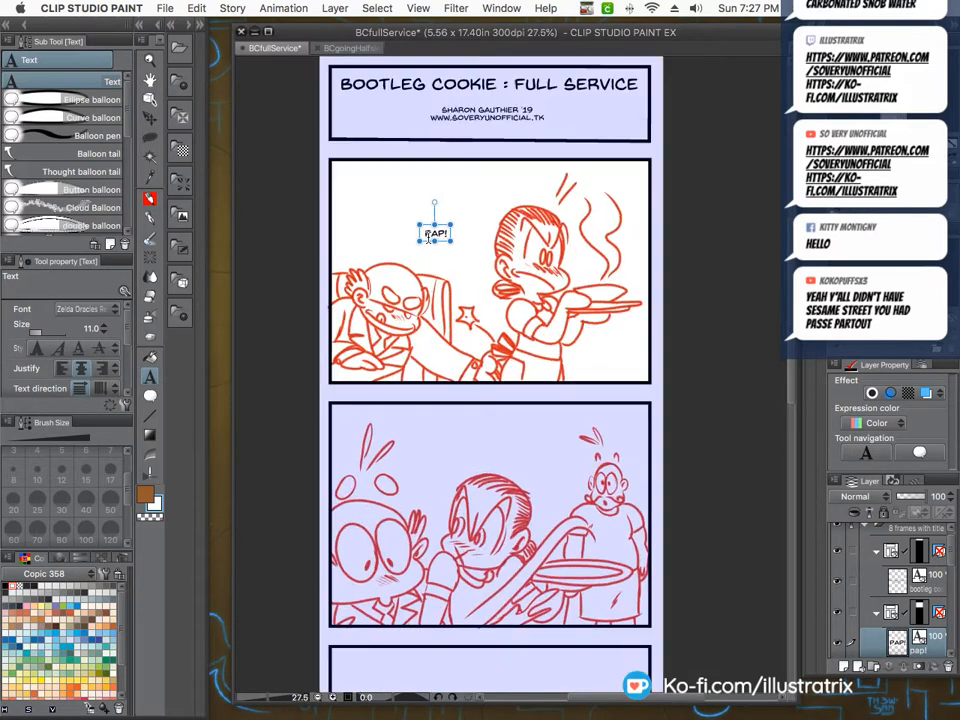
scroll(430, 237, "up", 3)
scroll(431, 218, "down", 2)
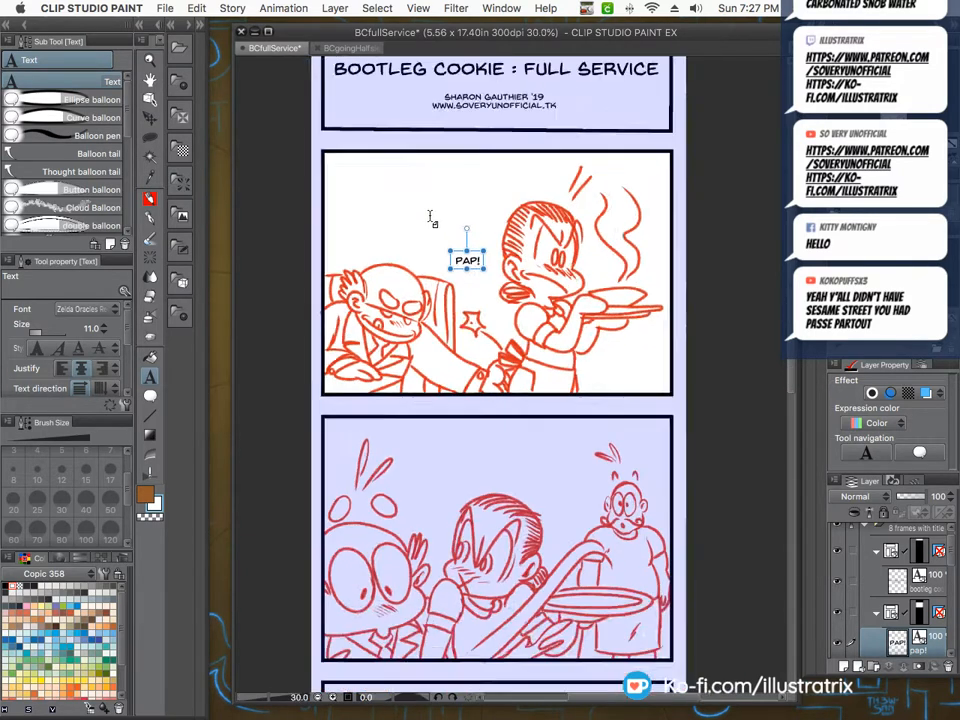
Add the text "splash!" in the second panel, between the wide-eyed man and the girl.
scroll(430, 218, "down", 2)
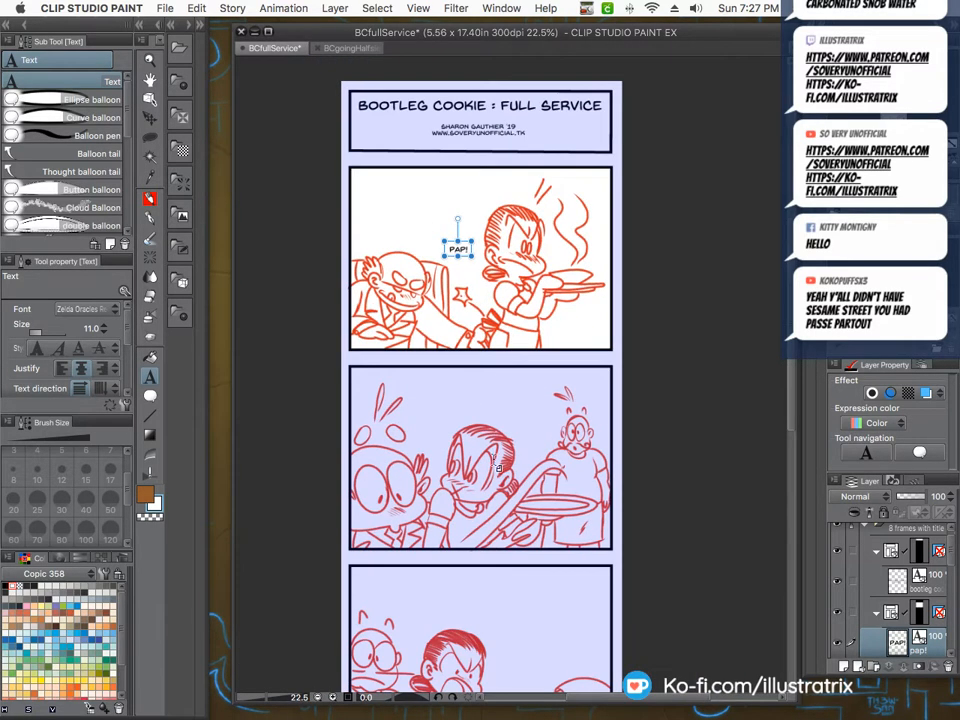
left_click(419, 430)
type("splash!")
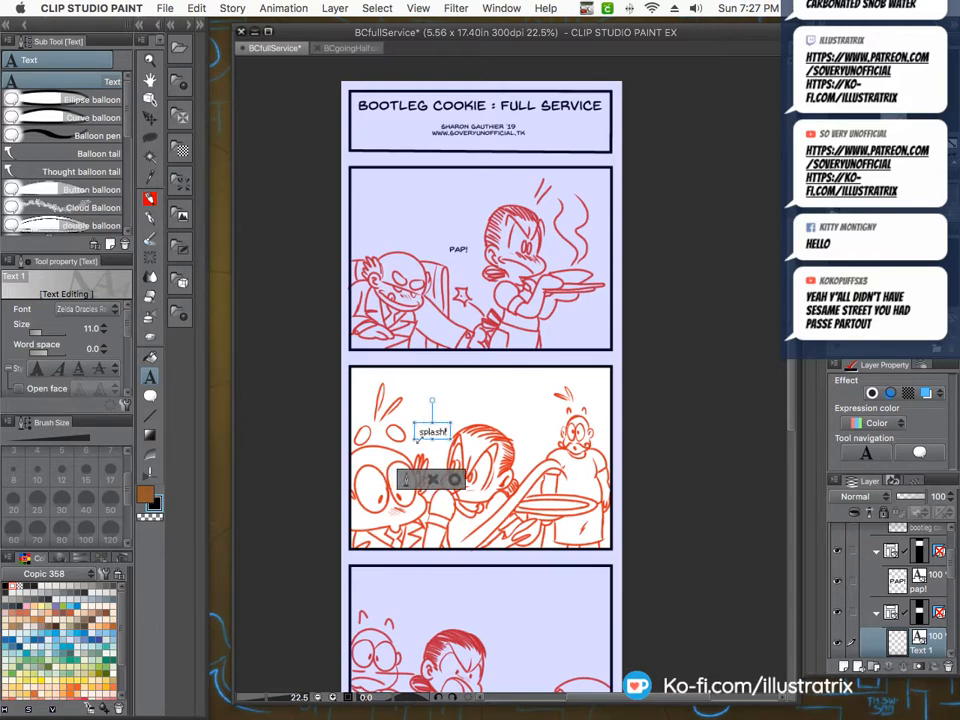
Change the "splash!" text to the Back Issues BB font and shift it slightly up and toward the wide-eyed man.
left_click_drag(421, 432, 518, 470)
left_click(88, 309)
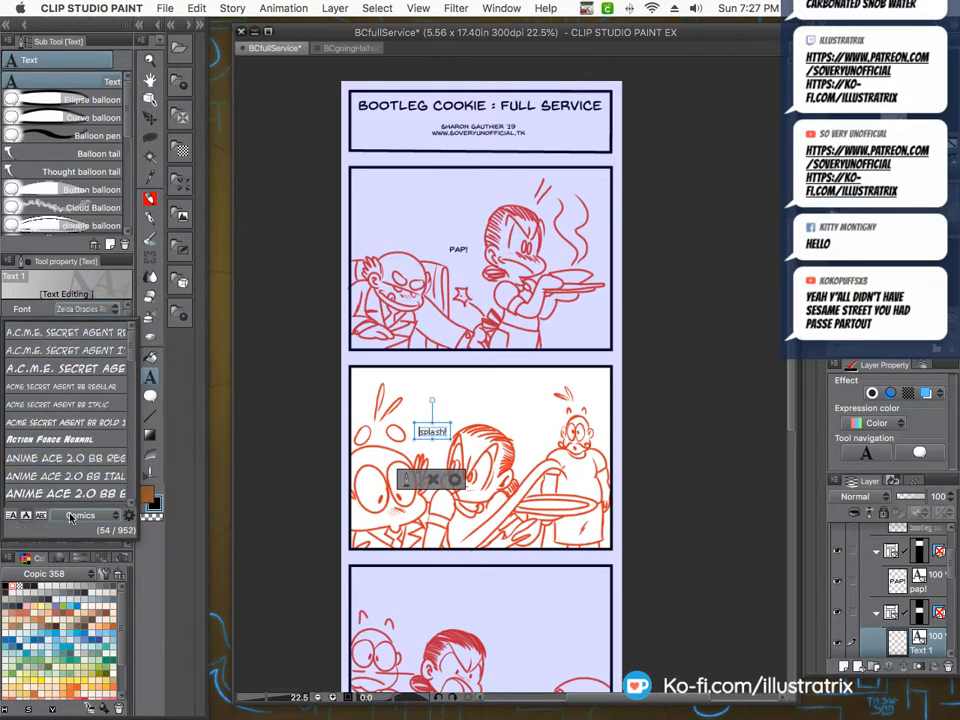
scroll(126, 386, "down", 5)
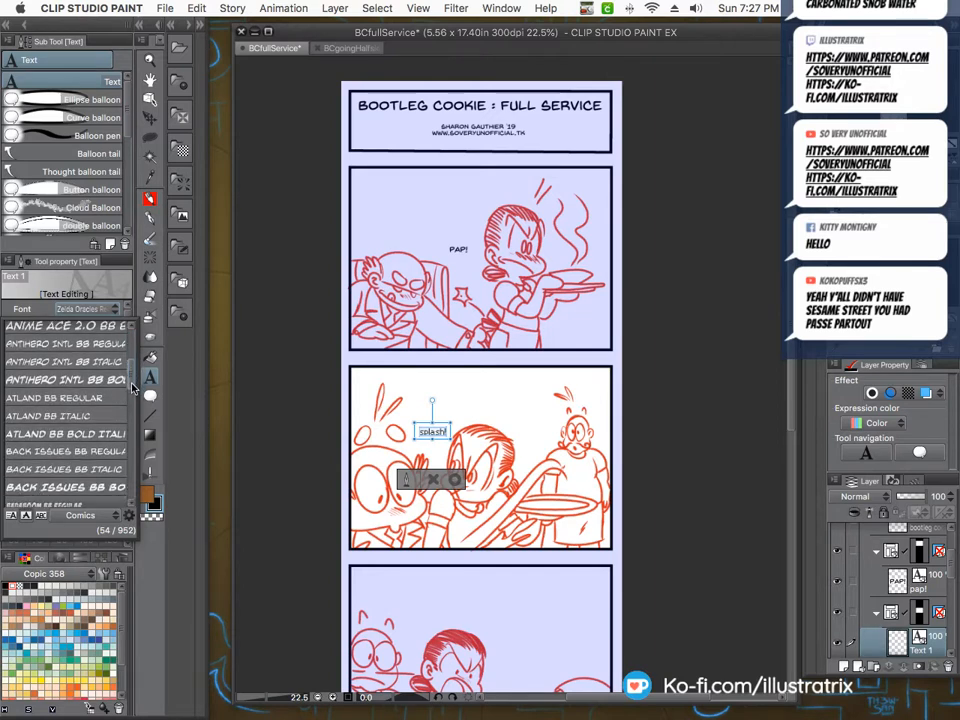
scroll(132, 396, "down", 2)
left_click(78, 368)
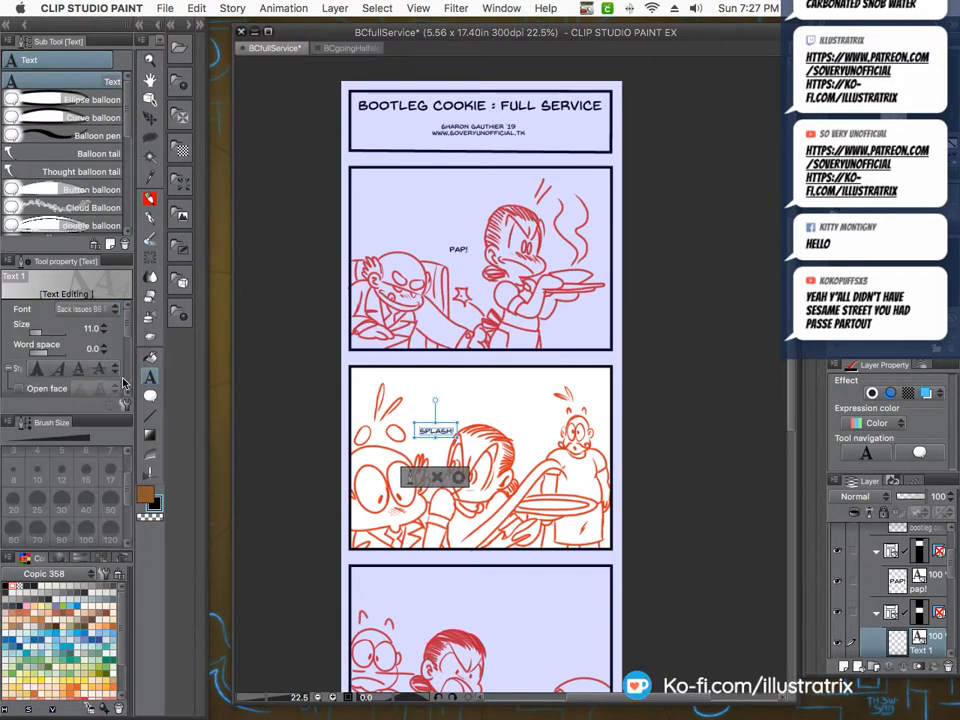
left_click(501, 404)
left_click(497, 394)
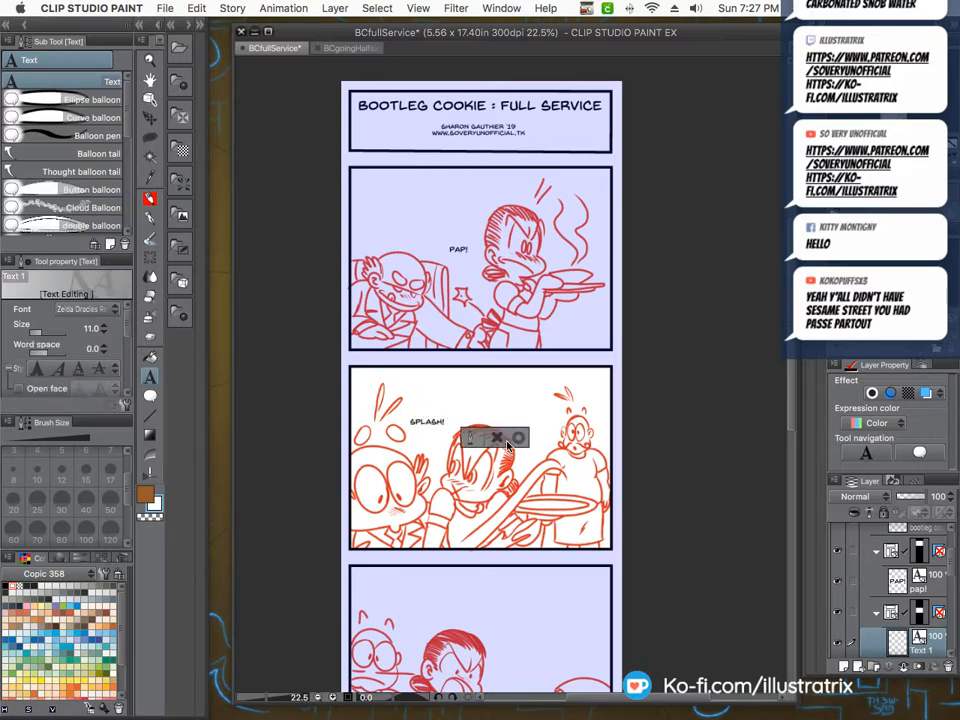
type("anna!")
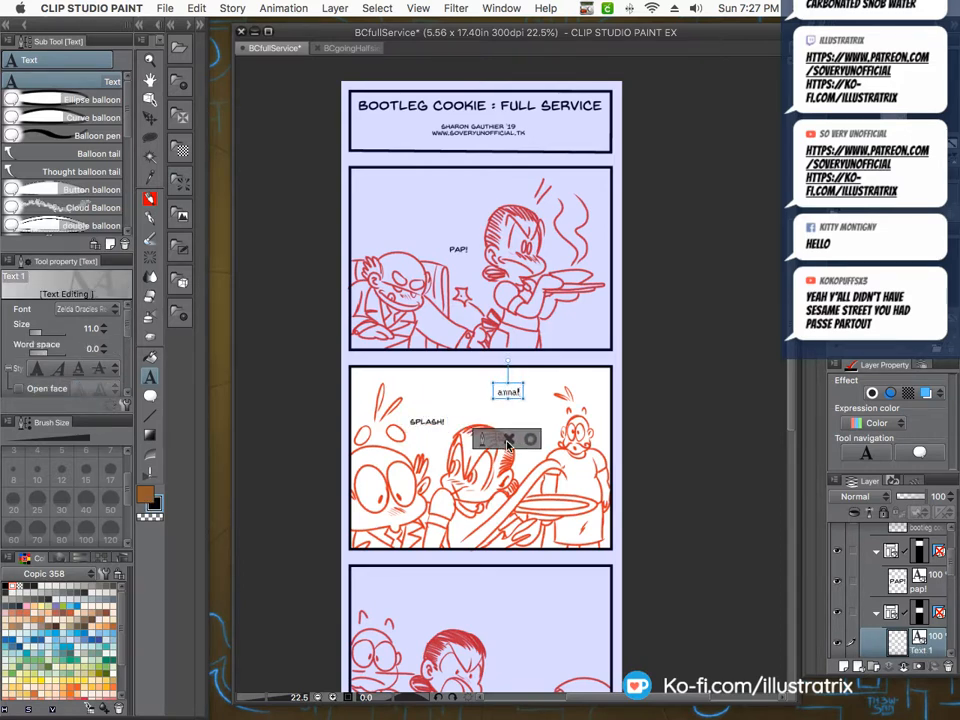
left_click_drag(383, 300, 389, 333)
key("super+z")
key("super+z")
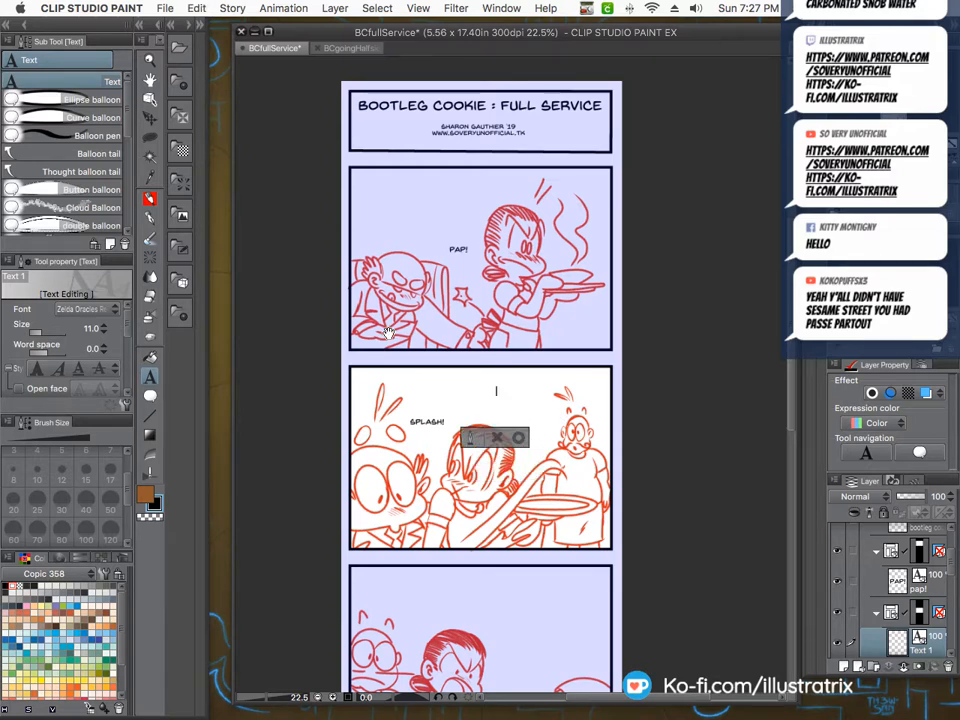
left_click(149, 117)
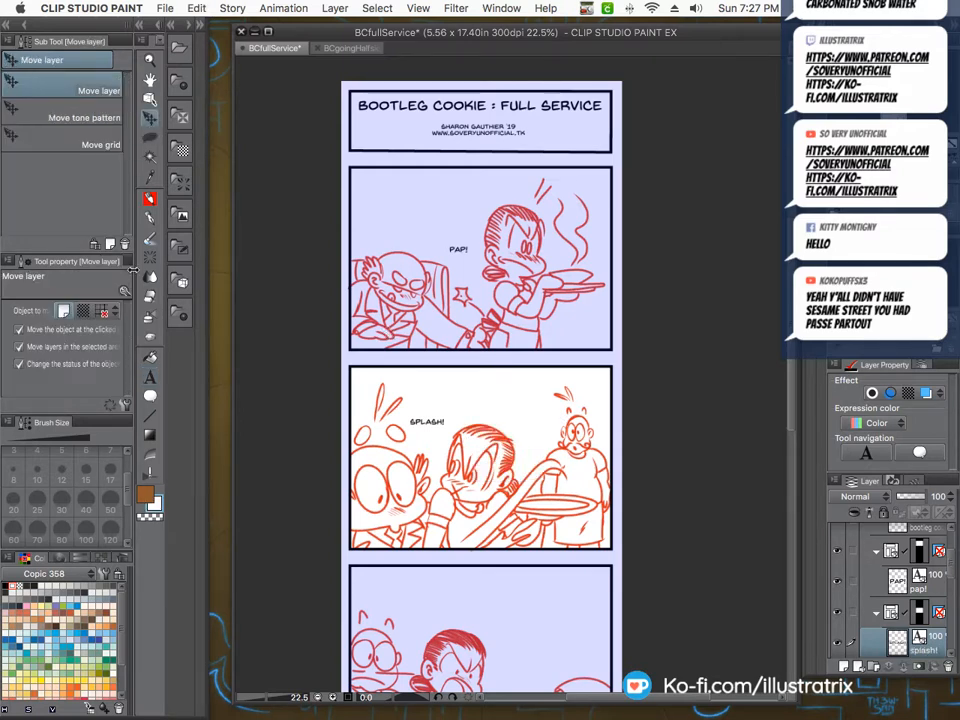
Set the Text tool's font to Back Issues BB from the Comics font list.
key("t")
left_click(95, 308)
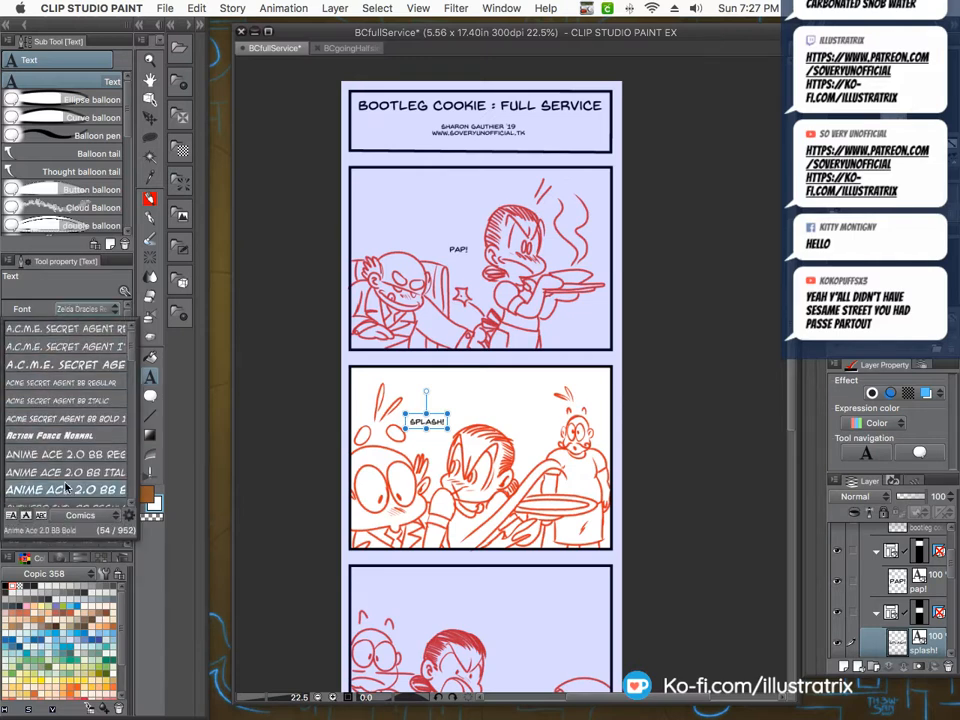
scroll(65, 490, "down", 8)
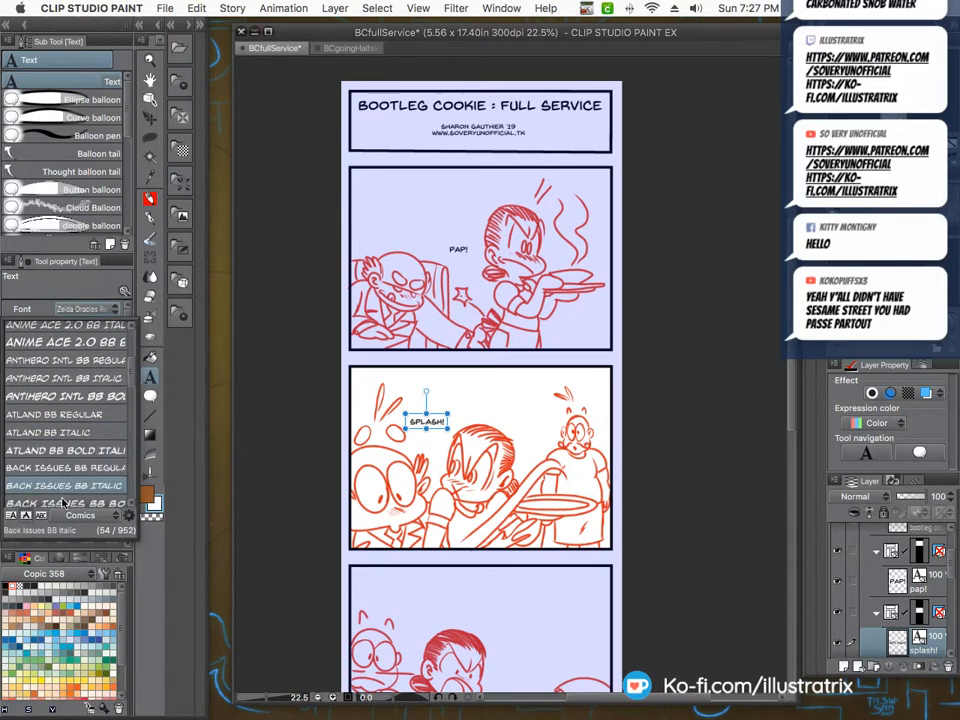
left_click(63, 500)
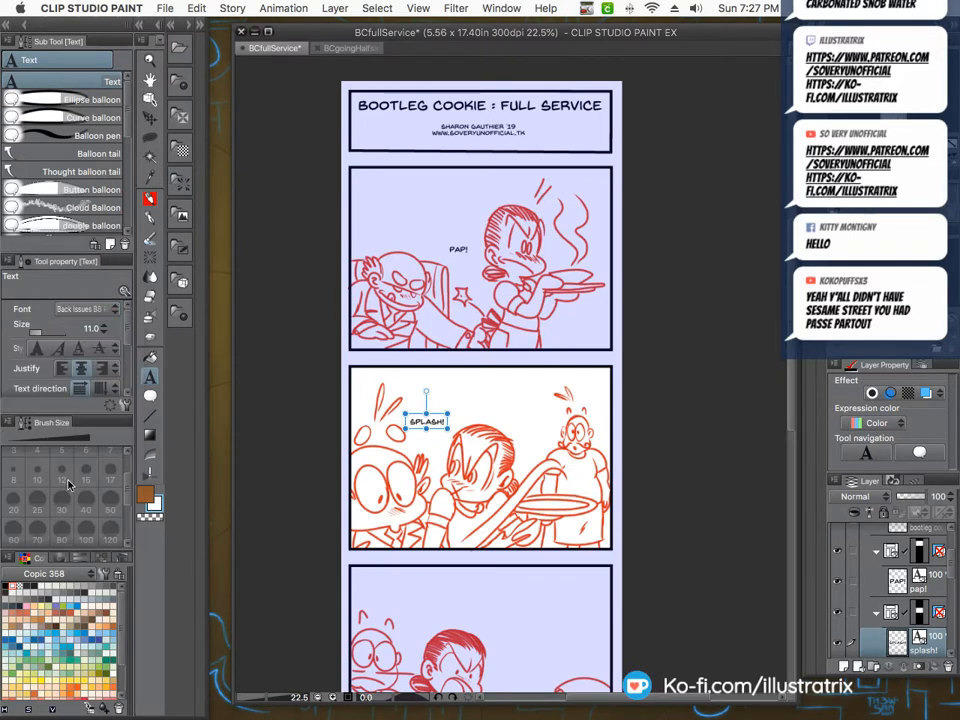
Add the two-line dialogue "ANNA*! WHAT / ARE YOU DOING??" to the second panel and position it above the girl's head near the upper border.
left_click(538, 490)
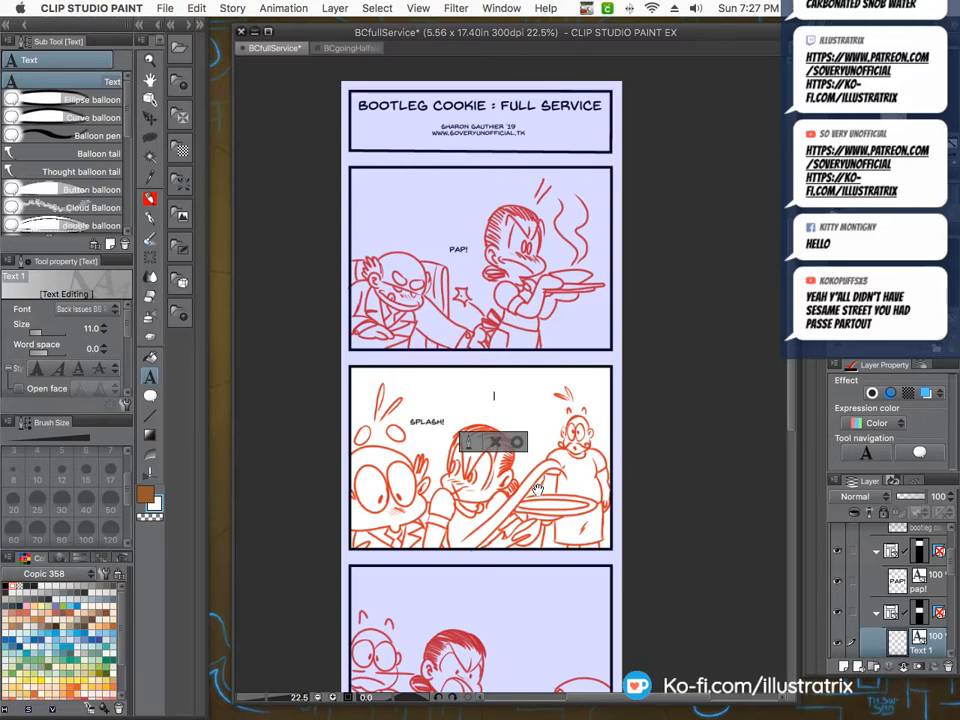
type("ANNA!")
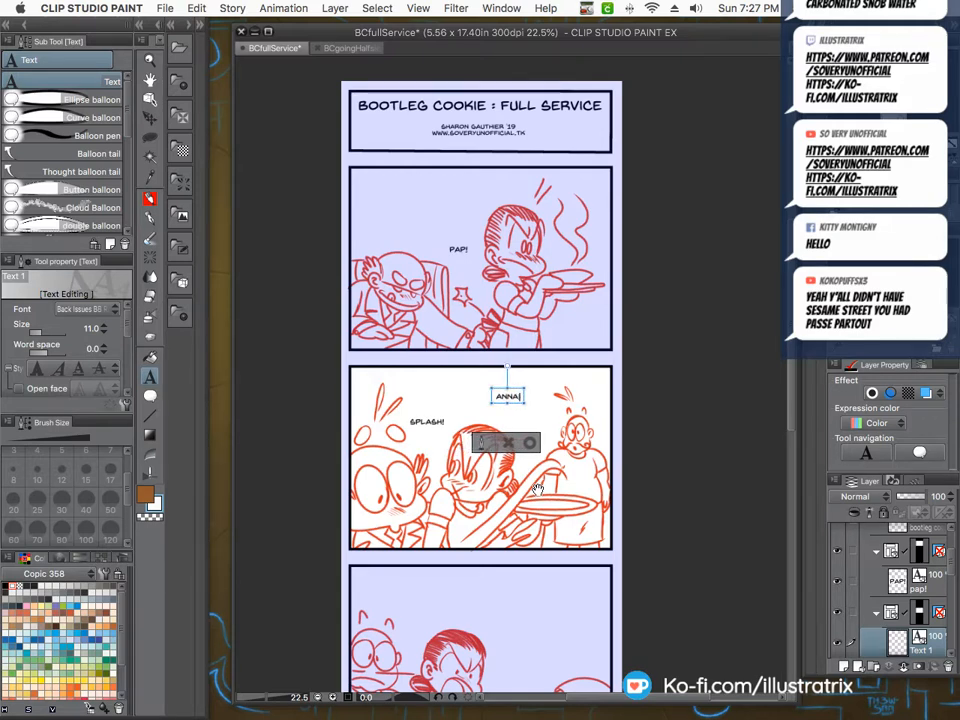
type(" WHAT")
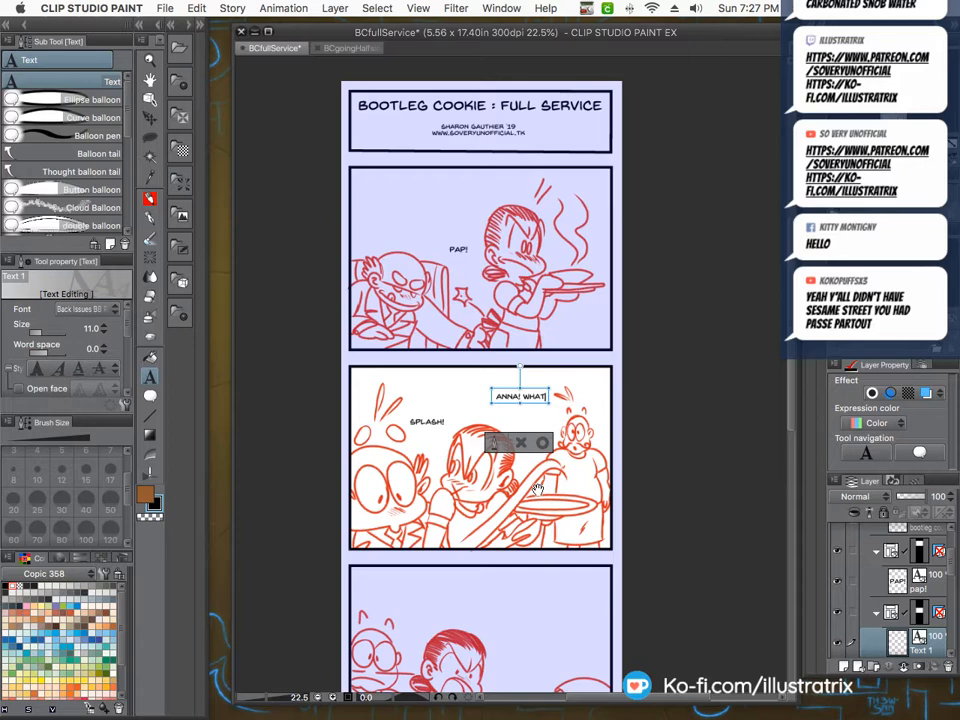
key("Return")
type("ARE YOU DOING")
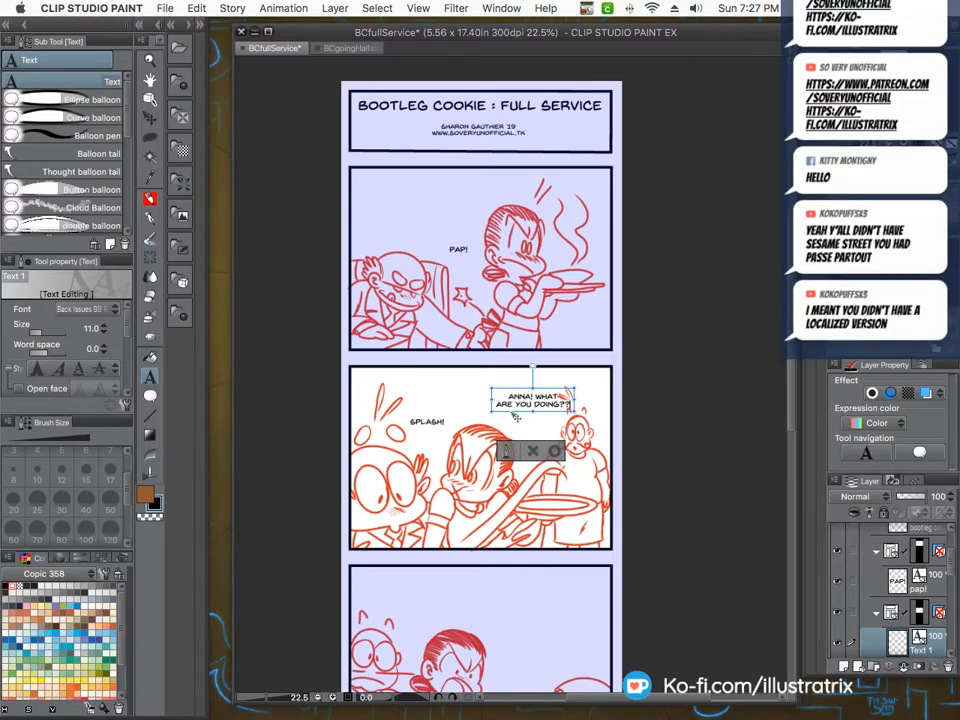
type("?!")
left_click_drag(480, 408, 482, 406)
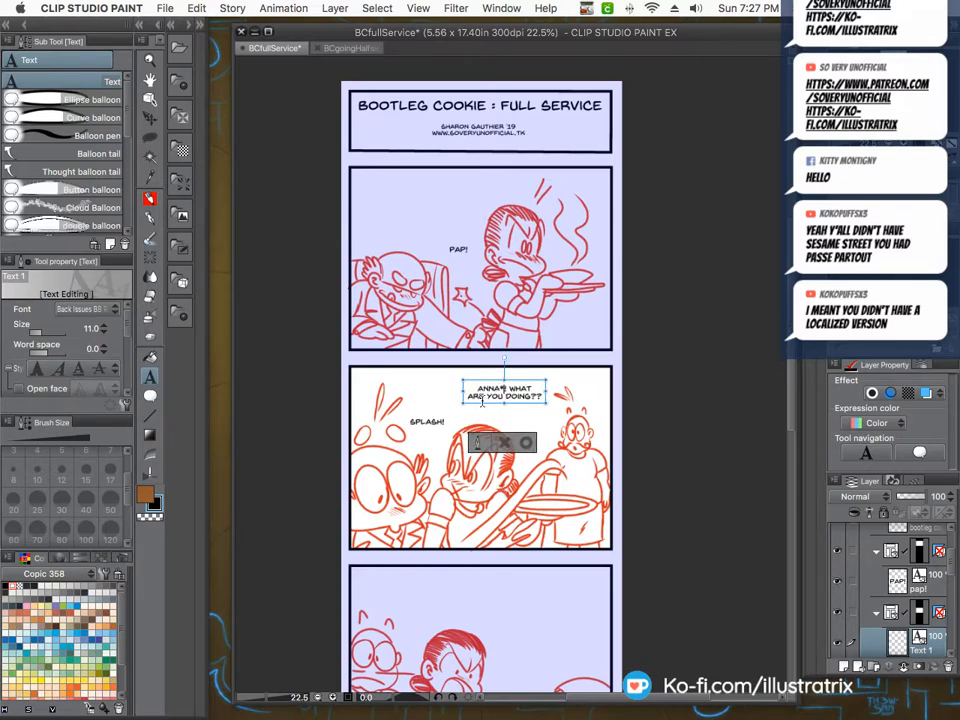
left_click_drag(489, 408, 484, 406)
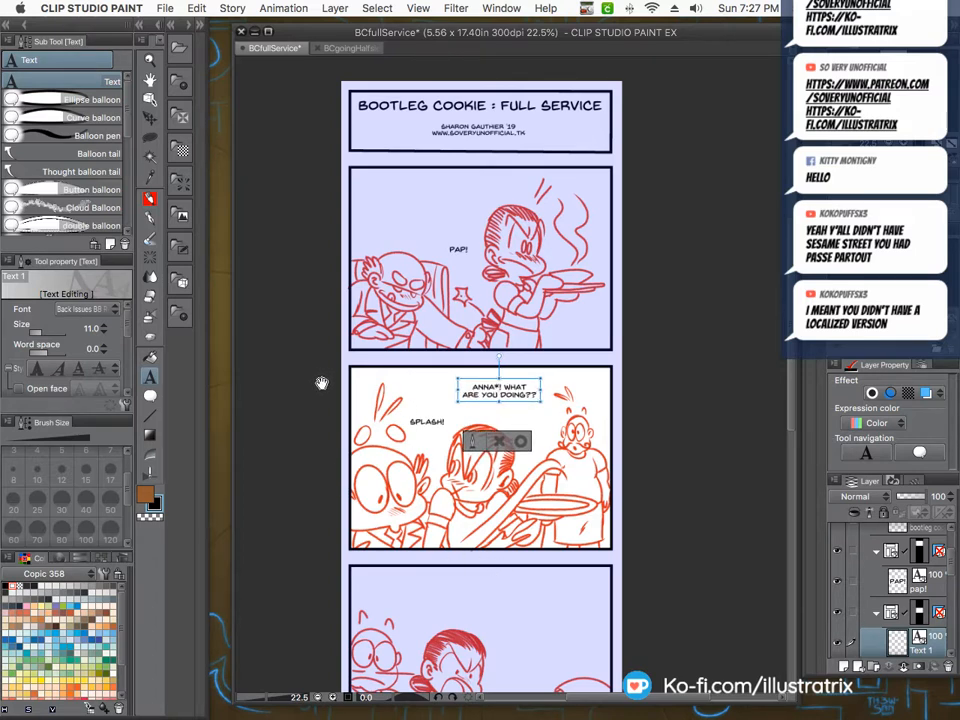
Add the footnote text *HER BOSS COULD NOT PRONOUNCE "SALLY" in the gutter below the second panel, starting at the panel's left edge.
left_click_drag(789, 420, 789, 441)
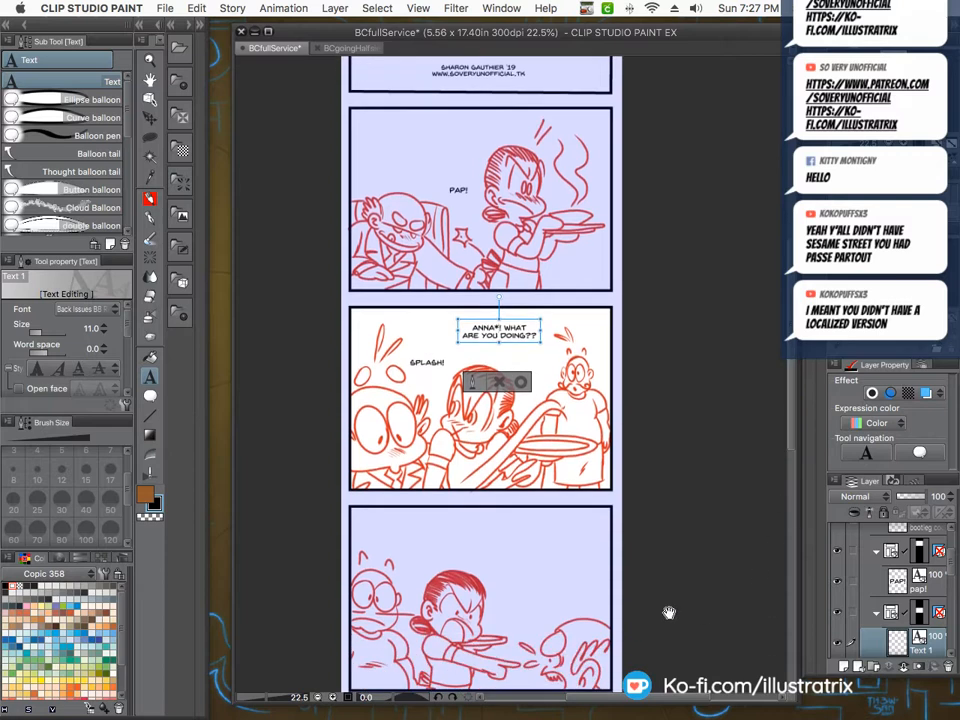
left_click(490, 500)
left_click(495, 518)
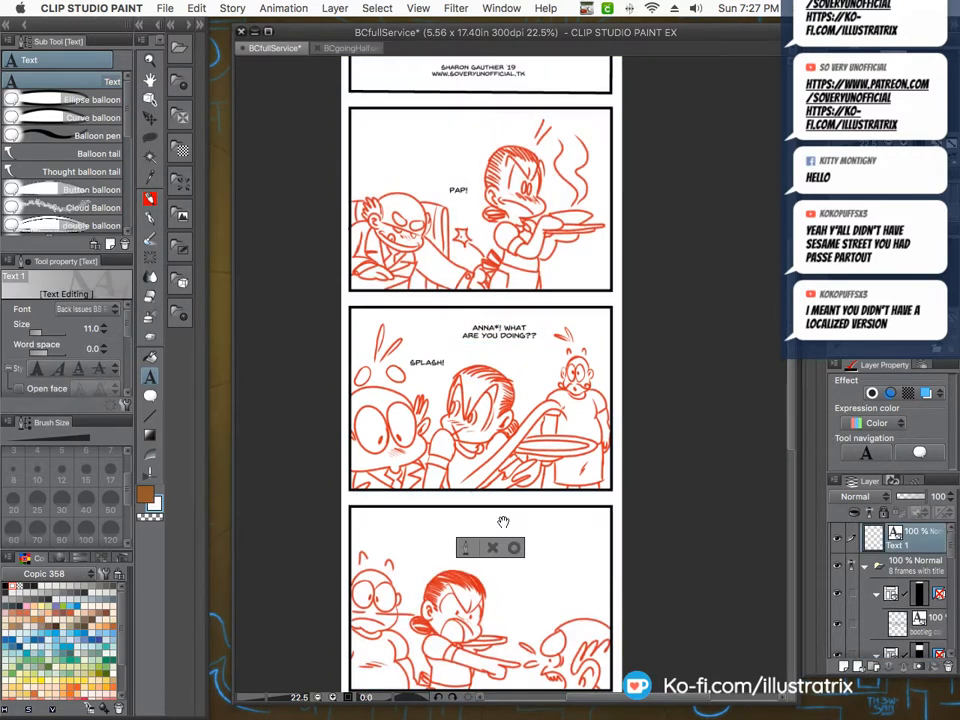
type("*her")
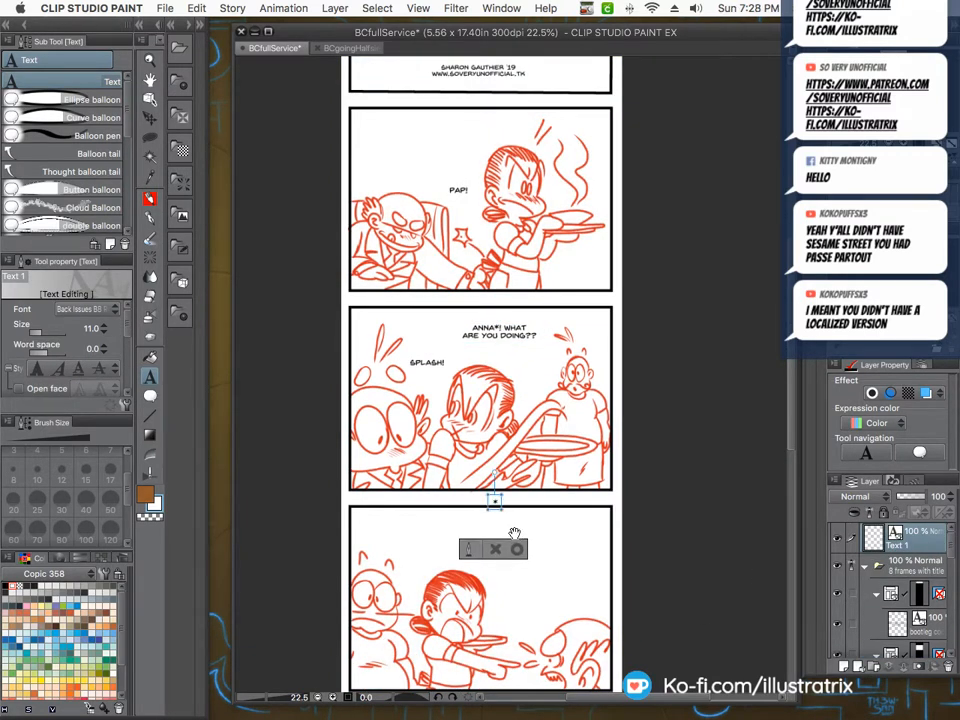
type(" boss coul")
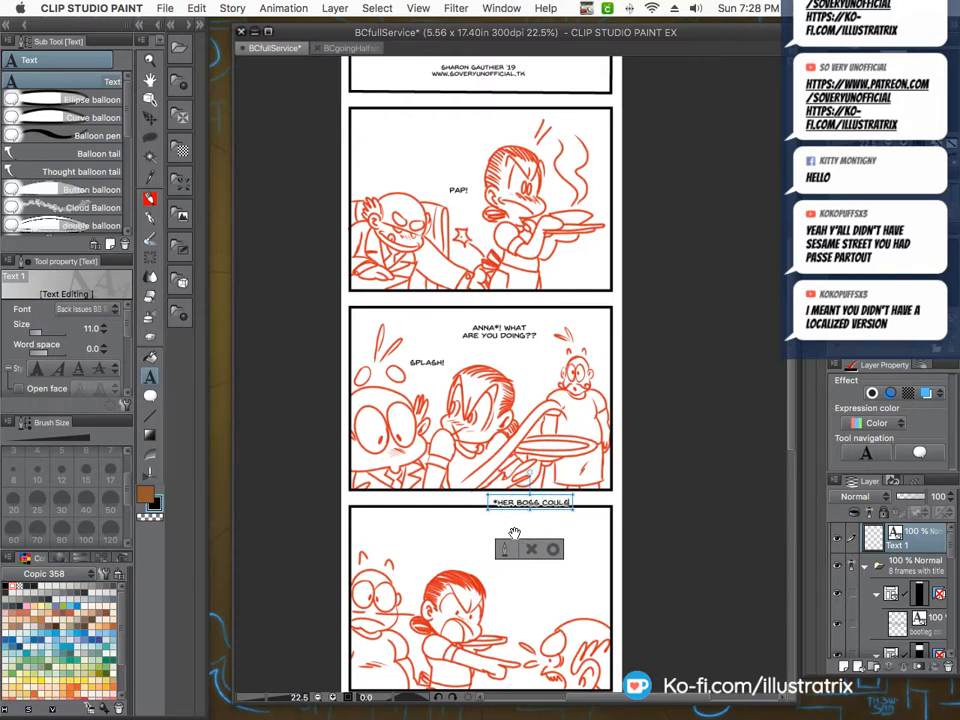
type("d not pro")
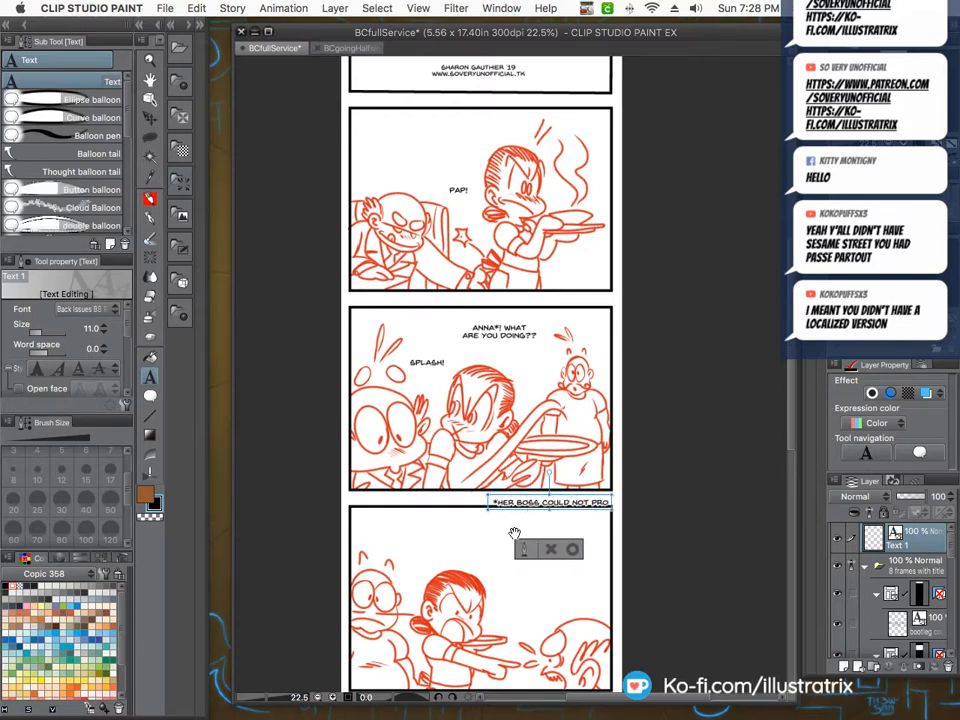
type("nou")
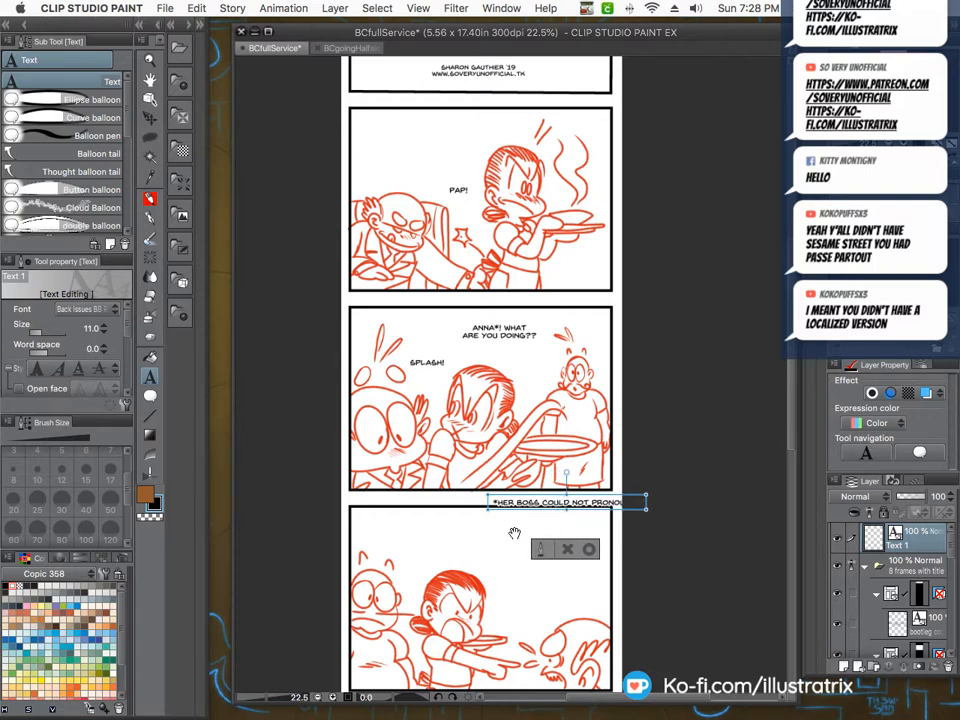
type("nhanna.")
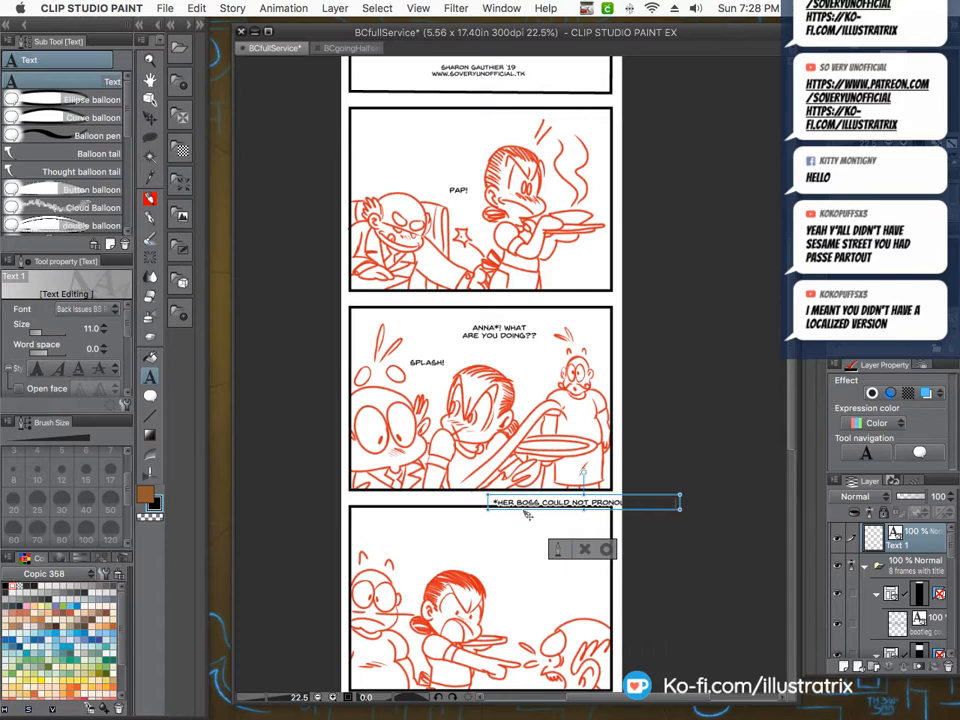
left_click_drag(531, 496, 387, 508)
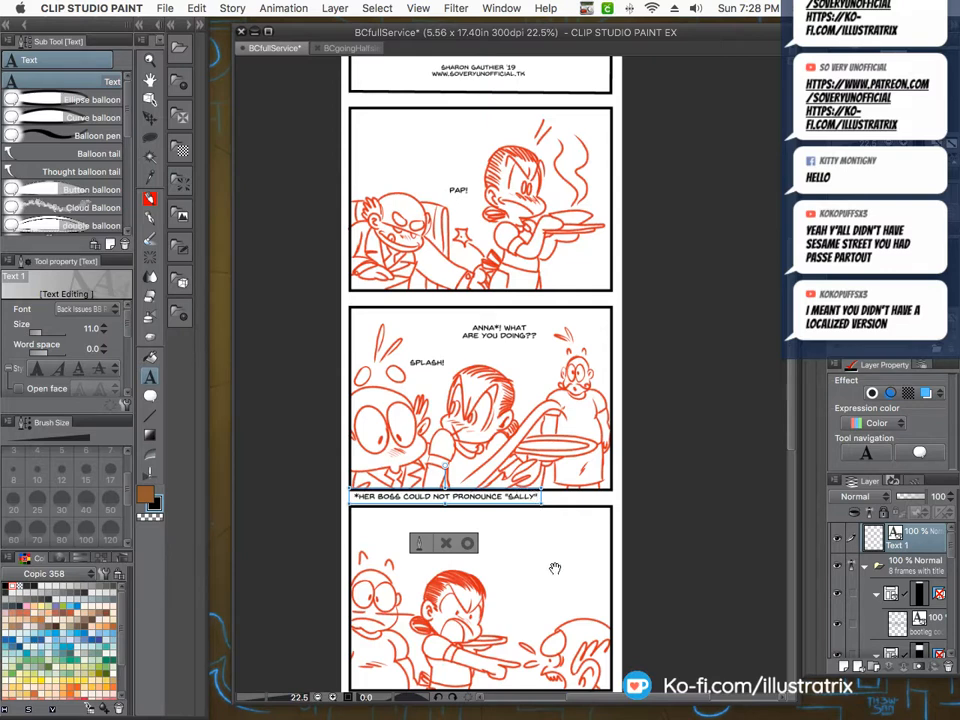
Continue the footnote with the second line "SO HE CALLED HER BY HER MIDDLE NAME" and fit it at the gutter's right end.
type("SO HE C")
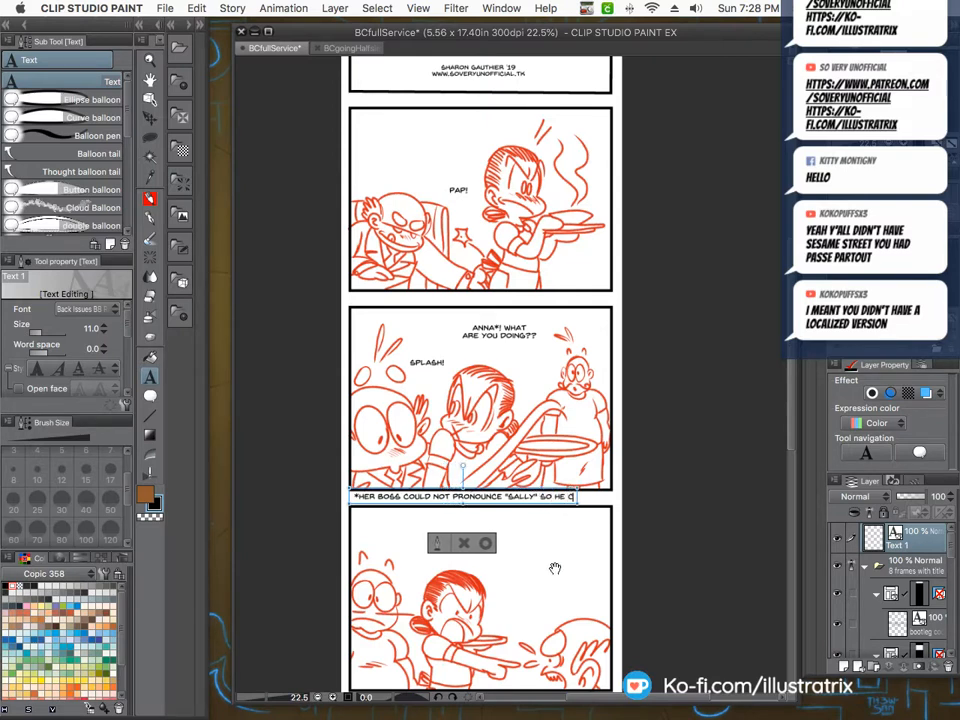
type("ALLED HER")
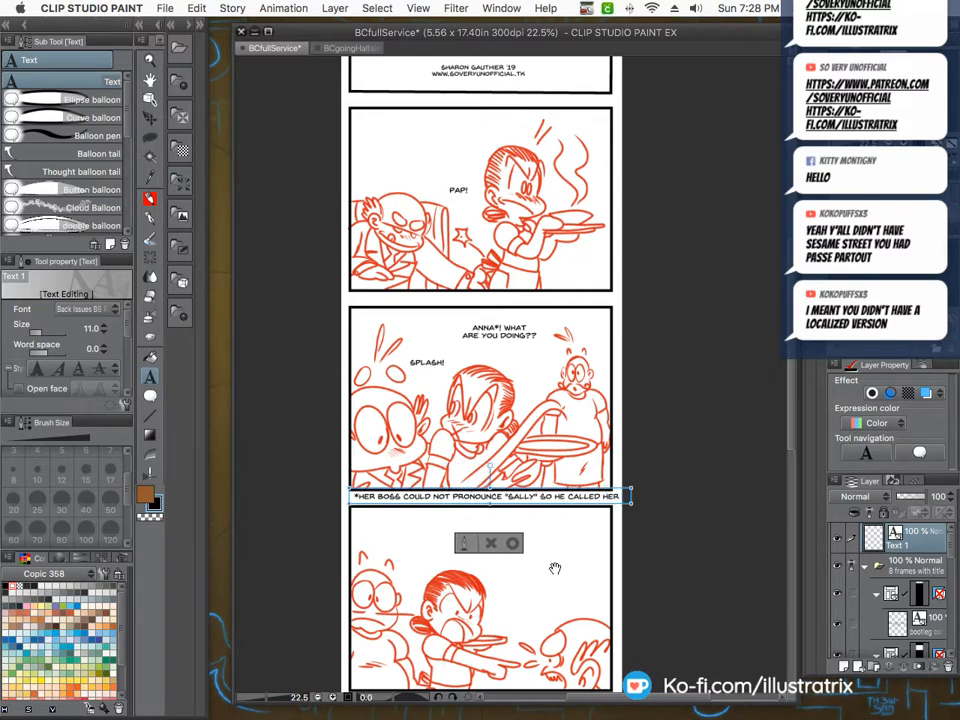
type(" \"ANNA\" INSTEAD")
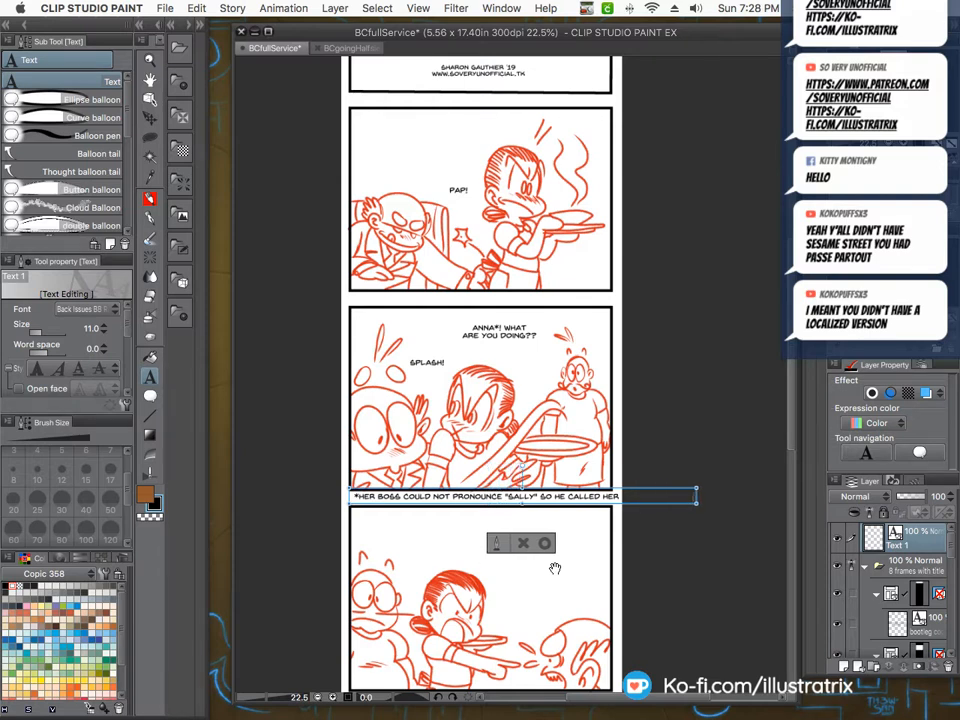
type("EAD")
left_click(538, 497)
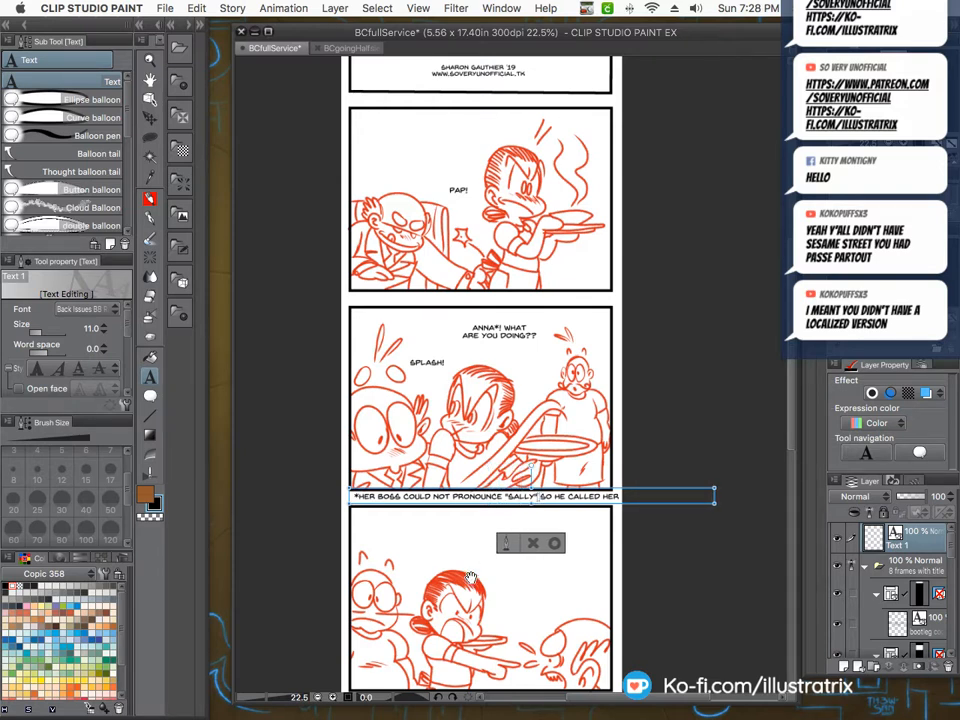
key("Return")
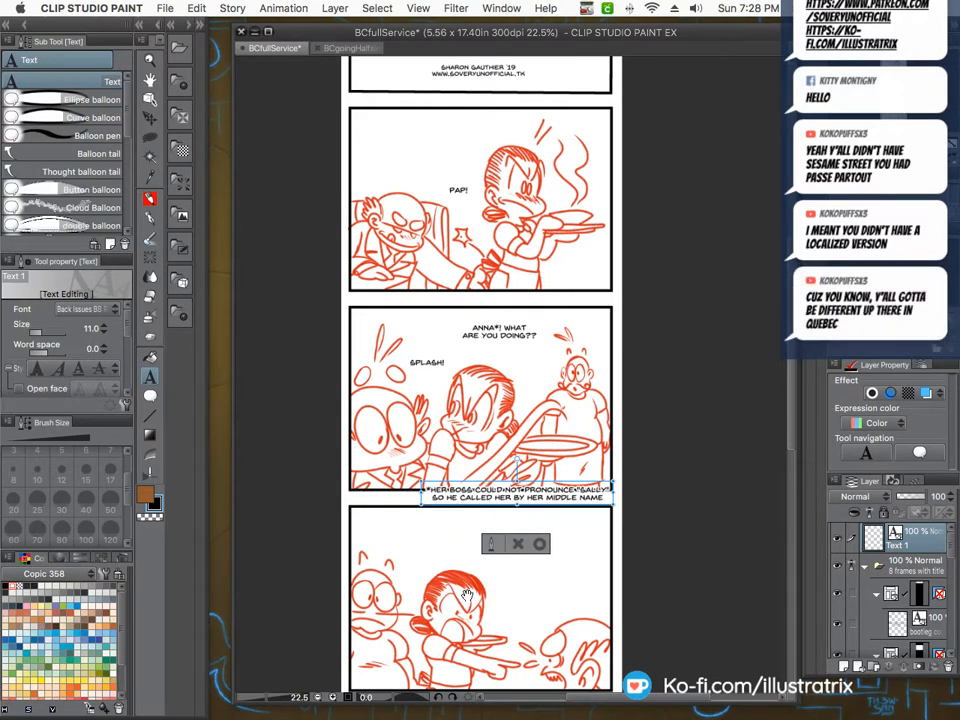
left_click_drag(457, 506, 459, 510)
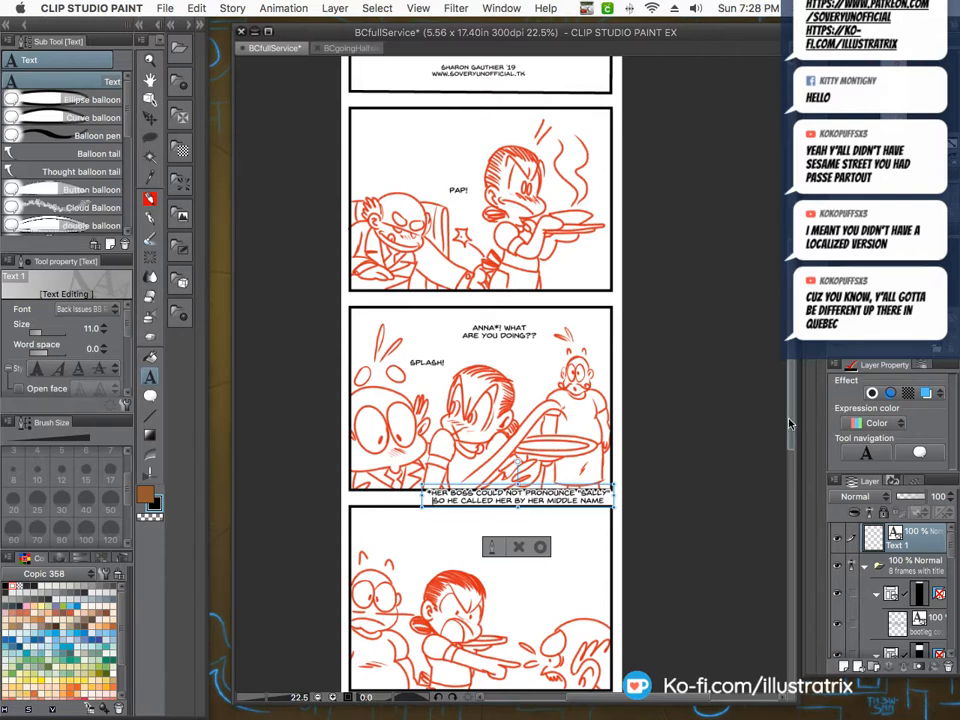
Add the two-line dialogue "THIS PERVERT JUST / SMACKED MY BUM!" to the third panel, above the shouting girl's head.
left_click_drag(469, 538, 416, 324)
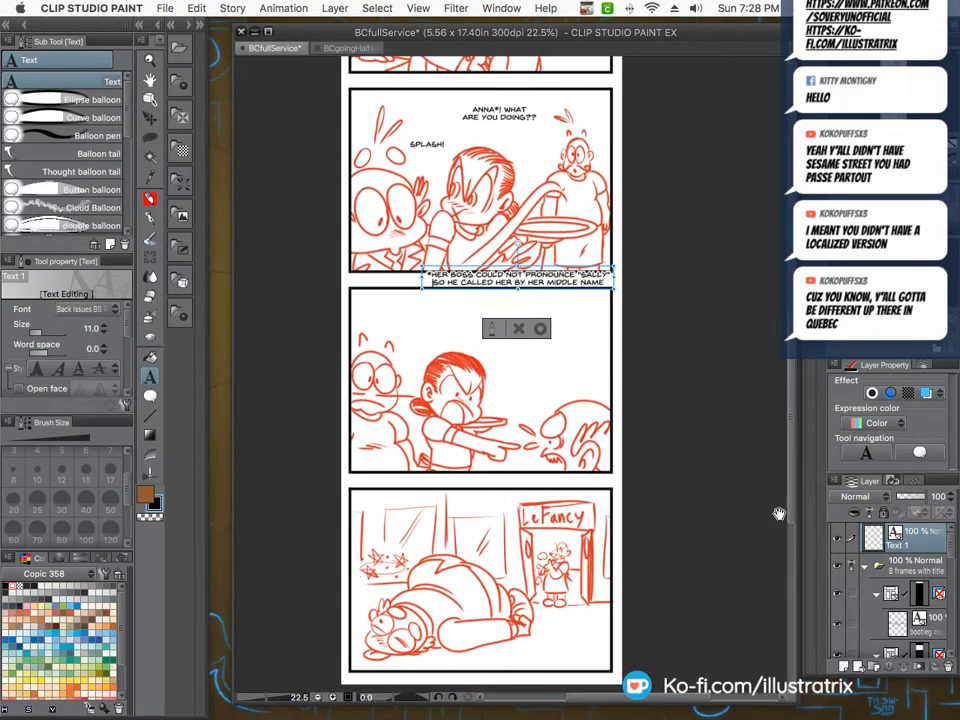
left_click(413, 314)
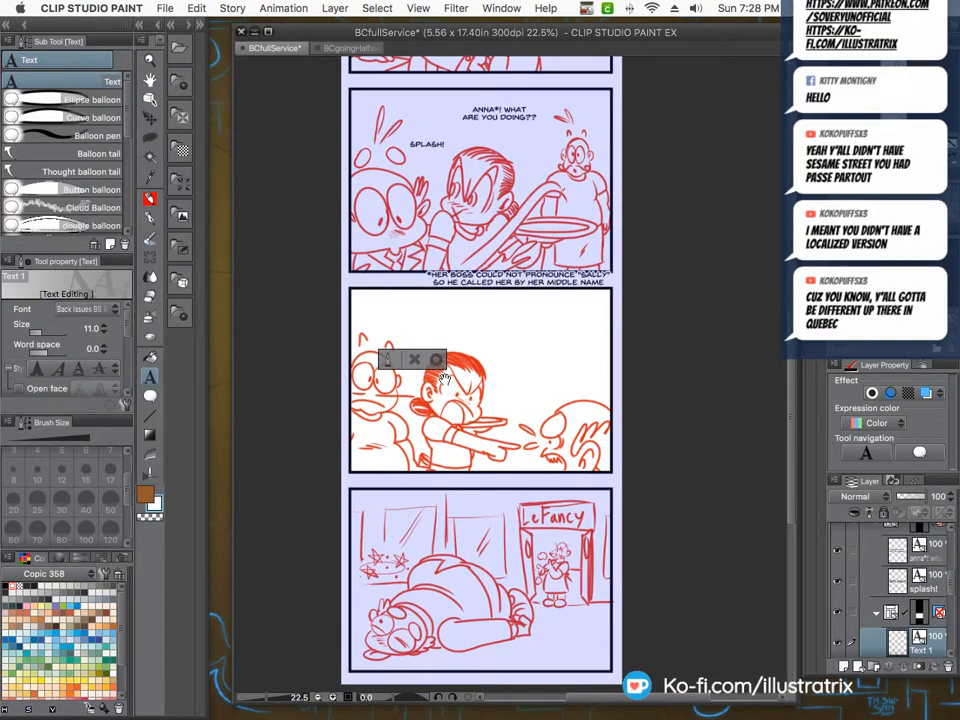
type("THIS")
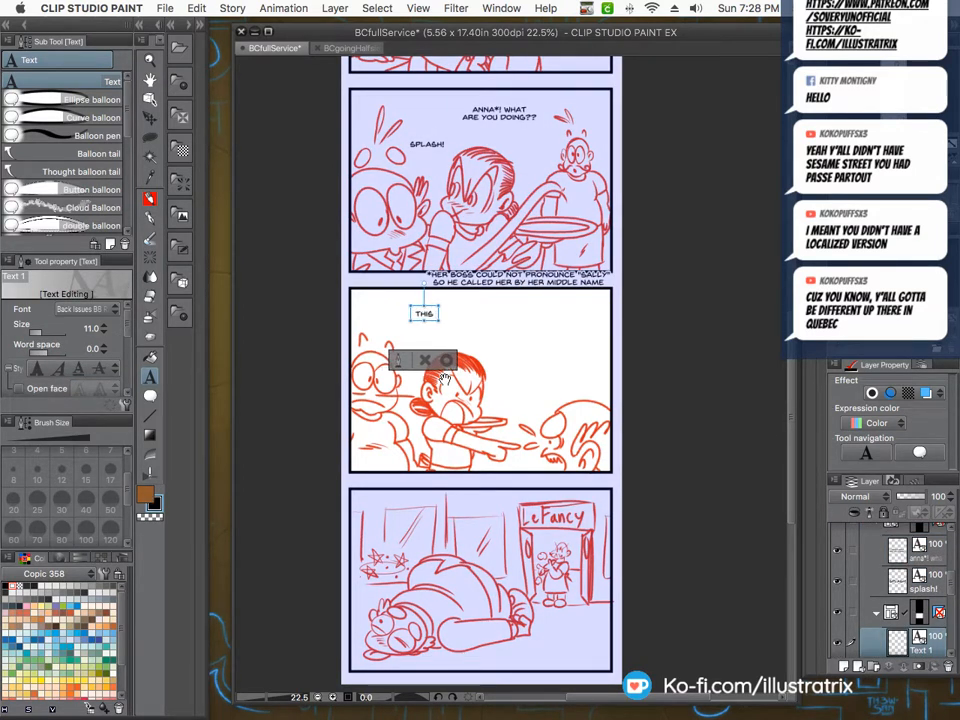
type(" PERVERT")
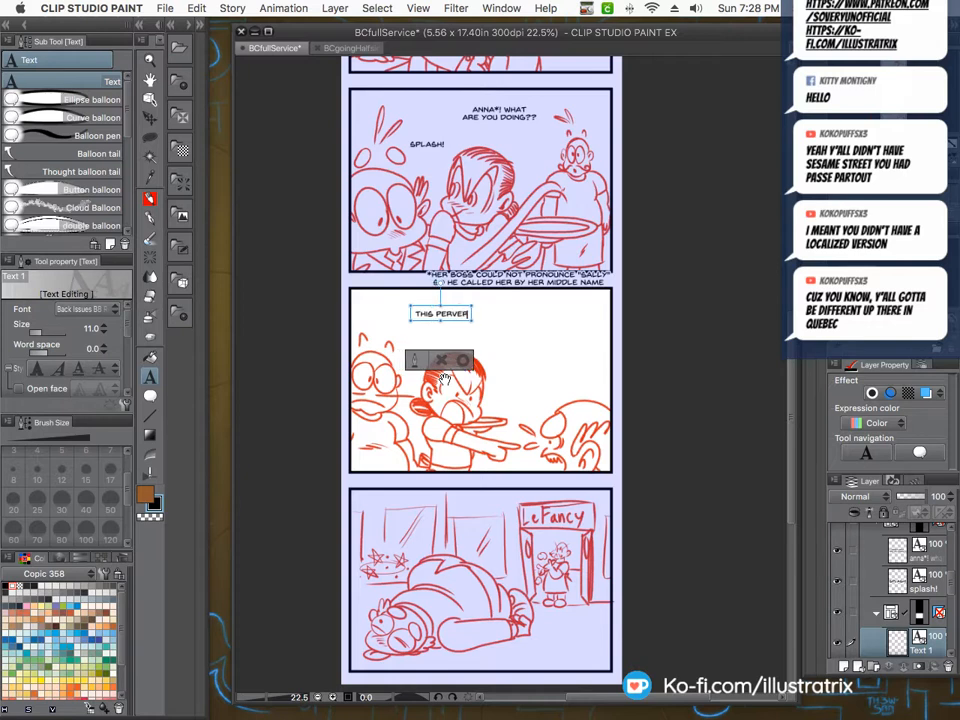
type(" JUST")
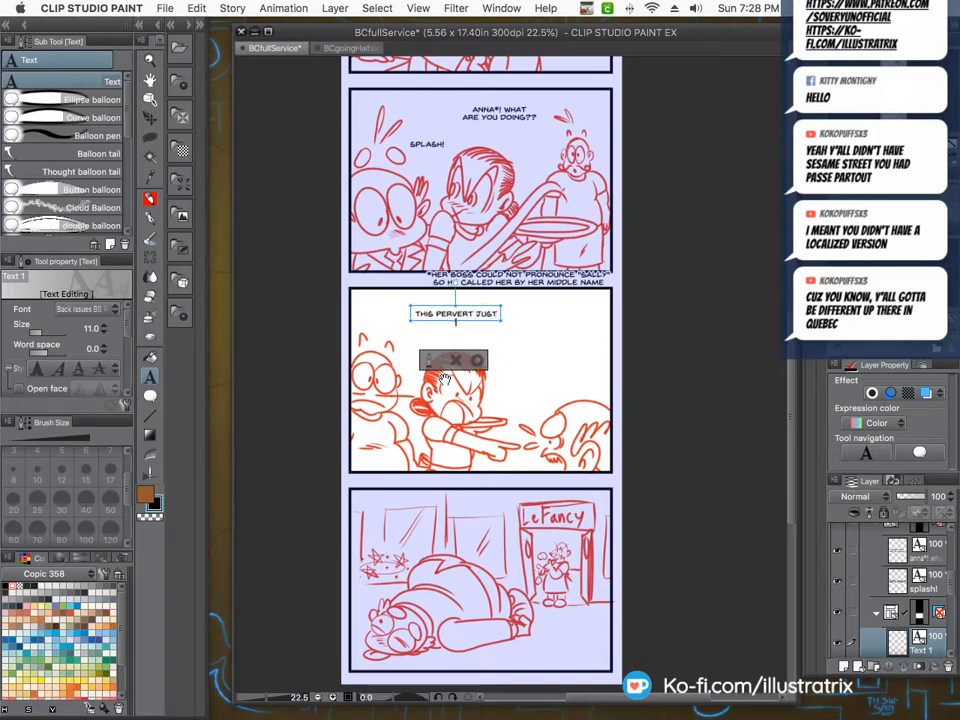
key("Return")
type("SMACKED MY BUM!")
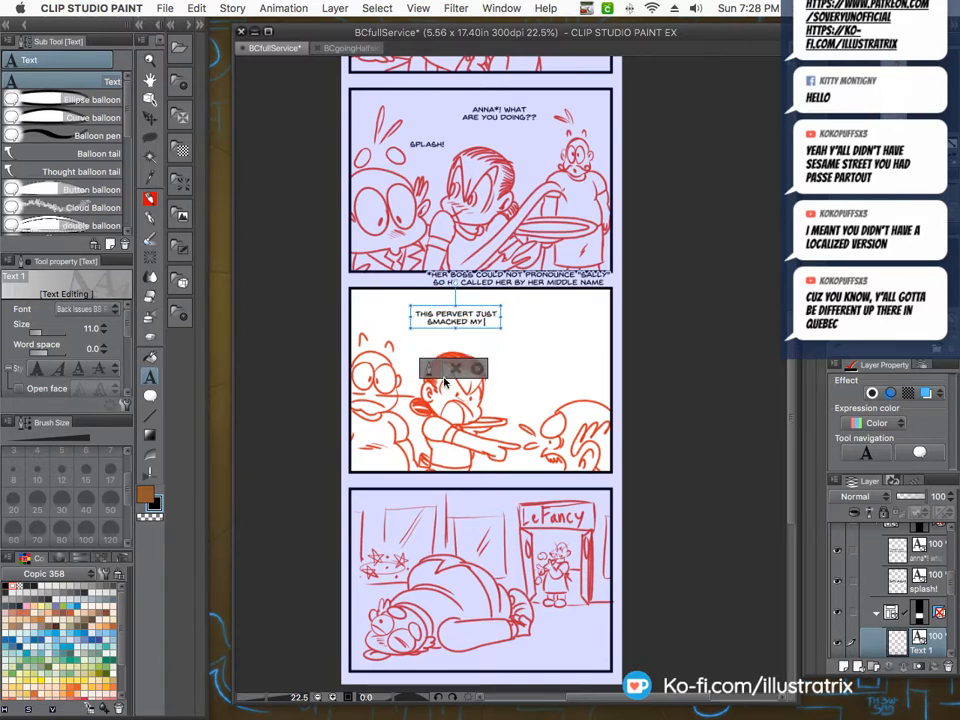
left_click(536, 350)
Add the reply "AS I SHOULD! / ALL WAITRESSES / ARE PROSTITUTES ANYWAY!" to the third panel, above the old man.
left_click(540, 357)
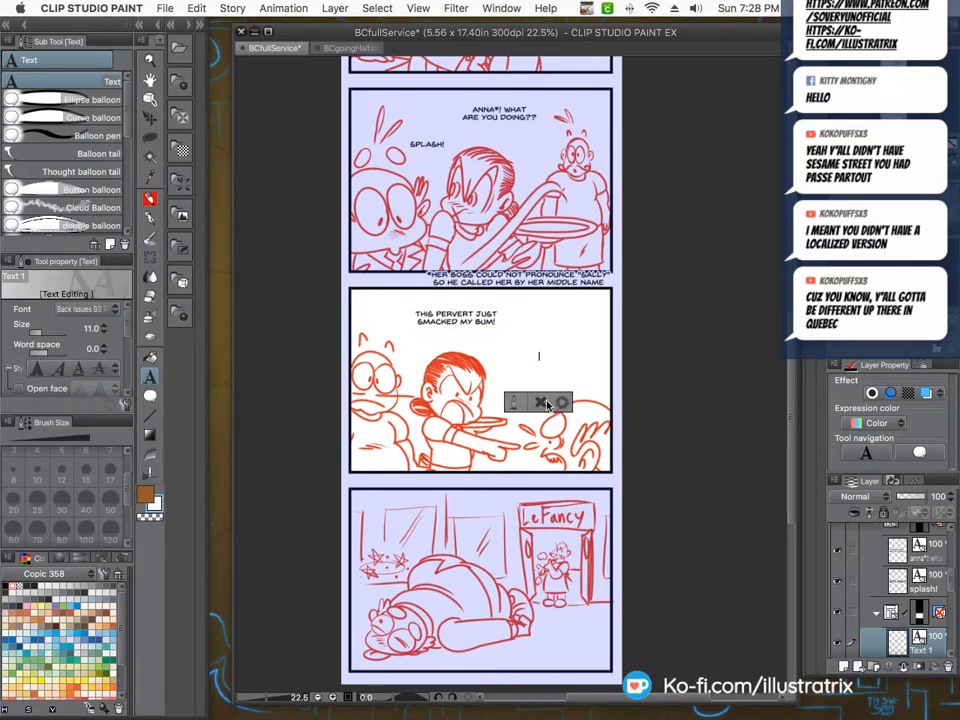
type("AS I SHOULD!")
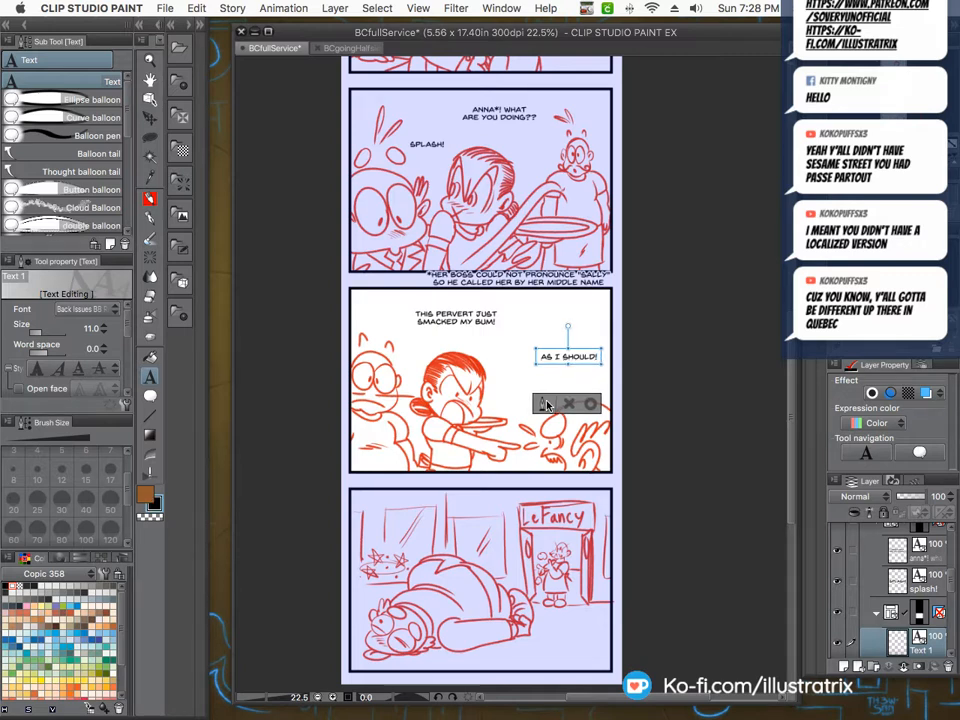
key("Return")
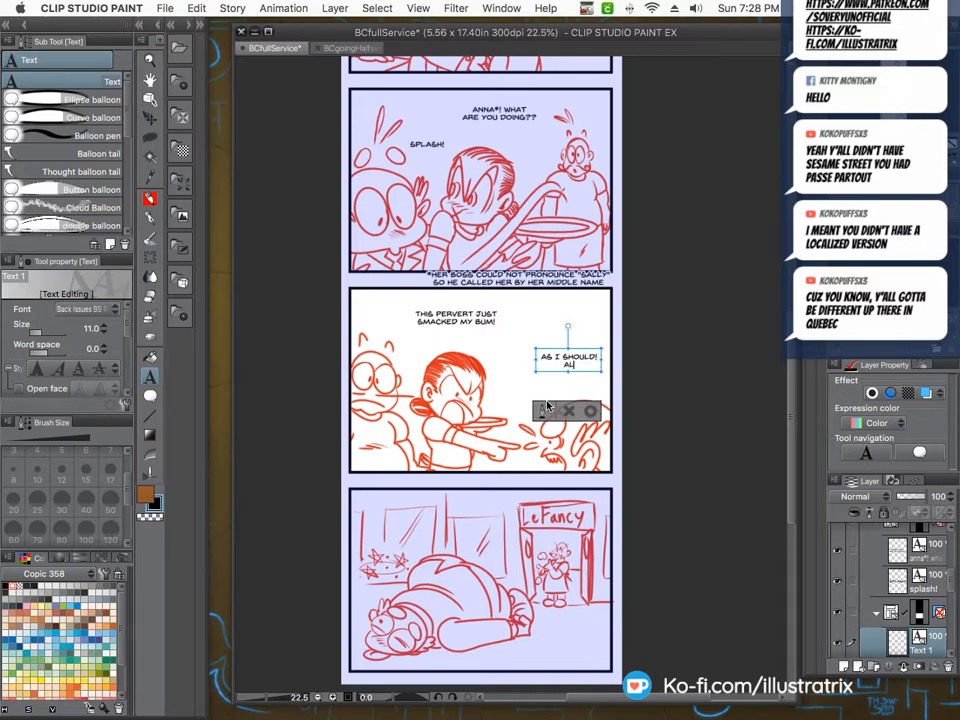
type("ALL WAITRESSE")
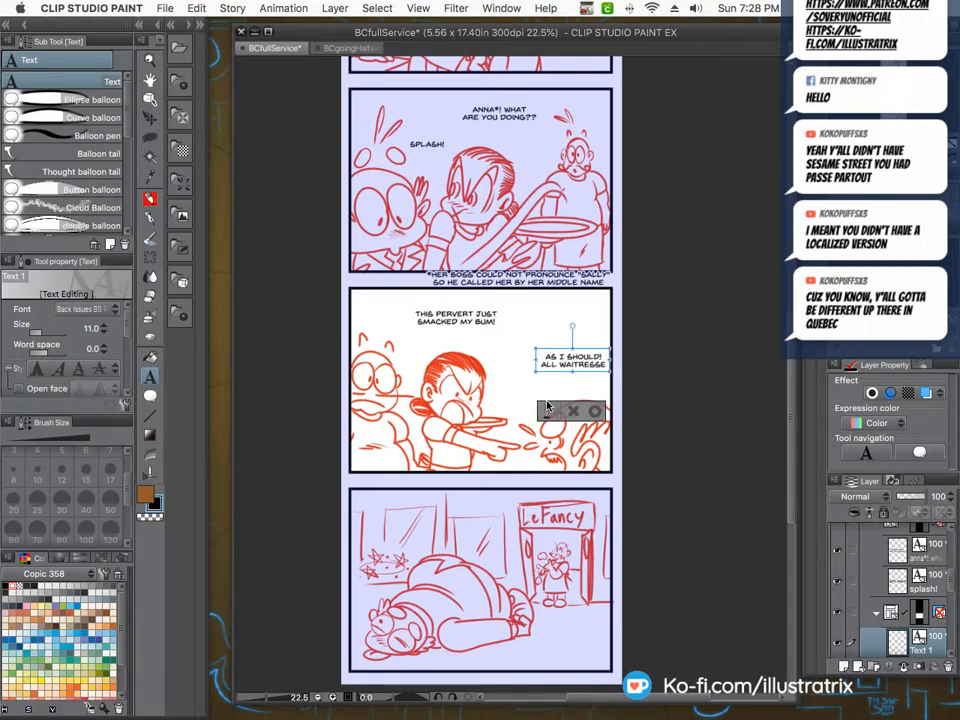
type("D")
key("Return")
type("ARE")
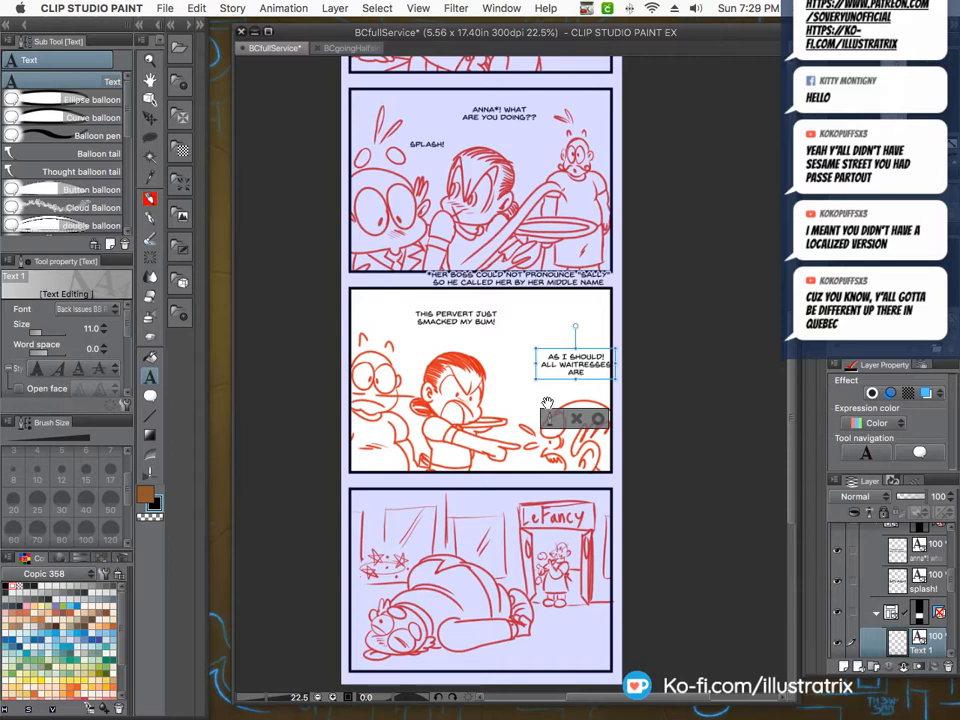
type(" PROSTITUTEWAY!")
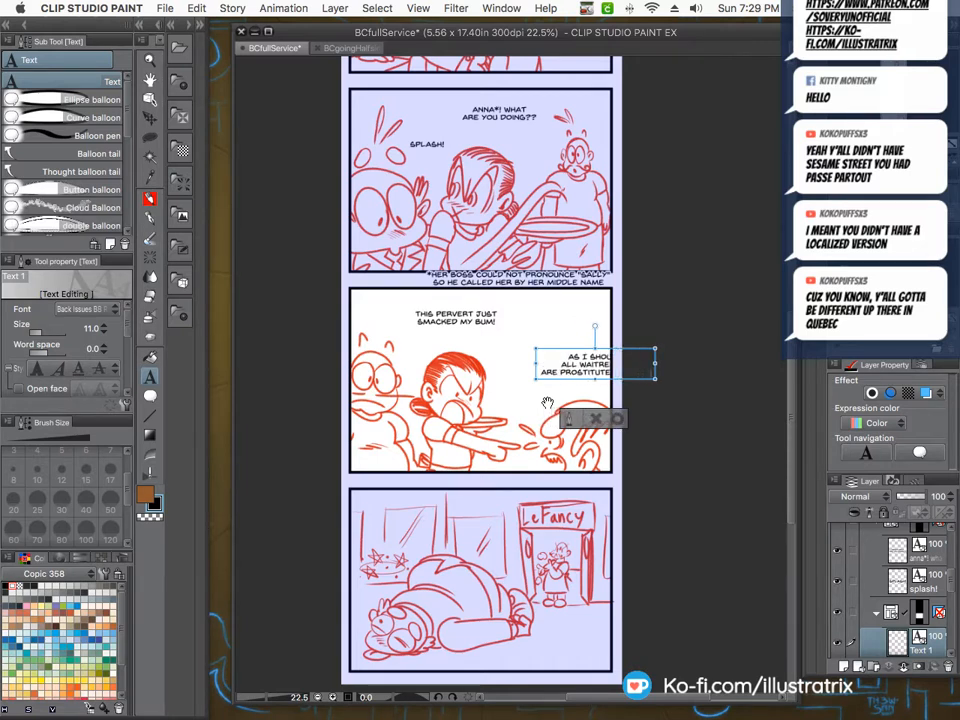
Break "ANYWAY!" onto a fourth line and position the reply inside the third panel, between the girl's head and the right border.
left_click_drag(567, 410, 517, 398)
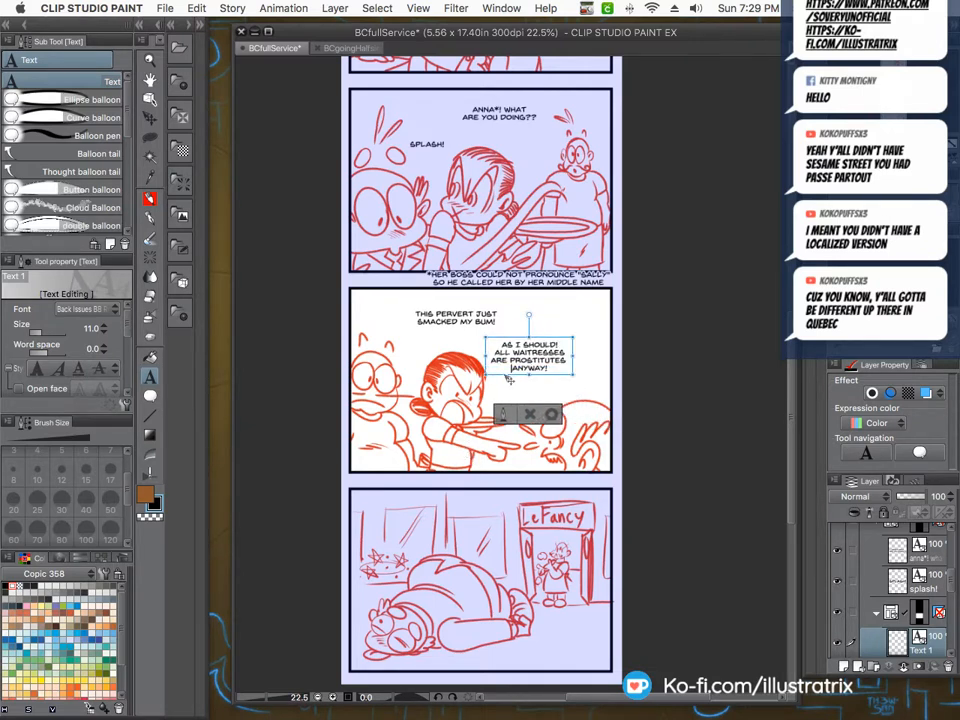
key("Return")
left_click_drag(514, 377, 519, 382)
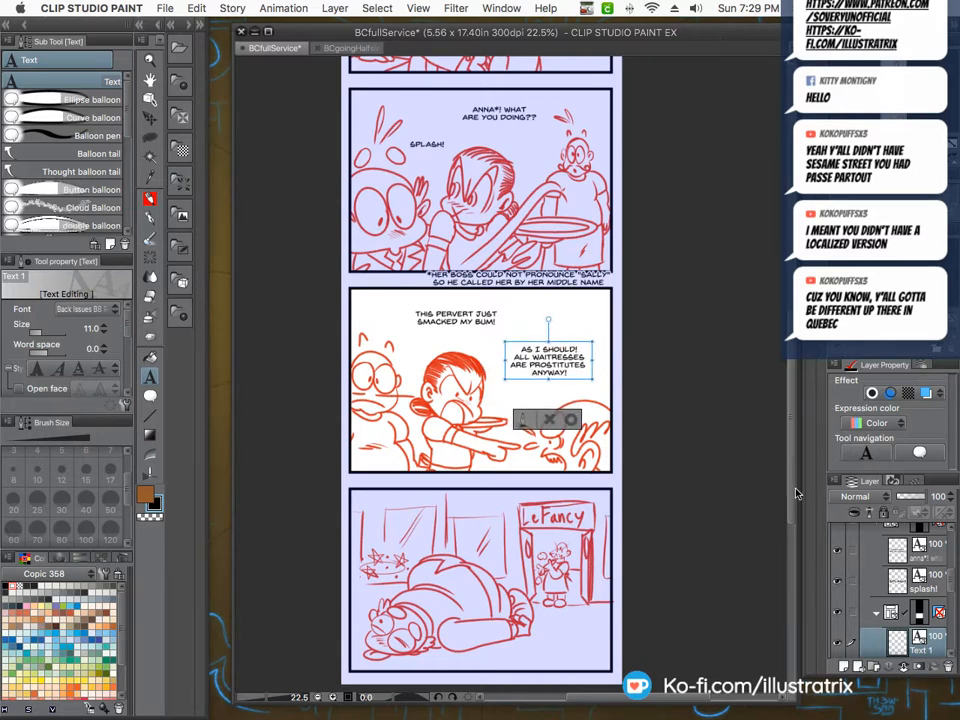
Collapse the folder holding the comic frames and lower the opacity of the pencil layer to fade the rough drawing.
scroll(797, 498, "down", 2)
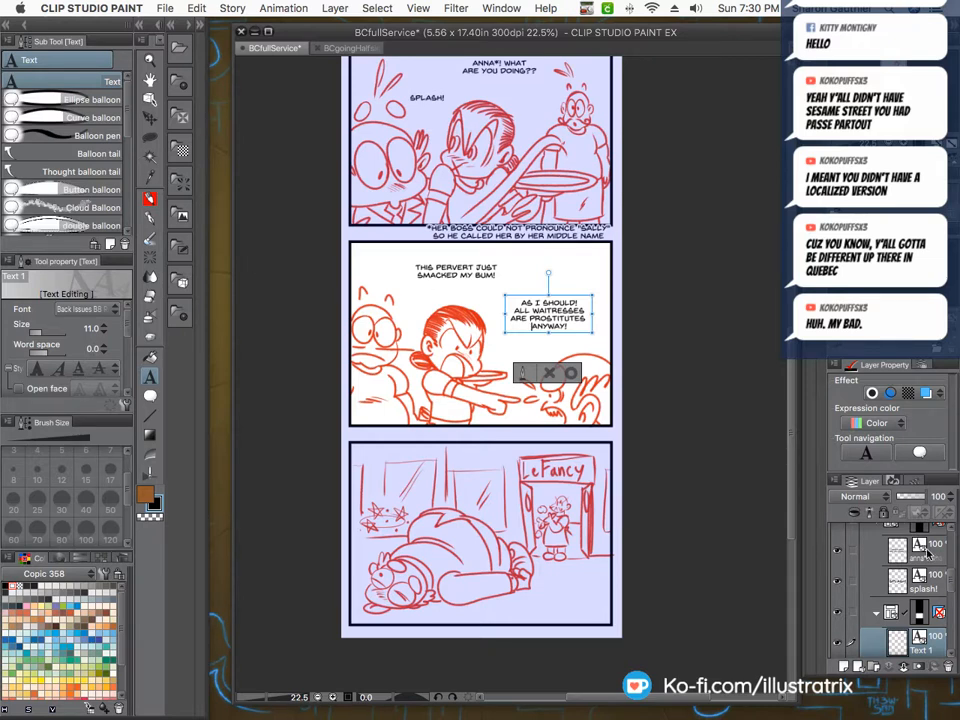
left_click_drag(952, 584, 938, 504)
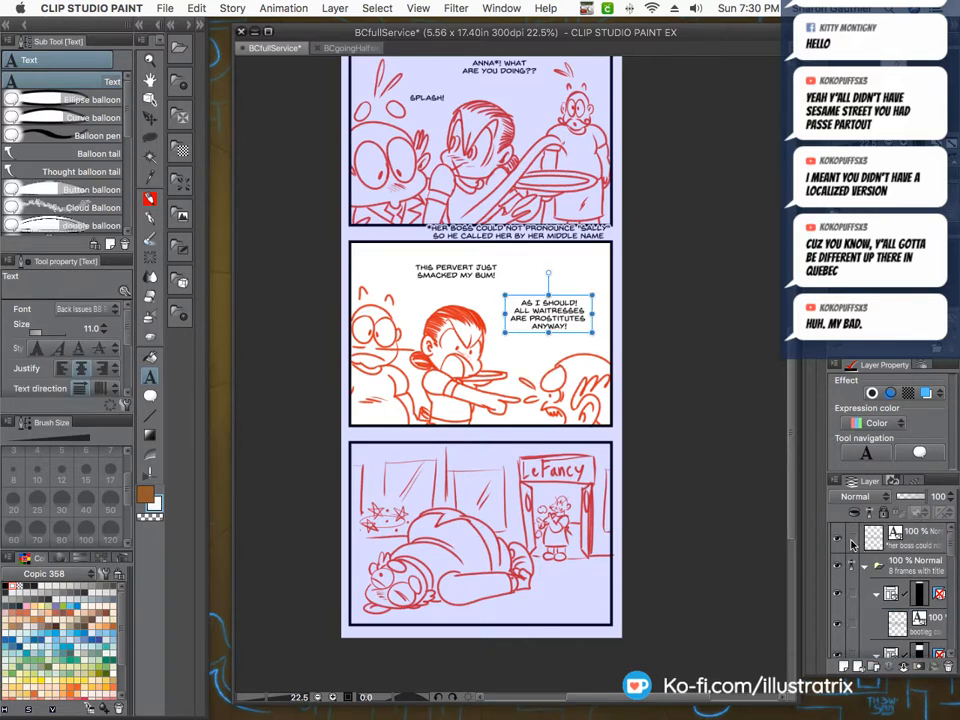
left_click(864, 567)
left_click_drag(953, 556, 946, 616)
left_click(898, 577)
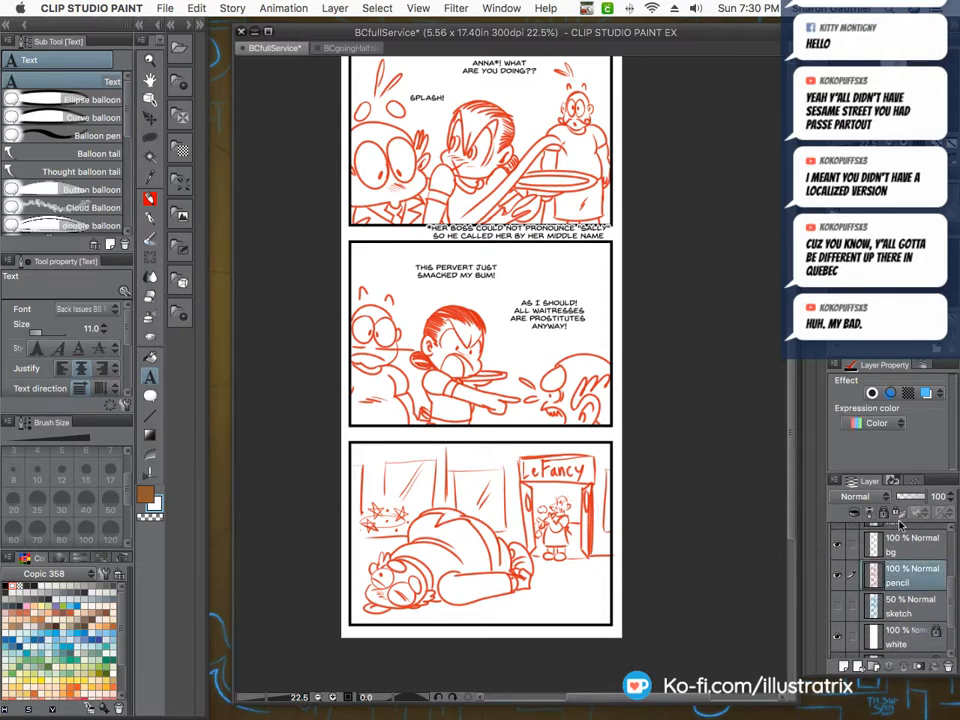
left_click(914, 498)
On the inks layer, ink the hair tuft behind the old man's ear in the first panel with the Inker - The Natural pen at size 10.
left_click_drag(952, 614, 957, 575)
left_click(915, 589)
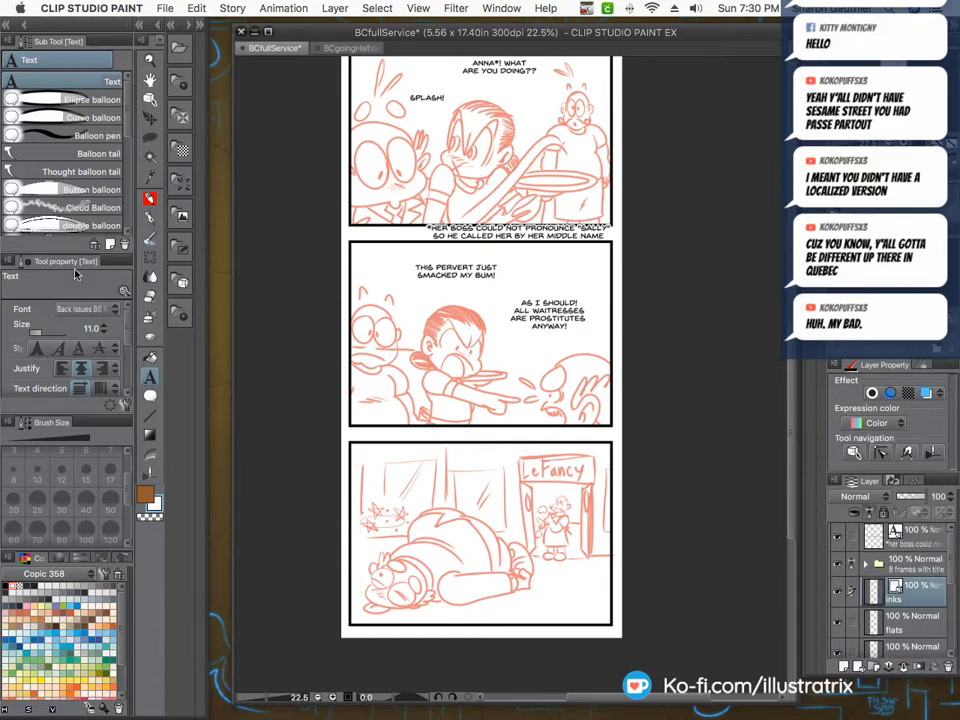
left_click(149, 216)
scroll(317, 538, "down", 2)
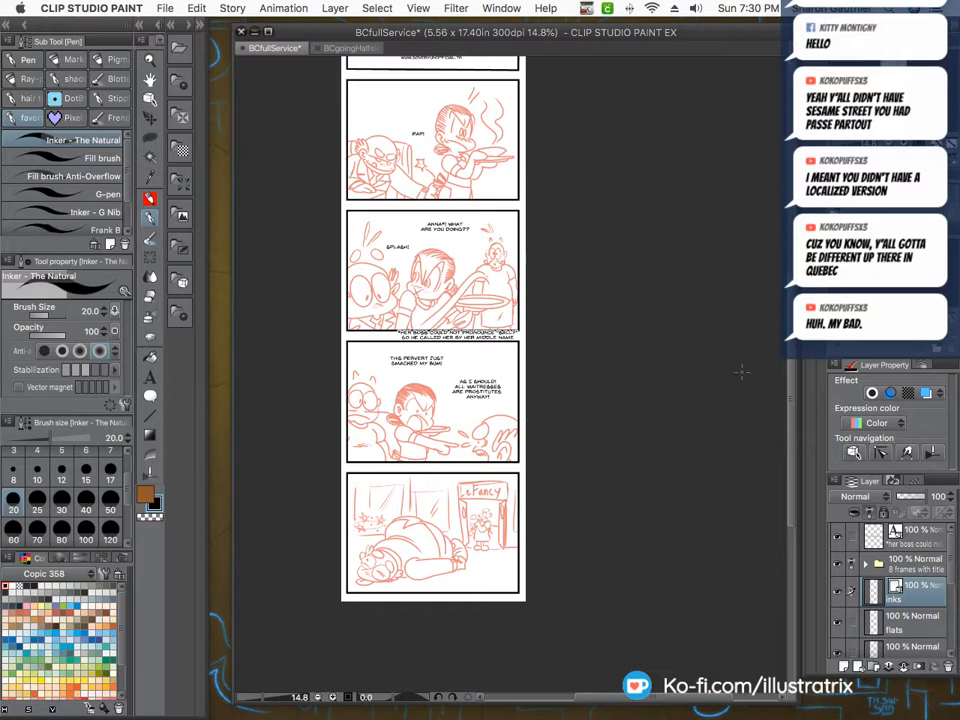
scroll(619, 422, "up", 5)
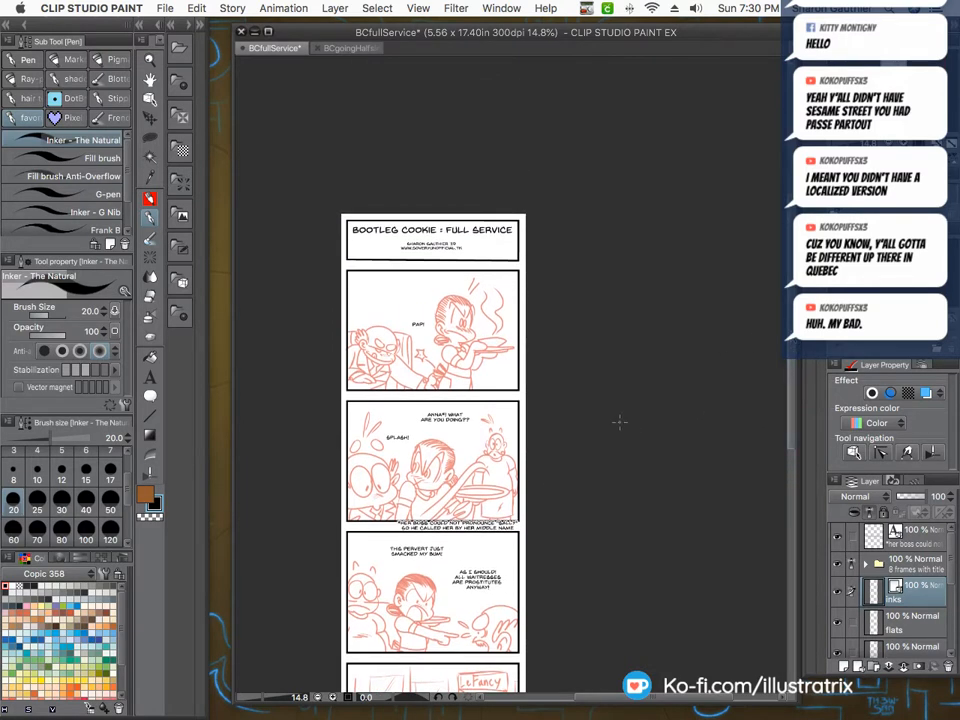
scroll(330, 325, "up", 5)
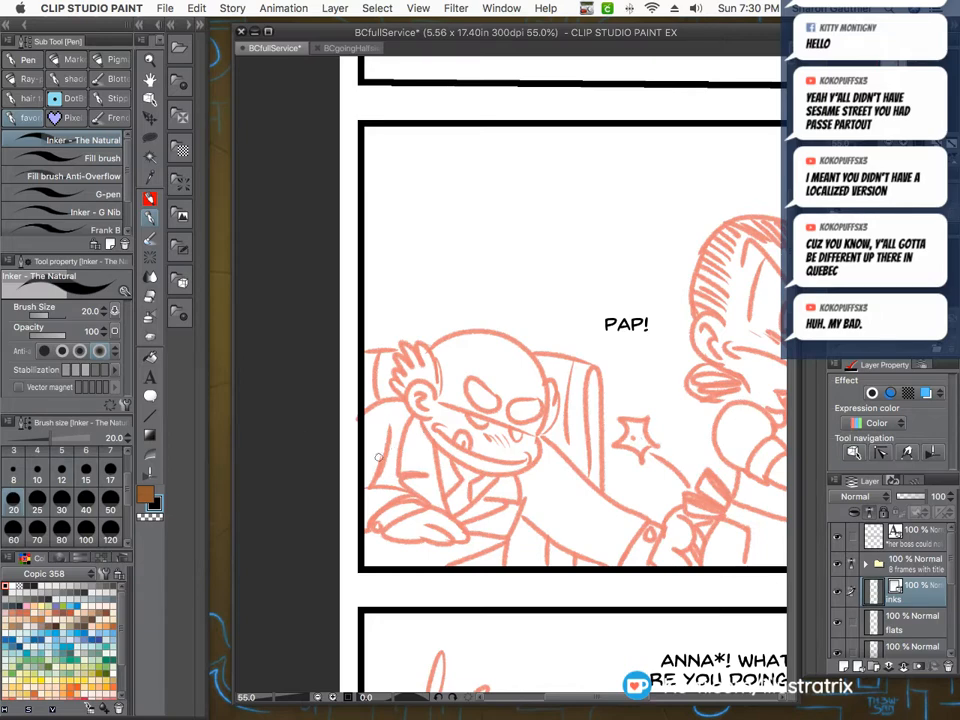
left_click(35, 479)
scroll(449, 388, "up", 10)
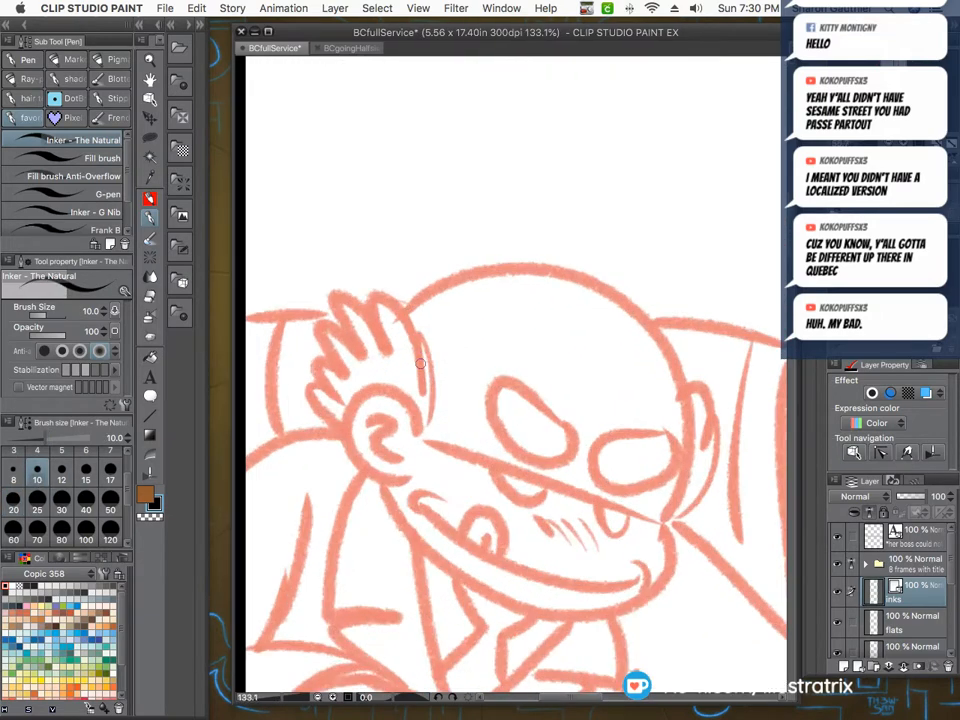
scroll(421, 363, "up", 6)
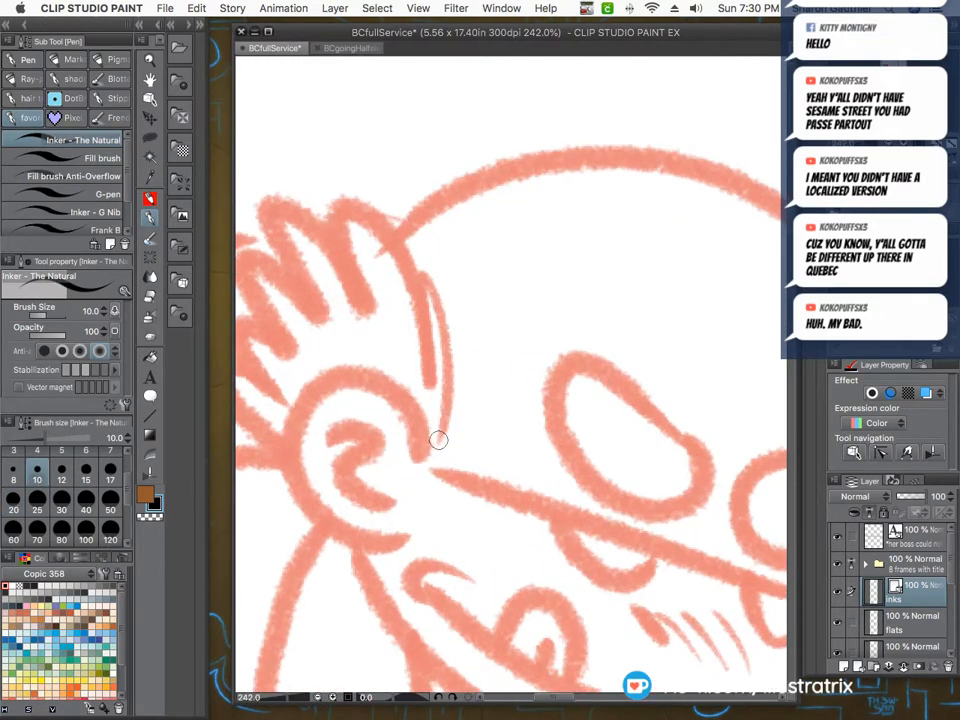
mouse_move(444, 439)
left_mouse_down()
mouse_move(420, 275)
mouse_move(430, 386)
mouse_move(368, 208)
mouse_move(366, 307)
mouse_move(343, 264)
mouse_move(401, 386)
mouse_move(371, 412)
mouse_move(317, 379)
mouse_move(360, 460)
mouse_move(362, 507)
left_mouse_up()
scroll(406, 393, "down", 8)
scroll(392, 316, "up", 8)
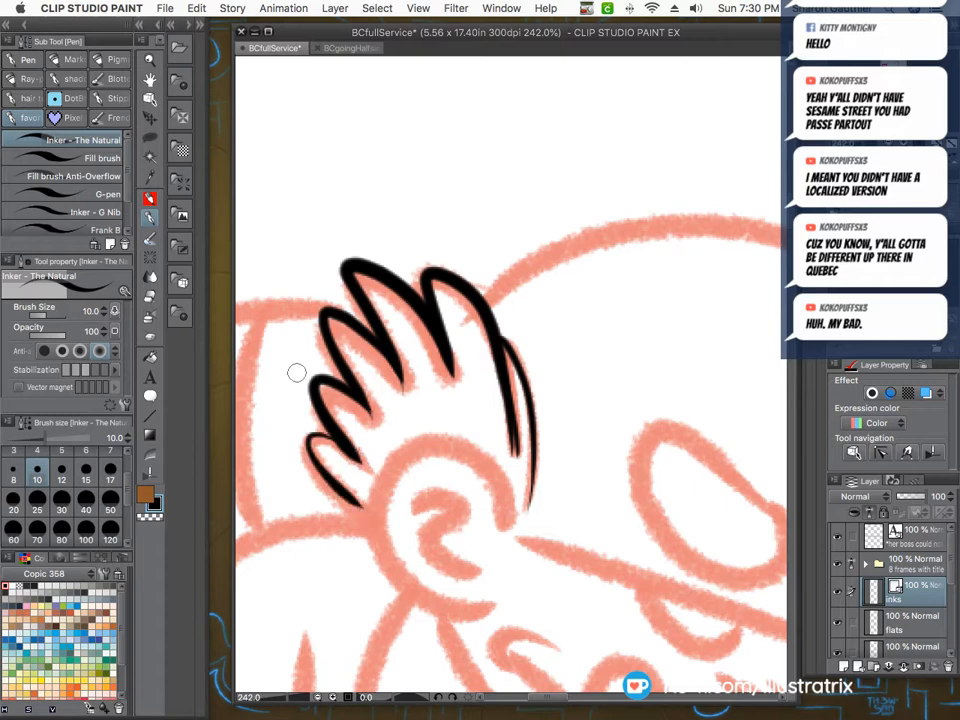
Ink the thick outline of the old man's ear and the curl inside it.
scroll(360, 493, "up", 3)
mouse_move(515, 432)
left_mouse_down()
mouse_move(385, 329)
mouse_move(326, 510)
mouse_move(493, 569)
left_mouse_up()
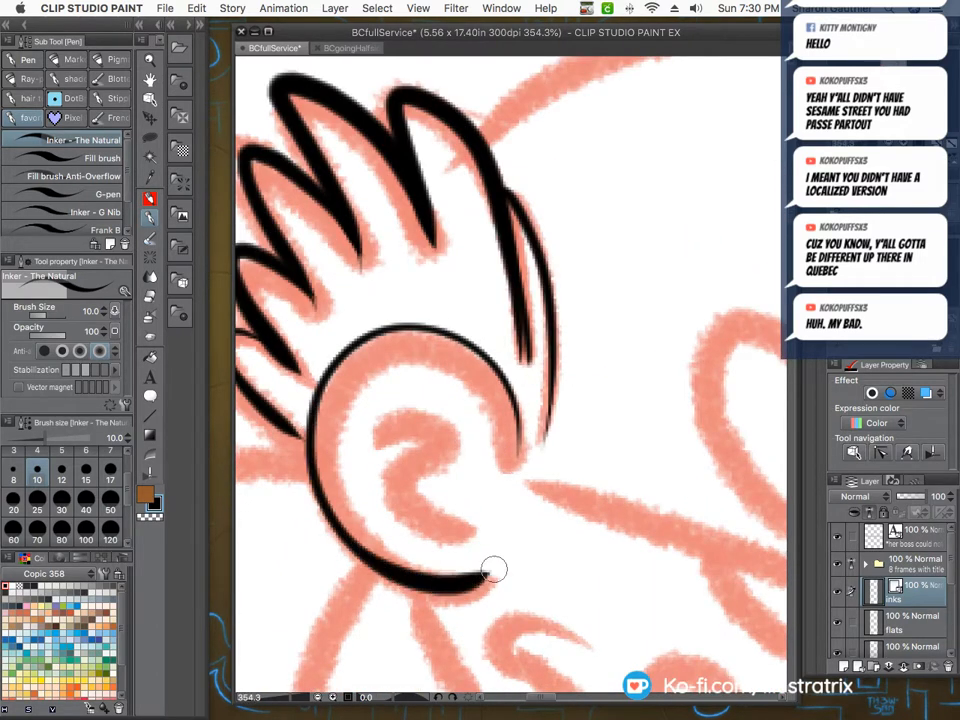
mouse_move(392, 405)
left_mouse_down()
mouse_move(465, 521)
mouse_move(510, 469)
mouse_move(348, 346)
mouse_move(336, 461)
left_mouse_up()
Set the brush size to 6 and ink the long slanted line across the old man's face and the two ovals above it.
left_click(85, 458)
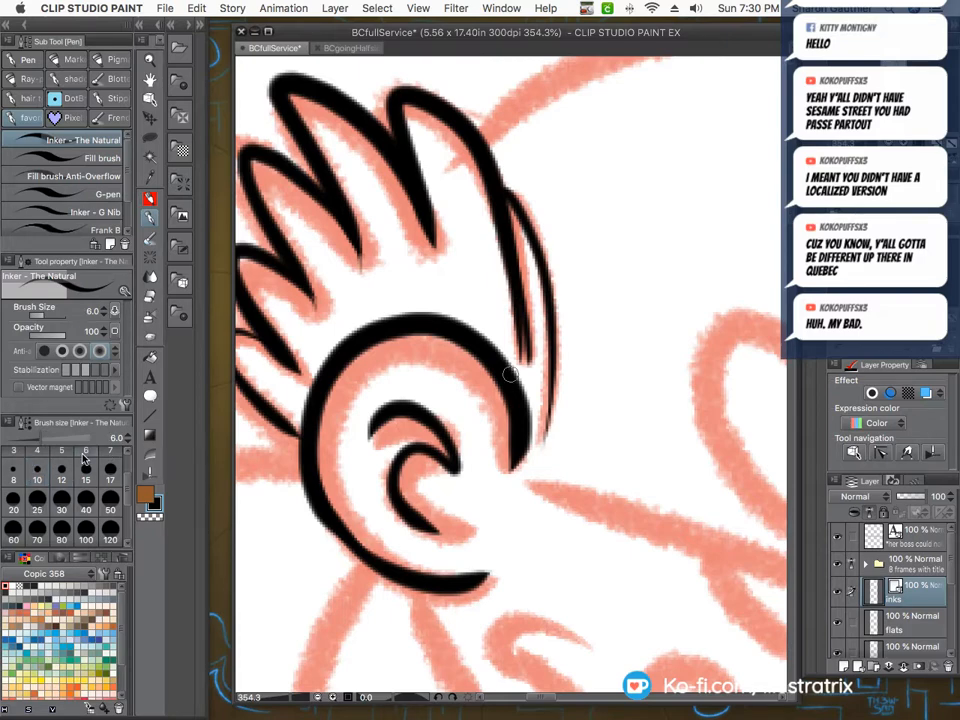
scroll(279, 381, "down", 3)
scroll(278, 427, "down", 1)
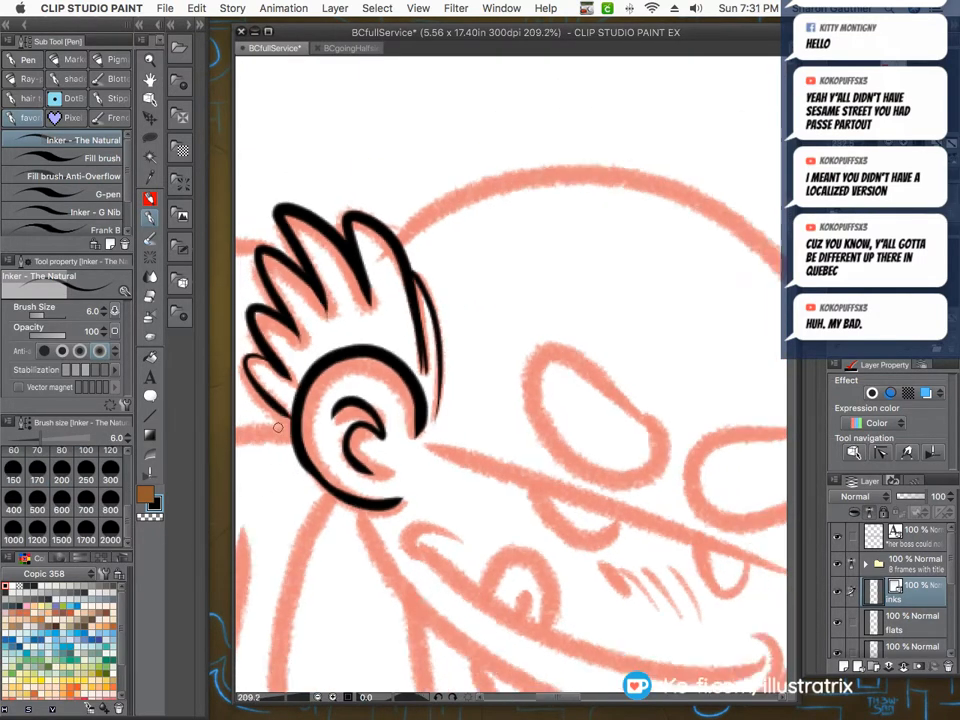
scroll(278, 427, "down", 4)
scroll(300, 410, "up", 4)
left_click_drag(285, 405, 682, 538)
mouse_move(512, 375)
left_mouse_down()
mouse_move(450, 318)
mouse_move(440, 432)
mouse_move(532, 362)
mouse_move(460, 330)
left_mouse_up()
mouse_move(575, 398)
left_mouse_down()
mouse_move(551, 443)
mouse_move(615, 490)
mouse_move(692, 430)
mouse_move(637, 390)
mouse_move(560, 435)
left_mouse_up()
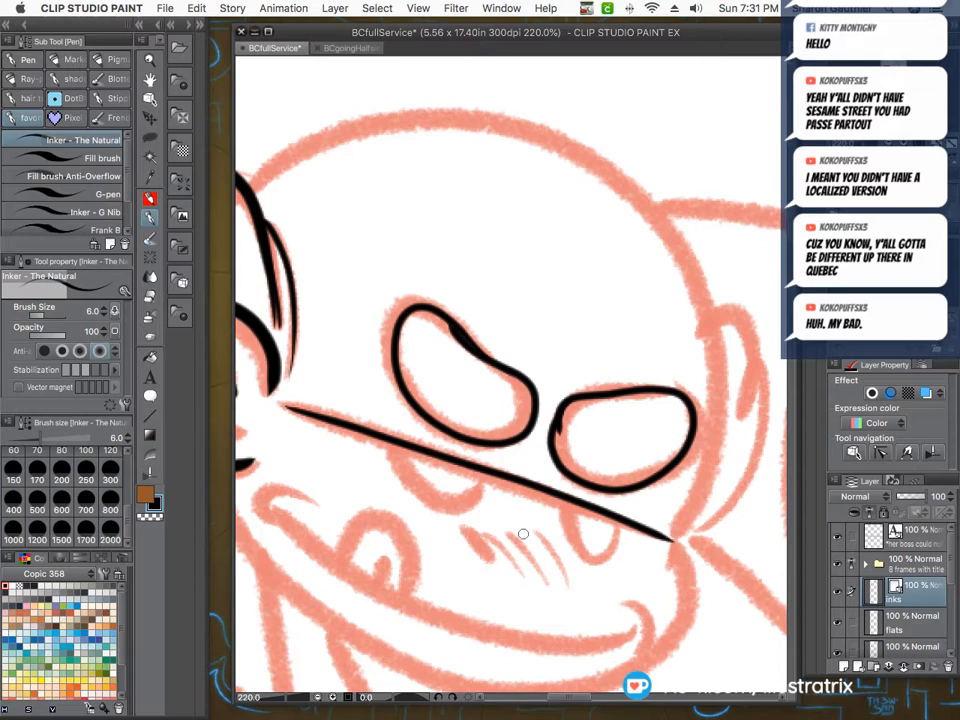
Trim the overlapping line ends on both ovals with the Vector eraser, then return to the Inker - The Natural pen.
left_click(150, 296)
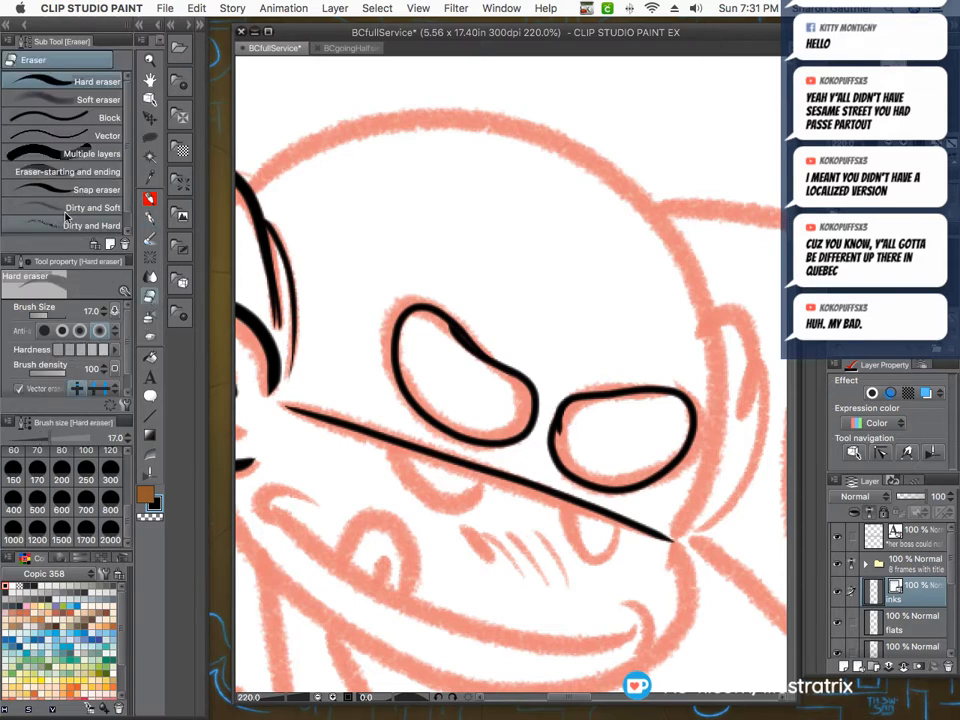
left_click(95, 135)
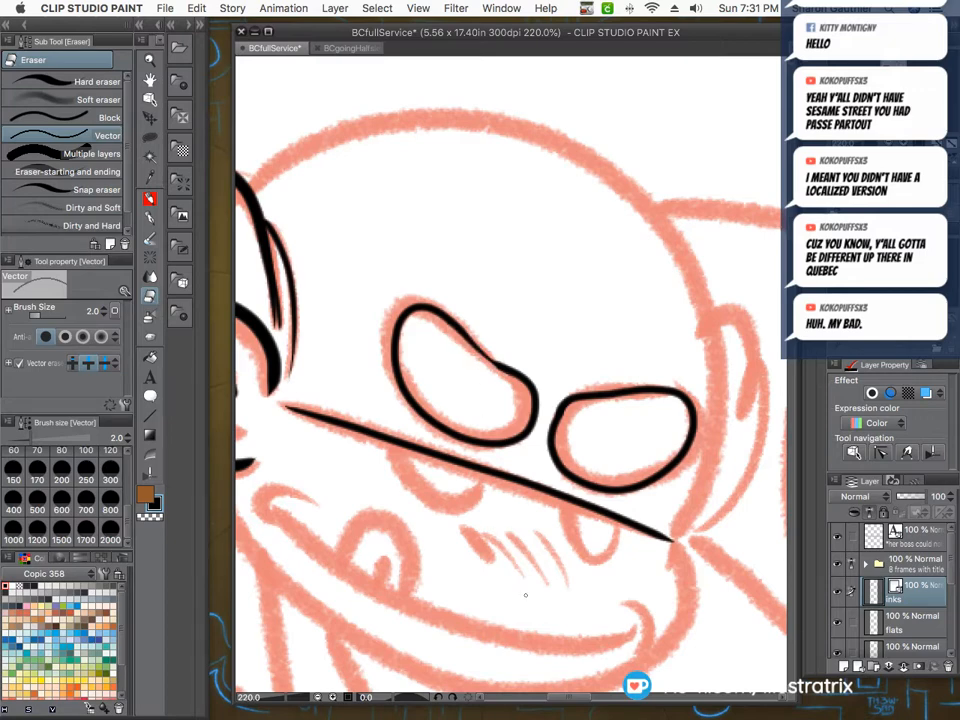
key("p")
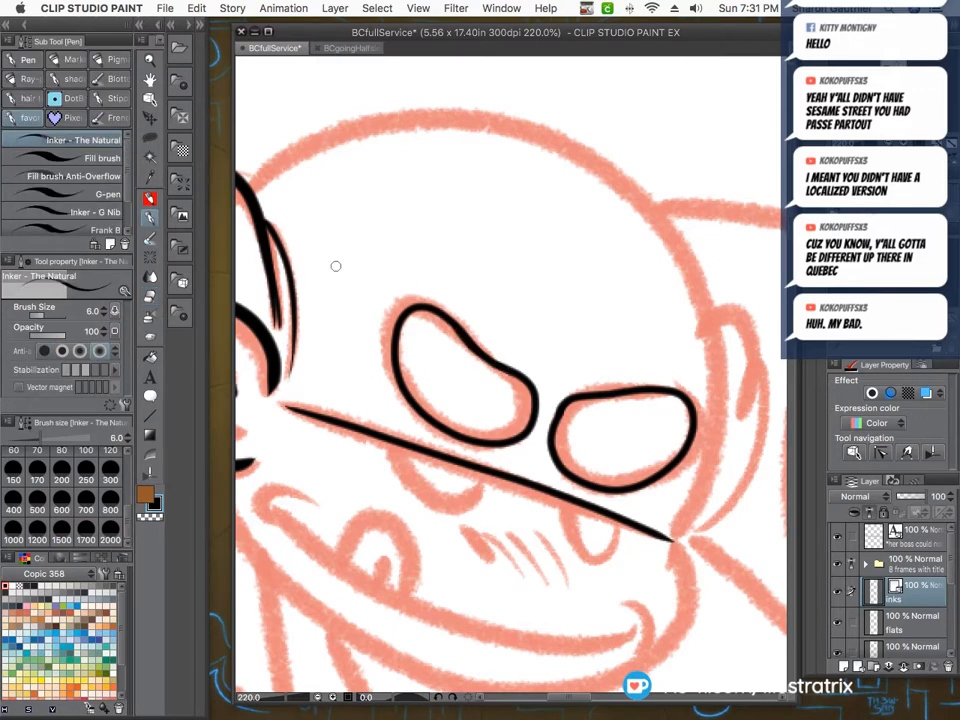
Ink the two half-circle eyes beneath the slanted line and the blush hatching on the cheek.
scroll(299, 322, "down", 3)
scroll(360, 400, "up", 4)
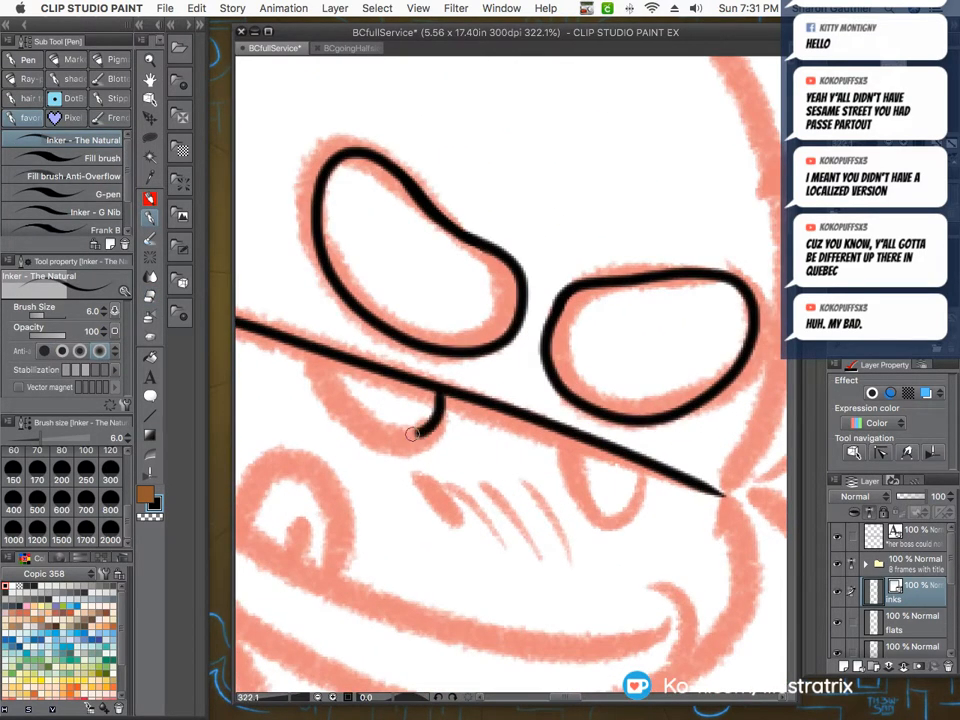
mouse_move(647, 469)
left_mouse_down()
mouse_move(595, 501)
mouse_move(545, 430)
left_mouse_up()
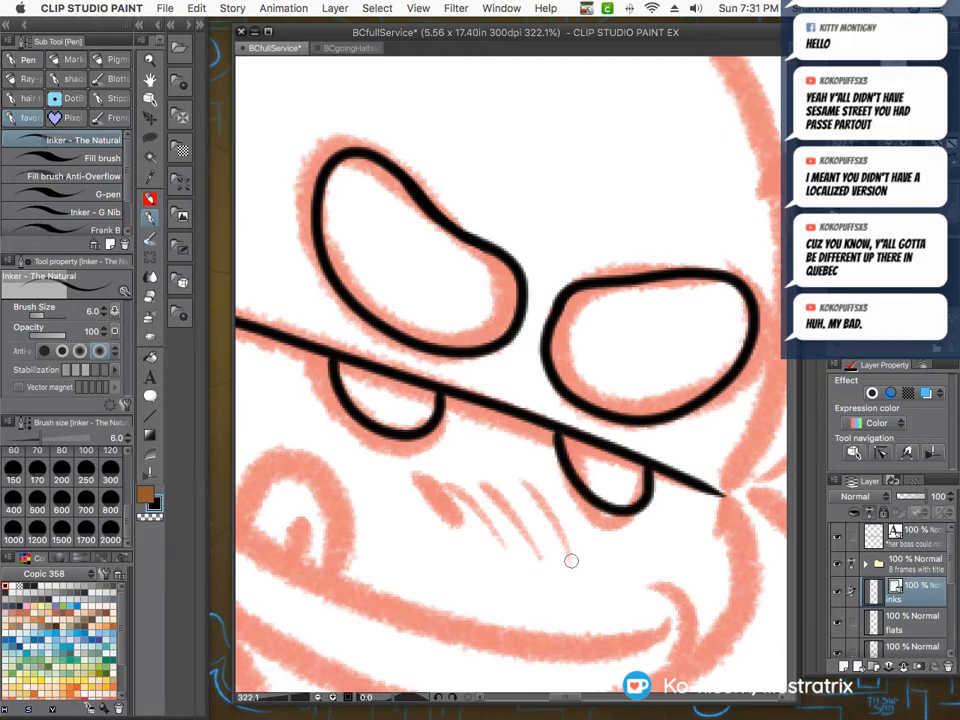
mouse_move(570, 561)
left_mouse_down()
mouse_move(520, 482)
mouse_move(536, 484)
left_mouse_up()
left_click_drag(543, 563, 462, 472)
left_click_drag(508, 551, 416, 466)
left_click_drag(466, 530, 395, 464)
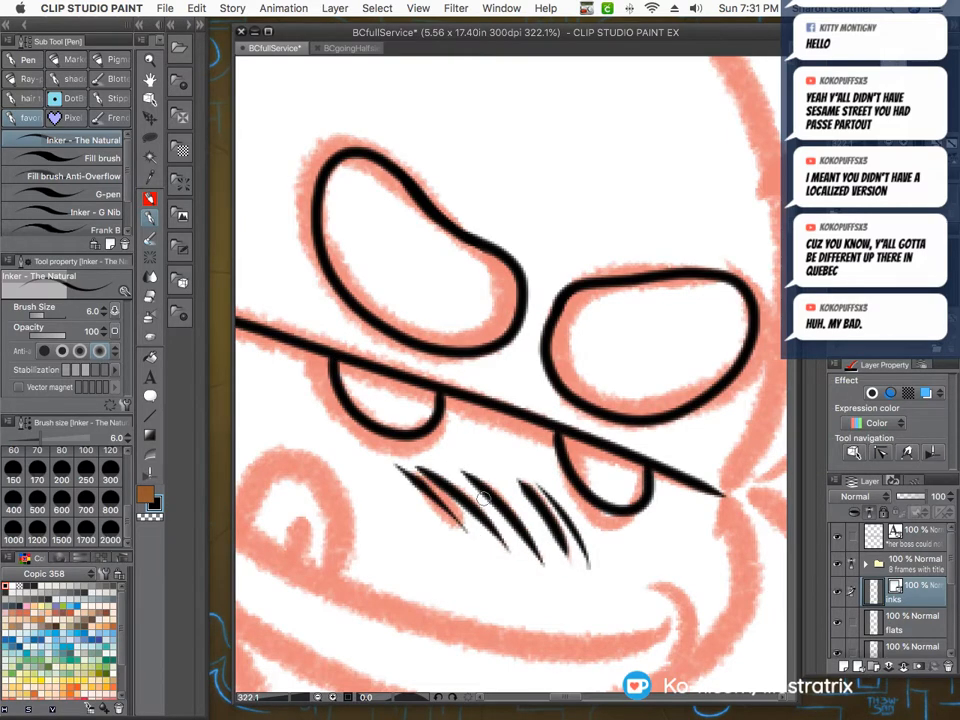
Ink the old man's wide smile with its cheek crease and the tongue sticking out over it.
scroll(484, 499, "down", 5)
scroll(341, 532, "up", 4)
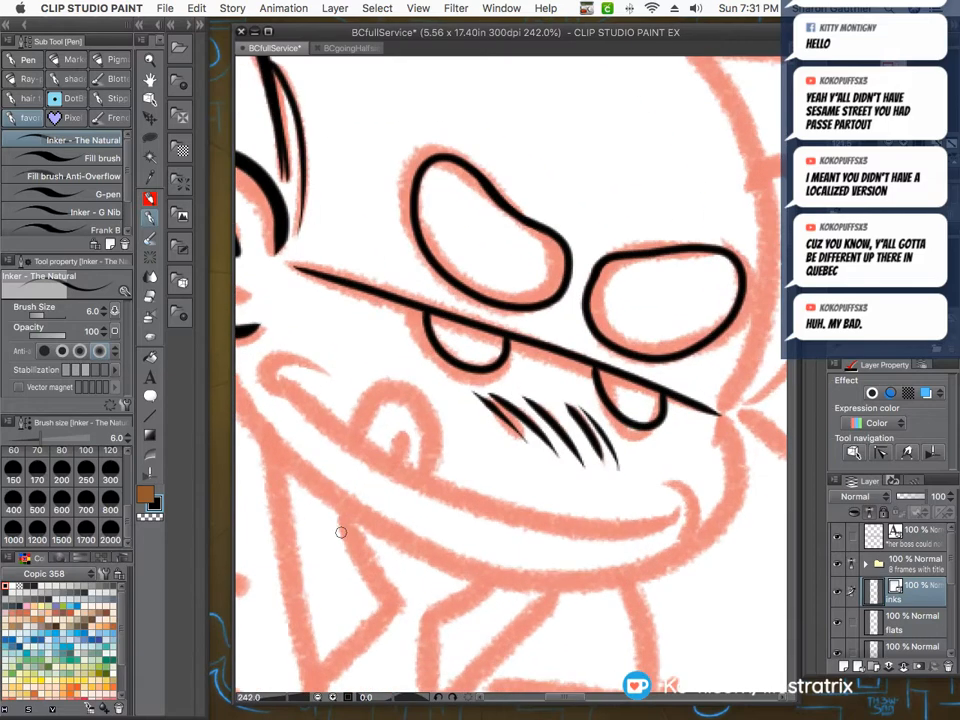
scroll(287, 393, "up", 1)
mouse_move(283, 377)
left_mouse_down()
mouse_move(423, 485)
mouse_move(607, 547)
mouse_move(760, 545)
left_mouse_up()
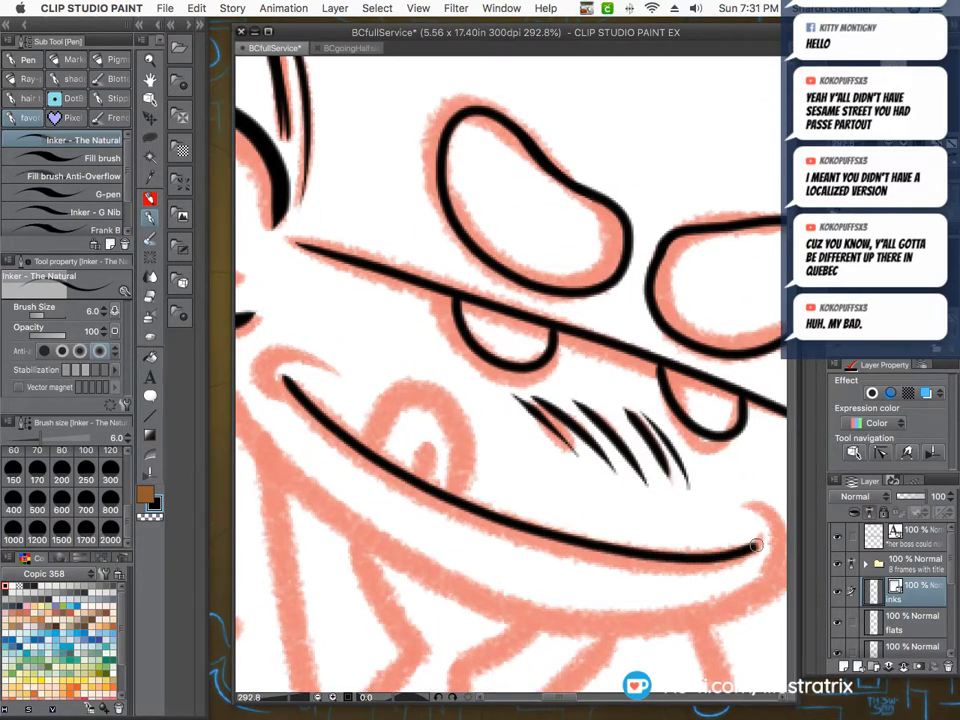
left_click_drag(303, 388, 276, 380)
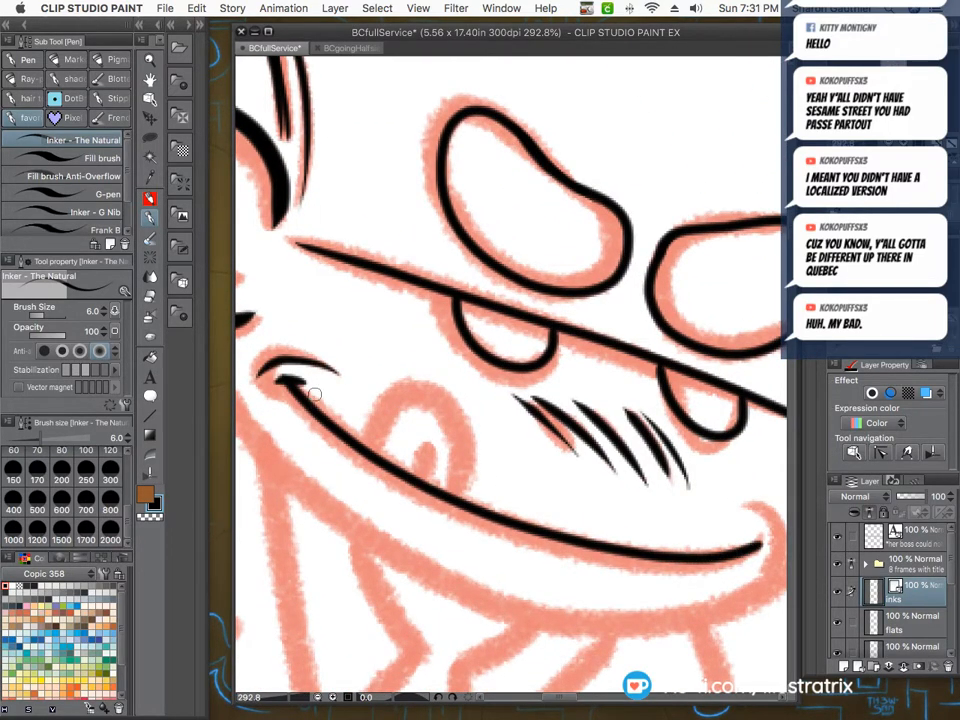
scroll(381, 429, "up", 2)
mouse_move(364, 430)
left_mouse_down()
mouse_move(489, 417)
mouse_move(496, 510)
left_mouse_up()
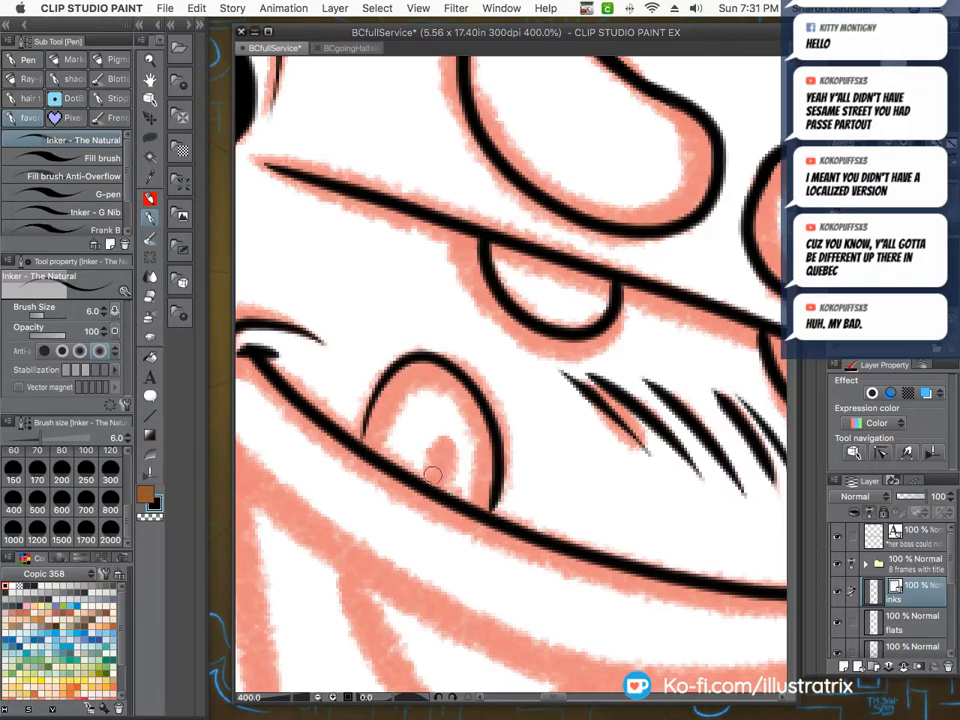
left_click_drag(433, 484, 419, 424)
Ink the far corner of the smile and the chin and jawline running up to the ear.
scroll(270, 412, "down", 3)
scroll(580, 484, "up", 2)
scroll(588, 484, "down", 2)
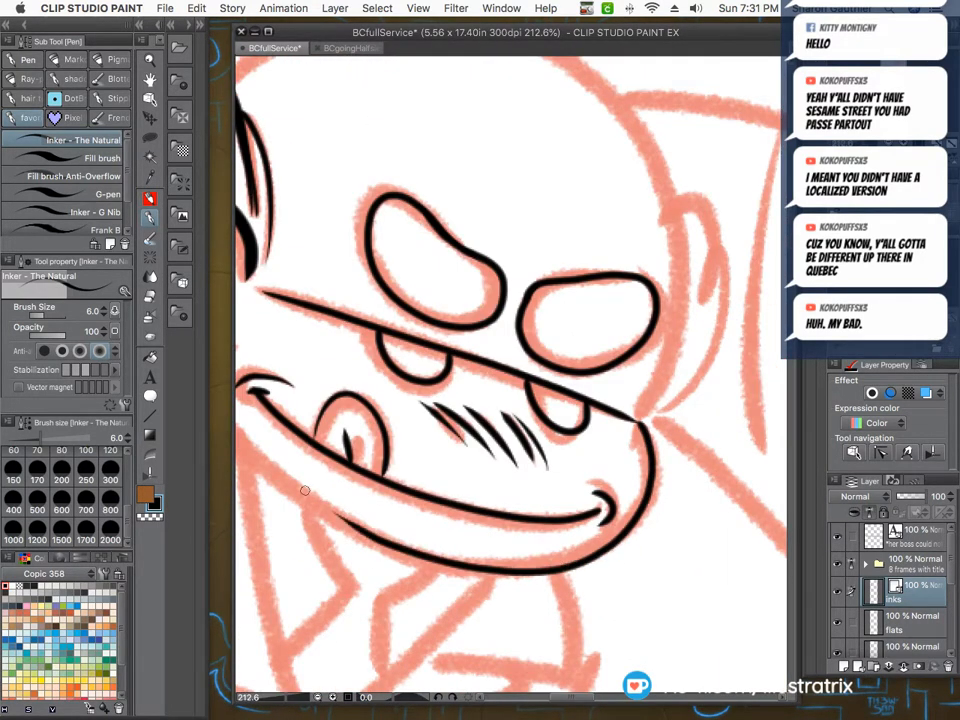
scroll(290, 390, "down", 3)
scroll(333, 455, "up", 2)
scroll(333, 455, "up", 1)
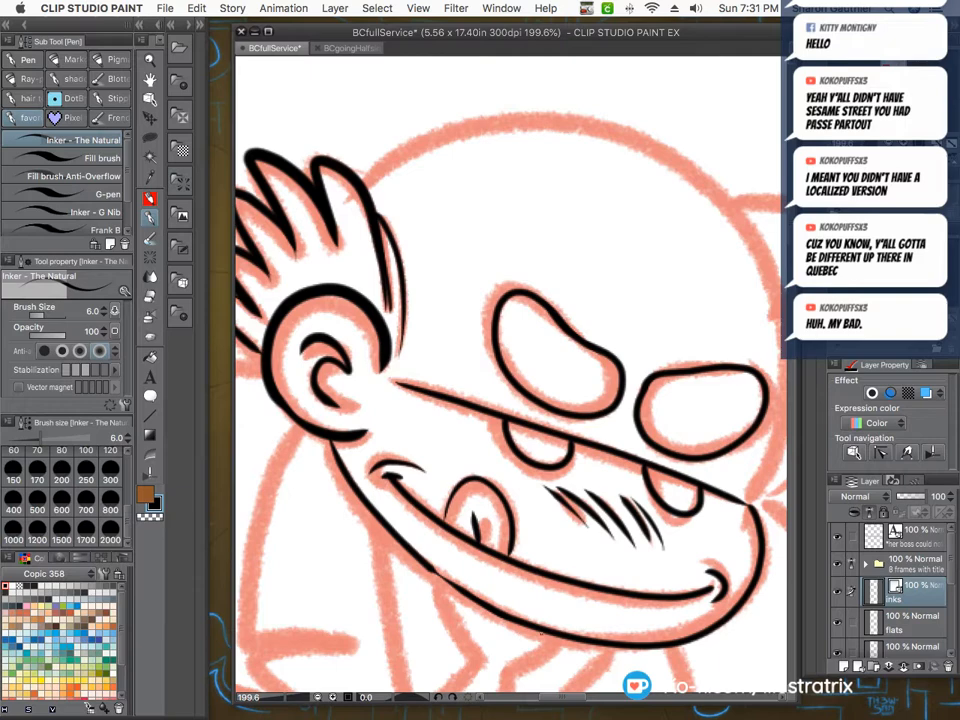
scroll(428, 568, "up", 2)
scroll(471, 638, "down", 3)
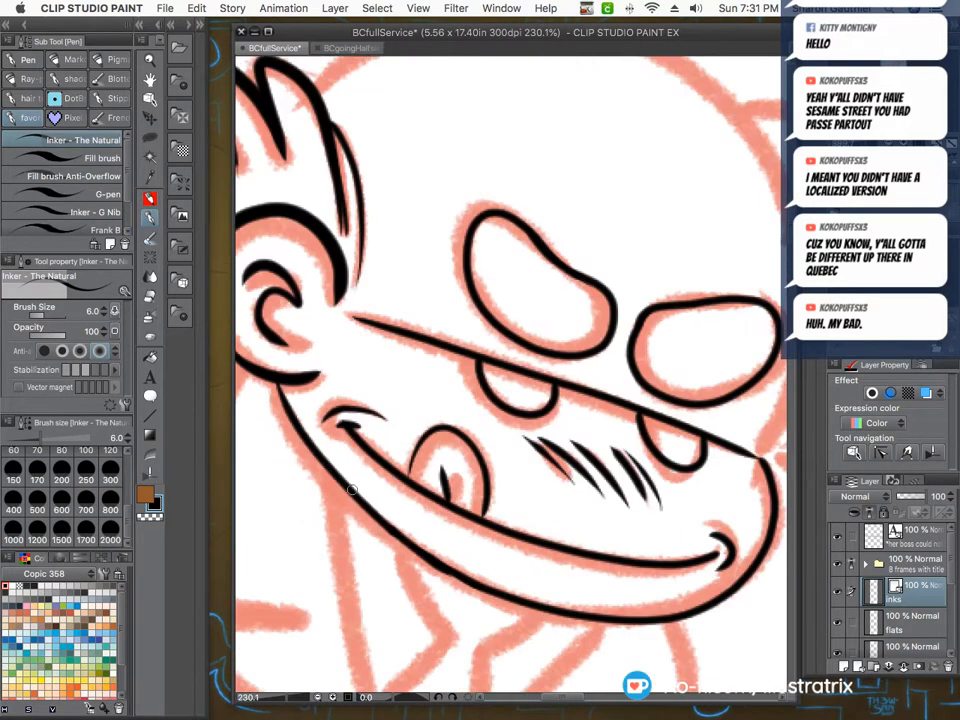
Close the hair strand beside the ear, and ink the bald skull outline and the hair tuft on the far side.
scroll(351, 289, "up", 2)
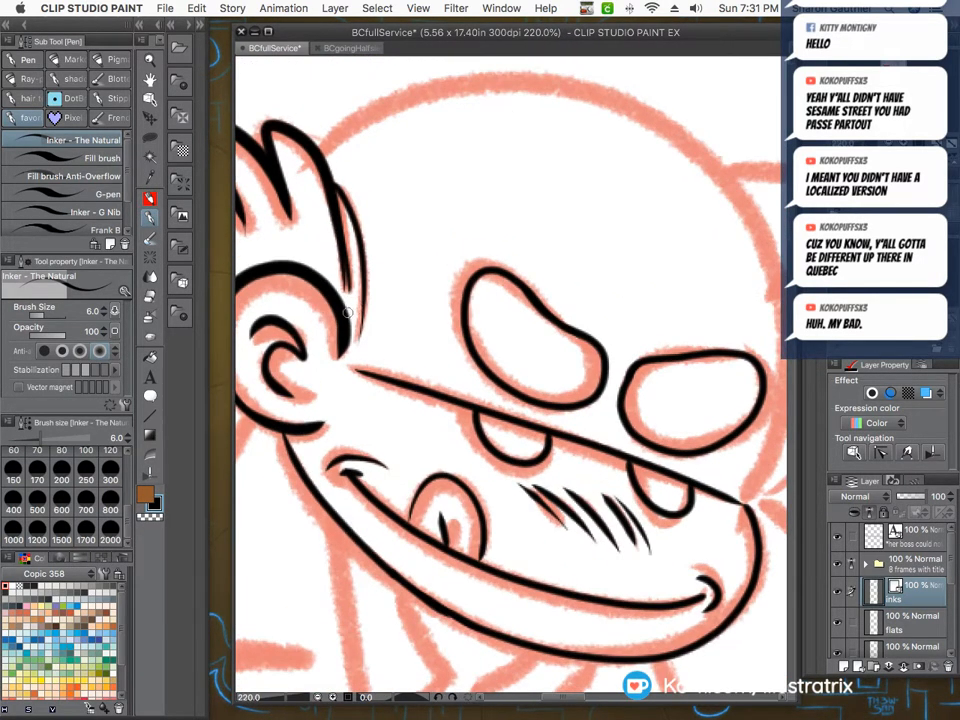
left_click_drag(364, 291, 348, 350)
scroll(324, 391, "down", 2)
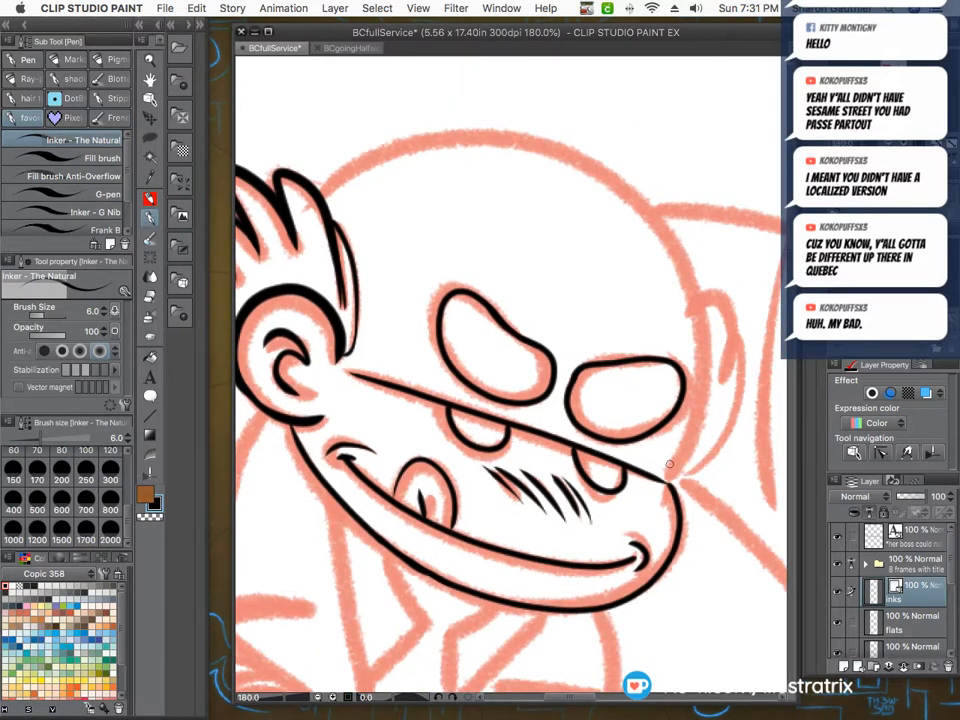
mouse_move(329, 186)
left_mouse_down()
mouse_move(505, 135)
mouse_move(698, 318)
mouse_move(688, 408)
left_mouse_up()
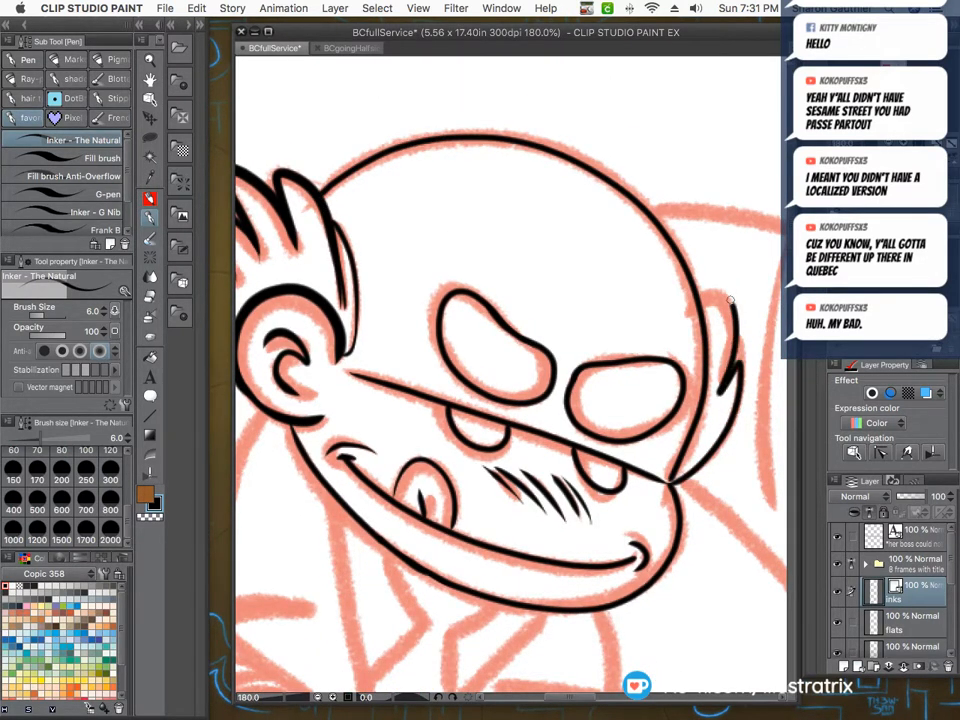
Ink the angular corner lines beside the resting hand at the lower edge of the first panel.
scroll(370, 313, "down", 2)
scroll(370, 311, "down", 3)
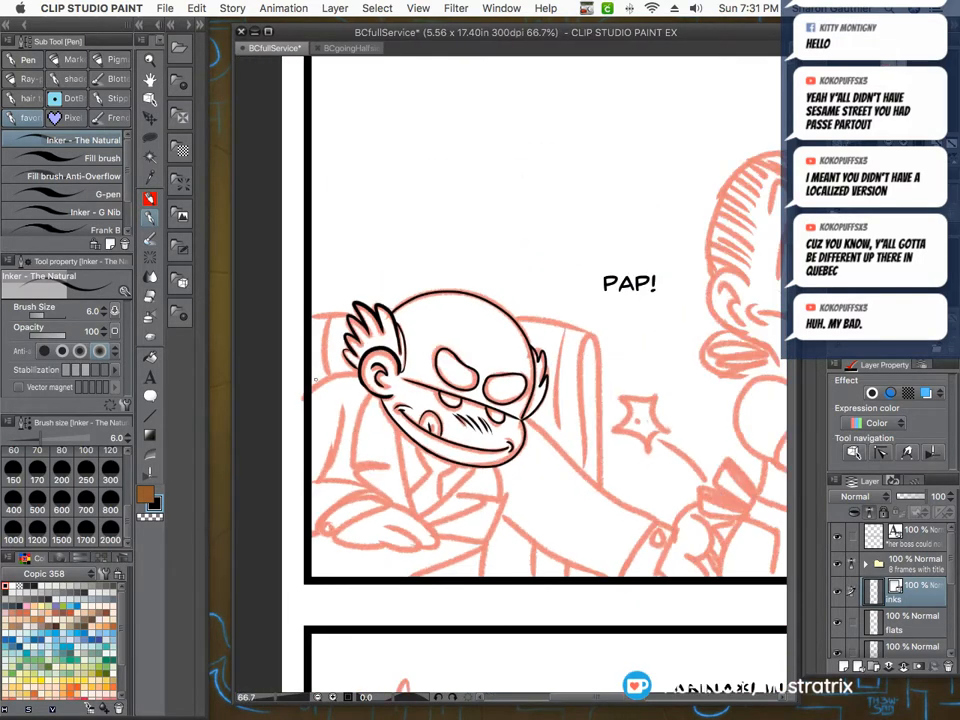
scroll(455, 549, "up", 3)
scroll(455, 549, "up", 2)
mouse_move(557, 552)
left_mouse_down()
mouse_move(707, 568)
mouse_move(690, 690)
left_mouse_up()
mouse_move(703, 572)
left_mouse_down()
mouse_move(556, 631)
mouse_move(470, 664)
left_mouse_up()
scroll(475, 619, "down", 3)
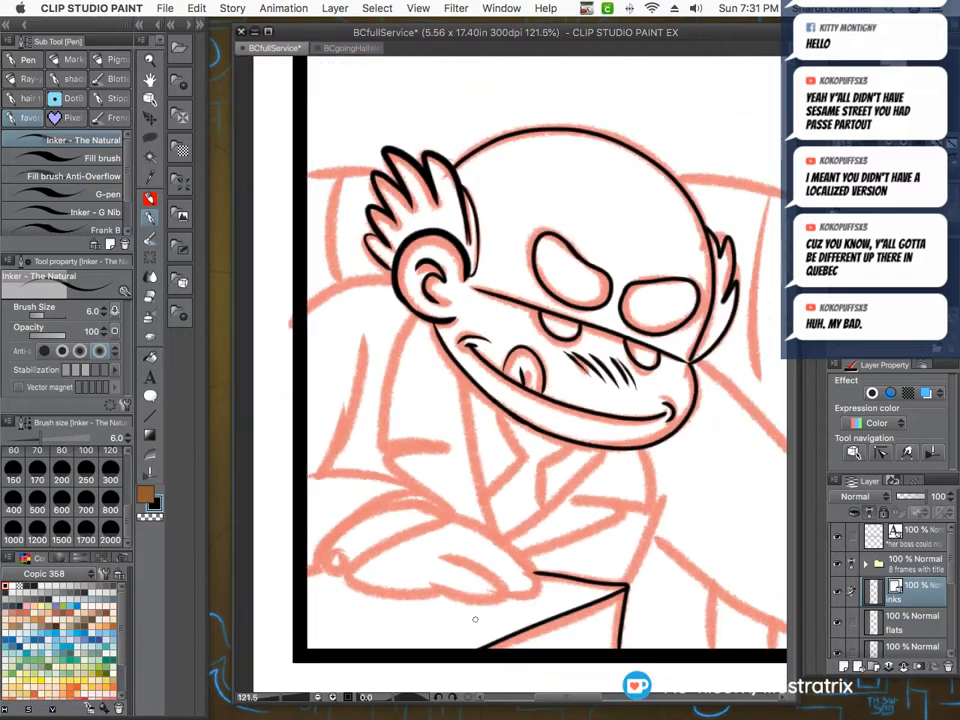
Ink the old man's sleeve, the cuff with its button, and the hand resting in front of him.
scroll(358, 408, "up", 4)
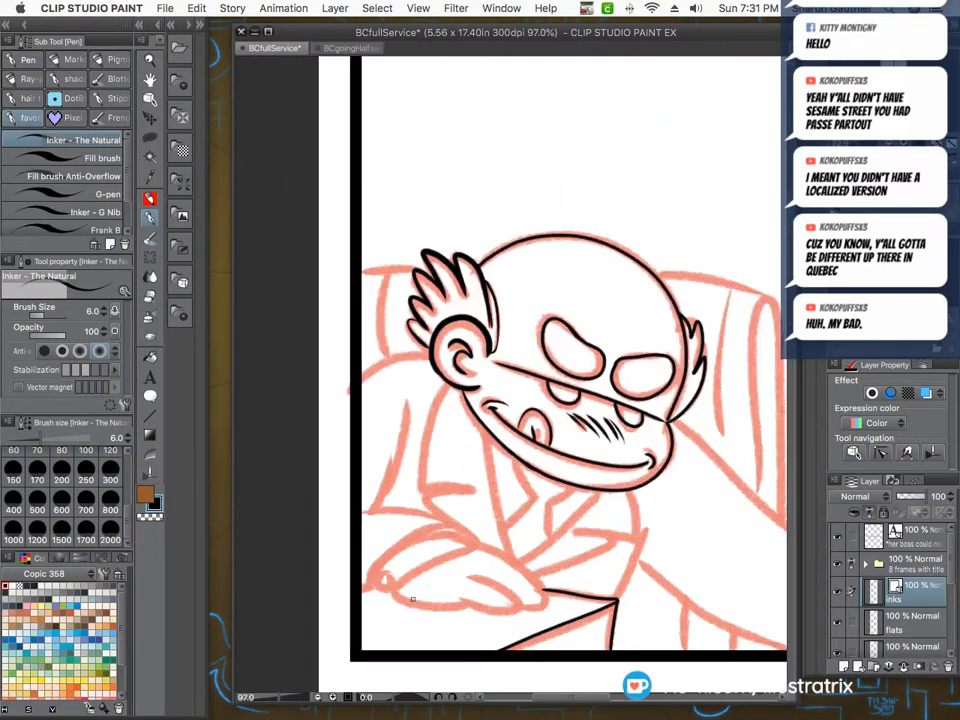
mouse_move(436, 219)
left_mouse_down()
mouse_move(439, 260)
mouse_move(366, 439)
mouse_move(343, 453)
mouse_move(412, 443)
mouse_move(531, 484)
left_mouse_up()
mouse_move(362, 594)
left_mouse_down()
mouse_move(380, 554)
mouse_move(488, 487)
mouse_move(533, 489)
mouse_move(577, 514)
mouse_move(491, 546)
mouse_move(420, 608)
mouse_move(392, 594)
mouse_move(345, 605)
left_mouse_up()
mouse_move(544, 580)
left_mouse_down()
mouse_move(597, 586)
mouse_move(654, 651)
mouse_move(414, 614)
left_mouse_up()
mouse_move(568, 515)
left_mouse_down()
mouse_move(700, 586)
mouse_move(655, 640)
left_mouse_up()
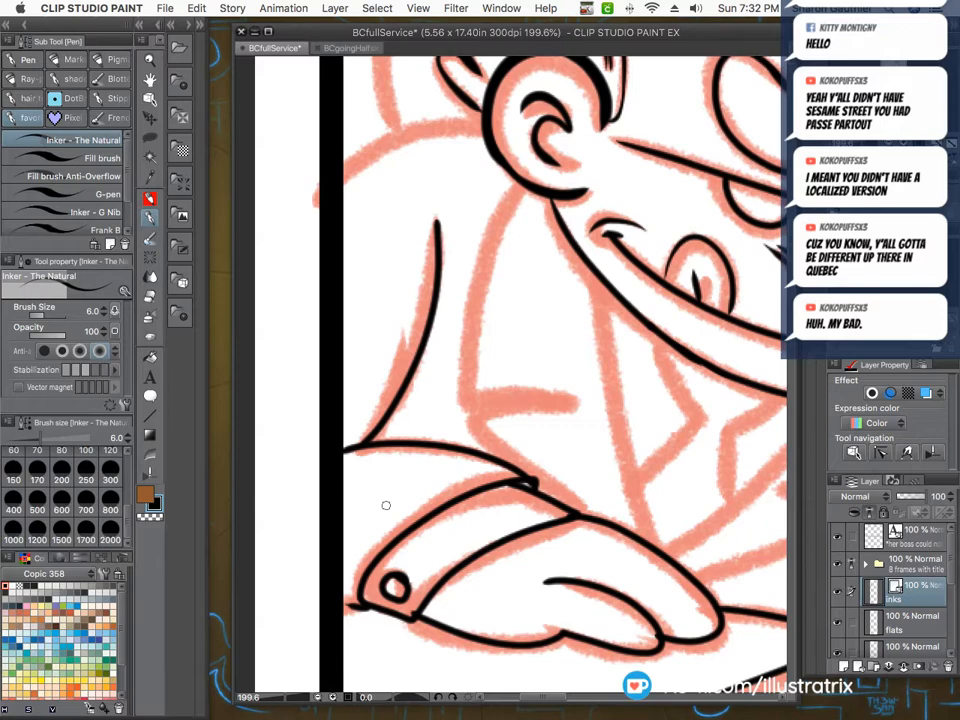
scroll(555, 558, "down", 5)
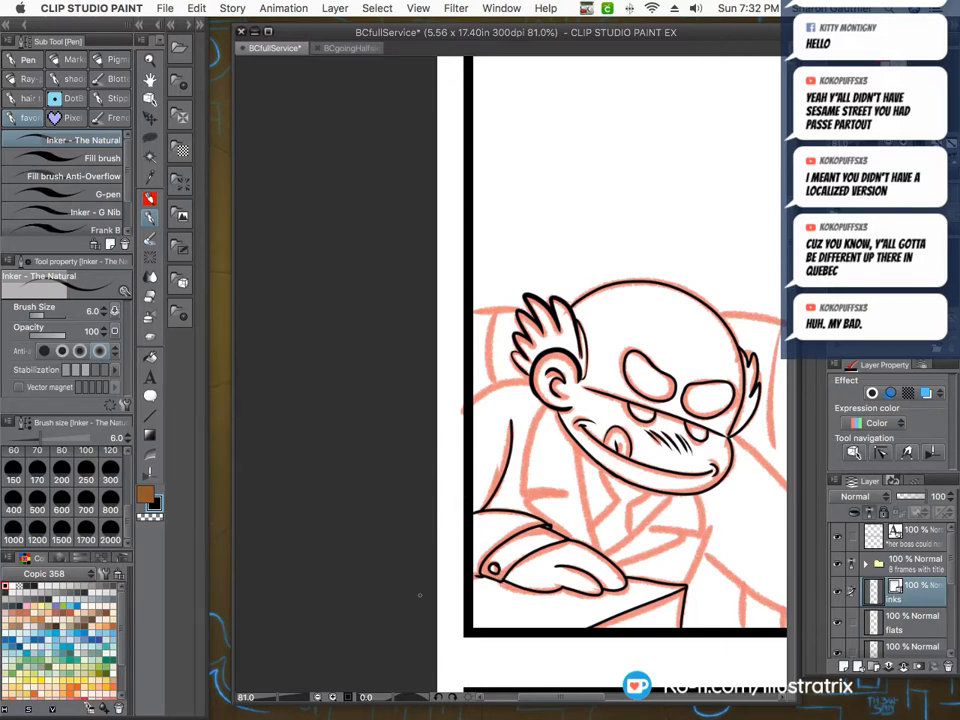
Ink the old man's shoulder line and the near jacket lapel with its notch below the ear.
scroll(456, 610, "up", 5)
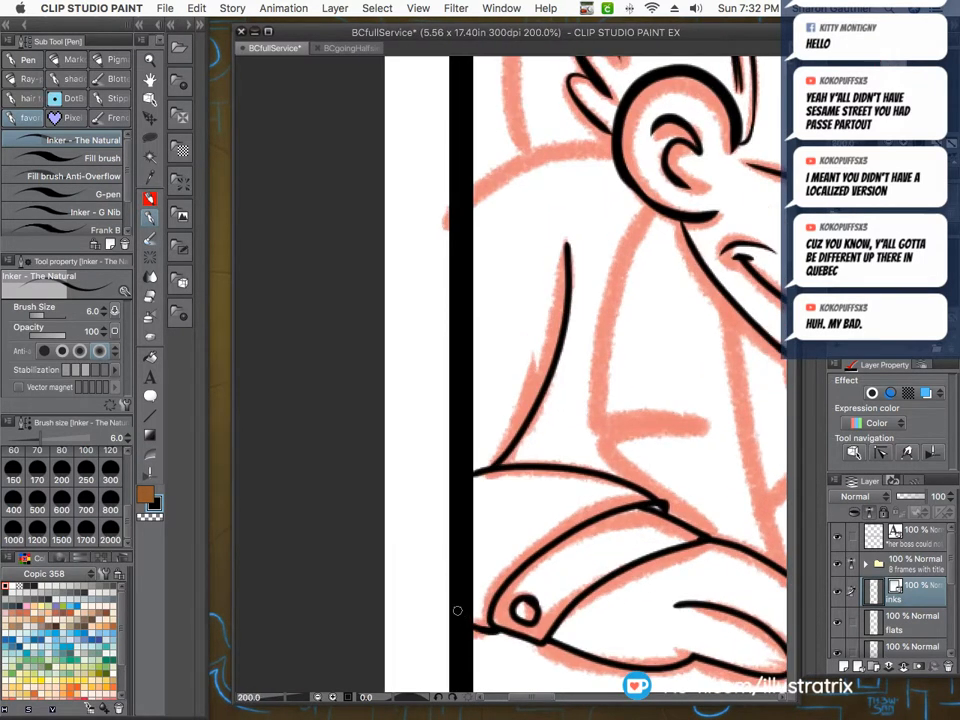
scroll(296, 484, "down", 2)
scroll(296, 484, "down", 2)
scroll(428, 349, "up", 4)
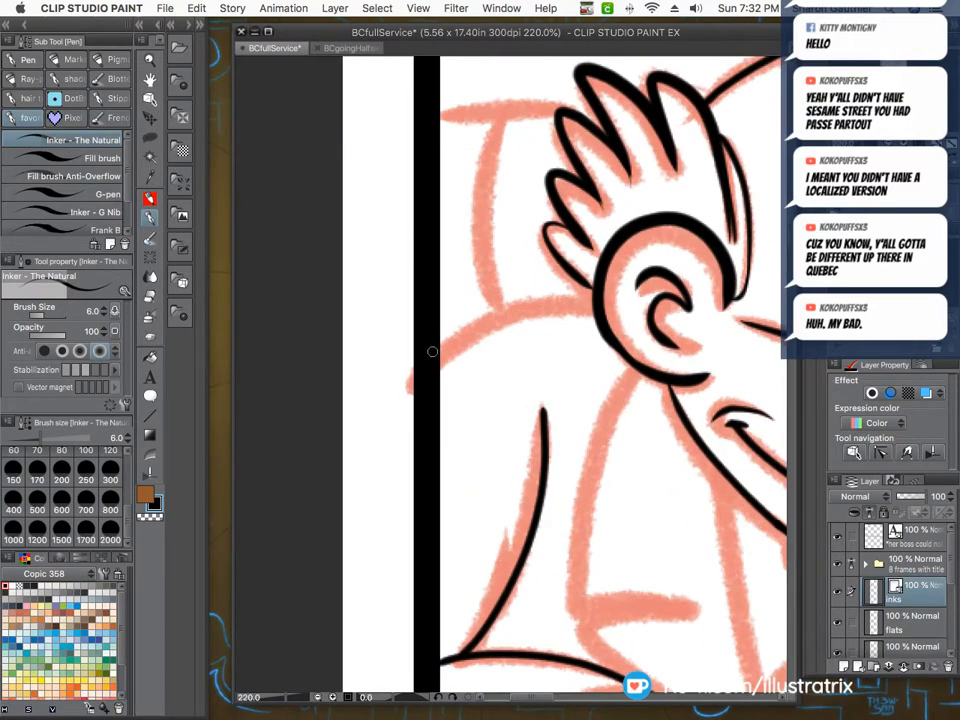
scroll(594, 306, "down", 3)
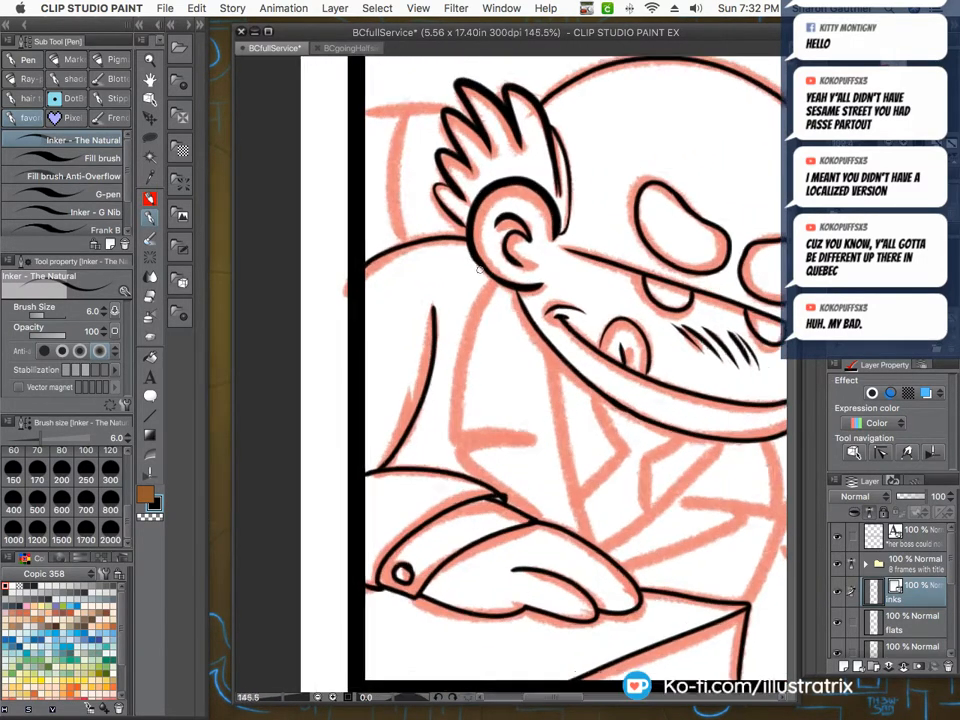
scroll(476, 309, "up", 1)
mouse_move(476, 309)
left_mouse_down()
mouse_move(429, 477)
mouse_move(528, 477)
left_mouse_up()
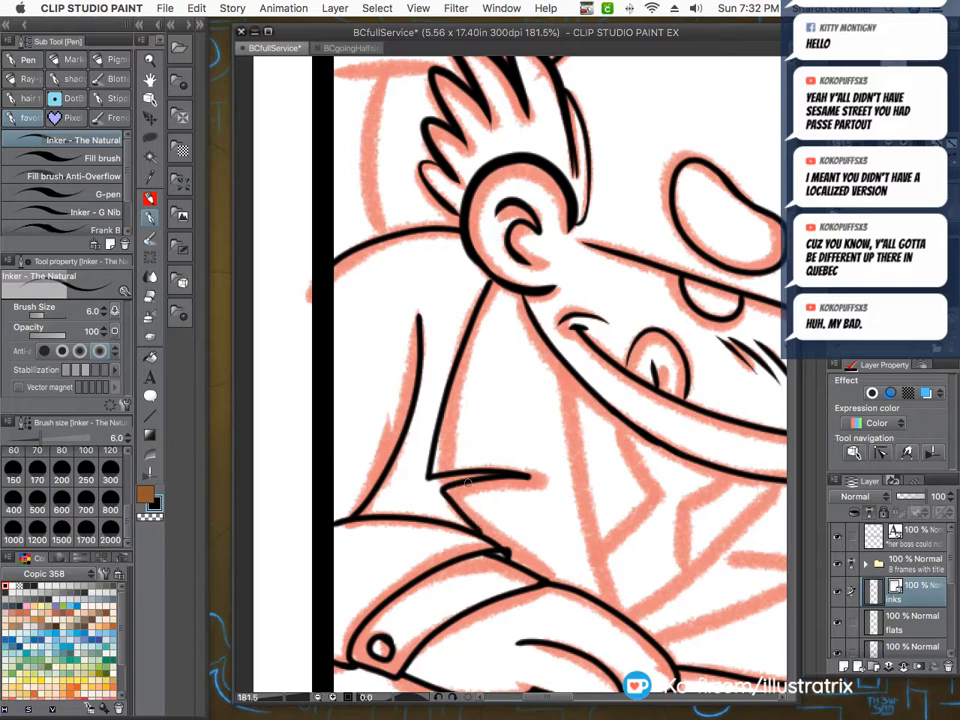
Ink the old man's shirt collar points and the jacket front edges meeting above the resting hand.
left_click_drag(563, 372, 609, 604)
mouse_move(627, 422)
left_mouse_down()
mouse_move(645, 495)
mouse_move(600, 548)
left_mouse_up()
left_click_drag(707, 482, 682, 570)
scroll(450, 477, "down", 7)
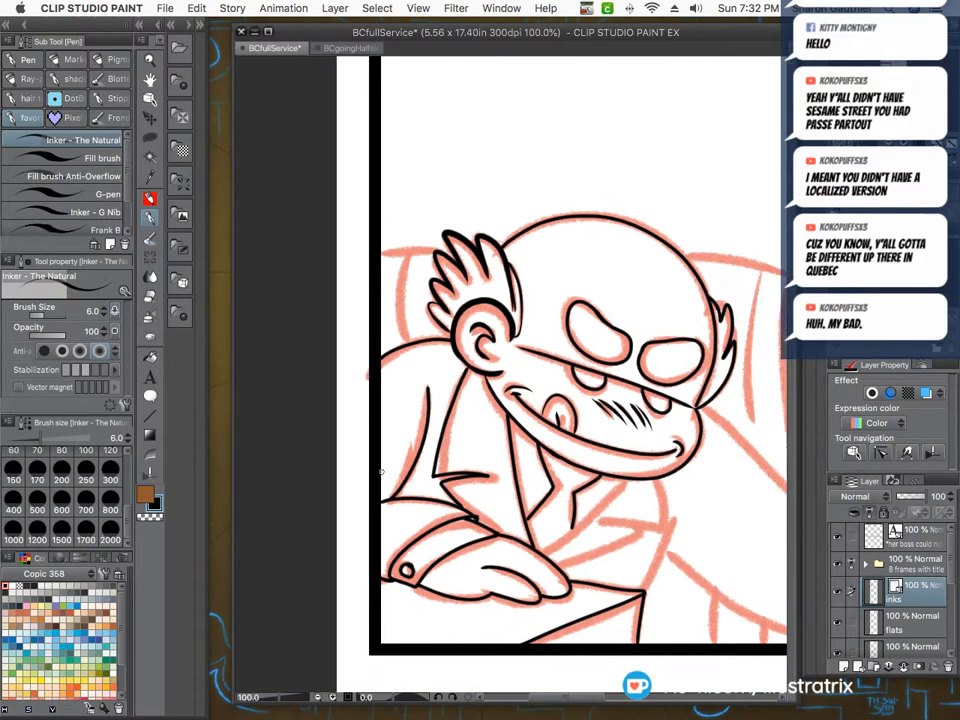
scroll(556, 530, "up", 8)
left_click_drag(529, 560, 626, 487)
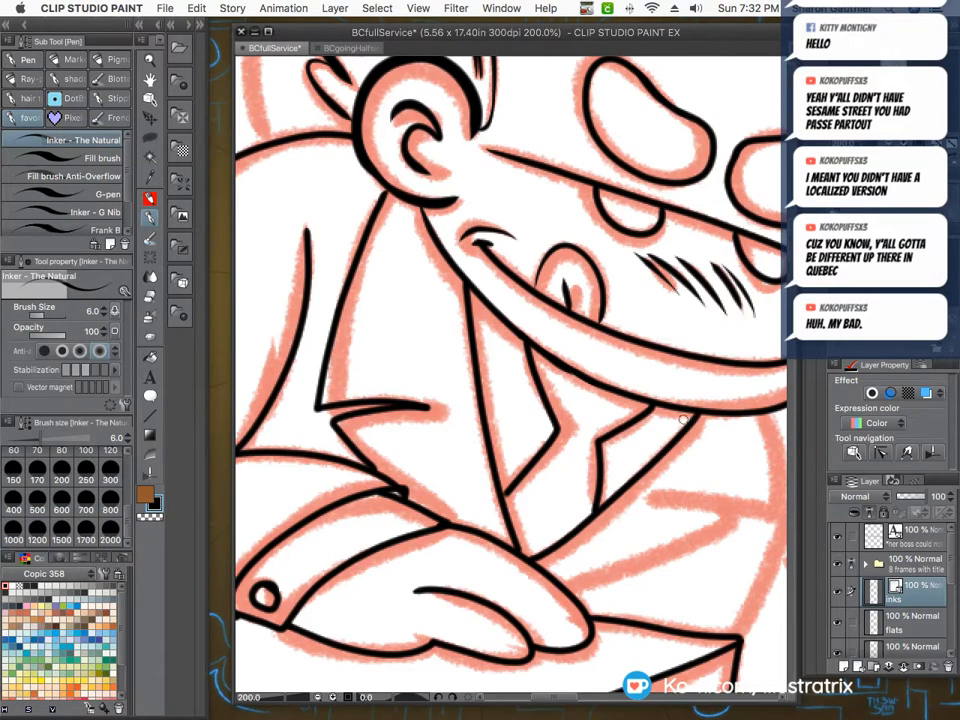
Ink the notched far lapel and the far side of the old man's jacket down to the table corner.
scroll(437, 473, "down", 3)
left_click_drag(660, 431, 688, 501)
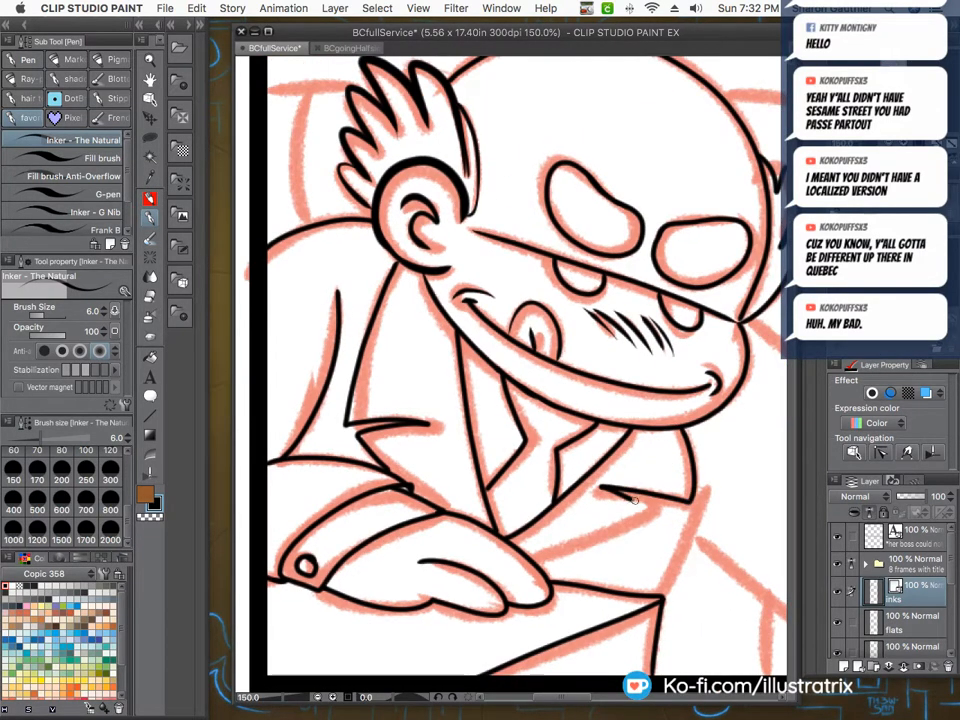
left_click_drag(625, 523, 538, 561)
scroll(428, 497, "down", 3)
scroll(430, 490, "up", 5)
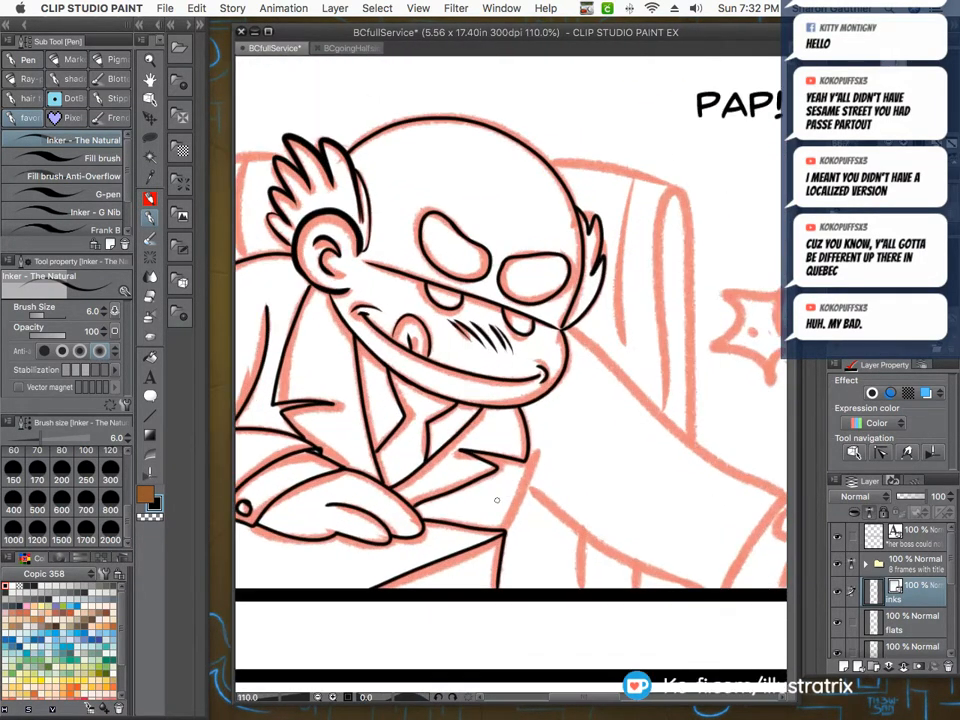
left_click_drag(556, 427, 542, 468)
scroll(542, 474, "down", 2)
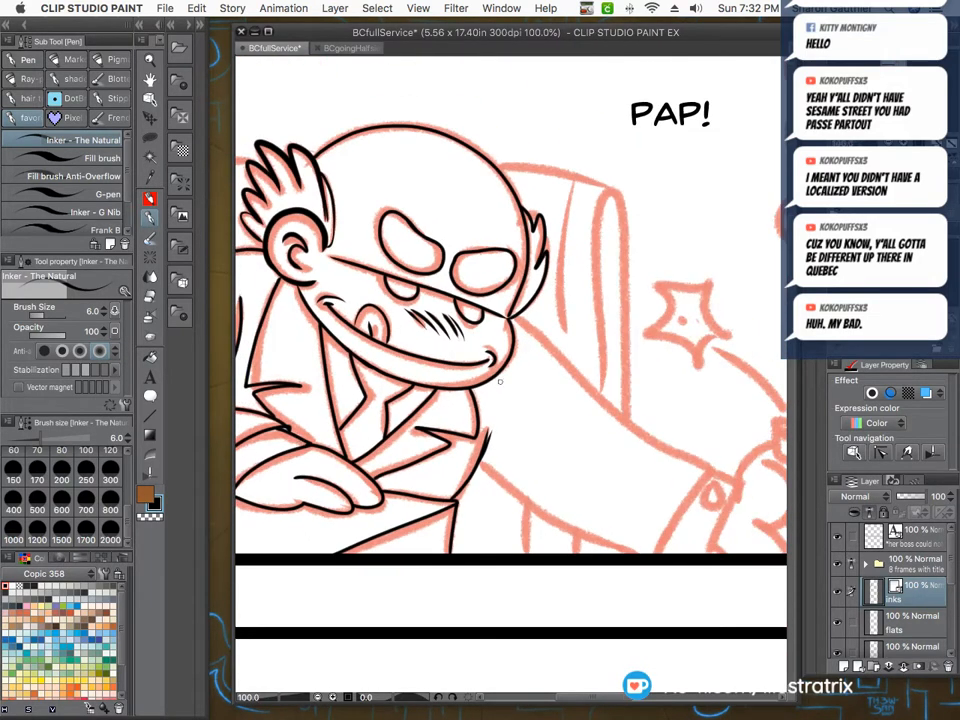
Ink the old man's outstretched arm, including the sleeve's upper and lower edges and the cuff with its button.
mouse_move(511, 316)
left_mouse_down()
mouse_move(706, 464)
mouse_move(657, 552)
left_mouse_up()
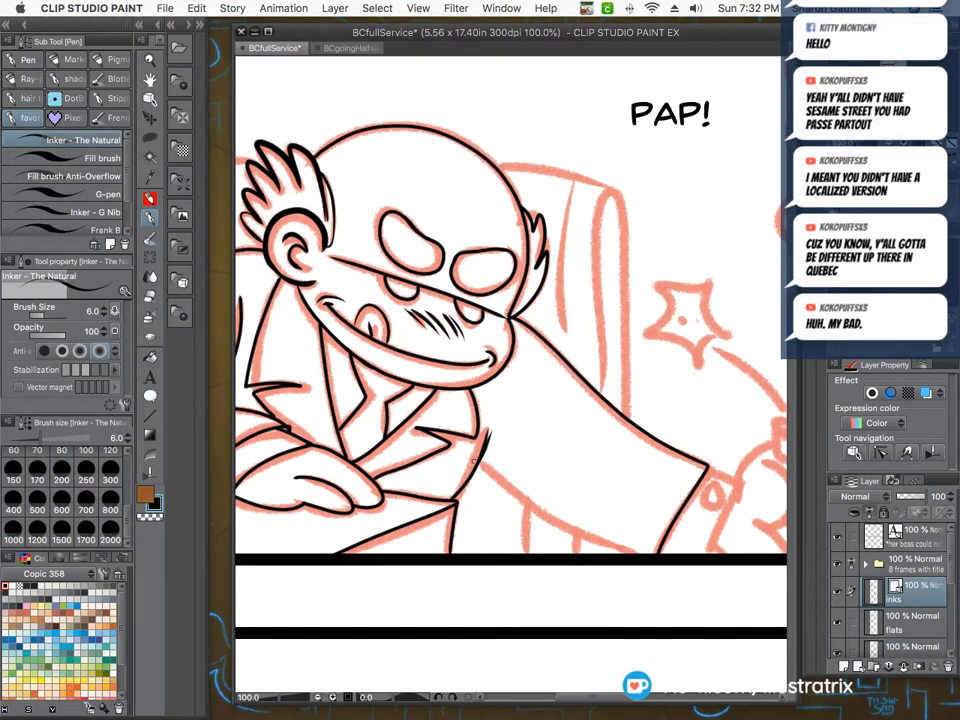
mouse_move(483, 460)
left_mouse_down()
mouse_move(557, 516)
mouse_move(643, 551)
left_mouse_up()
scroll(376, 430, "down", 4)
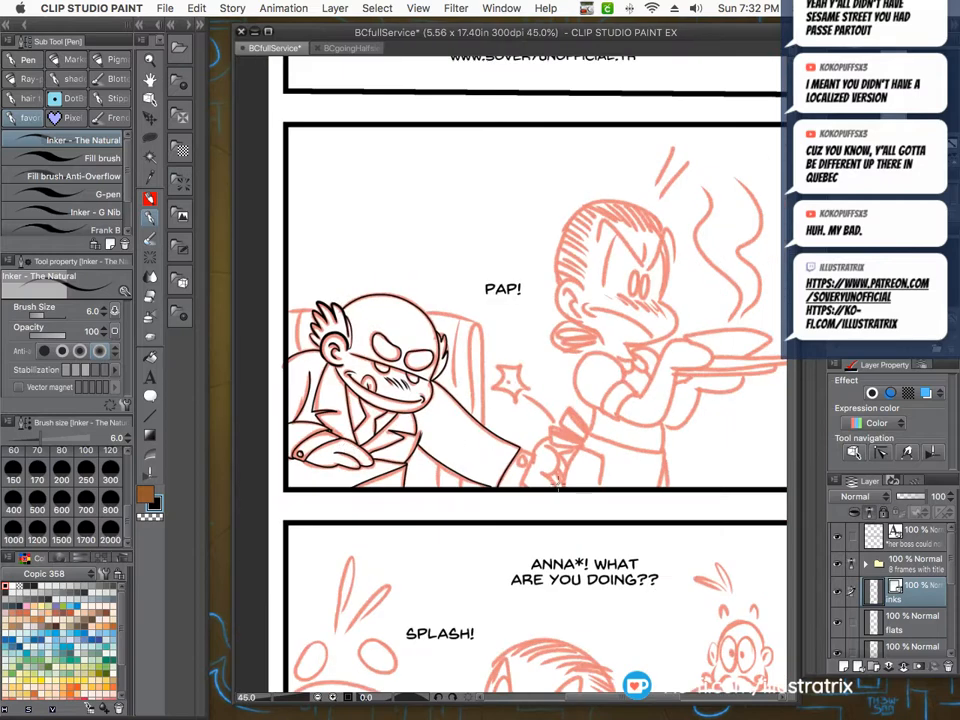
scroll(508, 478, "up", 5)
left_click_drag(451, 514, 470, 521)
mouse_move(557, 390)
left_mouse_down()
mouse_move(602, 414)
mouse_move(559, 519)
left_mouse_up()
left_click_drag(572, 418, 570, 419)
scroll(381, 439, "down", 5)
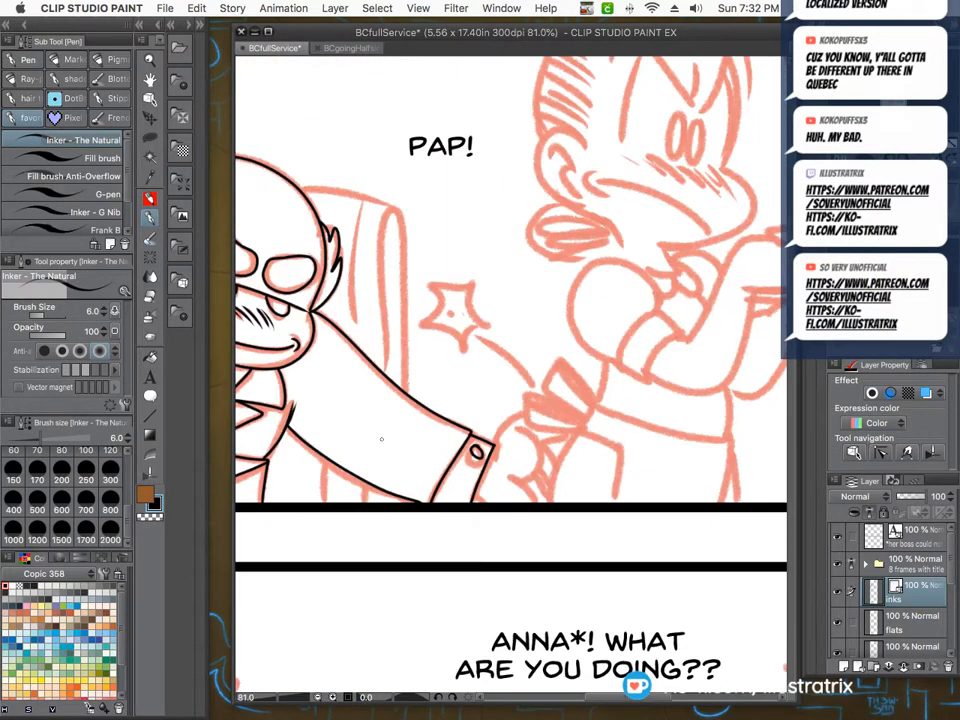
Ink the small impact star with its face and the curved motion line trailing from it under "PAP!".
scroll(399, 323, "up", 5)
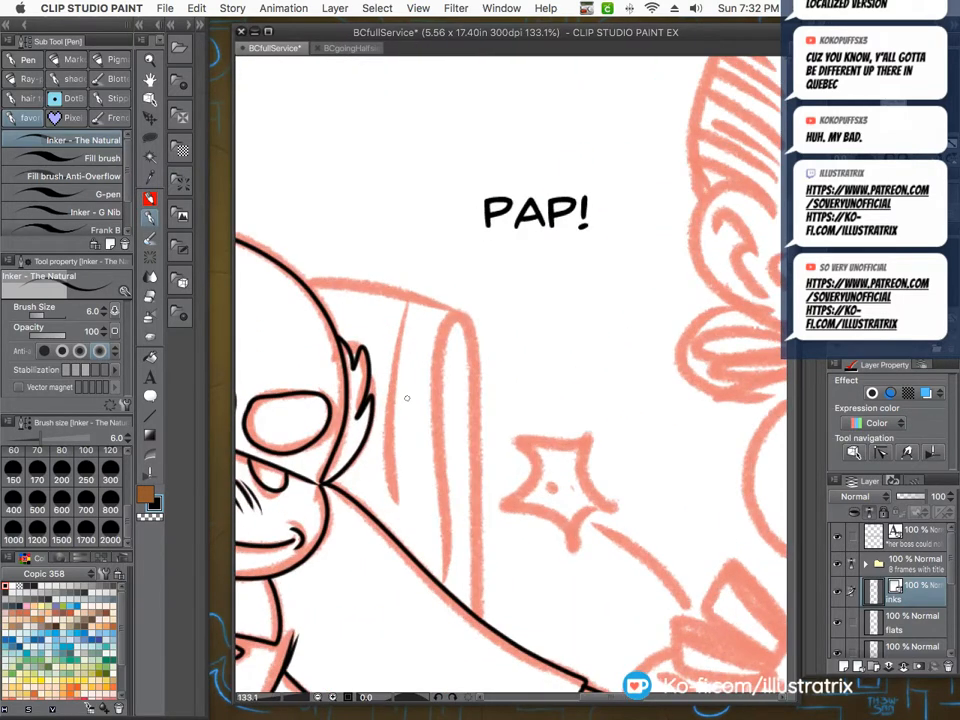
scroll(405, 473, "up", 1)
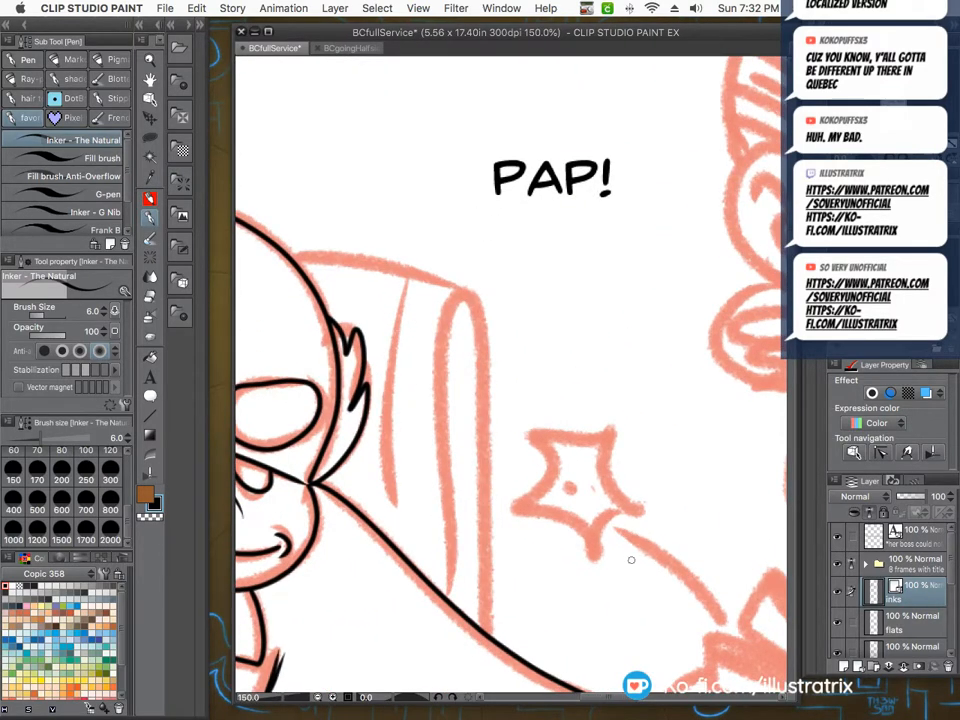
mouse_move(725, 625)
left_mouse_down()
mouse_move(691, 578)
mouse_move(588, 545)
mouse_move(519, 500)
mouse_move(547, 451)
mouse_move(605, 438)
mouse_move(632, 513)
left_mouse_up()
scroll(414, 429, "down", 1)
scroll(420, 560, "down", 1)
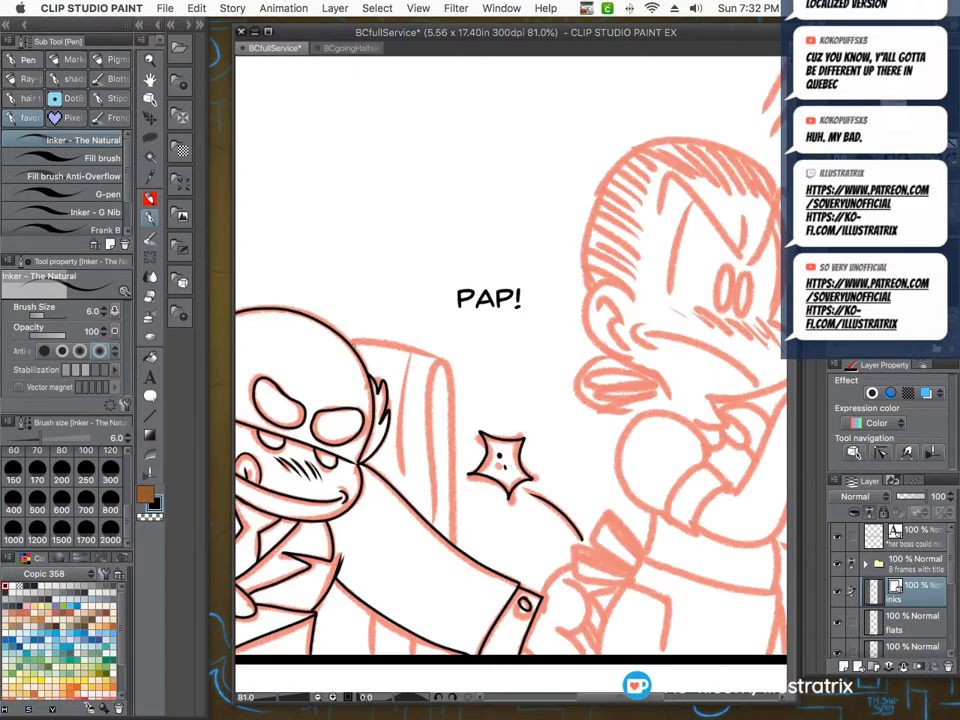
Ink the chair back behind the old man's head and the chair lines showing beneath his outstretched arm.
scroll(360, 528, "up", 1)
mouse_move(348, 342)
left_mouse_down()
mouse_move(414, 352)
mouse_move(506, 412)
mouse_move(504, 640)
left_mouse_up()
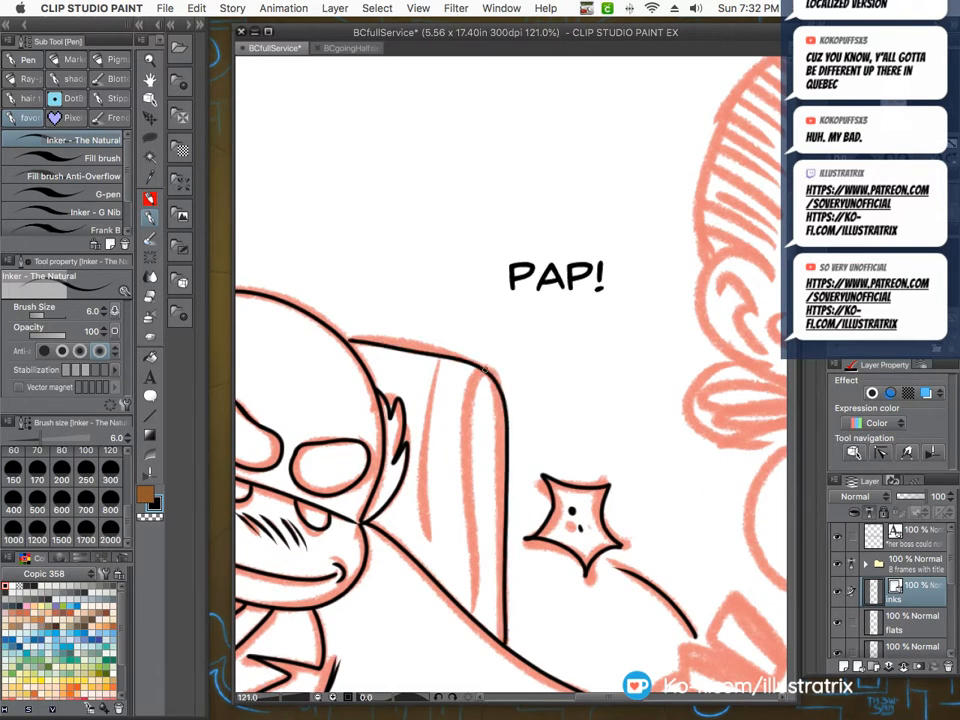
mouse_move(485, 370)
left_mouse_down()
mouse_move(461, 413)
mouse_move(474, 612)
left_mouse_up()
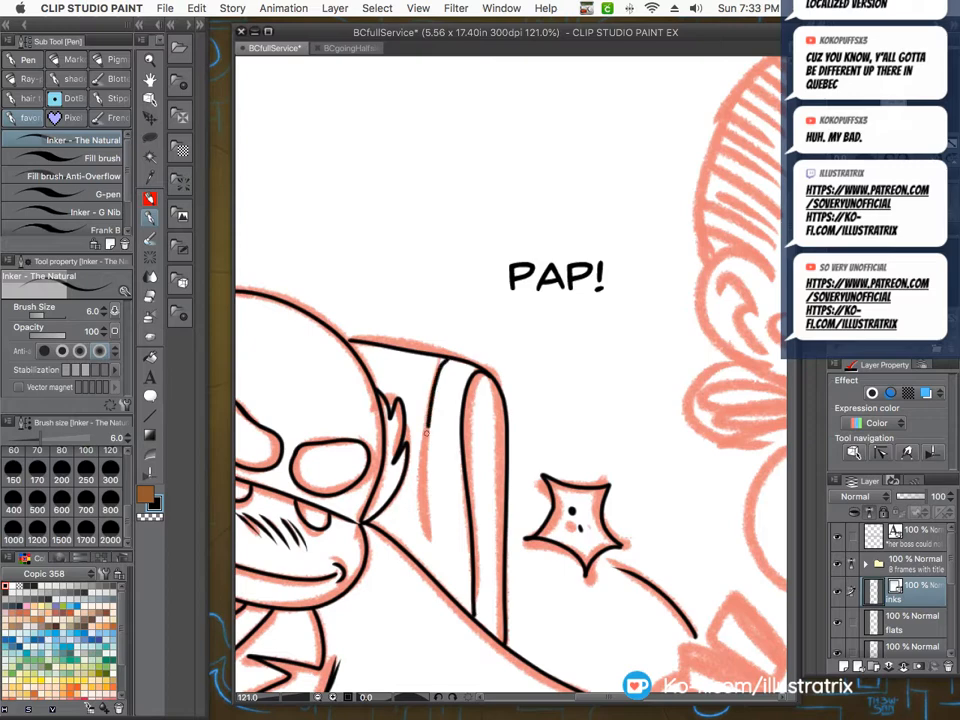
scroll(446, 358, "down", 2)
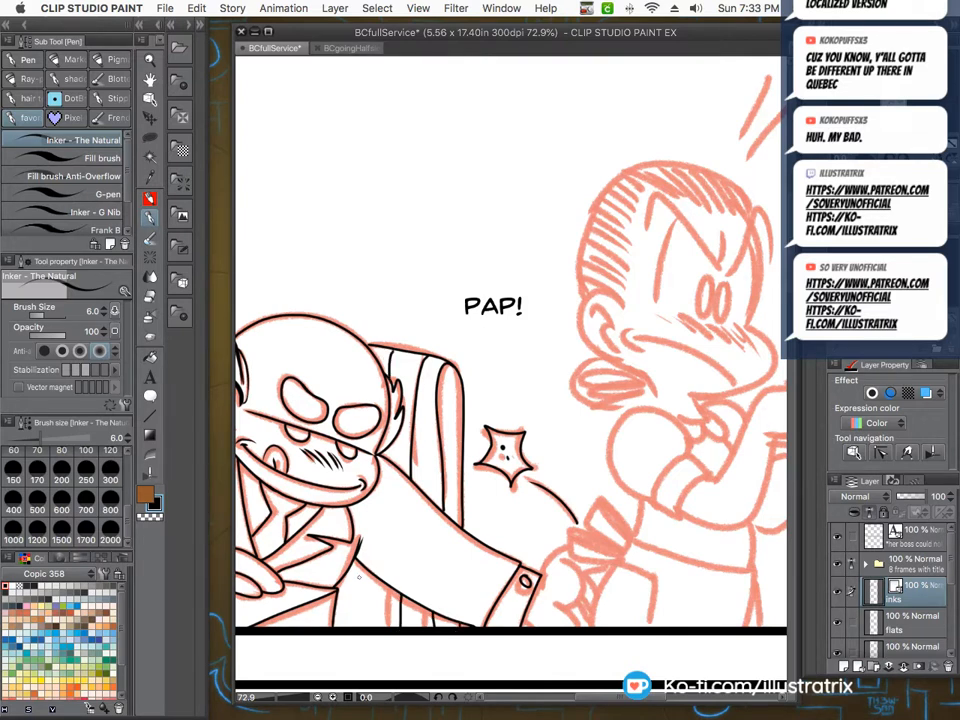
left_click_drag(366, 569, 367, 633)
Ink the part of the chair back behind the old man's near hair tuft, and save the comic.
scroll(400, 606, "down", 10)
scroll(310, 512, "up", 8)
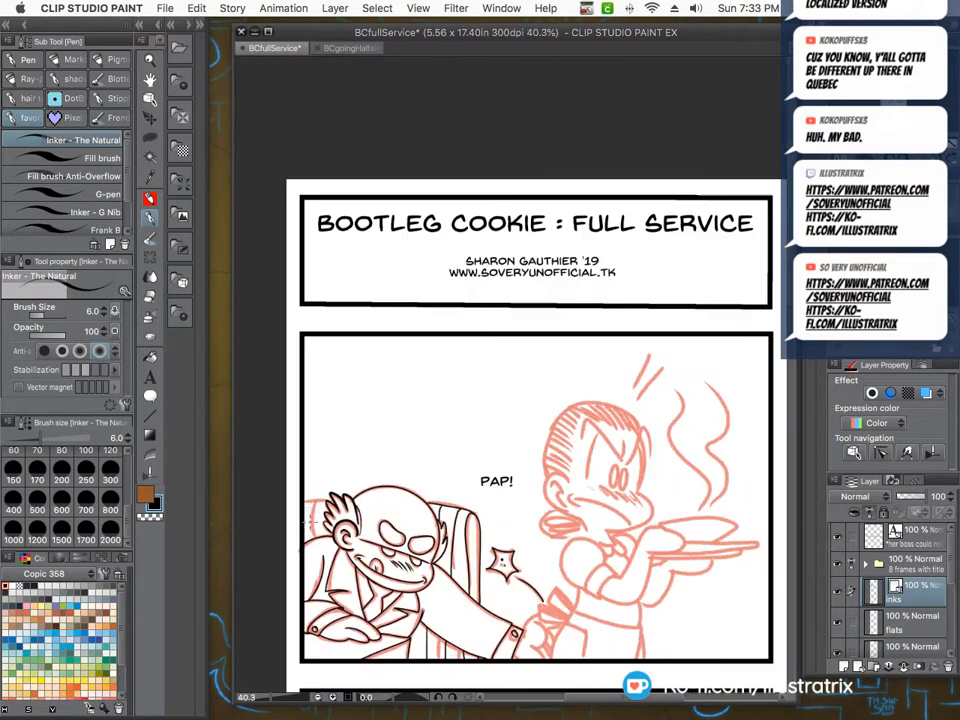
scroll(330, 499, "up", 2)
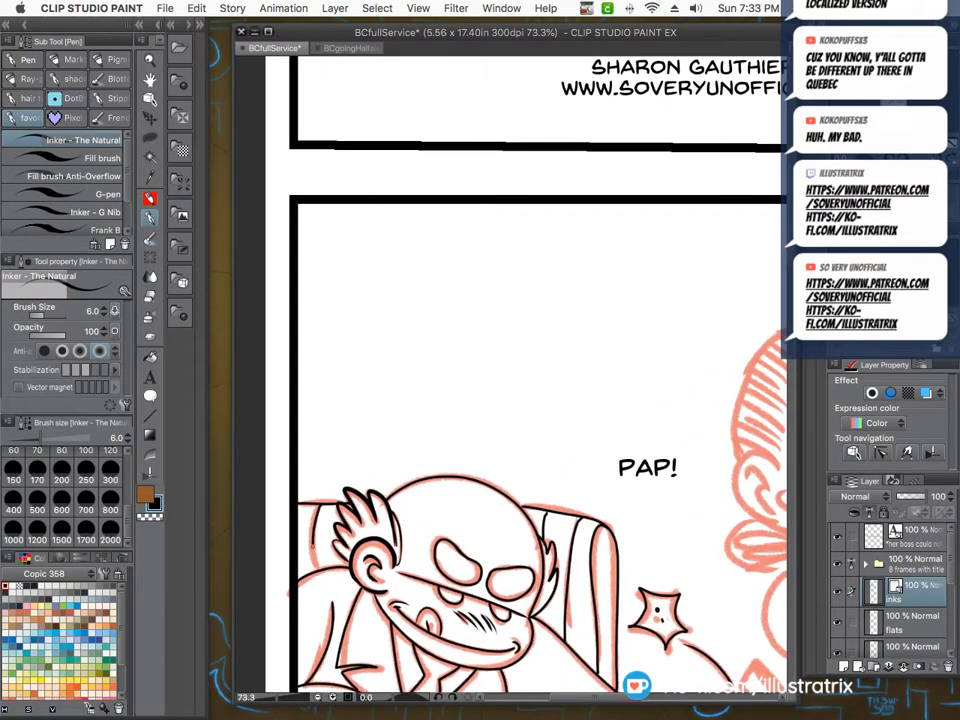
scroll(330, 500, "down", 8)
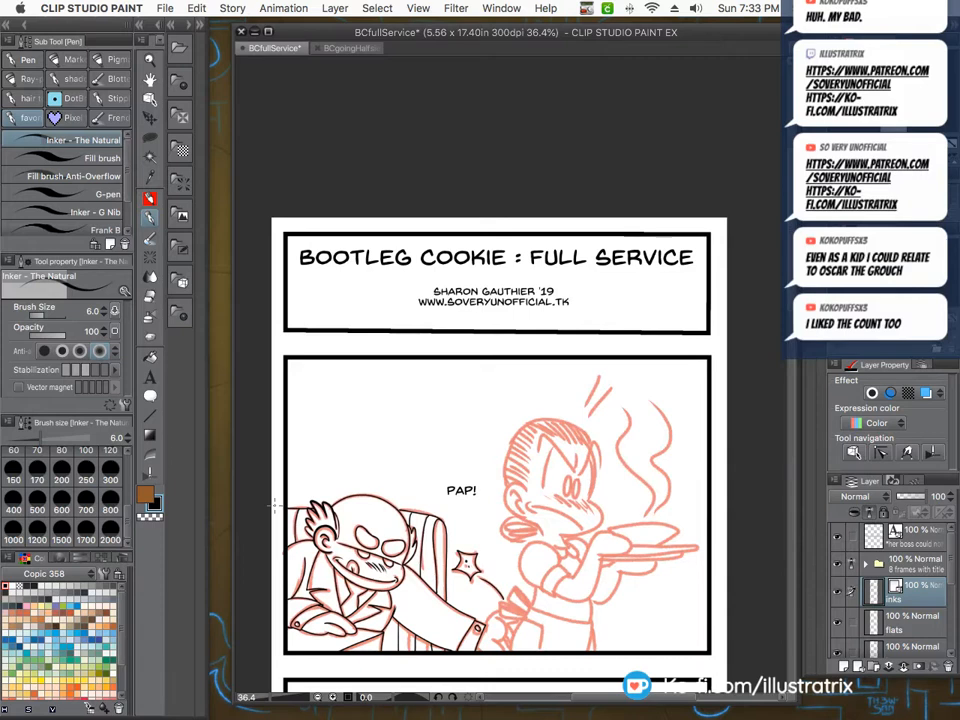
scroll(380, 508, "down", 3)
key("super+s")
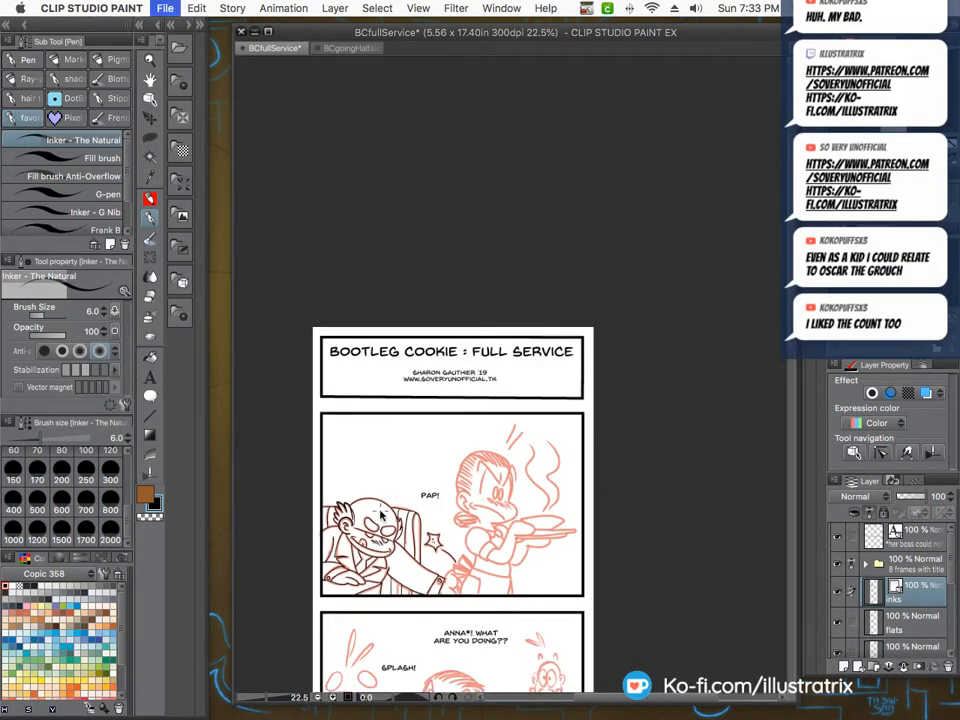
scroll(388, 444, "down", 3)
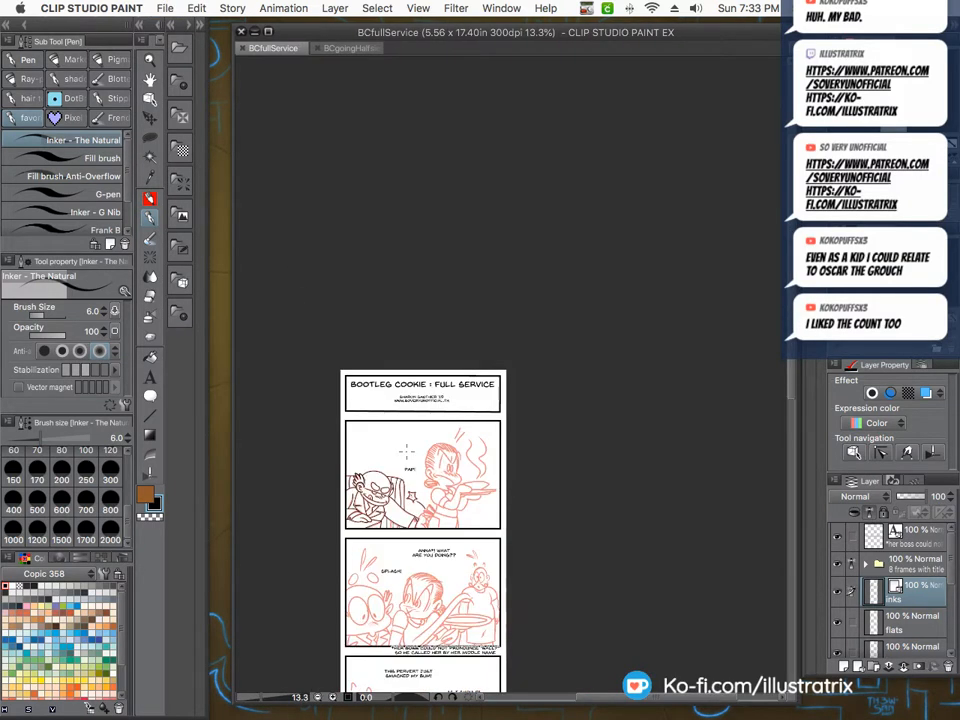
Ink the waitress's ear with its inner folds and her frowning mouth with the cheek crease.
scroll(361, 330, "up", 10)
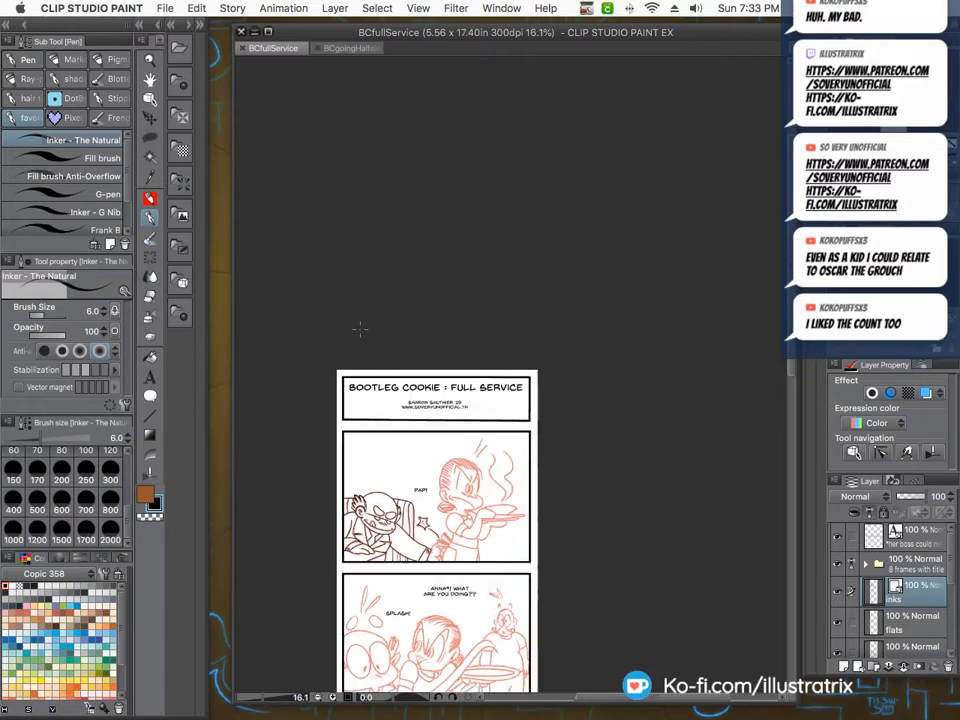
scroll(365, 313, "up", 5)
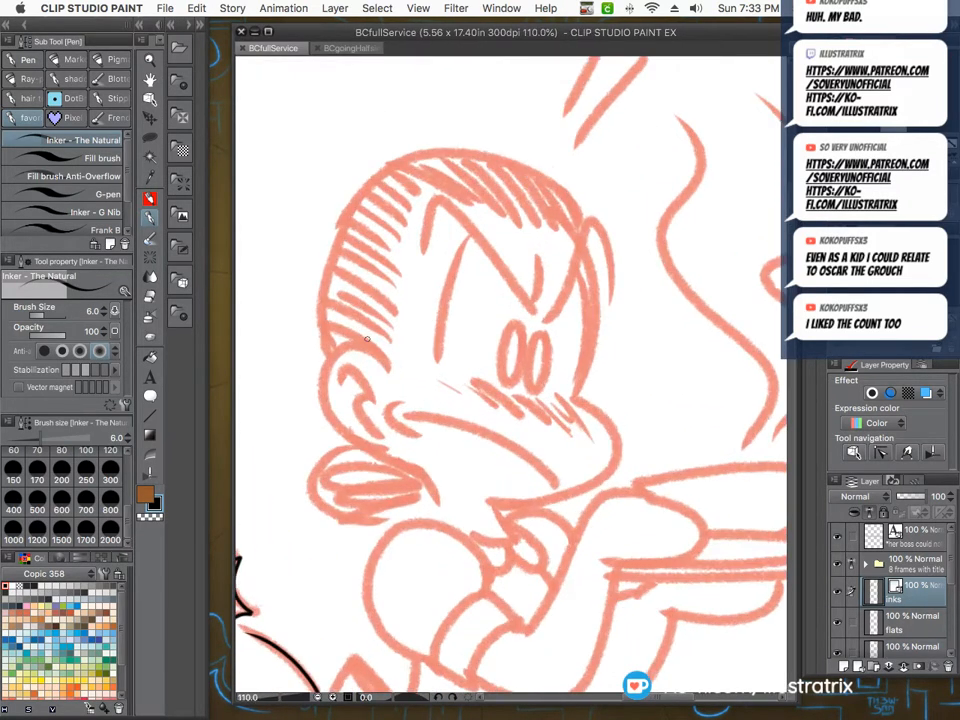
mouse_move(403, 388)
left_mouse_down()
mouse_move(297, 459)
mouse_move(398, 515)
left_mouse_up()
mouse_move(316, 414)
left_mouse_down()
mouse_move(374, 450)
mouse_move(379, 487)
left_mouse_up()
left_click_drag(350, 398, 357, 425)
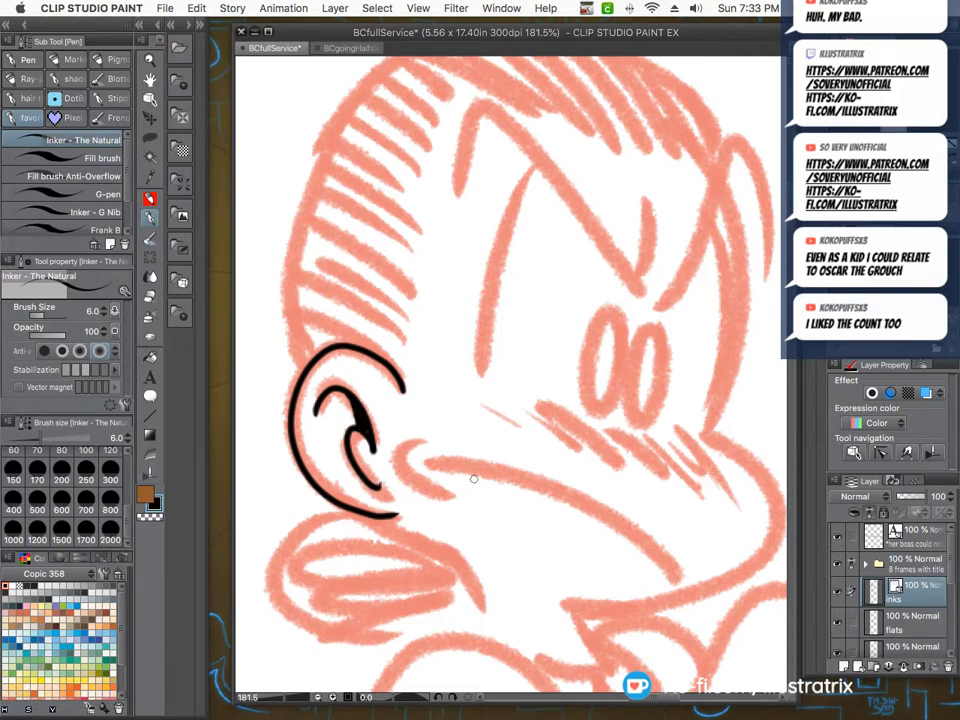
mouse_move(424, 462)
left_mouse_down()
mouse_move(494, 471)
mouse_move(630, 530)
mouse_move(674, 570)
left_mouse_up()
left_click_drag(420, 440, 440, 486)
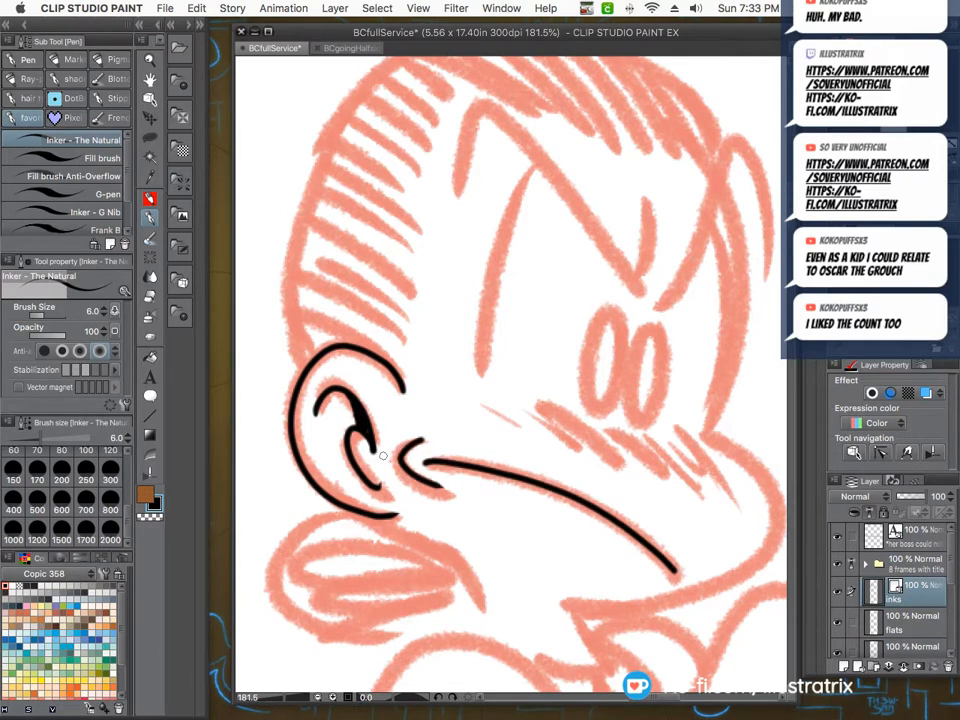
Ink the row of slanted blush strokes across the waitress's cheeks below the eyes.
left_click_drag(698, 447, 724, 494)
mouse_move(683, 447)
left_mouse_down()
mouse_move(709, 492)
mouse_move(696, 484)
left_mouse_up()
mouse_move(644, 437)
left_mouse_down()
mouse_move(676, 480)
mouse_move(651, 470)
left_mouse_up()
left_click_drag(601, 424, 634, 467)
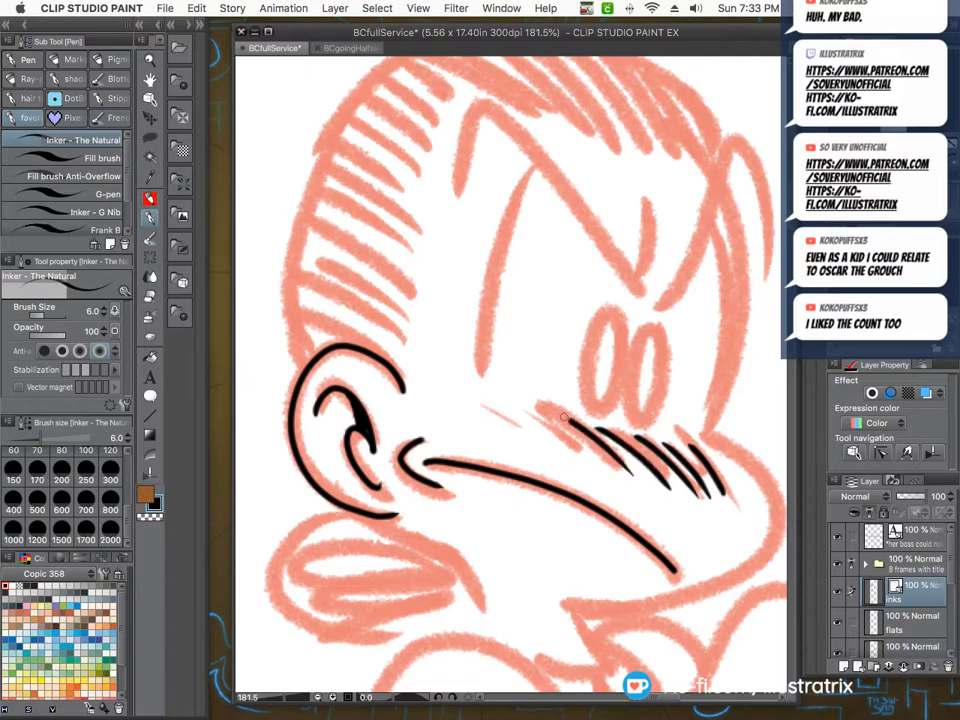
left_click_drag(571, 417, 616, 457)
left_click_drag(516, 410, 556, 447)
Ink the waitress's two angry, sharply bent eyebrows over the pencil lines.
scroll(435, 306, "down", 2)
scroll(426, 308, "up", 4)
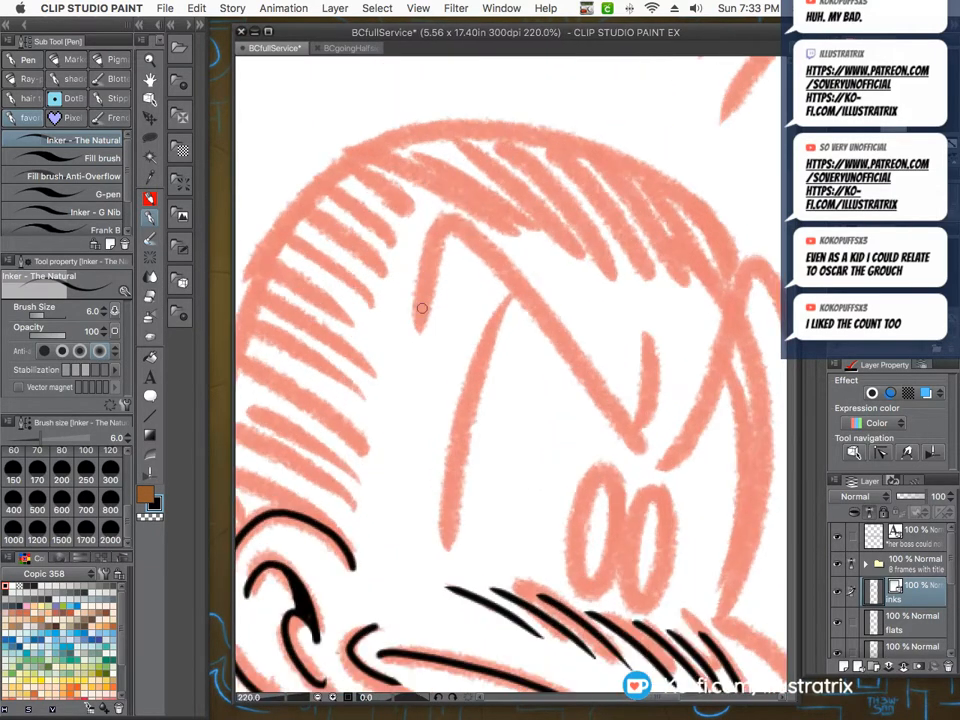
mouse_move(418, 322)
left_mouse_down()
mouse_move(466, 237)
mouse_move(632, 317)
left_mouse_up()
scroll(484, 333, "down", 1)
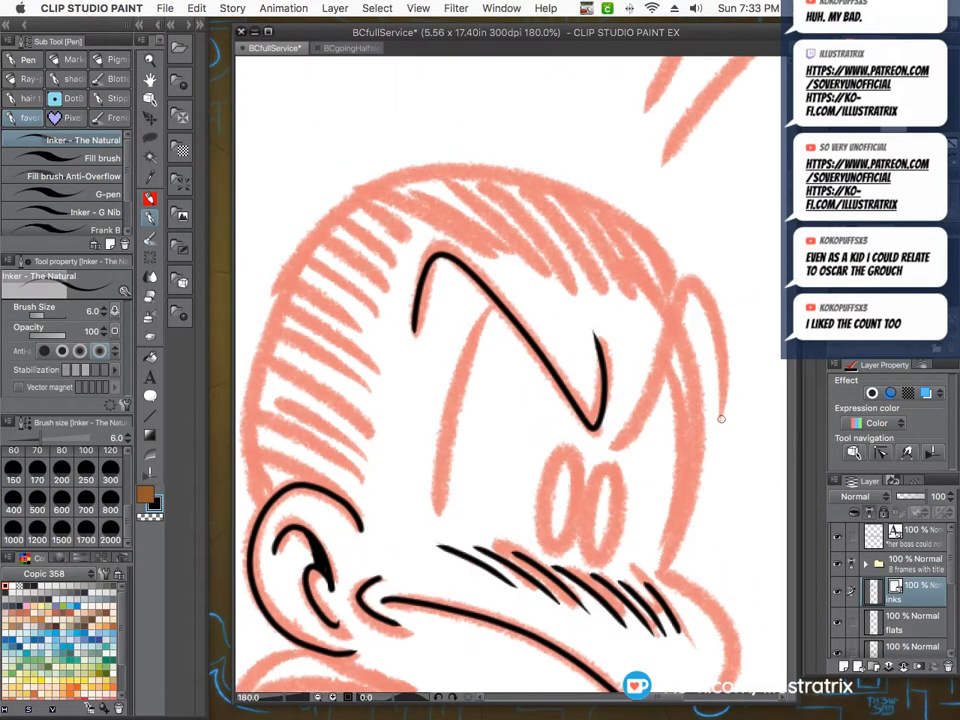
left_click_drag(721, 418, 607, 440)
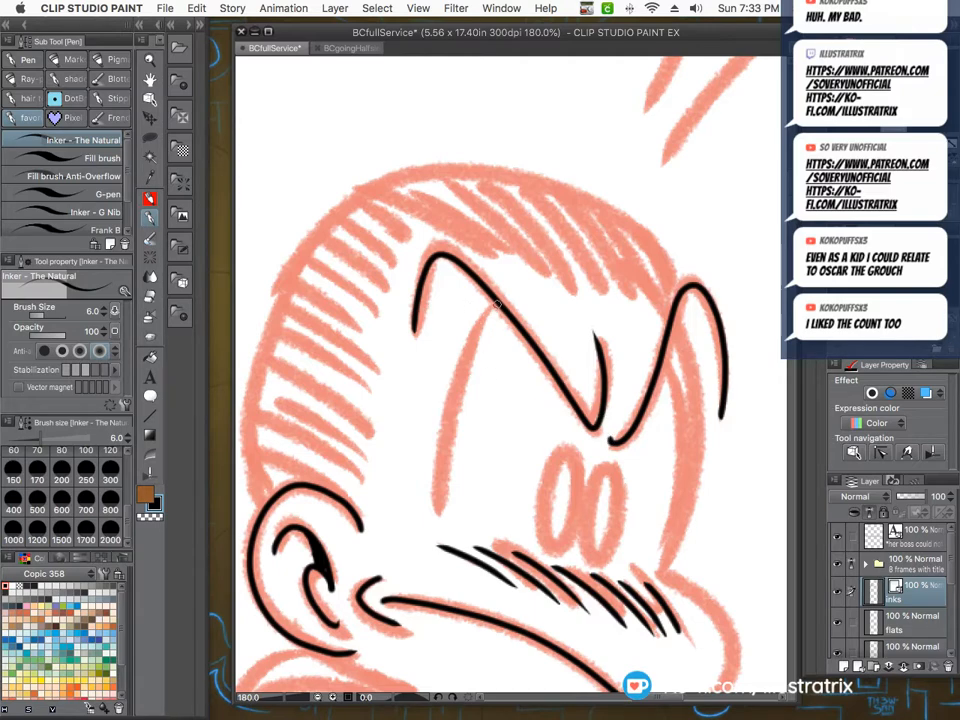
Ink the outer curves of the waitress's eyes and her two oval pupils.
left_click_drag(495, 302, 440, 517)
left_click_drag(663, 358, 650, 574)
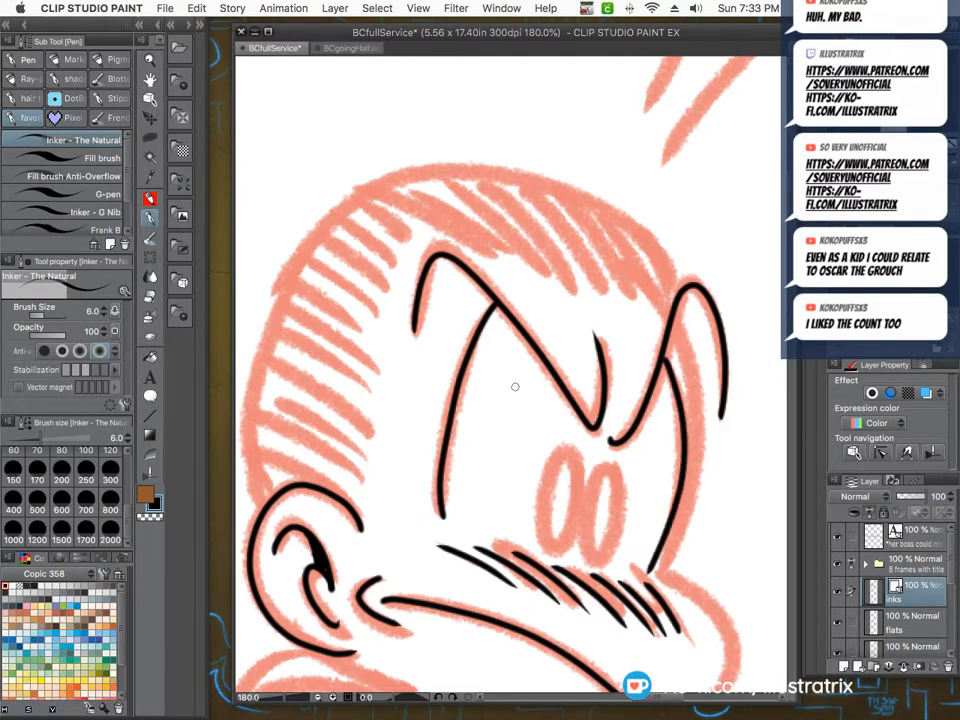
scroll(565, 475, "up", 2)
mouse_move(608, 500)
left_mouse_down()
mouse_move(604, 458)
mouse_move(540, 598)
mouse_move(609, 506)
left_mouse_up()
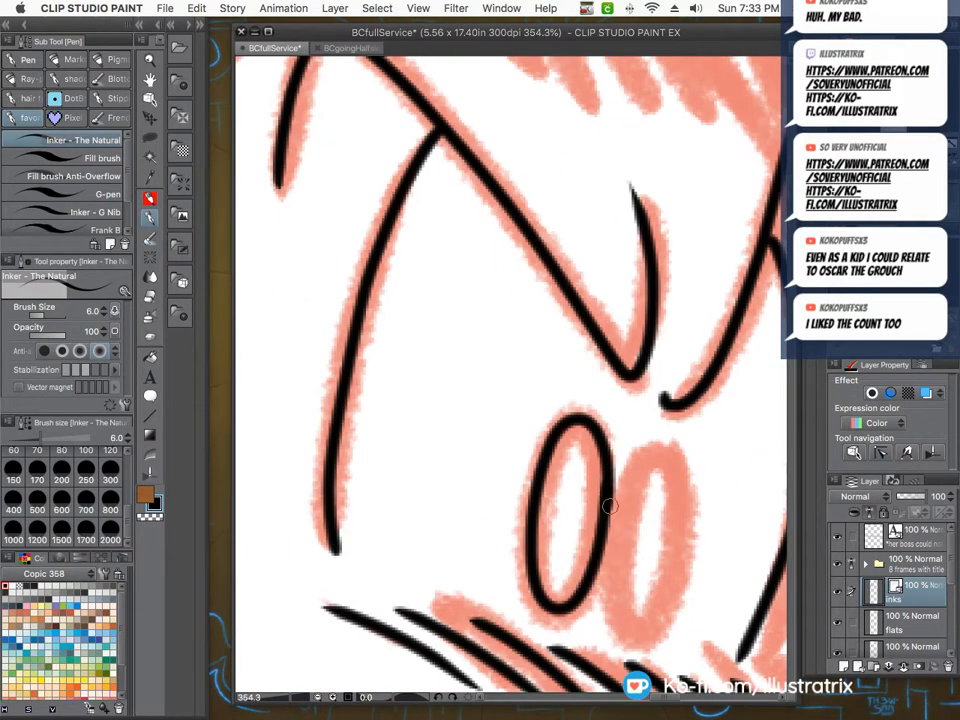
mouse_move(660, 452)
left_mouse_down()
mouse_move(626, 600)
mouse_move(662, 470)
left_mouse_up()
Ink the far contour of the waitress's face from the eyebrow down to the cheek.
scroll(484, 508, "down", 4)
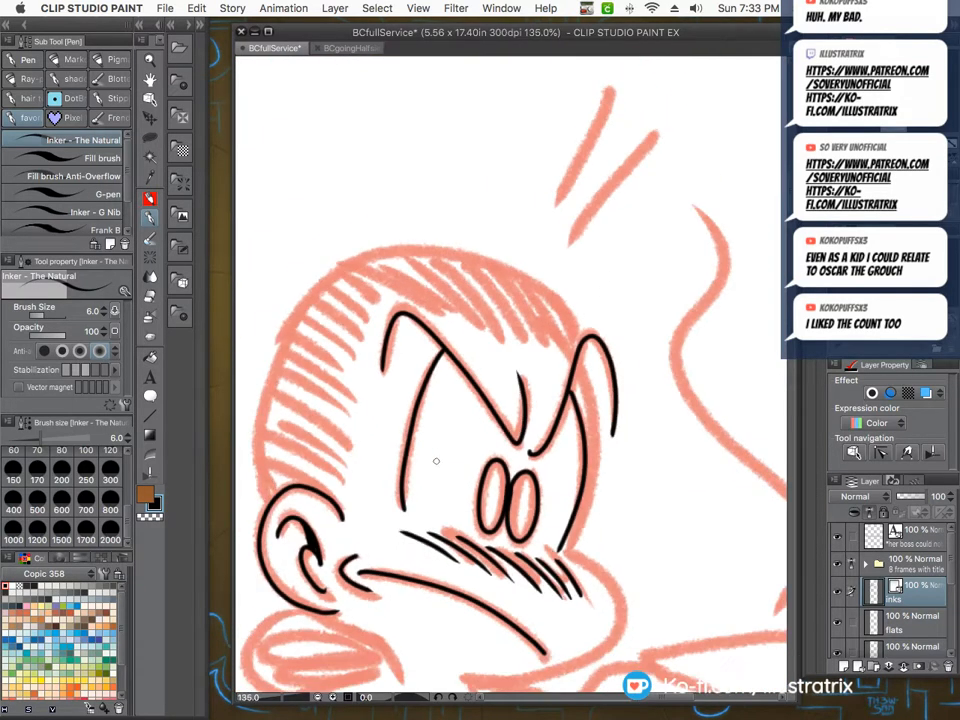
scroll(582, 397, "up", 2)
left_click_drag(588, 337, 579, 572)
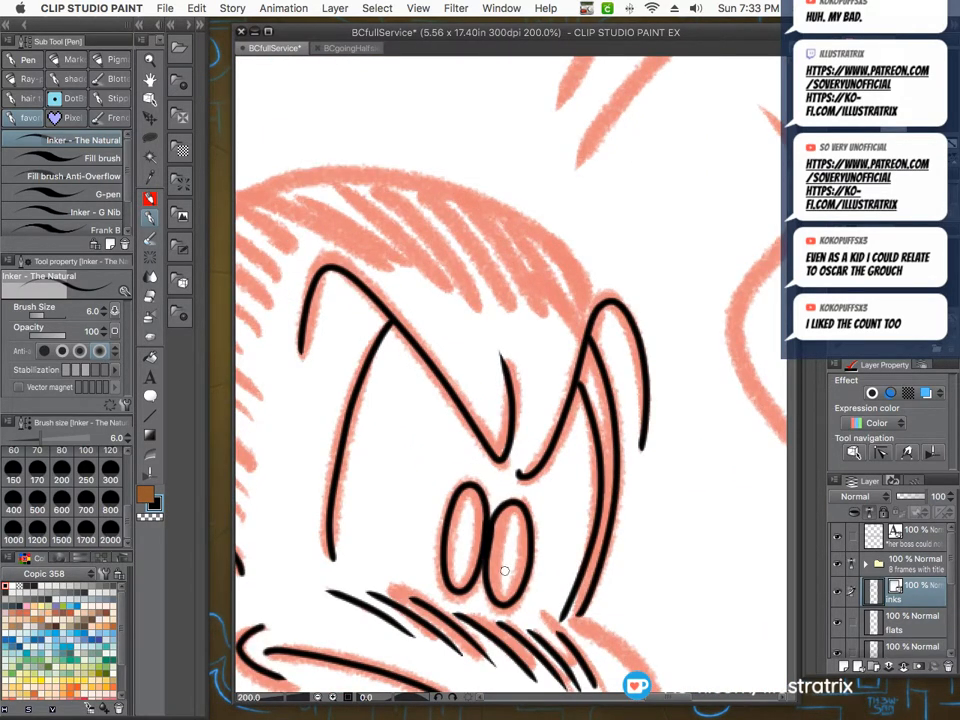
Ink the outer contour of the waitress's hair from above the ear over the crown to the far eyebrow.
scroll(467, 521, "down", 5)
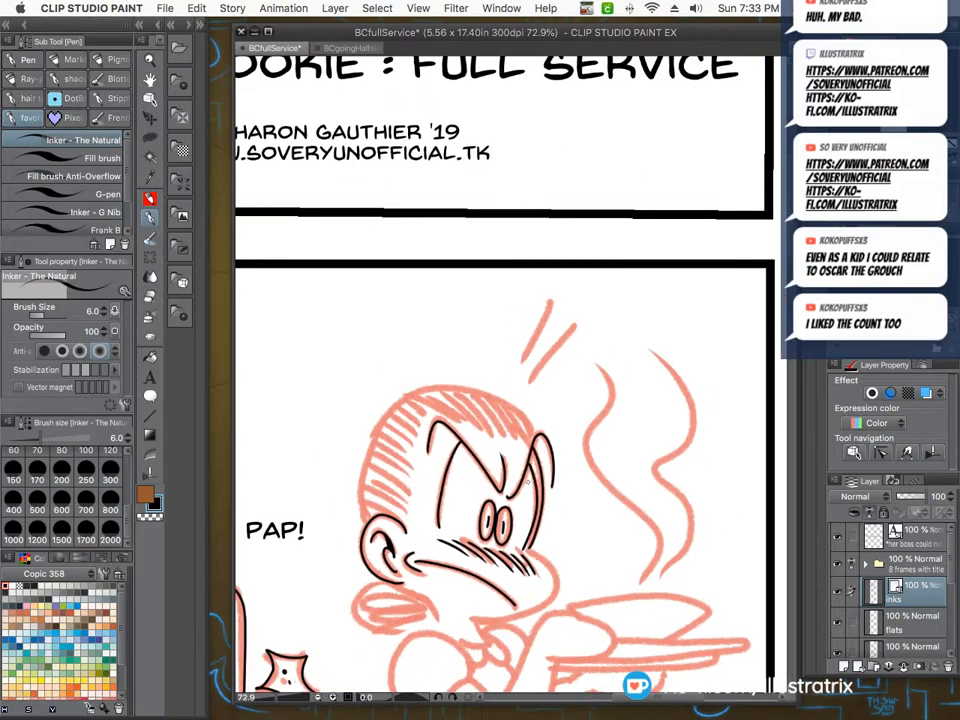
scroll(527, 485, "up", 3)
mouse_move(366, 548)
left_mouse_down()
mouse_move(390, 398)
mouse_move(627, 259)
mouse_move(754, 367)
left_mouse_up()
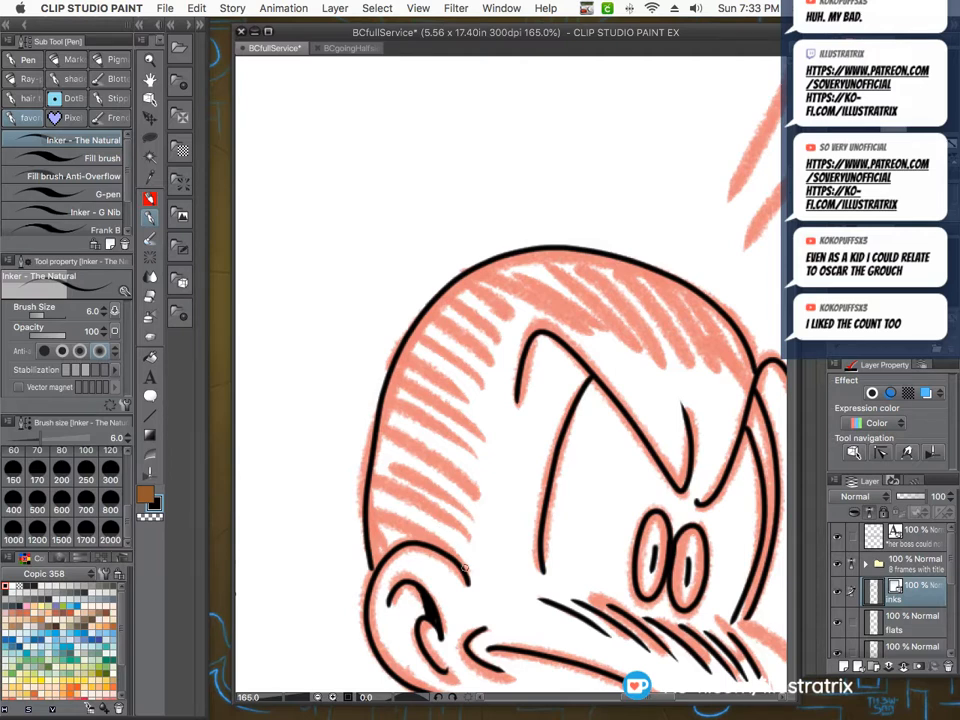
Ink rows of tapered hair strokes along the waitress's hairline, from above the ear across the crown to the forehead.
left_click_drag(476, 574, 355, 529)
left_click_drag(383, 551, 373, 563)
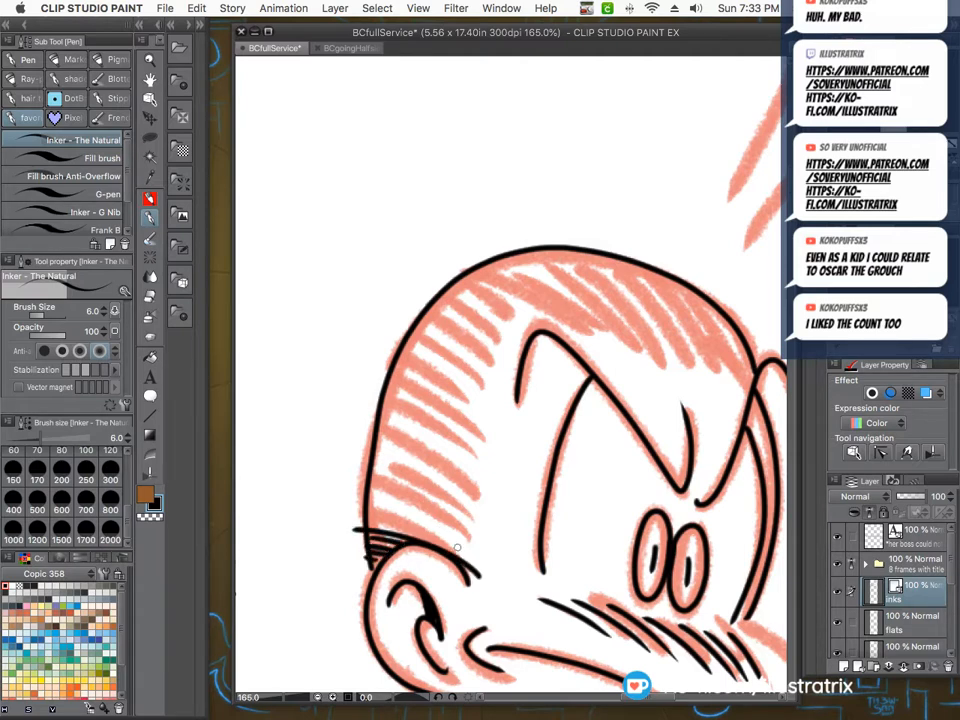
mouse_move(480, 573)
left_mouse_down()
mouse_move(369, 517)
mouse_move(369, 504)
left_mouse_up()
left_click_drag(483, 549, 371, 490)
mouse_move(467, 530)
left_mouse_down()
mouse_move(373, 479)
mouse_move(374, 464)
left_mouse_up()
mouse_move(471, 513)
left_mouse_down()
mouse_move(425, 476)
mouse_move(374, 454)
left_mouse_up()
mouse_move(467, 505)
left_mouse_down()
mouse_move(377, 438)
mouse_move(388, 437)
left_mouse_up()
left_click_drag(476, 486, 382, 412)
left_click_drag(470, 467, 389, 389)
mouse_move(475, 446)
left_mouse_down()
mouse_move(394, 380)
mouse_move(399, 369)
left_mouse_up()
mouse_move(484, 425)
left_mouse_down()
mouse_move(399, 357)
mouse_move(406, 344)
left_mouse_up()
left_click_drag(482, 393, 430, 345)
mouse_move(490, 370)
left_mouse_down()
mouse_move(435, 330)
mouse_move(440, 318)
left_mouse_up()
mouse_move(500, 345)
left_mouse_down()
mouse_move(445, 305)
mouse_move(450, 298)
left_mouse_up()
mouse_move(520, 325)
left_mouse_down()
mouse_move(455, 290)
mouse_move(475, 262)
left_mouse_up()
mouse_move(560, 322)
left_mouse_down()
mouse_move(495, 258)
mouse_move(515, 255)
left_mouse_up()
mouse_move(598, 333)
left_mouse_down()
mouse_move(540, 255)
mouse_move(560, 256)
left_mouse_up()
mouse_move(632, 345)
left_mouse_down()
mouse_move(582, 260)
mouse_move(640, 330)
mouse_move(605, 268)
left_mouse_up()
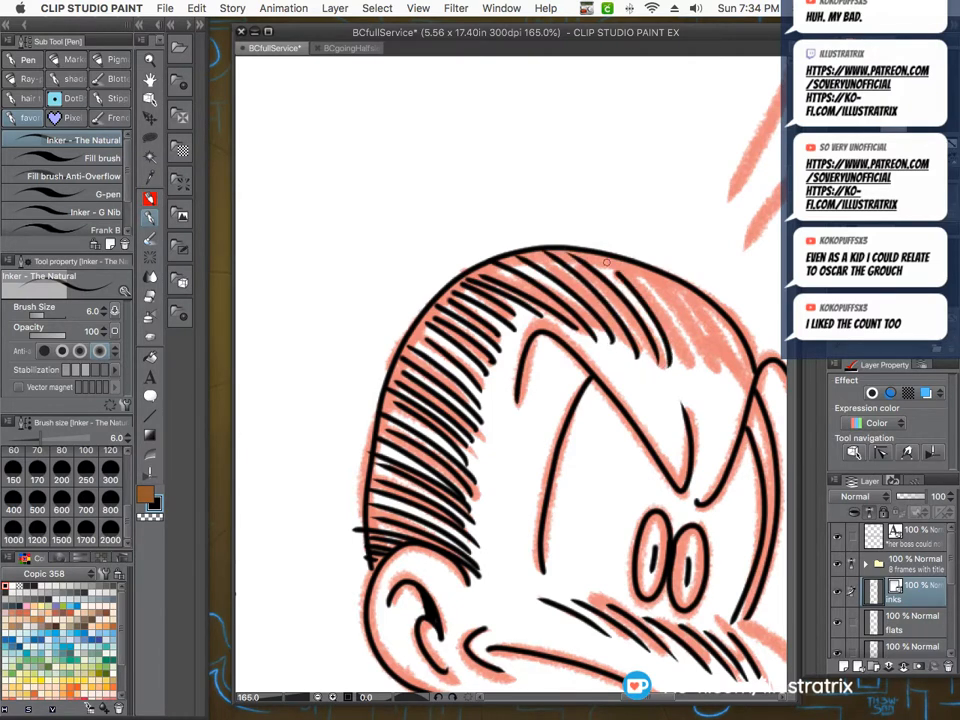
mouse_move(680, 360)
left_mouse_down()
mouse_move(628, 276)
mouse_move(652, 285)
left_mouse_up()
mouse_move(718, 372)
left_mouse_down()
mouse_move(676, 295)
mouse_move(700, 308)
left_mouse_up()
left_click_drag(744, 382, 720, 309)
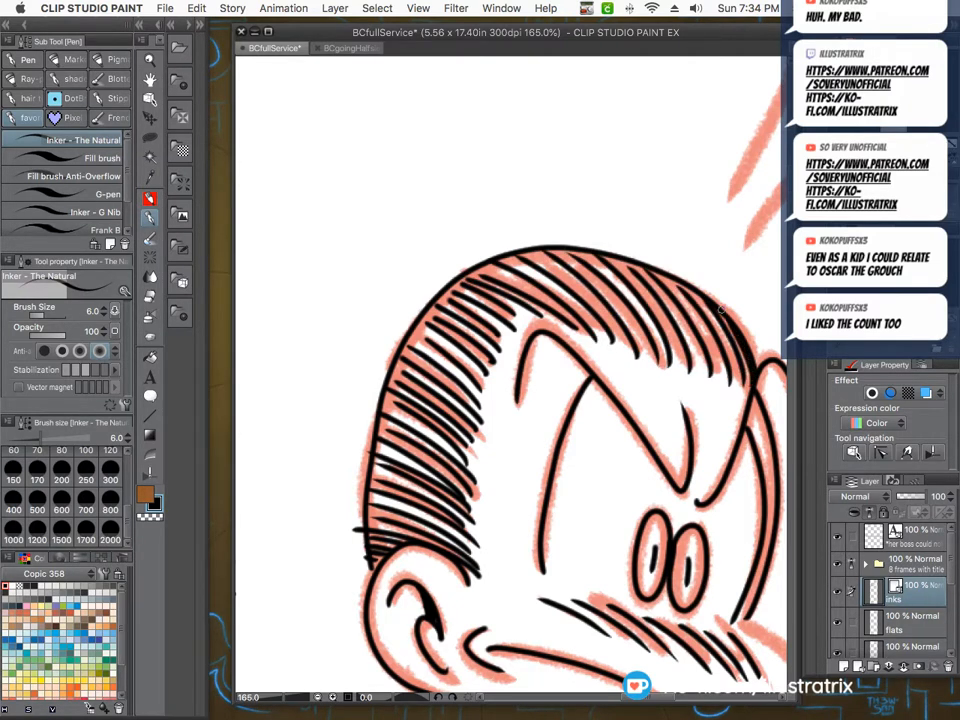
Ink the back of the waitress's neck and her hair bun, with curved strands inside its outline.
scroll(426, 213, "down", 3)
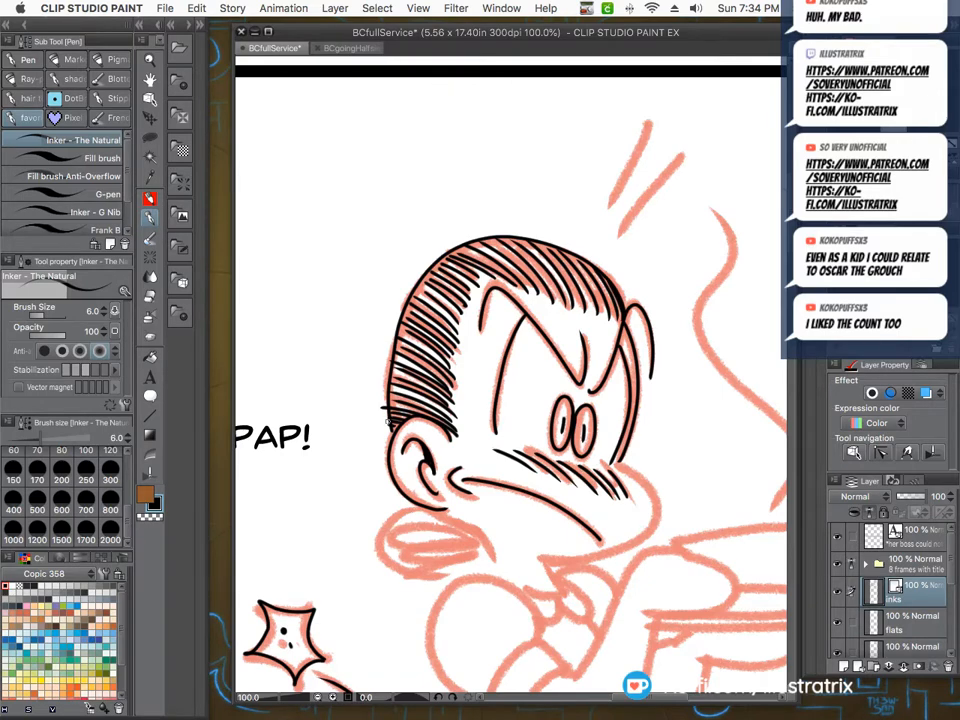
scroll(383, 420, "down", 1)
scroll(450, 480, "up", 5)
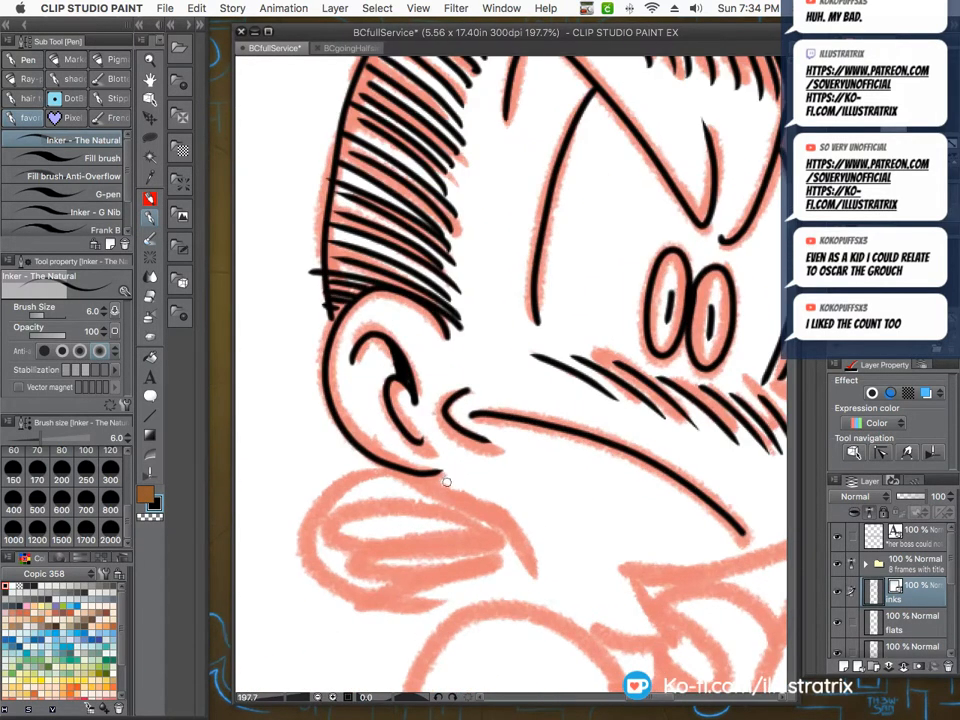
left_click_drag(488, 507, 552, 606)
mouse_move(393, 467)
left_mouse_down()
mouse_move(347, 589)
mouse_move(523, 544)
left_mouse_up()
mouse_move(457, 492)
left_mouse_down()
mouse_move(341, 493)
mouse_move(337, 518)
left_mouse_up()
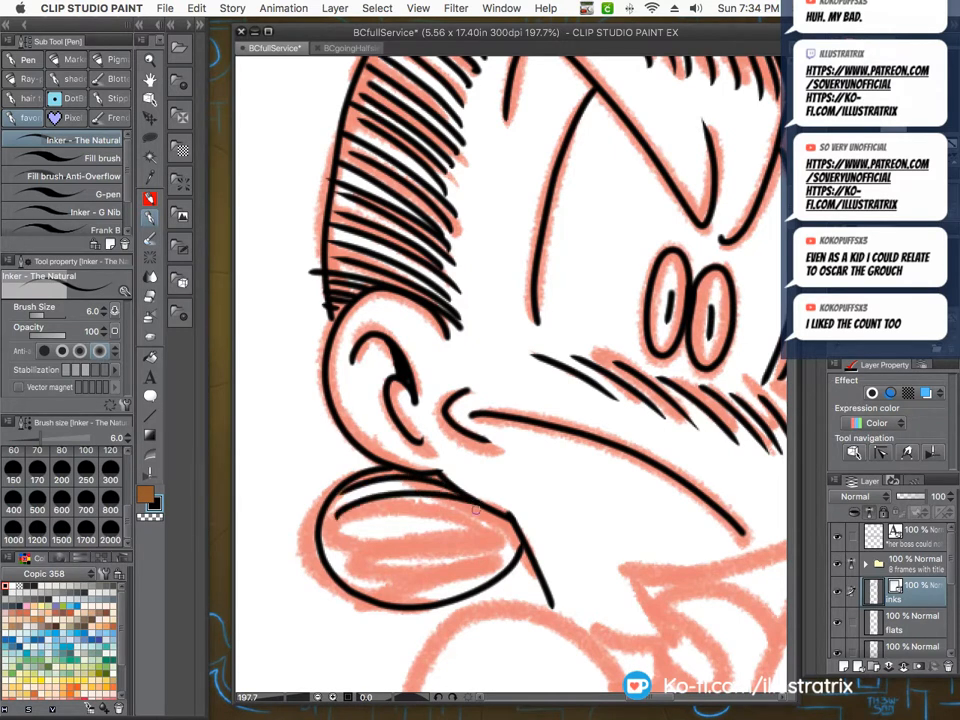
mouse_move(491, 513)
left_mouse_down()
mouse_move(333, 540)
mouse_move(336, 560)
left_mouse_up()
mouse_move(512, 528)
left_mouse_down()
mouse_move(408, 572)
mouse_move(471, 572)
mouse_move(340, 534)
left_mouse_up()
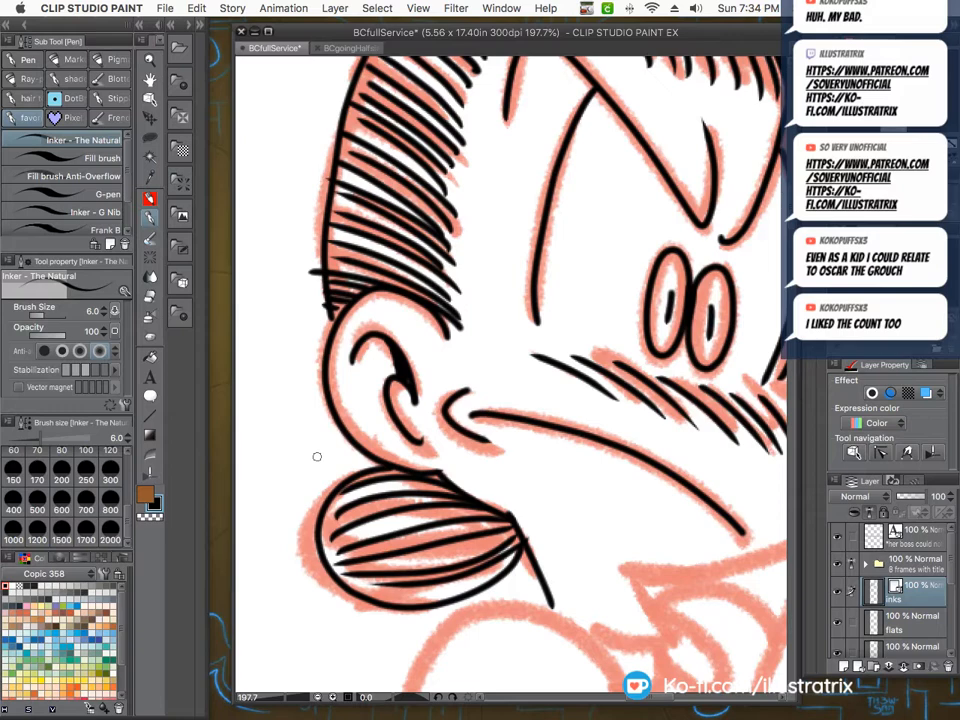
Ink the waitress's rounded muzzle and jaw contour from the far cheek around to under the chin.
scroll(484, 522, "down", 5)
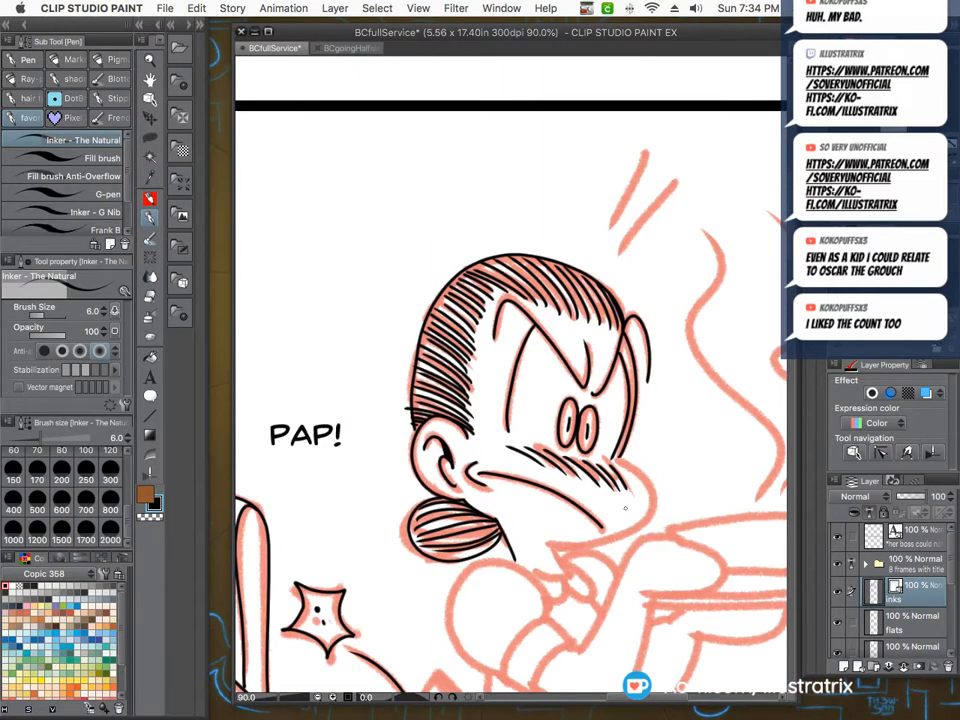
scroll(681, 501, "up", 6)
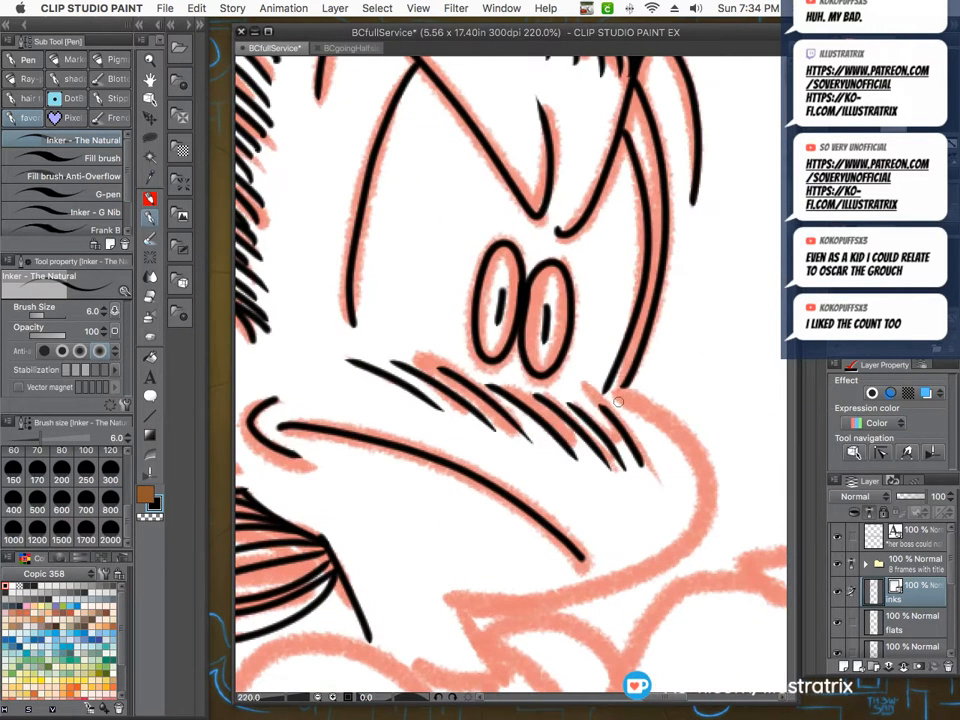
scroll(399, 476, "down", 4)
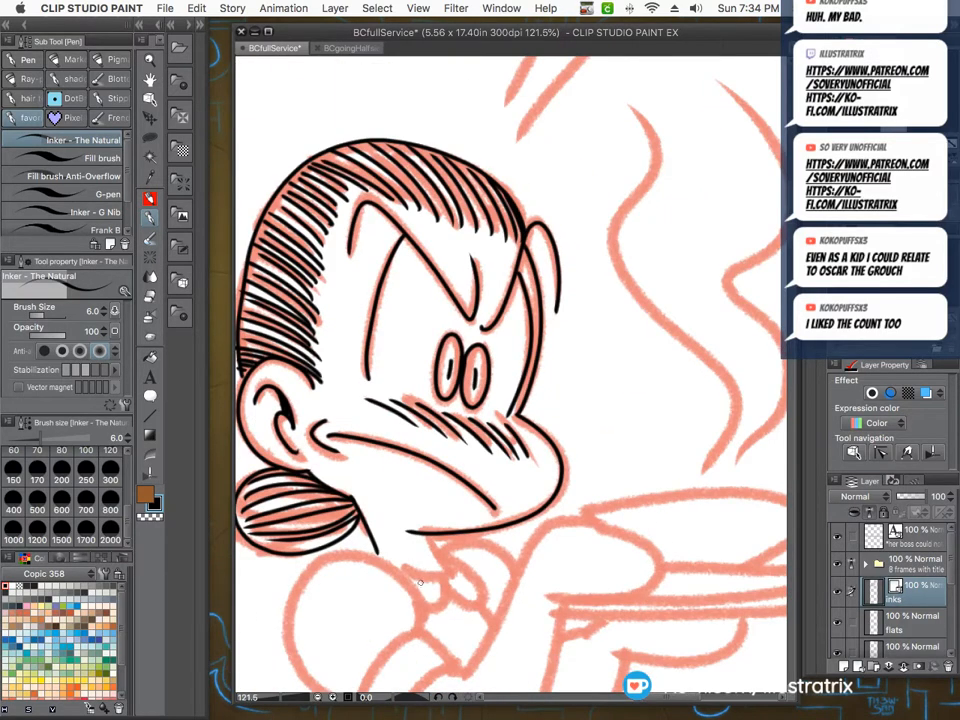
Ink the front of the waitress's neck, her neckline and the rounded collar below the chin.
scroll(403, 520, "up", 4)
left_click_drag(345, 549, 470, 576)
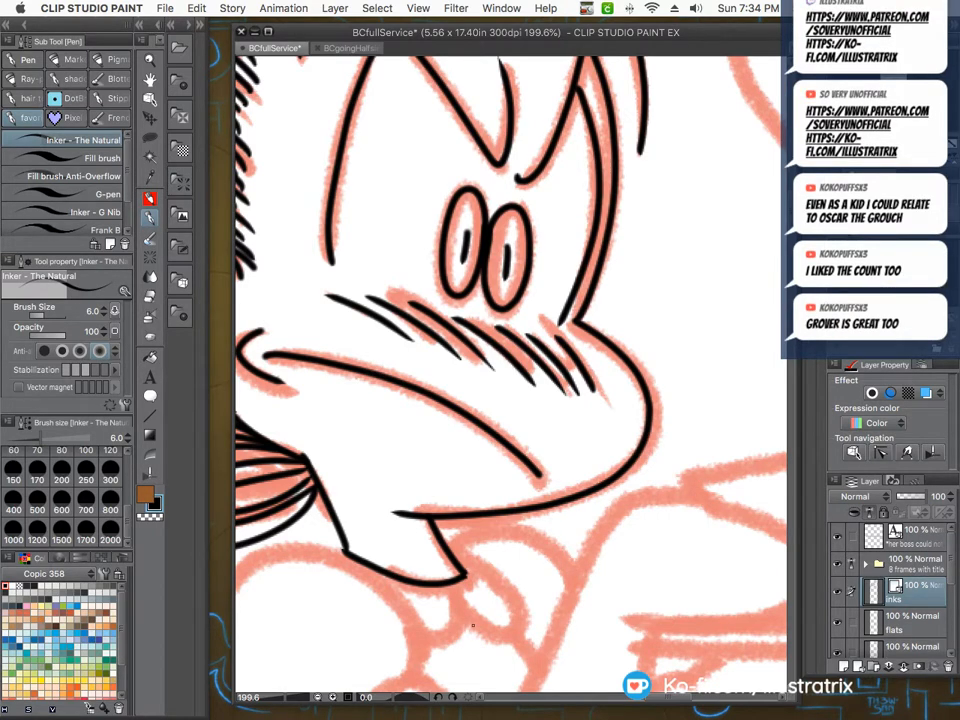
mouse_move(424, 642)
left_mouse_down()
mouse_move(452, 600)
mouse_move(489, 629)
mouse_move(573, 560)
left_mouse_up()
Ink the waitress's round puffed sleeve and the folded cuff around her upper arm.
scroll(424, 395, "down", 10)
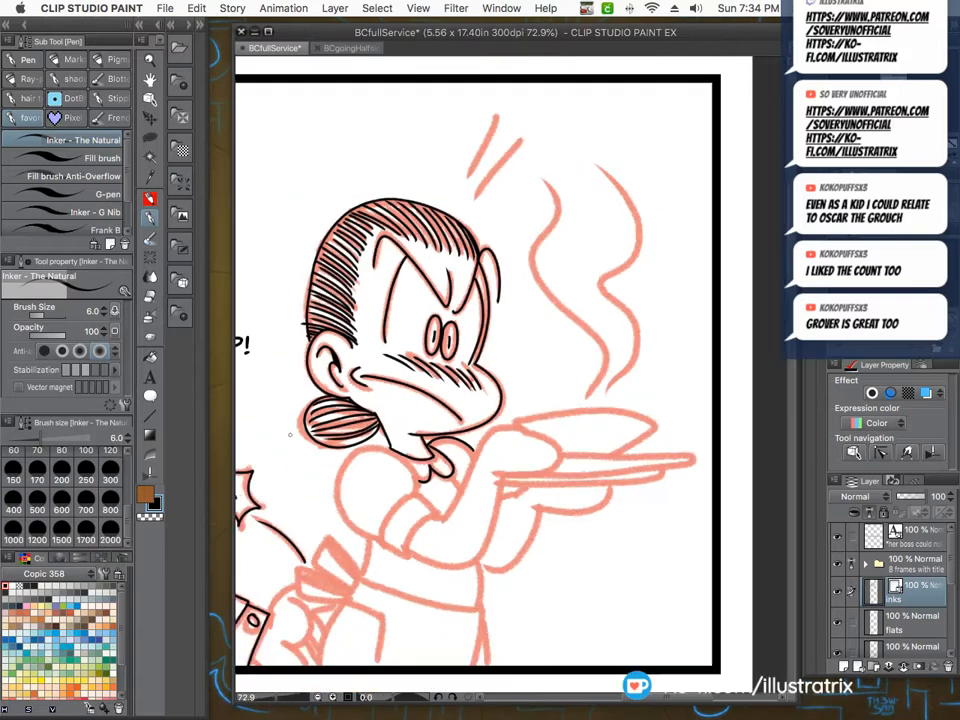
scroll(341, 474, "up", 9)
mouse_move(491, 512)
left_mouse_down()
mouse_move(347, 441)
mouse_move(340, 559)
mouse_move(415, 596)
mouse_move(468, 522)
mouse_move(531, 555)
left_mouse_up()
mouse_move(531, 555)
left_mouse_down()
mouse_move(475, 621)
mouse_move(474, 643)
left_mouse_up()
left_click_drag(474, 643, 408, 605)
Ink the waitress's near forearm and the hand holding the tray, from the sleeve cuff to the thumb.
scroll(355, 525, "down", 3)
scroll(458, 549, "up", 3)
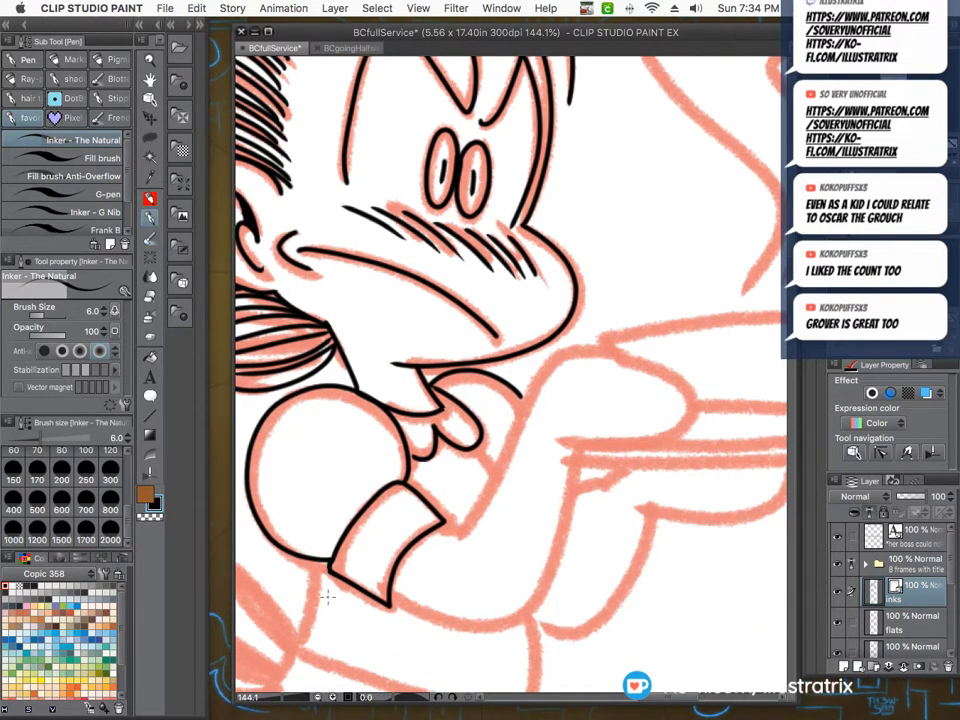
mouse_move(437, 522)
left_mouse_down()
mouse_move(480, 505)
mouse_move(512, 420)
mouse_move(556, 354)
mouse_move(610, 350)
mouse_move(659, 371)
mouse_move(677, 426)
mouse_move(565, 438)
left_mouse_up()
mouse_move(389, 597)
left_mouse_down()
mouse_move(418, 608)
mouse_move(532, 606)
mouse_move(569, 499)
mouse_move(574, 440)
left_mouse_up()
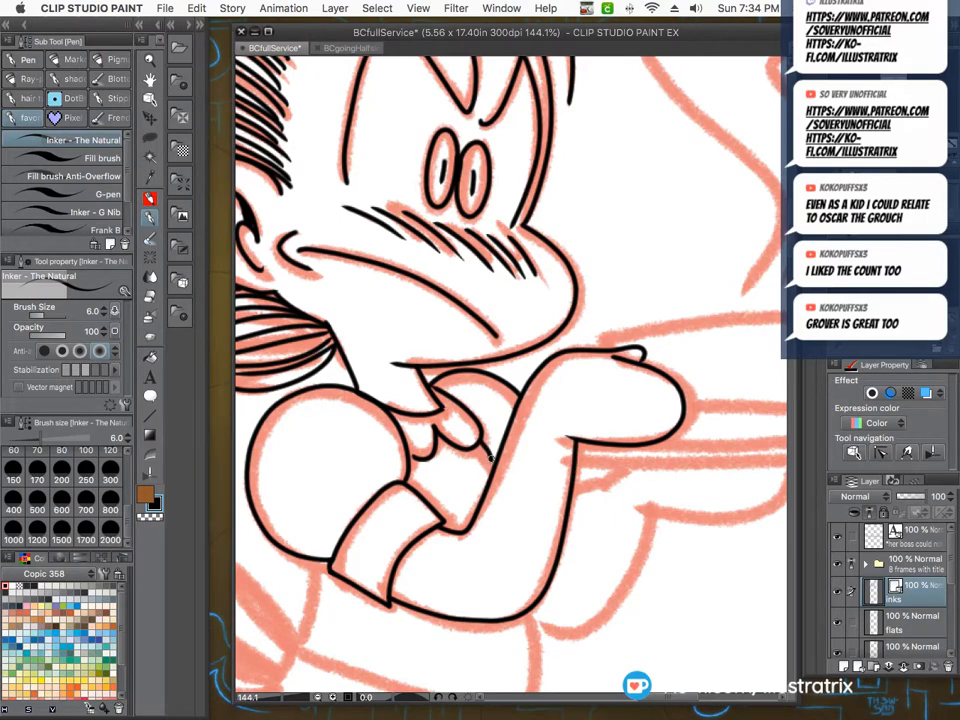
Ink the upper rim and the lower edge of the tray, redrawing the lower edge to follow the pencil line.
scroll(367, 342, "down", 3)
scroll(394, 420, "up", 5)
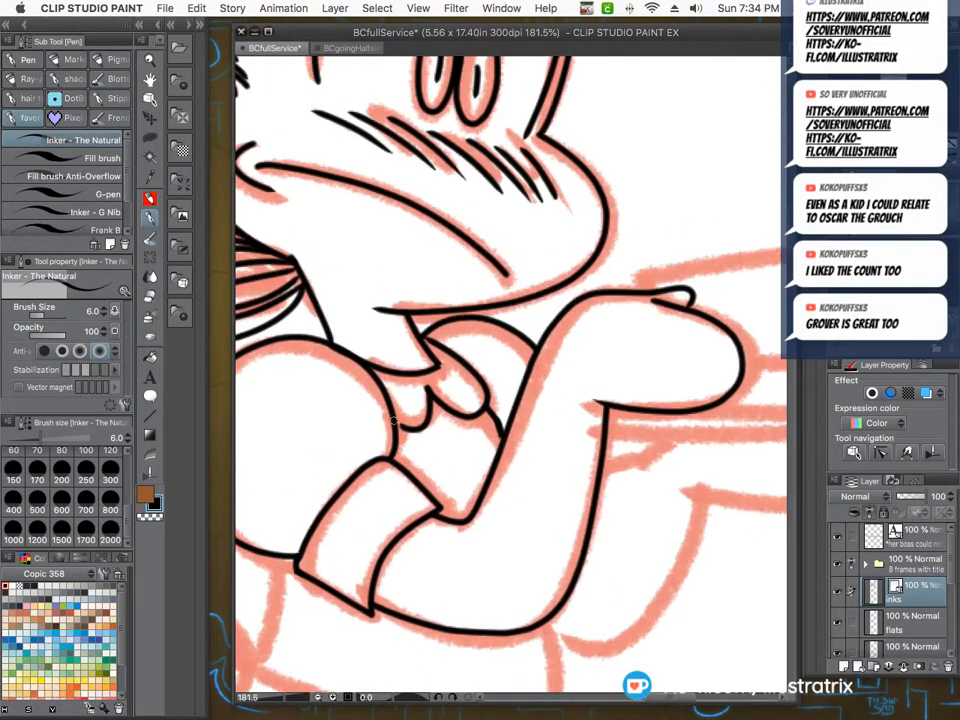
scroll(394, 420, "down", 4)
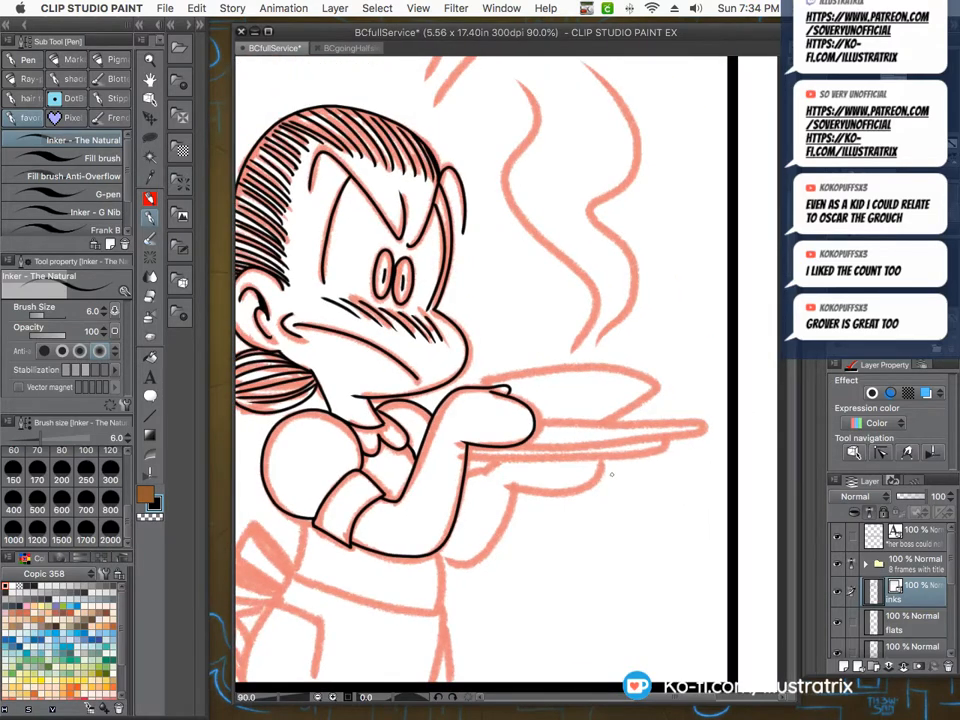
scroll(611, 474, "up", 3)
mouse_move(485, 397)
left_mouse_down()
mouse_move(752, 389)
mouse_move(759, 400)
mouse_move(716, 415)
mouse_move(462, 424)
left_mouse_up()
mouse_move(700, 413)
left_mouse_down()
mouse_move(669, 444)
mouse_move(375, 441)
left_mouse_up()
key("ctrl+z")
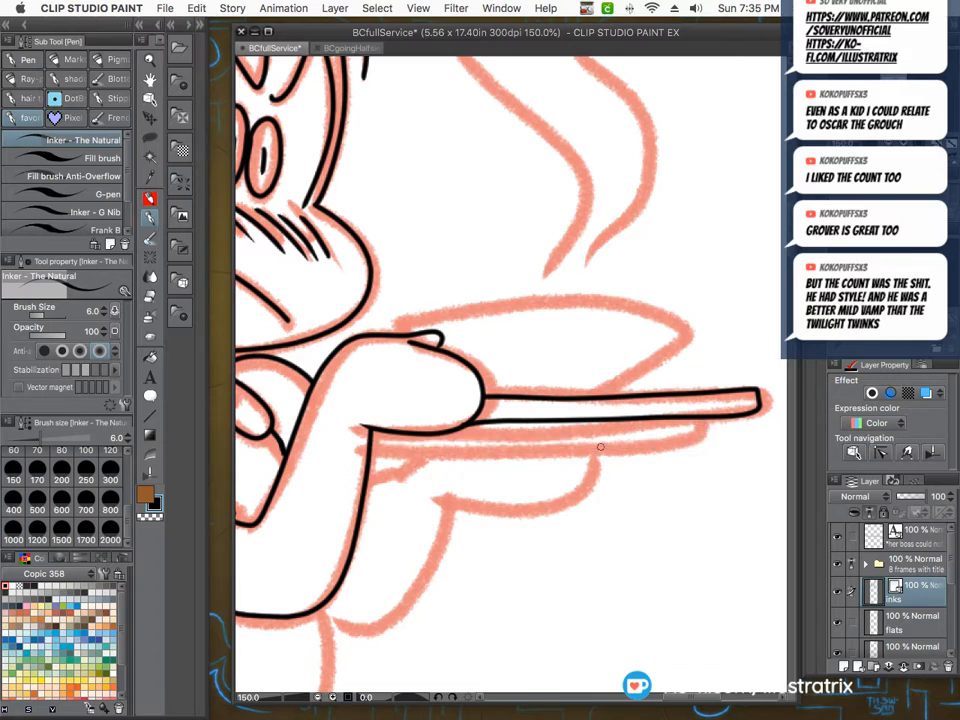
mouse_move(701, 420)
left_mouse_down()
mouse_move(612, 449)
mouse_move(373, 437)
left_mouse_up()
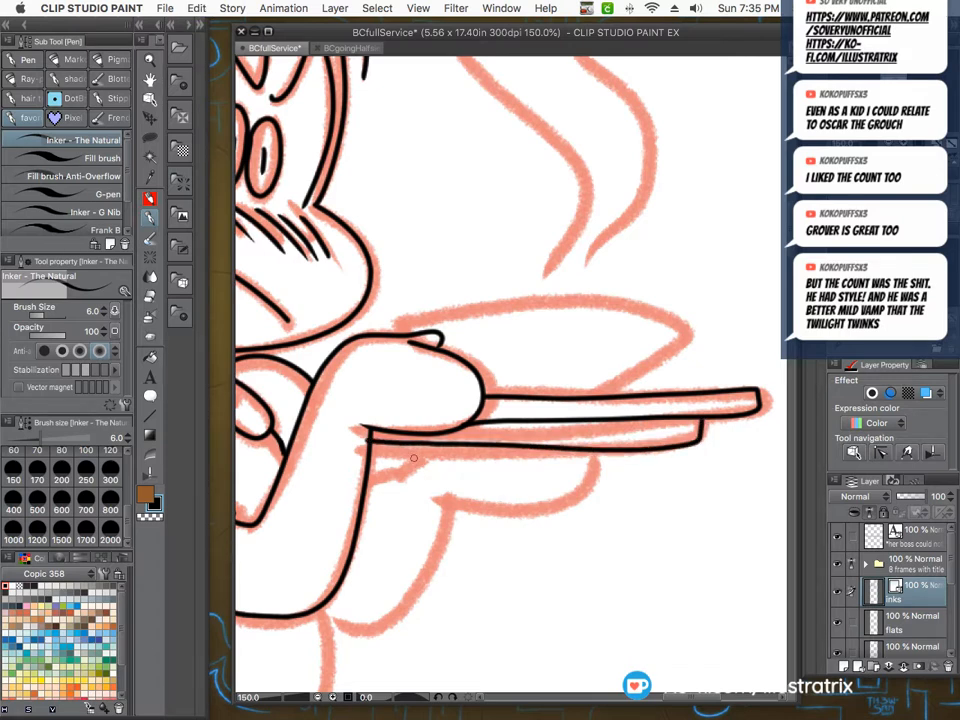
key("ctrl+z")
mouse_move(701, 419)
left_mouse_down()
mouse_move(625, 453)
mouse_move(370, 450)
left_mouse_up()
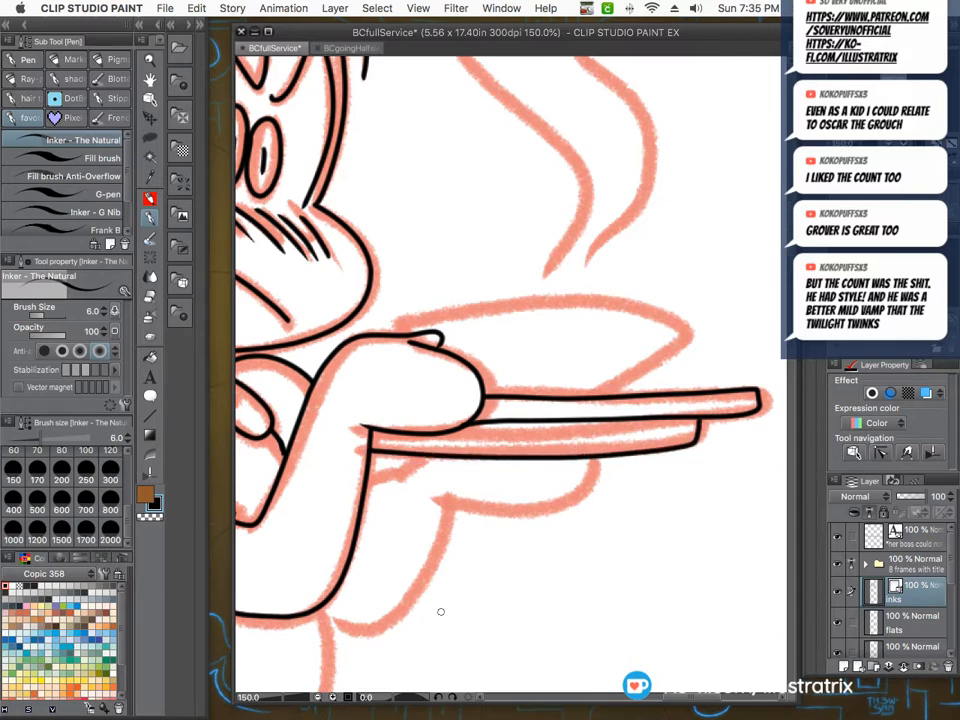
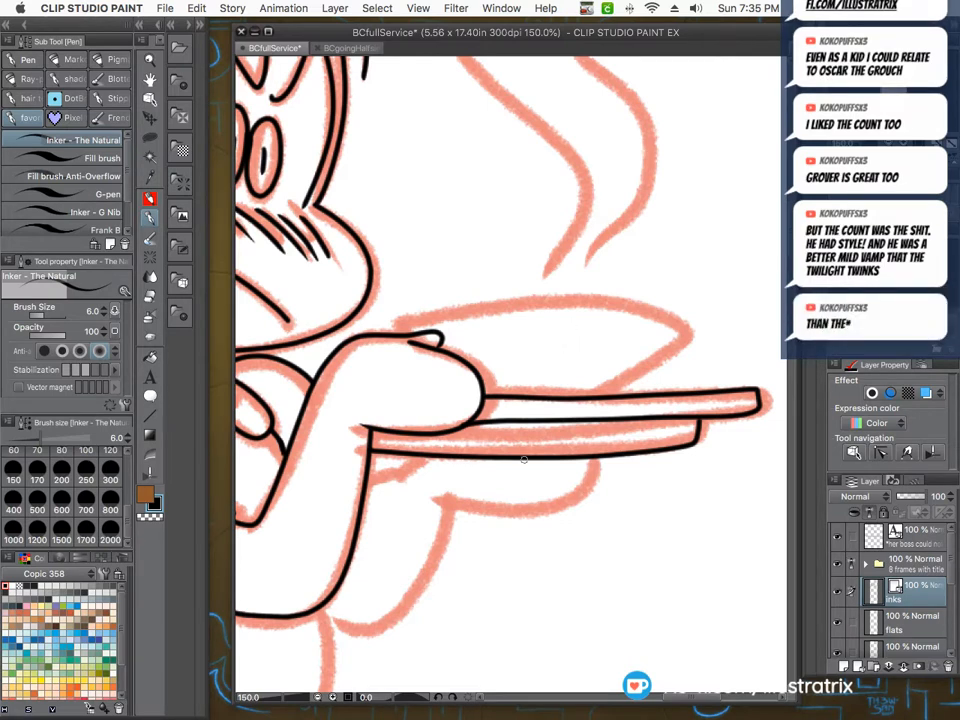
Ink the far hand's fingers under the tray and the curved shape of the food on top of it.
mouse_move(402, 463)
left_mouse_down()
mouse_move(400, 485)
mouse_move(456, 486)
mouse_move(598, 465)
left_mouse_up()
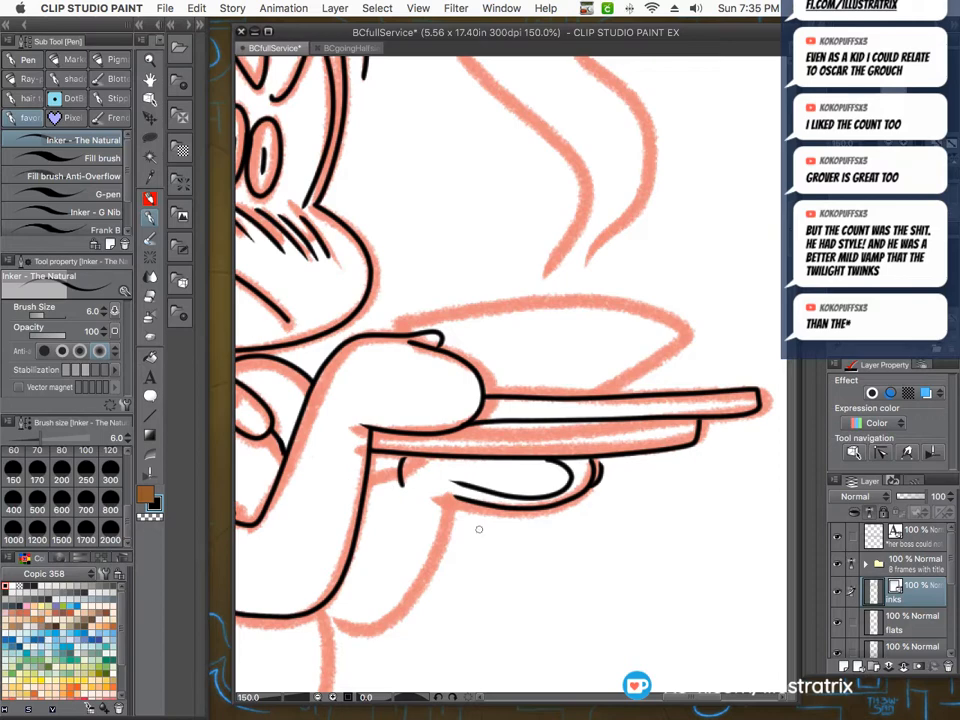
mouse_move(400, 330)
left_mouse_down()
mouse_move(493, 303)
mouse_move(638, 305)
mouse_move(677, 322)
mouse_move(637, 368)
mouse_move(546, 398)
left_mouse_up()
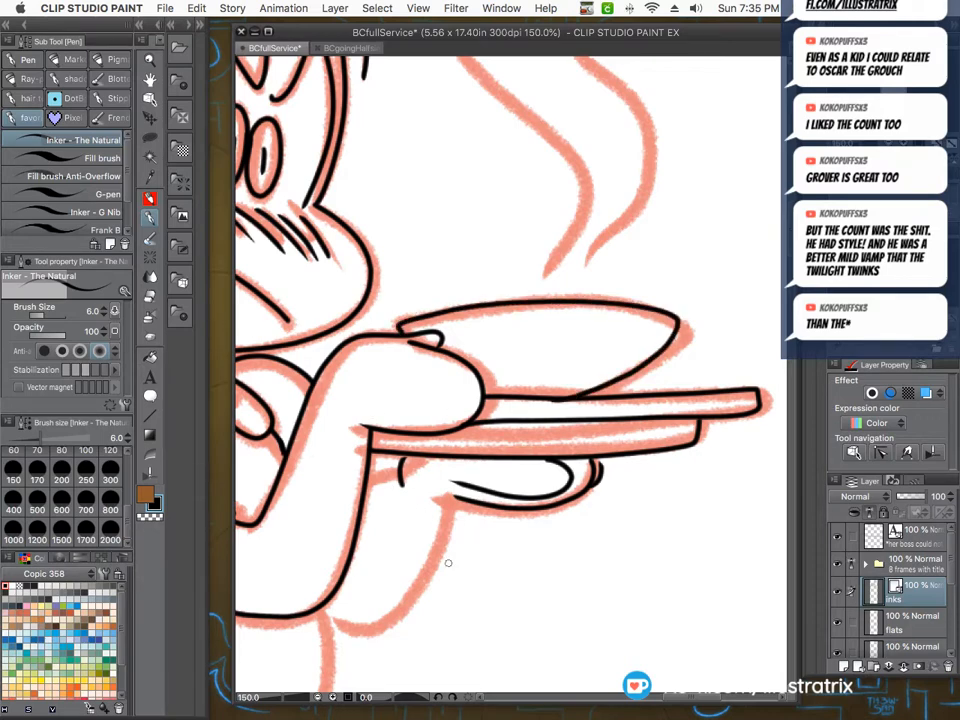
Ink the two wavy steam lines above the tray and the two short slanted dashes above the waitress's head.
scroll(464, 600, "down", 5)
scroll(427, 323, "up", 3)
mouse_move(525, 530)
left_mouse_down()
mouse_move(523, 452)
mouse_move(467, 396)
mouse_move(478, 292)
left_mouse_up()
mouse_move(543, 528)
left_mouse_down()
mouse_move(566, 433)
mouse_move(525, 265)
left_mouse_up()
left_click_drag(447, 245, 402, 310)
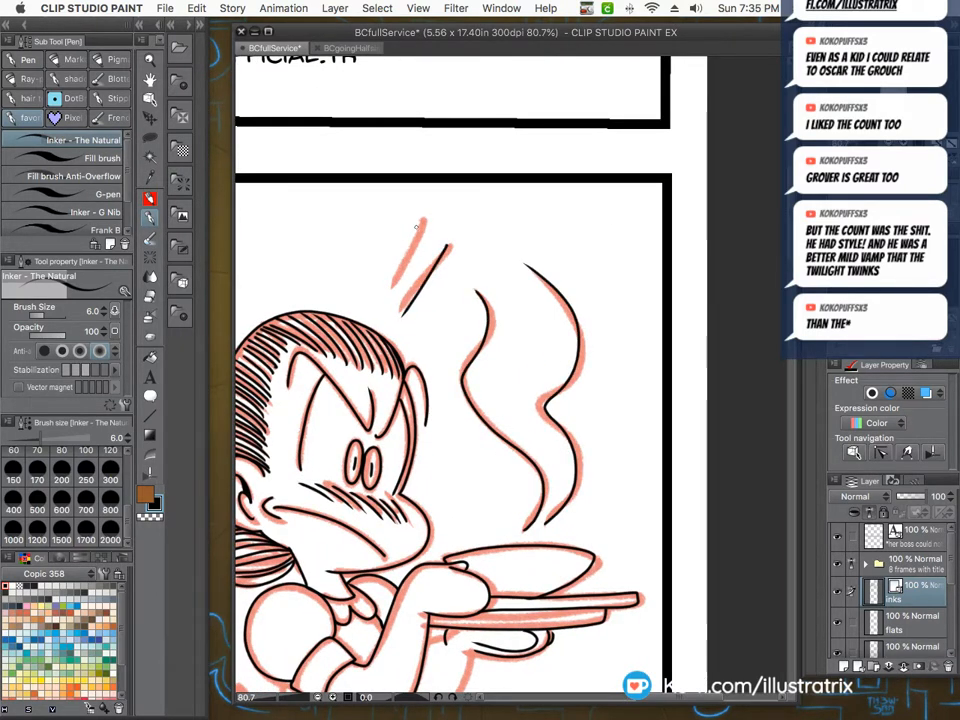
left_click_drag(424, 217, 394, 286)
Ink the waitress's far forearm from the hand under the tray down to the bent elbow.
scroll(415, 266, "down", 3)
scroll(425, 528, "up", 3)
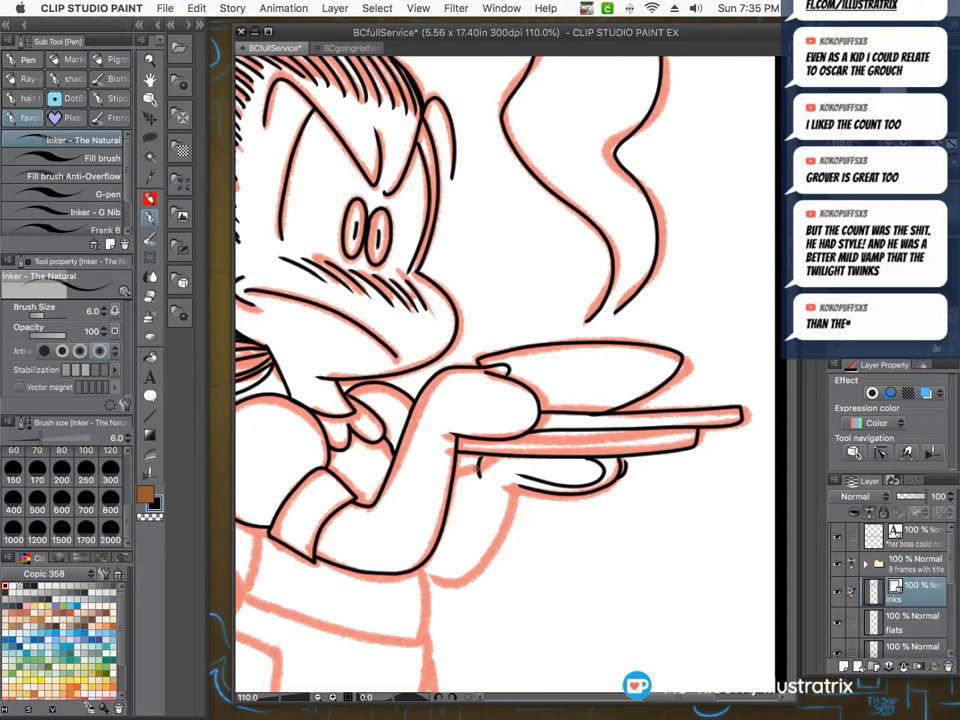
mouse_move(519, 490)
left_mouse_down()
mouse_move(495, 544)
mouse_move(427, 567)
left_mouse_up()
scroll(489, 313, "down", 3)
scroll(587, 357, "up", 6)
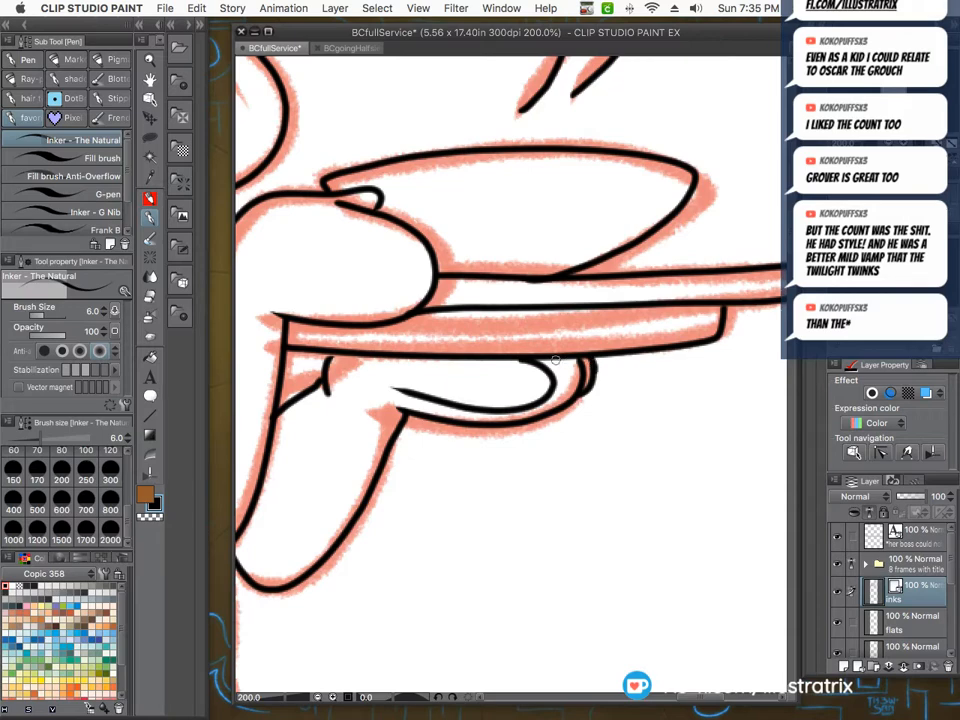
Ink the waitress's torso below the arms, from her back along the waistline to the front.
scroll(486, 315, "down", 5)
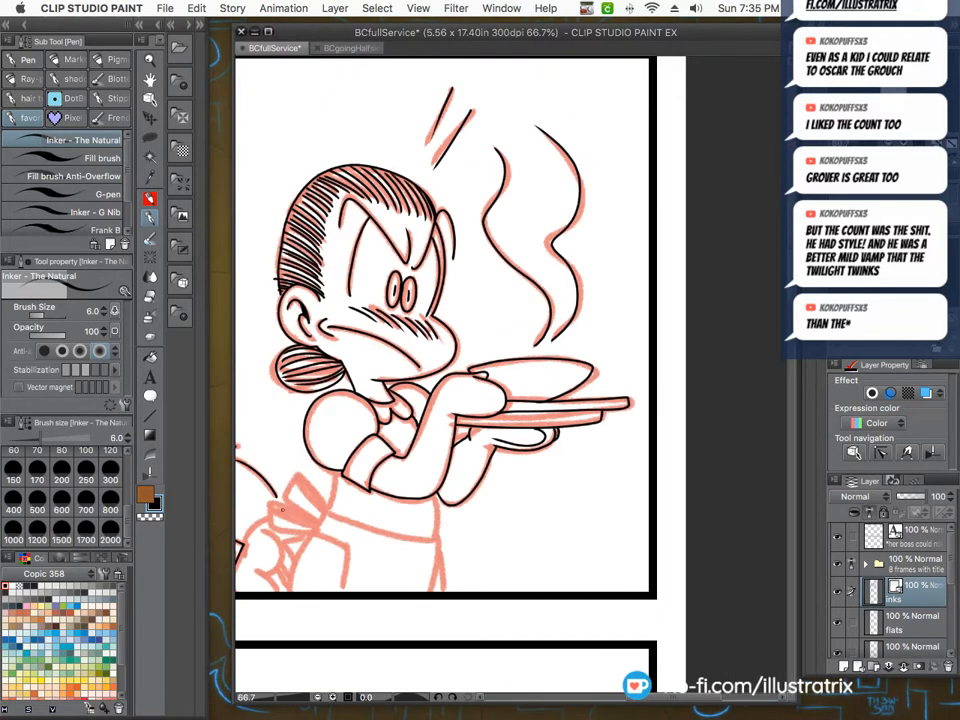
scroll(282, 510, "up", 4)
mouse_move(356, 437)
left_mouse_down()
mouse_move(339, 539)
mouse_move(427, 570)
mouse_move(545, 598)
mouse_move(580, 553)
mouse_move(581, 493)
left_mouse_up()
Ink the waitress's apron and the skirt contours from the waist down to the panel's lower border.
scroll(398, 368, "down", 3)
scroll(346, 498, "up", 3)
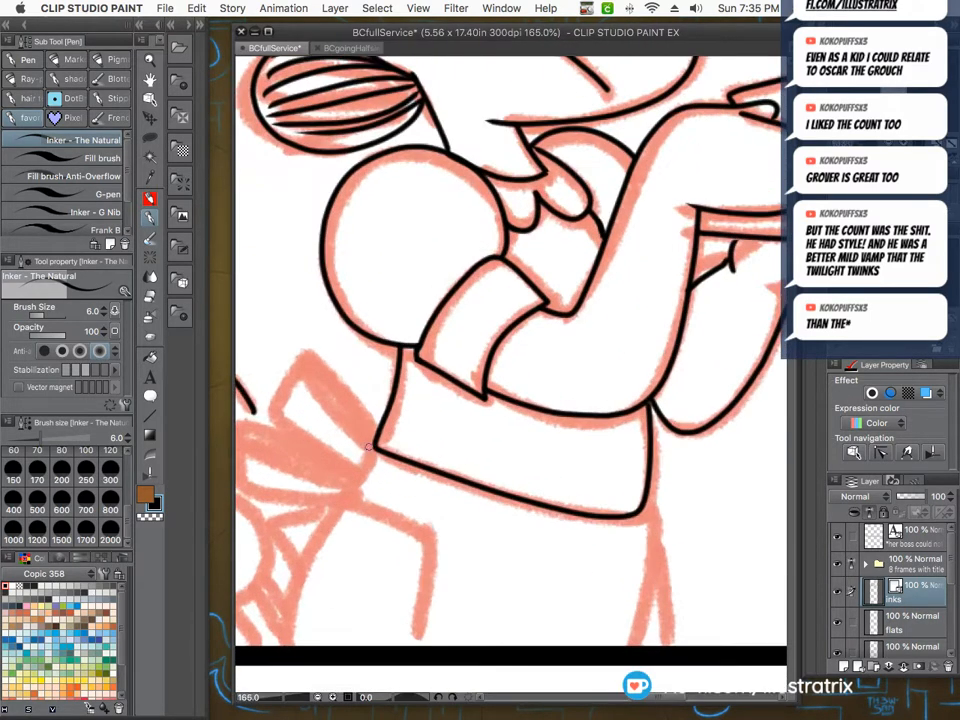
mouse_move(376, 447)
left_mouse_down()
mouse_move(343, 498)
mouse_move(426, 545)
mouse_move(402, 647)
left_mouse_up()
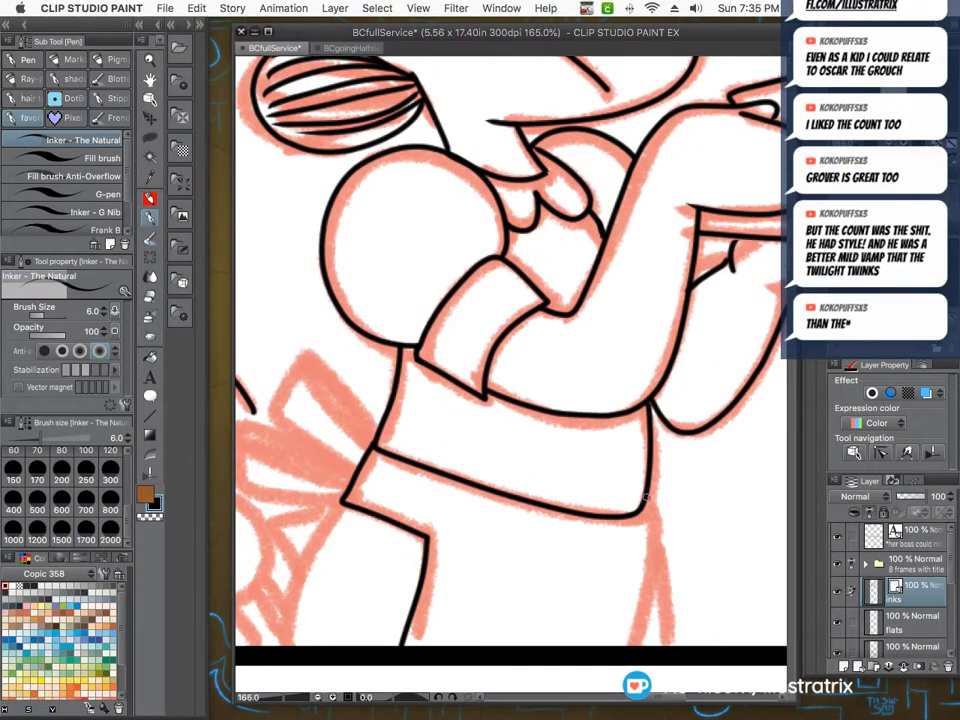
mouse_move(647, 498)
left_mouse_down()
mouse_move(663, 543)
mouse_move(639, 647)
left_mouse_up()
left_click_drag(661, 557, 670, 646)
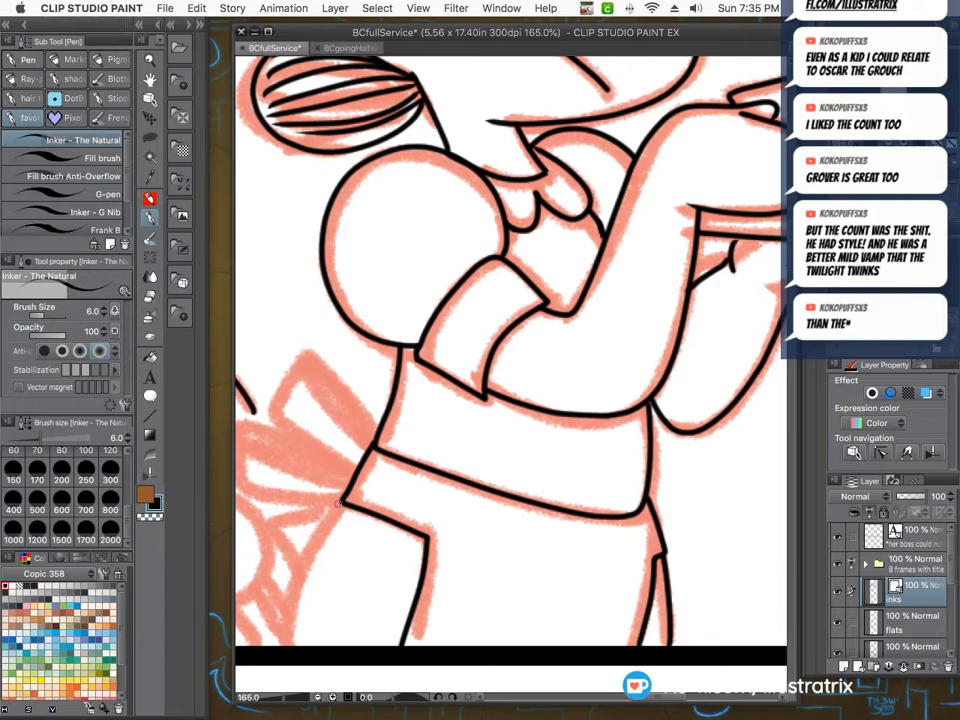
Ink the two loops of the apron bow at the waitress's back.
scroll(338, 505, "down", 5)
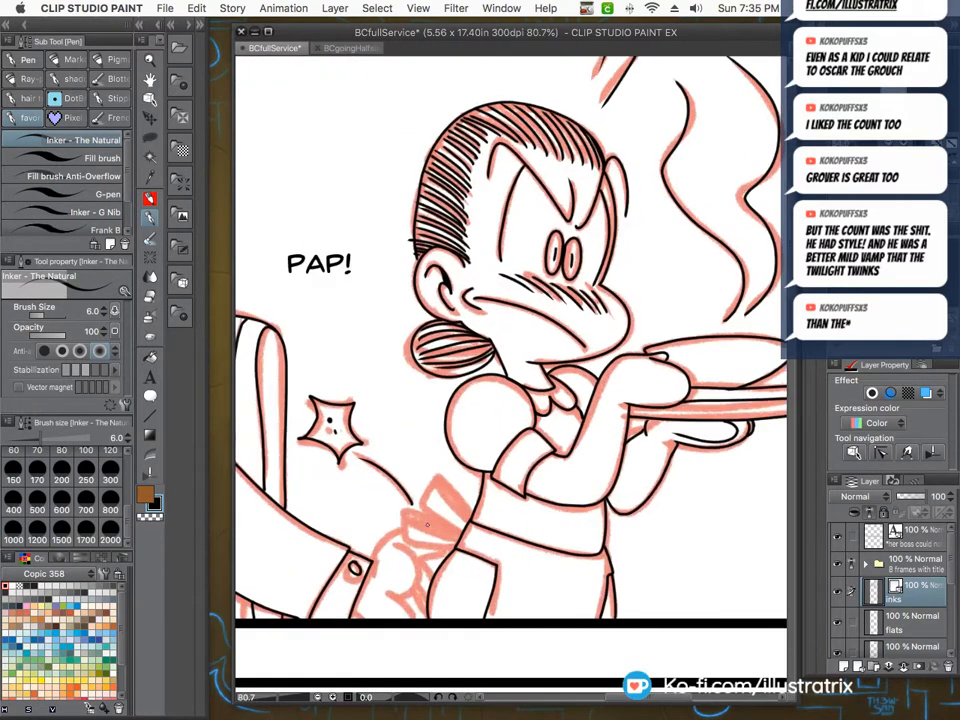
scroll(427, 524, "up", 5)
left_click_drag(360, 491, 498, 541)
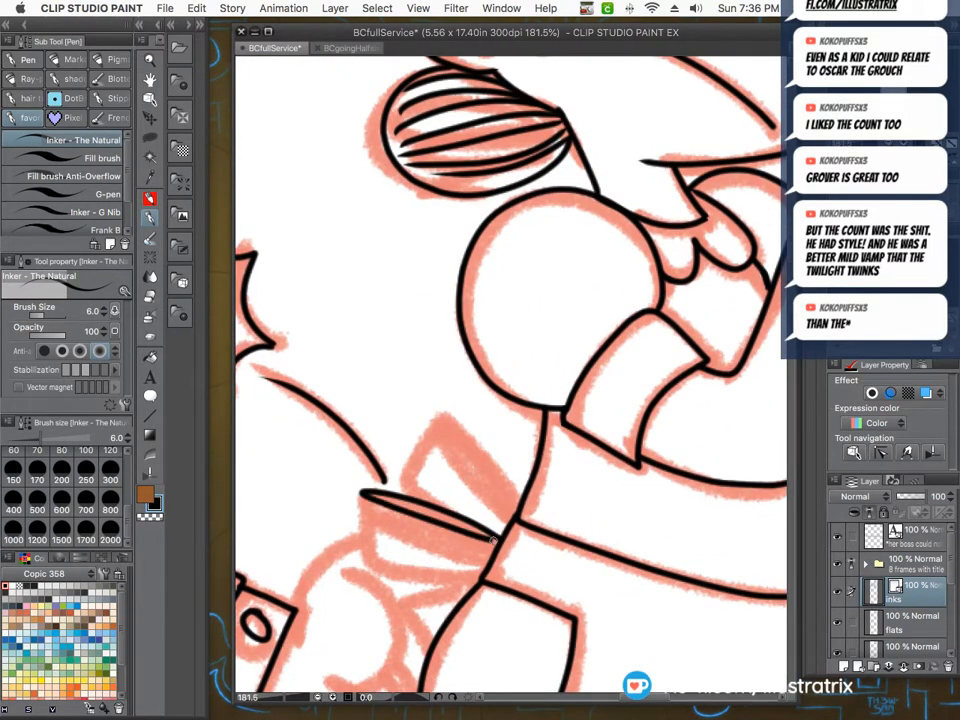
mouse_move(362, 494)
left_mouse_down()
mouse_move(410, 561)
mouse_move(497, 538)
mouse_move(442, 419)
mouse_move(510, 512)
left_mouse_up()
left_click_drag(443, 419, 430, 489)
Ink the old man's hand in the first panel, from his buttoned cuff up to the waitress's apron bow.
scroll(265, 310, "down", 4)
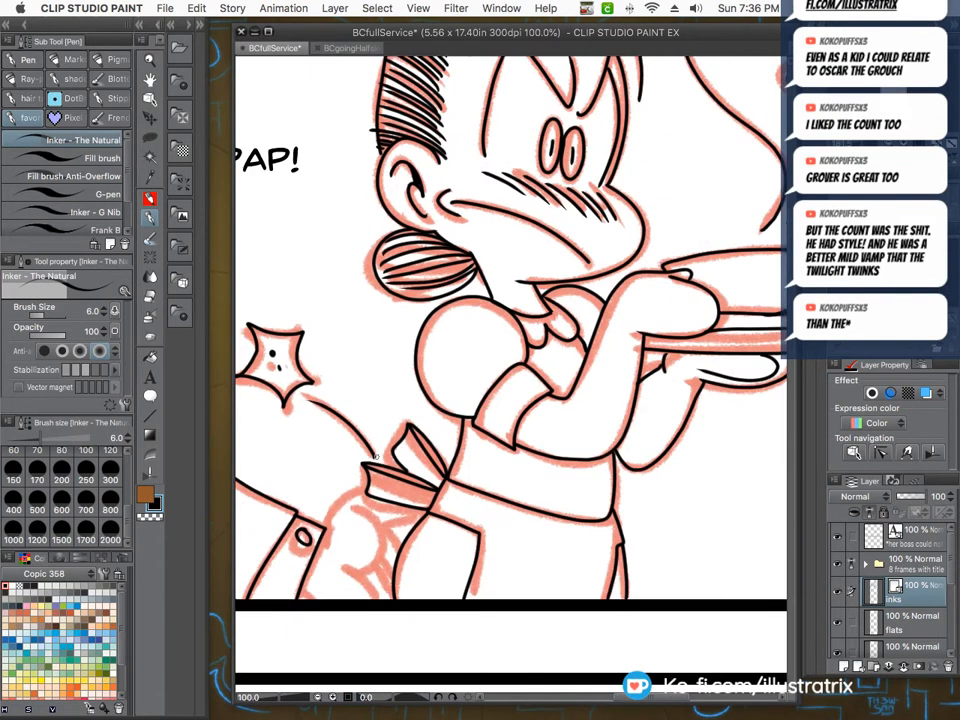
scroll(360, 550, "up", 3)
left_click_drag(388, 568, 462, 622)
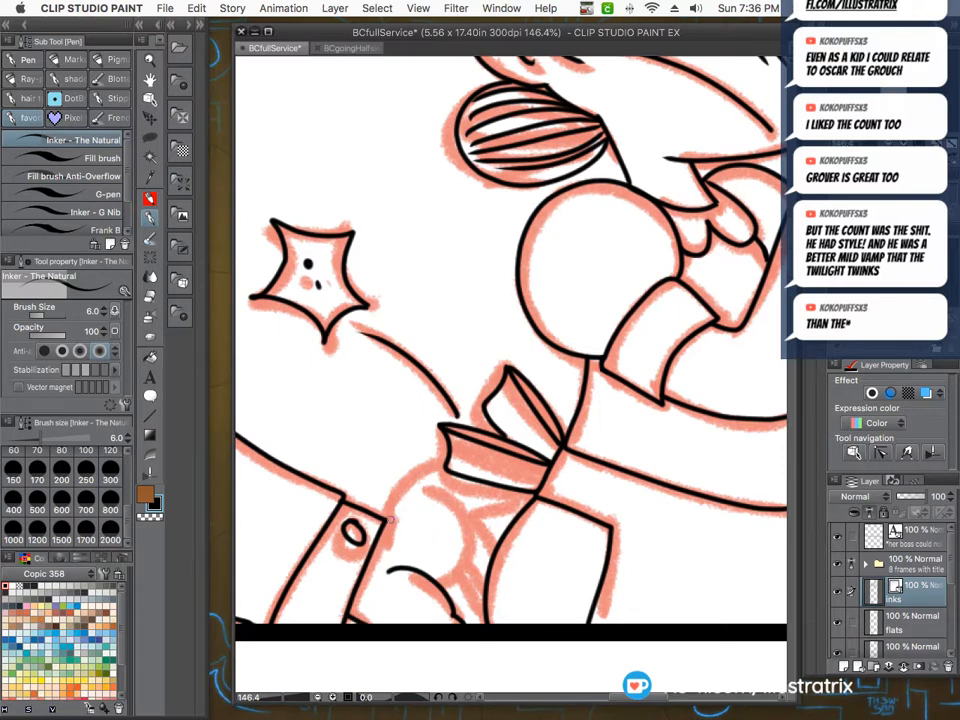
left_click_drag(385, 512, 450, 462)
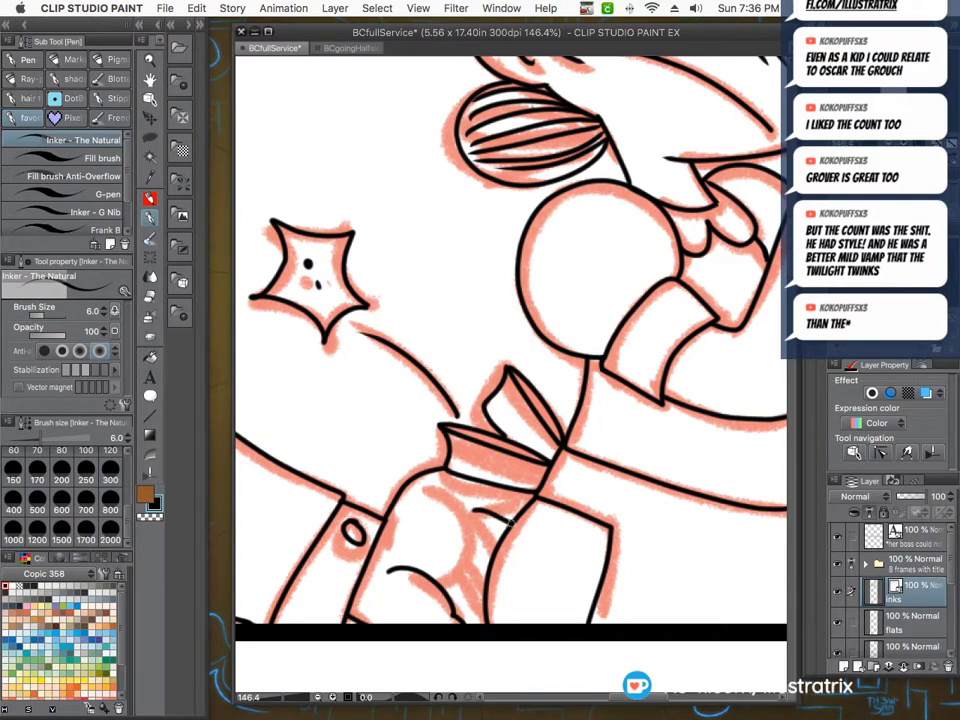
Ink the old man's fingers and the pinched skirt folds beneath the apron bow, and save the file.
mouse_move(465, 508)
left_mouse_down()
mouse_move(472, 545)
mouse_move(452, 546)
mouse_move(498, 551)
mouse_move(455, 594)
mouse_move(480, 614)
left_mouse_up()
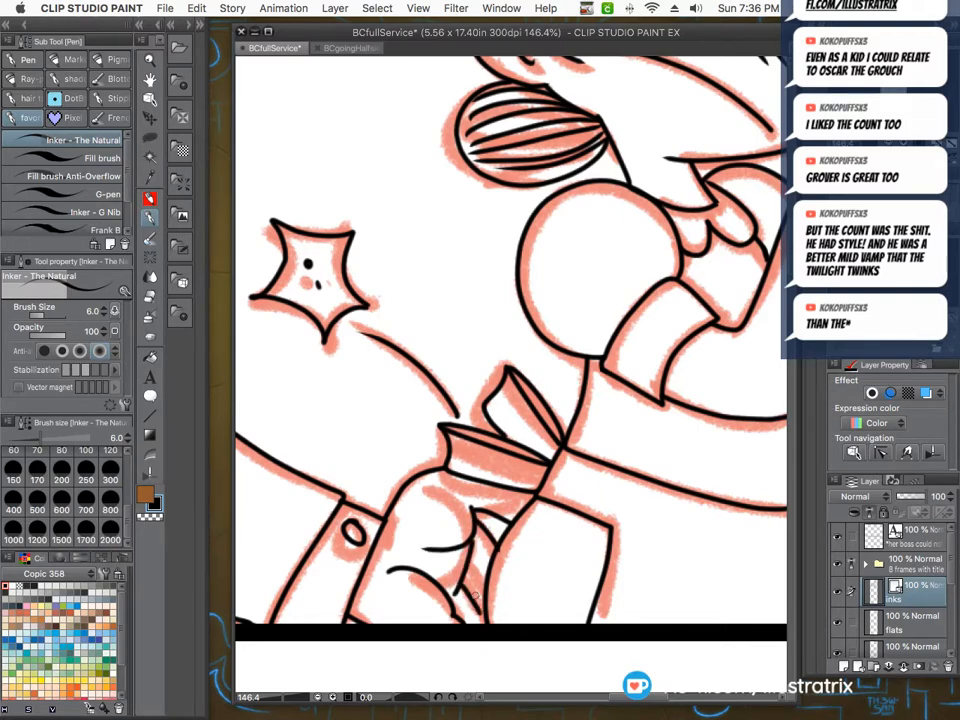
left_click_drag(470, 557, 490, 571)
scroll(502, 616, "down", 7)
scroll(500, 562, "up", 5)
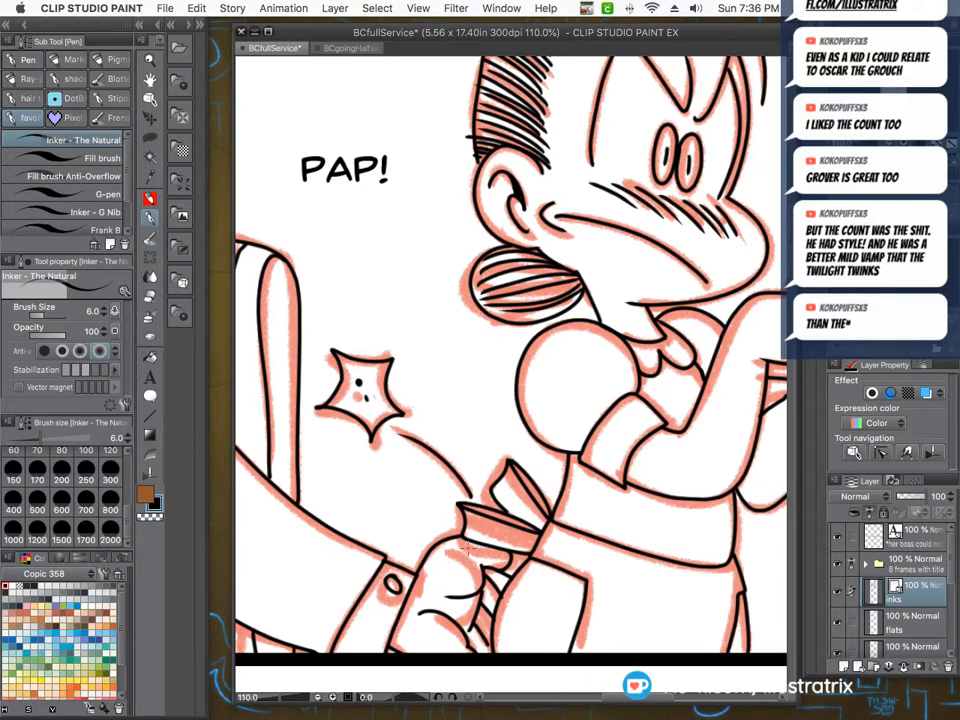
scroll(470, 544, "down", 3)
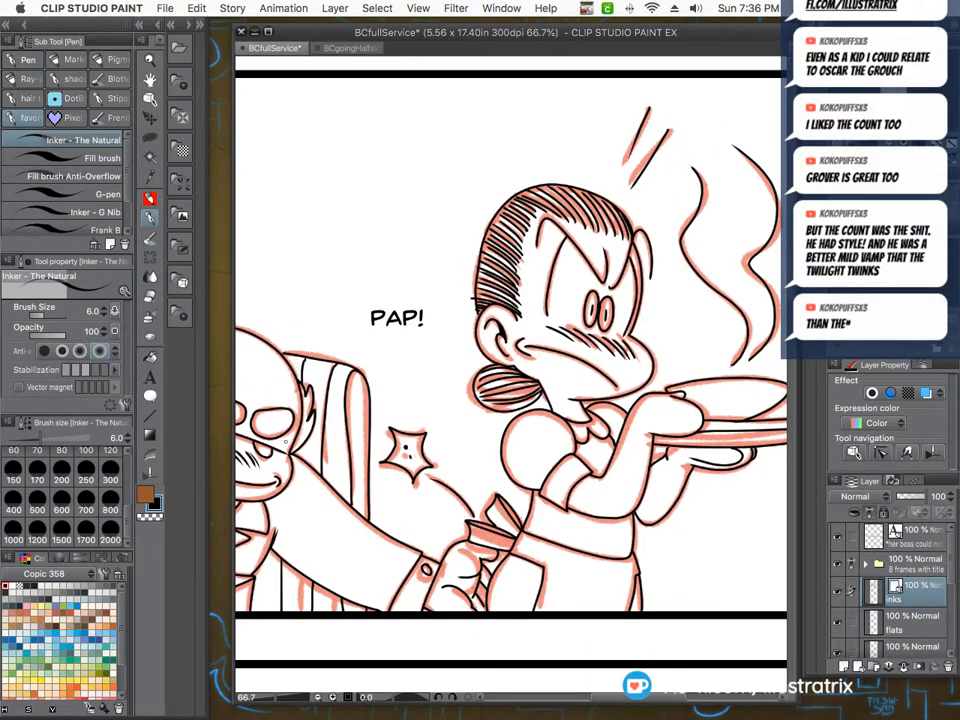
scroll(472, 421, "down", 4)
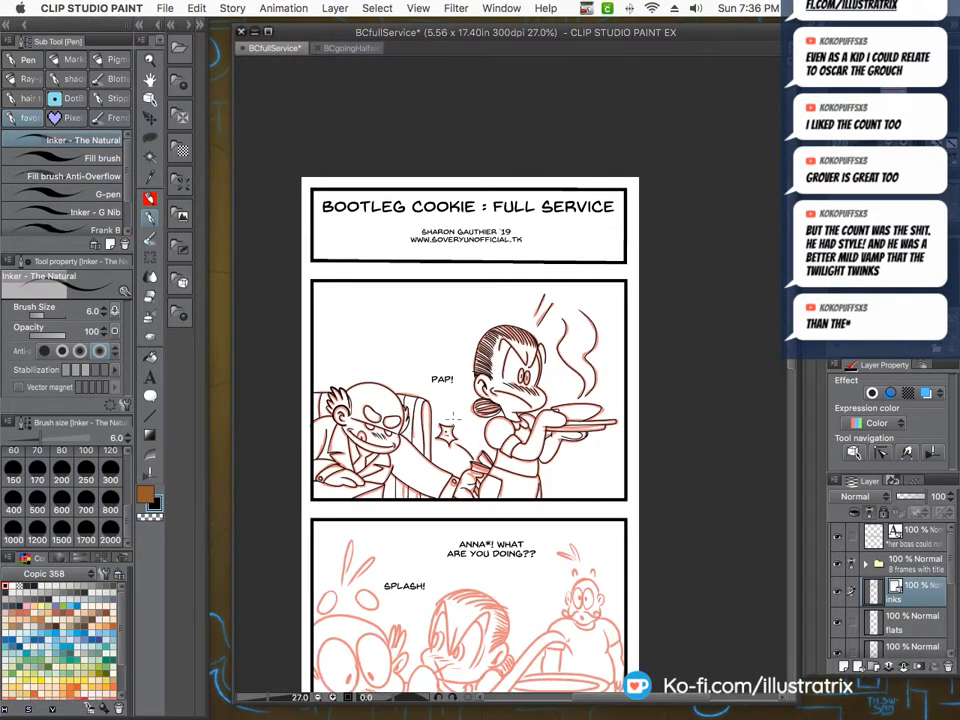
key("super+s")
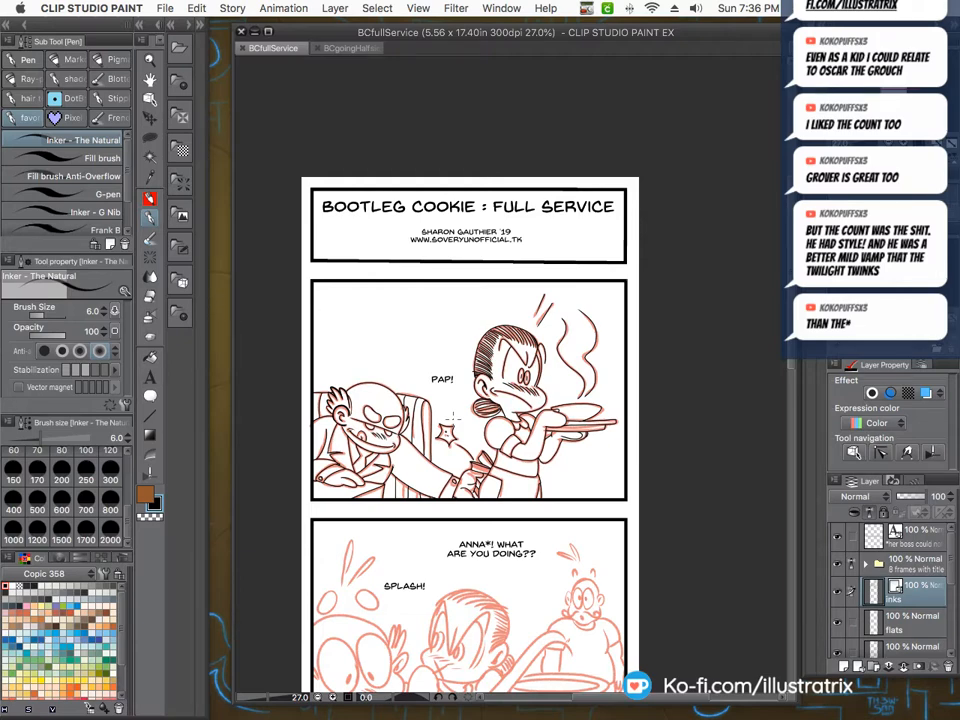
Ink the waitress's head outline, nose, crossed mouth lines, jaw and ear in the second panel.
scroll(283, 254, "down", 5)
scroll(379, 578, "up", 14)
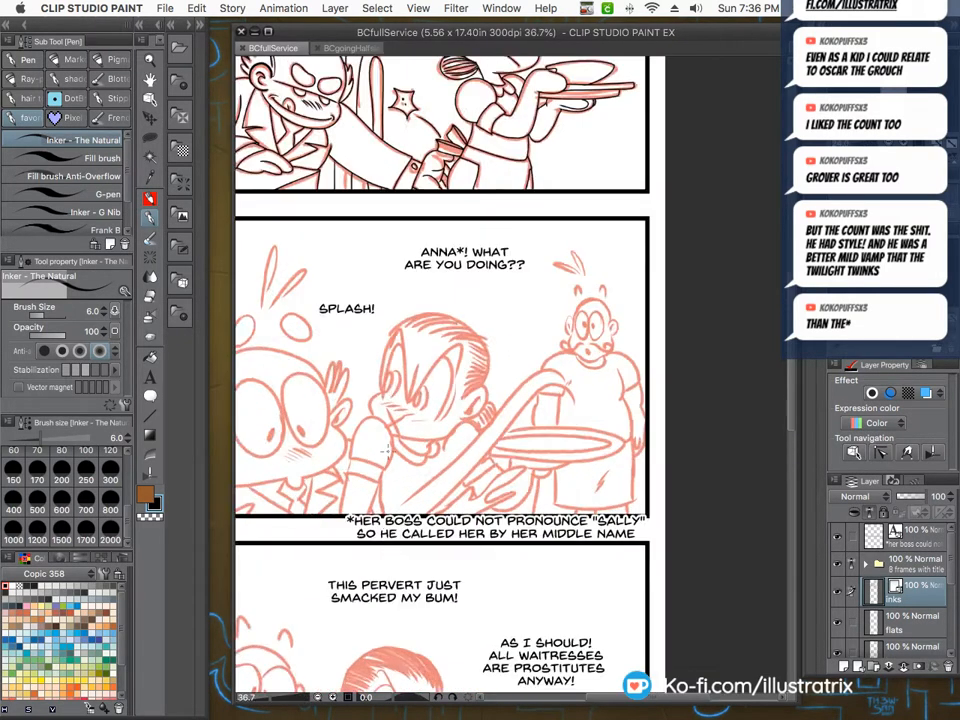
scroll(375, 378, "up", 3)
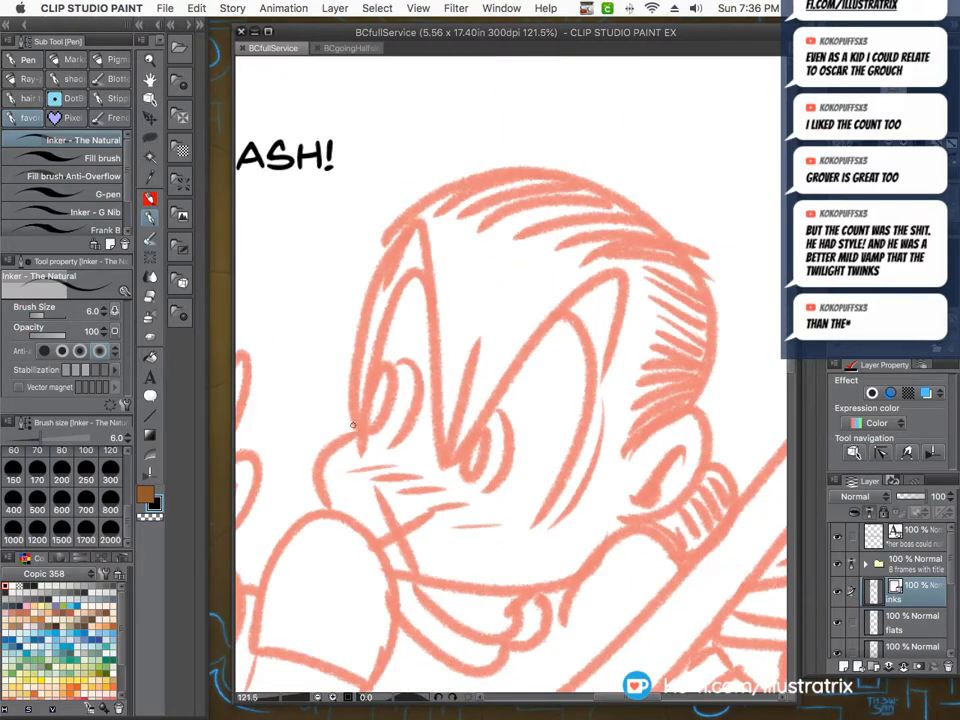
mouse_move(350, 428)
left_mouse_down()
mouse_move(351, 372)
mouse_move(411, 208)
mouse_move(568, 169)
mouse_move(709, 326)
mouse_move(697, 405)
left_mouse_up()
mouse_move(352, 428)
left_mouse_down()
mouse_move(318, 490)
mouse_move(328, 505)
left_mouse_up()
left_click_drag(428, 515, 376, 548)
mouse_move(379, 492)
left_mouse_down()
mouse_move(413, 563)
mouse_move(579, 578)
left_mouse_up()
left_click_drag(620, 460, 655, 521)
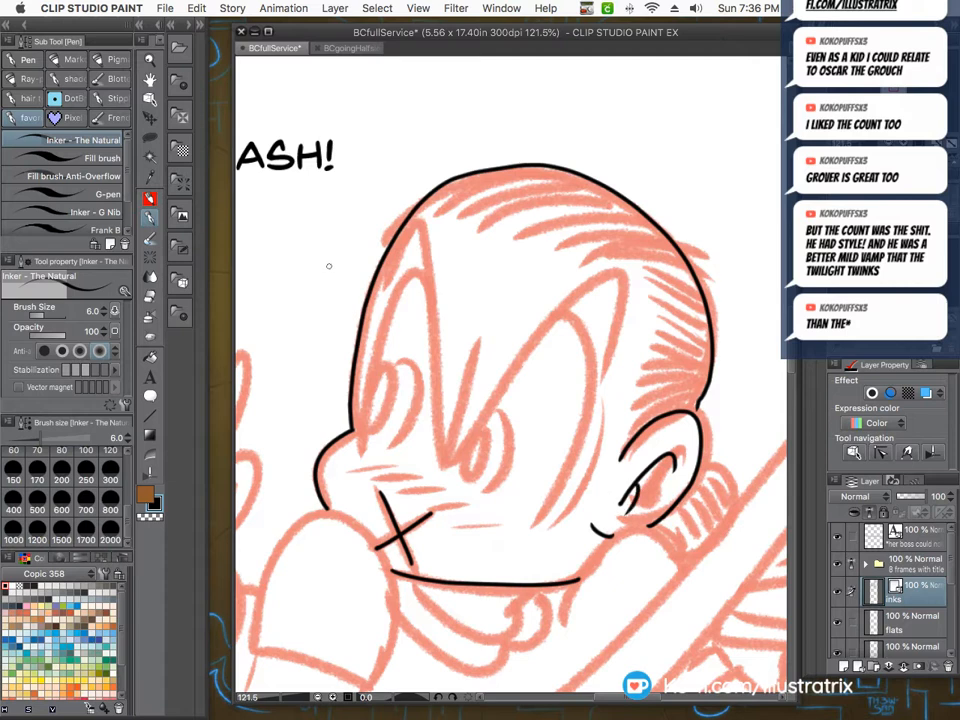
Ink the waitress's angry, pointed brow lines and the outer curve of her near eye in the second panel.
scroll(384, 287, "up", 2)
scroll(384, 287, "up", 1)
mouse_move(384, 287)
left_mouse_down()
mouse_move(425, 190)
mouse_move(458, 545)
left_mouse_up()
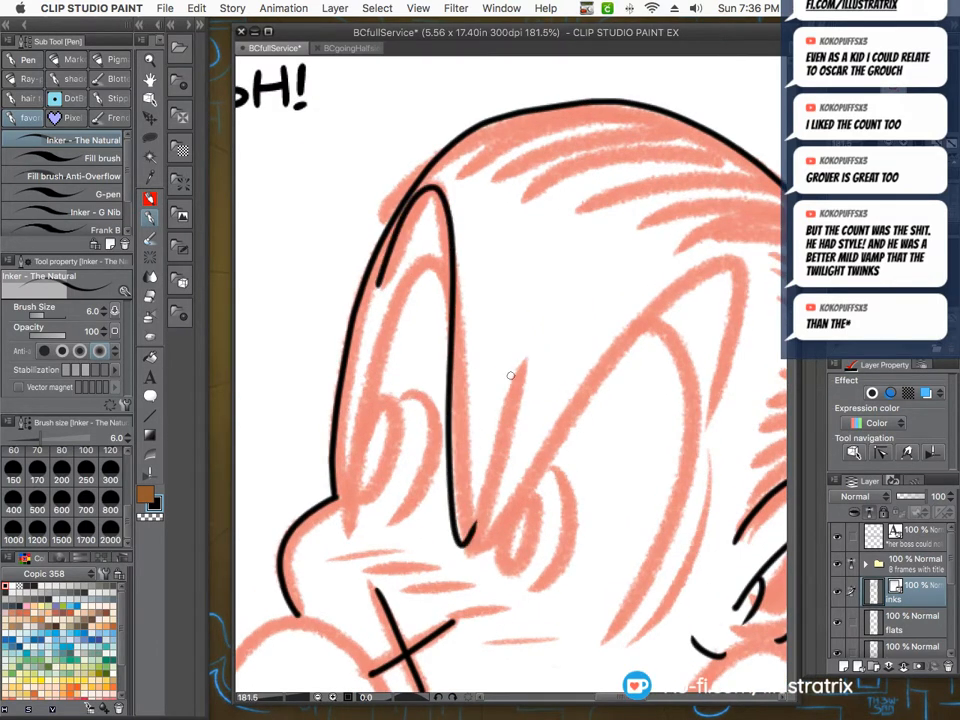
mouse_move(516, 367)
left_mouse_down()
mouse_move(476, 545)
mouse_move(700, 390)
left_mouse_up()
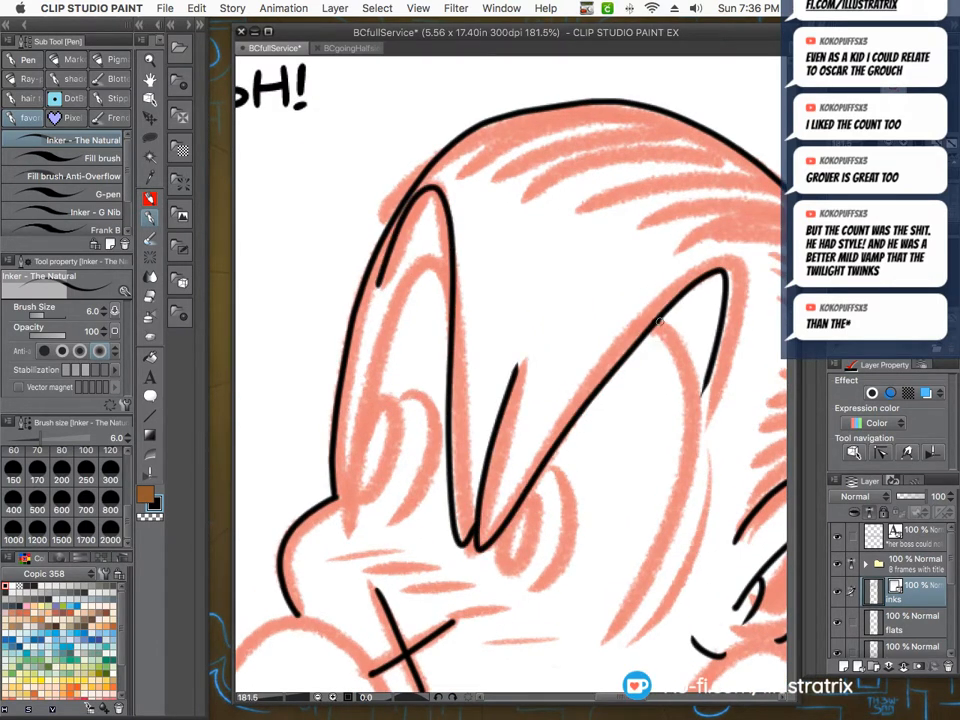
left_click_drag(659, 321, 615, 638)
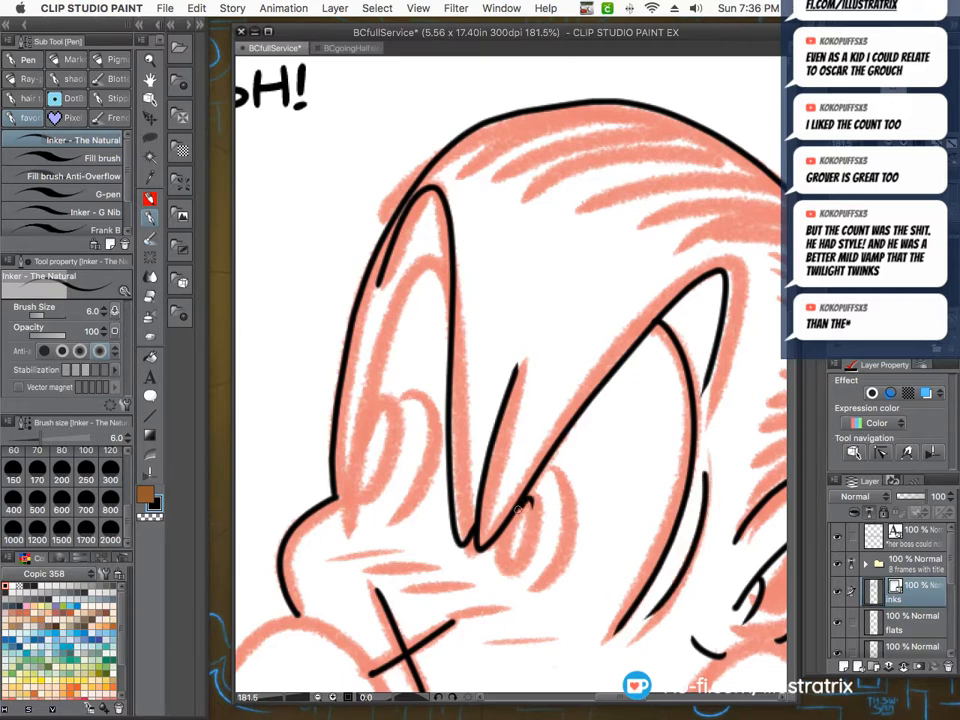
Ink the waitress's far eye outline and the pupils and irises of both eyes.
mouse_move(518, 510)
left_mouse_down()
mouse_move(532, 502)
mouse_move(573, 520)
mouse_move(527, 579)
left_mouse_up()
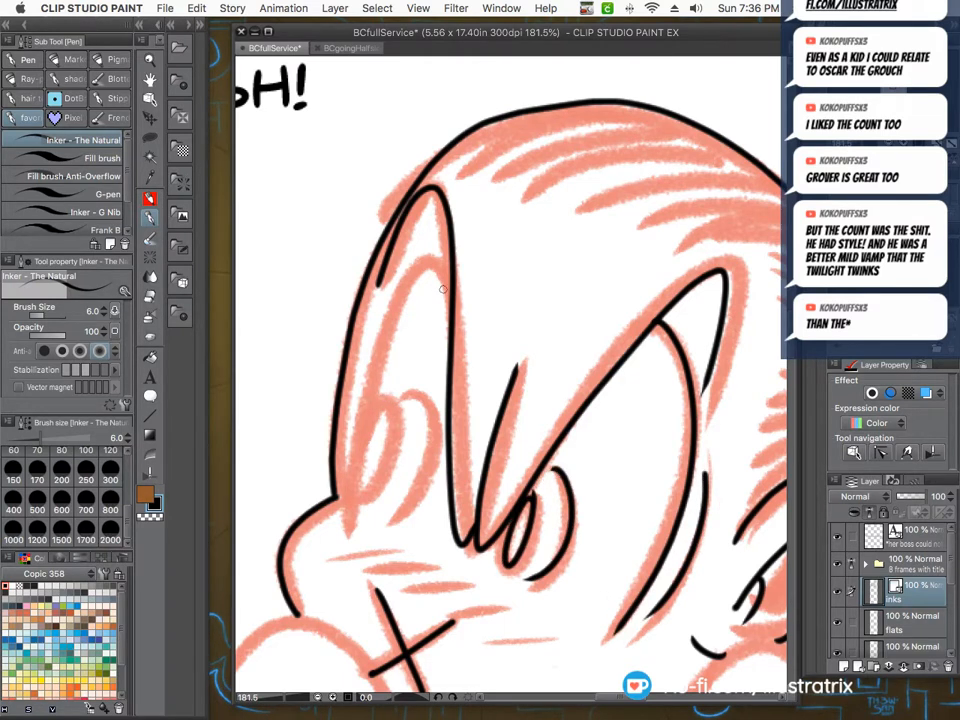
mouse_move(443, 289)
left_mouse_down()
mouse_move(420, 255)
mouse_move(352, 435)
mouse_move(366, 470)
mouse_move(385, 390)
mouse_move(362, 496)
mouse_move(378, 414)
left_mouse_up()
key("super+z")
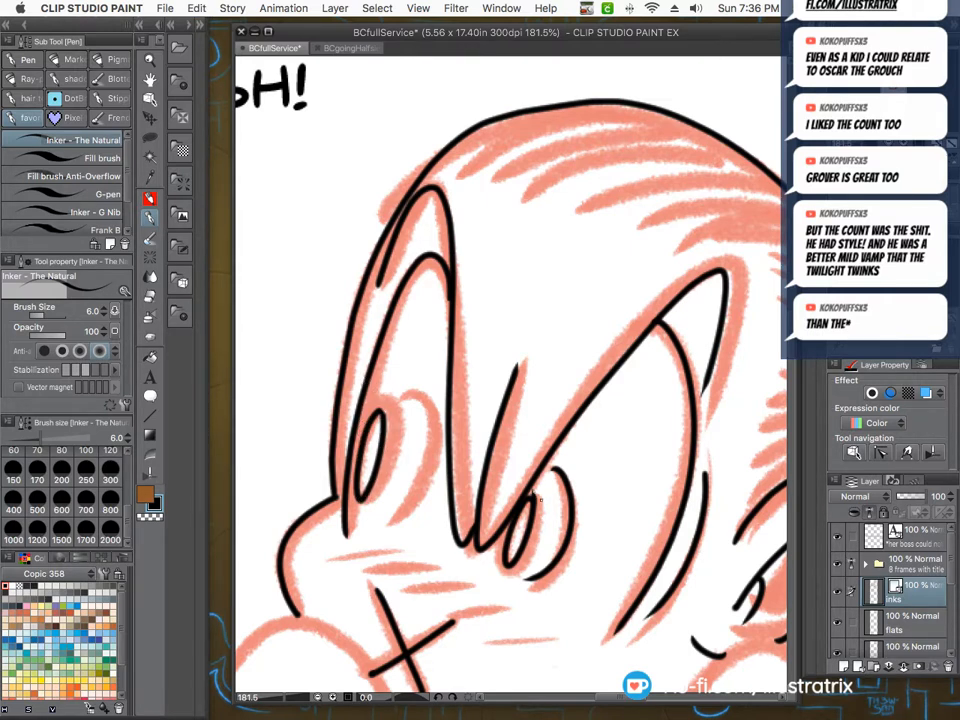
key("super+z")
key("super+shift+z")
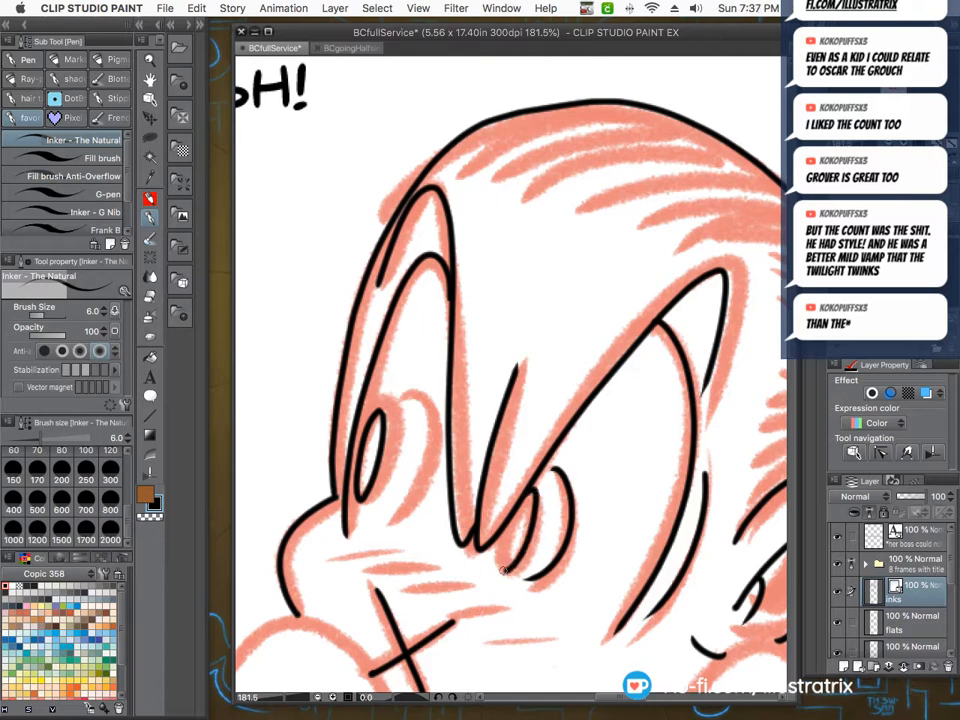
left_click_drag(385, 395, 412, 408)
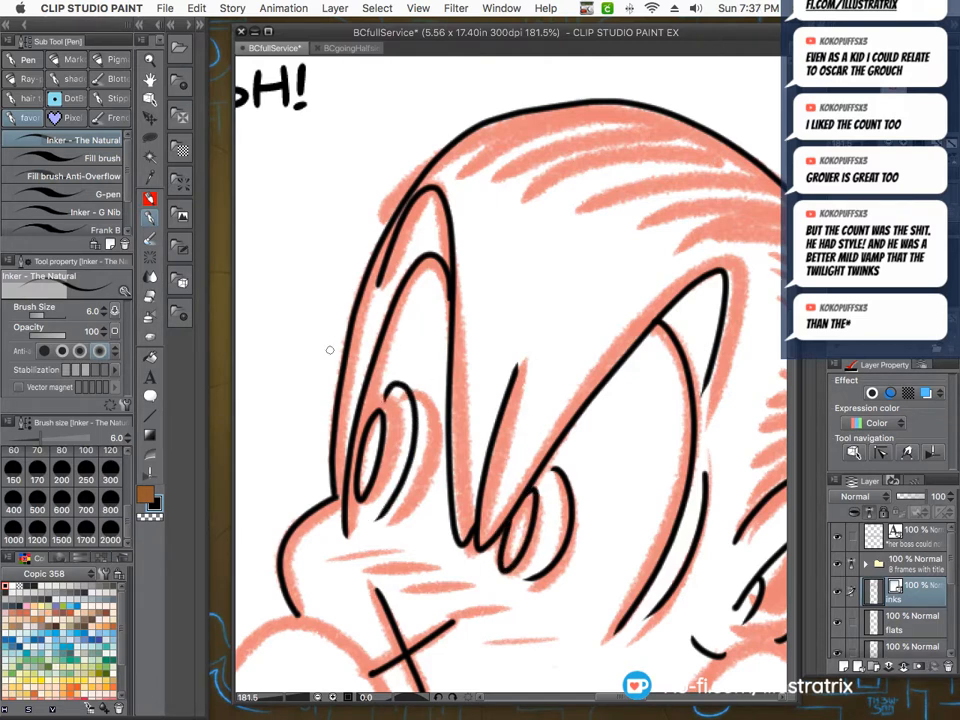
Ink the short blush strokes running across the waitress's nose and cheek.
mouse_move(392, 546)
left_mouse_down()
mouse_move(330, 558)
mouse_move(432, 566)
mouse_move(398, 577)
left_mouse_up()
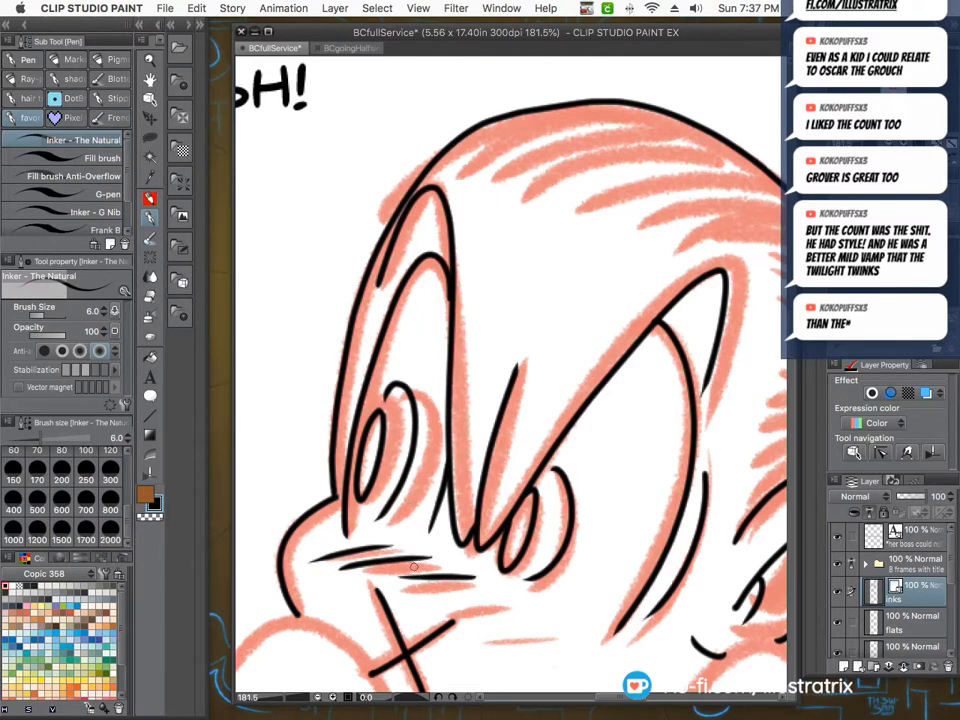
left_click_drag(506, 600, 420, 595)
left_click_drag(547, 621, 449, 615)
left_click_drag(577, 636, 483, 633)
scroll(295, 402, "down", 8)
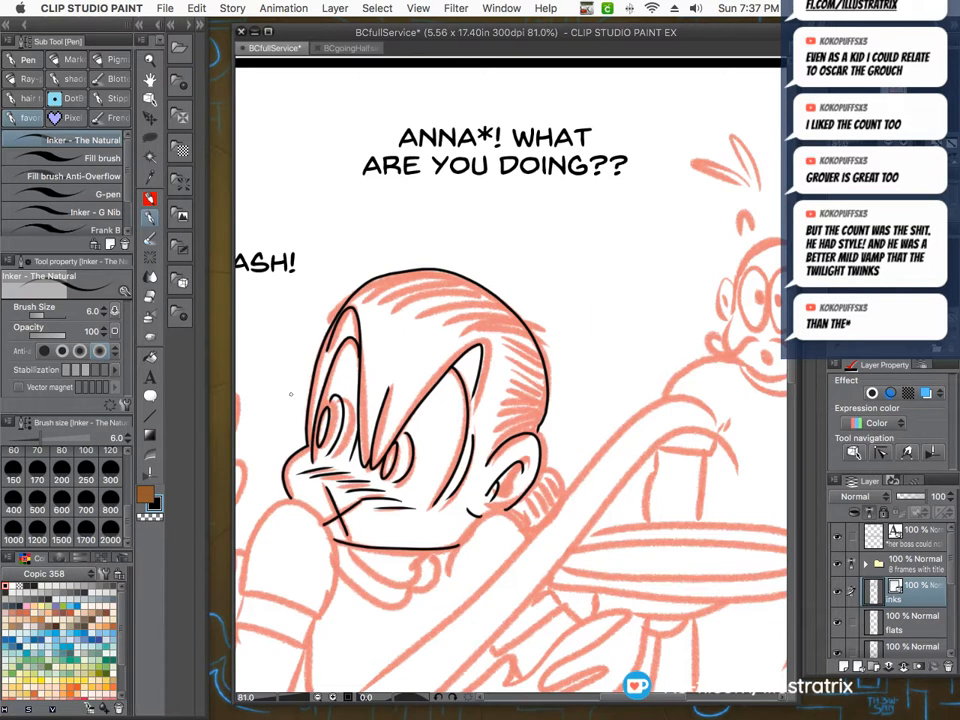
Ink the waitress's slicked-back hair with long strands over the crown and short hatching down to the ear.
scroll(357, 291, "up", 2)
scroll(357, 291, "up", 1)
mouse_move(358, 298)
left_mouse_down()
mouse_move(530, 275)
mouse_move(516, 282)
mouse_move(551, 294)
left_mouse_up()
mouse_move(406, 308)
left_mouse_down()
mouse_move(454, 296)
mouse_move(597, 344)
left_mouse_up()
mouse_move(438, 317)
left_mouse_down()
mouse_move(502, 318)
mouse_move(628, 389)
left_mouse_up()
mouse_move(466, 327)
left_mouse_down()
mouse_move(599, 376)
mouse_move(636, 420)
left_mouse_up()
left_click_drag(538, 362, 629, 434)
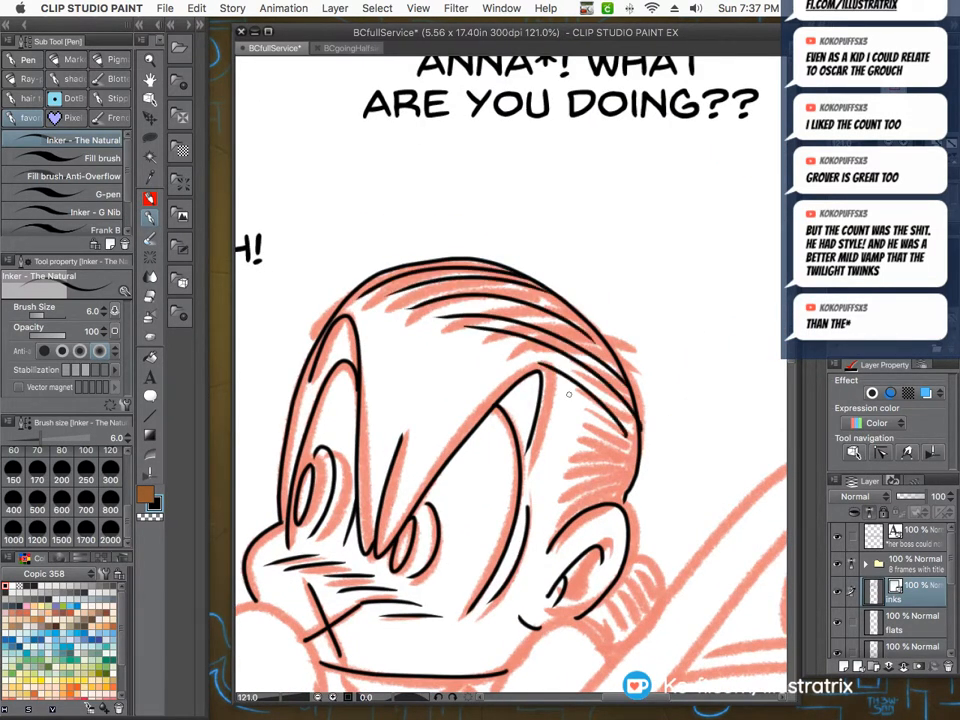
left_click_drag(568, 394, 628, 453)
left_click_drag(578, 415, 632, 470)
scroll(410, 310, "down", 3)
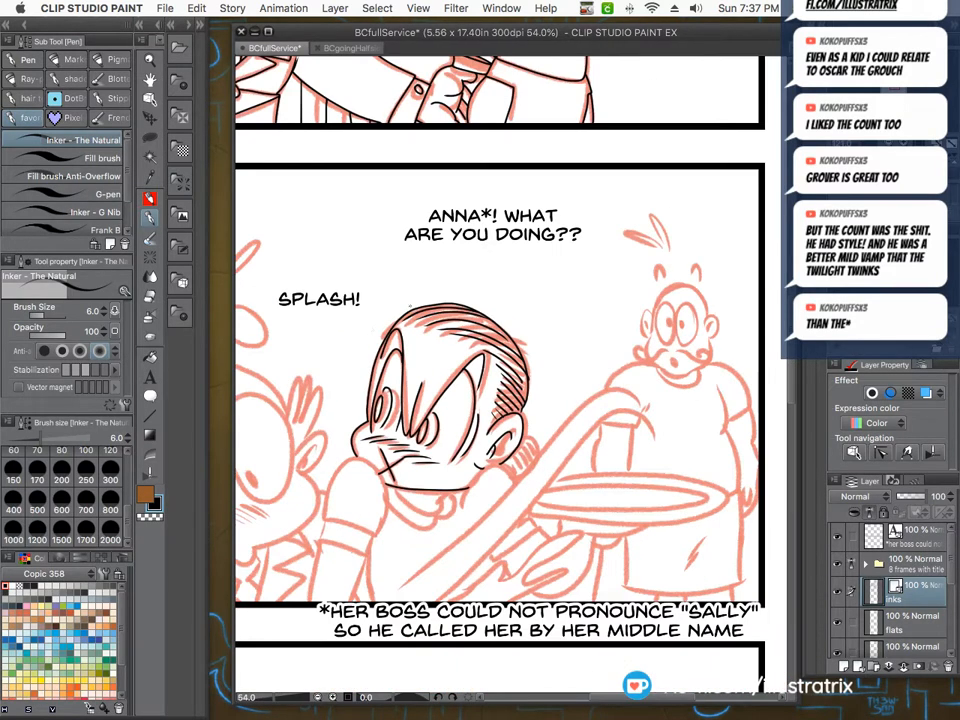
scroll(422, 431, "up", 3)
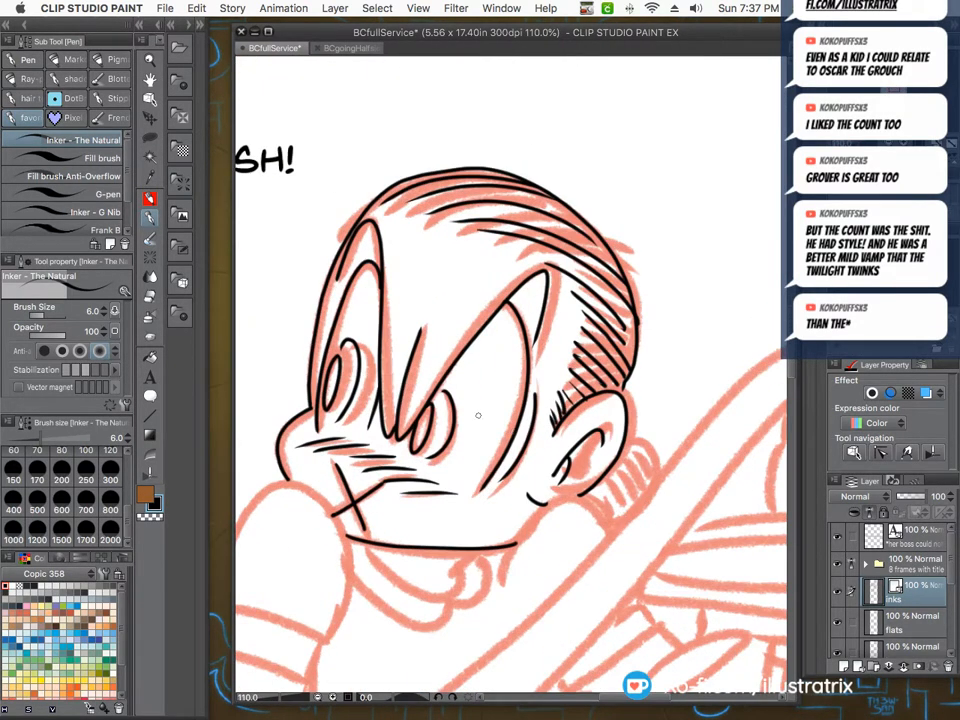
Ink the waitress's rounded puff sleeve beside her mouth and the cuff band below it.
scroll(622, 438, "down", 1)
scroll(470, 460, "up", 8)
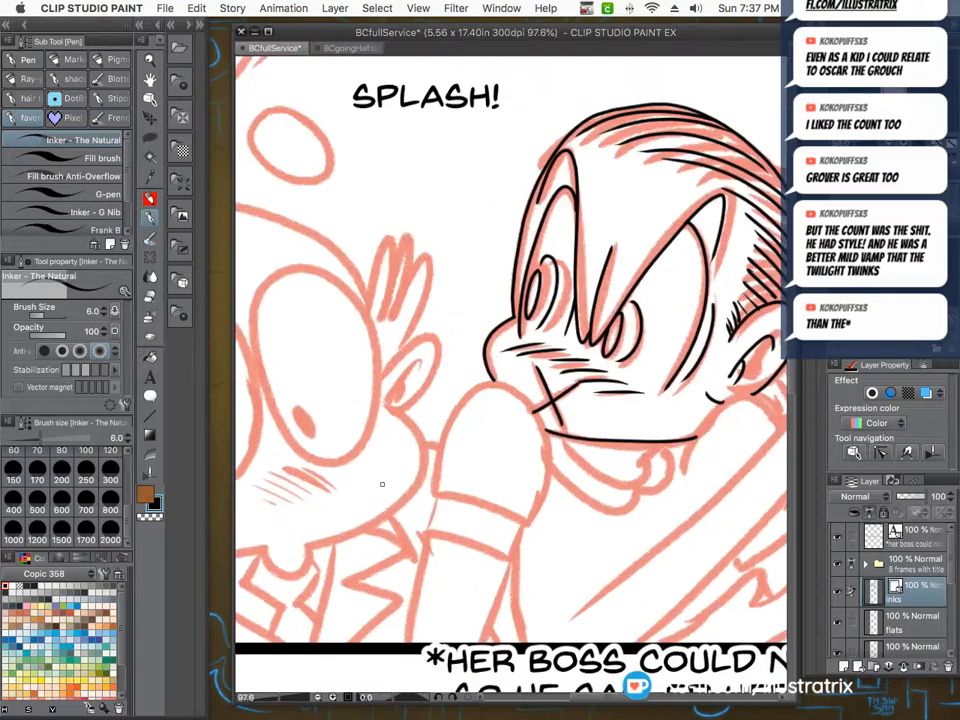
mouse_move(444, 508)
left_mouse_down()
mouse_move(458, 384)
mouse_move(517, 281)
mouse_move(615, 263)
mouse_move(695, 405)
mouse_move(648, 565)
left_mouse_up()
mouse_move(440, 505)
left_mouse_down()
mouse_move(528, 515)
mouse_move(634, 569)
left_mouse_up()
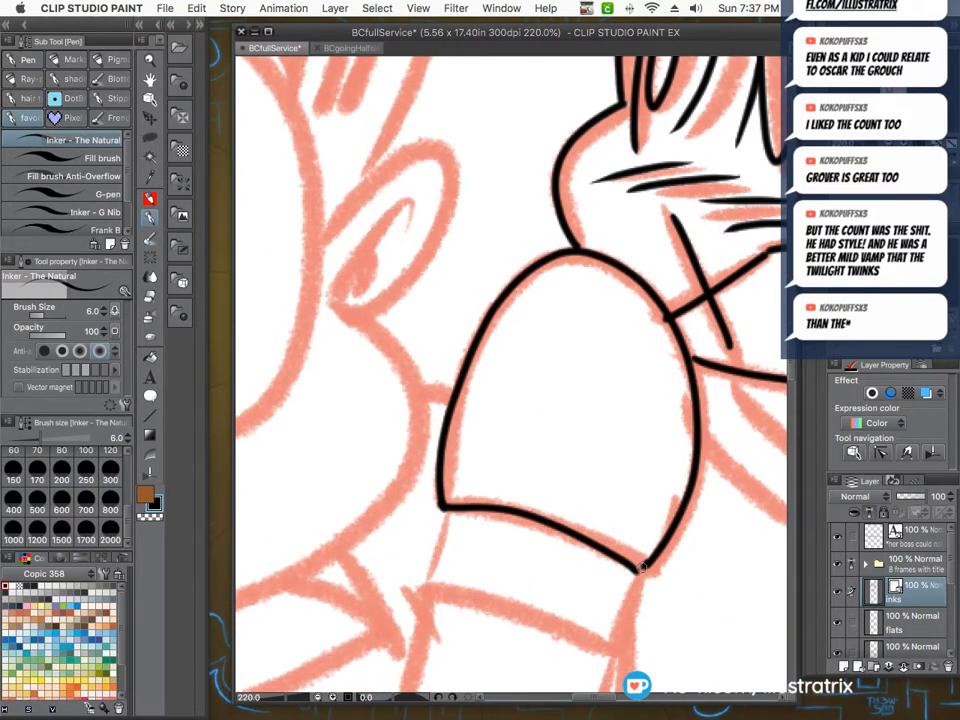
scroll(641, 567, "down", 3)
scroll(641, 567, "up", 2)
mouse_move(437, 478)
left_mouse_down()
mouse_move(417, 555)
mouse_move(513, 570)
mouse_move(587, 608)
mouse_move(612, 535)
left_mouse_up()
scroll(426, 328, "down", 7)
Ink both sides of the waitress's arm from the sleeve cuff down toward the second panel's lower border.
scroll(464, 595, "up", 5)
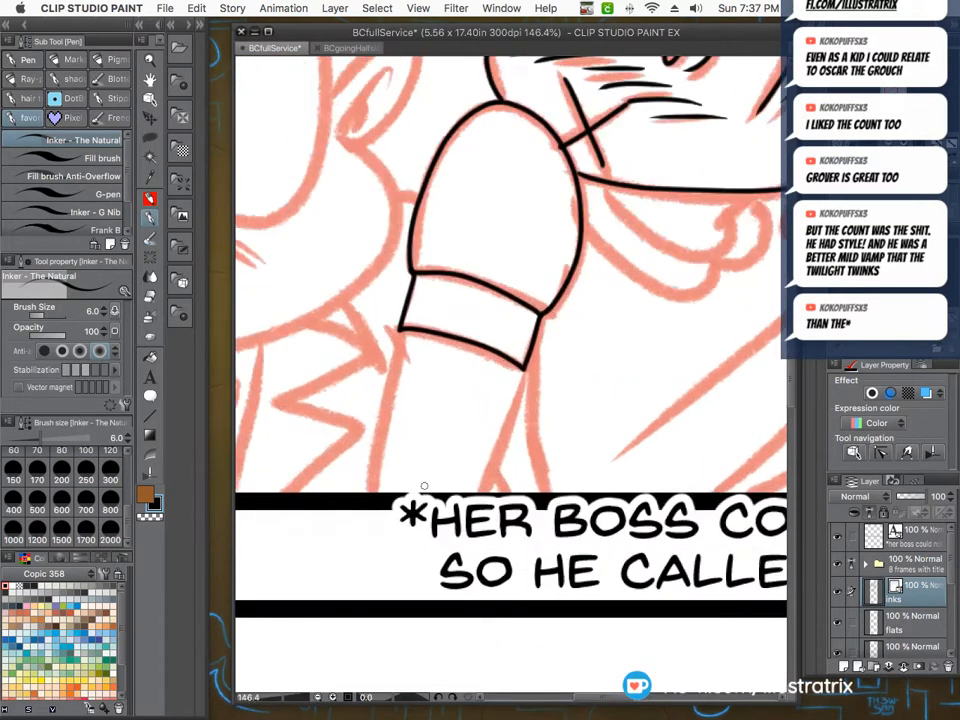
scroll(424, 486, "up", 2)
left_click_drag(398, 302, 353, 505)
left_click_drag(548, 345, 516, 449)
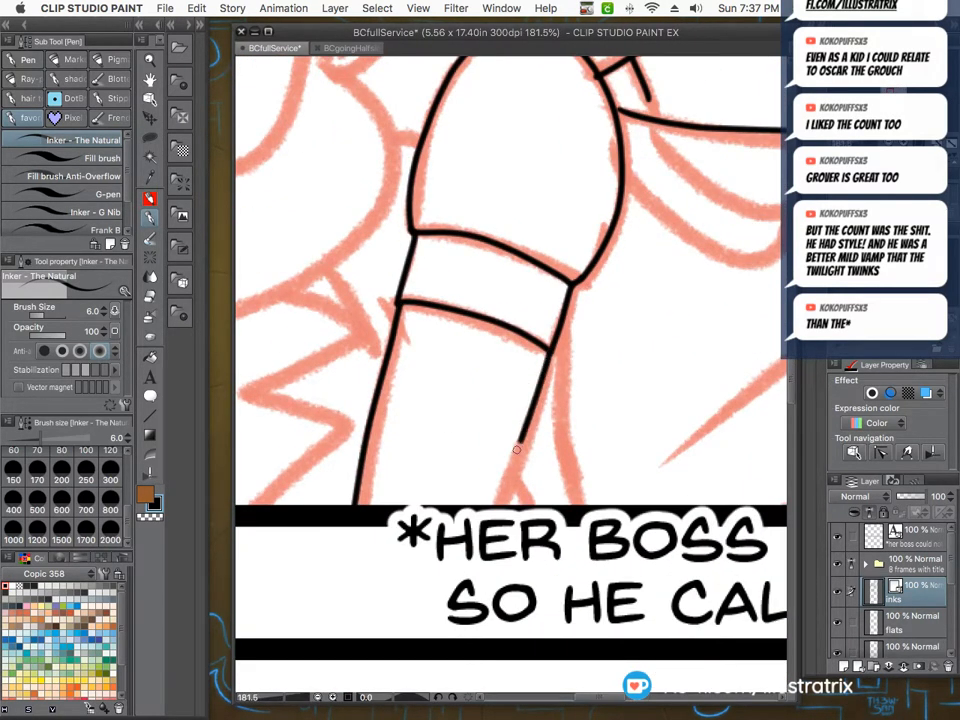
scroll(360, 495, "down", 5)
Ink the waitress's scalloped collar beneath her chin with its inner and outer folds.
scroll(482, 350, "up", 5)
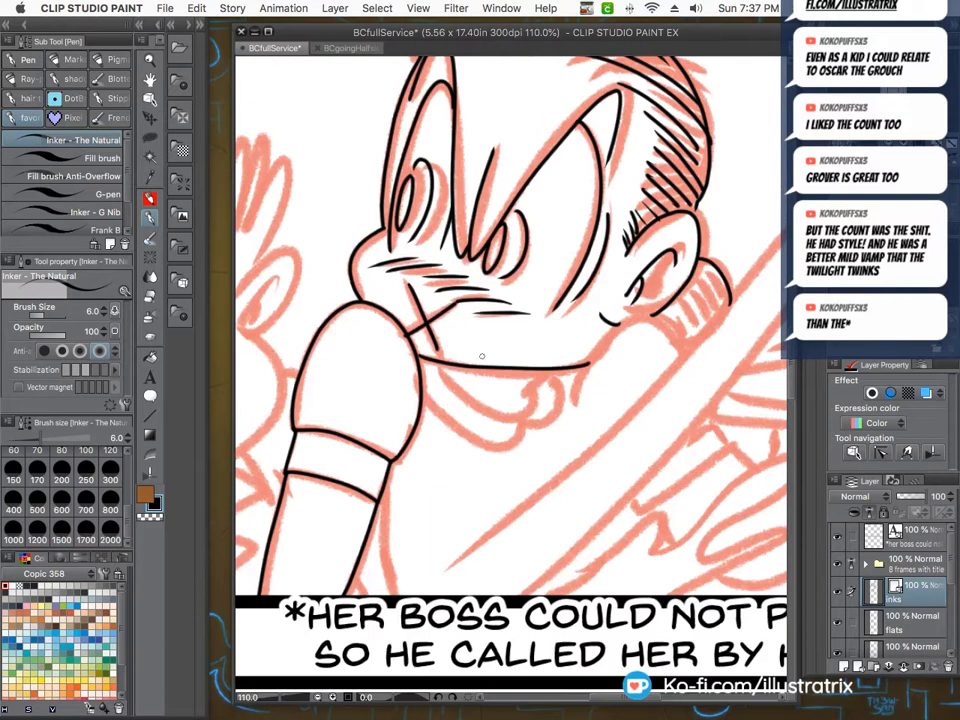
mouse_move(443, 406)
left_mouse_down()
mouse_move(544, 444)
mouse_move(558, 402)
left_mouse_up()
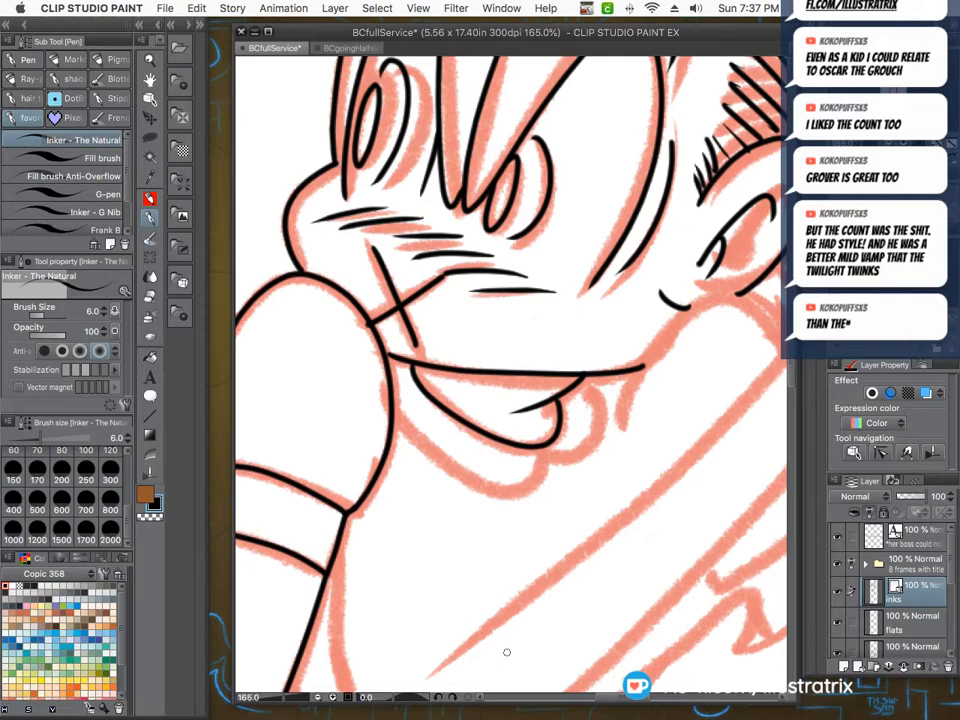
mouse_move(543, 452)
left_mouse_down()
mouse_move(476, 496)
mouse_move(398, 352)
left_mouse_up()
left_click_drag(540, 453, 583, 378)
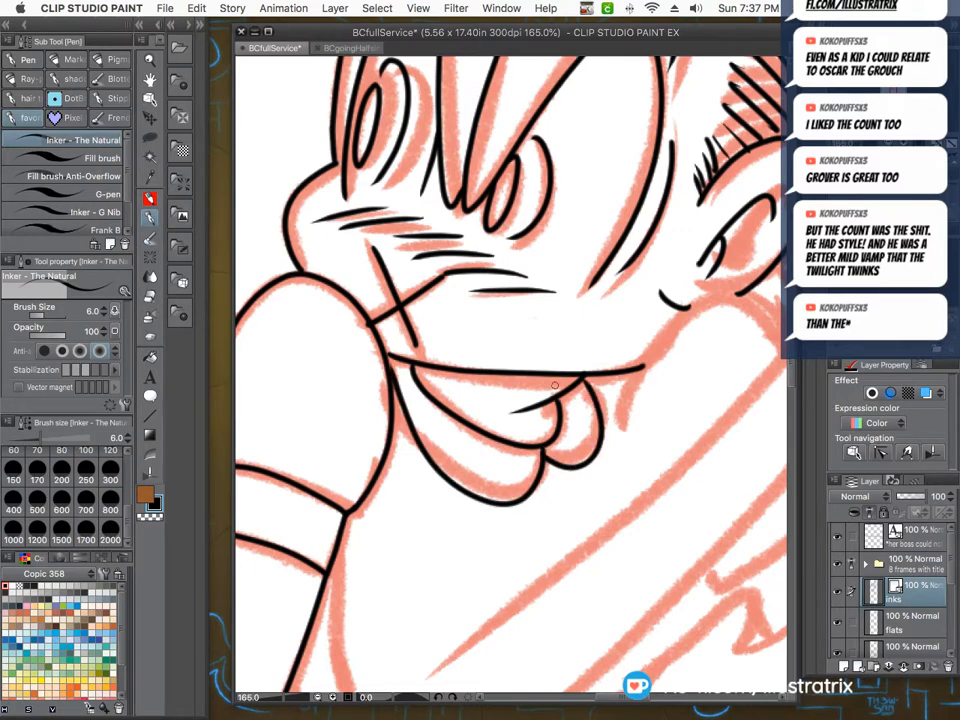
scroll(297, 457, "down", 5)
Ink the waitress's torso line below the puff sleeve, the shoulder curve by her jaw and the shoulder's outer edge.
scroll(312, 440, "up", 5)
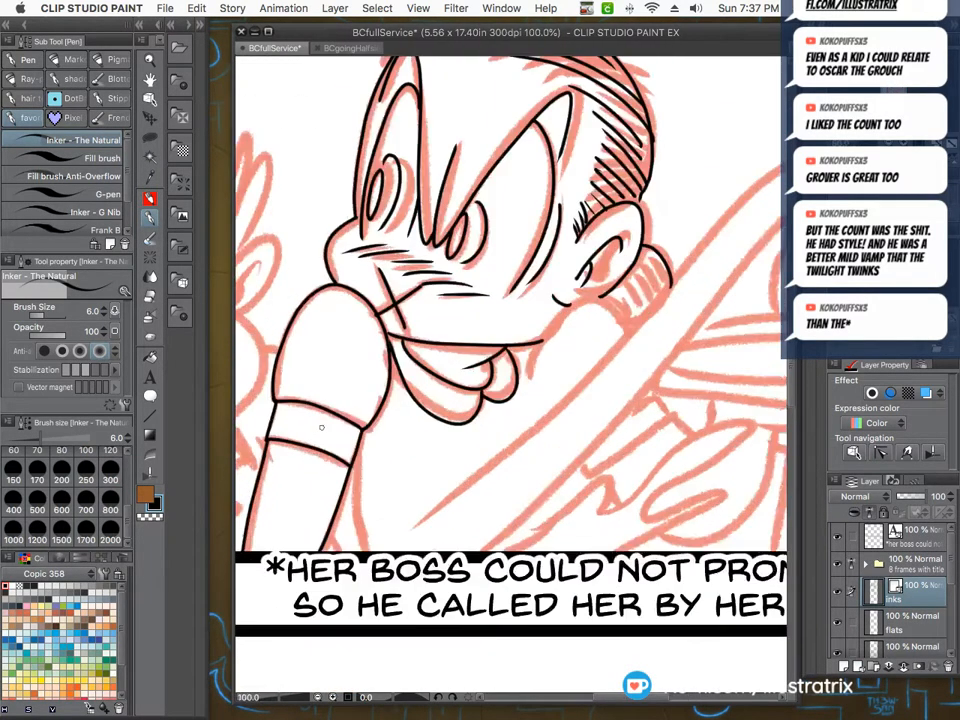
scroll(283, 514, "down", 3)
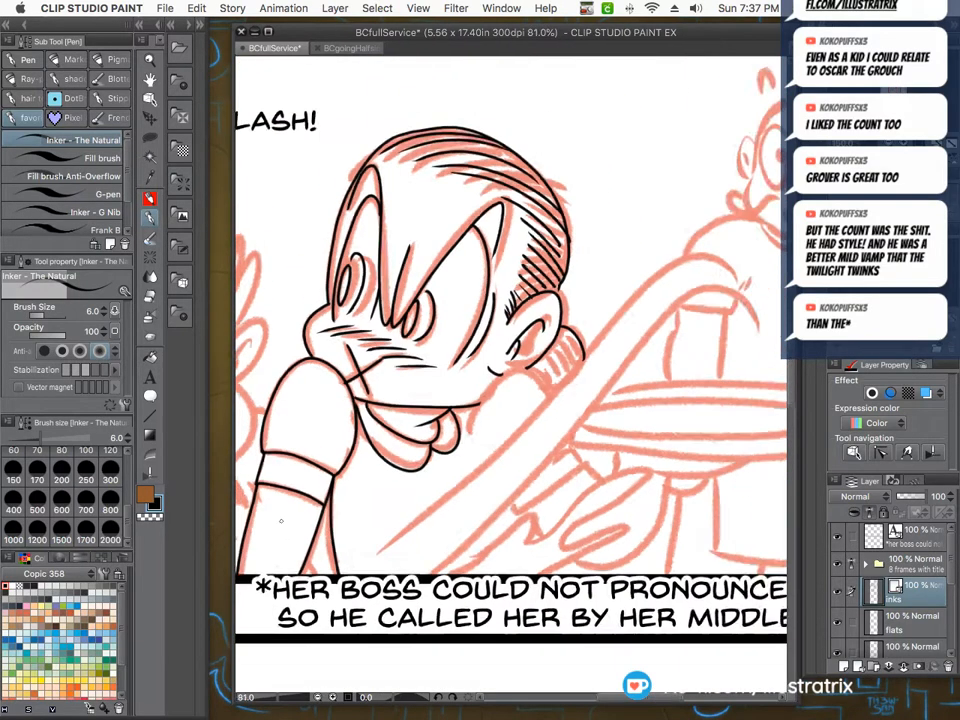
scroll(436, 423, "up", 3)
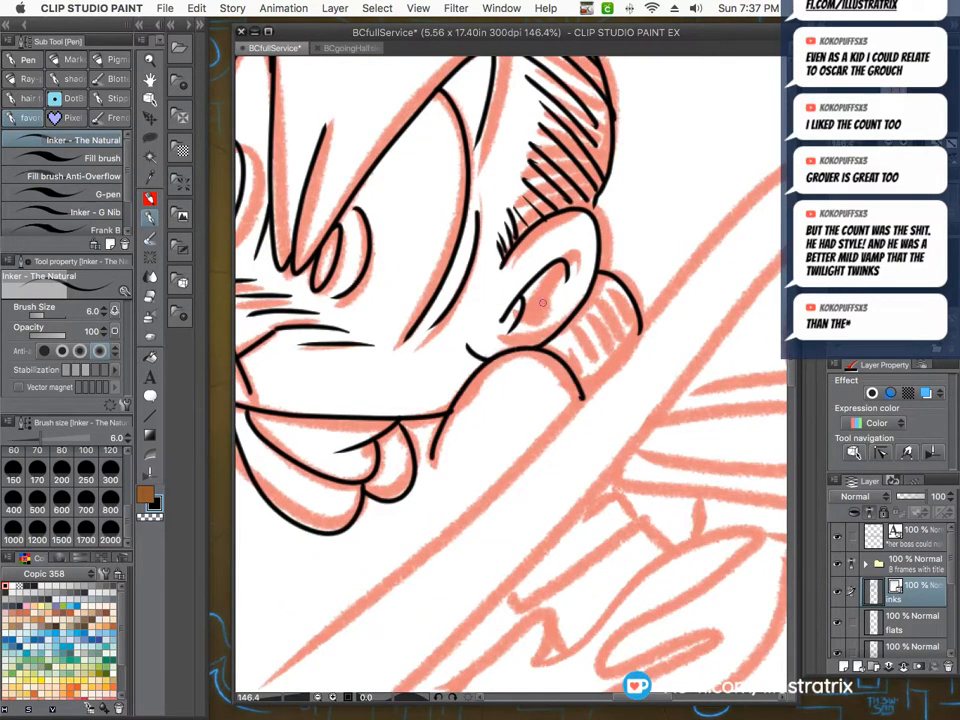
Fill the hair bun behind the waitress's ear with short curved hatching strokes.
left_click_drag(553, 344, 575, 373)
left_click_drag(559, 340, 589, 373)
mouse_move(576, 322)
left_mouse_down()
mouse_move(599, 366)
mouse_move(609, 358)
left_mouse_up()
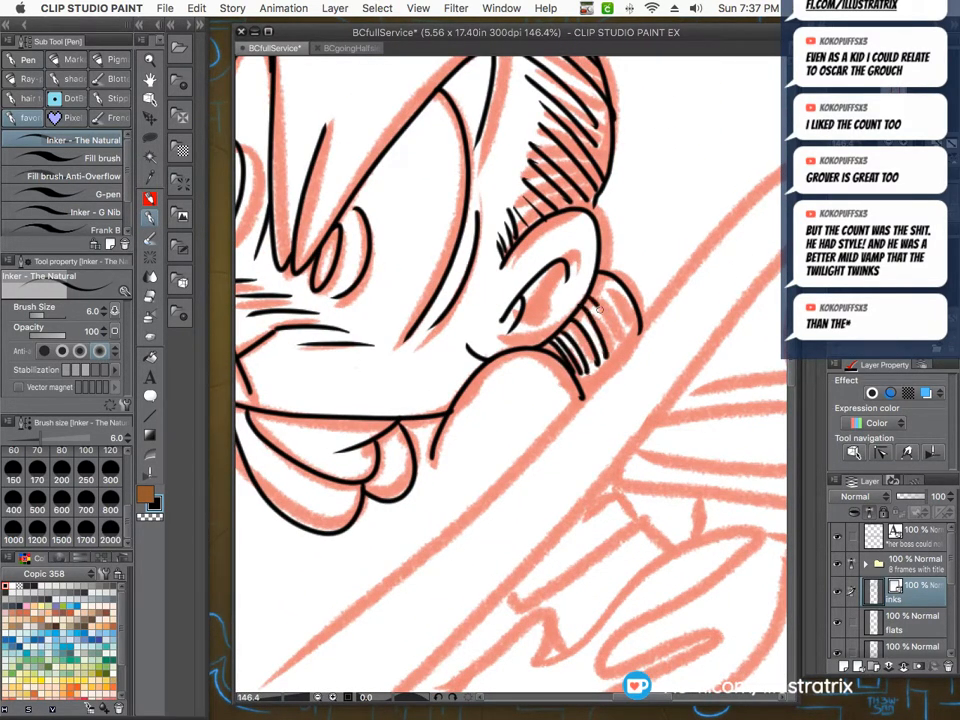
left_click_drag(589, 301, 614, 347)
left_click_drag(596, 291, 623, 341)
scroll(322, 410, "down", 2)
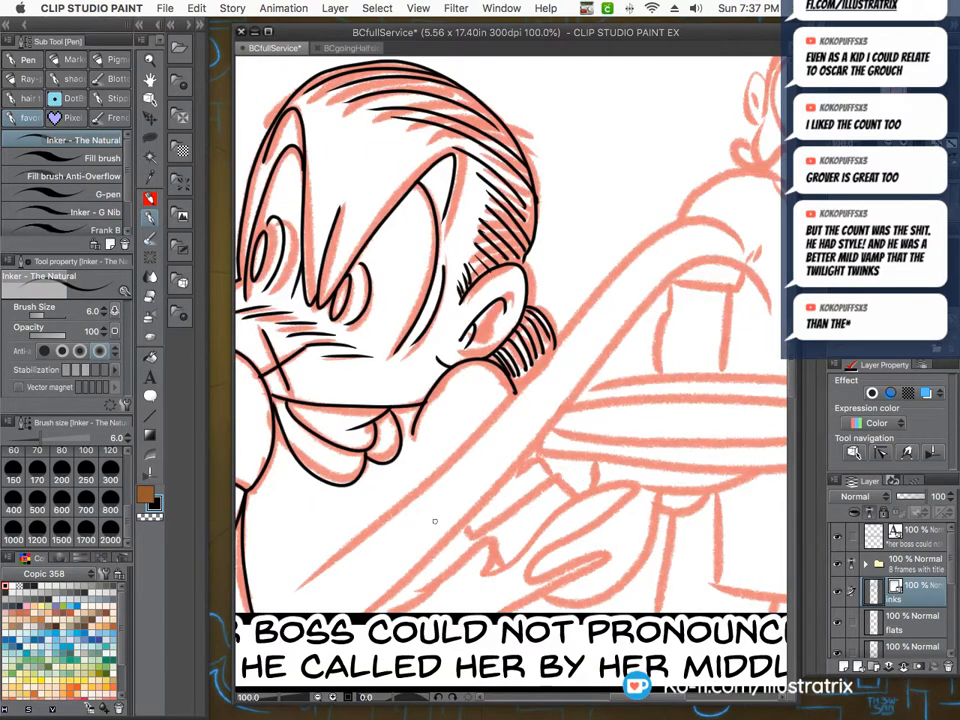
Ink both edges of the long curved form sweeping from the second panel's lower border up past the tray toward the boss's chest.
scroll(434, 520, "down", 3)
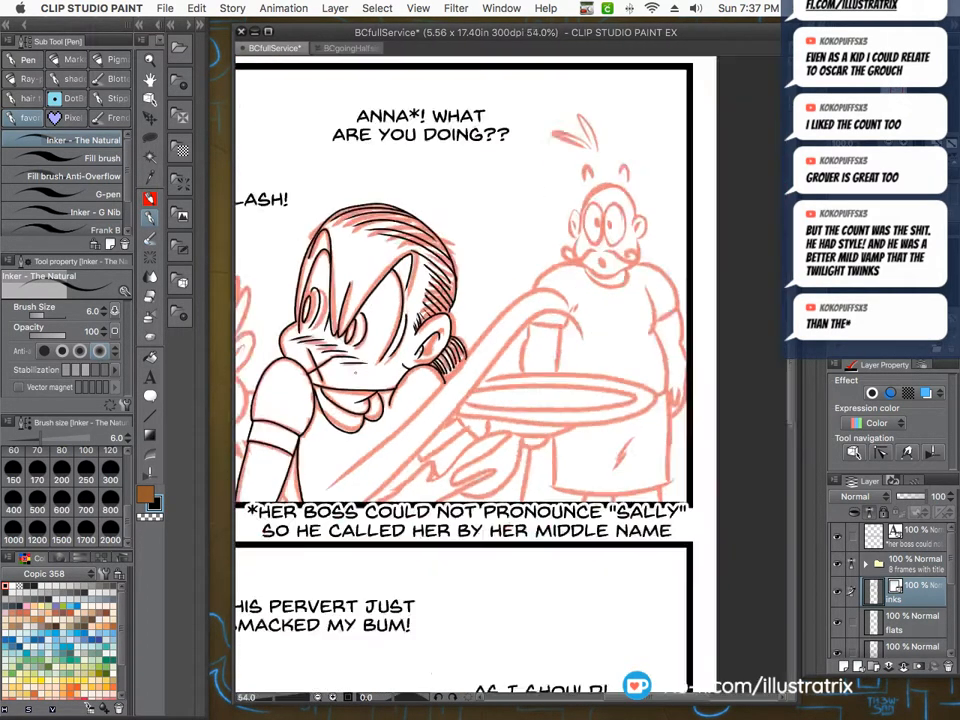
scroll(434, 520, "up", 2)
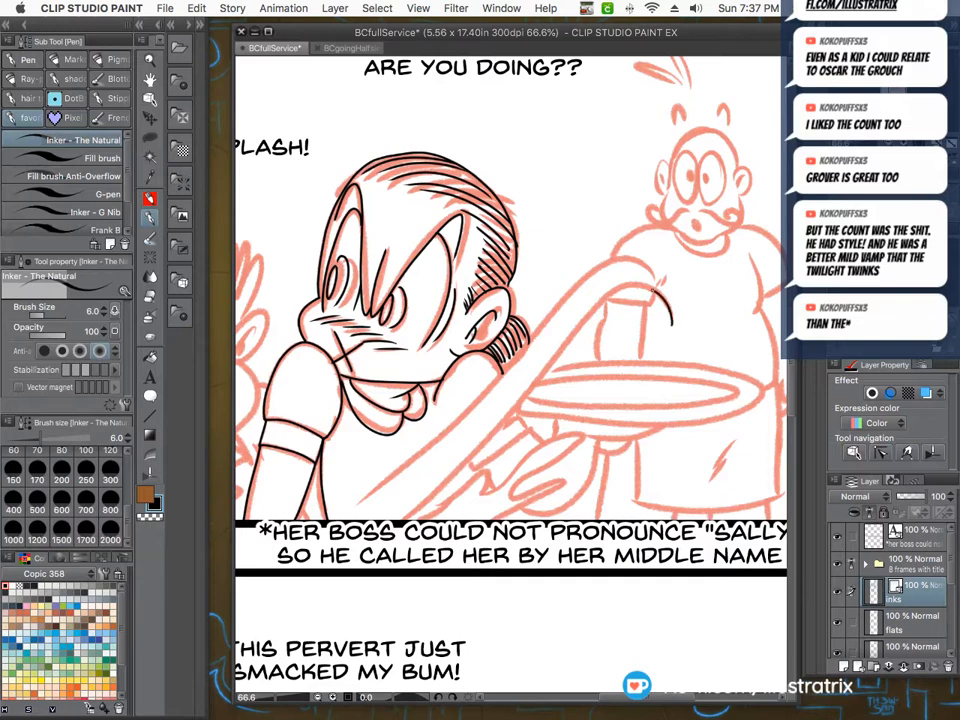
left_click_drag(652, 290, 397, 516)
mouse_move(652, 278)
left_mouse_down()
mouse_move(589, 274)
mouse_move(548, 298)
mouse_move(442, 431)
mouse_move(350, 490)
left_mouse_up()
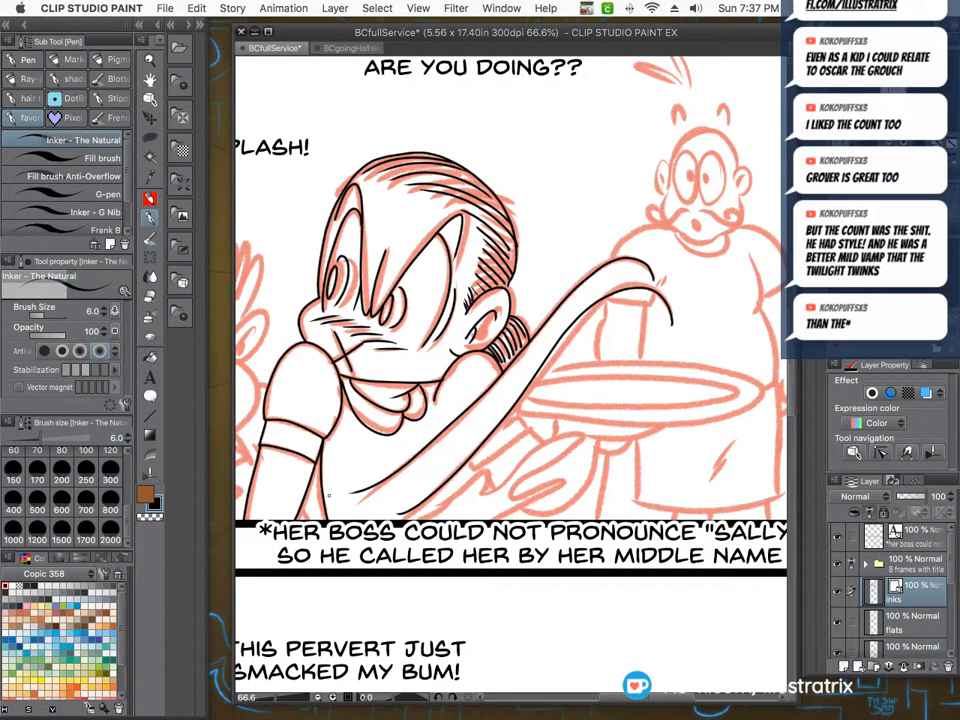
Ink the curled fingers of the waitress's hand beneath the serving tray.
left_click_drag(540, 440, 490, 480)
mouse_move(580, 432)
left_mouse_down()
mouse_move(520, 470)
mouse_move(510, 495)
left_mouse_up()
left_click_drag(560, 470, 494, 518)
scroll(265, 501, "down", 5)
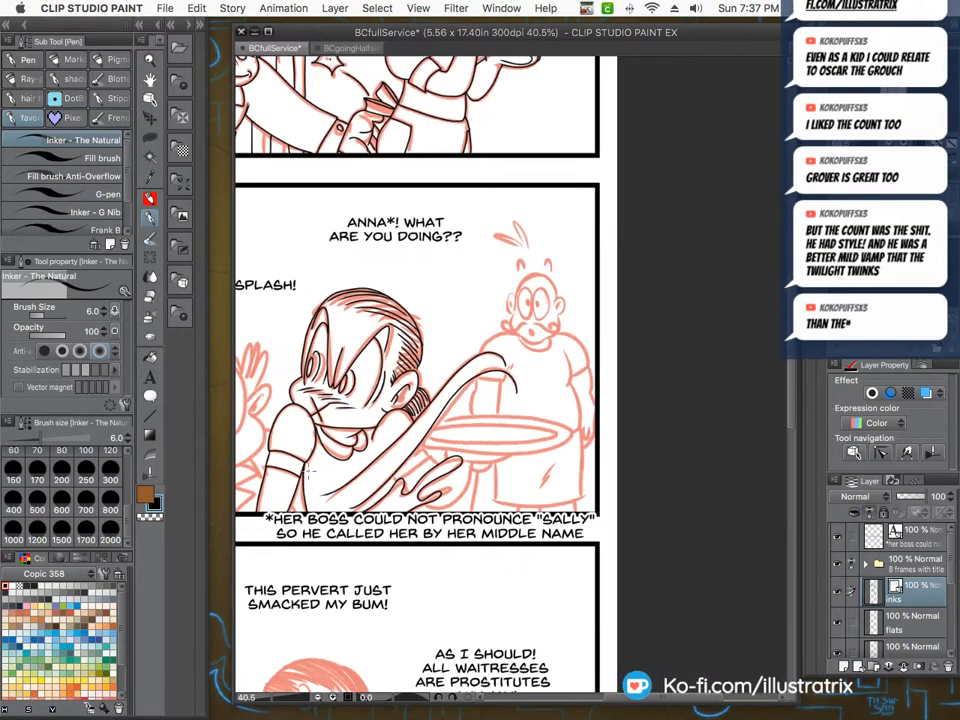
Ink the serving tray's outer rim and inner oval, redoing the first outline so it meets the long curved form.
scroll(378, 405, "up", 4)
scroll(481, 440, "up", 2)
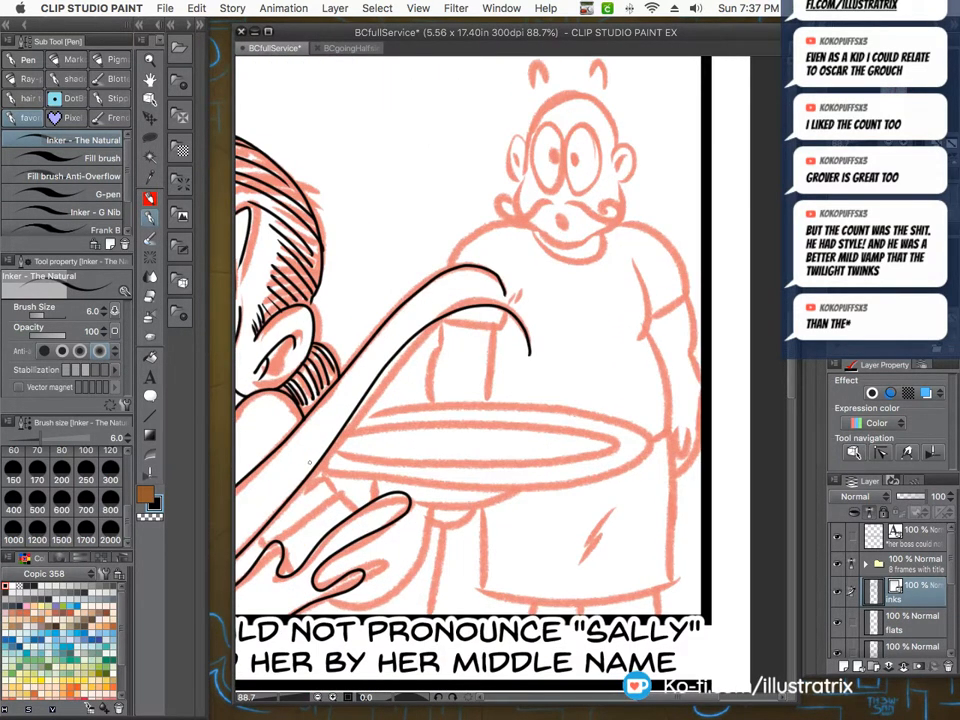
mouse_move(325, 468)
left_mouse_down()
mouse_move(503, 486)
mouse_move(645, 448)
left_mouse_up()
left_click_drag(330, 450, 650, 432)
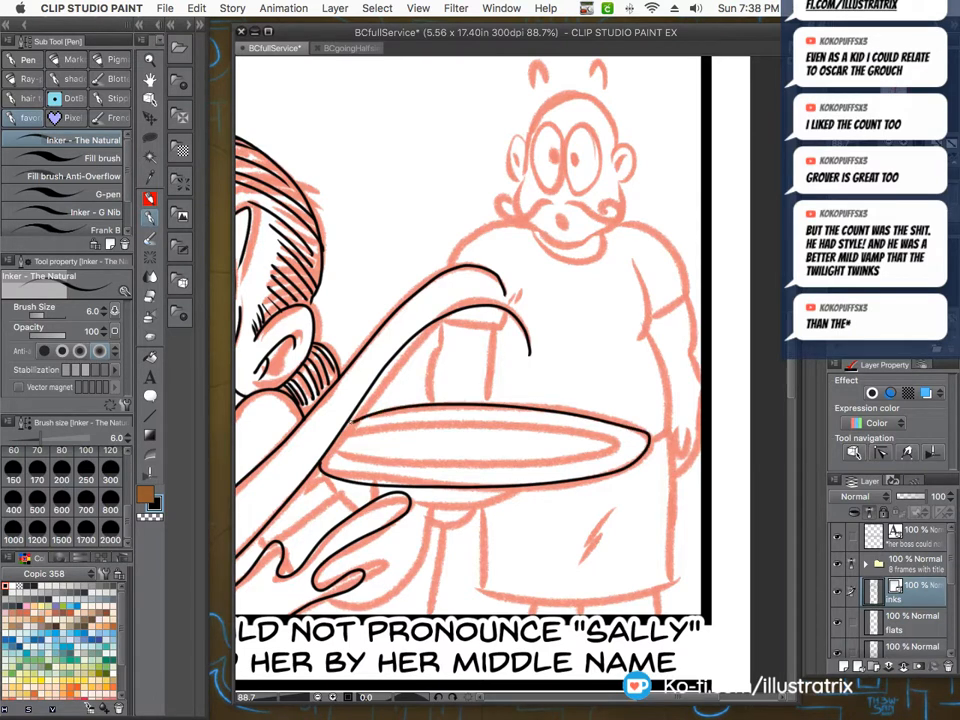
key("super+z")
key("super+z")
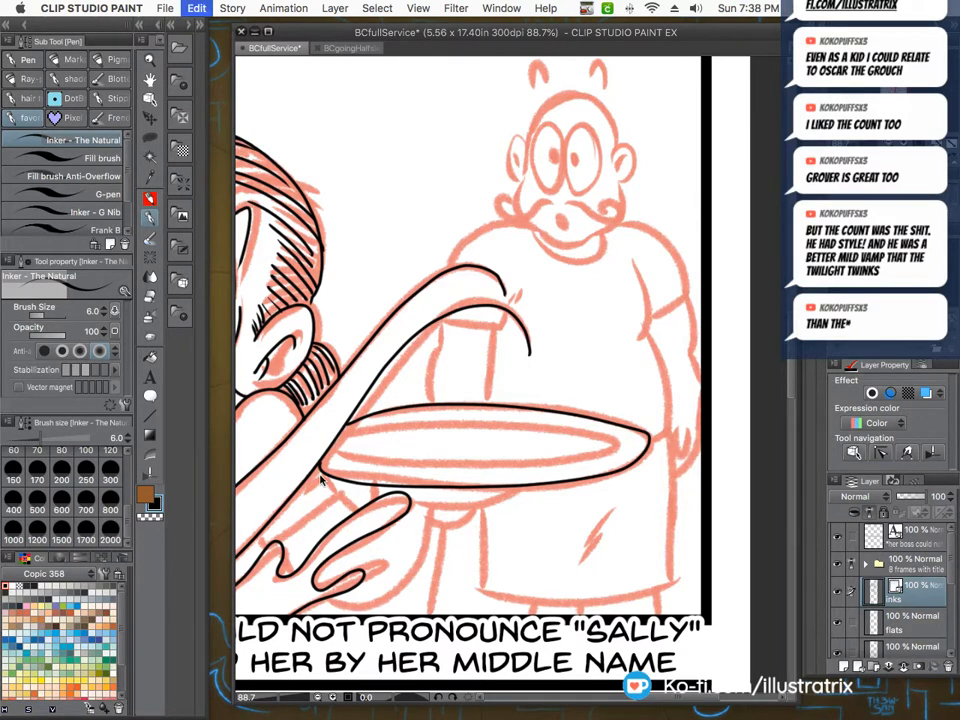
mouse_move(316, 460)
left_mouse_down()
mouse_move(420, 468)
mouse_move(636, 458)
mouse_move(540, 410)
mouse_move(350, 414)
mouse_move(553, 457)
mouse_move(640, 446)
mouse_move(330, 433)
left_mouse_up()
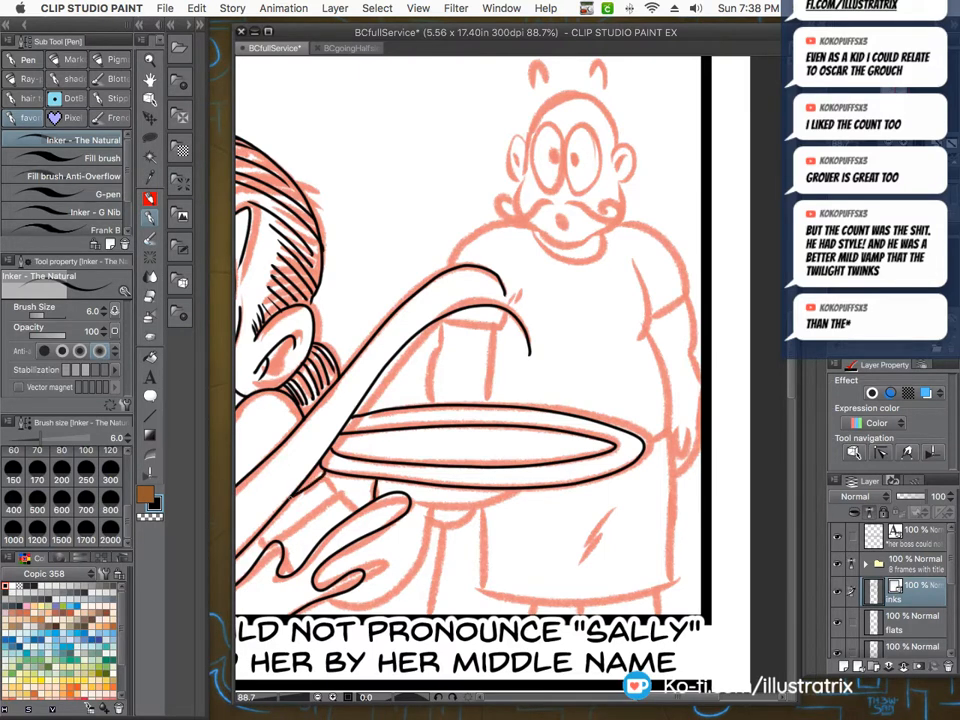
Ink the wrist and palm of the hand supporting the tray, along with the tray's rounded underside.
left_click_drag(334, 494, 275, 543)
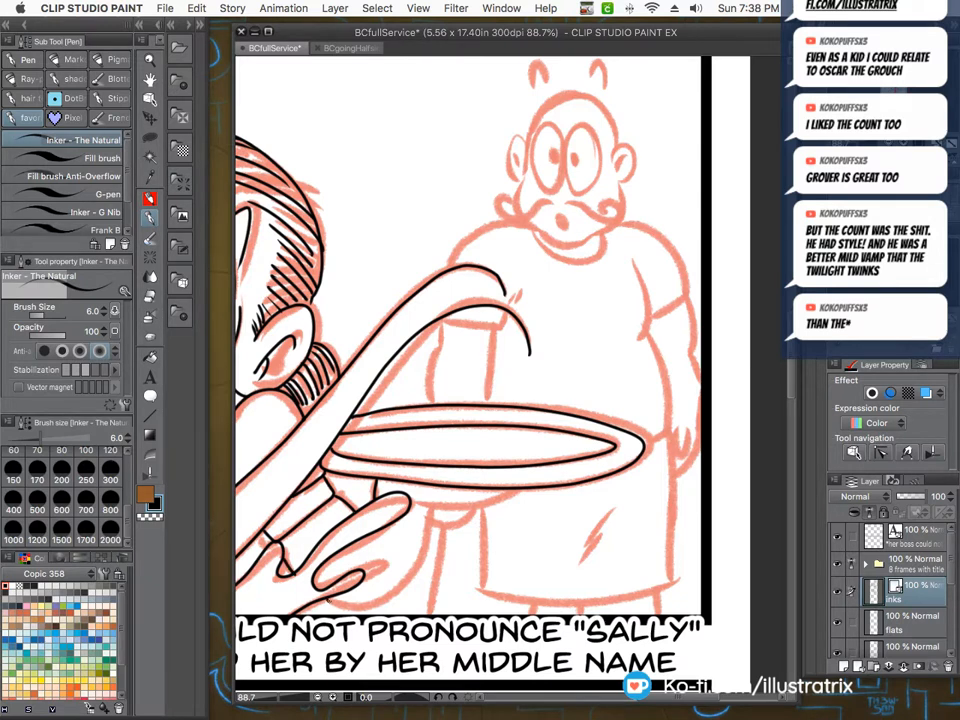
left_click_drag(430, 524, 420, 595)
left_click_drag(416, 502, 511, 488)
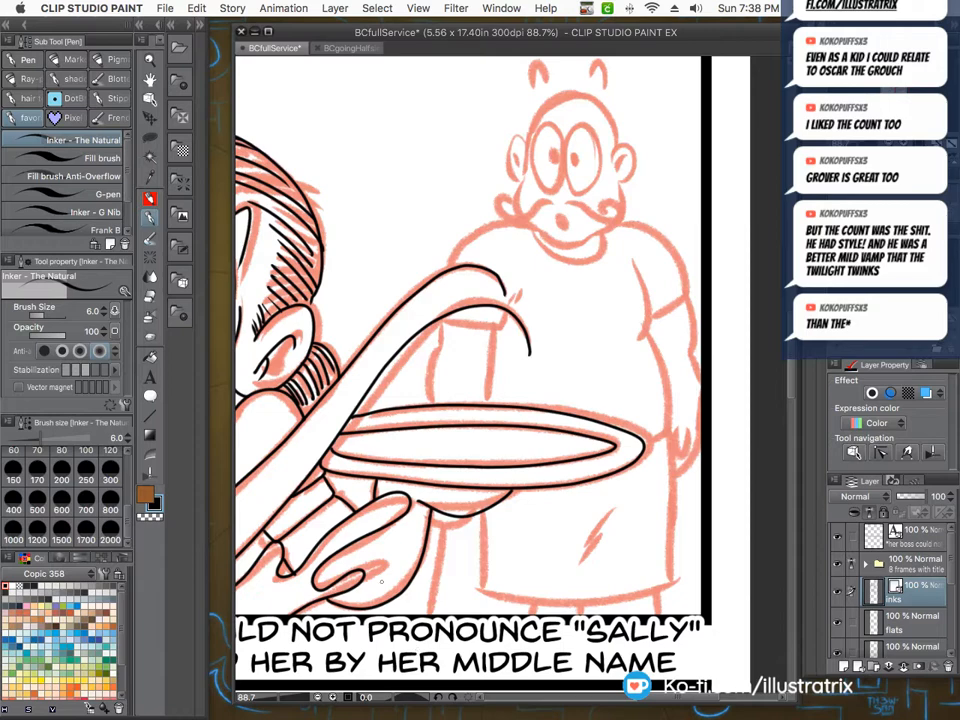
Mark the middle of the serving tray with a small inked X.
mouse_move(513, 456)
left_mouse_down()
mouse_move(455, 432)
mouse_move(446, 451)
left_mouse_up()
scroll(495, 380, "down", 5)
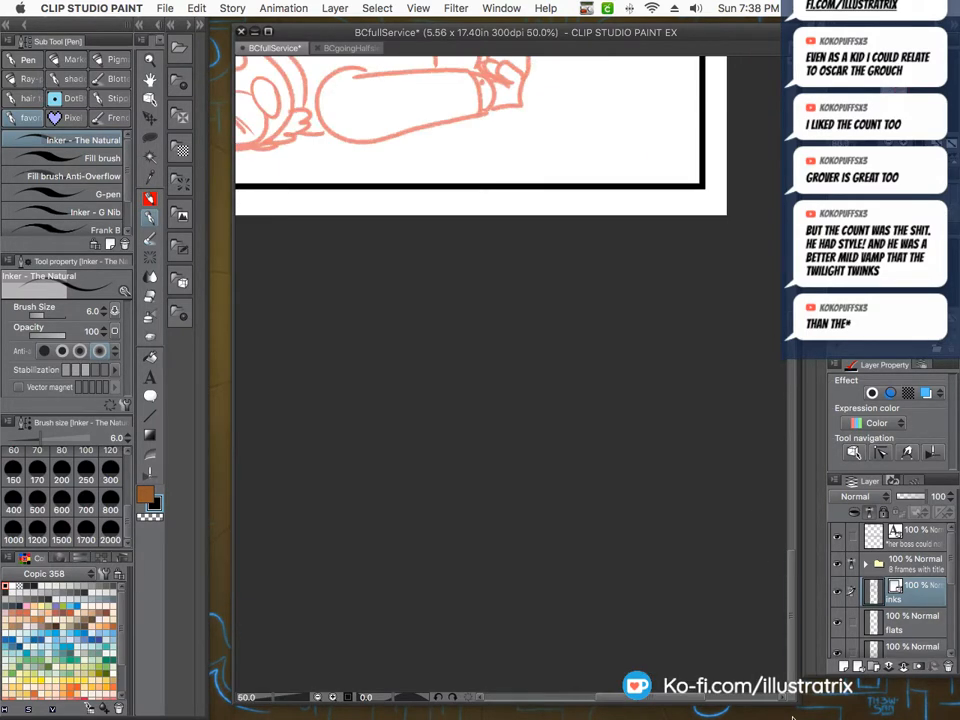
left_click_drag(790, 657, 790, 380)
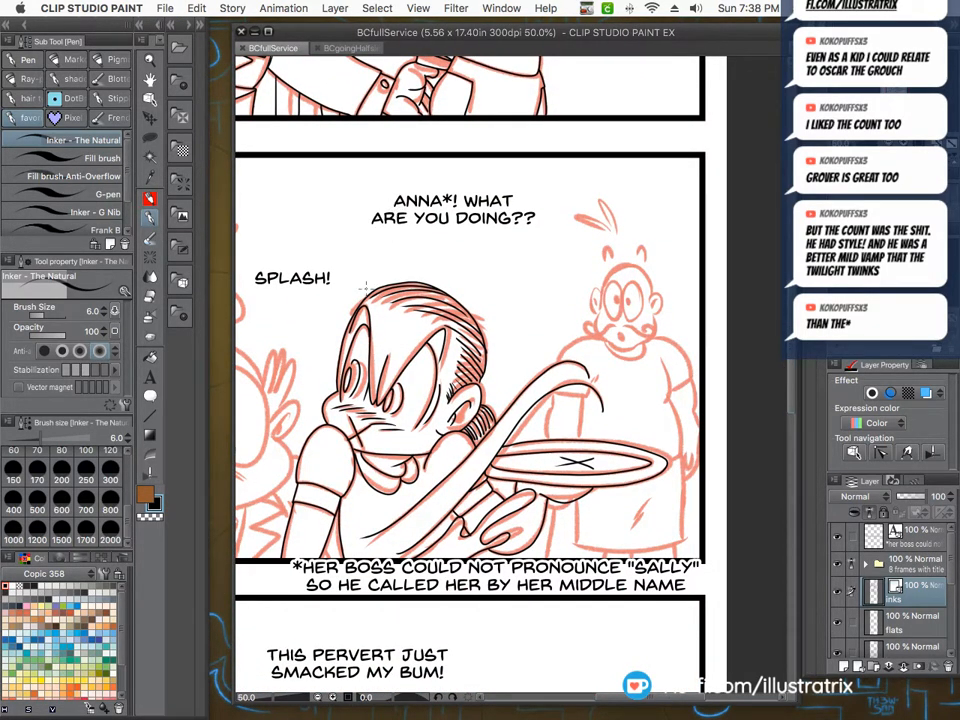
Ink short crease strokes on the waitress's torso below the collar and at the wrist near the tray.
scroll(428, 487, "up", 4)
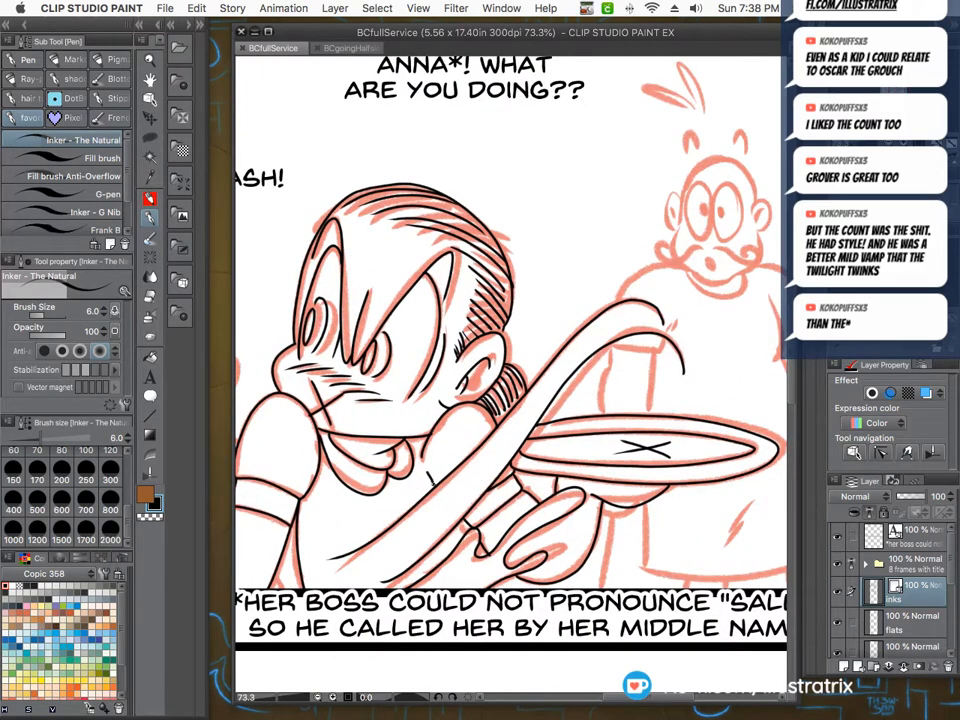
left_click_drag(433, 482, 437, 488)
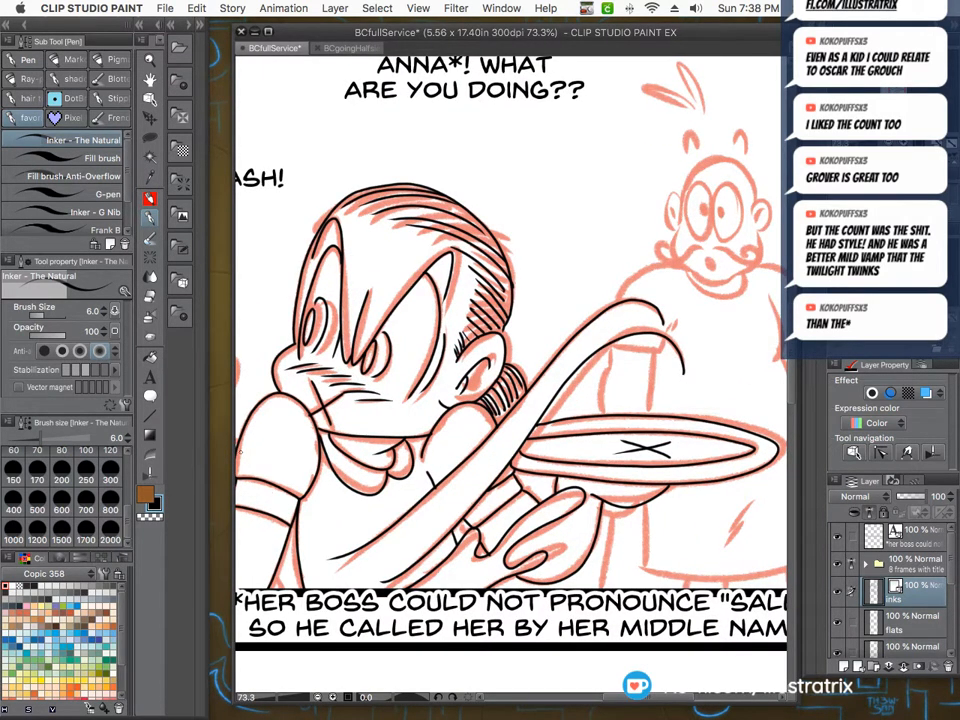
scroll(263, 546, "down", 3)
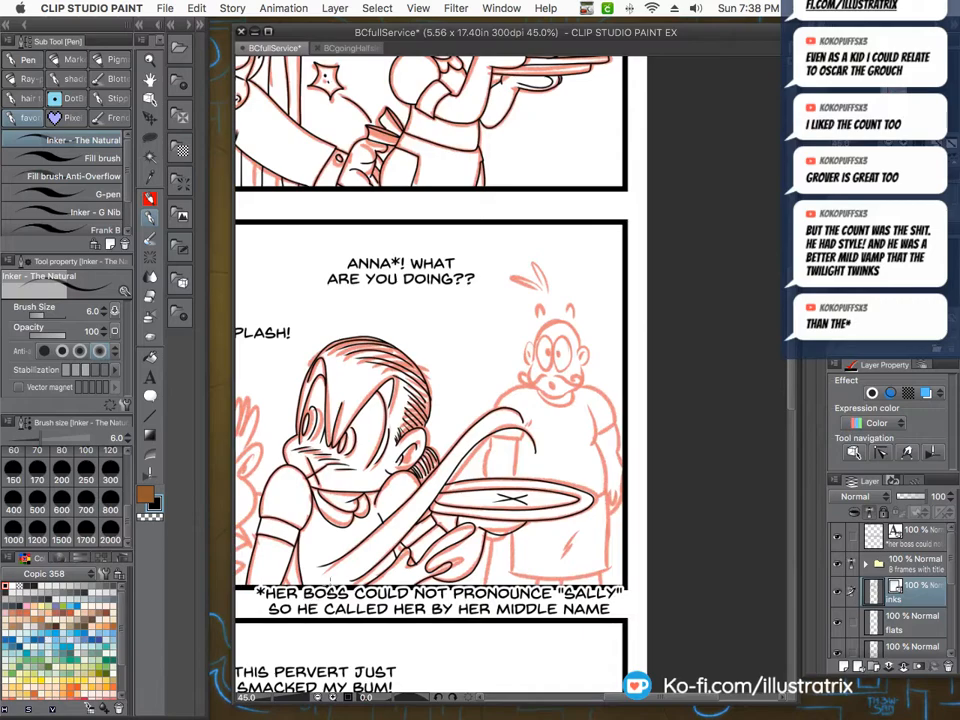
scroll(424, 553, "up", 6)
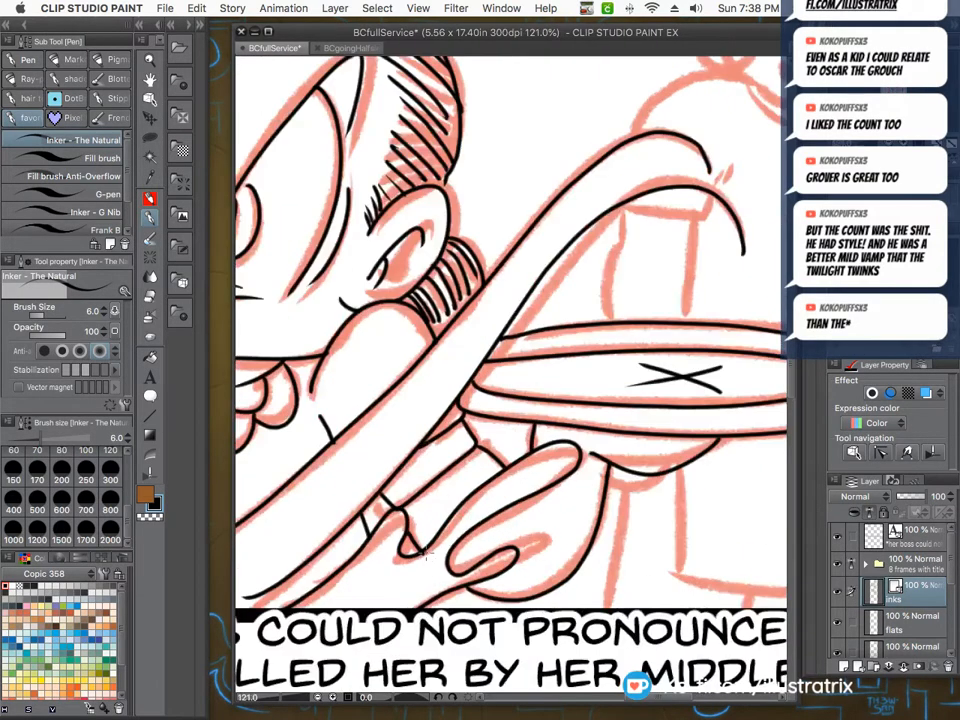
scroll(405, 585, "down", 3)
scroll(380, 540, "up", 6)
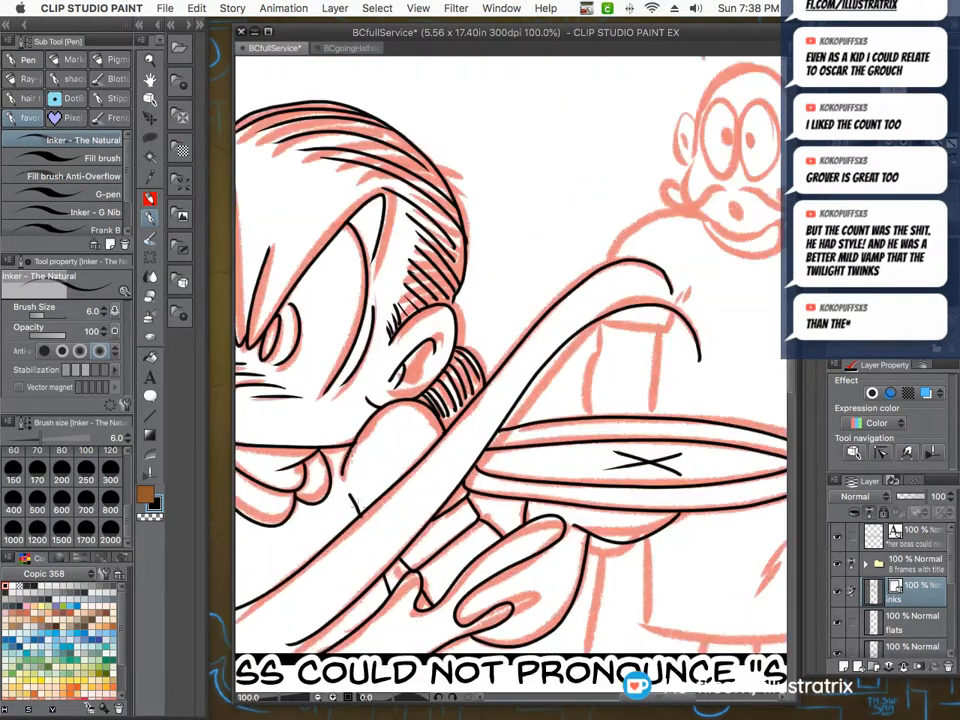
scroll(363, 533, "down", 4)
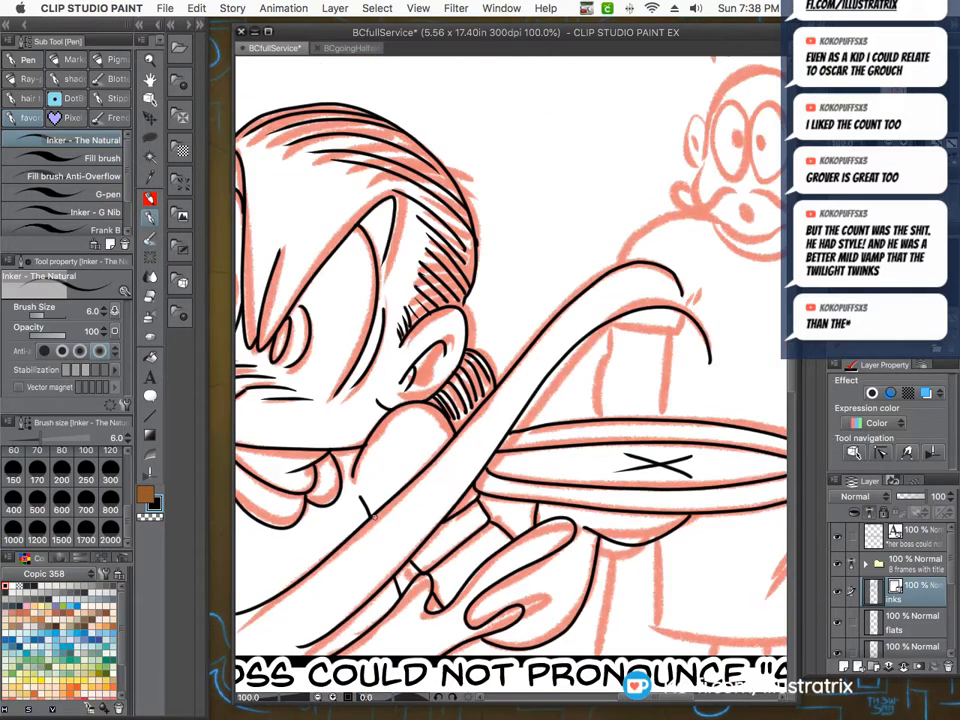
scroll(454, 377, "up", 1)
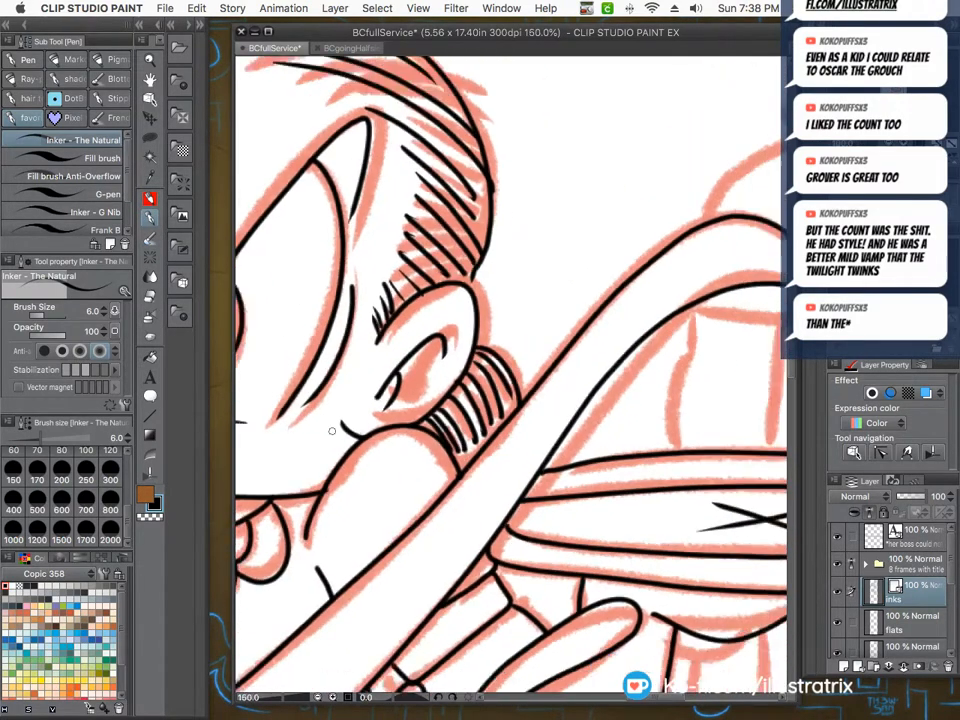
Ink the boss's two tall oval eyes side by side, each with a solid black pupil.
scroll(400, 420, "down", 3)
scroll(467, 349, "up", 7)
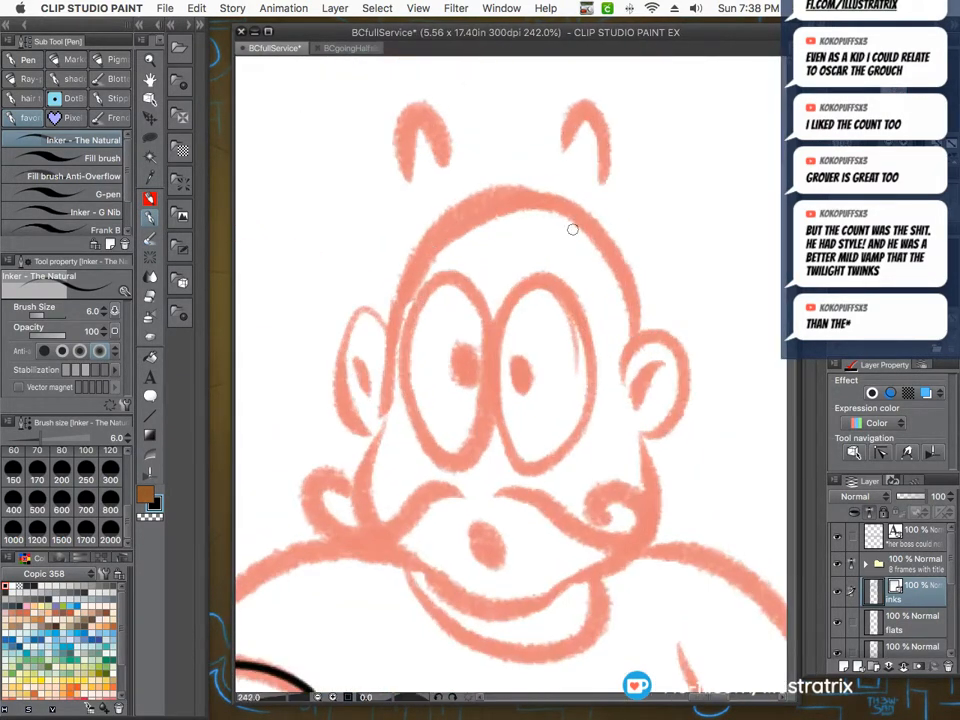
mouse_move(588, 306)
left_mouse_down()
mouse_move(543, 277)
mouse_move(487, 334)
mouse_move(487, 501)
mouse_move(556, 558)
mouse_move(612, 403)
mouse_move(548, 280)
left_mouse_up()
left_click_drag(508, 404, 508, 438)
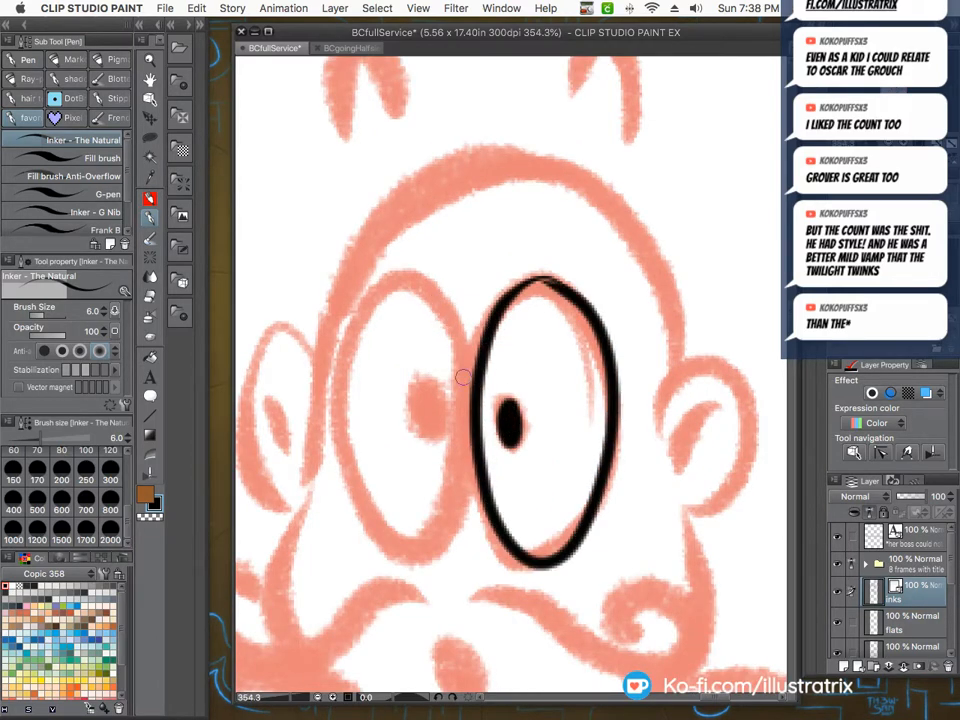
mouse_move(466, 352)
left_mouse_down()
mouse_move(463, 338)
mouse_move(345, 458)
mouse_move(466, 355)
left_mouse_up()
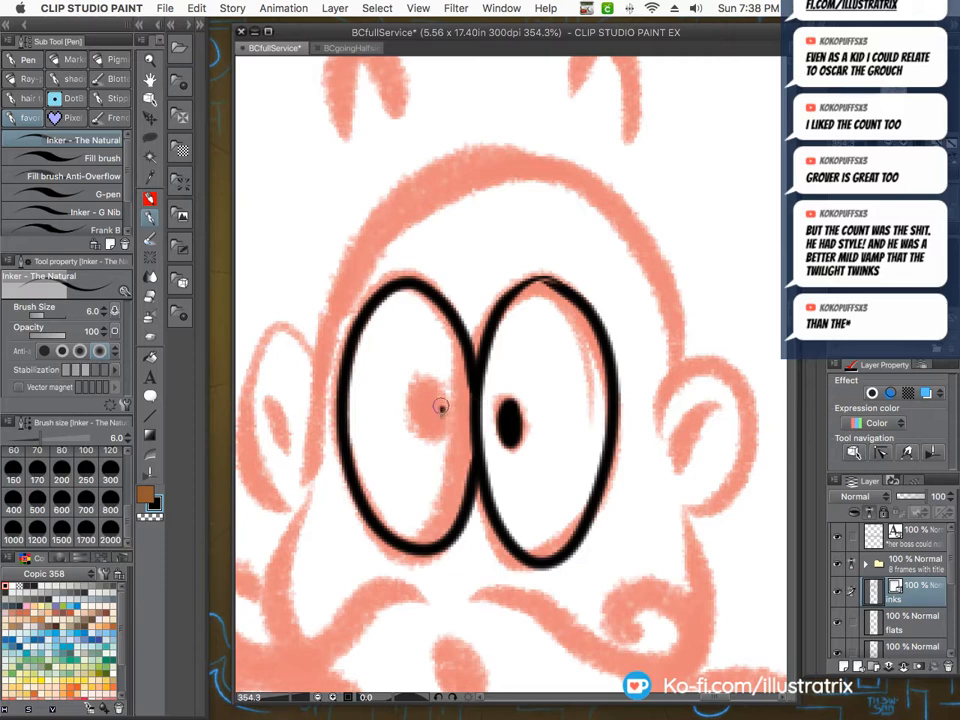
left_click_drag(439, 398, 437, 422)
Ink the boss's bald head curve and both ears with their inner folds.
mouse_move(308, 465)
left_mouse_down()
mouse_move(332, 293)
mouse_move(429, 177)
mouse_move(626, 211)
mouse_move(685, 352)
left_mouse_up()
mouse_move(657, 415)
left_mouse_down()
mouse_move(711, 354)
mouse_move(687, 515)
left_mouse_up()
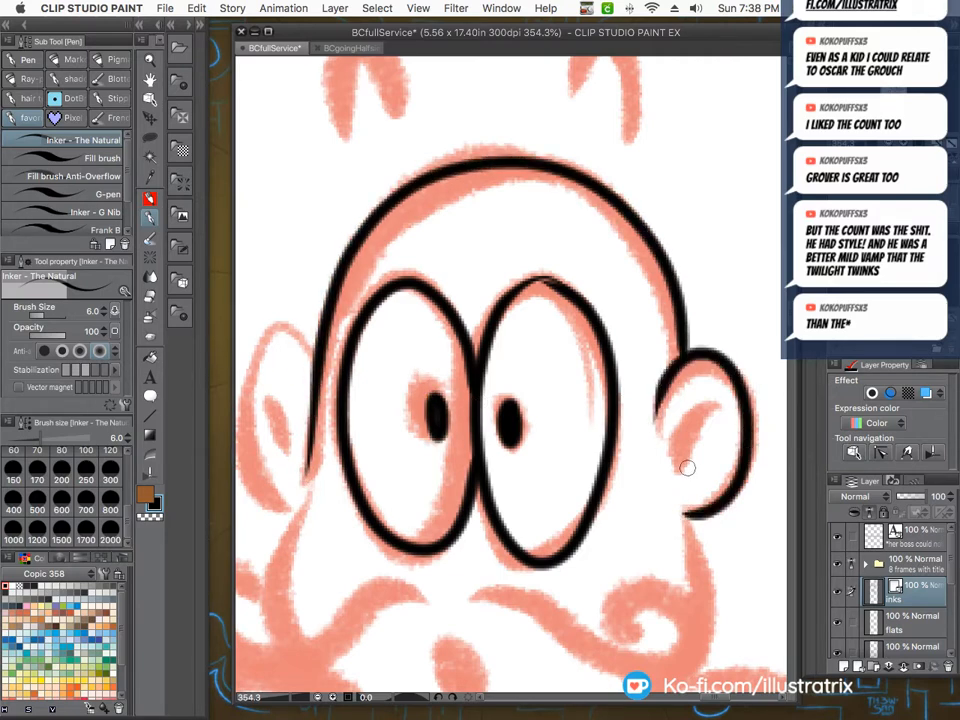
mouse_move(720, 412)
left_mouse_down()
mouse_move(683, 453)
mouse_move(688, 438)
mouse_move(683, 473)
left_mouse_up()
left_click_drag(689, 436, 702, 476)
scroll(424, 224, "down", 6)
scroll(318, 329, "up", 4)
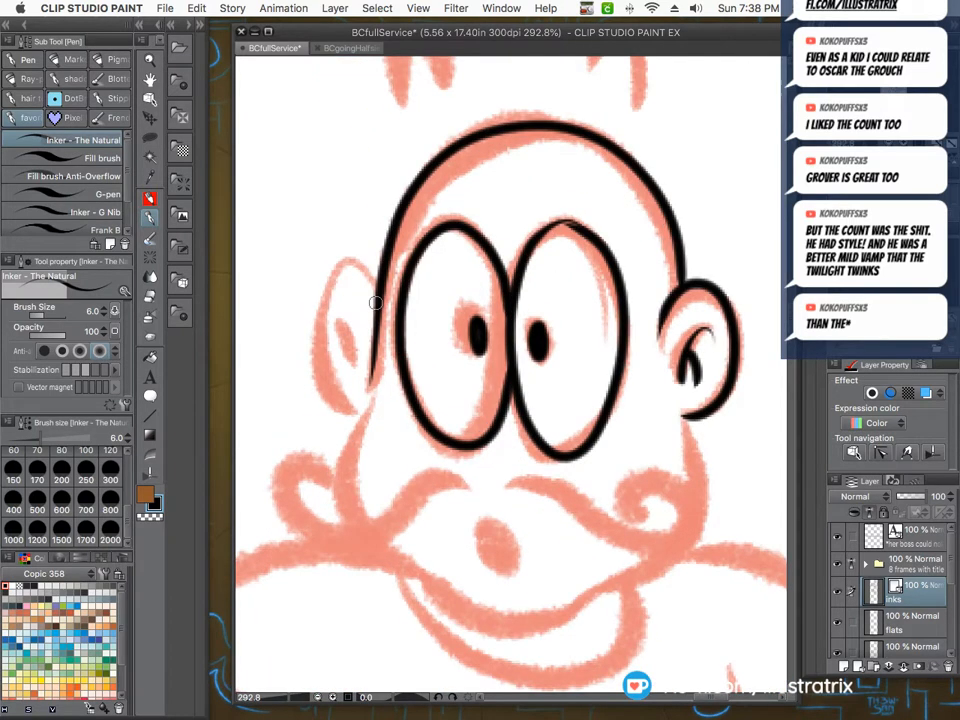
mouse_move(376, 294)
left_mouse_down()
mouse_move(335, 291)
mouse_move(366, 406)
left_mouse_up()
Ink the boss's jawline from ear to ear and his moustache with a spiral curl at each end.
mouse_move(349, 316)
left_mouse_down()
mouse_move(372, 402)
mouse_move(343, 505)
mouse_move(514, 621)
mouse_move(605, 585)
left_mouse_up()
left_click_drag(603, 588, 690, 420)
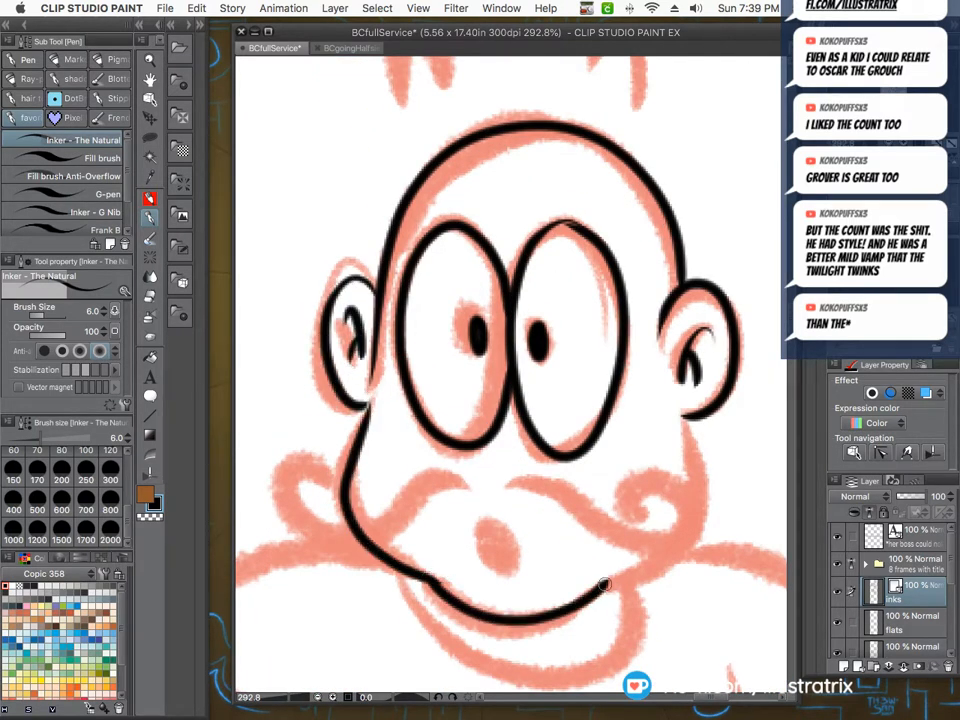
mouse_move(510, 484)
left_mouse_down()
mouse_move(682, 490)
mouse_move(611, 491)
mouse_move(645, 502)
left_mouse_up()
mouse_move(473, 494)
left_mouse_down()
mouse_move(391, 502)
mouse_move(300, 470)
left_mouse_up()
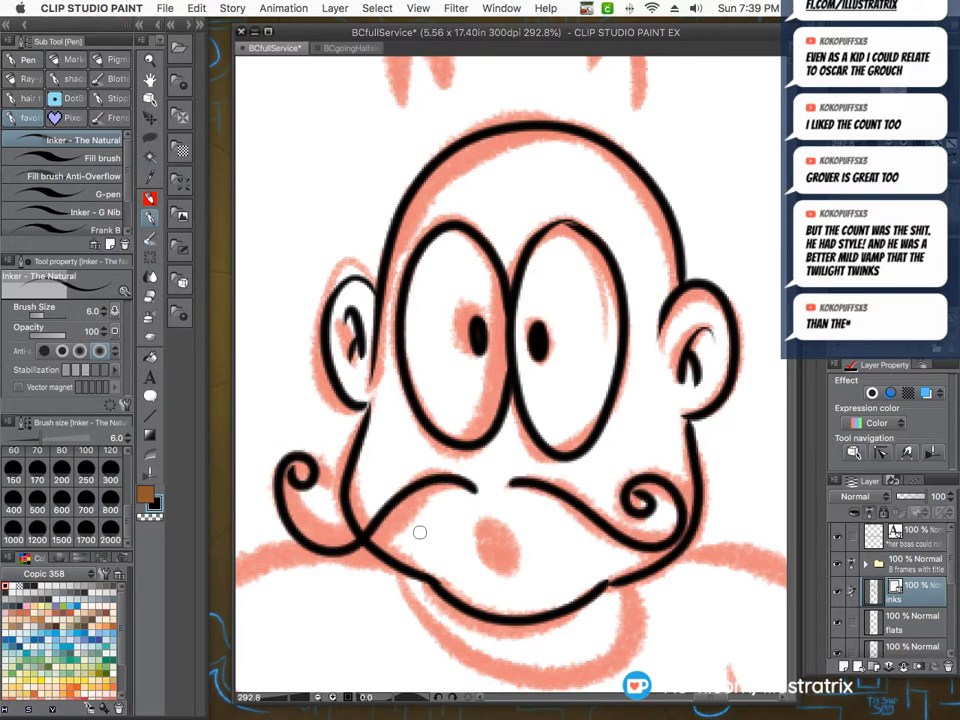
Ink the boss's small open mouth in solid black and the two arched eyebrows floating above his head.
mouse_move(488, 530)
left_mouse_down()
mouse_move(510, 556)
mouse_move(501, 573)
left_mouse_up()
scroll(398, 506, "down", 2)
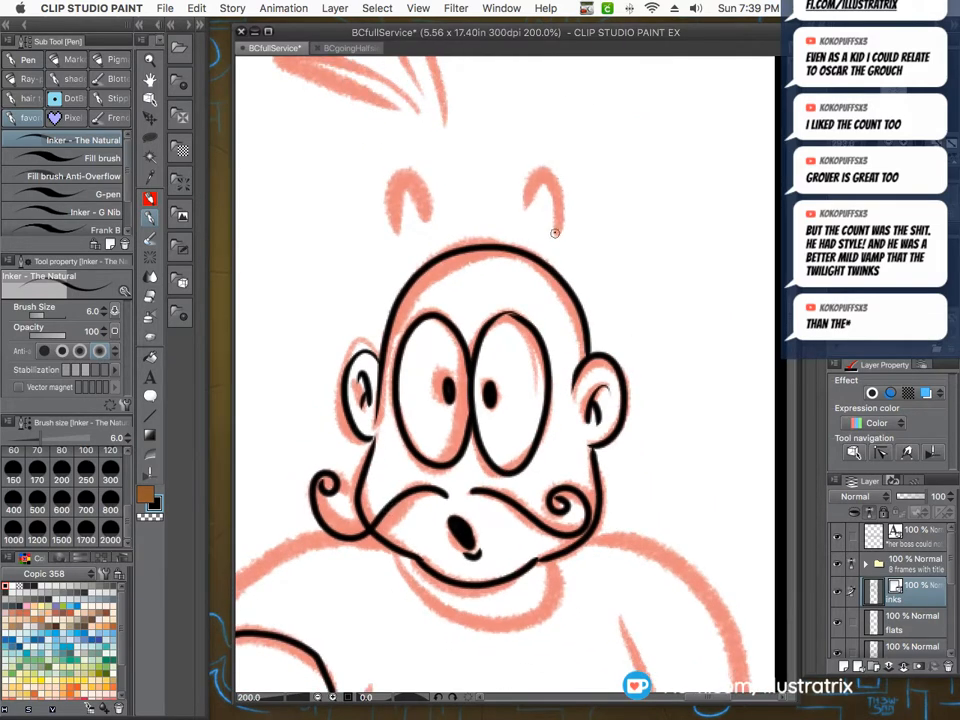
scroll(437, 551, "down", 3)
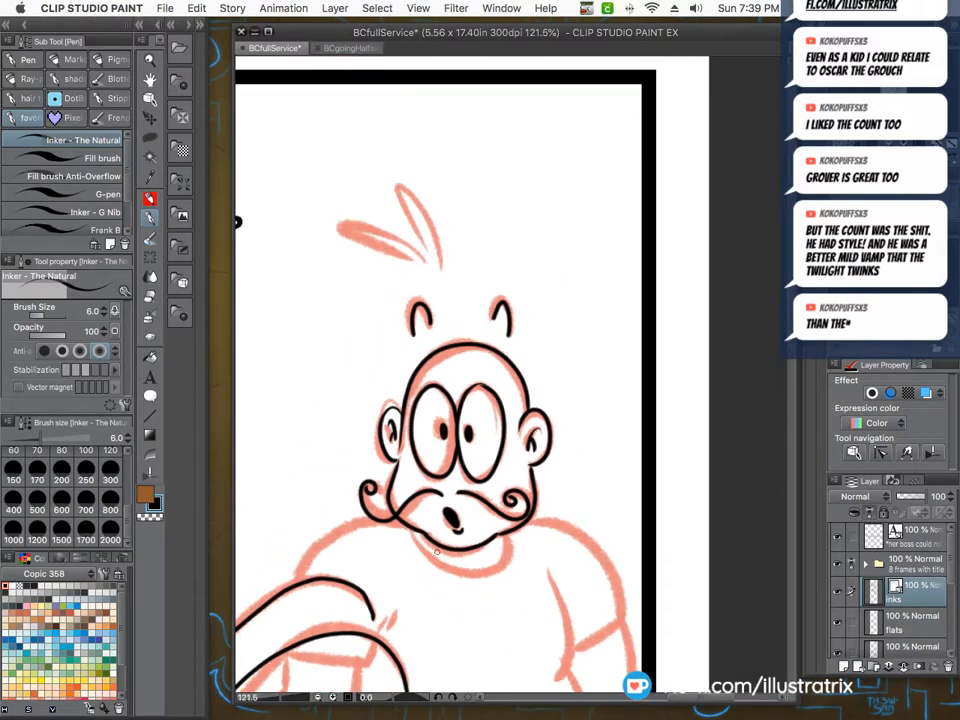
Ink the two pointed tufts floating above the boss's head and save the comic file.
scroll(437, 550, "down", 2)
scroll(394, 321, "up", 4)
mouse_move(464, 385)
left_mouse_down()
mouse_move(444, 347)
mouse_move(412, 364)
mouse_move(413, 355)
mouse_move(457, 371)
left_mouse_up()
mouse_move(448, 387)
left_mouse_down()
mouse_move(412, 355)
mouse_move(330, 320)
left_mouse_up()
scroll(350, 290, "down", 3)
key("super+s")
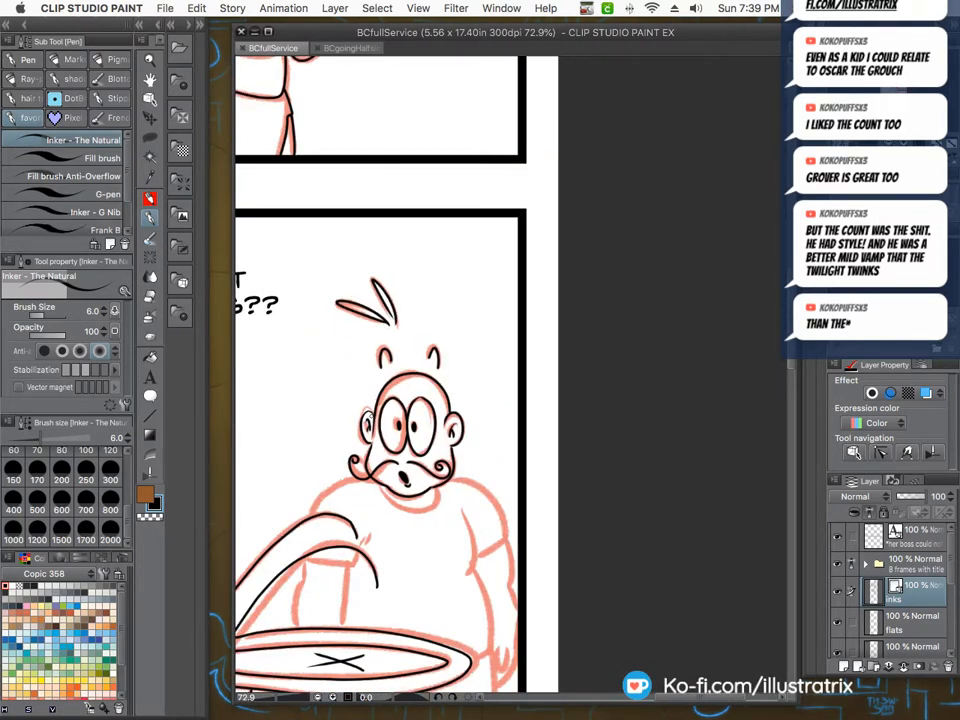
Ink the curved collar of the boss's shirt beneath his chin.
scroll(393, 272, "down", 3)
scroll(390, 320, "up", 5)
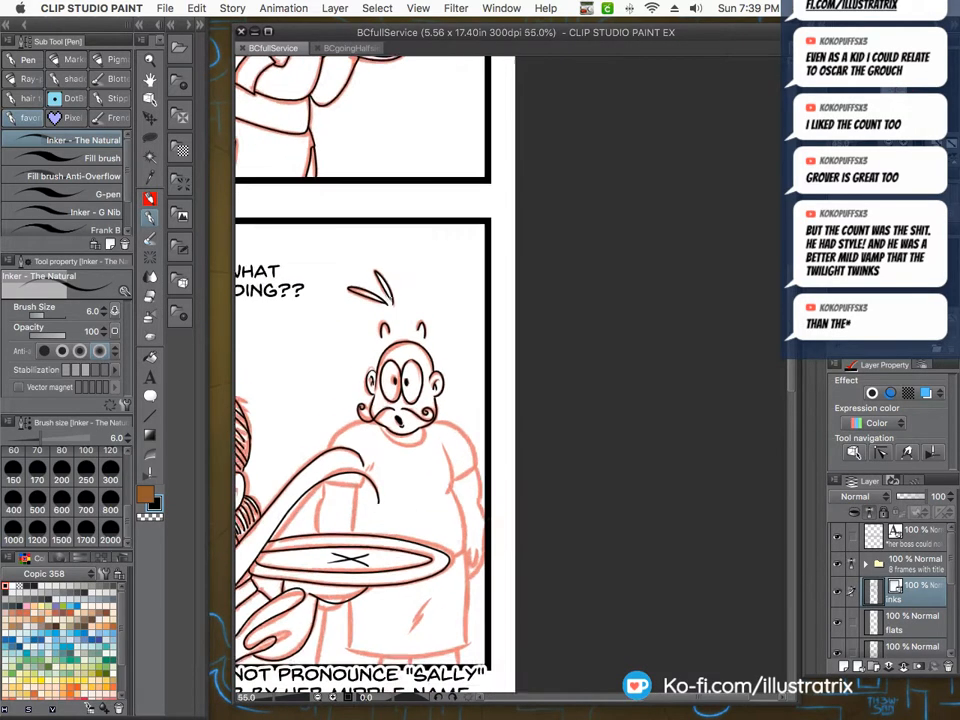
scroll(331, 493, "up", 5)
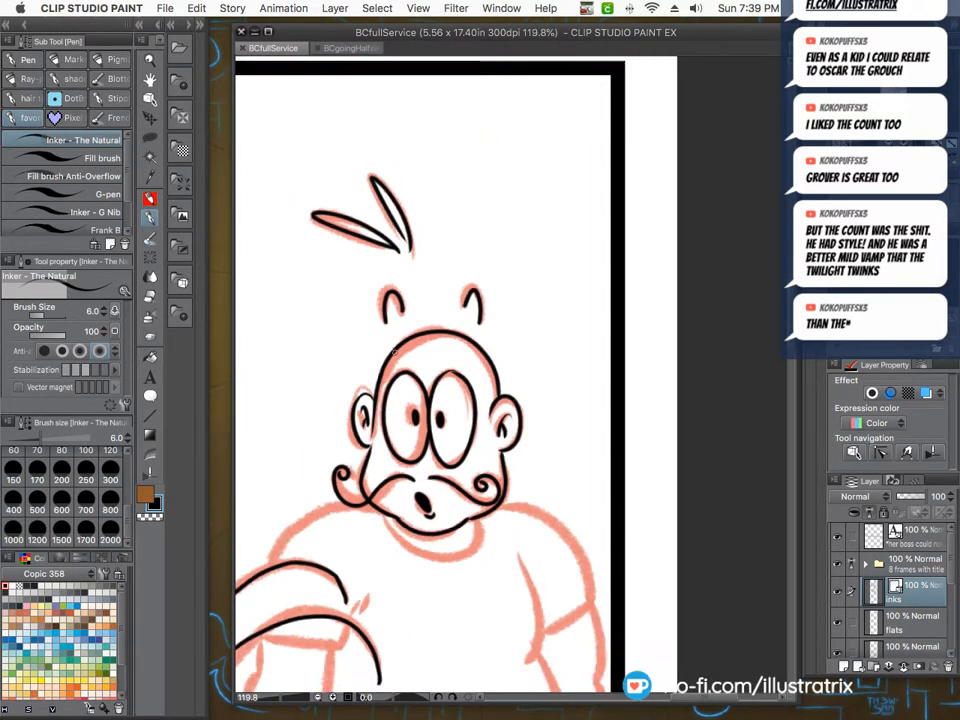
left_click_drag(487, 457, 461, 508)
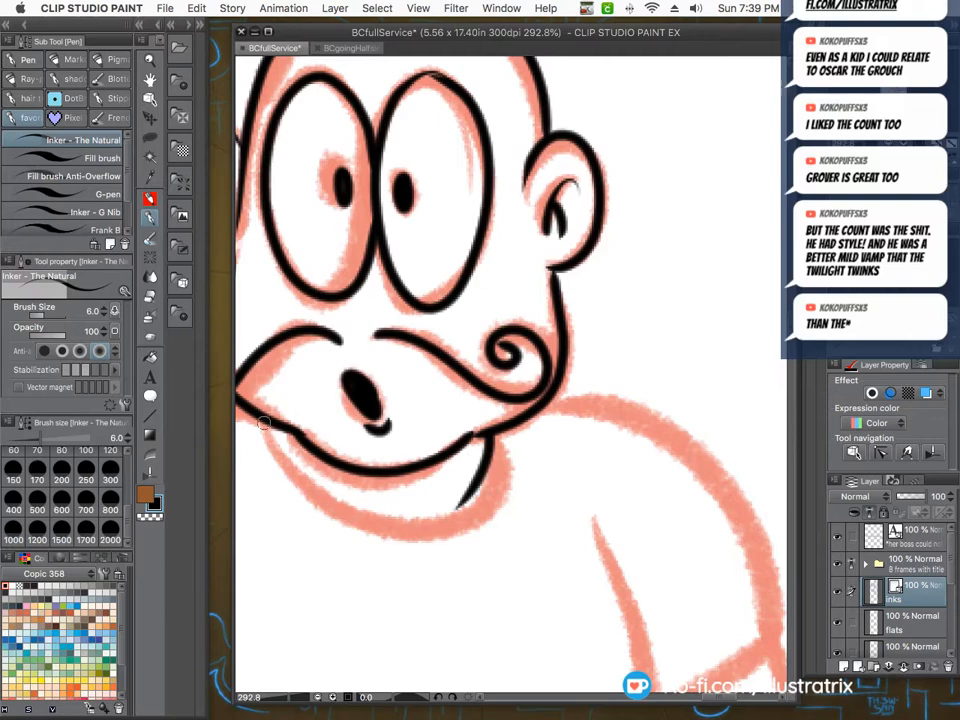
mouse_move(266, 424)
left_mouse_down()
mouse_move(375, 531)
mouse_move(496, 500)
mouse_move(508, 431)
left_mouse_up()
scroll(465, 527, "down", 3)
scroll(381, 418, "down", 3)
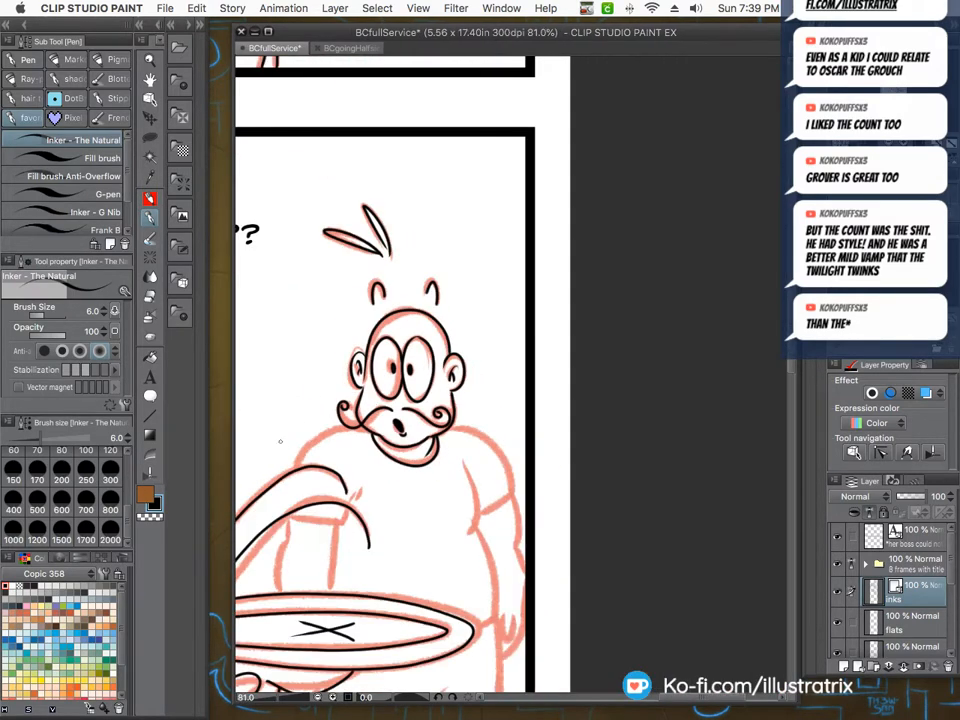
Ink the boss's shoulder nearest the waitress, with its sleeve hem and the short armpit creases.
scroll(269, 499, "up", 4)
mouse_move(507, 332)
left_mouse_down()
mouse_move(451, 317)
mouse_move(372, 341)
mouse_move(327, 419)
left_mouse_up()
mouse_move(323, 513)
left_mouse_down()
mouse_move(435, 535)
mouse_move(470, 444)
mouse_move(489, 433)
left_mouse_up()
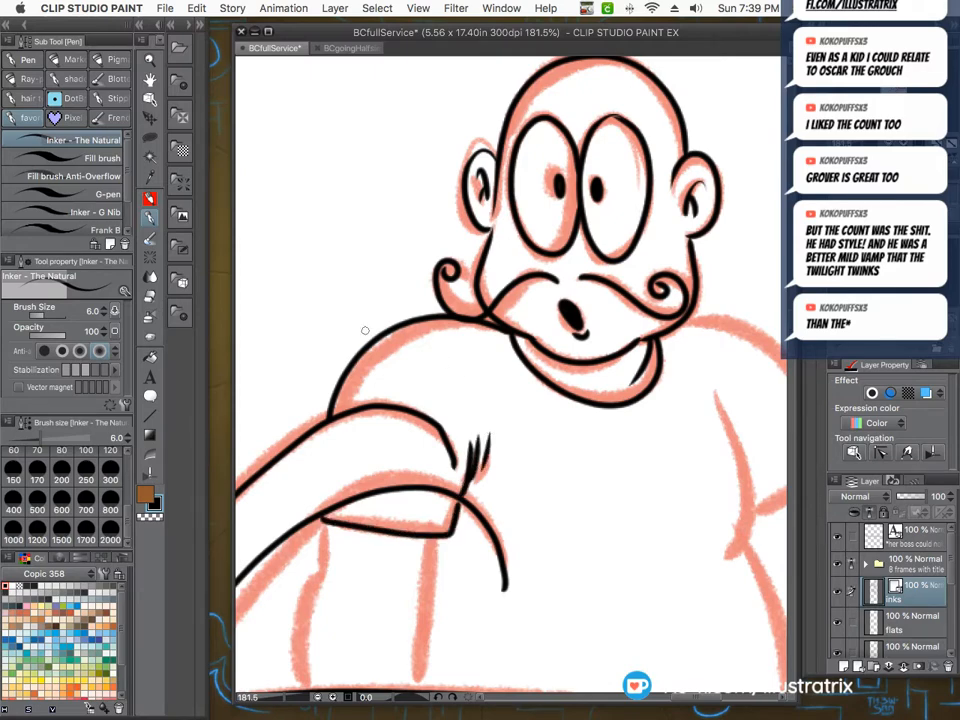
Ink both sides of the boss's arm from the sleeve hem down to the tray's rim.
scroll(316, 310, "down", 3)
scroll(317, 412, "up", 3)
mouse_move(325, 415)
left_mouse_down()
mouse_move(326, 469)
mouse_move(309, 498)
mouse_move(318, 598)
left_mouse_up()
scroll(321, 450, "down", 3)
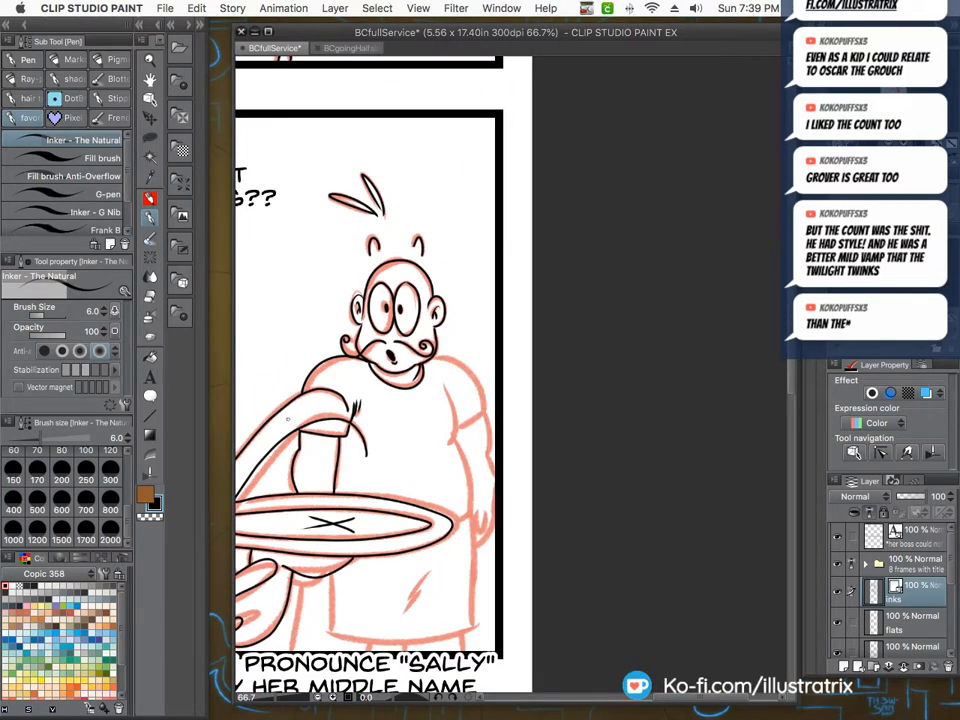
Ink the boss's far shoulder, sleeve hem and outer forearm, plus the side of his torso down to the tray's rim.
scroll(445, 399, "up", 3)
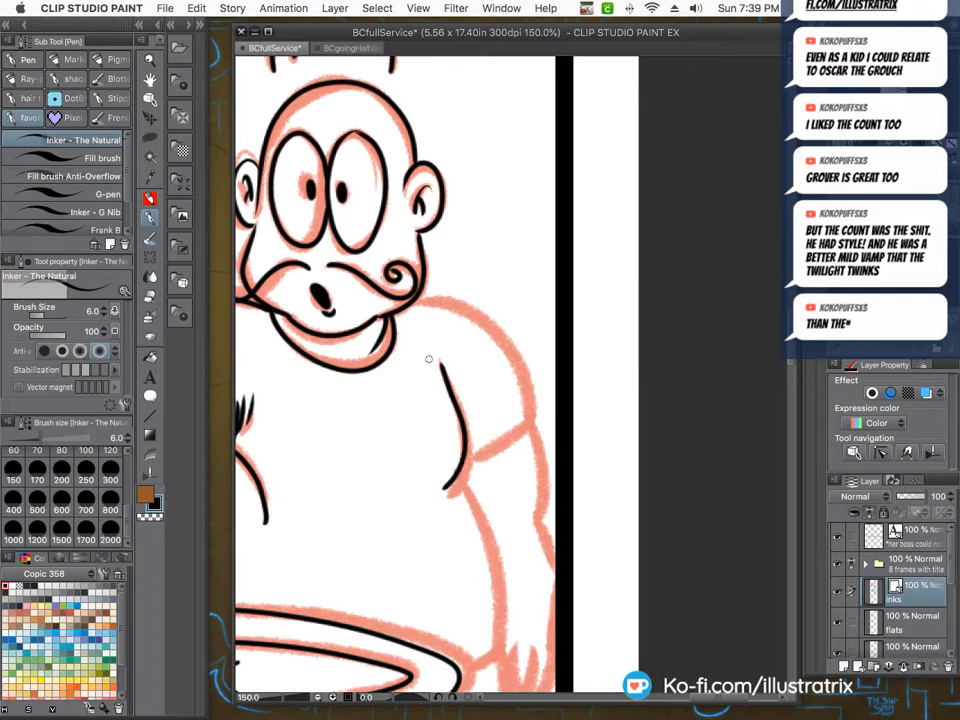
mouse_move(417, 300)
left_mouse_down()
mouse_move(526, 421)
mouse_move(467, 451)
left_mouse_up()
left_click_drag(526, 420, 533, 509)
scroll(533, 509, "down", 2)
scroll(490, 500, "up", 2)
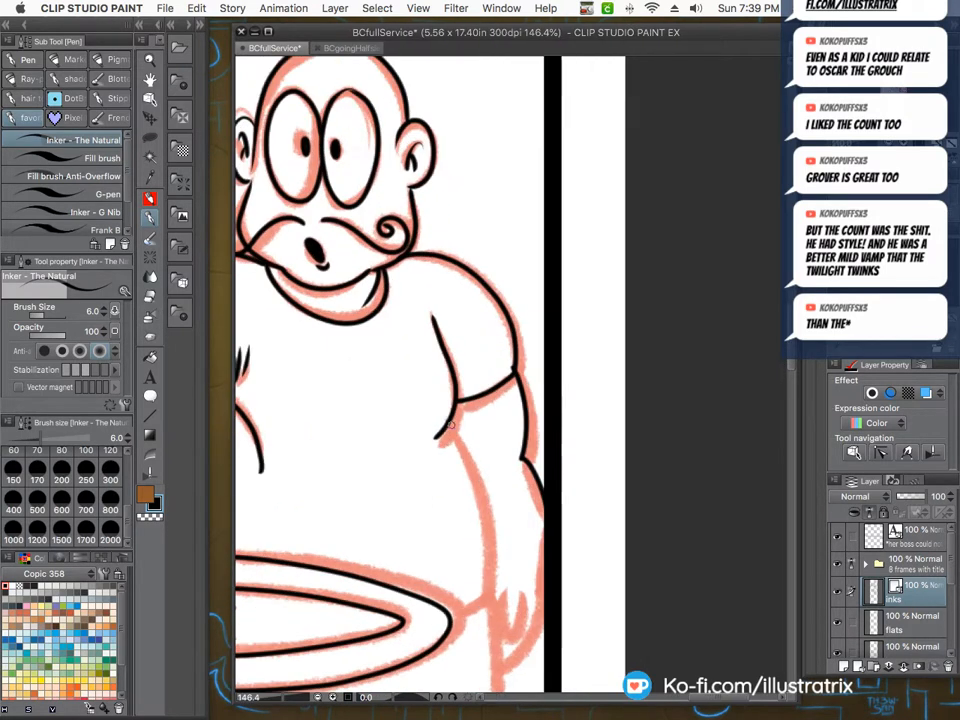
mouse_move(448, 415)
left_mouse_down()
mouse_move(490, 543)
mouse_move(452, 613)
left_mouse_up()
scroll(442, 433, "down", 3)
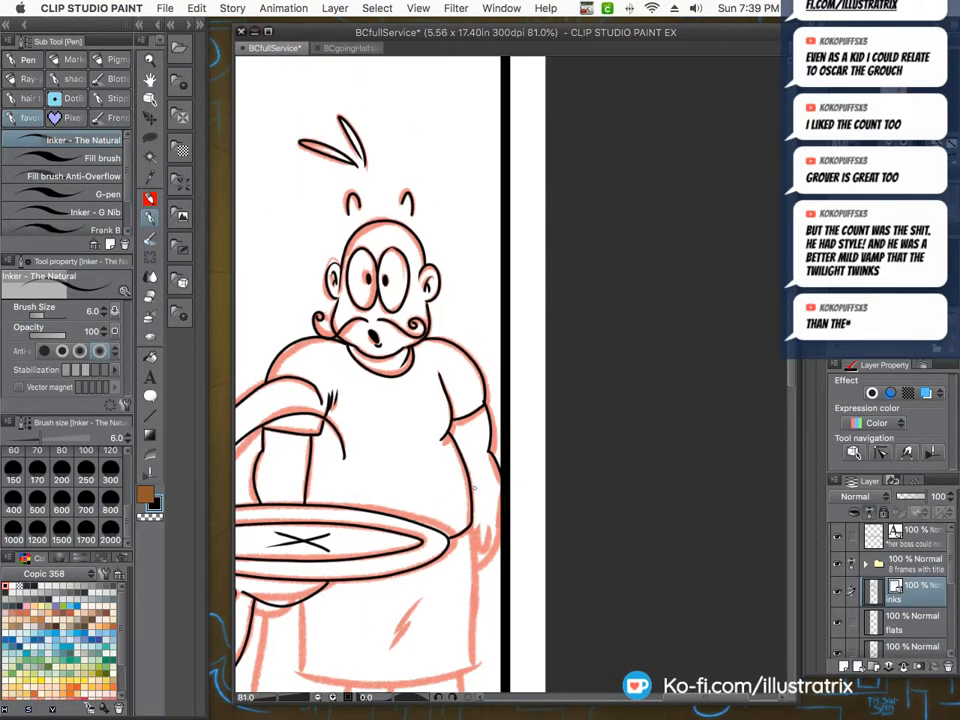
Ink the sides and curved hem of the boss's apron below the tray, and his hanging hand with its fingers.
scroll(474, 488, "down", 3)
scroll(340, 436, "up", 5)
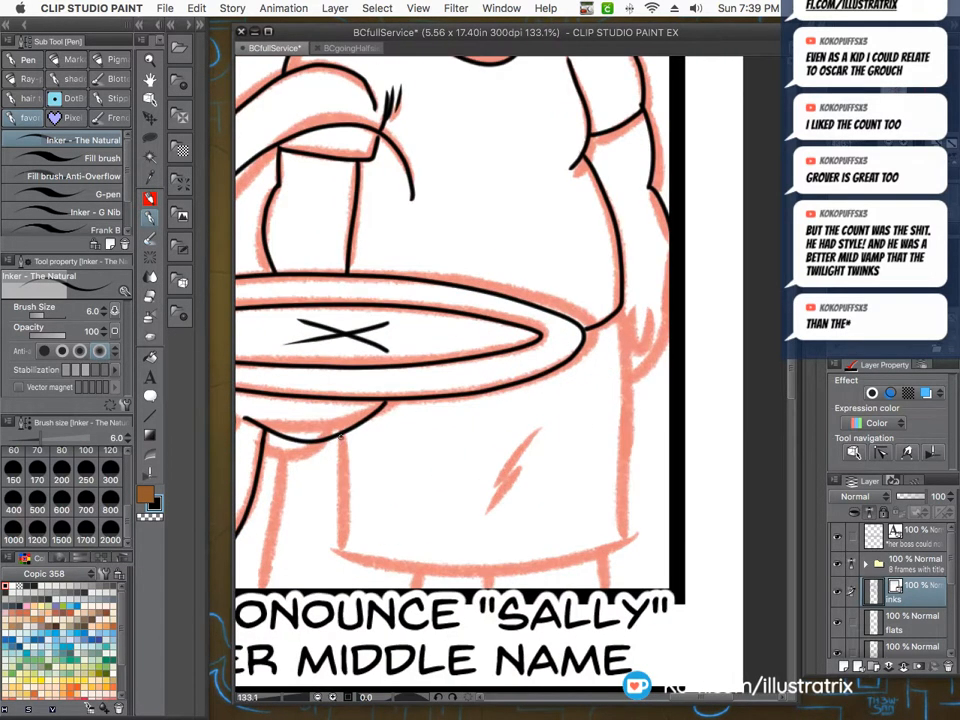
mouse_move(340, 436)
left_mouse_down()
mouse_move(345, 540)
mouse_move(577, 546)
mouse_move(624, 432)
mouse_move(619, 298)
left_mouse_up()
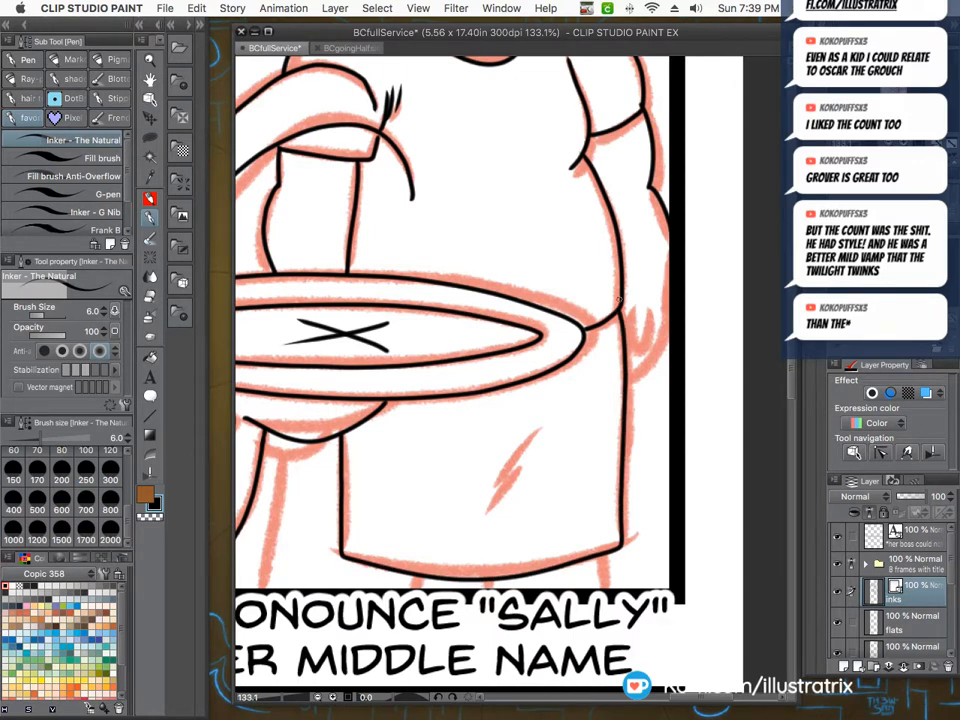
mouse_move(669, 244)
left_mouse_down()
mouse_move(661, 305)
mouse_move(628, 377)
left_mouse_up()
mouse_move(650, 307)
left_mouse_down()
mouse_move(640, 349)
mouse_move(625, 307)
left_mouse_up()
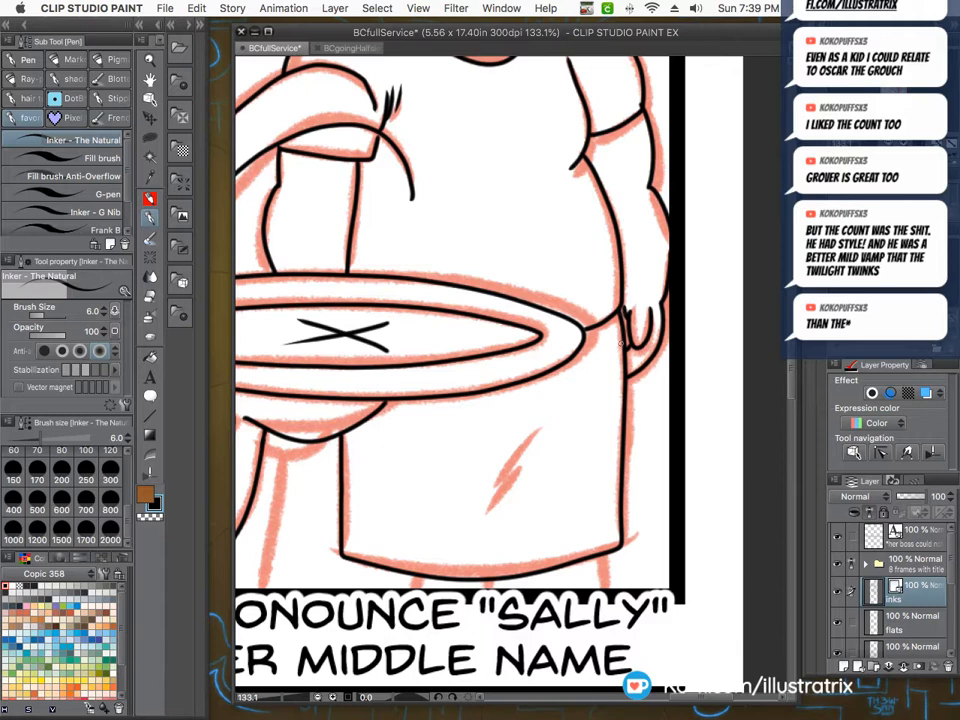
Ink the boss's leg lines beside and beneath the apron, and the slanted crease marks on the apron.
scroll(622, 311, "down", 1)
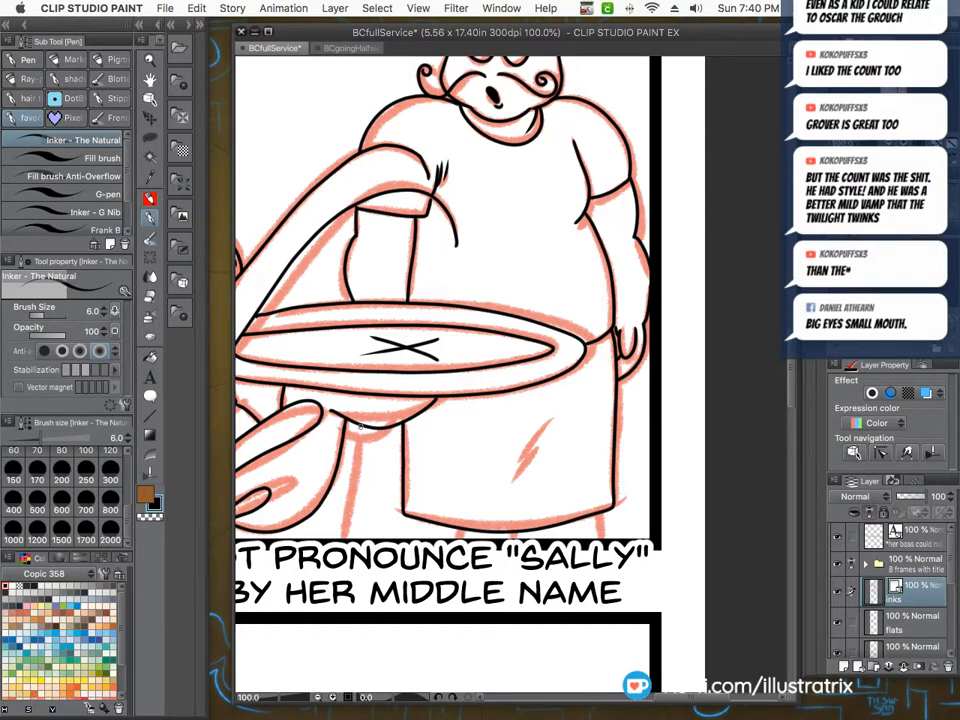
left_click_drag(360, 426, 342, 522)
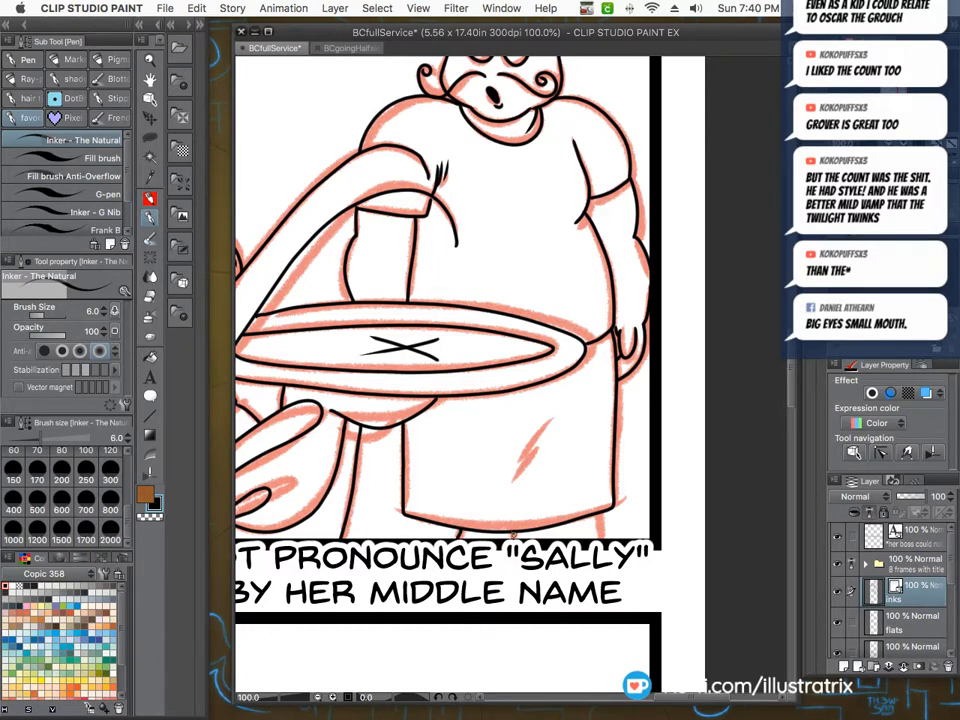
scroll(454, 497, "down", 2)
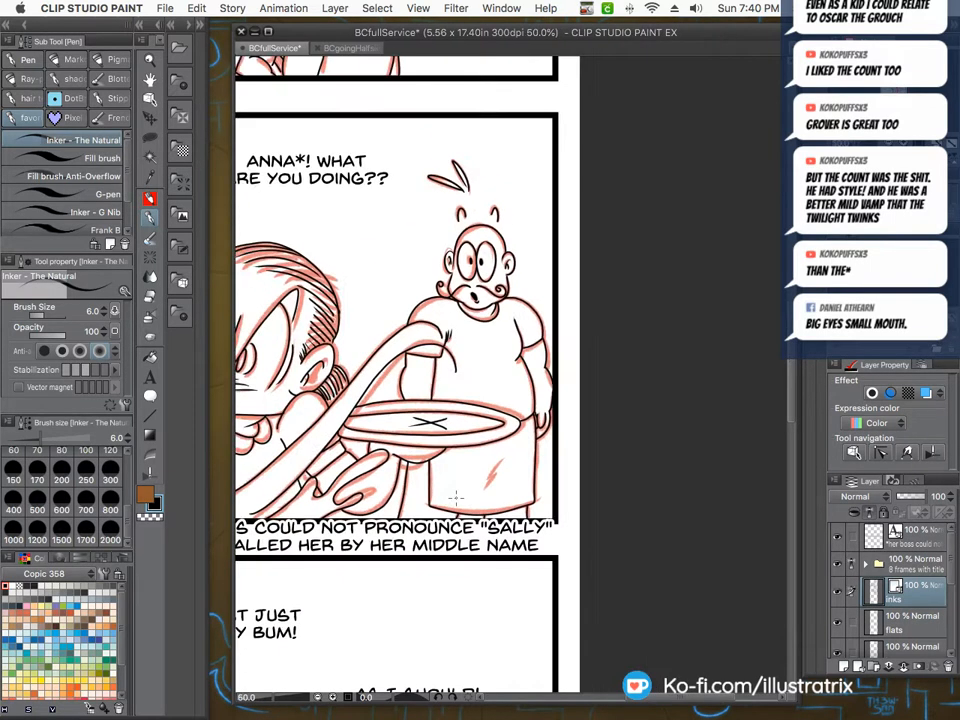
scroll(488, 470, "up", 2)
left_click_drag(515, 446, 481, 497)
left_click_drag(512, 460, 491, 488)
scroll(490, 490, "down", 2)
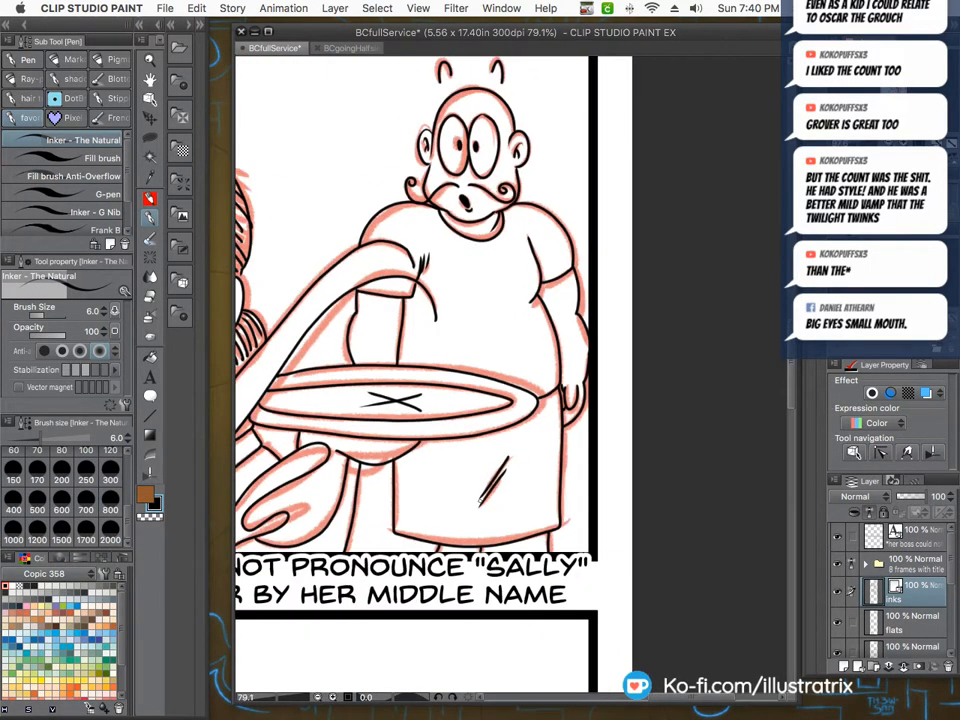
scroll(631, 494, "down", 2)
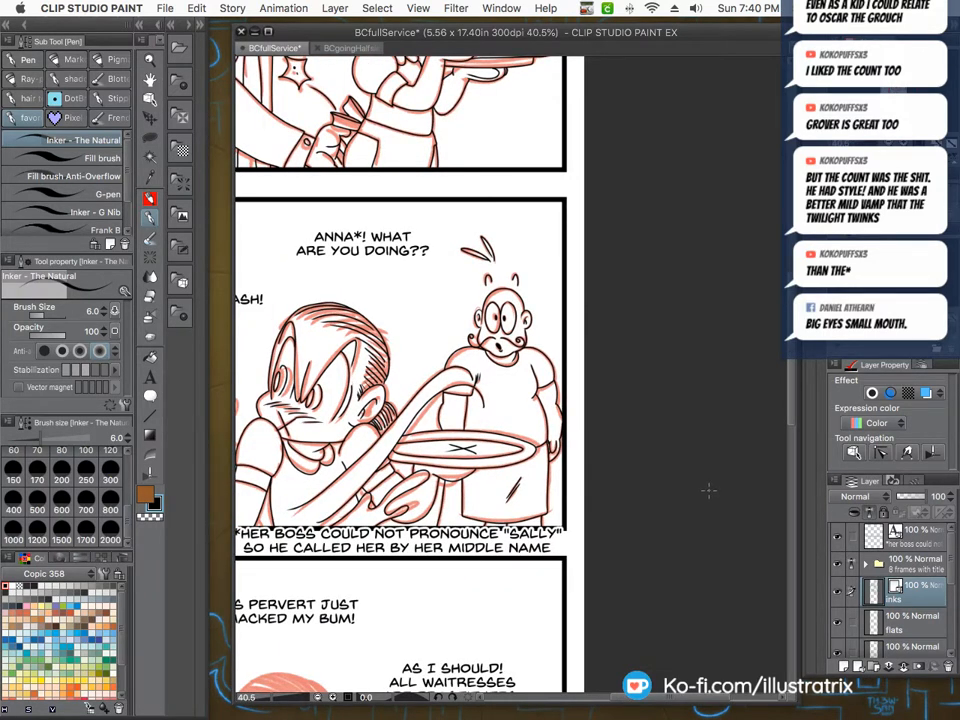
Ink the customer's two large oval eyes in the second panel and fill in both pupils.
scroll(708, 490, "down", 2)
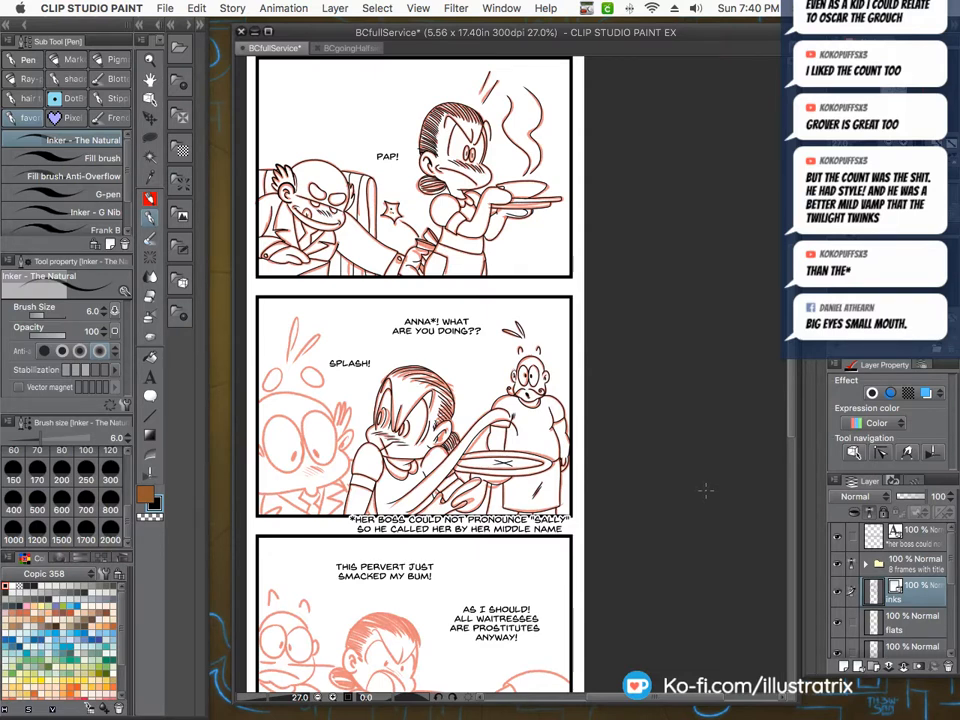
scroll(467, 229, "down", 2)
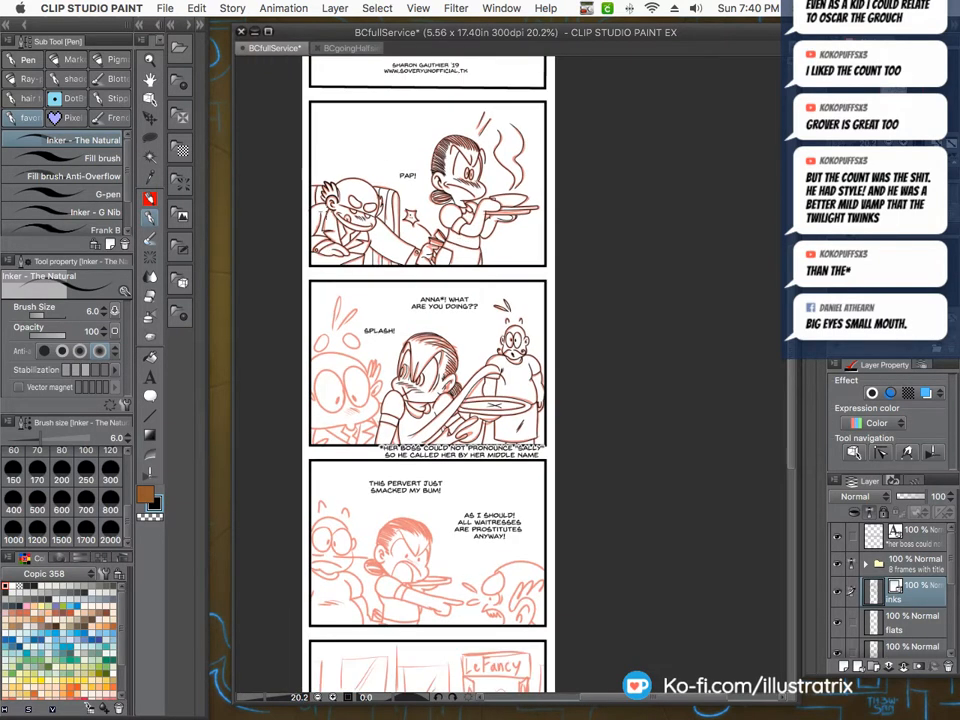
scroll(302, 375, "up", 5)
scroll(333, 574, "up", 2)
scroll(333, 576, "up", 2)
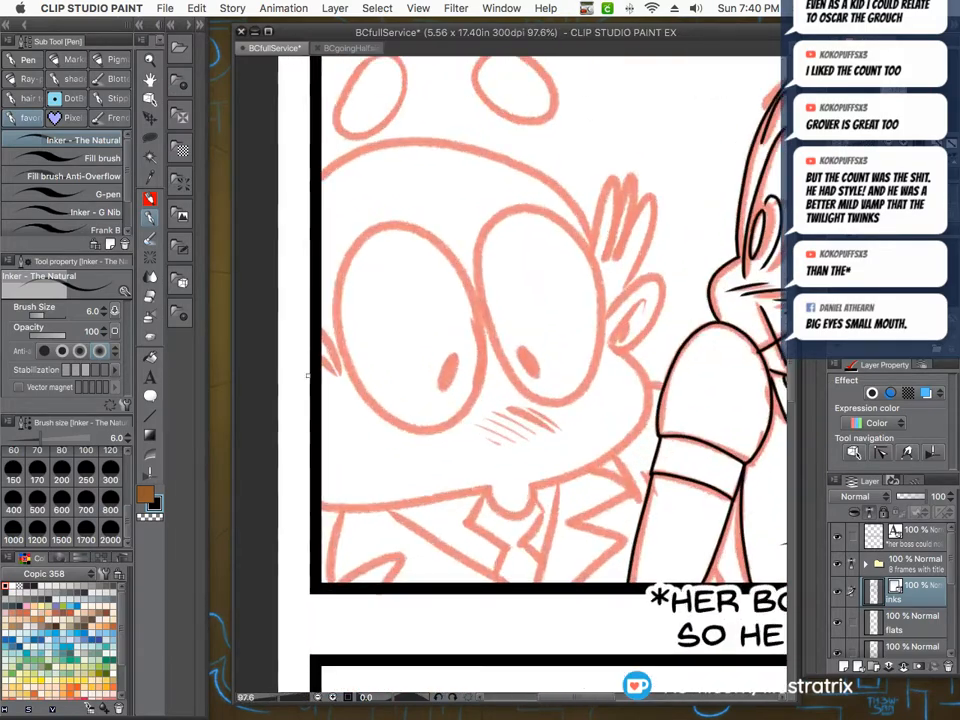
scroll(325, 194, "down", 4)
scroll(446, 414, "up", 5)
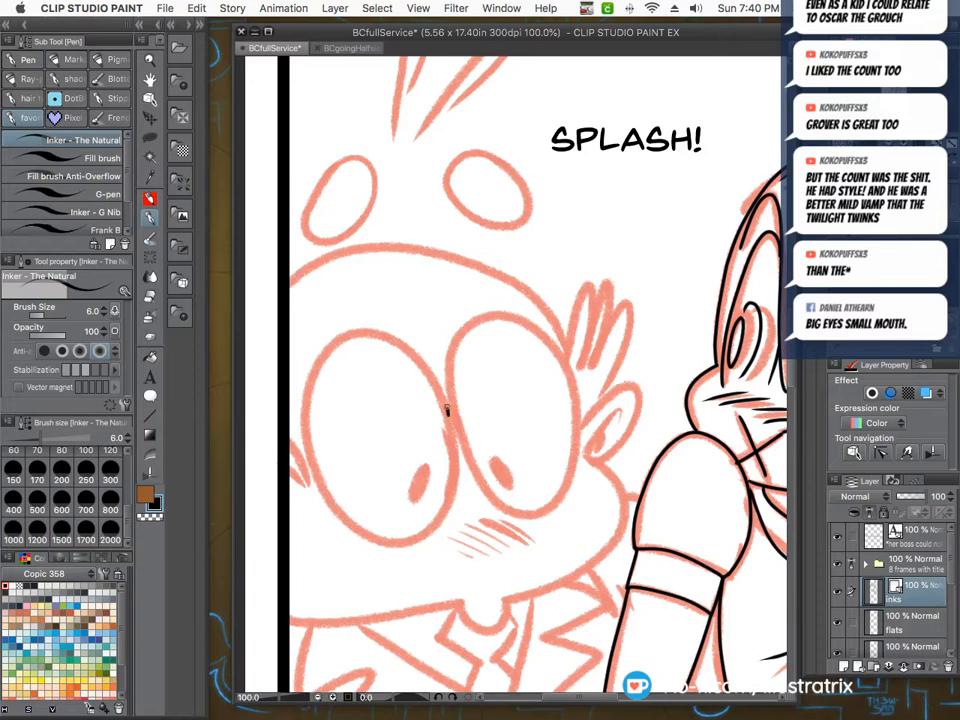
mouse_move(447, 410)
left_mouse_down()
mouse_move(372, 332)
mouse_move(311, 396)
mouse_move(360, 528)
mouse_move(454, 456)
mouse_move(448, 356)
mouse_move(562, 358)
mouse_move(544, 504)
mouse_move(452, 427)
left_mouse_up()
left_click_drag(509, 476, 507, 484)
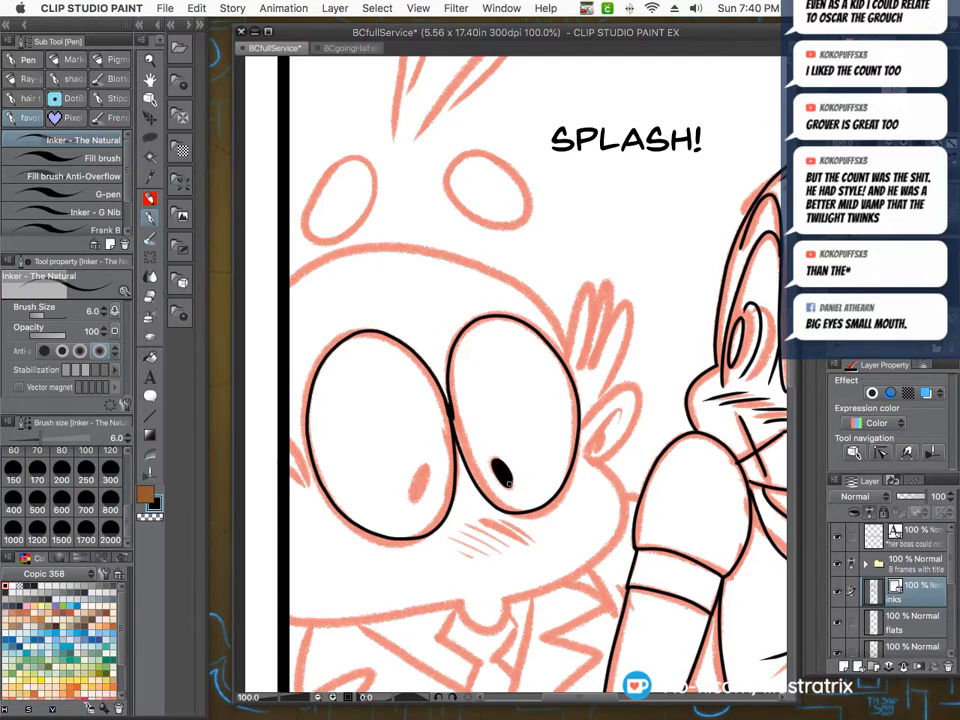
scroll(414, 487, "up", 3)
mouse_move(424, 509)
left_mouse_down()
mouse_move(436, 479)
mouse_move(433, 442)
mouse_move(409, 510)
mouse_move(439, 465)
mouse_move(415, 493)
mouse_move(437, 451)
mouse_move(420, 506)
left_mouse_up()
scroll(317, 414, "down", 2)
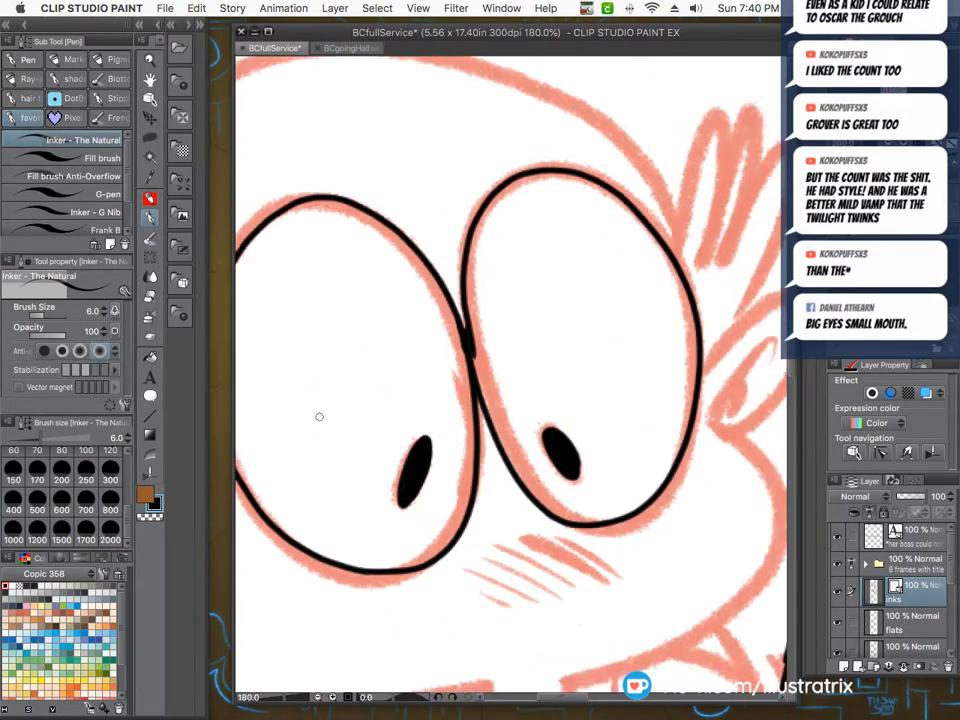
Ink the short slanted hatching strokes on the customer's face beneath his eyes.
scroll(445, 484, "up", 2)
mouse_move(531, 538)
left_mouse_down()
mouse_move(434, 509)
mouse_move(396, 488)
left_mouse_up()
left_click_drag(484, 553, 367, 502)
left_click_drag(468, 566, 372, 520)
scroll(407, 568, "down", 4)
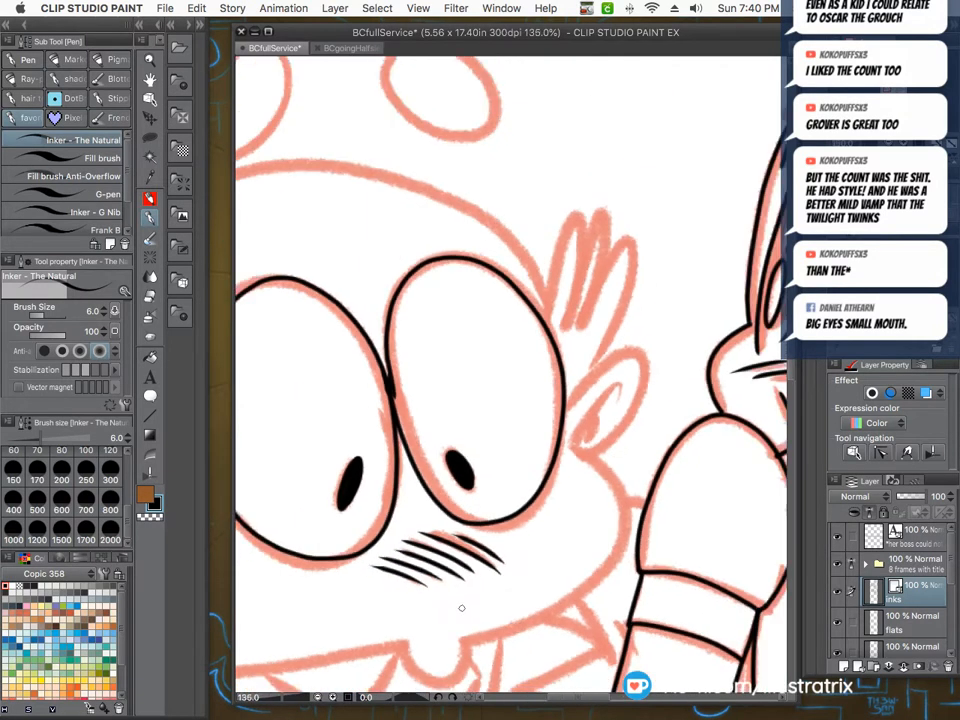
Ink the curve of the customer's bald head and the two oval eyebrows floating above it.
scroll(436, 416, "up", 2)
mouse_move(250, 312)
left_mouse_down()
mouse_move(306, 281)
mouse_move(416, 271)
mouse_move(510, 297)
mouse_move(607, 397)
mouse_move(624, 432)
left_mouse_up()
scroll(320, 197, "up", 5)
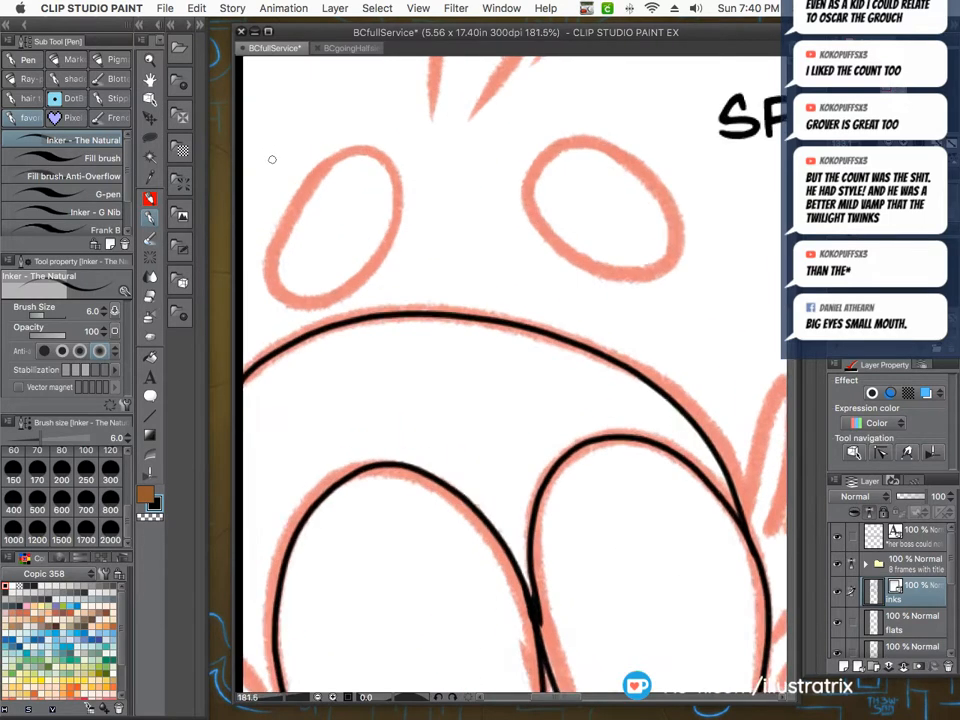
mouse_move(316, 192)
left_mouse_down()
mouse_move(263, 298)
mouse_move(320, 347)
mouse_move(412, 285)
mouse_move(434, 213)
mouse_move(318, 190)
left_mouse_up()
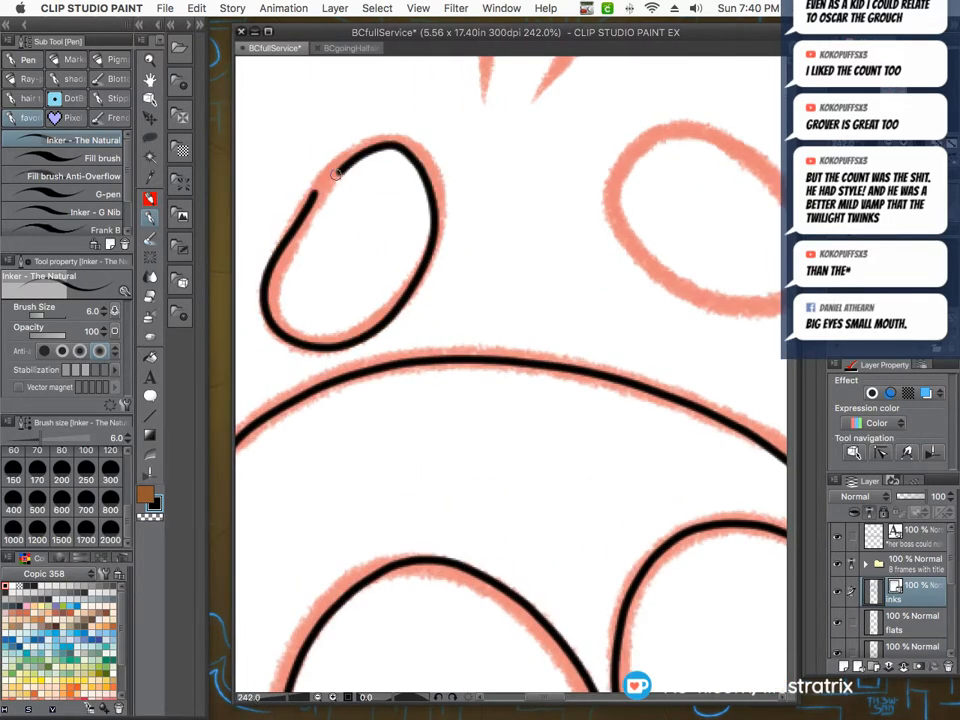
scroll(431, 203, "down", 5)
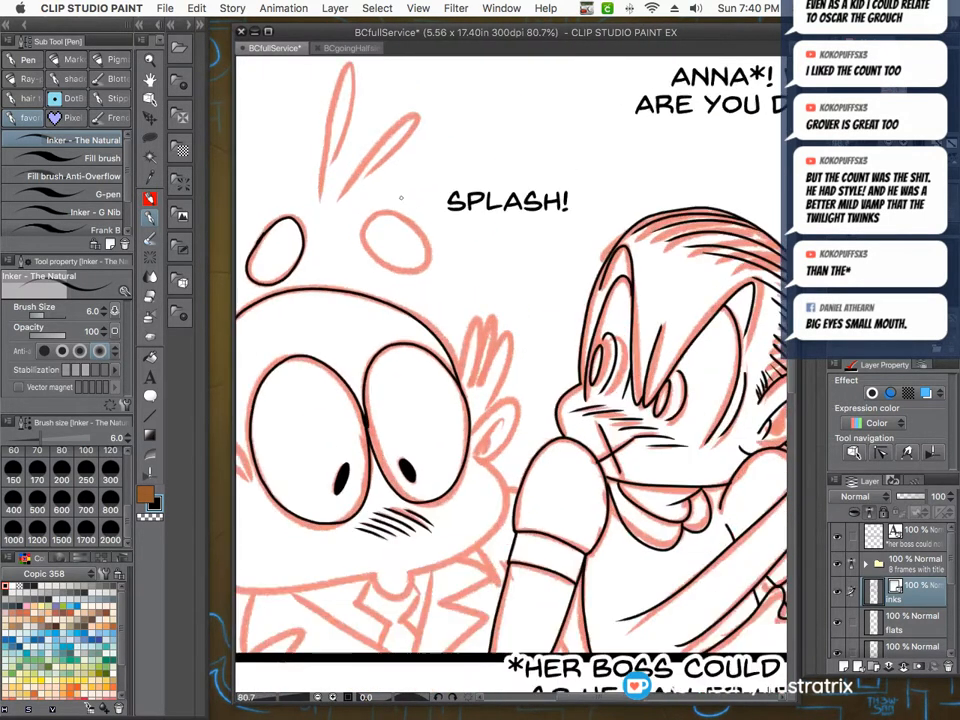
scroll(470, 270, "up", 6)
mouse_move(470, 270)
left_mouse_down()
mouse_move(274, 212)
mouse_move(418, 429)
mouse_move(468, 272)
left_mouse_up()
scroll(566, 507, "down", 3)
Ink the two pointed tufts floating above the customer's eyebrows.
scroll(566, 507, "down", 2)
scroll(392, 293, "up", 2)
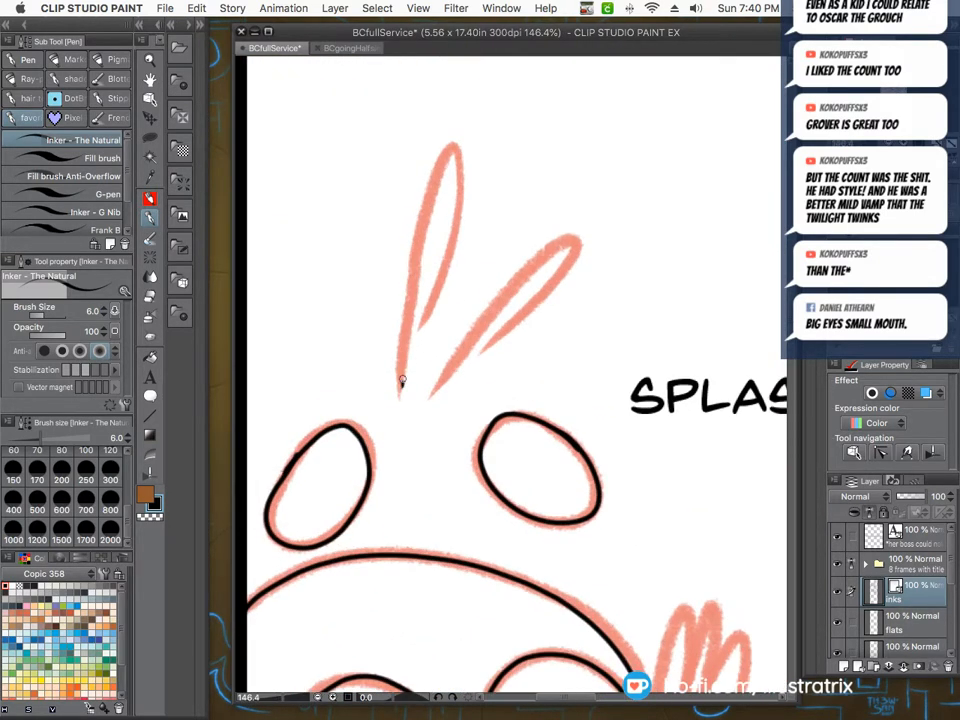
mouse_move(402, 386)
left_mouse_down()
mouse_move(434, 193)
mouse_move(428, 290)
left_mouse_up()
left_click_drag(437, 377, 472, 348)
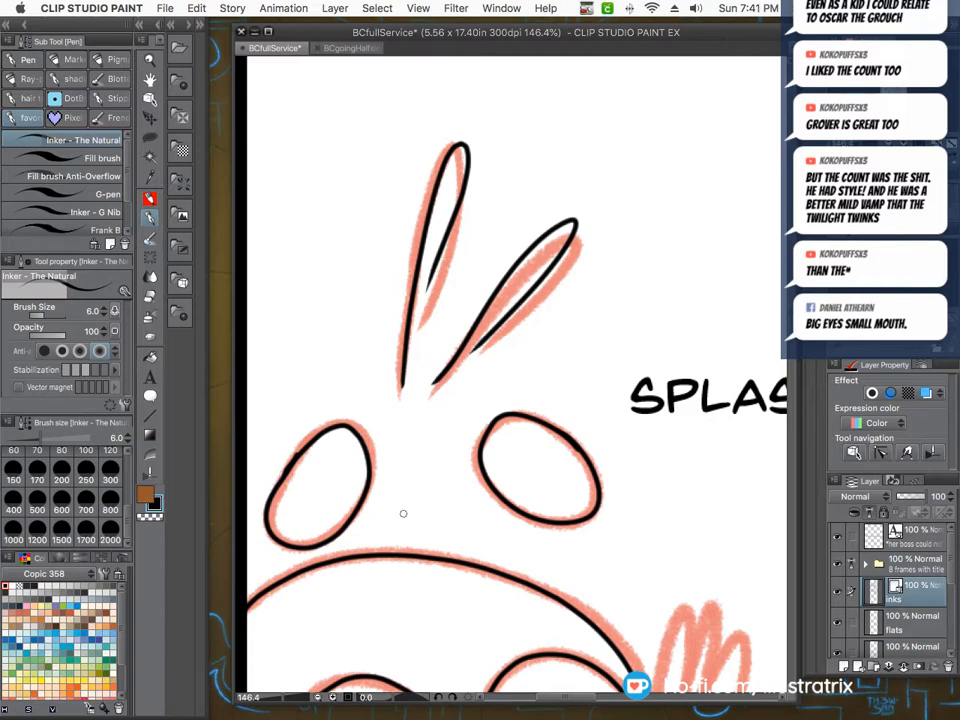
scroll(414, 183, "down", 2)
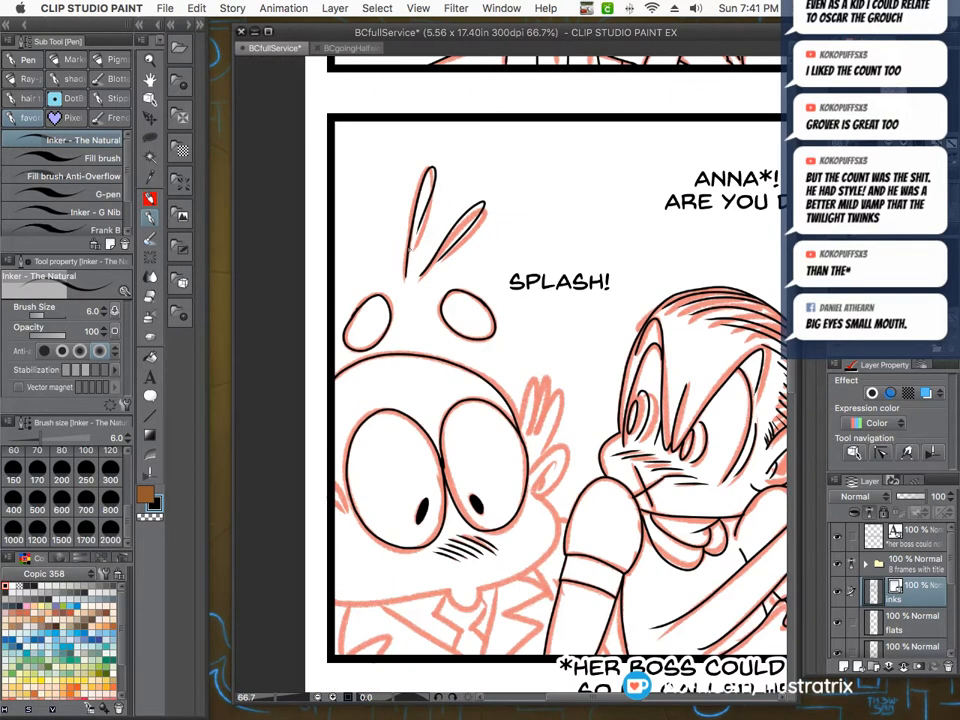
Ink the customer's side hair at the panel border, his ear with its inner folds, and the finger-like hair tuft above it.
scroll(317, 458, "up", 2)
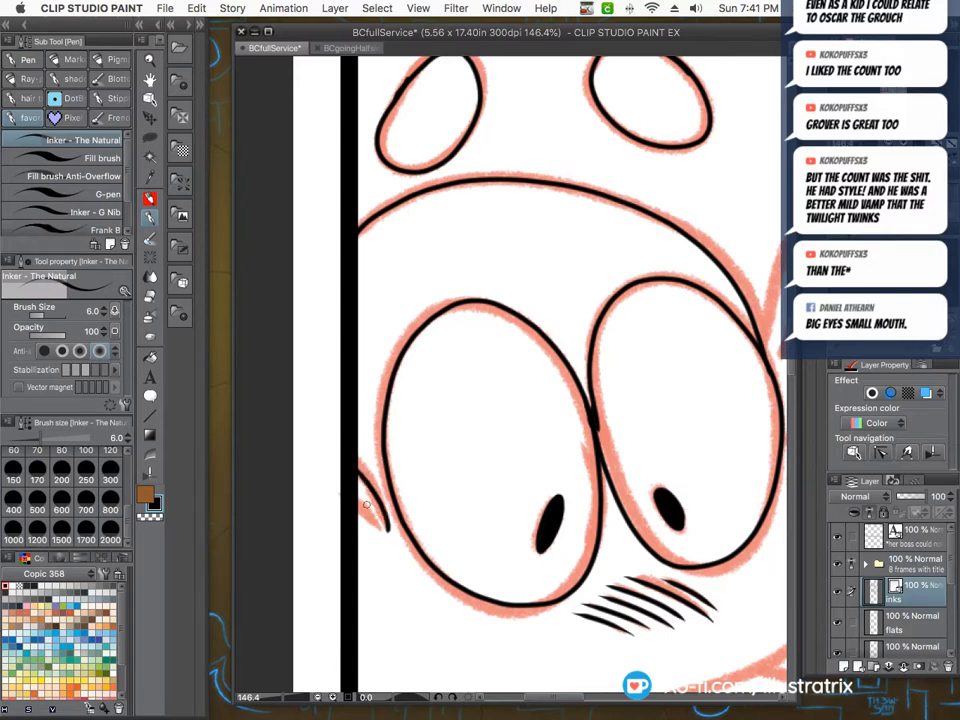
scroll(345, 485, "down", 3)
scroll(600, 470, "up", 4)
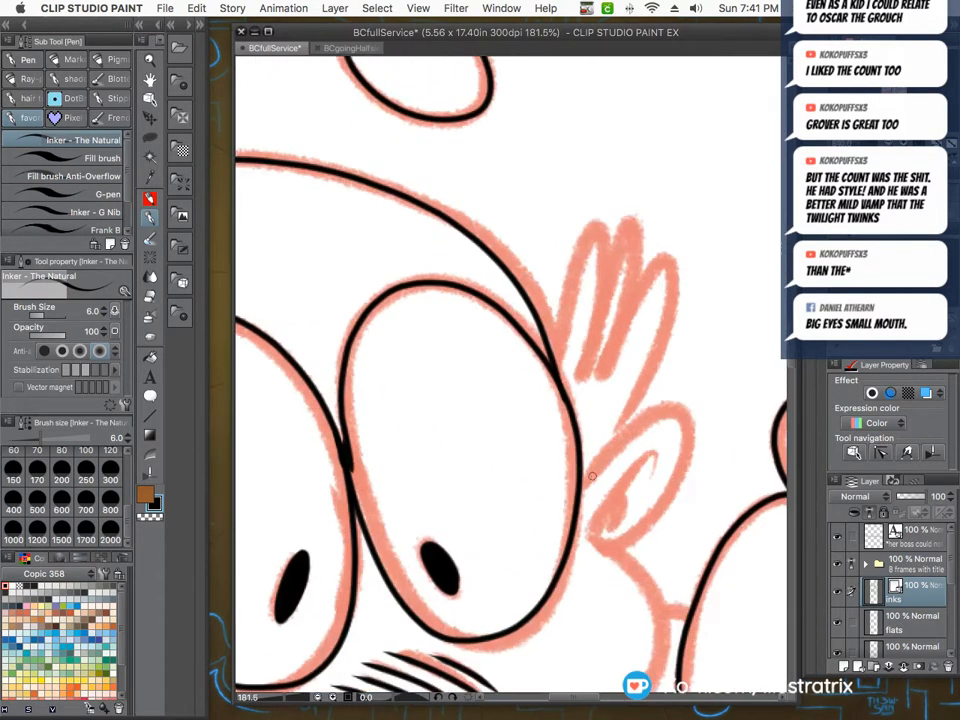
mouse_move(655, 508)
left_mouse_down()
mouse_move(606, 539)
mouse_move(625, 537)
left_mouse_up()
mouse_move(618, 436)
left_mouse_down()
mouse_move(640, 288)
mouse_move(613, 331)
left_mouse_up()
mouse_move(620, 318)
left_mouse_down()
mouse_move(611, 245)
mouse_move(580, 341)
left_mouse_up()
mouse_move(604, 270)
left_mouse_down()
mouse_move(559, 215)
mouse_move(533, 304)
left_mouse_up()
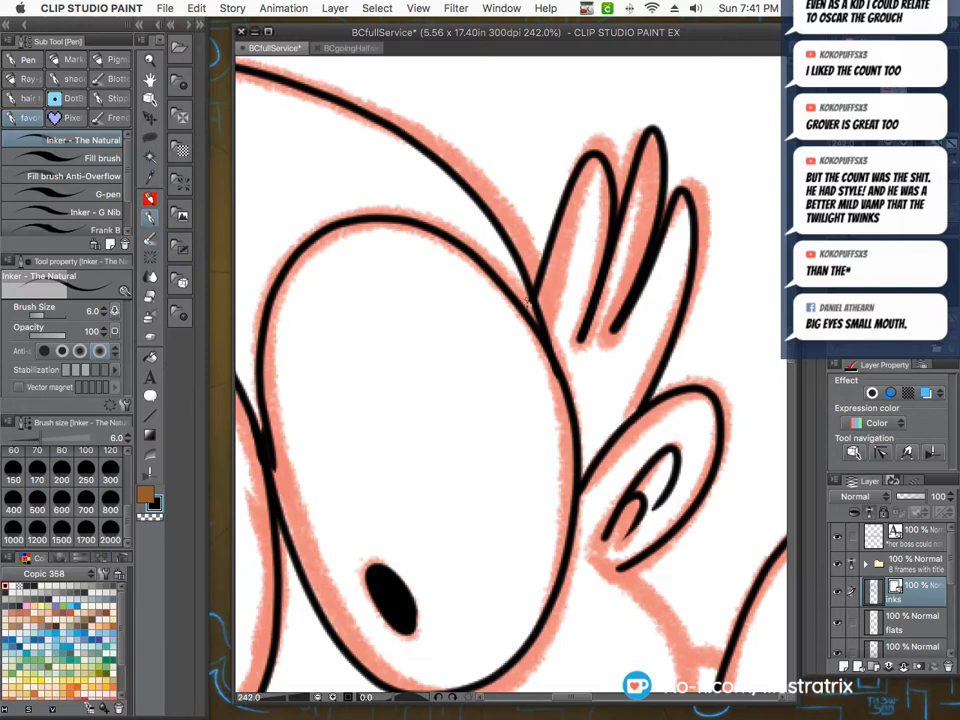
scroll(513, 253, "down", 3)
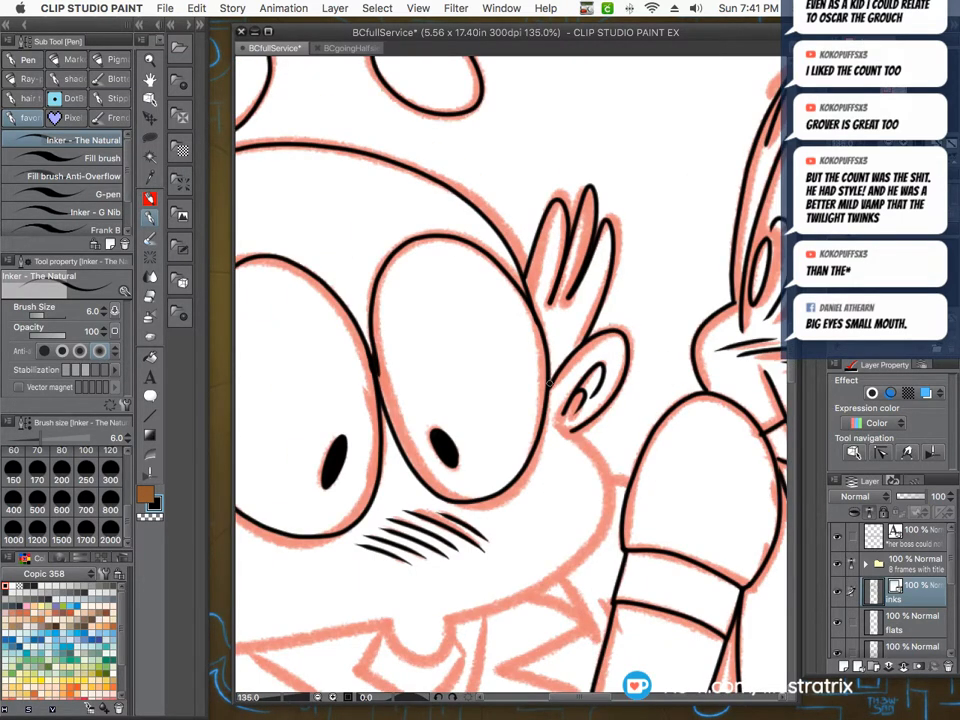
Ink the customer's cheek and jaw line from the ear to the panel border, with the rounded bump at its middle.
scroll(340, 470, "down", 5)
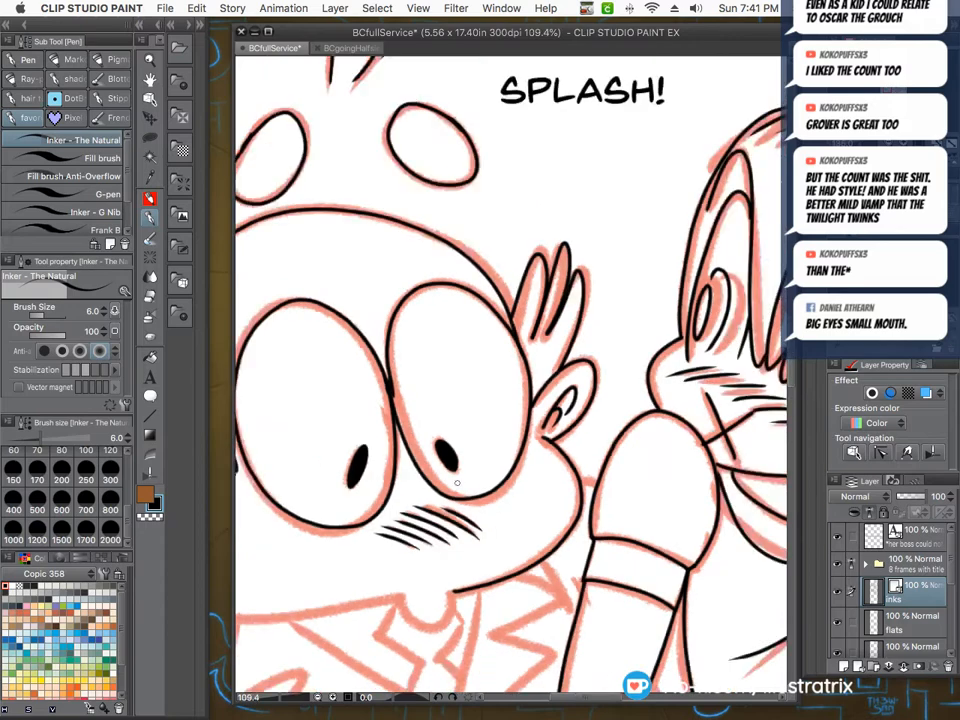
scroll(394, 505, "up", 4)
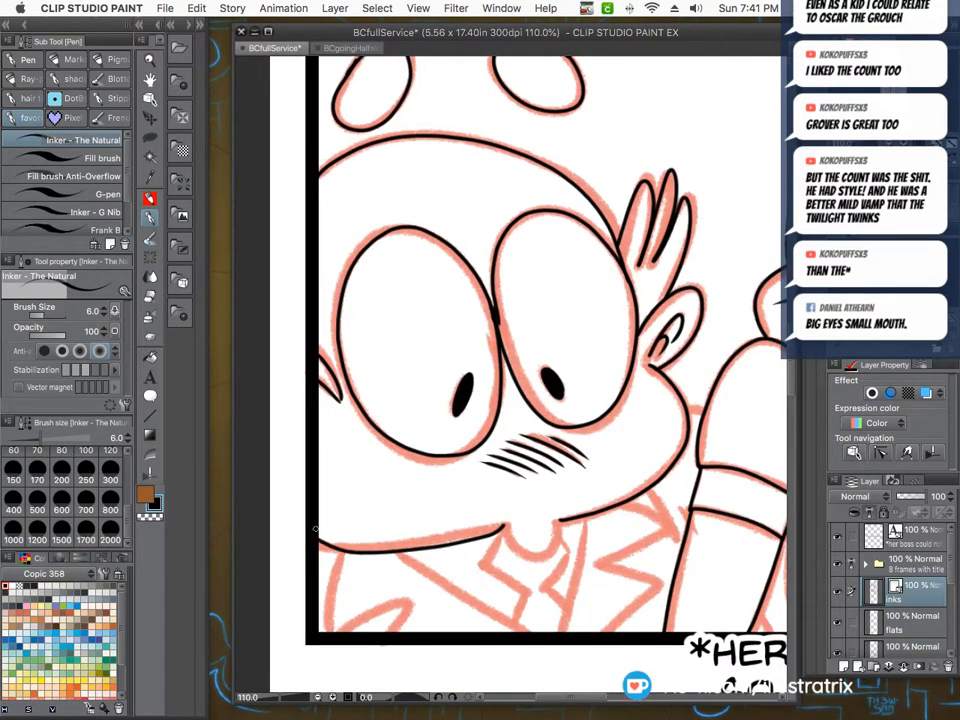
scroll(535, 533, "up", 2)
scroll(535, 533, "up", 1)
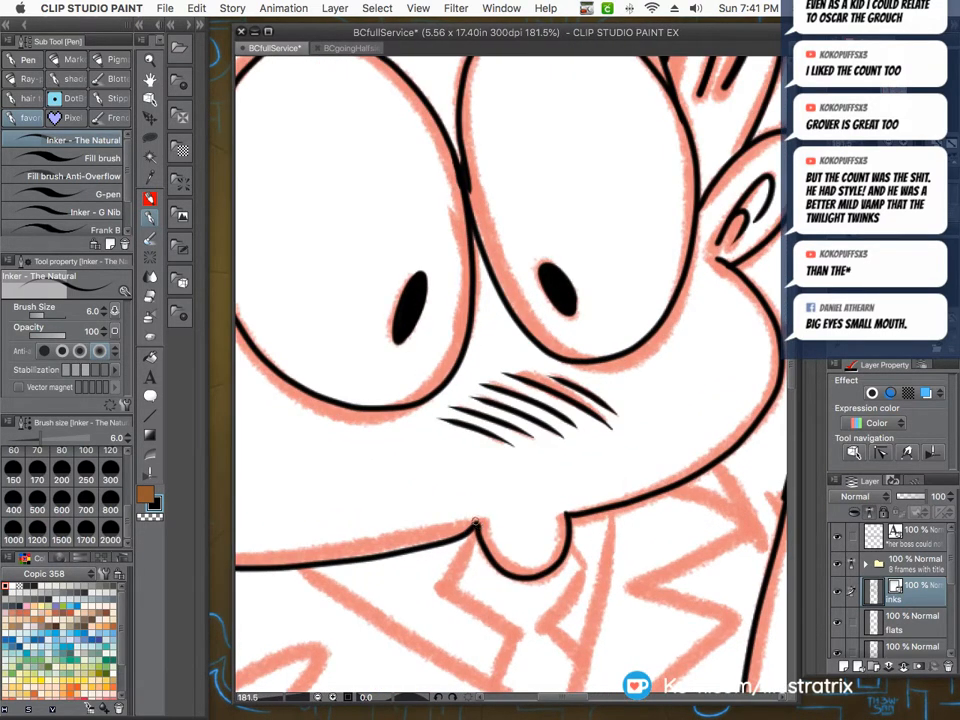
Ink the customer's shirt collar beneath the chin bump and the straight jacket edges on either side of it.
scroll(431, 414, "down", 2)
scroll(432, 414, "up", 3)
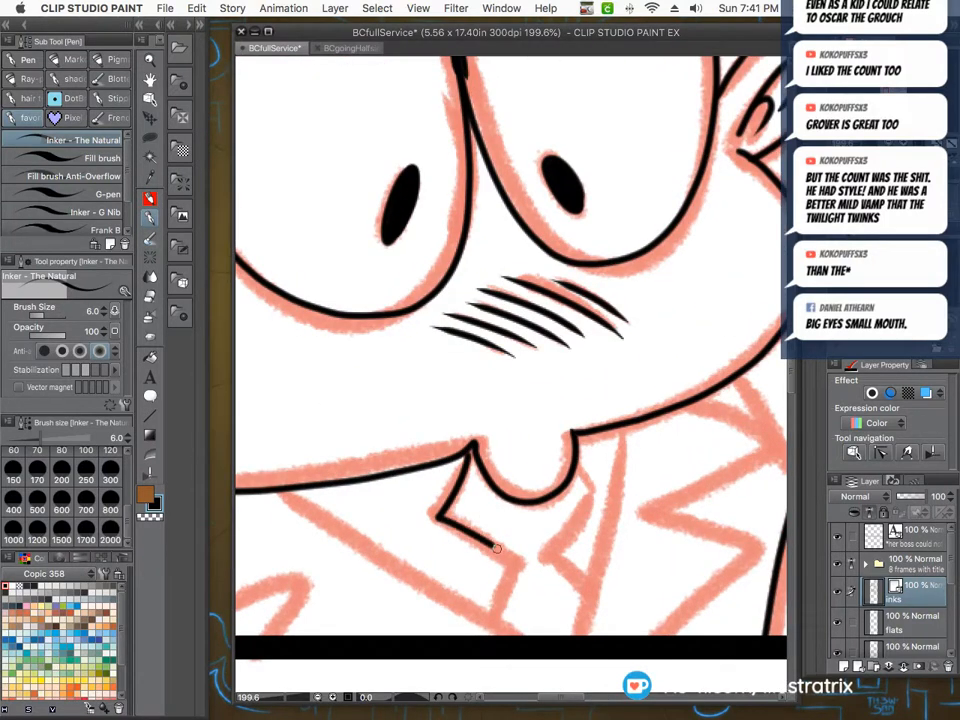
left_click_drag(600, 490, 583, 590)
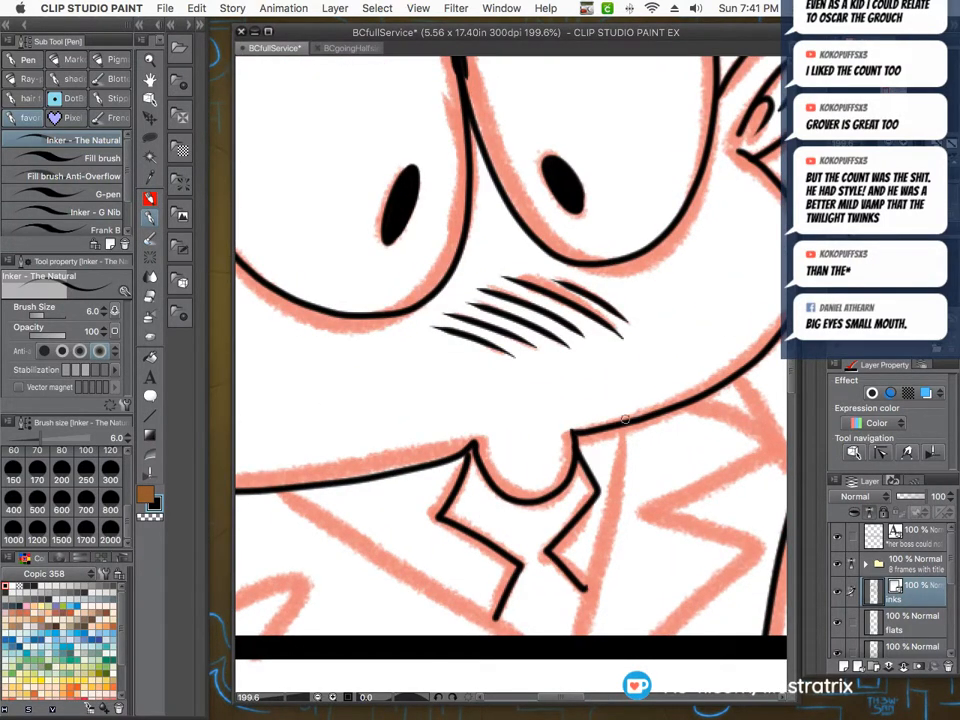
left_click_drag(627, 425, 580, 617)
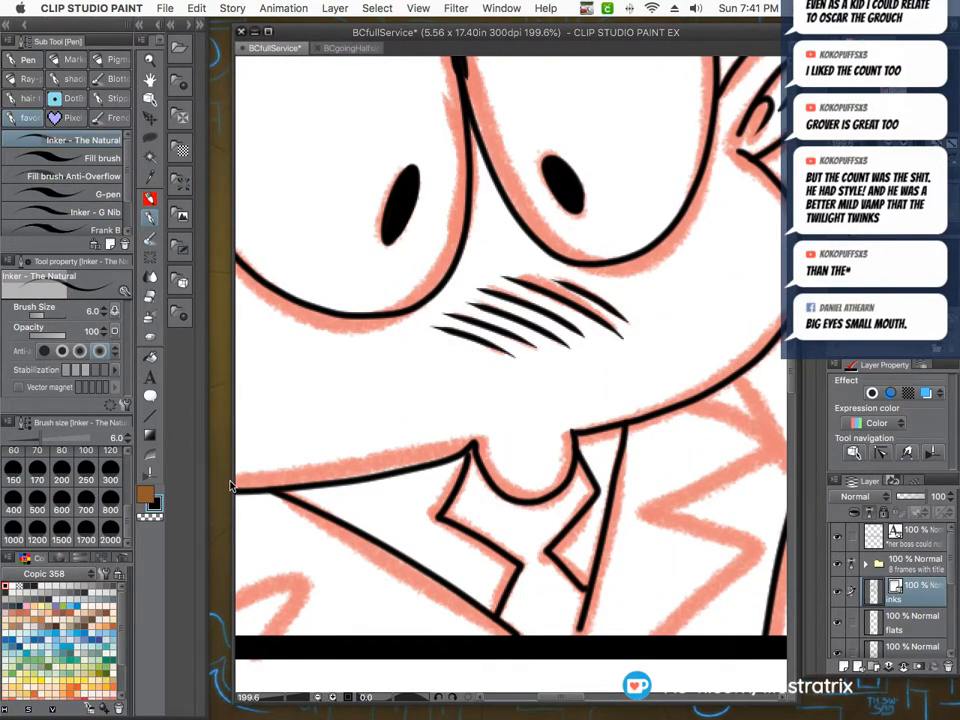
Ink the customer's jagged jacket lapel beside the collar and the short shoulder and background lines between him and the waitress's arm.
scroll(275, 515, "down", 3)
scroll(520, 448, "up", 2)
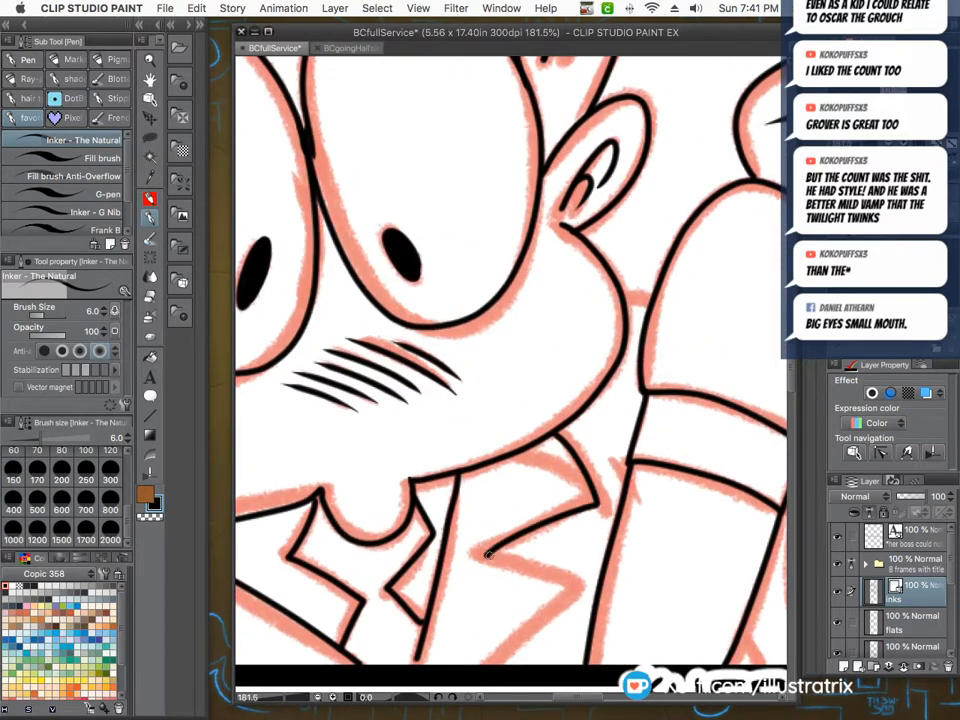
left_click_drag(511, 651, 495, 664)
left_click_drag(625, 484, 610, 442)
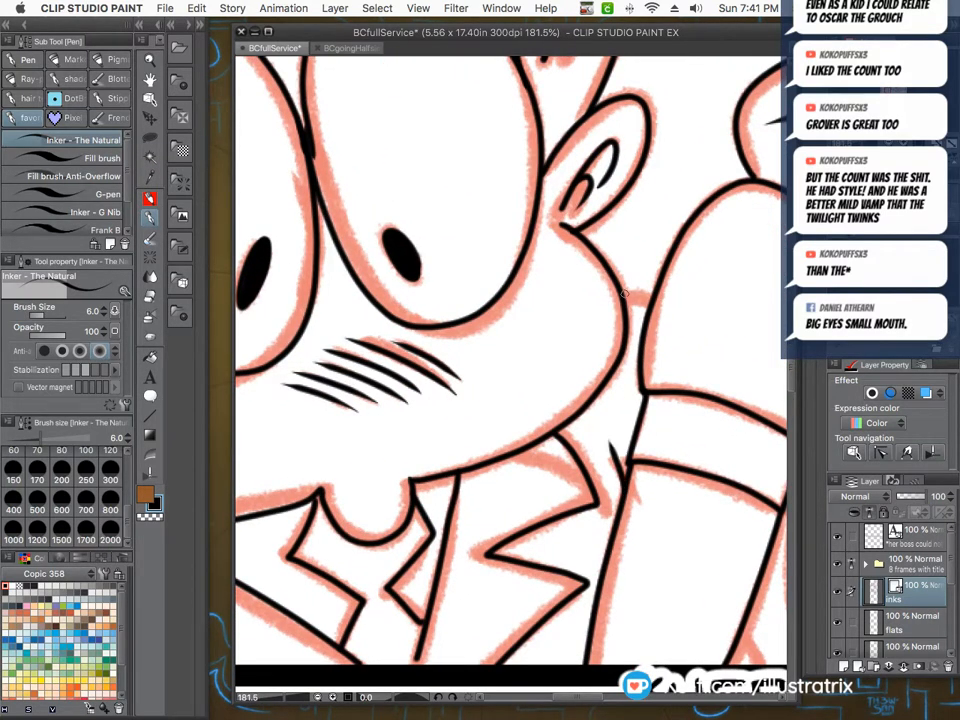
left_click_drag(626, 294, 649, 301)
Ink the customer's remaining sleeve and jacket folds in the second panel's lower corner.
scroll(533, 458, "down", 2)
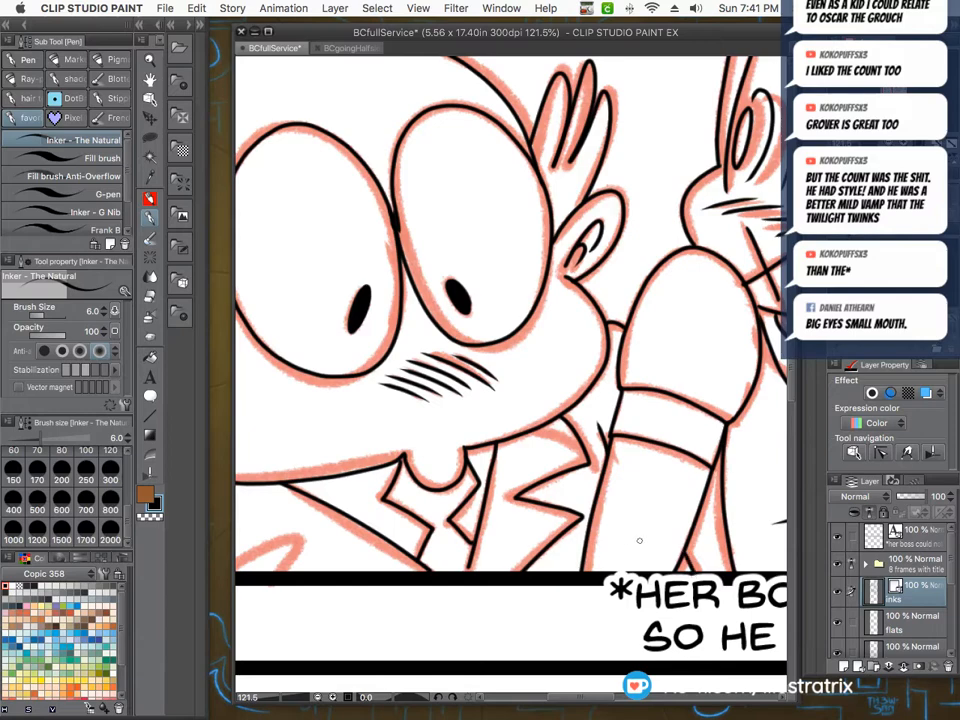
scroll(639, 540, "down", 2)
scroll(401, 504, "up", 3)
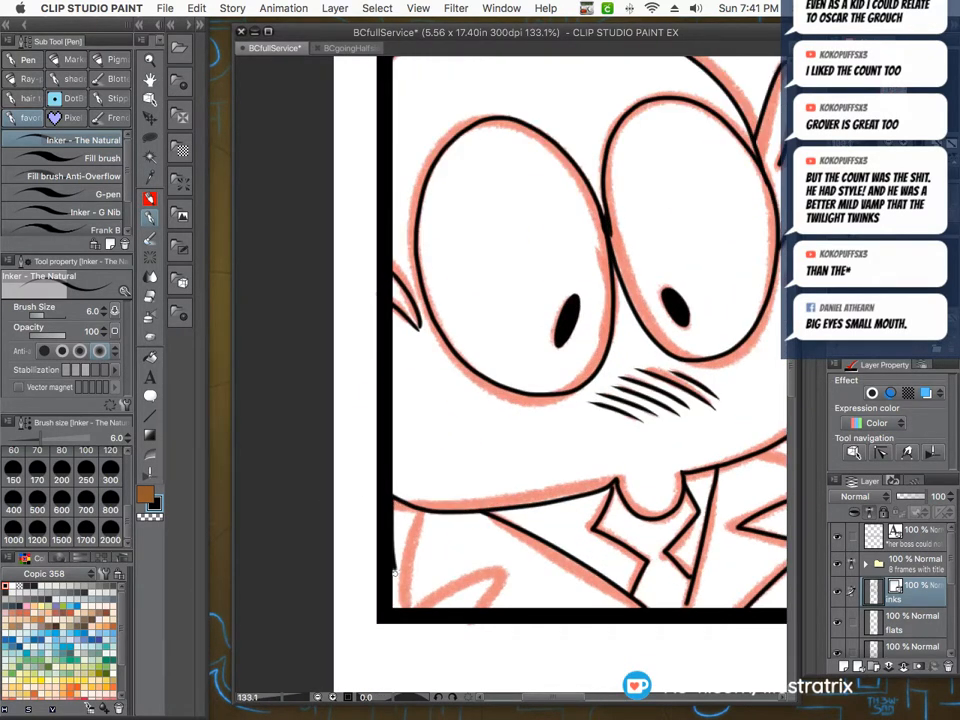
scroll(371, 504, "down", 2)
scroll(371, 504, "down", 1)
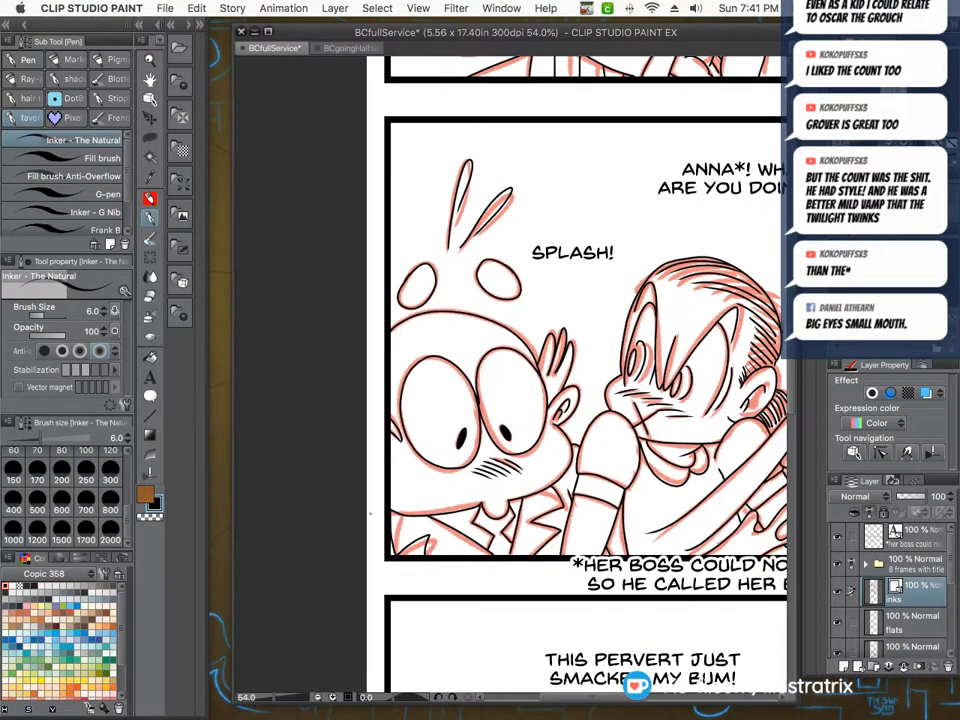
scroll(328, 496, "down", 1)
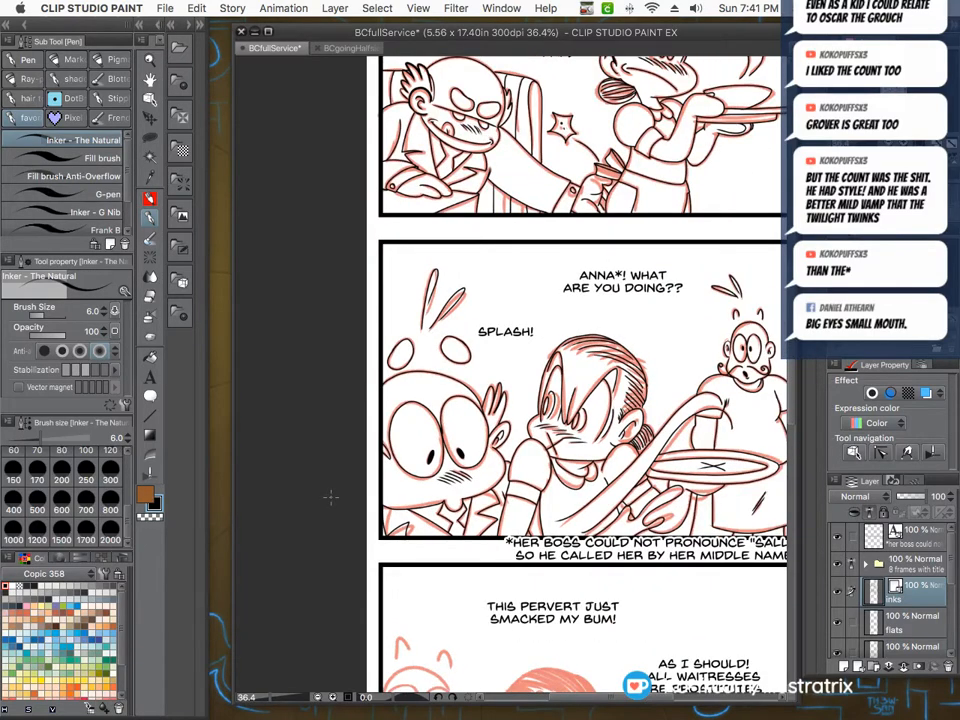
scroll(330, 496, "down", 1)
scroll(323, 375, "down", 1)
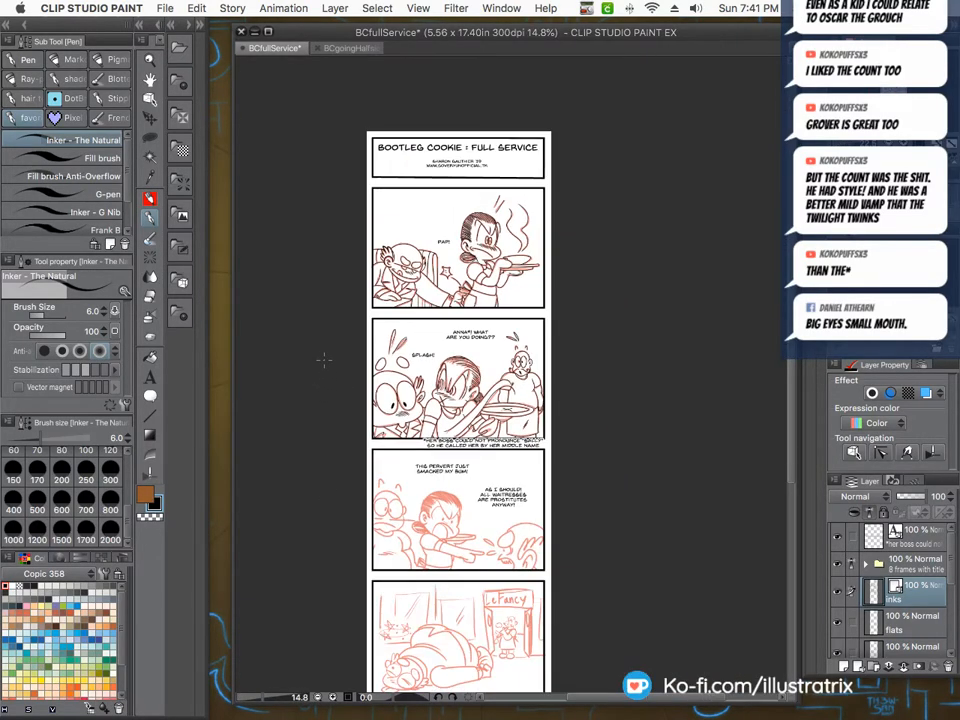
Ink the mustached boss's two large round eyes with solid black pupils at the edge of the third panel.
scroll(394, 379, "up", 5)
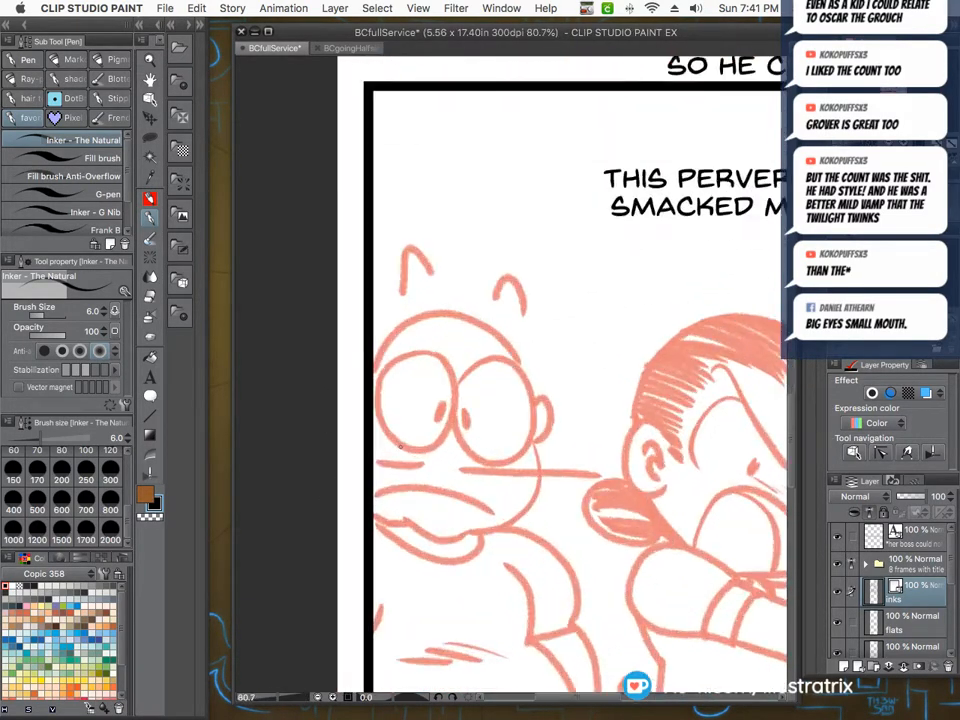
scroll(394, 379, "up", 5)
mouse_move(580, 382)
left_mouse_down()
mouse_move(577, 335)
mouse_move(502, 252)
mouse_move(358, 268)
mouse_move(292, 395)
mouse_move(340, 539)
mouse_move(470, 585)
mouse_move(562, 501)
mouse_move(584, 360)
left_mouse_up()
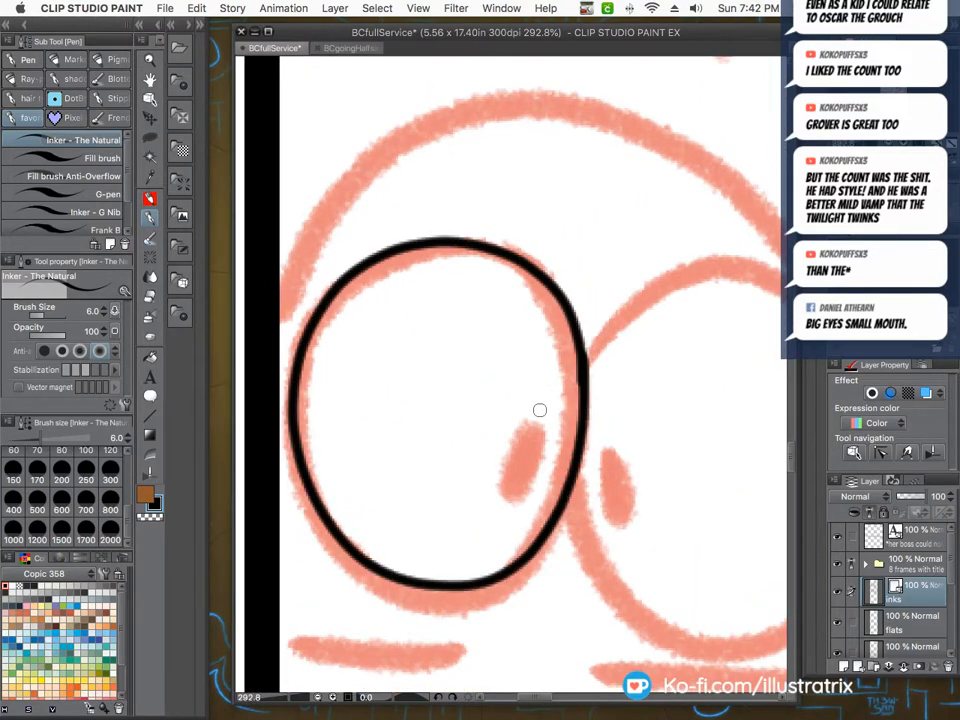
mouse_move(534, 466)
left_mouse_down()
mouse_move(527, 429)
mouse_move(515, 490)
mouse_move(529, 448)
left_mouse_up()
scroll(485, 369, "down", 4)
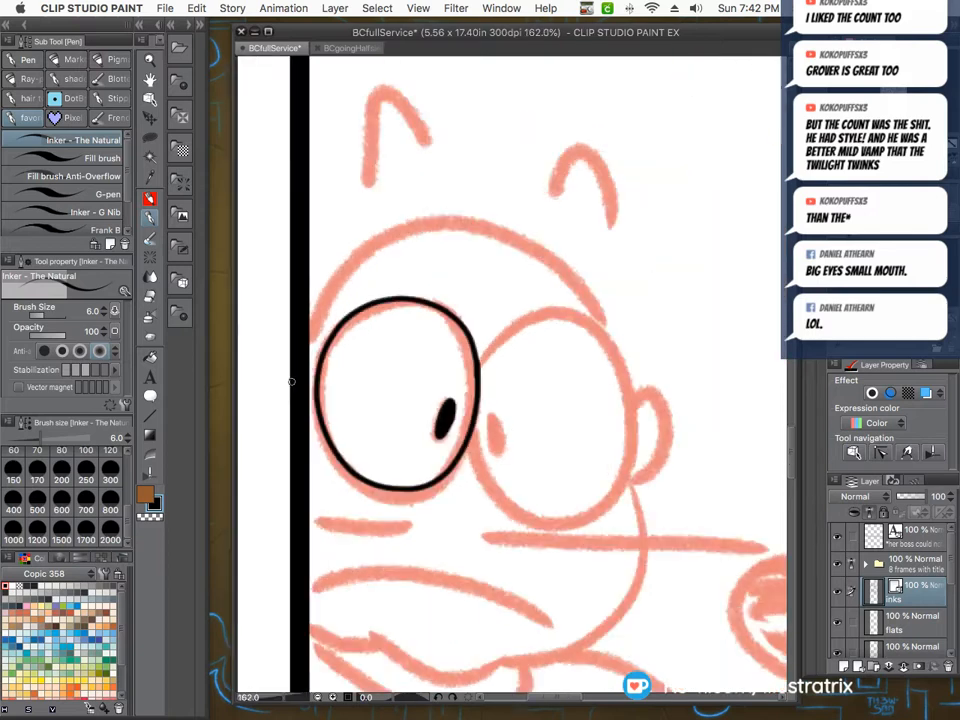
scroll(485, 369, "up", 4)
scroll(481, 363, "down", 2)
mouse_move(481, 360)
left_mouse_down()
mouse_move(623, 273)
mouse_move(731, 500)
mouse_move(620, 620)
mouse_move(480, 368)
left_mouse_up()
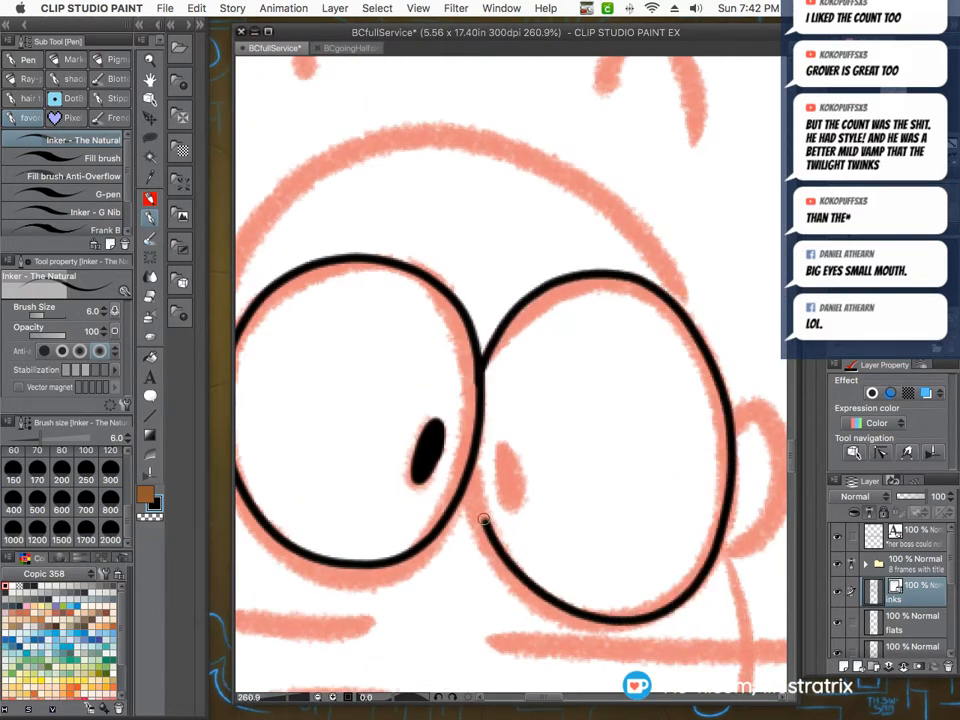
mouse_move(505, 450)
left_mouse_down()
mouse_move(503, 482)
mouse_move(513, 473)
left_mouse_up()
Ink the curve of the boss's bald head and his small ear with its inner fold.
scroll(385, 355, "down", 2)
scroll(385, 355, "up", 1)
mouse_move(293, 378)
left_mouse_down()
mouse_move(415, 246)
mouse_move(505, 265)
mouse_move(518, 297)
left_mouse_up()
scroll(396, 279, "down", 2)
scroll(549, 393, "up", 2)
mouse_move(550, 393)
left_mouse_down()
mouse_move(589, 475)
mouse_move(549, 500)
left_mouse_up()
mouse_move(581, 432)
left_mouse_down()
mouse_move(554, 452)
mouse_move(566, 469)
left_mouse_up()
scroll(530, 357, "down", 1)
scroll(530, 358, "down", 2)
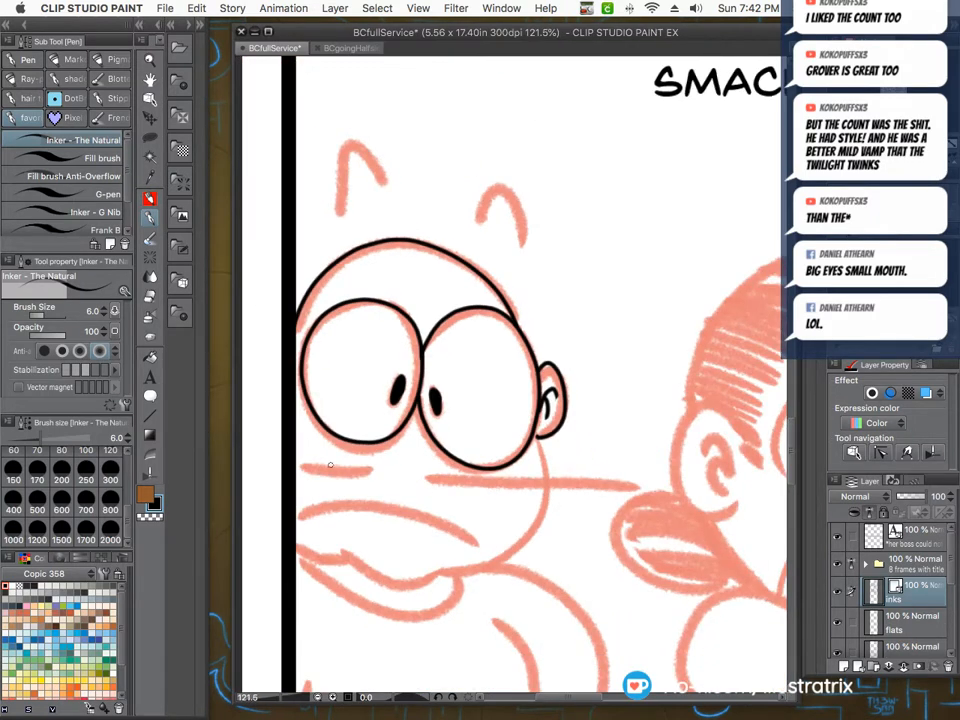
Ink the boss's cheek and jaw outline, the two straight mustache lines, and the frowning curve of his mouth.
scroll(296, 503, "up", 1)
mouse_move(287, 550)
left_mouse_down()
mouse_move(332, 579)
mouse_move(358, 577)
mouse_move(422, 601)
mouse_move(489, 595)
mouse_move(566, 568)
mouse_move(602, 505)
mouse_move(592, 430)
left_mouse_up()
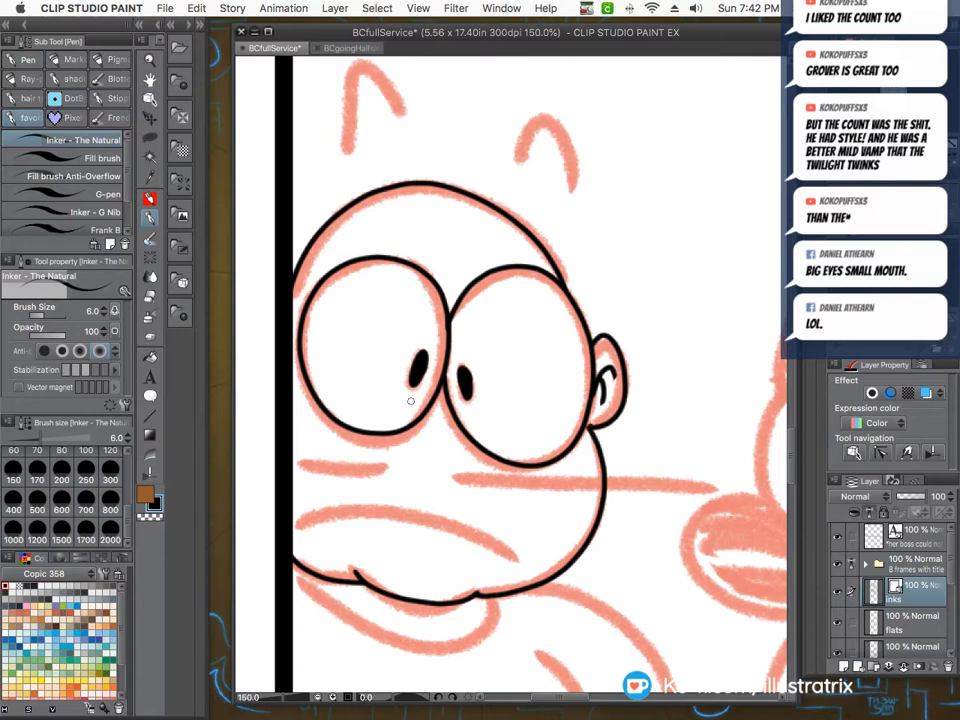
left_click_drag(384, 469, 293, 467)
left_click_drag(466, 479, 704, 489)
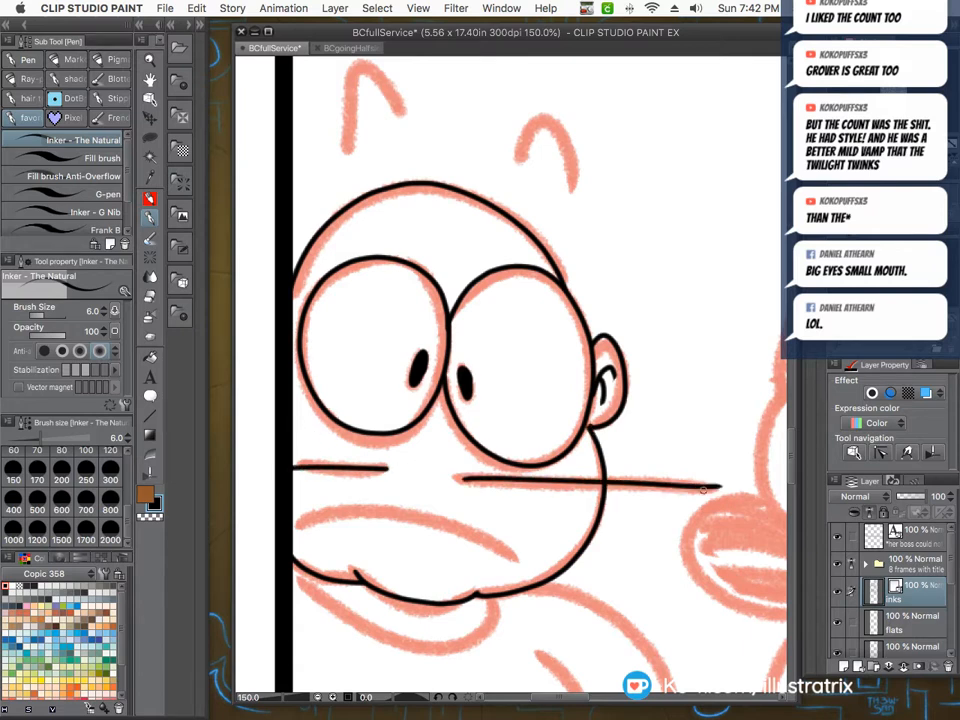
left_click_drag(296, 522, 520, 563)
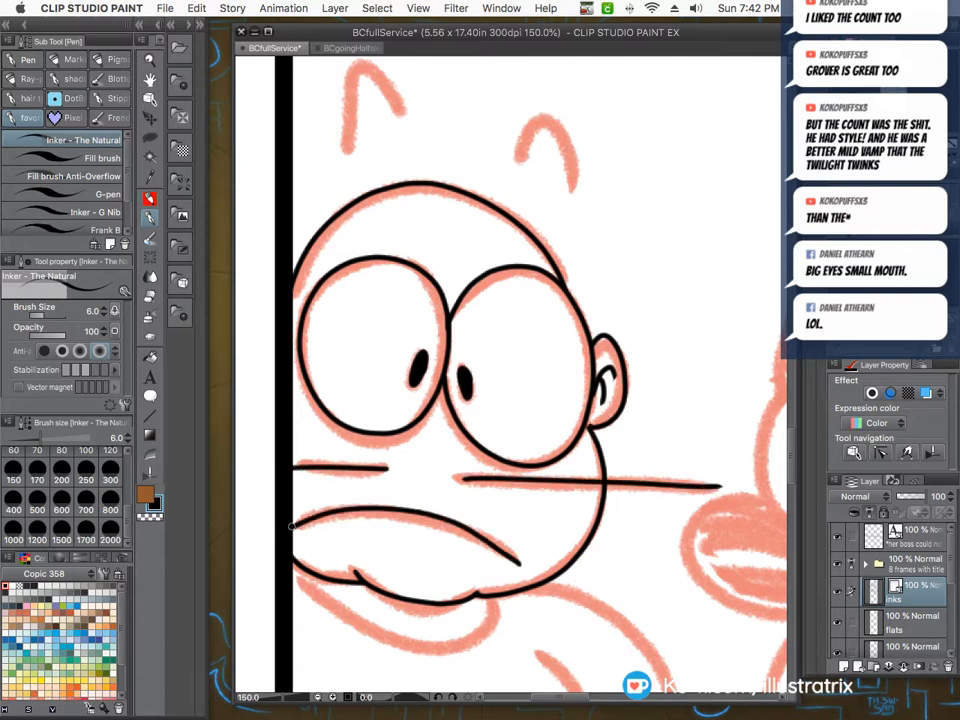
scroll(336, 559, "down", 3)
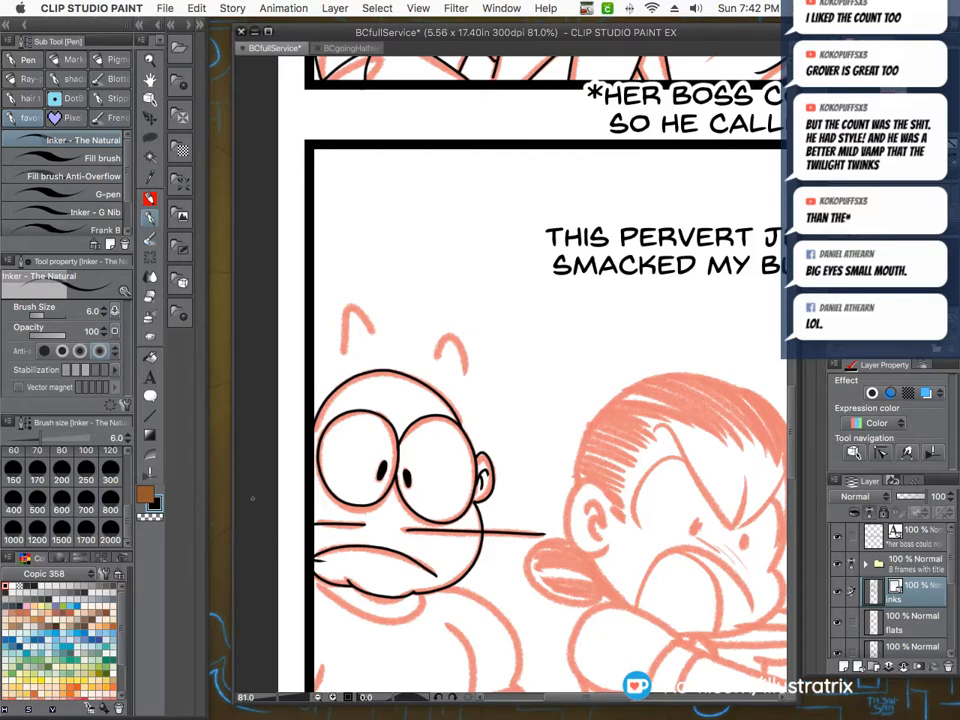
Ink the two arched eyebrows floating above the boss's head, thickening the inner end of each.
scroll(342, 295, "up", 5)
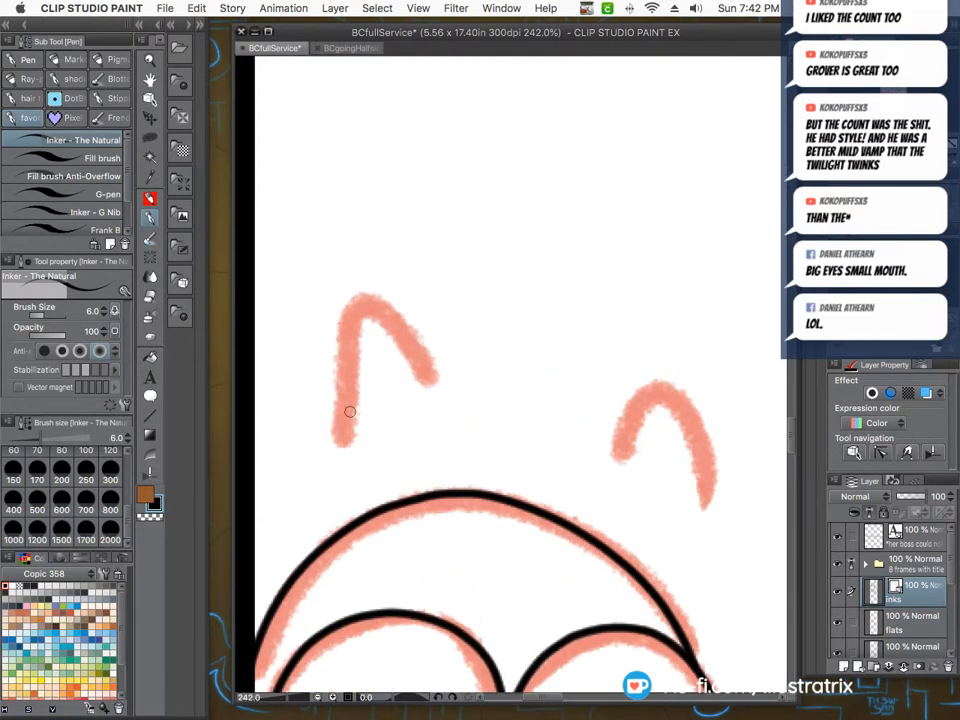
mouse_move(340, 440)
left_mouse_down()
mouse_move(372, 299)
mouse_move(428, 386)
mouse_move(411, 341)
mouse_move(378, 336)
left_mouse_up()
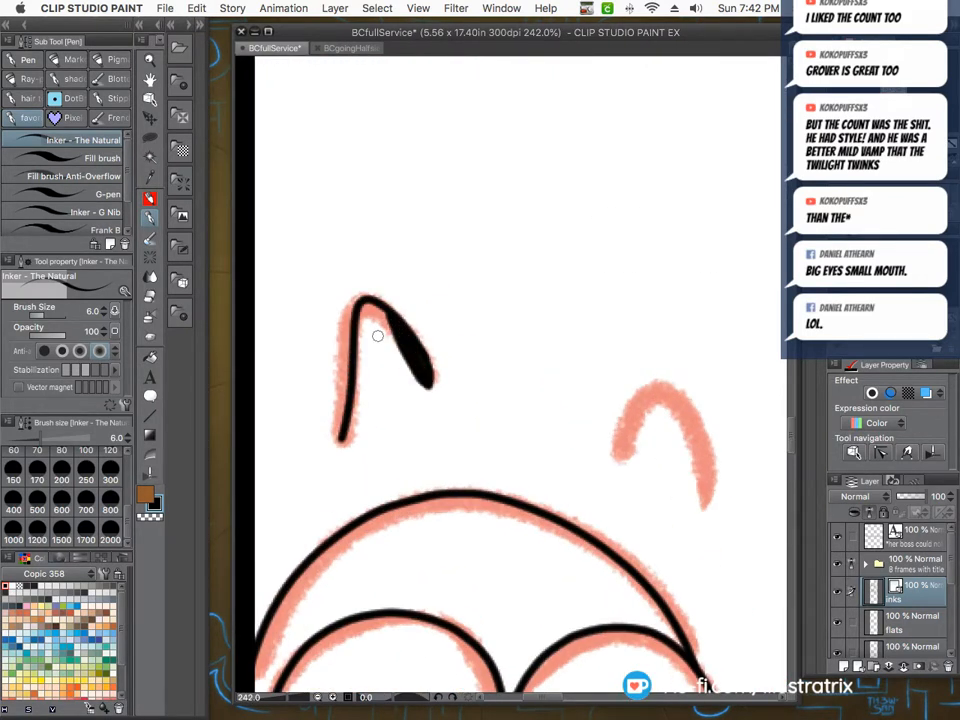
left_click_drag(662, 388, 706, 505)
mouse_move(618, 458)
left_mouse_down()
mouse_move(668, 388)
mouse_move(655, 395)
mouse_move(611, 378)
left_mouse_up()
scroll(611, 378, "down", 6)
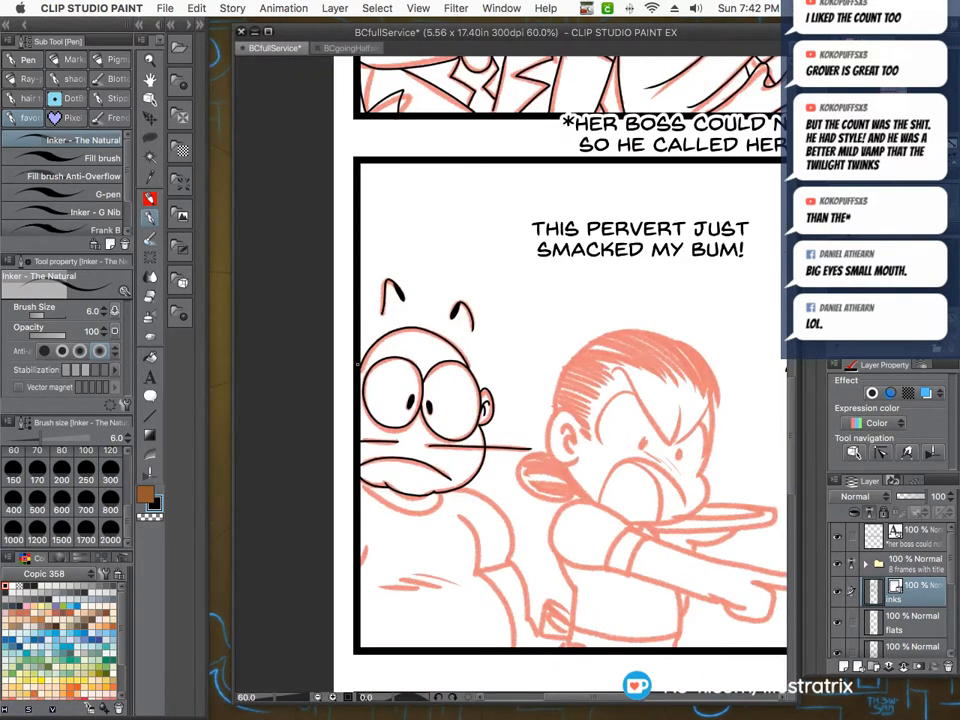
Ink the boss's rounded double chin and the shoulder and short sleeve beside it.
scroll(370, 492, "up", 4)
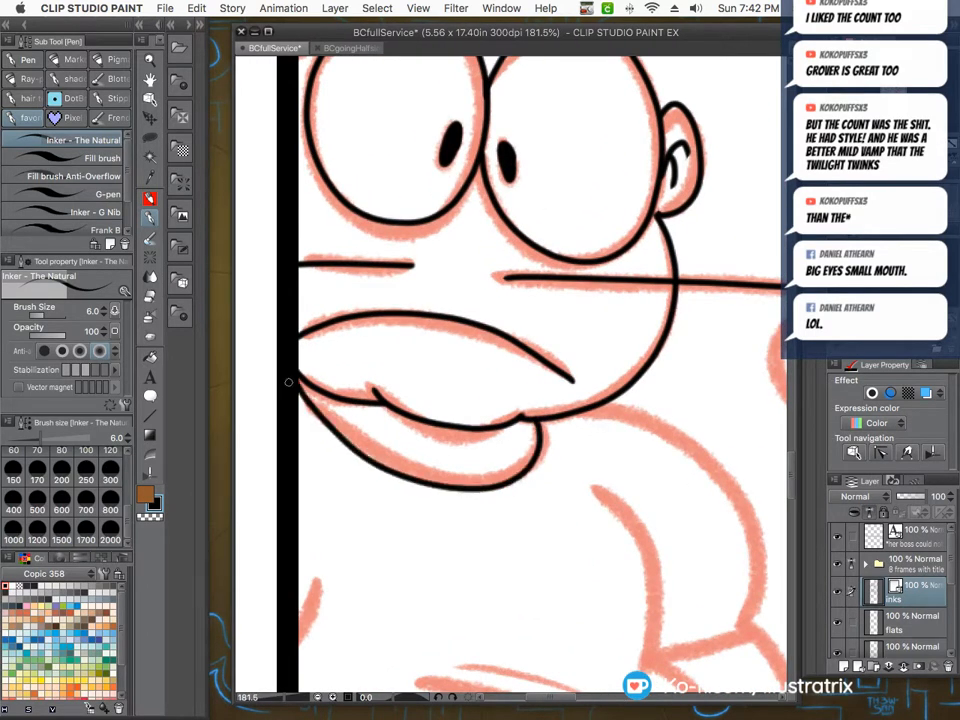
scroll(440, 432, "down", 5)
scroll(442, 436, "up", 4)
mouse_move(430, 410)
left_mouse_down()
mouse_move(454, 438)
mouse_move(462, 537)
left_mouse_up()
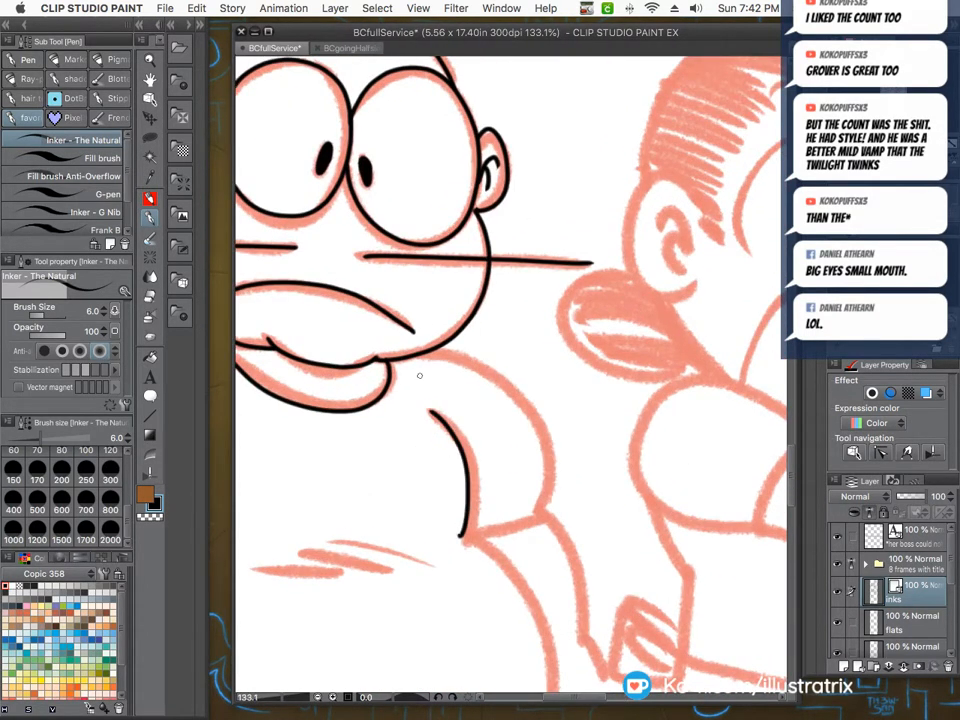
mouse_move(430, 352)
left_mouse_down()
mouse_move(493, 373)
mouse_move(543, 482)
mouse_move(537, 510)
mouse_move(460, 537)
left_mouse_up()
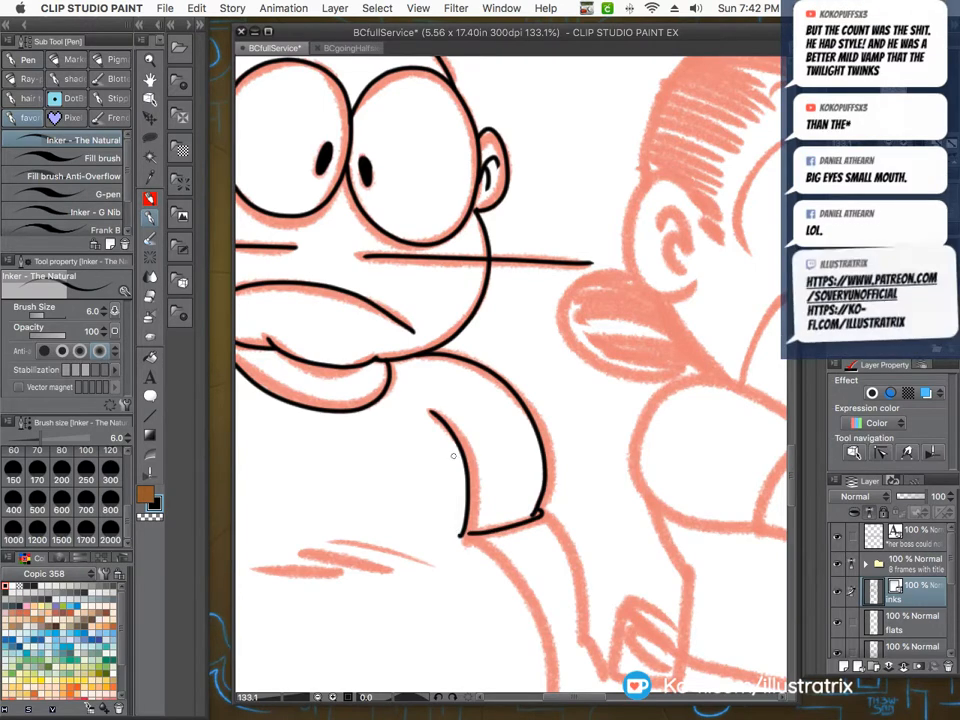
Ink the side of the boss's torso and his forearm down to the panel's lower border.
scroll(460, 530, "down", 3)
scroll(455, 500, "up", 2)
mouse_move(452, 462)
left_mouse_down()
mouse_move(526, 563)
mouse_move(530, 612)
left_mouse_up()
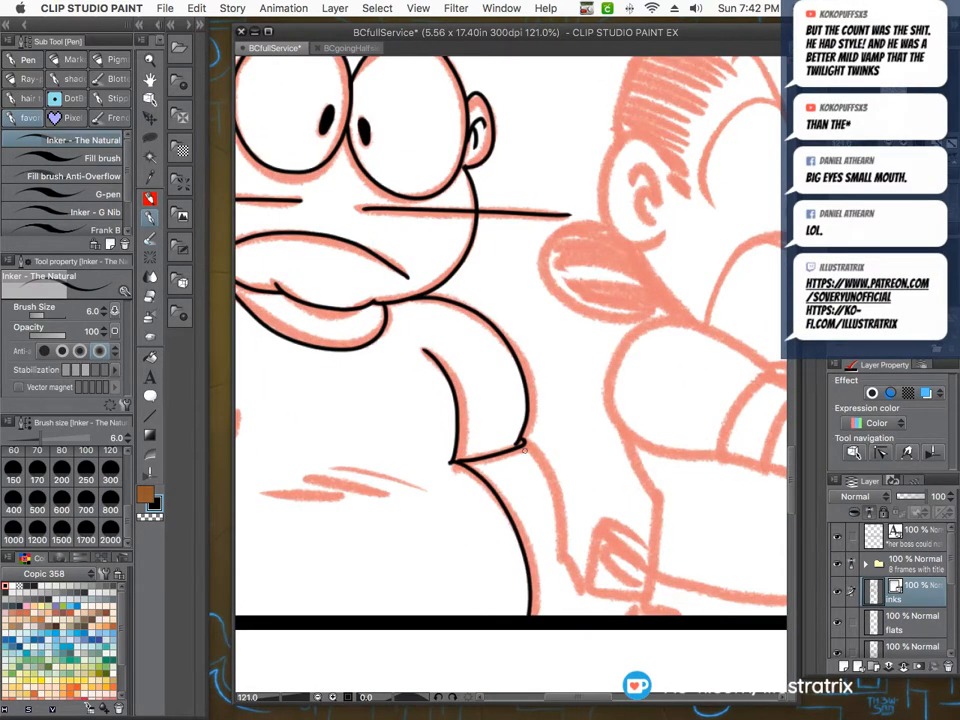
mouse_move(520, 443)
left_mouse_down()
mouse_move(541, 466)
mouse_move(557, 555)
mouse_move(587, 620)
left_mouse_up()
Ink the hatching strokes across the boss's belly and the short arm crease at the panel border.
scroll(454, 512, "down", 3)
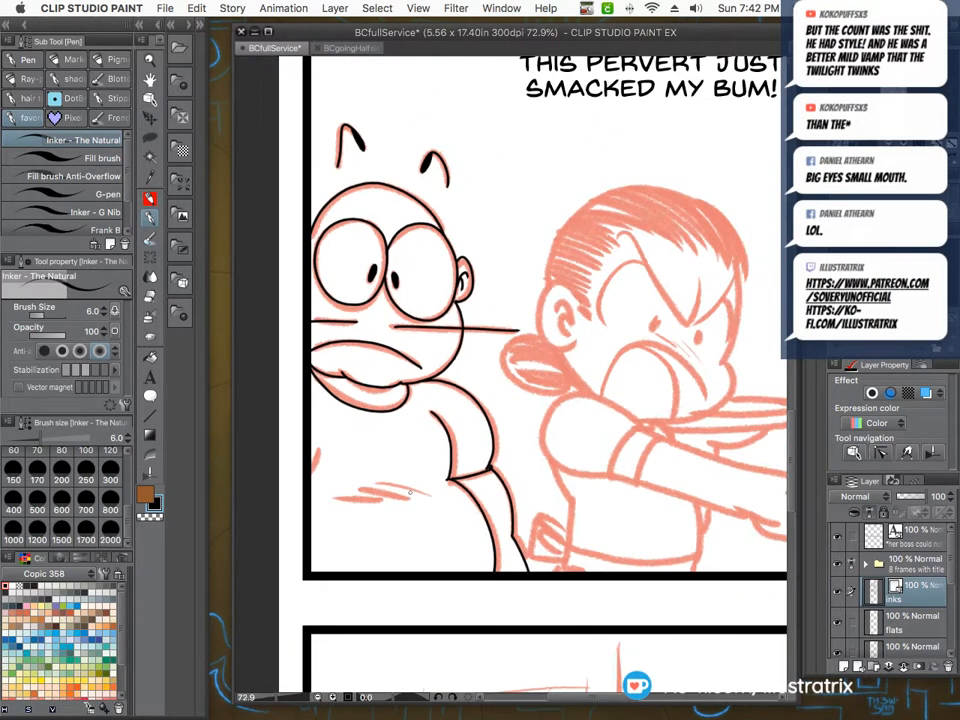
scroll(440, 500, "up", 4)
left_click_drag(434, 499, 355, 475)
mouse_move(415, 506)
left_mouse_down()
mouse_move(365, 479)
mouse_move(321, 485)
left_mouse_up()
left_click_drag(386, 503, 281, 486)
left_click_drag(322, 506, 259, 501)
scroll(300, 505, "down", 3)
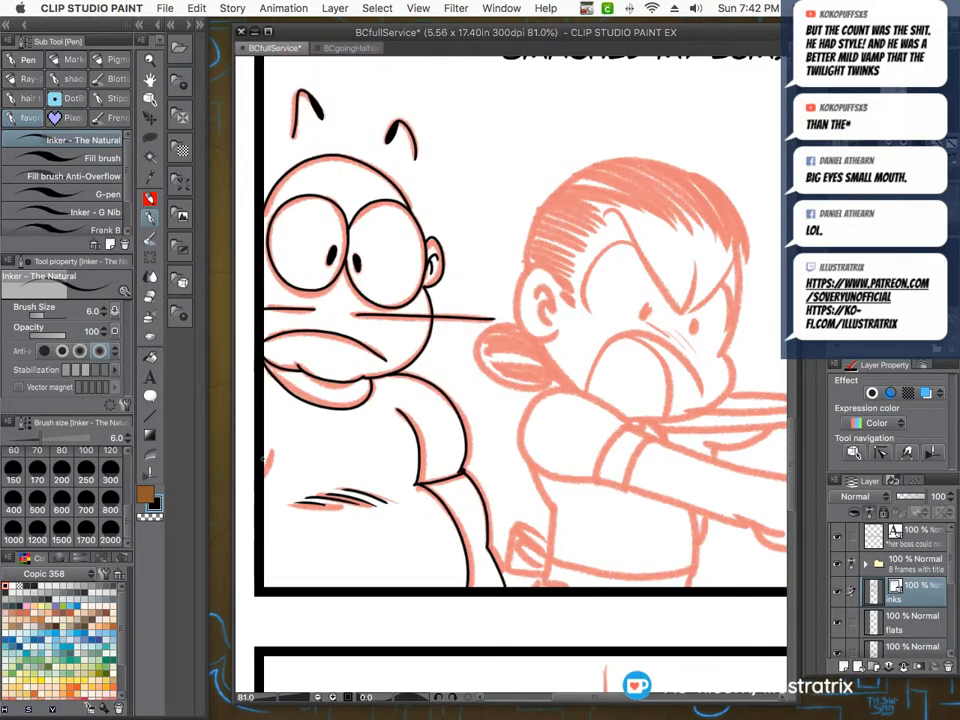
scroll(255, 455, "up", 2)
left_click_drag(280, 444, 264, 491)
scroll(232, 427, "down", 5)
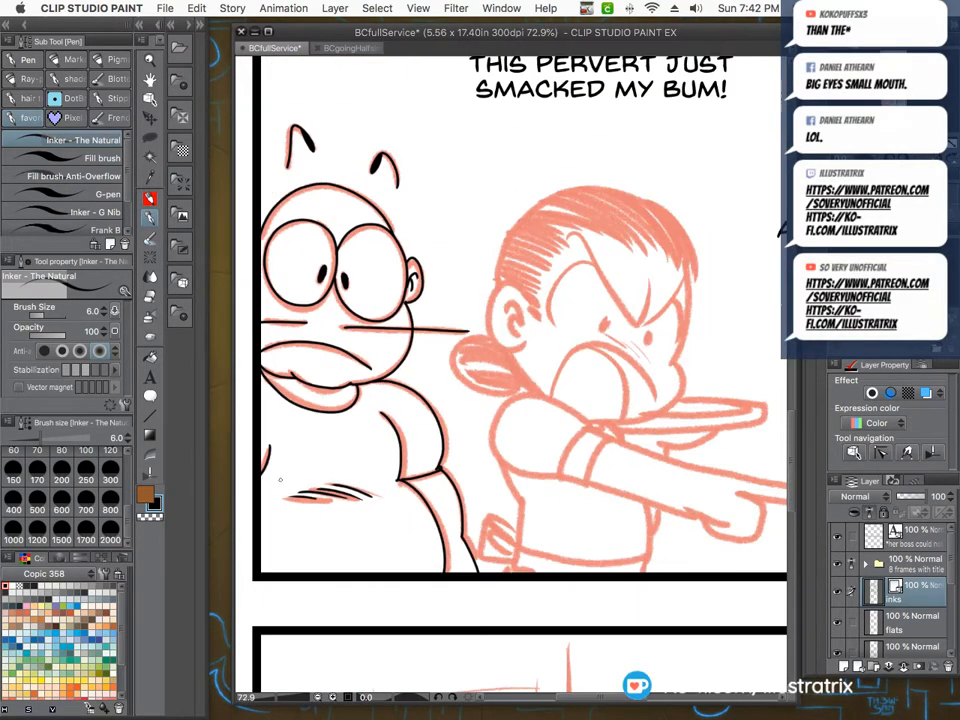
Ink the waitress's ear in the third panel with its curled inner folds.
scroll(369, 370, "up", 2)
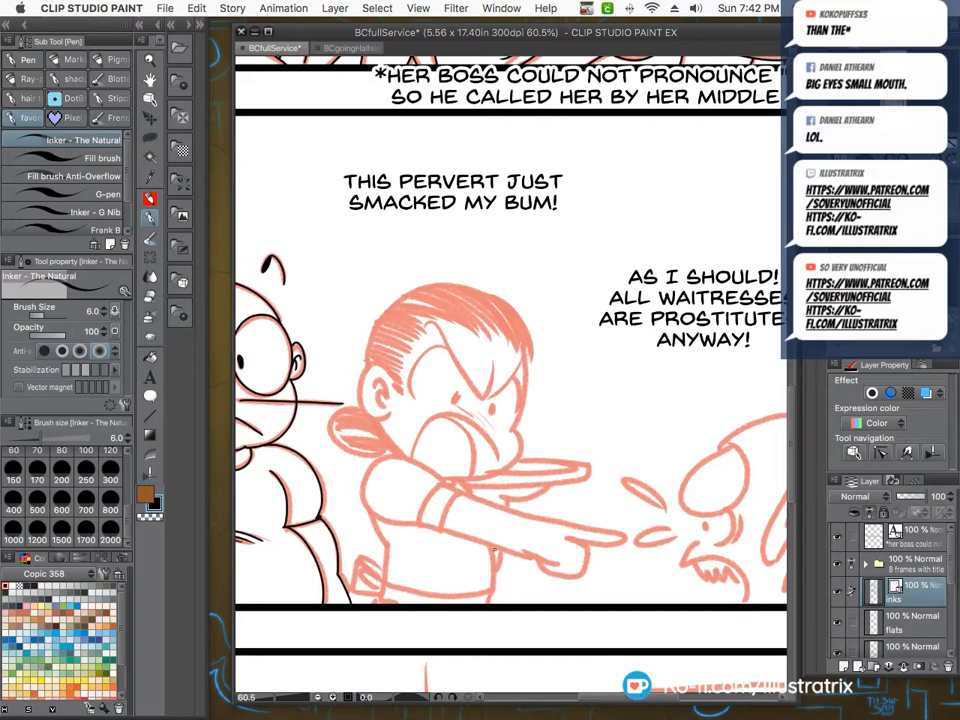
scroll(494, 549, "up", 4)
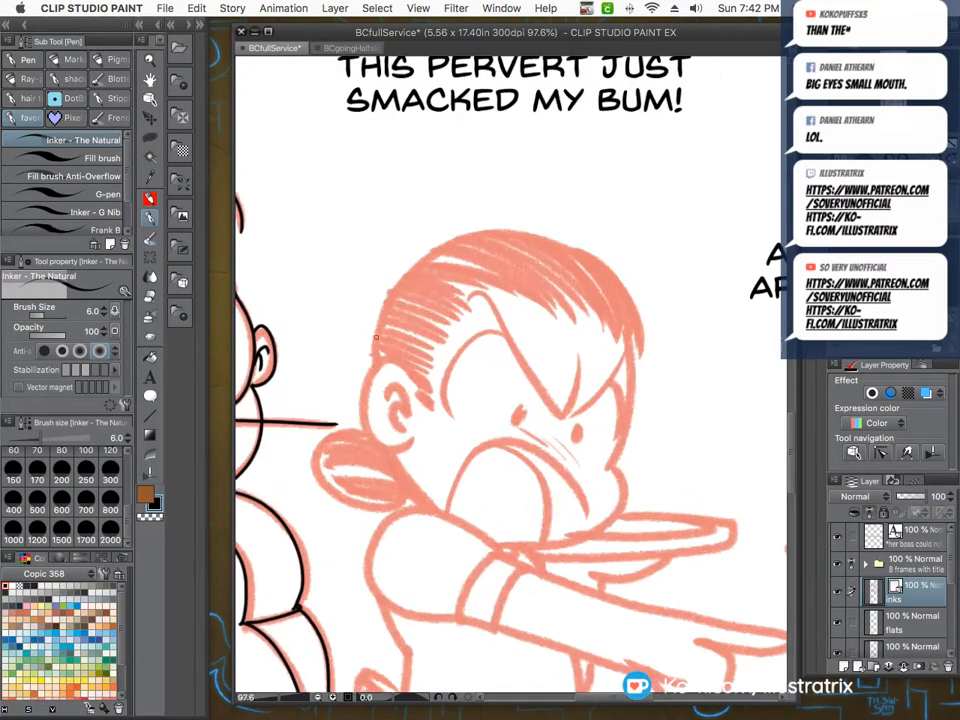
mouse_move(420, 383)
left_mouse_down()
mouse_move(374, 353)
mouse_move(344, 412)
mouse_move(389, 470)
left_mouse_up()
scroll(380, 385, "up", 3)
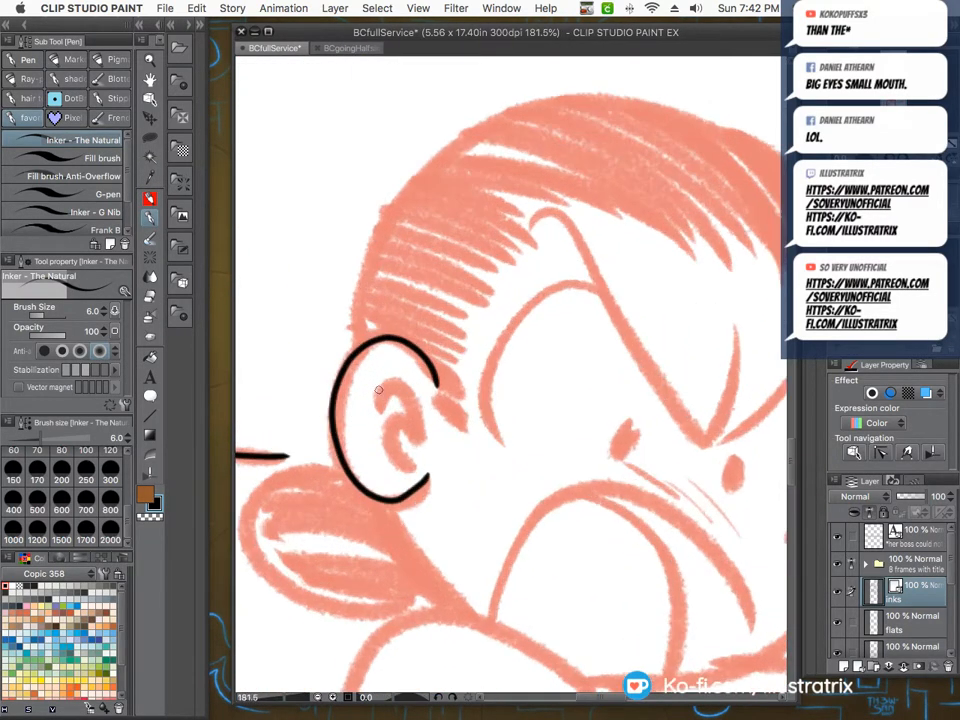
mouse_move(367, 418)
left_mouse_down()
mouse_move(428, 465)
mouse_move(405, 488)
mouse_move(448, 588)
left_mouse_up()
scroll(356, 436, "down", 3)
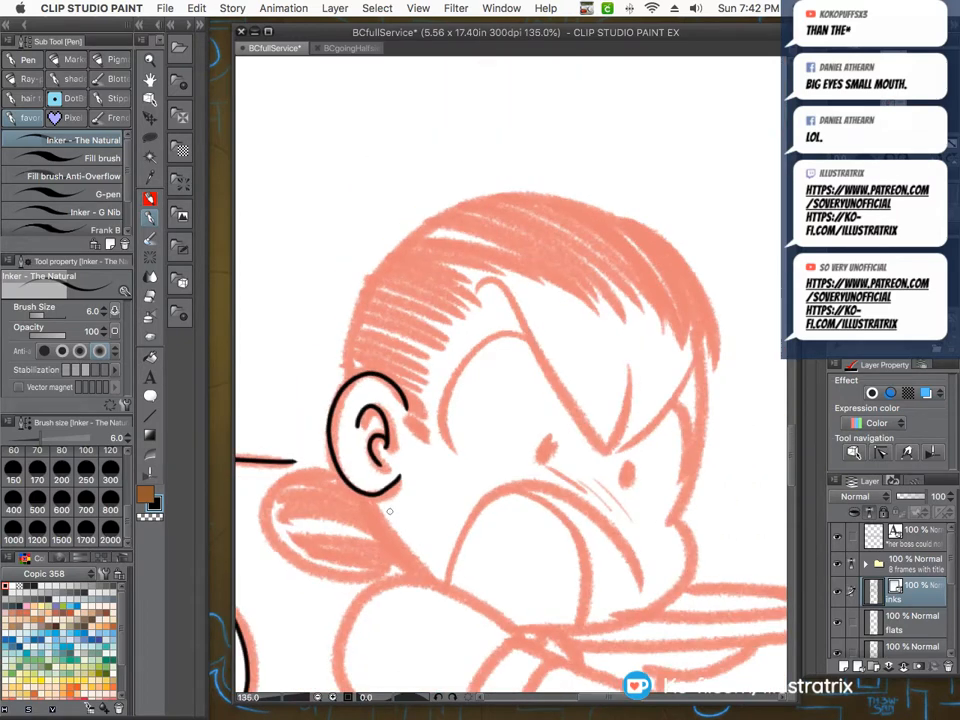
Ink the waitress's jaw and neck lines, her angry V-shaped brow, face profile and wide-open mouth.
left_click_drag(396, 478, 440, 585)
mouse_move(473, 296)
left_mouse_down()
mouse_move(509, 299)
mouse_move(575, 421)
mouse_move(628, 366)
left_mouse_up()
mouse_move(607, 454)
left_mouse_down()
mouse_move(697, 386)
mouse_move(670, 516)
mouse_move(688, 580)
mouse_move(525, 625)
mouse_move(472, 598)
mouse_move(643, 592)
left_mouse_up()
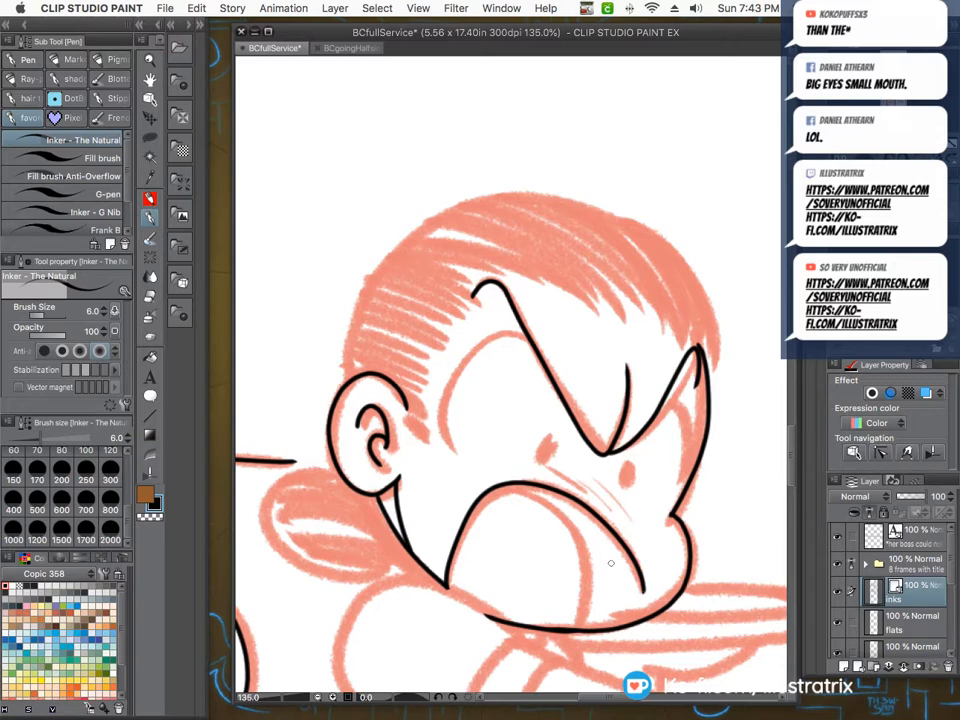
mouse_move(504, 485)
left_mouse_down()
mouse_move(574, 536)
mouse_move(578, 632)
left_mouse_up()
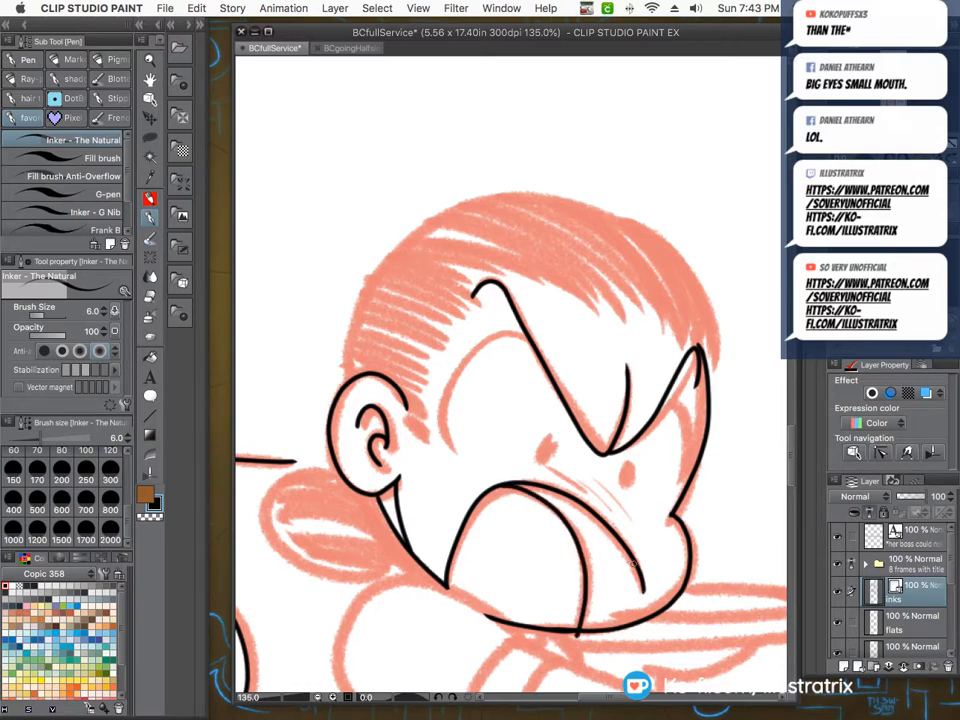
Ink the inner line in the waitress's open mouth, her two solid pupils and the curved outlines of both eyes.
left_click_drag(632, 563, 581, 633)
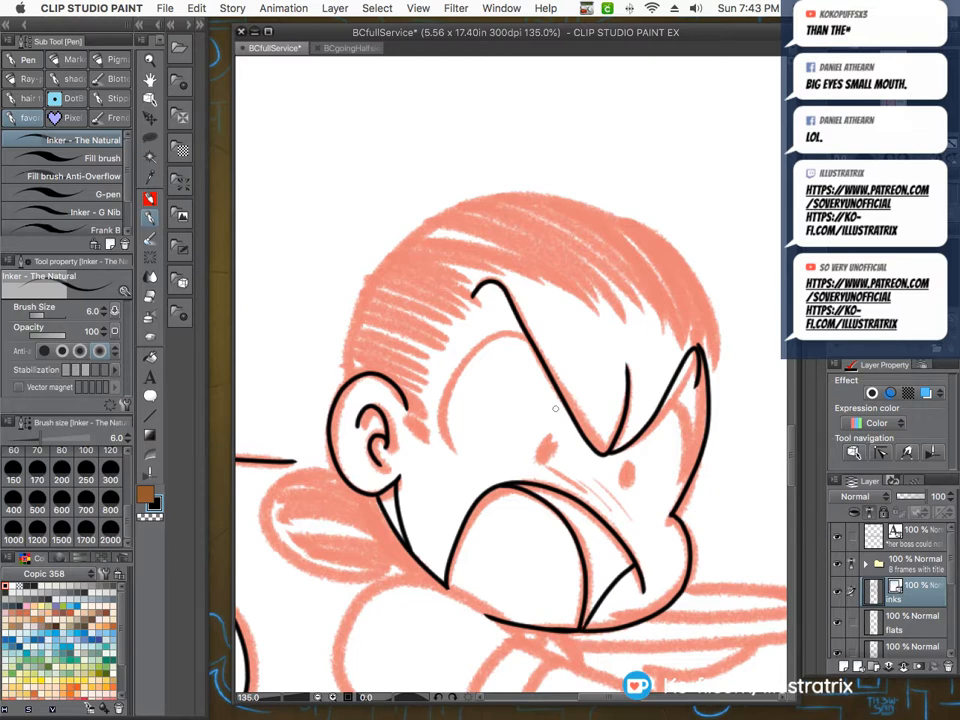
left_click_drag(552, 446, 551, 438)
left_click_drag(622, 465, 615, 481)
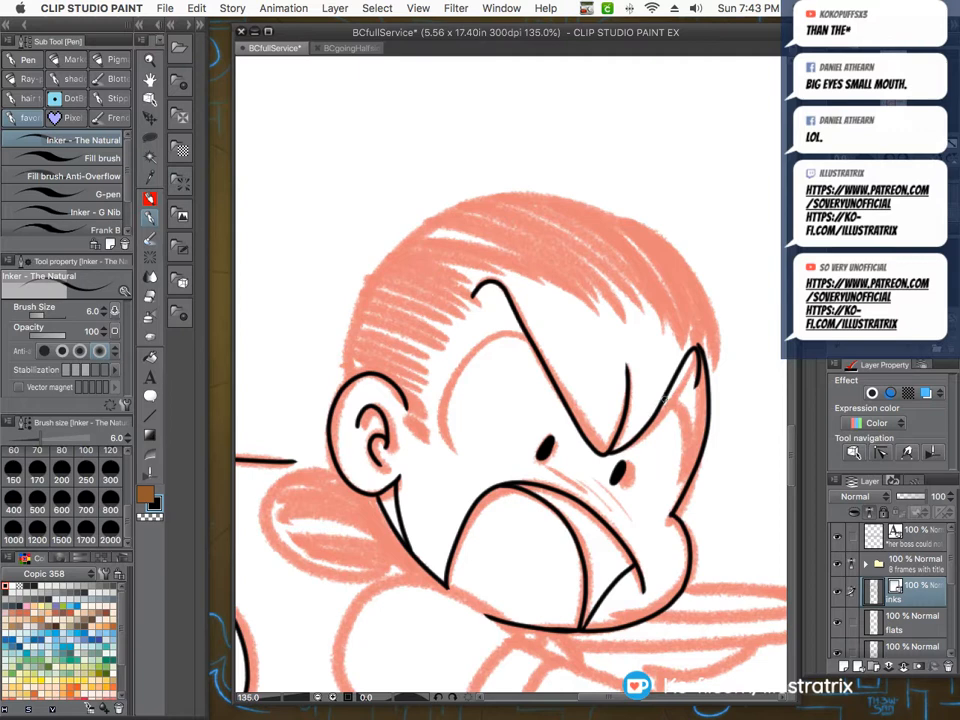
left_click_drag(493, 336, 450, 455)
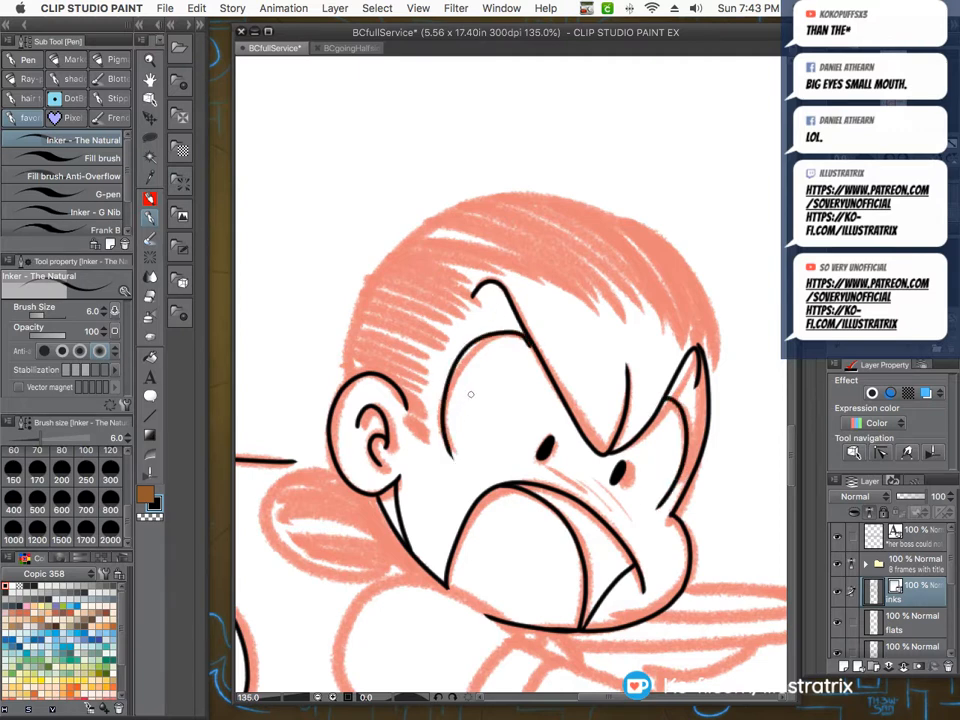
Ink the short diagonal hatching strokes between the waitress's eyes and mouth.
left_click_drag(629, 518, 599, 488)
left_click_drag(617, 512, 555, 475)
left_click_drag(580, 489, 534, 468)
left_click_drag(548, 480, 502, 463)
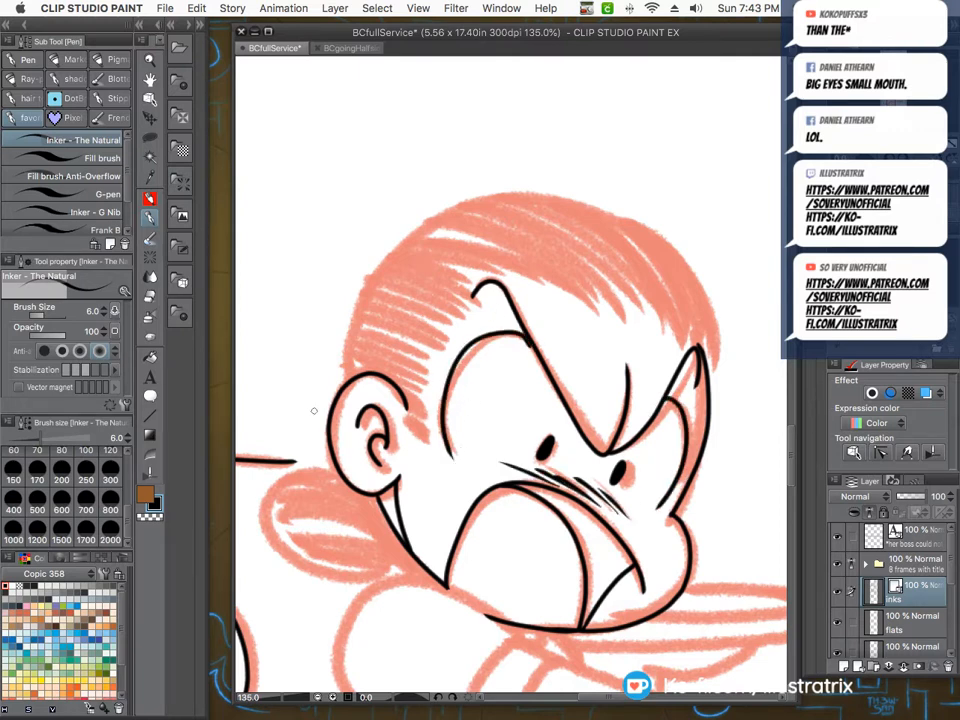
Ink the waitress's head outline, her sideburn, and dense hair hatching above the ear and along the temple.
left_click_drag(427, 432, 406, 413)
left_click_drag(428, 438, 410, 420)
mouse_move(340, 392)
left_mouse_down()
mouse_move(444, 216)
mouse_move(699, 280)
mouse_move(712, 370)
left_mouse_up()
left_click_drag(426, 408, 340, 374)
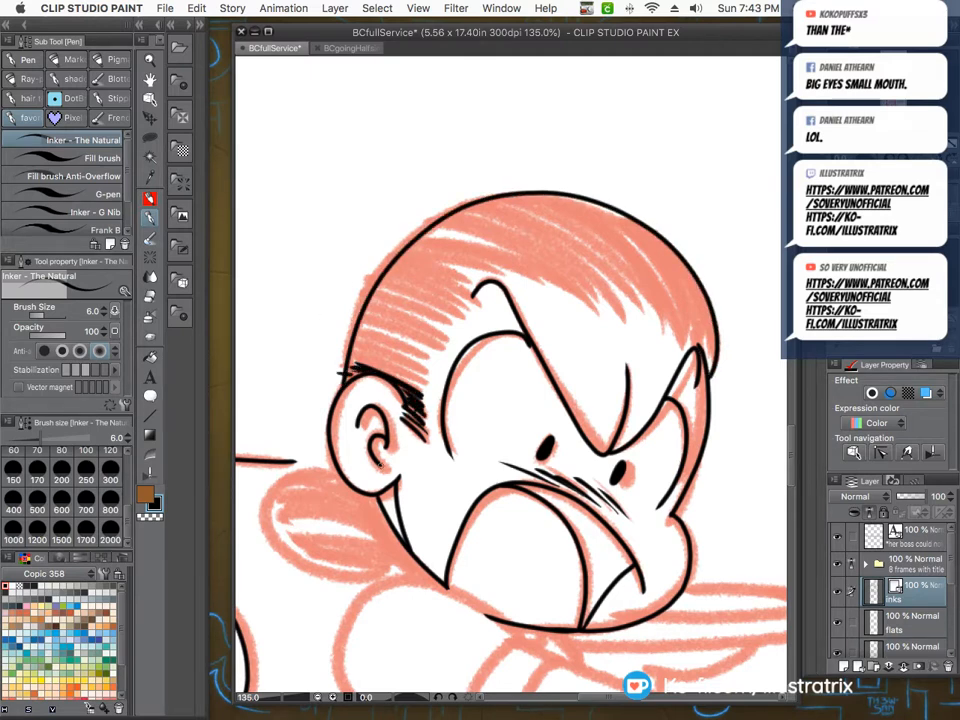
mouse_move(425, 370)
left_mouse_down()
mouse_move(355, 348)
mouse_move(355, 336)
left_mouse_up()
mouse_move(425, 346)
left_mouse_down()
mouse_move(360, 322)
mouse_move(385, 306)
left_mouse_up()
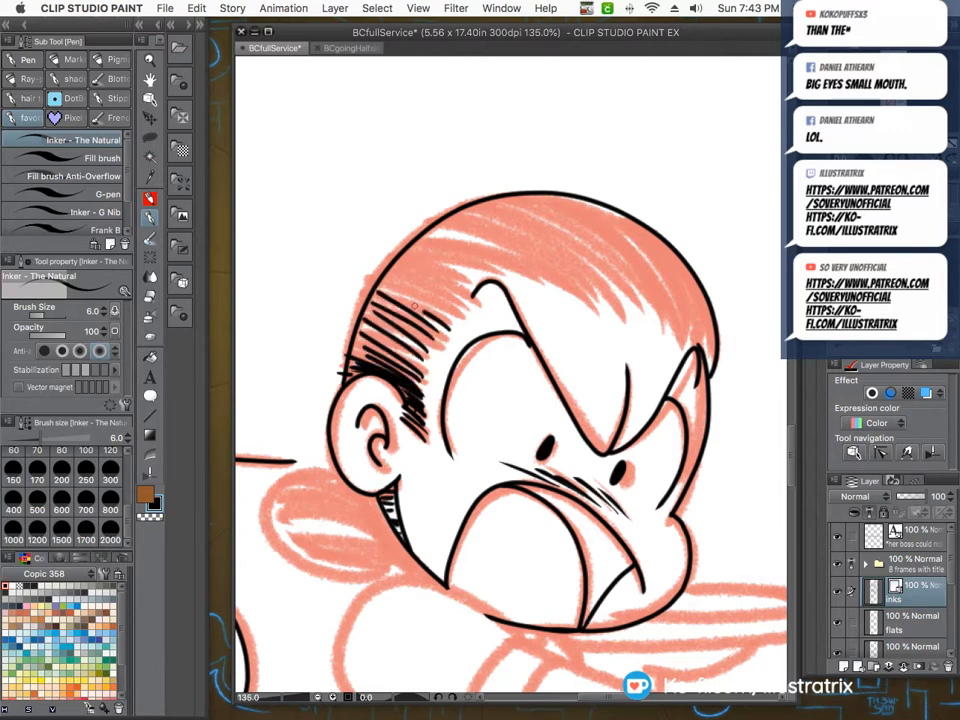
mouse_move(446, 314)
left_mouse_down()
mouse_move(392, 292)
mouse_move(400, 278)
left_mouse_up()
mouse_move(460, 287)
left_mouse_down()
mouse_move(421, 261)
mouse_move(428, 250)
left_mouse_up()
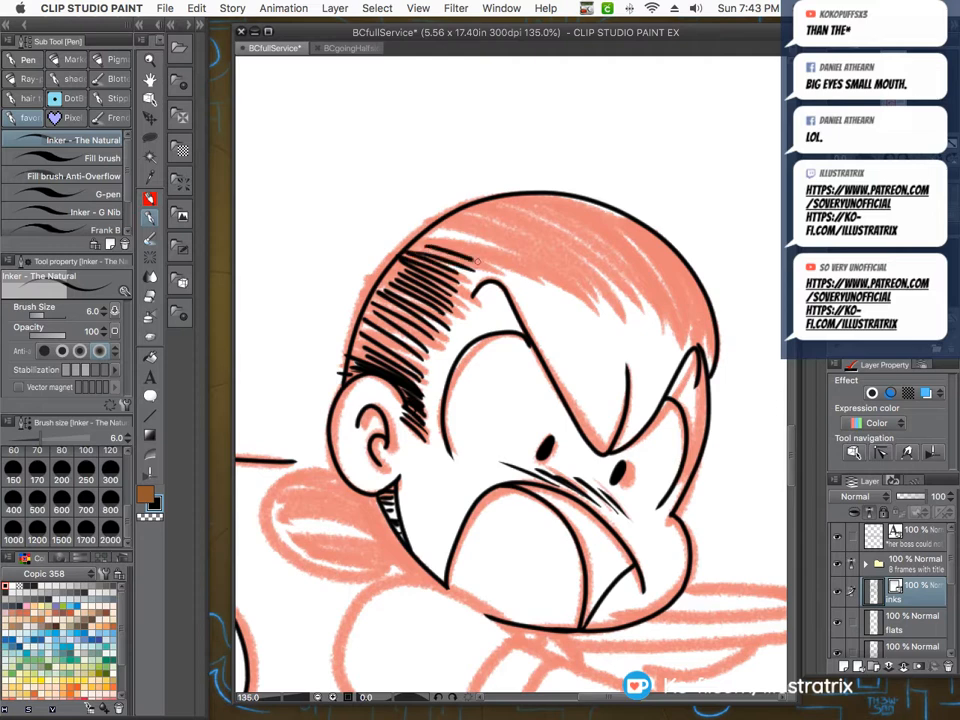
Ink hatching strokes for the waitress's hair across the crown and down to the far side of her forehead.
left_click_drag(500, 268, 435, 238)
left_click_drag(545, 280, 450, 224)
mouse_move(582, 287)
left_mouse_down()
mouse_move(495, 207)
mouse_move(585, 275)
left_mouse_up()
left_click_drag(520, 200, 615, 290)
mouse_move(560, 205)
left_mouse_down()
mouse_move(625, 295)
mouse_move(640, 300)
left_mouse_up()
left_click_drag(600, 215, 660, 312)
mouse_move(640, 235)
left_mouse_down()
mouse_move(668, 321)
mouse_move(680, 325)
left_mouse_up()
mouse_move(655, 233)
left_mouse_down()
mouse_move(690, 328)
mouse_move(700, 326)
left_mouse_up()
left_click_drag(675, 252, 710, 352)
left_click_drag(698, 285, 718, 370)
left_click_drag(712, 332, 704, 378)
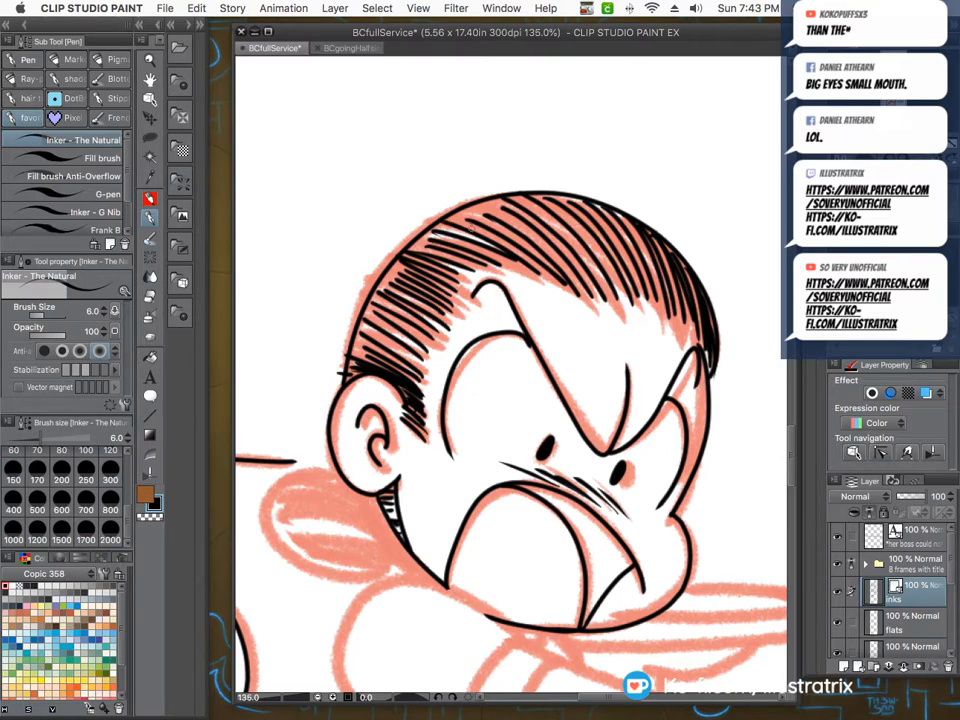
Ink the waitress's hair bun behind her neck and fill it with curved strand lines.
scroll(455, 165, "down", 3)
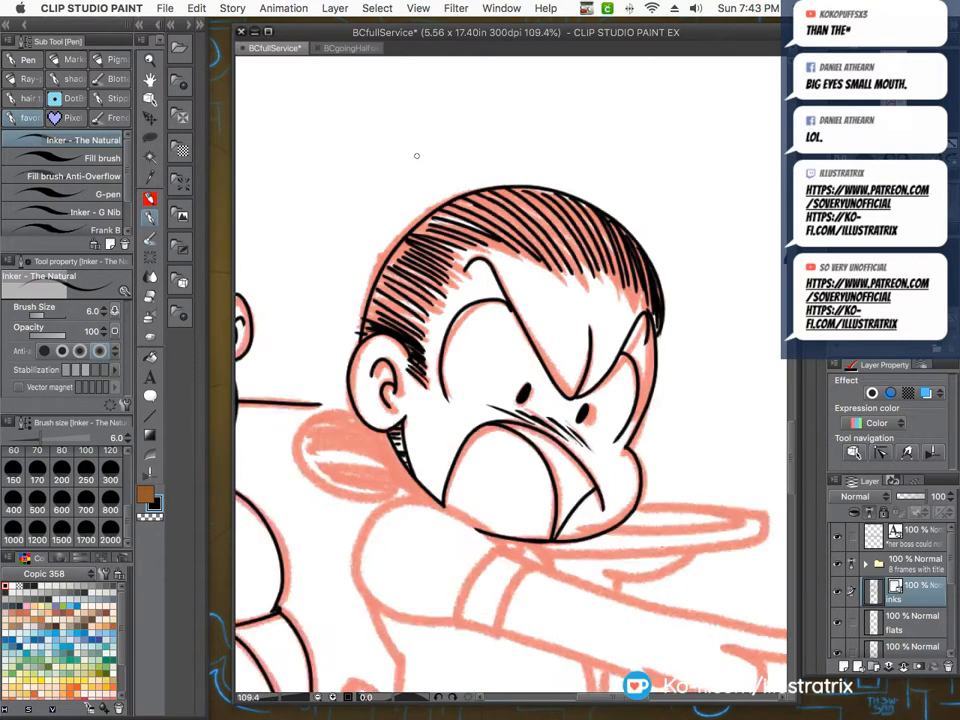
scroll(352, 298, "up", 1)
mouse_move(421, 330)
left_mouse_down()
mouse_move(372, 331)
mouse_move(360, 427)
mouse_move(477, 443)
mouse_move(408, 439)
left_mouse_up()
mouse_move(502, 424)
left_mouse_down()
mouse_move(364, 416)
mouse_move(467, 380)
left_mouse_up()
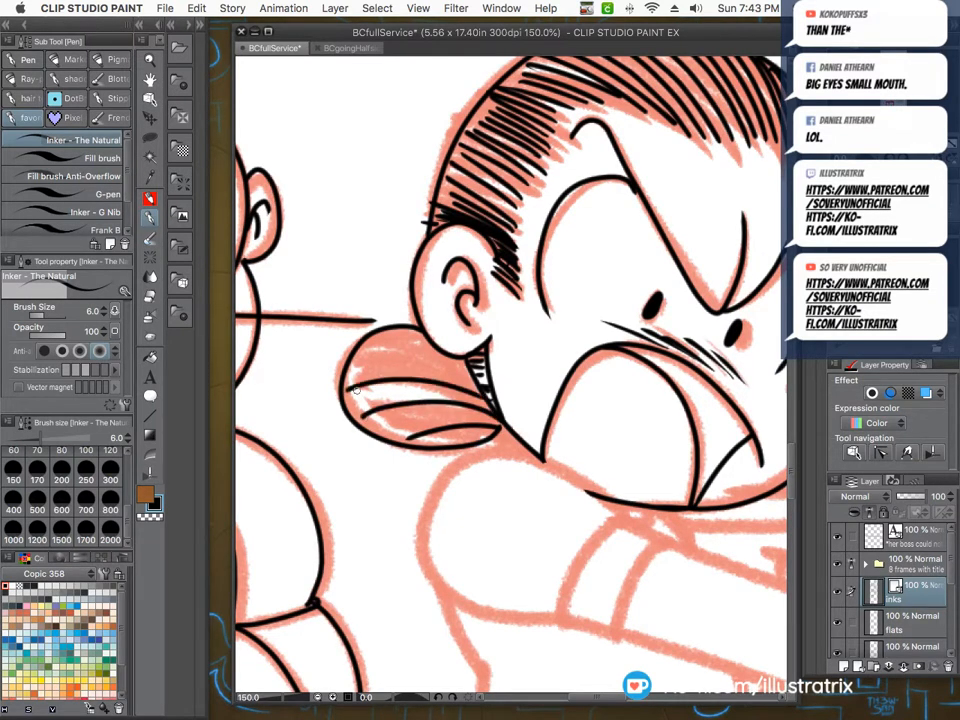
left_click_drag(357, 391, 468, 367)
left_click_drag(381, 349, 470, 356)
mouse_move(352, 390)
left_mouse_down()
mouse_move(423, 380)
mouse_move(487, 403)
left_mouse_up()
left_click_drag(362, 378, 436, 367)
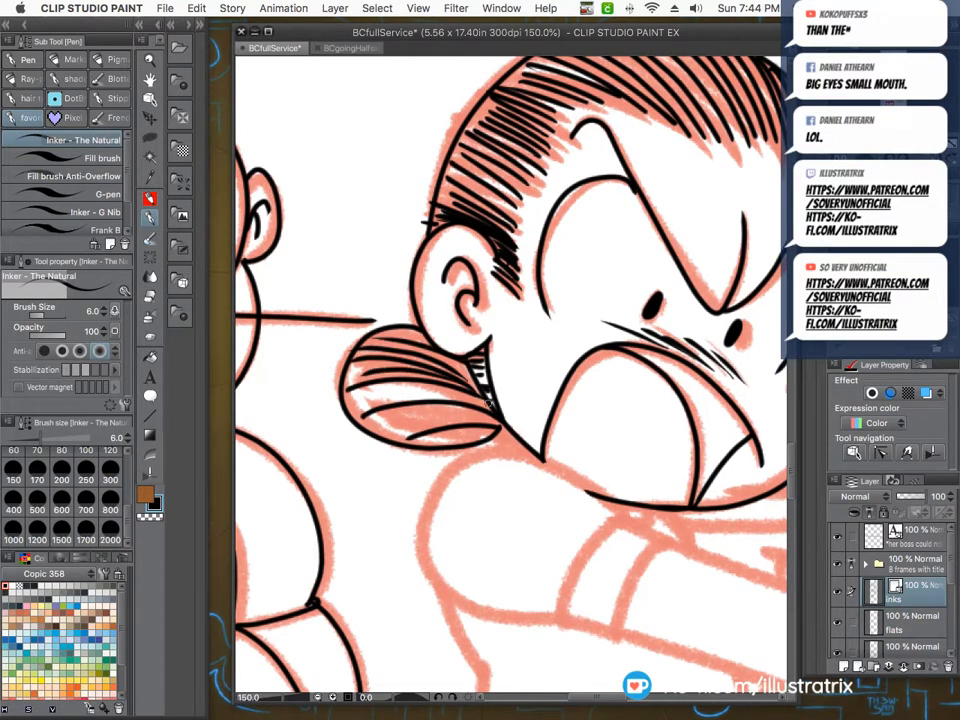
left_click_drag(350, 405, 491, 407)
mouse_move(498, 419)
left_mouse_down()
mouse_move(467, 410)
mouse_move(386, 427)
left_mouse_up()
left_click_drag(427, 413, 401, 422)
Ink the waitress's rounded shoulder and short sleeve beneath her chin, including the sleeve's end.
scroll(414, 451, "down", 5)
scroll(298, 418, "down", 2)
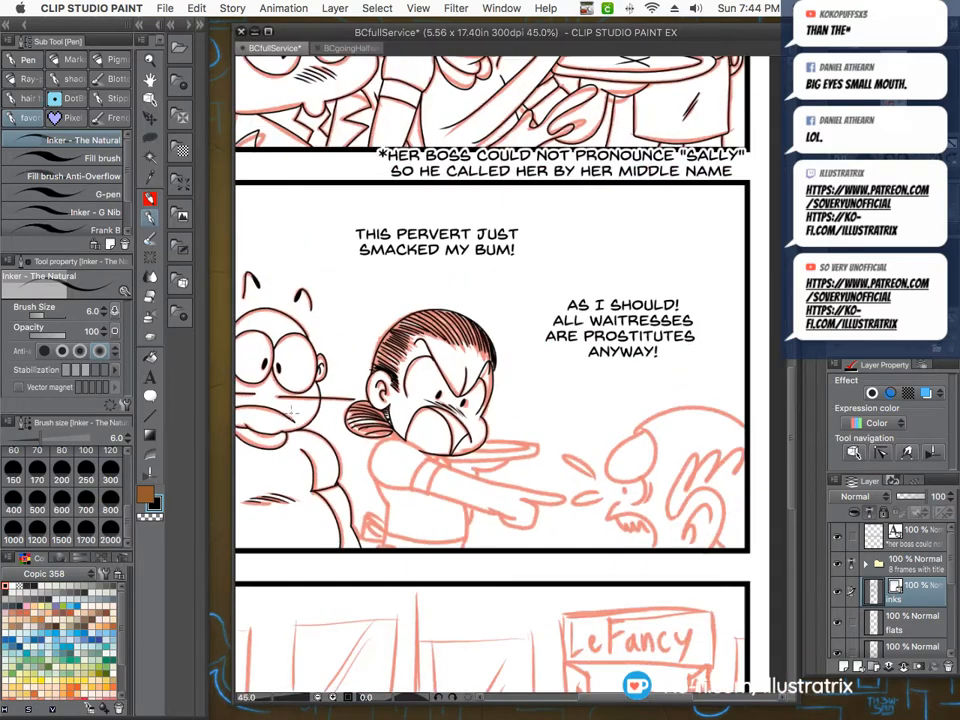
scroll(325, 428, "up", 6)
scroll(330, 433, "up", 3)
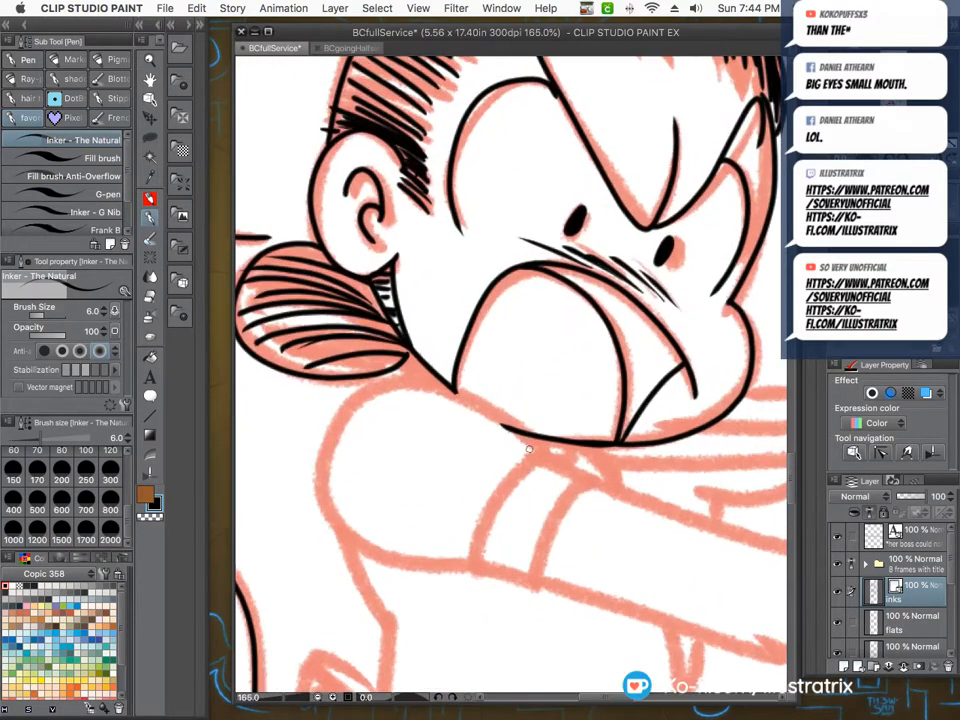
mouse_move(514, 446)
left_mouse_down()
mouse_move(479, 409)
mouse_move(379, 385)
mouse_move(310, 478)
mouse_move(470, 532)
left_mouse_up()
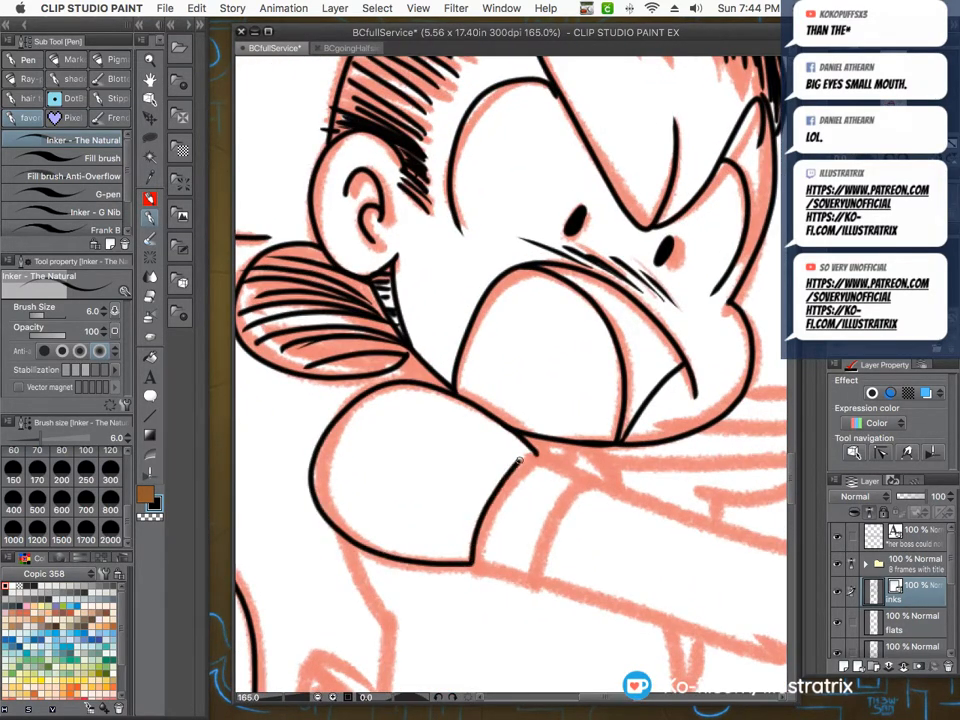
Ink the waitress's outstretched arm with its pointing hand, and the serving tray behind it.
scroll(270, 482, "down", 3)
scroll(268, 485, "down", 2)
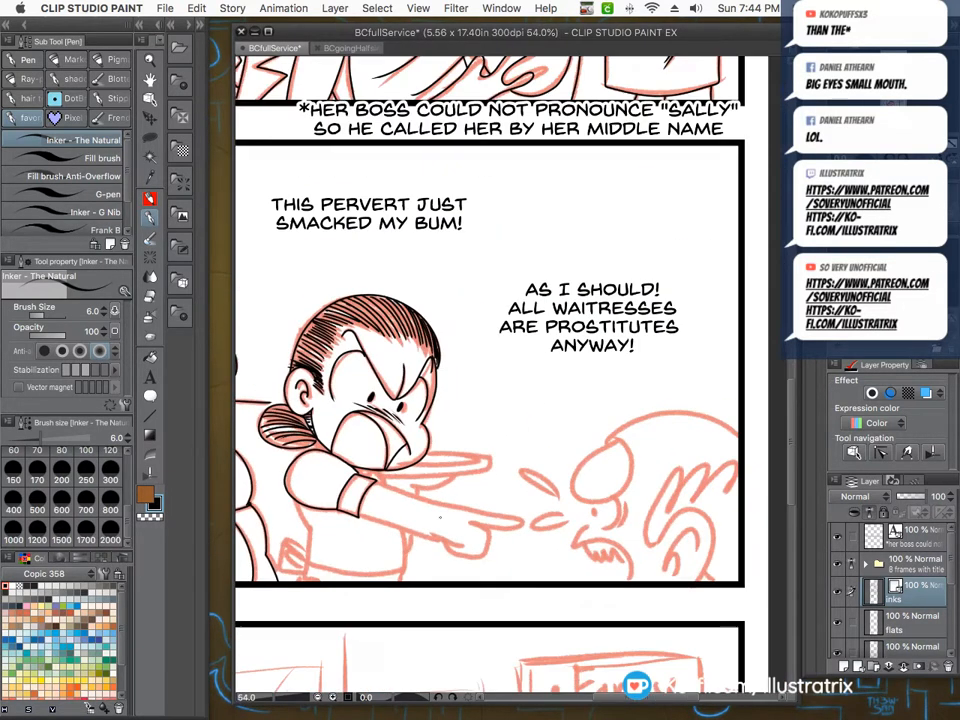
scroll(371, 478, "up", 4)
mouse_move(357, 469)
left_mouse_down()
mouse_move(679, 543)
mouse_move(664, 565)
mouse_move(603, 565)
mouse_move(577, 553)
mouse_move(616, 572)
mouse_move(614, 616)
mouse_move(544, 629)
mouse_move(466, 574)
left_mouse_up()
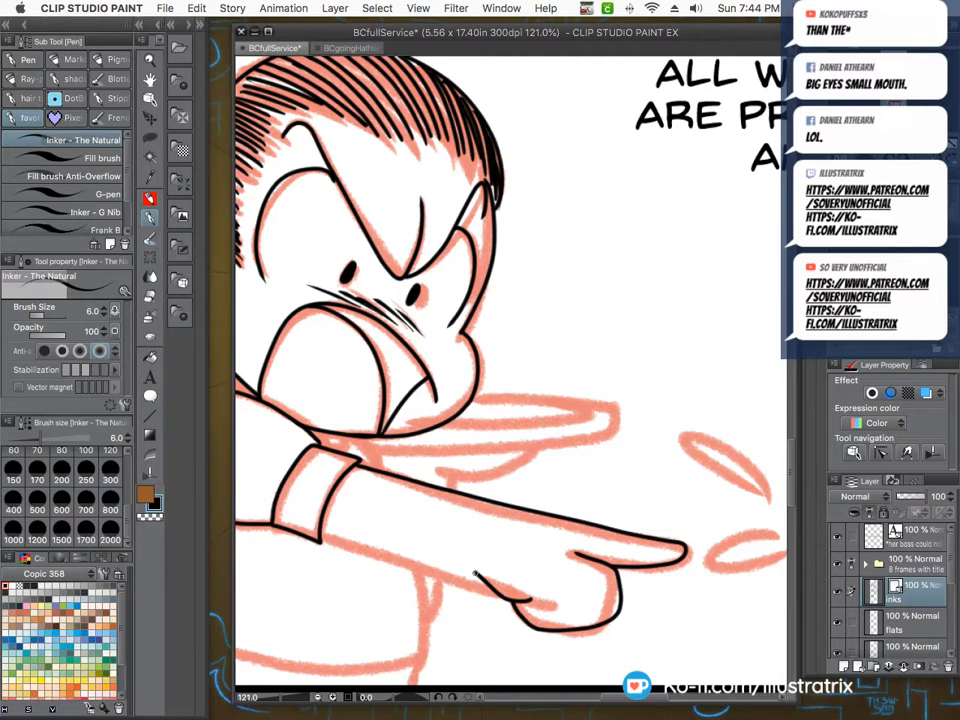
left_click_drag(475, 574, 318, 538)
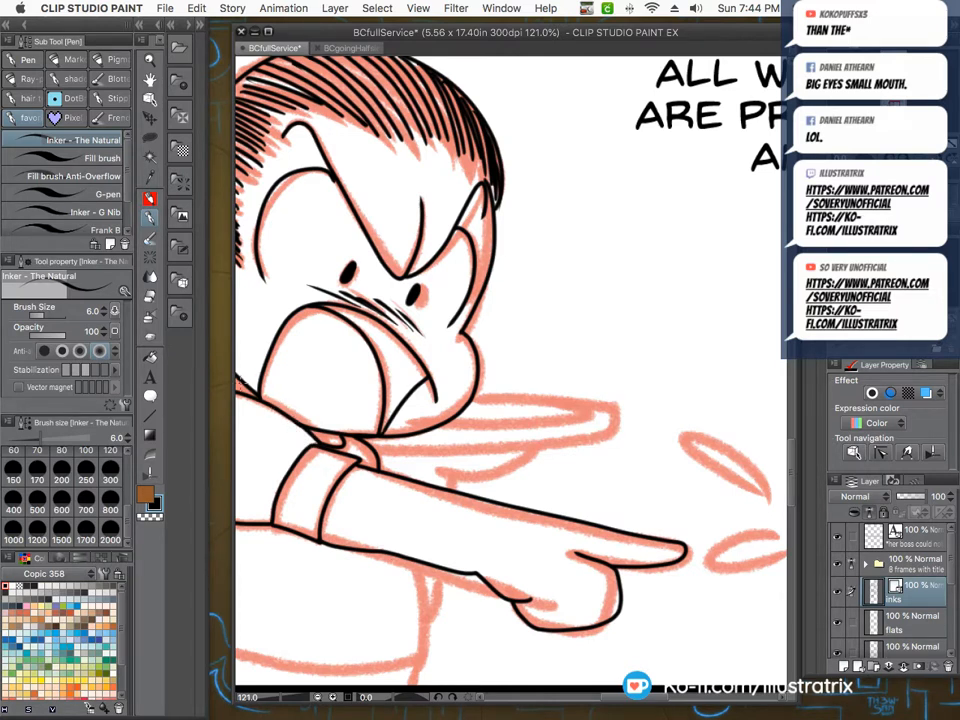
mouse_move(388, 437)
left_mouse_down()
mouse_move(573, 443)
mouse_move(608, 416)
mouse_move(582, 405)
mouse_move(468, 401)
mouse_move(582, 411)
left_mouse_up()
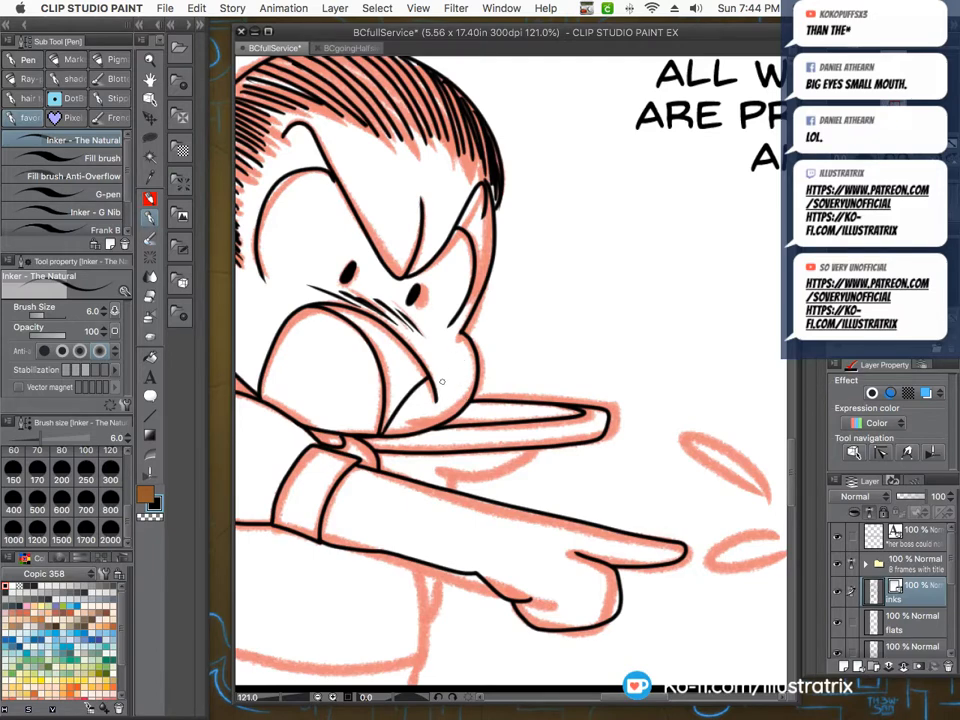
Ink the waitress's torso, curved waistline and skirt lines down to the panel's lower border.
scroll(443, 378, "down", 8)
scroll(362, 422, "up", 9)
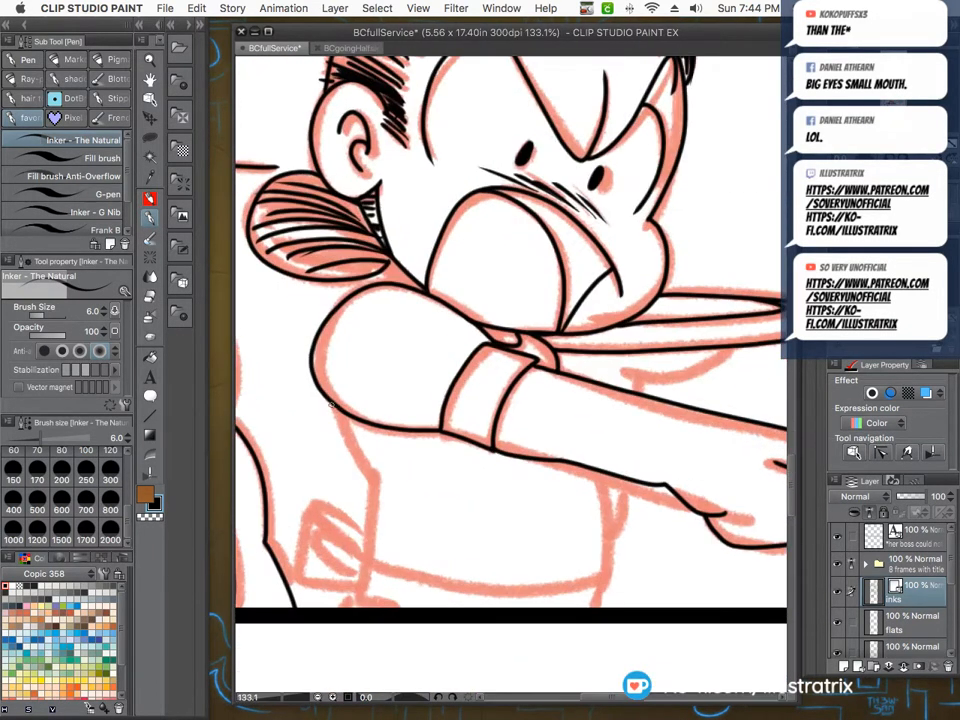
mouse_move(332, 404)
left_mouse_down()
mouse_move(370, 477)
mouse_move(370, 560)
mouse_move(441, 581)
mouse_move(559, 587)
mouse_move(605, 495)
left_mouse_up()
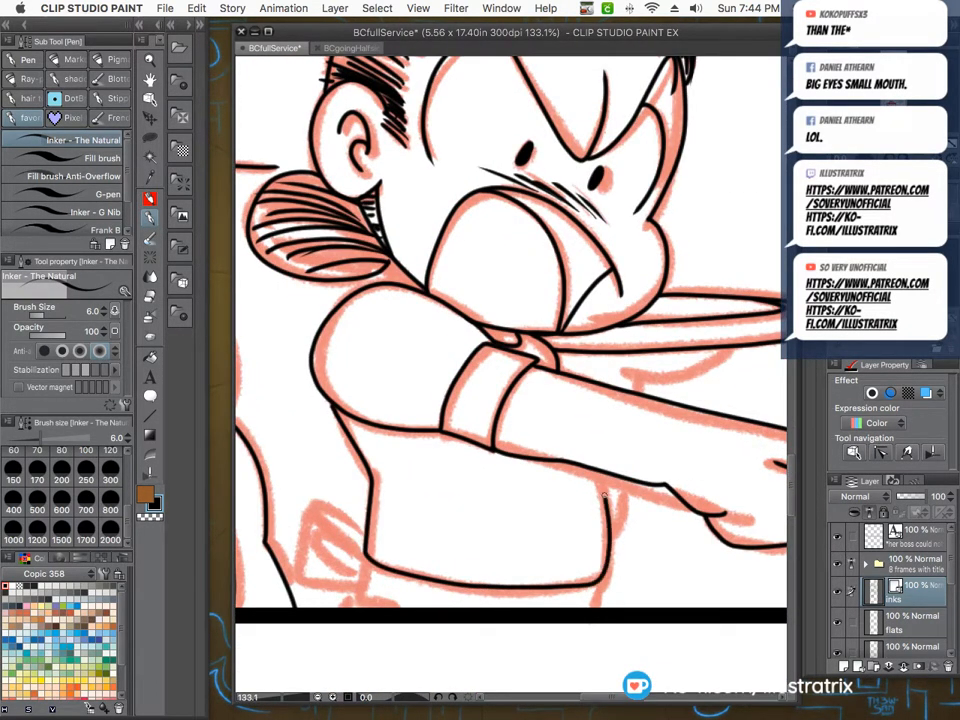
left_click_drag(600, 577, 601, 616)
left_click_drag(364, 555, 422, 608)
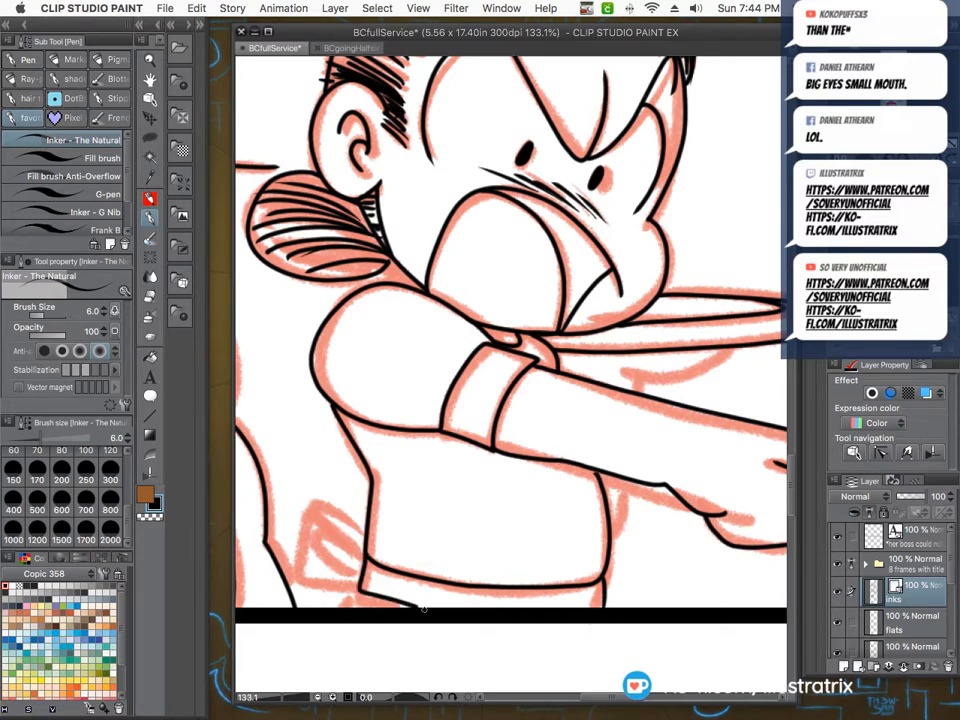
Ink the apron bow at the back of the waitress's waist and save the file.
left_click_drag(365, 559, 303, 507)
mouse_move(303, 507)
left_mouse_down()
mouse_move(309, 577)
mouse_move(359, 583)
mouse_move(323, 541)
mouse_move(330, 493)
mouse_move(364, 538)
left_mouse_up()
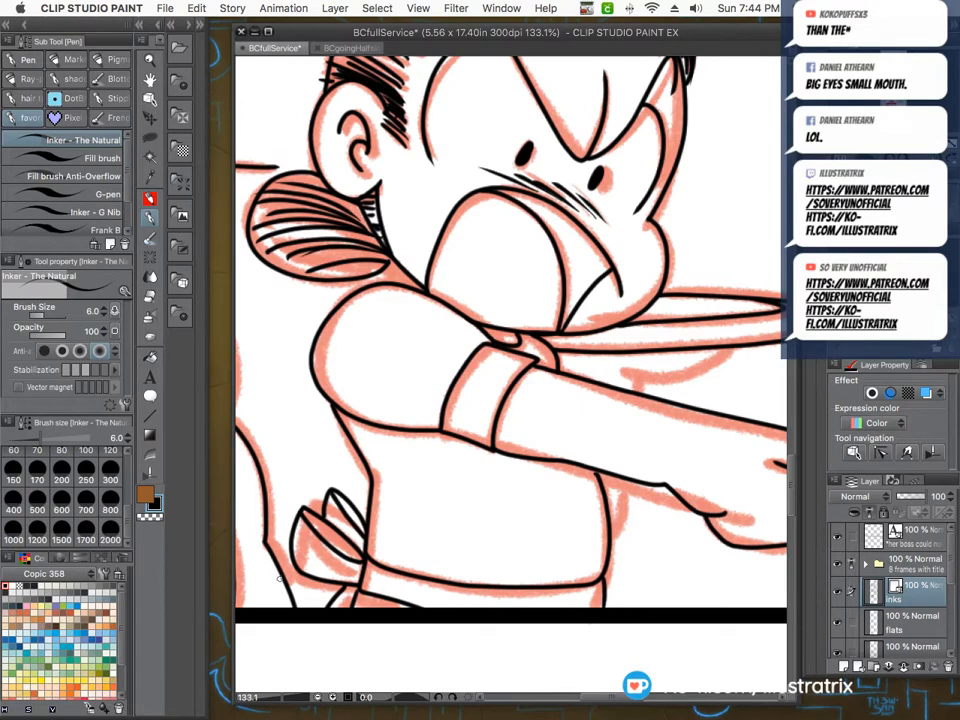
scroll(279, 577, "down", 3)
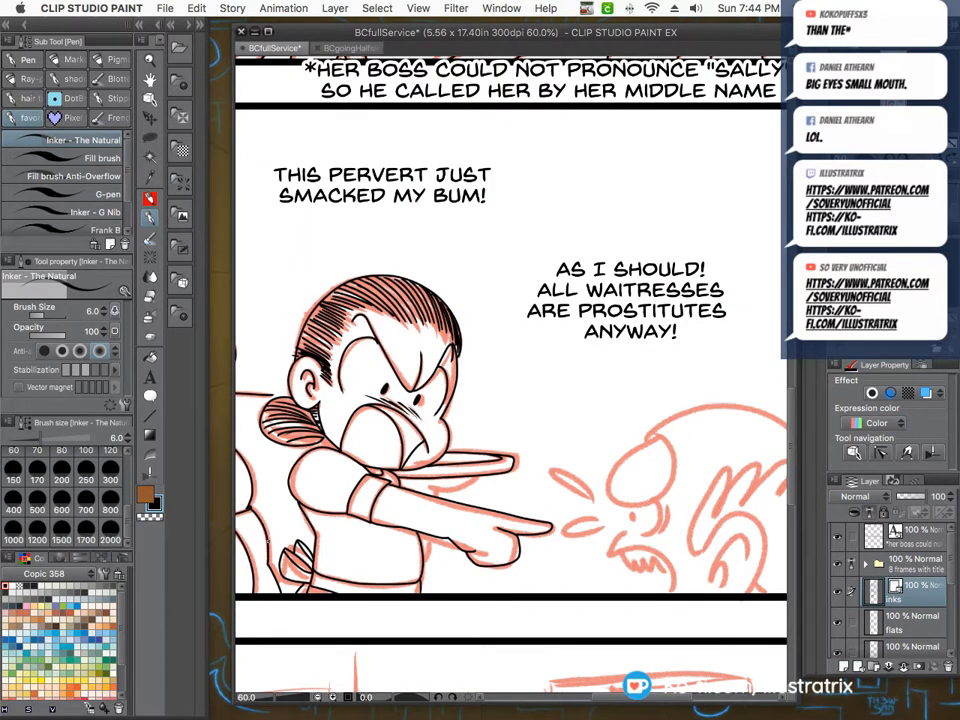
key("super+s")
Ink the waitress's hand supporting the tray and the short curve beneath her pointing arm beside the torso.
scroll(390, 483, "up", 4)
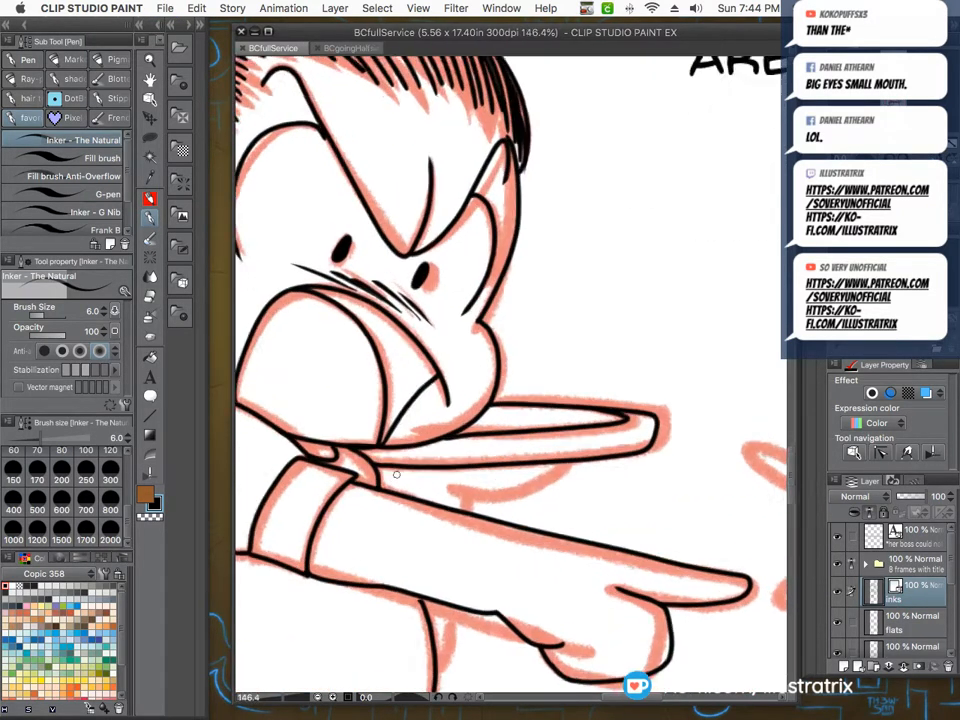
left_click_drag(470, 496, 488, 515)
mouse_move(360, 455)
left_mouse_down()
mouse_move(585, 466)
mouse_move(392, 495)
left_mouse_up()
scroll(450, 463, "down", 3)
scroll(450, 463, "up", 2)
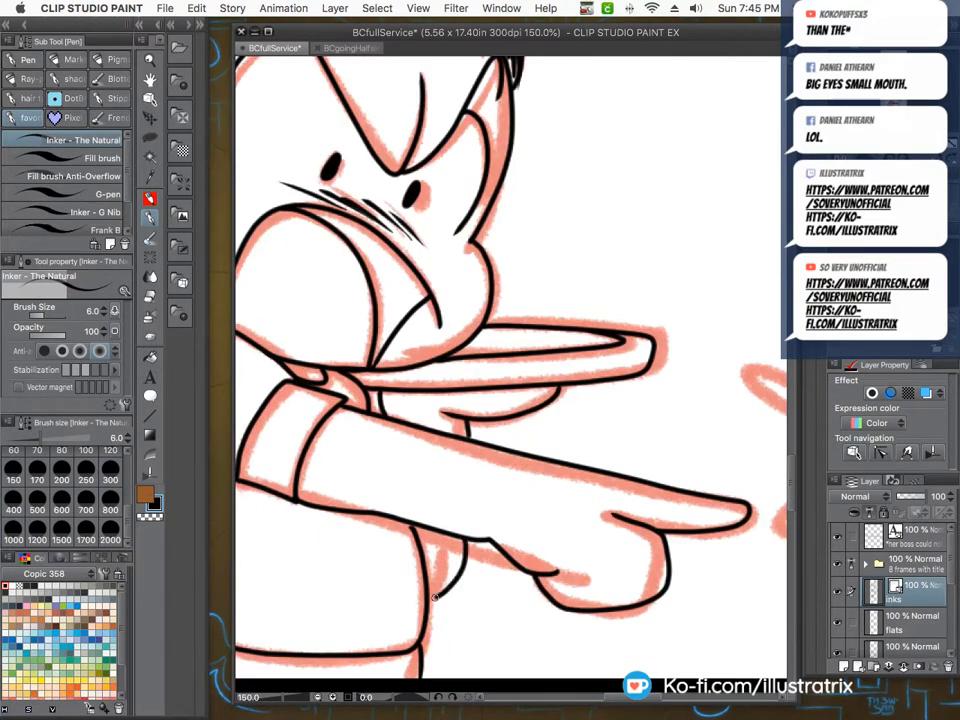
scroll(427, 600, "down", 4)
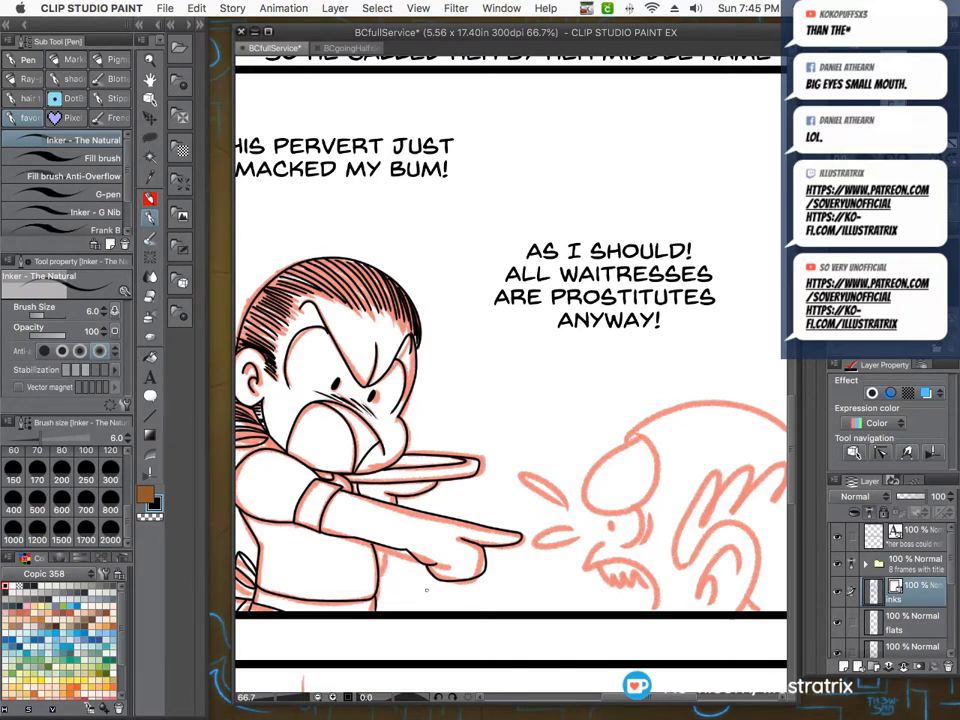
scroll(432, 588, "up", 3)
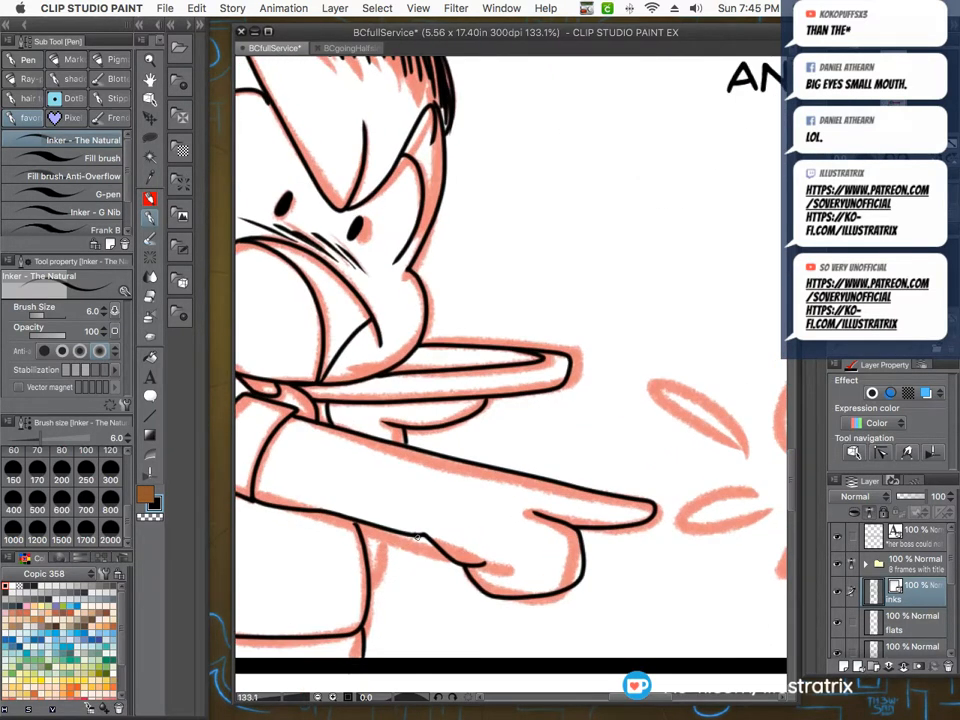
left_click_drag(418, 537, 382, 594)
Ink the ranting customer's large oval facial shape, the dot and curved creases beneath it, and his open mouth's outline.
scroll(350, 518, "down", 5)
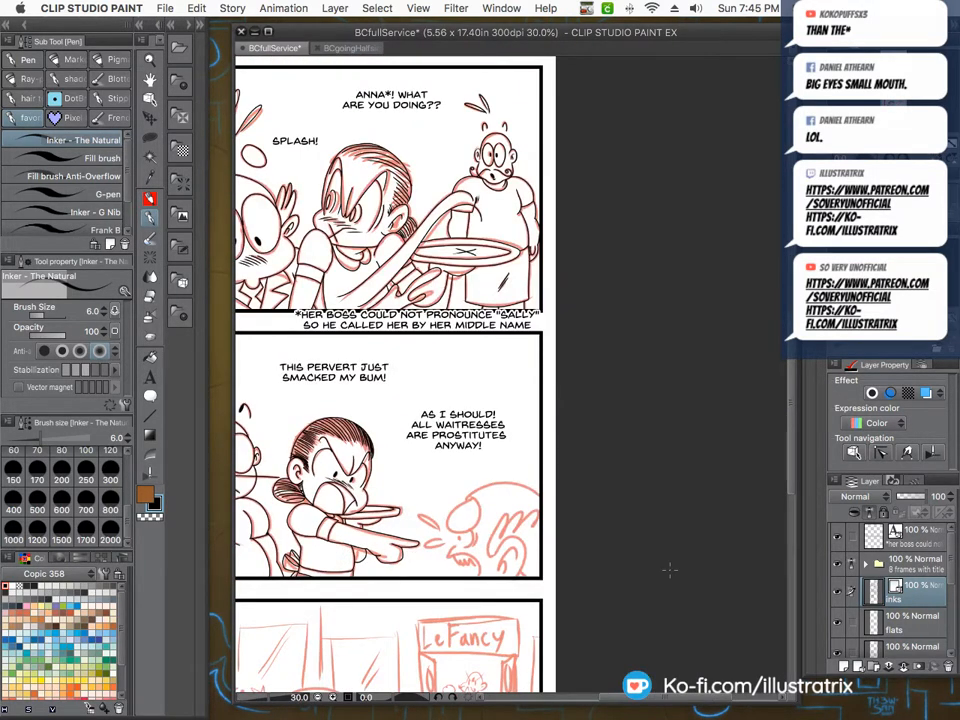
scroll(493, 545, "up", 5)
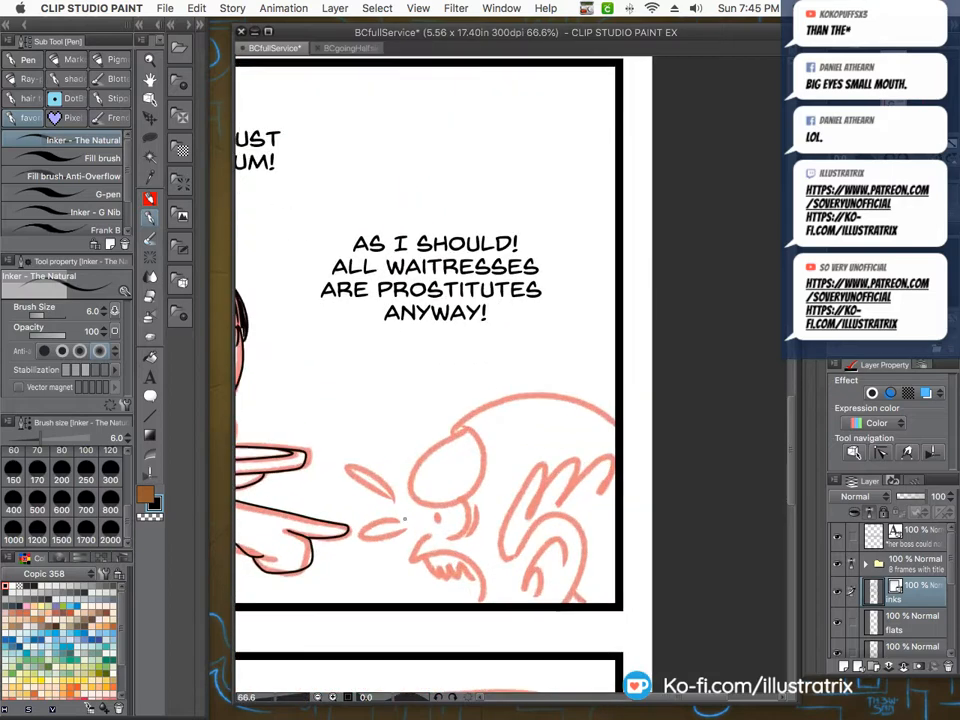
mouse_move(579, 440)
left_mouse_down()
mouse_move(476, 381)
mouse_move(430, 478)
mouse_move(560, 505)
mouse_move(580, 470)
left_mouse_up()
left_click_drag(463, 565, 465, 580)
left_click_drag(521, 527, 487, 626)
mouse_move(560, 544)
left_mouse_down()
mouse_move(549, 598)
mouse_move(535, 613)
left_mouse_up()
scroll(430, 430, "down", 3)
scroll(423, 540, "up", 4)
mouse_move(440, 507)
left_mouse_down()
mouse_move(414, 526)
mouse_move(493, 553)
mouse_move(580, 688)
left_mouse_up()
Ink the customer's jagged teeth and the two drops flying in front of his face.
scroll(518, 628, "down", 4)
scroll(456, 568, "up", 3)
left_click_drag(456, 568, 568, 580)
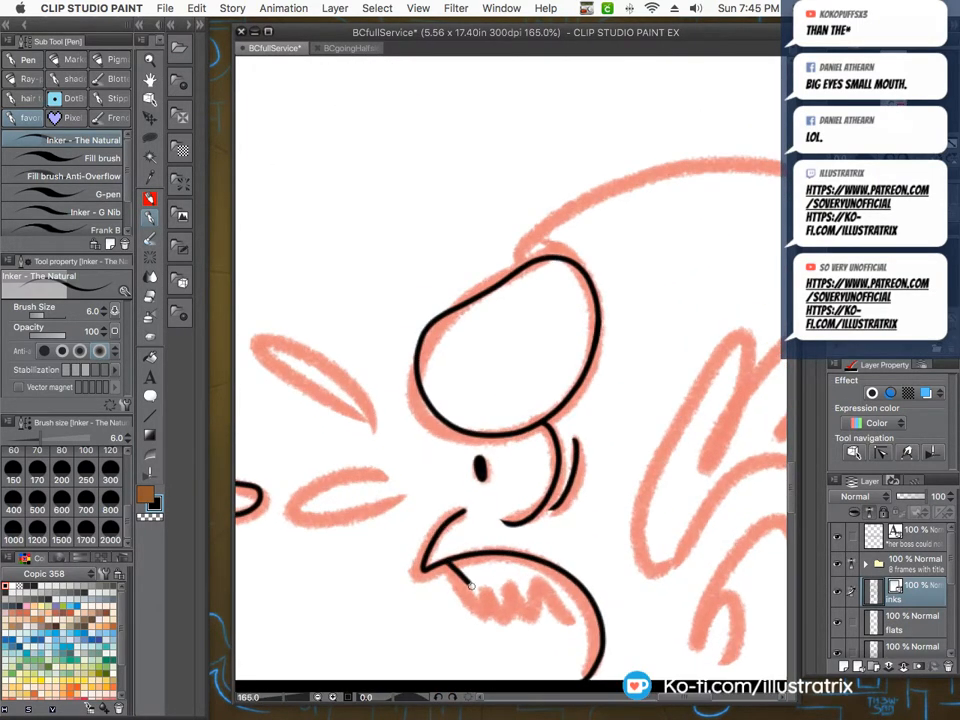
mouse_move(386, 478)
left_mouse_down()
mouse_move(367, 477)
mouse_move(403, 492)
left_mouse_up()
mouse_move(377, 427)
left_mouse_down()
mouse_move(275, 339)
mouse_move(377, 429)
left_mouse_up()
Ink the customer's raised hand with its fingers and palm folds, and the dome of his bald head.
scroll(446, 469, "down", 3)
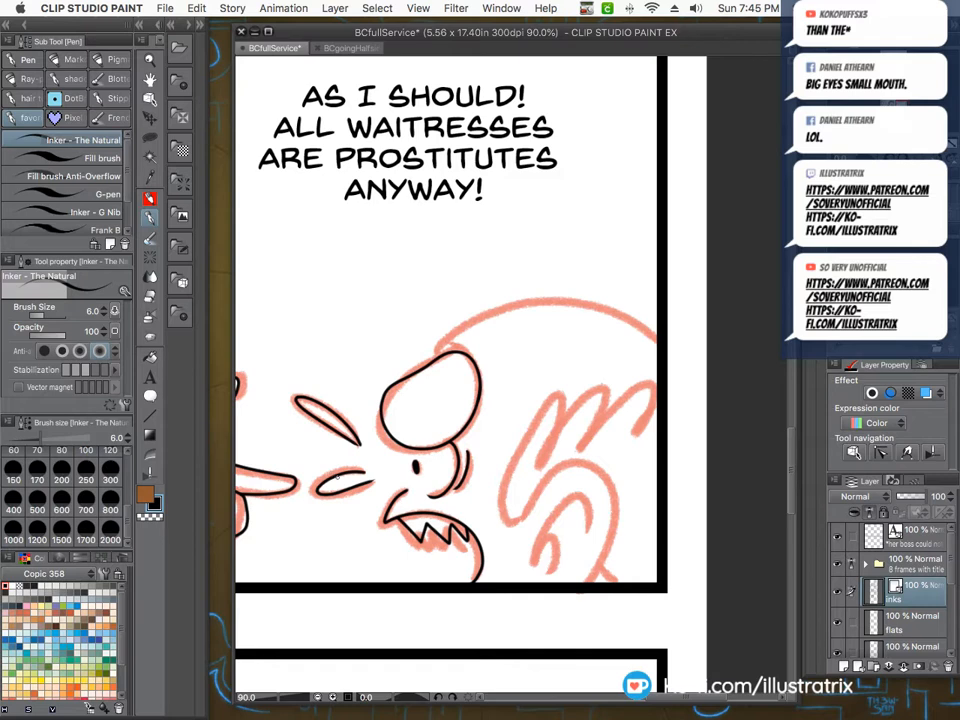
scroll(553, 470, "up", 4)
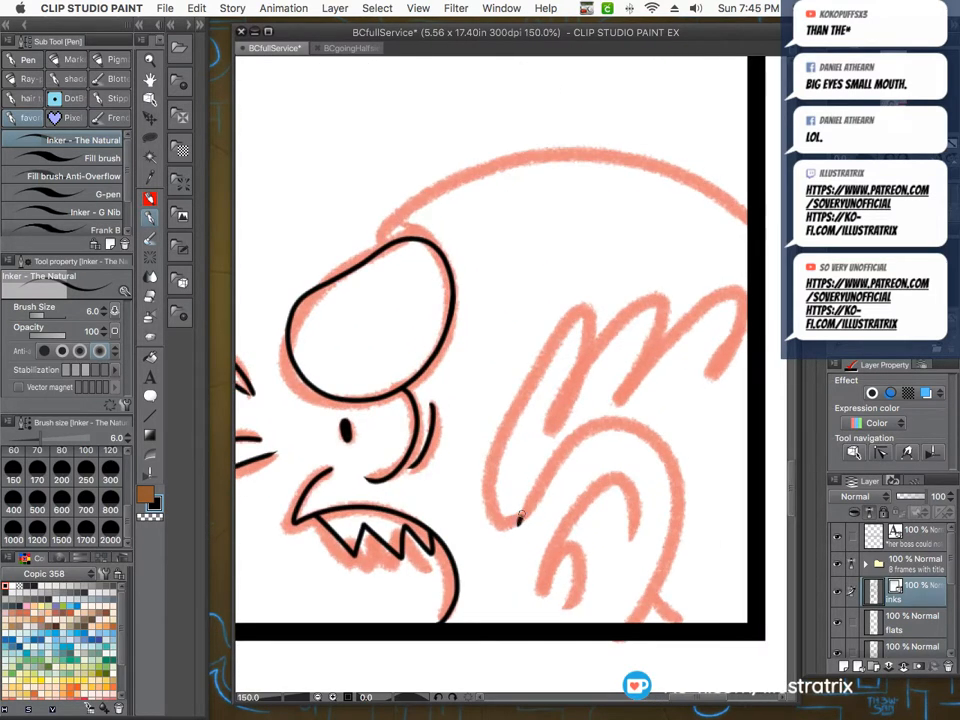
mouse_move(518, 523)
left_mouse_down()
mouse_move(679, 482)
mouse_move(628, 620)
left_mouse_up()
mouse_move(627, 548)
left_mouse_down()
mouse_move(594, 495)
mouse_move(550, 575)
mouse_move(571, 598)
left_mouse_up()
mouse_move(517, 523)
left_mouse_down()
mouse_move(490, 497)
mouse_move(564, 390)
mouse_move(656, 300)
mouse_move(730, 279)
mouse_move(758, 320)
left_mouse_up()
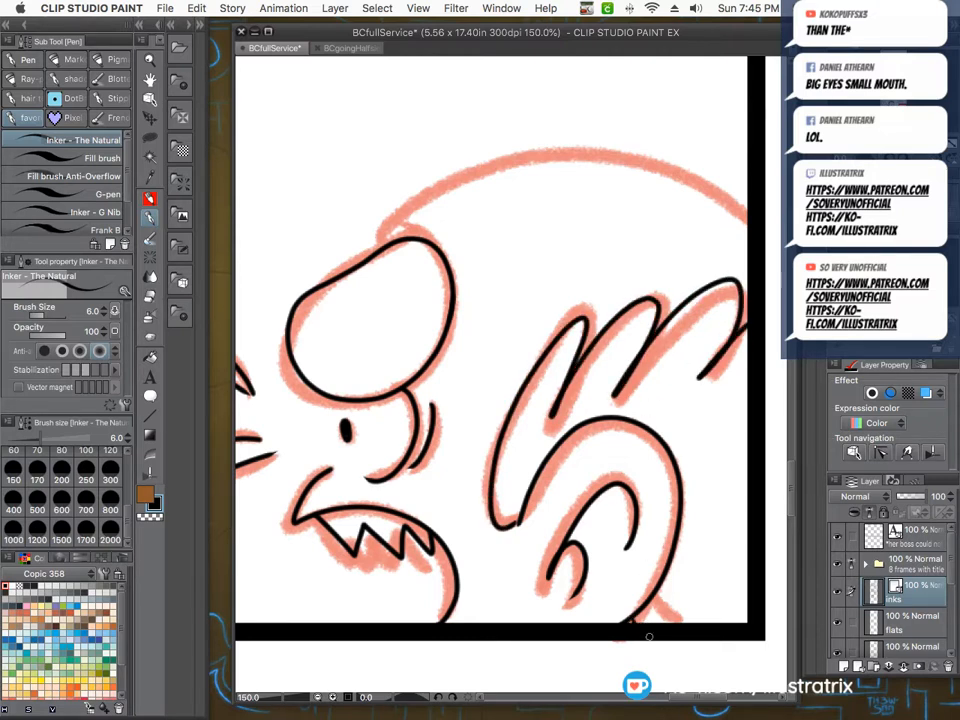
mouse_move(377, 248)
left_mouse_down()
mouse_move(422, 190)
mouse_move(582, 158)
mouse_move(754, 225)
left_mouse_up()
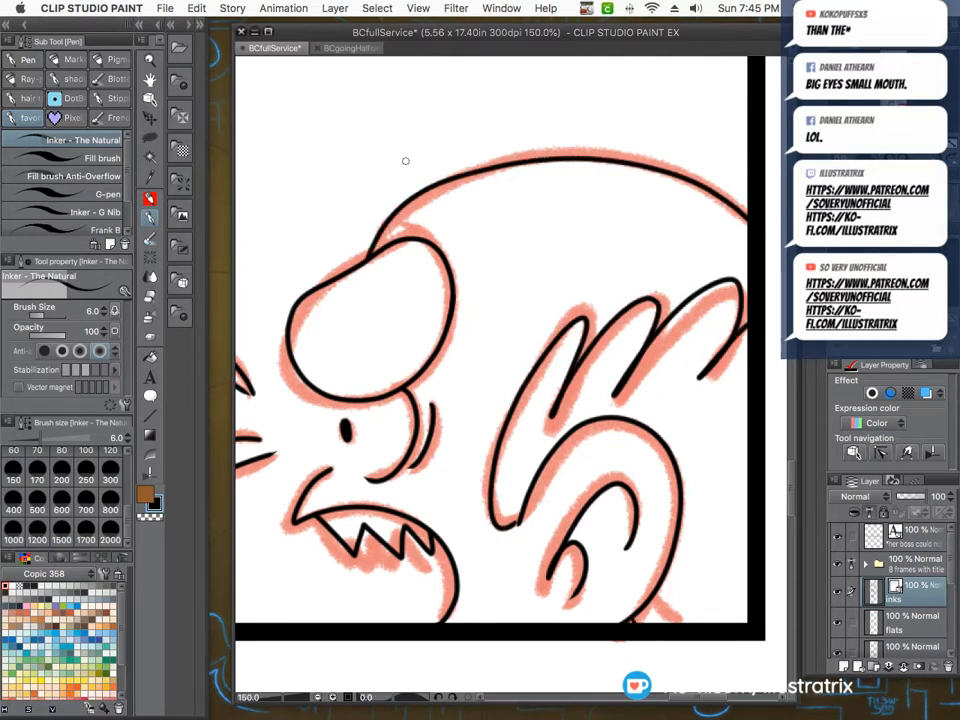
scroll(403, 473, "down", 10)
scroll(411, 480, "up", 8)
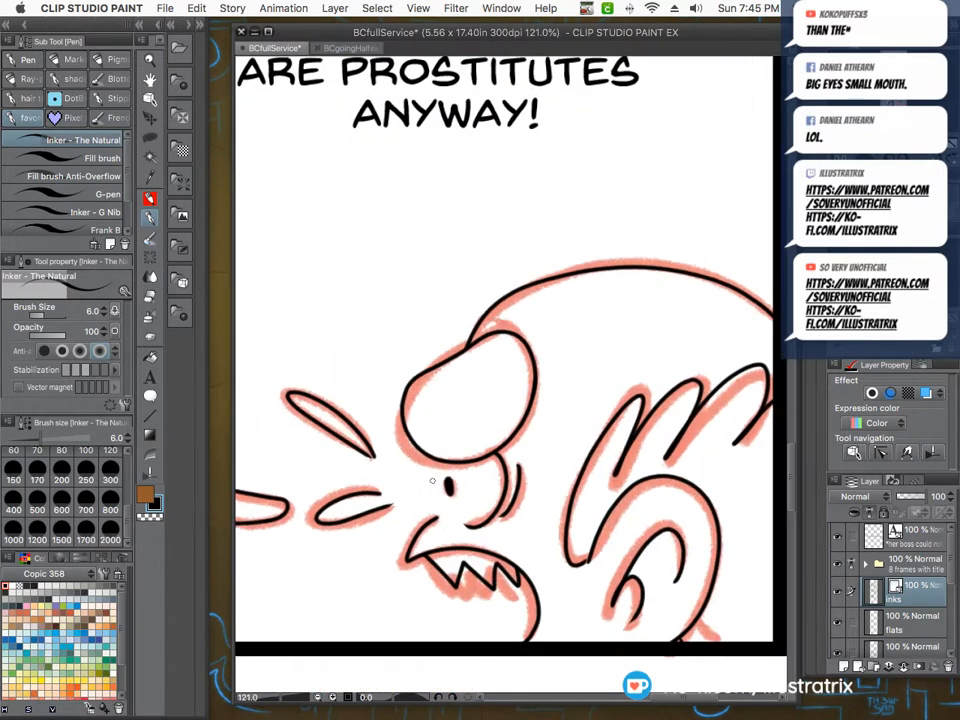
Ink the front edge of the ranting customer's face beside his eye, finish the inside of his mouth, and save the comic.
left_click_drag(441, 470, 433, 506)
key("super+z")
scroll(355, 497, "down", 8)
scroll(430, 490, "up", 6)
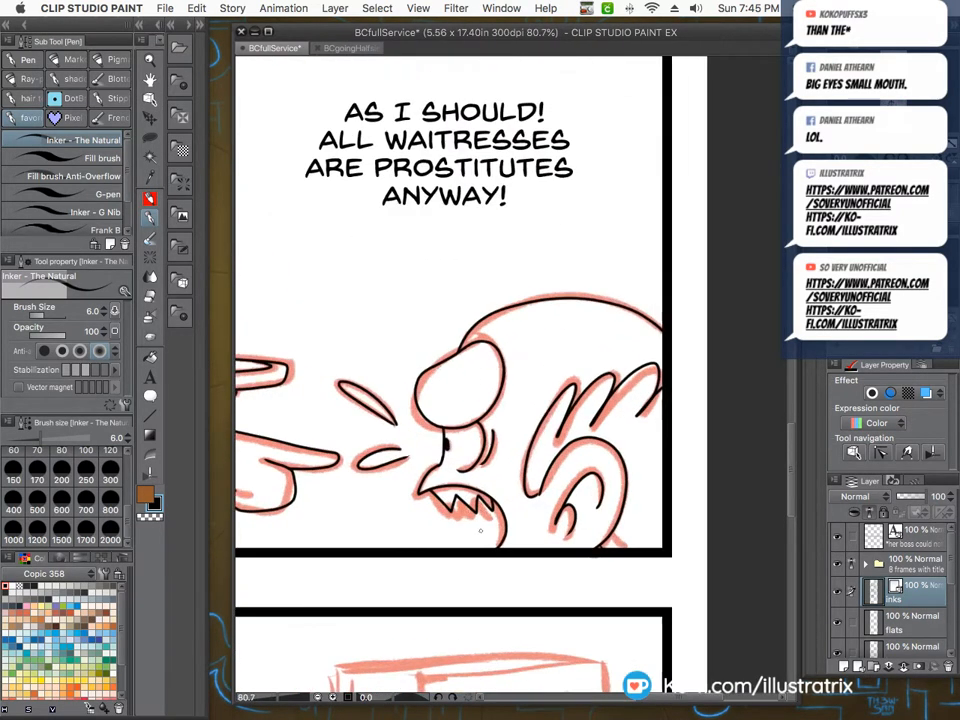
scroll(509, 532, "down", 6)
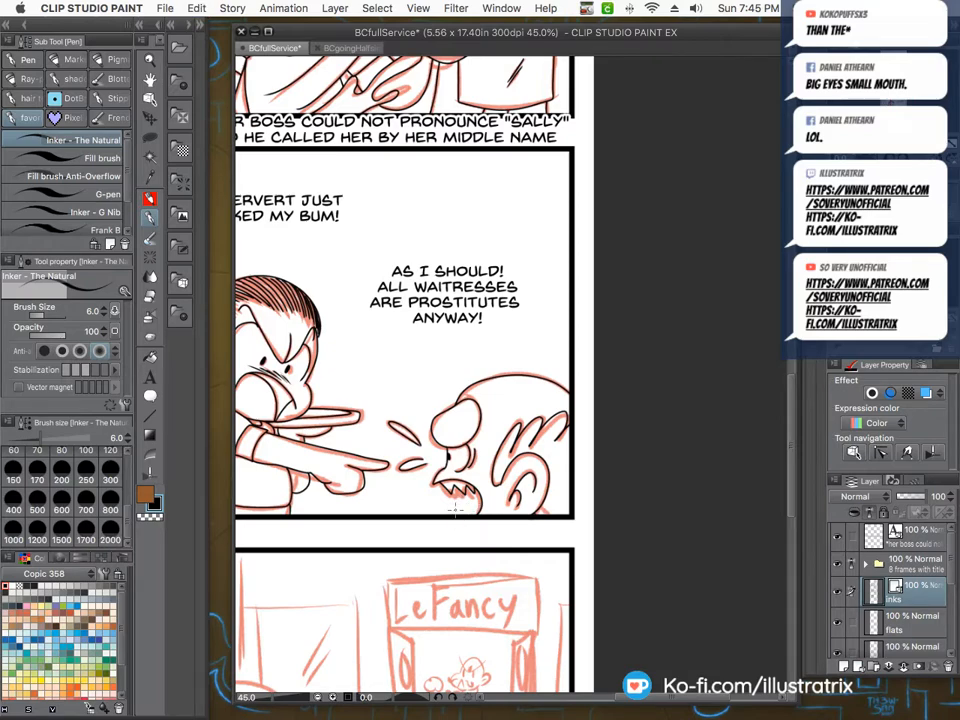
scroll(465, 503, "up", 5)
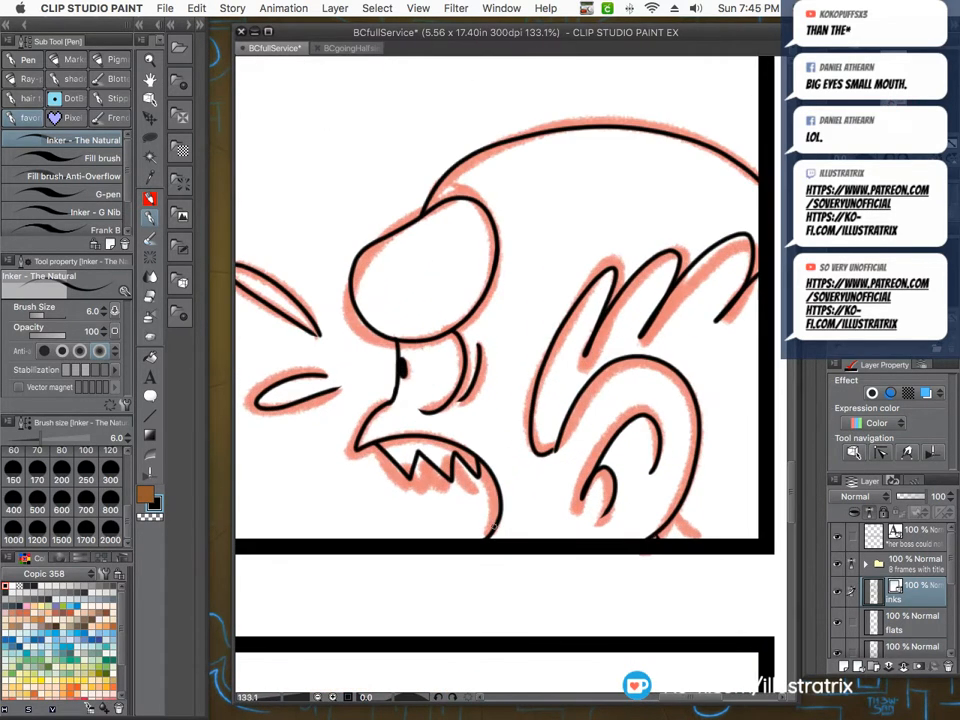
scroll(383, 476, "down", 8)
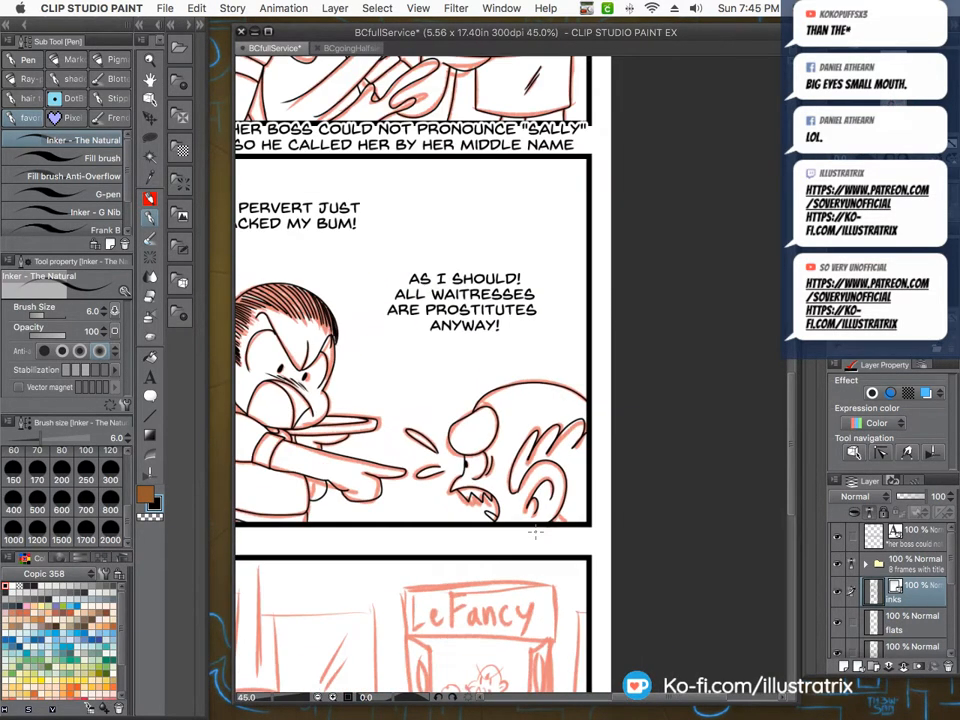
key("super+s")
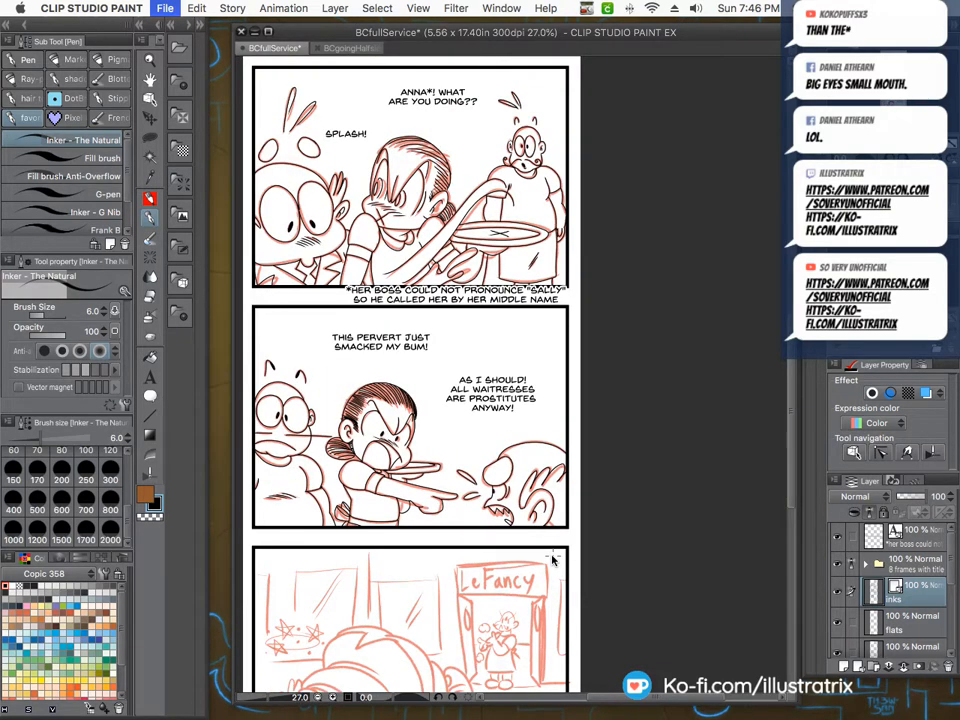
scroll(415, 327, "down", 3)
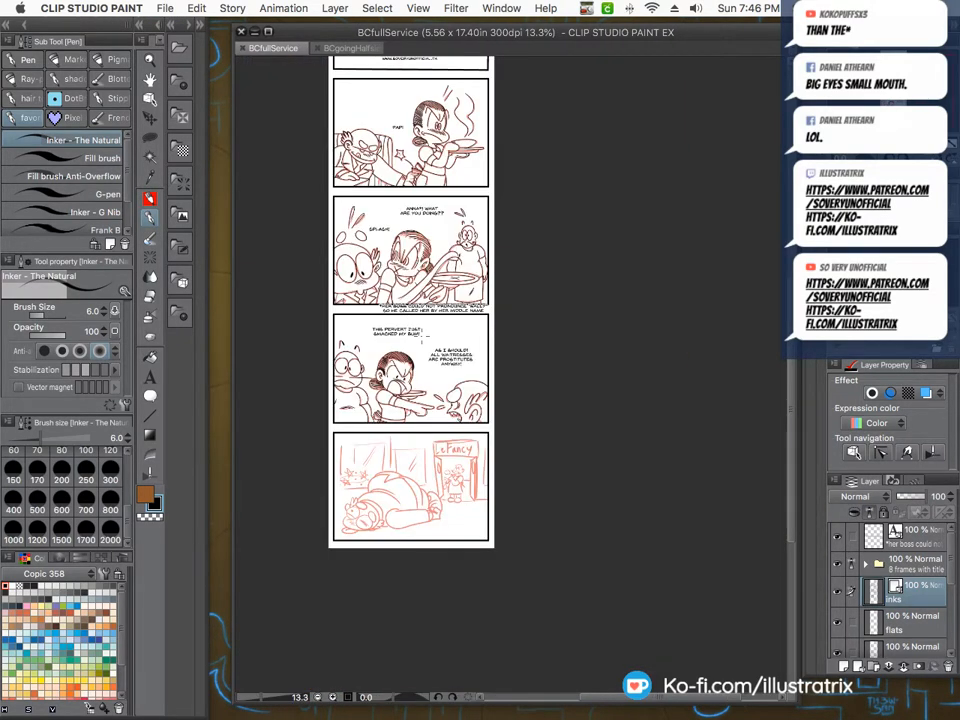
Ink the two small ovals above the eyes of the customer lying on the ground in the last panel.
scroll(463, 439, "up", 10)
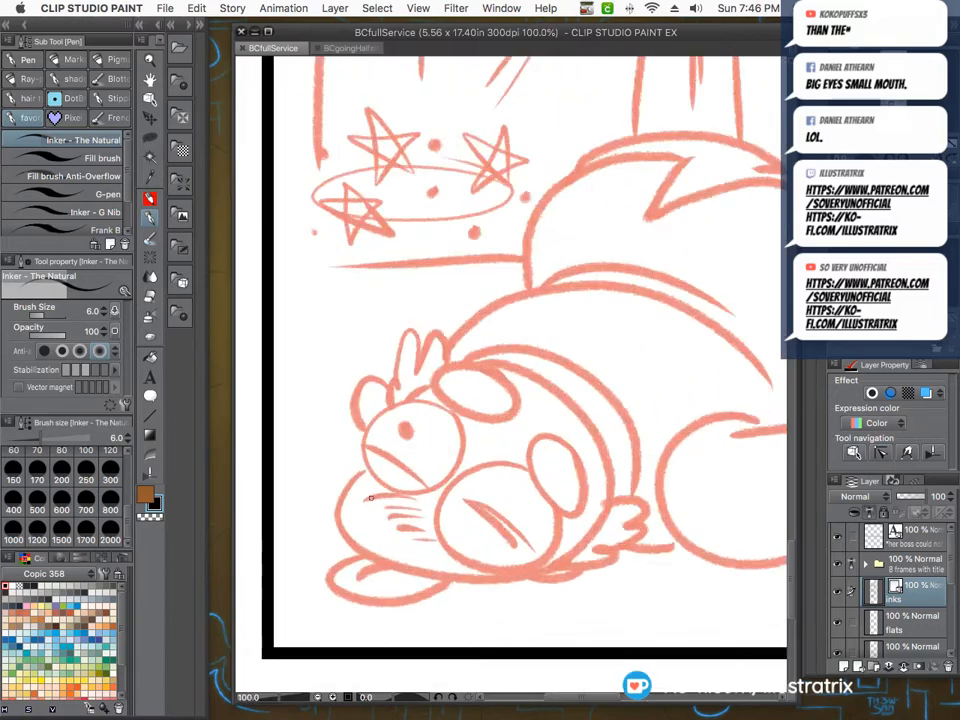
scroll(463, 439, "up", 6)
mouse_move(704, 447)
left_mouse_down()
mouse_move(636, 306)
mouse_move(510, 255)
mouse_move(450, 412)
mouse_move(707, 545)
left_mouse_up()
scroll(643, 508, "down", 3)
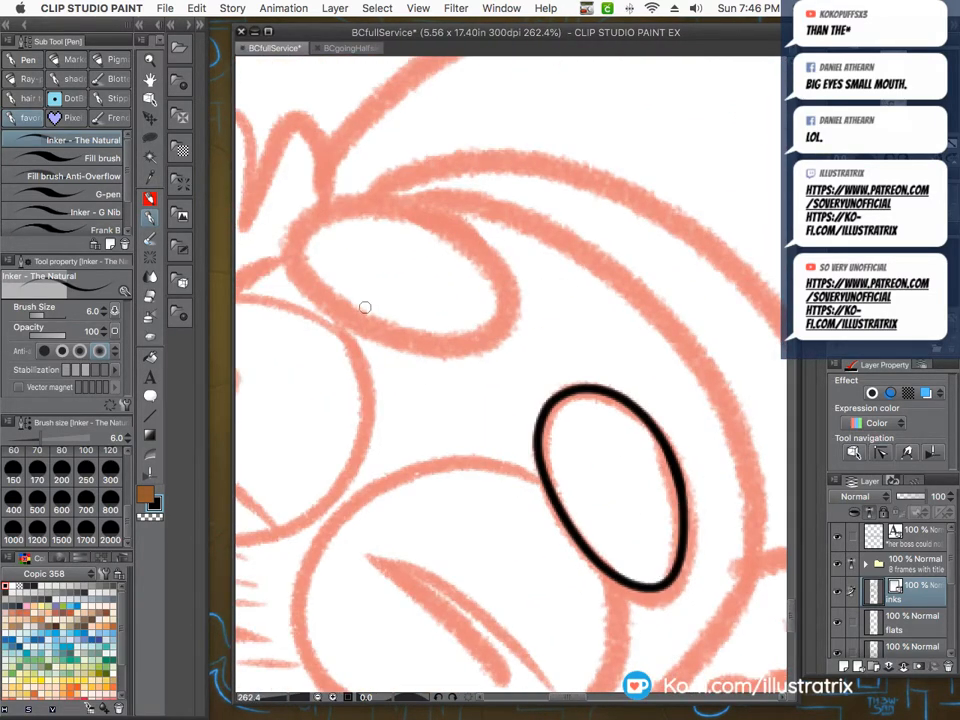
mouse_move(470, 246)
left_mouse_down()
mouse_move(311, 208)
mouse_move(505, 305)
mouse_move(470, 246)
left_mouse_up()
scroll(461, 311, "down", 3)
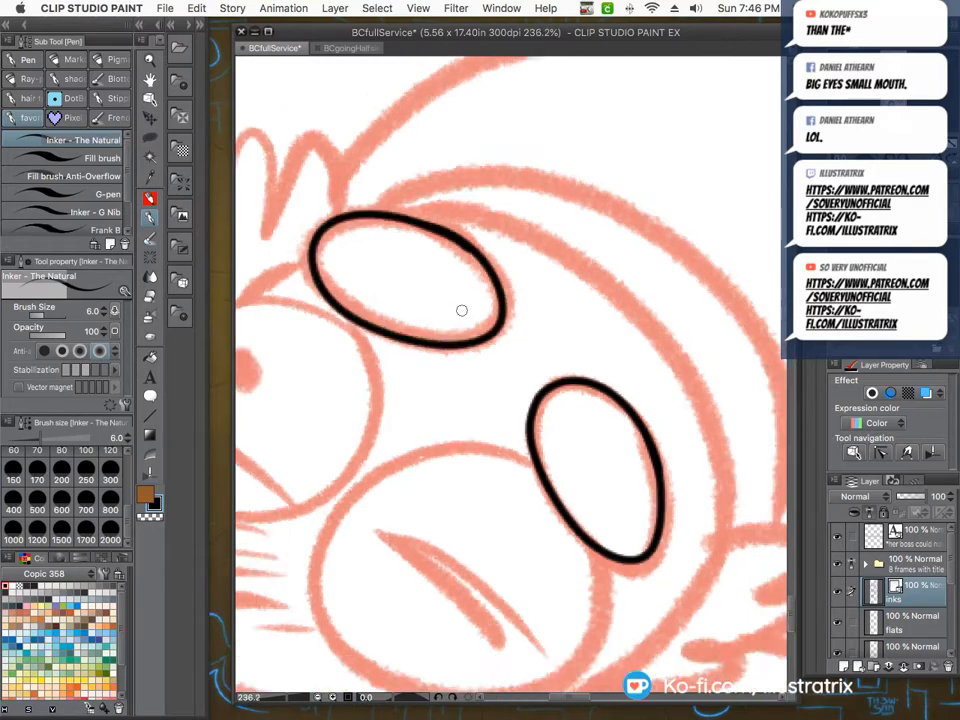
Ink the fallen customer's open eye with its round outline, slanted lower lid line and solid black pupil.
scroll(469, 341, "up", 4)
mouse_move(551, 338)
left_mouse_down()
mouse_move(523, 321)
mouse_move(483, 267)
mouse_move(300, 375)
mouse_move(429, 553)
mouse_move(606, 386)
mouse_move(600, 345)
left_mouse_up()
scroll(530, 322, "down", 2)
scroll(531, 322, "up", 3)
mouse_move(497, 550)
left_mouse_down()
mouse_move(435, 496)
mouse_move(277, 407)
left_mouse_up()
mouse_move(422, 341)
left_mouse_down()
mouse_move(446, 362)
mouse_move(418, 368)
mouse_move(428, 364)
left_mouse_up()
scroll(332, 287, "down", 3)
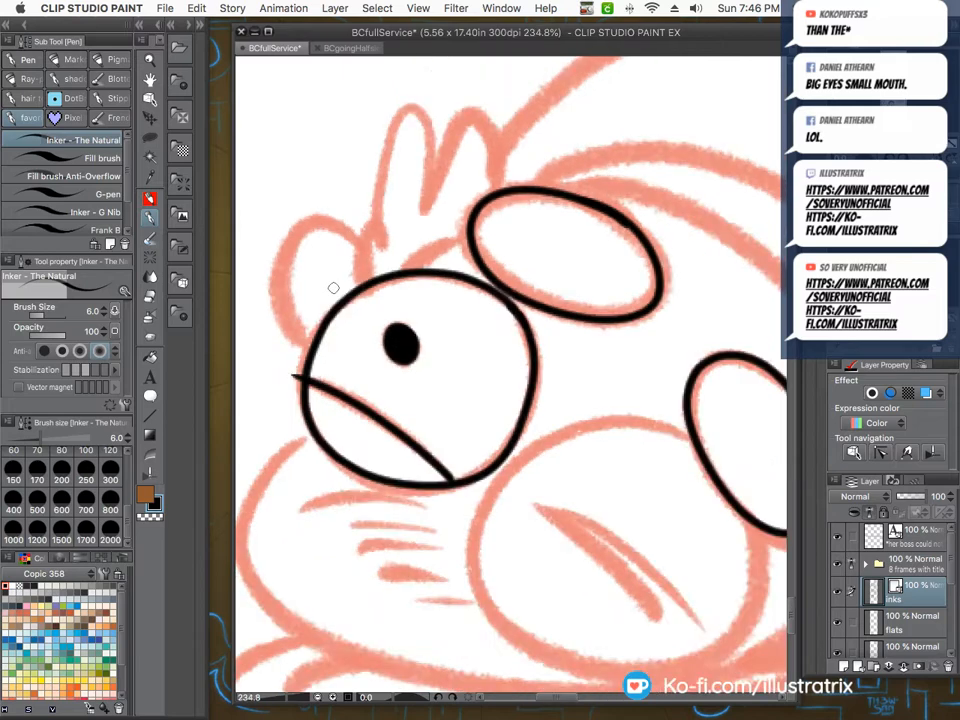
Ink the fallen customer's other round eye and the pair of tapered diagonal strokes showing it shut.
scroll(251, 329, "down", 2)
scroll(500, 400, "up", 4)
mouse_move(535, 403)
left_mouse_down()
mouse_move(472, 382)
mouse_move(351, 419)
mouse_move(295, 538)
mouse_move(386, 657)
mouse_move(569, 647)
mouse_move(605, 495)
left_mouse_up()
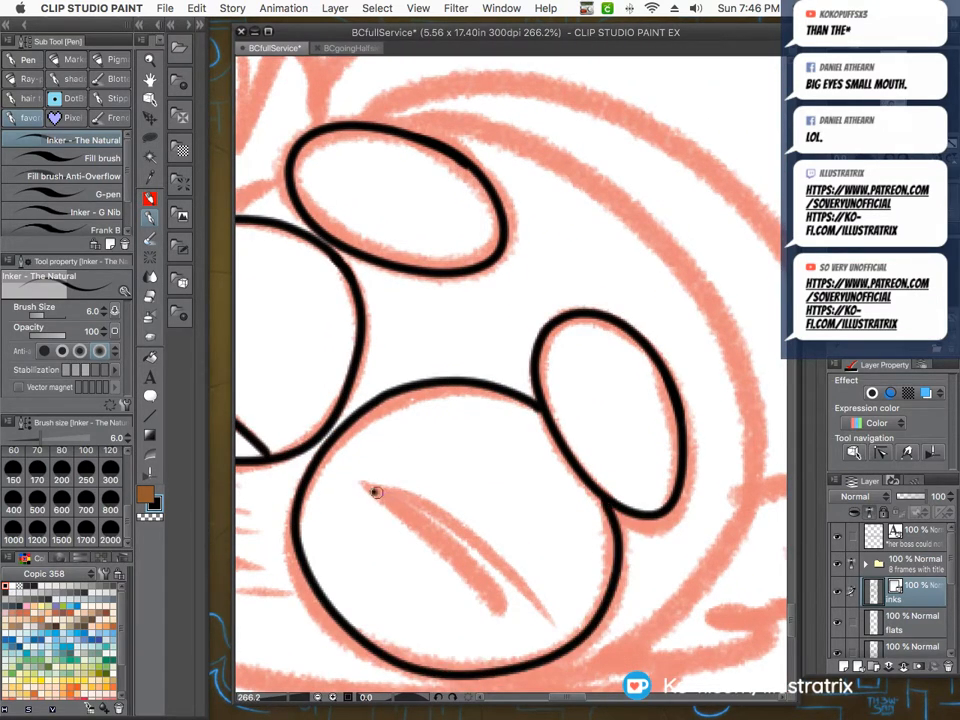
mouse_move(368, 485)
left_mouse_down()
mouse_move(500, 612)
mouse_move(540, 620)
left_mouse_up()
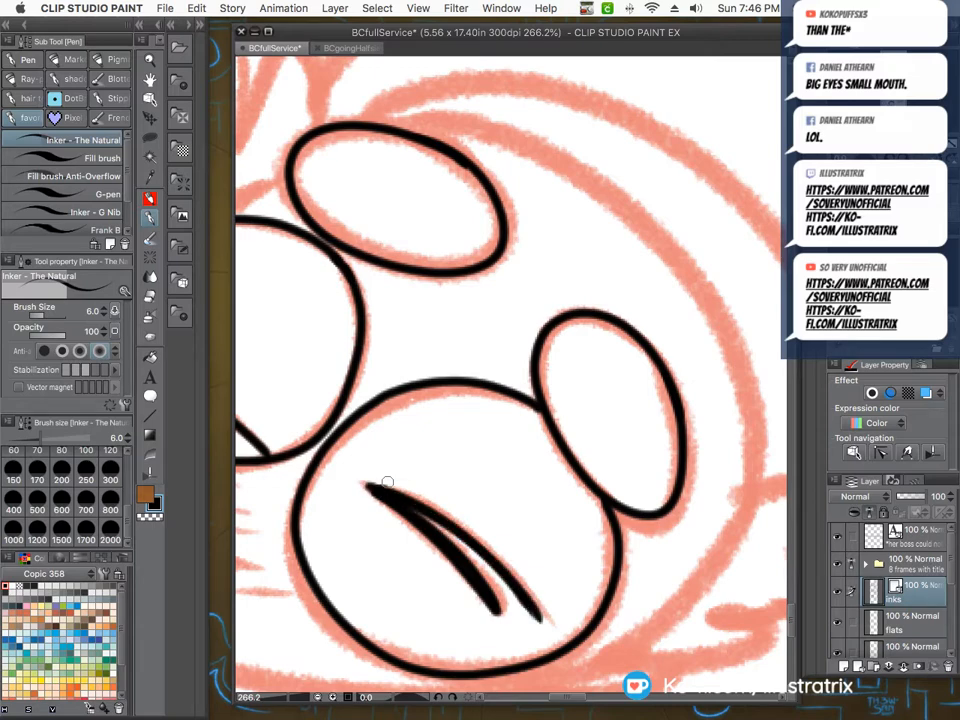
scroll(388, 482, "down", 2)
scroll(360, 522, "down", 2)
scroll(340, 480, "up", 3)
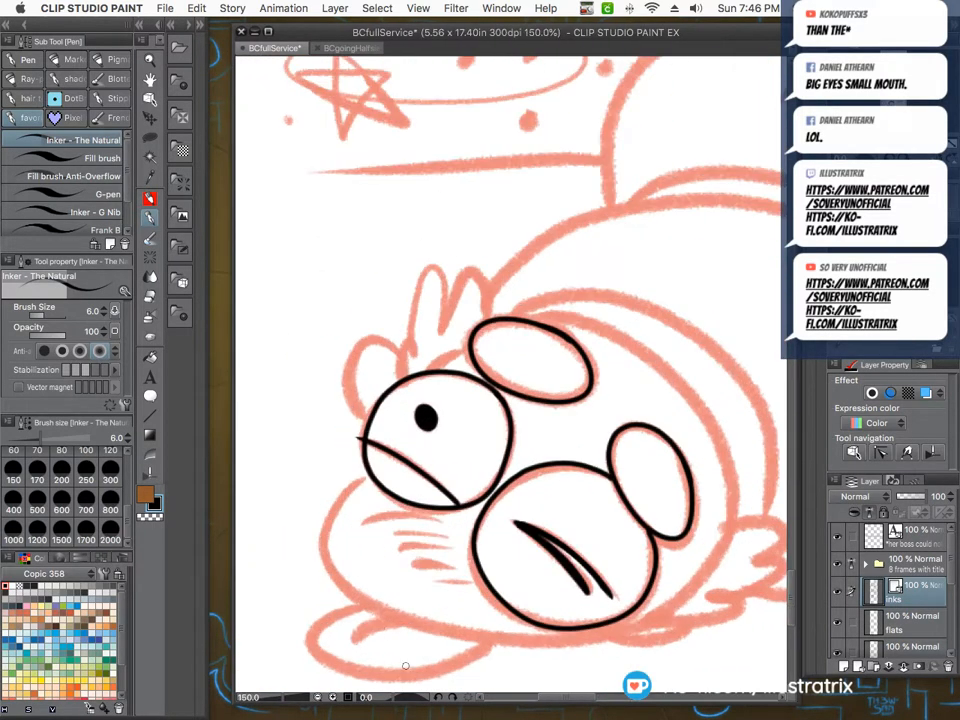
Ink the lower contour of the fallen customer's face and the row of short hatch lines below his open eye.
mouse_move(349, 407)
left_mouse_down()
mouse_move(293, 529)
mouse_move(372, 586)
mouse_move(553, 618)
mouse_move(660, 615)
left_mouse_up()
mouse_move(445, 466)
left_mouse_down()
mouse_move(357, 469)
mouse_move(352, 455)
mouse_move(367, 478)
left_mouse_up()
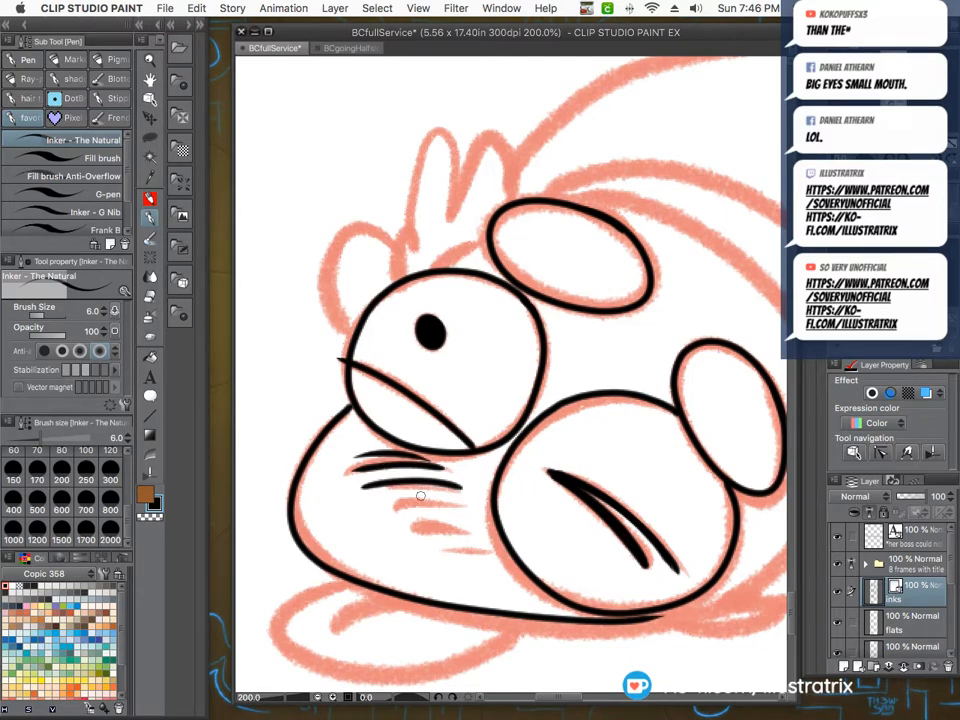
mouse_move(462, 499)
left_mouse_down()
mouse_move(377, 496)
mouse_move(392, 516)
left_mouse_up()
left_click_drag(479, 533, 410, 527)
mouse_move(489, 551)
left_mouse_down()
mouse_move(426, 545)
mouse_move(338, 557)
mouse_move(488, 562)
left_mouse_up()
Ink the flat rounded shape beneath the fallen customer's face, including its short inner crease.
scroll(332, 448, "down", 3)
scroll(318, 525, "up", 3)
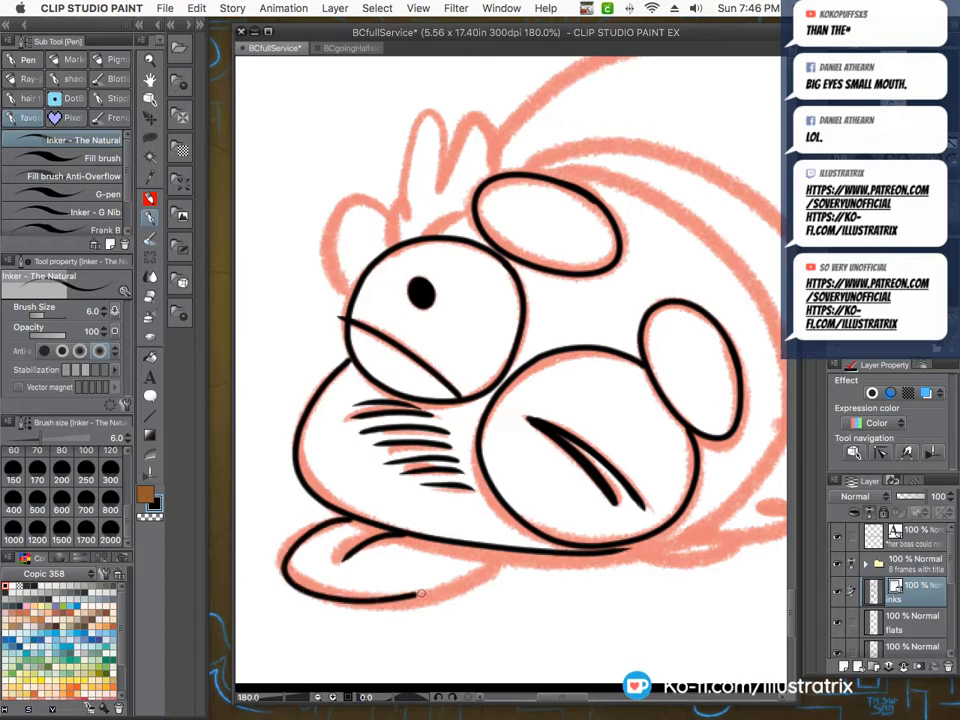
scroll(288, 501, "down", 3)
scroll(360, 307, "up", 3)
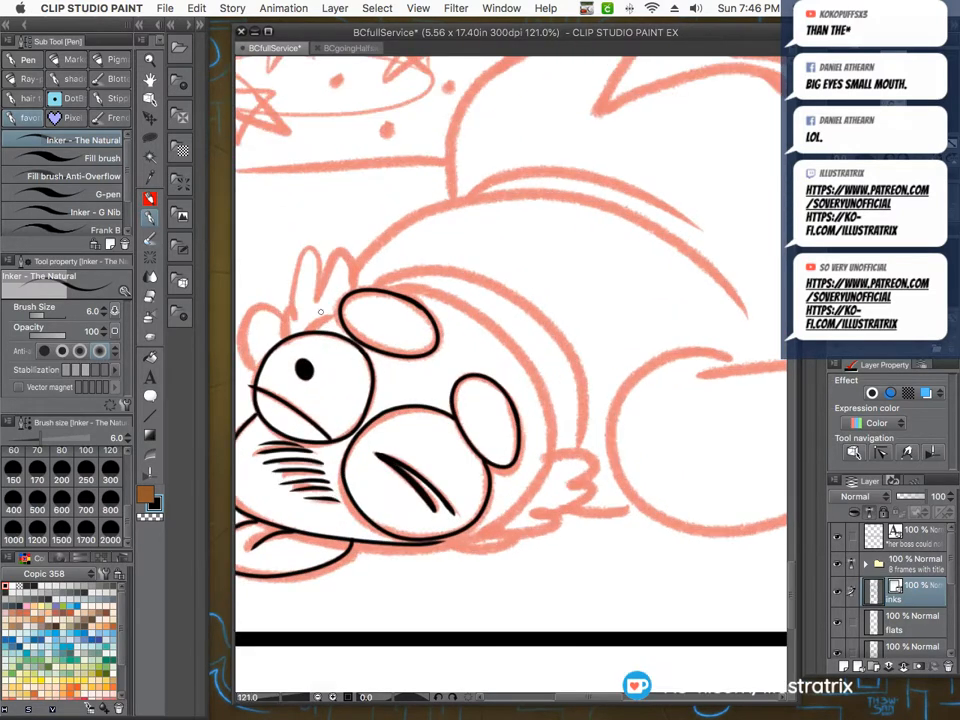
Ink the dome of the fallen customer's bald head and the hair tufts along the side nearest the ground.
mouse_move(407, 277)
left_mouse_down()
mouse_move(492, 280)
mouse_move(651, 409)
mouse_move(668, 525)
left_mouse_up()
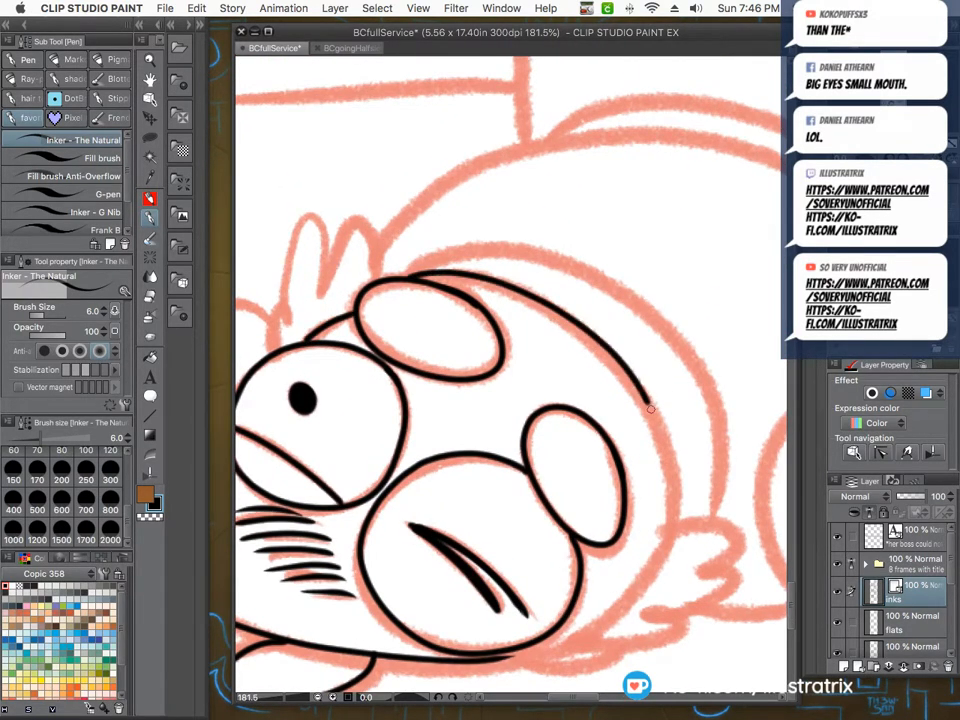
mouse_move(508, 657)
left_mouse_down()
mouse_move(650, 648)
mouse_move(700, 612)
mouse_move(740, 560)
mouse_move(673, 524)
left_mouse_up()
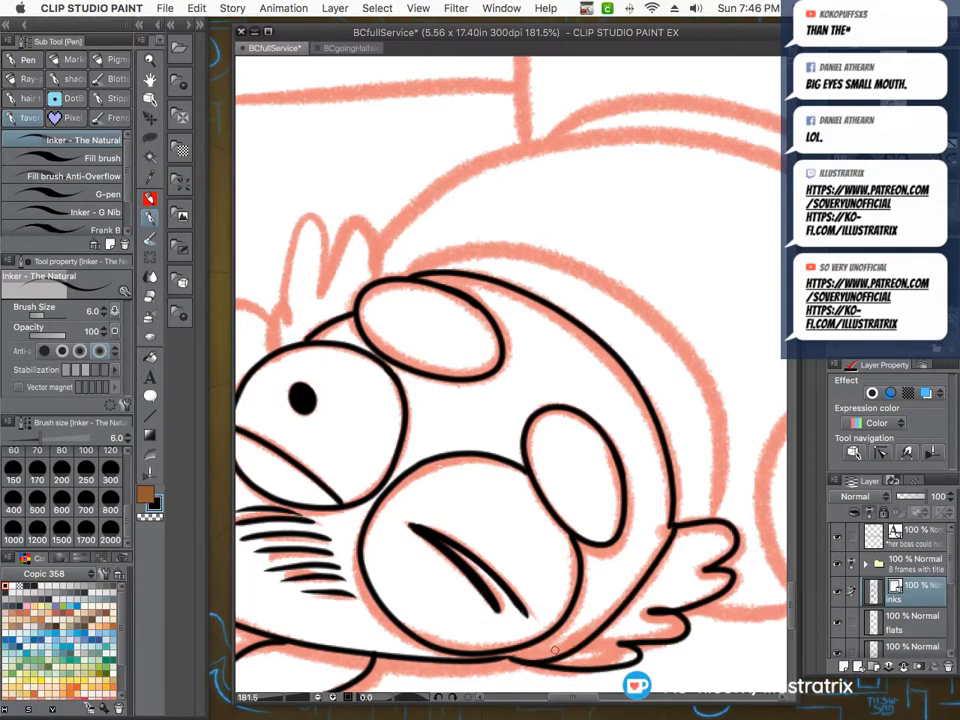
key("ctrl+z")
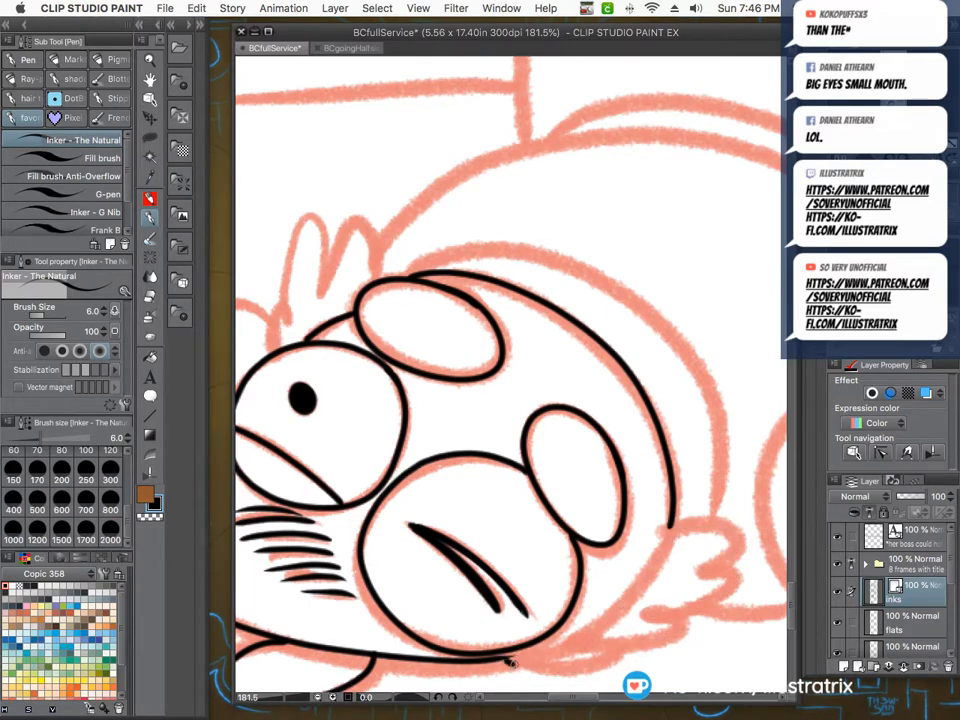
mouse_move(510, 660)
left_mouse_down()
mouse_move(595, 660)
mouse_move(665, 640)
mouse_move(725, 575)
mouse_move(660, 519)
left_mouse_up()
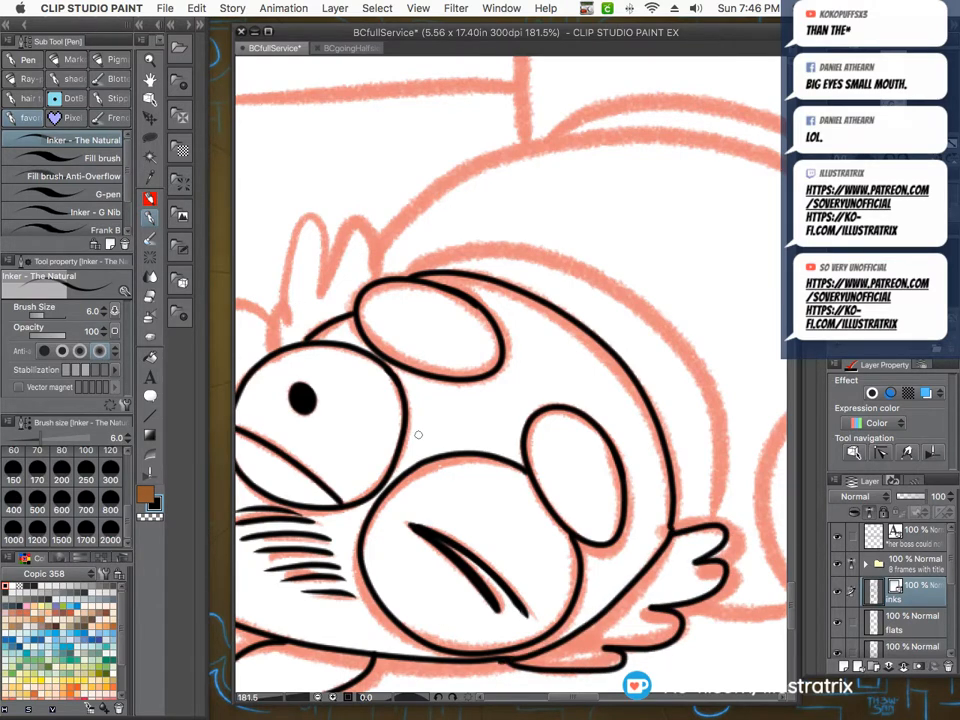
scroll(345, 349, "down", 5)
Ink the upright hair tufts on the upper side of the fallen customer's head.
scroll(312, 330, "up", 8)
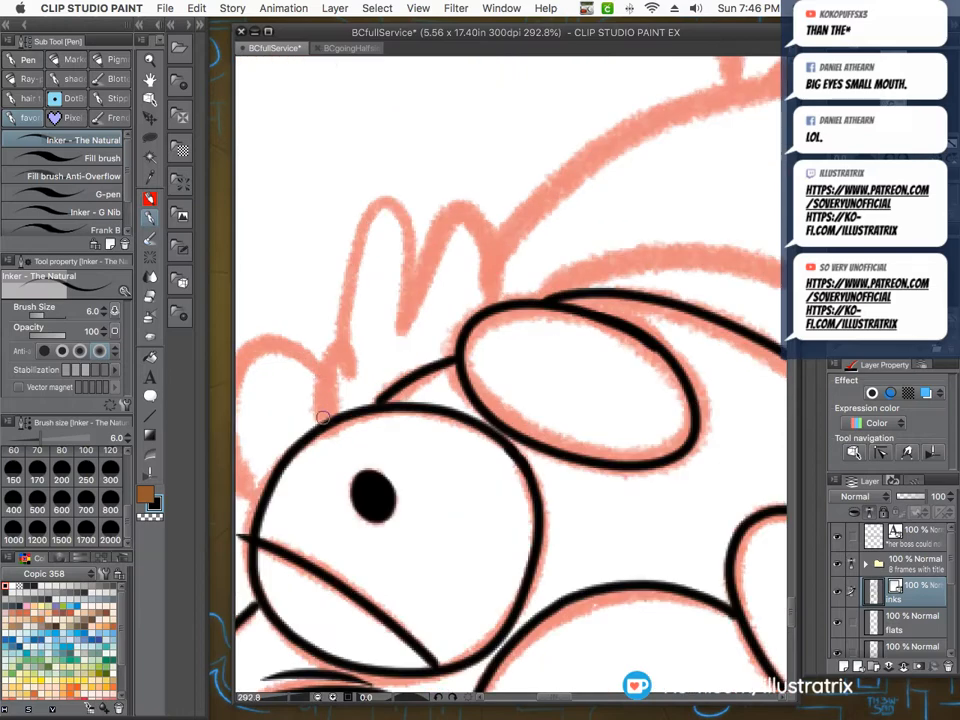
left_click_drag(323, 418, 362, 380)
mouse_move(395, 326)
left_mouse_down()
mouse_move(379, 193)
mouse_move(420, 265)
mouse_move(460, 305)
left_mouse_up()
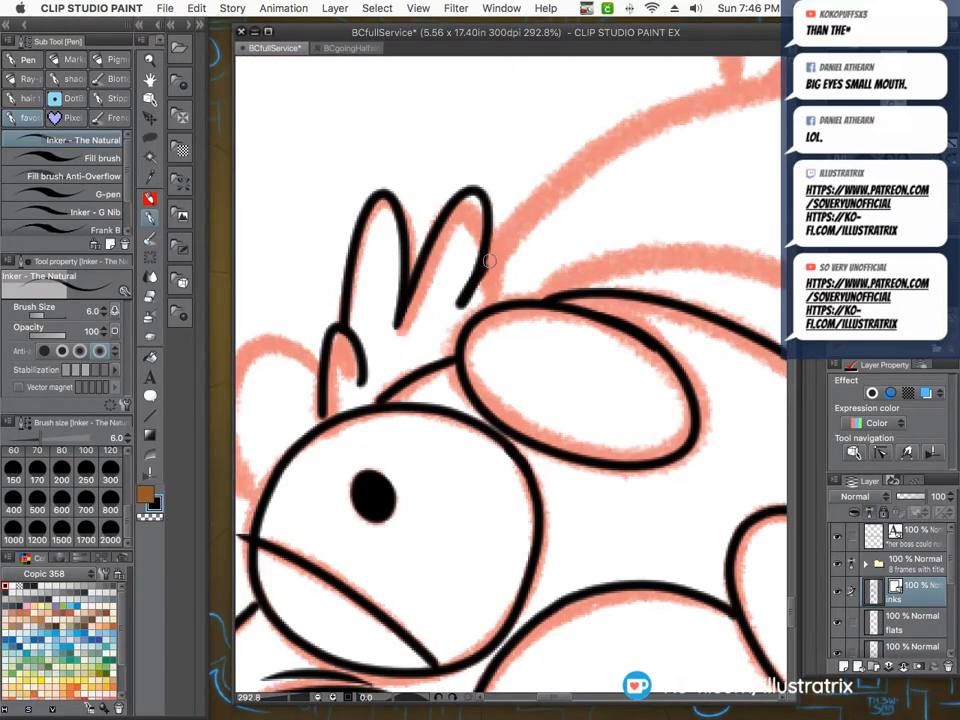
left_click_drag(489, 261, 522, 297)
mouse_move(540, 280)
left_mouse_down()
mouse_move(568, 255)
mouse_move(582, 288)
left_mouse_up()
scroll(560, 265, "down", 5)
Ink the fallen customer's ear behind his open eye, with its outer outline and inner folds.
scroll(414, 312, "up", 7)
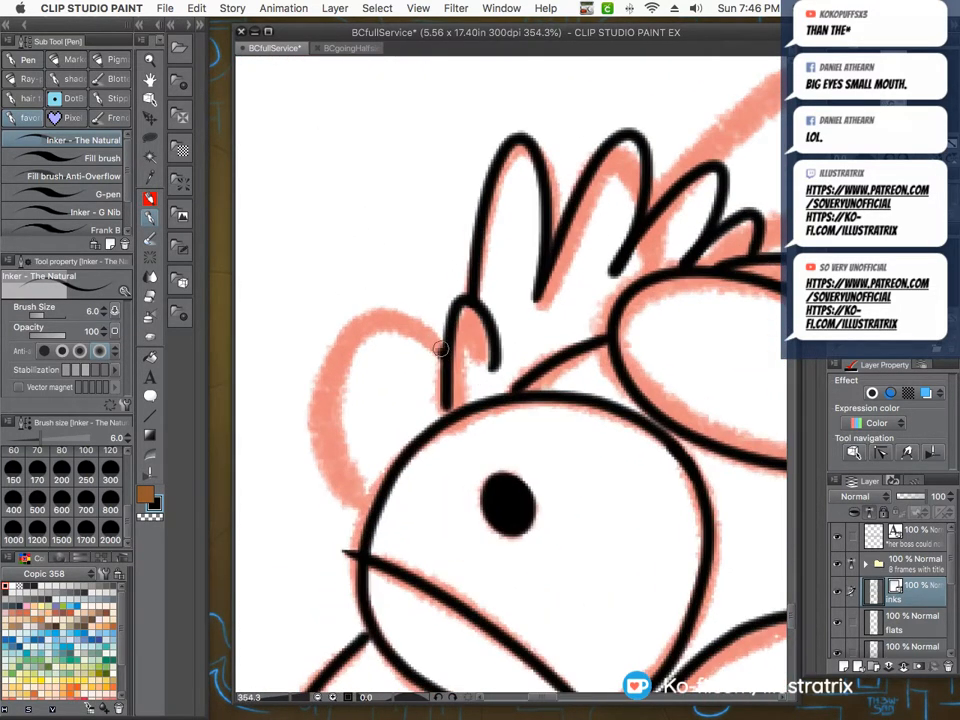
left_click_drag(443, 349, 372, 500)
mouse_move(366, 397)
left_mouse_down()
mouse_move(371, 362)
mouse_move(413, 436)
left_mouse_up()
mouse_move(408, 406)
left_mouse_down()
mouse_move(383, 418)
mouse_move(382, 444)
left_mouse_up()
scroll(345, 338, "down", 4)
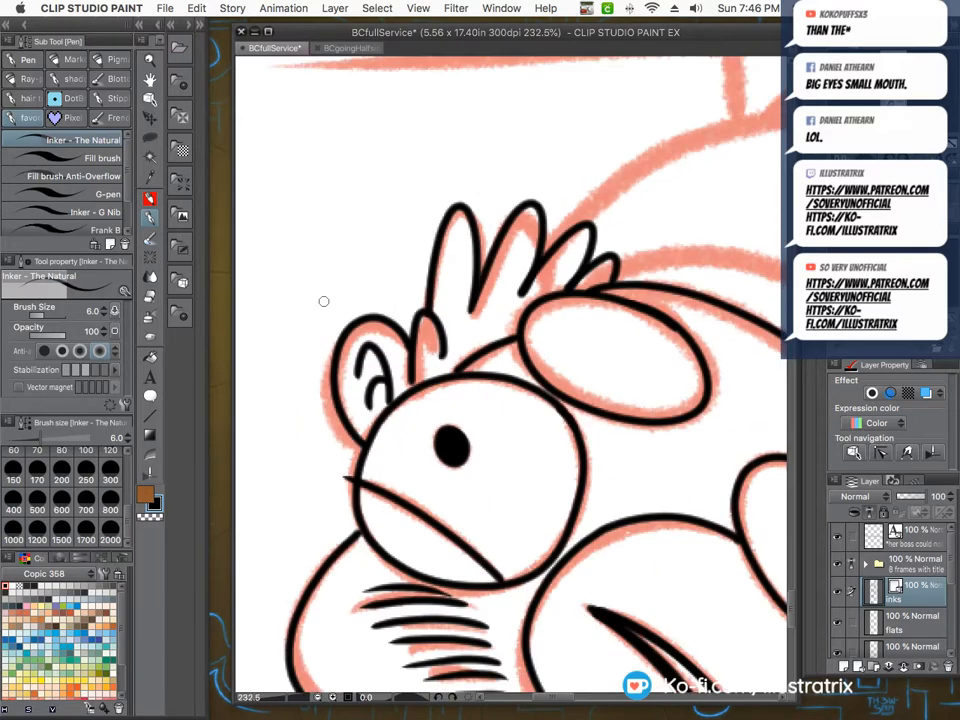
scroll(300, 334, "down", 4)
Add a small curl to the hair tufts near the ground and ink the collar curve behind the fallen customer's head.
scroll(530, 515, "up", 2)
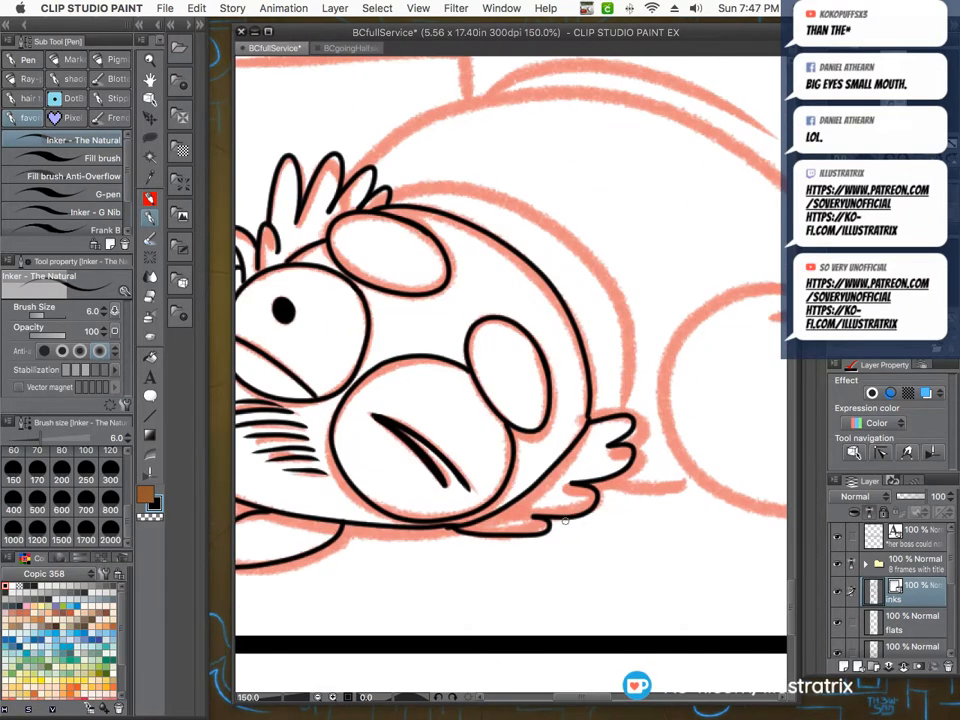
left_click_drag(569, 517, 547, 530)
scroll(282, 458, "down", 3)
scroll(338, 320, "up", 3)
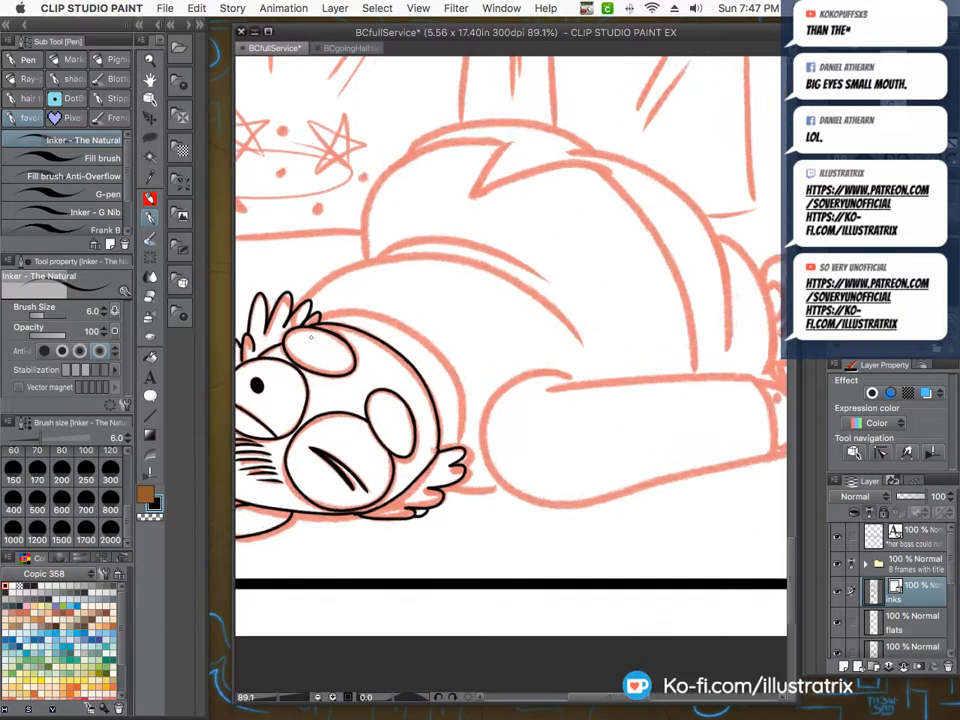
mouse_move(332, 313)
left_mouse_down()
mouse_move(450, 325)
mouse_move(560, 522)
left_mouse_up()
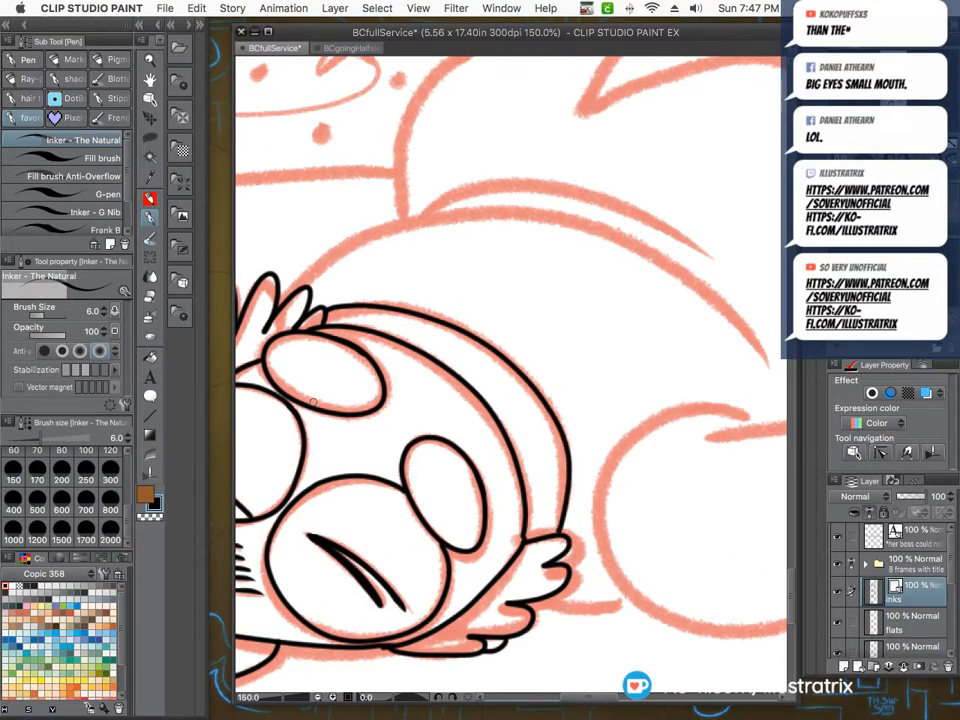
scroll(290, 430, "down", 3)
scroll(278, 292, "up", 3)
scroll(281, 332, "down", 1)
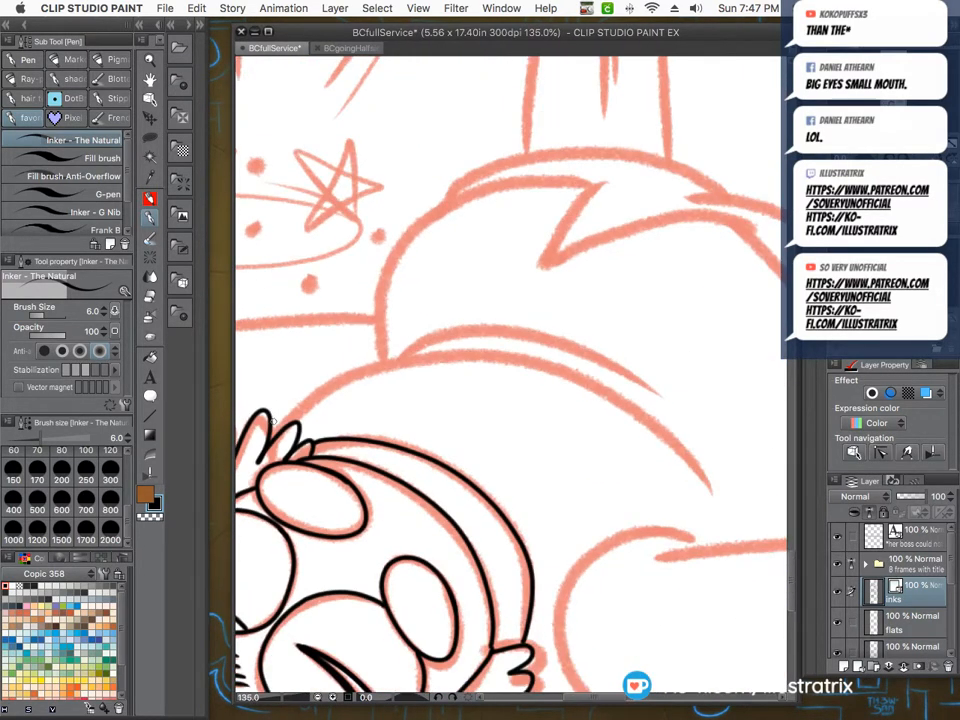
Ink the long curve of the fallen customer's shoulder and the shorter fold line running just above it.
mouse_move(276, 420)
left_mouse_down()
mouse_move(461, 350)
mouse_move(706, 484)
left_mouse_up()
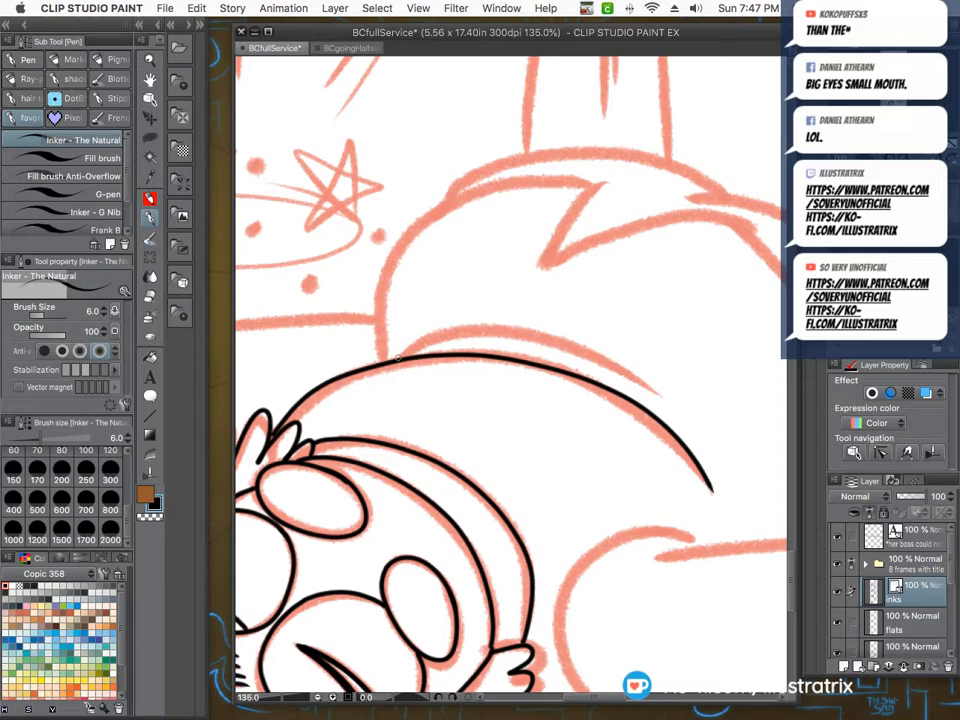
mouse_move(400, 360)
left_mouse_down()
mouse_move(590, 383)
mouse_move(672, 411)
left_mouse_up()
scroll(370, 340, "down", 3)
scroll(366, 338, "up", 4)
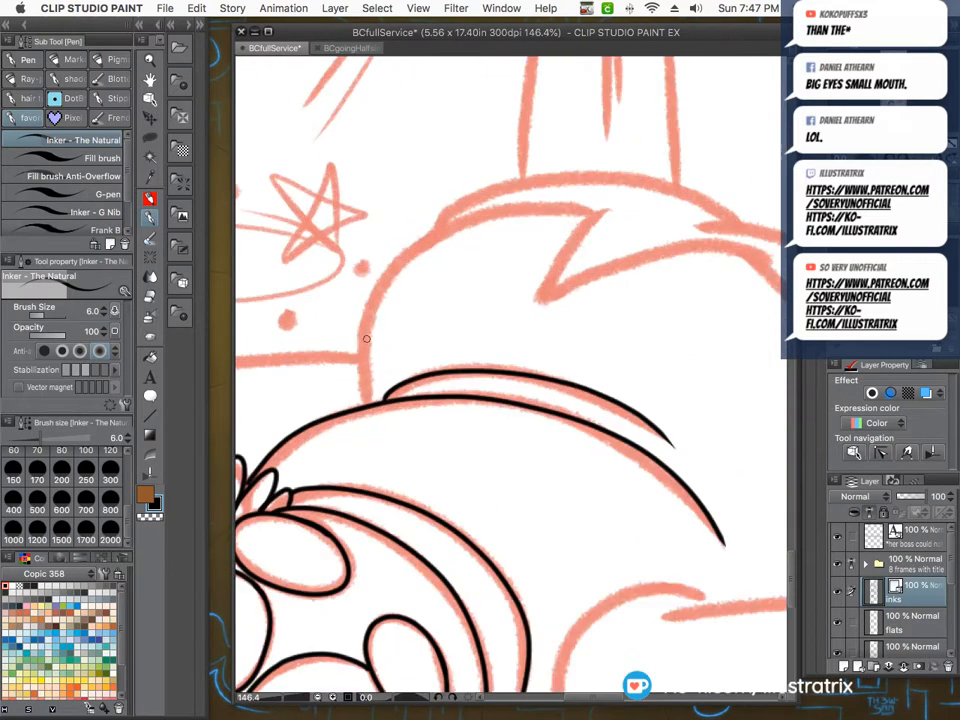
Ink the fallen customer's raised jacket back, with its pointed notch and the long hem curve down to the sleeve.
mouse_move(274, 309)
left_mouse_down()
mouse_move(296, 203)
mouse_move(441, 150)
mouse_move(405, 226)
left_mouse_up()
scroll(327, 340, "down", 2)
scroll(462, 306, "up", 2)
mouse_move(462, 308)
left_mouse_down()
mouse_move(600, 275)
mouse_move(717, 487)
left_mouse_up()
scroll(298, 381, "up", 3)
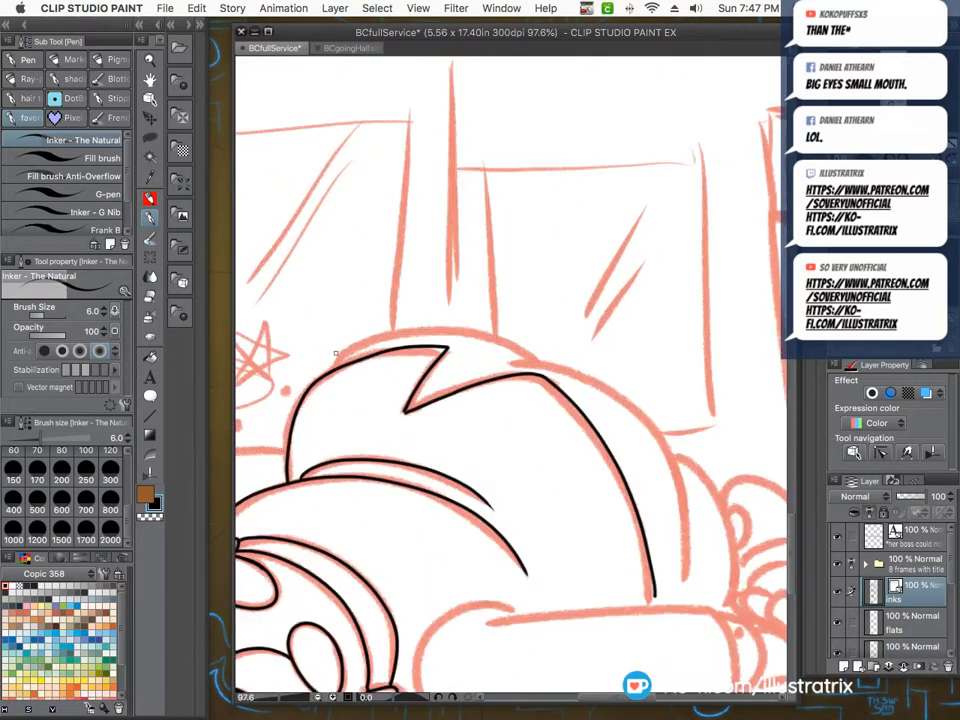
Ink the outer contour of the fallen customer's raised rear above and behind the jacket hem.
mouse_move(340, 357)
left_mouse_down()
mouse_move(406, 331)
mouse_move(575, 371)
mouse_move(658, 440)
mouse_move(684, 577)
left_mouse_up()
scroll(356, 398, "down", 2)
scroll(380, 525, "up", 1)
scroll(385, 540, "up", 1)
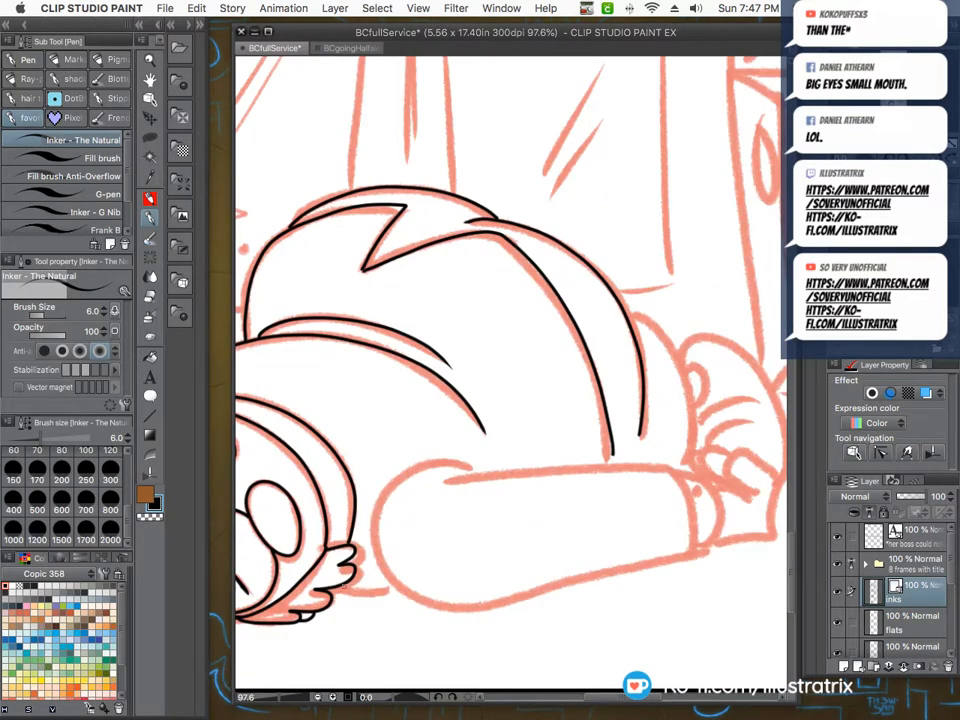
Ink the fallen customer's outstretched sleeve with its rounded elbow and cuff edge, plus the short ground line beside his hair.
mouse_move(434, 462)
left_mouse_down()
mouse_move(377, 546)
mouse_move(405, 589)
mouse_move(473, 603)
mouse_move(646, 568)
mouse_move(692, 500)
left_mouse_up()
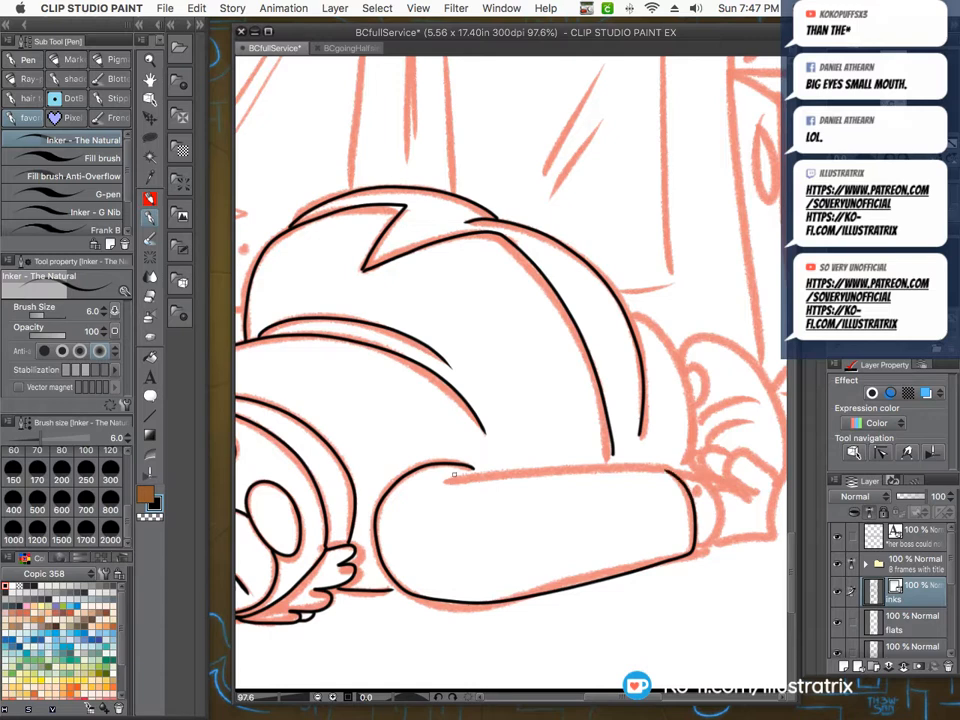
mouse_move(473, 476)
left_mouse_down()
mouse_move(570, 465)
mouse_move(668, 470)
left_mouse_up()
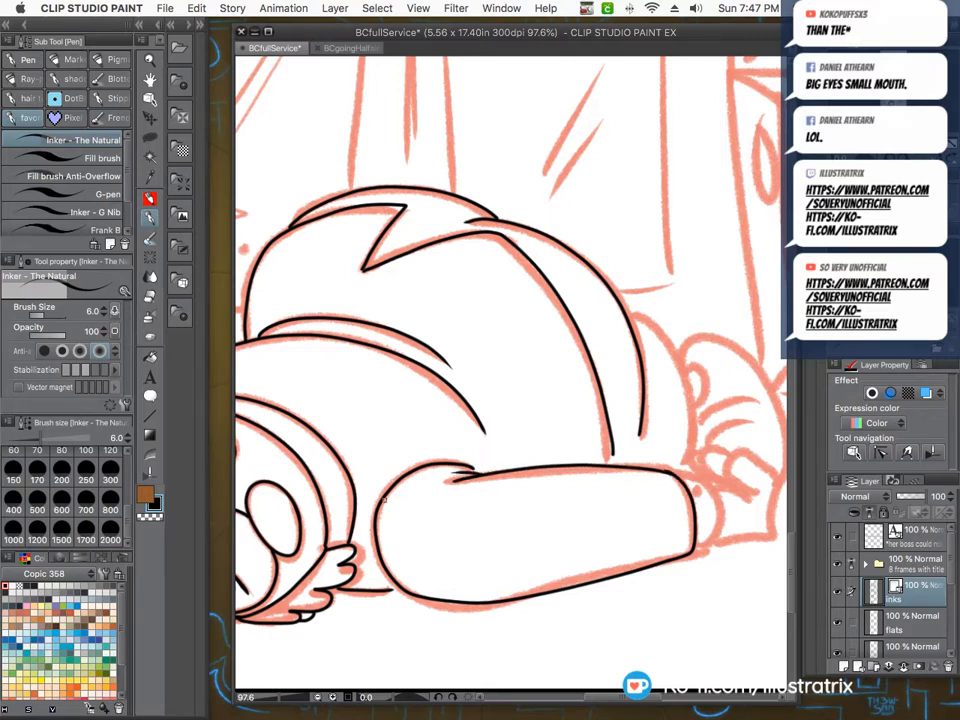
scroll(371, 568, "up", 2)
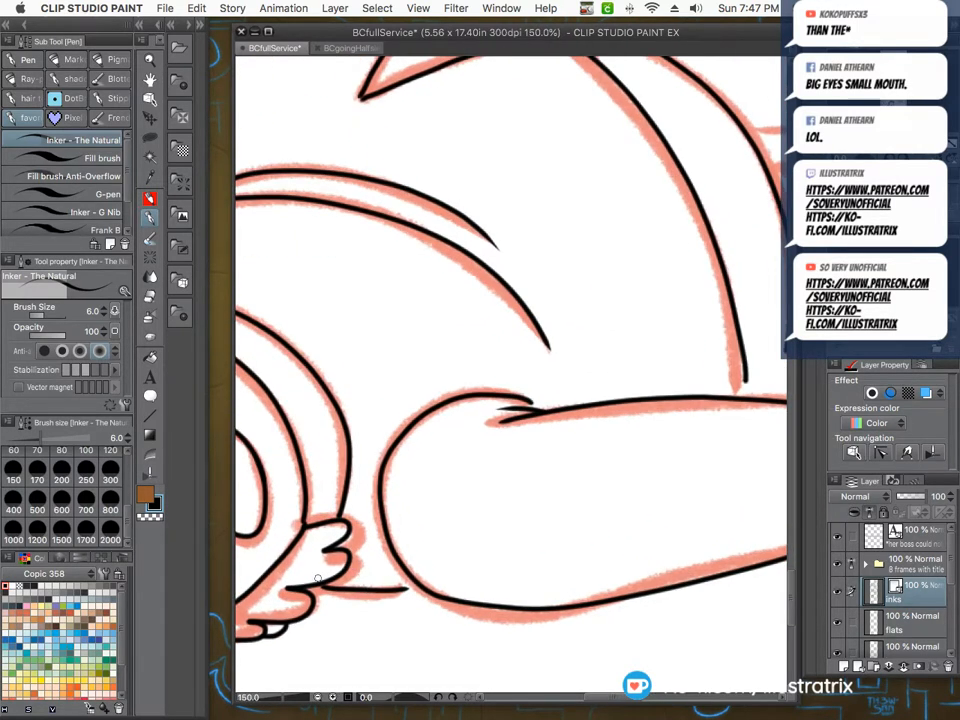
Ink the fallen customer's fist with its curled fingers and palm crease, plus the buttoned shirt cuff at the sleeve end.
scroll(316, 583, "down", 3)
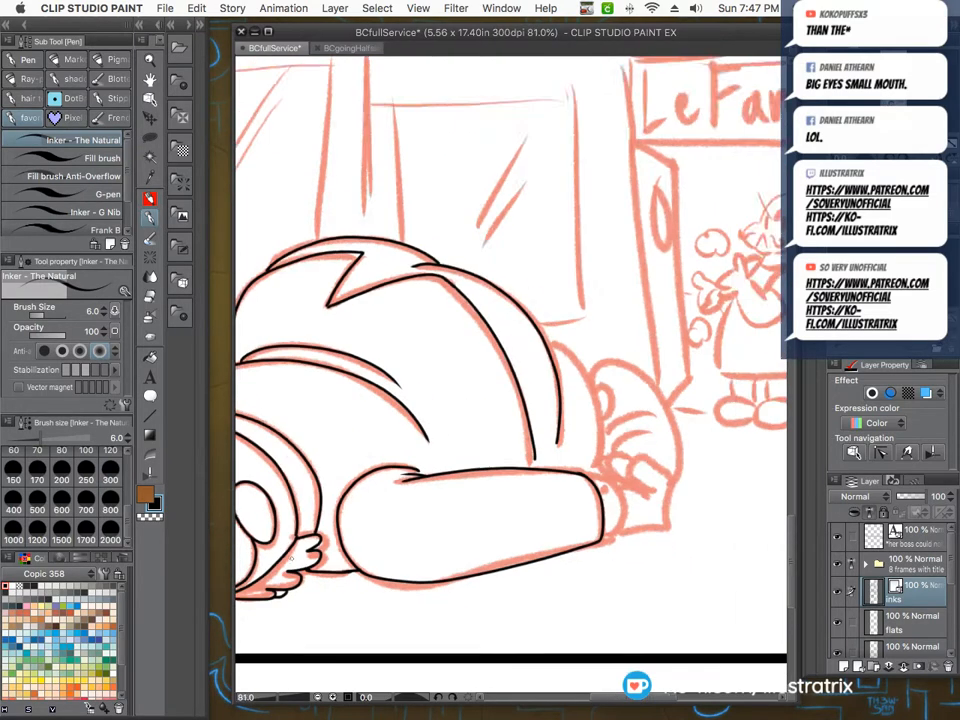
scroll(497, 500, "up", 4)
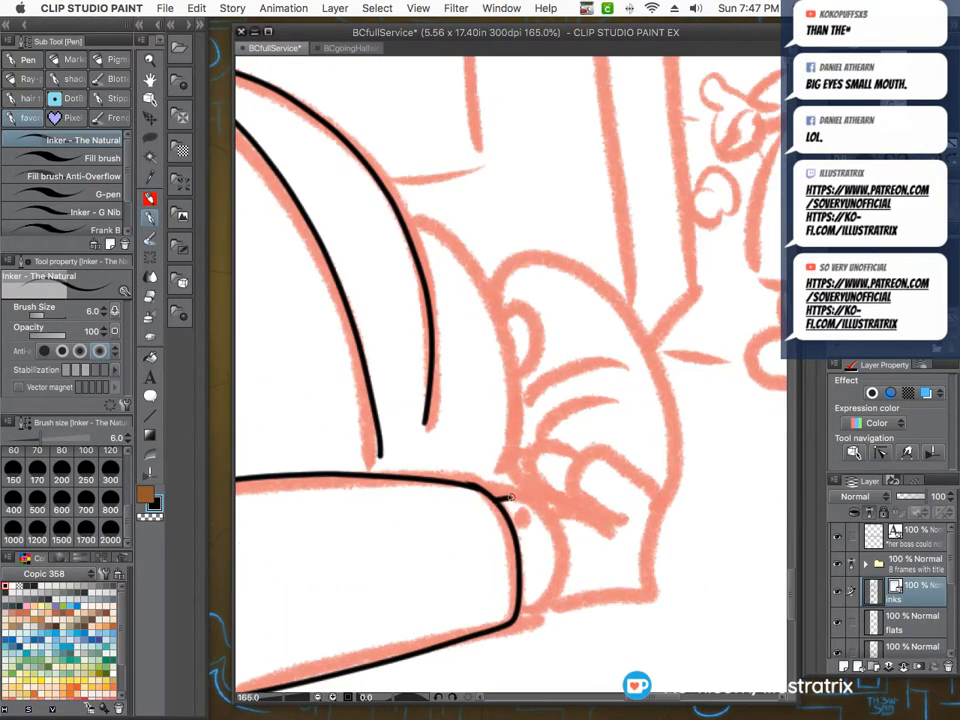
mouse_move(510, 497)
left_mouse_down()
mouse_move(540, 505)
mouse_move(551, 592)
mouse_move(529, 608)
mouse_move(522, 510)
mouse_move(564, 512)
mouse_move(613, 542)
left_mouse_up()
mouse_move(576, 503)
left_mouse_down()
mouse_move(595, 446)
mouse_move(658, 491)
mouse_move(644, 574)
mouse_move(618, 598)
mouse_move(556, 600)
left_mouse_up()
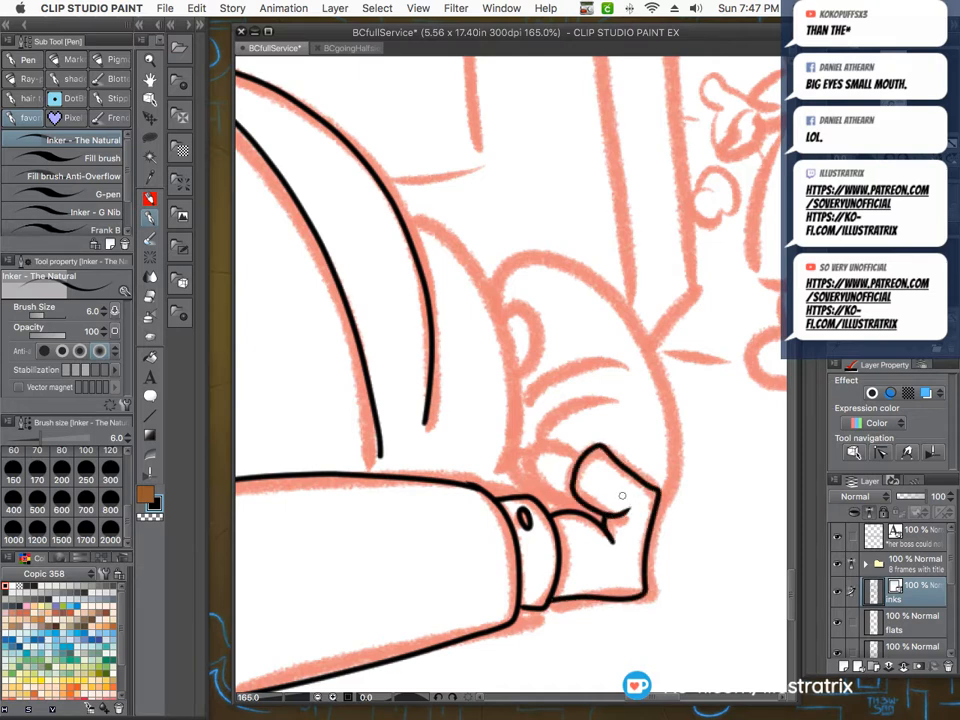
mouse_move(575, 455)
left_mouse_down()
mouse_move(543, 439)
mouse_move(541, 491)
left_mouse_up()
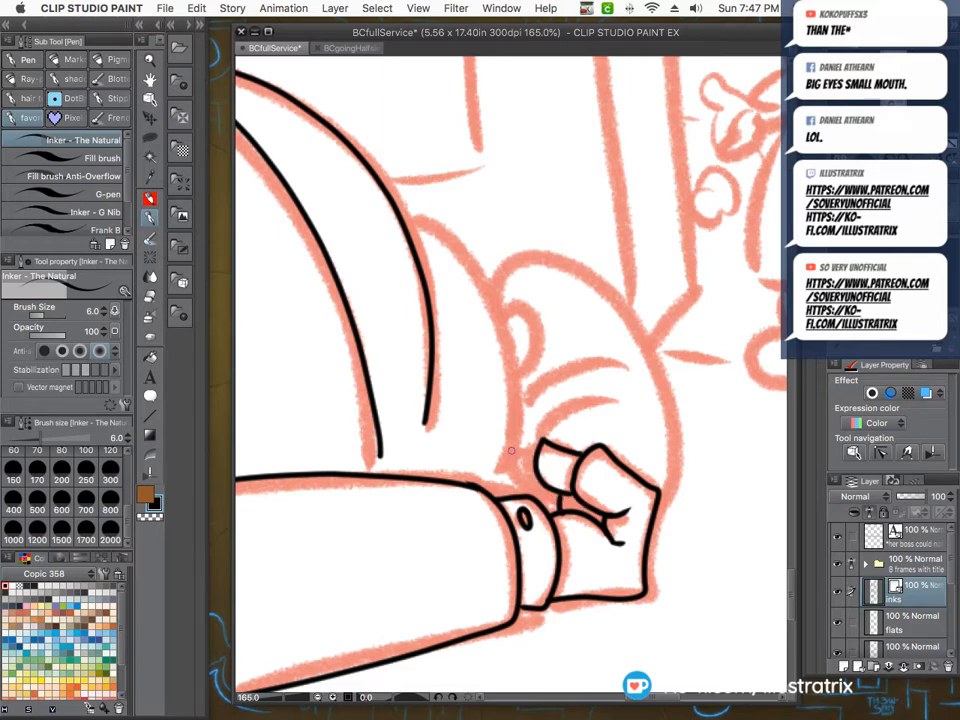
mouse_move(519, 451)
left_mouse_down()
mouse_move(514, 480)
mouse_move(497, 498)
left_mouse_up()
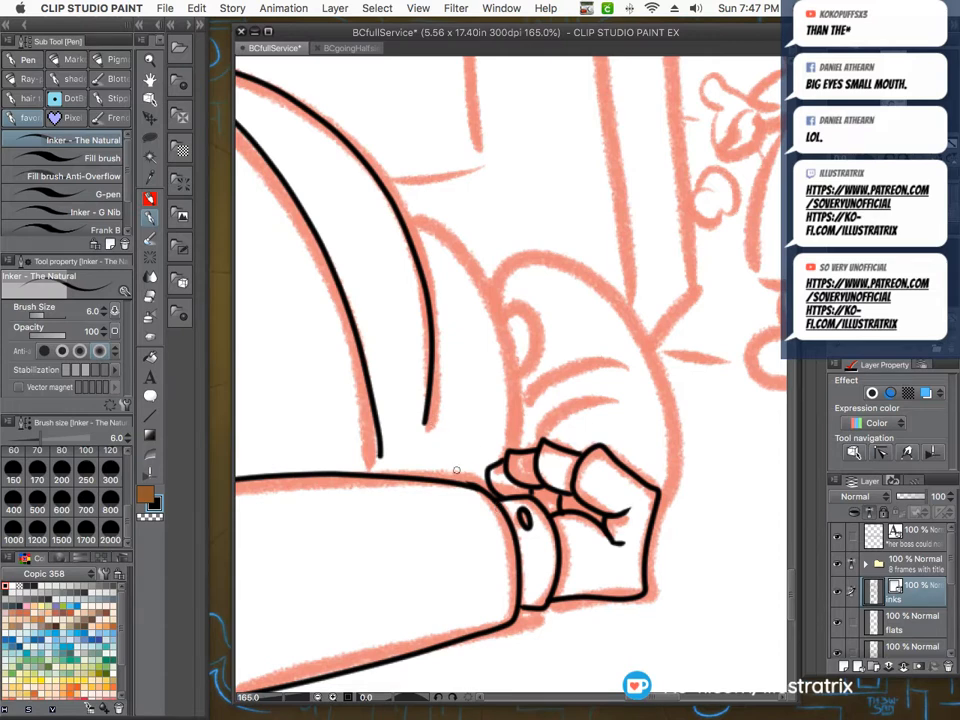
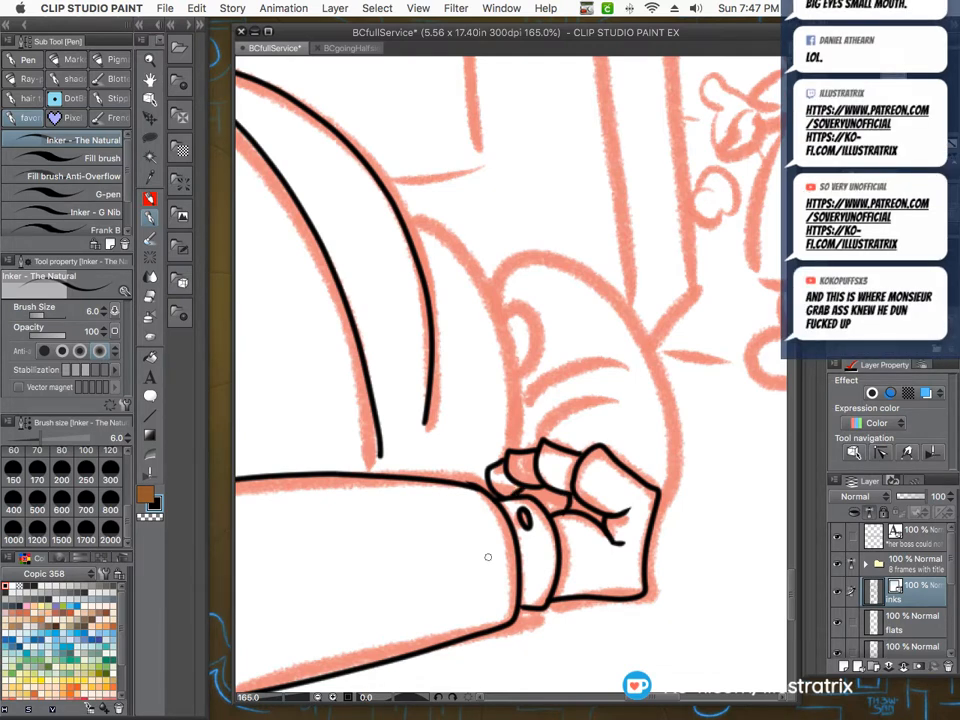
Ink the customer's far leg curve and upturned shoe with heel oval and two creases, and close the jacket hem onto the sleeve.
mouse_move(409, 226)
left_mouse_down()
mouse_move(470, 265)
mouse_move(516, 404)
mouse_move(511, 450)
left_mouse_up()
left_click_drag(496, 319, 510, 362)
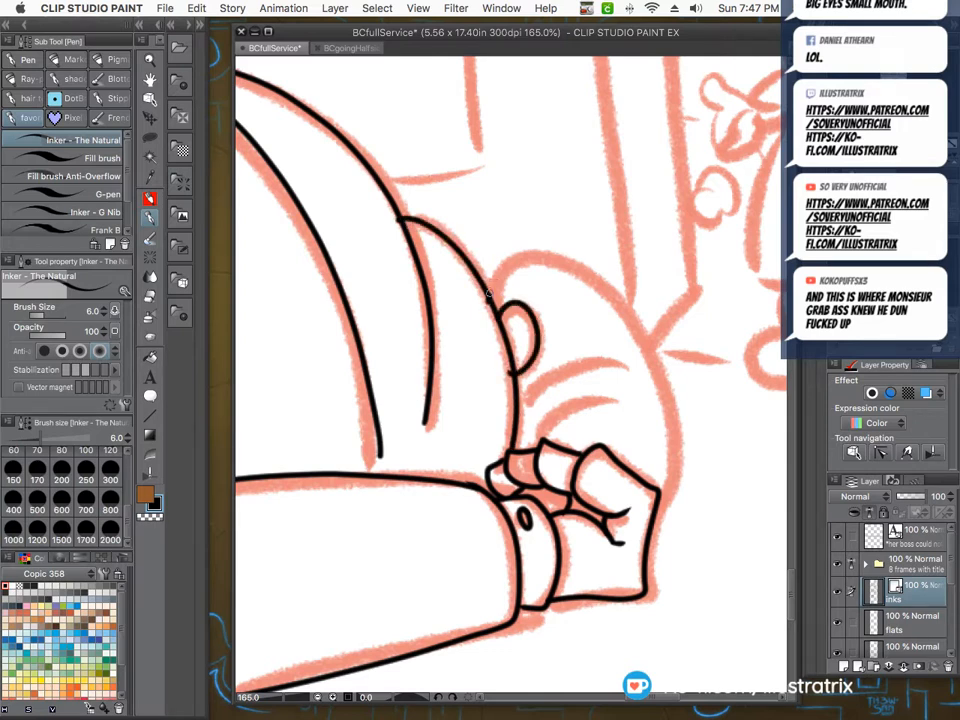
mouse_move(488, 294)
left_mouse_down()
mouse_move(550, 255)
mouse_move(641, 346)
mouse_move(665, 482)
left_mouse_up()
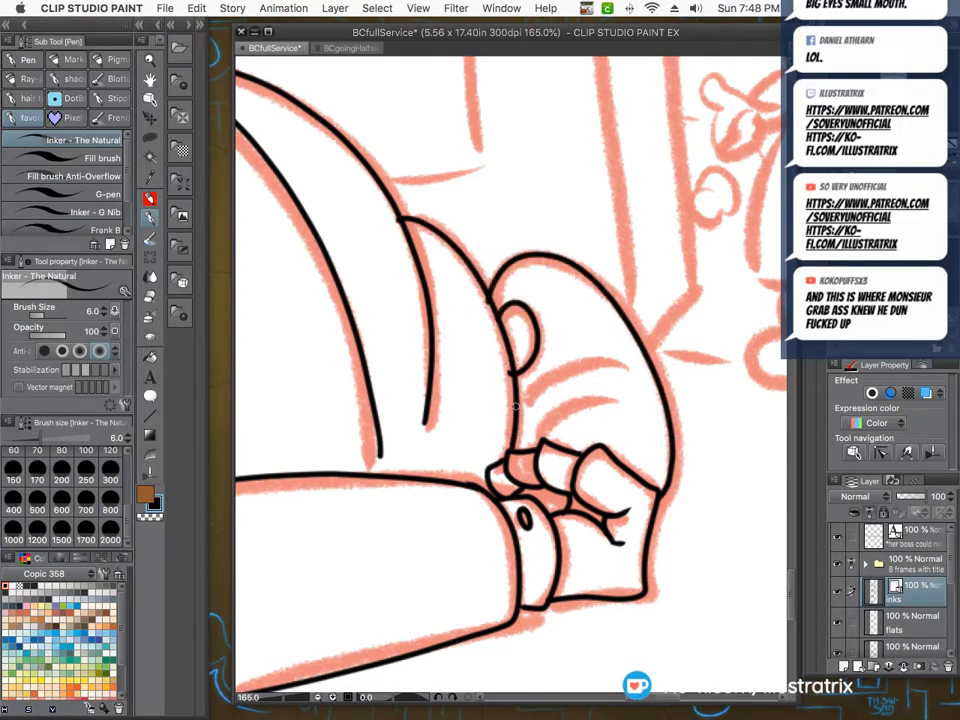
left_click_drag(533, 435, 615, 394)
left_click_drag(530, 403, 606, 366)
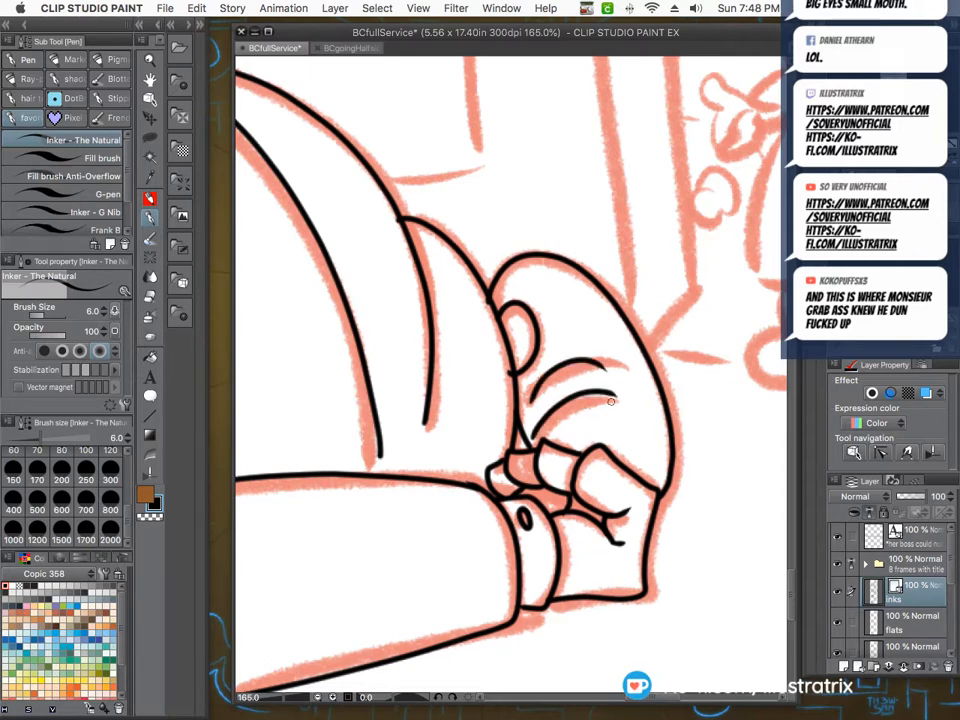
scroll(487, 448, "down", 5)
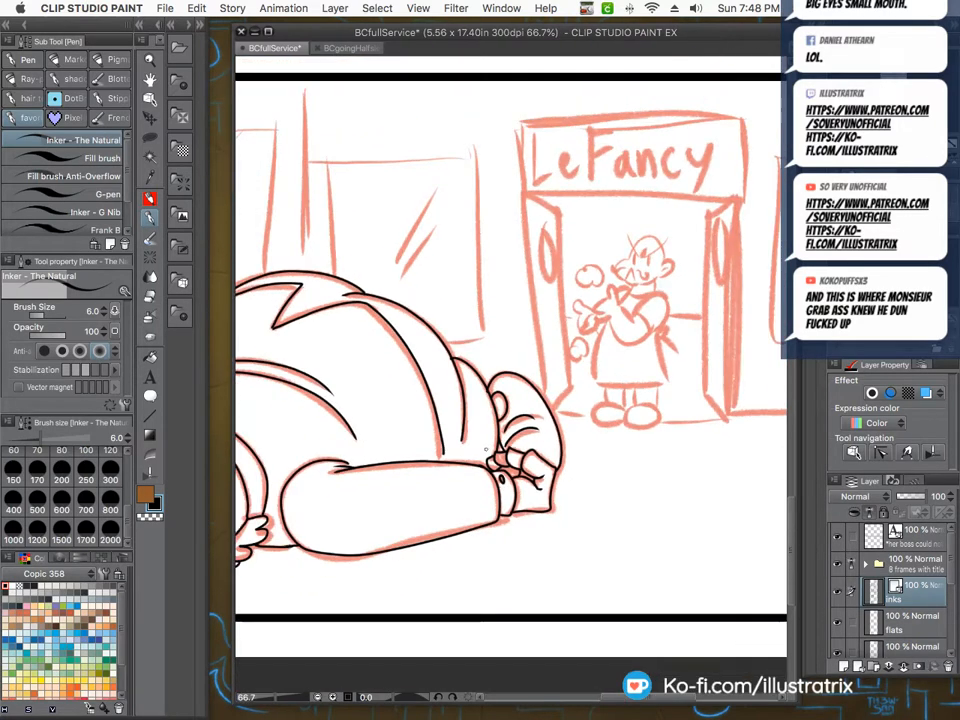
scroll(465, 442, "up", 5)
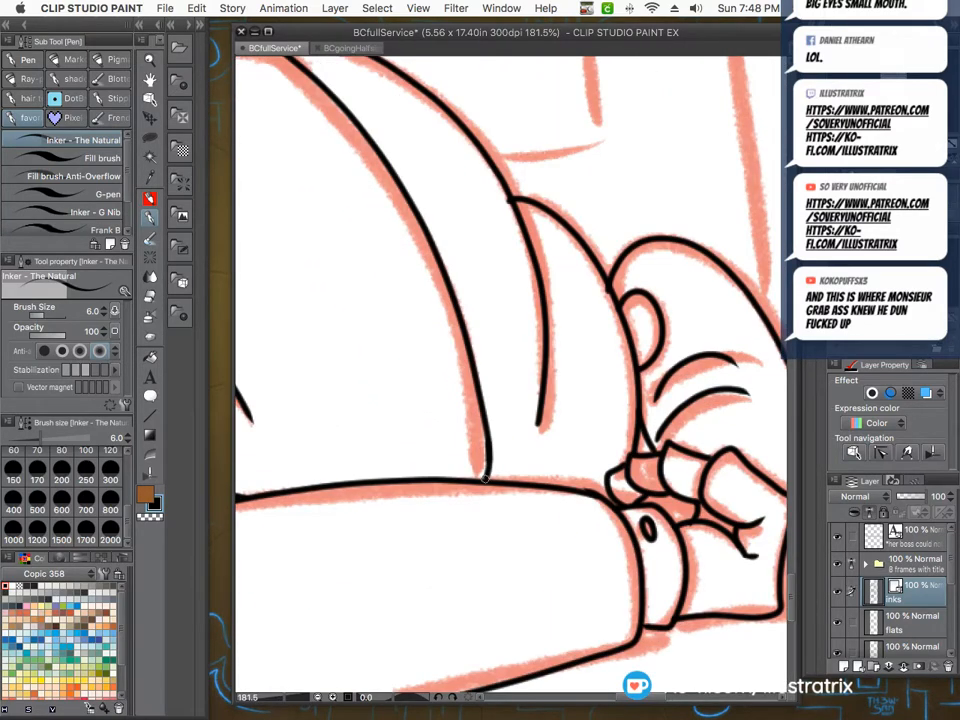
Ink the outlines of the three dizzy stars above the fallen customer's head.
scroll(485, 478, "down", 4)
scroll(331, 452, "up", 3)
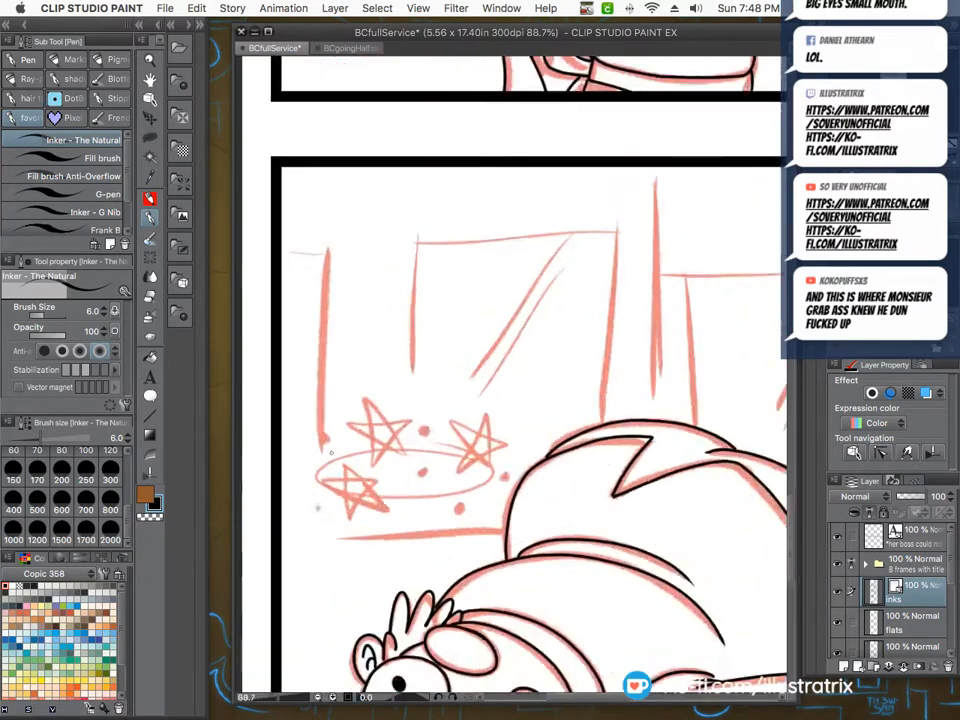
scroll(331, 452, "up", 4)
mouse_move(370, 478)
left_mouse_down()
mouse_move(343, 458)
mouse_move(335, 508)
mouse_move(349, 566)
mouse_move(412, 536)
mouse_move(372, 479)
left_mouse_up()
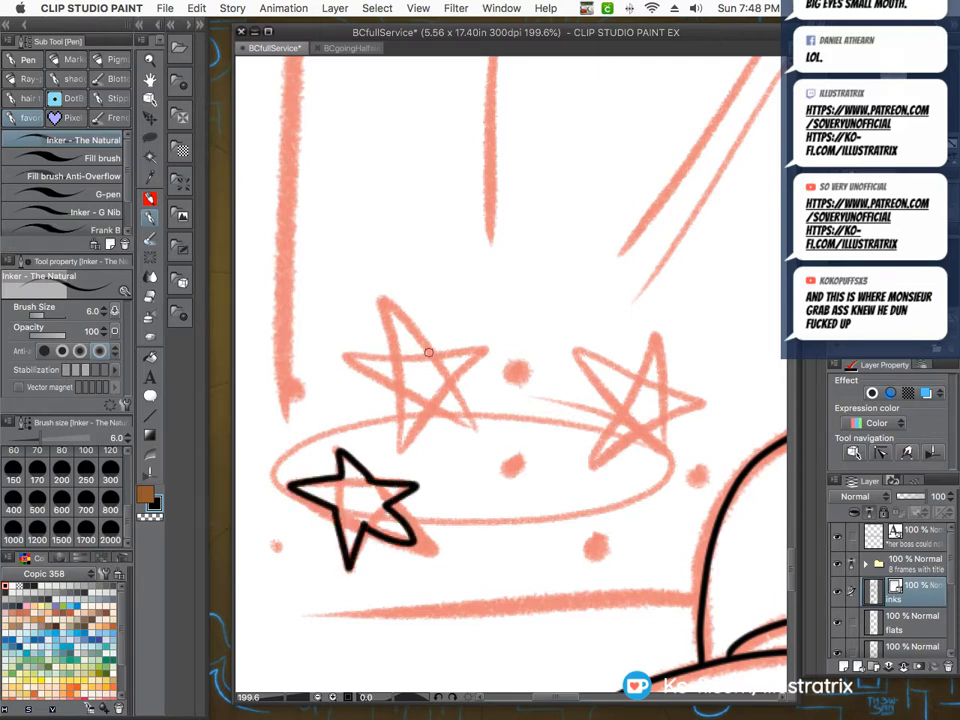
mouse_move(428, 352)
left_mouse_down()
mouse_move(402, 360)
mouse_move(400, 394)
mouse_move(432, 410)
mouse_move(452, 386)
mouse_move(392, 357)
left_mouse_up()
mouse_move(664, 387)
left_mouse_down()
mouse_move(626, 372)
mouse_move(611, 409)
mouse_move(626, 440)
mouse_move(677, 419)
mouse_move(657, 388)
left_mouse_up()
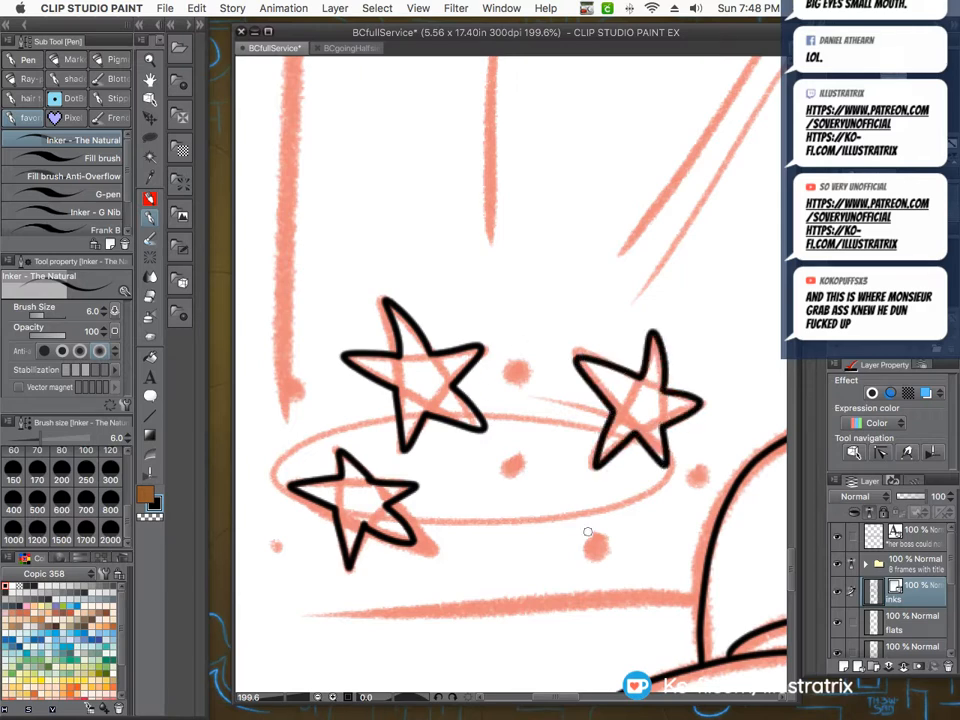
Ink six small circles over the penciled dots scattered around the dizzy stars.
left_click_drag(588, 532, 603, 535)
left_click_drag(700, 466, 703, 469)
left_click_drag(503, 366, 526, 365)
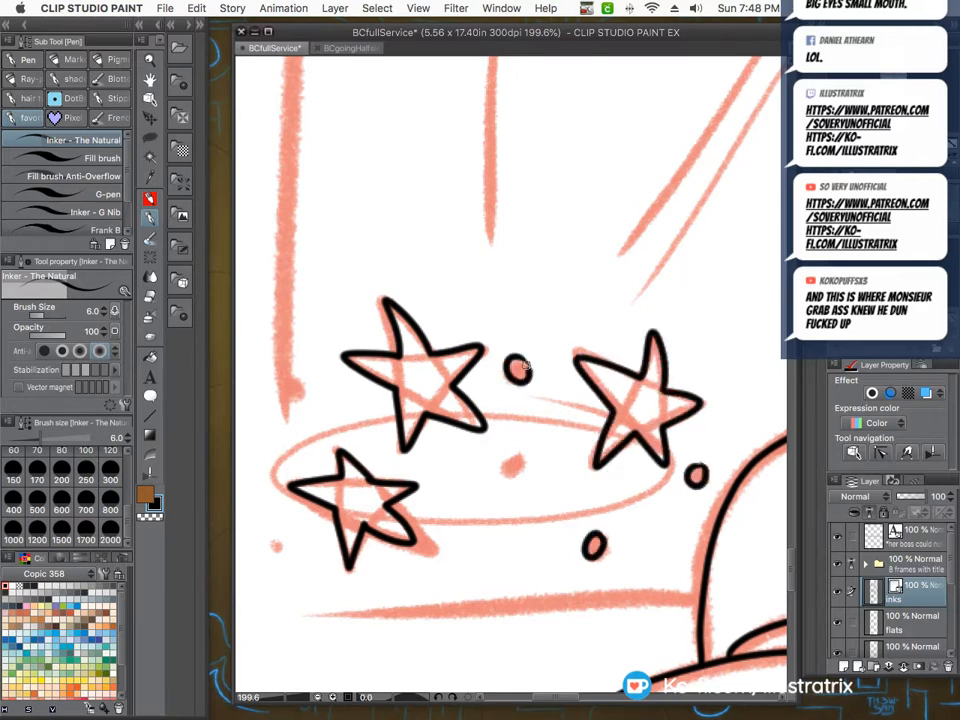
left_click_drag(513, 452, 518, 455)
left_click_drag(298, 376, 290, 378)
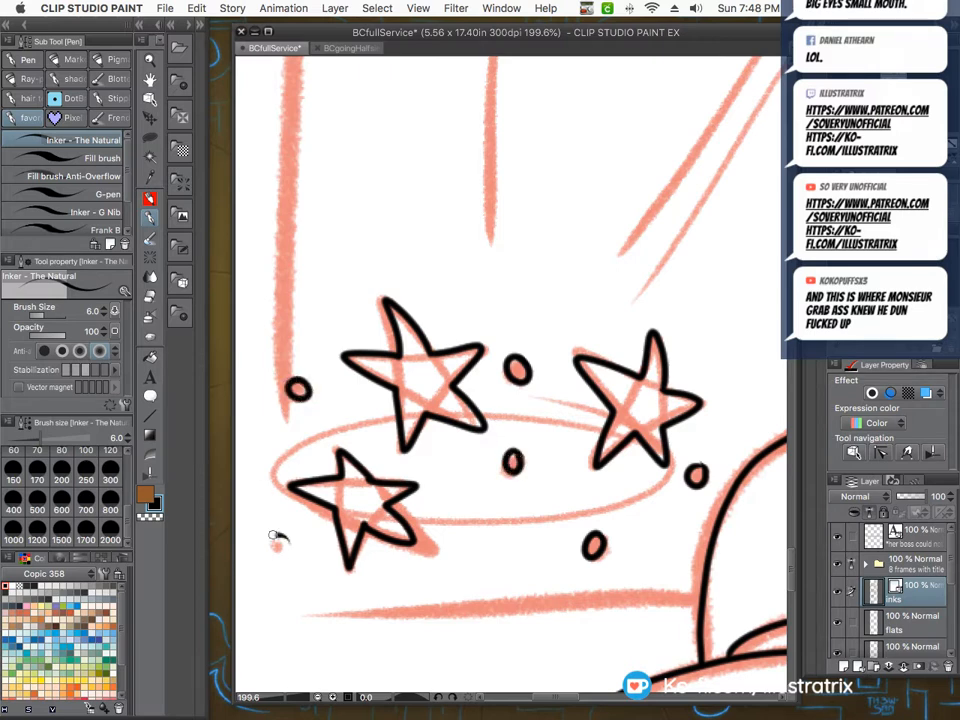
left_click_drag(274, 533, 281, 540)
Ink the oval orbit ring connecting the three dizzy stars, leaving gaps where it passes behind them.
mouse_move(392, 413)
left_mouse_down()
mouse_move(276, 486)
mouse_move(290, 492)
left_mouse_up()
left_click_drag(410, 518, 668, 470)
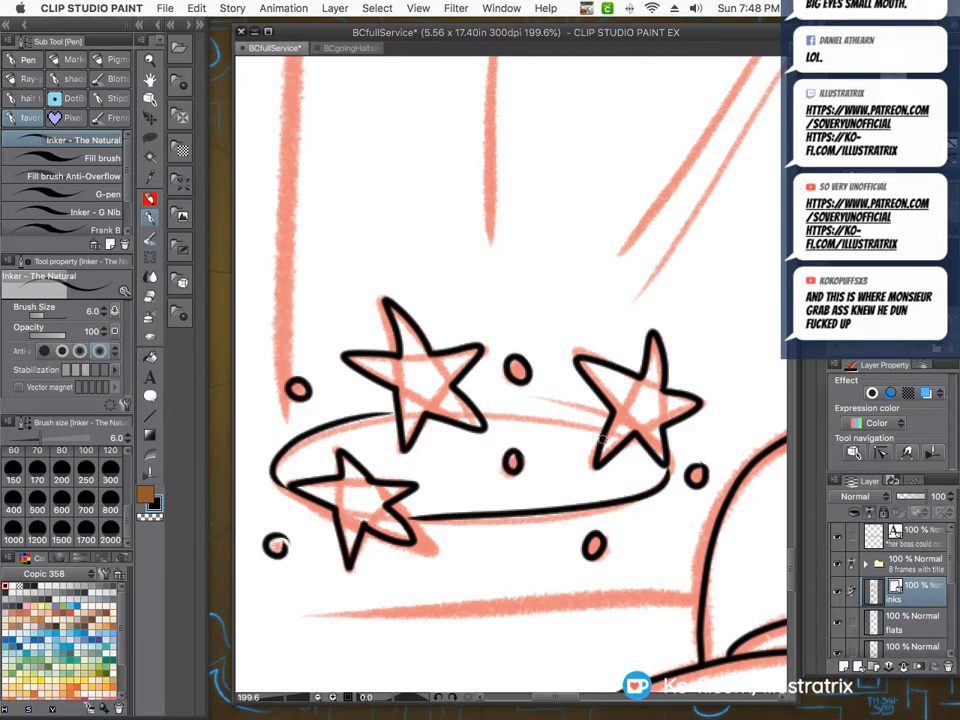
left_click_drag(487, 414, 588, 428)
Ink the head dome, crossed angry brows, frown mark and eye lines of the aproned man in the Le Fancy doorway.
scroll(334, 450, "down", 5)
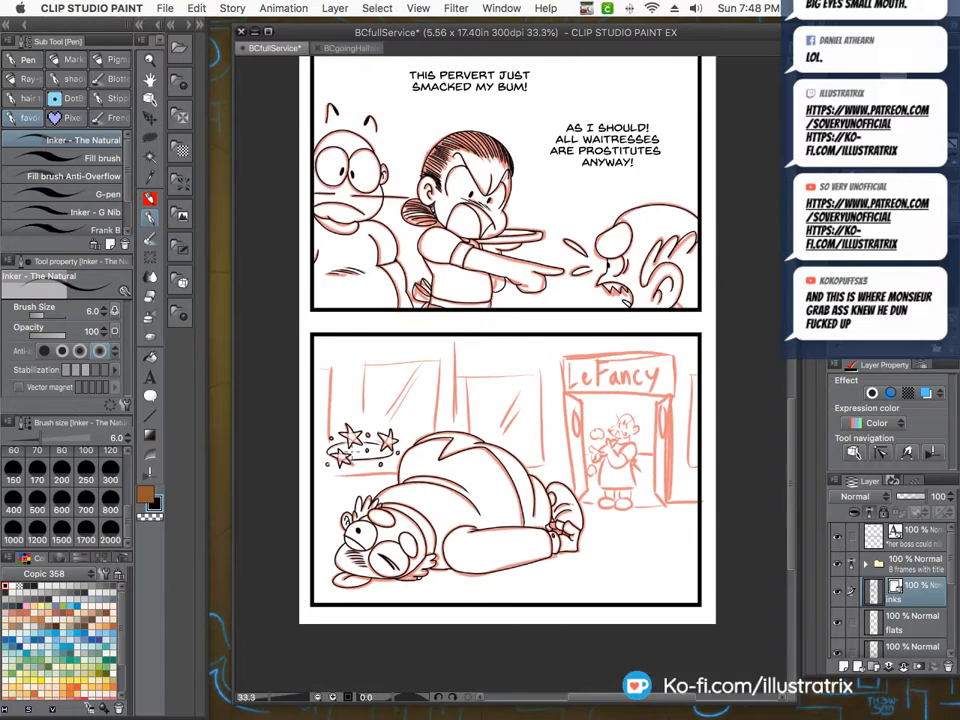
scroll(368, 433, "down", 3)
scroll(368, 433, "up", 4)
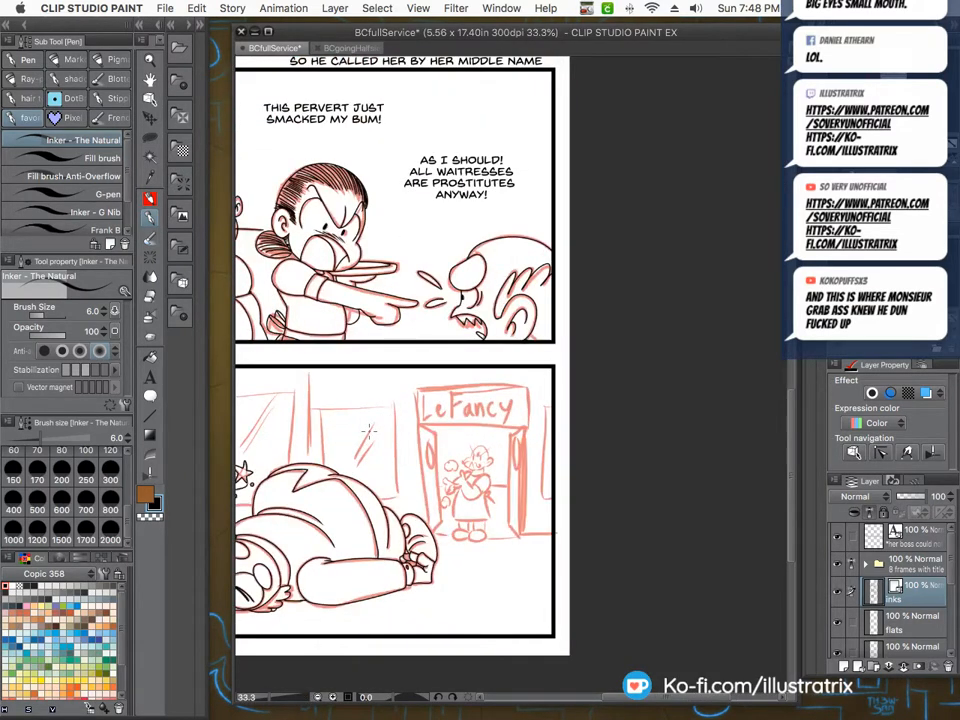
scroll(458, 496, "up", 2)
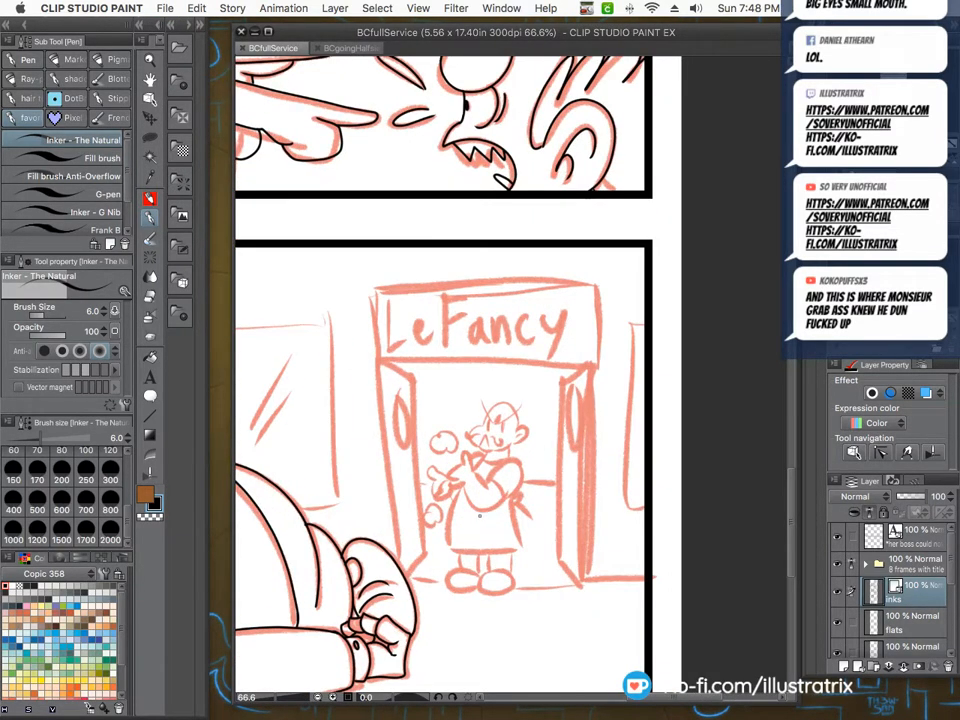
scroll(449, 505, "up", 6)
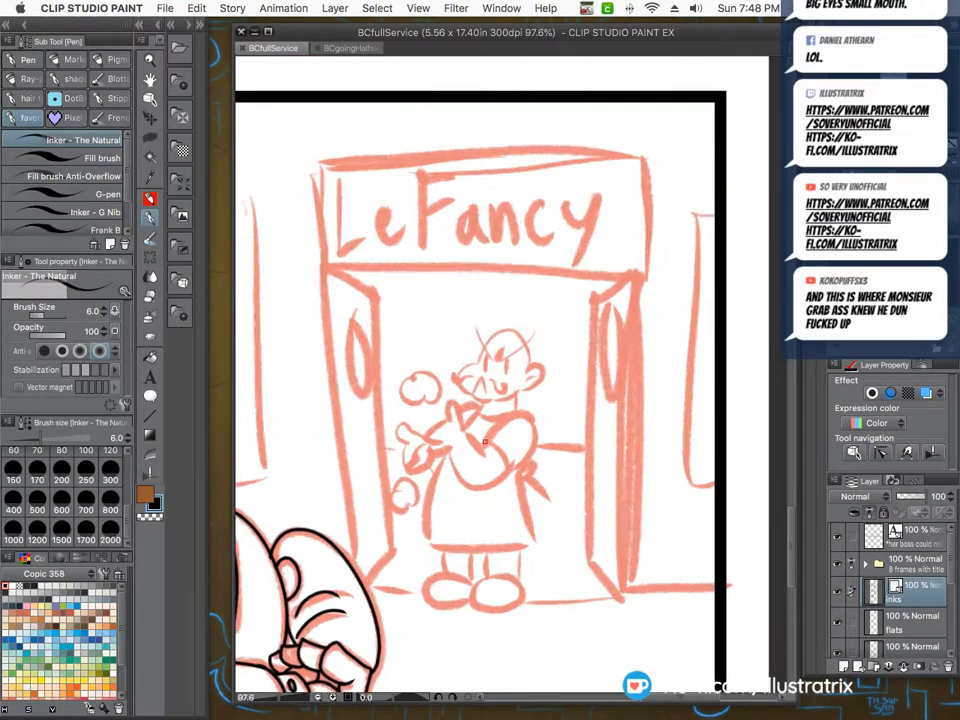
mouse_move(427, 398)
left_mouse_down()
mouse_move(494, 305)
mouse_move(618, 366)
mouse_move(624, 418)
mouse_move(623, 361)
mouse_move(541, 288)
mouse_move(441, 341)
mouse_move(402, 404)
mouse_move(461, 333)
mouse_move(545, 286)
mouse_move(633, 405)
left_mouse_up()
key("super+z")
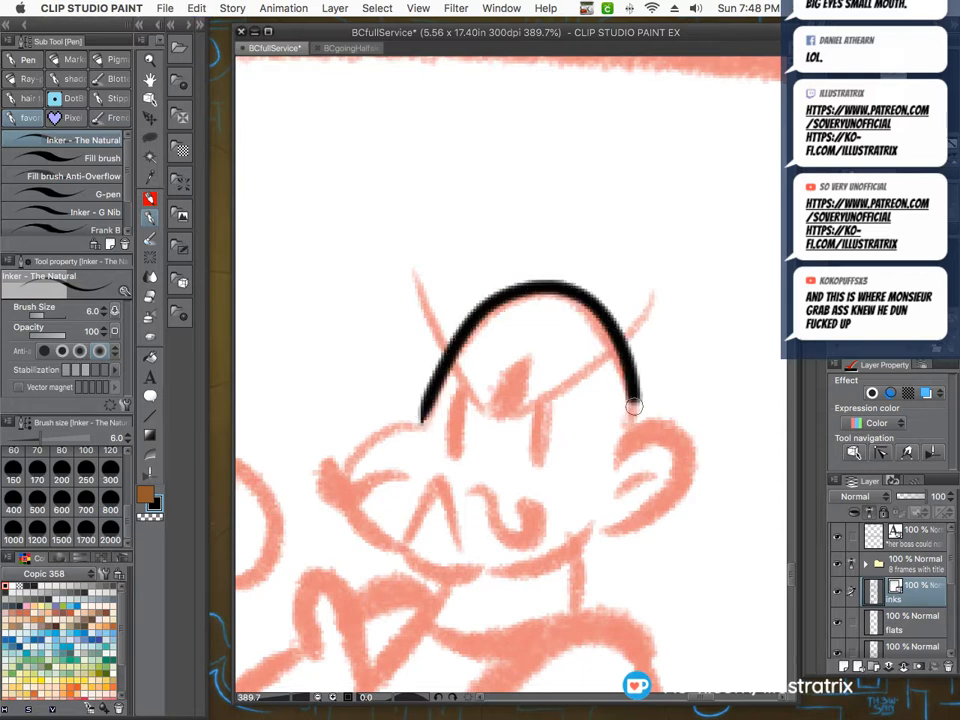
left_click_drag(410, 272, 500, 410)
mouse_move(507, 355)
left_mouse_down()
mouse_move(501, 408)
mouse_move(663, 313)
left_mouse_up()
left_click_drag(449, 348, 457, 445)
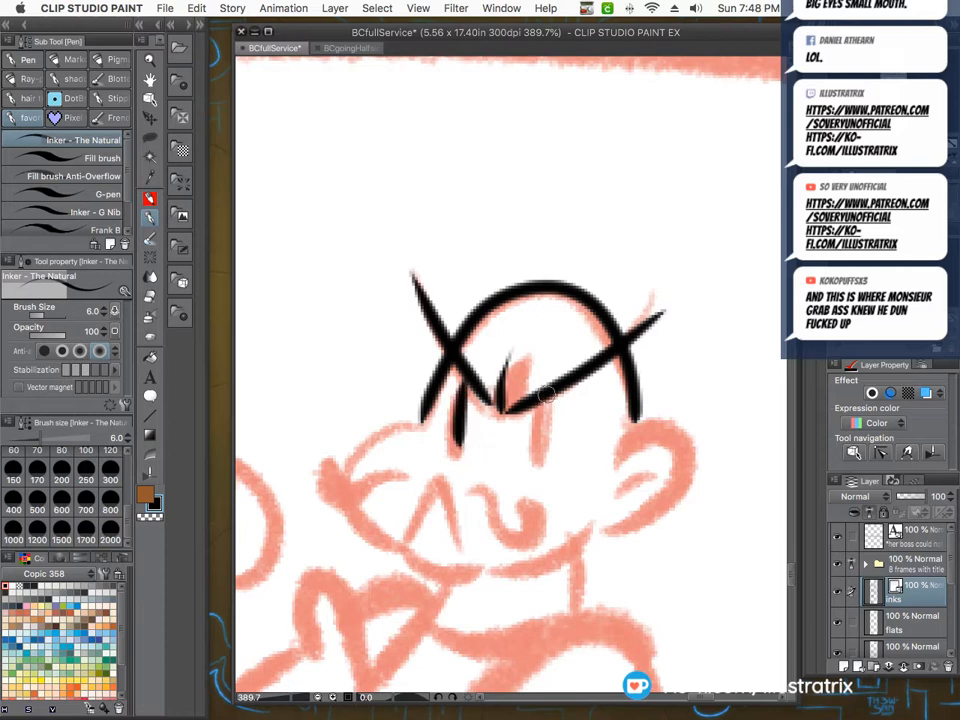
left_click_drag(542, 400, 540, 460)
Ink the doorway man's muzzle and chin contour, his ear with its inner line, his pointed nose and both curled moustache ends.
mouse_move(417, 418)
left_mouse_down()
mouse_move(386, 428)
mouse_move(407, 553)
mouse_move(480, 568)
mouse_move(592, 527)
left_mouse_up()
mouse_move(613, 459)
left_mouse_down()
mouse_move(675, 426)
mouse_move(605, 529)
left_mouse_up()
left_click_drag(654, 462, 618, 496)
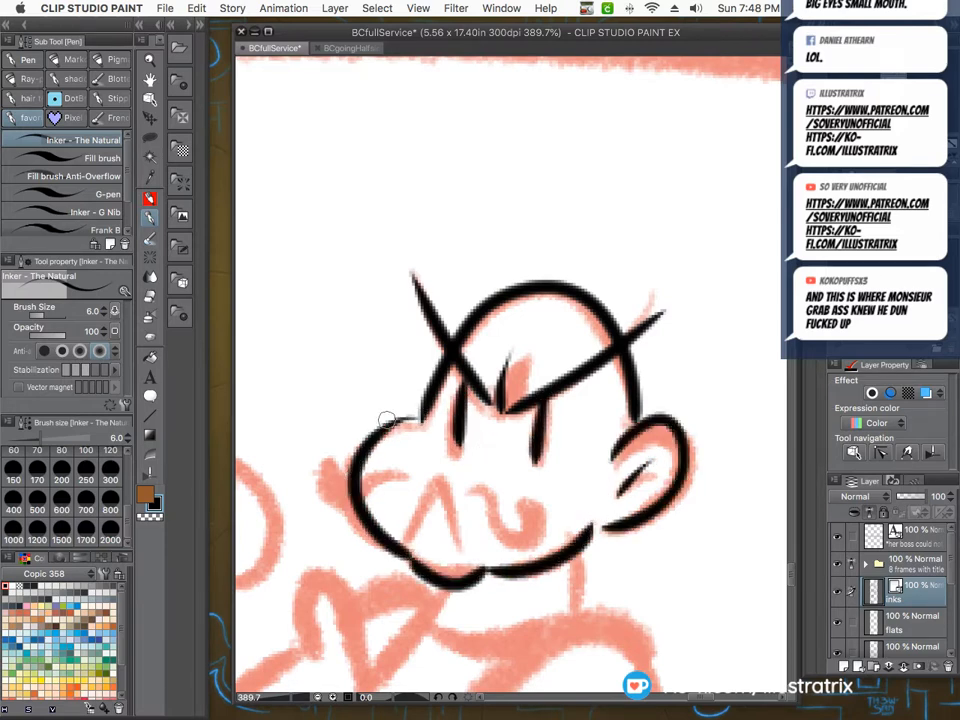
left_click_drag(409, 538, 455, 553)
left_click_drag(463, 492, 533, 518)
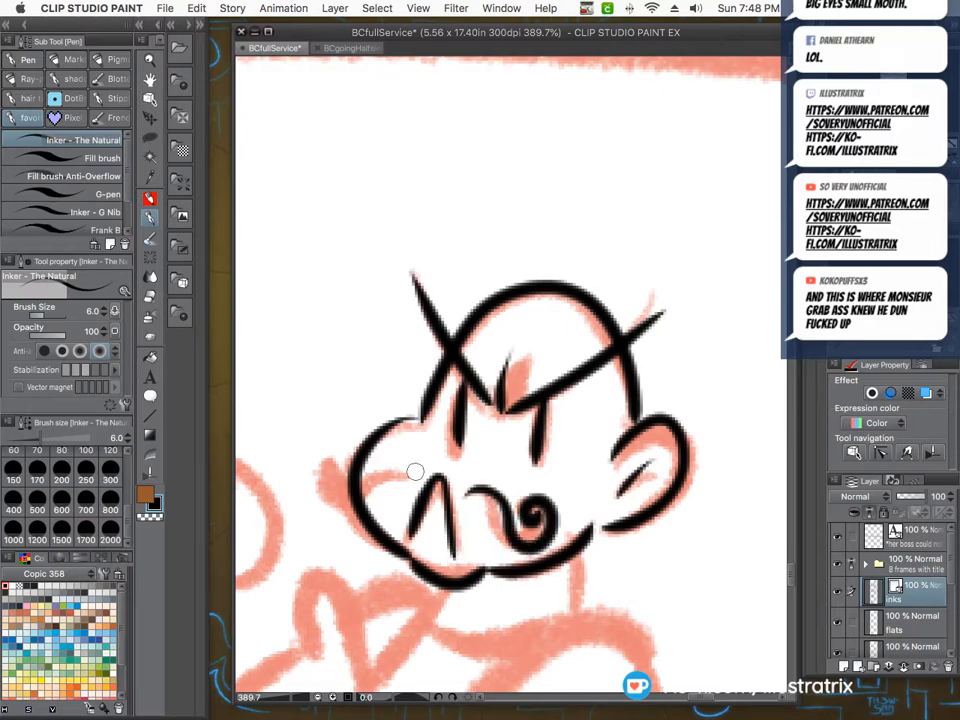
left_click_drag(370, 490, 325, 485)
Ink the doorway man's near hand with raised thumb and curled fingers, plus the first lines of its forearm.
key("super+minus")
key("super+minus")
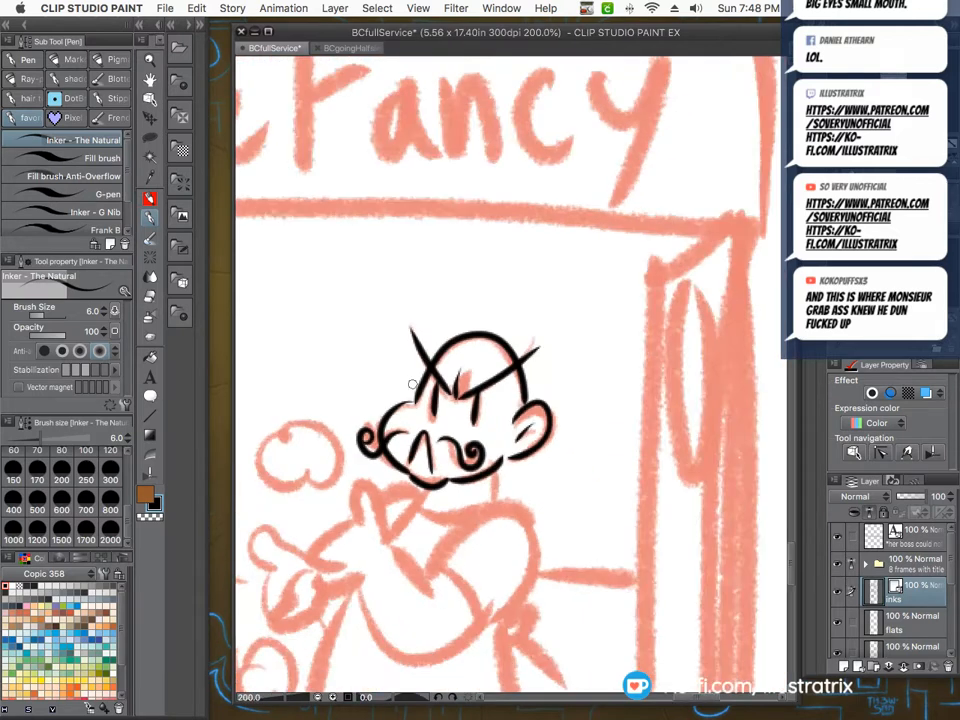
scroll(405, 385, "down", 1)
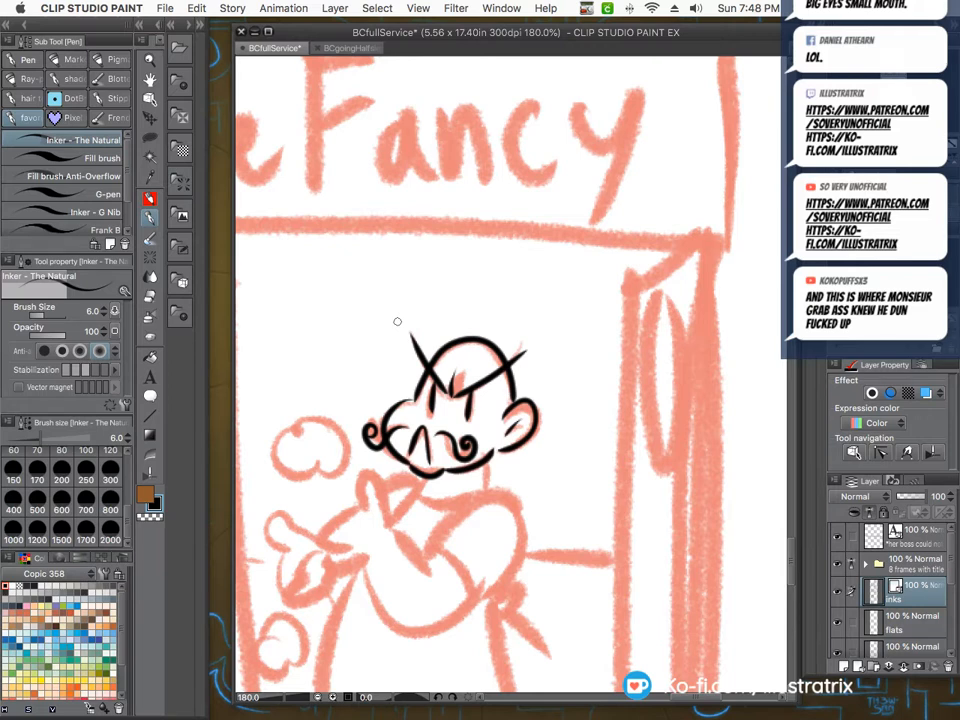
scroll(296, 486, "up", 5)
mouse_move(493, 467)
left_mouse_down()
mouse_move(465, 360)
mouse_move(400, 438)
mouse_move(429, 492)
left_mouse_up()
mouse_move(369, 524)
left_mouse_down()
mouse_move(363, 537)
mouse_move(453, 511)
left_mouse_up()
mouse_move(372, 555)
left_mouse_down()
mouse_move(461, 526)
mouse_move(458, 643)
left_mouse_up()
Ink the upper dust puff beside the doorway man's moustache as a lobed cloud outline.
scroll(489, 497, "down", 2)
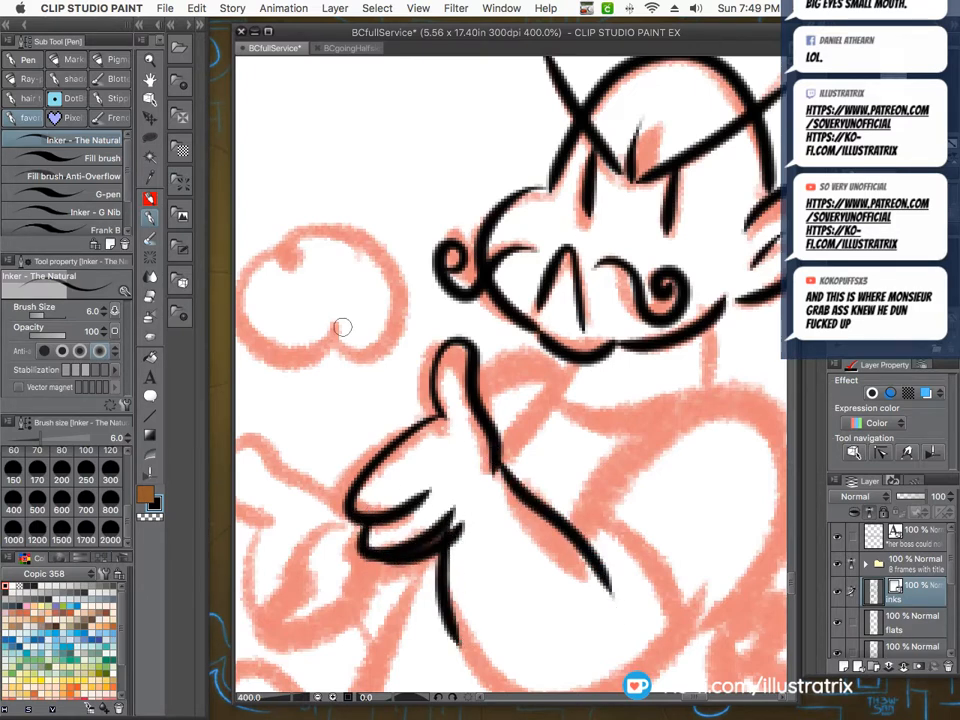
scroll(383, 416, "down", 3)
scroll(383, 416, "up", 4)
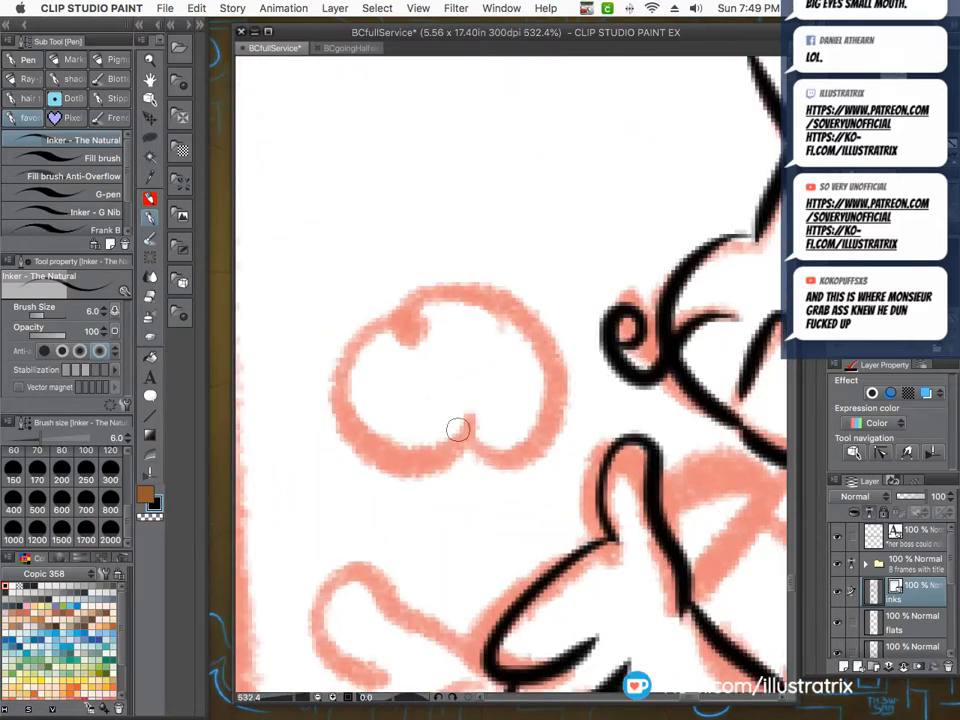
mouse_move(460, 436)
left_mouse_down()
mouse_move(513, 463)
mouse_move(488, 332)
mouse_move(394, 275)
mouse_move(327, 405)
mouse_move(460, 438)
left_mouse_up()
scroll(343, 294, "down", 4)
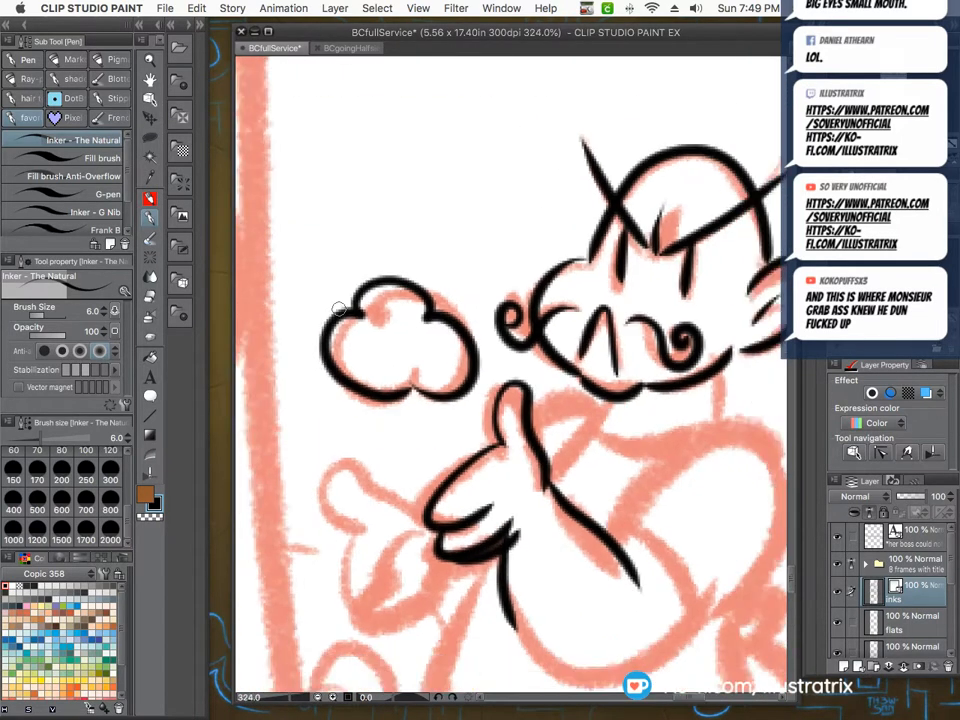
Ink the doorway man's far hand below the puff, with its thumb, curled palm and finger lines.
scroll(364, 465, "up", 4)
mouse_move(438, 492)
left_mouse_down()
mouse_move(364, 630)
mouse_move(502, 556)
left_mouse_up()
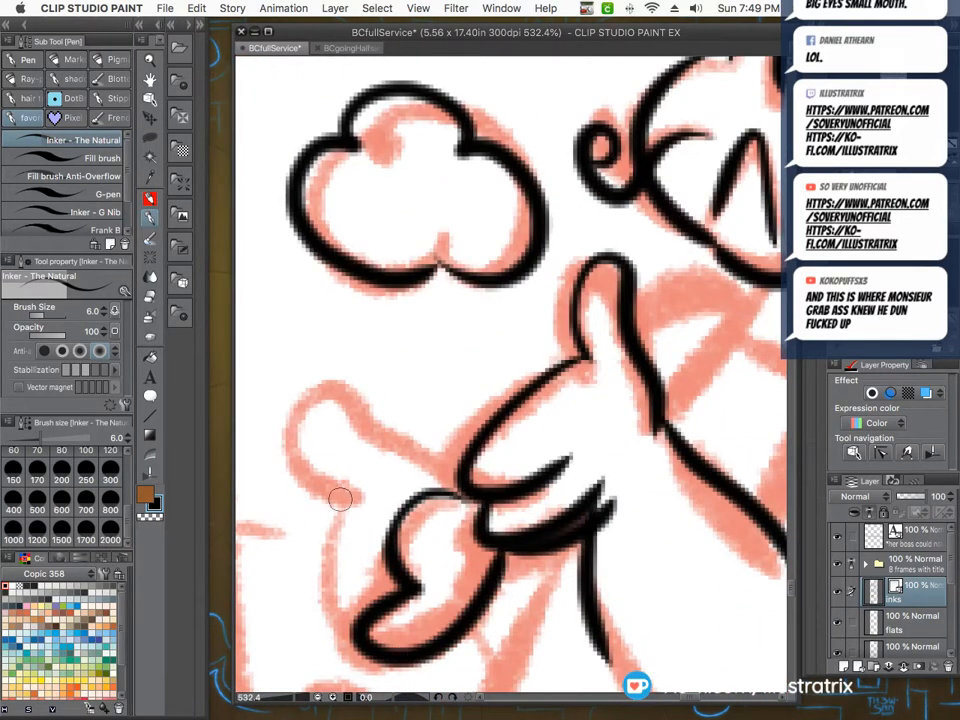
mouse_move(345, 510)
left_mouse_down()
mouse_move(328, 589)
mouse_move(357, 635)
left_mouse_up()
left_click_drag(355, 537, 398, 562)
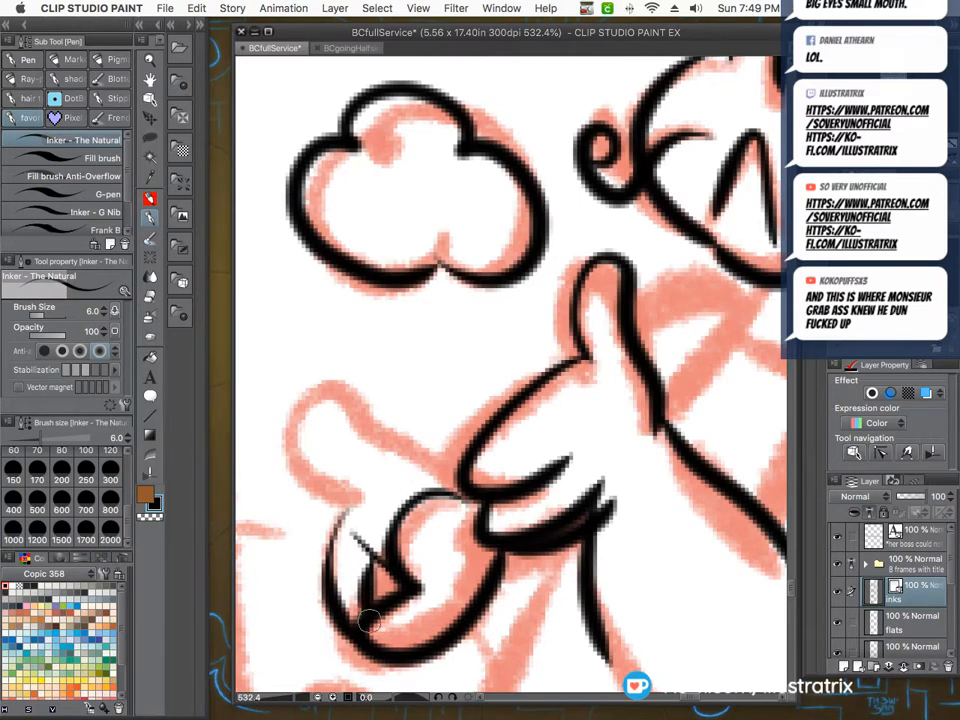
mouse_move(440, 456)
left_mouse_down()
mouse_move(330, 391)
mouse_move(369, 495)
mouse_move(335, 538)
left_mouse_up()
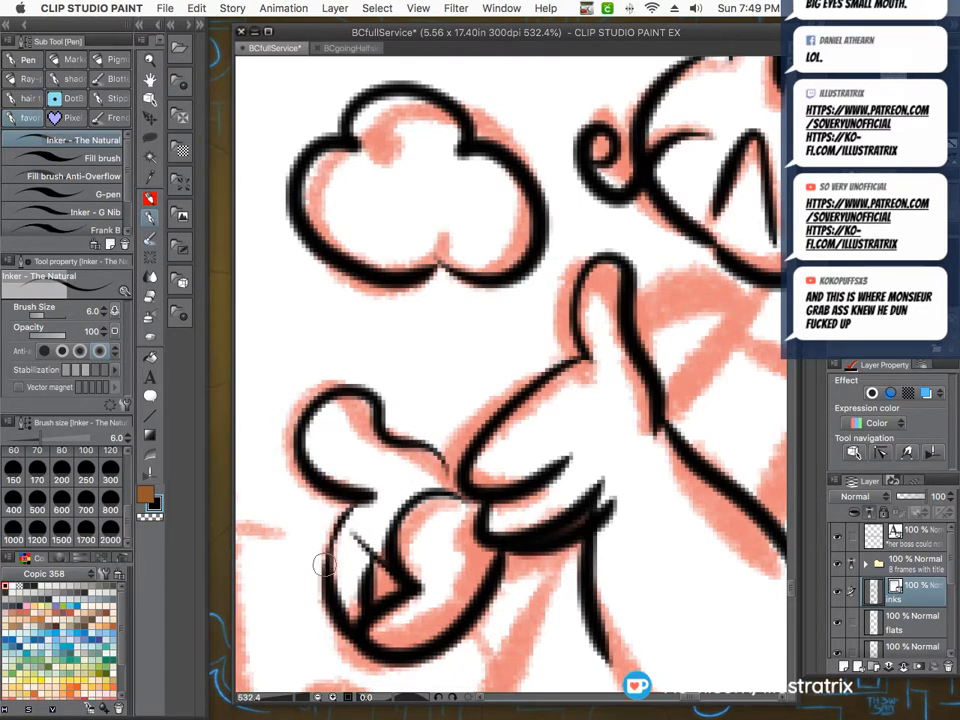
Ink the underside of the doorway man's bent forearm, the sleeve opening at the elbow and the rounded upper sleeve.
scroll(326, 563, "down", 1)
scroll(320, 424, "down", 2)
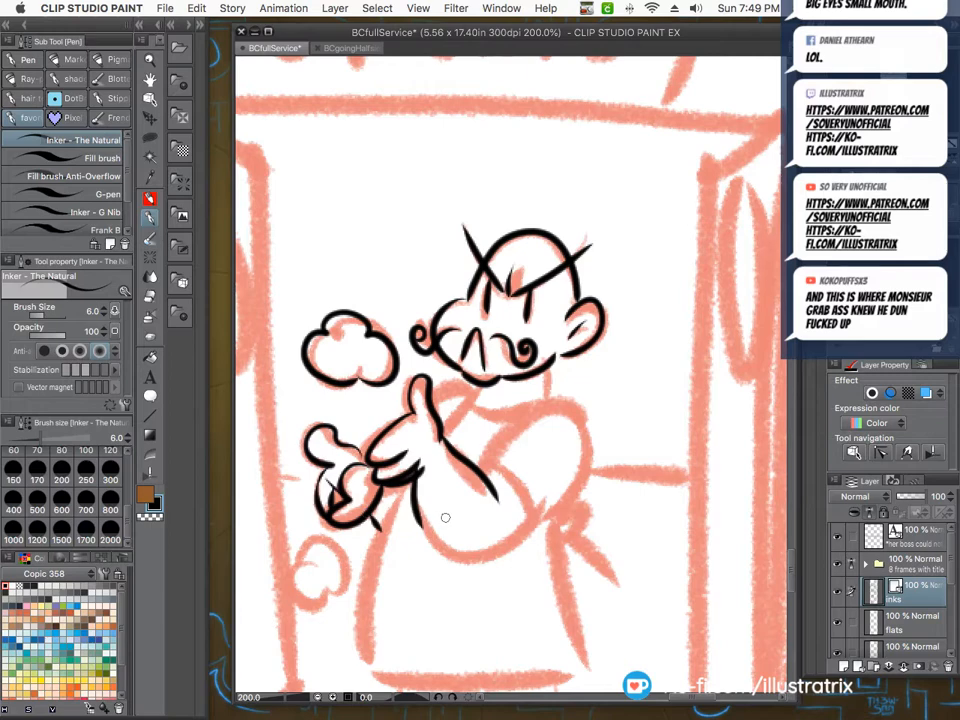
scroll(443, 516, "up", 6)
mouse_move(402, 502)
left_mouse_down()
mouse_move(469, 593)
mouse_move(621, 522)
left_mouse_up()
mouse_move(519, 448)
left_mouse_down()
mouse_move(581, 467)
mouse_move(619, 525)
left_mouse_up()
mouse_move(538, 421)
left_mouse_down()
mouse_move(696, 362)
mouse_move(621, 519)
left_mouse_up()
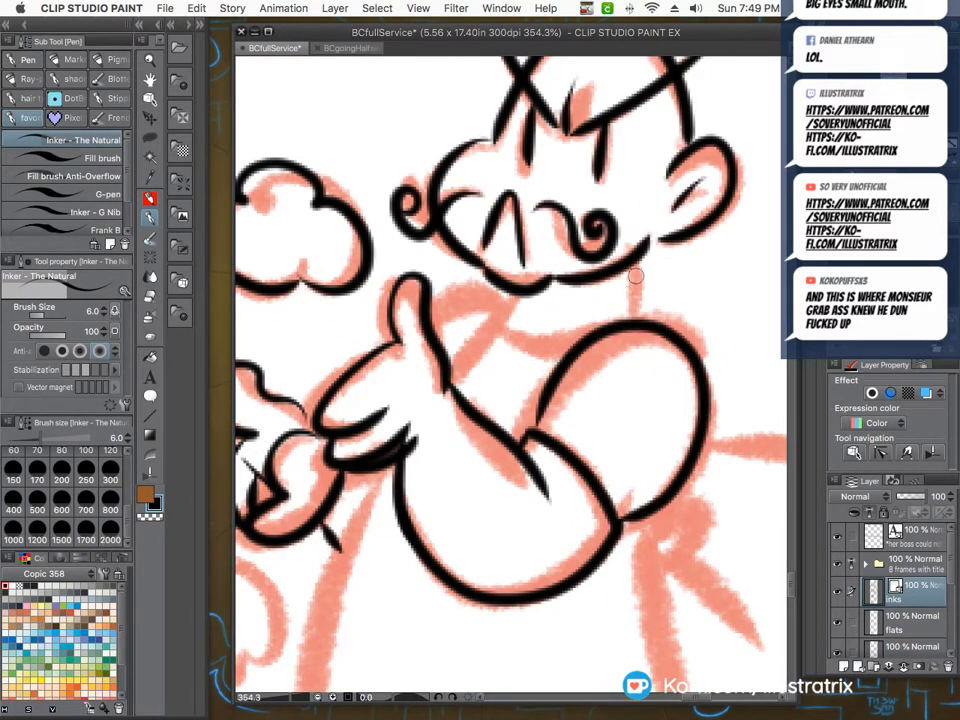
Ink the doorway man's neck, the curved collar below his chin and the far shoulder behind his raised thumb.
left_click_drag(650, 241, 634, 305)
mouse_move(527, 290)
left_mouse_down()
mouse_move(519, 302)
mouse_move(634, 305)
left_mouse_up()
mouse_move(452, 376)
left_mouse_down()
mouse_move(471, 332)
mouse_move(501, 308)
mouse_move(435, 309)
left_mouse_up()
Ink the front edge of the doorway man's torso below his hands and the wrist line of his far hand.
scroll(420, 425, "down", 8)
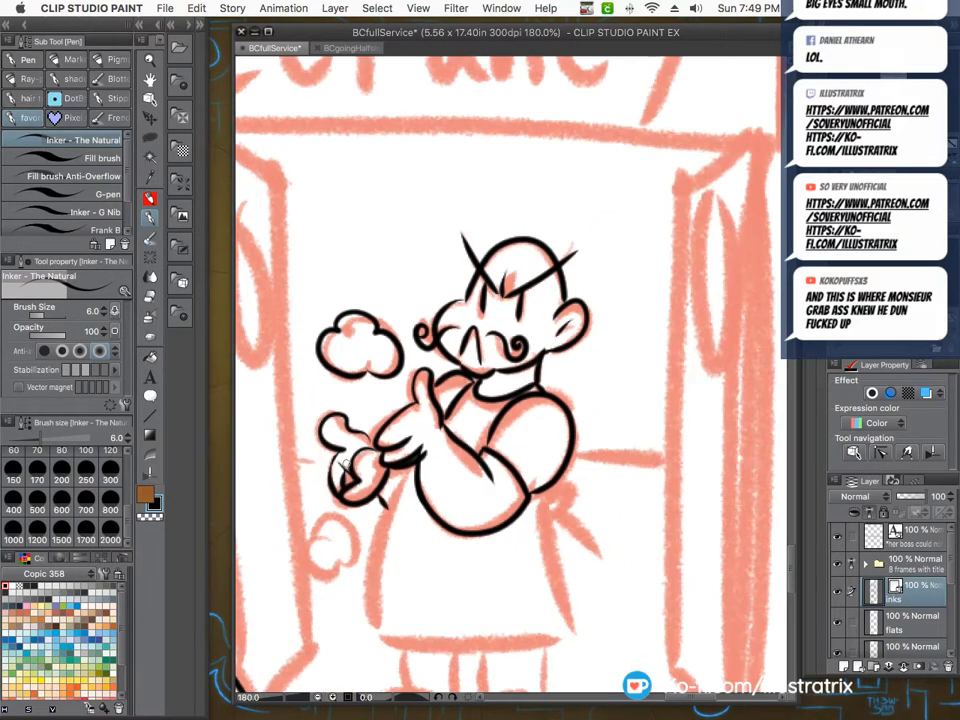
scroll(313, 450, "up", 4)
left_click_drag(442, 485, 408, 577)
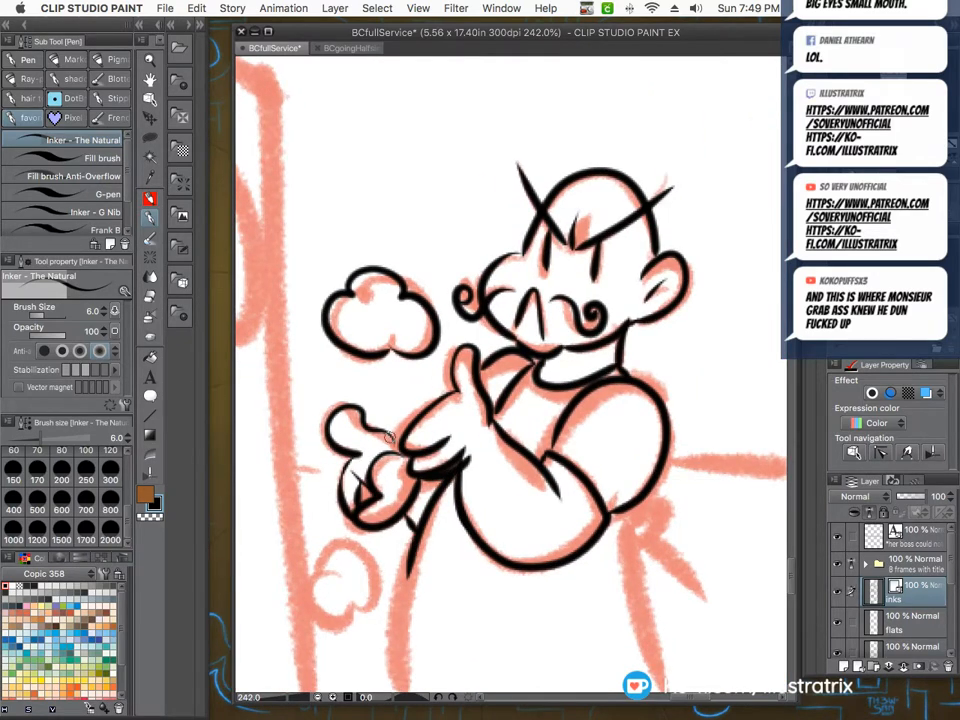
left_click_drag(389, 436, 396, 460)
Ink the doorway man's apron skirt with its back edge, bottom hem and front edge.
scroll(427, 381, "down", 8)
scroll(551, 487, "up", 5)
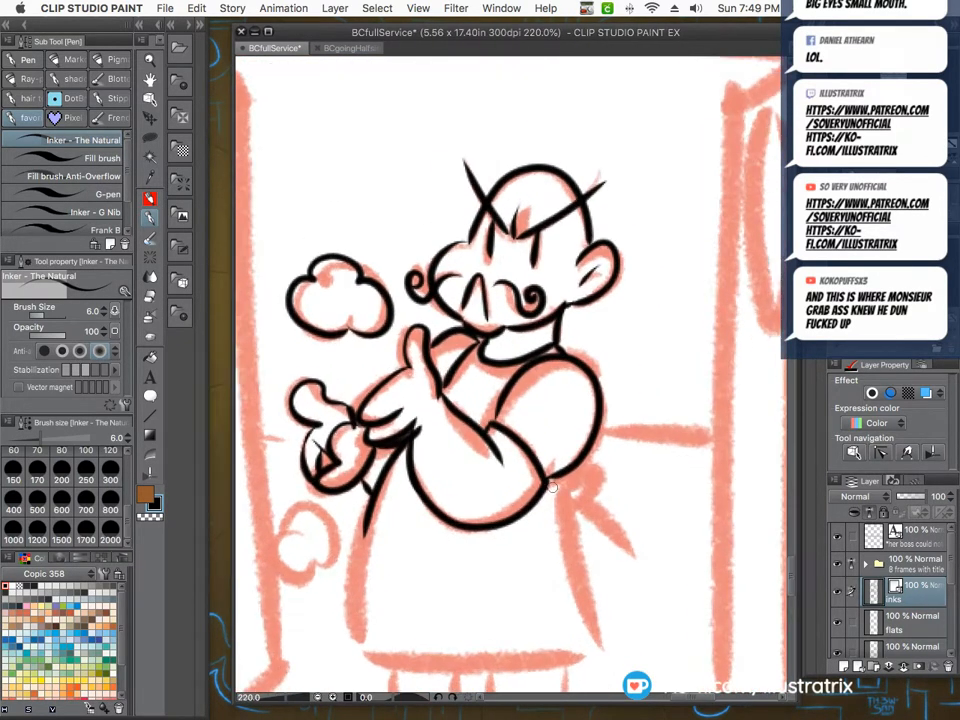
left_click_drag(566, 488, 600, 645)
mouse_move(363, 503)
left_mouse_down()
mouse_move(356, 658)
mouse_move(600, 650)
left_mouse_up()
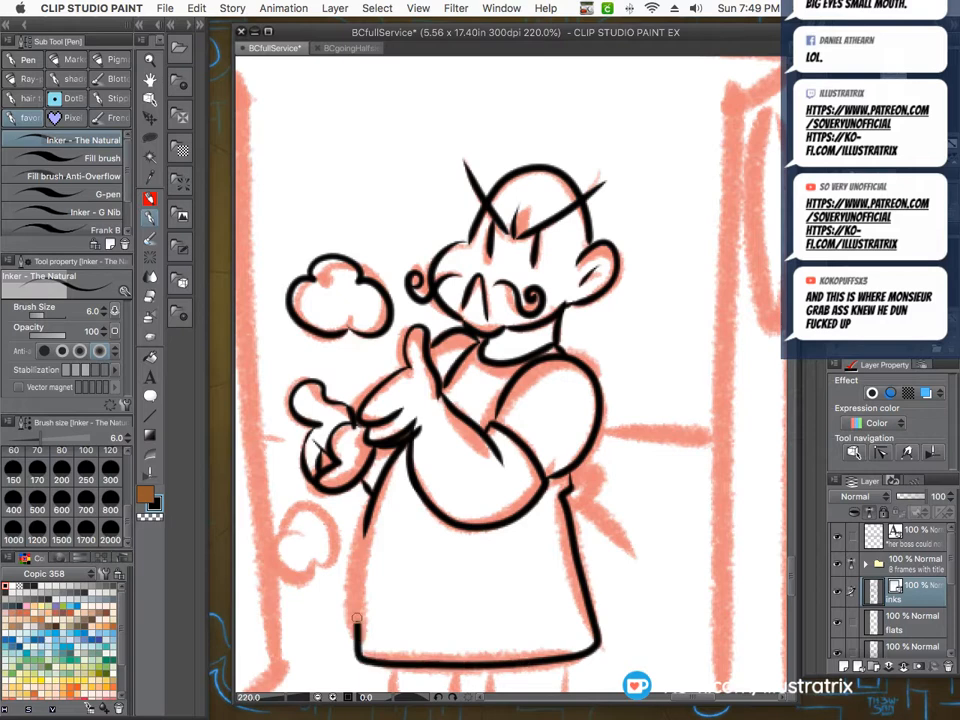
Ink the apron bow's loops and trailing ribbons behind the chef's waist.
mouse_move(575, 470)
left_mouse_down()
mouse_move(609, 449)
mouse_move(573, 487)
mouse_move(600, 459)
mouse_move(631, 520)
left_mouse_up()
left_click_drag(631, 520, 584, 503)
scroll(404, 489, "down", 3)
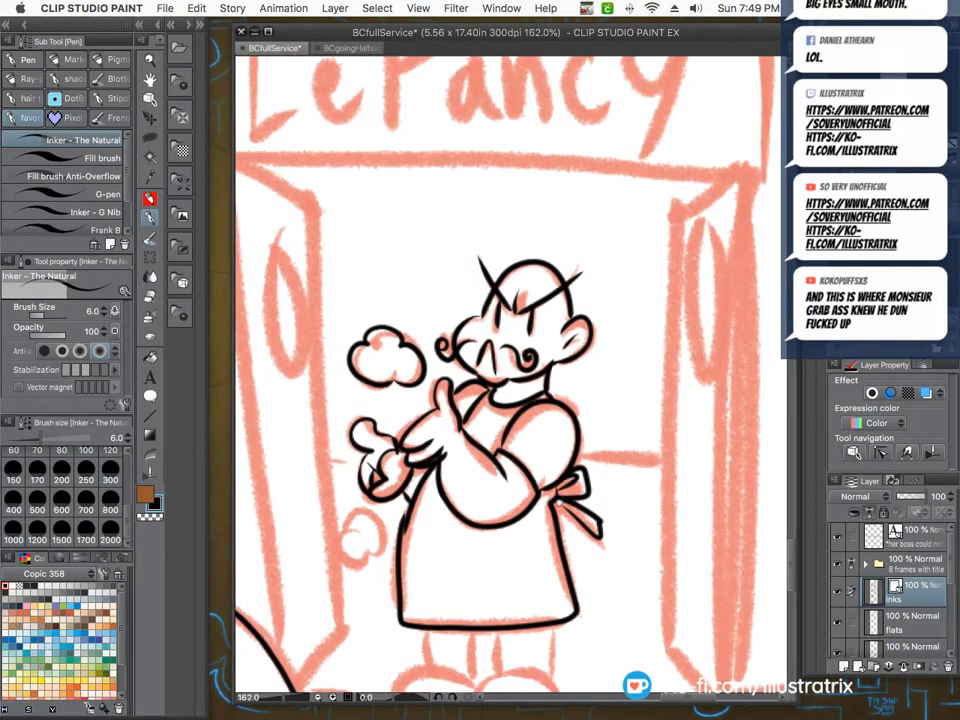
Ink the small lower steam puff beside the chef's apron, following the red sketch.
scroll(346, 517, "up", 5)
left_click_drag(392, 514, 356, 541)
mouse_move(354, 539)
left_mouse_down()
mouse_move(369, 595)
mouse_move(397, 582)
left_mouse_up()
left_click_drag(389, 570, 421, 535)
scroll(388, 515, "down", 7)
Ink the two lines of the chef's right-hand leg and add short motion marks beneath both steam puffs.
scroll(479, 503, "up", 5)
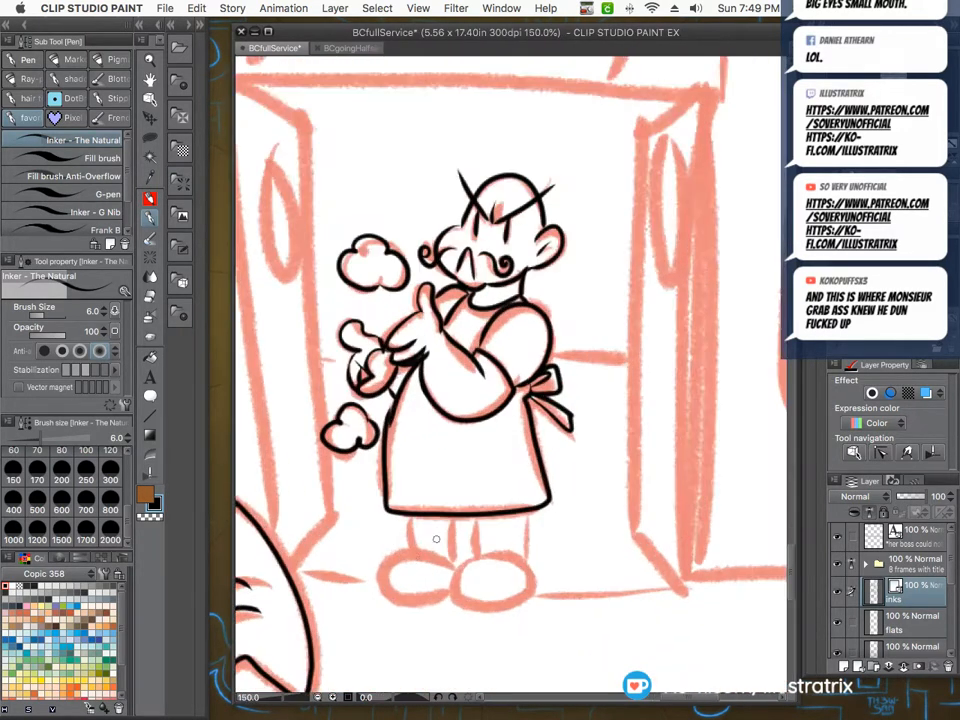
left_click_drag(479, 505, 480, 560)
left_click_drag(561, 505, 556, 570)
left_click_drag(288, 166, 328, 157)
mouse_move(299, 428)
left_mouse_down()
mouse_move(269, 415)
mouse_move(267, 425)
left_mouse_up()
Ink both of the chef's rounded shoes and the remaining leg below the apron.
scroll(387, 468, "down", 6)
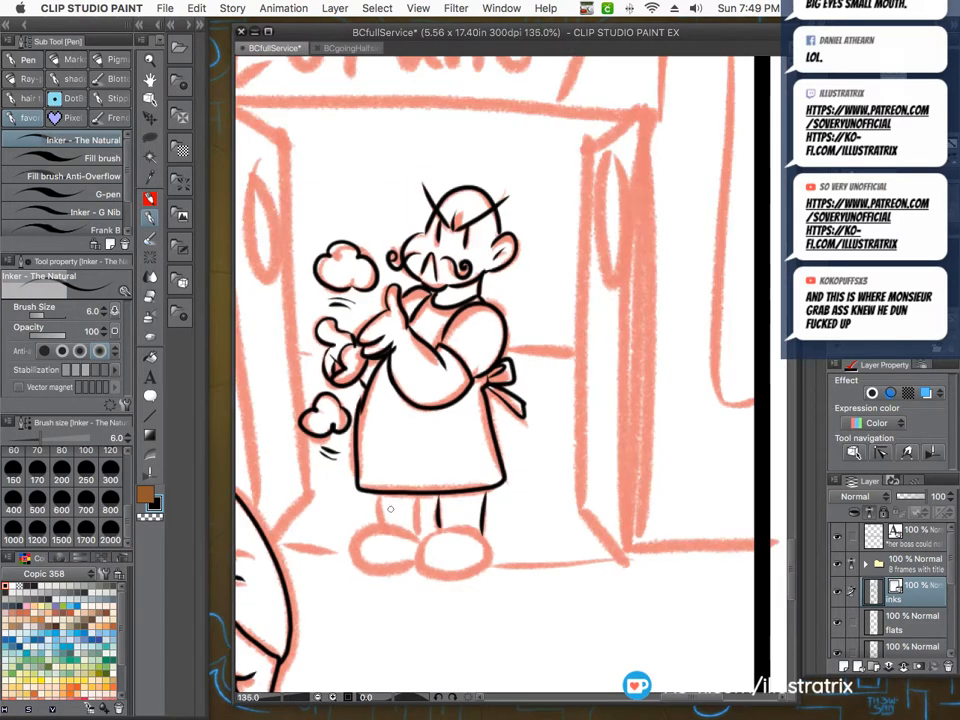
scroll(368, 500, "up", 2)
scroll(389, 575, "up", 3)
mouse_move(560, 578)
left_mouse_down()
mouse_move(506, 499)
mouse_move(563, 572)
left_mouse_up()
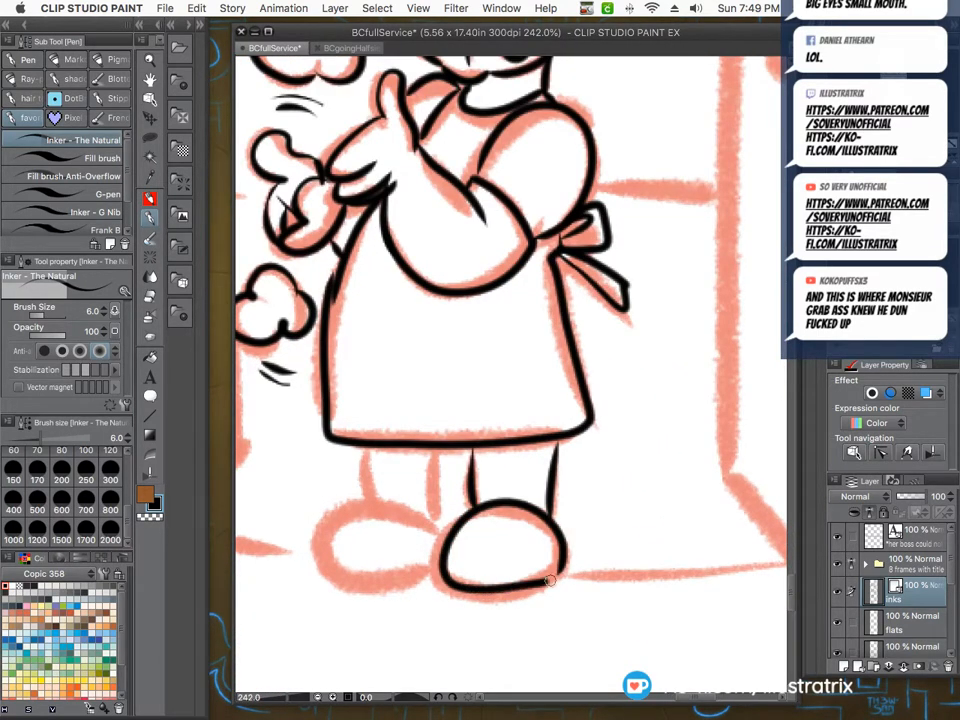
left_click_drag(437, 451, 436, 533)
left_click_drag(371, 450, 372, 504)
mouse_move(434, 528)
left_mouse_down()
mouse_move(392, 500)
mouse_move(440, 562)
left_mouse_up()
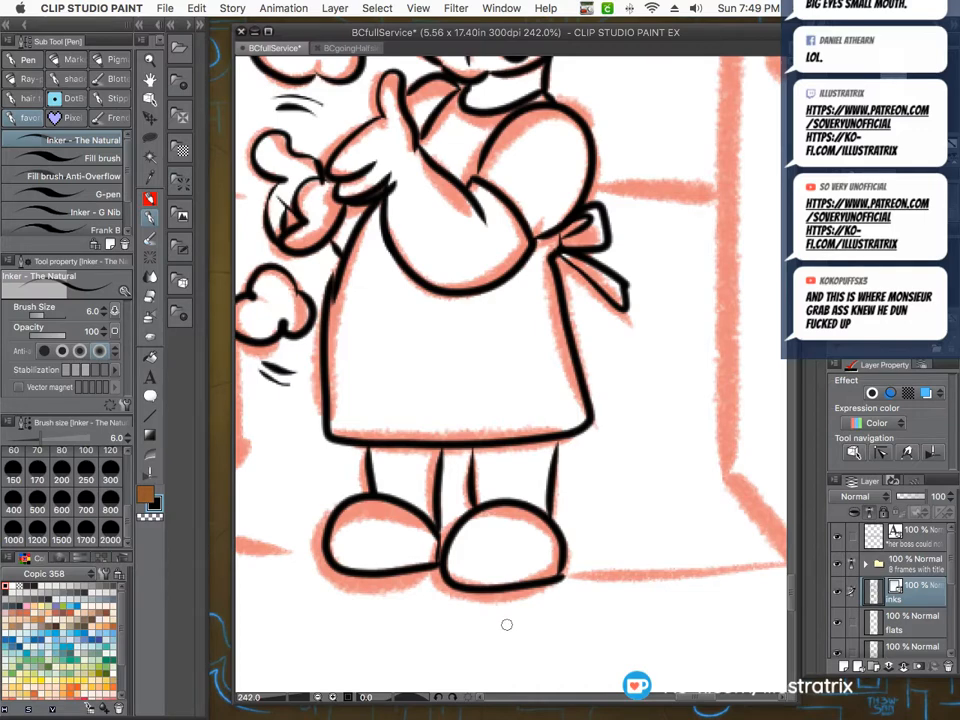
Switch to the Straight line tool and turn off its tapering at both the starting and ending points.
scroll(523, 533, "down", 5)
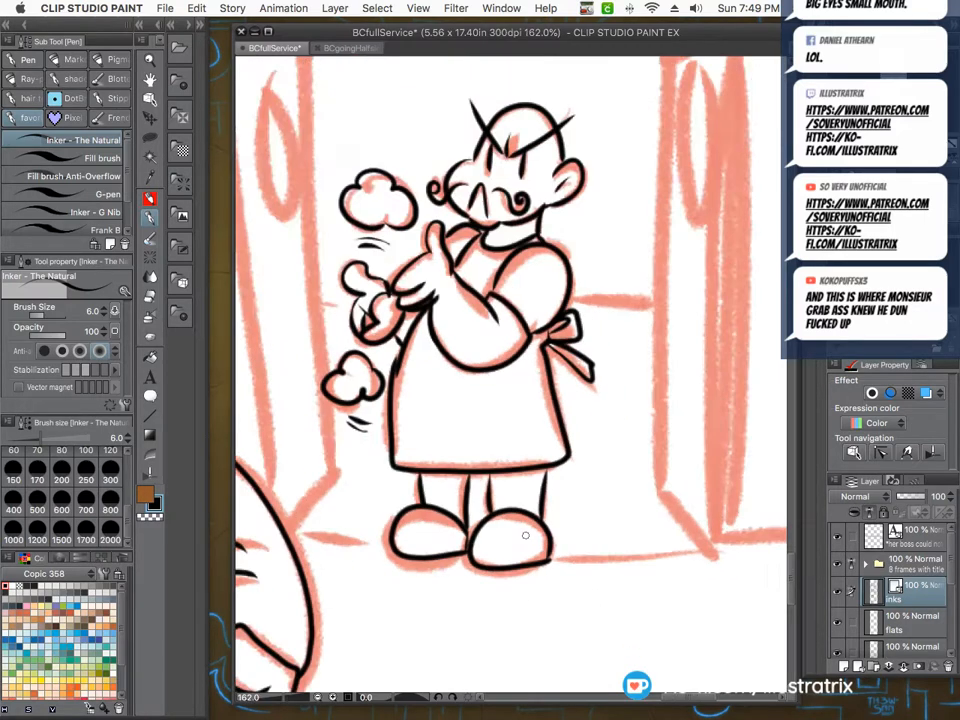
scroll(476, 399, "down", 3)
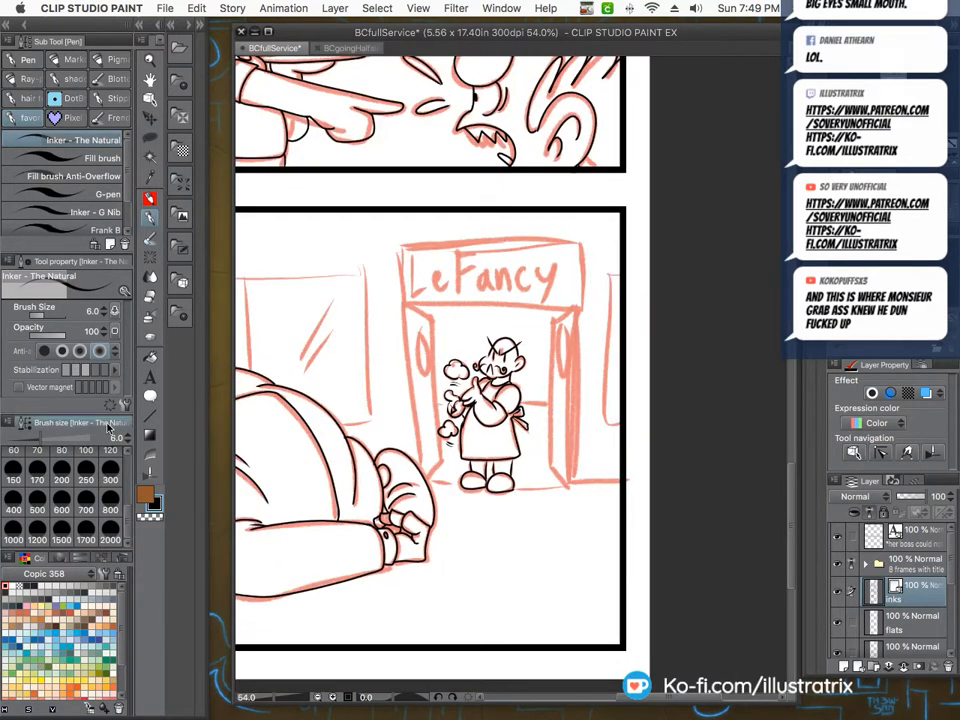
key("u")
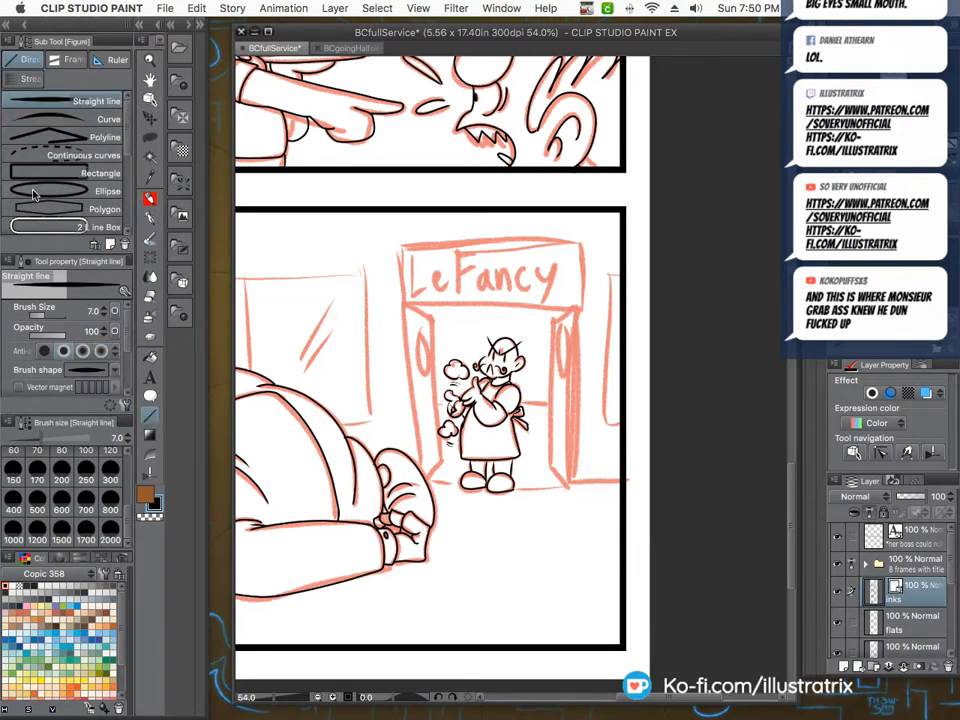
scroll(35, 370, "down", 3)
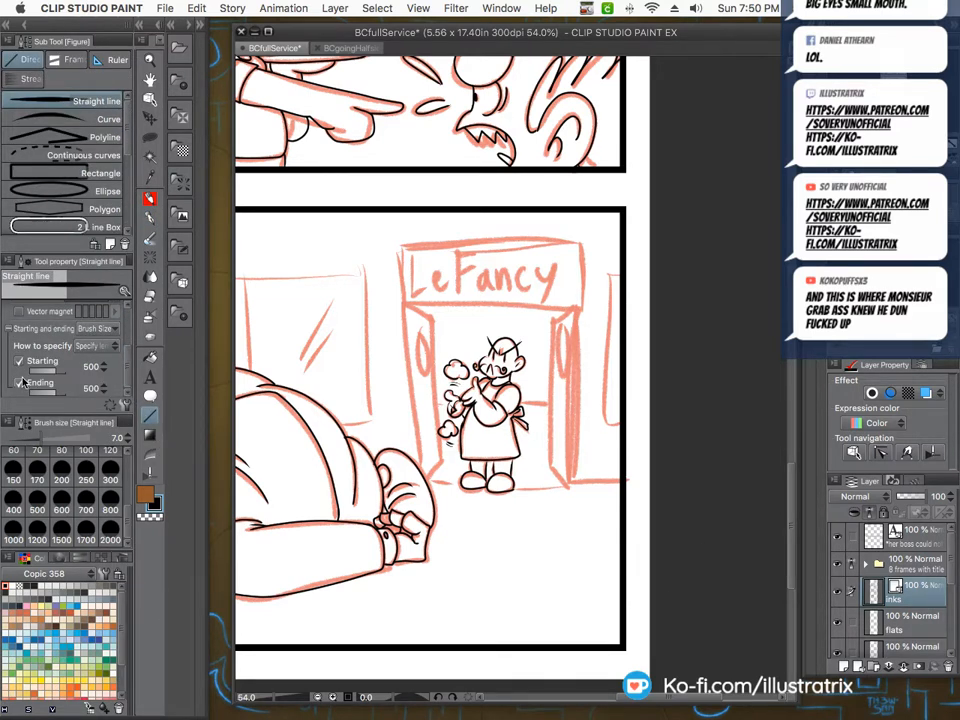
left_click(20, 382)
left_click(19, 360)
Draw a straight ground line behind the chef's feet to the panel border at brush size 5.
left_click_drag(621, 480, 418, 482)
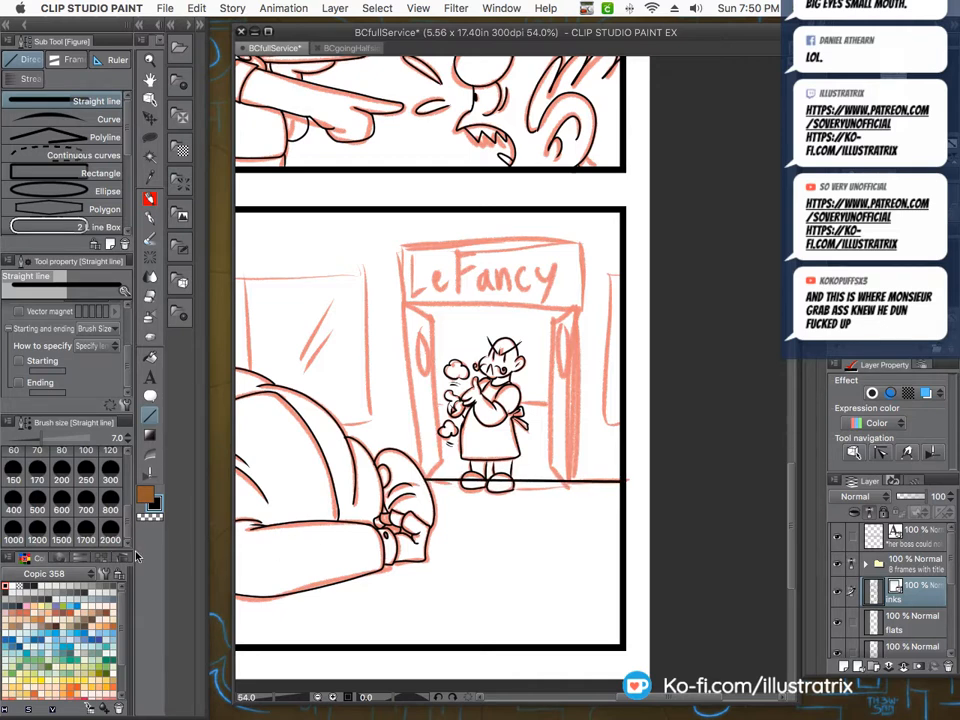
key("super+z")
left_click_drag(127, 524, 126, 448)
left_click(62, 491)
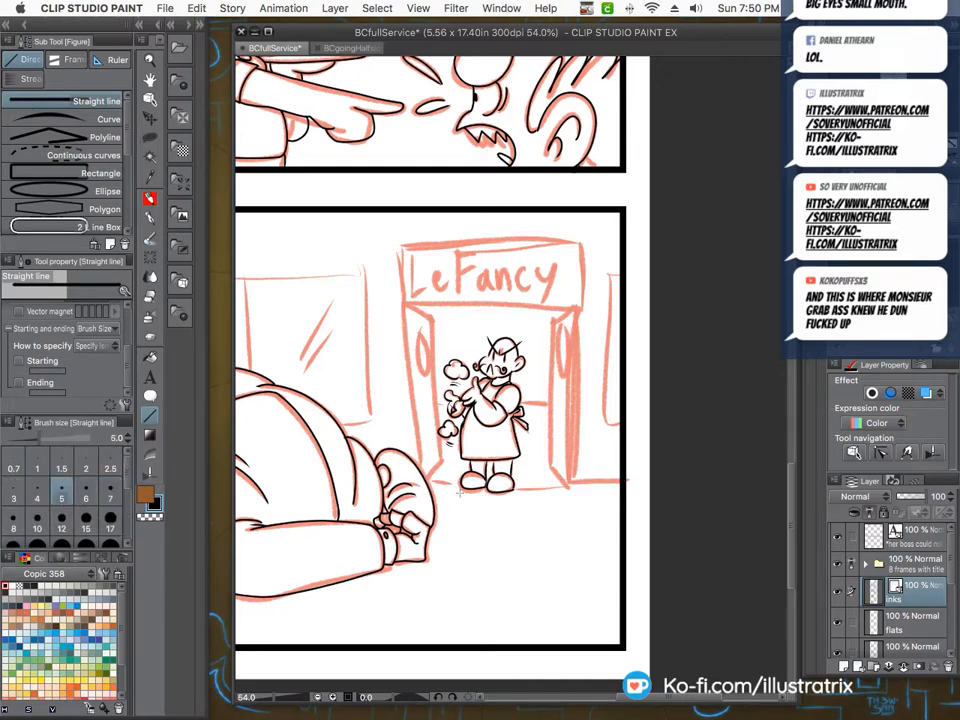
left_click_drag(580, 488, 416, 303)
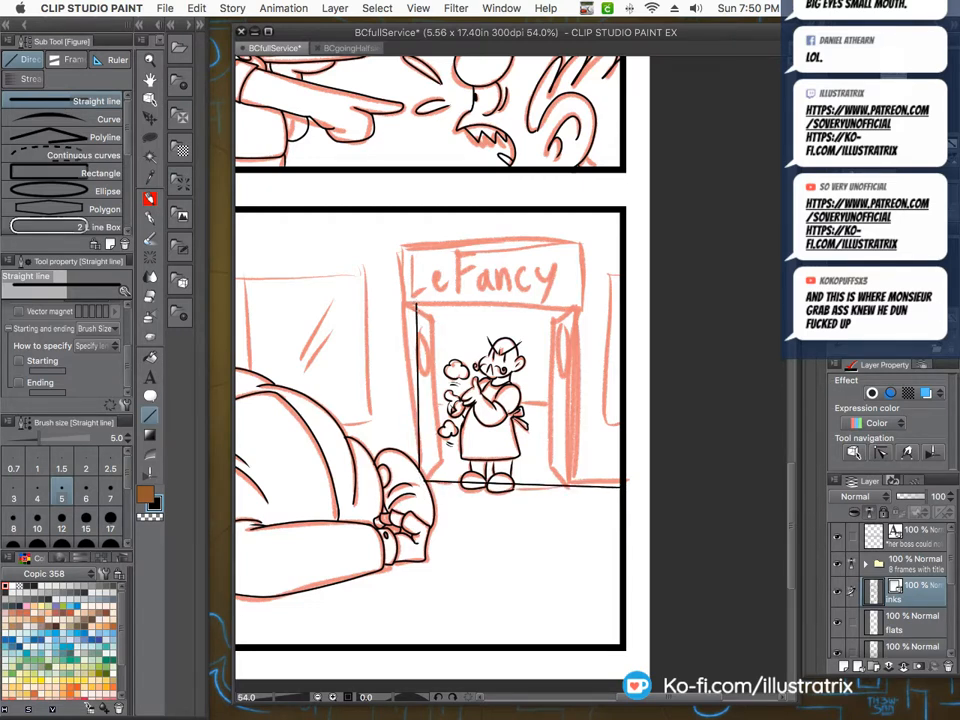
key("super+z")
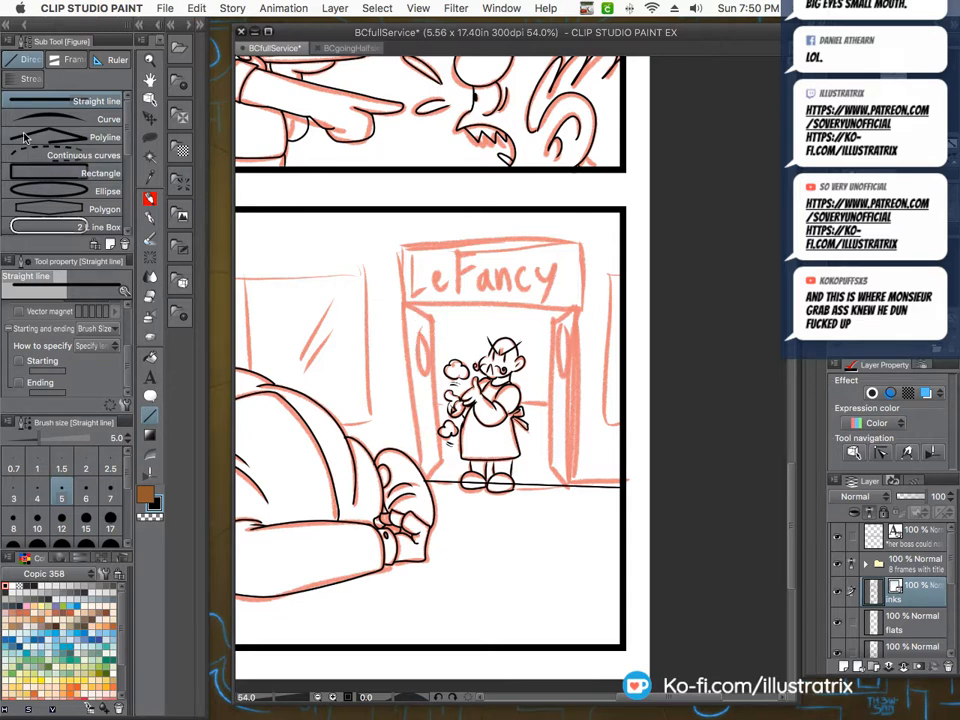
Draw a rectangle for the LeFancy entrance frame with corner roundness turned off.
left_click(45, 173)
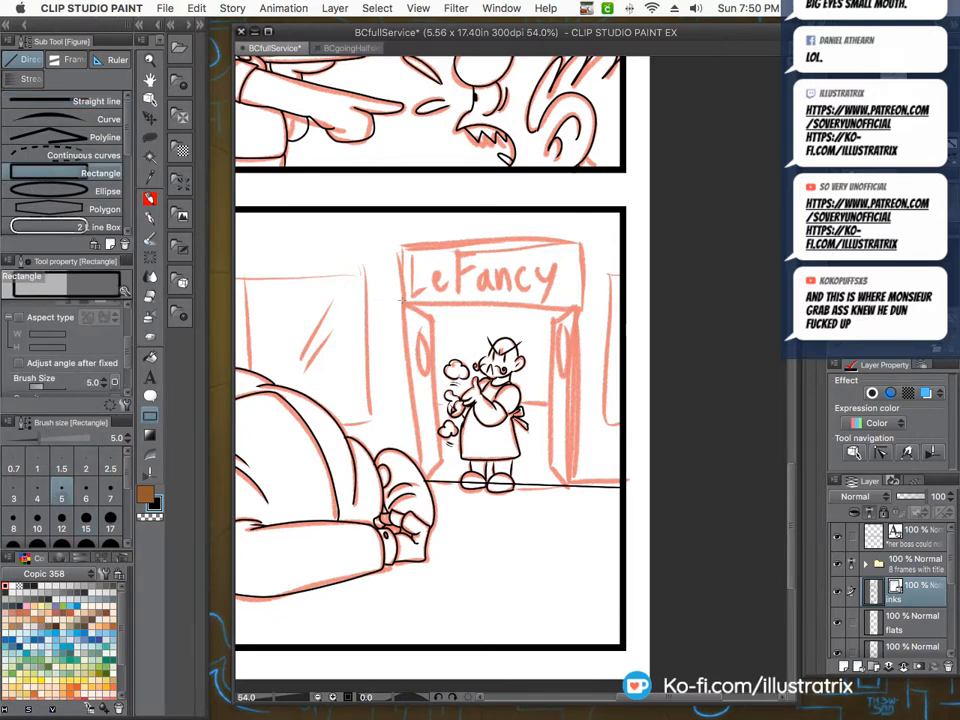
left_click_drag(398, 243, 572, 497)
key("super+z")
scroll(71, 313, "up", 3)
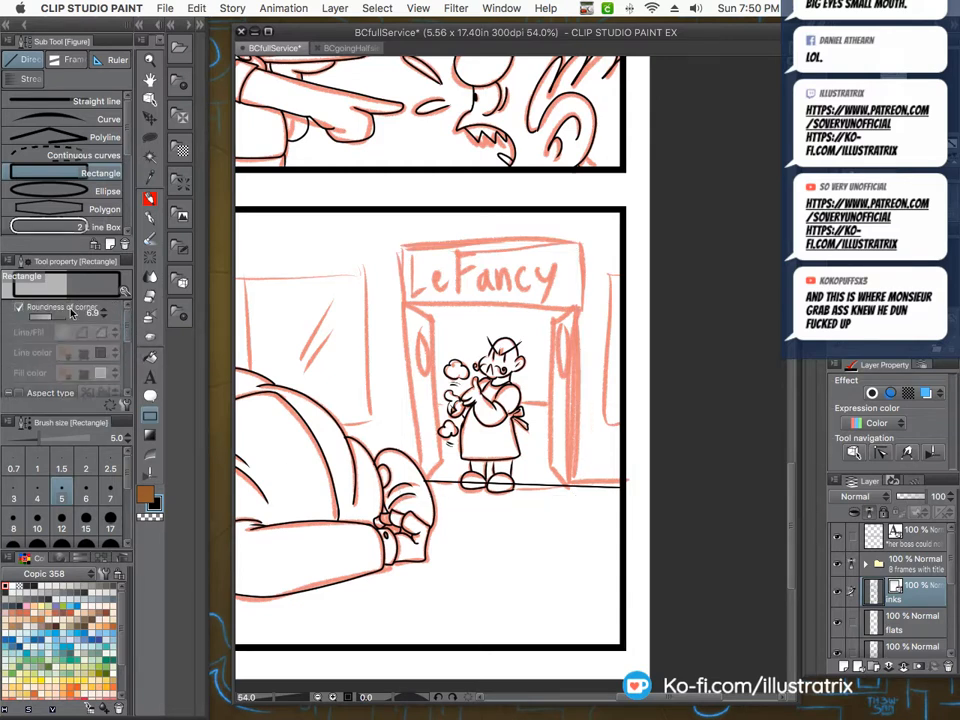
left_click(20, 309)
left_click_drag(398, 244, 580, 514)
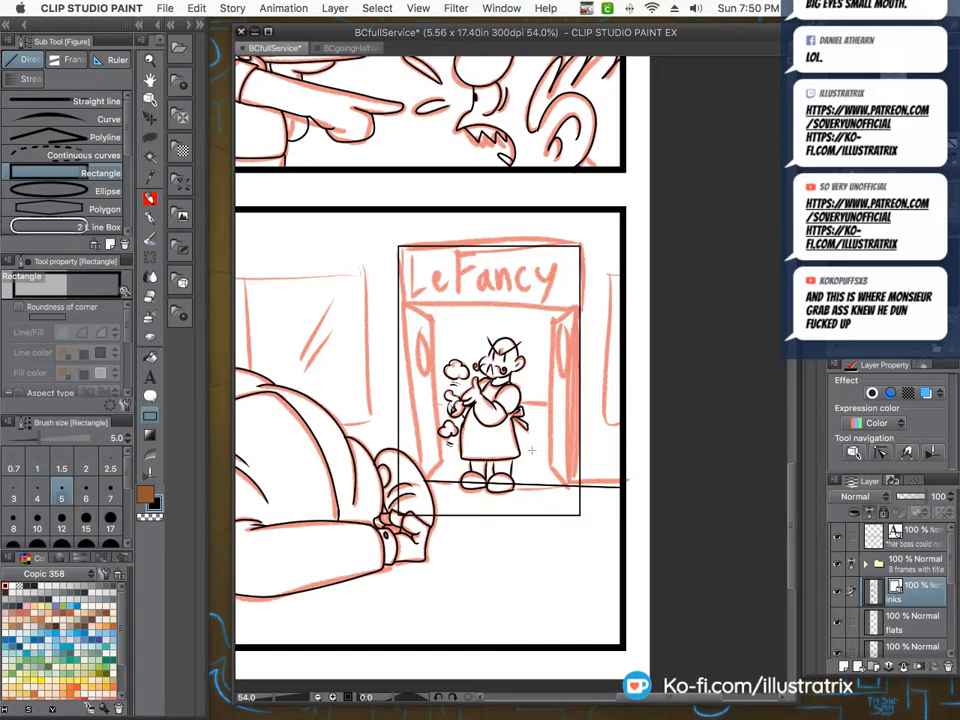
Add the LeFancy sign's lower edge with a rectangle, trimming its overhang and the frame lines below the ground.
left_click_drag(387, 233, 599, 304)
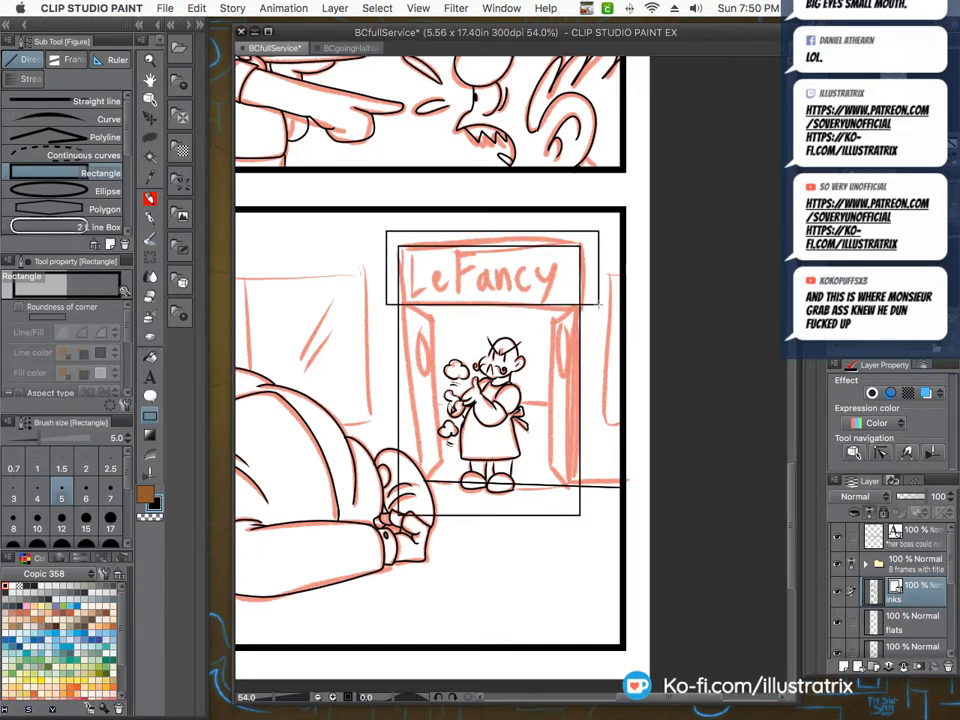
left_click(539, 516)
left_click(500, 487)
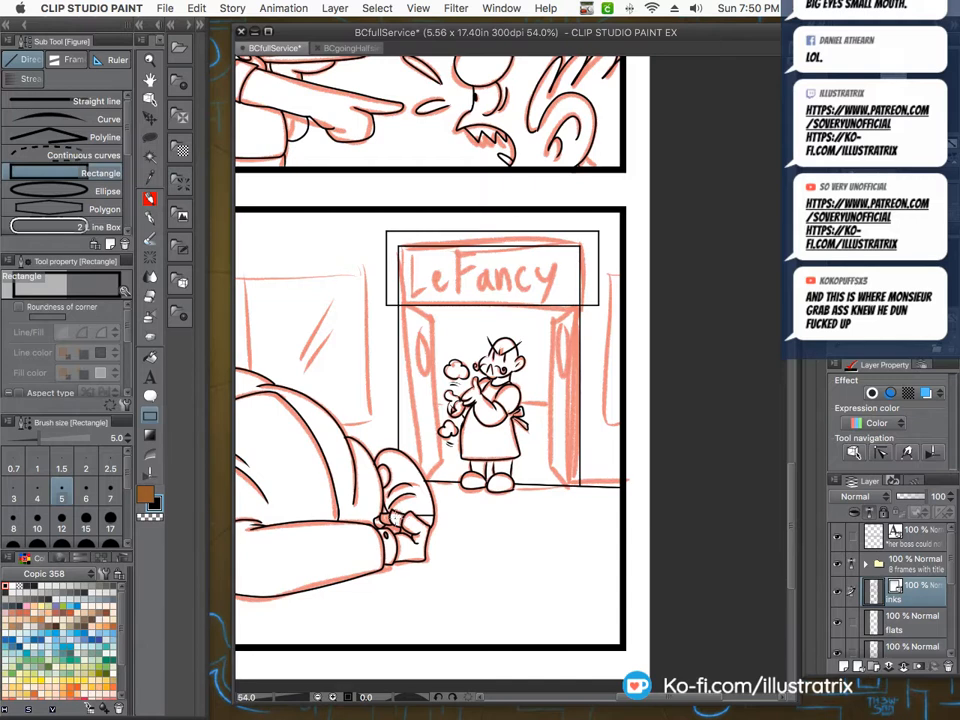
key("super+z")
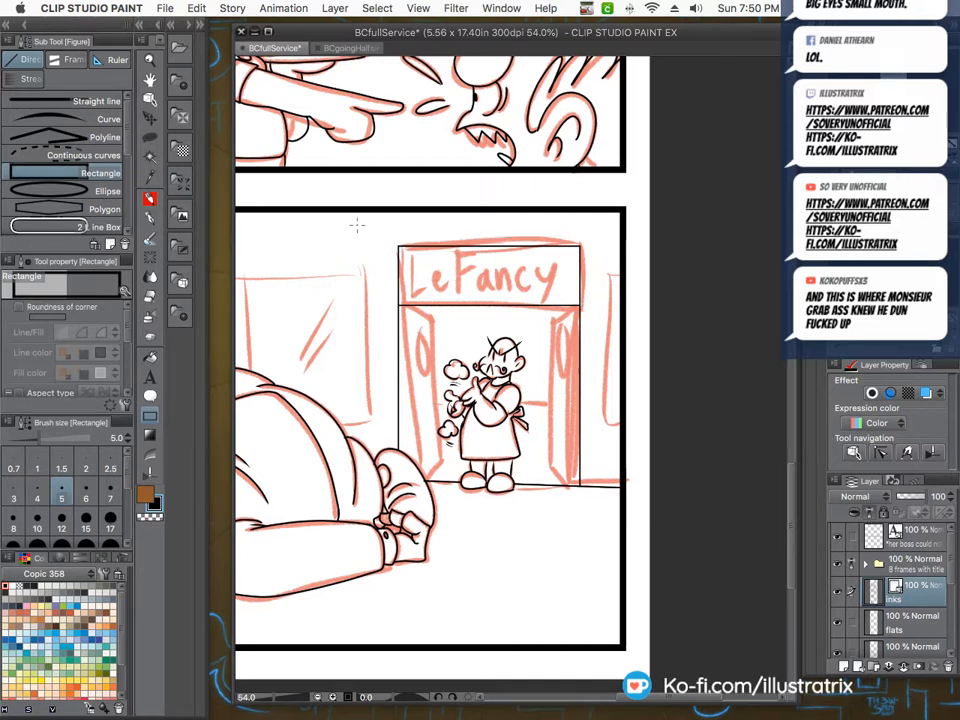
Draw the two open doors inside the entrance frame with straight lines, following the sketch's perspective.
left_click(60, 101)
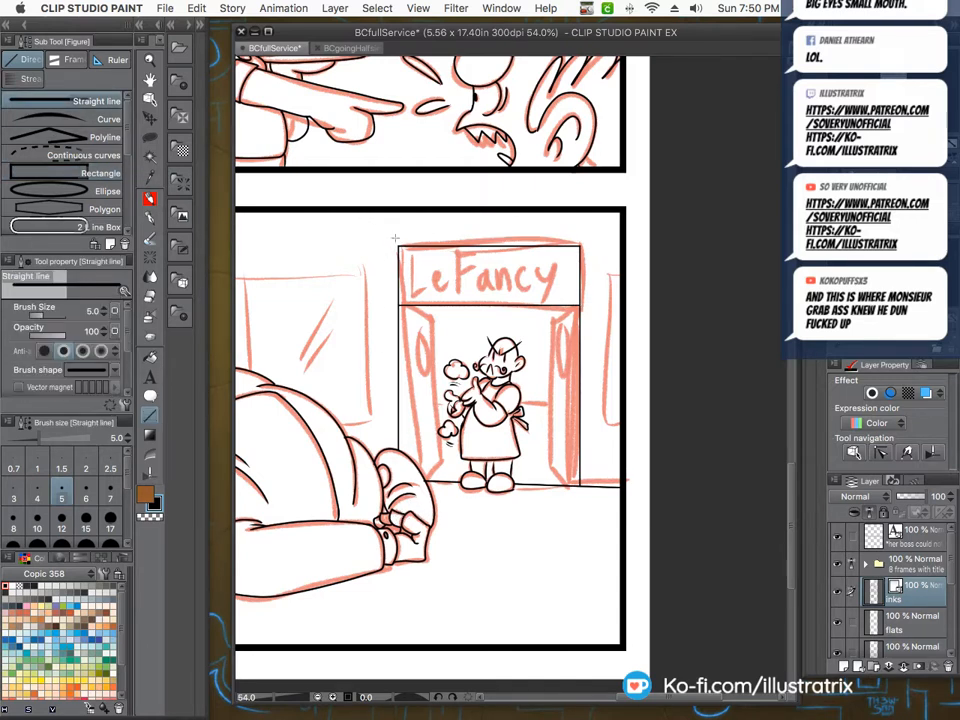
left_click_drag(578, 307, 579, 486)
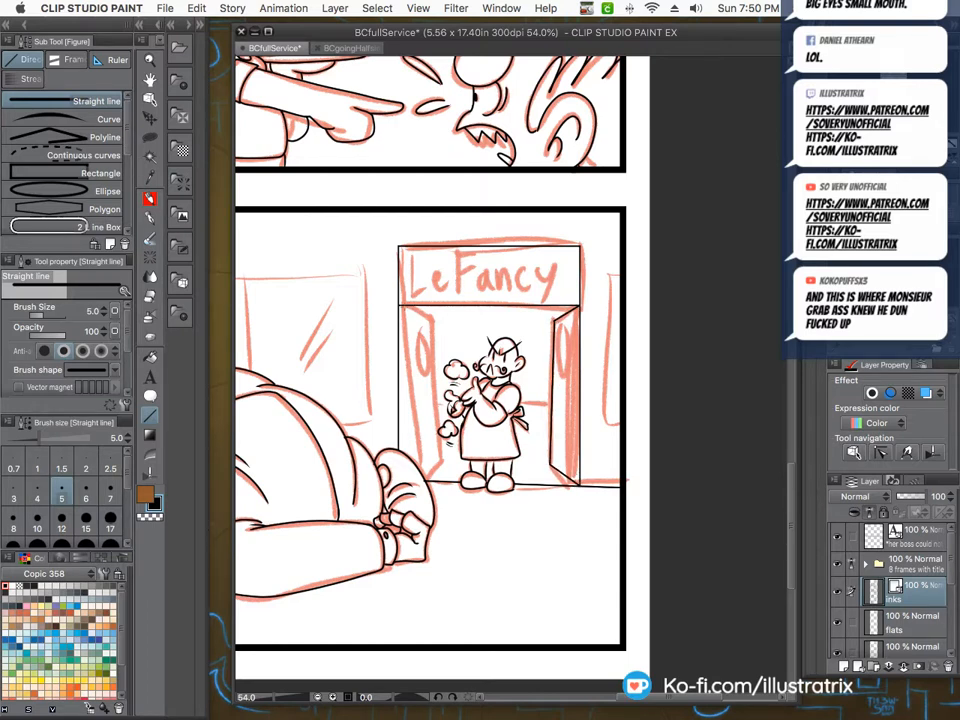
mouse_move(402, 305)
left_mouse_down()
mouse_move(430, 317)
mouse_move(431, 460)
mouse_move(421, 476)
left_mouse_up()
Draw a narrow upright ellipse as the window in each open door at brush size 8.
key("y")
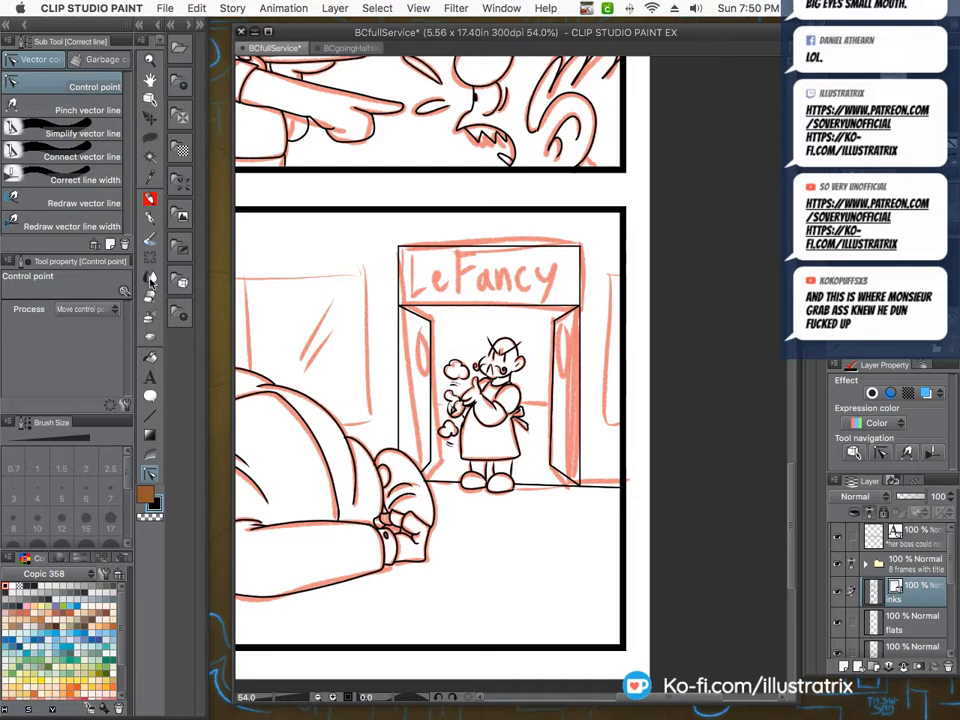
left_click(150, 414)
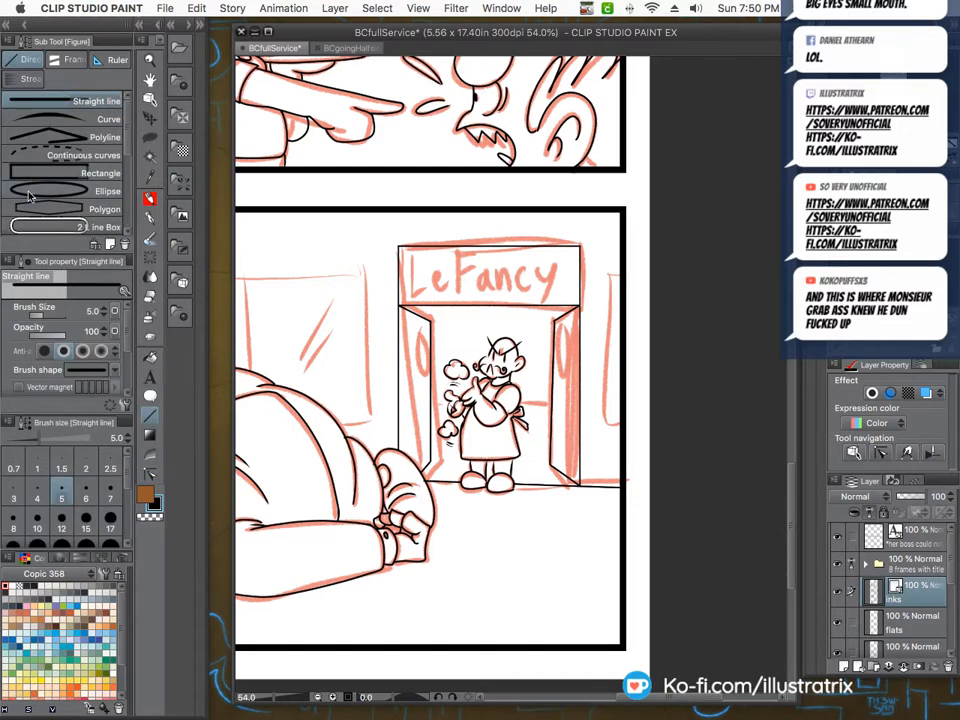
left_click(52, 190)
left_click_drag(415, 345, 422, 362)
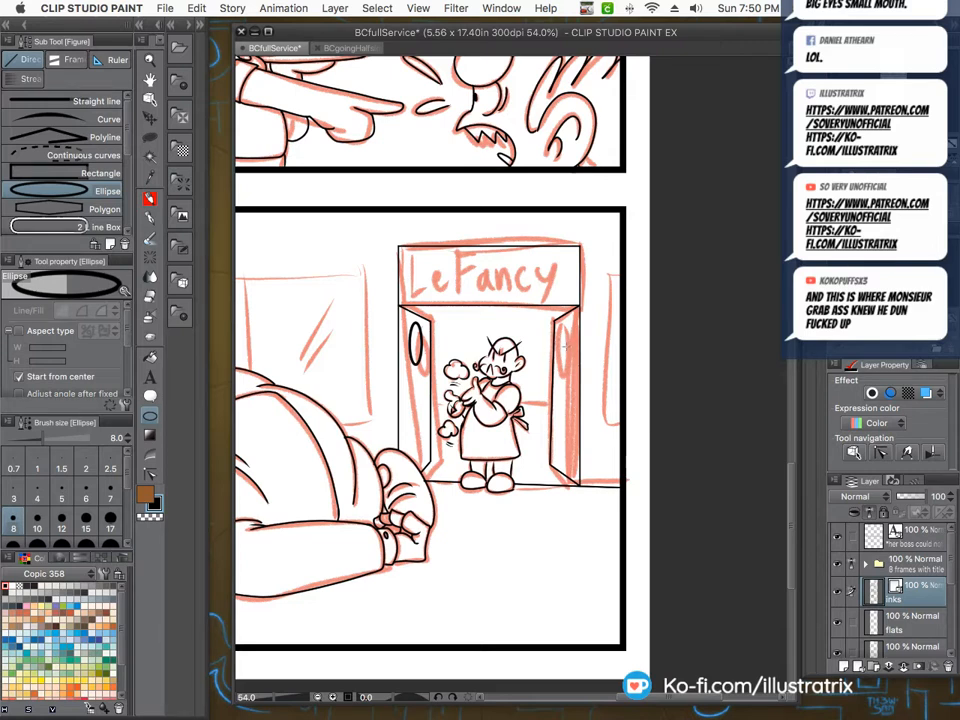
left_click_drag(564, 346, 572, 371)
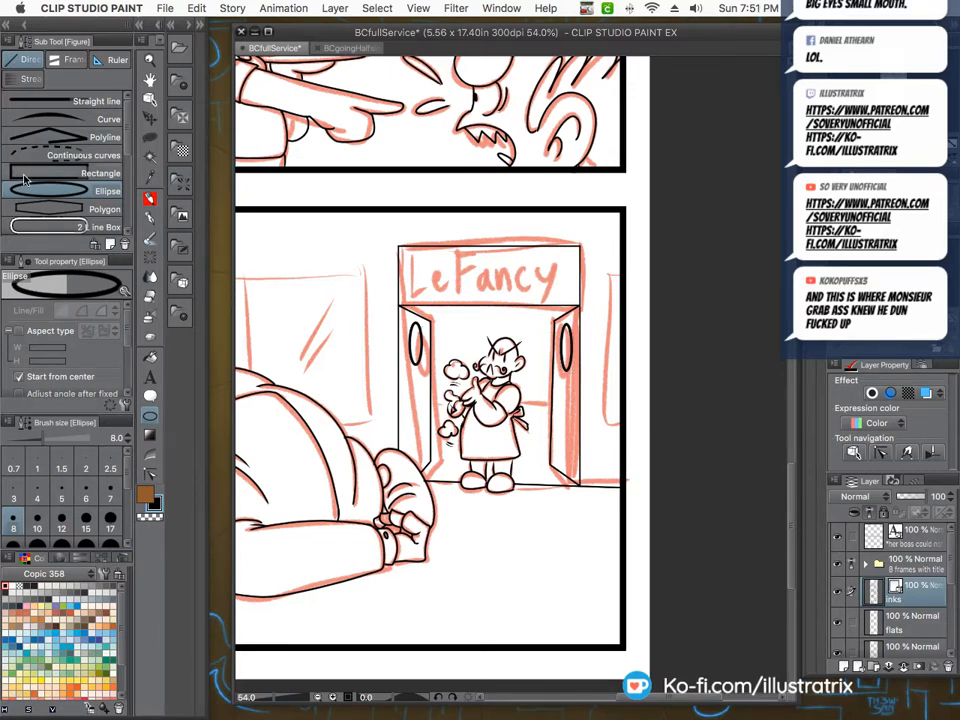
Draw rectangular windows on both sides of the LeFancy entrance, the right one running past the panel border.
left_click(60, 173)
left_click_drag(600, 272, 676, 426)
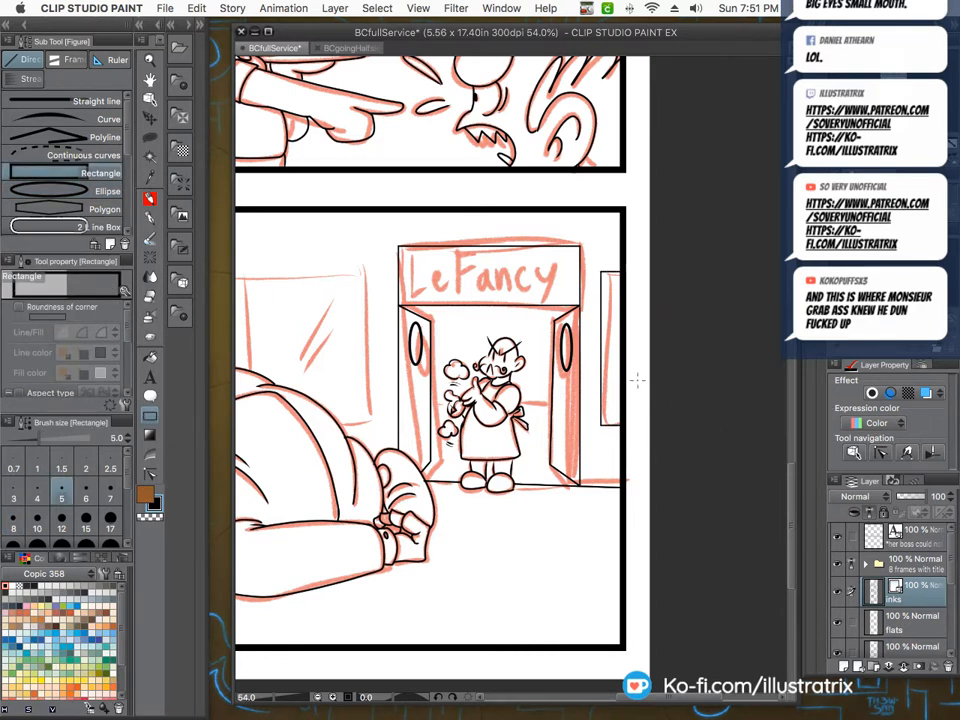
scroll(638, 548, "left", 5)
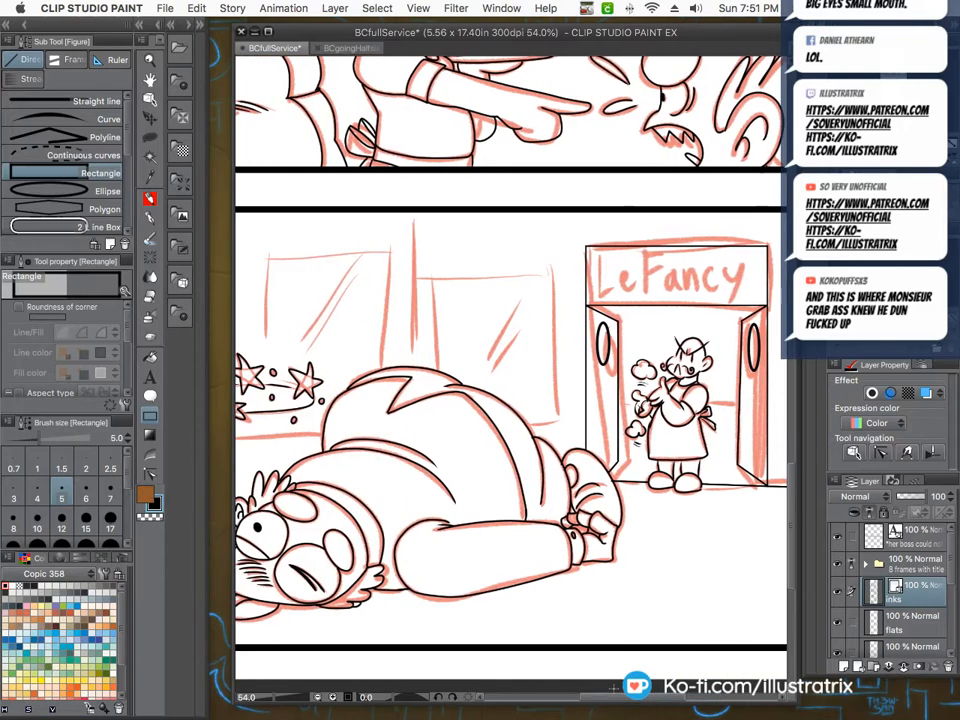
scroll(430, 268, "down", 2)
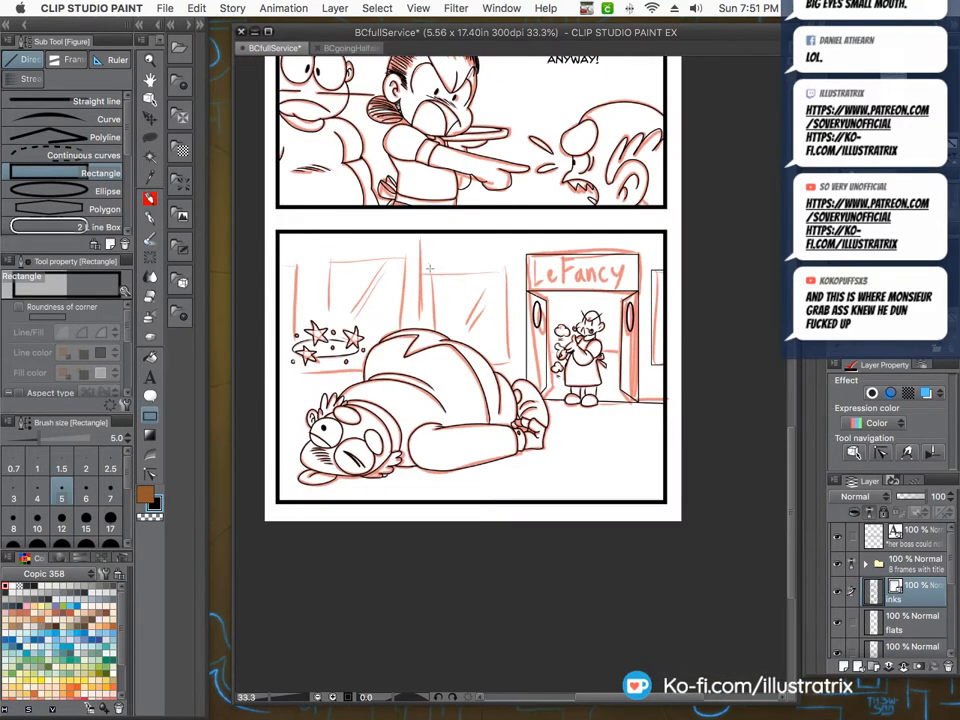
left_click_drag(430, 268, 509, 361)
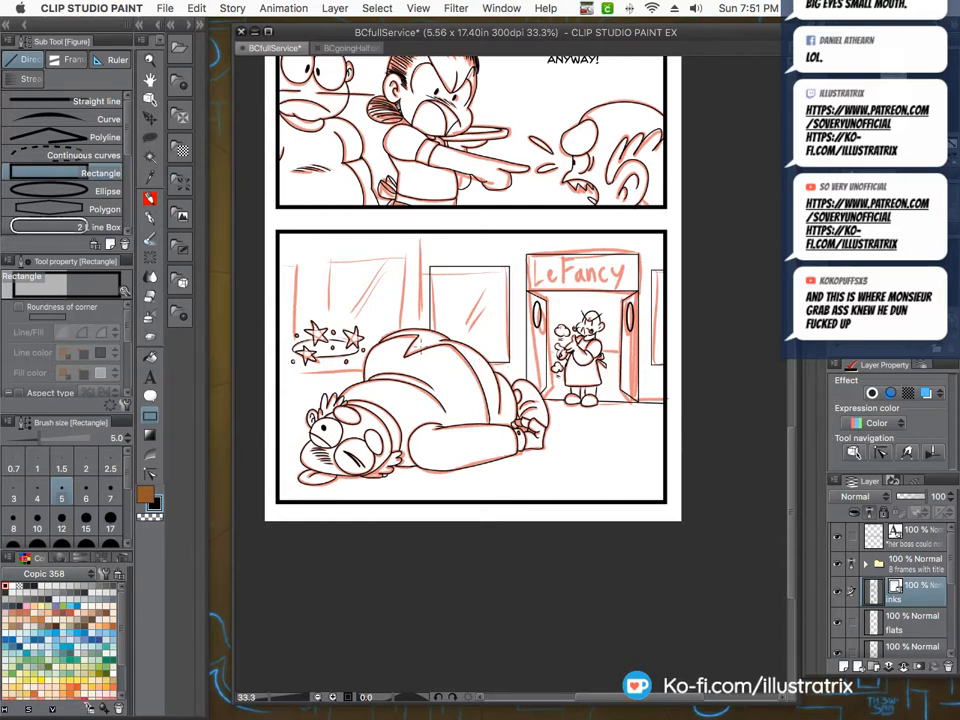
Draw a vertical wall-edge line down to the fallen man's back and a straight ground line behind him.
left_click(80, 101)
left_click_drag(420, 232, 420, 332)
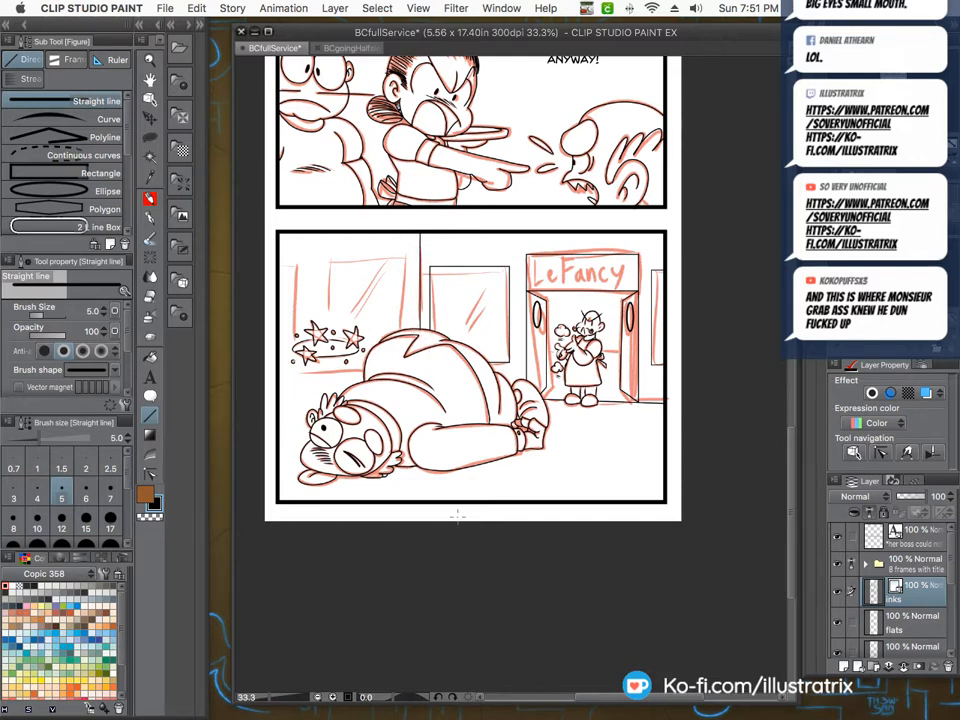
left_click_drag(363, 371, 278, 369)
Draw two rectangular windows on the left-hand wall above the dizzy stars, the outer one crossing the panel border.
left_click(80, 173)
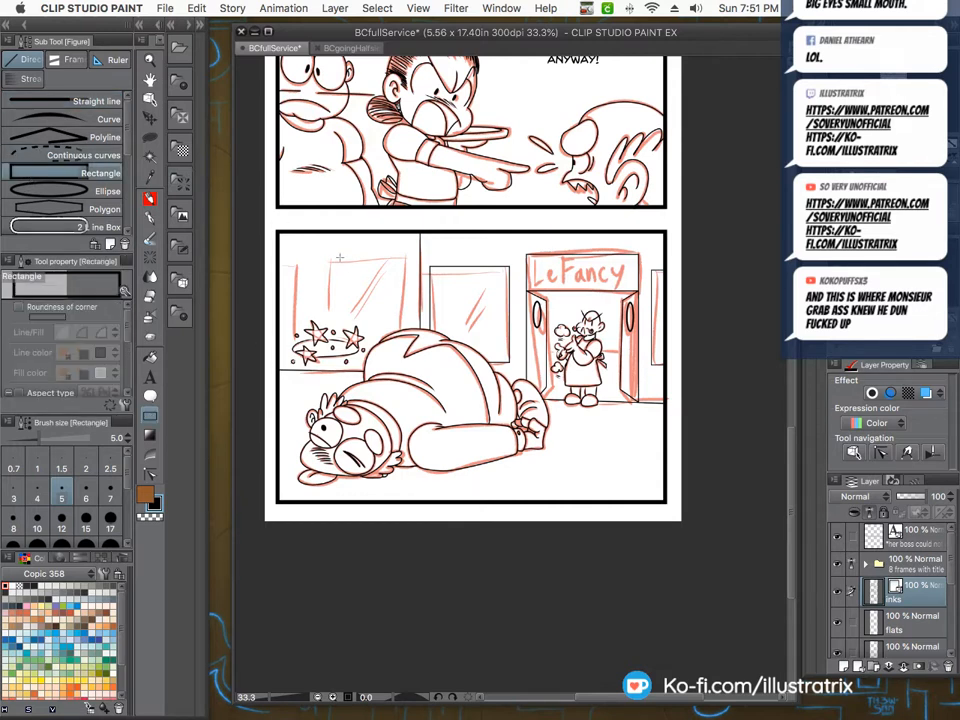
left_click_drag(337, 259, 401, 321)
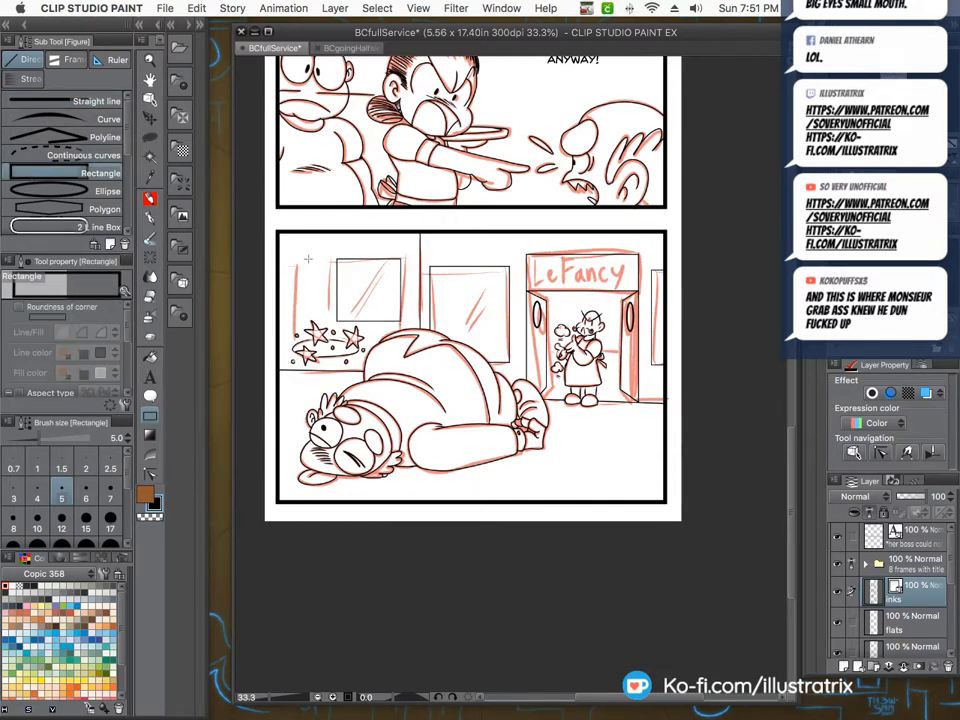
left_click_drag(308, 259, 250, 319)
Ink pairs of diagonal reflection streaks on the three windows left of the entrance with Inker - The Natural, size 6.
left_click(150, 217)
scroll(468, 307, "up", 5)
mouse_move(516, 246)
left_mouse_down()
mouse_move(455, 361)
mouse_move(470, 370)
left_mouse_up()
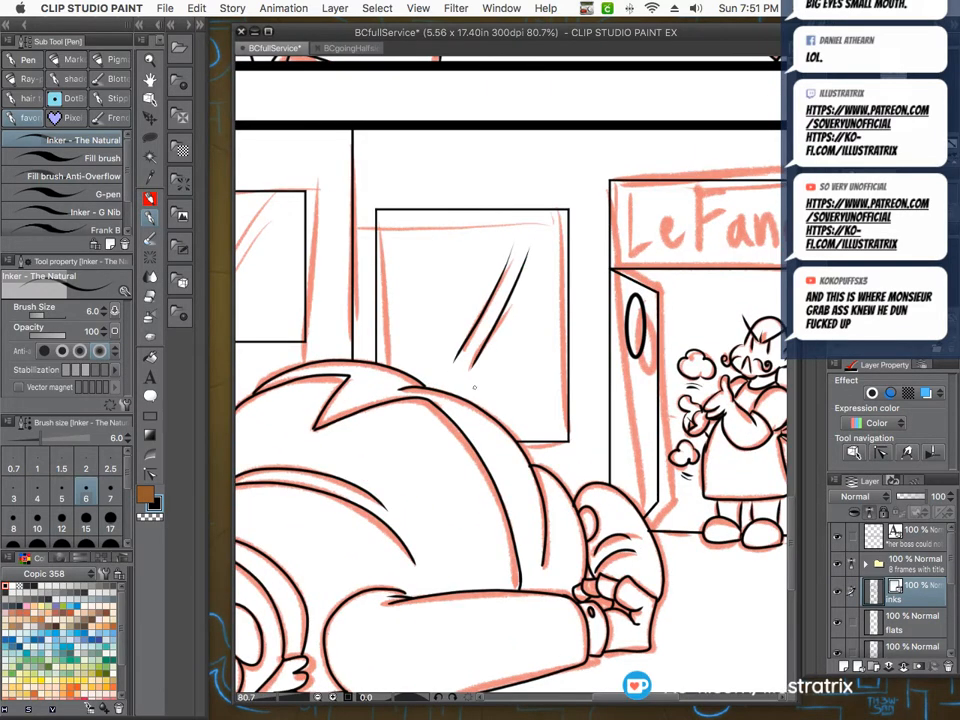
scroll(474, 387, "down", 3)
scroll(474, 387, "up", 2)
mouse_move(392, 300)
left_mouse_down()
mouse_move(336, 390)
mouse_move(348, 391)
left_mouse_up()
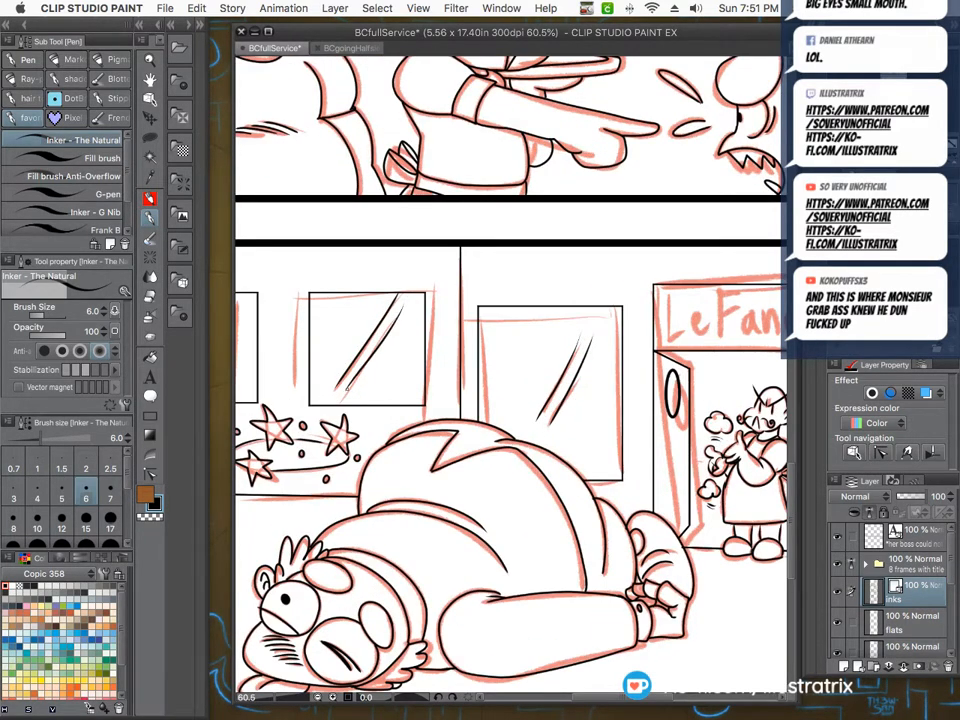
scroll(349, 388, "down", 5)
scroll(280, 361, "up", 7)
left_click_drag(311, 324, 262, 408)
left_click_drag(302, 318, 273, 365)
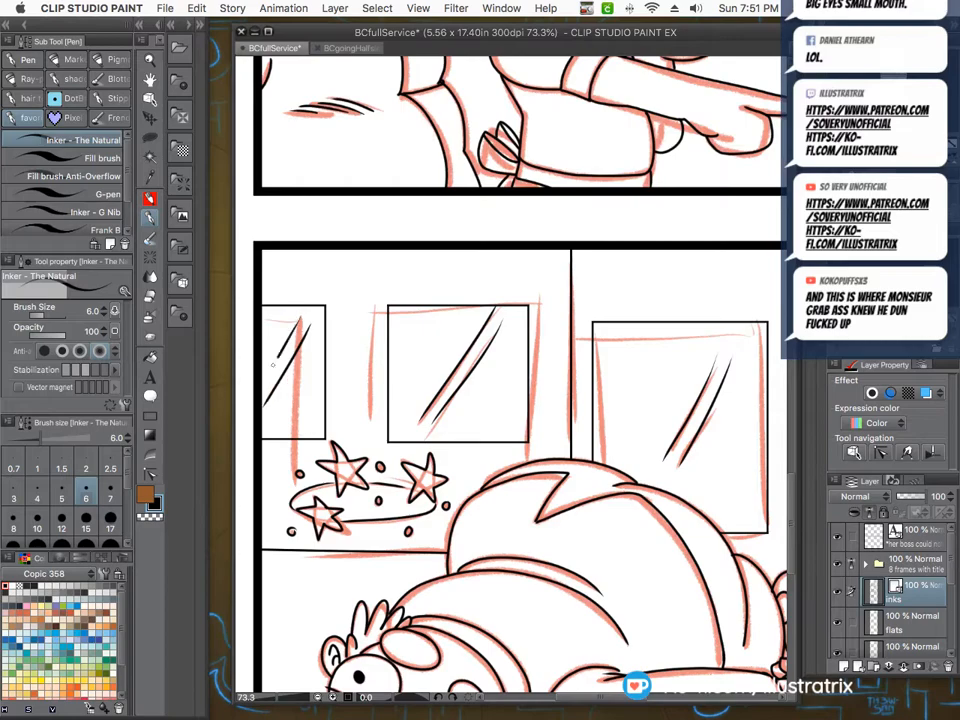
Ink the name "Le Fancy" in cursive lettering on the sign above the restaurant entrance with Inker - The Natural.
scroll(273, 365, "down", 8)
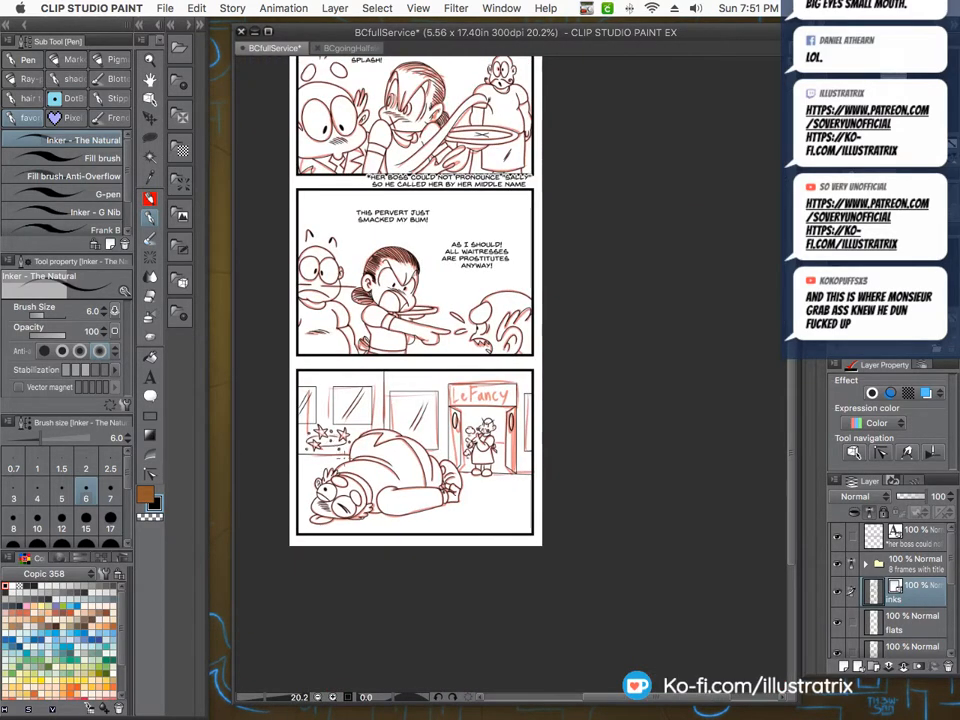
scroll(452, 392, "up", 9)
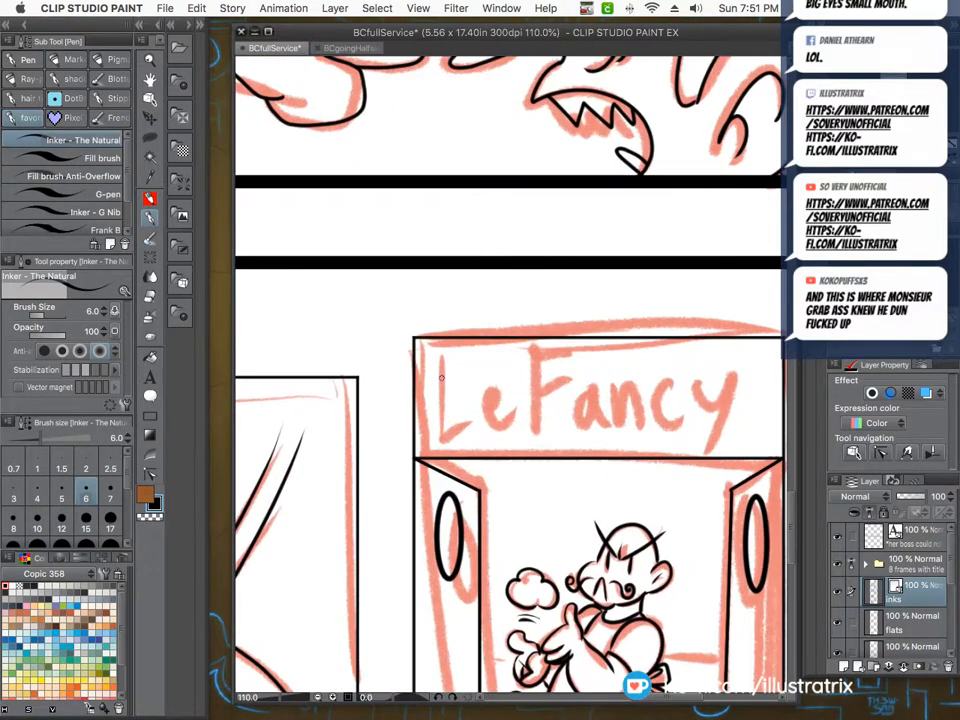
mouse_move(430, 375)
left_mouse_down()
mouse_move(479, 356)
mouse_move(421, 417)
mouse_move(466, 420)
mouse_move(522, 420)
left_mouse_up()
scroll(405, 338, "right", 3)
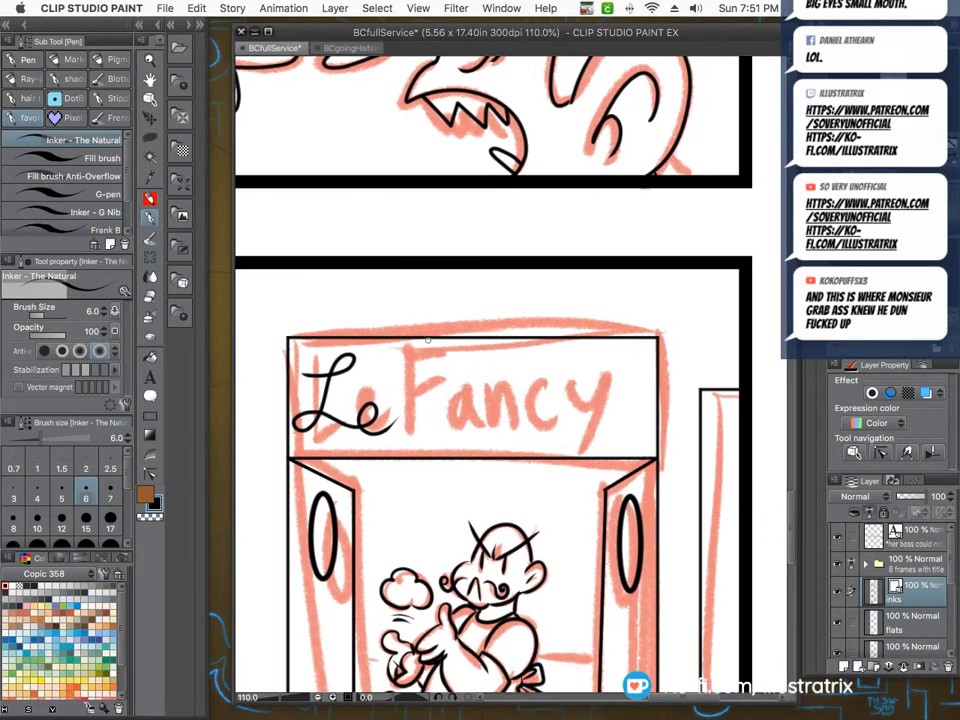
mouse_move(402, 357)
left_mouse_down()
mouse_move(443, 363)
mouse_move(470, 347)
left_mouse_up()
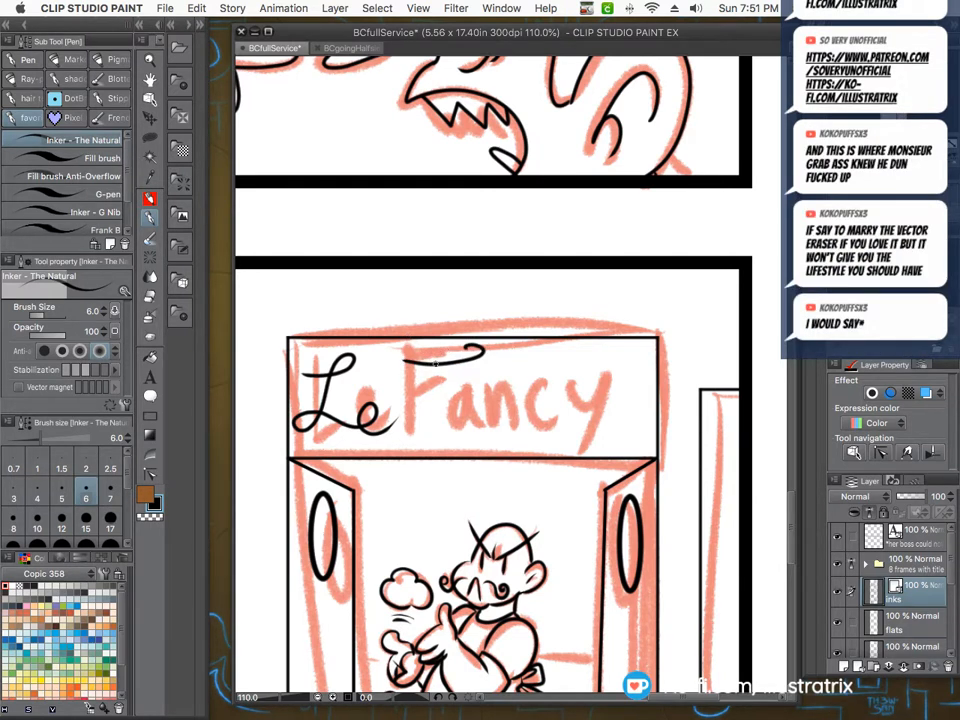
left_click_drag(435, 364, 404, 440)
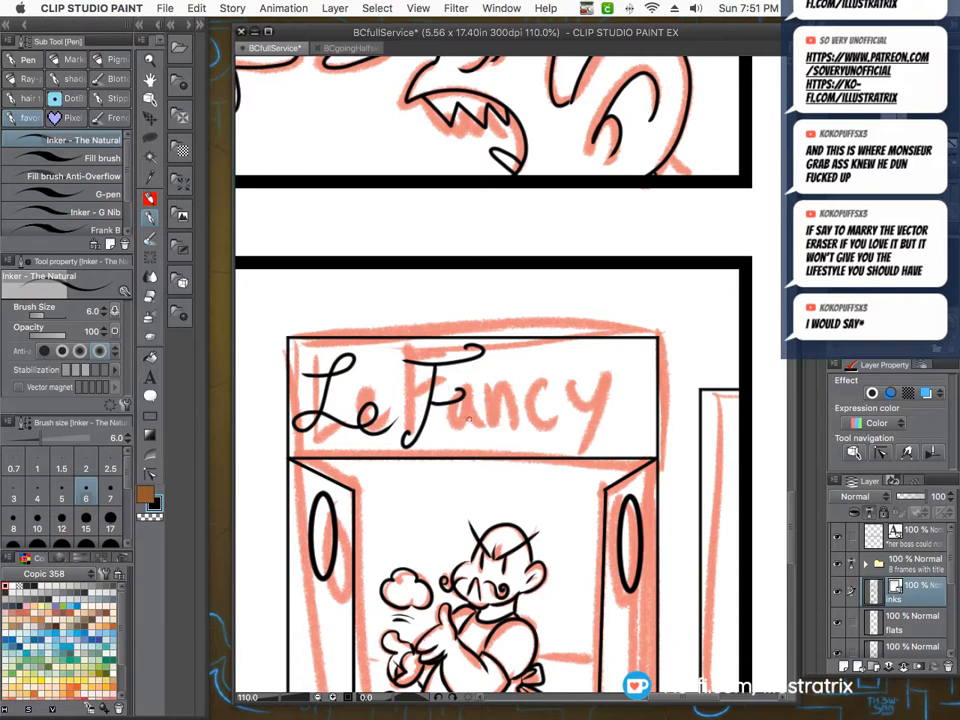
mouse_move(469, 419)
left_mouse_down()
mouse_move(509, 398)
mouse_move(510, 429)
mouse_move(544, 397)
mouse_move(532, 431)
mouse_move(567, 398)
mouse_move(560, 423)
mouse_move(595, 388)
mouse_move(570, 443)
mouse_move(632, 399)
left_mouse_up()
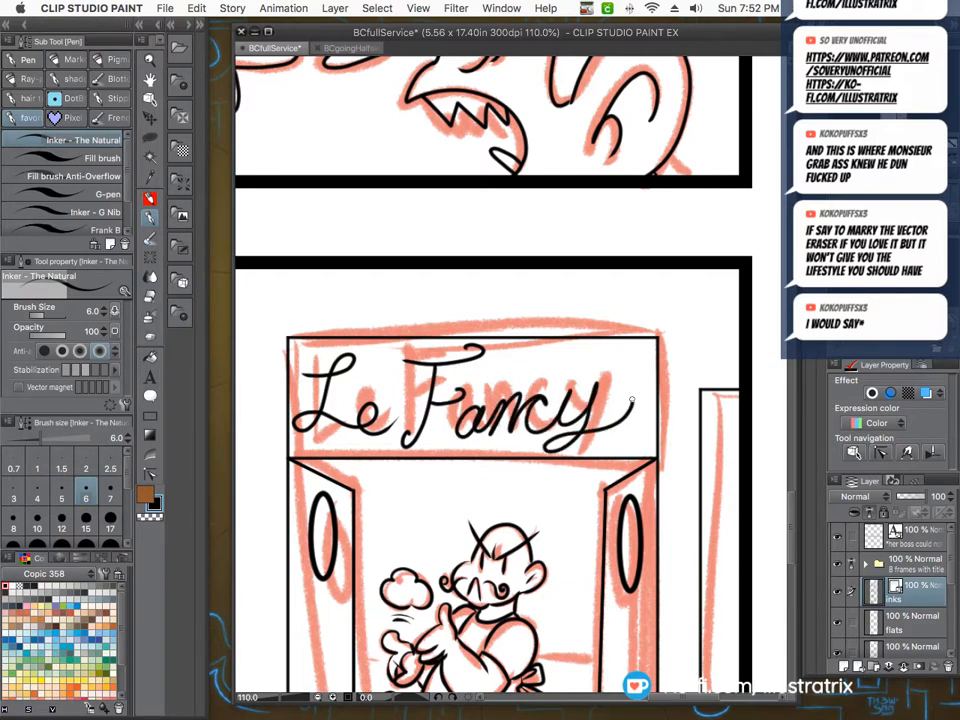
Draw a straight horizontal line of size 4 across the doorway at the chef's waist, between the two open doors.
scroll(490, 458, "down", 10)
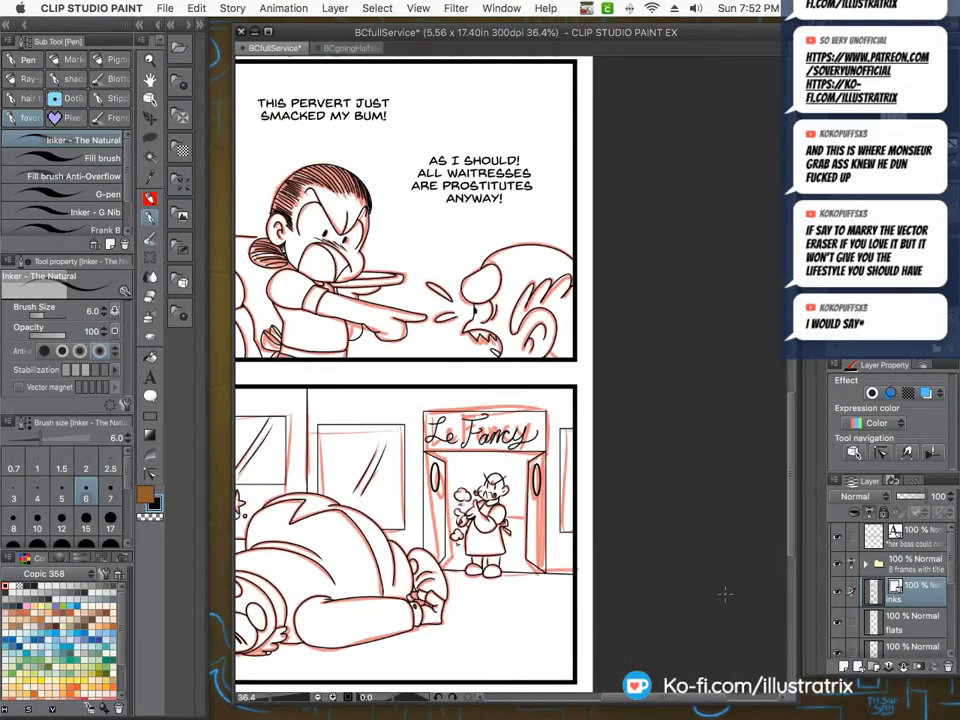
left_click(149, 415)
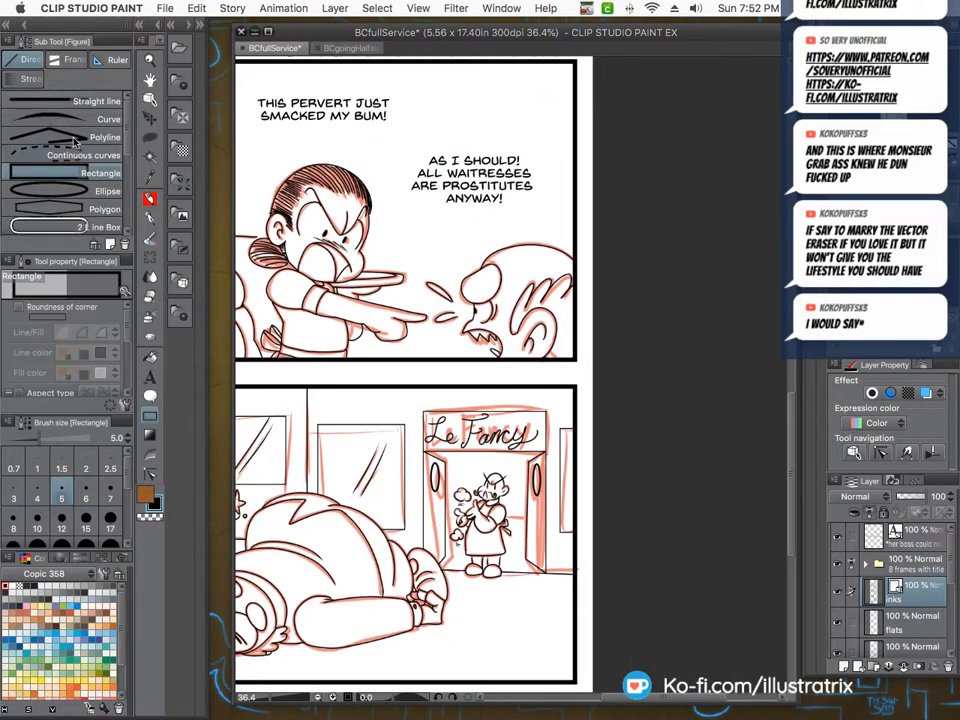
left_click(37, 498)
scroll(450, 502, "up", 5)
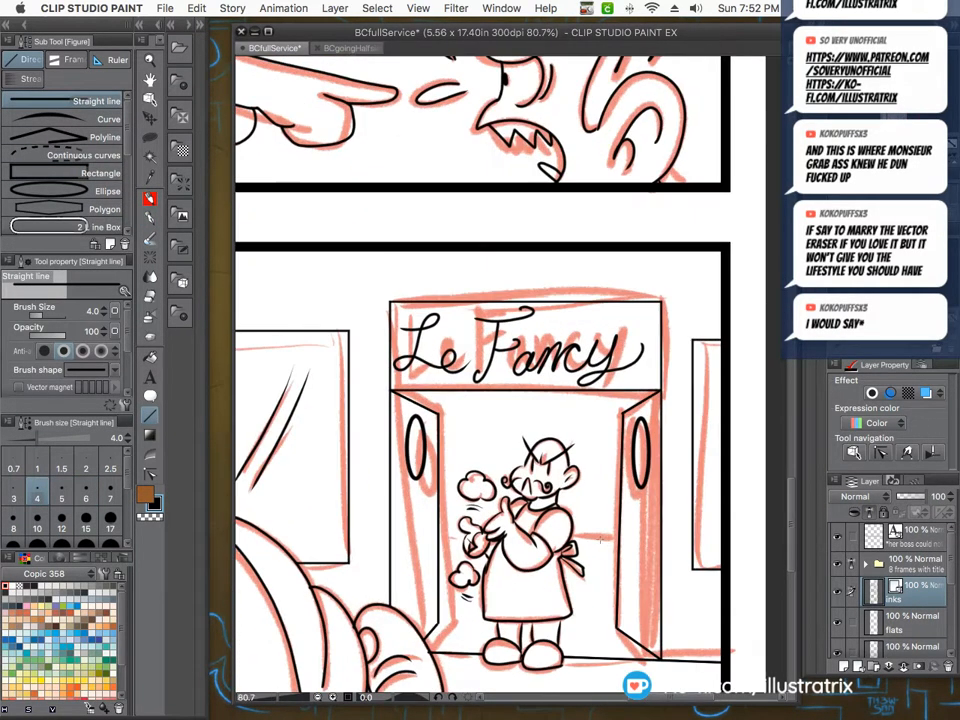
left_click_drag(614, 536, 440, 536)
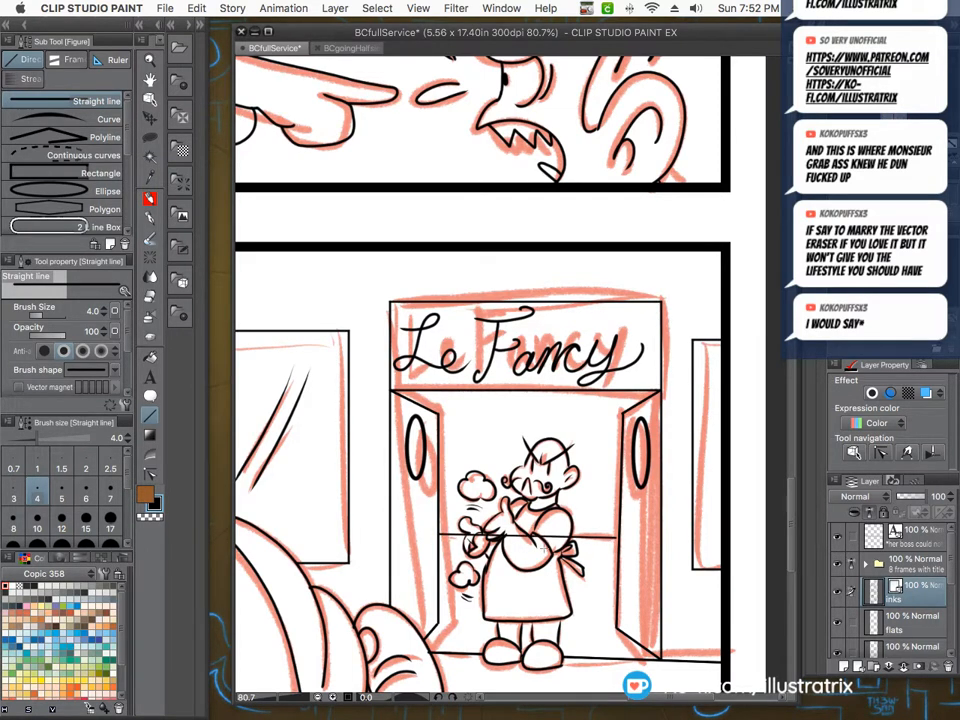
Remove the parts of the horizontal doorway line that cross the chef's body and hands, and save the file.
key("y")
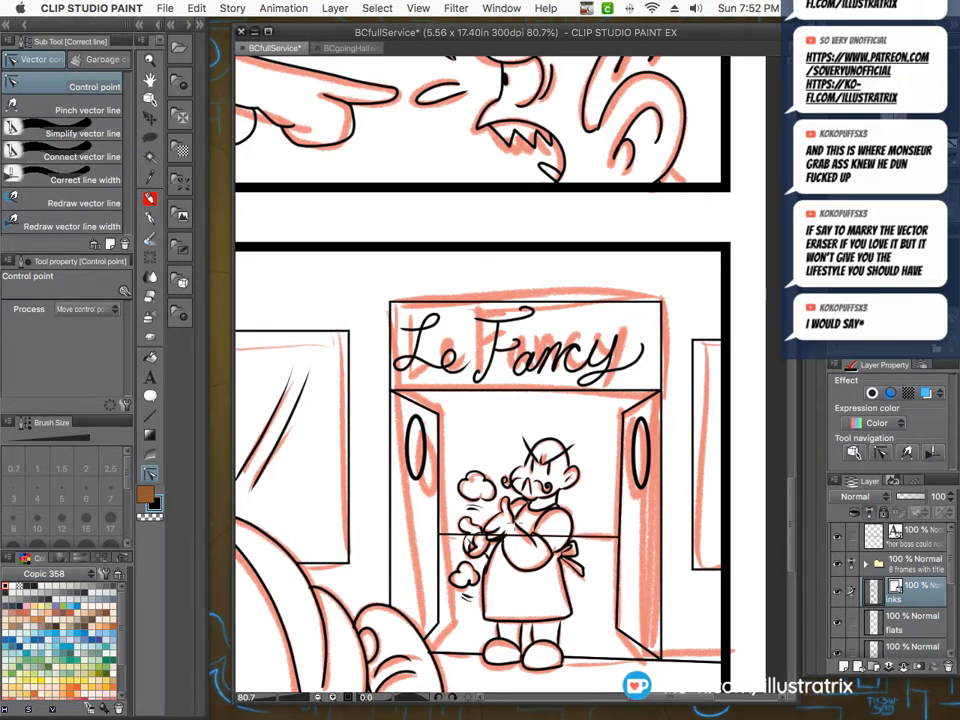
scroll(522, 577, "up", 4)
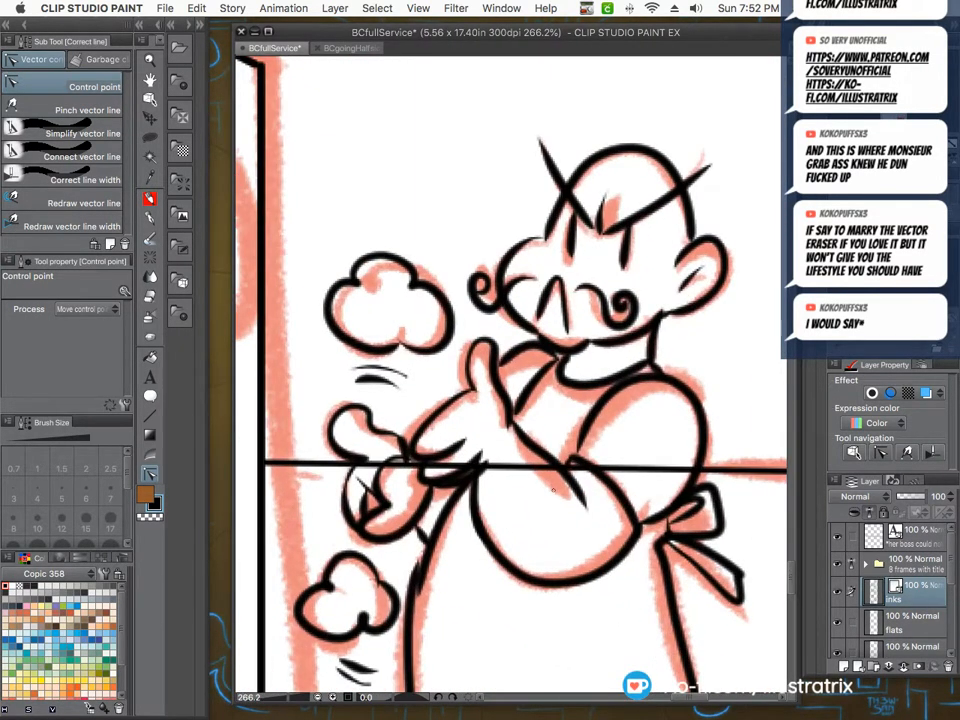
mouse_move(515, 458)
left_mouse_down()
mouse_move(467, 473)
mouse_move(398, 473)
left_mouse_up()
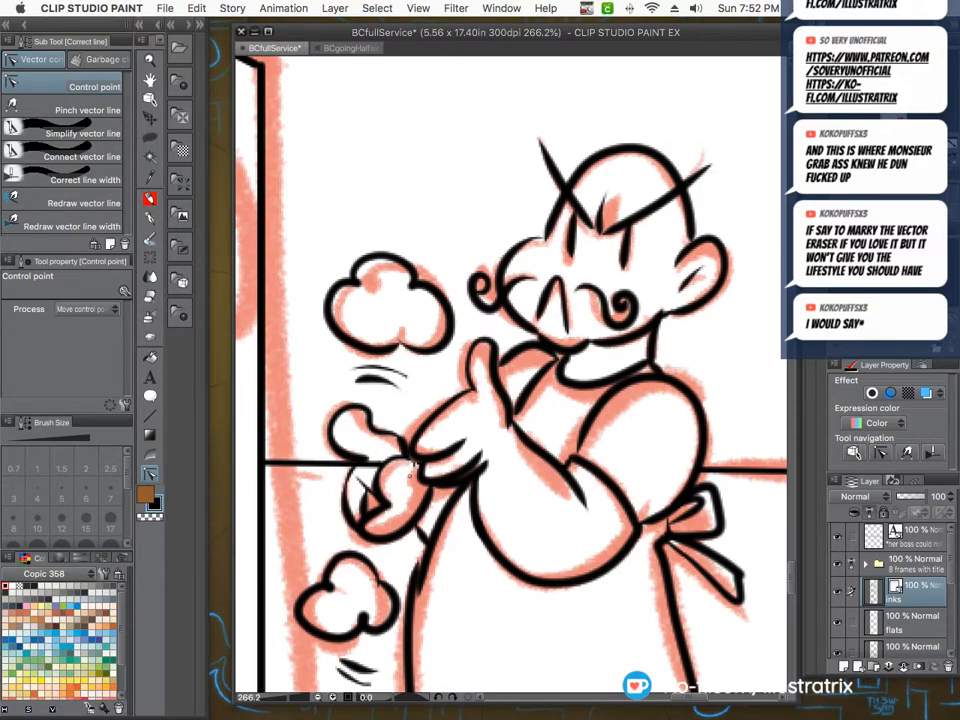
scroll(375, 488, "down", 3)
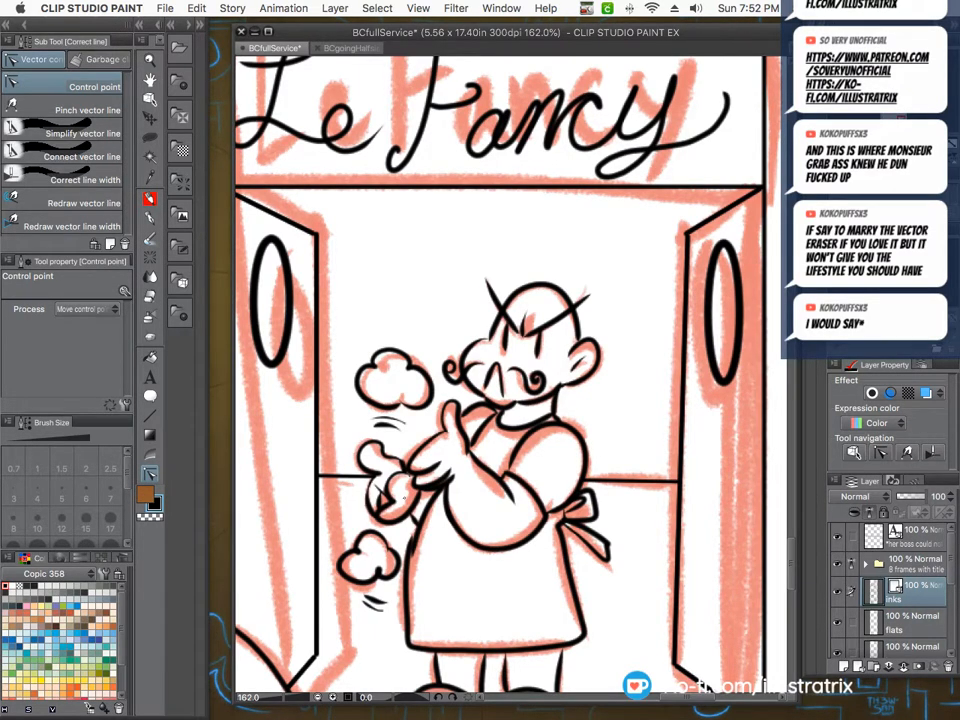
scroll(444, 468, "down", 5)
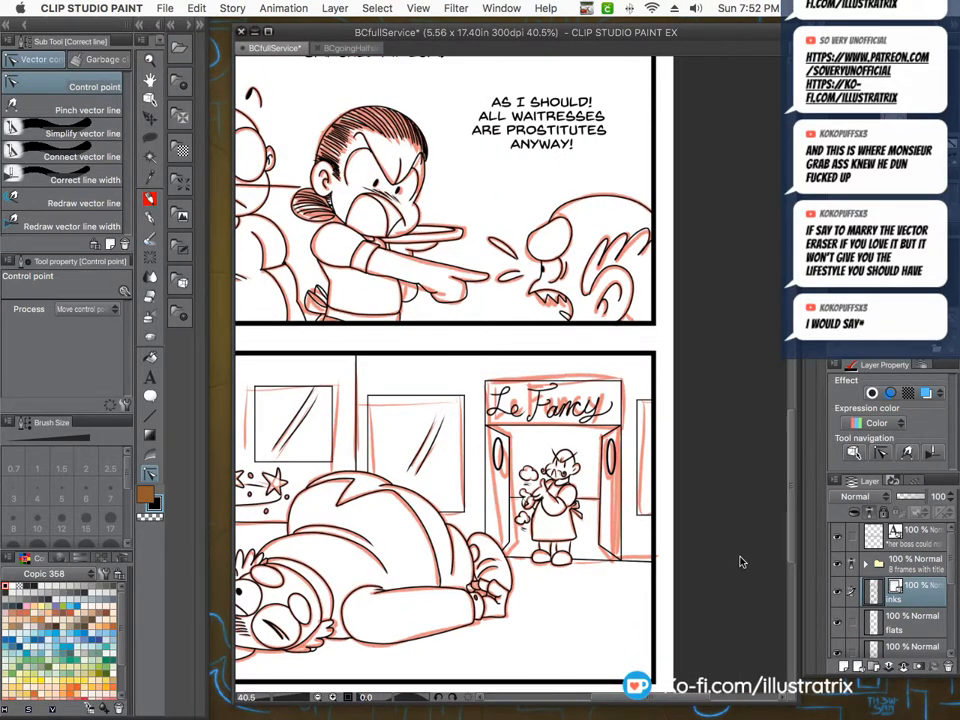
key("super+s")
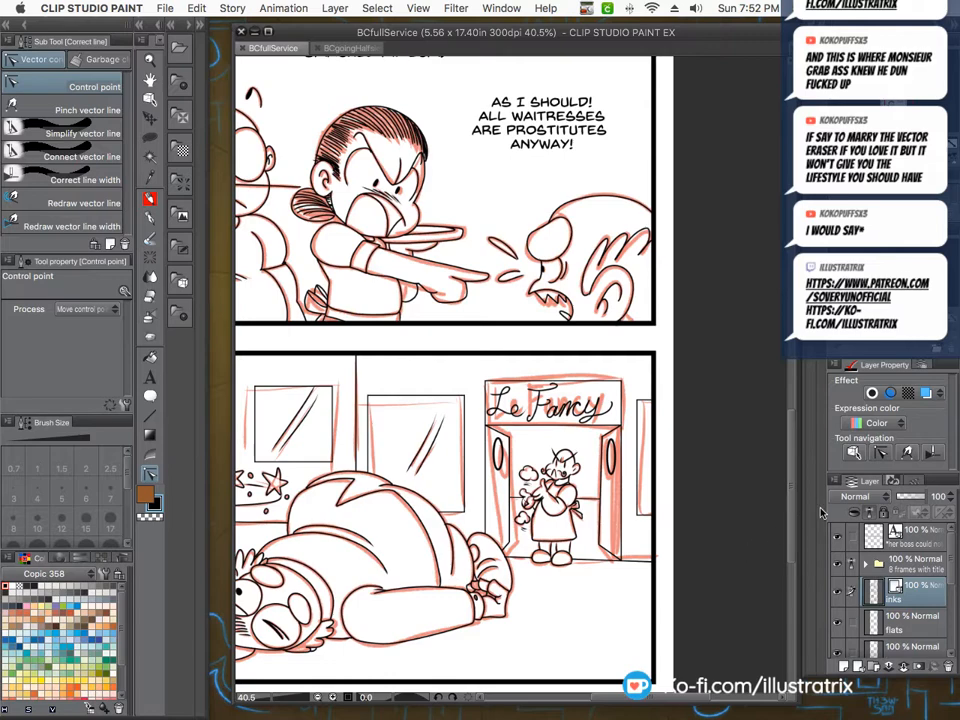
Hide the pencil layer and look over the inked panels without the red sketch.
scroll(790, 448, "up", 5)
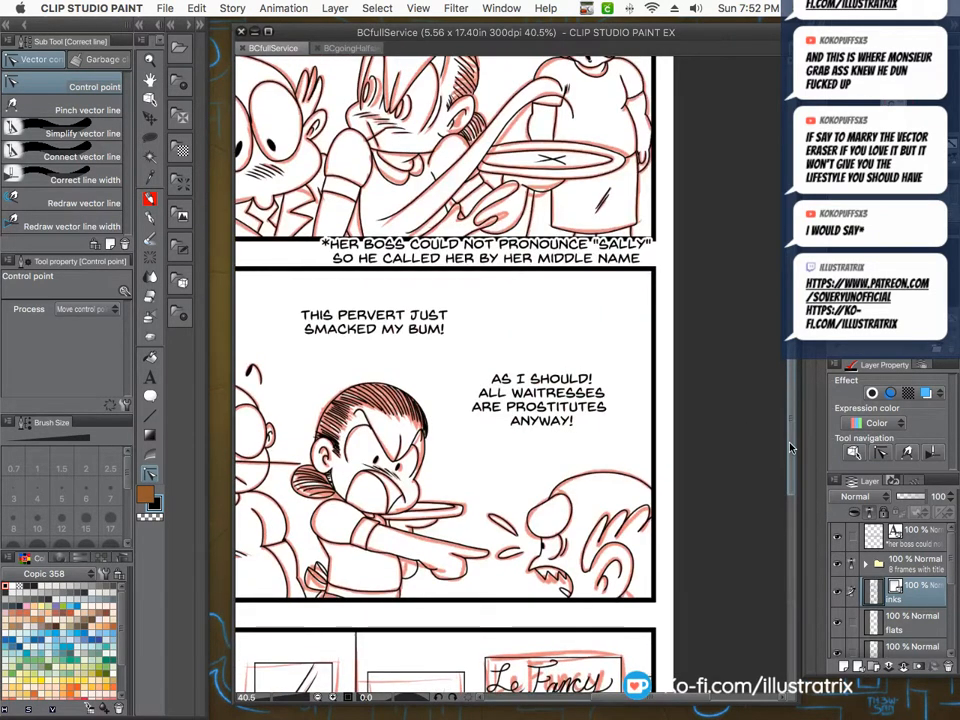
scroll(957, 612, "down", 3)
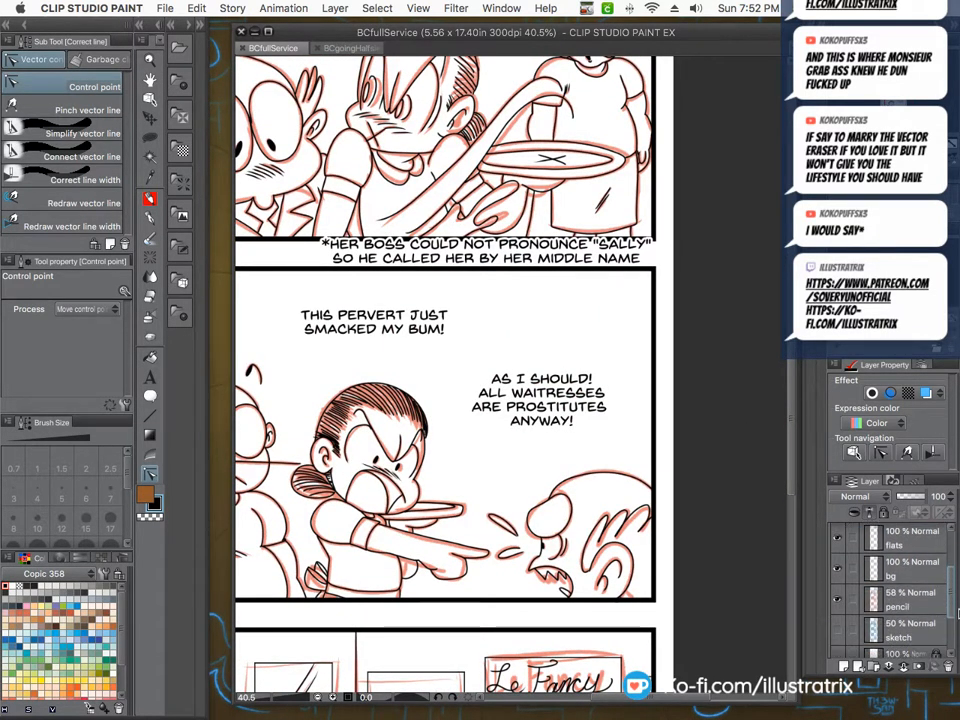
scroll(957, 612, "down", 1)
left_click(837, 563)
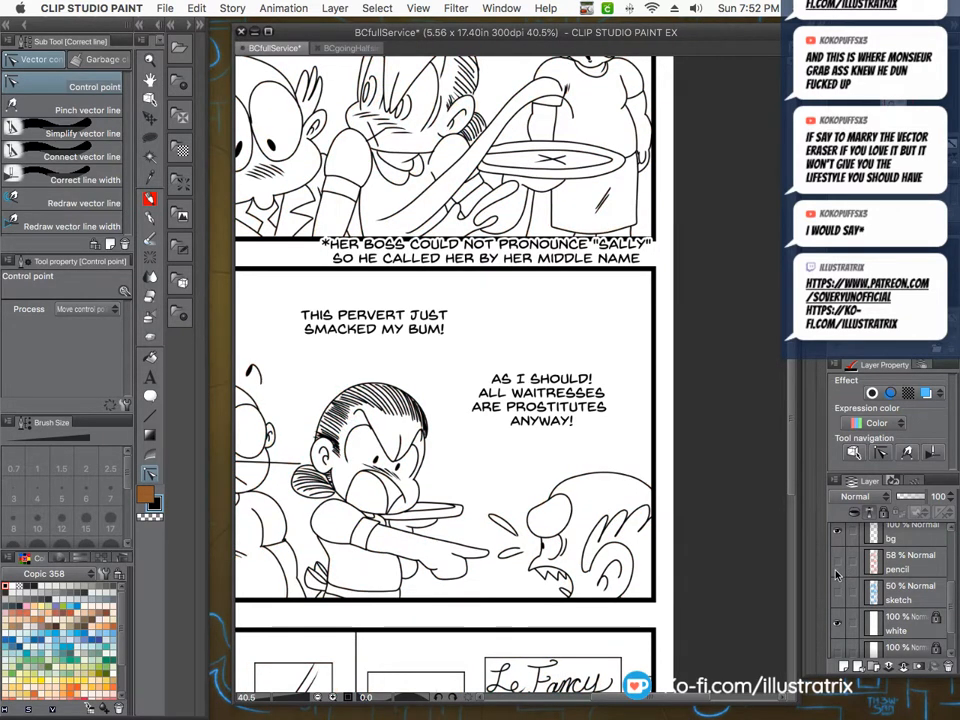
left_click_drag(789, 462, 790, 489)
scroll(618, 487, "down", 5)
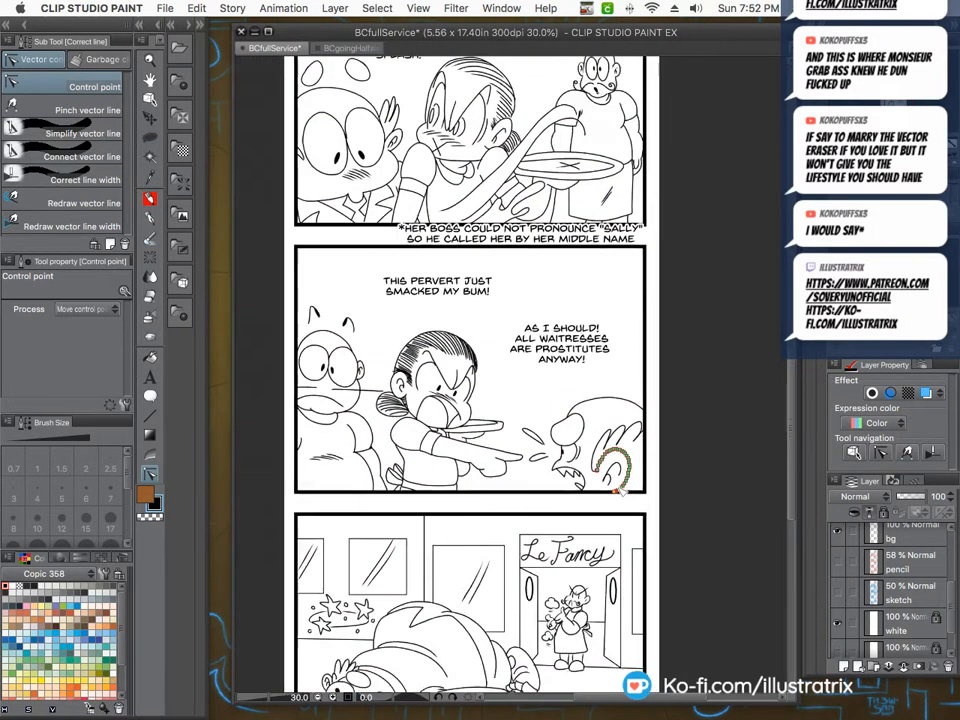
left_click_drag(789, 424, 789, 360)
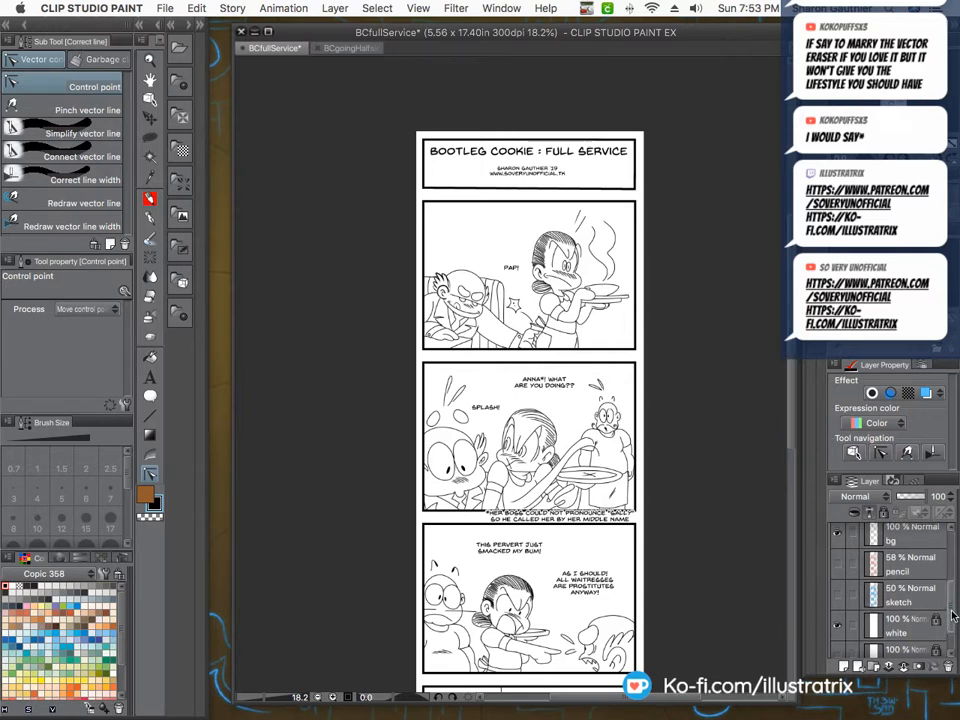
Make the flats layer active and sample the waitress's skin tone and dark hair colour from the BCgoingHalfsies1Thumb.png image.
scroll(953, 590, "up", 3)
scroll(851, 549, "down", 1)
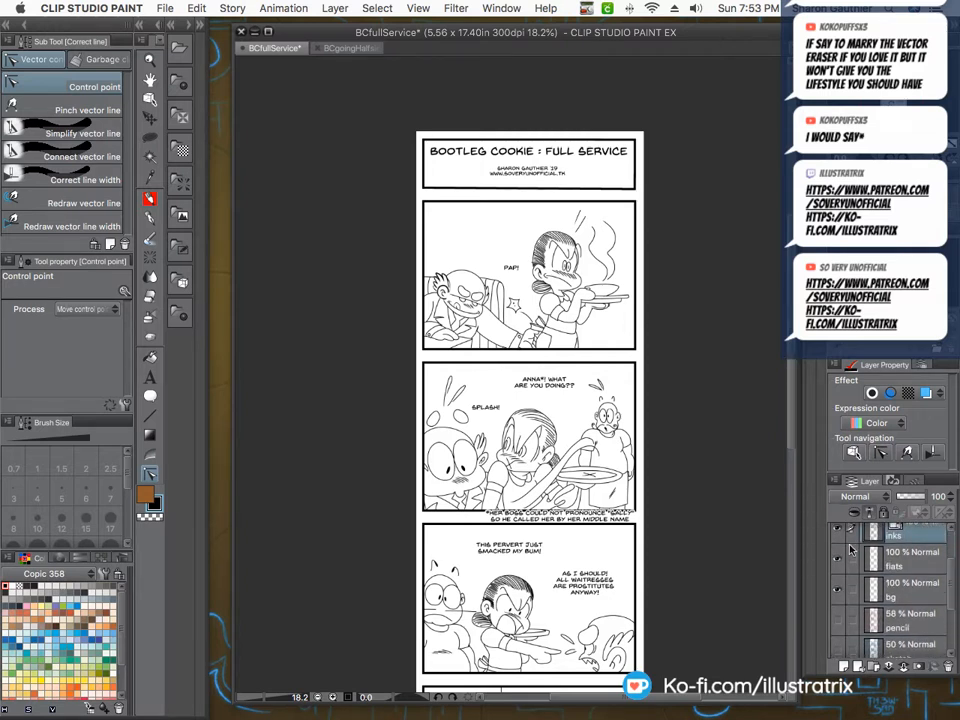
left_click(345, 48)
left_click(495, 399, "alt")
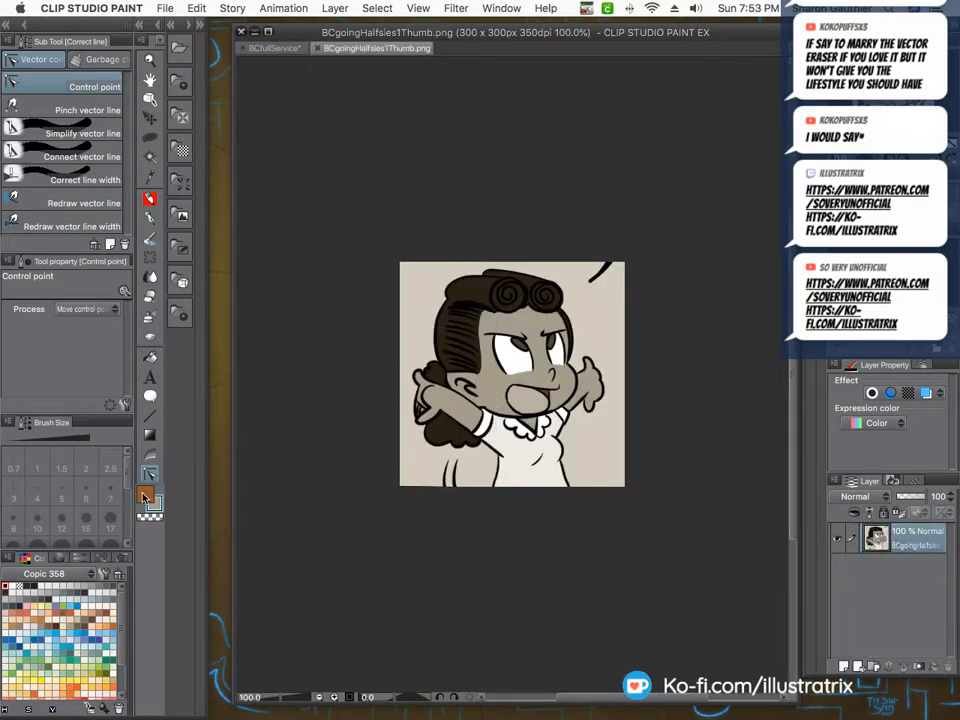
left_click(145, 494)
left_click(475, 286, "alt")
key("ctrl+Tab")
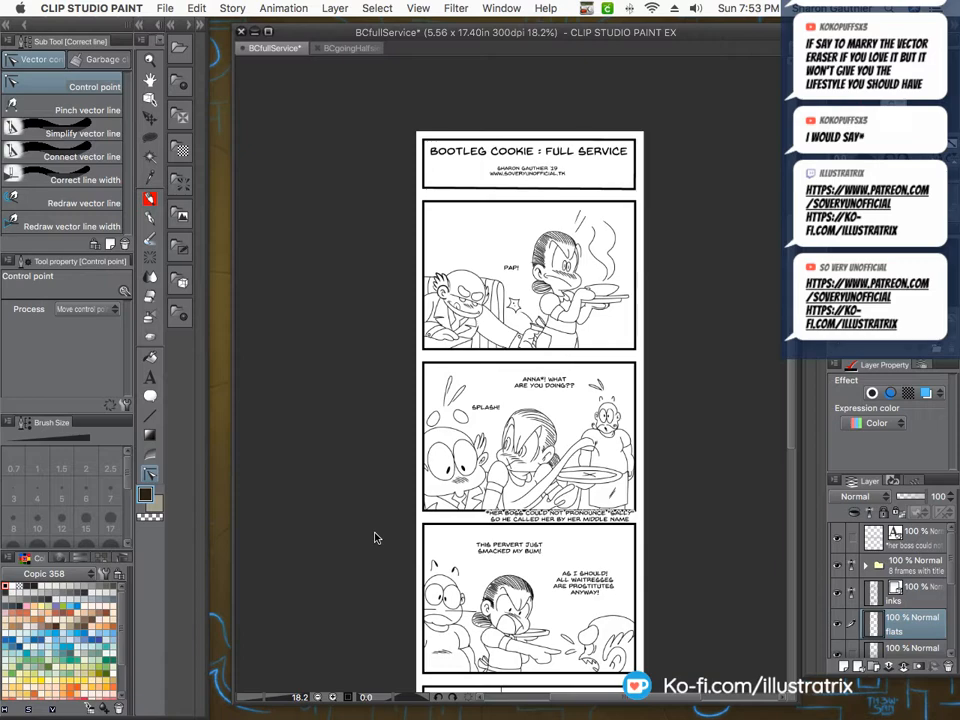
Fill the pointing waitress's face, arms and hands with the sampled skin tone on the flats layer.
key("g")
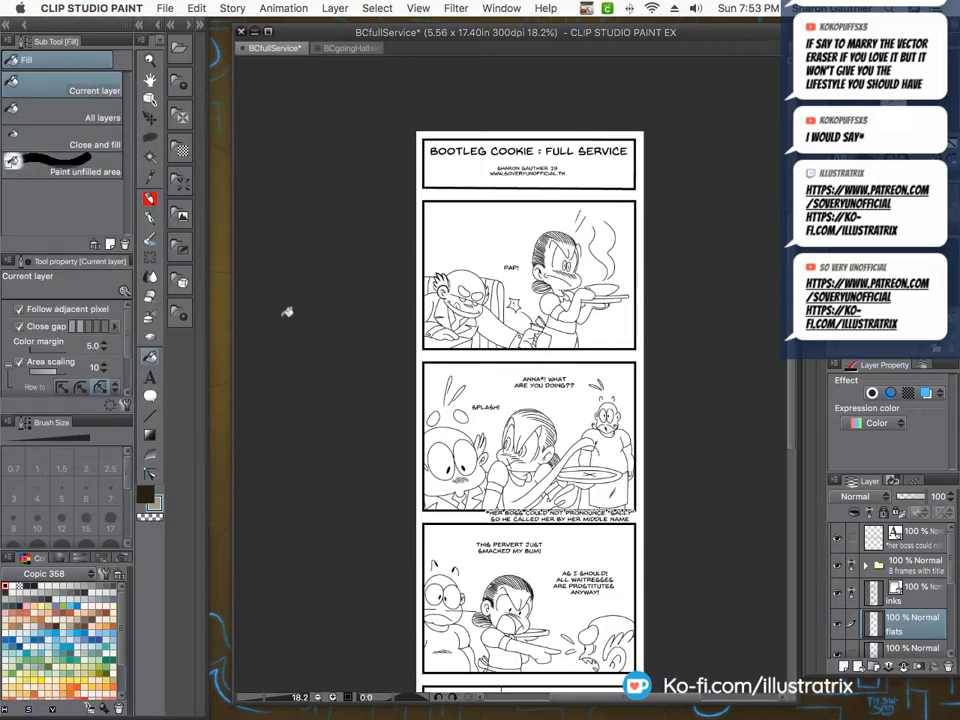
scroll(300, 228, "down", 5)
scroll(444, 440, "up", 10)
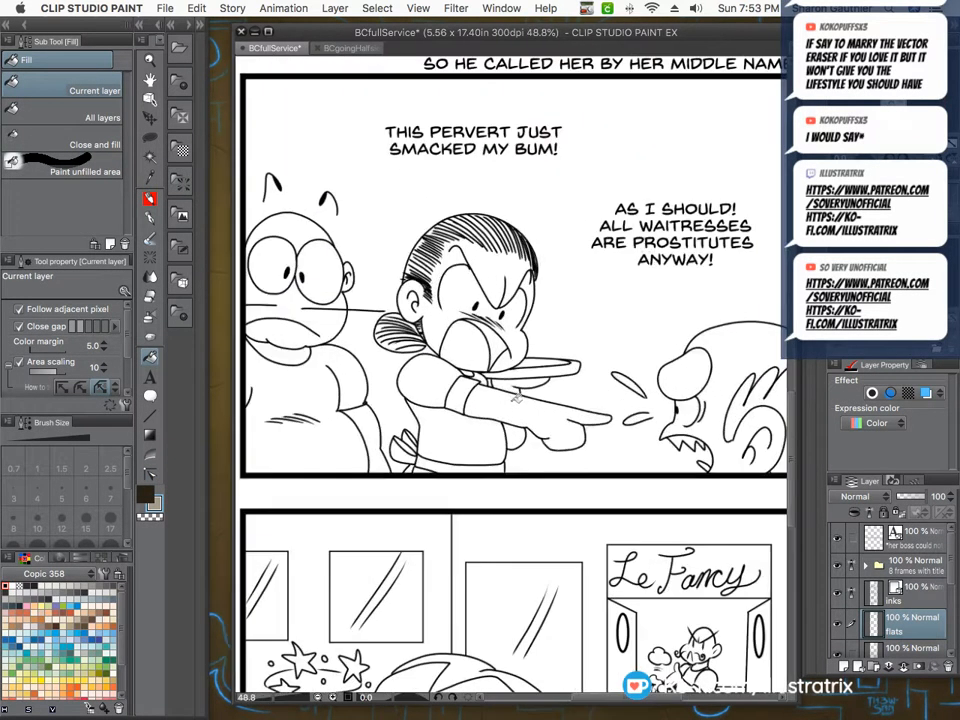
left_click(514, 404)
left_click(511, 383)
left_click(449, 331)
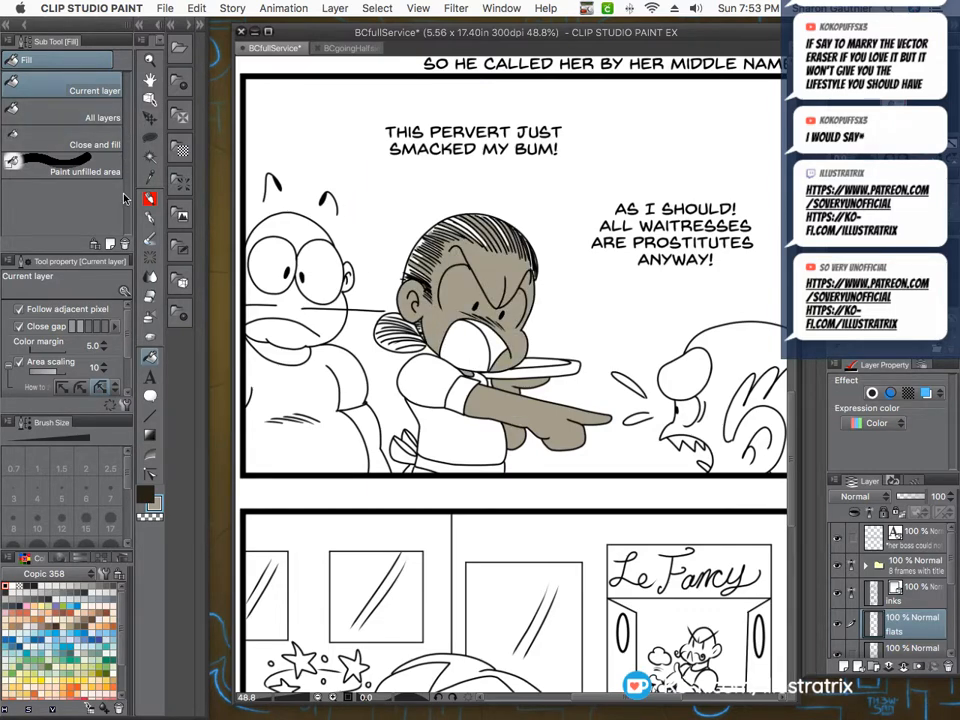
Colour the pointing waitress's hair bun dark brown using Lasso fill.
left_click(148, 492)
left_click(150, 138)
scroll(415, 321, "up", 5)
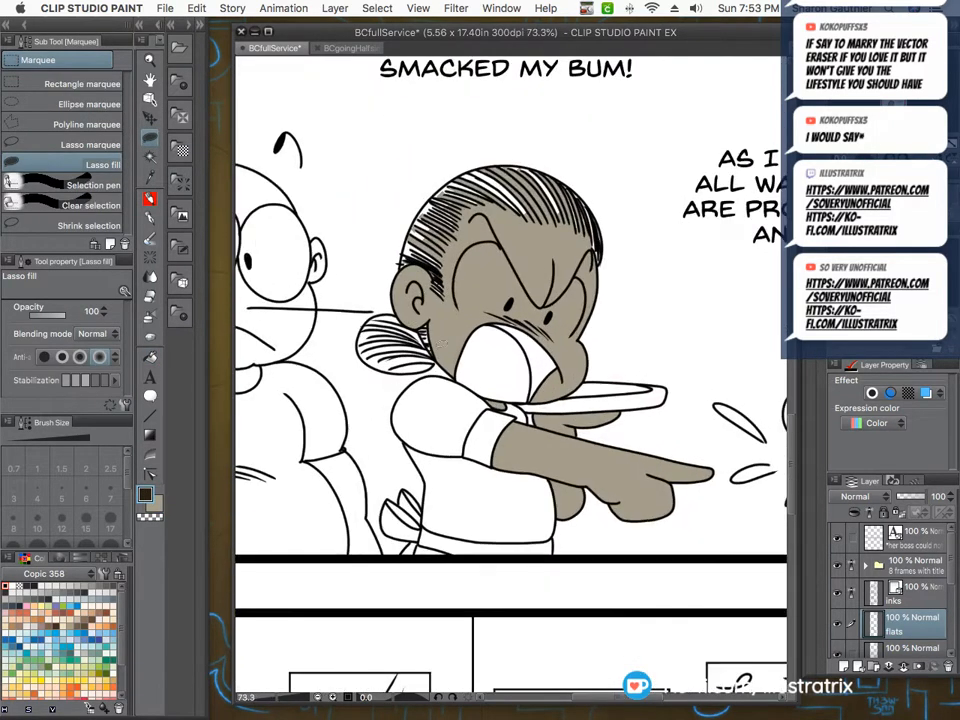
left_click_drag(422, 323, 446, 378)
mouse_move(436, 310)
left_mouse_down()
mouse_move(341, 299)
mouse_move(317, 319)
mouse_move(314, 343)
mouse_move(317, 372)
mouse_move(384, 403)
mouse_move(436, 397)
mouse_move(447, 384)
mouse_move(436, 338)
left_mouse_up()
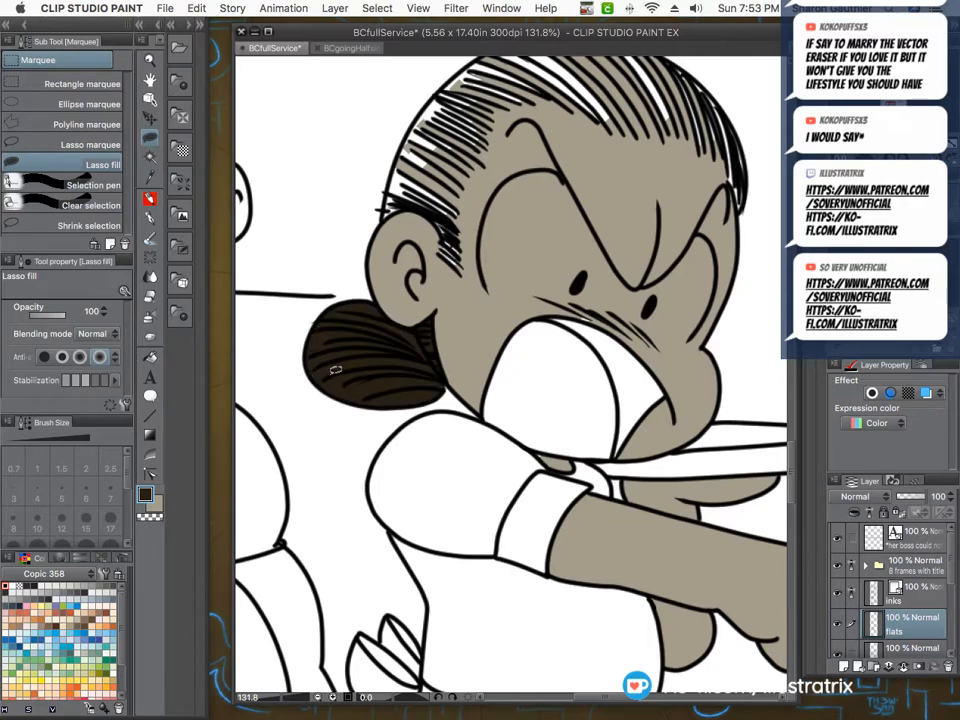
Colour the side of the pointing waitress's hair above her ear dark brown using Lasso fill.
scroll(327, 398, "down", 4)
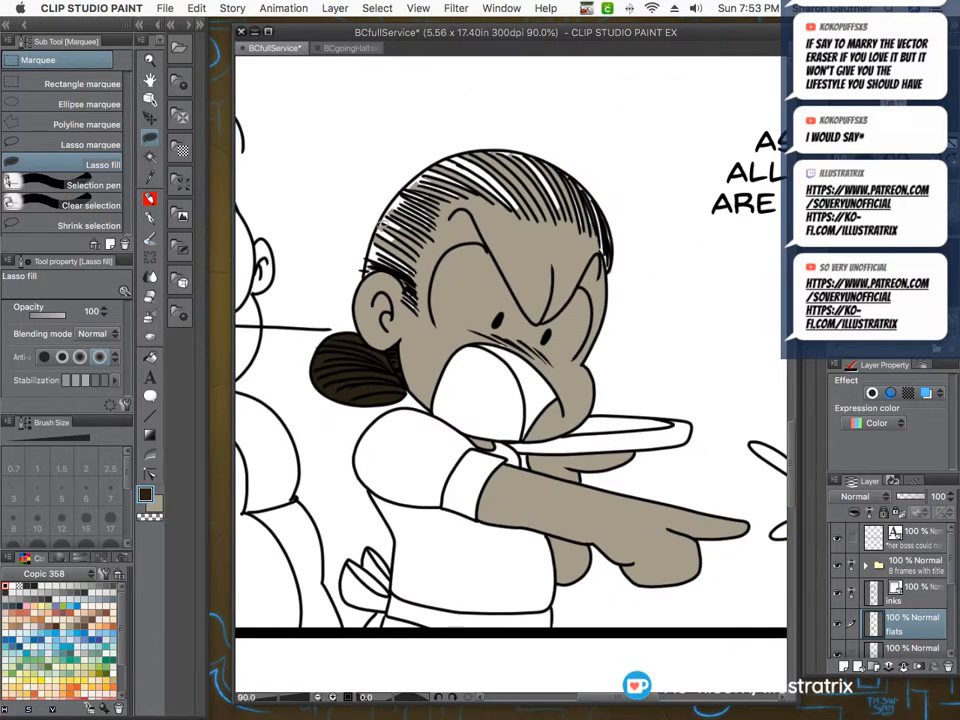
scroll(364, 265, "up", 6)
mouse_move(366, 302)
left_mouse_down()
mouse_move(470, 316)
mouse_move(505, 402)
mouse_move(503, 318)
mouse_move(541, 181)
mouse_move(335, 87)
mouse_move(305, 125)
mouse_move(285, 198)
mouse_move(366, 302)
left_mouse_up()
scroll(366, 305, "down", 2)
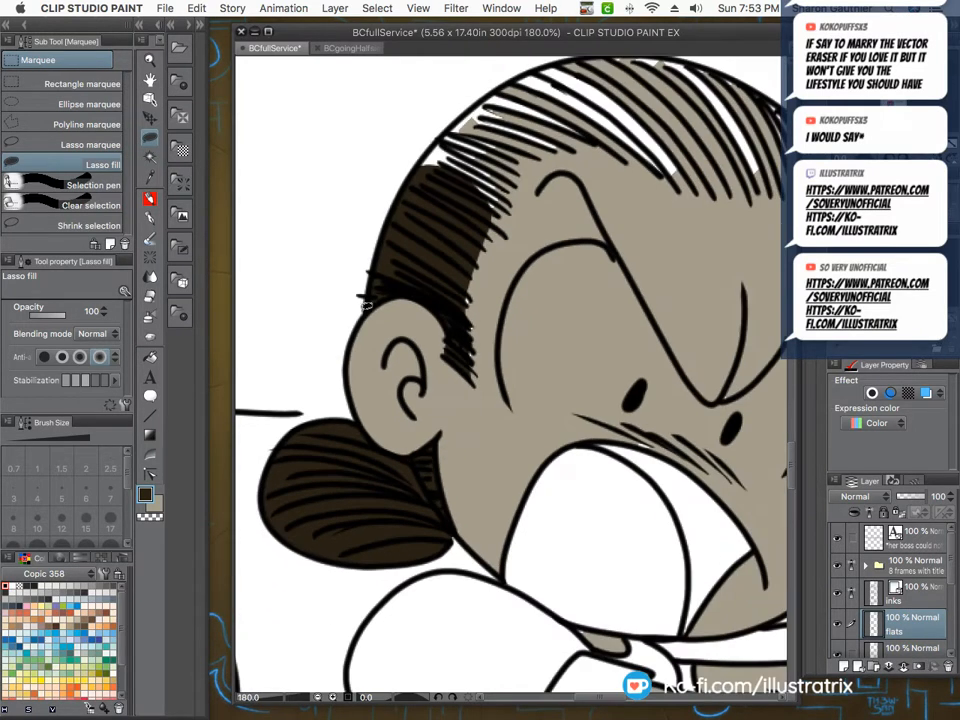
Touch up the pointing waitress's sideburn and temple hairline beside the ear with skin tone and dark brown.
scroll(460, 285, "up", 2)
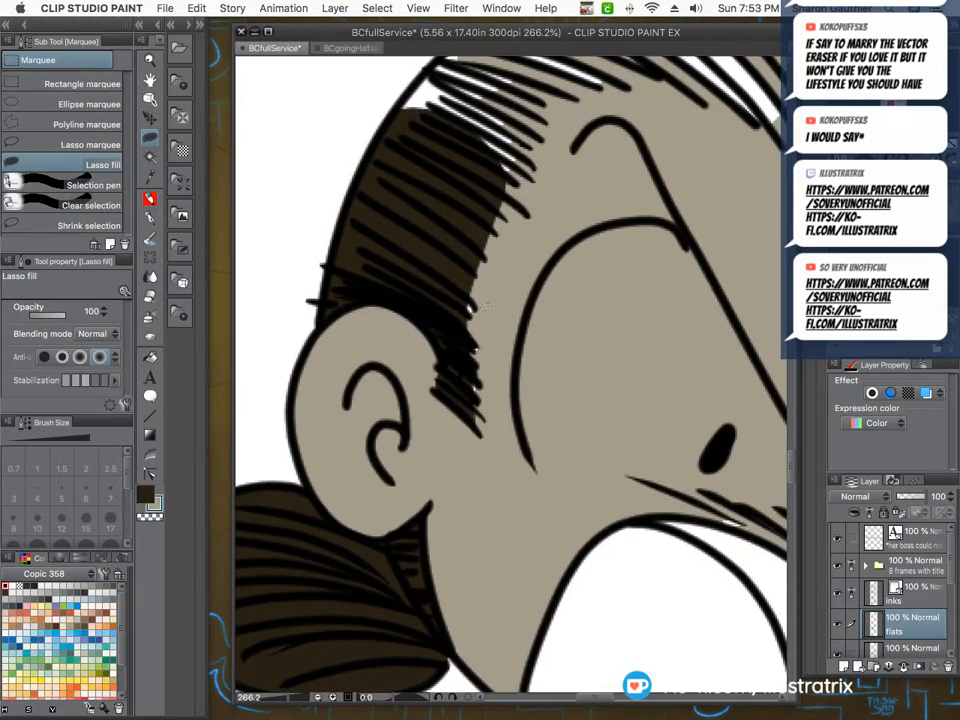
key("x")
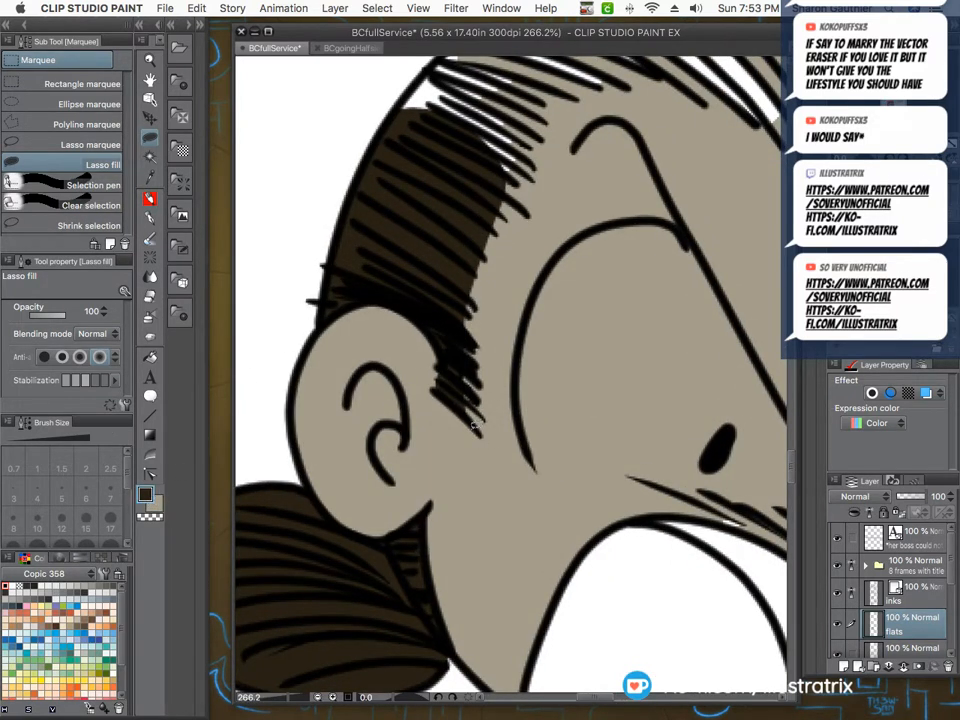
scroll(440, 300, "down", 1)
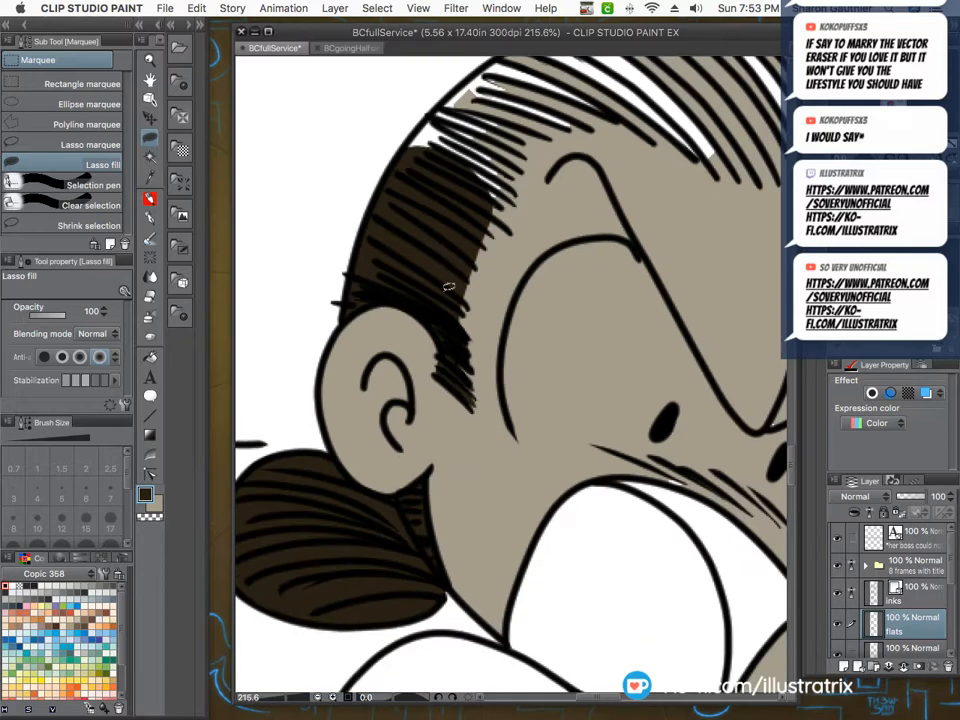
scroll(449, 287, "up", 2)
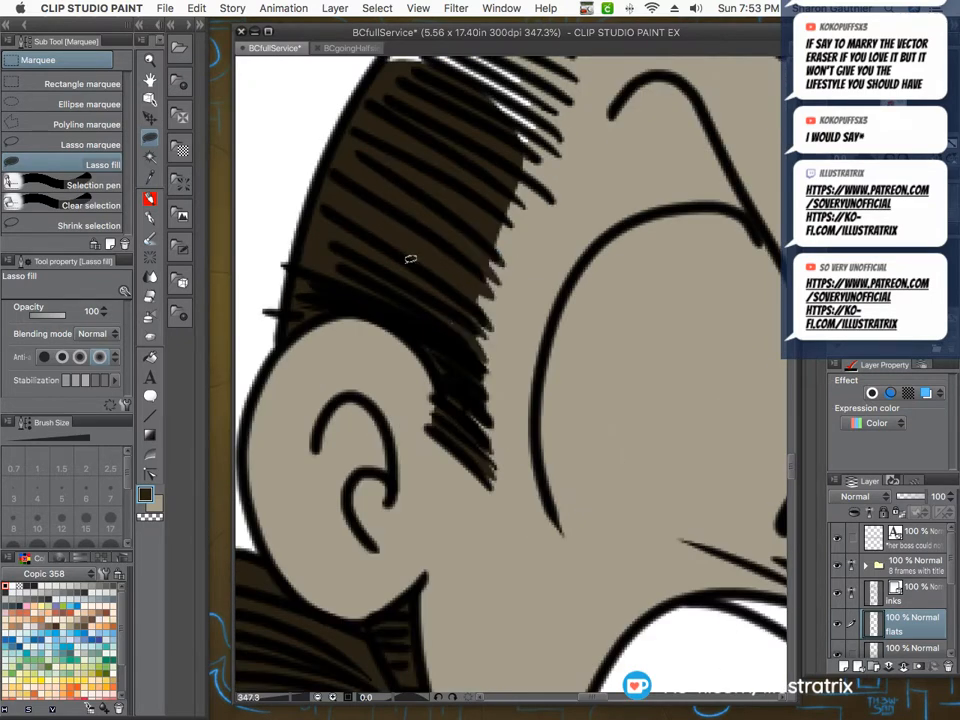
scroll(412, 255, "down", 2)
scroll(440, 245, "up", 3)
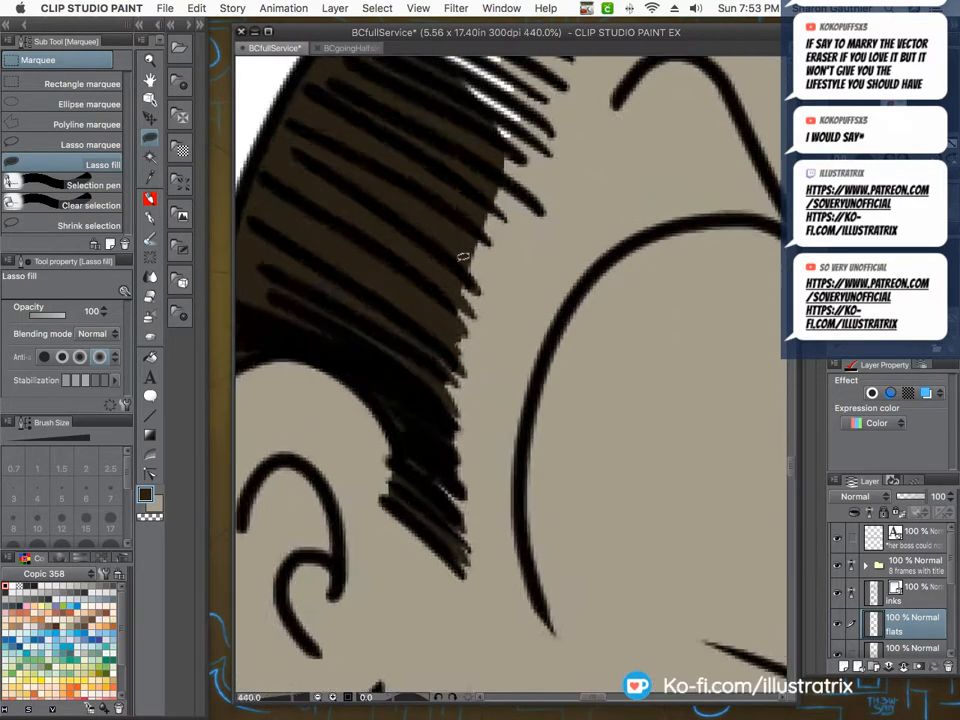
scroll(462, 257, "up", 1)
scroll(428, 161, "down", 4)
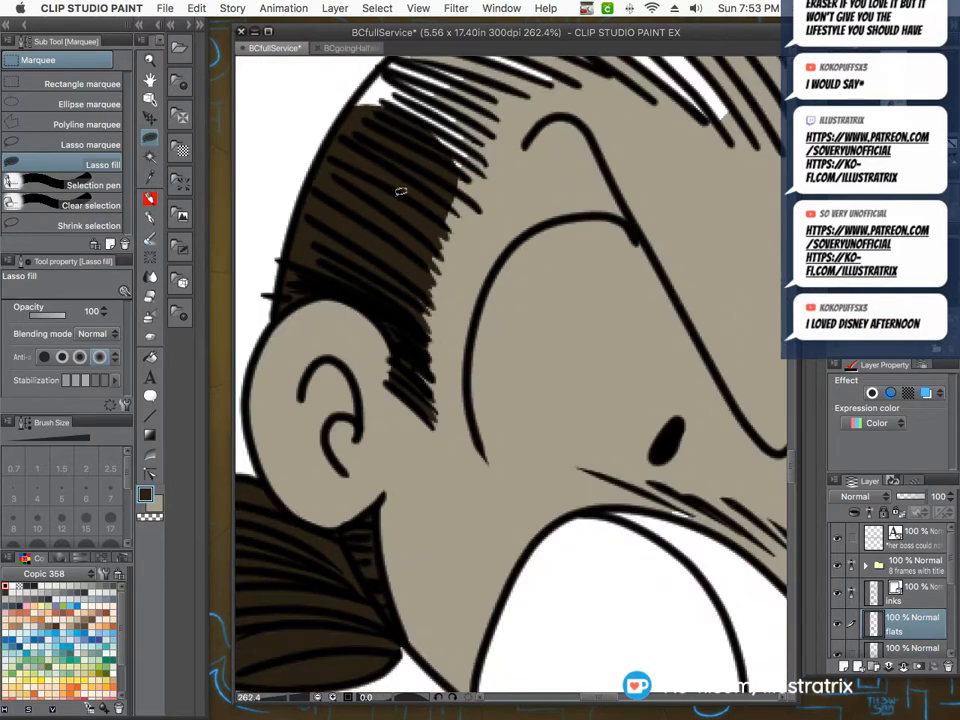
Extend the dark brown Lasso fill over the hair strands above the pointing waitress's temple, following the jagged hairline.
scroll(696, 357, "up", 5)
scroll(388, 364, "down", 5)
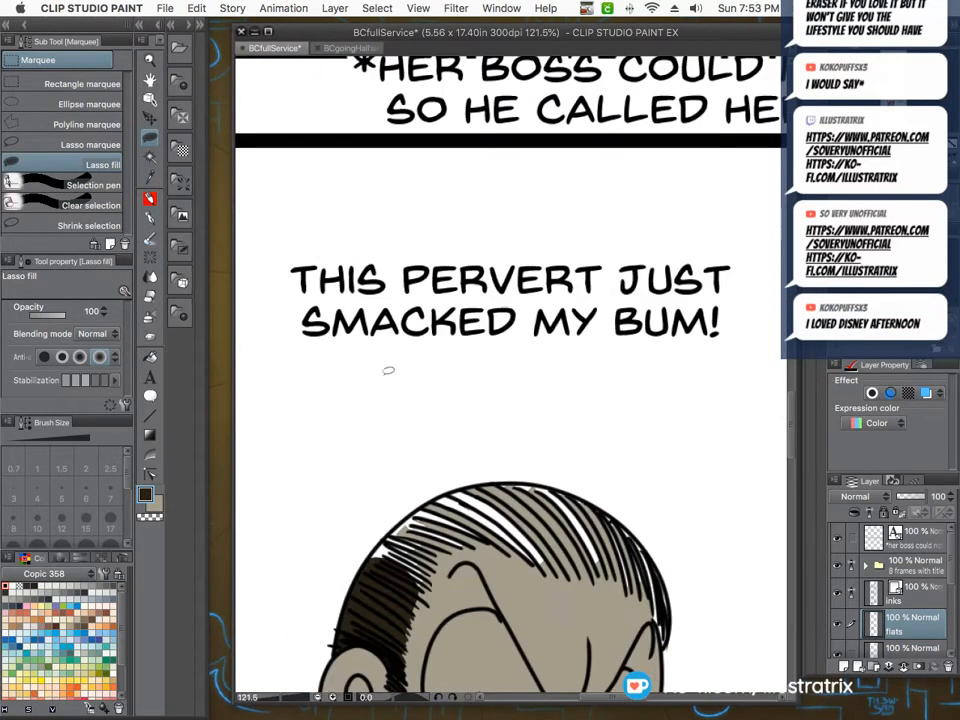
scroll(386, 582, "up", 7)
mouse_move(377, 528)
left_mouse_down()
mouse_move(417, 575)
mouse_move(477, 606)
left_mouse_up()
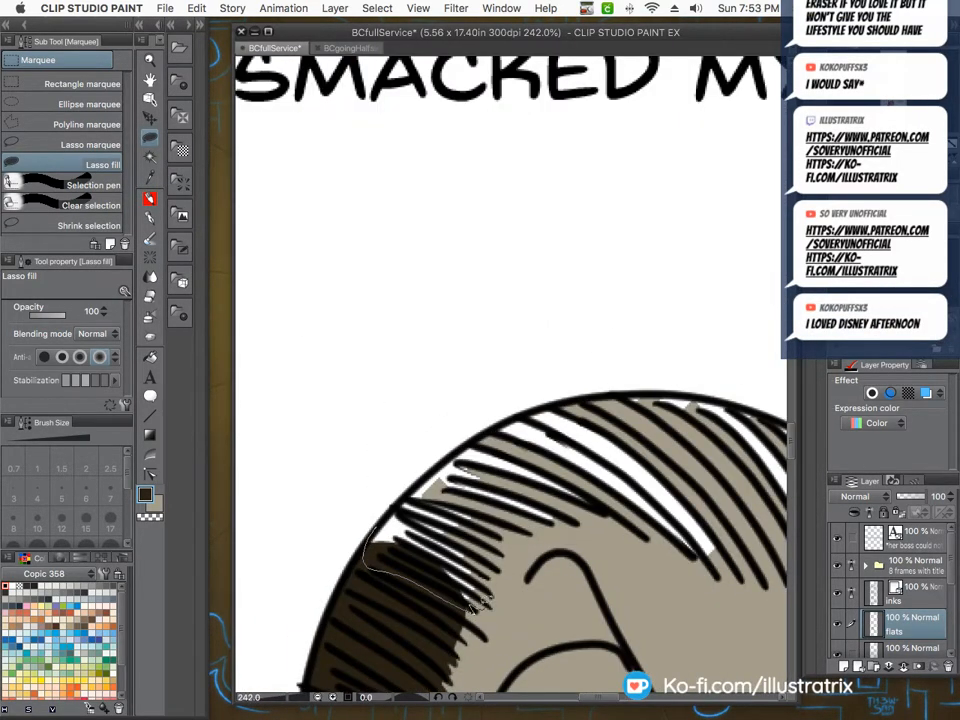
mouse_move(501, 526)
left_mouse_down()
mouse_move(576, 498)
mouse_move(614, 508)
mouse_move(613, 488)
mouse_move(495, 450)
mouse_move(455, 454)
mouse_move(370, 542)
left_mouse_up()
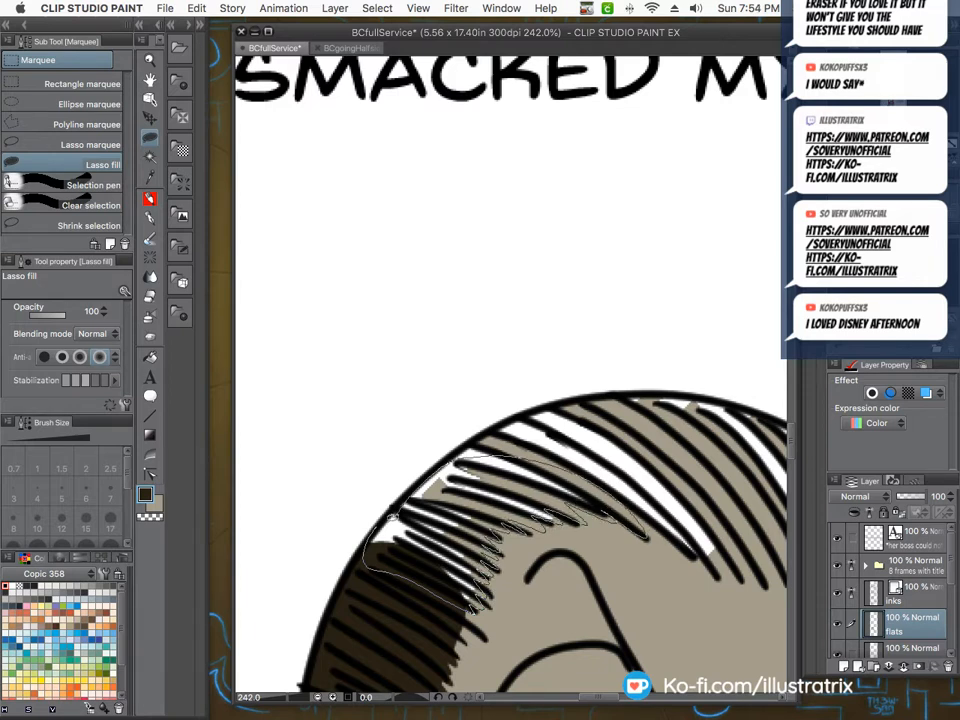
scroll(365, 493, "down", 6)
scroll(365, 493, "up", 6)
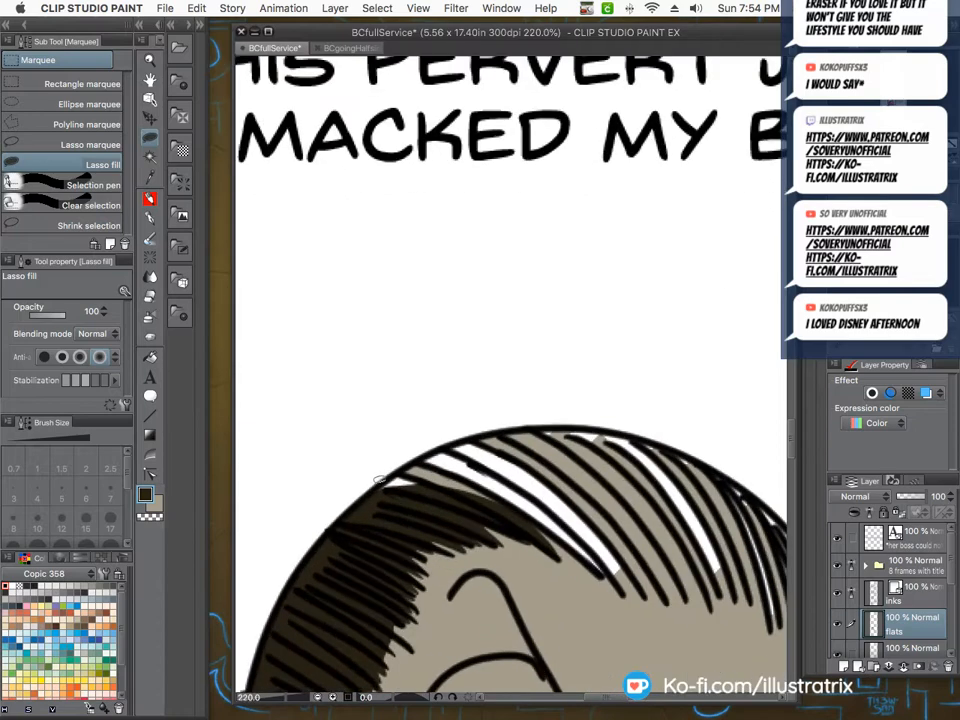
Fill the rest of the pointing waitress's hair dark brown across the crown and down to the far side of her forehead.
mouse_move(378, 490)
left_mouse_down()
mouse_move(664, 599)
mouse_move(684, 621)
mouse_move(693, 530)
mouse_move(541, 431)
mouse_move(494, 427)
mouse_move(376, 495)
left_mouse_up()
scroll(345, 487, "down", 5)
scroll(348, 485, "up", 4)
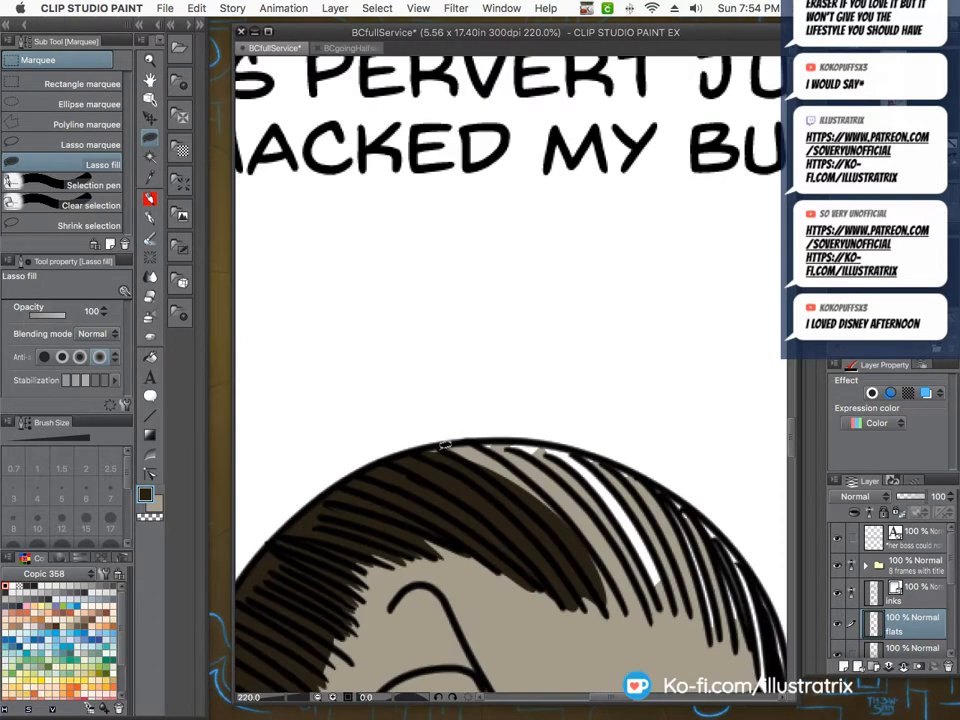
mouse_move(422, 448)
left_mouse_down()
mouse_move(470, 470)
mouse_move(648, 597)
mouse_move(679, 517)
mouse_move(580, 450)
mouse_move(421, 450)
left_mouse_up()
scroll(401, 444, "down", 3)
scroll(400, 444, "up", 4)
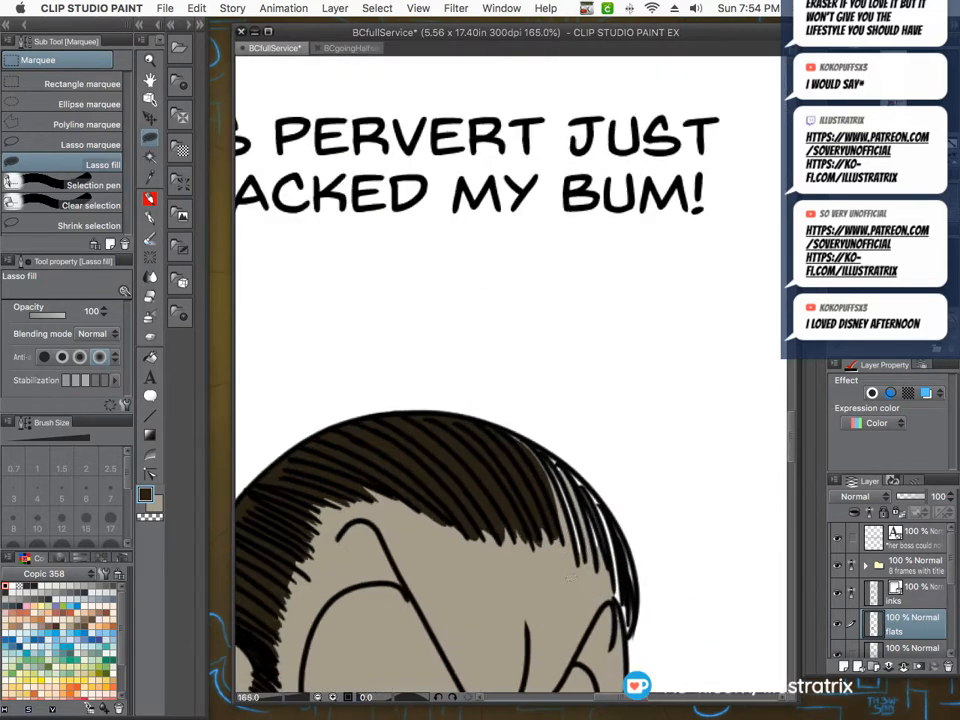
mouse_move(445, 334)
left_mouse_down()
mouse_move(578, 528)
mouse_move(622, 572)
mouse_move(652, 630)
mouse_move(679, 541)
mouse_move(425, 322)
left_mouse_up()
Fill the waitress's face, arm and hands in the SPLASH! panel with the skin tone using the Fill tool.
key("x")
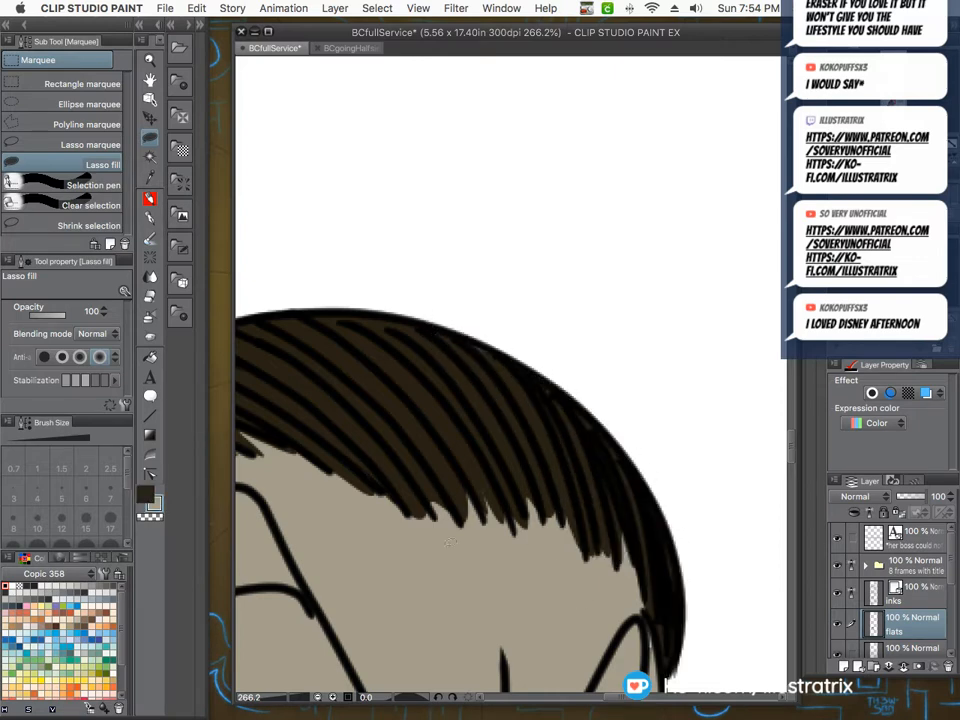
scroll(439, 456, "down", 6)
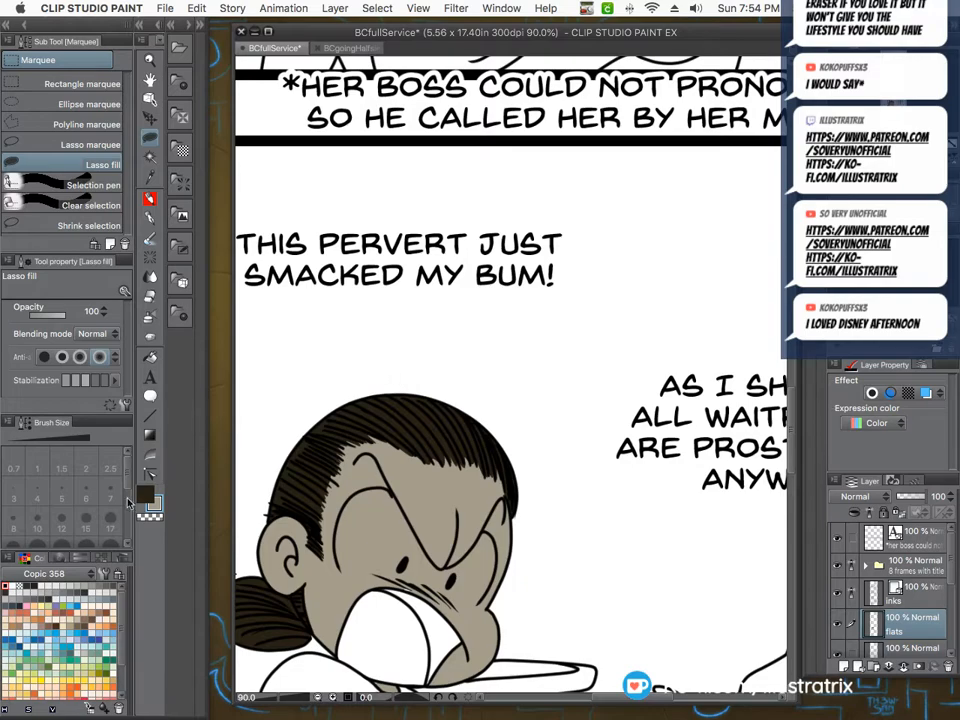
scroll(373, 367, "down", 4)
scroll(392, 453, "up", 8)
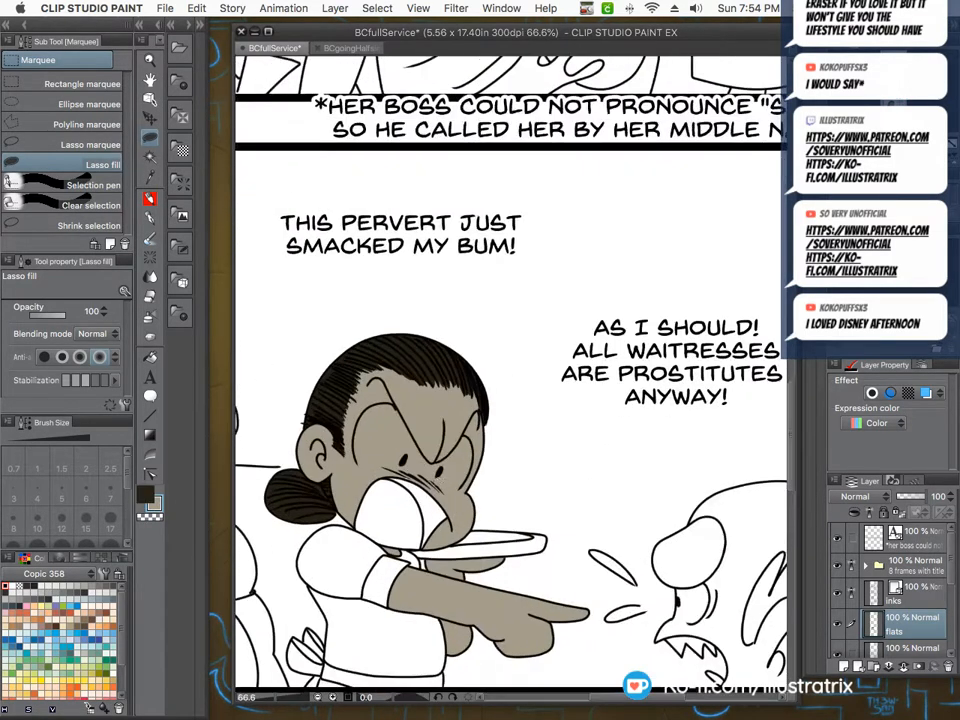
scroll(460, 516, "down", 3)
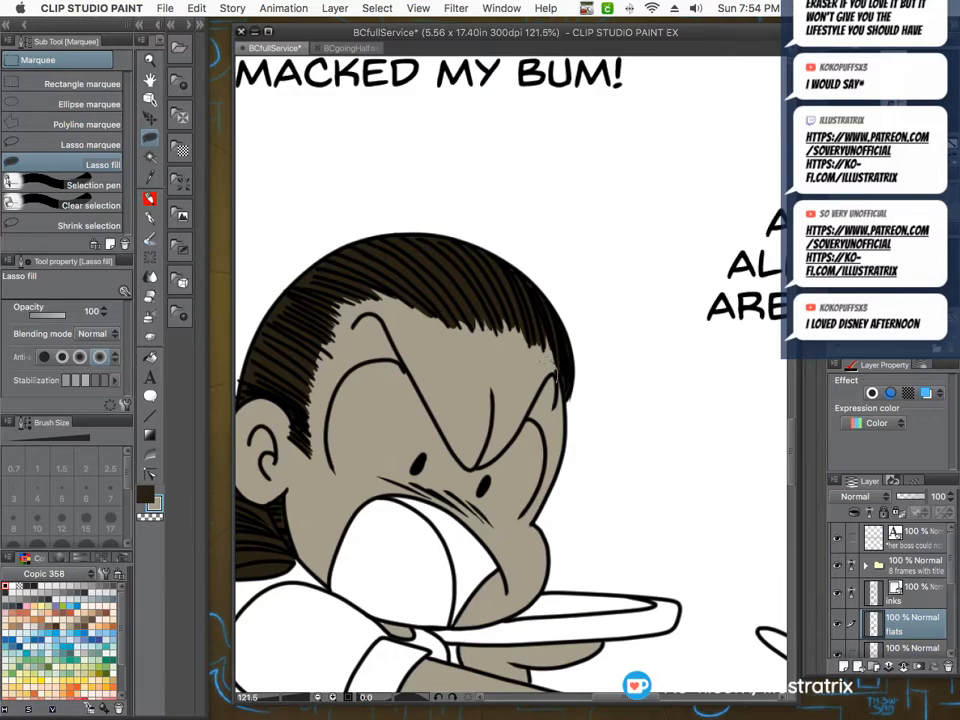
scroll(490, 510, "down", 6)
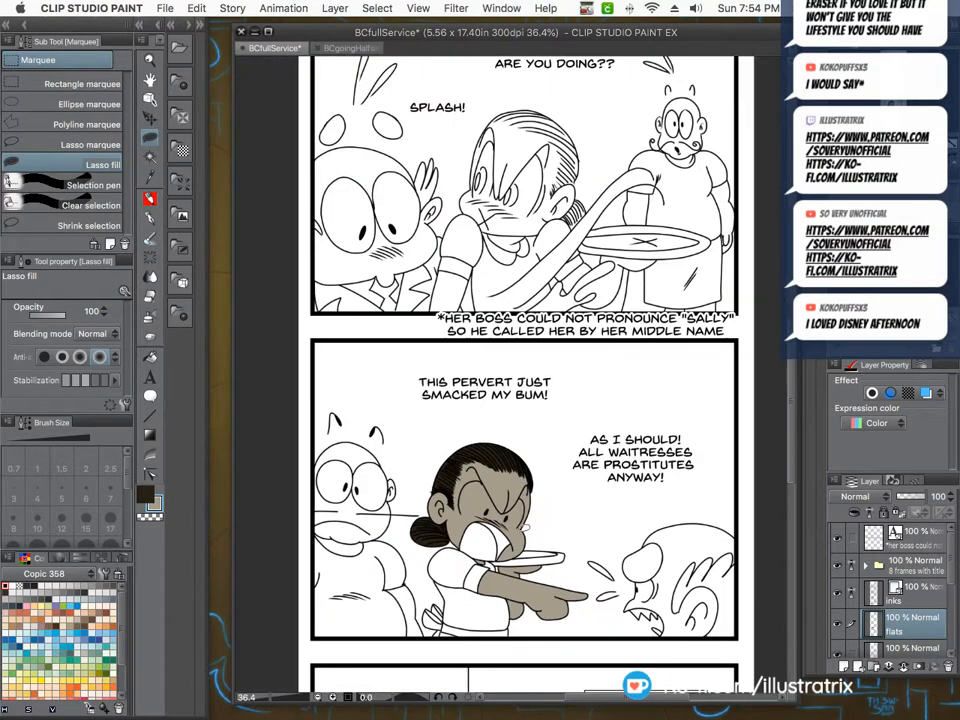
scroll(525, 527, "down", 1)
left_click_drag(791, 472, 797, 425)
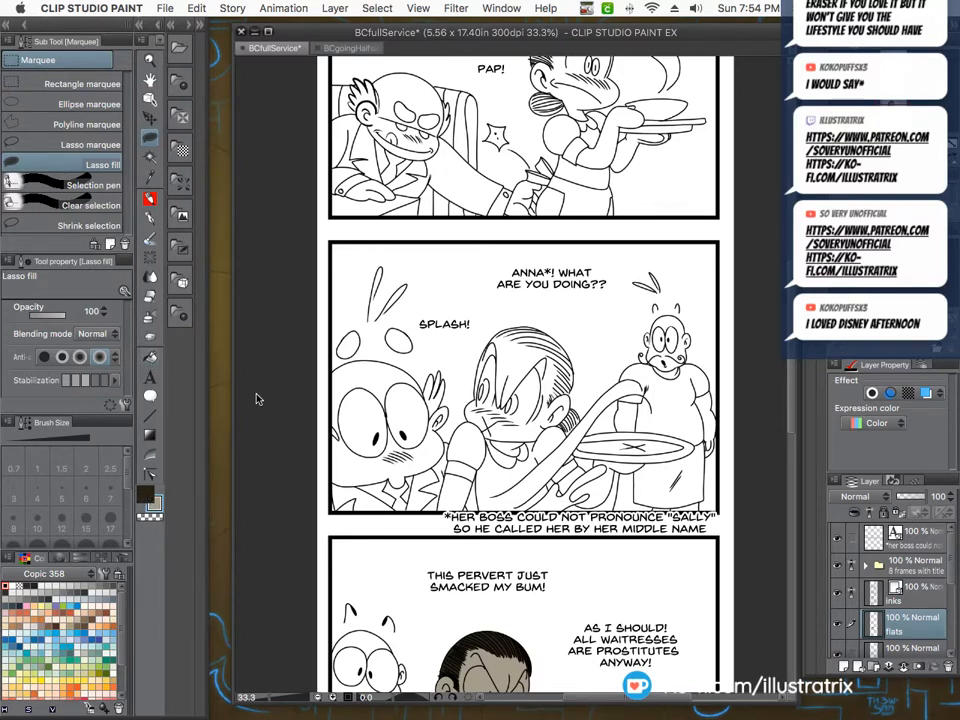
key("g")
left_click(463, 500)
left_click(595, 487)
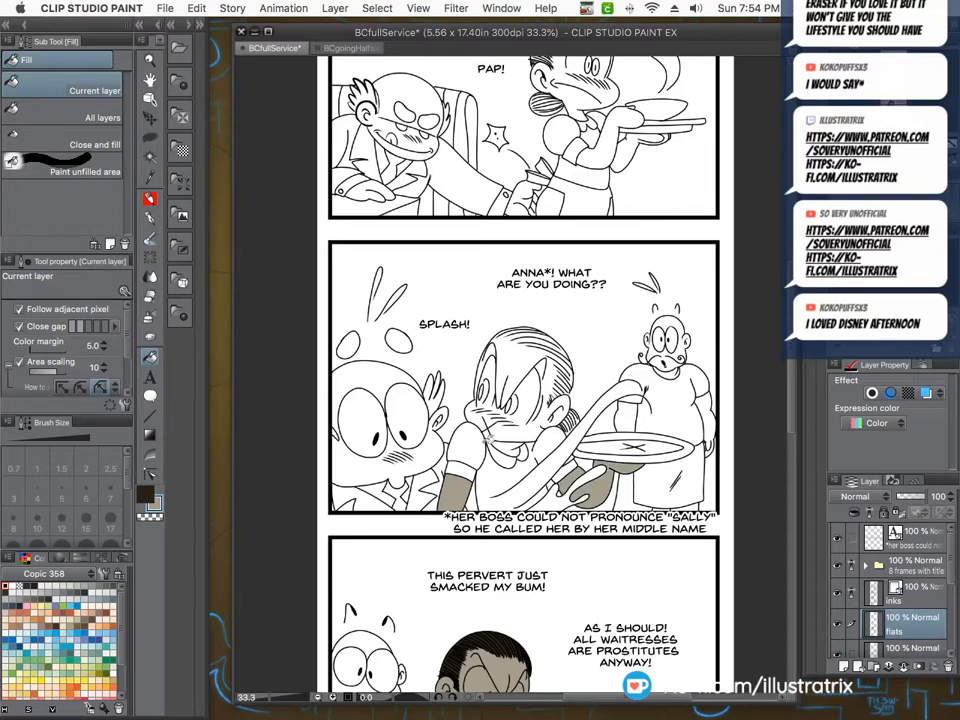
left_click(557, 405)
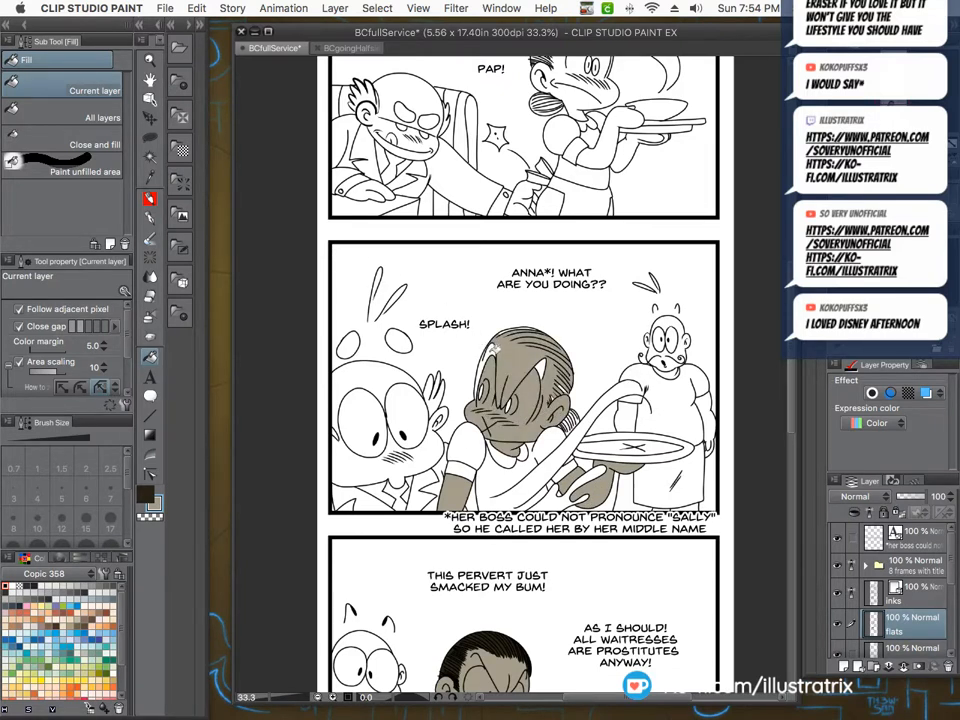
Colour the waitress's hair bun in the SPLASH! panel dark brown with Lasso fill.
left_click(148, 139)
scroll(483, 345, "up", 5)
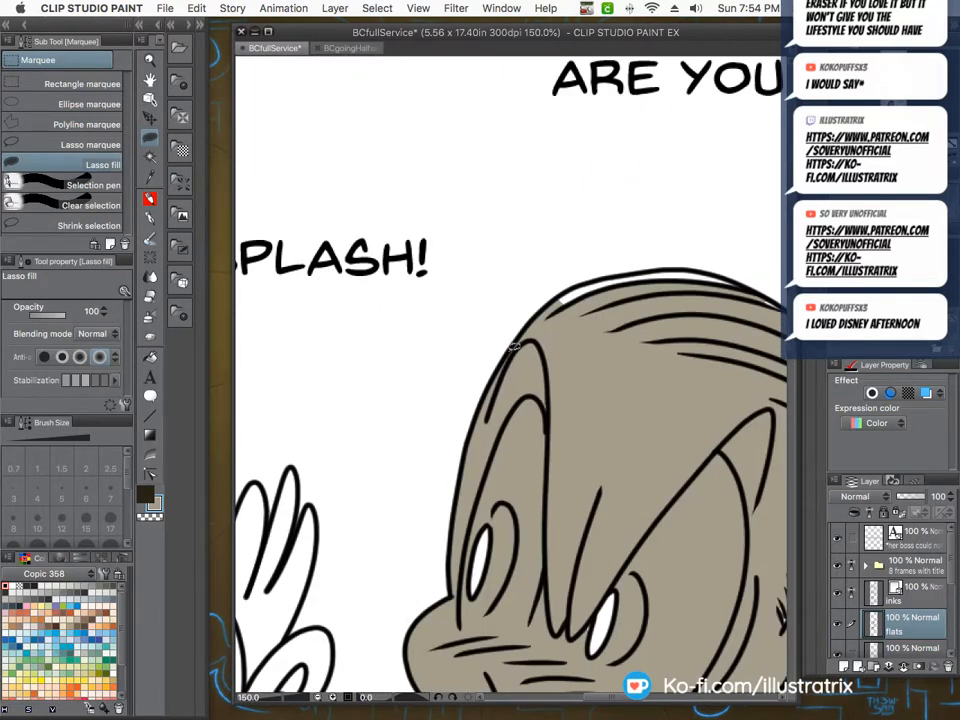
scroll(508, 348, "down", 2)
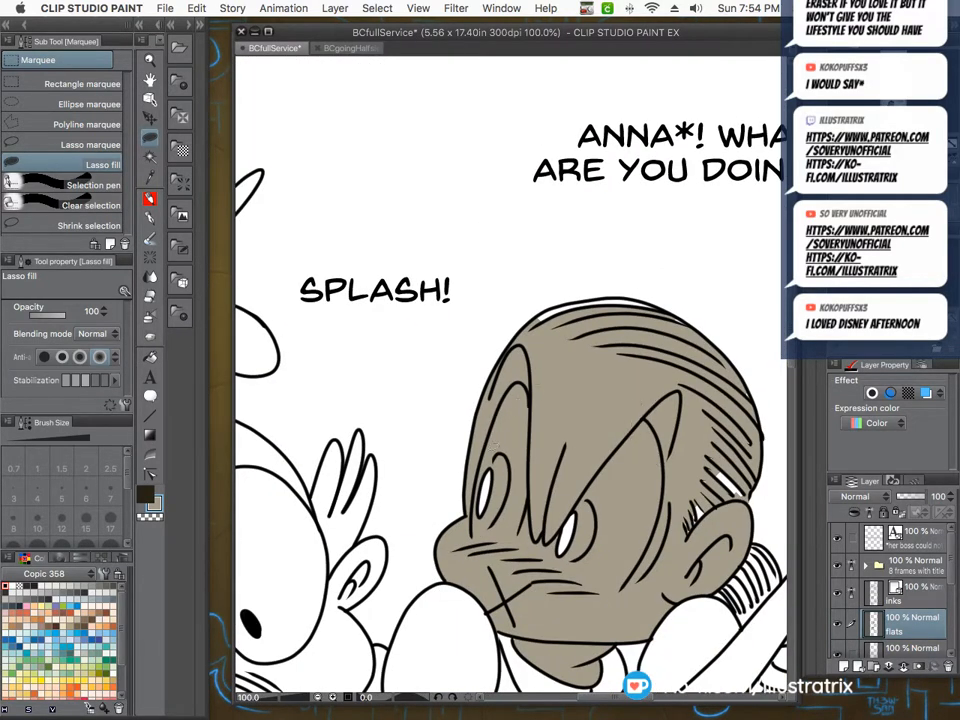
scroll(556, 520, "up", 1)
scroll(456, 426, "down", 1)
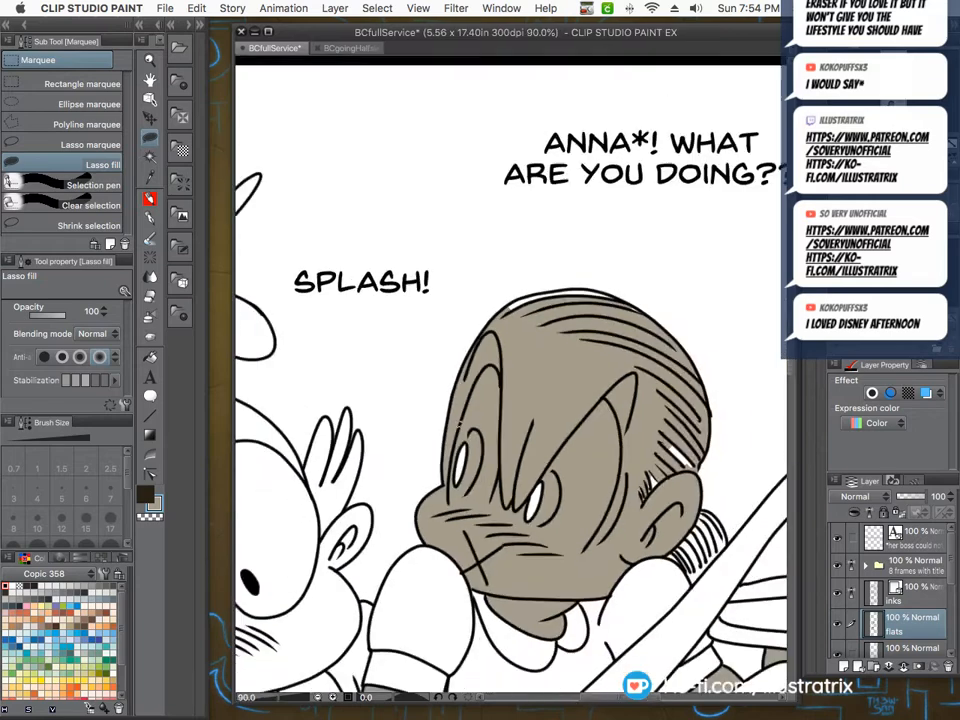
scroll(420, 462, "down", 1)
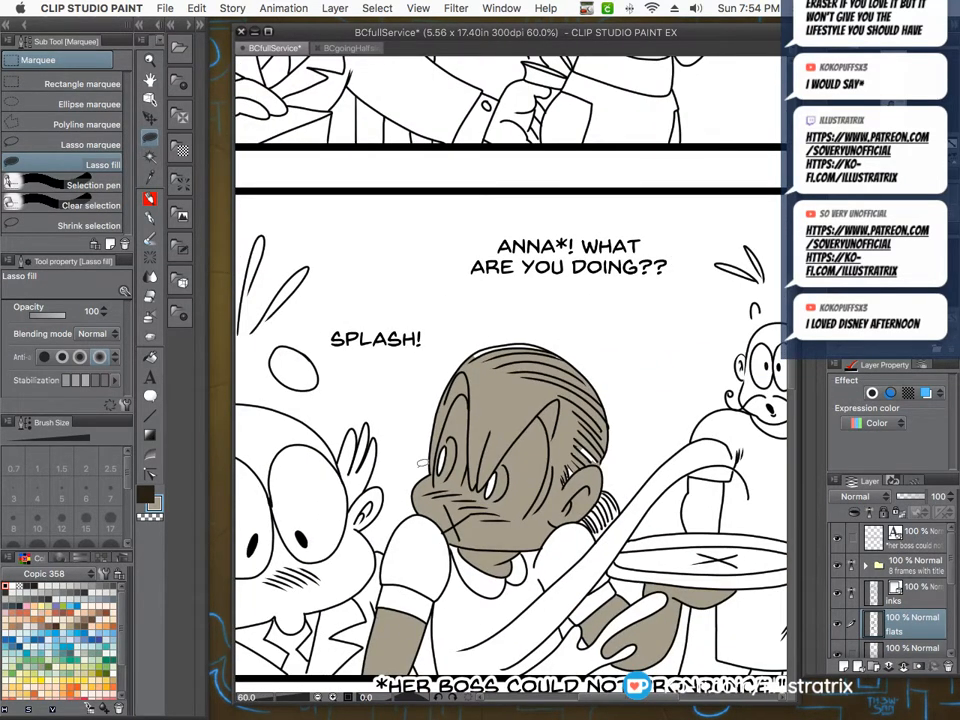
scroll(590, 518, "up", 3)
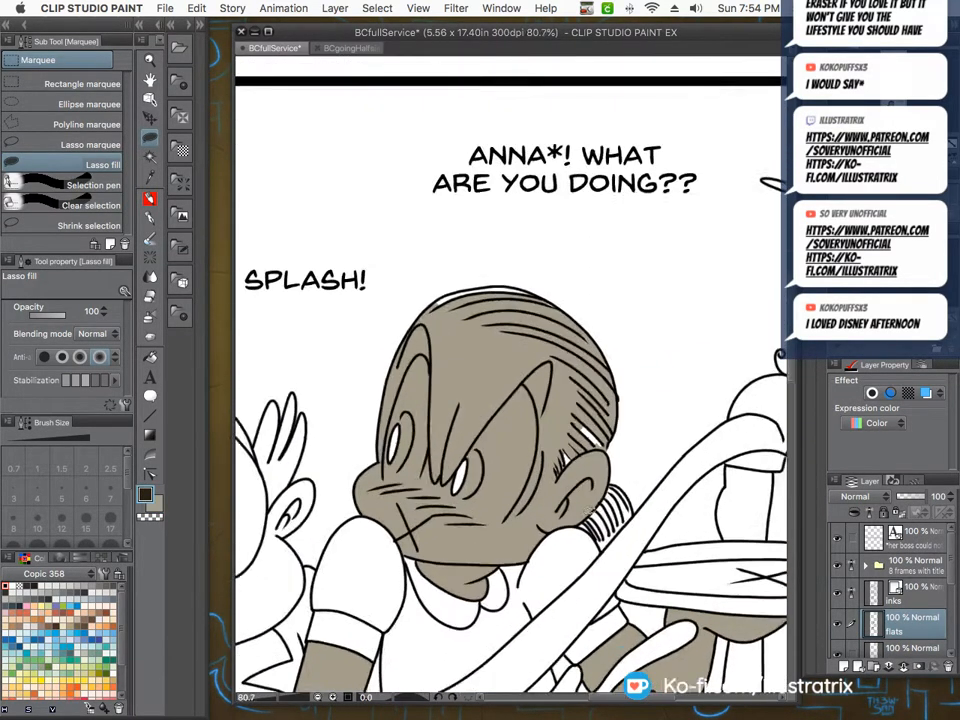
mouse_move(593, 548)
left_mouse_down()
mouse_move(596, 571)
mouse_move(641, 561)
mouse_move(670, 500)
mouse_move(636, 449)
mouse_move(602, 500)
mouse_move(593, 545)
left_mouse_up()
scroll(500, 375, "down", 2)
scroll(500, 375, "up", 2)
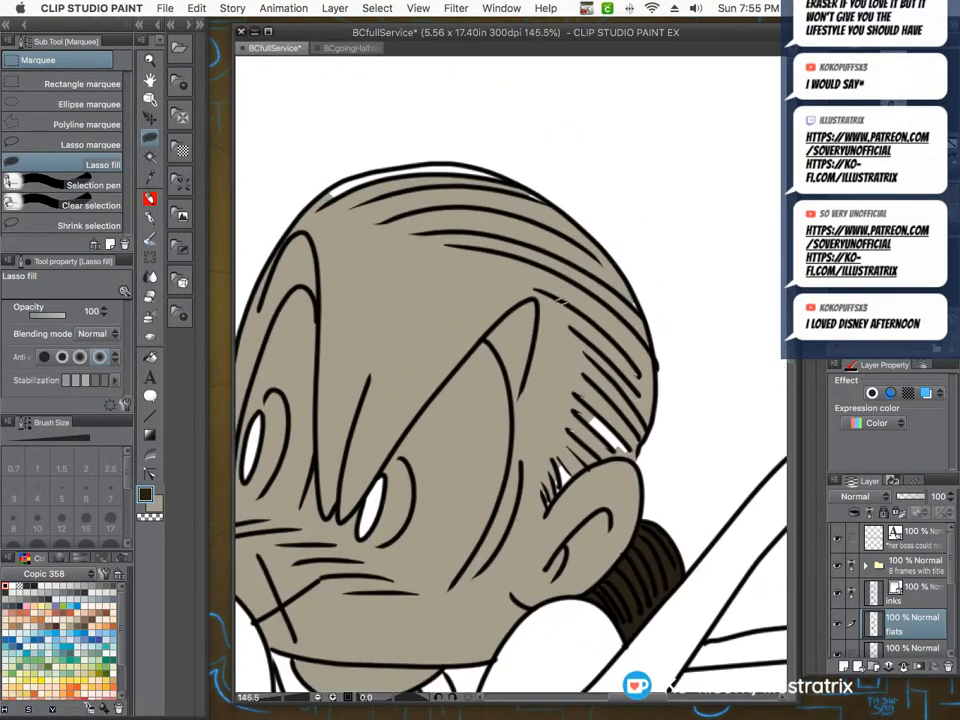
Fill the SPLASH! panel waitress's hair dark brown from behind the ear over the crown, tracing the jagged hairline.
left_click_drag(535, 290, 588, 408)
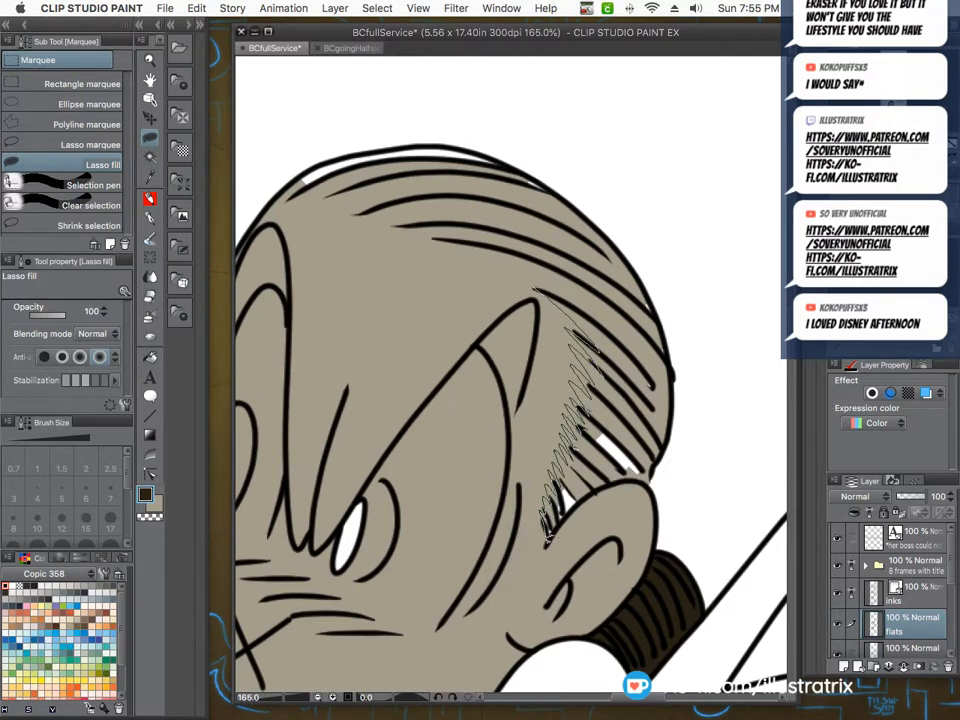
mouse_move(655, 480)
left_mouse_down()
mouse_move(672, 368)
mouse_move(585, 266)
mouse_move(540, 292)
left_mouse_up()
scroll(415, 416, "down", 2)
scroll(356, 246, "up", 2)
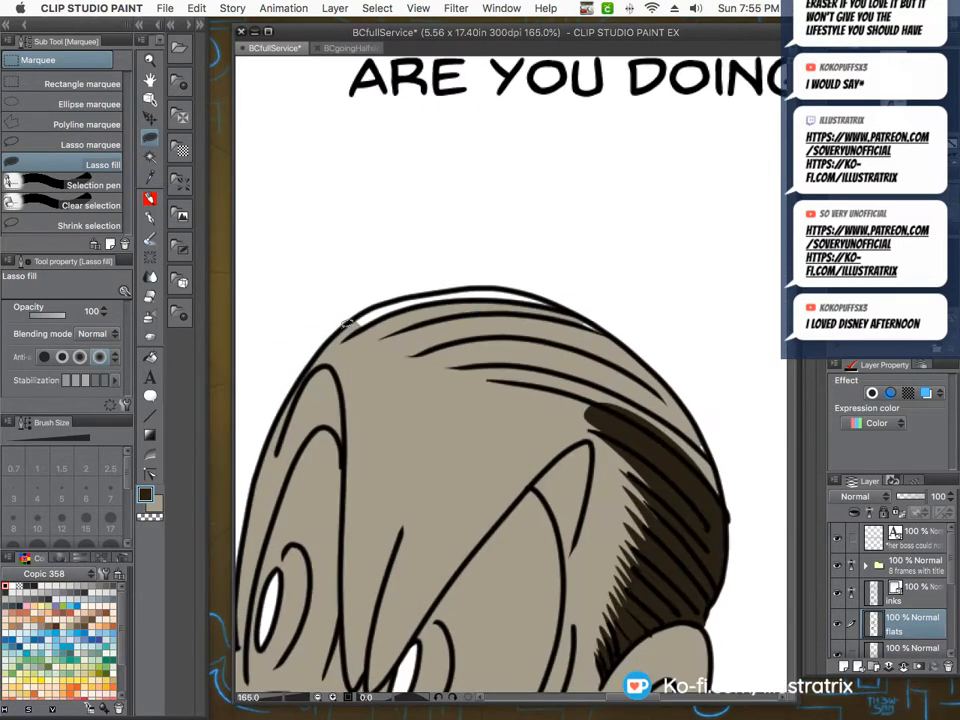
mouse_move(338, 322)
left_mouse_down()
mouse_move(624, 410)
mouse_move(630, 429)
mouse_move(722, 501)
mouse_move(721, 466)
mouse_move(662, 370)
mouse_move(545, 291)
mouse_move(443, 288)
mouse_move(321, 323)
left_mouse_up()
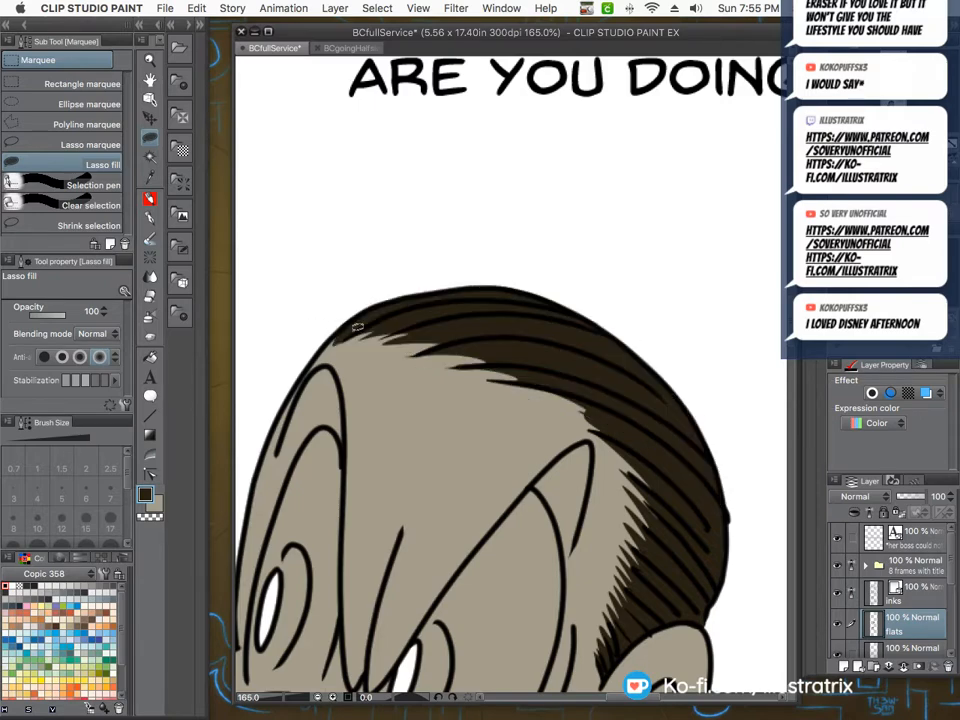
Fill the waitress's arms, hands and face in the PAP! panel with the skin tone using the Fill tool.
scroll(357, 327, "down", 10)
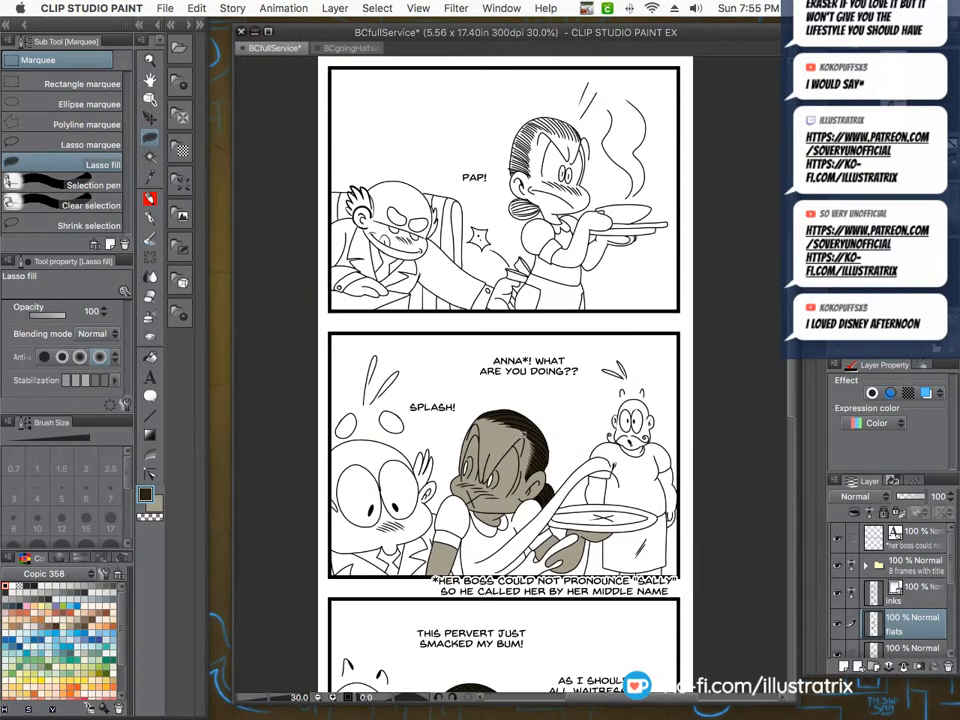
scroll(699, 468, "up", 5)
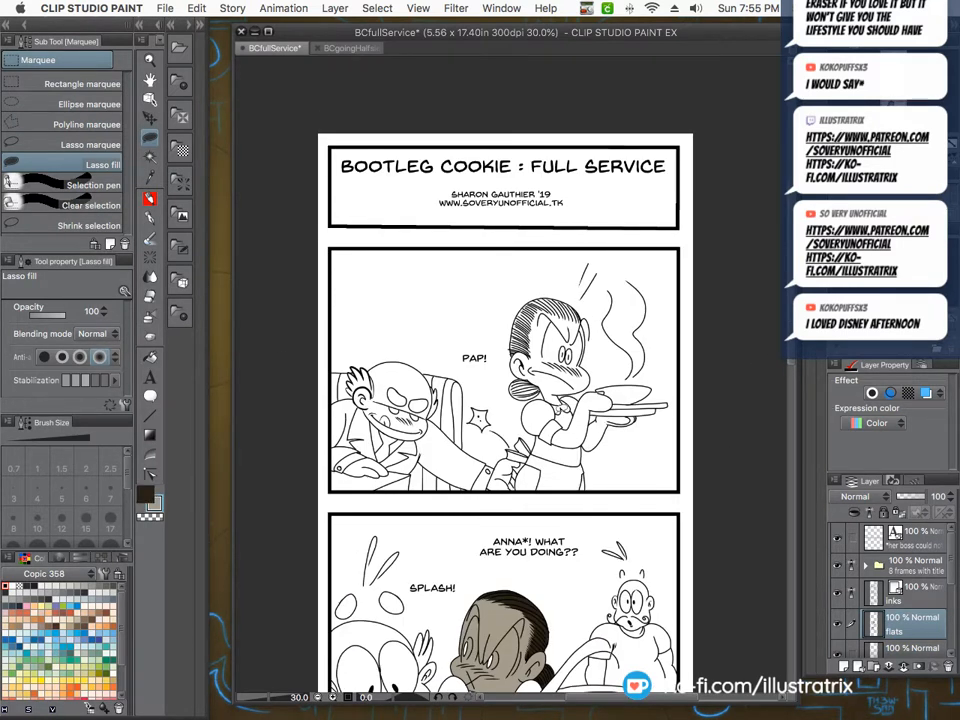
left_click(149, 358)
left_click(596, 392)
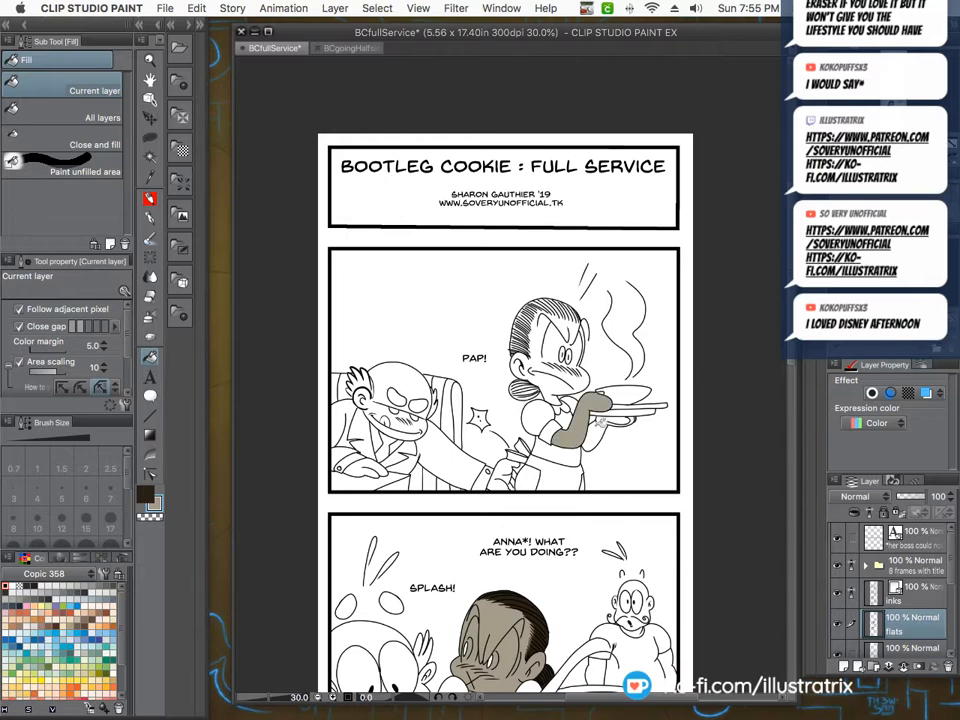
left_click(534, 367)
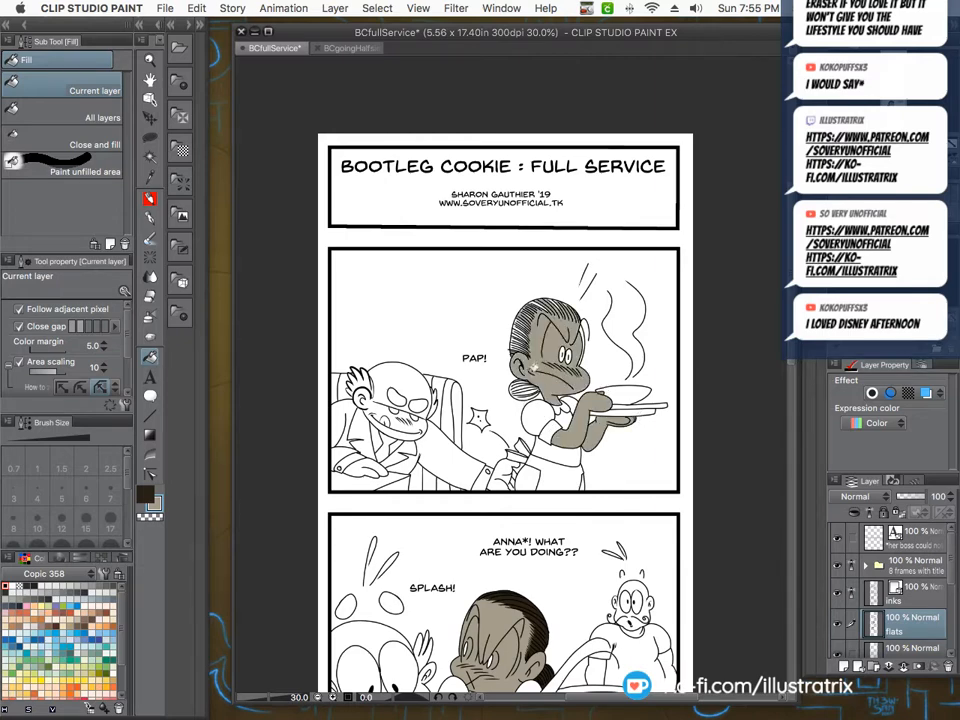
Fill the white gap at the waitress's fingertips under the tray in the PAP! panel with the skin tone using Lasso fill.
scroll(661, 390, "up", 5)
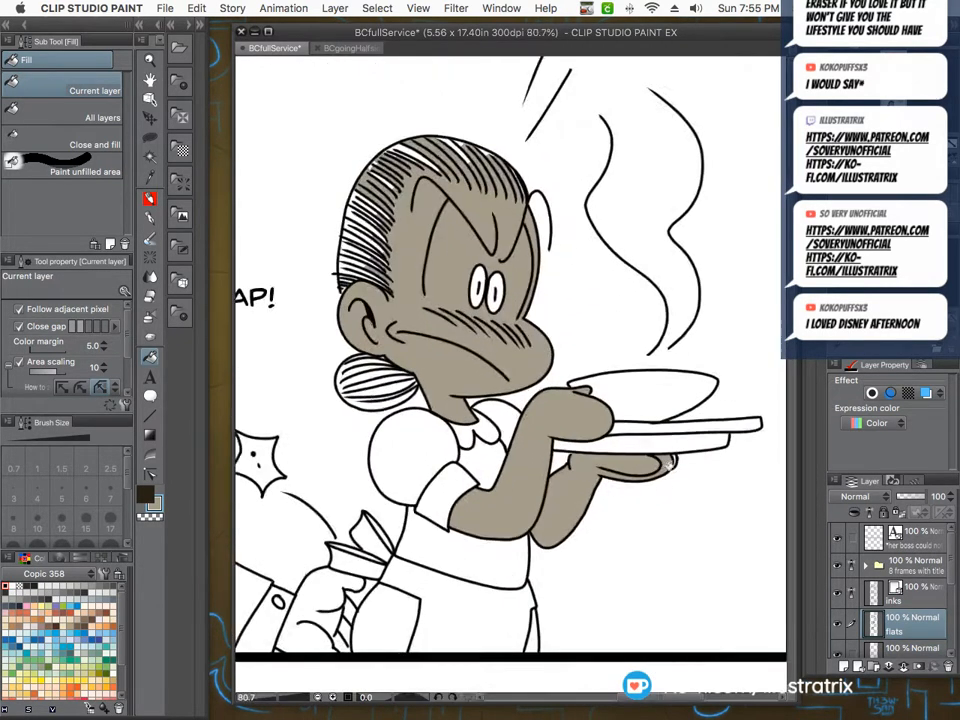
left_click(150, 137)
scroll(606, 347, "up", 2)
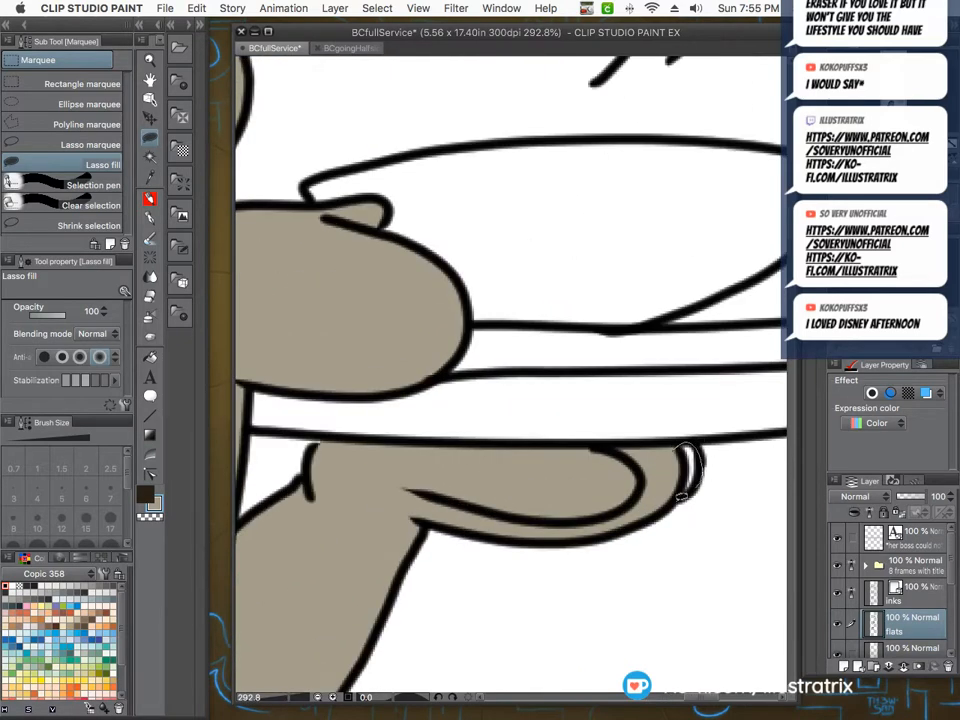
scroll(642, 523, "down", 1)
scroll(643, 522, "down", 2)
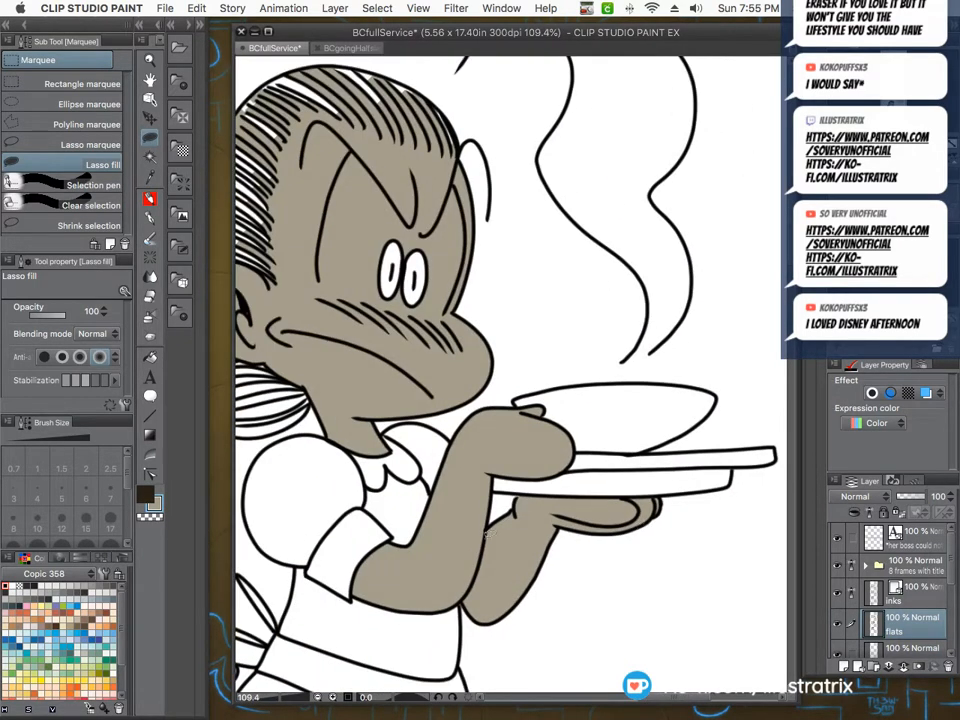
Colour the waitress's hair bun in the PAP! panel dark brown with Lasso fill.
scroll(492, 532, "down", 2)
scroll(420, 420, "up", 2)
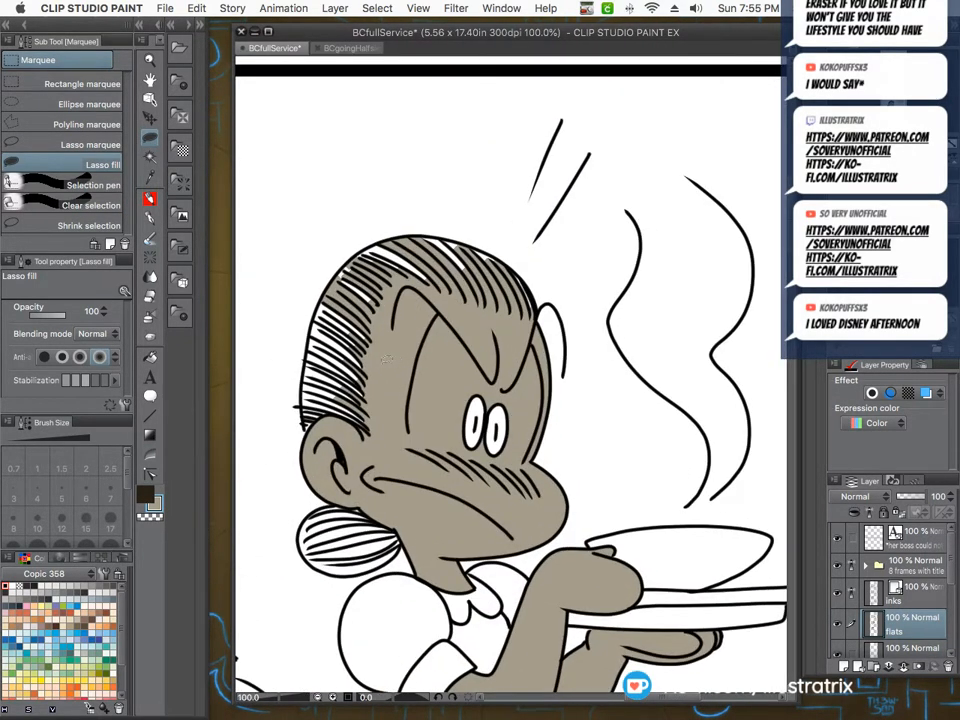
scroll(420, 503, "up", 3)
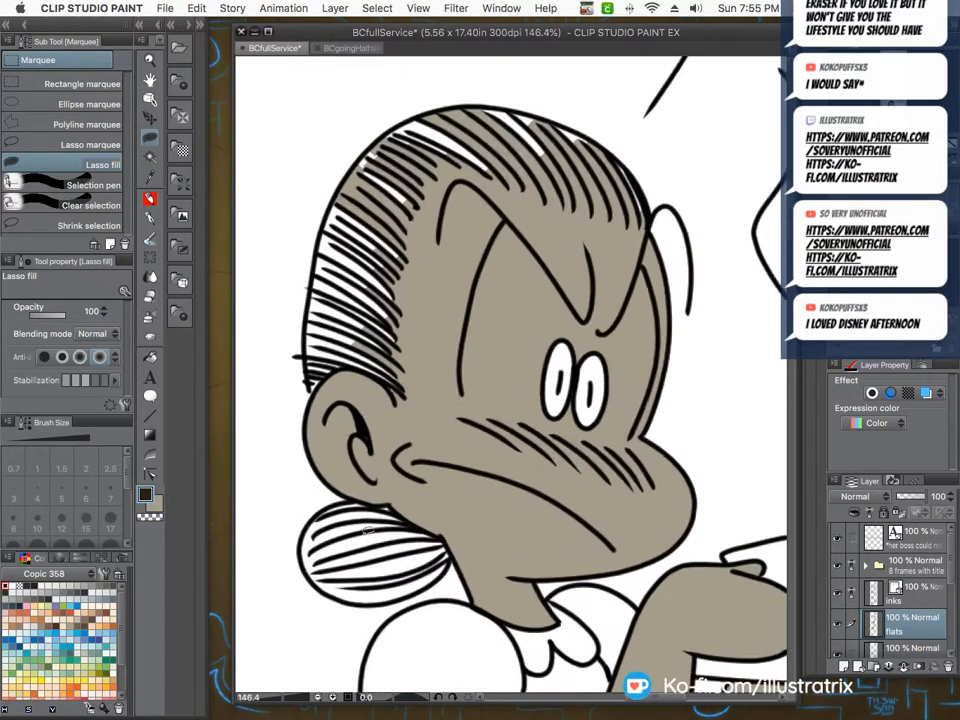
mouse_move(316, 503)
left_mouse_down()
mouse_move(286, 544)
mouse_move(293, 580)
mouse_move(331, 618)
mouse_move(372, 632)
mouse_move(432, 625)
mouse_move(486, 576)
left_mouse_up()
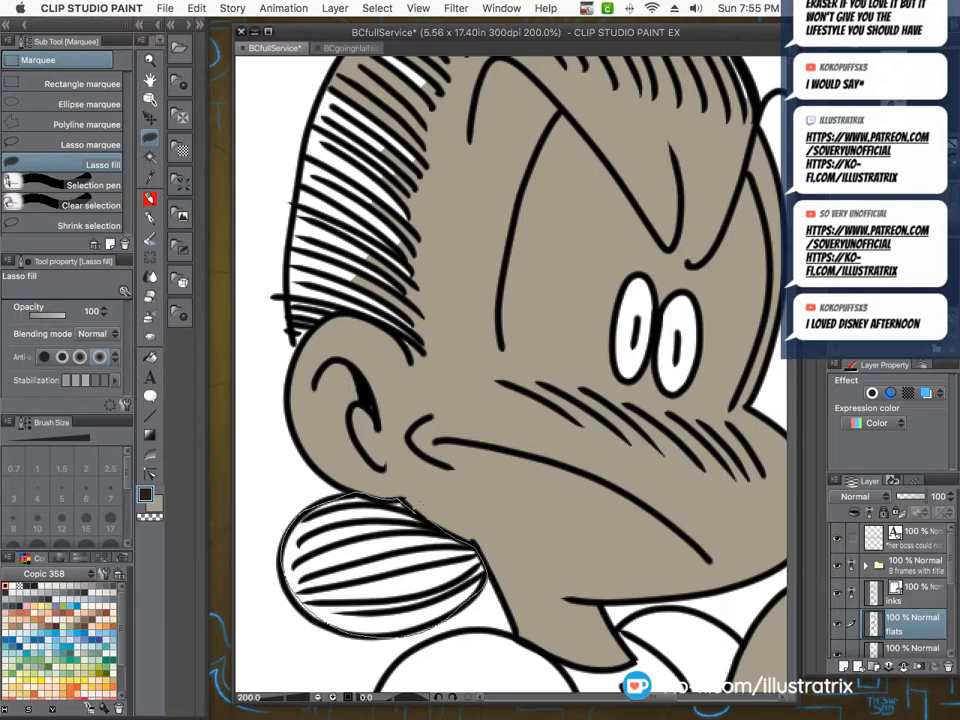
left_click_drag(420, 506, 360, 494)
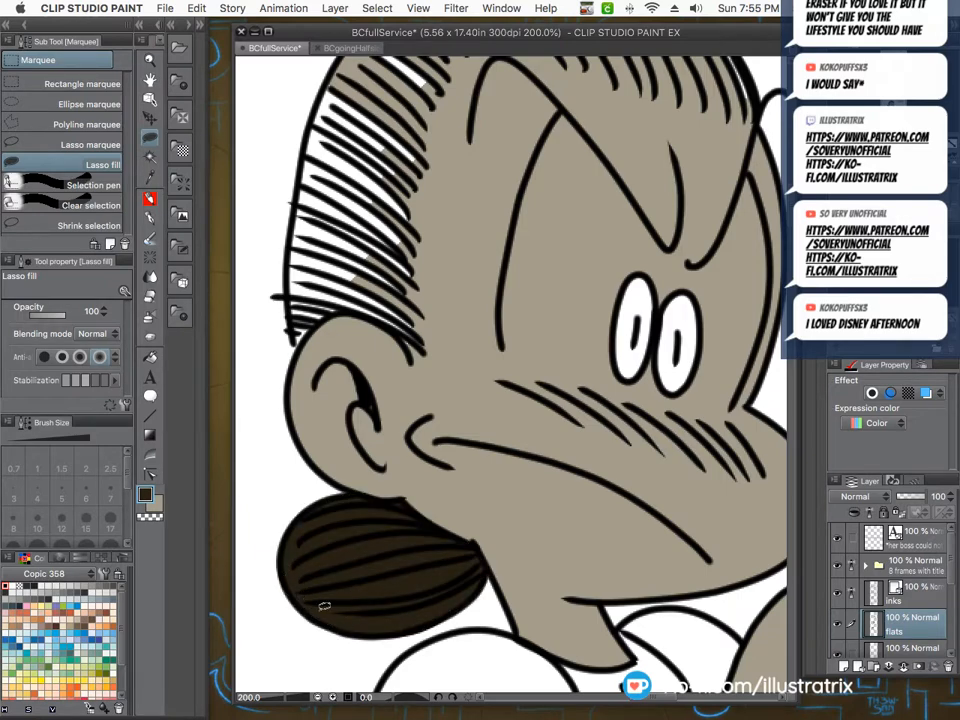
Fill the back of the PAP! panel waitress's hair dark brown from the ear upward, following the jagged hairline.
scroll(324, 606, "down", 3)
scroll(340, 489, "up", 3)
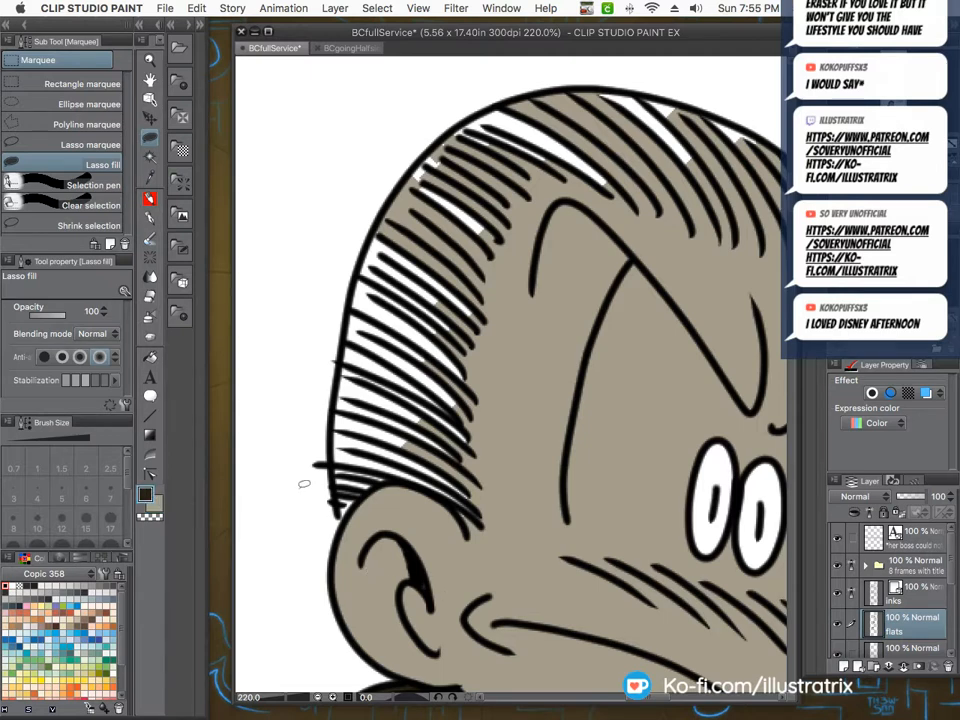
mouse_move(340, 512)
left_mouse_down()
mouse_move(409, 479)
mouse_move(469, 536)
left_mouse_up()
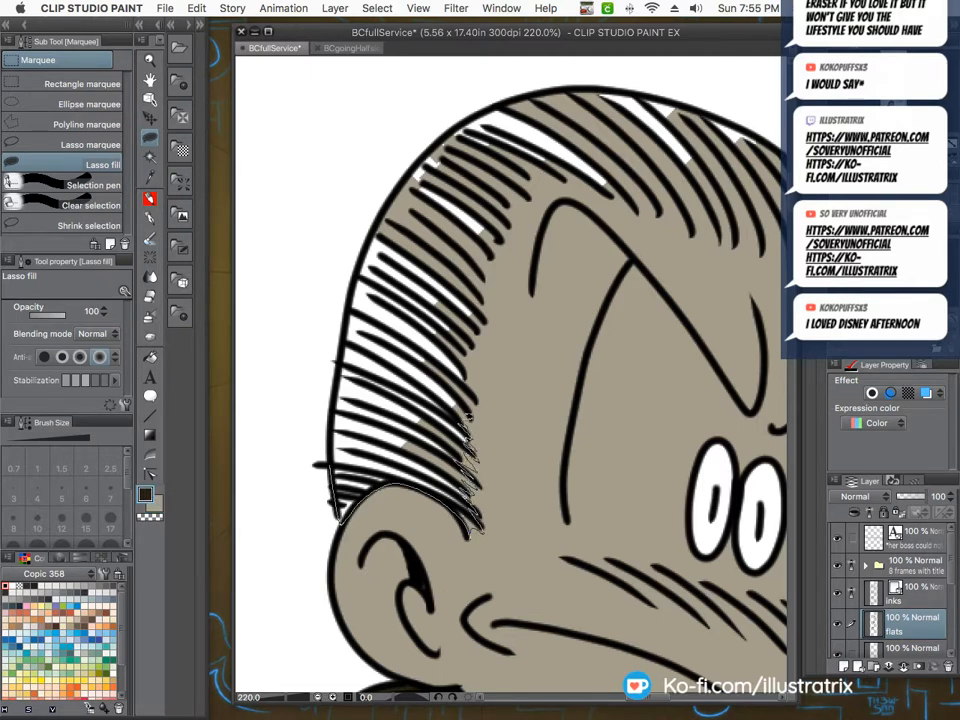
mouse_move(456, 350)
left_mouse_down()
mouse_move(353, 282)
mouse_move(335, 495)
left_mouse_up()
scroll(362, 444, "down", 4)
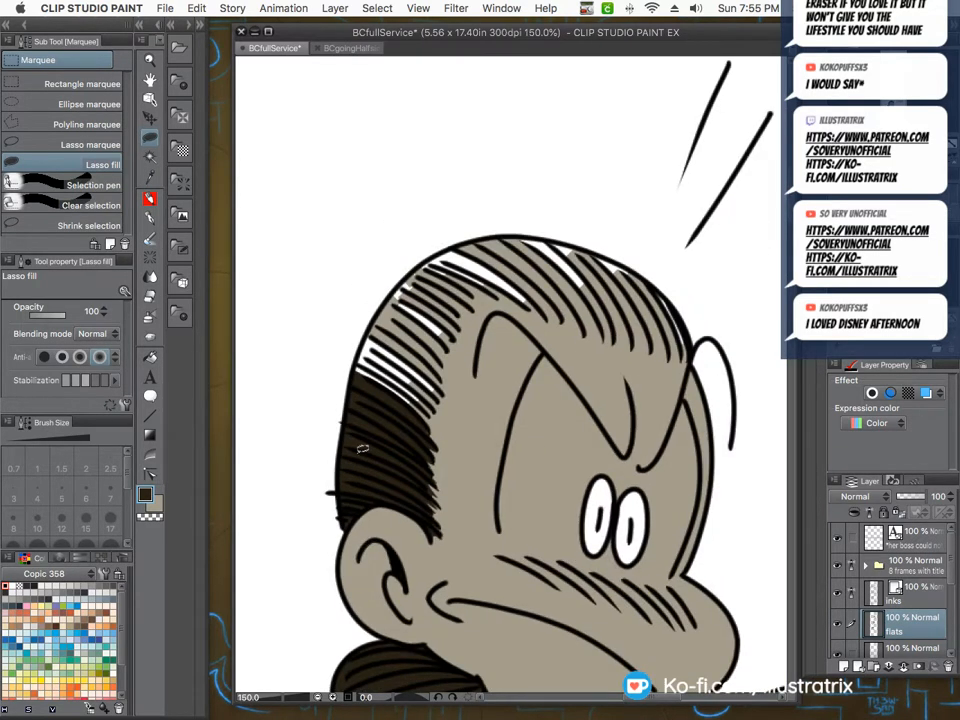
scroll(371, 337, "up", 8)
mouse_move(372, 326)
left_mouse_down()
mouse_move(347, 413)
mouse_move(508, 538)
left_mouse_up()
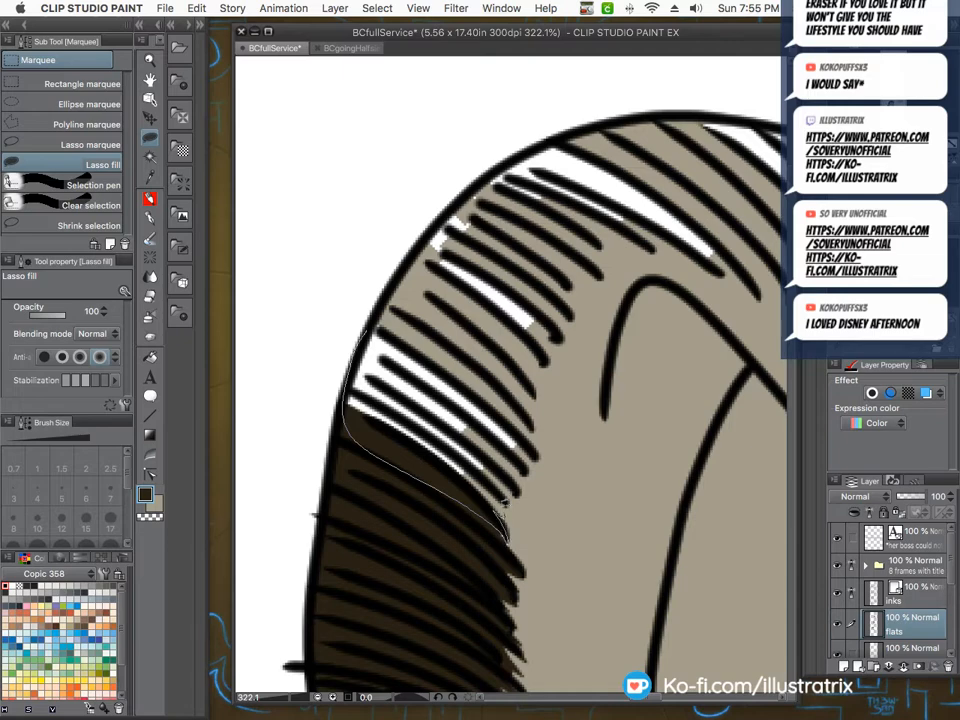
mouse_move(537, 458)
left_mouse_down()
mouse_move(528, 325)
mouse_move(430, 258)
mouse_move(375, 340)
mouse_move(348, 405)
left_mouse_up()
scroll(332, 439, "down", 3)
scroll(354, 426, "down", 2)
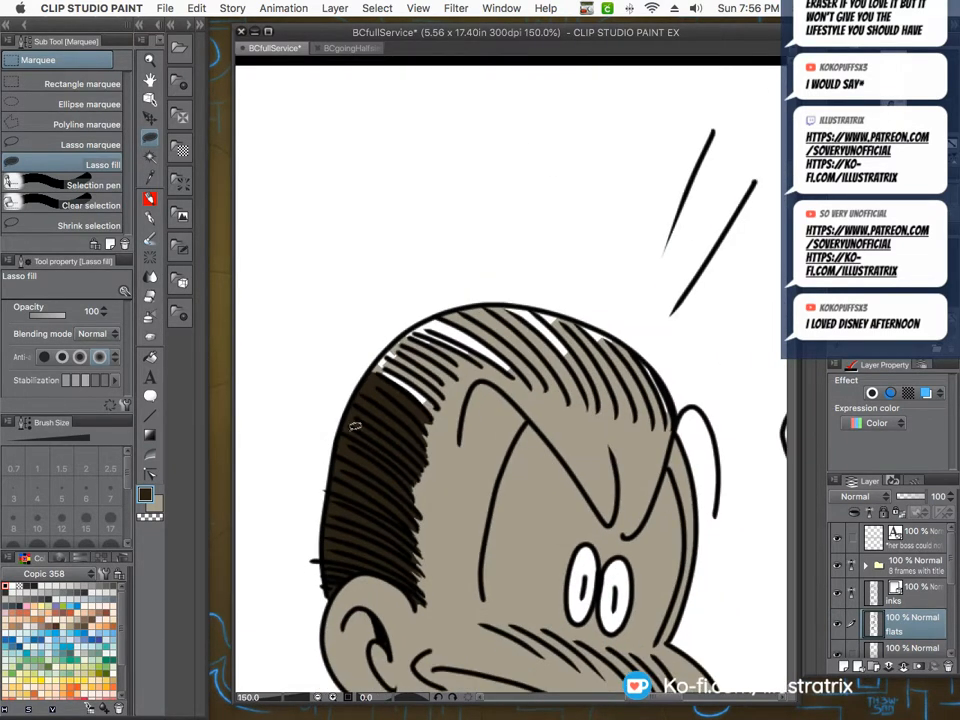
Extend the dark brown Lasso fill over the crown of the PAP! panel waitress's hair, tracing the strands above her forehead.
scroll(368, 350, "up", 3)
scroll(375, 348, "up", 2)
mouse_move(355, 341)
left_mouse_down()
mouse_move(359, 388)
mouse_move(505, 453)
left_mouse_up()
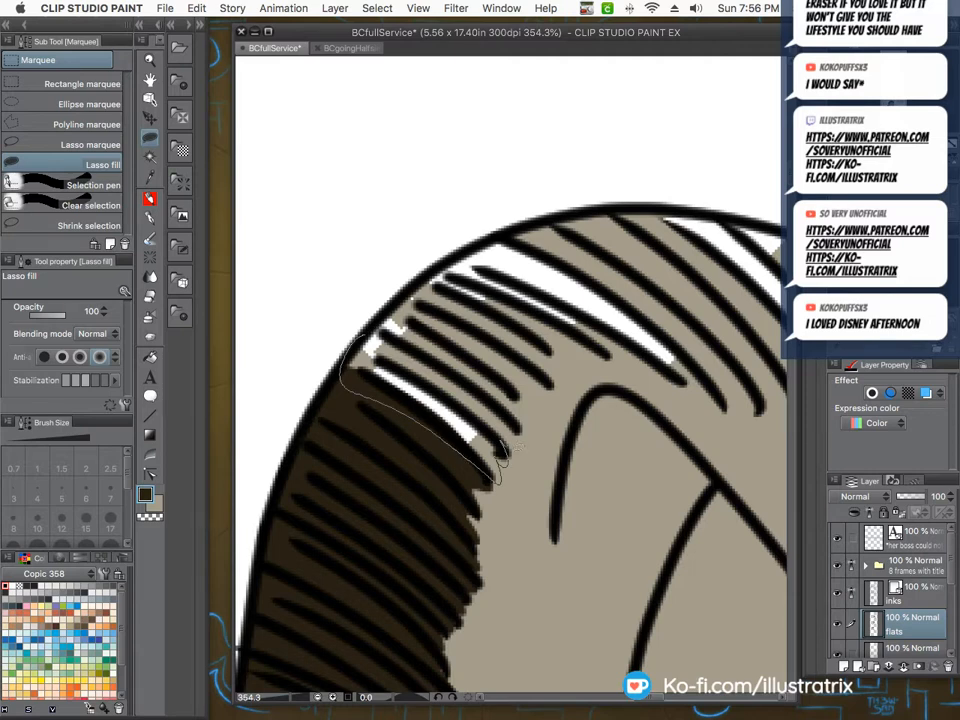
mouse_move(505, 382)
left_mouse_down()
mouse_move(554, 370)
mouse_move(572, 354)
mouse_move(702, 376)
mouse_move(647, 322)
mouse_move(512, 240)
mouse_move(458, 254)
mouse_move(350, 350)
left_mouse_up()
scroll(300, 470, "down", 3)
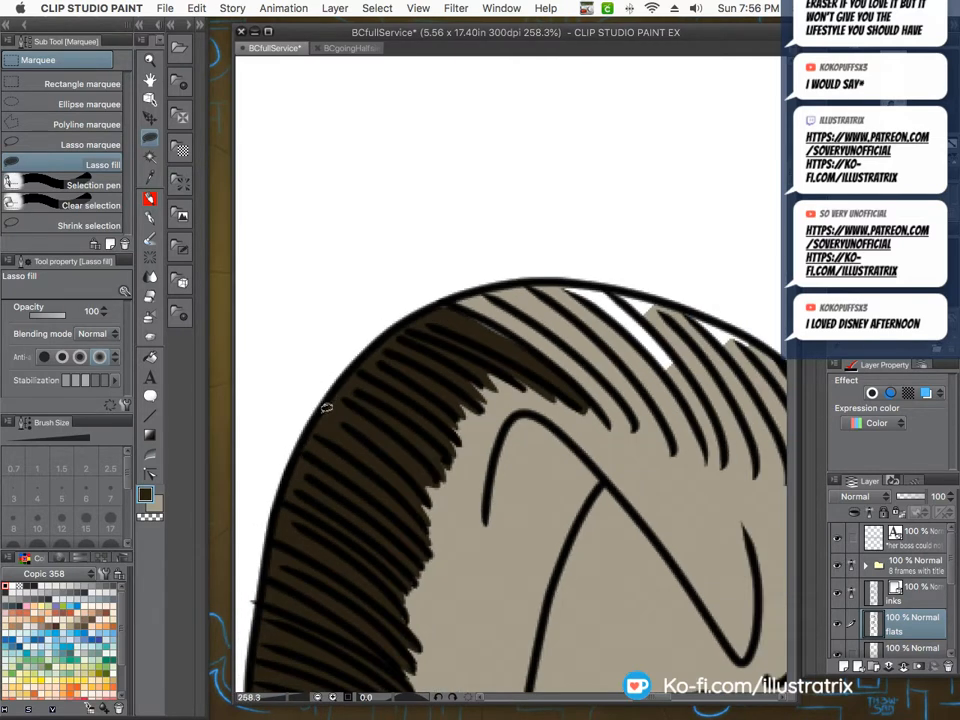
mouse_move(439, 304)
left_mouse_down()
mouse_move(611, 280)
mouse_move(705, 450)
mouse_move(440, 304)
left_mouse_up()
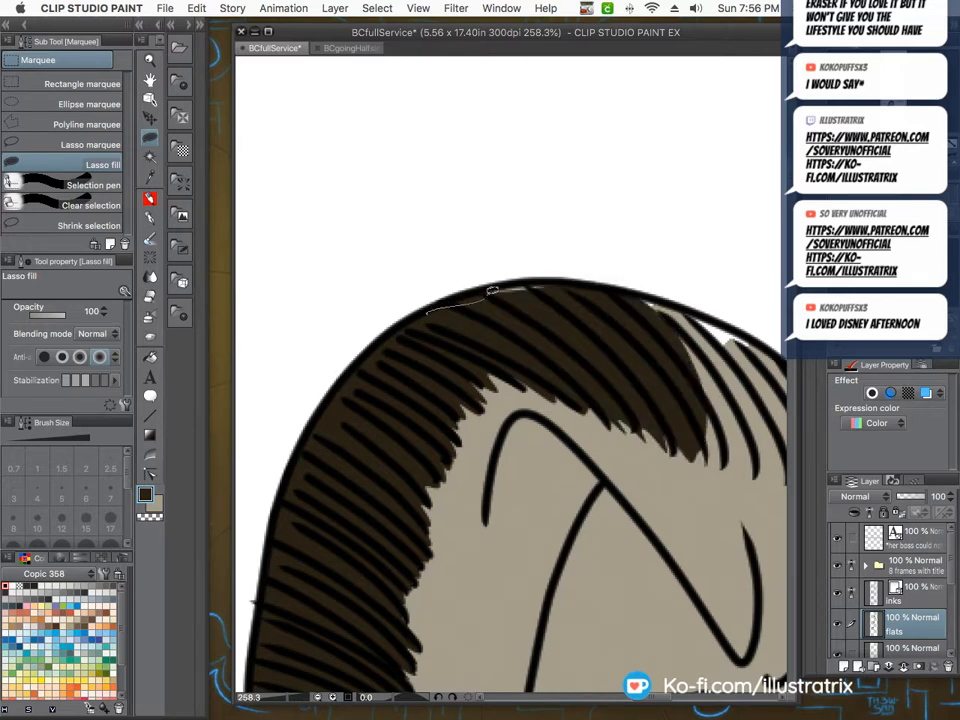
Fill the remaining front section of the PAP! panel waitress's hair dark brown down to her far brow.
scroll(515, 370, "down", 4)
scroll(530, 418, "up", 4)
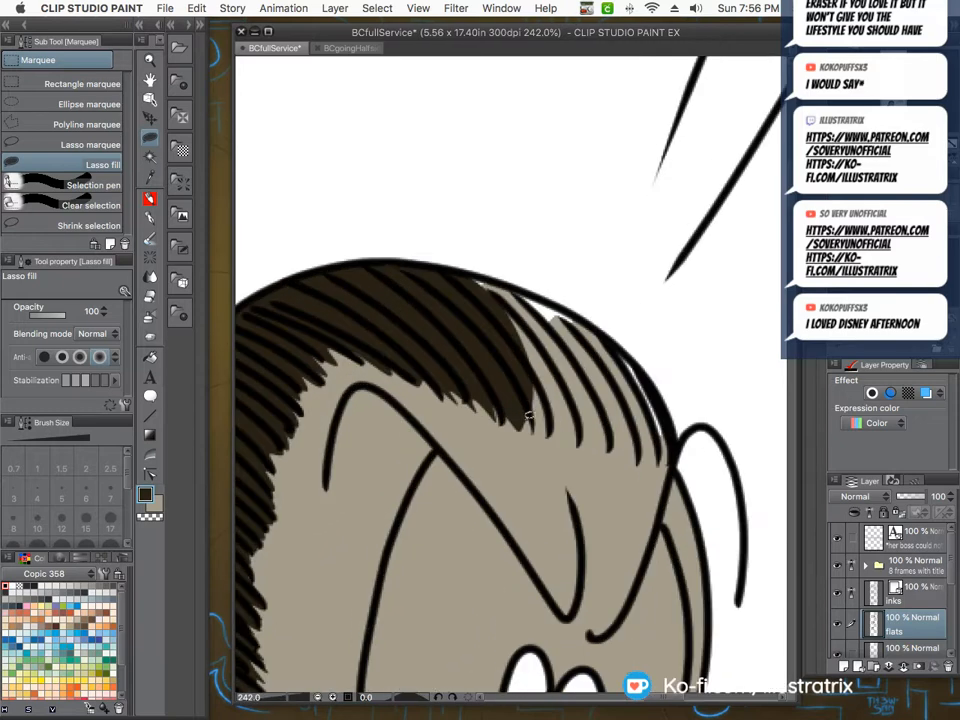
mouse_move(618, 440)
left_mouse_down()
mouse_move(657, 446)
mouse_move(672, 462)
mouse_move(656, 389)
mouse_move(618, 347)
mouse_move(552, 308)
mouse_move(448, 274)
mouse_move(508, 279)
mouse_move(638, 353)
mouse_move(432, 272)
left_mouse_up()
scroll(545, 405, "down", 4)
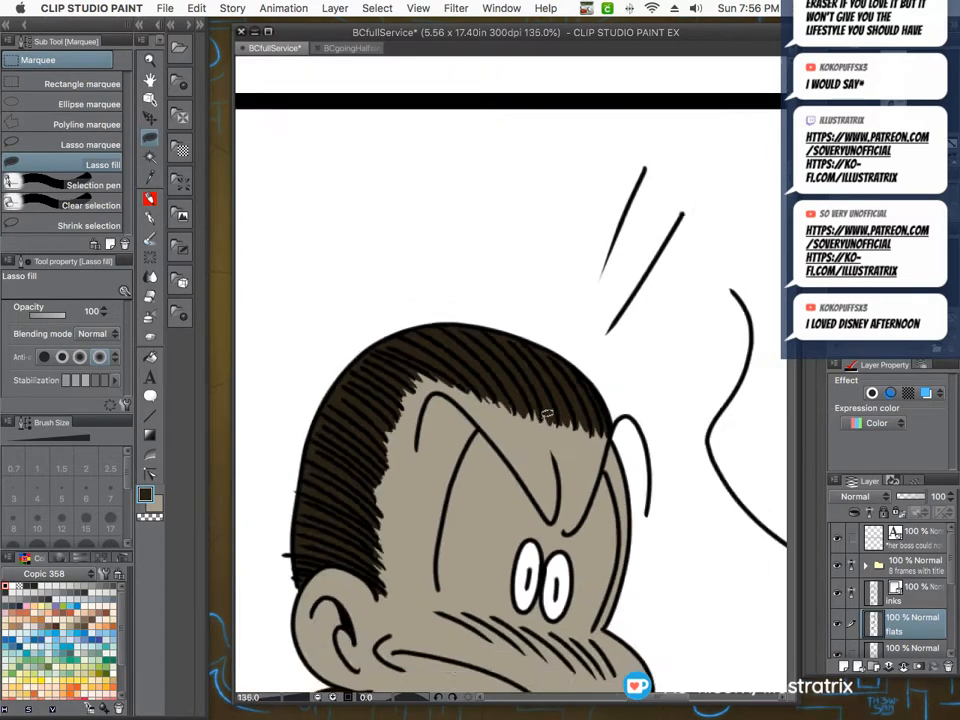
scroll(501, 403, "up", 4)
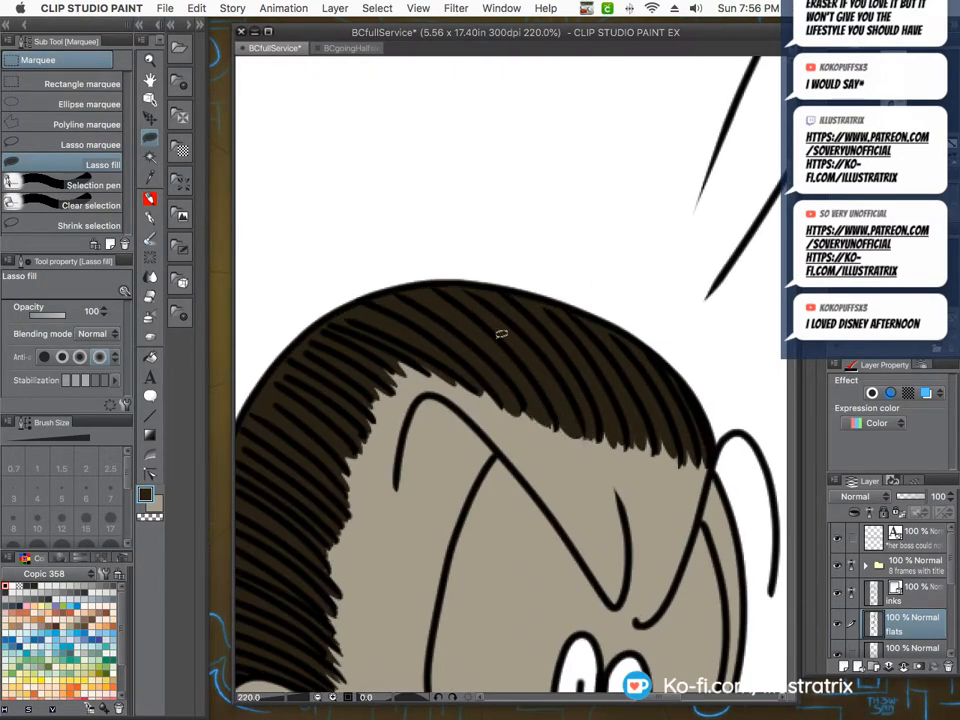
scroll(501, 334, "down", 5)
scroll(456, 369, "down", 1)
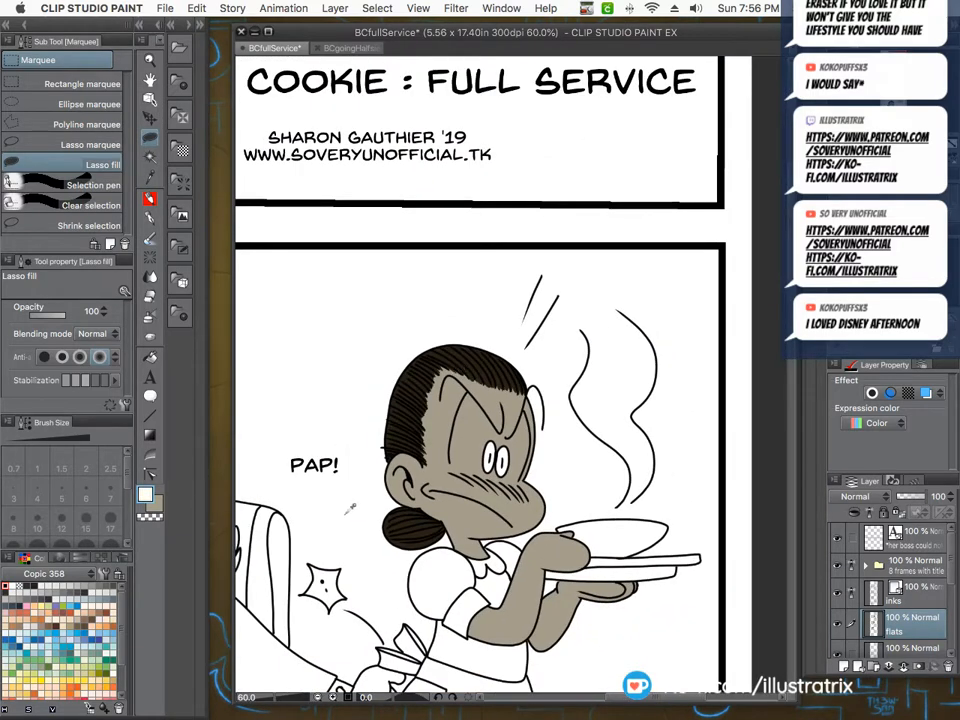
Colour the whites of both the waitress's eyes in the PAP! panel with white Lasso fill shapes.
scroll(456, 369, "up", 4)
scroll(463, 381, "up", 1)
mouse_move(475, 345)
left_mouse_down()
mouse_move(450, 390)
mouse_move(418, 512)
left_mouse_up()
mouse_move(545, 615)
left_mouse_down()
mouse_move(585, 520)
mouse_move(570, 450)
mouse_move(541, 437)
left_mouse_up()
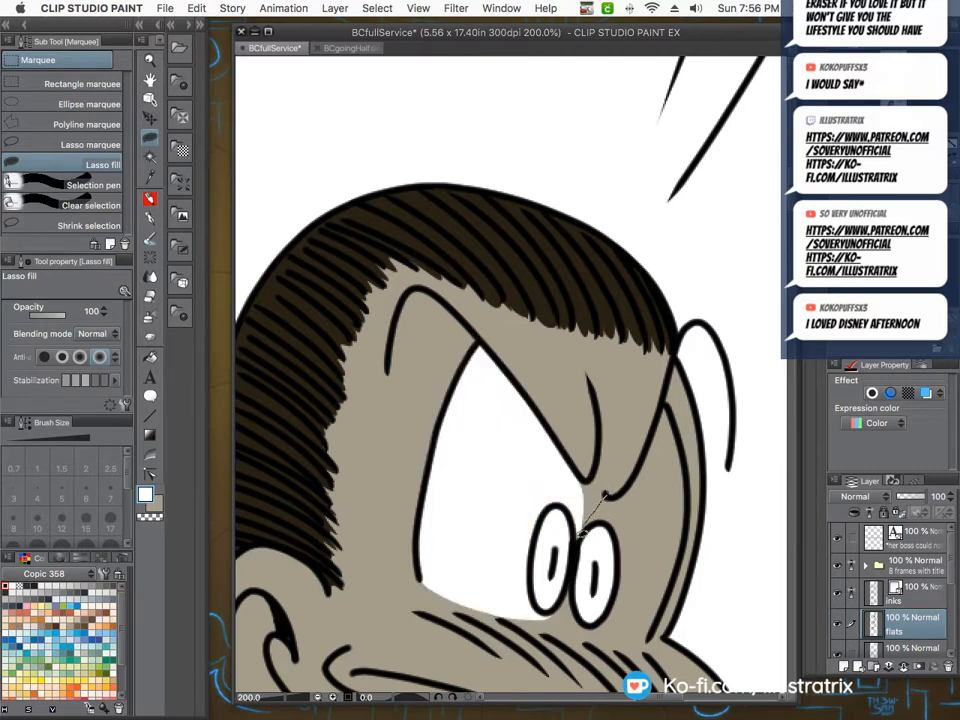
left_click_drag(581, 532, 578, 618)
mouse_move(651, 634)
left_mouse_down()
mouse_move(677, 572)
mouse_move(688, 496)
mouse_move(668, 402)
mouse_move(604, 497)
left_mouse_up()
scroll(510, 489, "down", 1)
scroll(491, 457, "down", 6)
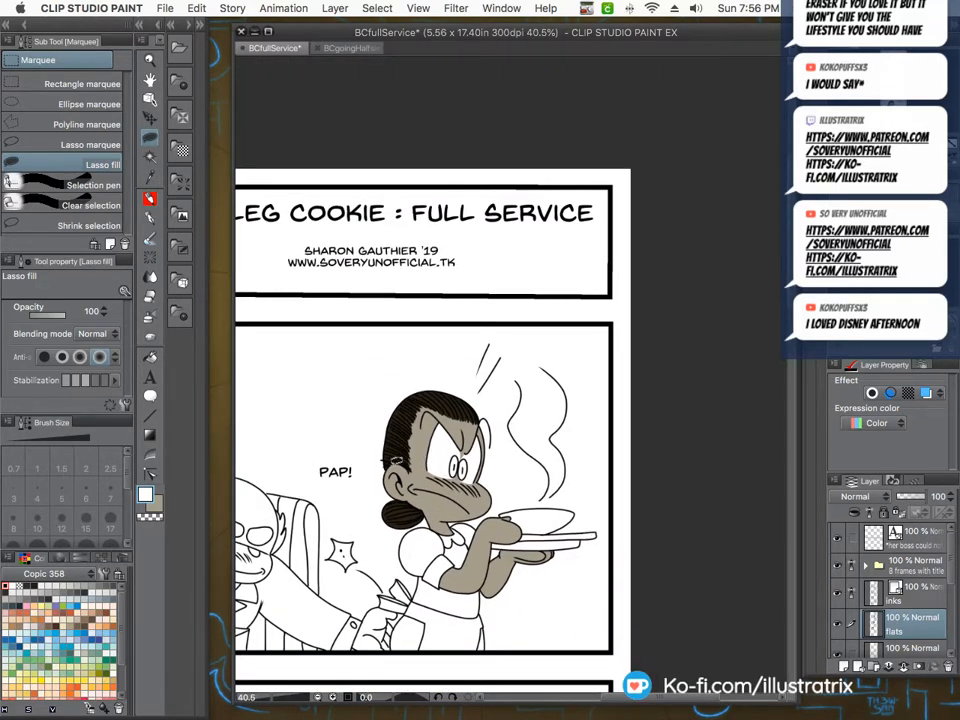
scroll(430, 480, "down", 2)
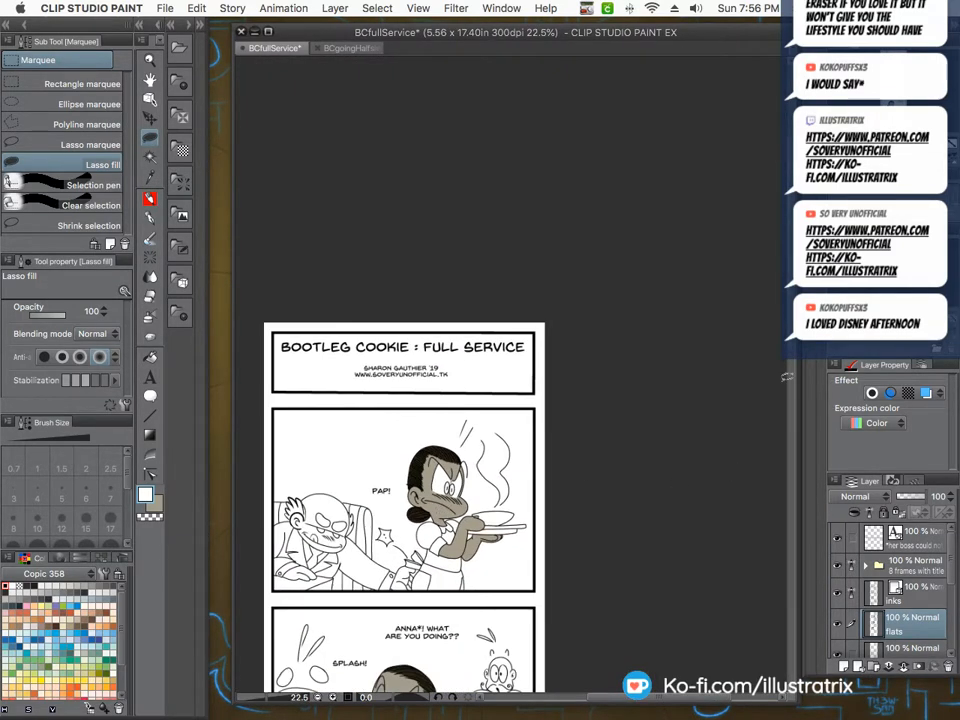
Choose the darkest warm grey from the Copic Grays colour set and fill the waitress's dress and sleeve in the PAP! panel.
left_click_drag(790, 378, 789, 401)
left_click(52, 574)
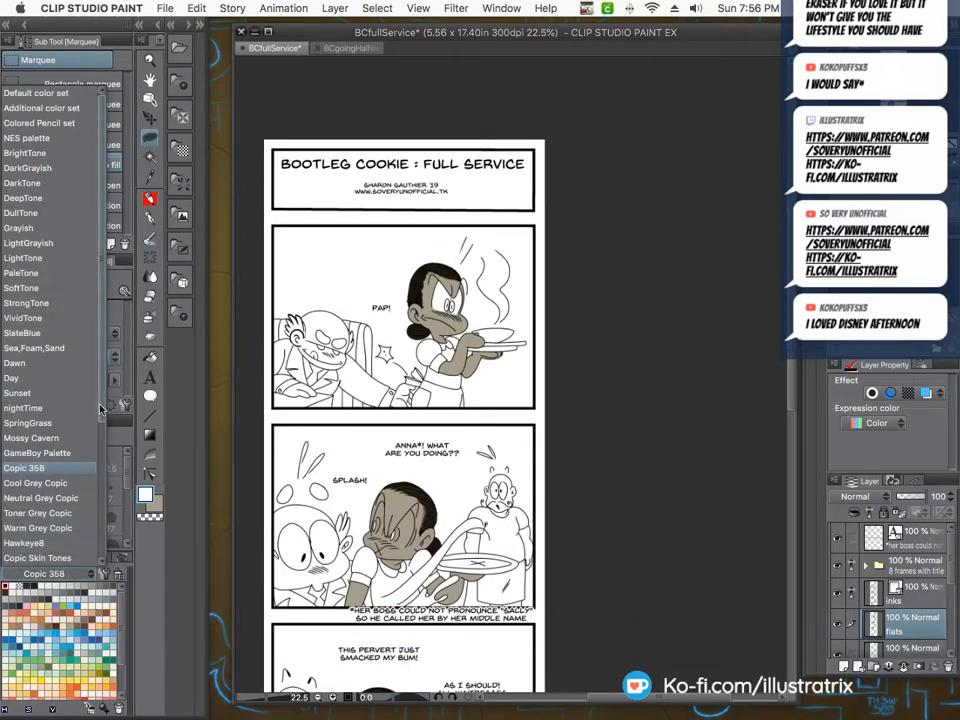
scroll(100, 408, "down", 5)
left_click(50, 568)
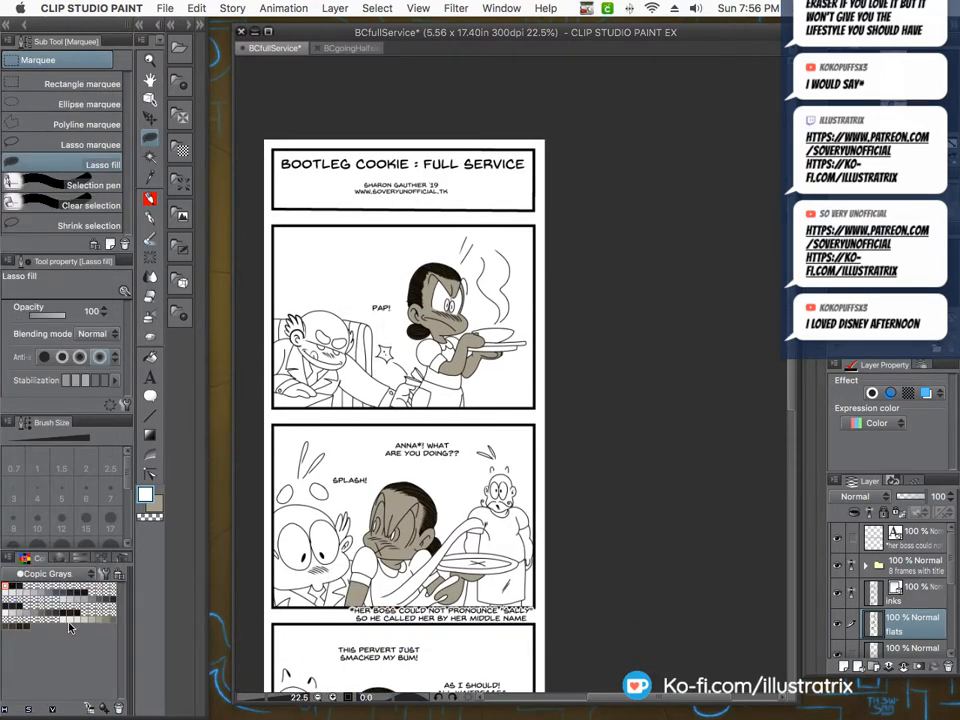
left_click(26, 626)
key("g")
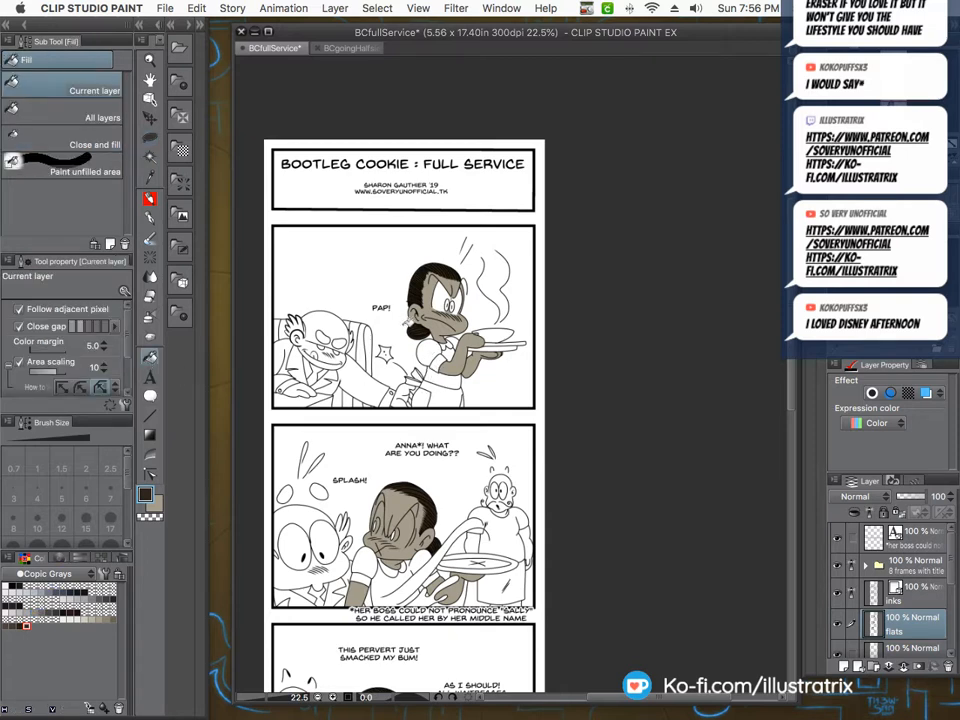
left_click(432, 350)
left_click(440, 377)
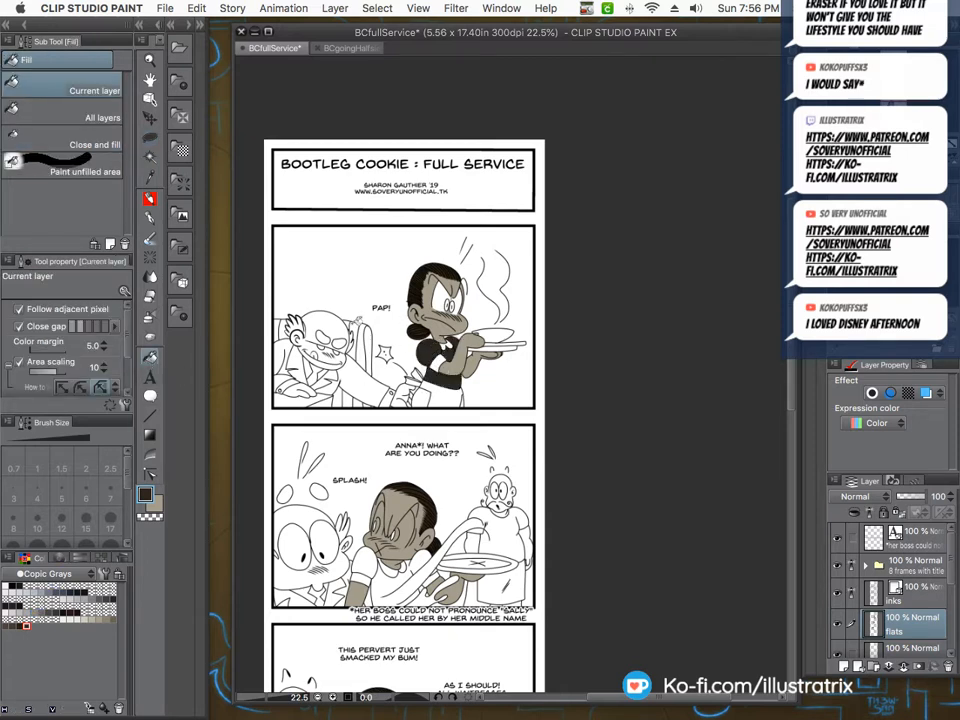
Colour the waitress's dress and sleeves in the SPLASH! panel the same dark warm grey, leaving the collar and cuffs white.
left_click(149, 141)
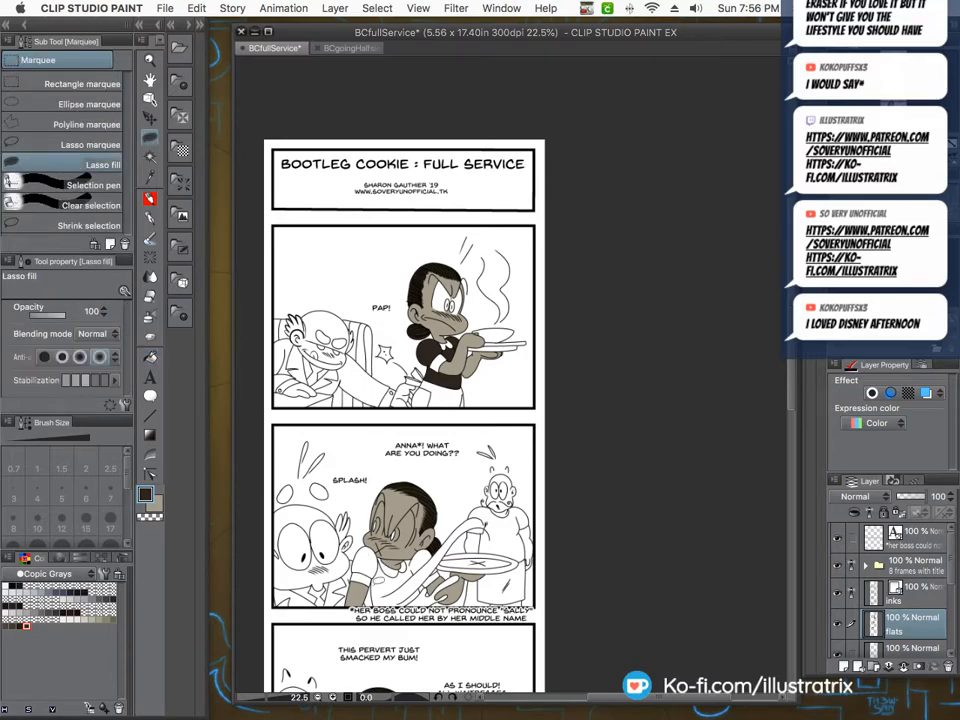
scroll(381, 597, "up", 10)
mouse_move(380, 591)
left_mouse_down()
mouse_move(437, 603)
mouse_move(368, 600)
left_mouse_up()
key("g")
left_click(338, 462)
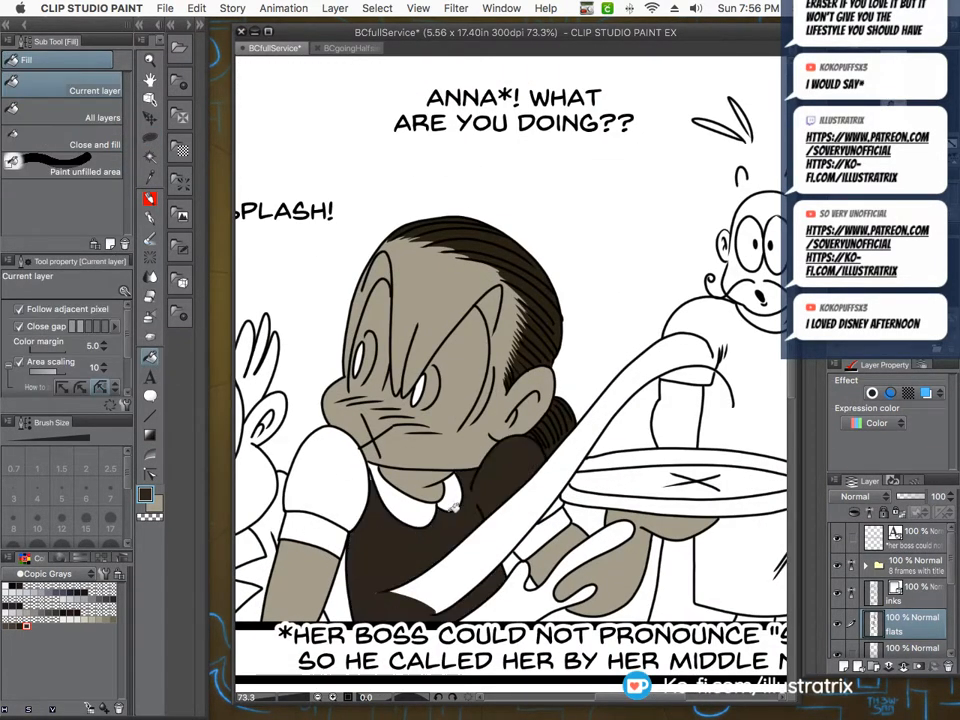
left_click(149, 99)
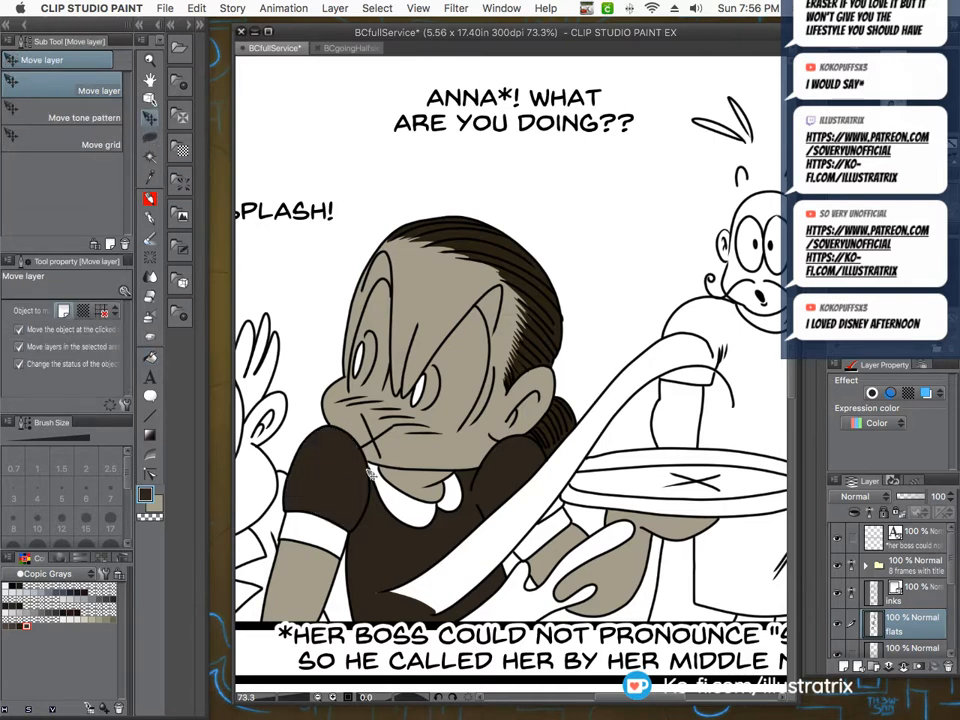
key("m")
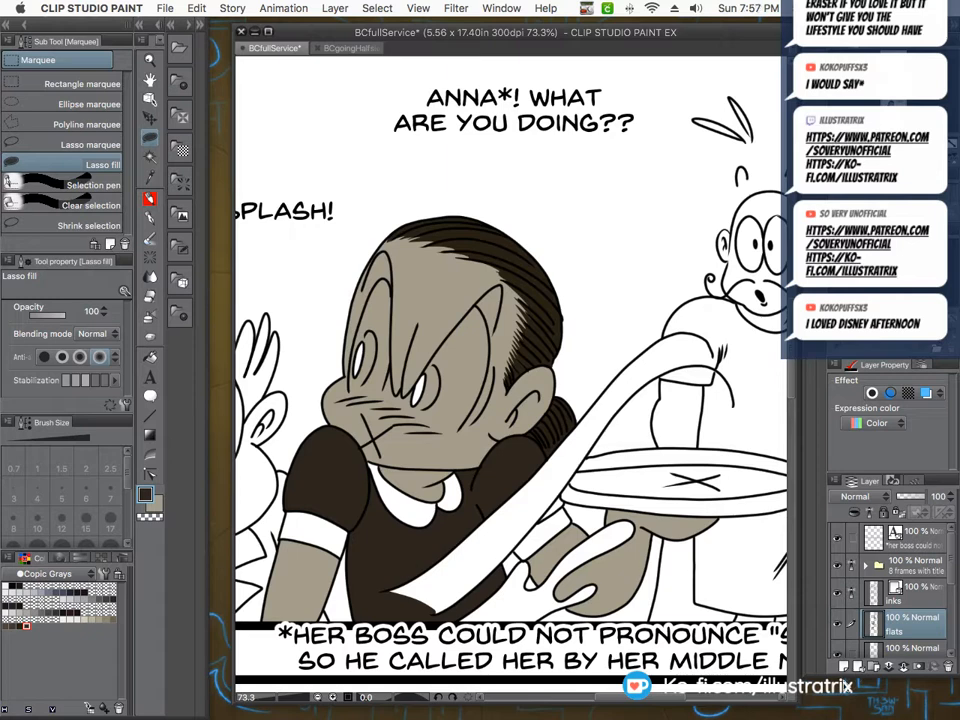
Add a new layer directly above the flats layer and name it "black".
left_click(844, 667)
double_click(899, 631)
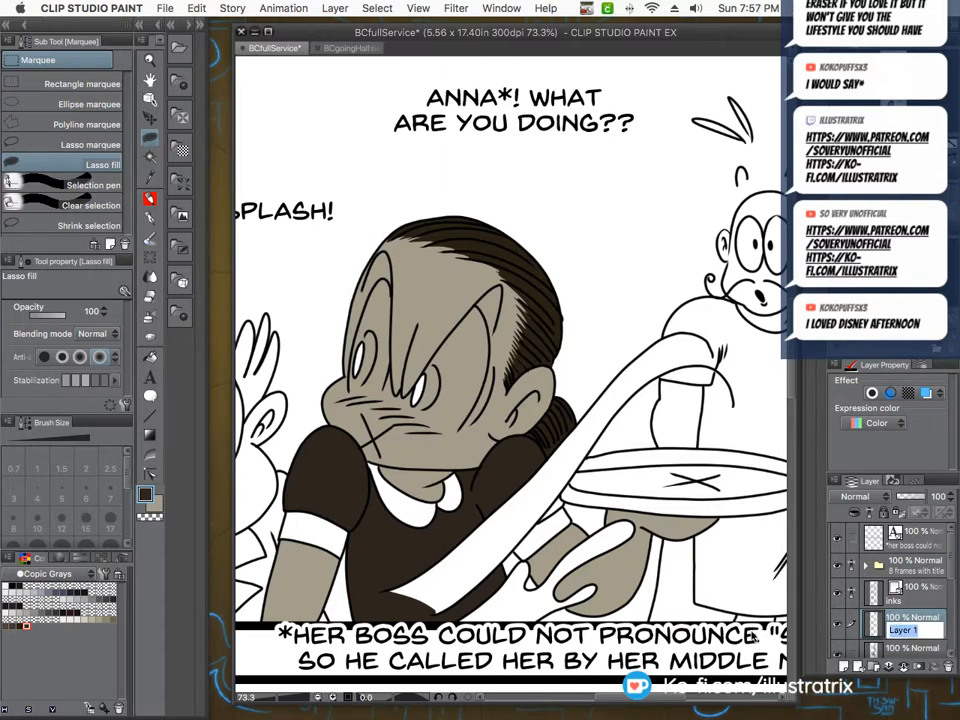
type("black")
key("Return")
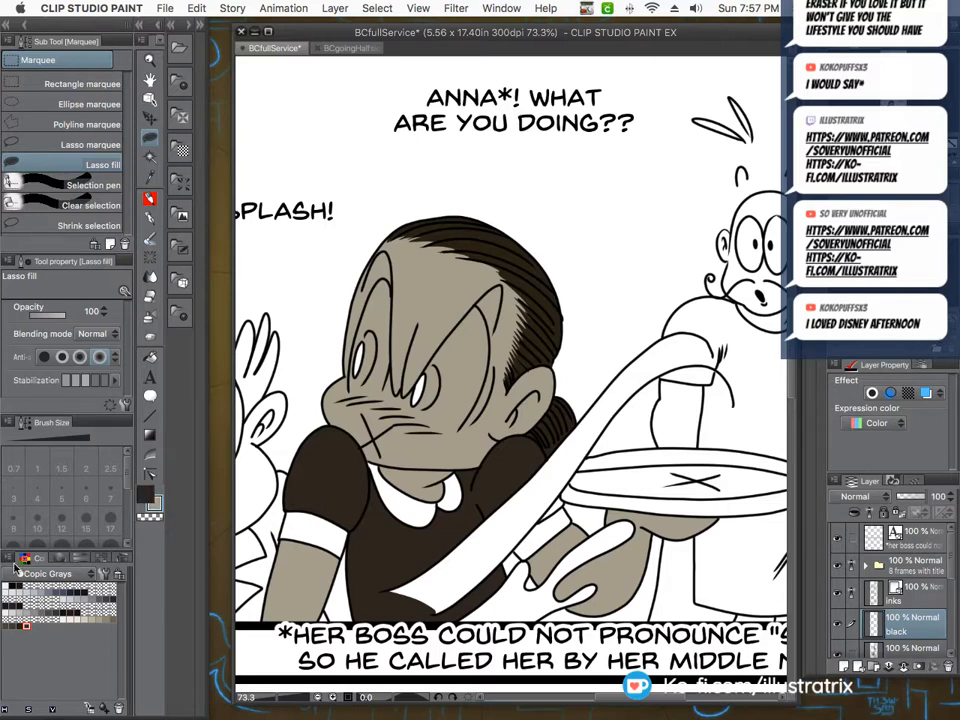
Choose black from the Copic 358 colour set and fill the waitress's skirt in the PAP! panel on the black layer.
left_click(50, 573)
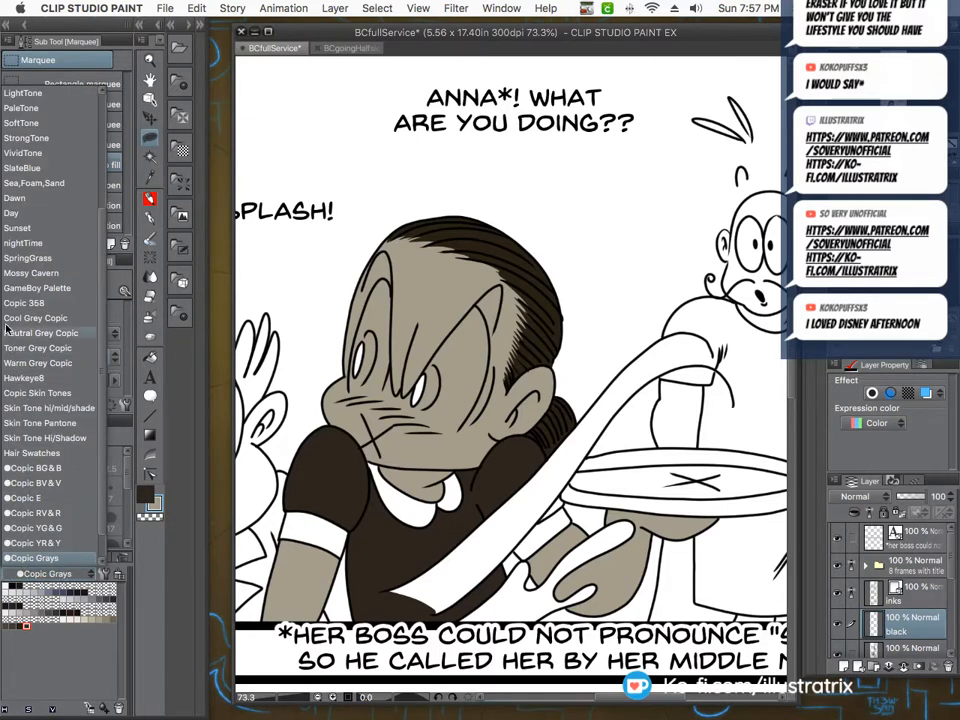
left_click(30, 303)
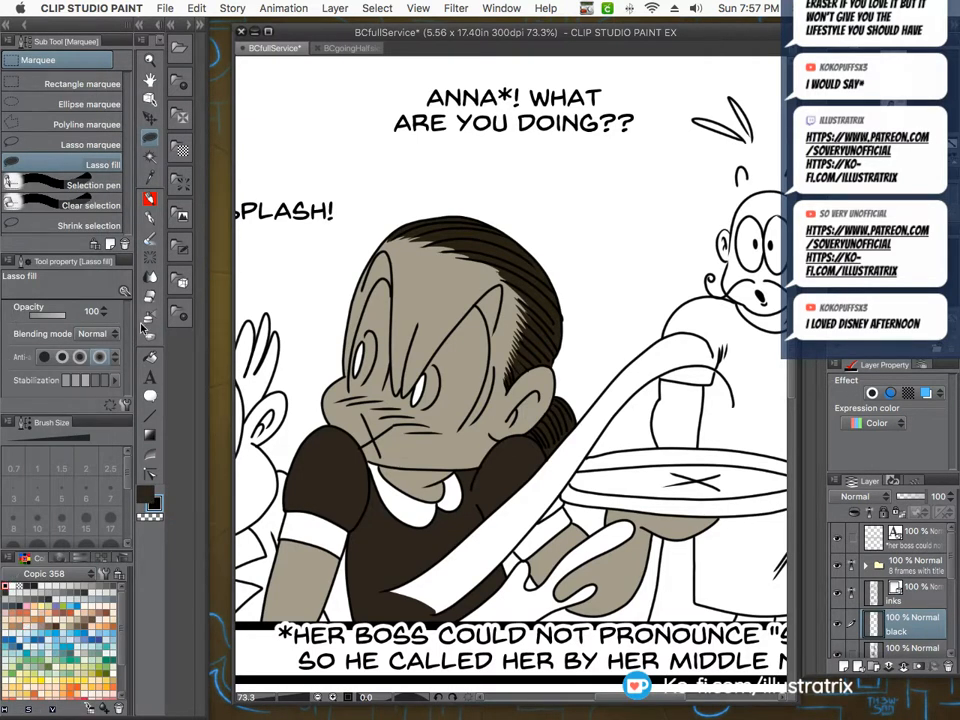
left_click(150, 357)
scroll(412, 535, "down", 5)
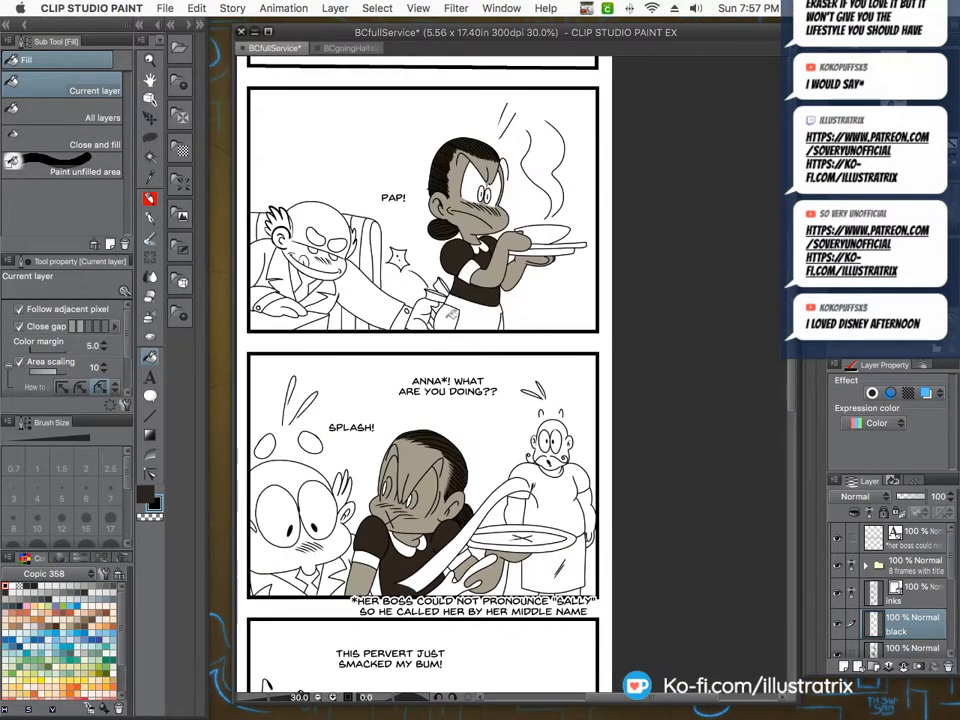
left_click(448, 319)
left_click(504, 327)
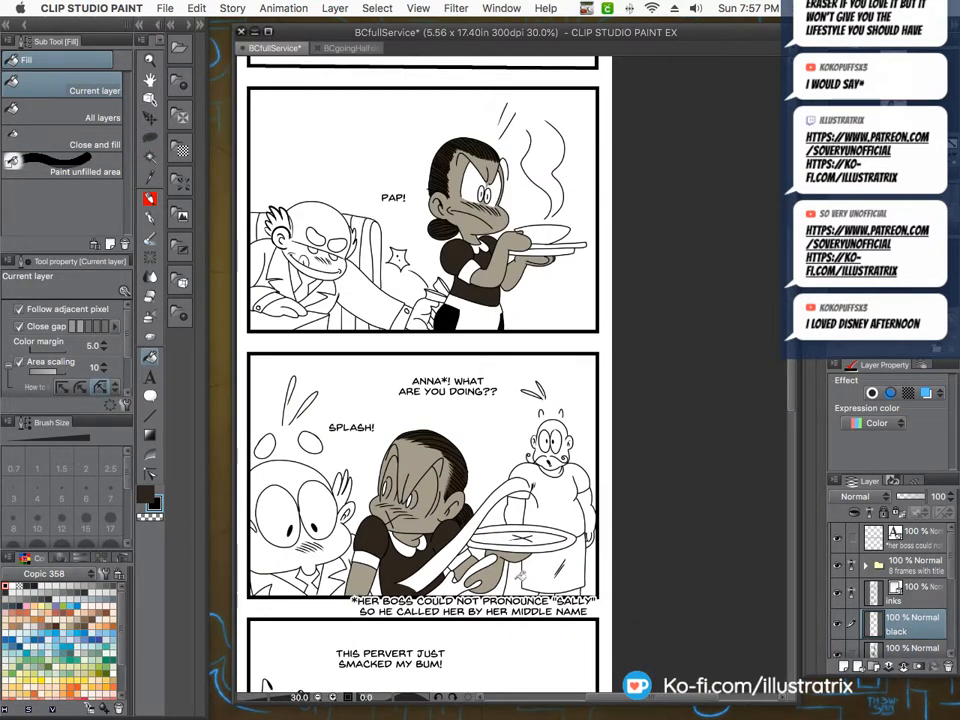
Fill the chef's trouser legs with black in the SPLASH! panel and in the Le Fancy panel.
left_click(516, 584)
left_click(528, 594)
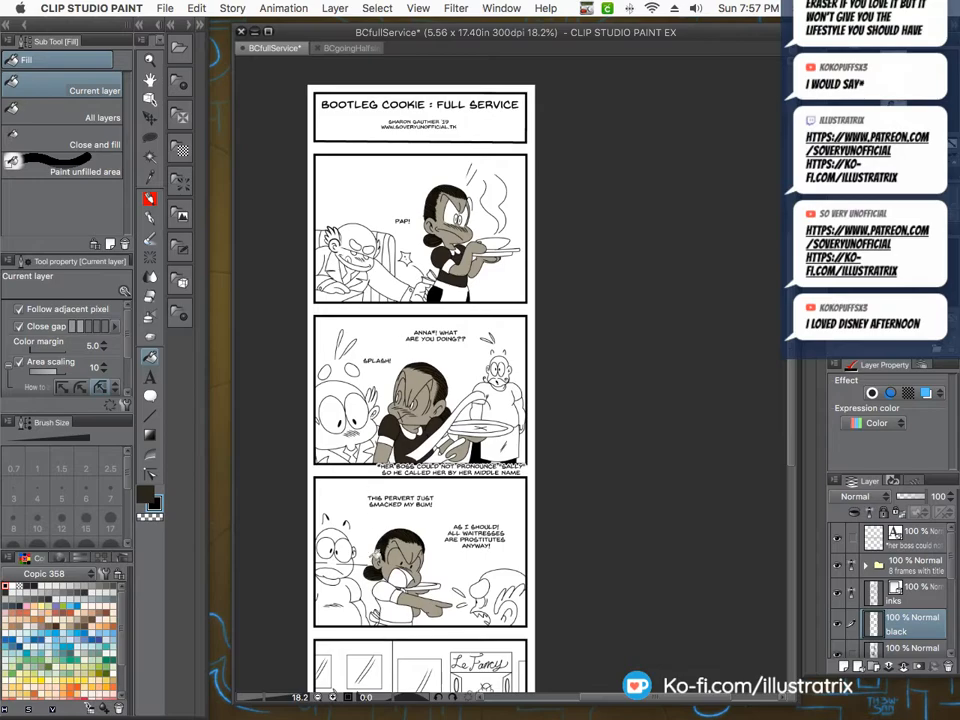
scroll(386, 634, "up", 8)
scroll(376, 368, "down", 1)
scroll(375, 367, "down", 4)
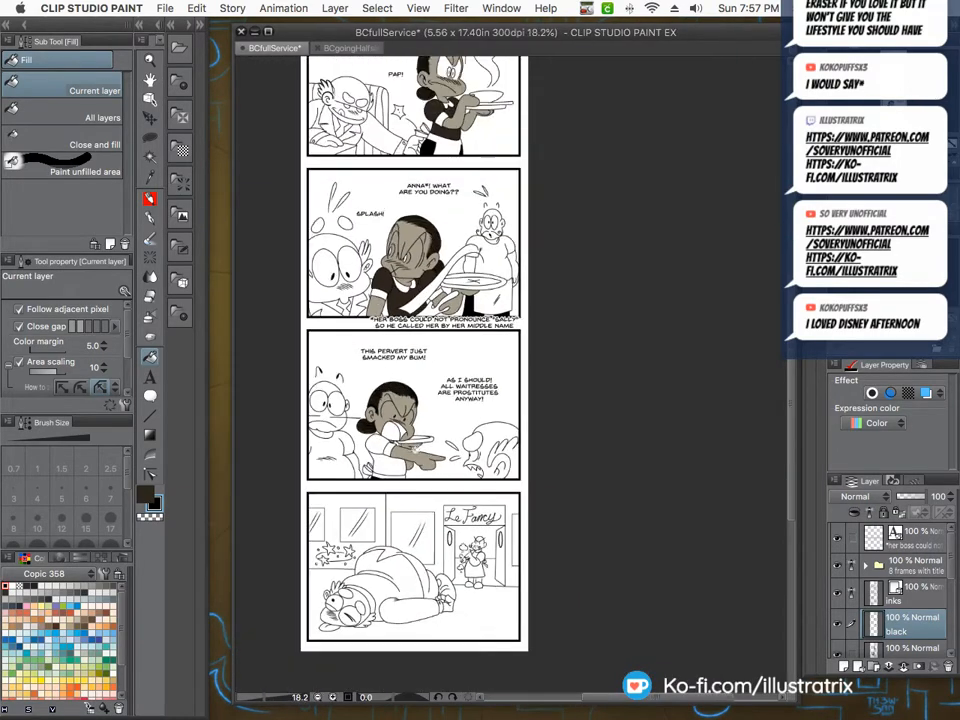
scroll(384, 540, "up", 5)
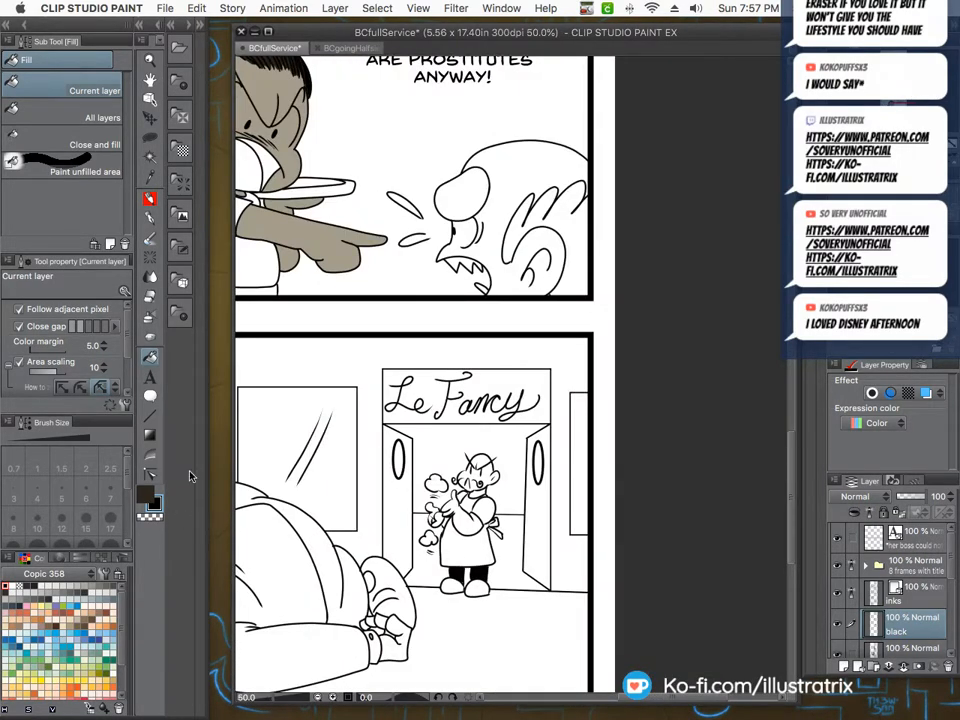
left_click(150, 137)
scroll(450, 540, "up", 6)
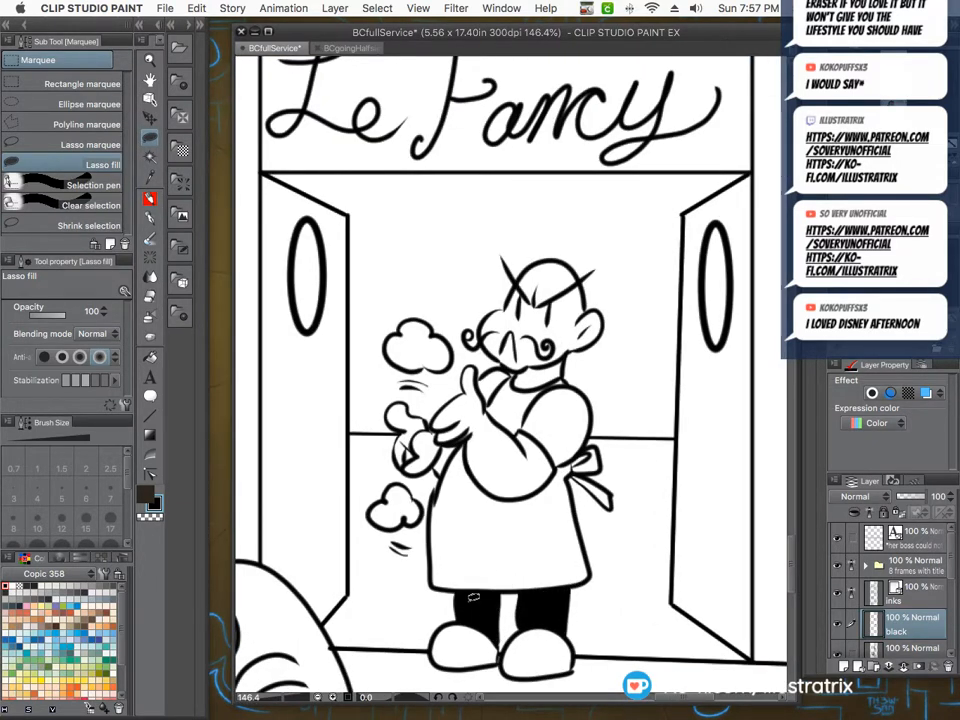
On the flats layer, colour the whites of both the waitress's eyes in the "SMACKED MY BUM!" panel with white Lasso fill shapes.
left_click(911, 650)
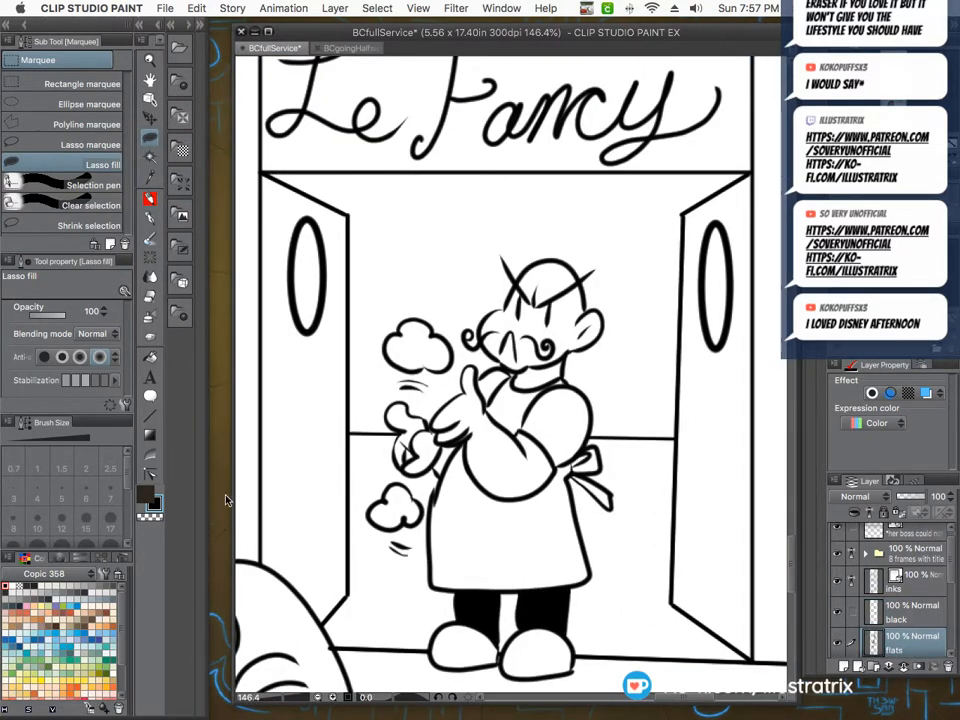
scroll(226, 500, "down", 10)
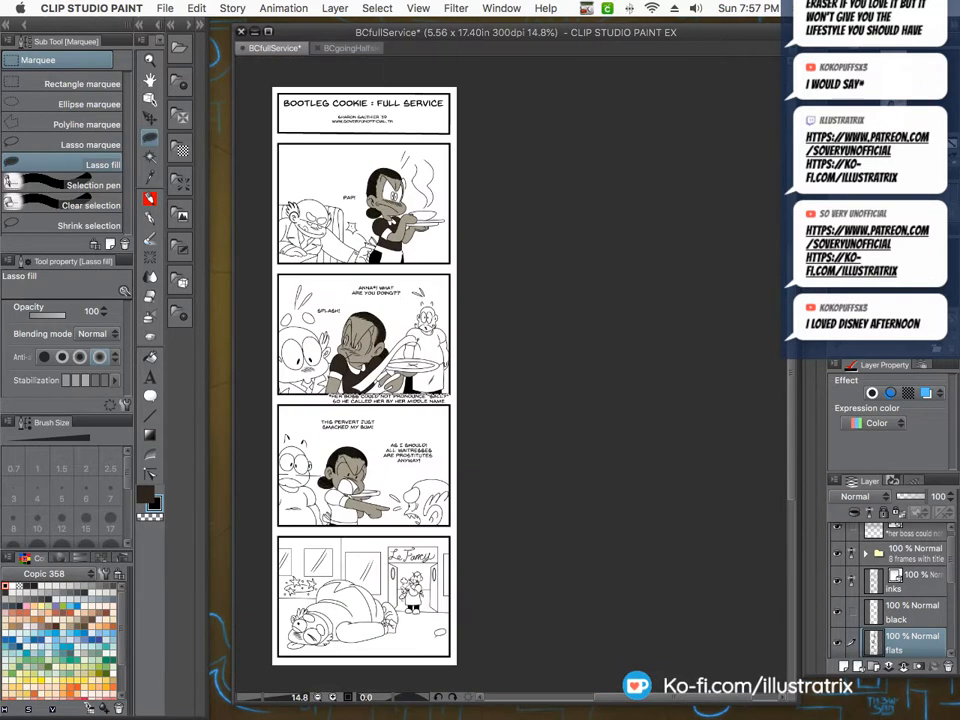
left_click(318, 443, "alt")
scroll(330, 468, "up", 10)
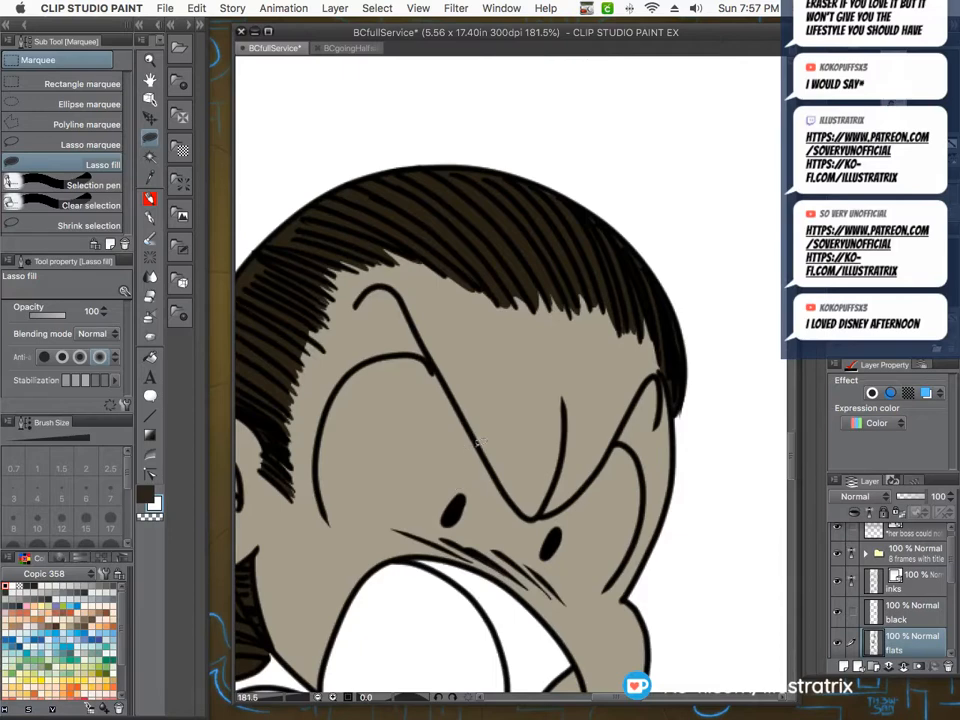
mouse_move(467, 501)
left_mouse_down()
mouse_move(448, 526)
mouse_move(395, 531)
left_mouse_up()
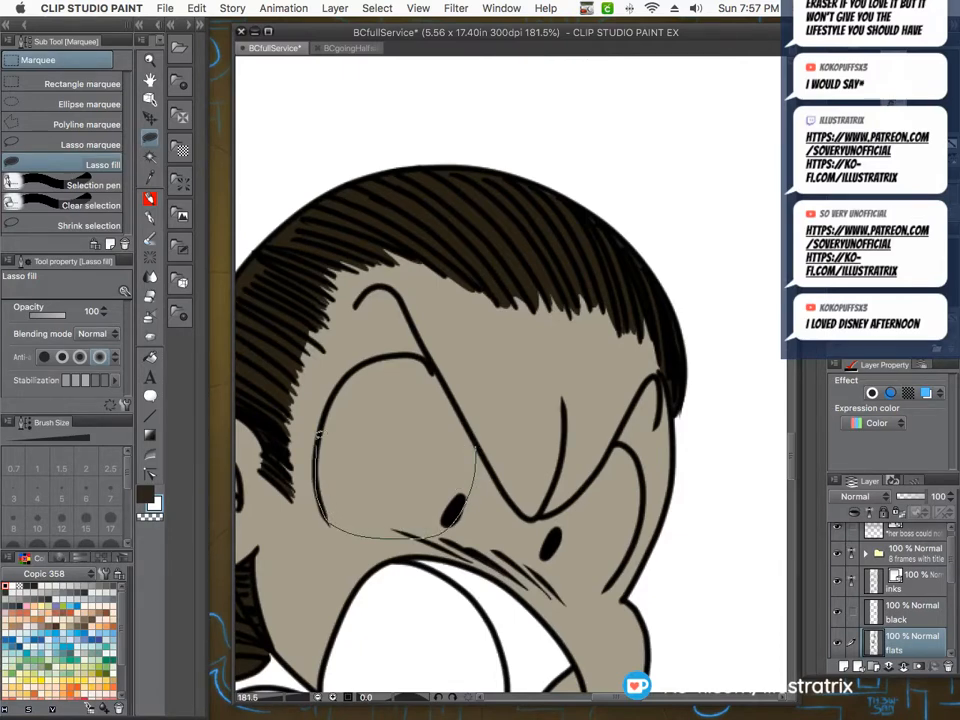
mouse_move(426, 355)
left_mouse_down()
mouse_move(470, 420)
mouse_move(472, 460)
left_mouse_up()
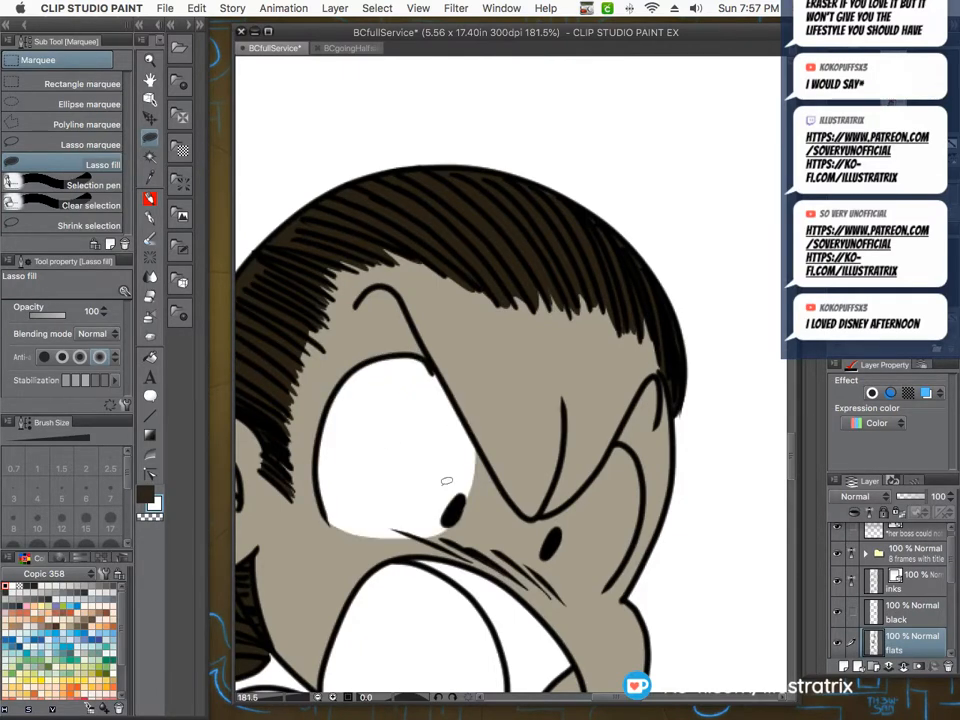
left_click_drag(560, 506, 544, 551)
mouse_move(609, 586)
left_mouse_down()
mouse_move(631, 535)
mouse_move(636, 451)
mouse_move(546, 512)
left_mouse_up()
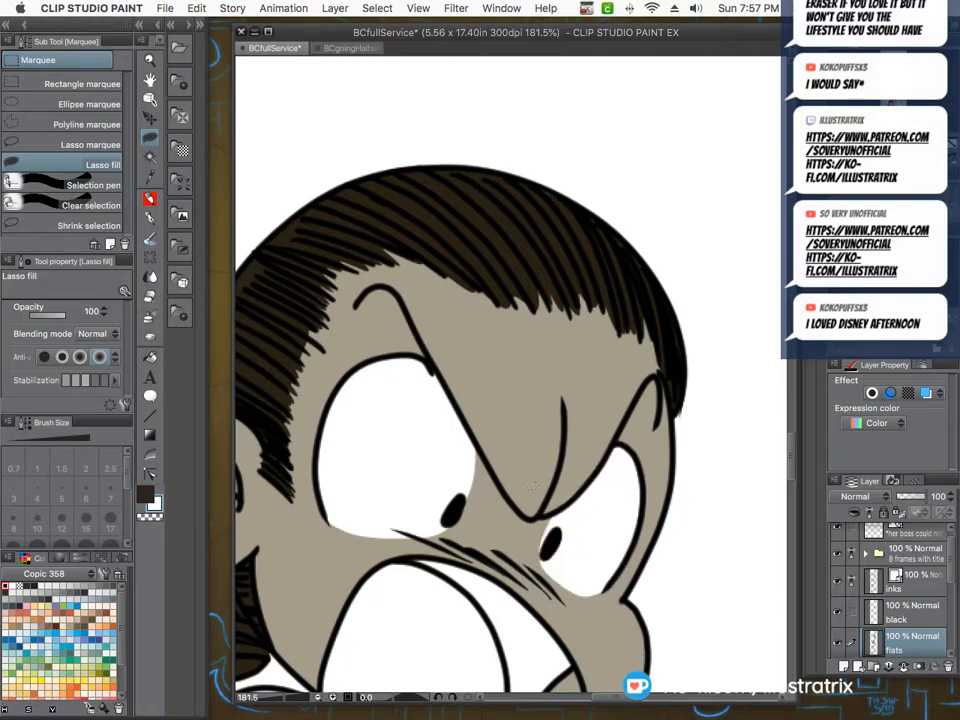
Sample the dark mouth colour from BCgoingHalfsies1Thumb.png and fill the inside of the waitress's mouth in the "SMACKED MY BUM!" panel.
scroll(412, 448, "down", 8)
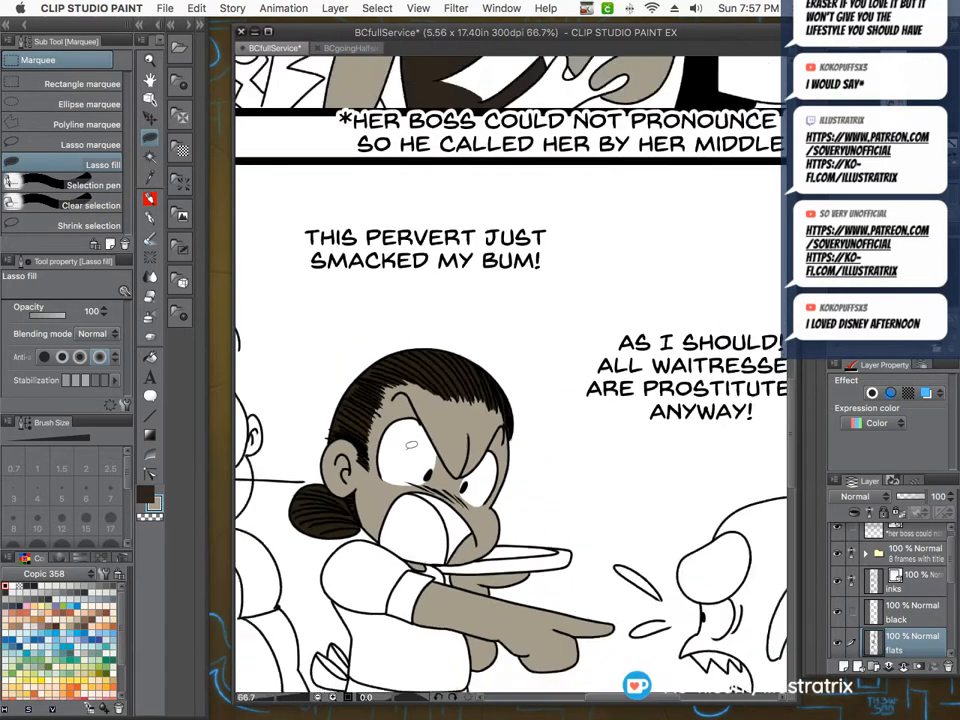
scroll(412, 448, "down", 3)
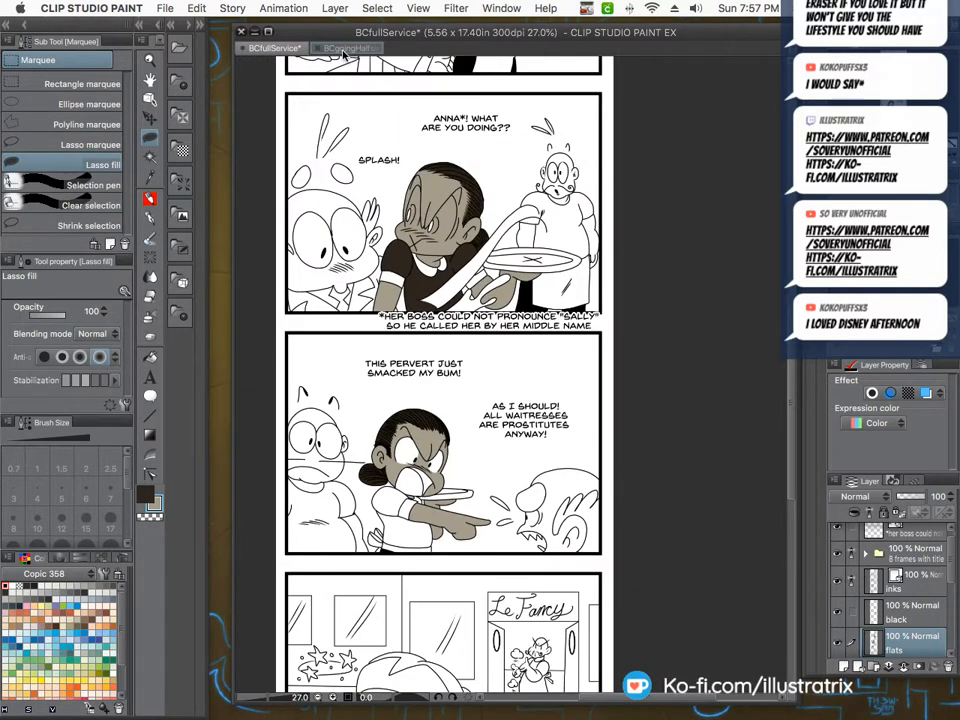
left_click(346, 49)
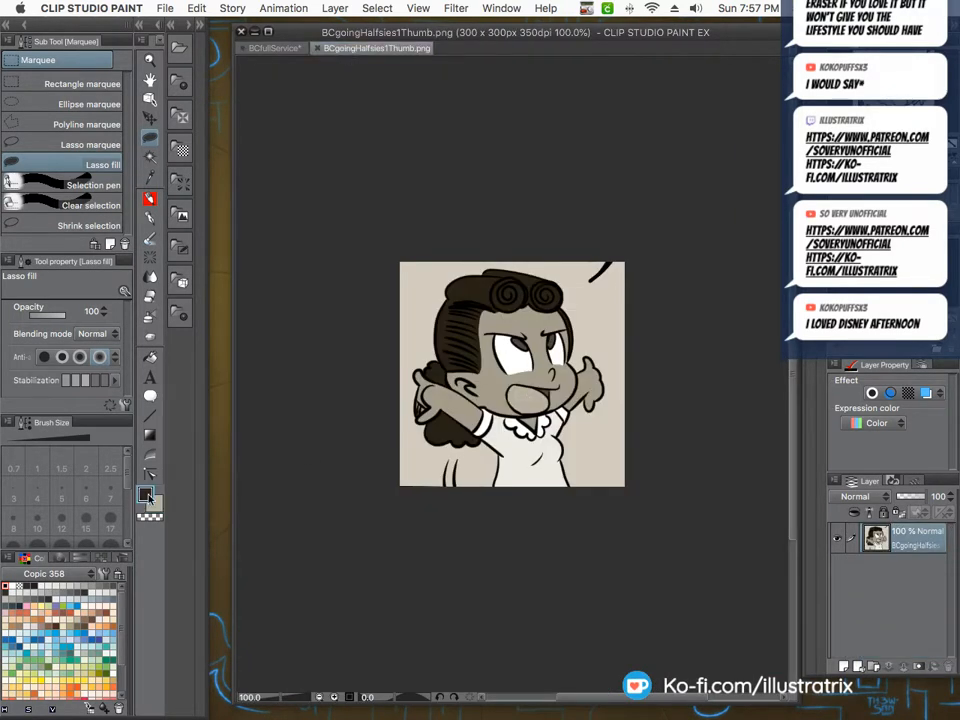
scroll(484, 415, "up", 5)
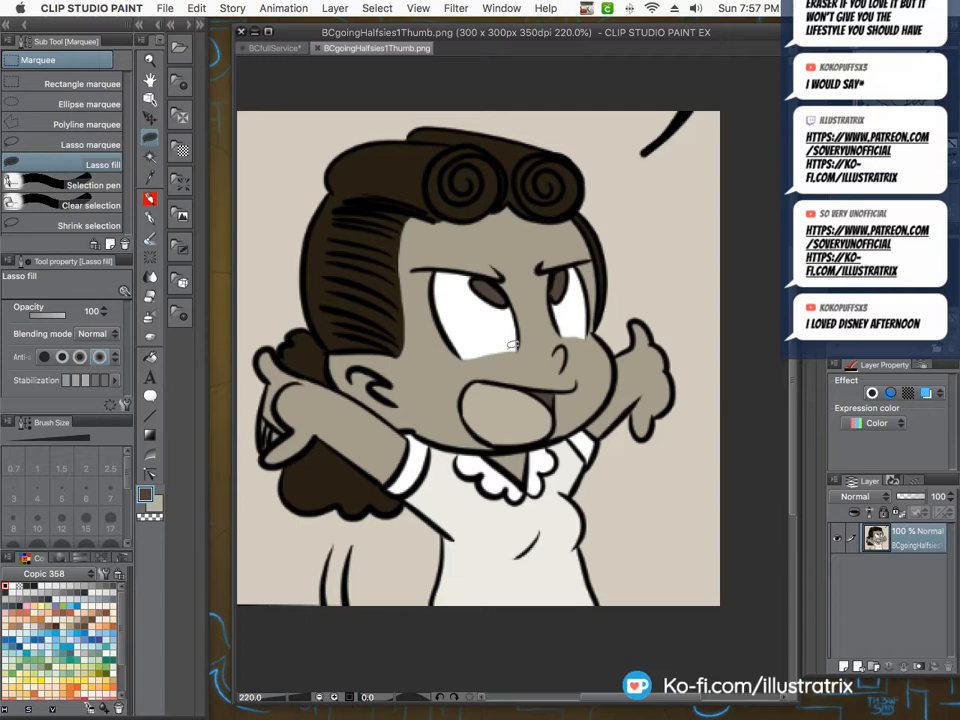
left_click(274, 48)
key("g")
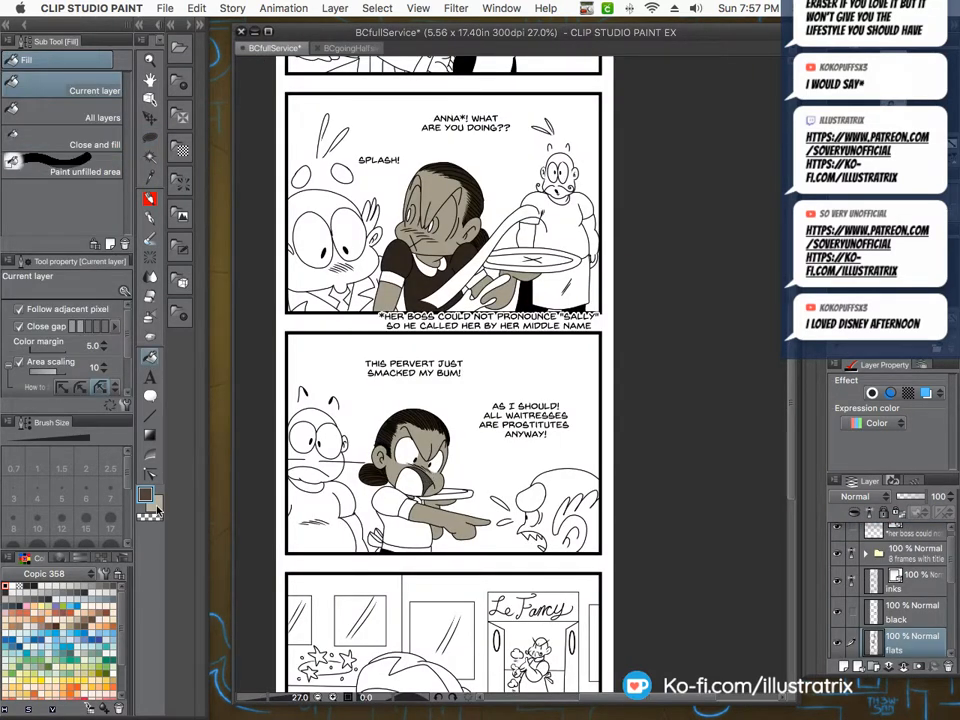
Fill the waitress's tongue in the "SMACKED MY BUM!" panel and the old man's tongue in the Le Fancy panel with the lighter warm grey.
left_click(157, 510)
left_click(412, 486)
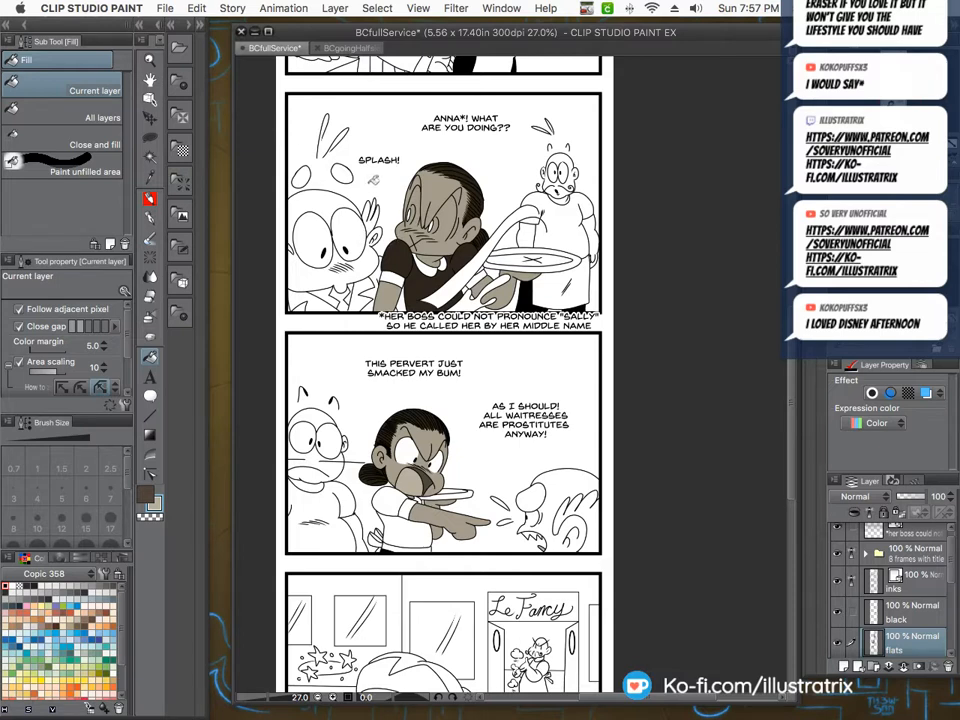
scroll(373, 180, "down", 1)
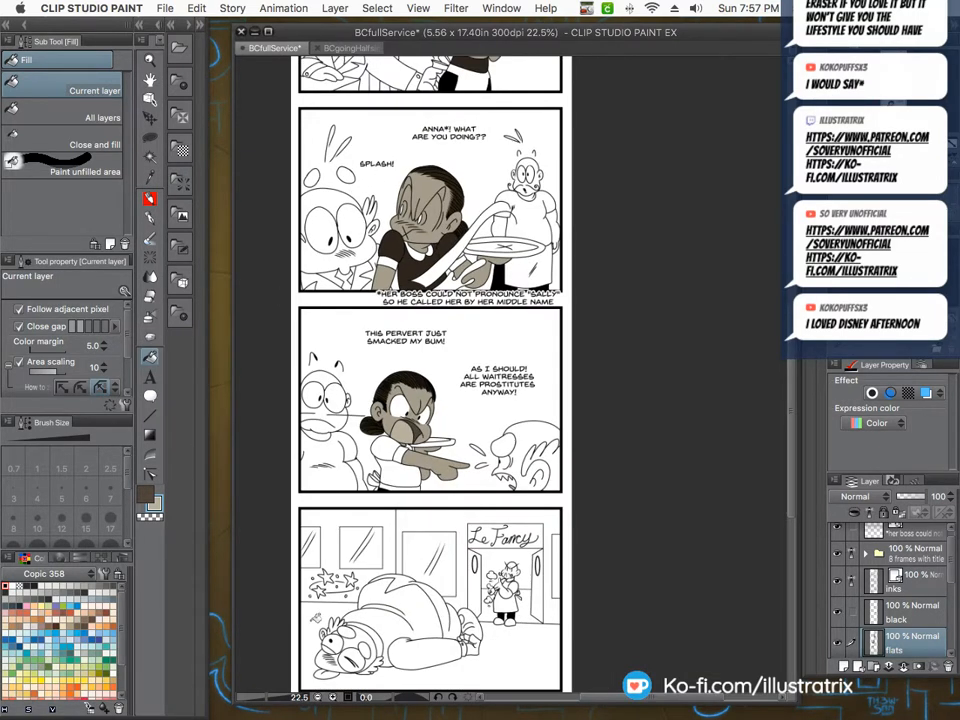
key("super+minus")
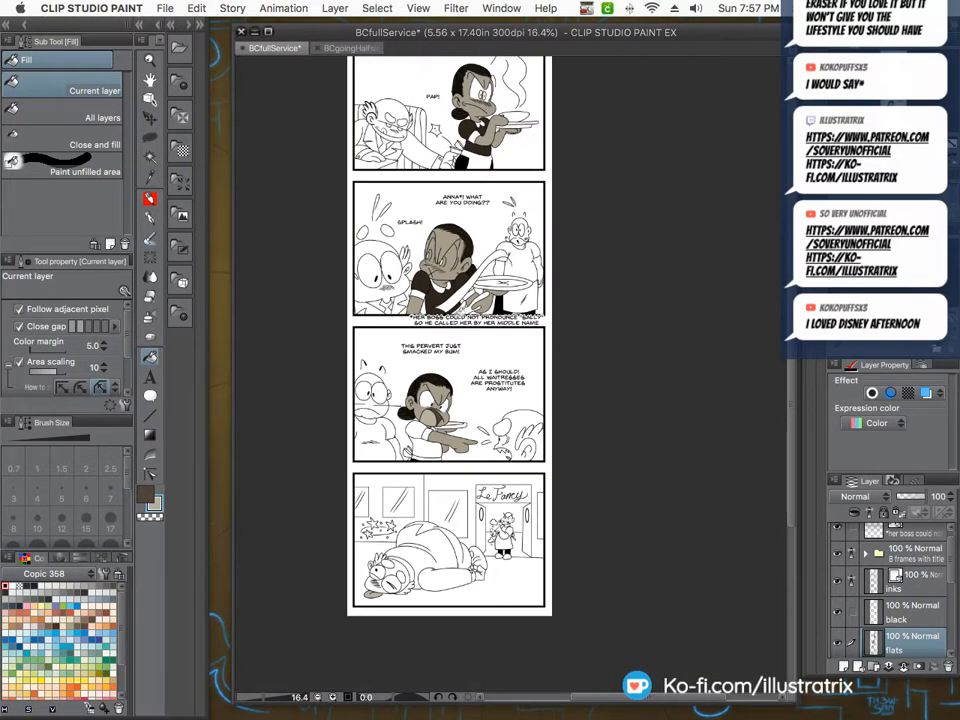
Pick up white and Lasso fill the white of the waitress's nearer eye, beside her ear, in the SPLASH! panel.
scroll(414, 203, "up", 2)
left_click(332, 161, "alt")
left_click(149, 139)
scroll(496, 395, "up", 10)
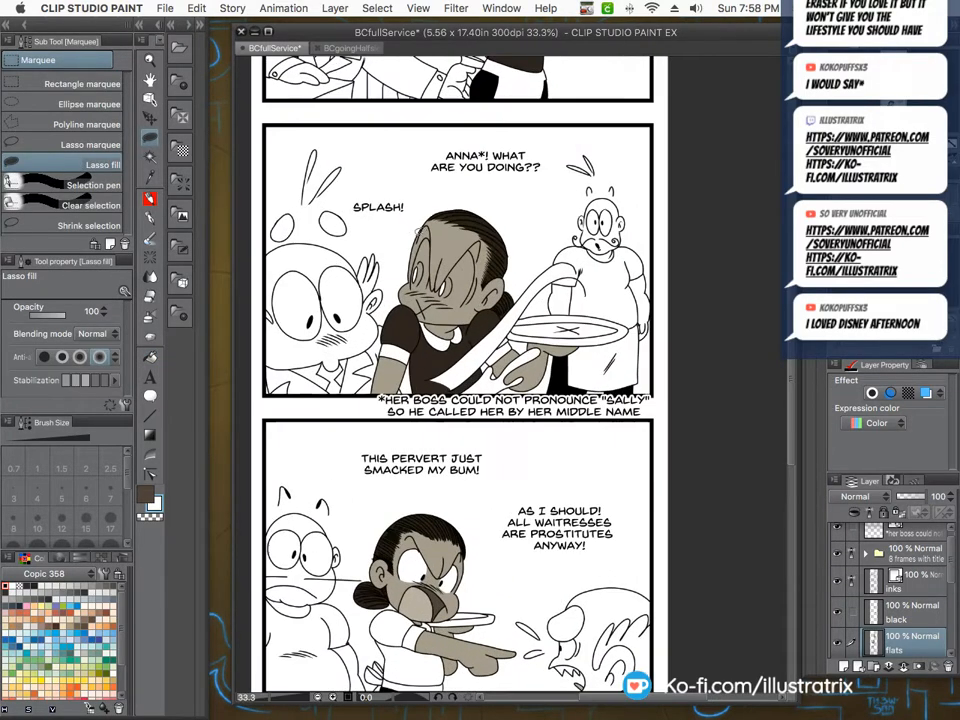
scroll(496, 394, "up", 2)
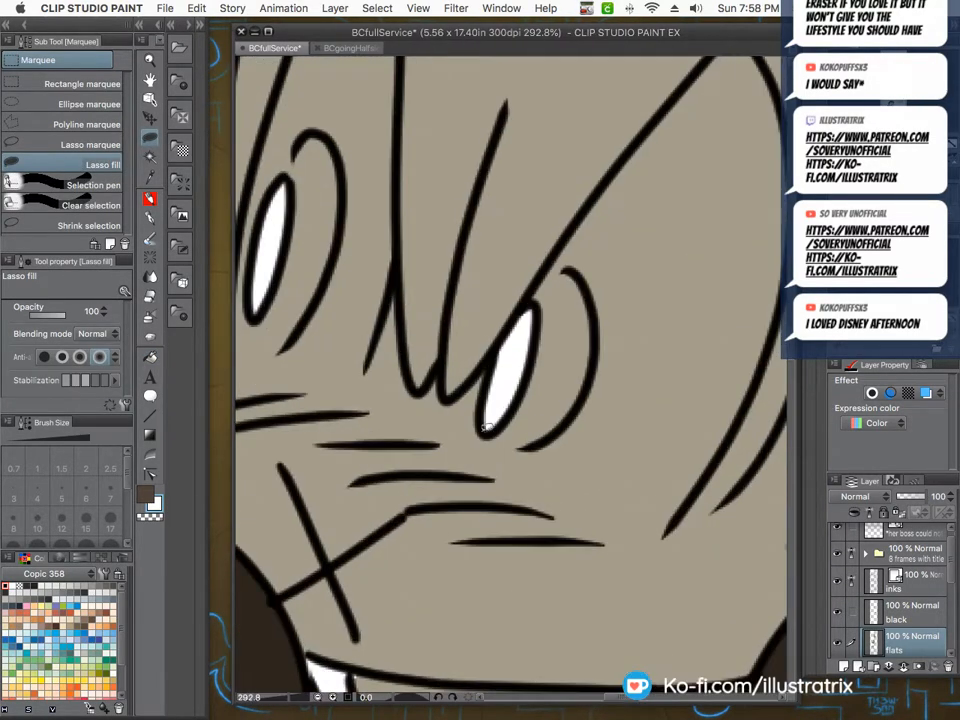
mouse_move(532, 465)
left_mouse_down()
mouse_move(664, 525)
mouse_move(681, 343)
mouse_move(553, 253)
mouse_move(485, 440)
left_mouse_up()
scroll(530, 300, "down", 2)
scroll(530, 300, "up", 1)
mouse_move(541, 287)
left_mouse_down()
mouse_move(638, 535)
mouse_move(726, 355)
mouse_move(724, 197)
mouse_move(675, 114)
left_mouse_up()
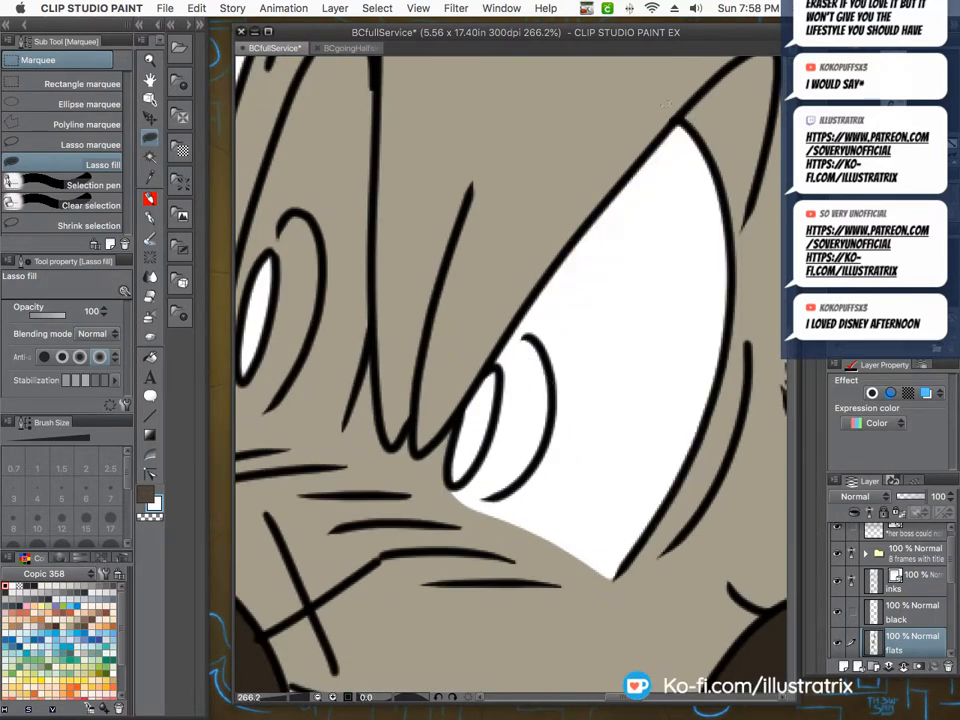
Colour the white of the waitress's farther eye in the SPLASH! panel with a white Lasso fill shape.
scroll(541, 480, "down", 2)
scroll(556, 553, "up", 2)
mouse_move(488, 489)
left_mouse_down()
mouse_move(395, 490)
mouse_move(372, 357)
mouse_move(440, 152)
mouse_move(500, 82)
mouse_move(519, 185)
mouse_move(517, 360)
mouse_move(474, 480)
left_mouse_up()
scroll(418, 481, "down", 5)
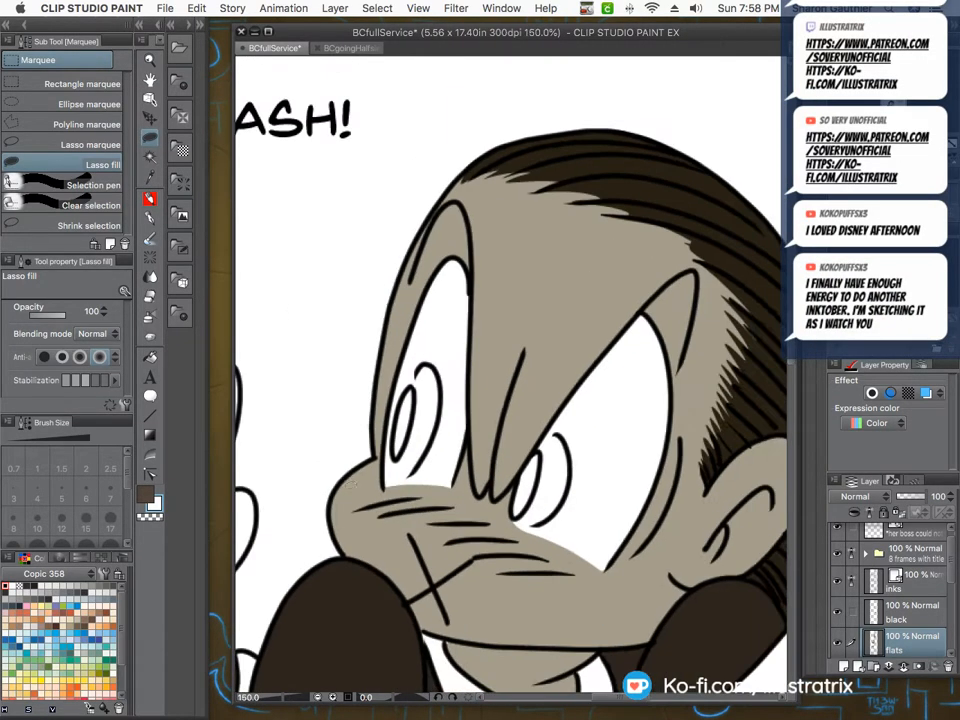
Colour the small piece of the waitress's sleeve between the towel and the tray in the SPLASH! panel with the dress's dark warm grey.
scroll(395, 488, "down", 2)
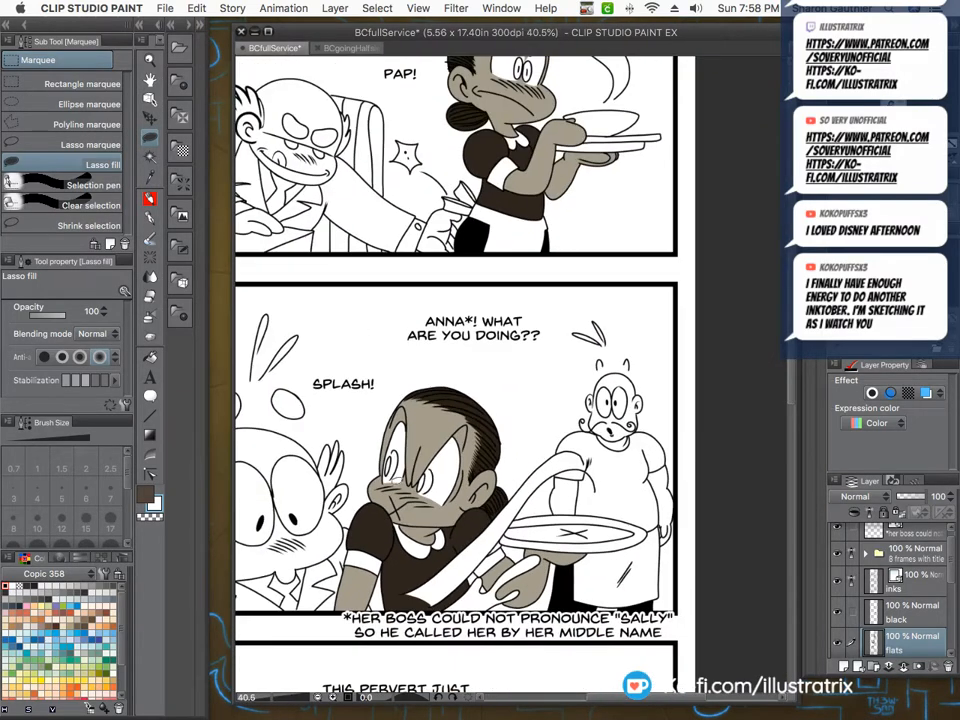
key("g")
scroll(470, 527, "up", 3)
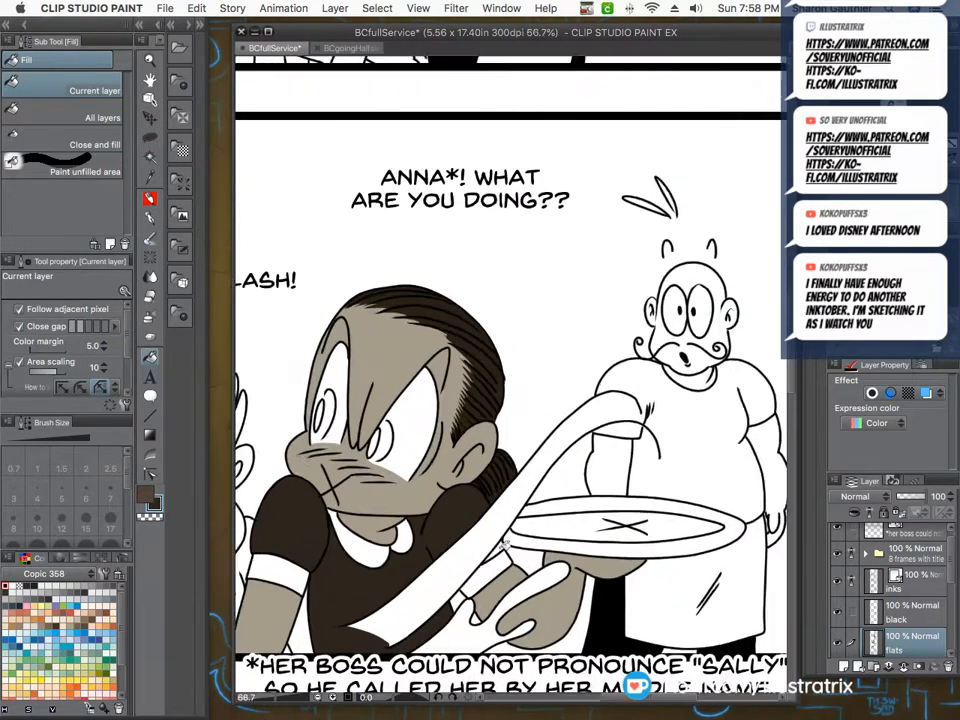
key("m")
scroll(468, 526, "up", 5)
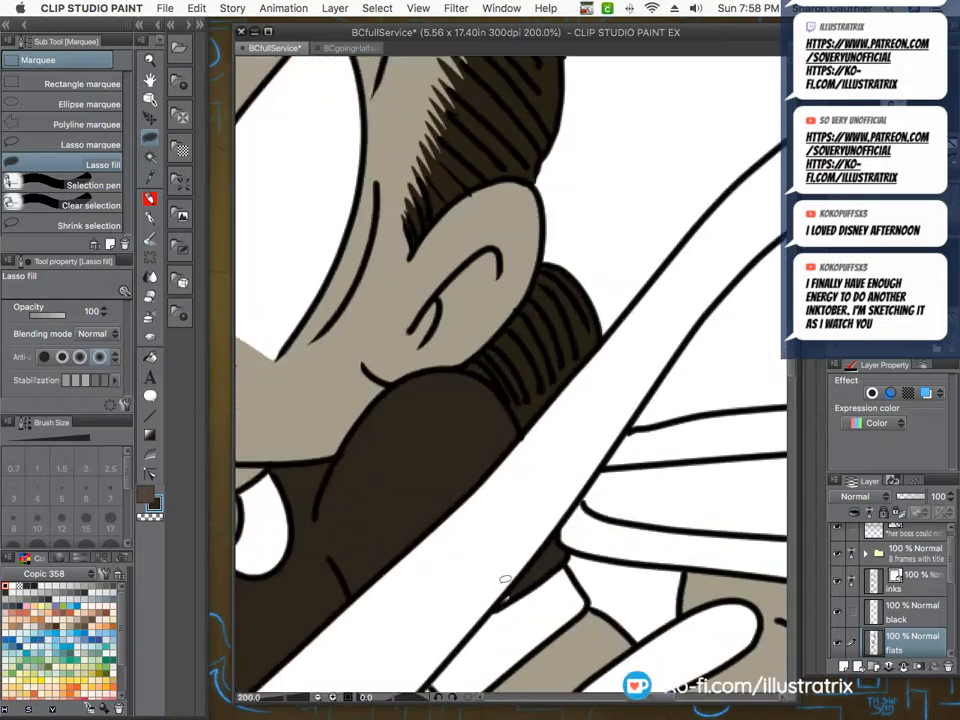
scroll(517, 553, "down", 5)
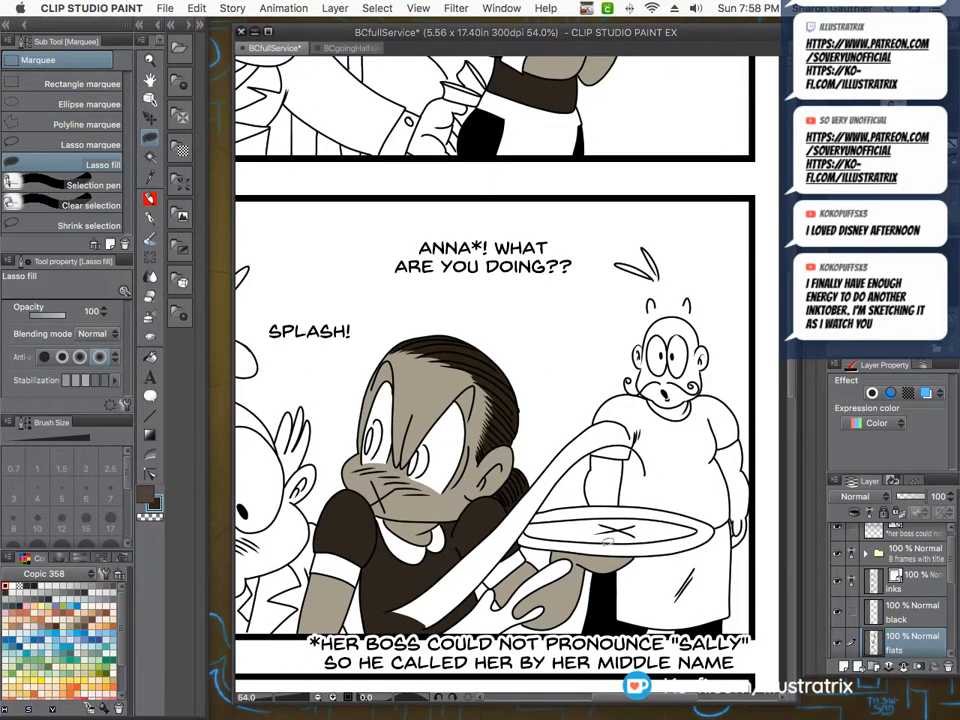
scroll(632, 508, "down", 2)
scroll(630, 508, "down", 4)
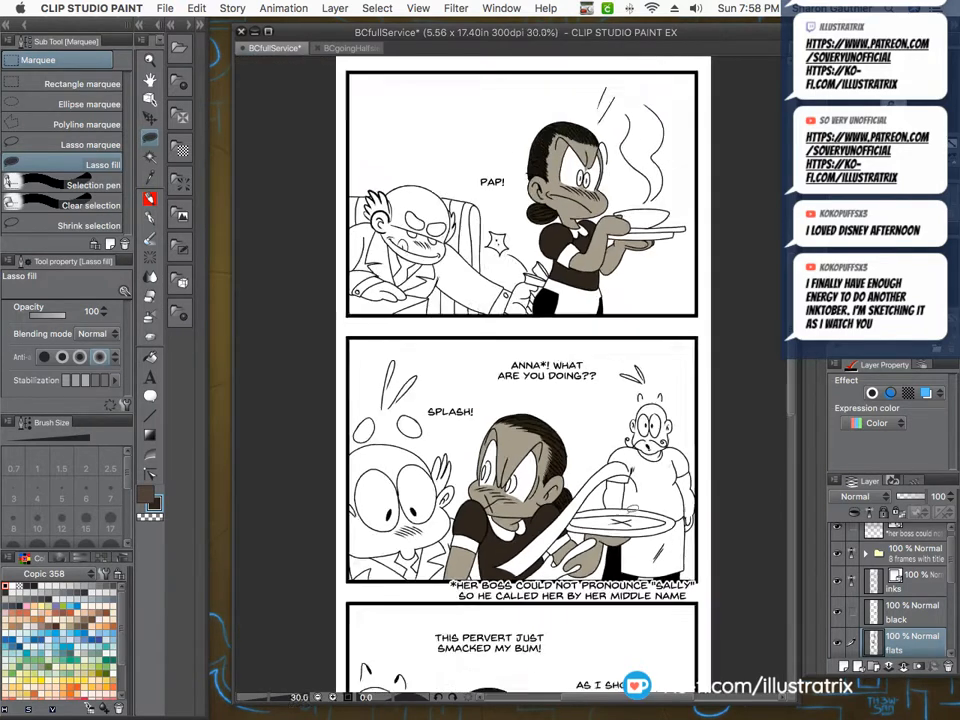
left_click_drag(789, 424, 786, 552)
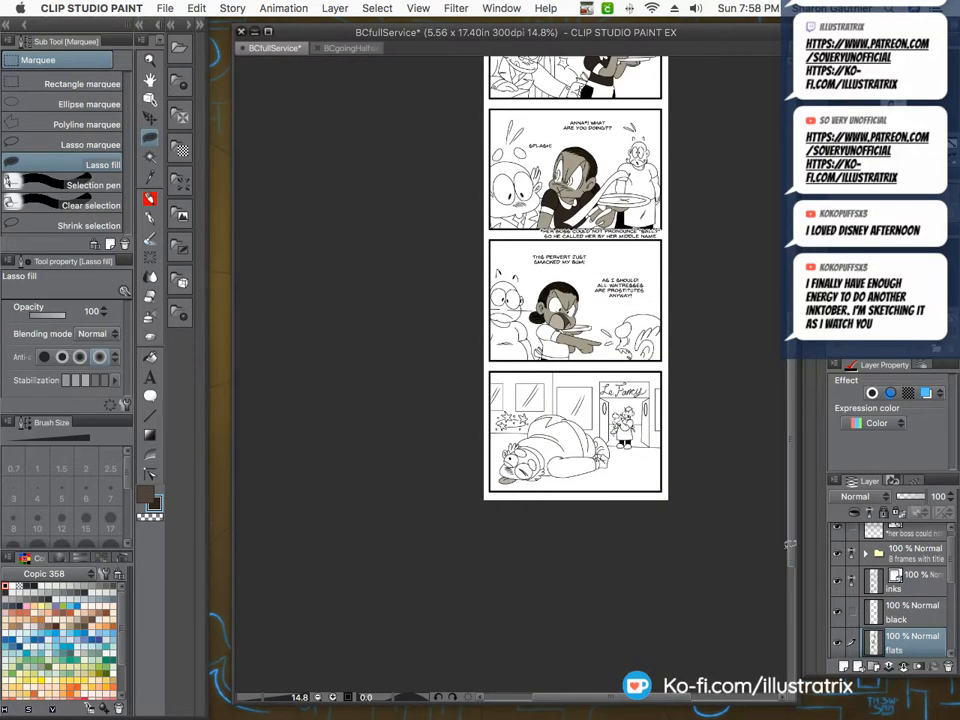
left_click(45, 573)
scroll(10, 480, "down", 3)
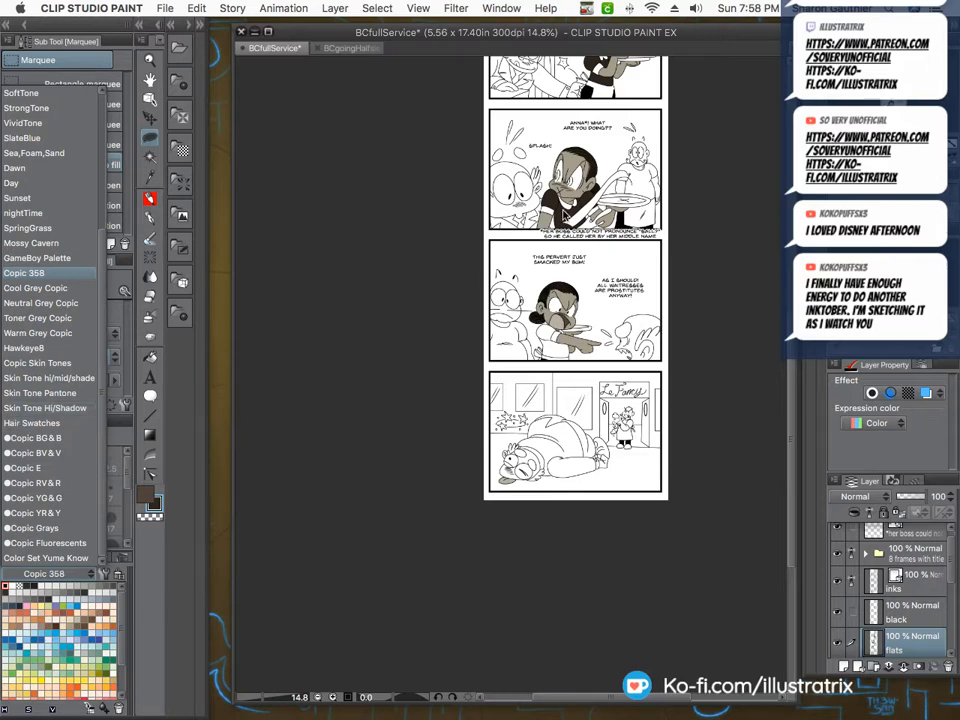
left_click(565, 215)
Fill the waitress's dress and sleeve in the "SMACKED MY BUM!" panel with the same dark warm grey, keeping the cuff white.
left_click(151, 357)
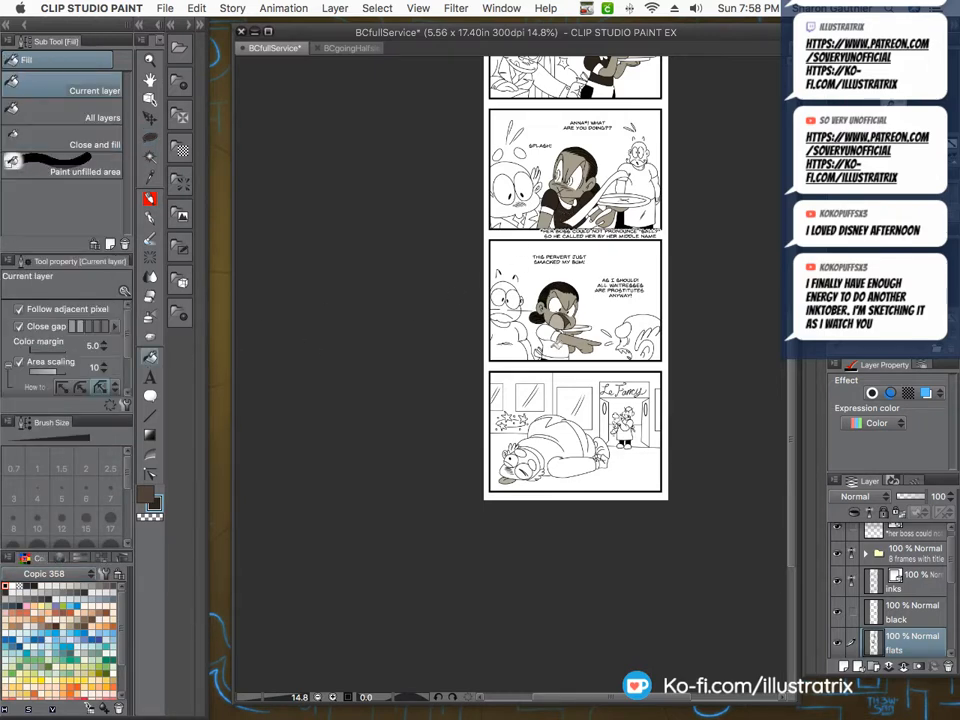
left_click(556, 347)
left_click(547, 332)
scroll(565, 328, "up", 2)
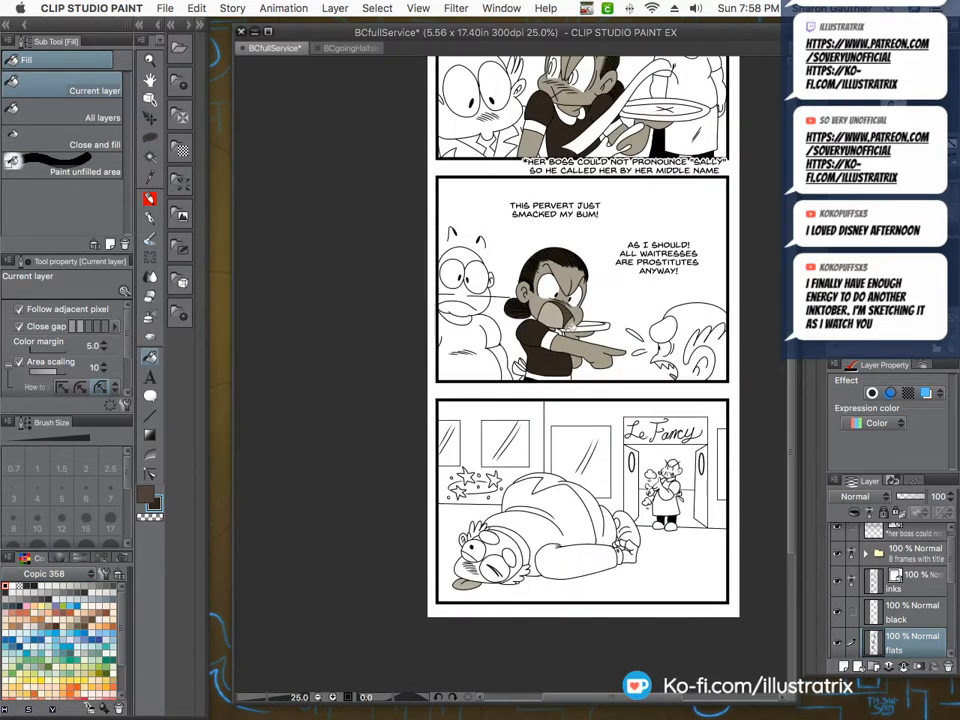
Lasso fill the missed patch of the waitress's dress at the seam below her sleeve in the "SMACKED MY BUM!" panel with the dress colour.
scroll(550, 338, "up", 4)
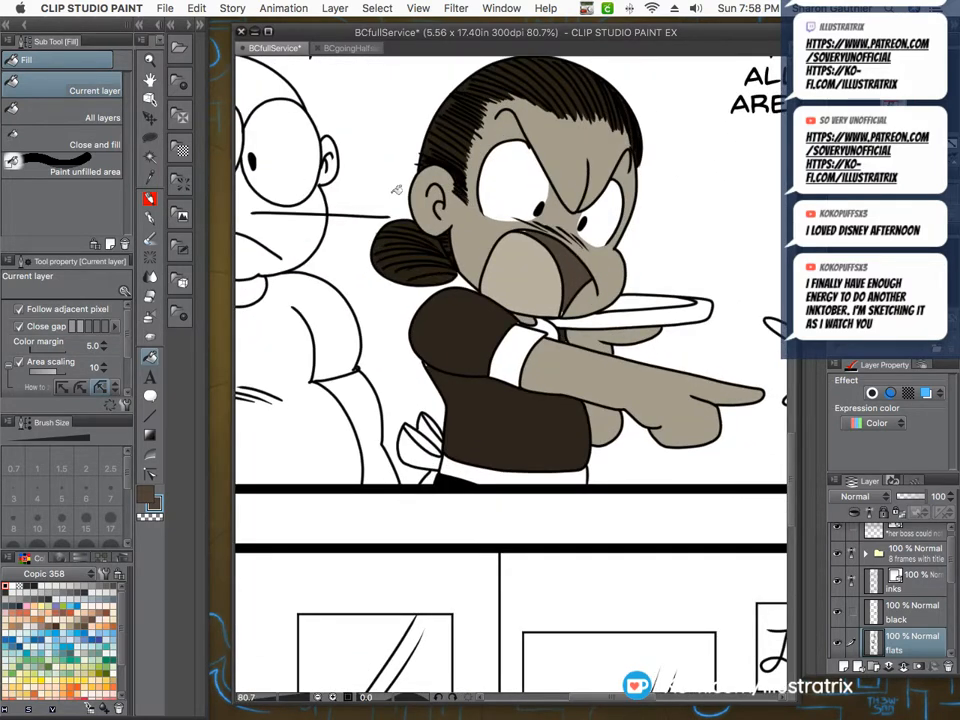
key("m")
scroll(540, 303, "up", 4)
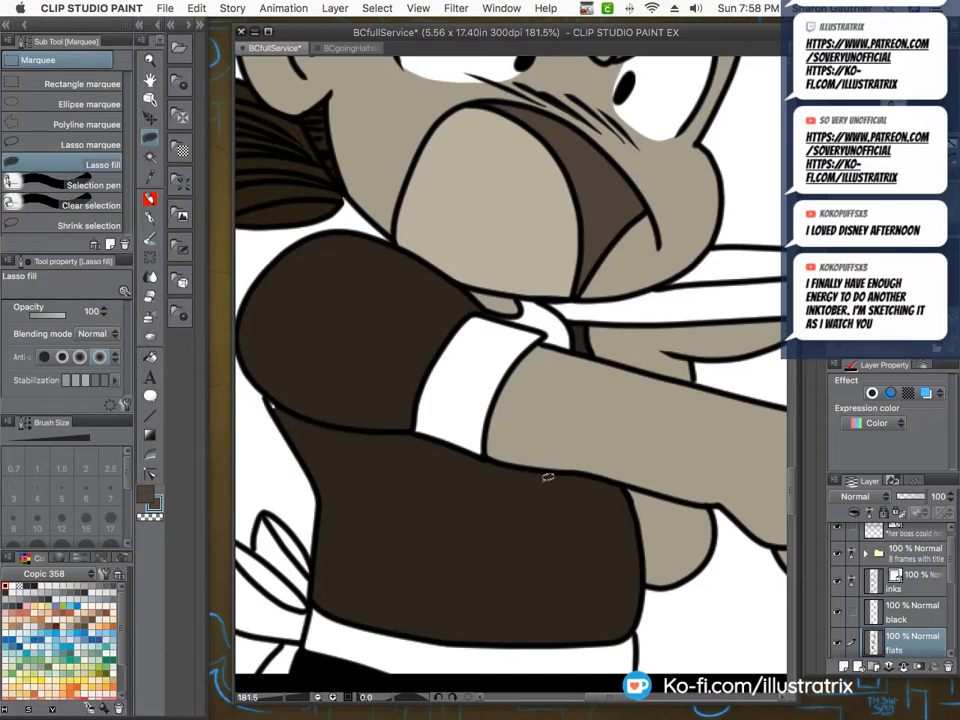
scroll(381, 437, "up", 3)
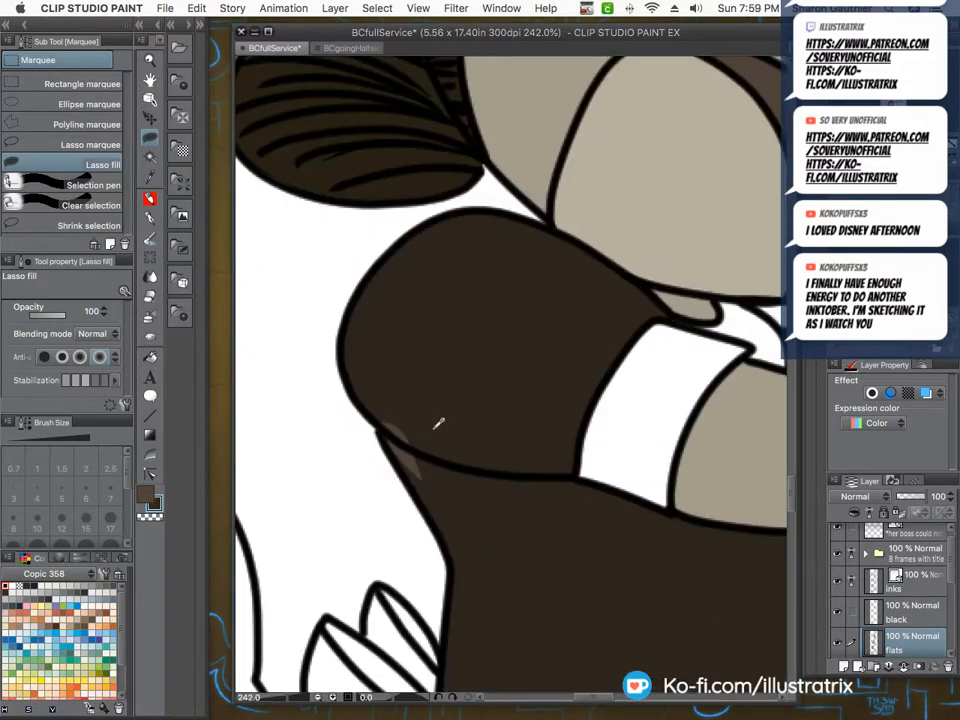
mouse_move(437, 423)
left_mouse_down()
mouse_move(388, 439)
mouse_move(366, 392)
left_mouse_up()
scroll(401, 443, "down", 5)
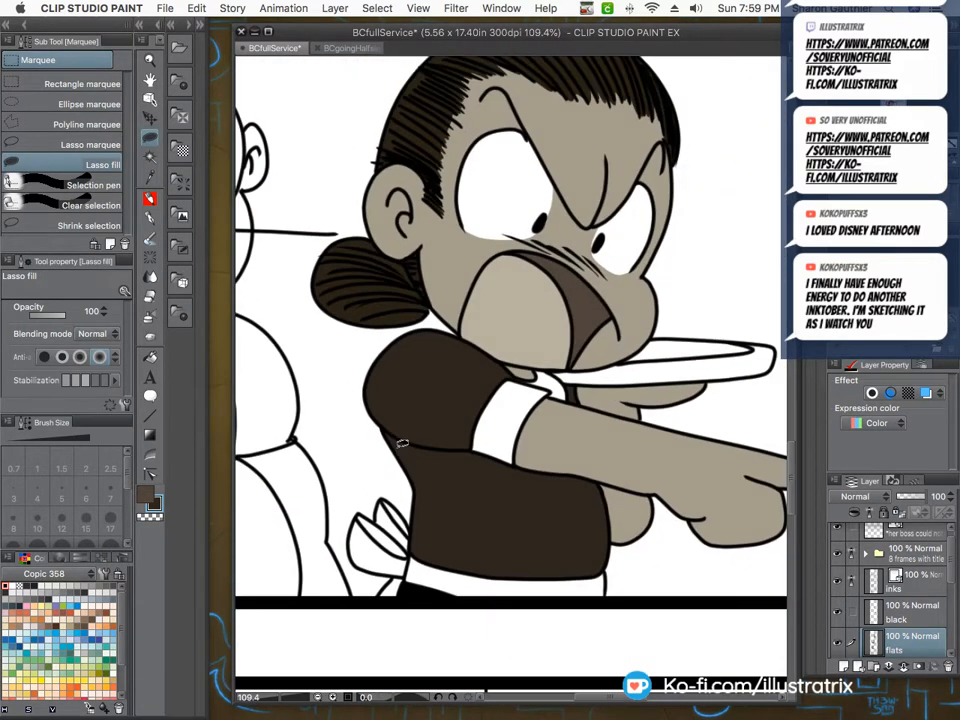
scroll(401, 443, "down", 2)
scroll(401, 443, "down", 2)
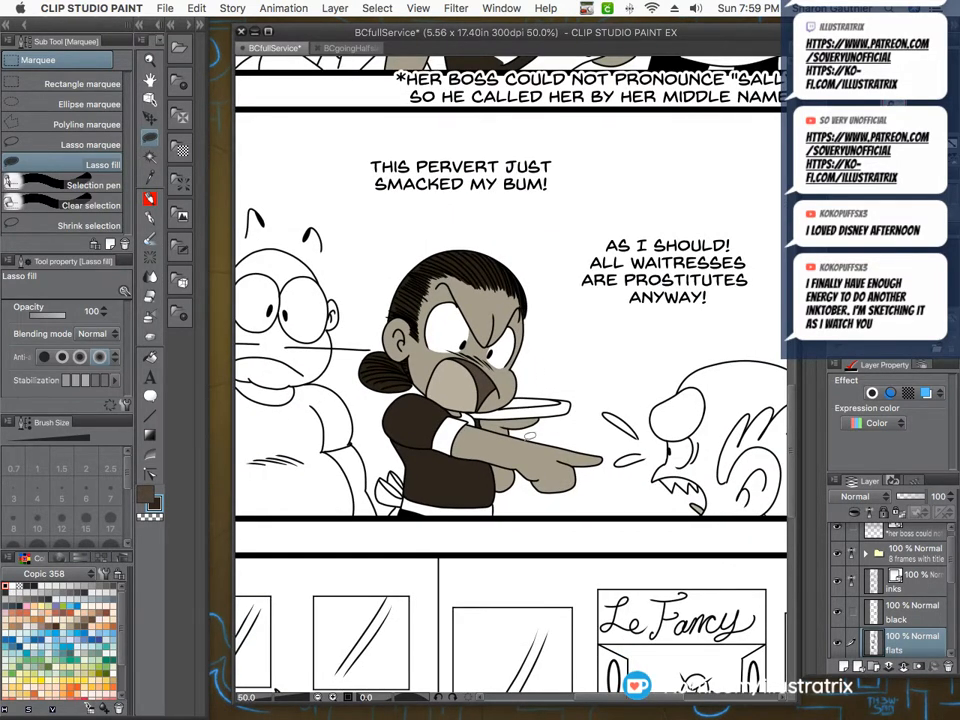
scroll(488, 496, "down", 3)
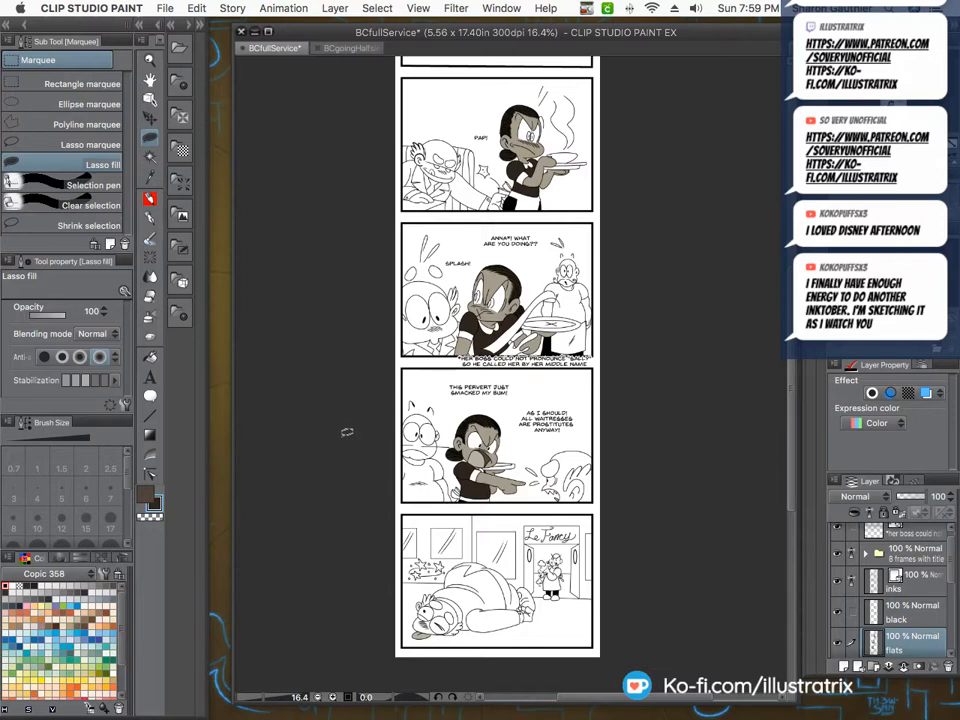
Switch the colour palette to the Copic Grays set.
left_click(62, 573)
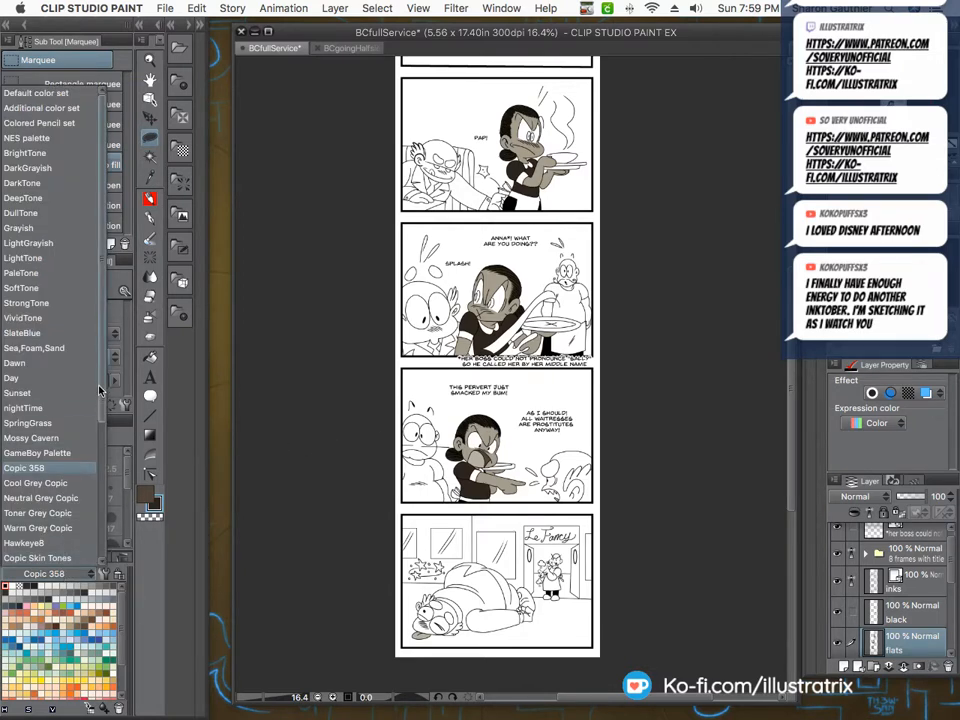
left_click_drag(101, 392, 99, 530)
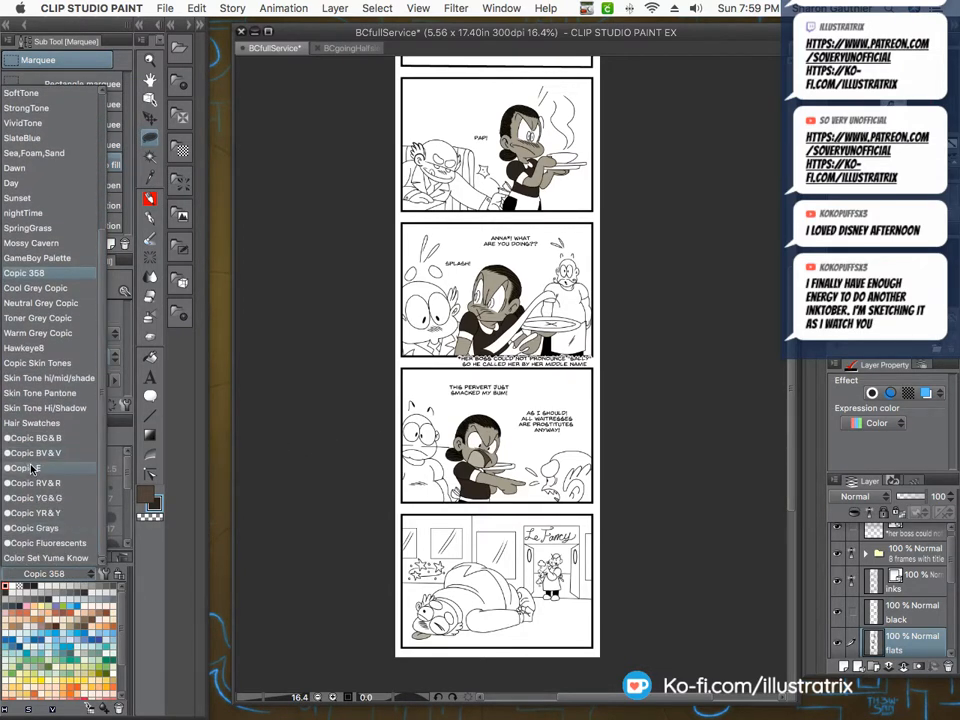
left_click(20, 528)
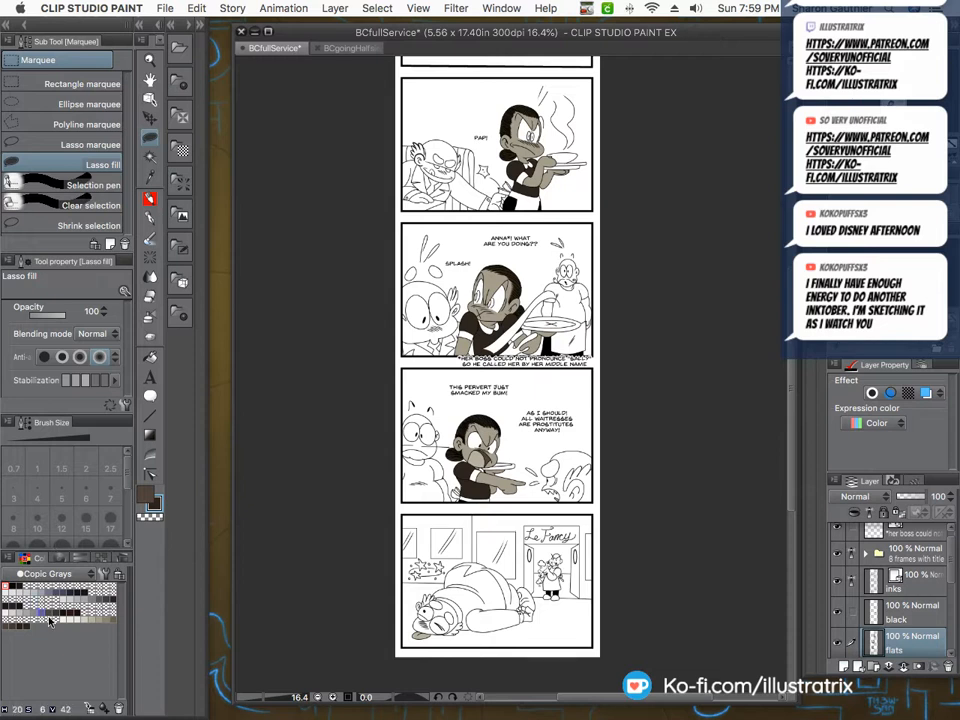
Fill the old man's suit with a dark warm grey in the Le Fancy, PAP! and SPLASH! panels.
left_click(19, 626)
key("g")
left_click(493, 622)
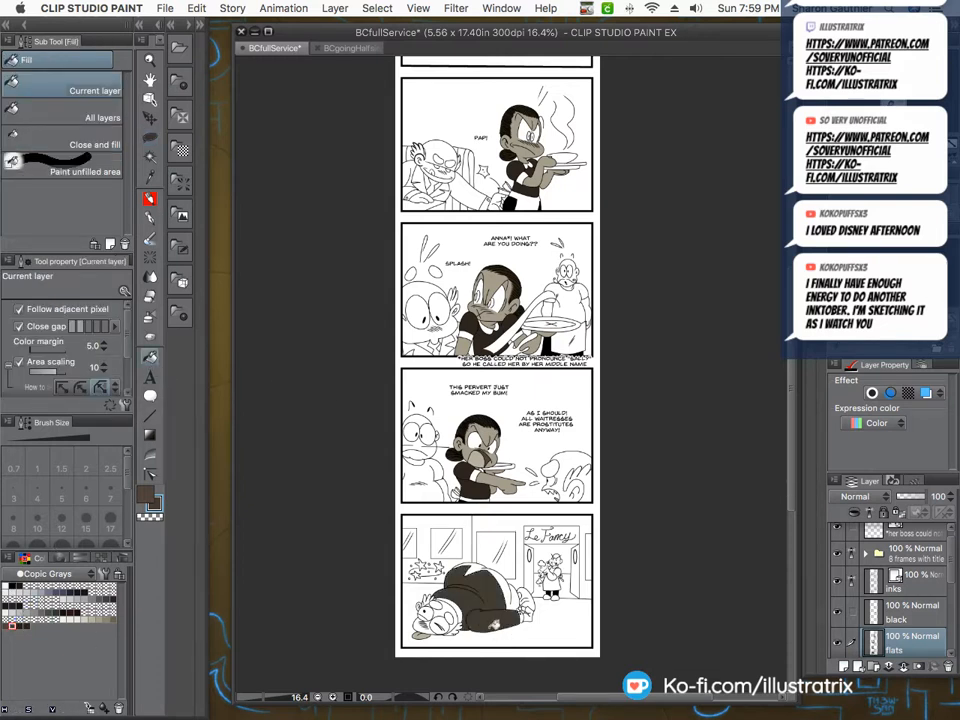
left_click(507, 616)
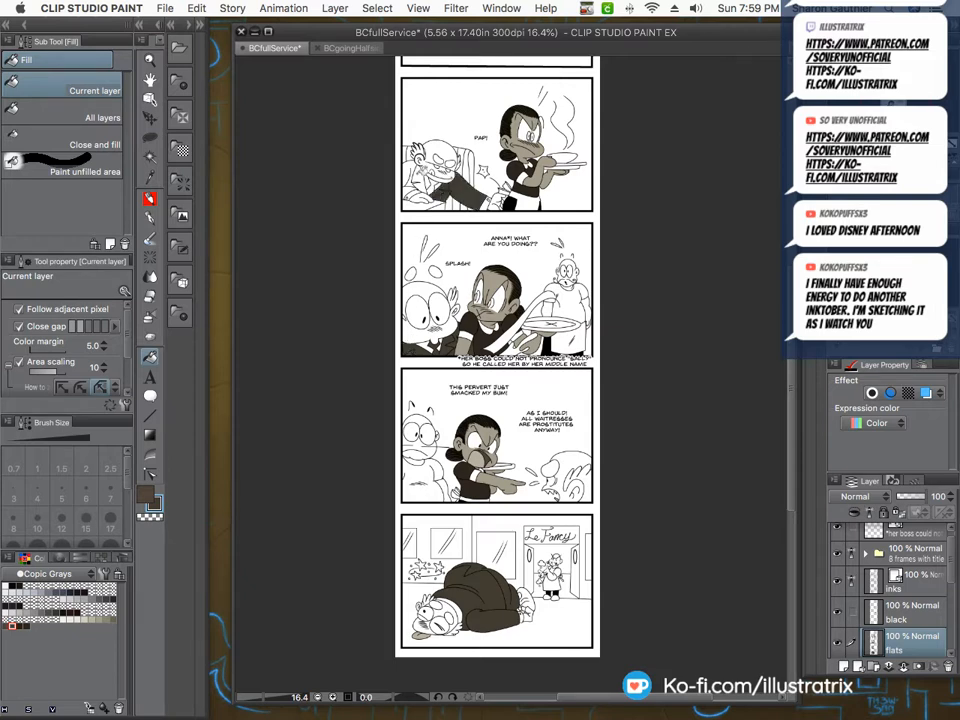
Lasso fill the sliver of the old man's suit between the waitress's arm and dress in the SPLASH! panel.
left_click(148, 139)
scroll(445, 320, "up", 3)
scroll(445, 340, "up", 2)
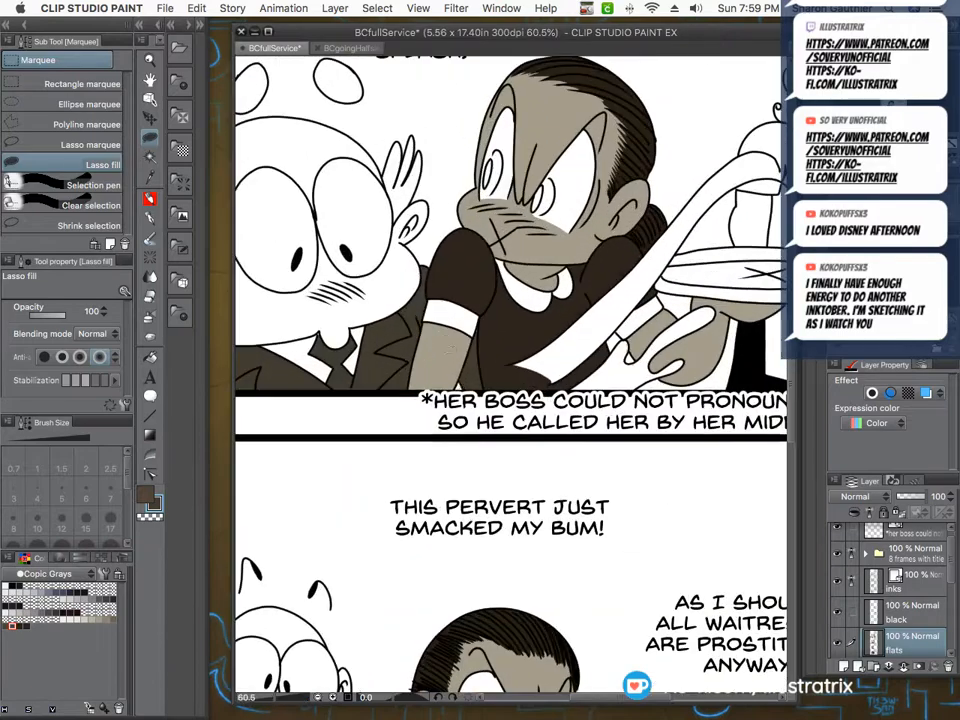
scroll(470, 360, "up", 4)
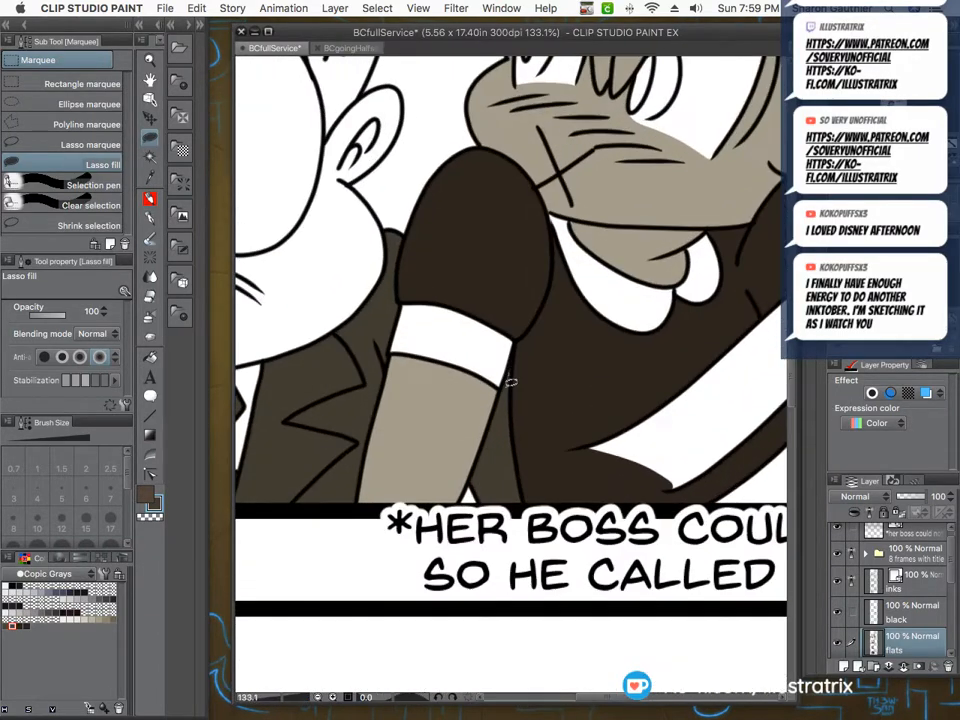
scroll(490, 400, "down", 4)
scroll(470, 430, "up", 4)
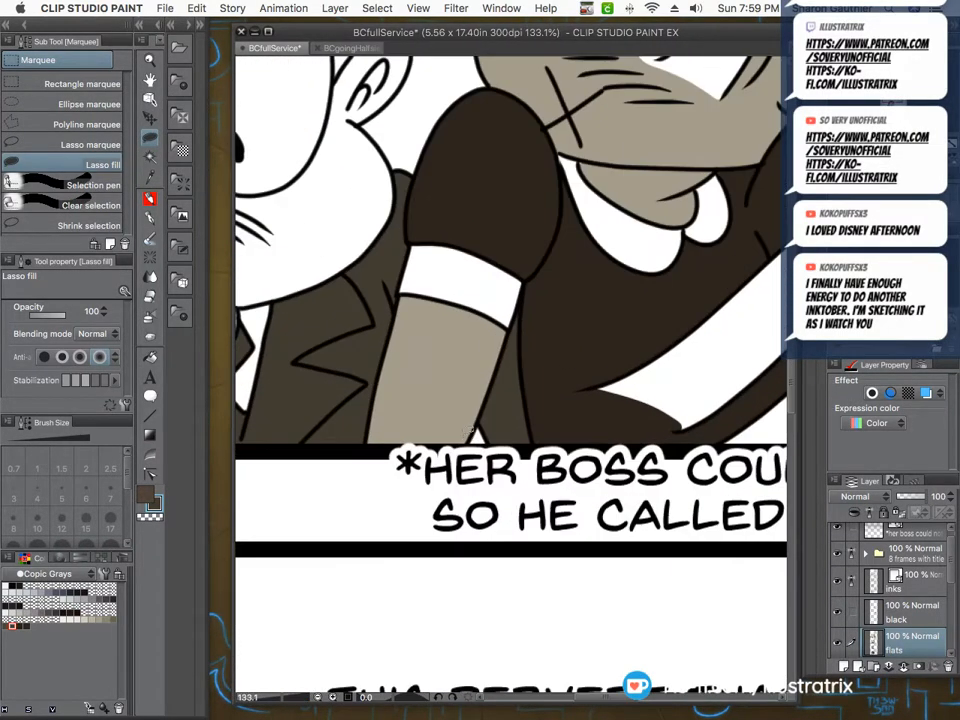
scroll(365, 372, "down", 5)
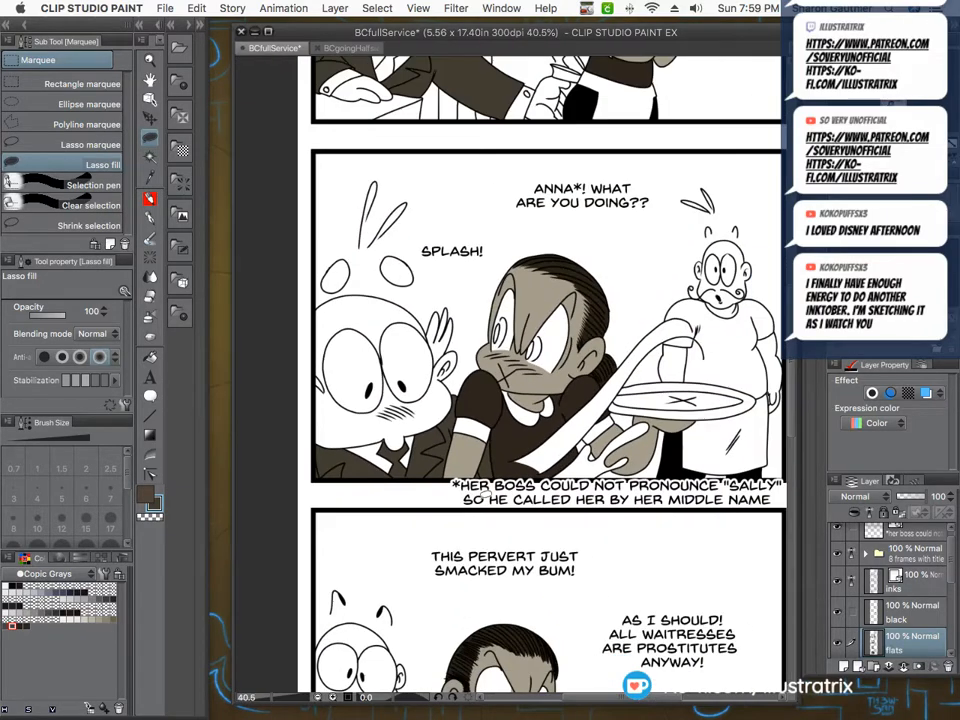
Touch up the old man's bow tie in the SPLASH! panel with Lasso fill in the suit's dark warm grey.
scroll(395, 436, "up", 3)
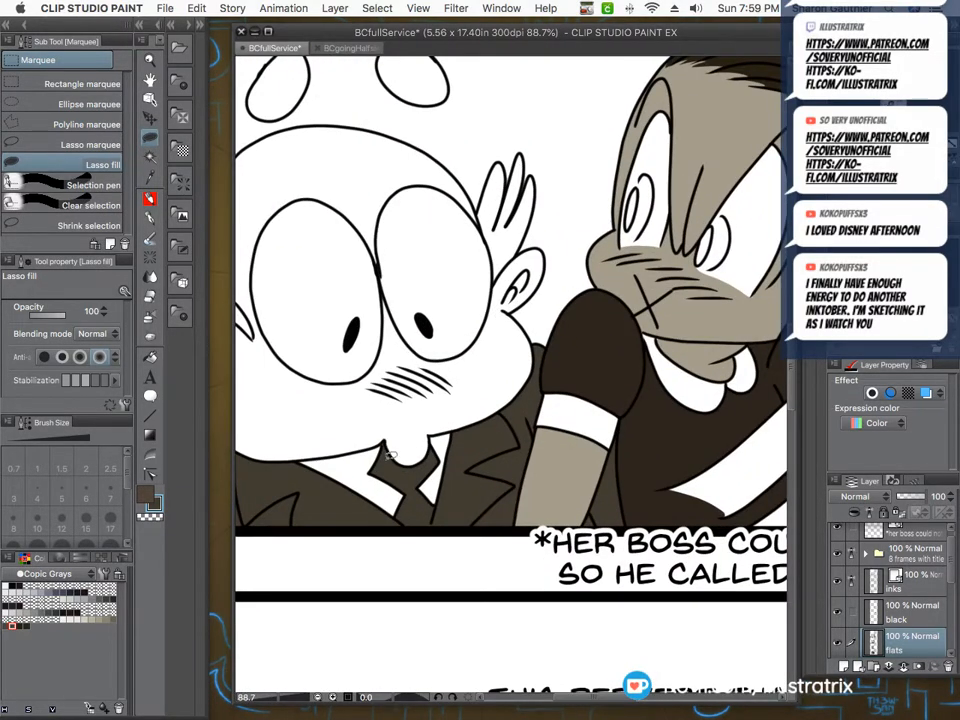
scroll(457, 527, "down", 1)
scroll(457, 527, "down", 4)
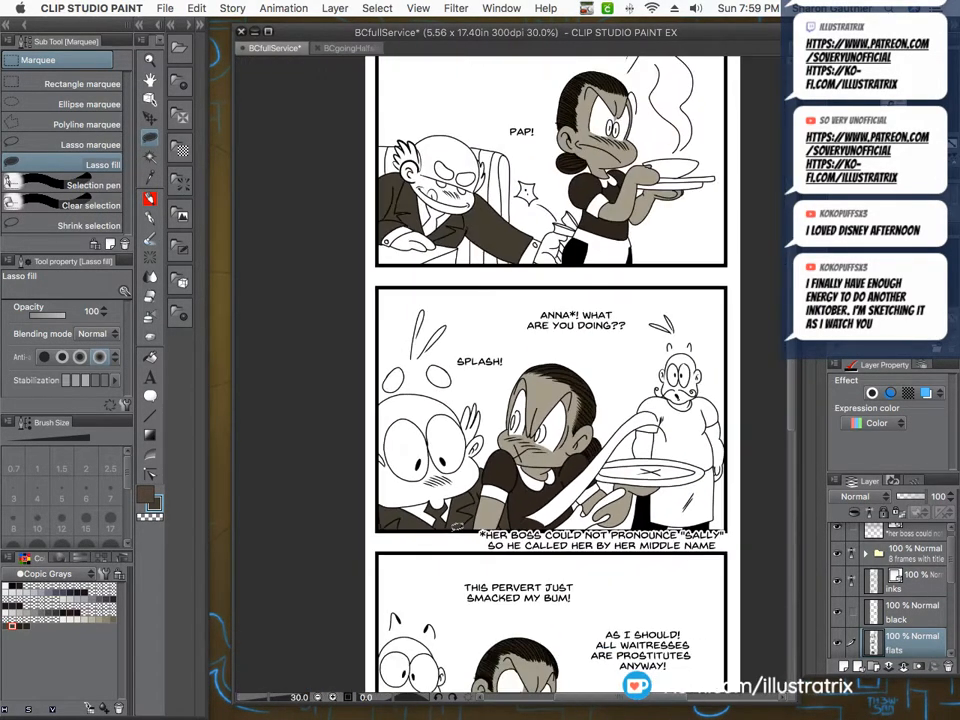
Touch up the missed corners of the old man's jacket lapels in the PAP! panel with the suit's grey.
scroll(400, 369, "up", 3)
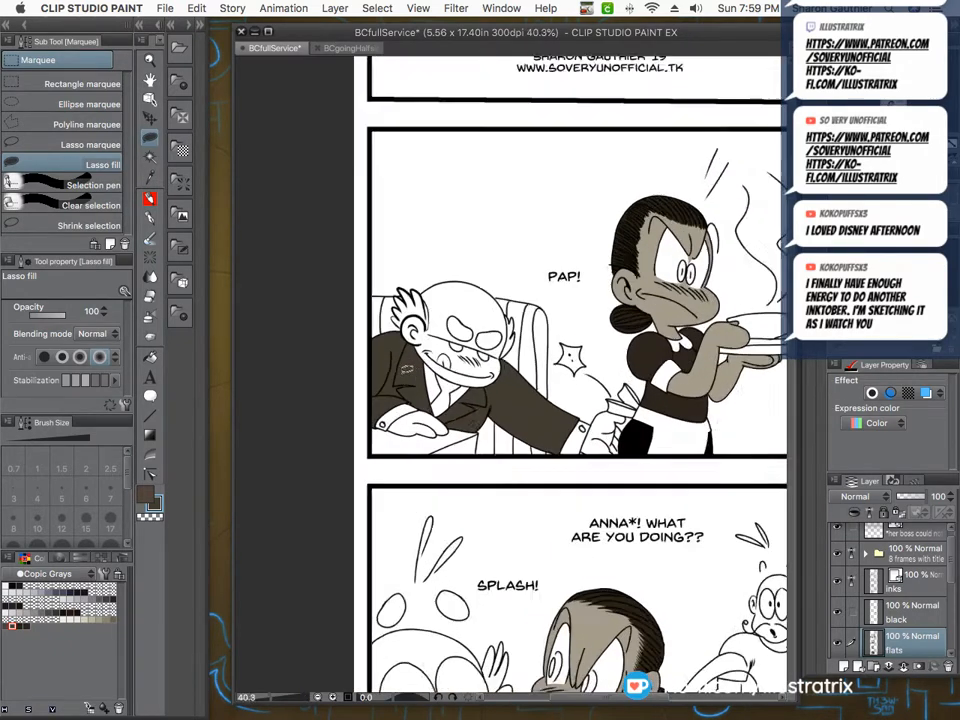
scroll(400, 369, "up", 2)
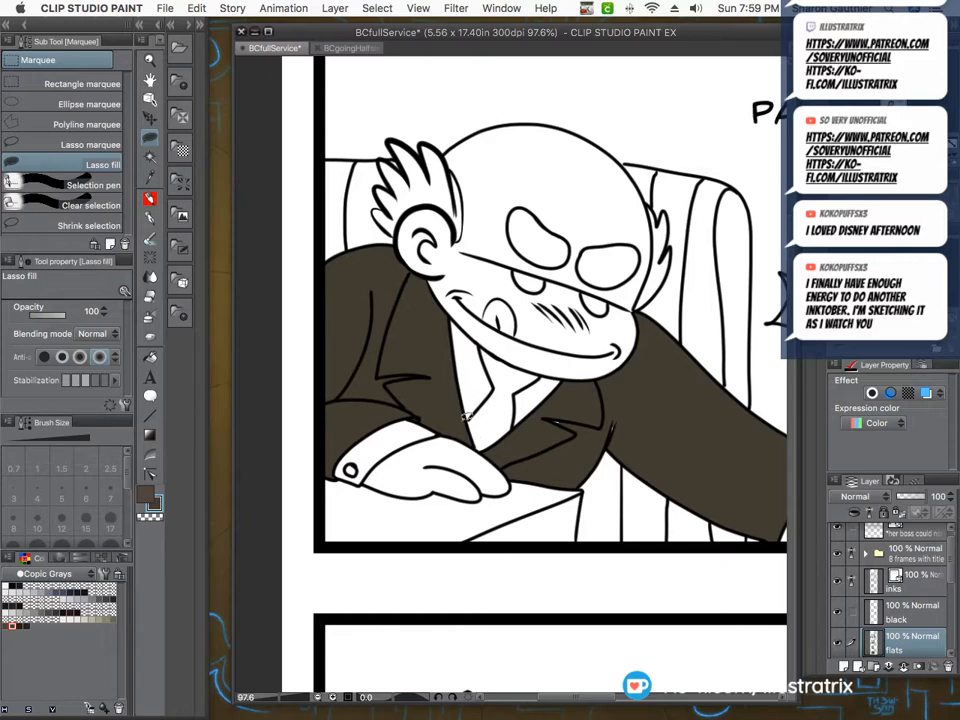
scroll(466, 308, "down", 2)
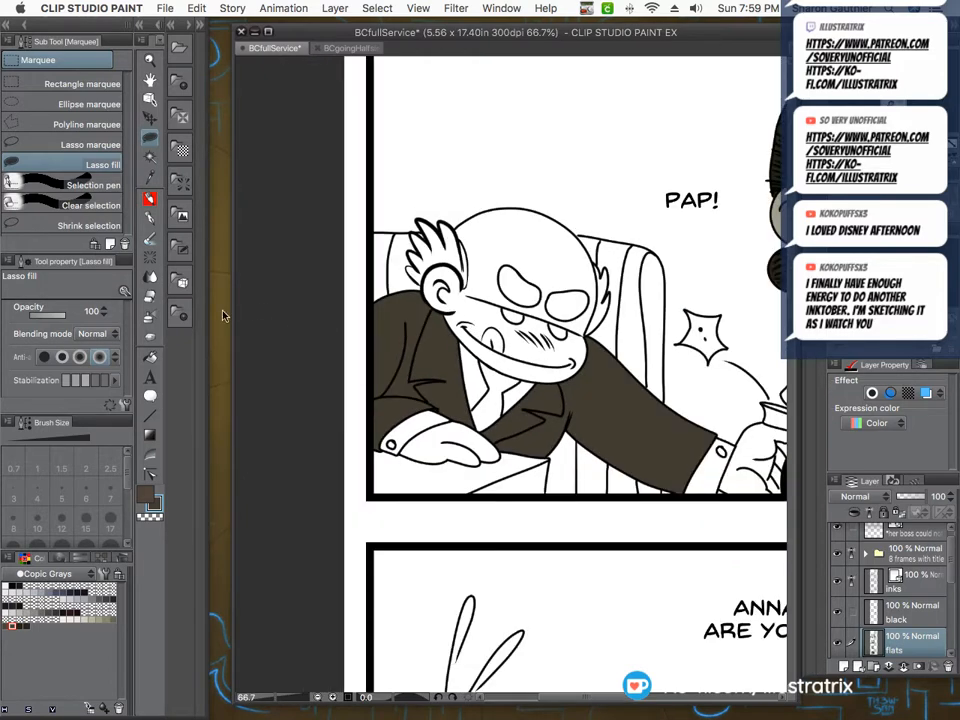
Fill the lying man's shoes in the Le Fancy panel with the darker warm grey beside the suit colour.
left_click(149, 358)
scroll(333, 344, "down", 3)
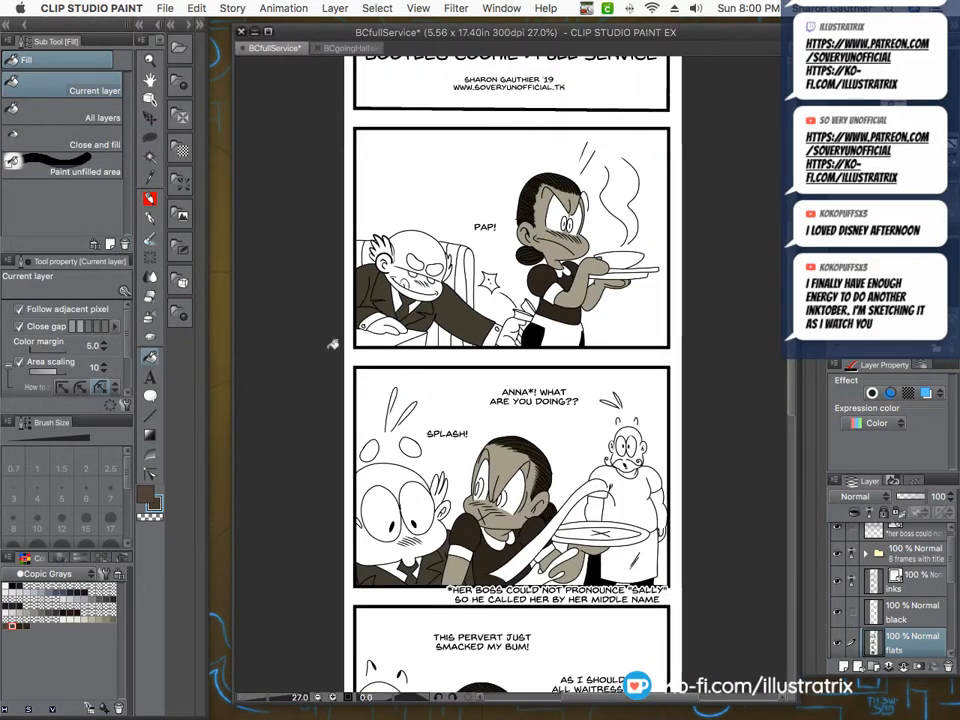
scroll(333, 344, "down", 4)
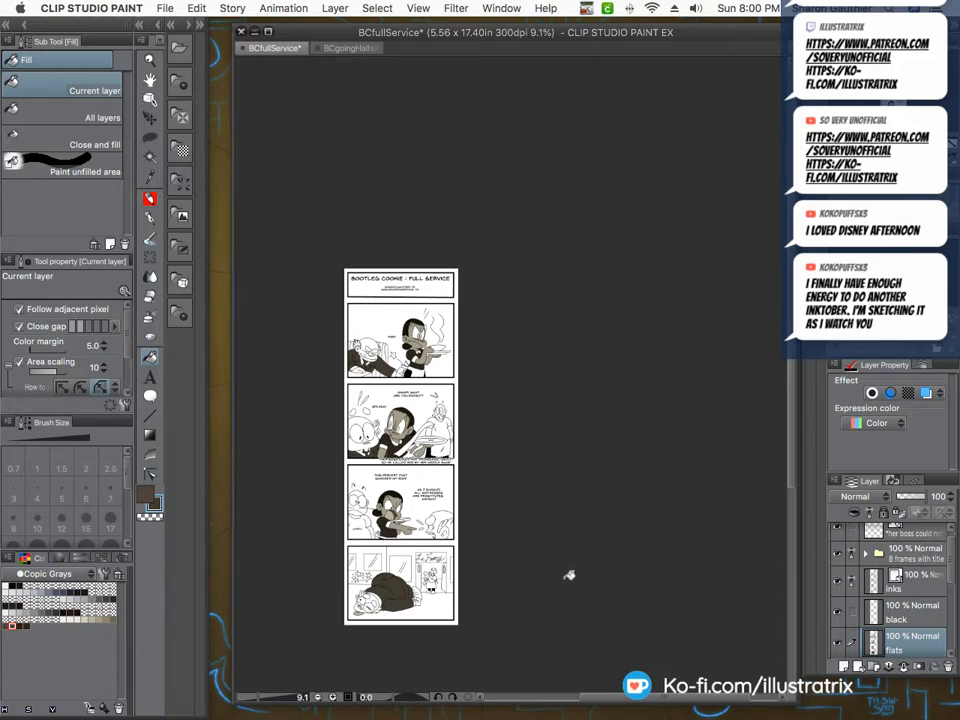
scroll(370, 615, "up", 5)
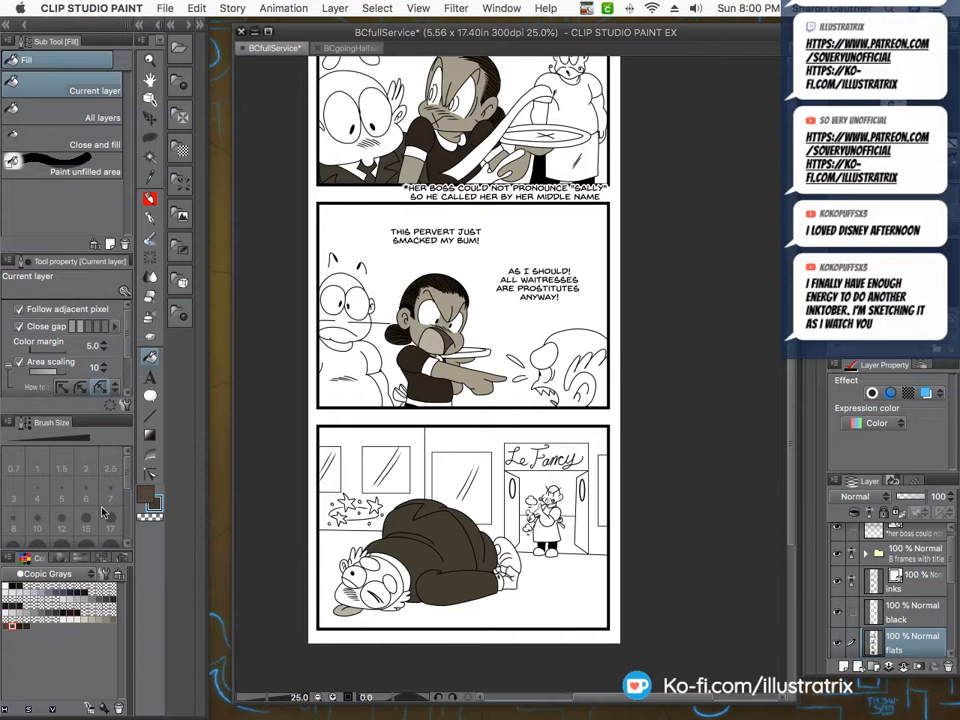
left_click(27, 626)
left_click(509, 549)
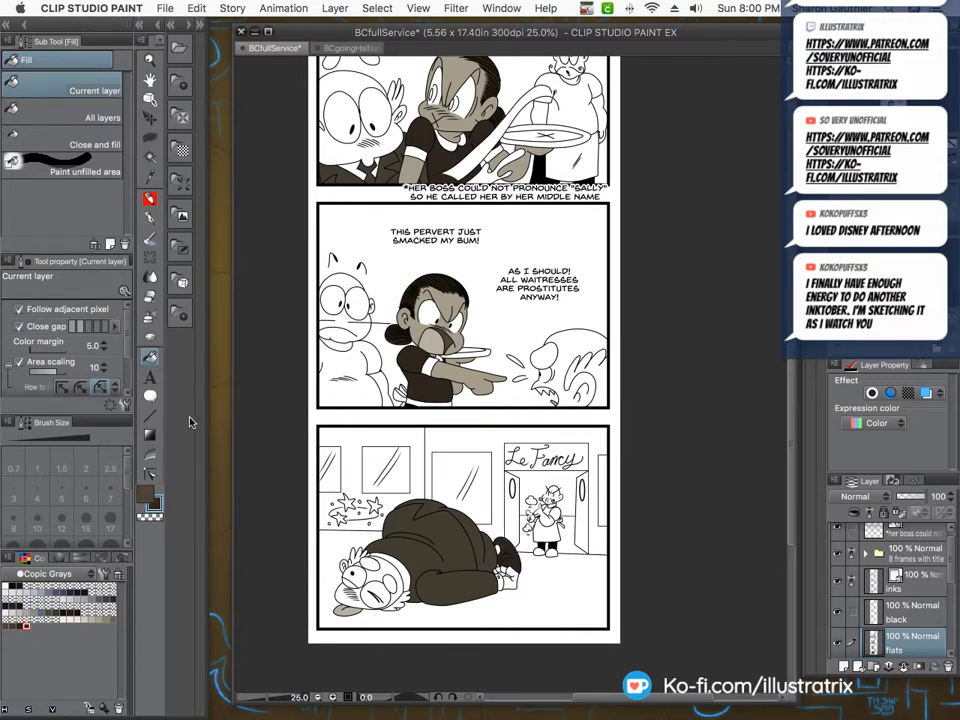
In the Le Fancy panel, fill the lying man's swollen eye mid warm grey and his and the cook's skin light warm grey.
left_click(98, 618)
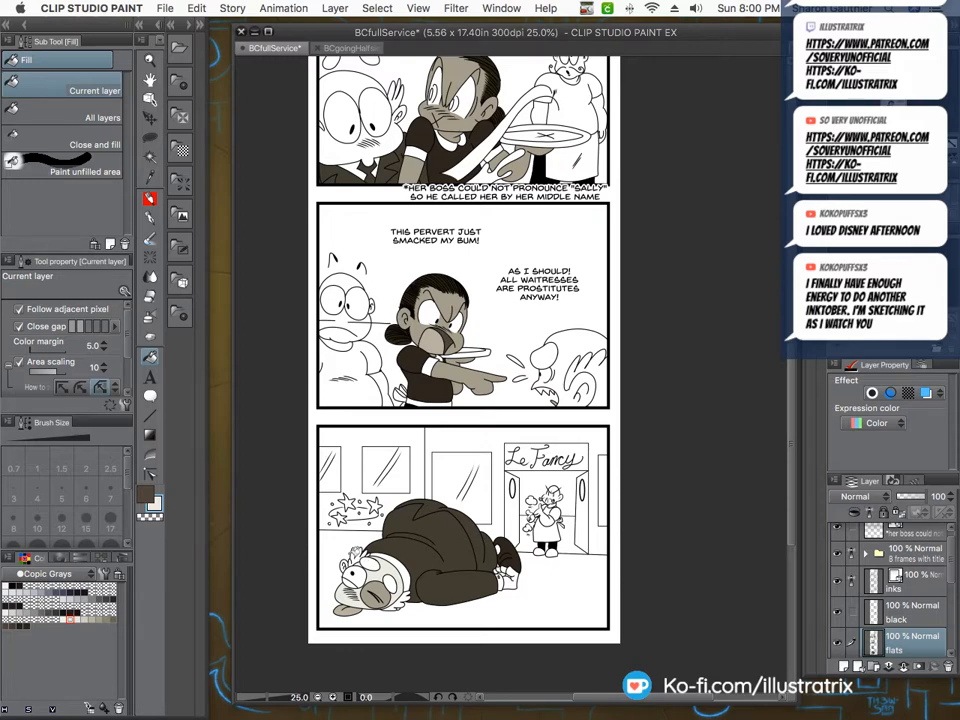
scroll(341, 564, "up", 3)
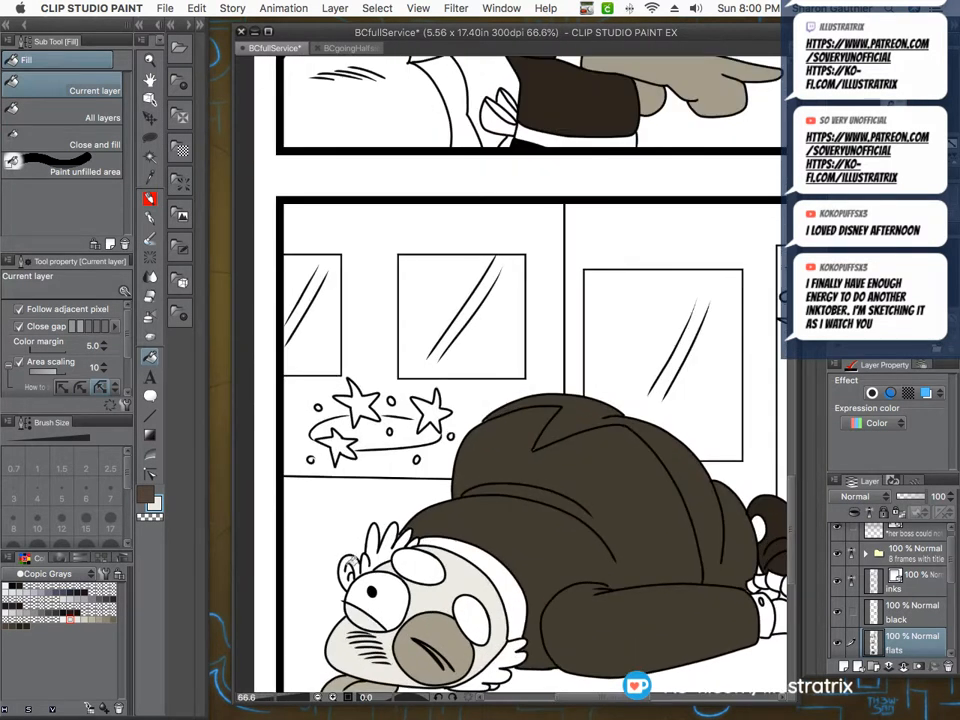
scroll(325, 548, "down", 2)
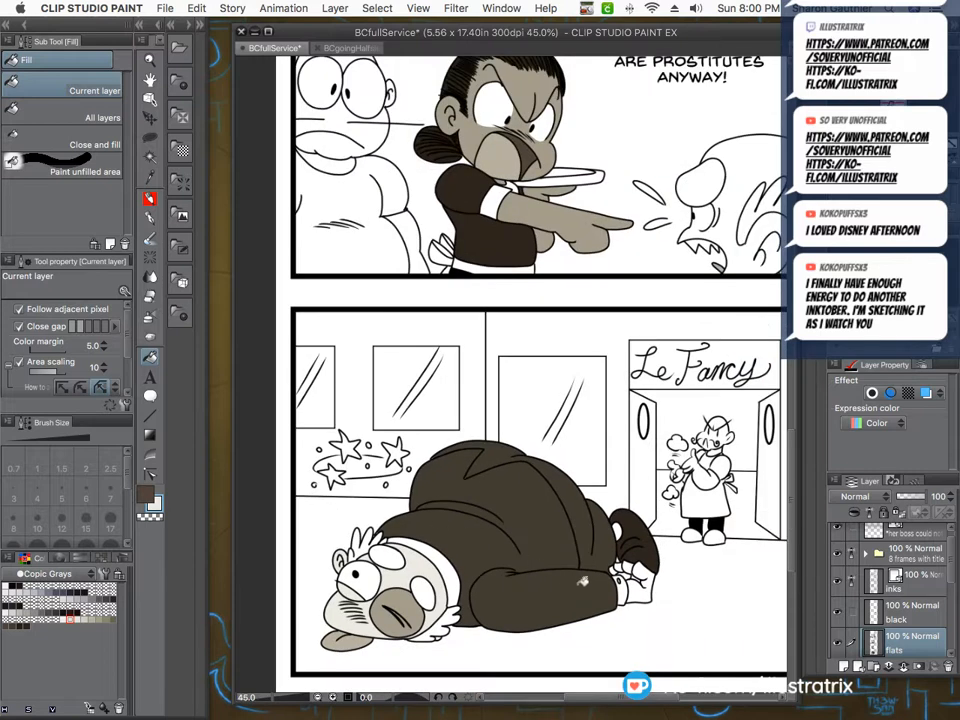
scroll(583, 580, "up", 1)
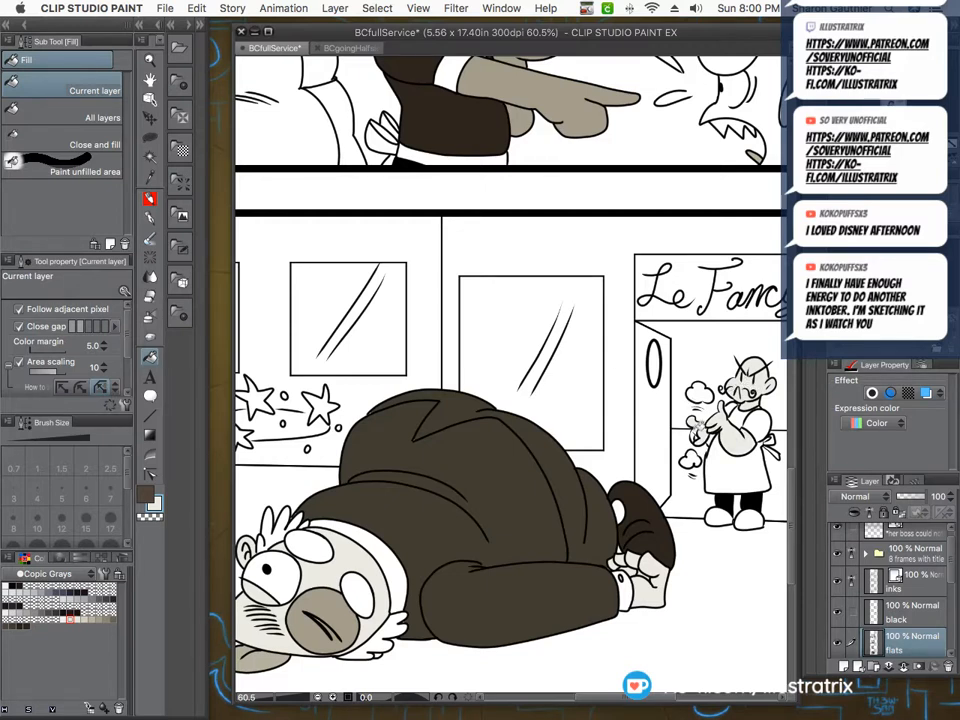
Lasso fill the missed gaps in the cook's face, neck and hands in the Le Fancy doorway with the light warm grey skin colour.
left_click(150, 138)
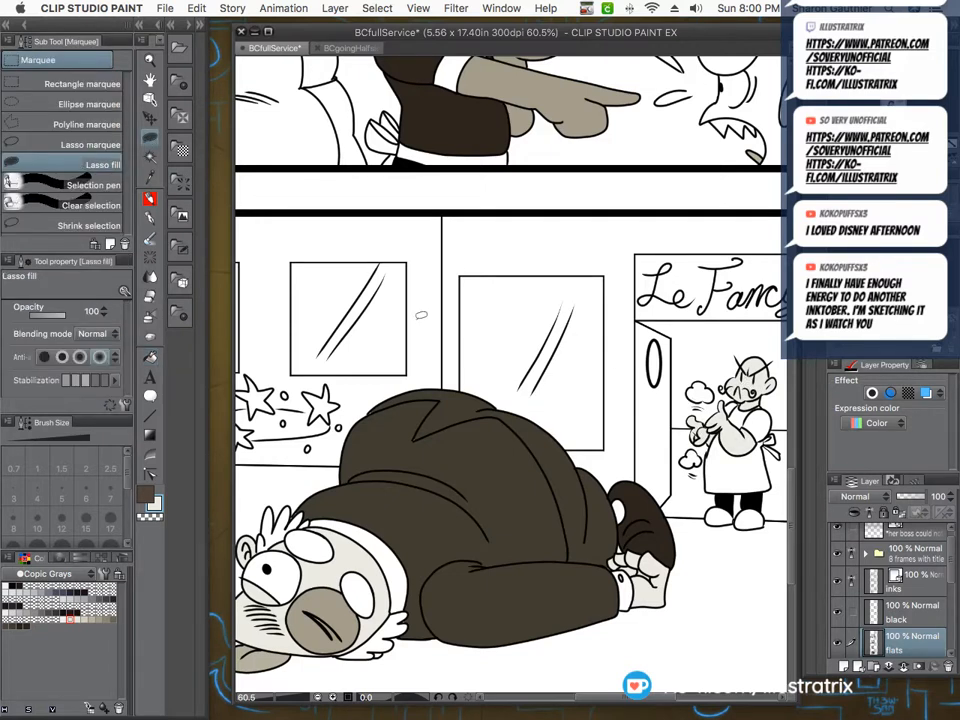
scroll(410, 402, "down", 4)
scroll(648, 385, "up", 12)
scroll(668, 368, "up", 2)
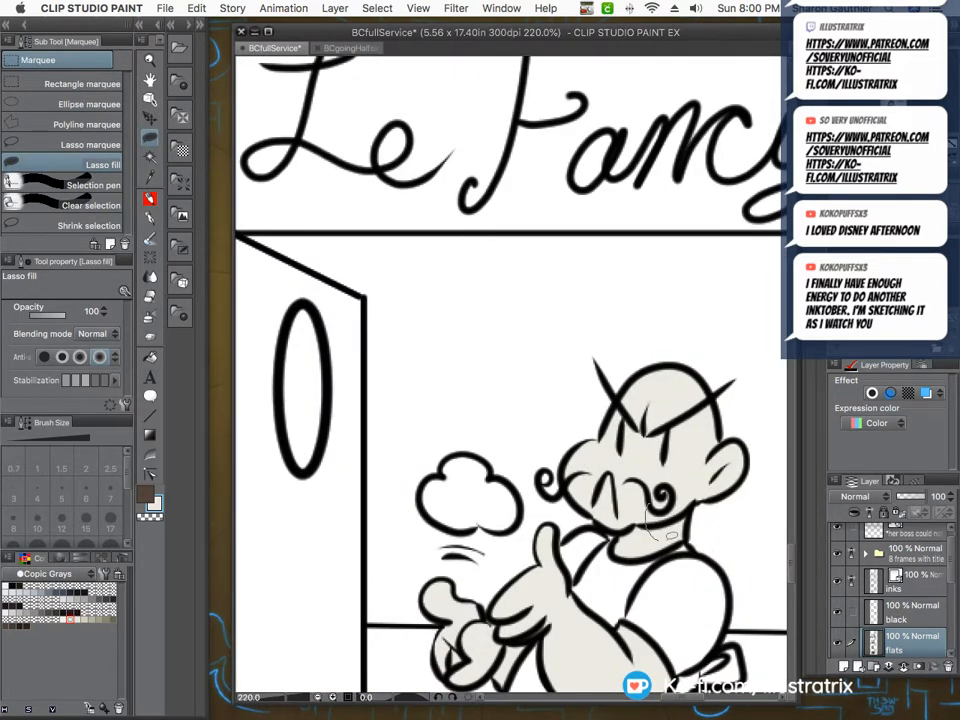
scroll(480, 450, "down", 2)
scroll(500, 527, "up", 5)
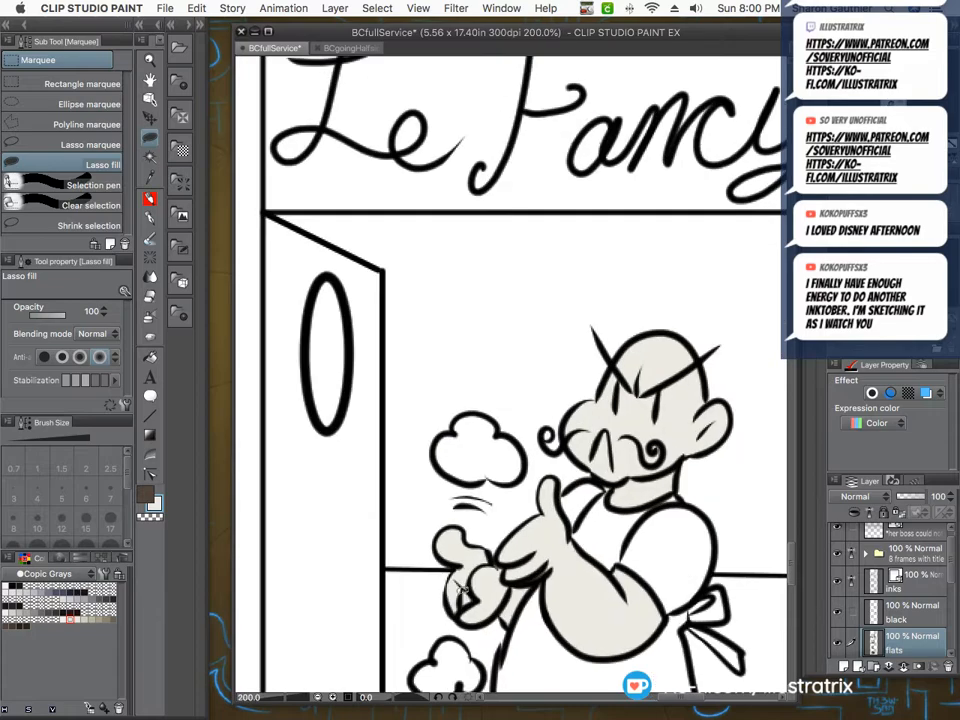
scroll(500, 528, "down", 8)
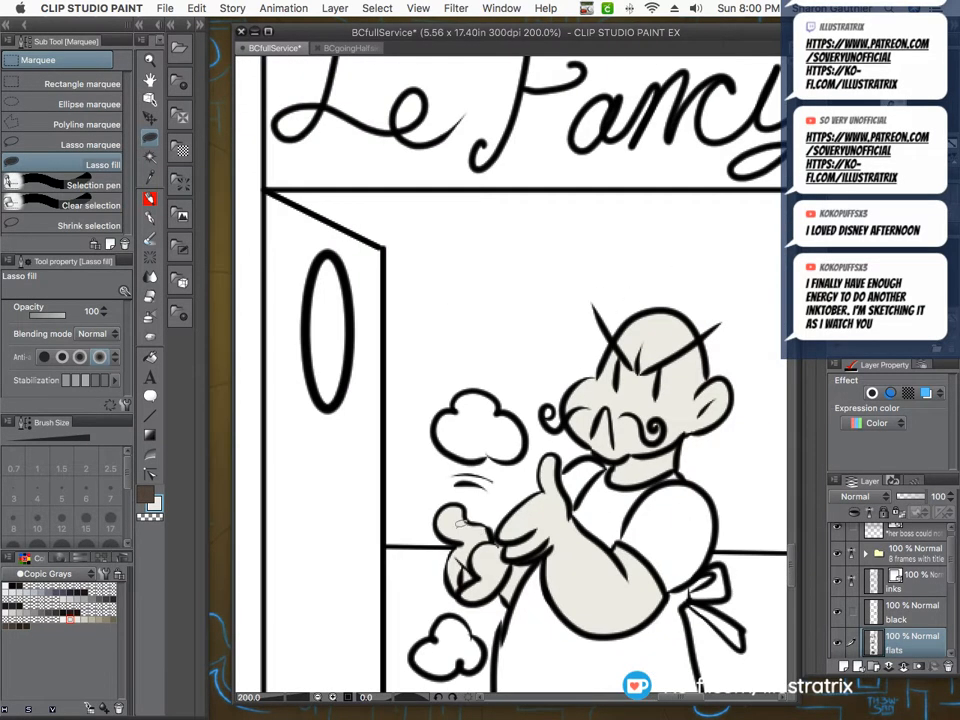
scroll(612, 432, "down", 3)
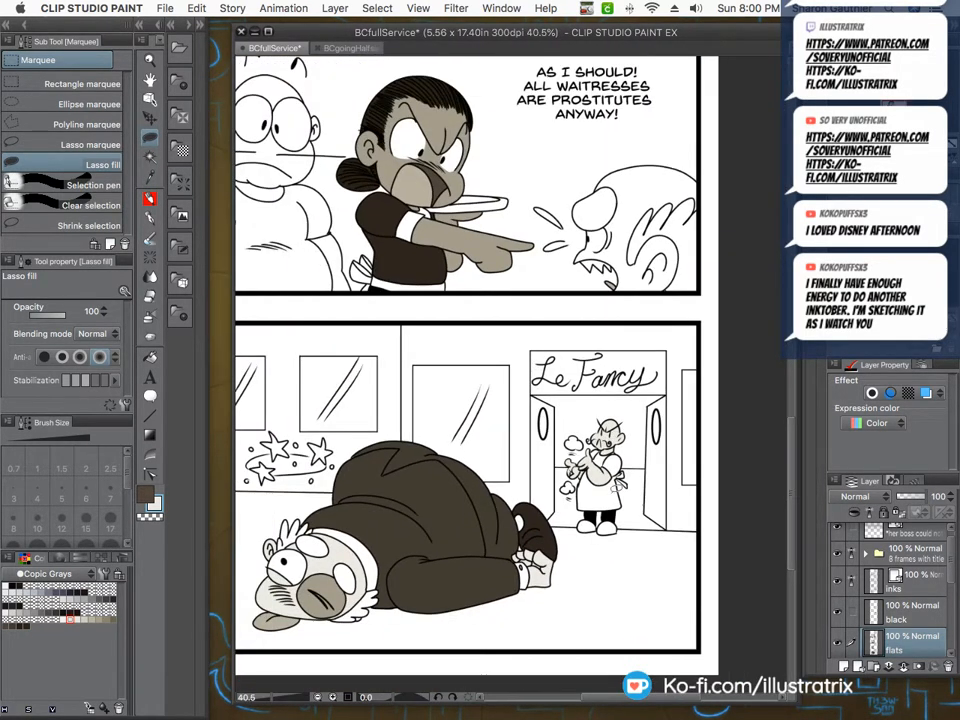
Fill the shouting old man's head and ear in the "SMACKED MY BUM!" panel with the light warm grey skin colour.
left_click_drag(793, 507, 799, 440)
left_click(149, 357)
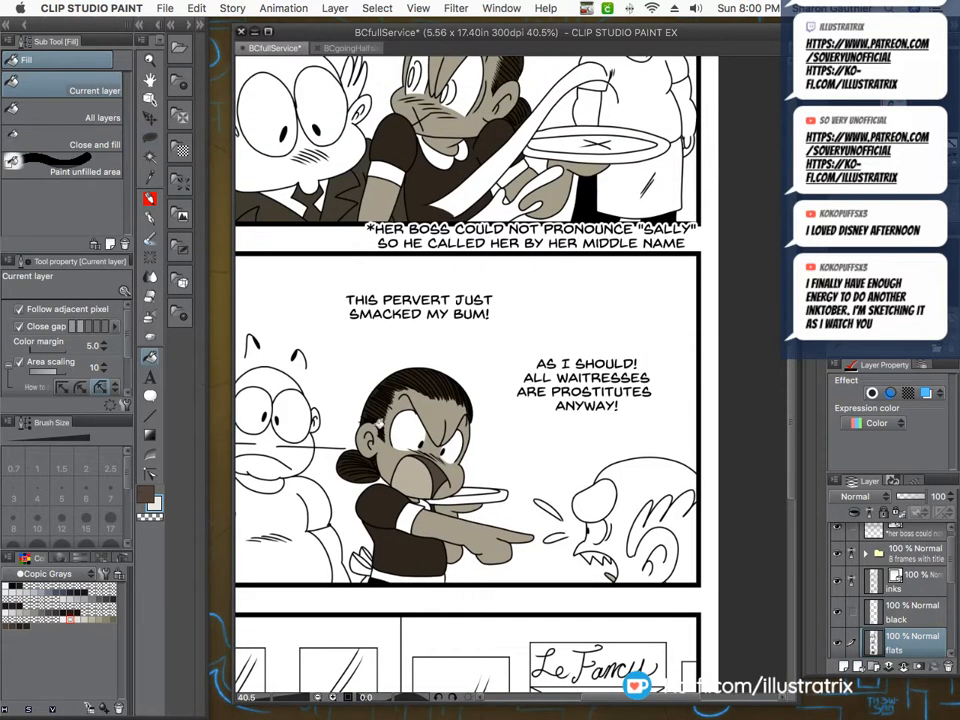
left_click(620, 537)
scroll(498, 422, "down", 2)
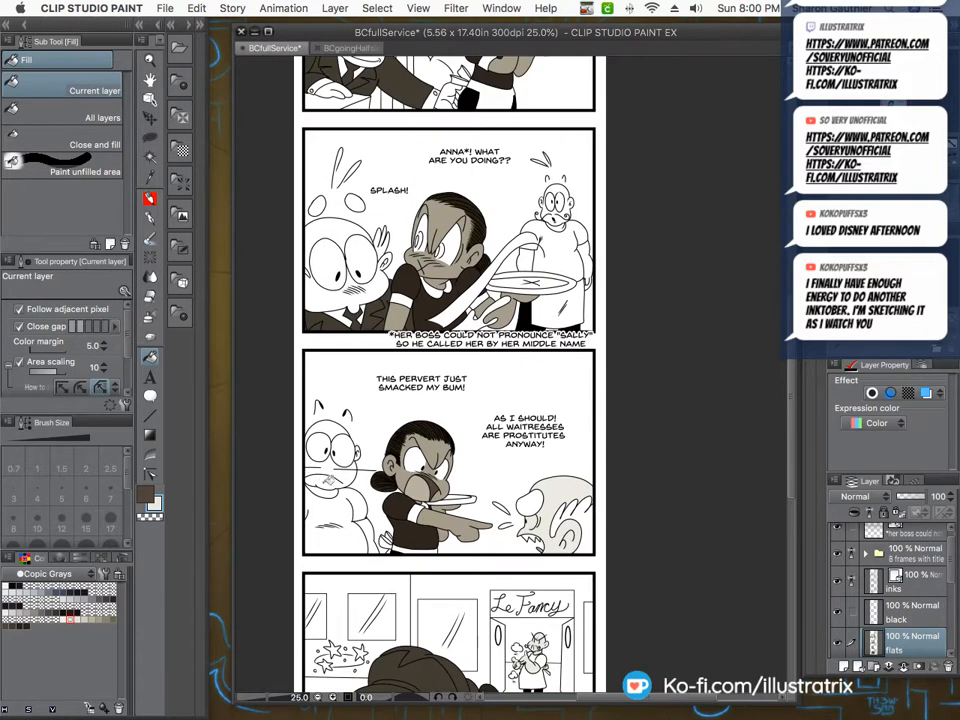
Fill the cook's face, neck and arms in the "SMACKED MY BUM!" panel with the light warm grey skin colour.
scroll(319, 406, "up", 5)
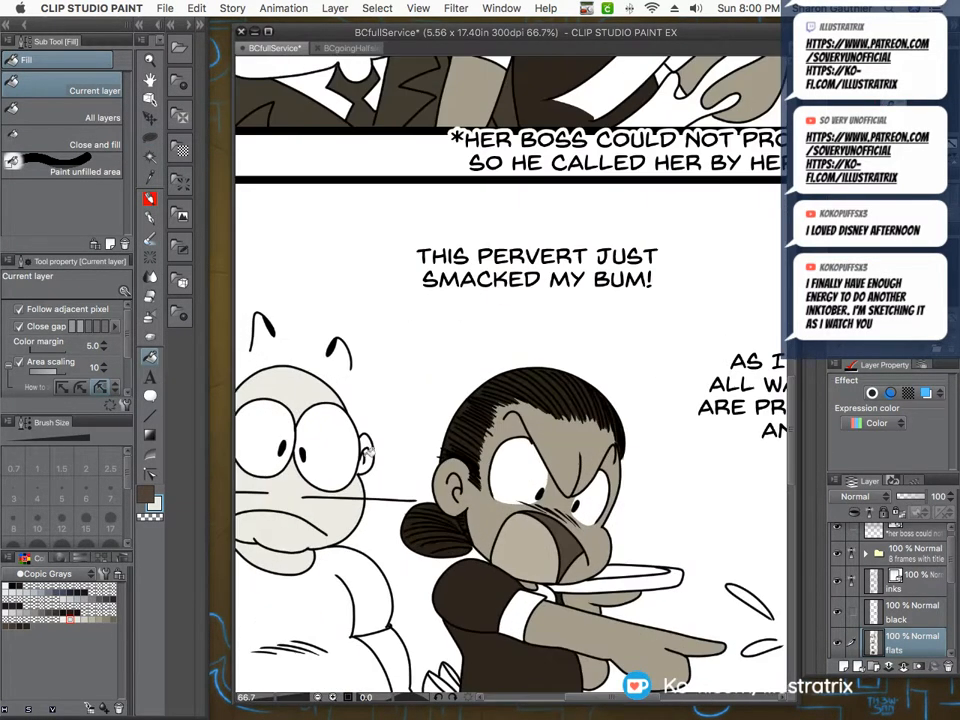
scroll(360, 462, "down", 1)
scroll(360, 462, "down", 2)
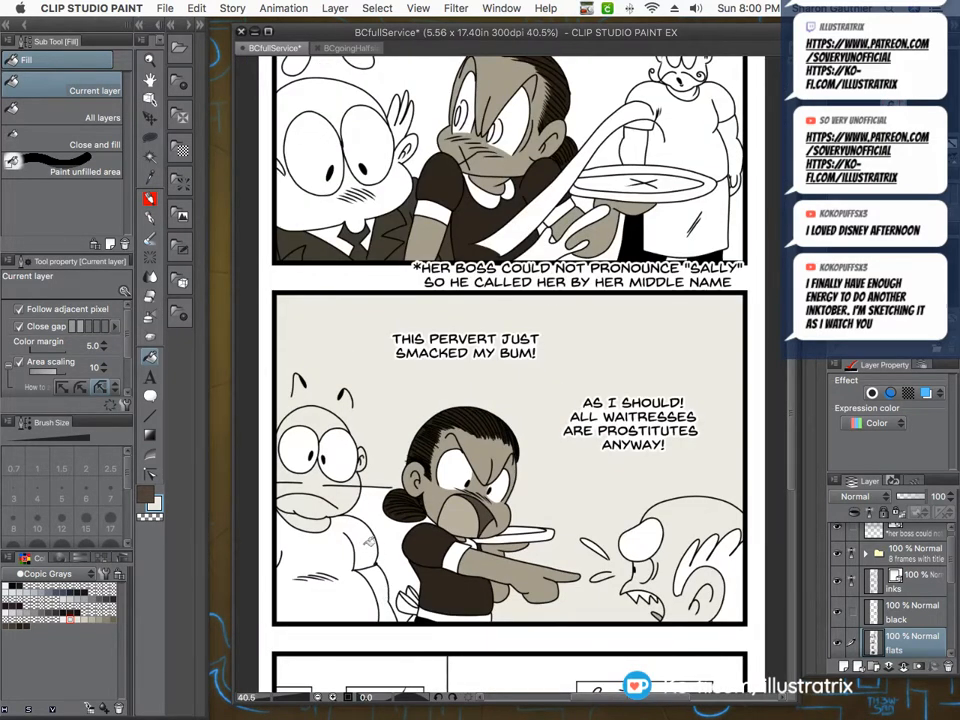
key("super+z")
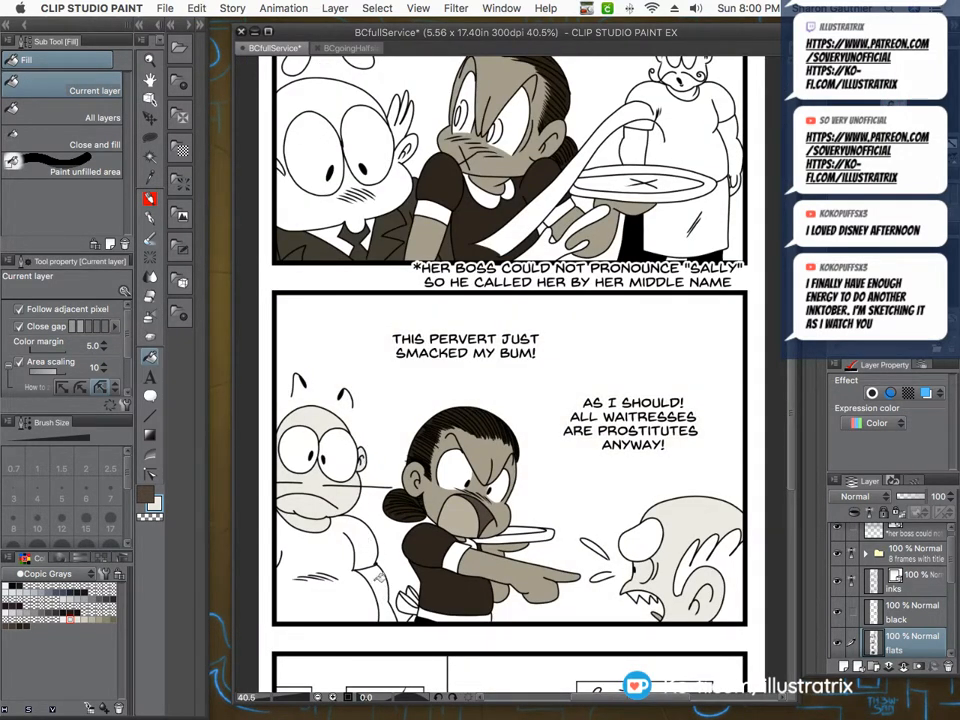
scroll(310, 588, "down", 2)
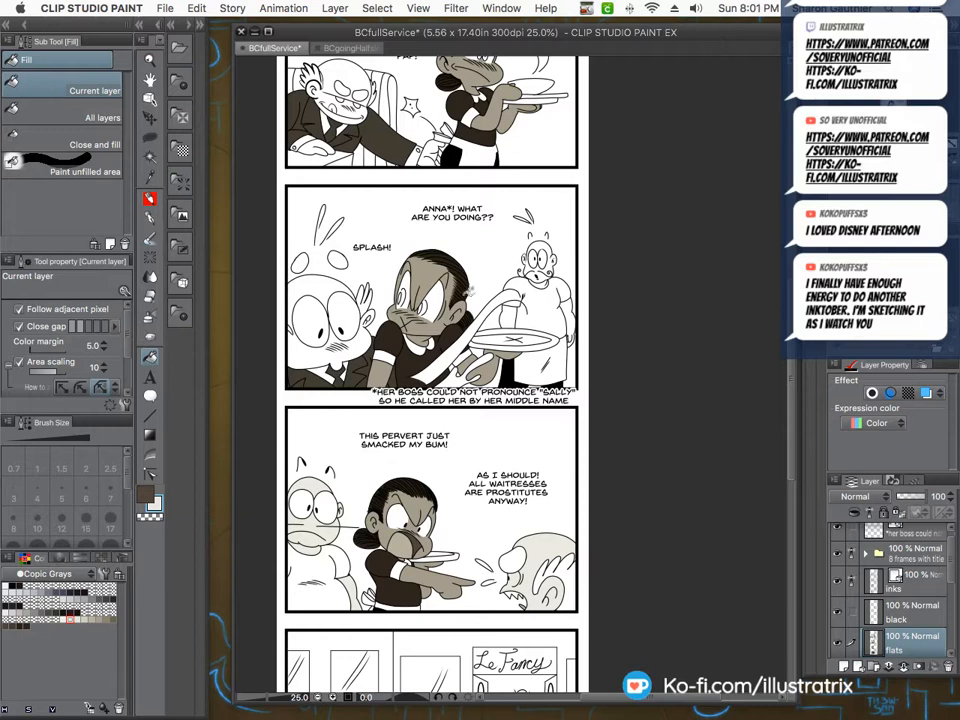
In the "ANNA*! WHAT ARE YOU DOING??" panel, fill the old man's and cook's skin light warm grey, lasso filling the gaps in the cook's hand.
left_click(310, 291)
scroll(351, 303, "up", 3)
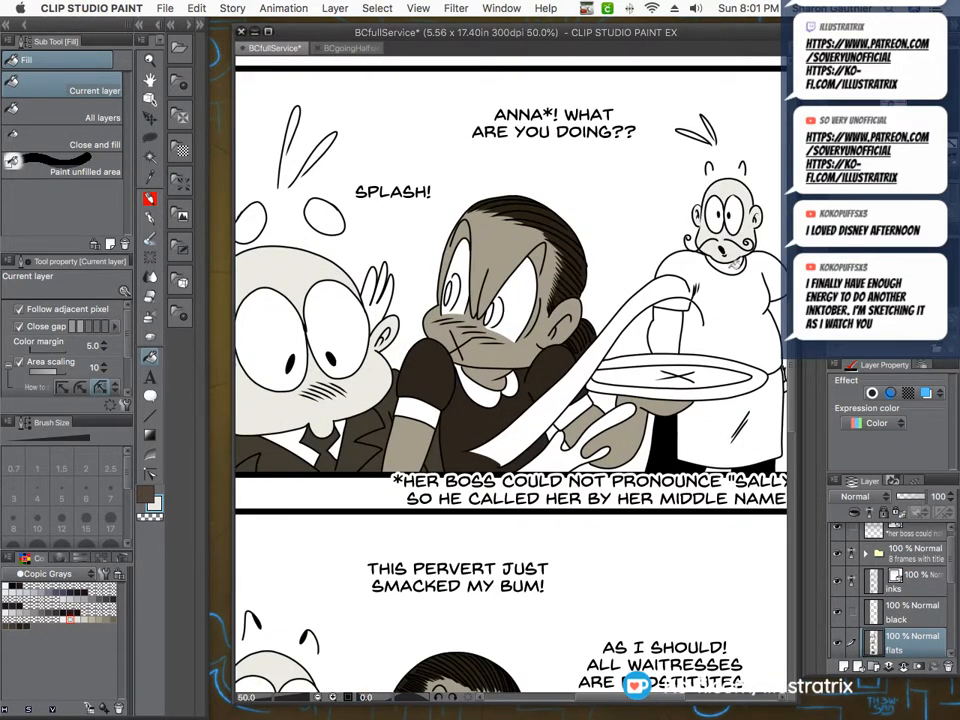
scroll(556, 228, "down", 1)
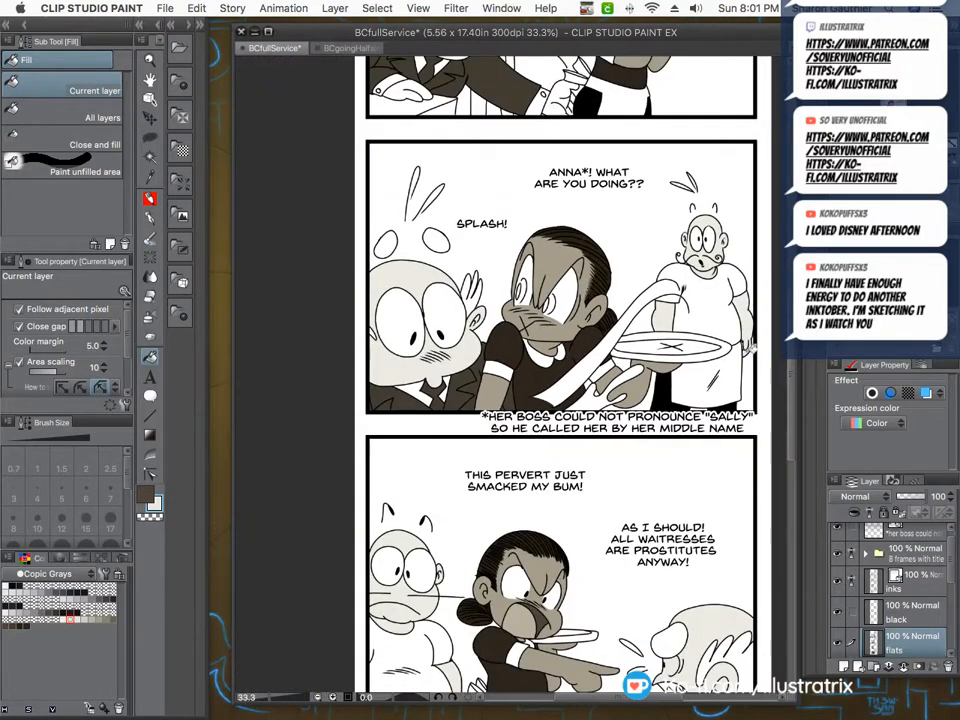
key("m")
scroll(742, 316, "up", 3)
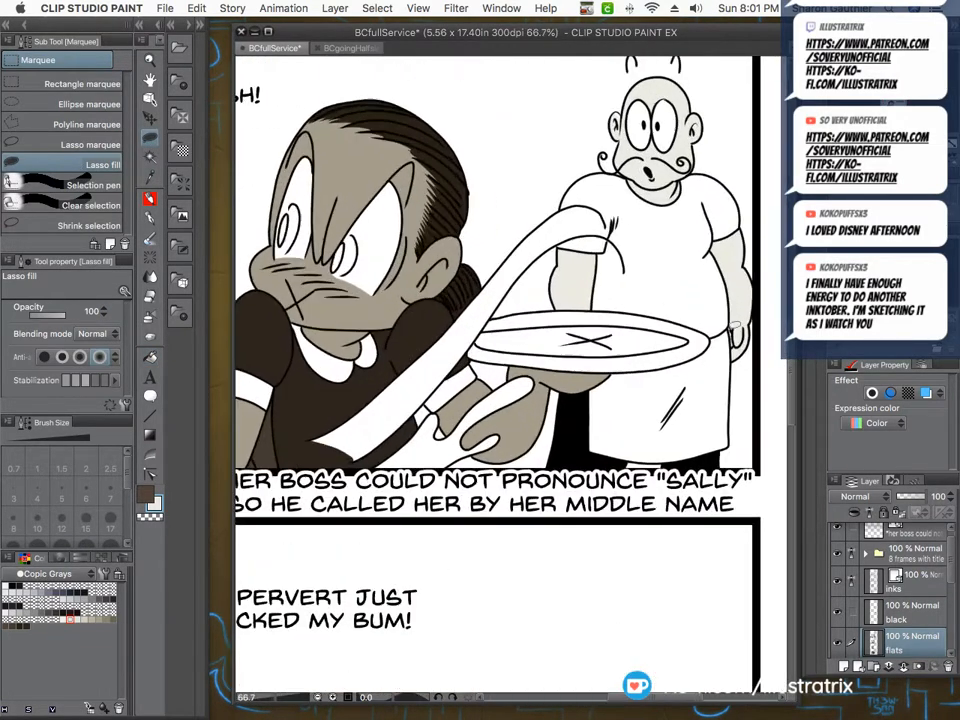
scroll(749, 363, "down", 2)
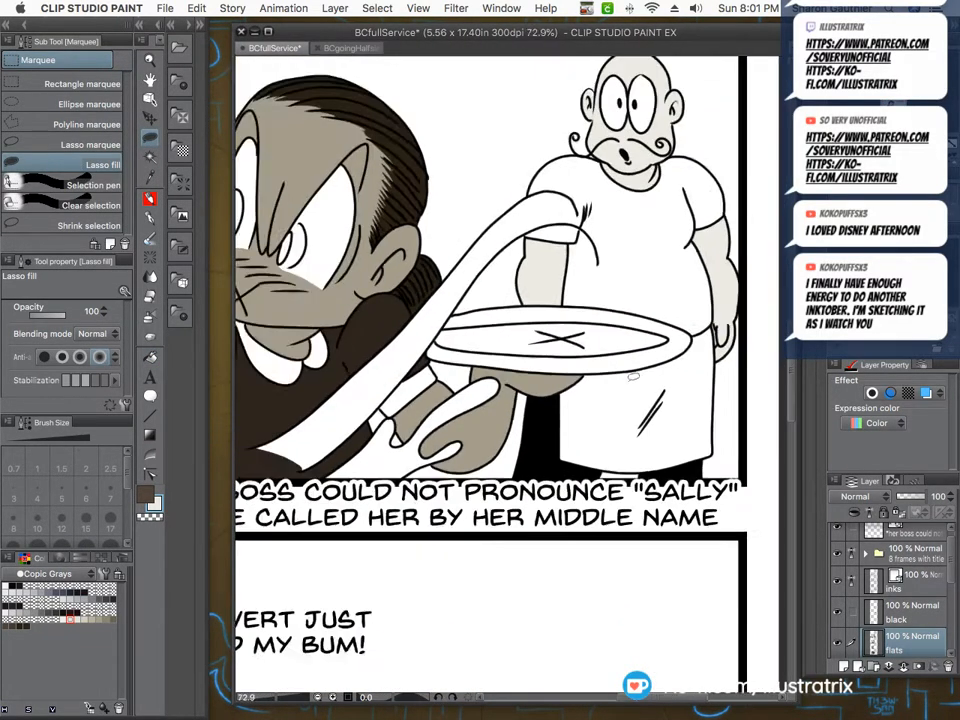
scroll(663, 131, "up", 2)
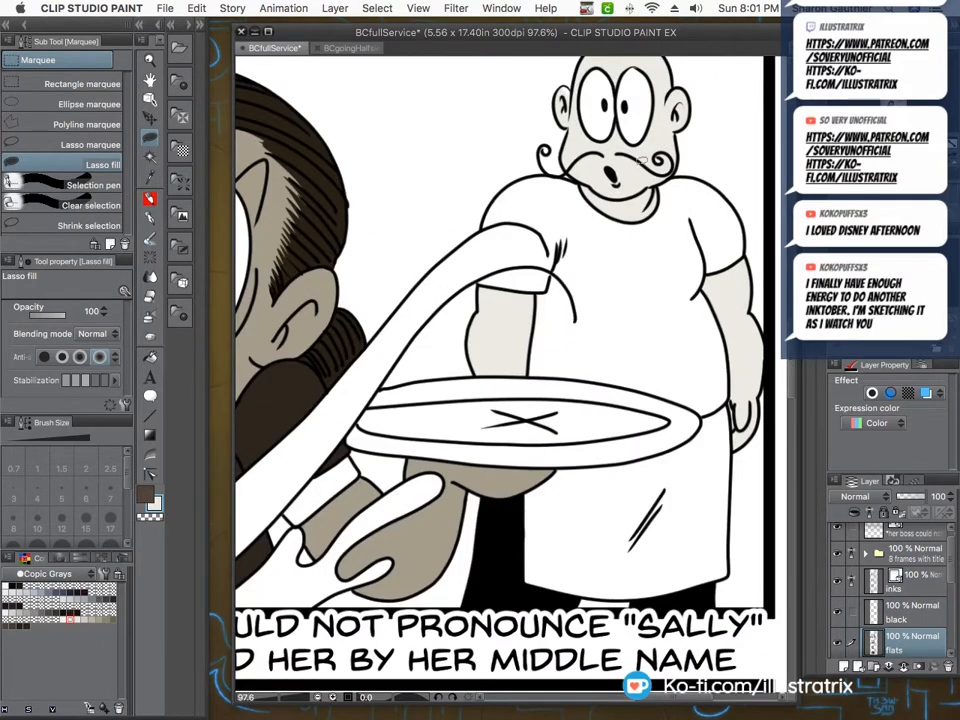
Lasso fill the missed gap in the waitress's dress in the "PAP!" panel with the dark warm grey dress colour.
left_click_drag(790, 381, 790, 299)
scroll(540, 553, "down", 1)
scroll(540, 553, "down", 3)
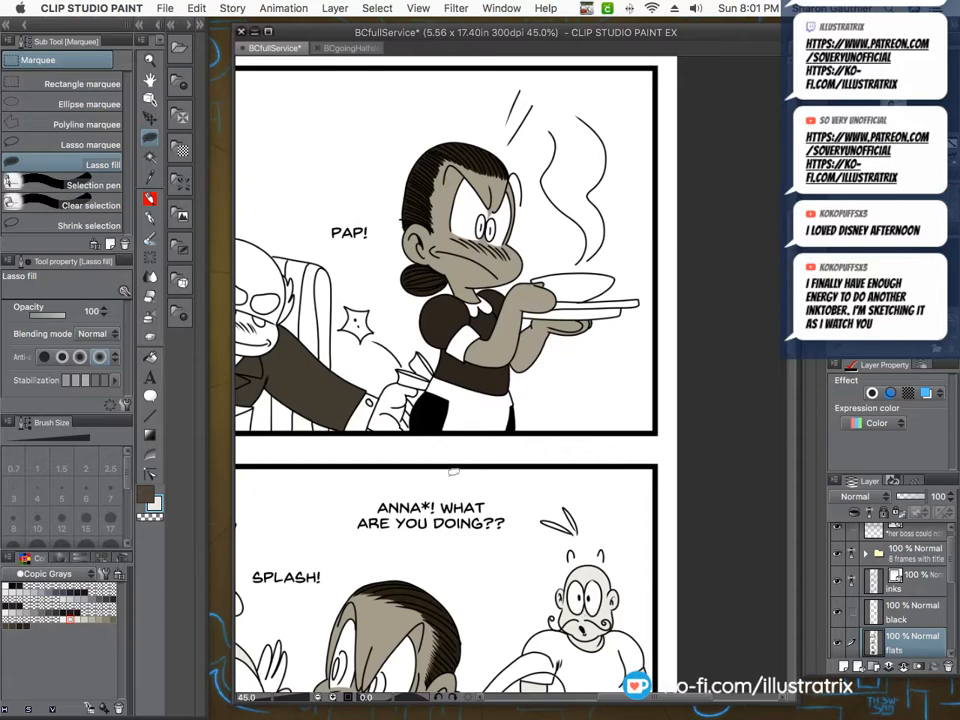
scroll(453, 470, "up", 5)
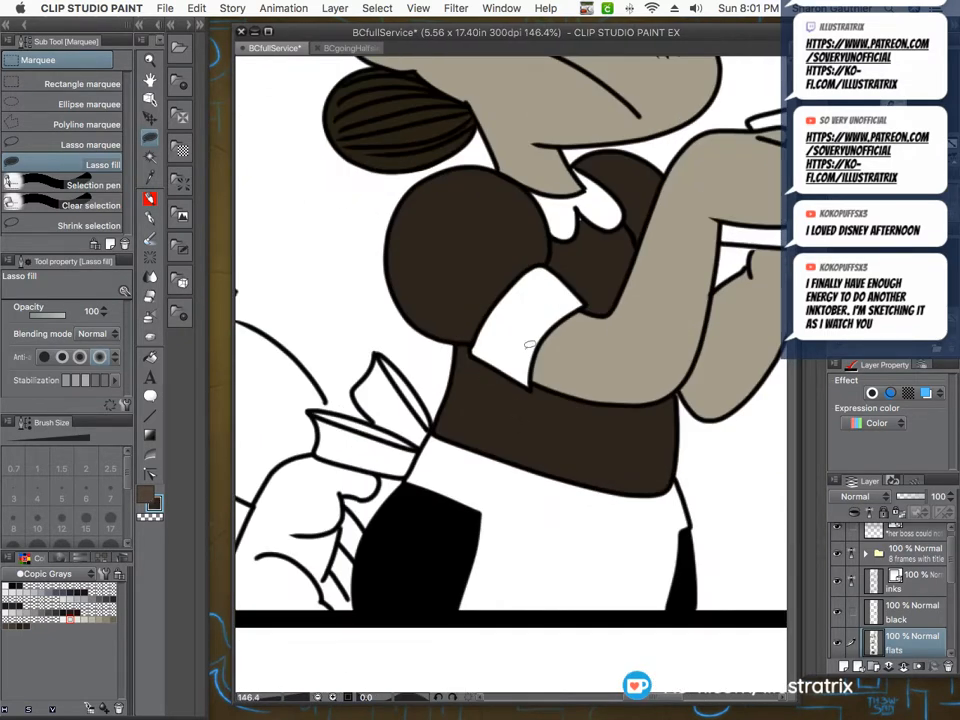
scroll(450, 143, "down", 5)
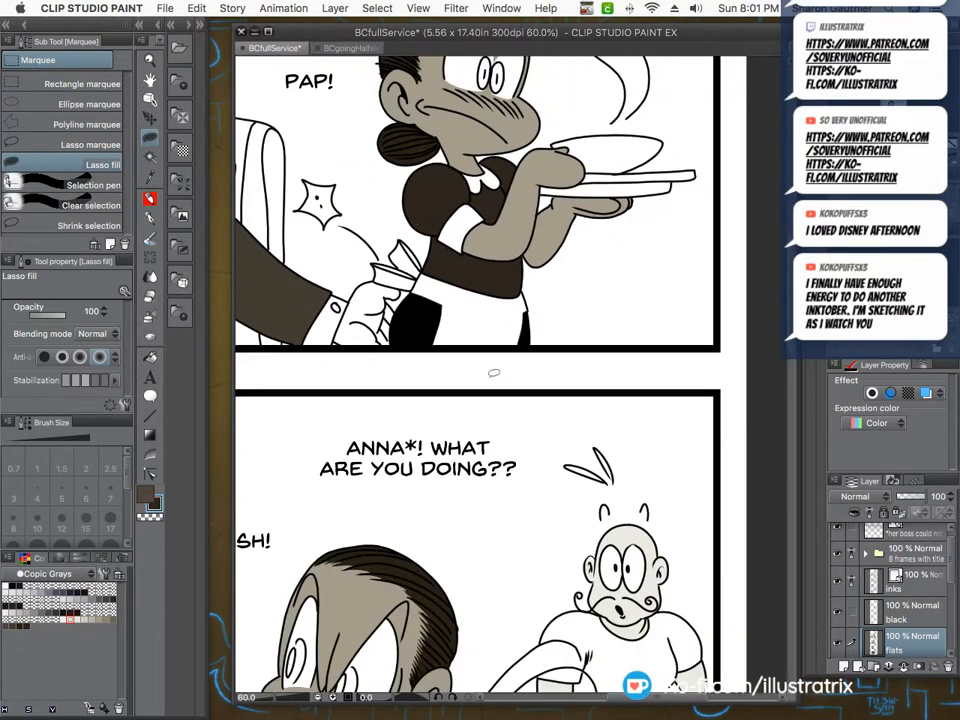
Fill the old man's head, ear and hands in the "PAP!" panel with the light warm grey skin colour.
key("g")
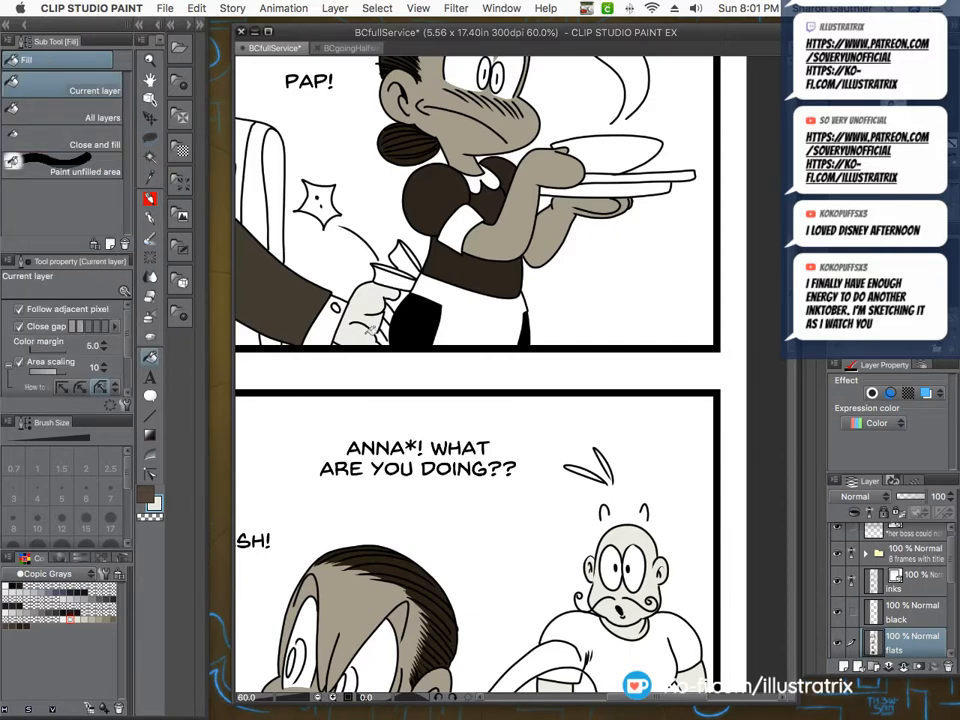
scroll(291, 245, "down", 4)
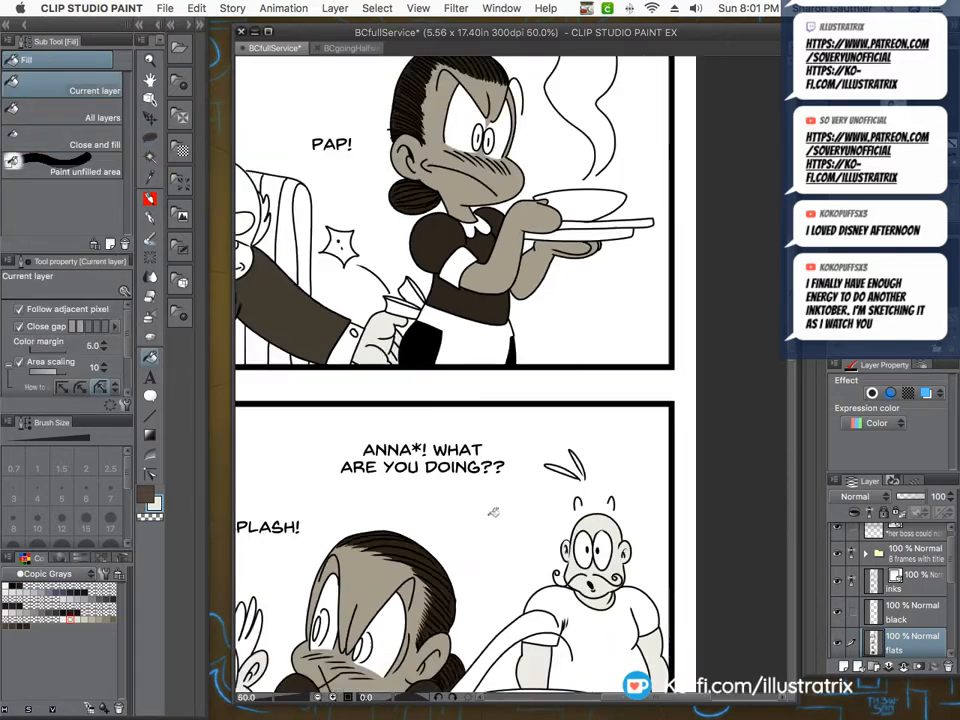
scroll(342, 416, "up", 3)
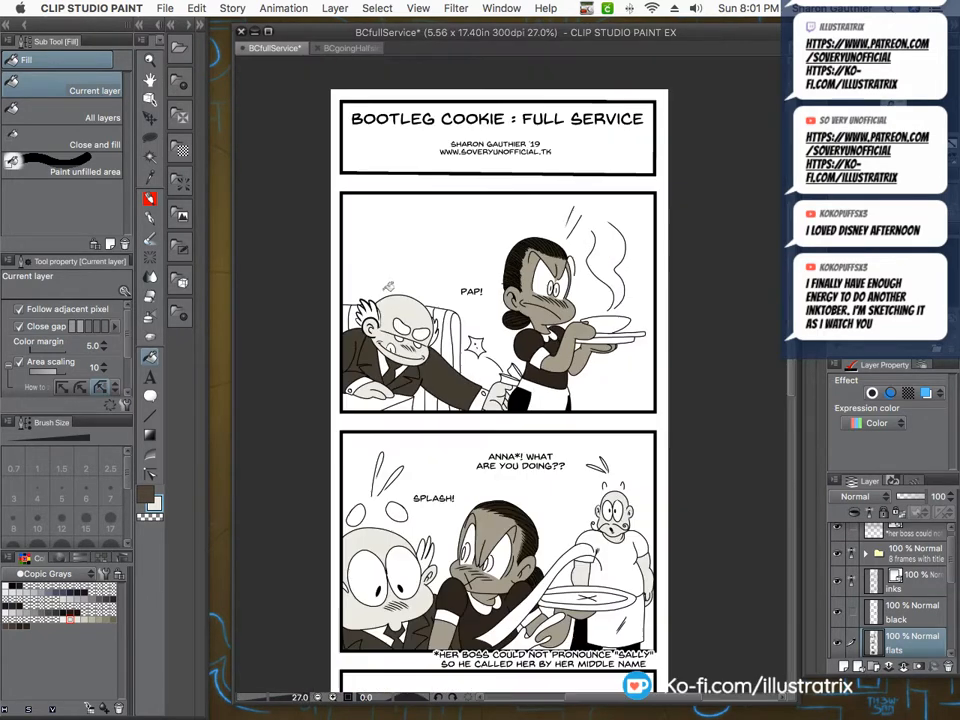
Fill both sides of the old man's chair in the "PAP!" panel with a medium-dark warm grey.
scroll(400, 393, "down", 2)
scroll(428, 418, "down", 2)
scroll(430, 420, "up", 2)
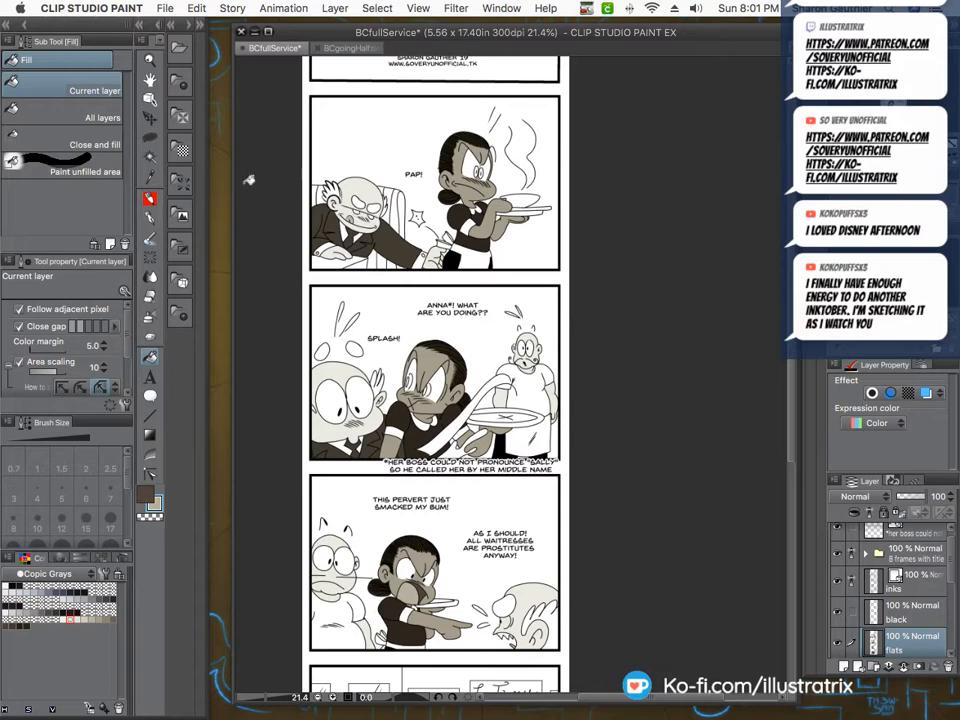
left_click(160, 505)
left_click(106, 620)
left_click(400, 210)
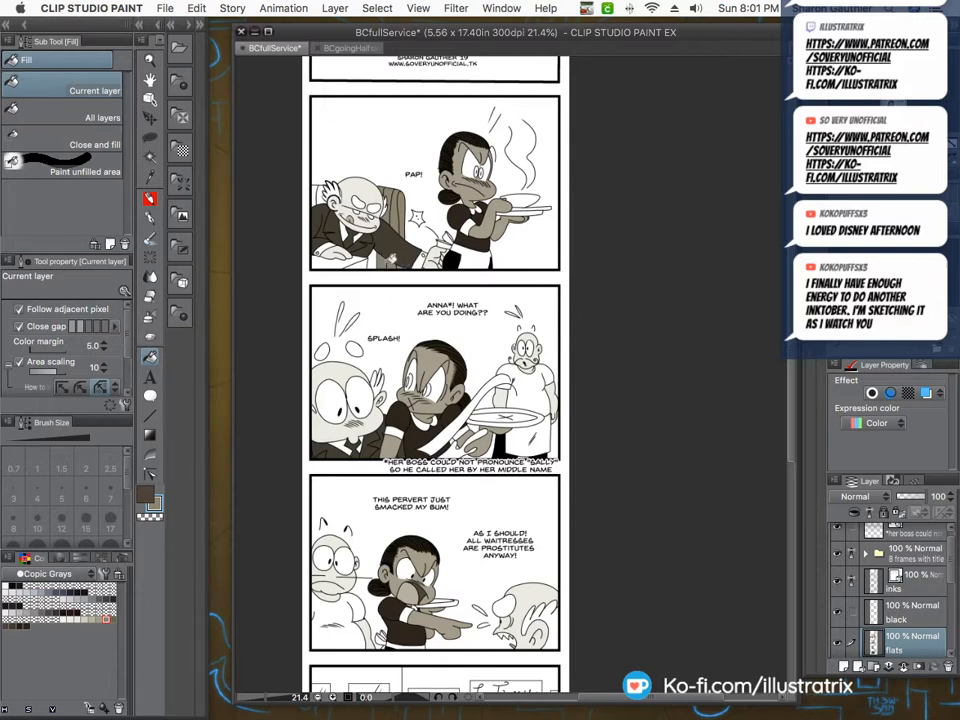
left_click(315, 200)
Lasso fill the shouting old man's eye white in the "SMACKED MY BUM!" panel.
scroll(322, 224, "down", 3)
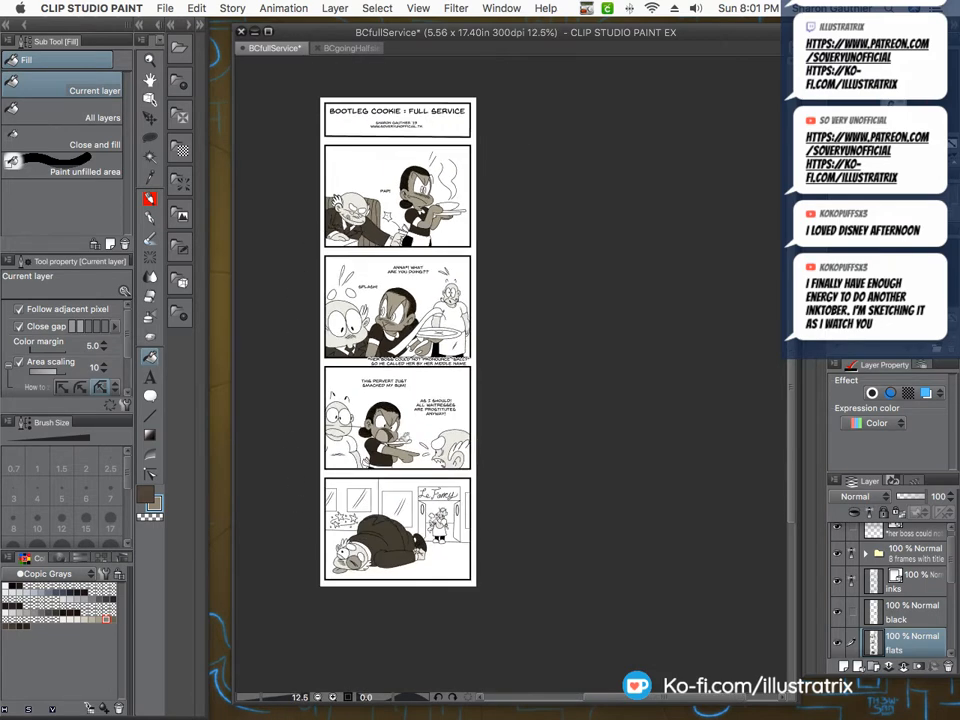
left_click(321, 316, "alt")
left_click(148, 144)
scroll(424, 460, "up", 10)
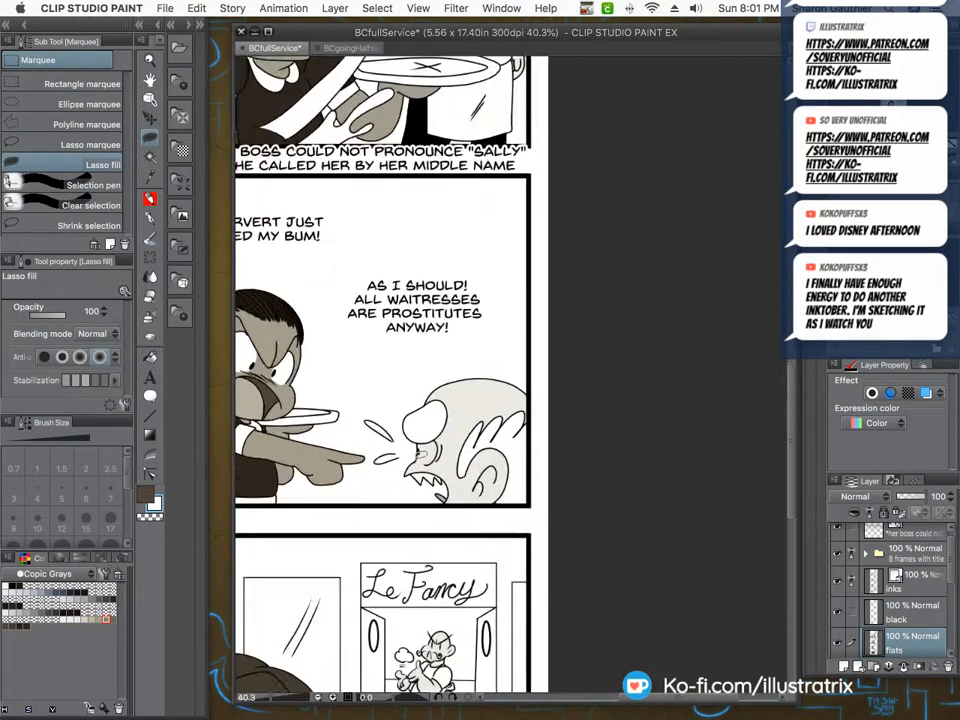
mouse_move(424, 460)
left_mouse_down()
mouse_move(466, 484)
mouse_move(497, 466)
mouse_move(510, 410)
mouse_move(500, 386)
mouse_move(430, 393)
mouse_move(420, 464)
left_mouse_up()
scroll(404, 447, "down", 5)
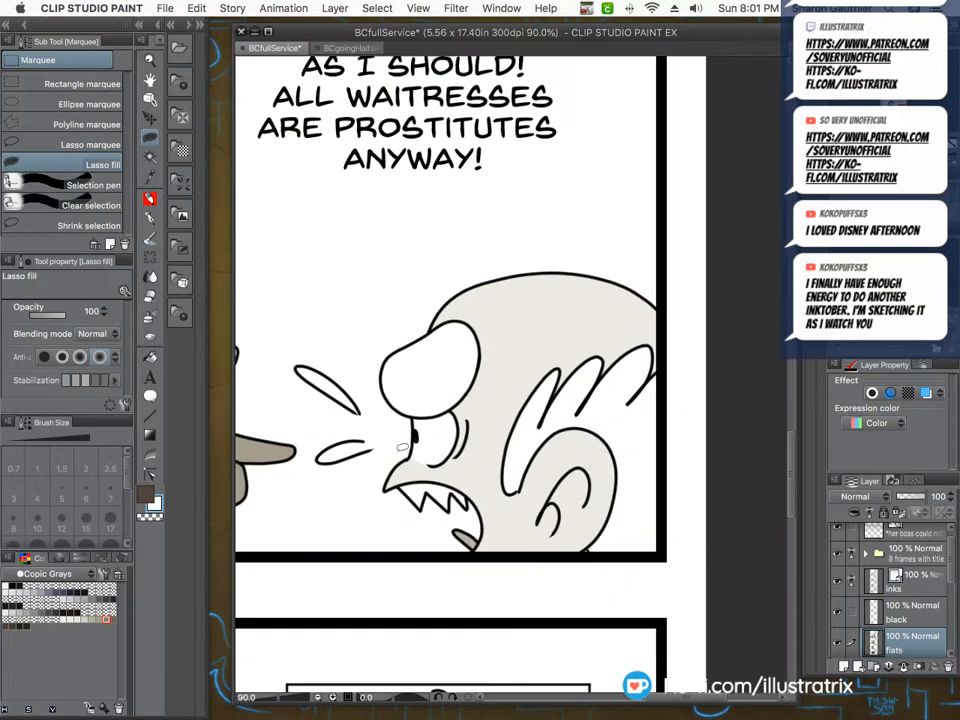
In the Le Fancy doorway, fill the cook's shoes dark warm grey and the lower interior wall on both sides of him mid warm grey.
scroll(408, 442, "down", 4)
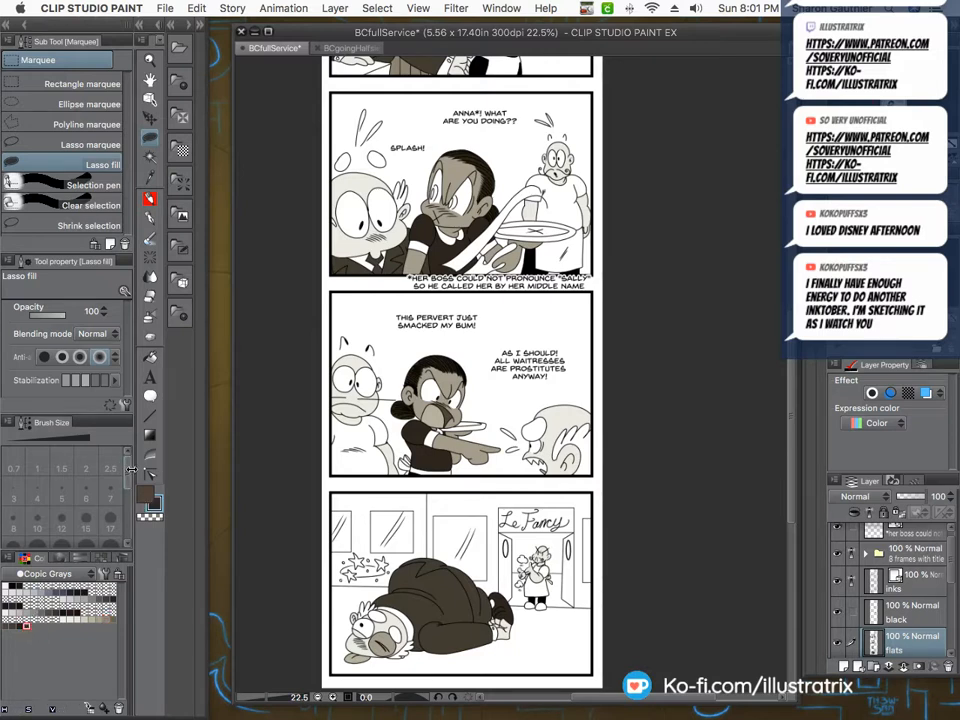
key("g")
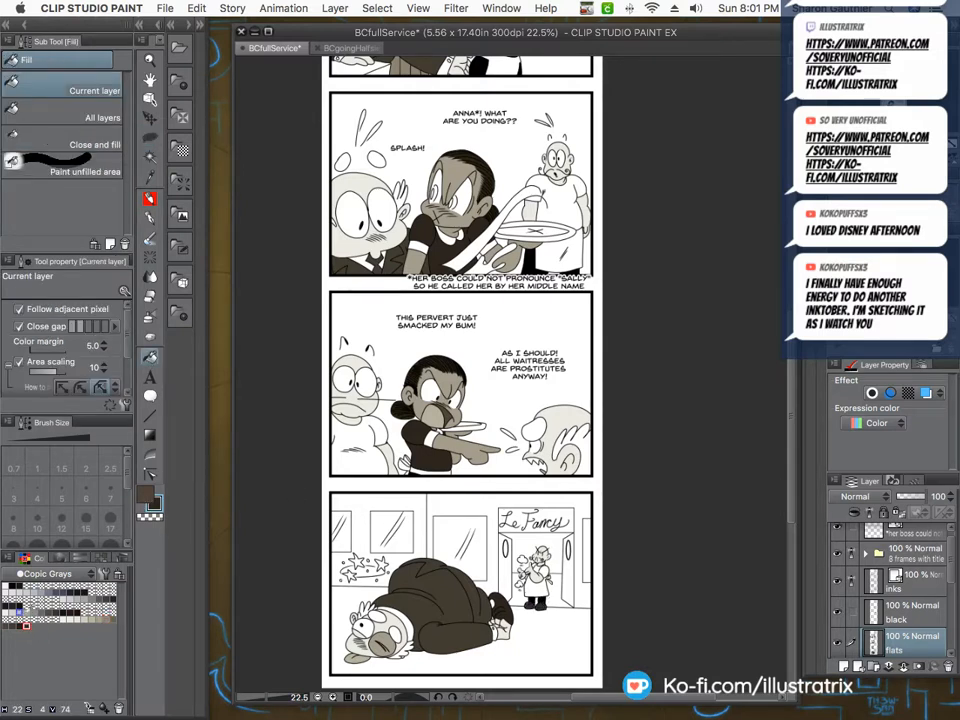
left_click(91, 619)
left_click(558, 589)
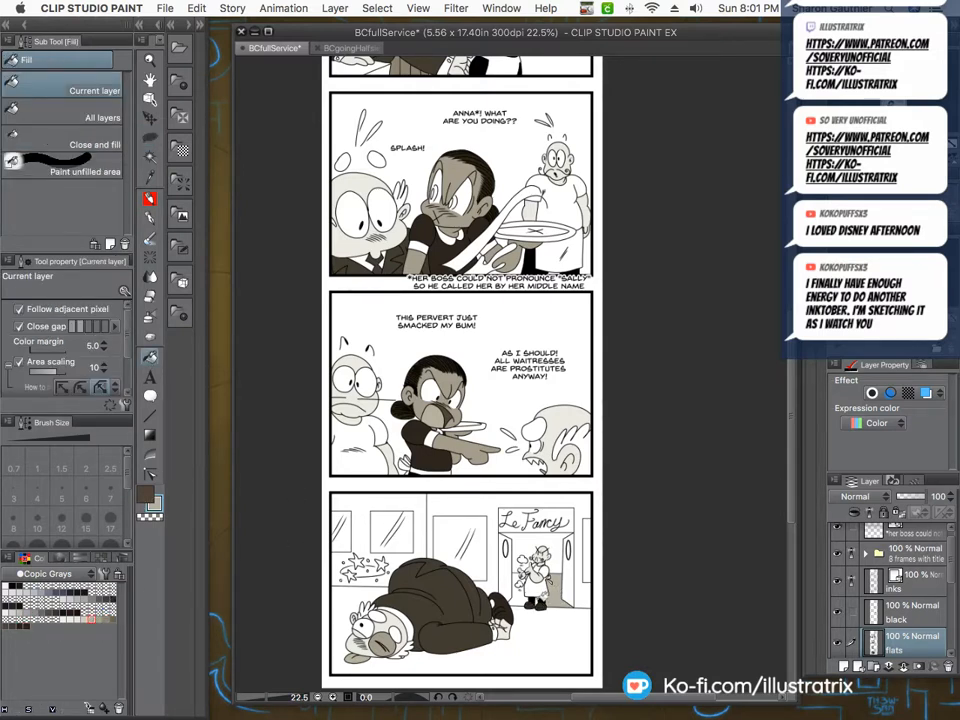
left_click(523, 592)
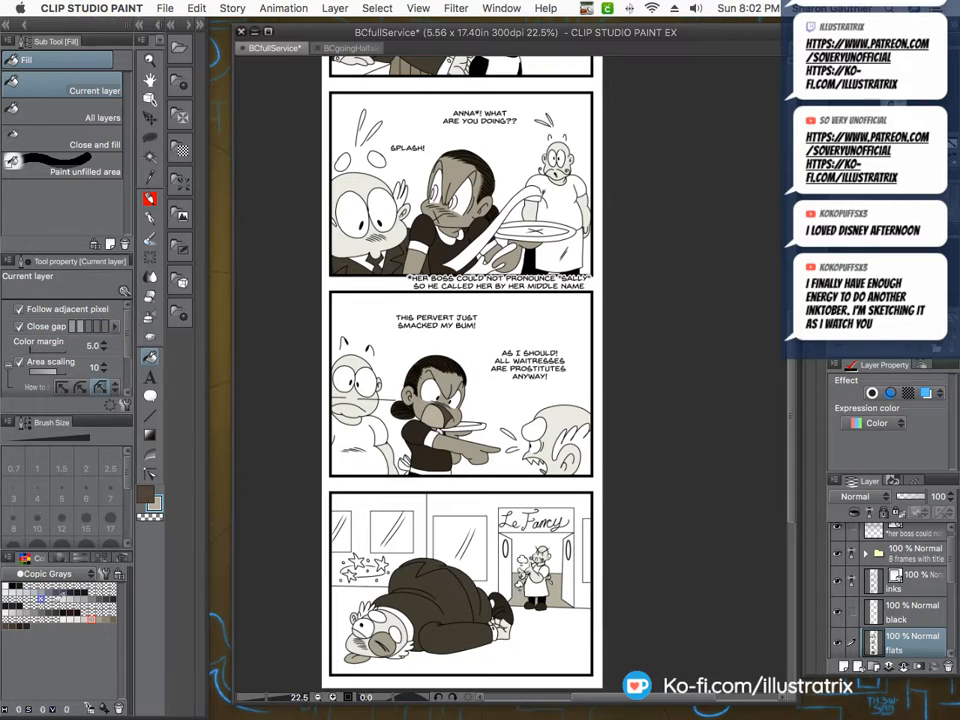
Fill the two open Le Fancy doors with a darker warm grey and the restaurant's outer wall with mid warm grey.
left_click(510, 568)
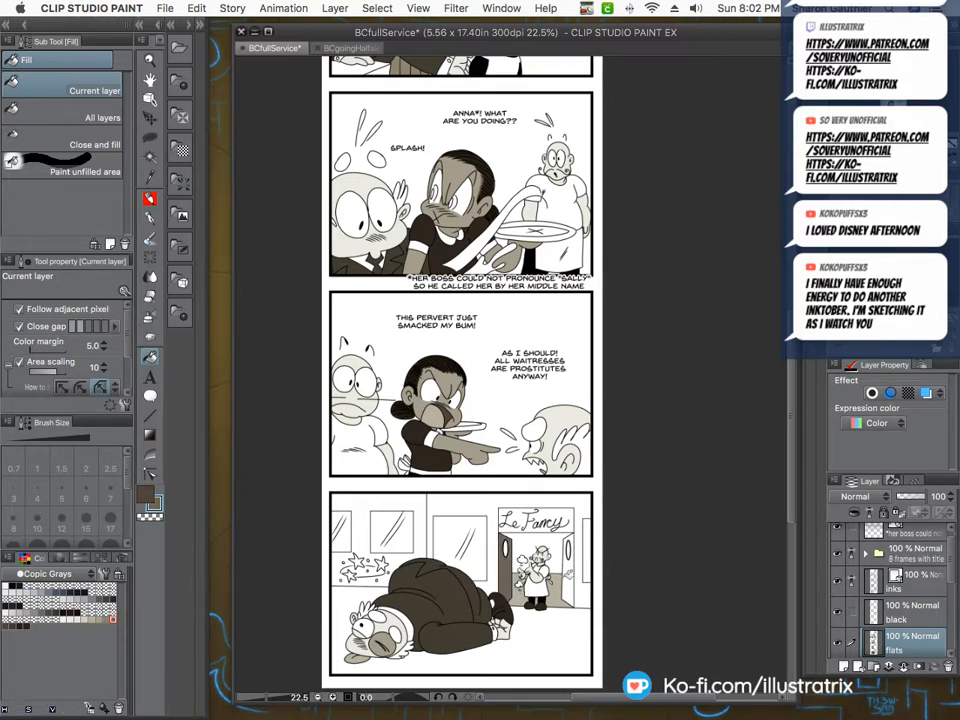
left_click(566, 571)
left_click(98, 619)
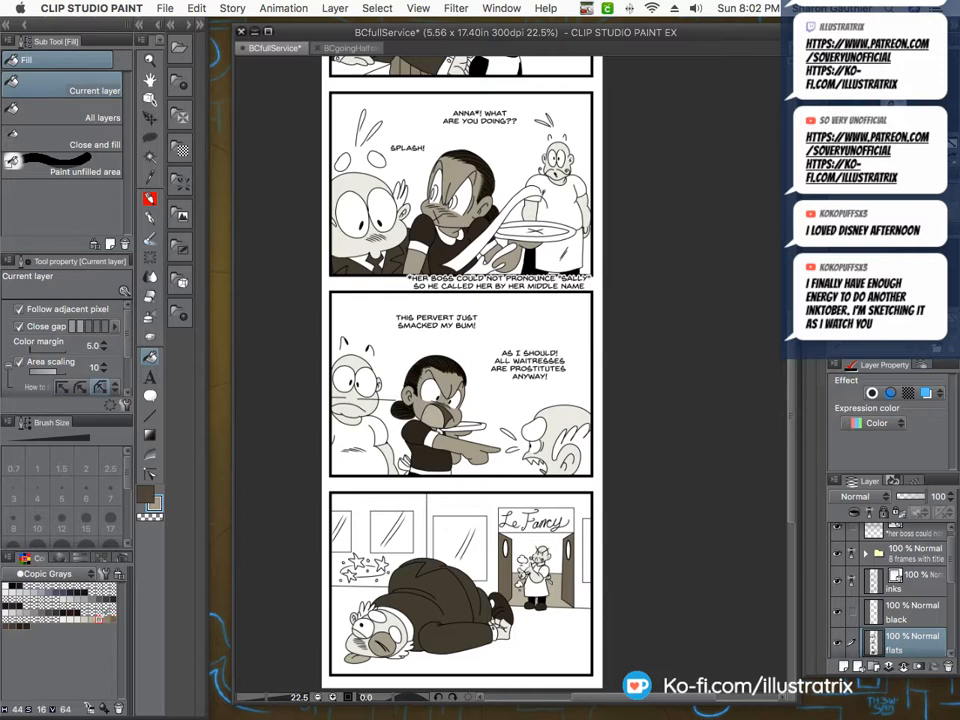
left_click(396, 495)
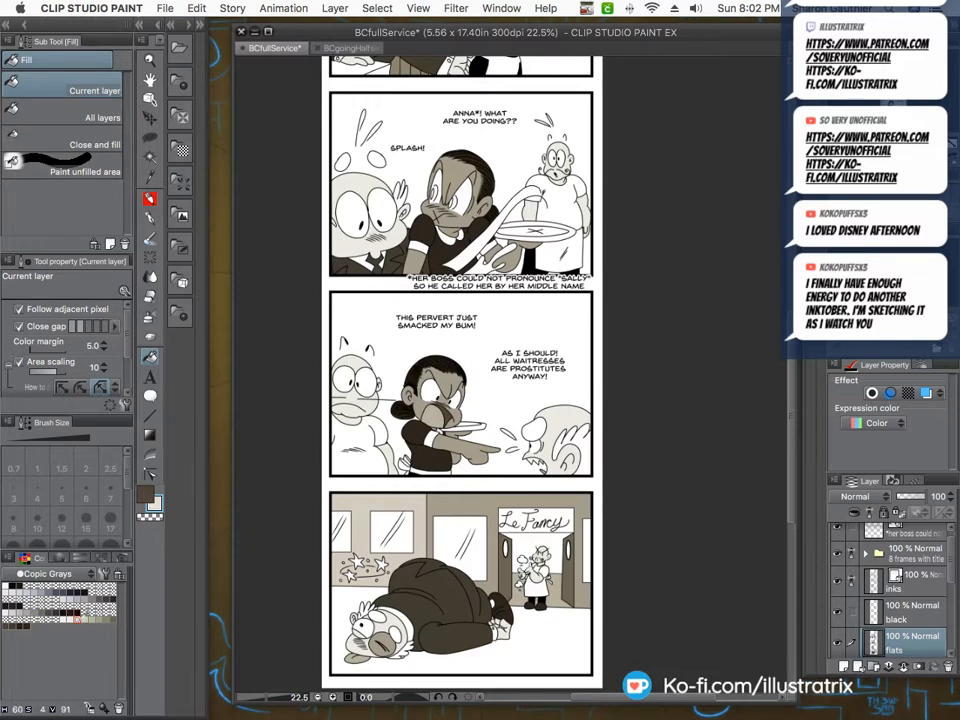
left_click(92, 619)
left_click(338, 642)
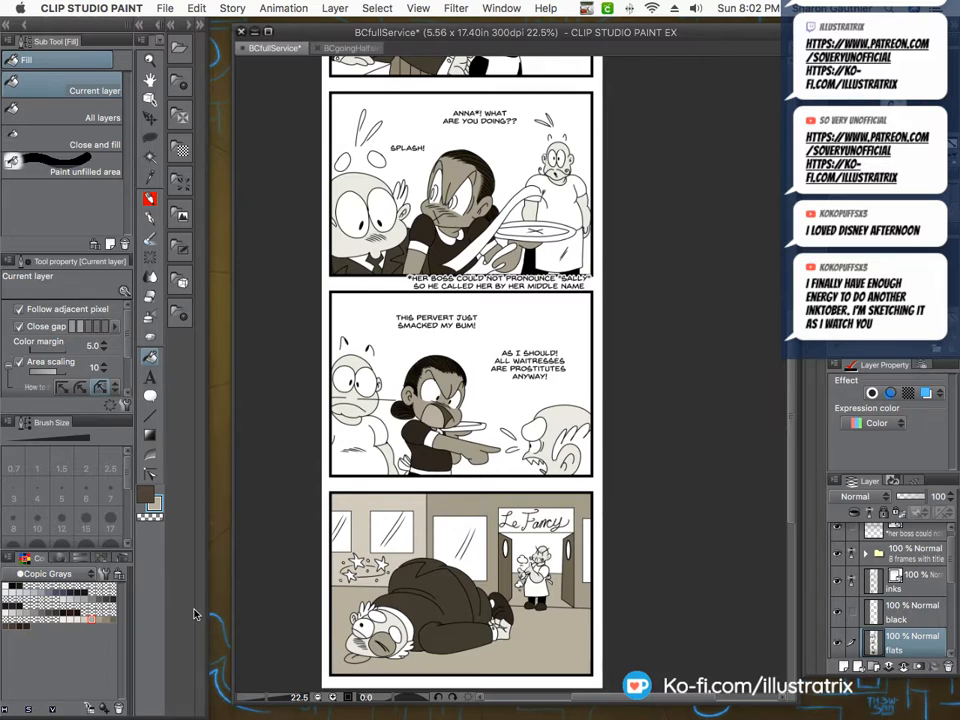
key("super+z")
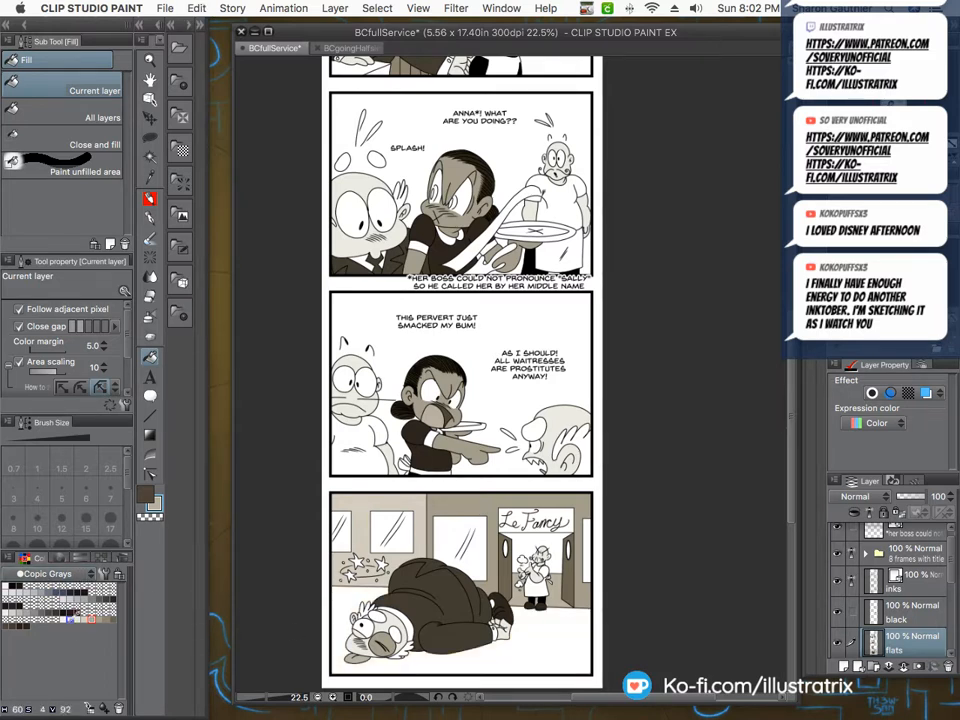
Fill the pavement around the lying man in the Le Fancy panel with a light warm grey.
left_click(68, 619)
left_click(342, 638)
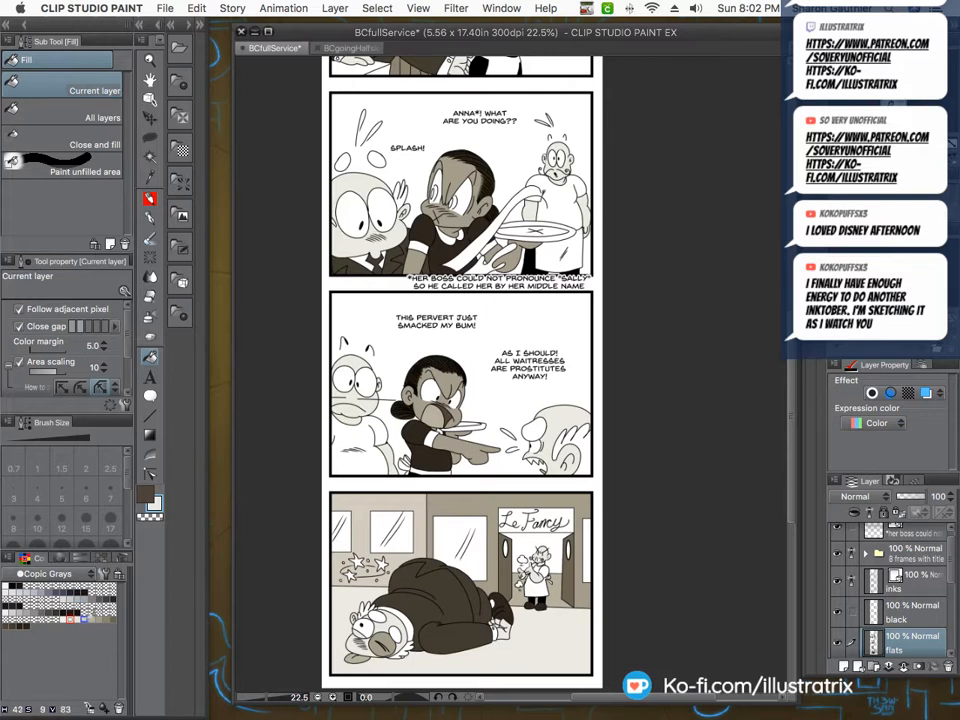
left_click(84, 619)
left_click(345, 598)
Lasso fill the missed pavement gap beside the lying man's shoe with the pavement's light warm grey and save the comic.
left_click(147, 139)
scroll(485, 607, "up", 16)
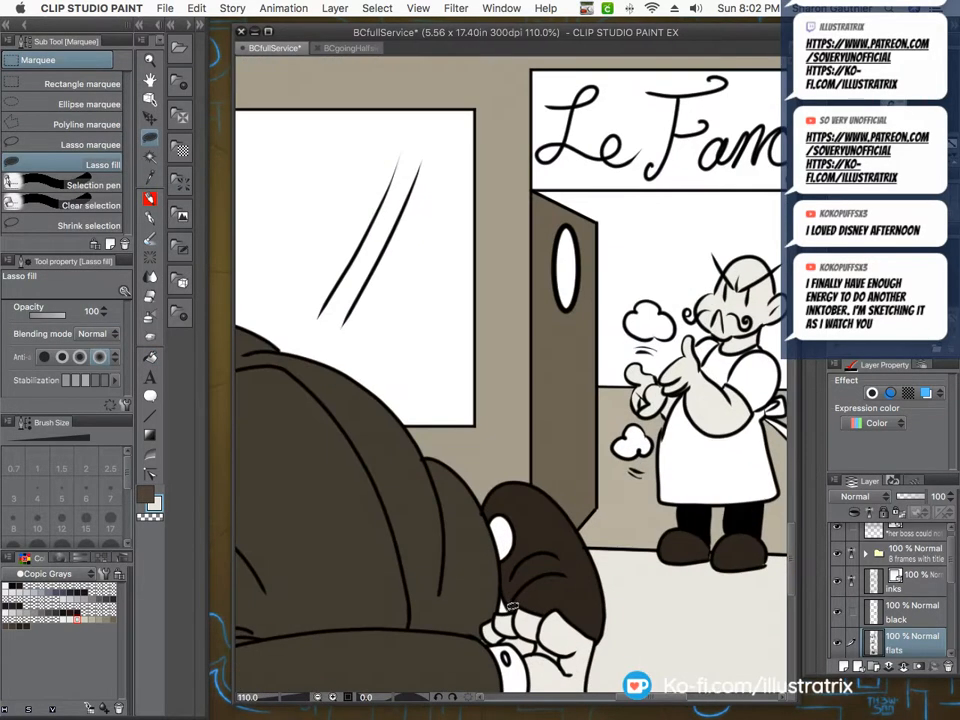
scroll(505, 592, "down", 9)
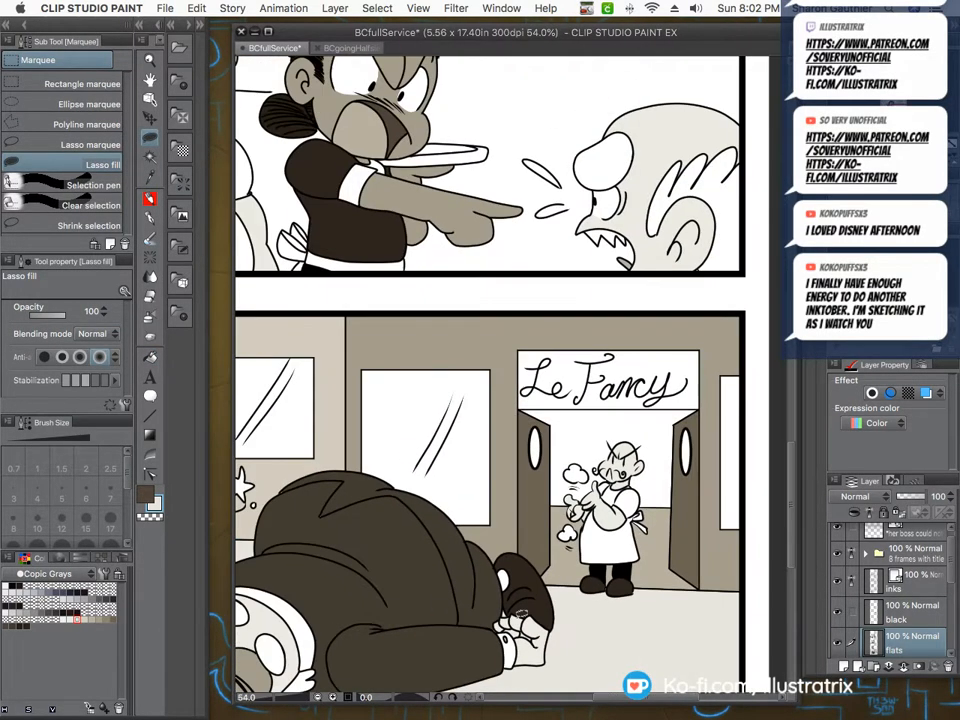
scroll(527, 617, "down", 2)
key("super+s")
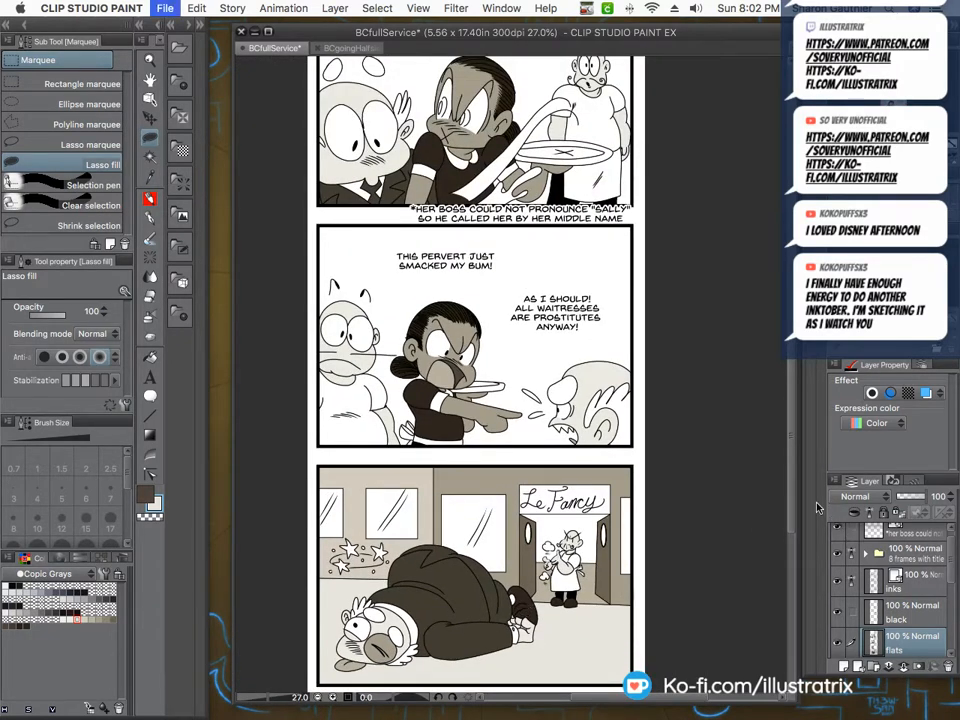
scroll(792, 458, "up", 3)
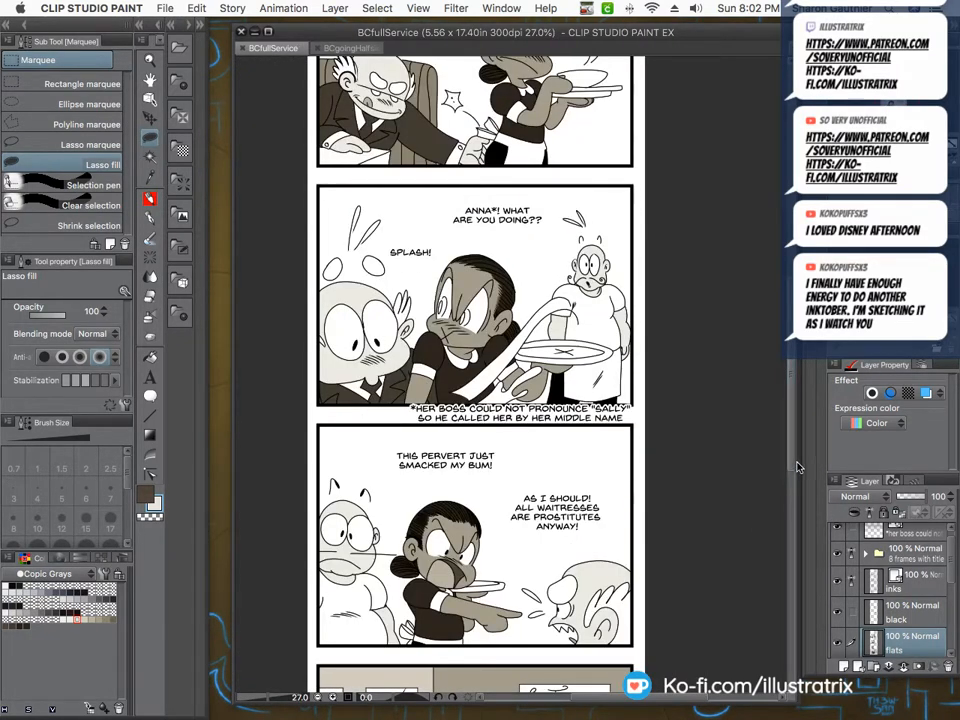
scroll(798, 435, "up", 1)
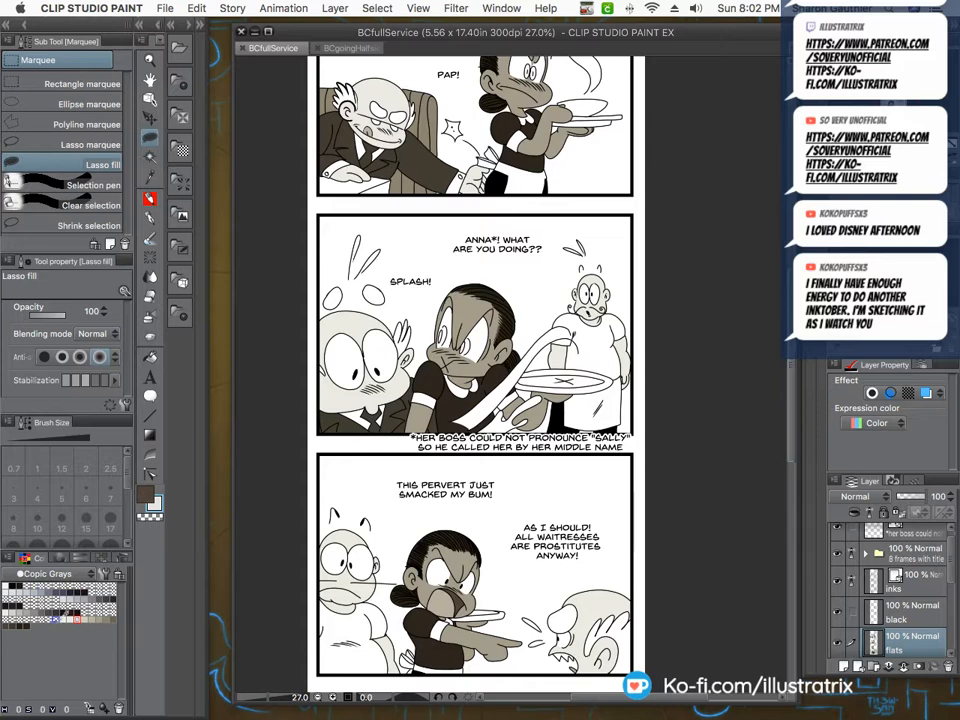
Fill the waitress's trays in the first and second panels with dark warm grey.
key("g")
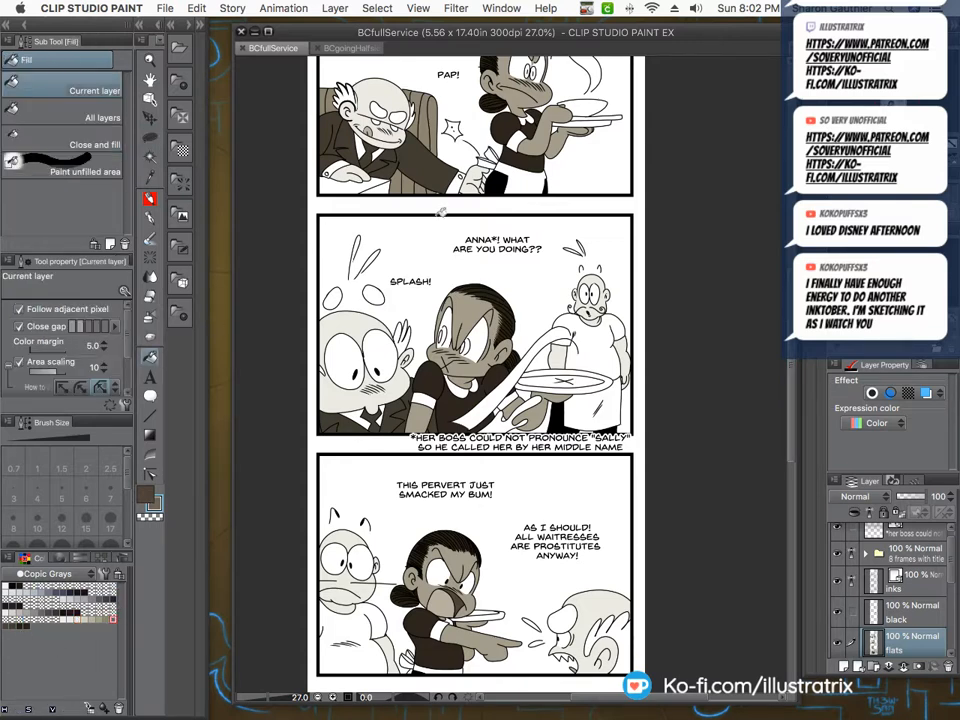
left_click(588, 118)
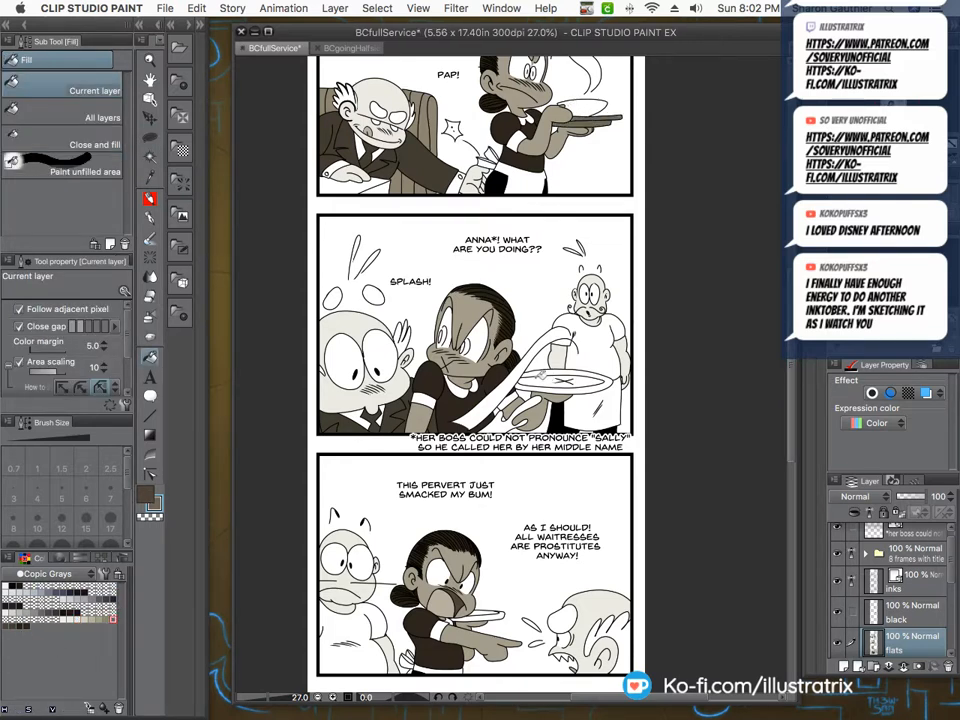
left_click(538, 378)
left_click(531, 387)
Set the SPLASH! lettering in the second panel to the Sound Effects font Fight to the Finish BB Bold Italic.
scroll(471, 540, "down", 3)
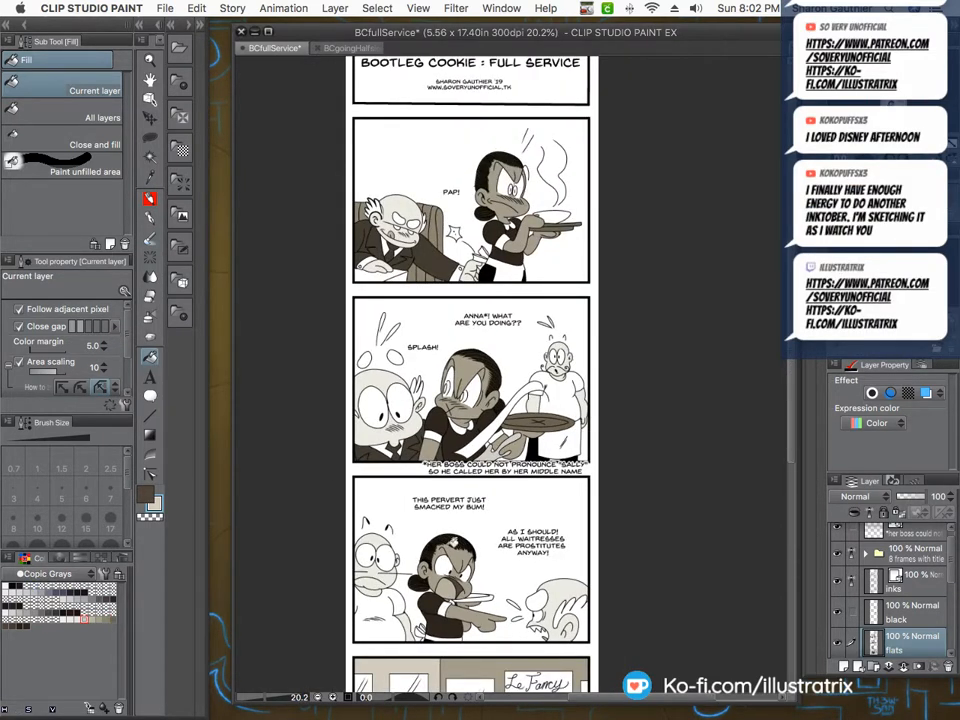
left_click(152, 377)
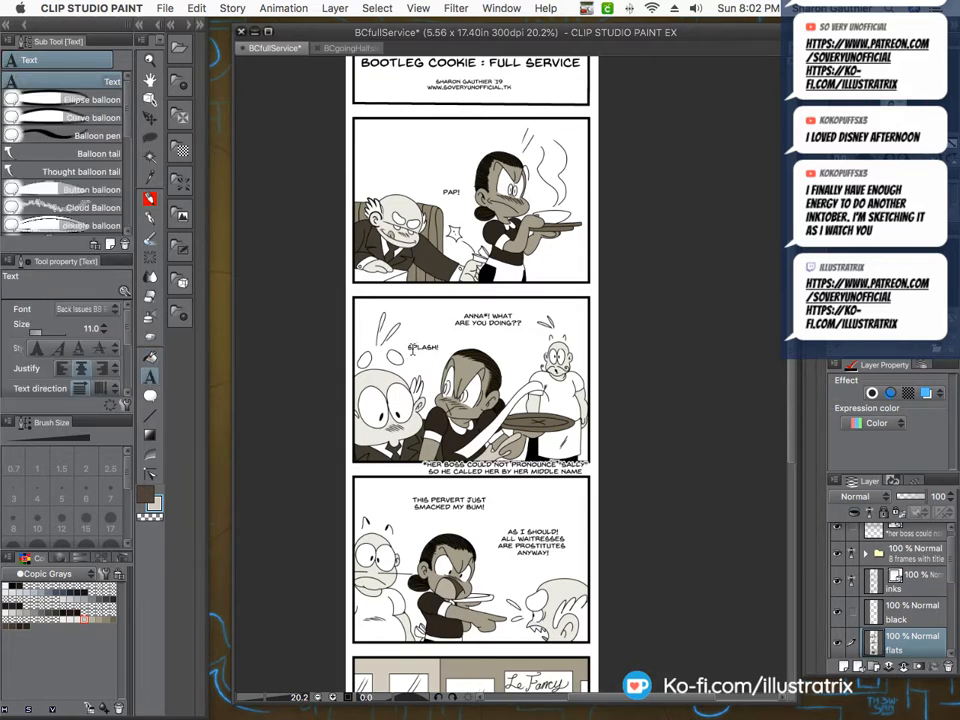
left_click(412, 348)
scroll(410, 348, "up", 3)
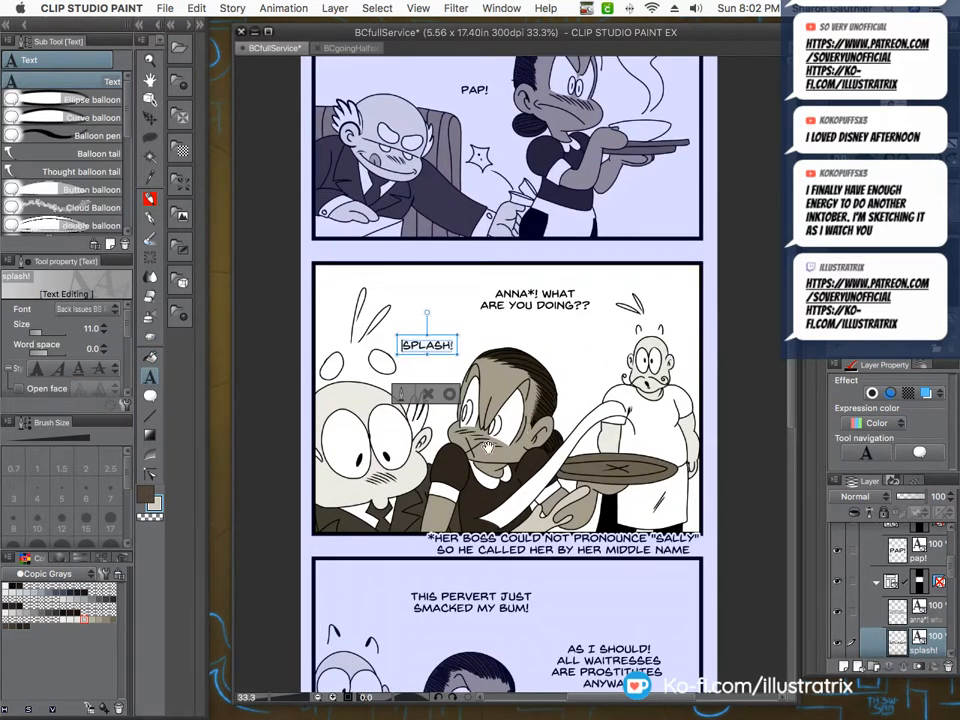
left_click(85, 309)
left_click(80, 515)
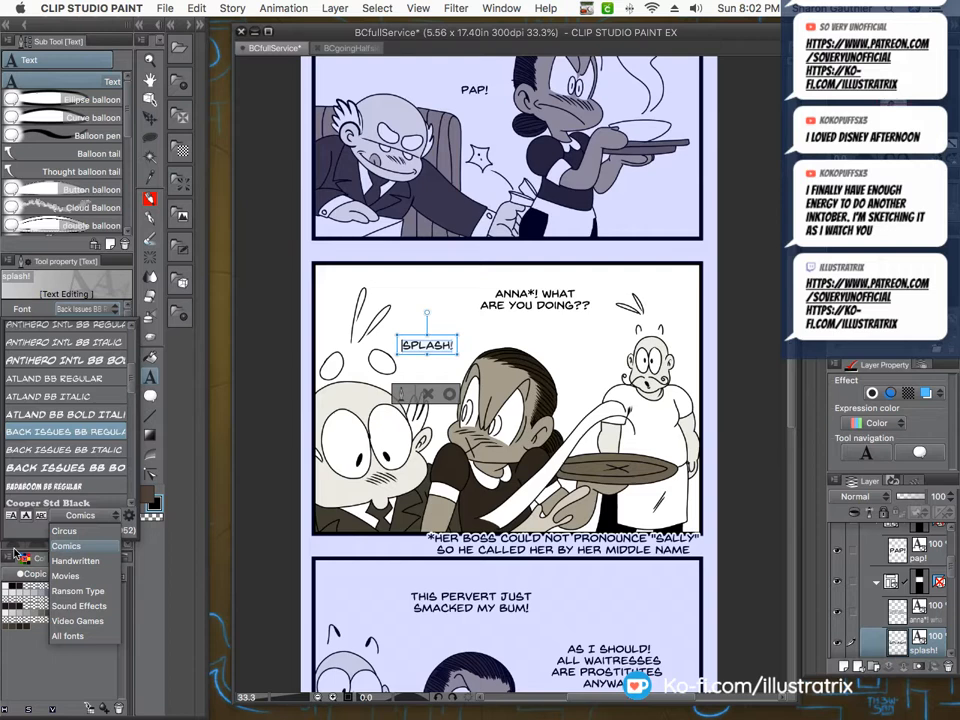
left_click(79, 606)
scroll(135, 373, "up", 5)
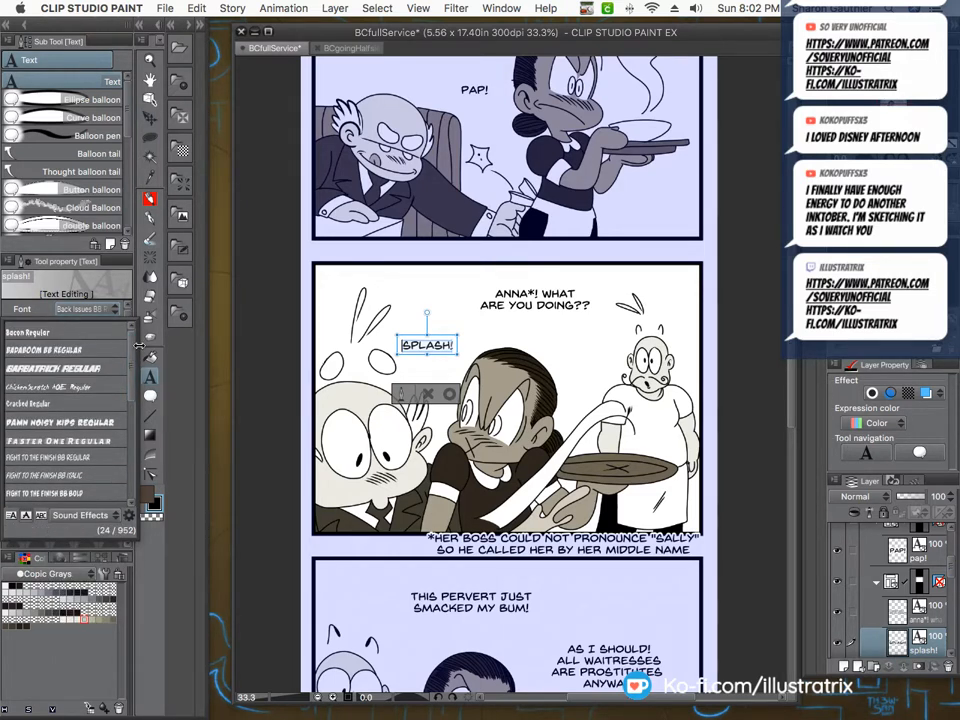
left_click_drag(132, 389, 132, 391)
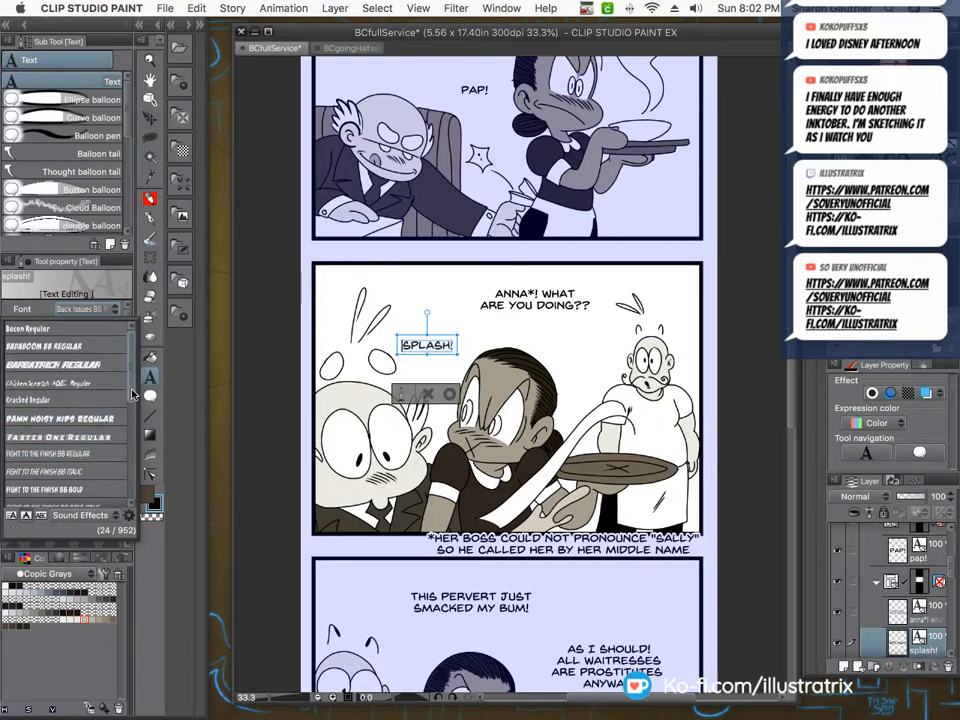
scroll(120, 400, "down", 3)
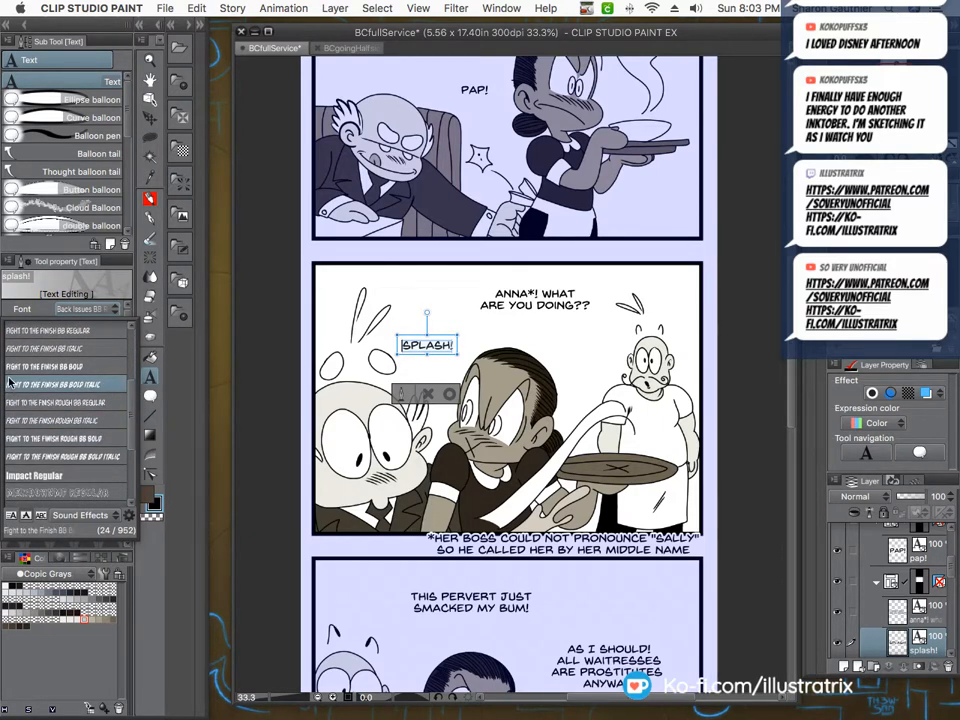
left_click(14, 386)
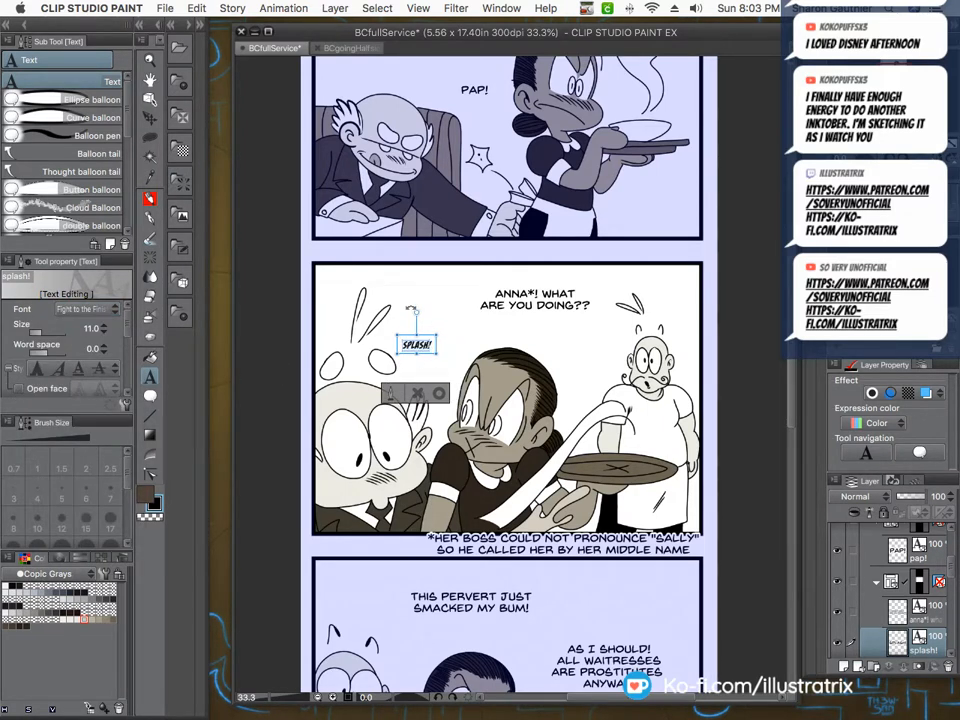
Enlarge the SPLASH! lettering to size 23.8 and tilt it upward beside the waitress's head.
left_click_drag(414, 310, 405, 310)
left_click_drag(439, 348, 463, 351)
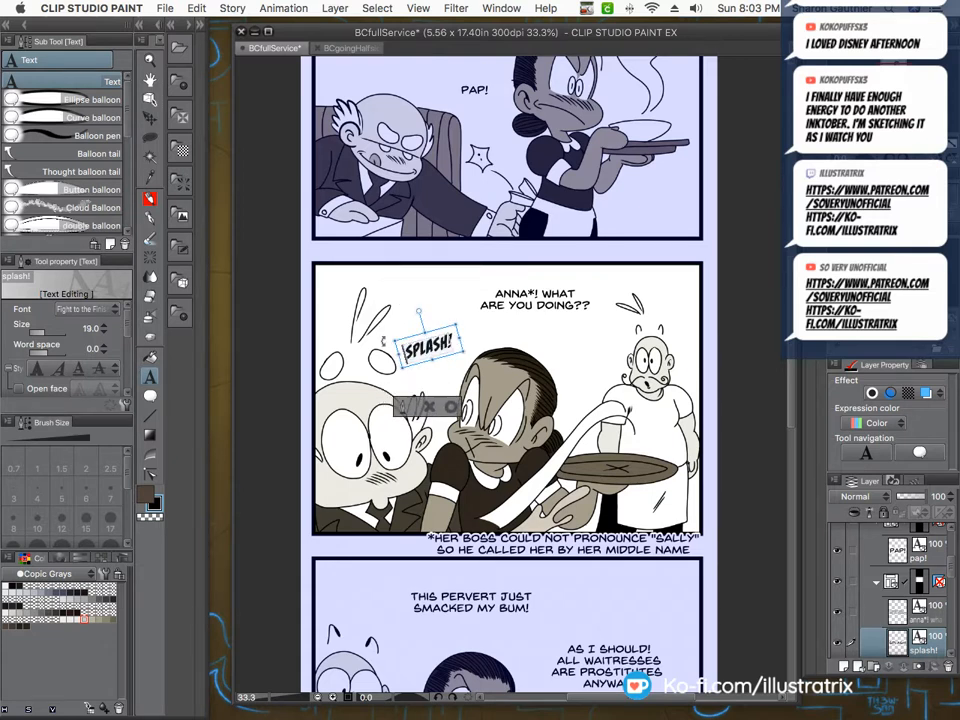
left_click_drag(402, 367, 481, 316)
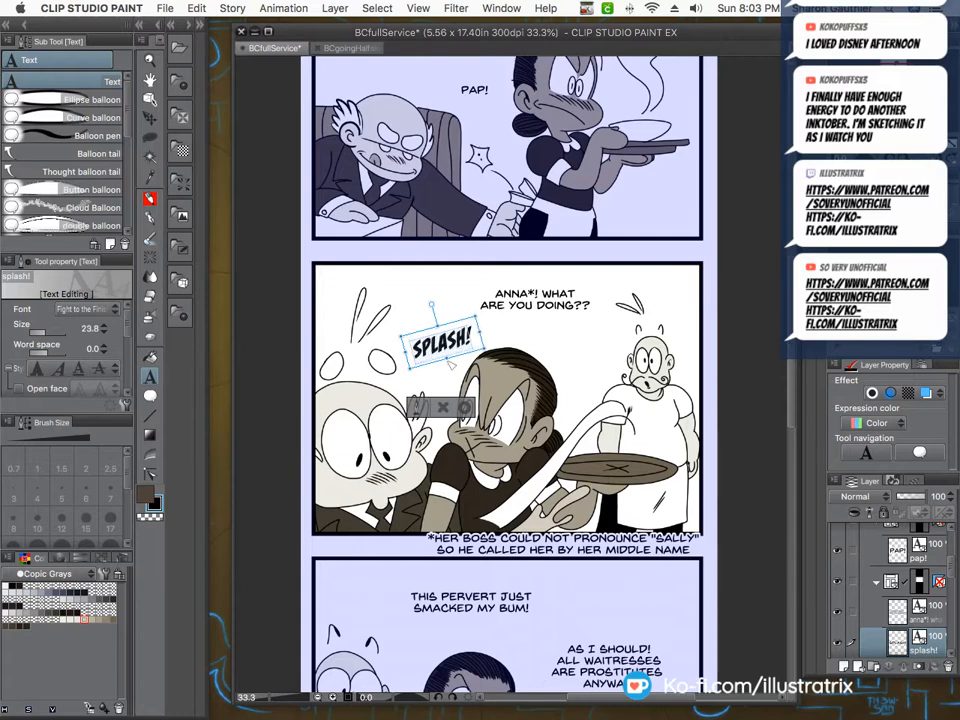
left_click_drag(450, 361, 431, 377)
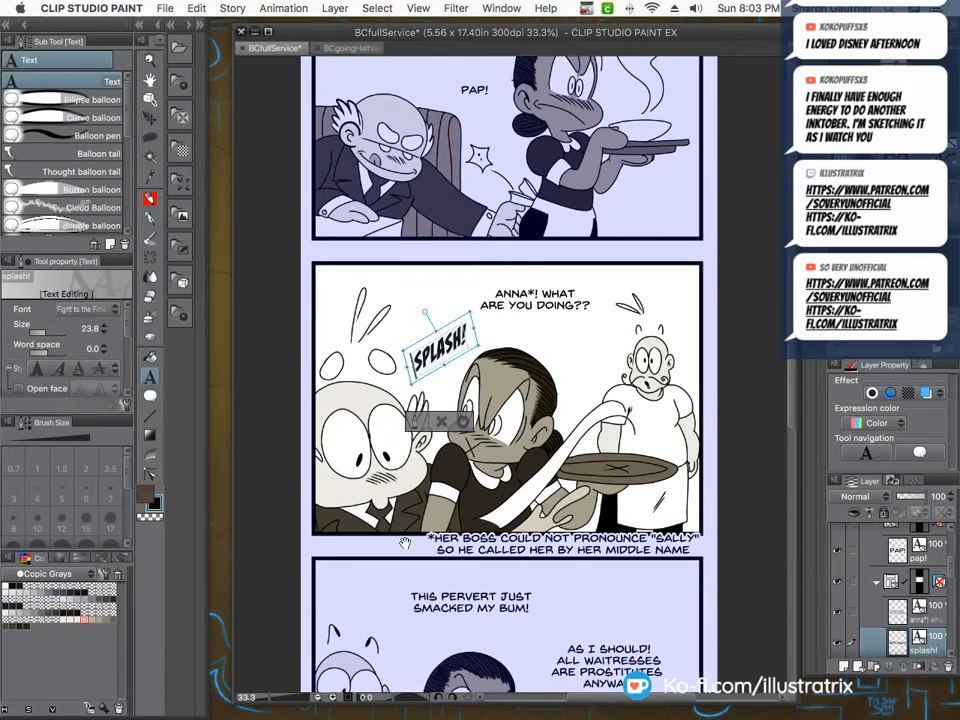
left_click(150, 136)
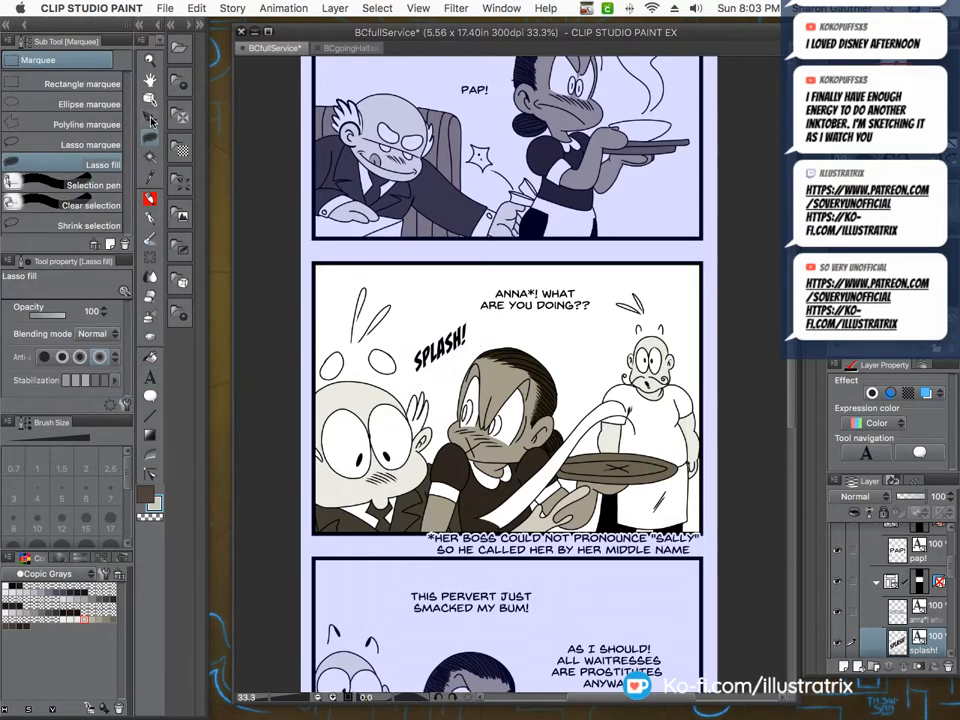
left_click(150, 118)
Set the PAP! lettering in the first panel to a Fight to the Finish BB font from the Sound Effects list.
key("super+0")
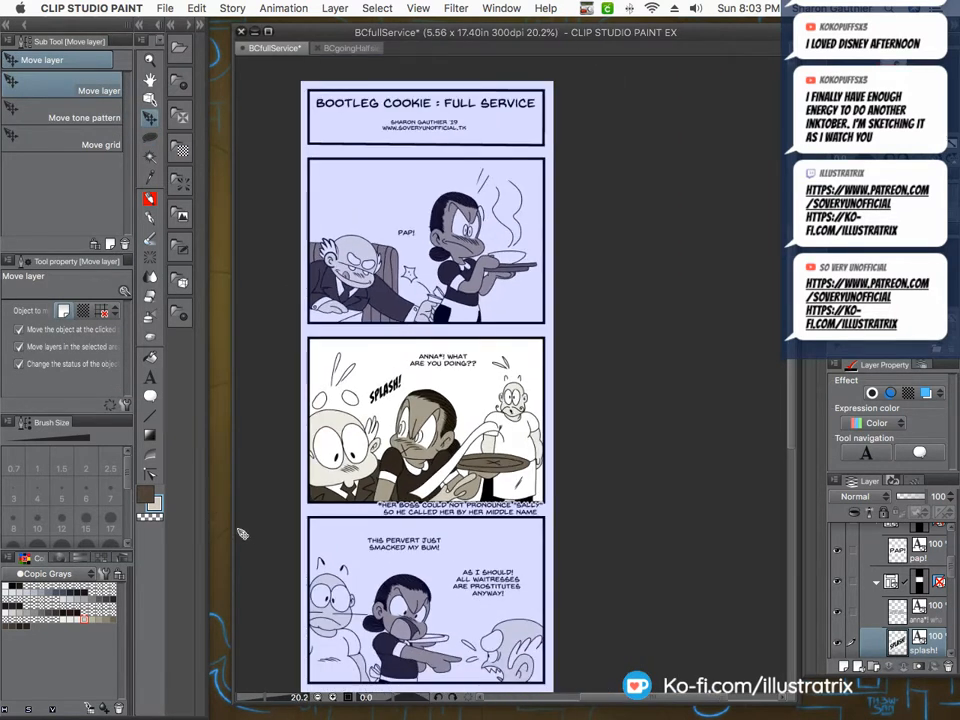
key("t")
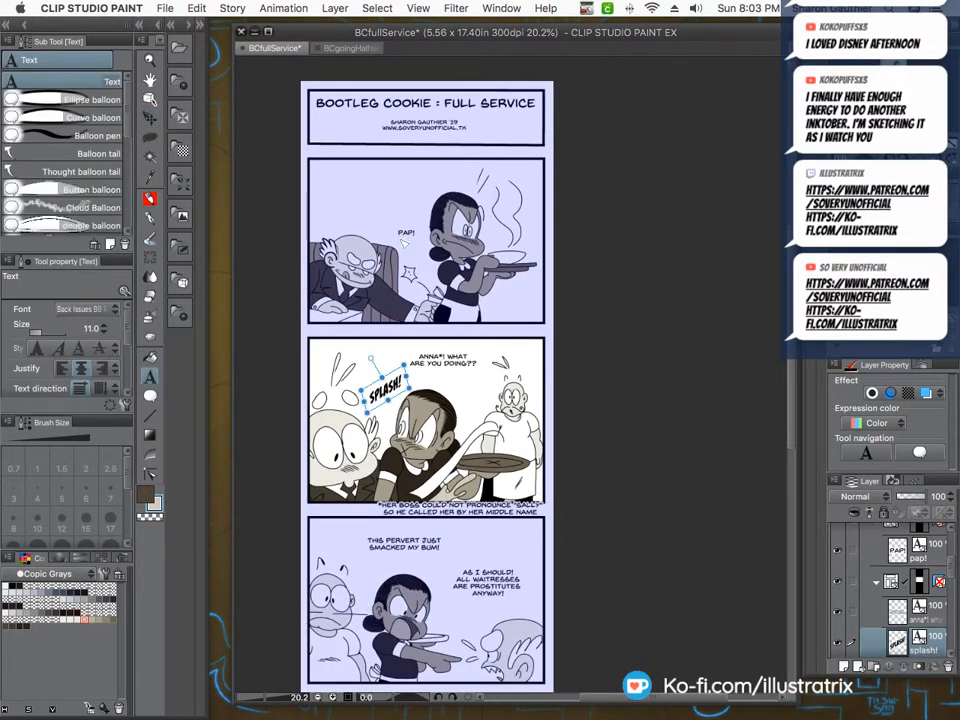
left_click(405, 233)
left_click(85, 309)
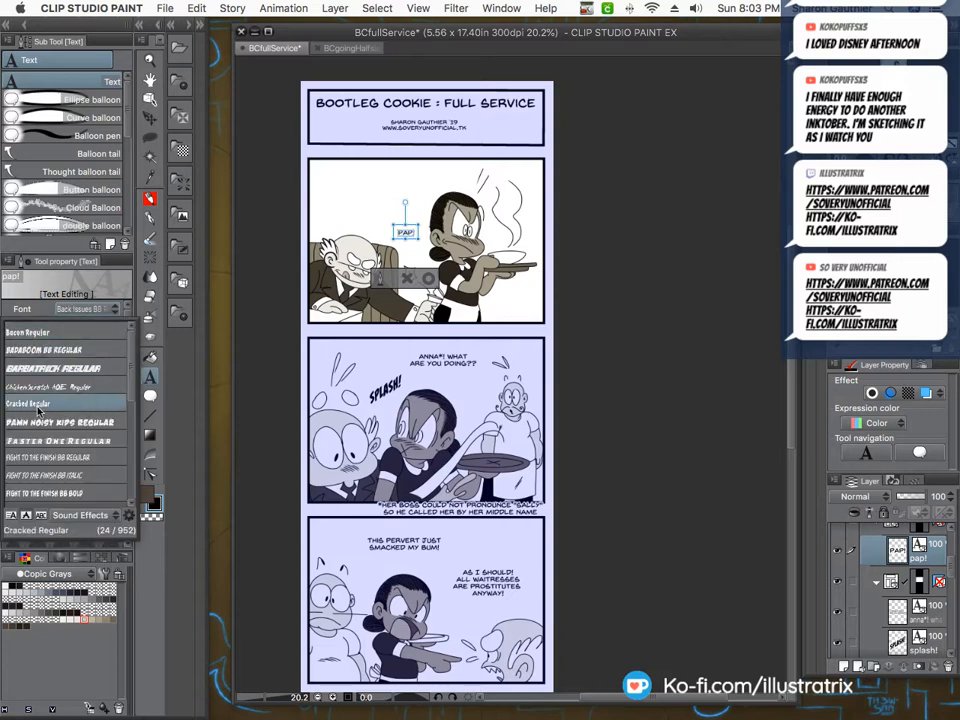
scroll(30, 420, "down", 2)
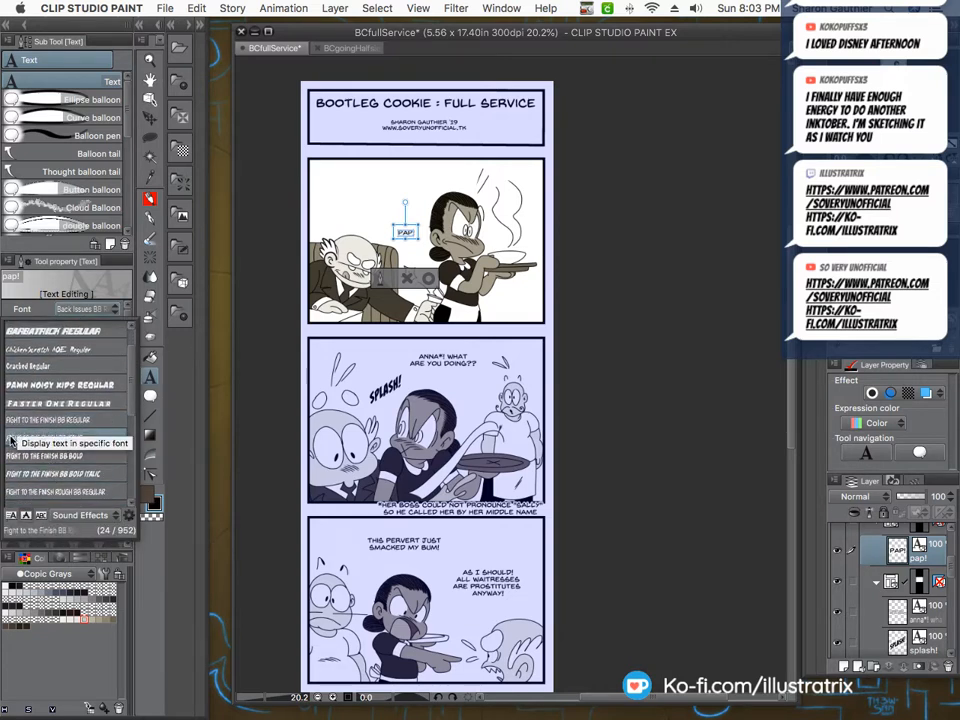
left_click(10, 441)
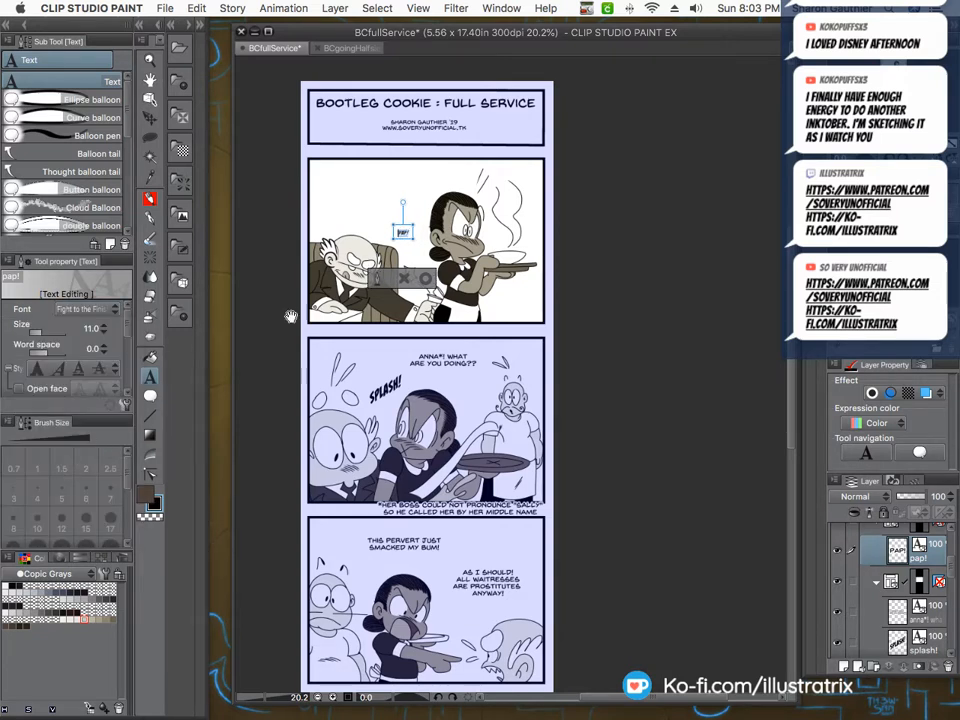
Enlarge the PAP! lettering to size 29 and tilt it slightly upward.
left_click_drag(392, 222, 403, 250)
left_click_drag(403, 199, 397, 200)
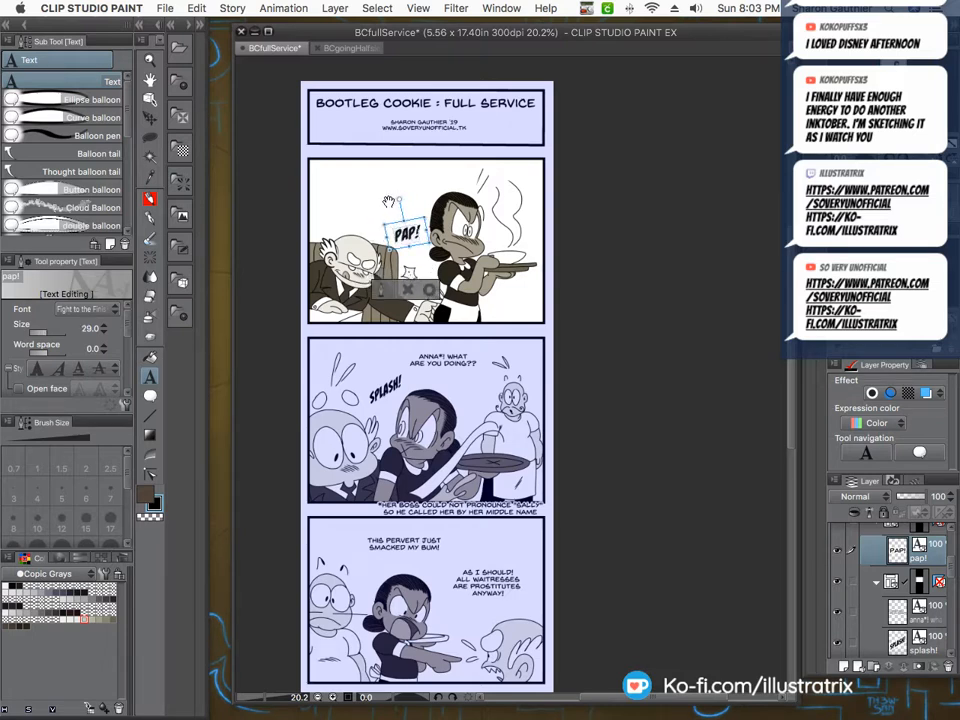
key("p")
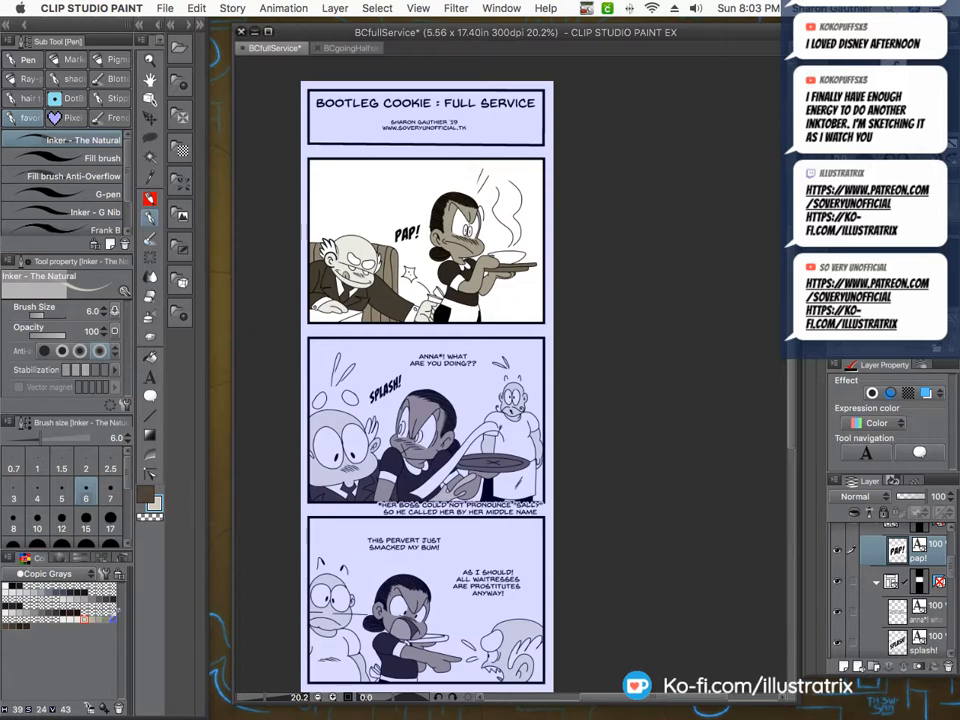
Fill the table in front of the old man in the first panel with warm grey on the flats layer.
left_click(12, 626)
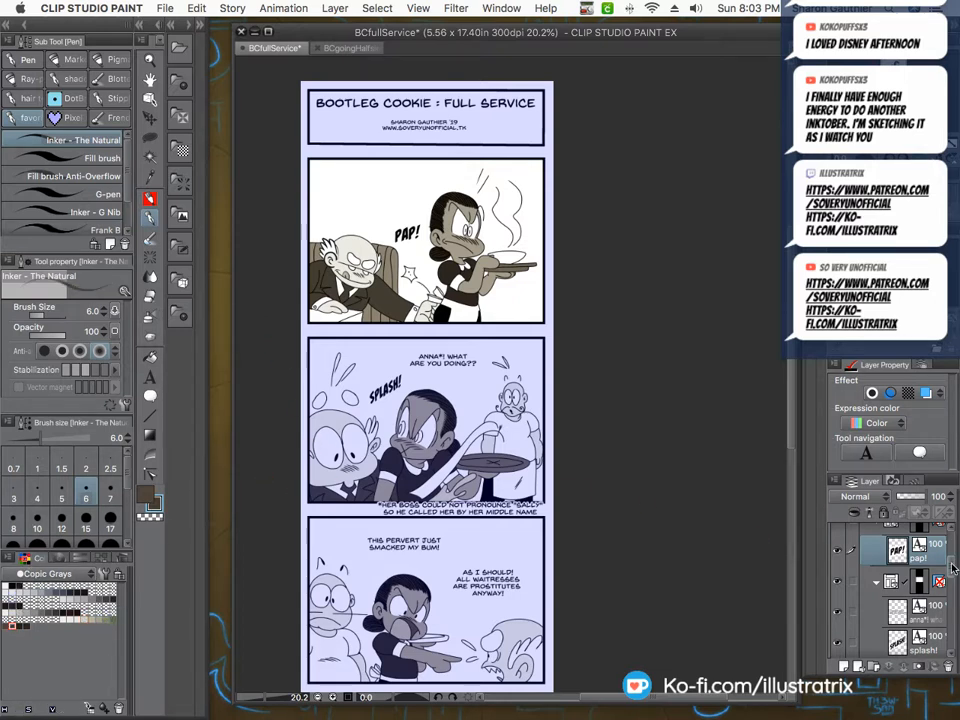
left_click_drag(950, 530, 949, 628)
left_click(897, 533)
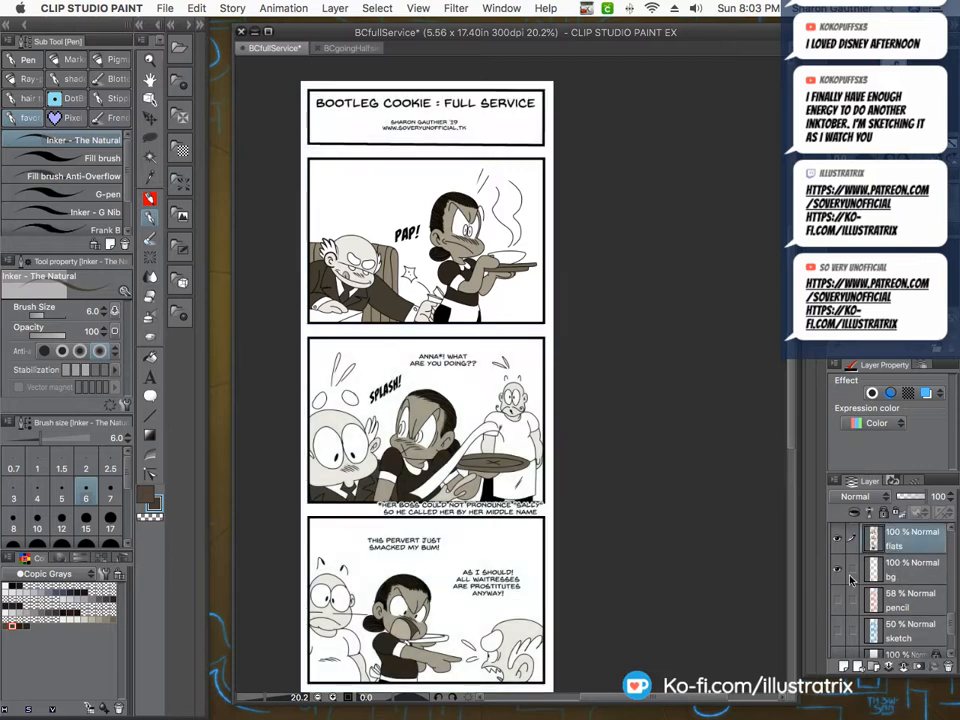
left_click(150, 357)
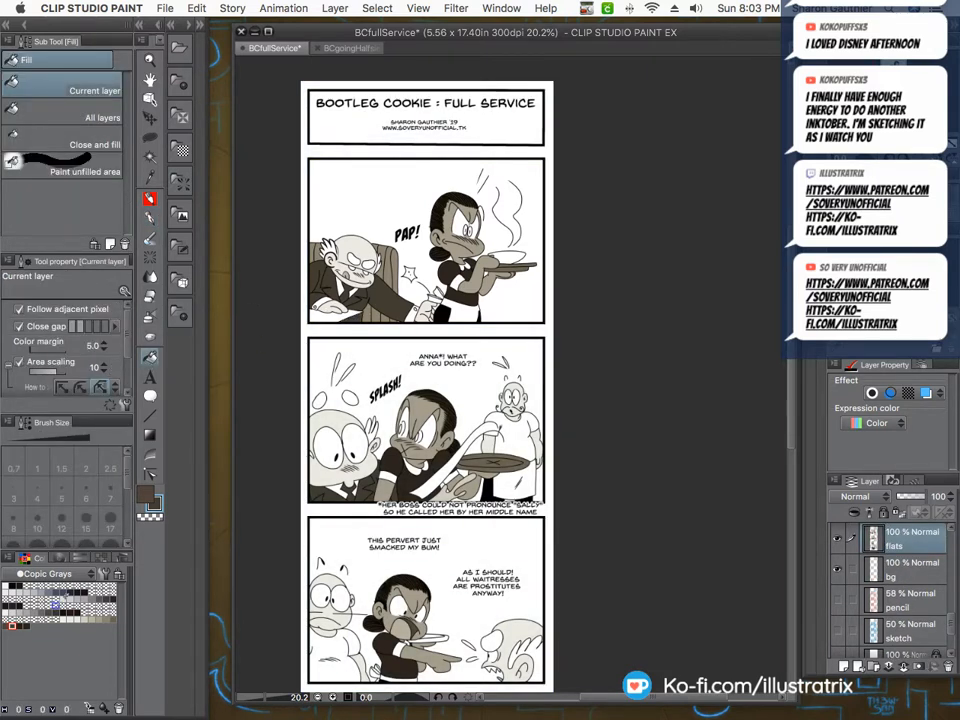
left_click(111, 619)
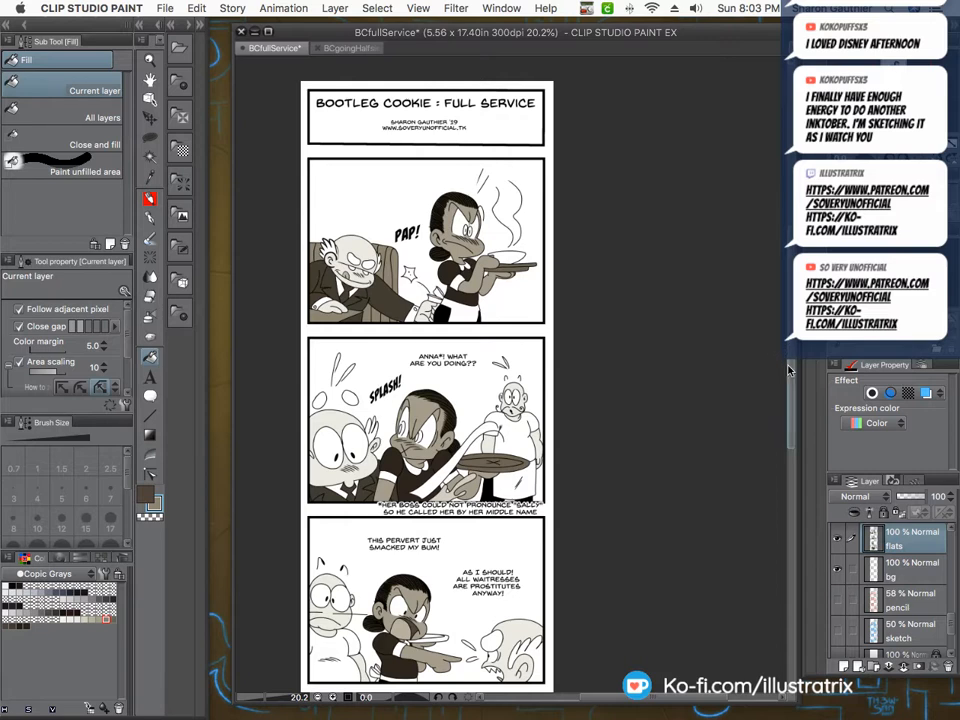
scroll(590, 300, "down", 5)
On the bg layer, select the whole third panel with a rectangle marquee.
left_click(932, 572)
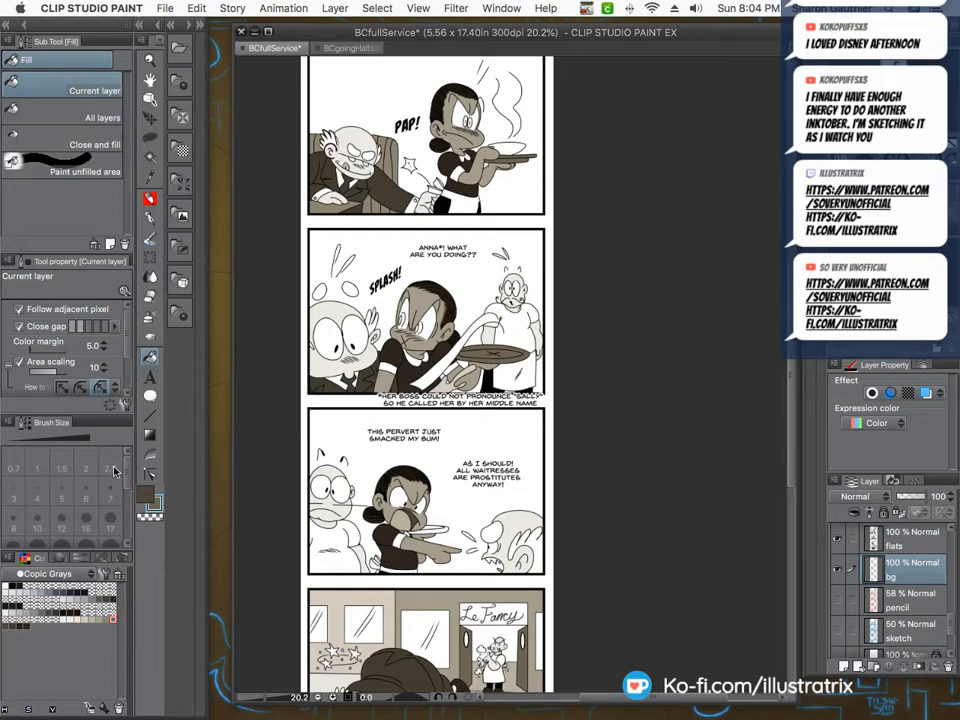
key("m")
left_click(60, 84)
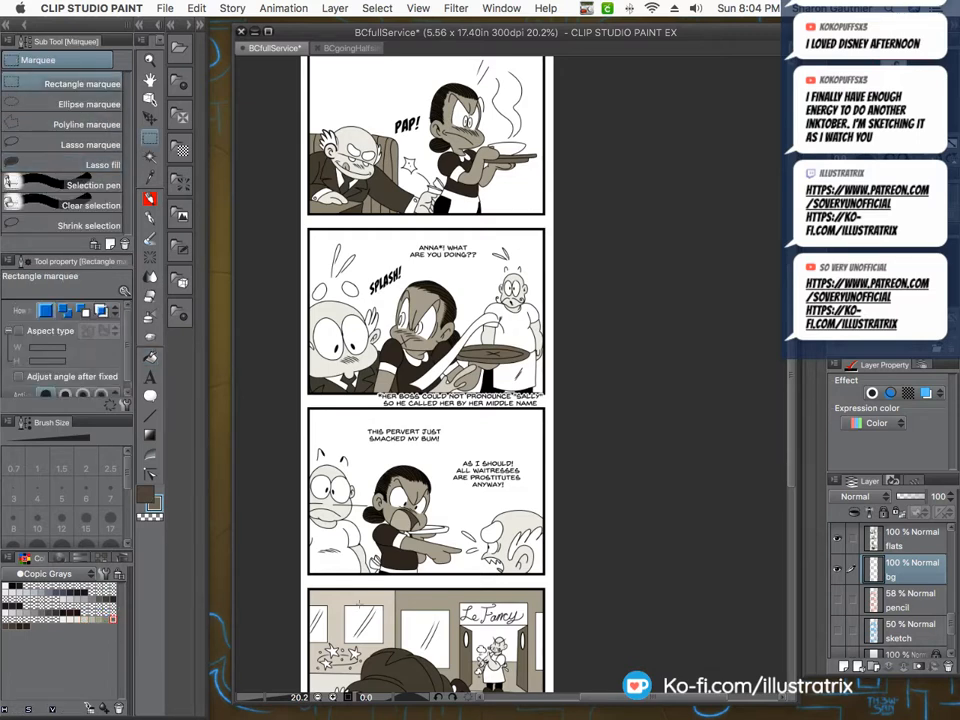
scroll(350, 572, "up", 2)
left_click_drag(282, 305, 634, 554)
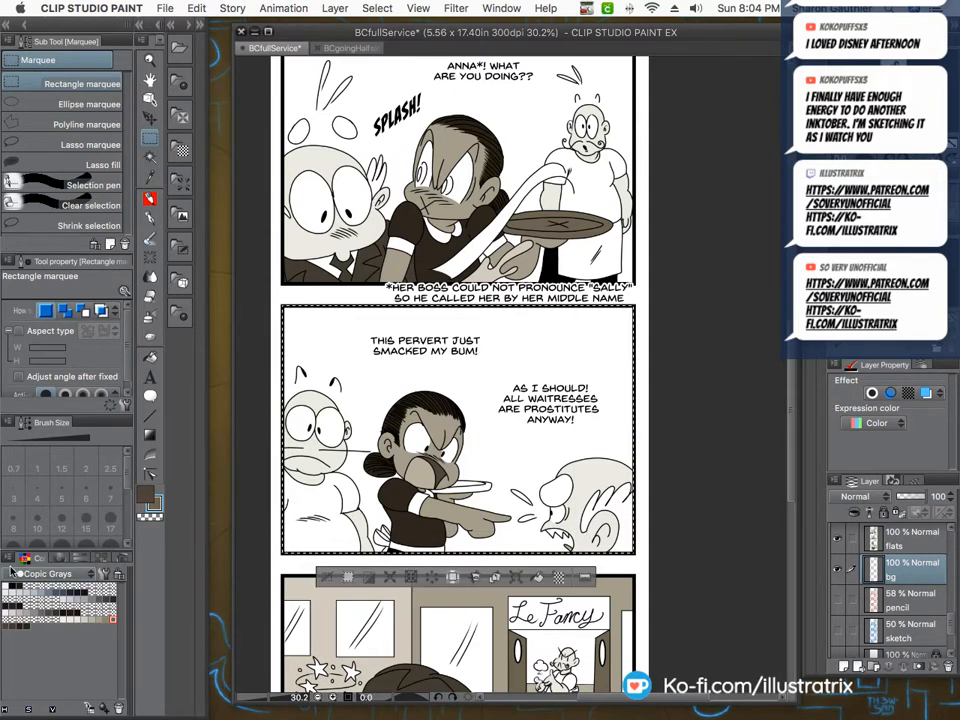
Shade the upper and outer background of the third panel in dark warm grey with the Soft airbrush at size 800.
left_click(148, 317)
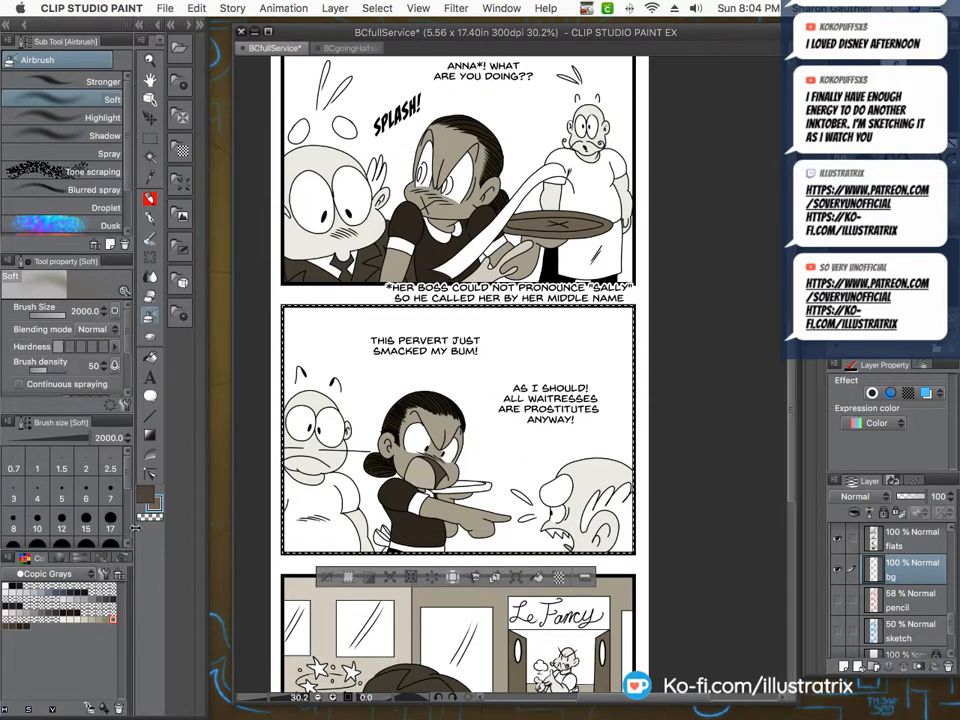
left_click_drag(127, 477, 125, 556)
left_click(109, 507)
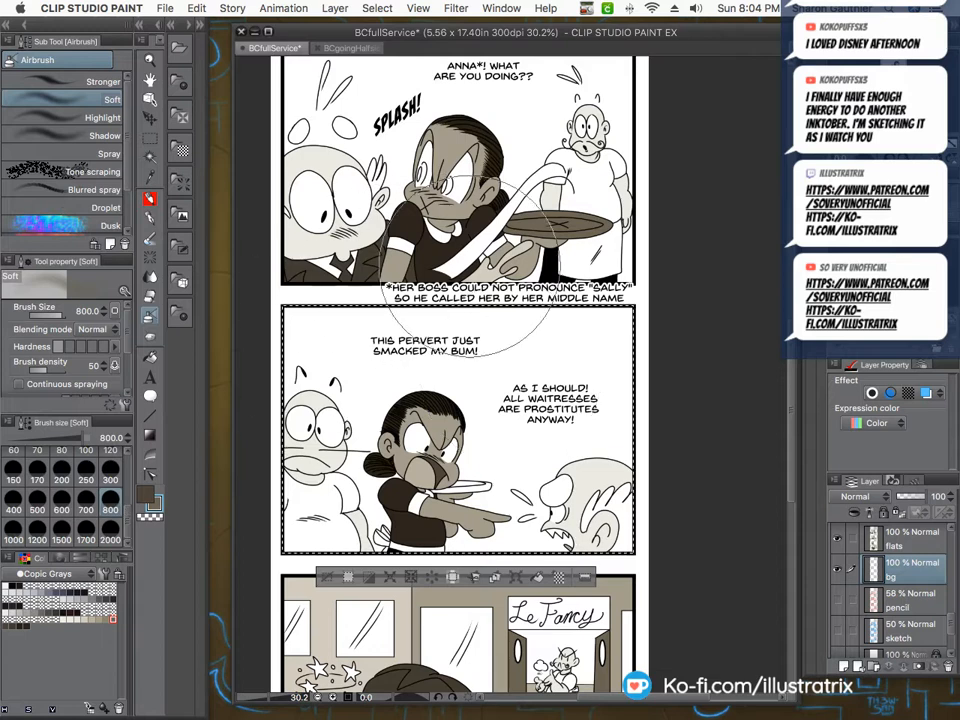
mouse_move(474, 267)
left_mouse_down()
mouse_move(297, 285)
mouse_move(267, 315)
mouse_move(342, 262)
mouse_move(699, 379)
mouse_move(517, 257)
mouse_move(627, 322)
mouse_move(618, 347)
mouse_move(277, 310)
mouse_move(593, 352)
mouse_move(595, 370)
mouse_move(242, 367)
mouse_move(472, 297)
mouse_move(642, 397)
mouse_move(292, 285)
mouse_move(557, 339)
mouse_move(642, 396)
mouse_move(242, 367)
mouse_move(347, 315)
mouse_move(626, 433)
left_mouse_up()
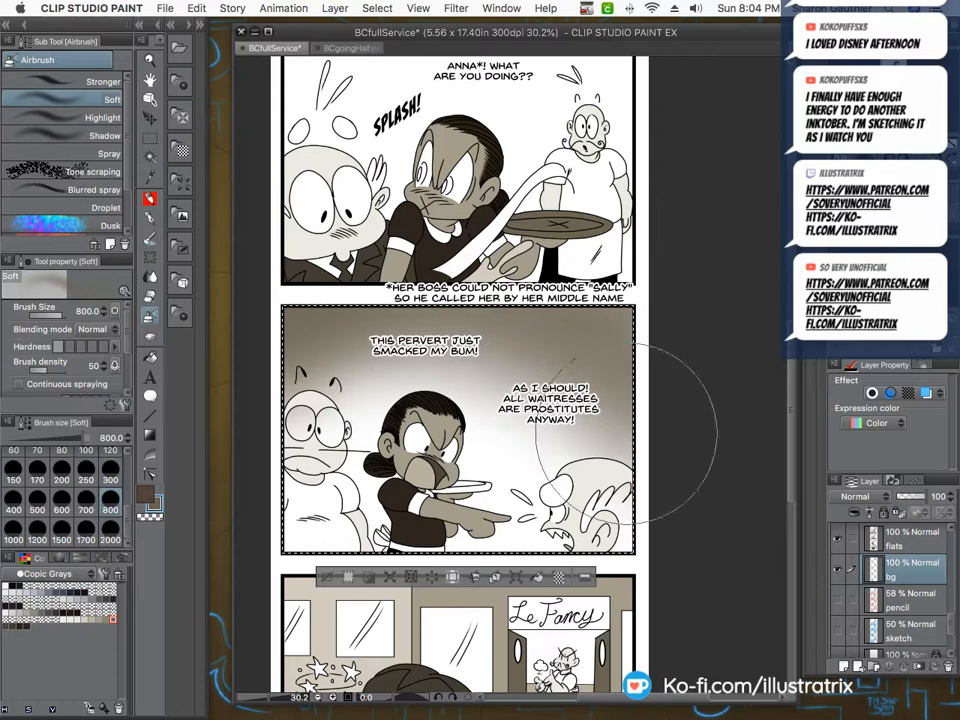
Fill the waitress's tray in the third panel with dark warm grey on the flats layer.
double_click(905, 541)
key("Return")
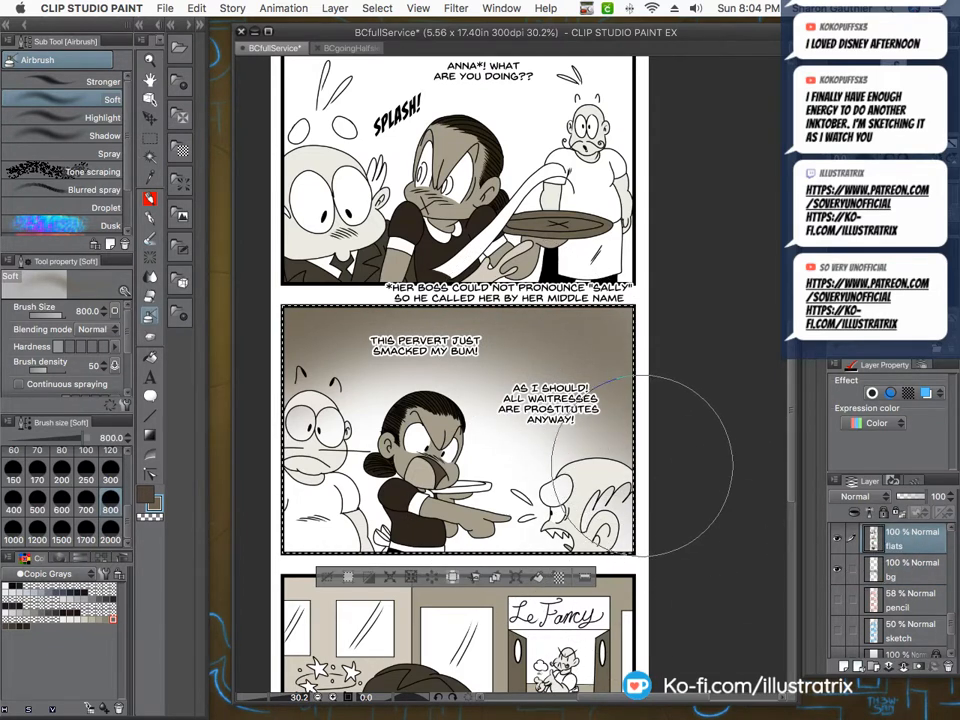
left_click(150, 358)
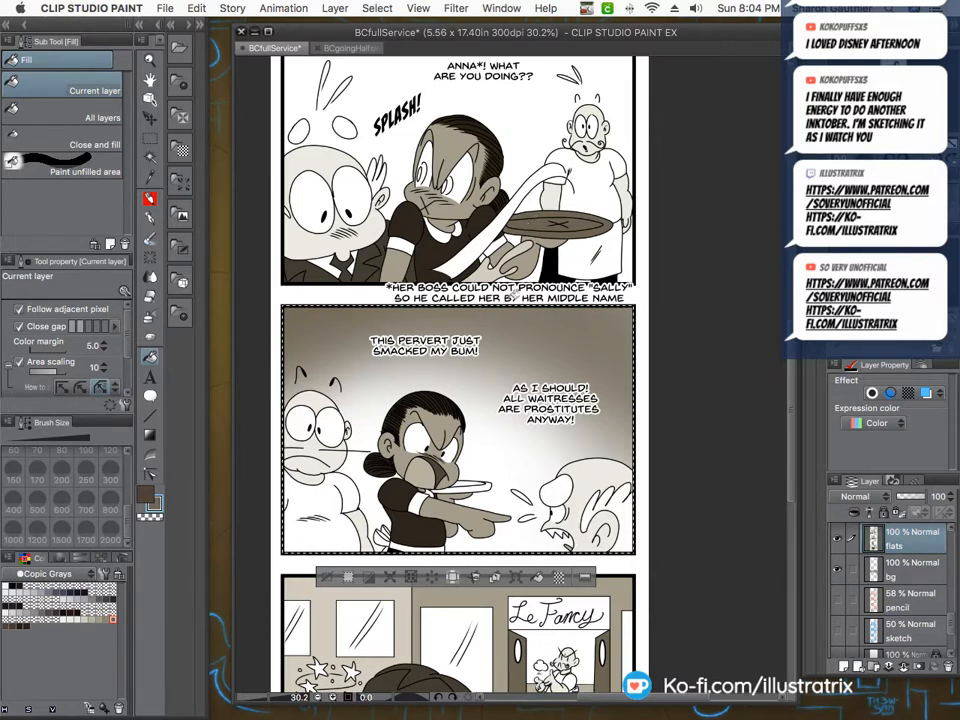
On the bg layer, marquee-select the second panel and shade its upper and outer background in dark warm grey with the Soft airbrush at 800.
scroll(467, 520, "down", 3)
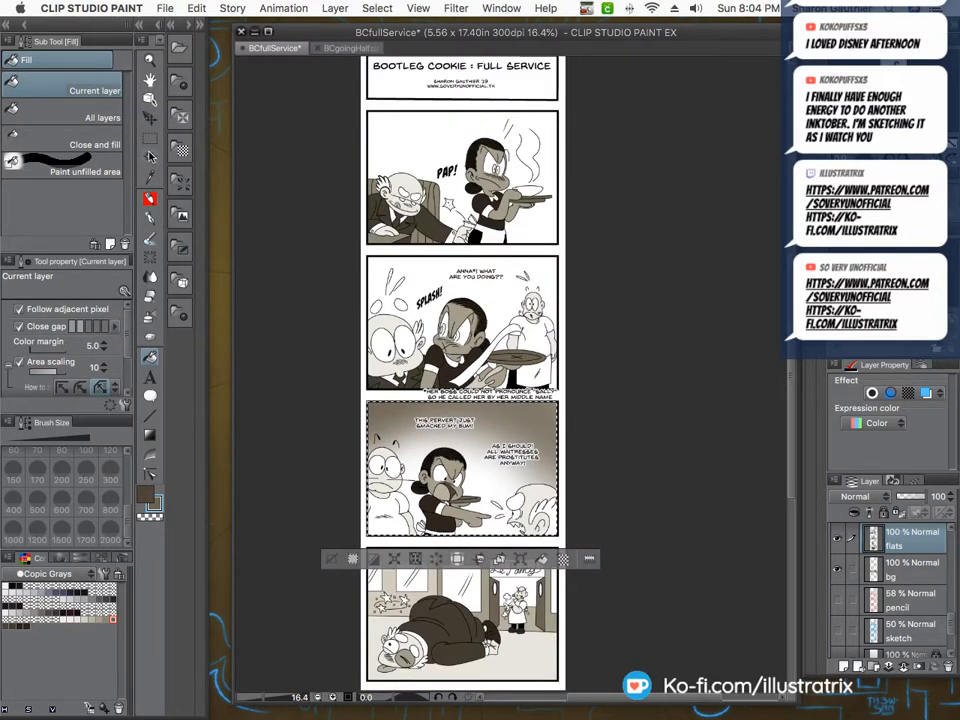
key("m")
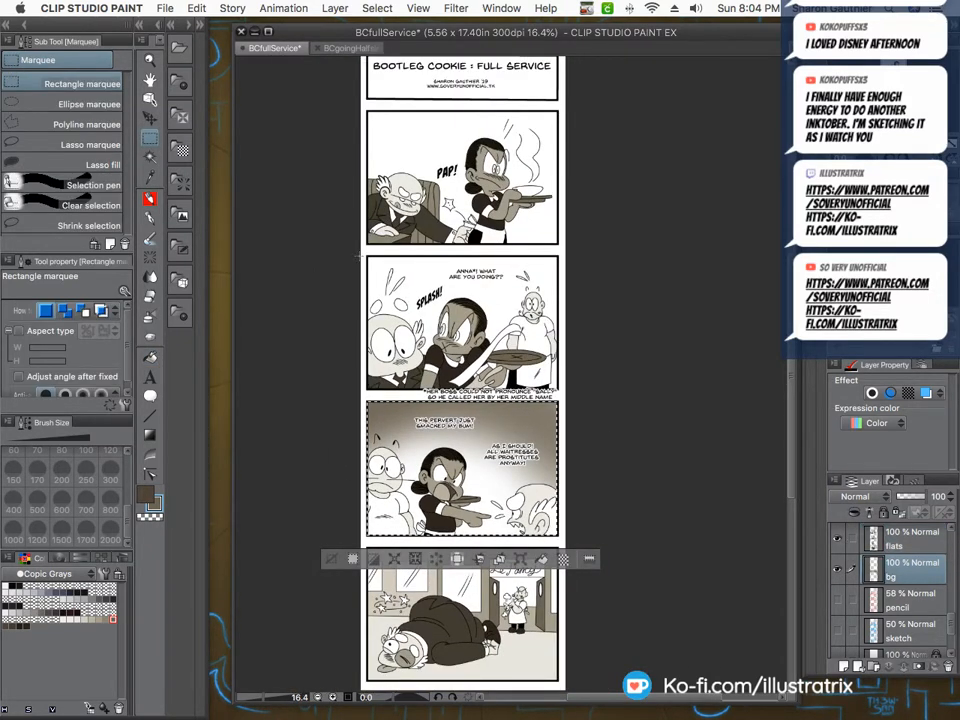
scroll(365, 255, "up", 2)
left_click_drag(366, 255, 688, 480)
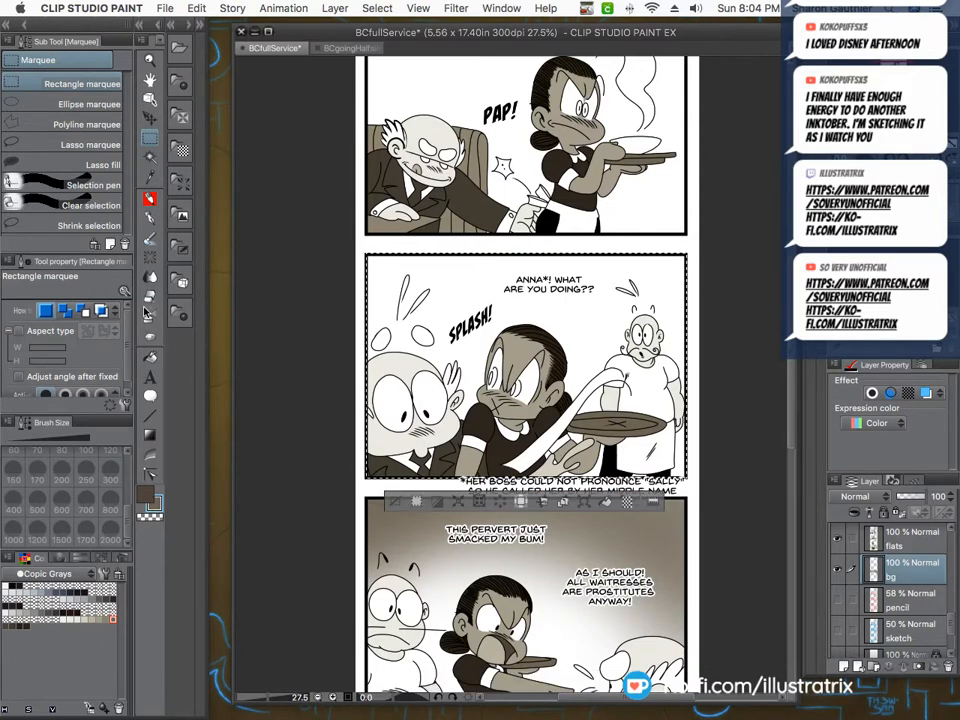
key("b")
mouse_move(271, 260)
left_mouse_down()
mouse_move(652, 275)
mouse_move(629, 218)
mouse_move(709, 311)
mouse_move(758, 303)
mouse_move(674, 233)
mouse_move(497, 197)
mouse_move(687, 279)
mouse_move(404, 224)
mouse_move(562, 245)
mouse_move(272, 330)
mouse_move(402, 255)
mouse_move(287, 361)
mouse_move(297, 361)
mouse_move(319, 322)
mouse_move(689, 283)
mouse_move(715, 336)
mouse_move(461, 240)
mouse_move(704, 370)
mouse_move(663, 318)
mouse_move(357, 321)
mouse_move(449, 401)
left_mouse_up()
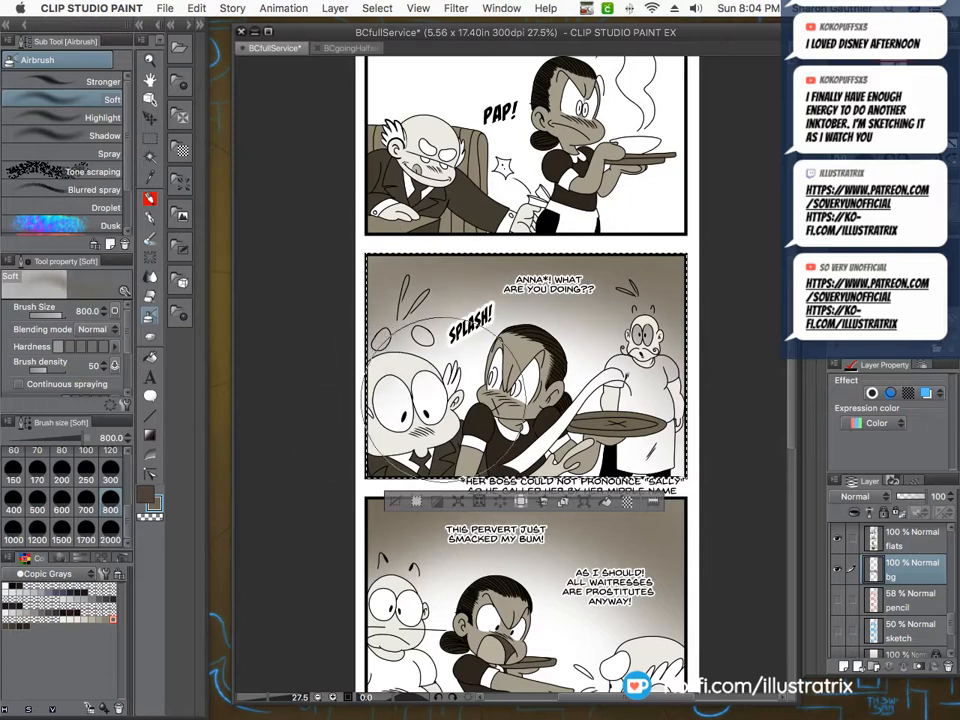
Fill the flying drops and the boss's shirt and apron in the second panel with white on the flats layer.
left_click(914, 540)
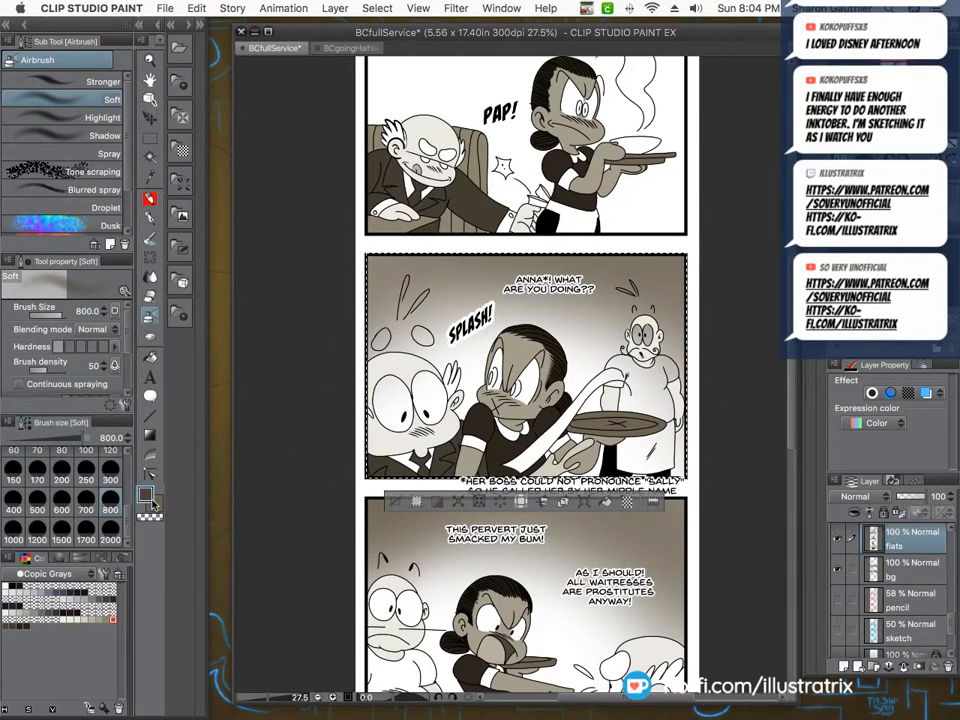
key("x")
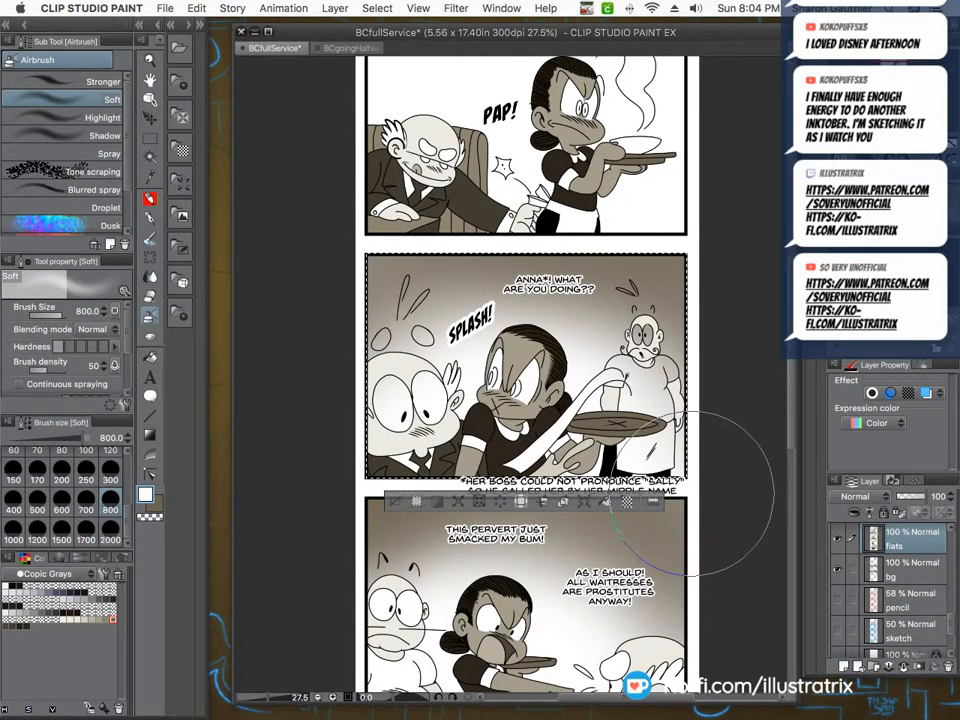
key("g")
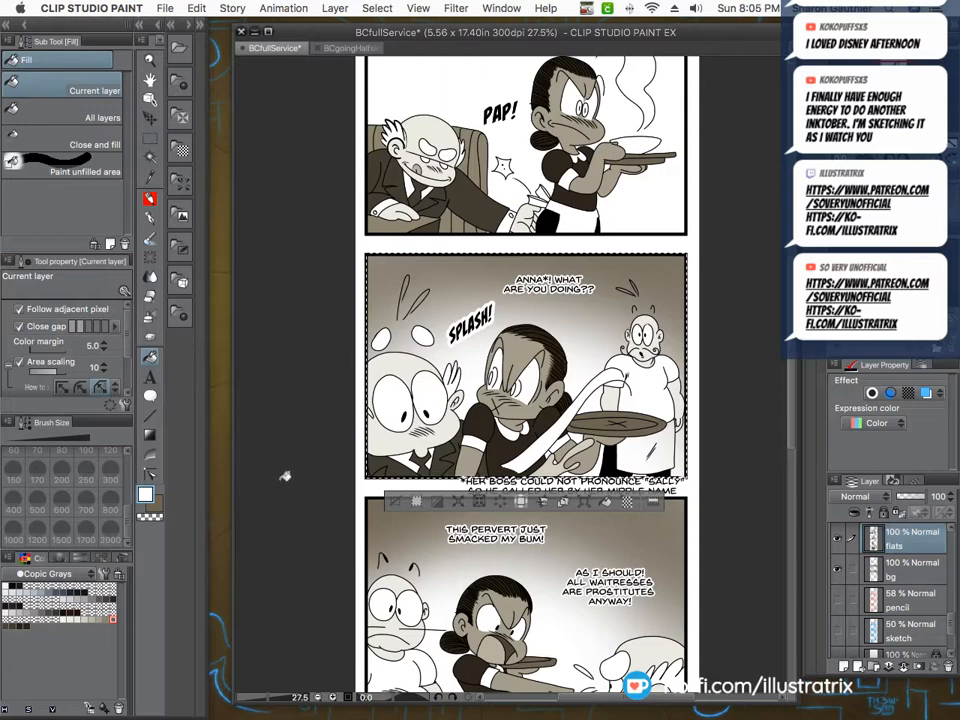
On the bg layer, marquee-select the first panel and shade its upper background in dark warm grey with the Soft airbrush at 800.
scroll(429, 534, "down", 3)
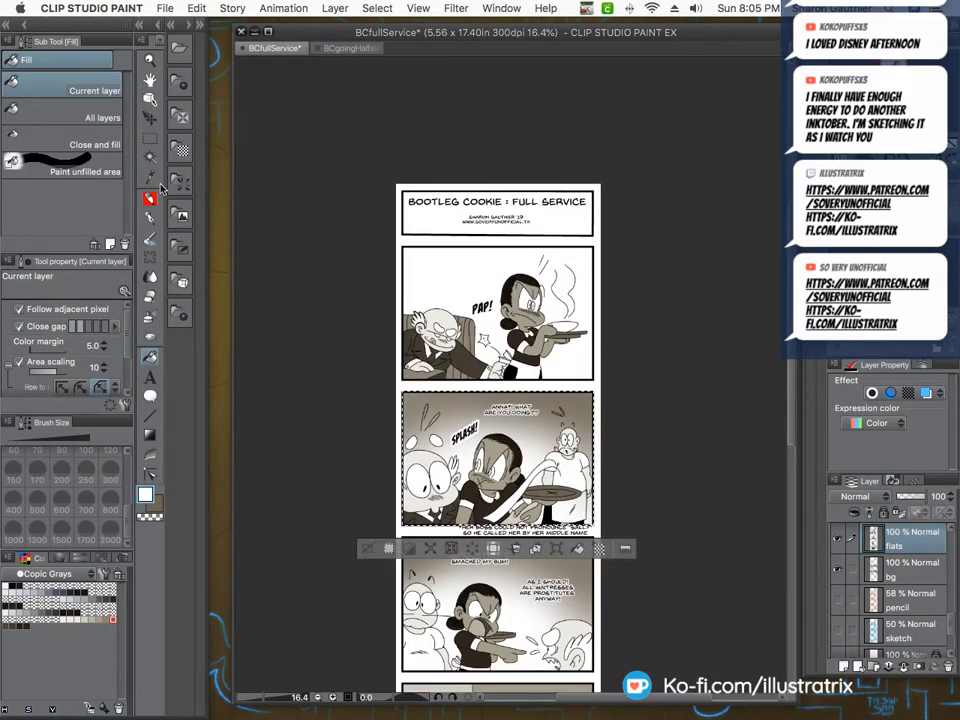
key("m")
scroll(405, 237, "up", 3)
scroll(405, 237, "up", 1)
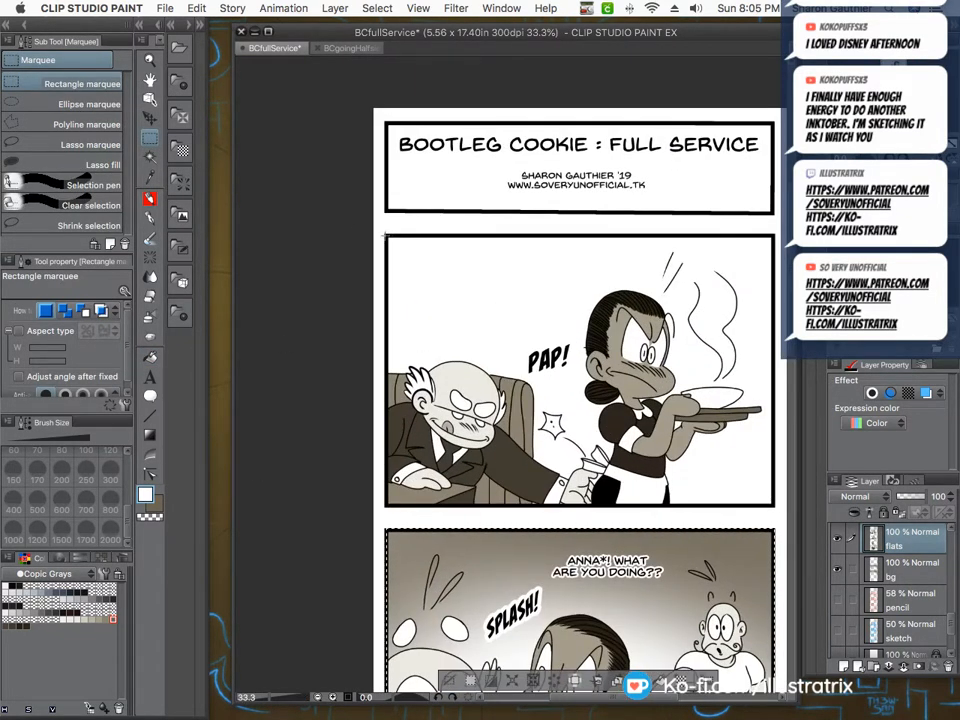
left_click_drag(774, 506, 775, 507)
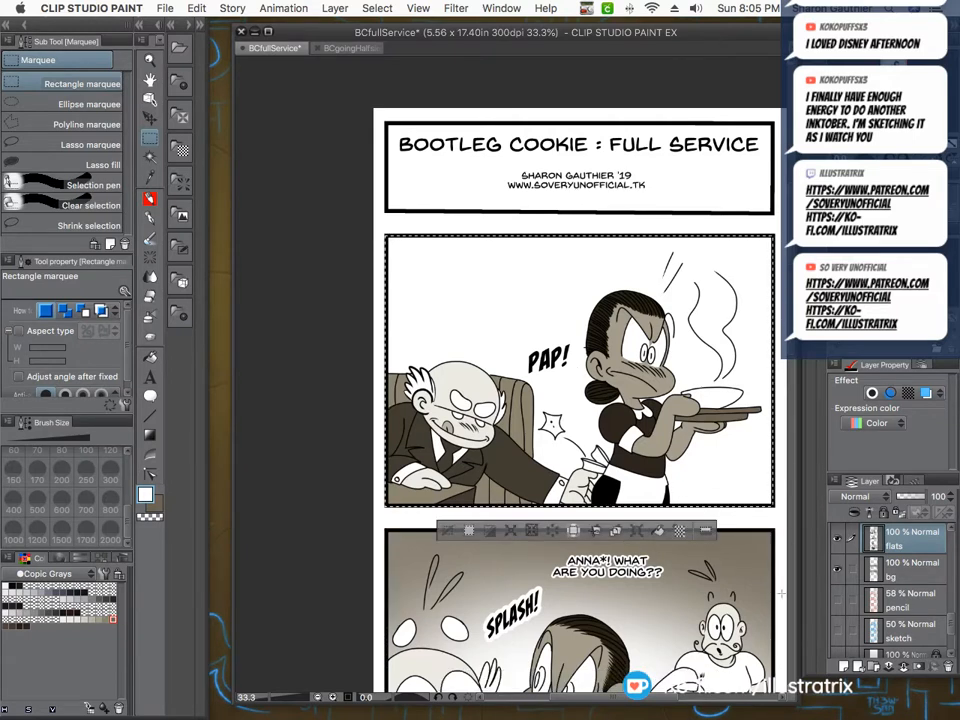
left_click(902, 576)
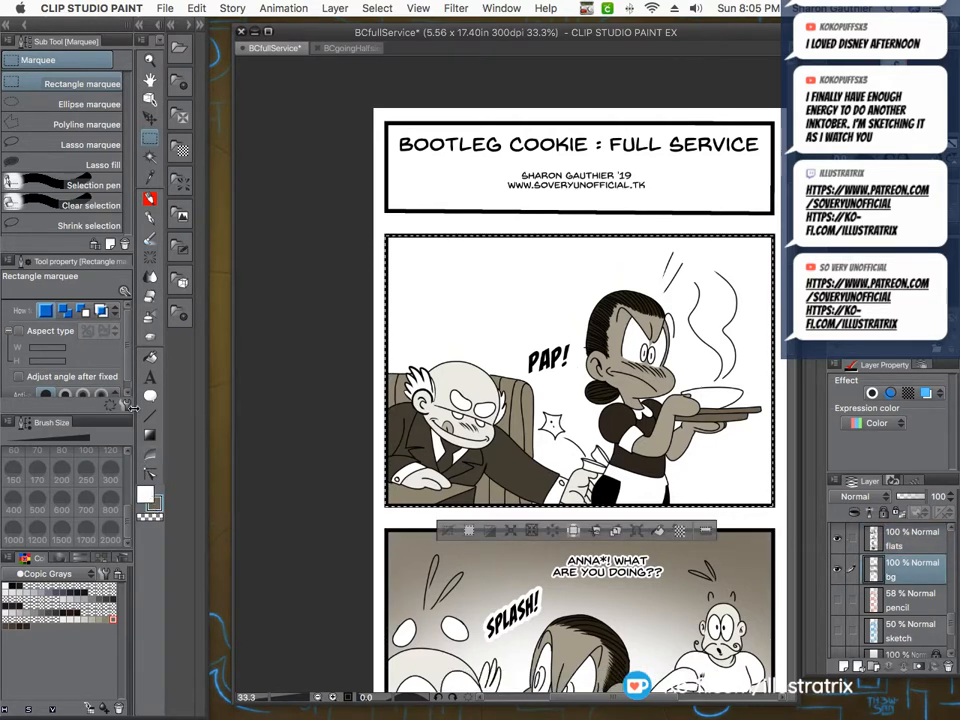
key("b")
mouse_move(525, 215)
left_mouse_down()
mouse_move(330, 180)
mouse_move(776, 346)
mouse_move(320, 225)
mouse_move(400, 165)
mouse_move(300, 240)
left_mouse_up()
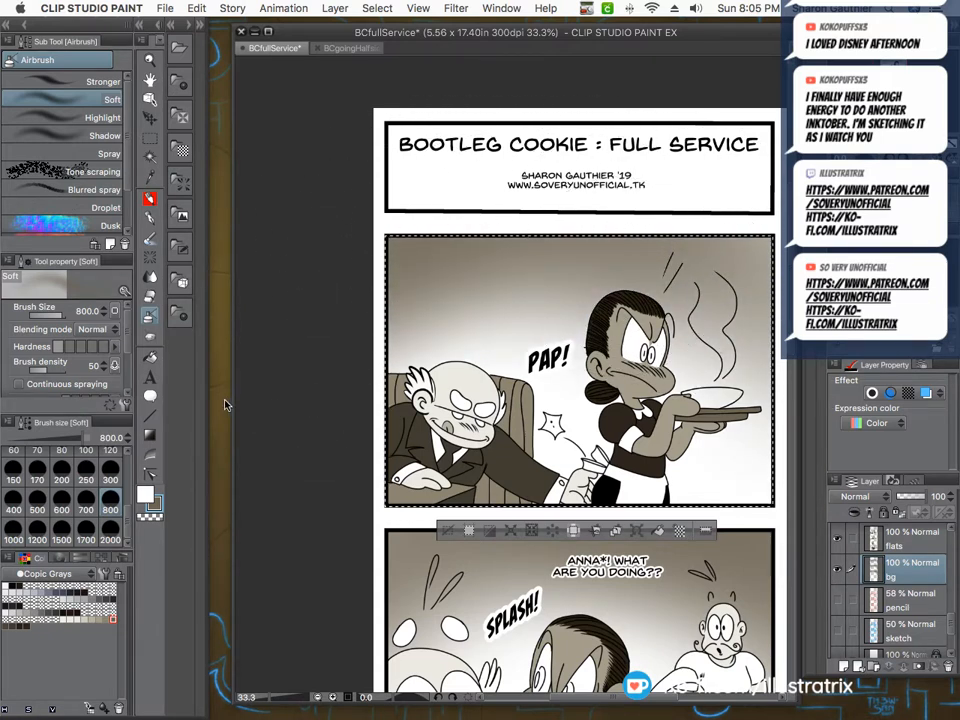
Fill the waitress's soup plate and the remaining white details of the first panel with white on the flats layer.
left_click(904, 546)
left_click(146, 498)
key("g")
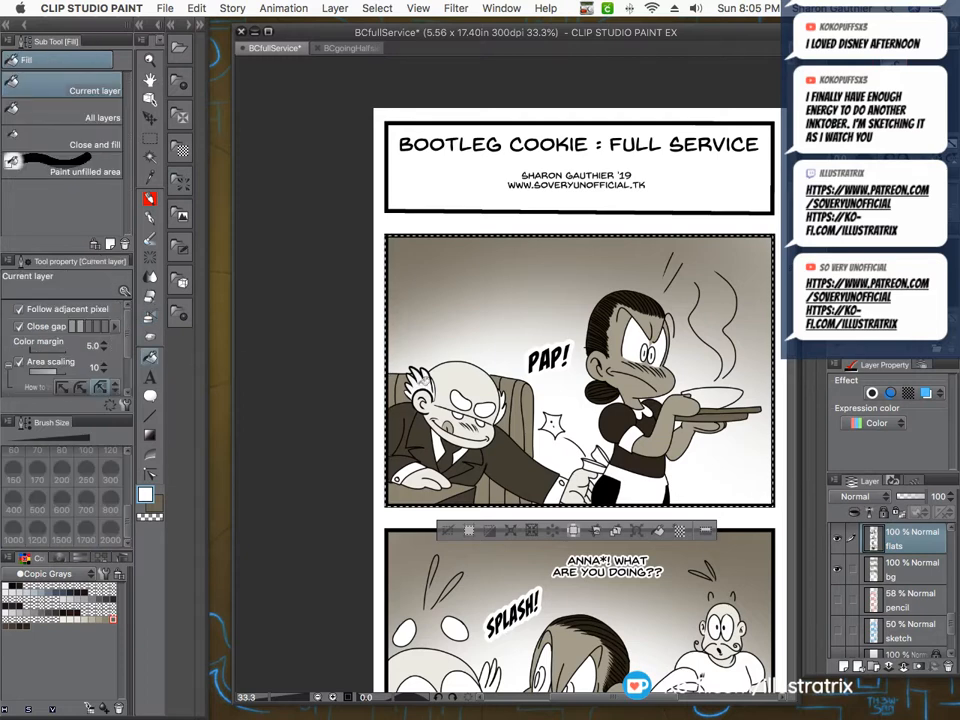
left_click(704, 396)
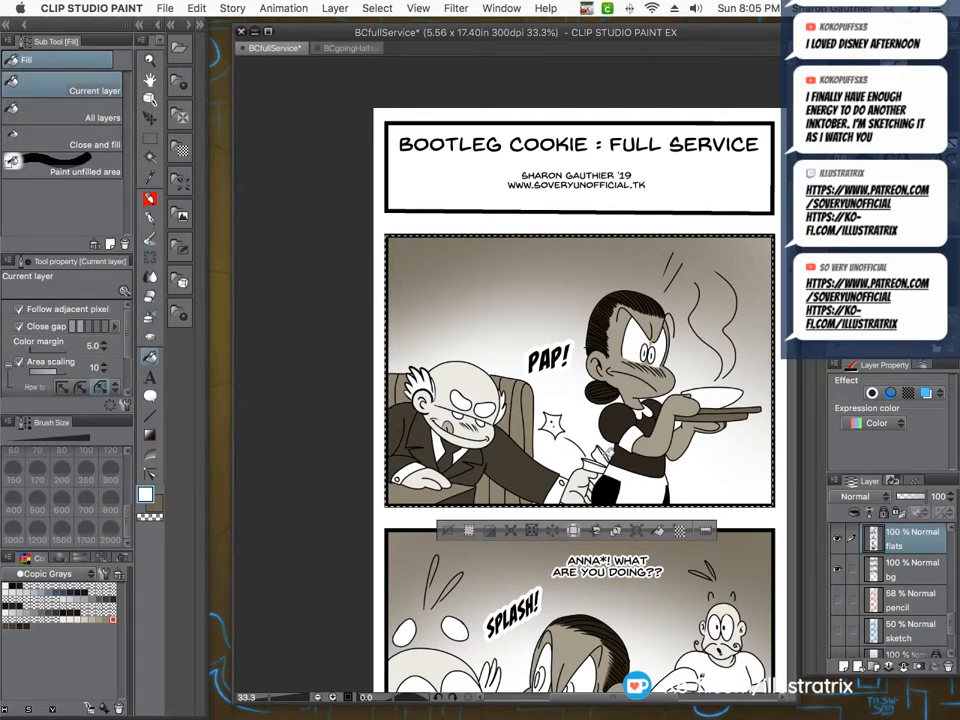
Close the open ends of the soup's steam with a white Inker pen line, fill the steam white and switch to Lasso fill for touch-ups.
scroll(290, 478, "down", 3)
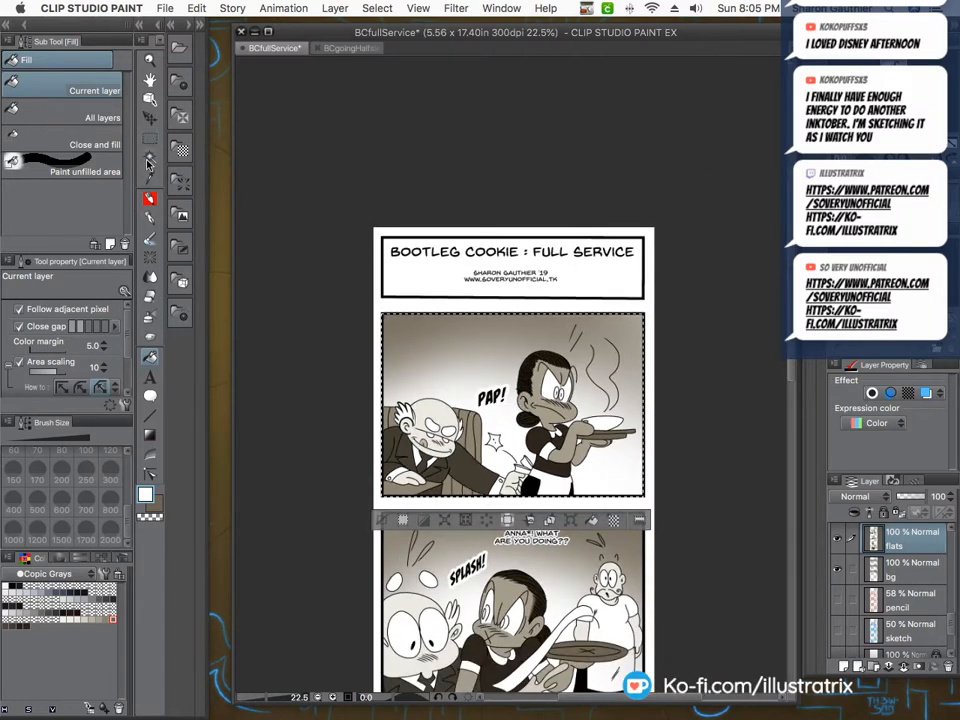
key("p")
scroll(590, 345, "up", 5)
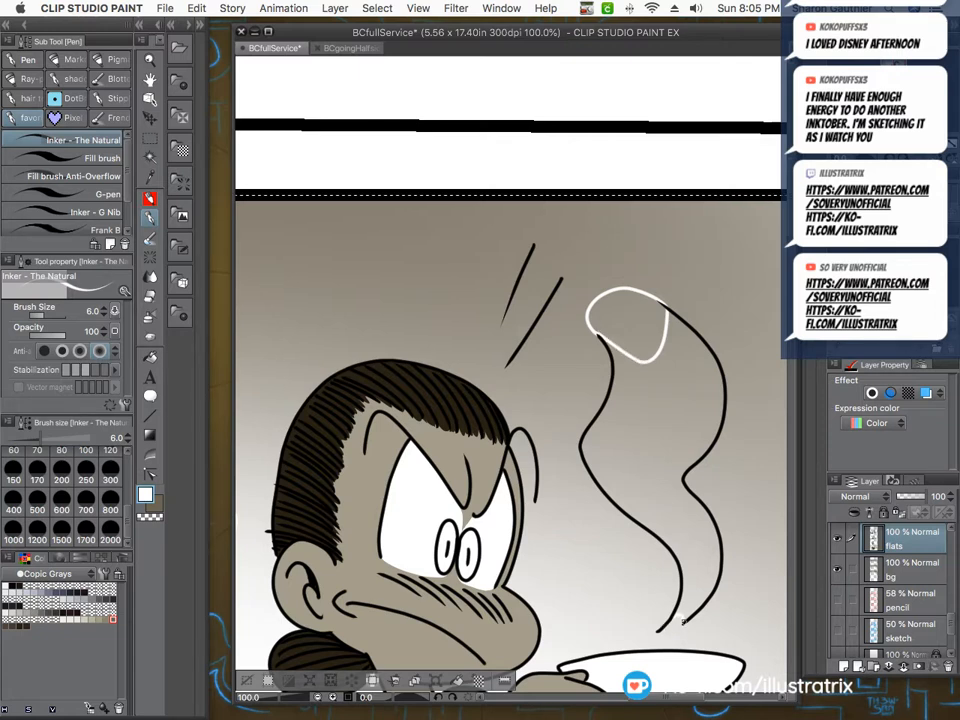
key("g")
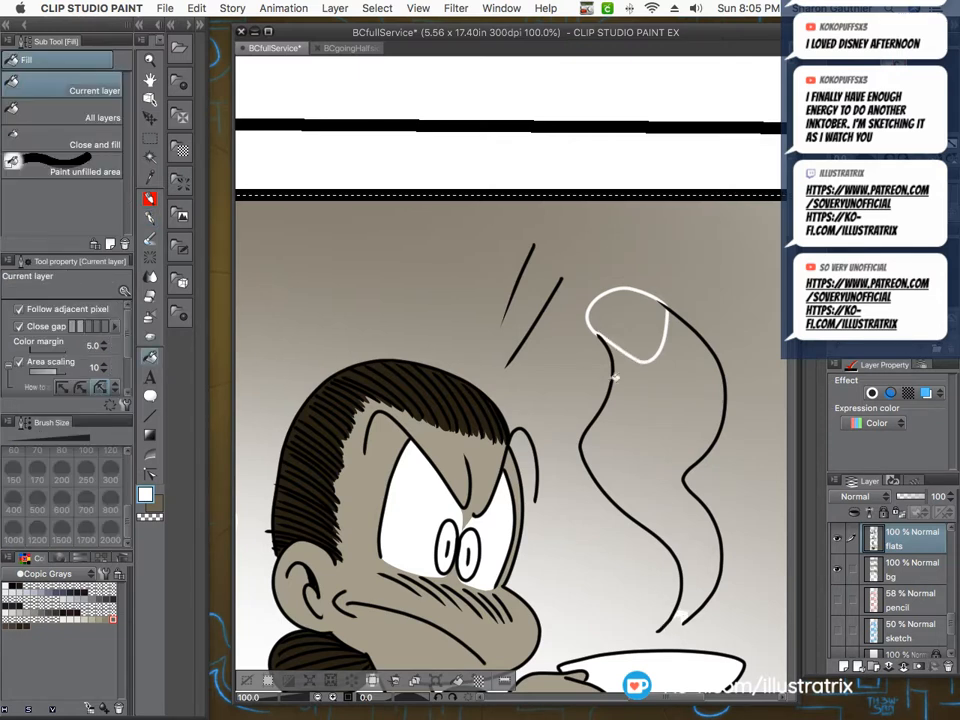
left_click(637, 336)
scroll(511, 448, "down", 3)
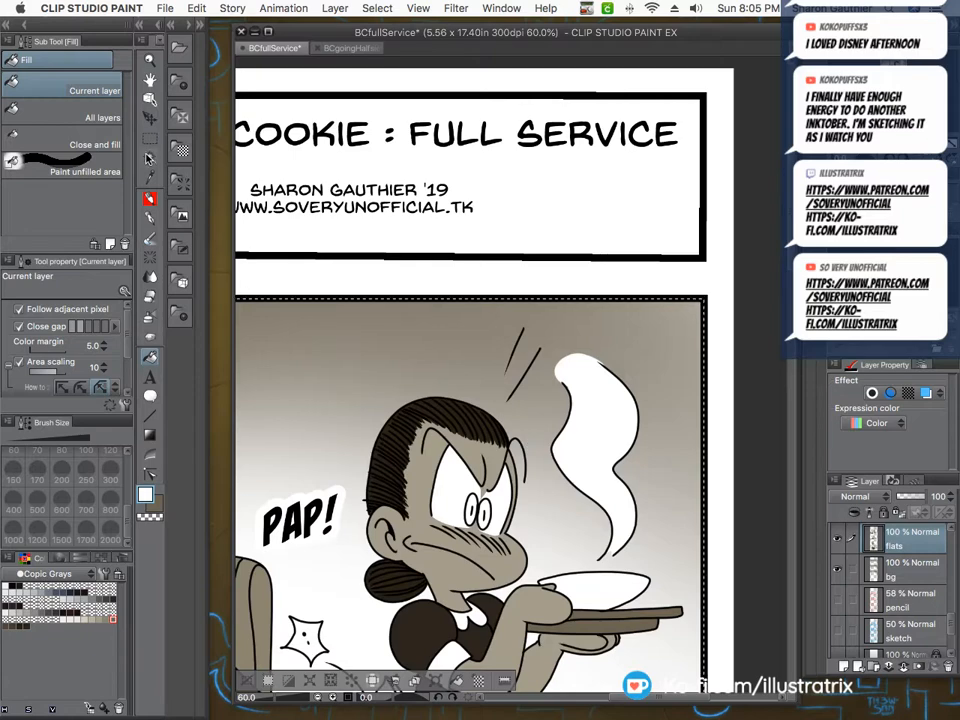
left_click(149, 139)
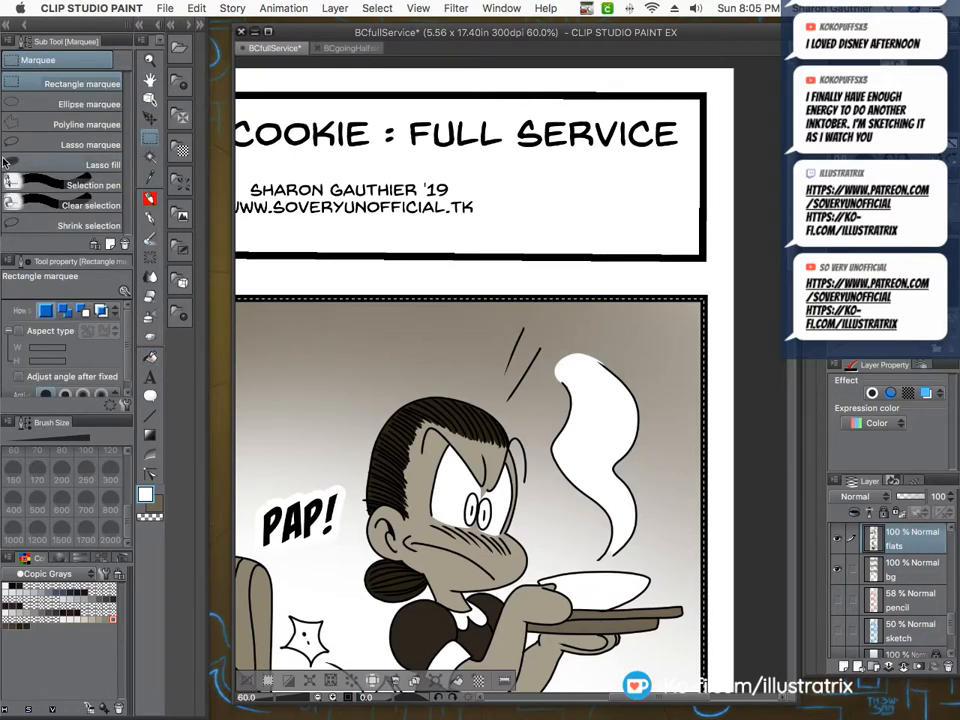
left_click(90, 164)
scroll(579, 385, "up", 3)
scroll(579, 385, "down", 5)
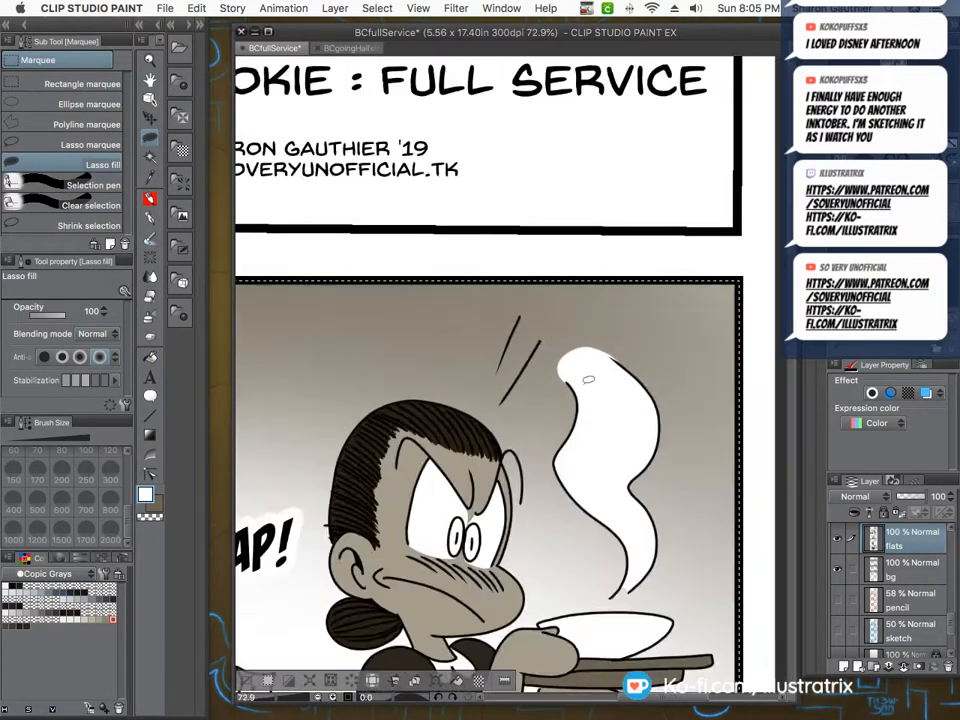
scroll(579, 385, "down", 2)
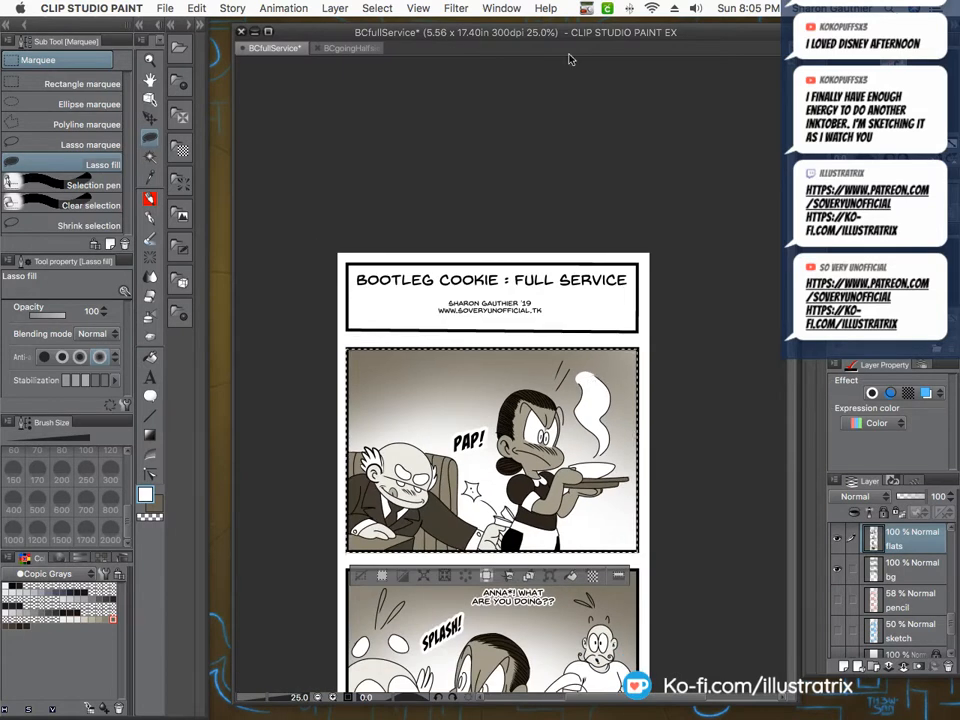
Deselect the first panel and save the comic.
left_click(377, 8)
left_click(391, 40)
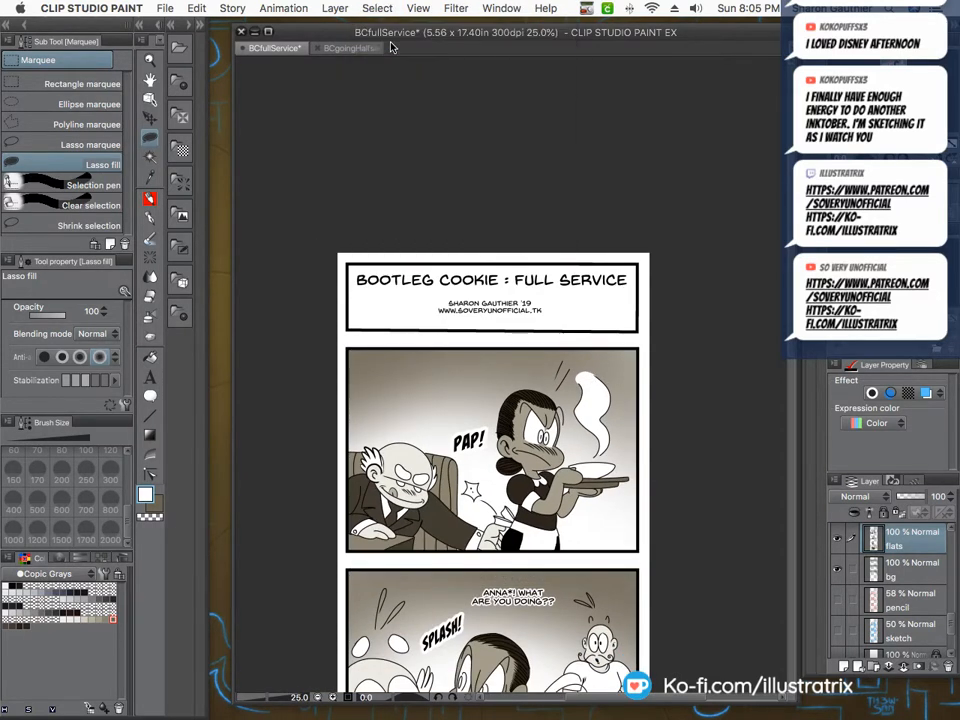
key("super+s")
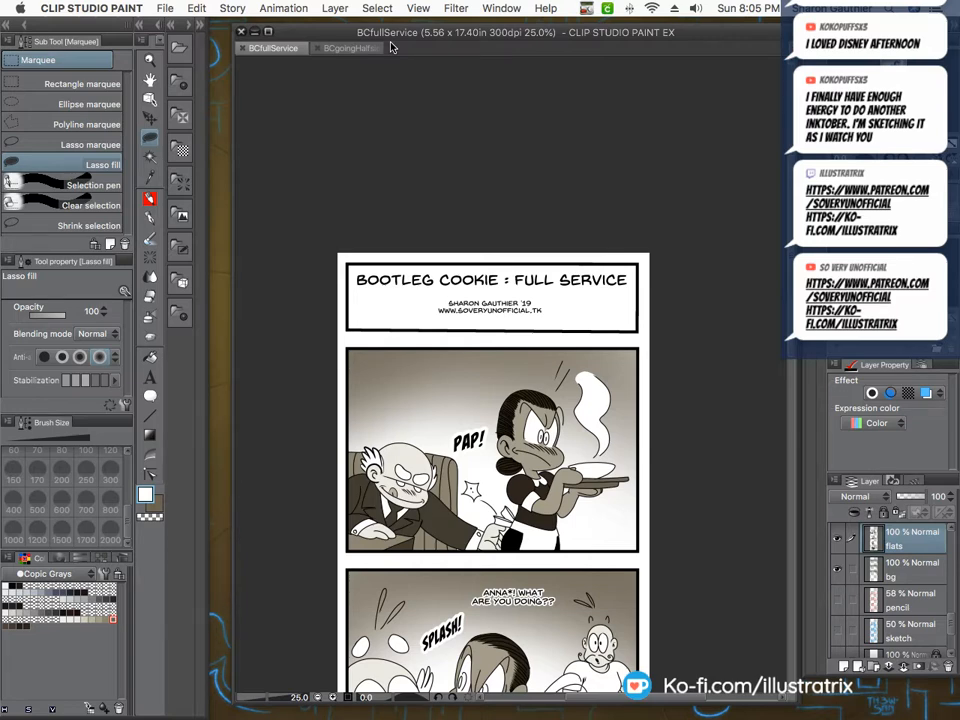
Choose the Curve balloon tool for the boss's dialogue in the second panel.
scroll(335, 253, "down", 3)
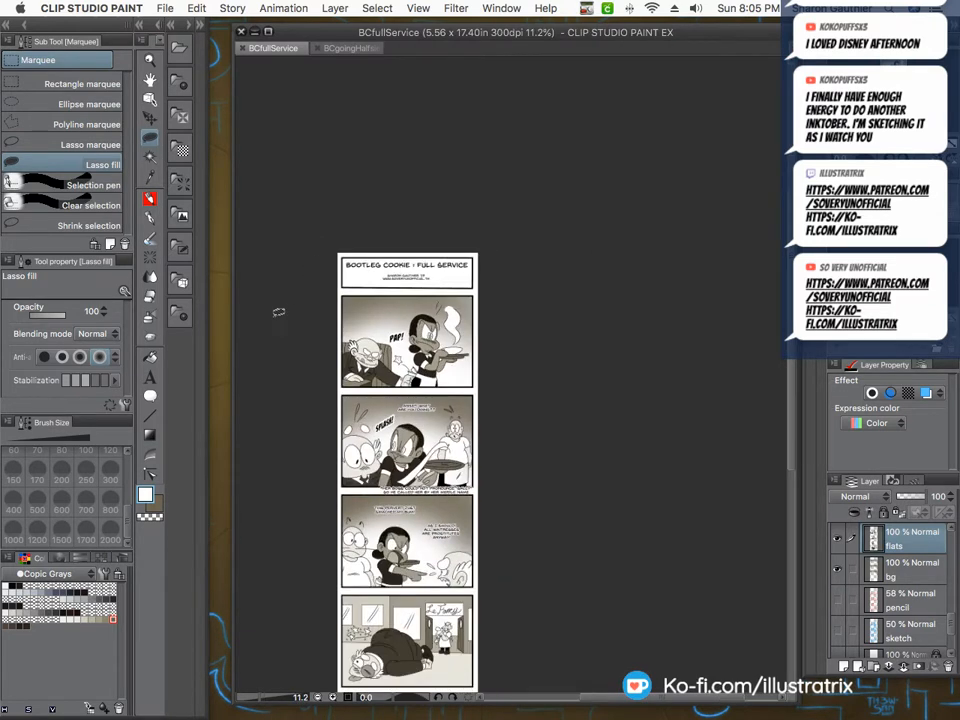
scroll(325, 329, "down", 1)
left_click(148, 397)
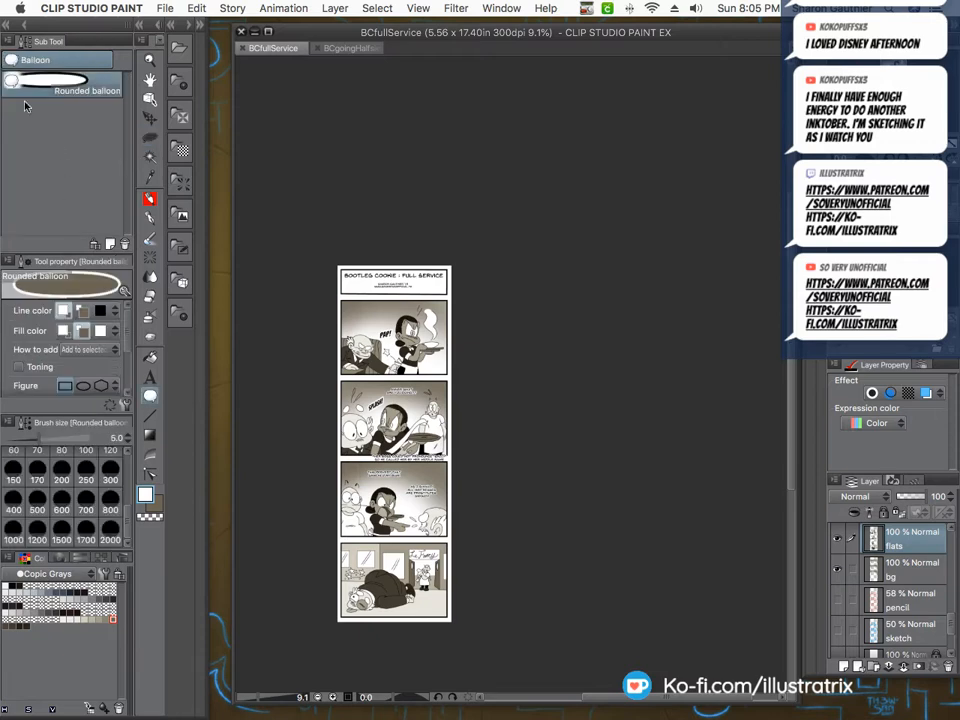
left_click(149, 374)
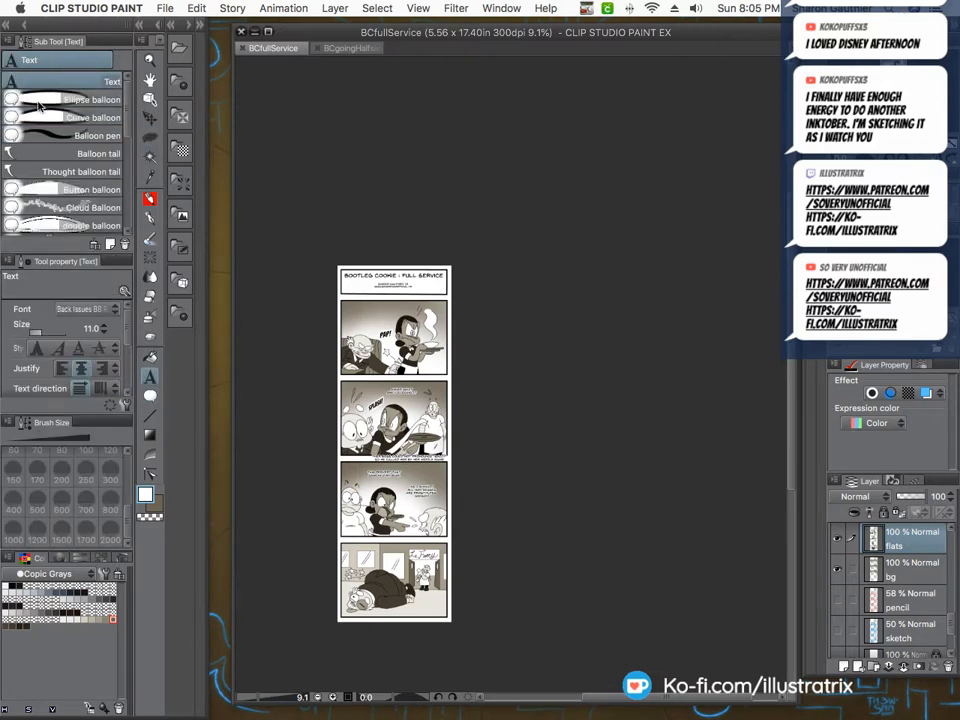
left_click(40, 117)
scroll(416, 271, "up", 2)
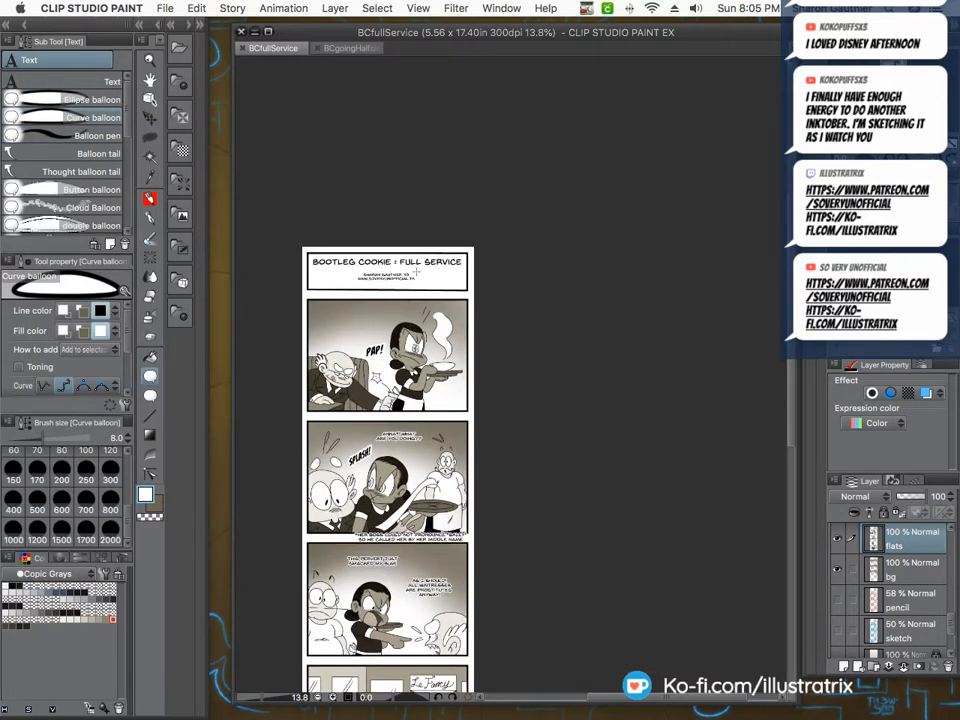
scroll(461, 434, "up", 5)
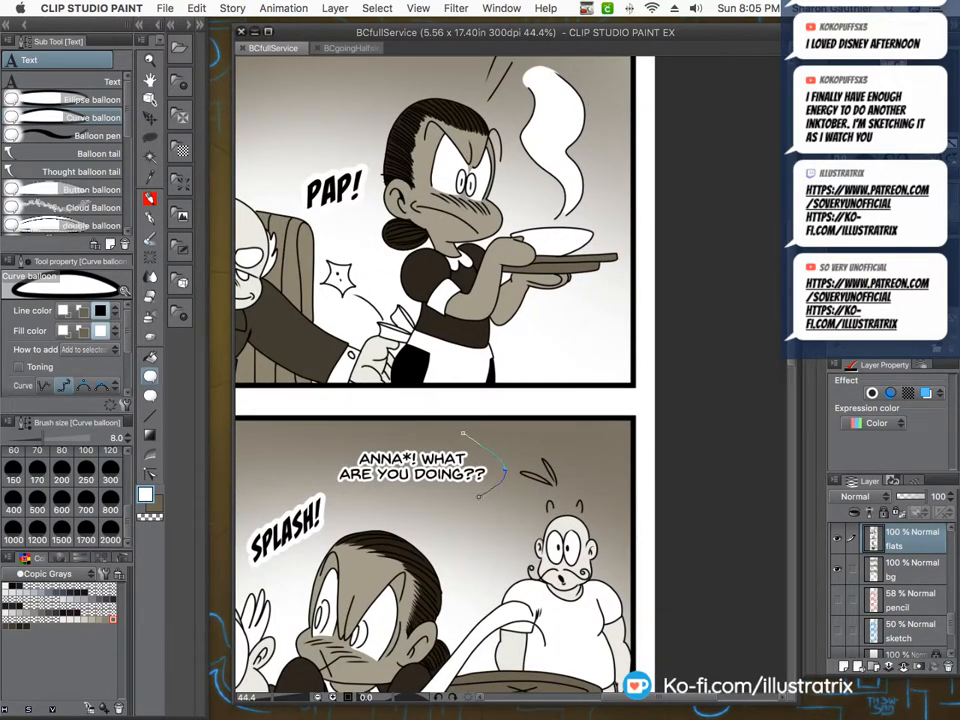
left_click(474, 498)
left_click(335, 492)
double_click(463, 433)
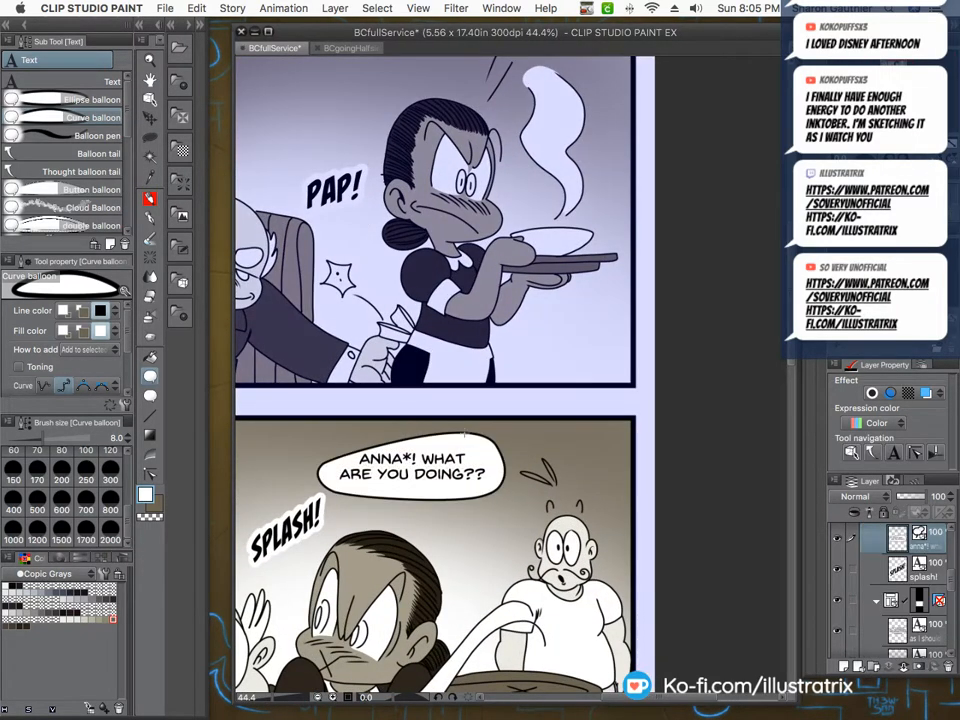
key("super+z")
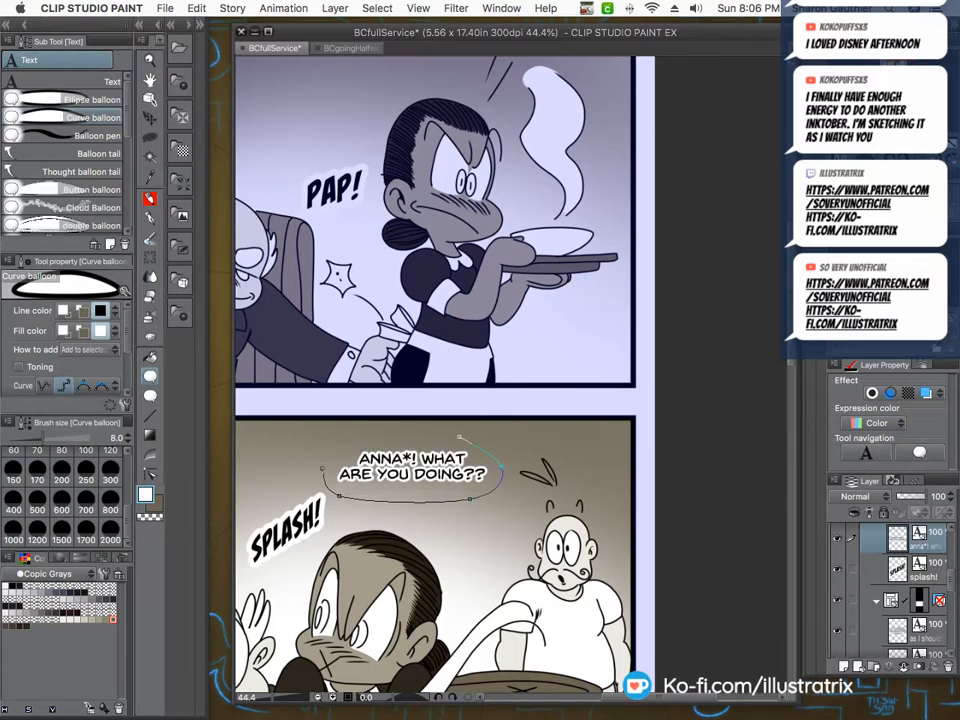
Enclose the boss's dialogue in the second panel in a rounded white curve balloon with a black outline and even out its control points.
double_click(455, 437)
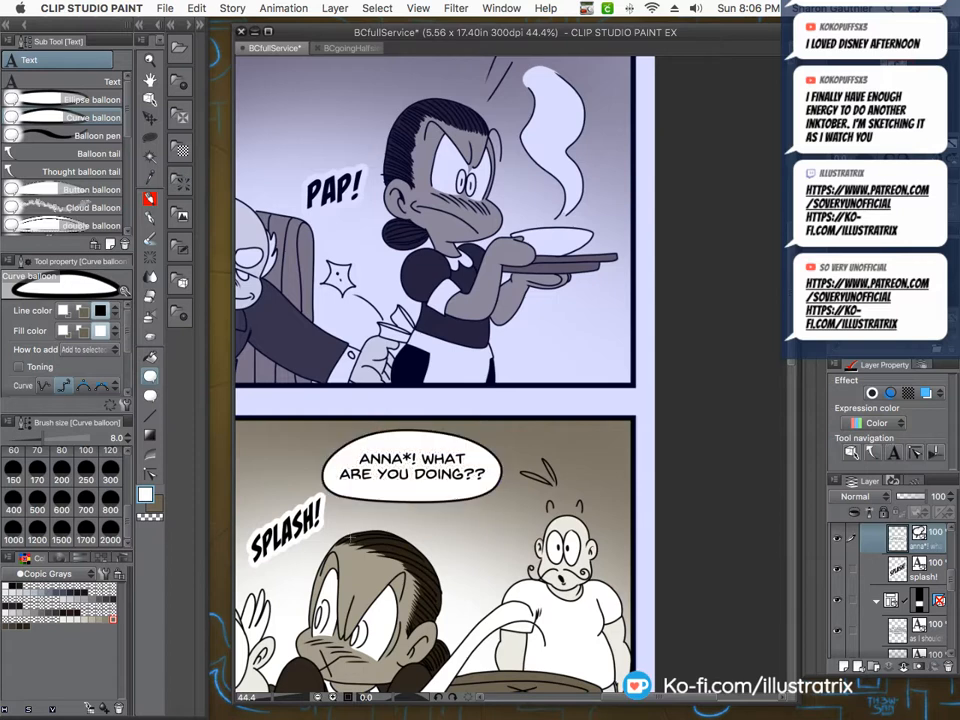
left_click(148, 476)
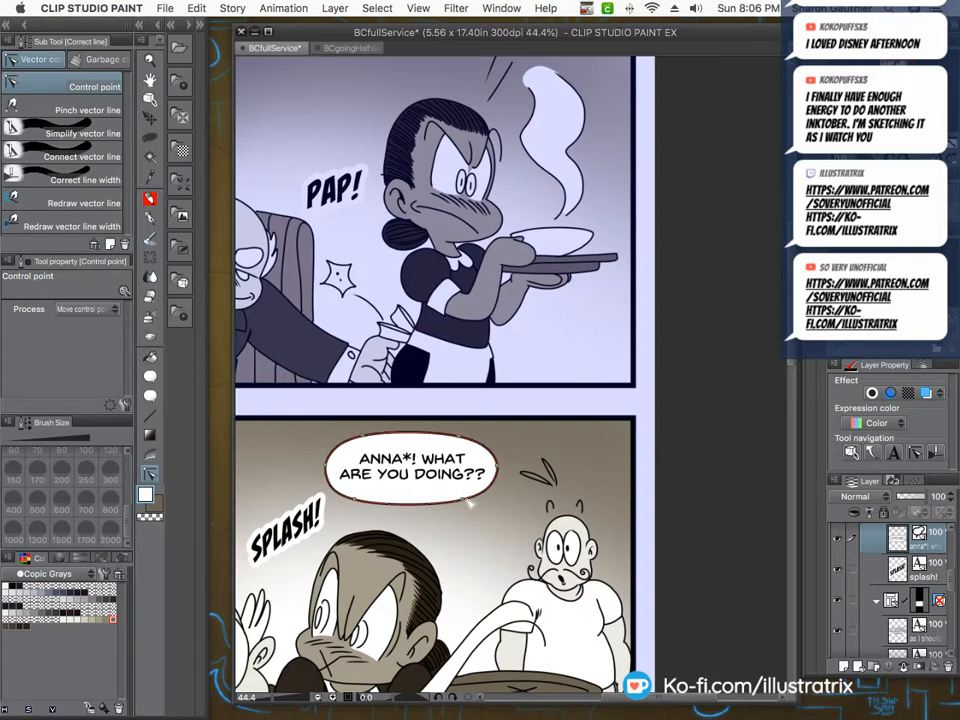
Draw a tail from the second panel's speech balloon toward the boss with the Balloon pen at size 8.
left_click(149, 397)
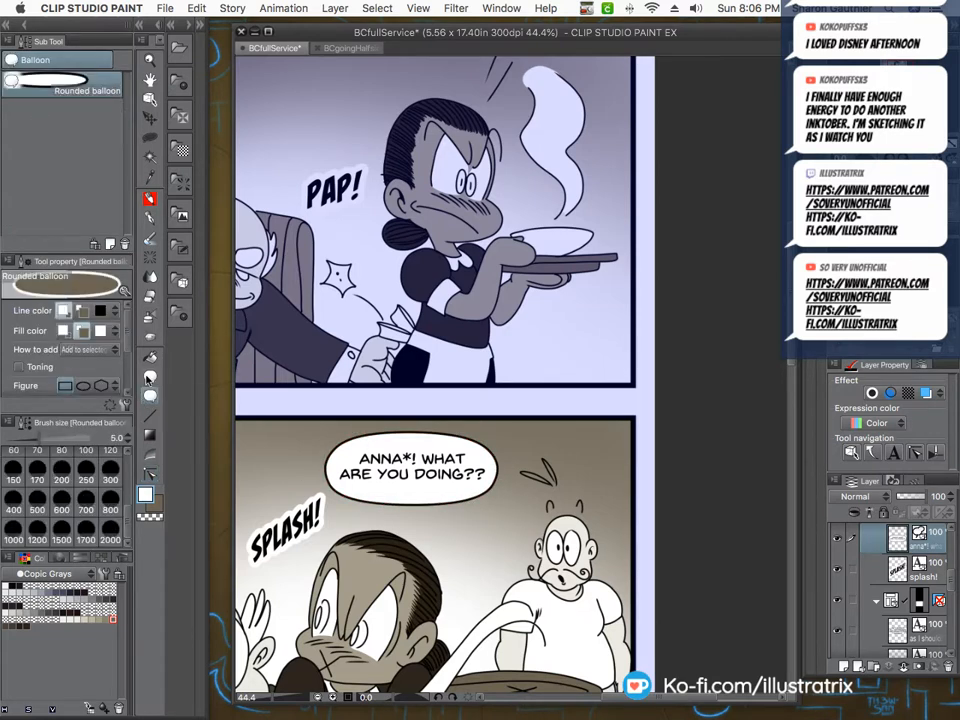
left_click(147, 377)
left_click(52, 135)
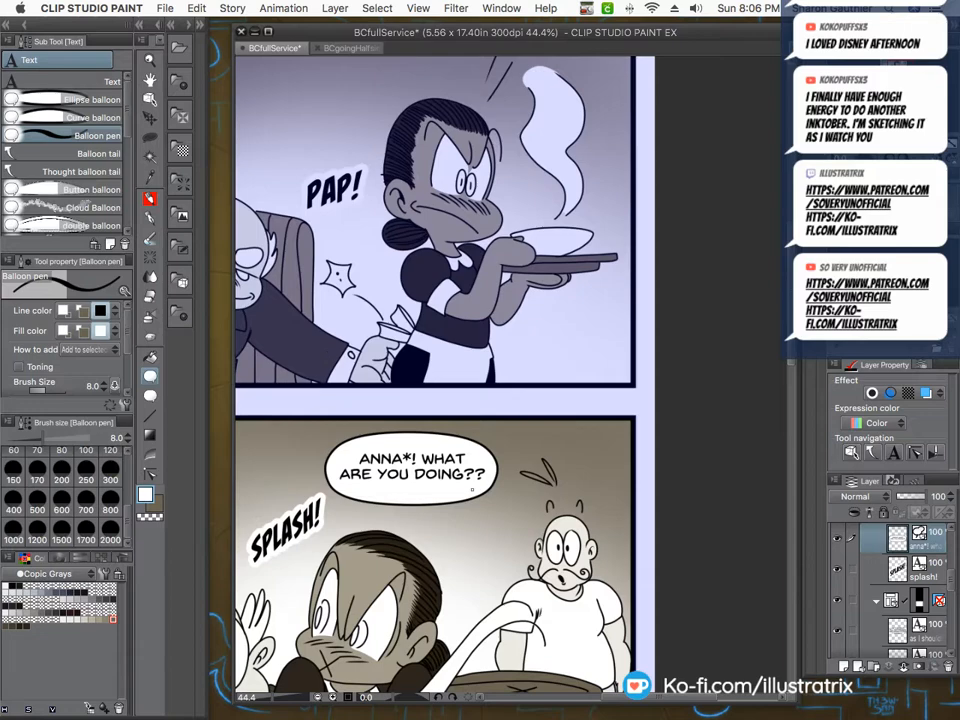
scroll(626, 399, "down", 3)
scroll(645, 349, "down", 4)
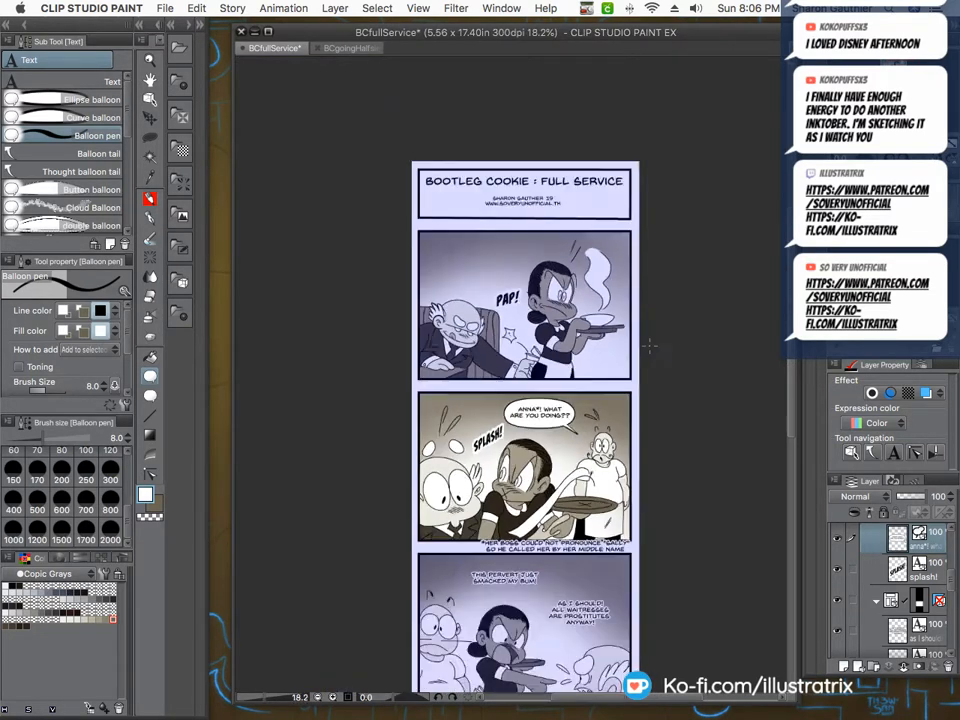
Enclose the waitress's dialogue in the third panel in a rounded white curve balloon with a black outline and smooth its control points.
scroll(581, 534, "up", 3)
scroll(581, 535, "up", 2)
left_click(56, 118)
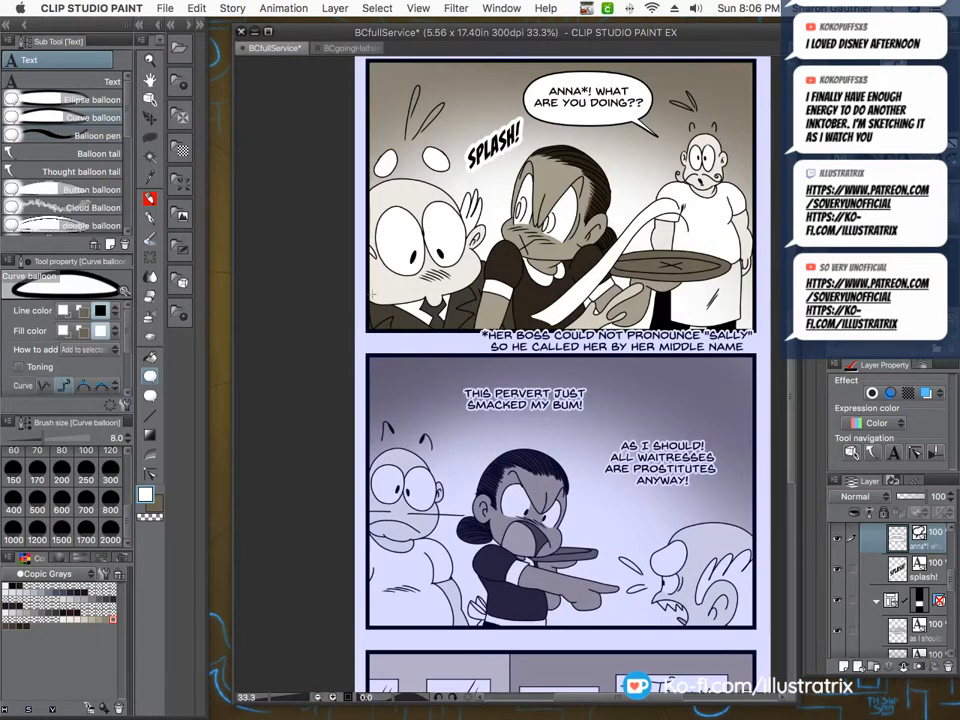
scroll(590, 434, "up", 1)
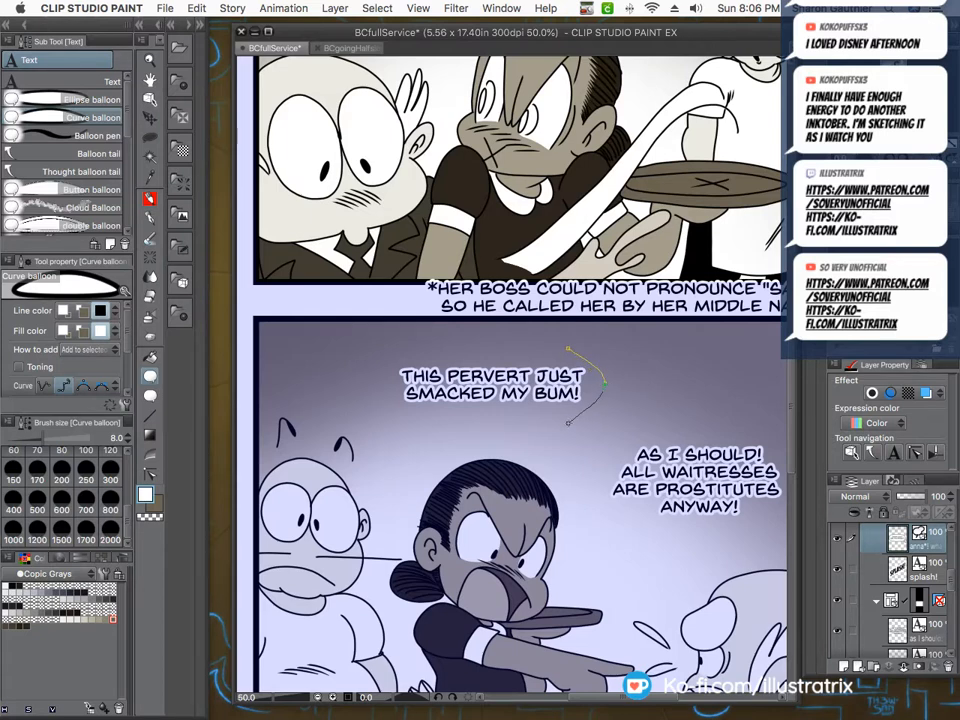
left_click(568, 423)
left_click(405, 420)
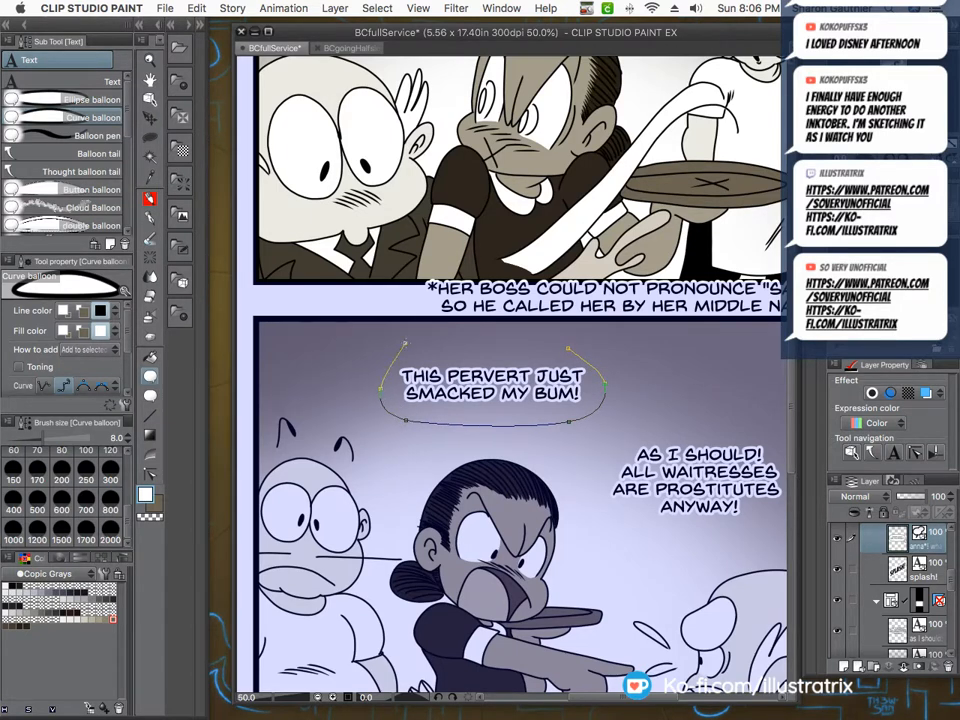
left_click(405, 343)
left_click(568, 348)
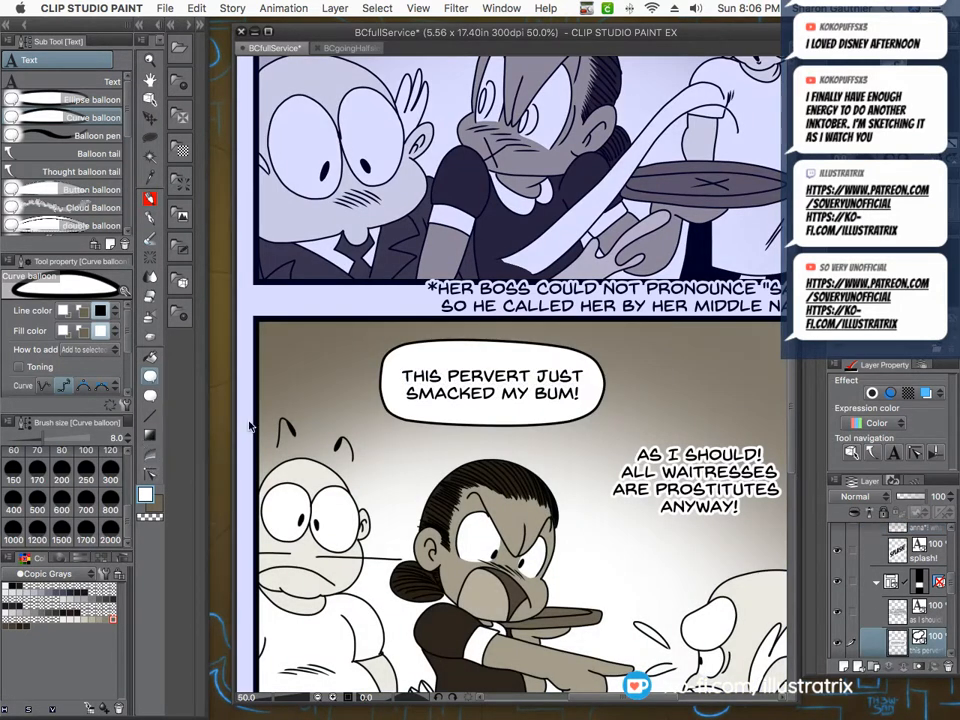
key("y")
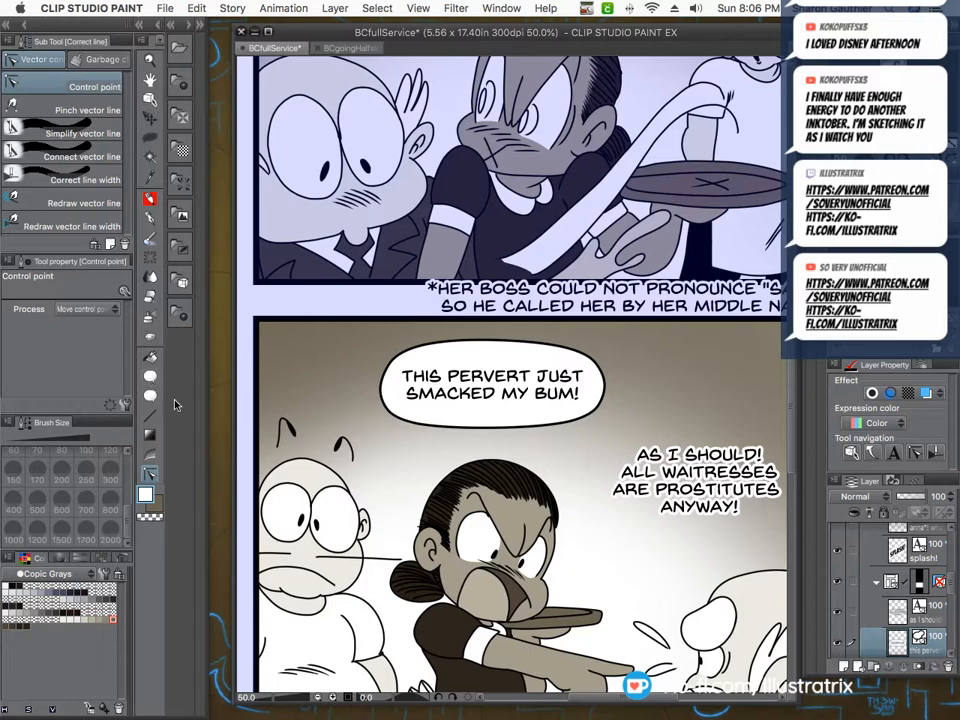
Enclose the old man's reply in the third panel in a curve balloon and tighten its outline by adjusting the control points.
key("t")
scroll(231, 452, "down", 4)
scroll(489, 436, "up", 3)
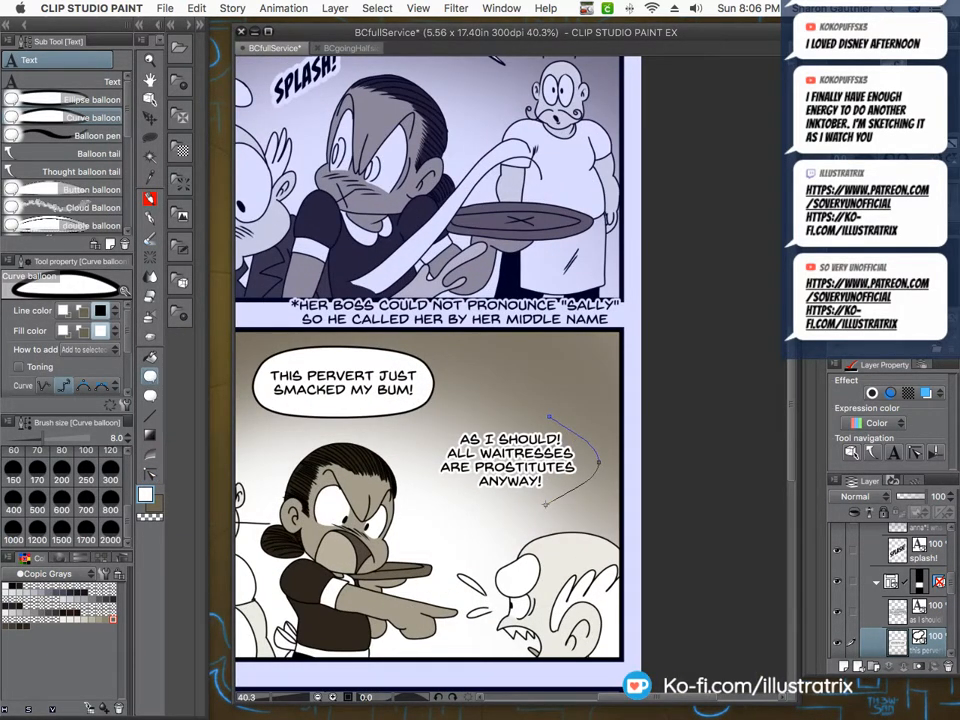
left_click(445, 499)
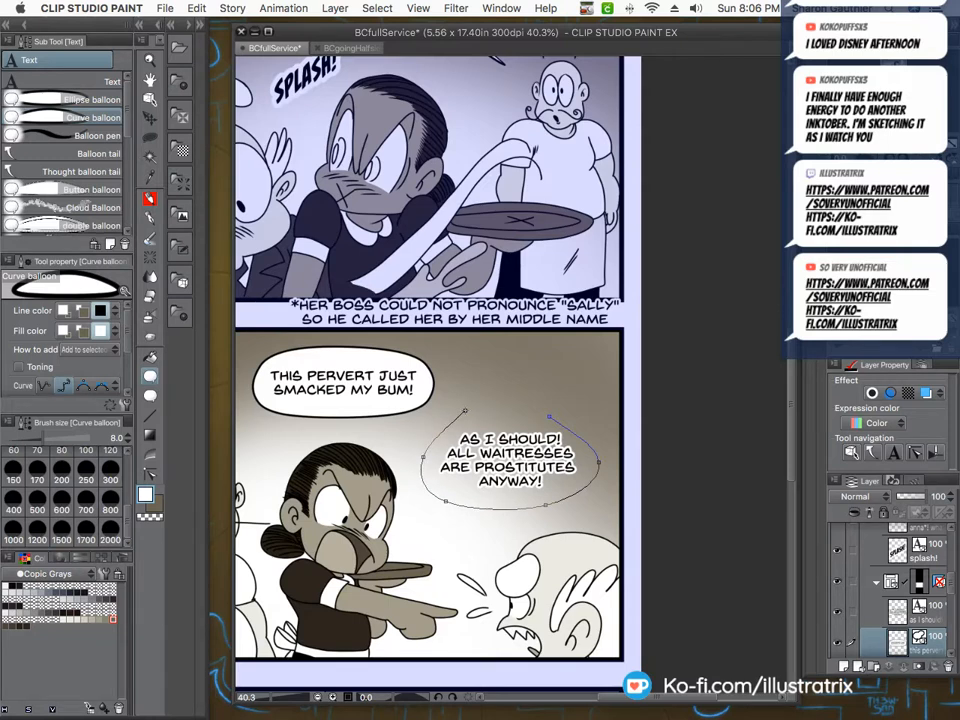
double_click(549, 417)
left_click(151, 474)
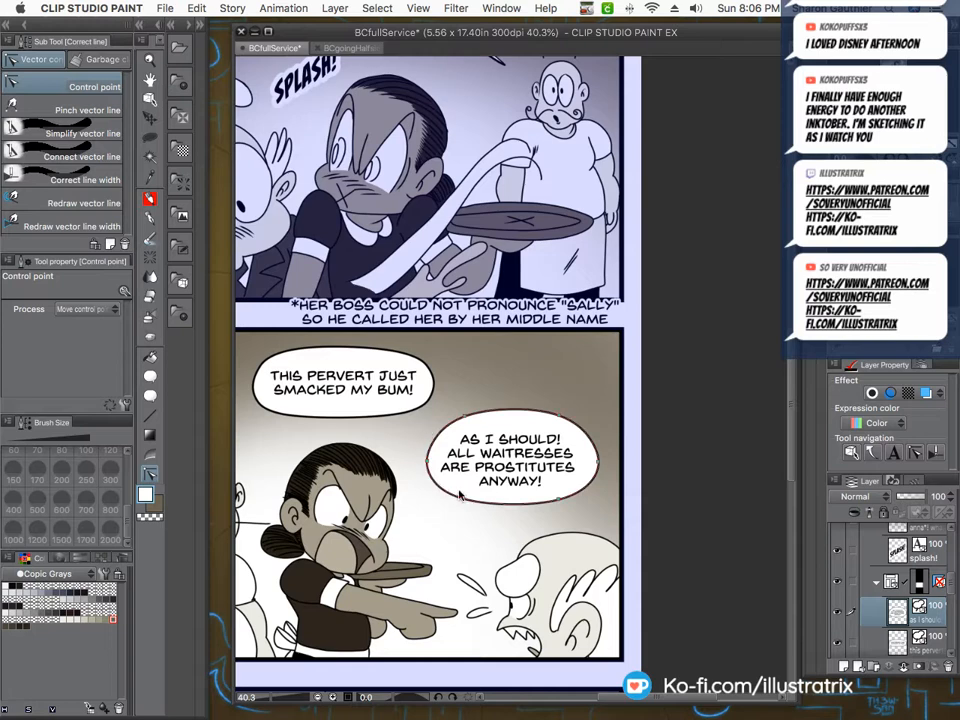
left_click_drag(600, 466, 595, 465)
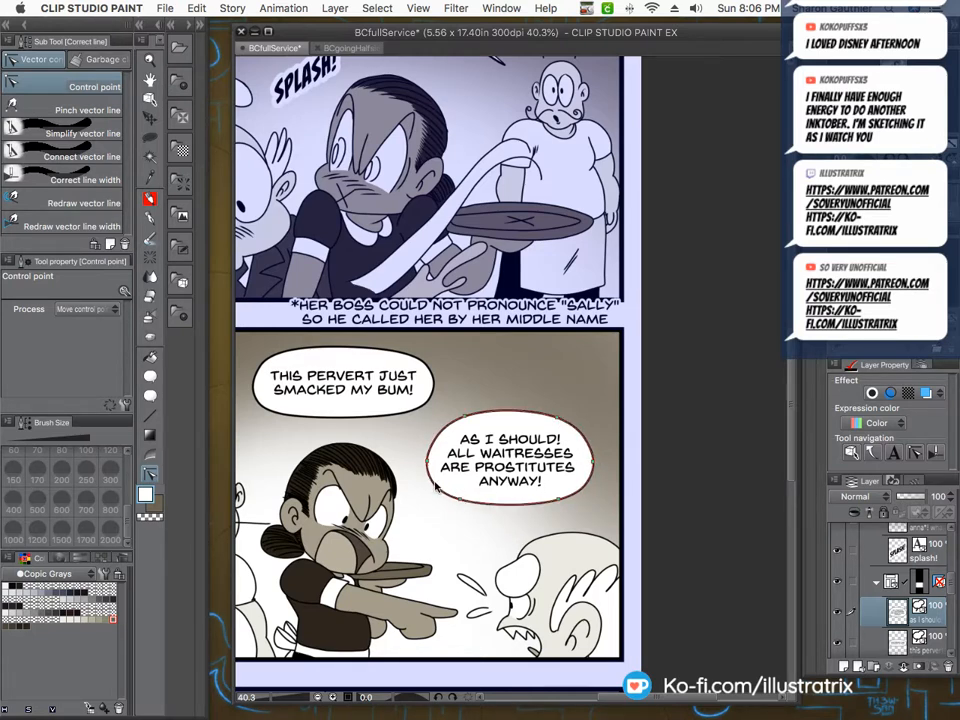
Draw tails from both third-panel balloons toward the old man and the waitress with the Balloon pen at size 8.
left_click(150, 380)
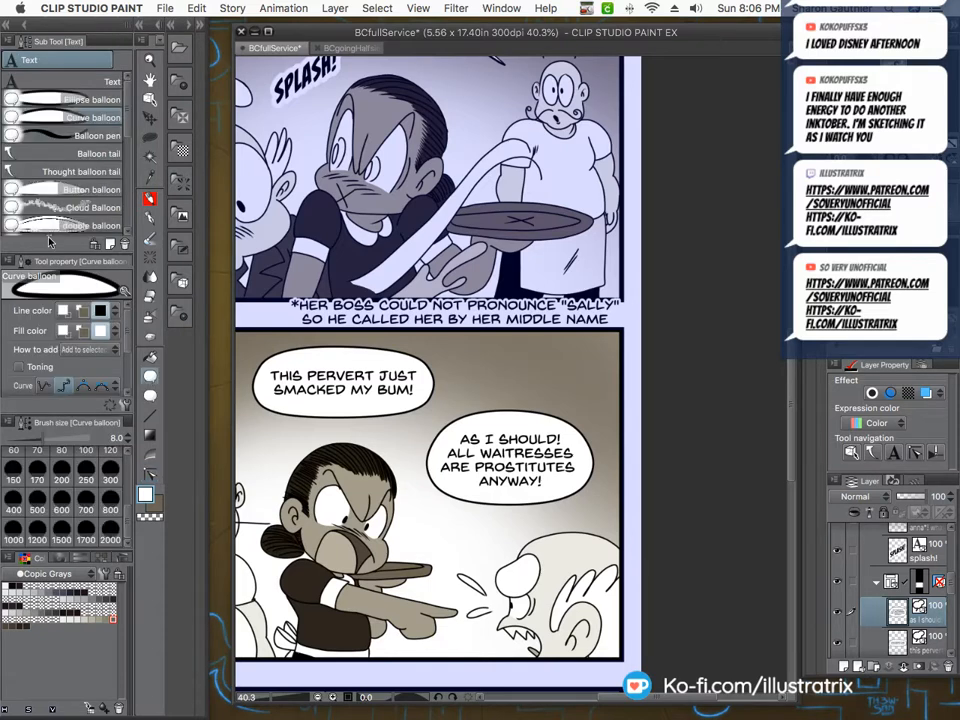
left_click(38, 137)
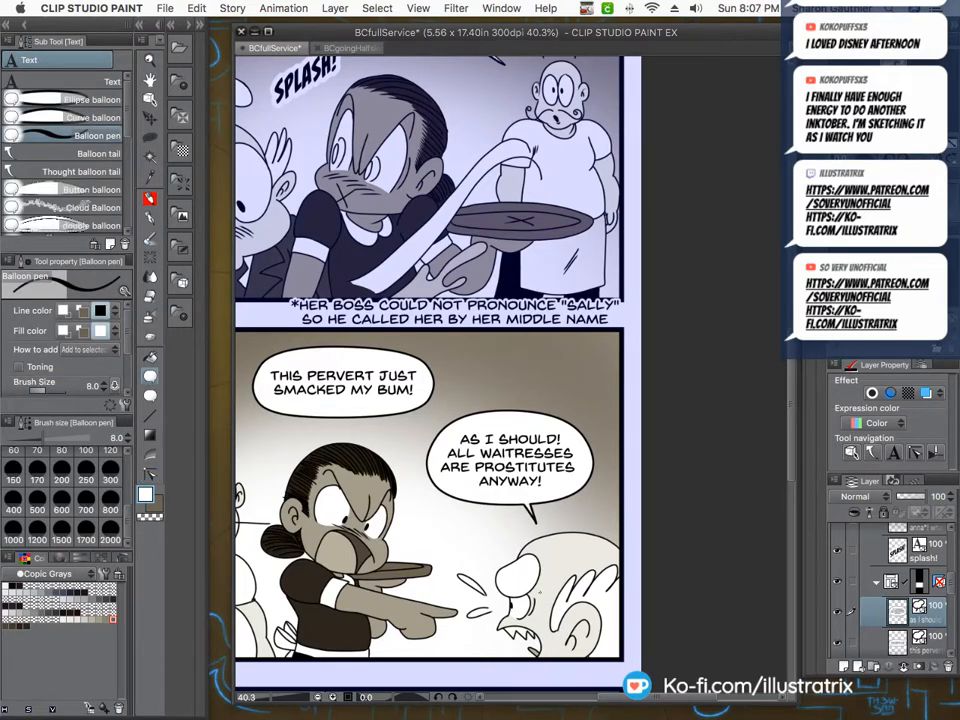
left_click(875, 648)
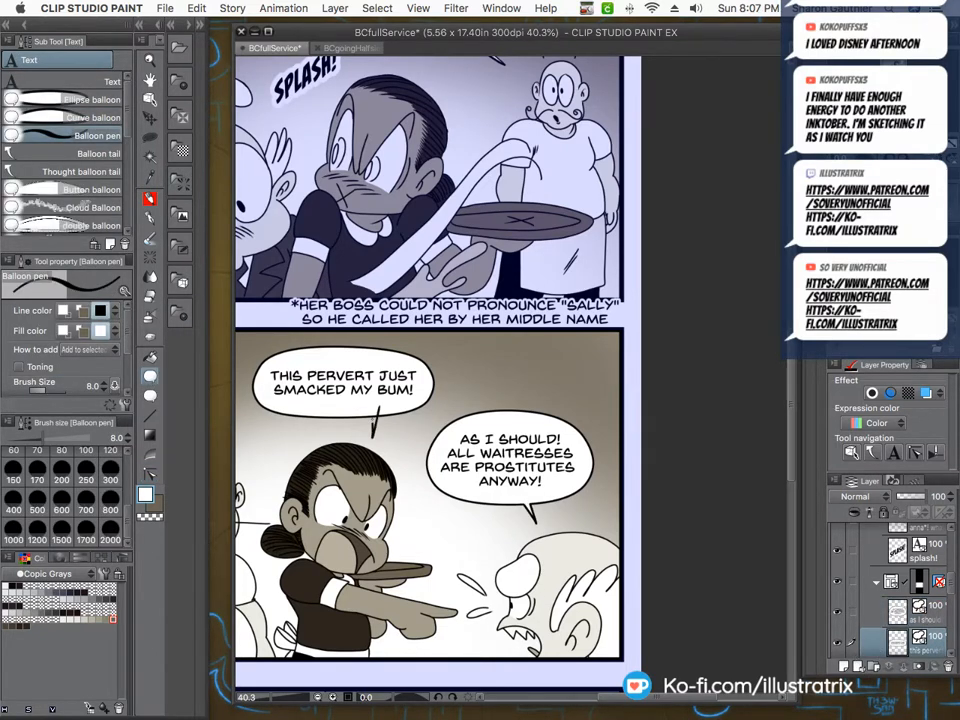
Place the Jaggy balloon material 爆発06 in the third panel and shrink it to fit above the boss's head, beside the waitress's balloon.
scroll(511, 471, "down", 5)
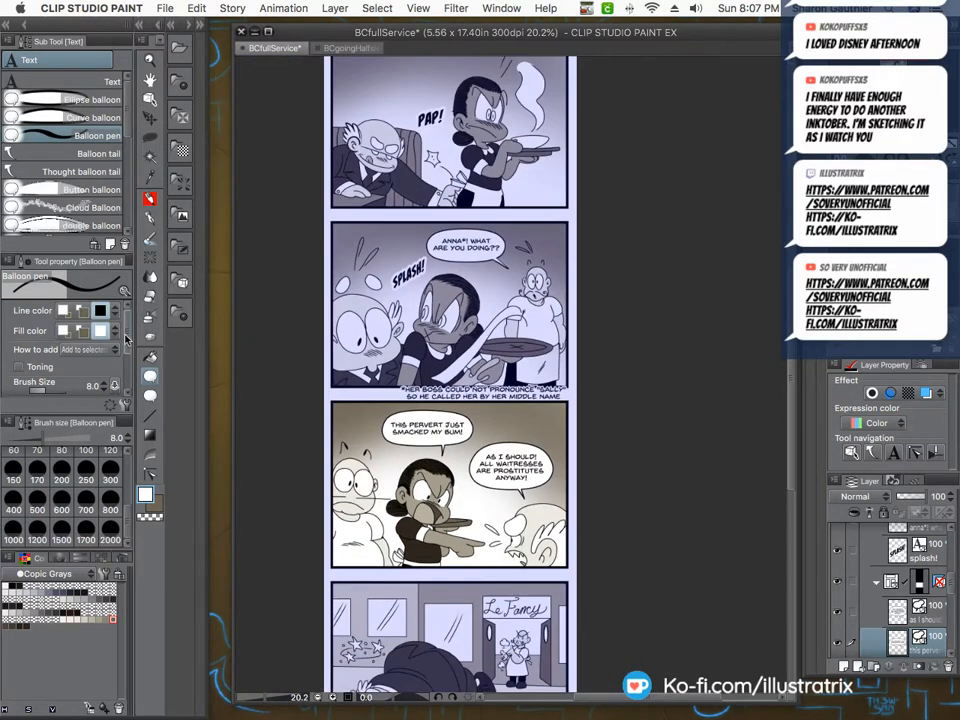
left_click(188, 25)
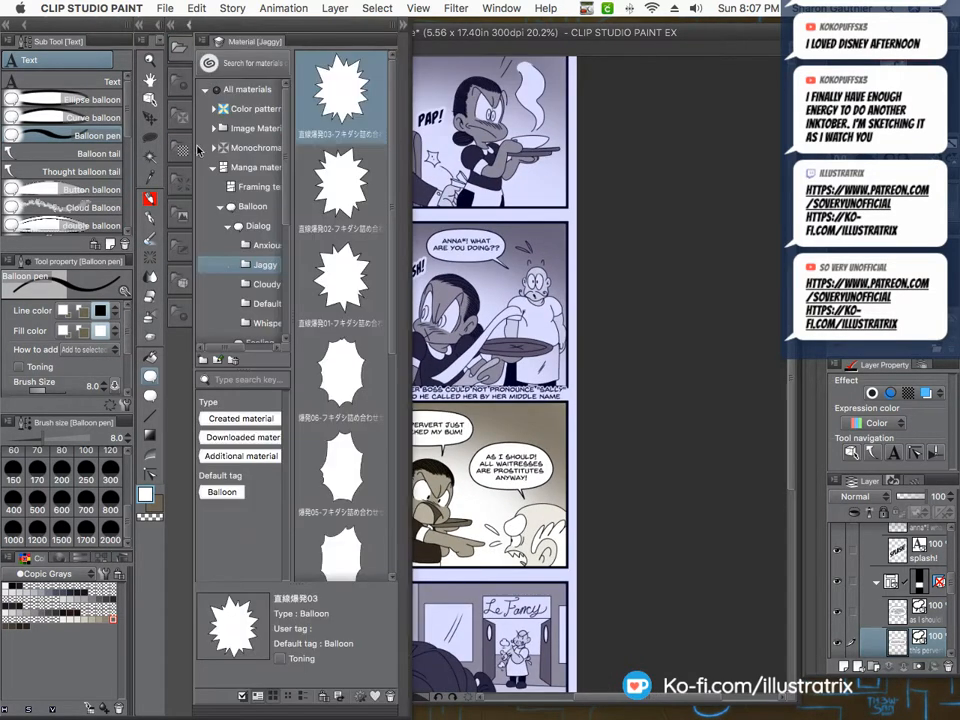
left_click(336, 378)
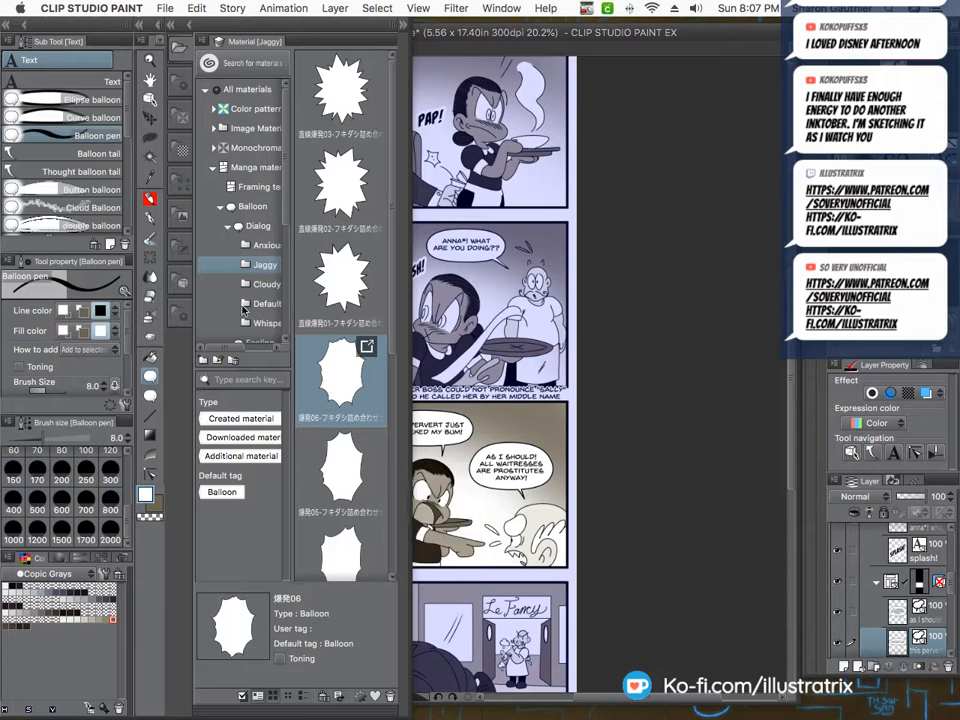
left_click(188, 25)
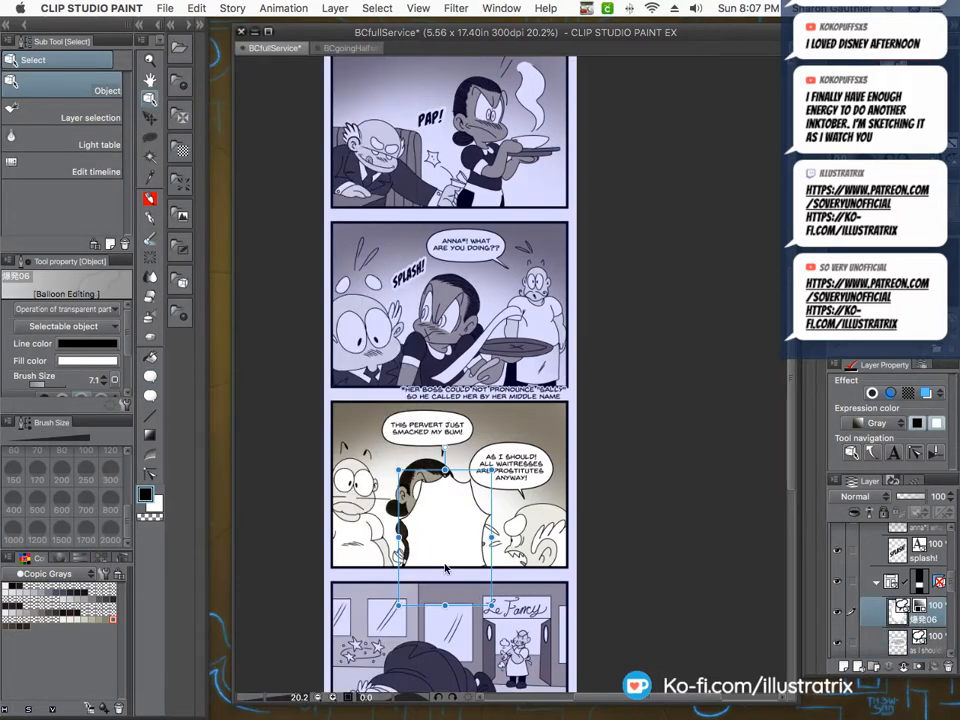
left_click_drag(491, 605, 355, 447)
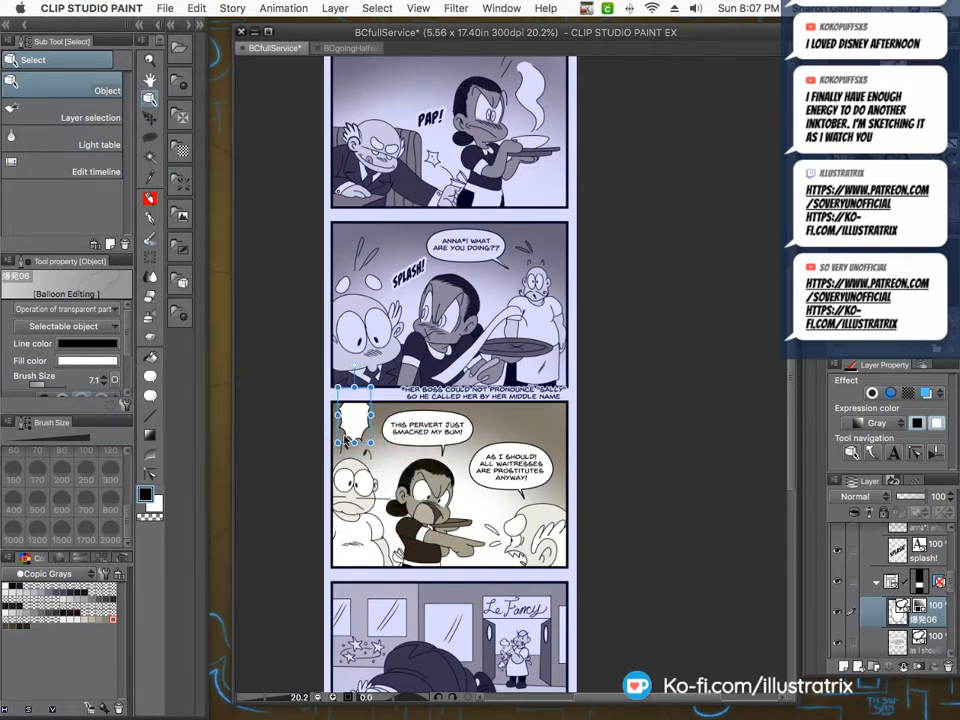
left_click_drag(353, 446, 356, 454)
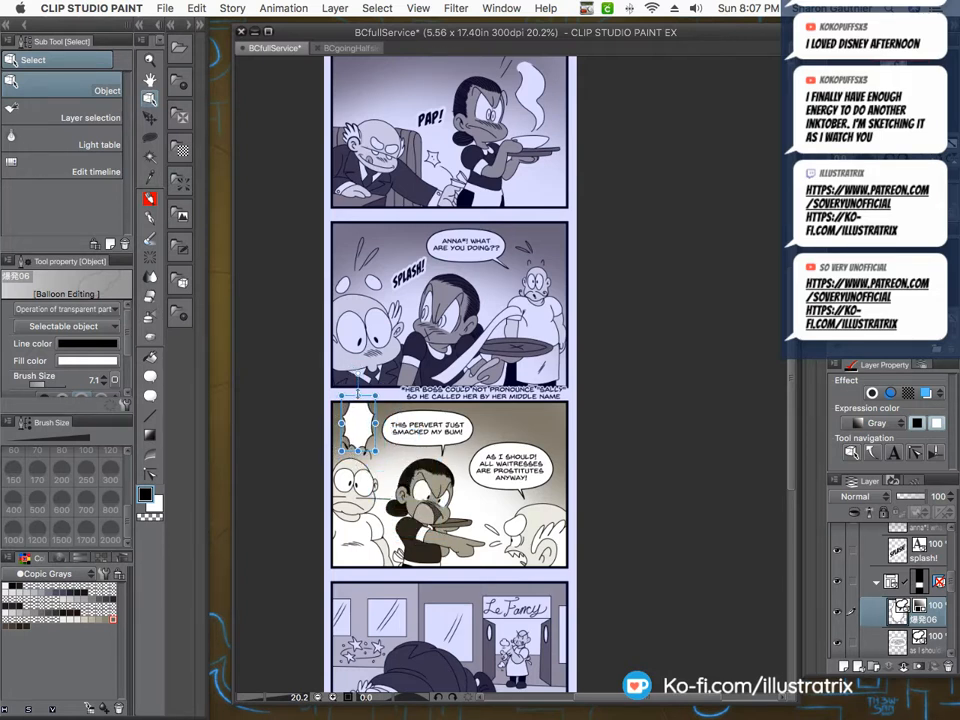
left_click_drag(358, 396, 358, 408)
left_click_drag(356, 453, 355, 448)
Draw a short tail from the spiky balloon down toward the boss with the Balloon pen.
left_click(150, 378)
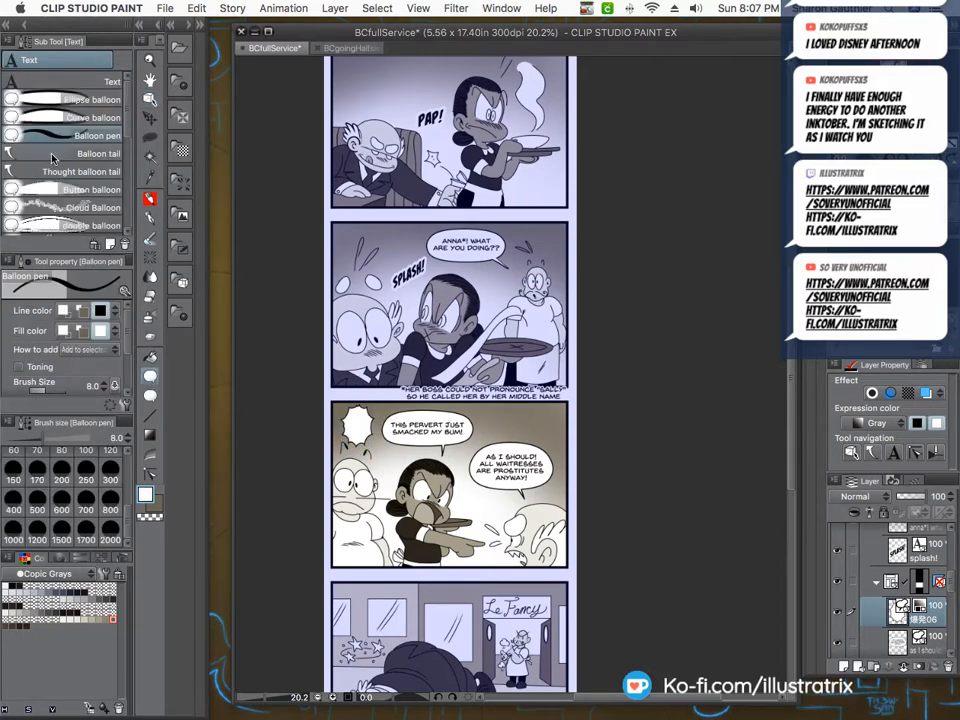
left_click(53, 155)
scroll(347, 447, "up", 5)
scroll(355, 443, "up", 3)
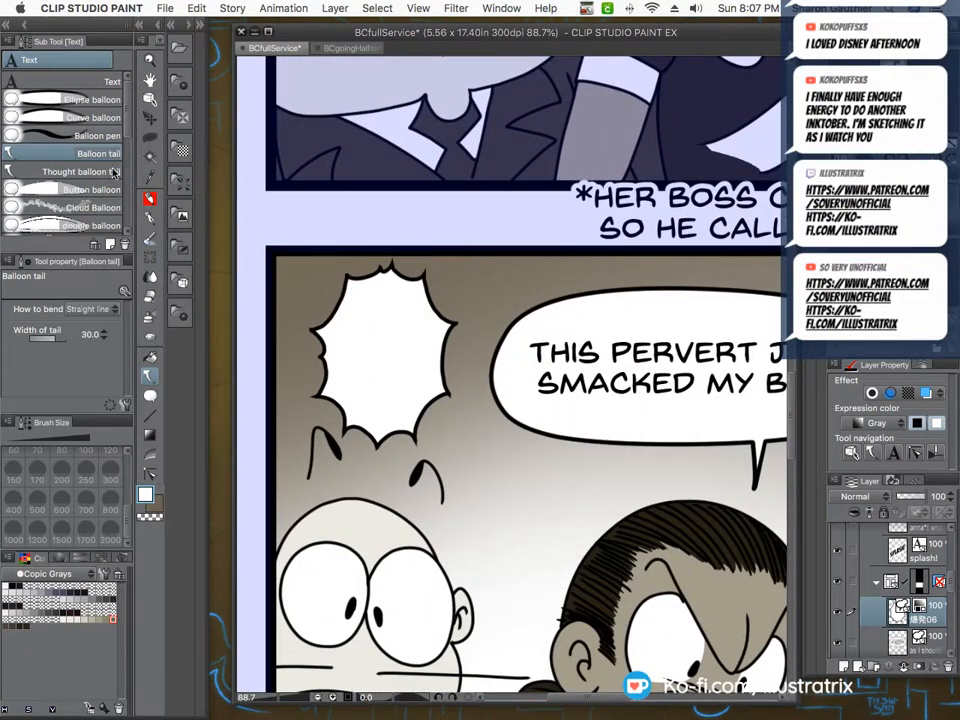
left_click(60, 135)
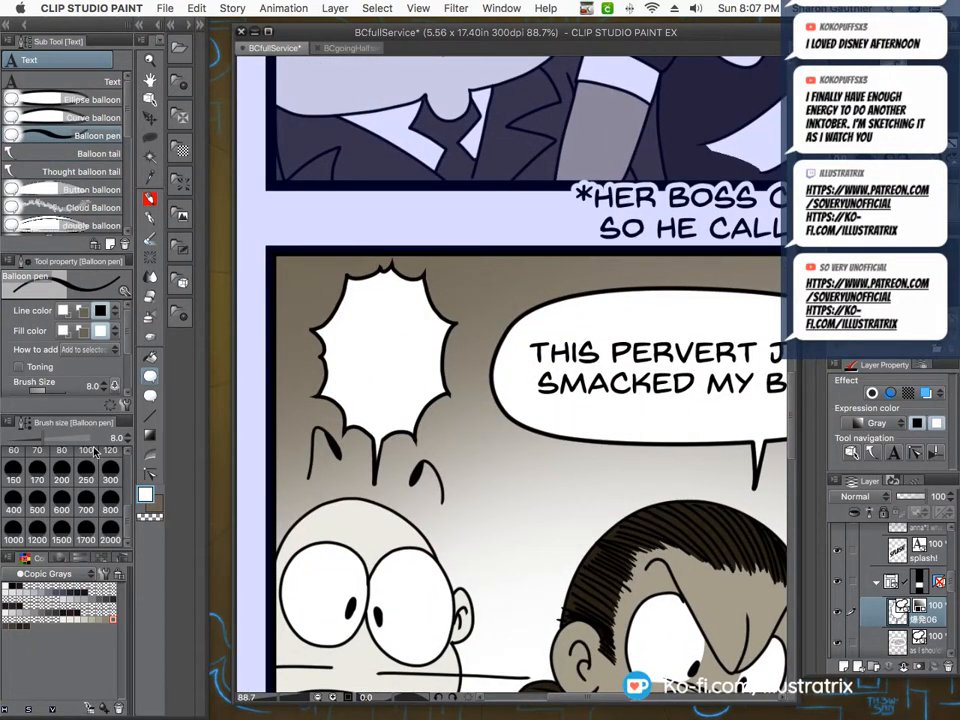
Add an exclamation mark inside the spiky balloon in the Sound Effects font Fight to the Finish Rough BB Bold Italic.
left_click(150, 378)
left_click(150, 378)
left_click(78, 76)
left_click(85, 309)
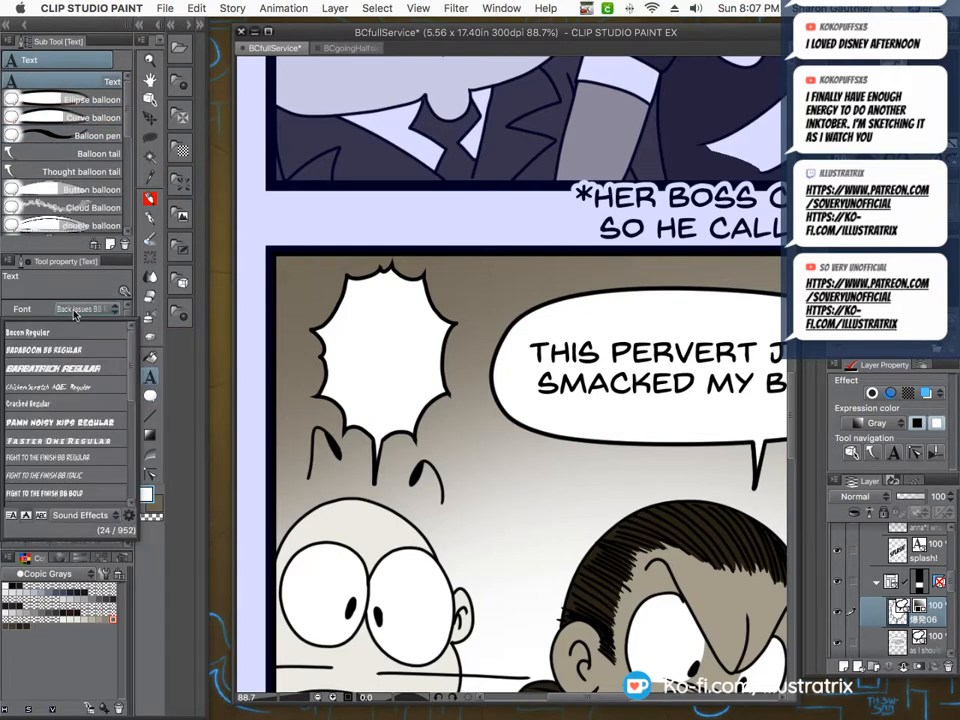
left_click(80, 515)
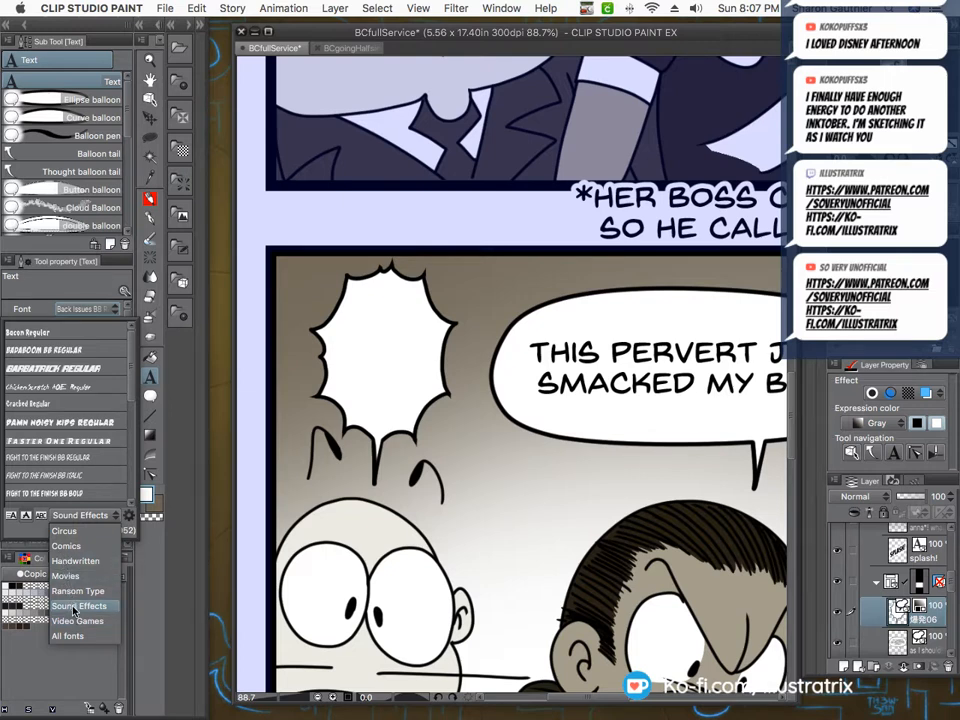
left_click(72, 605)
scroll(110, 410, "down", 3)
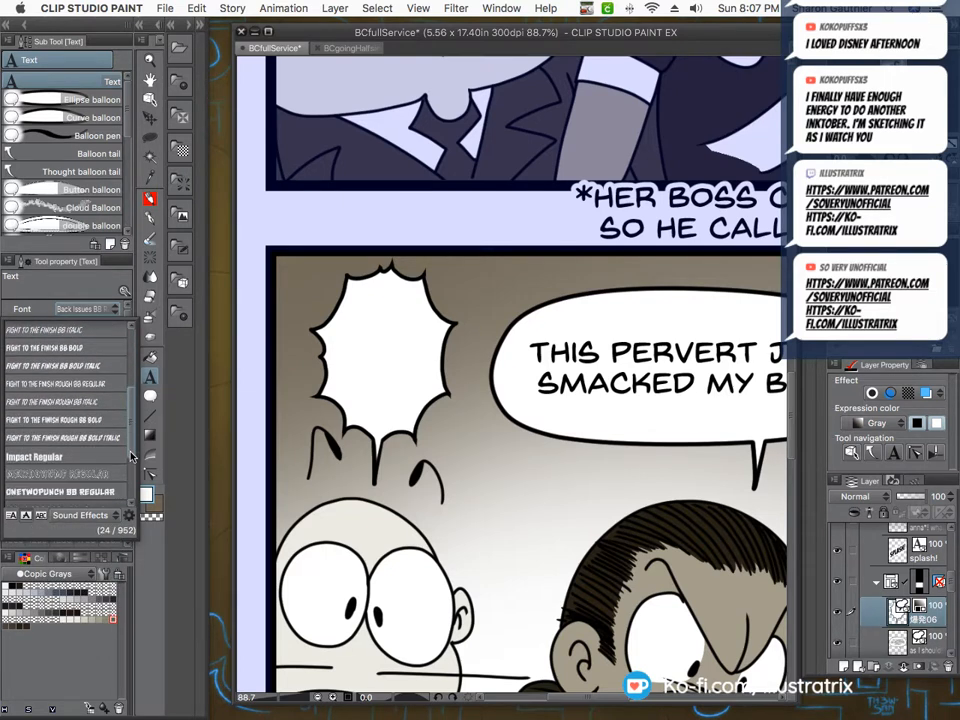
left_click(93, 444)
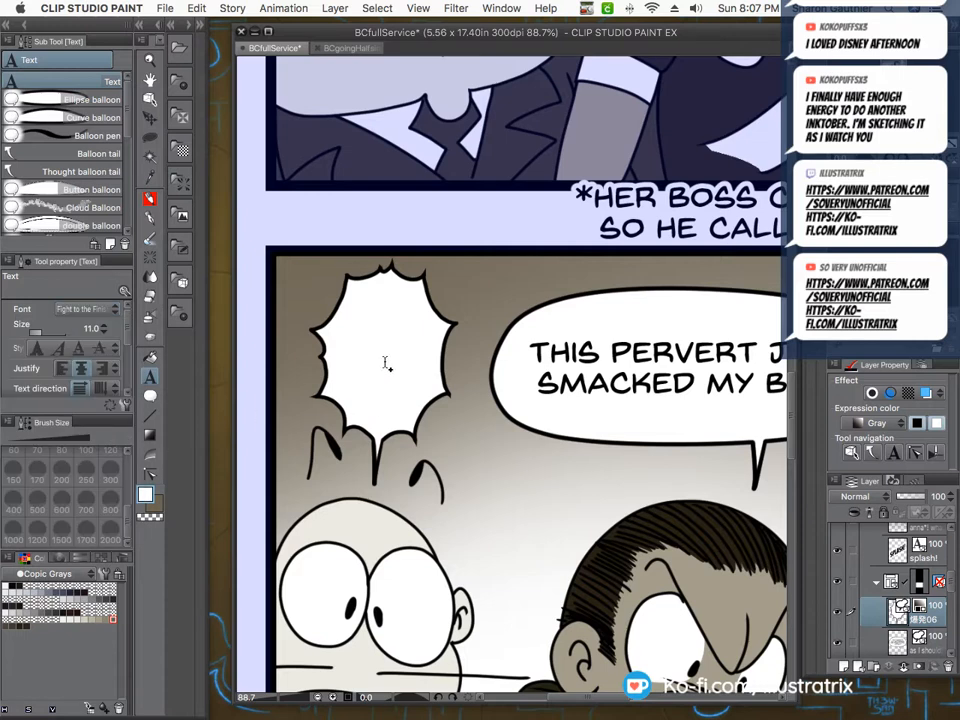
left_click(382, 366)
type("!")
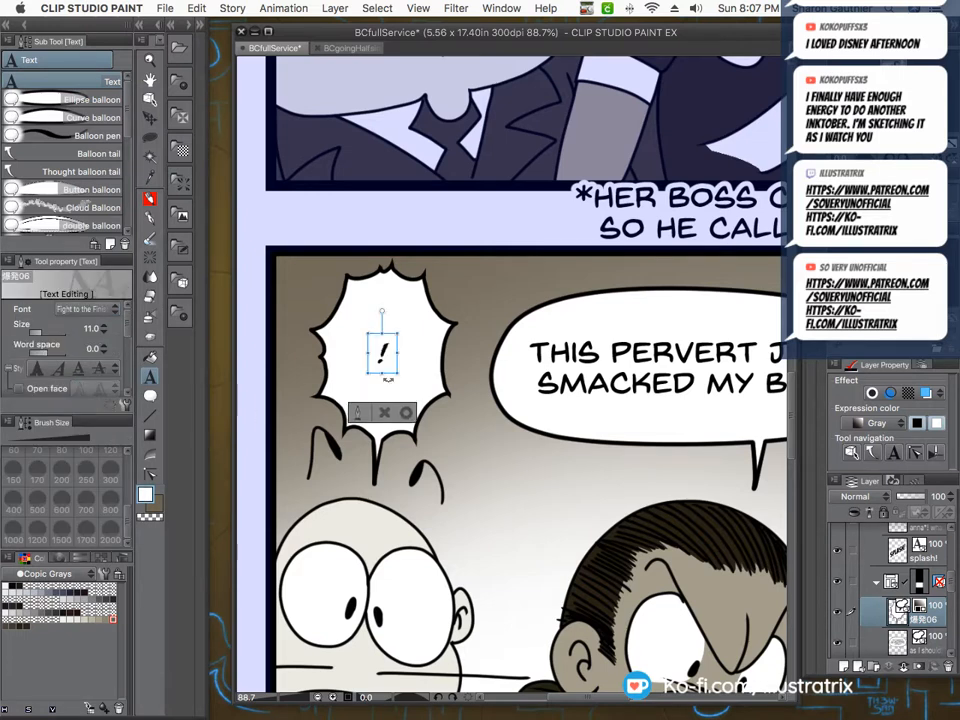
Enlarge the exclamation mark to about size 53 within the spiky balloon and select the character.
left_click_drag(397, 372, 443, 440)
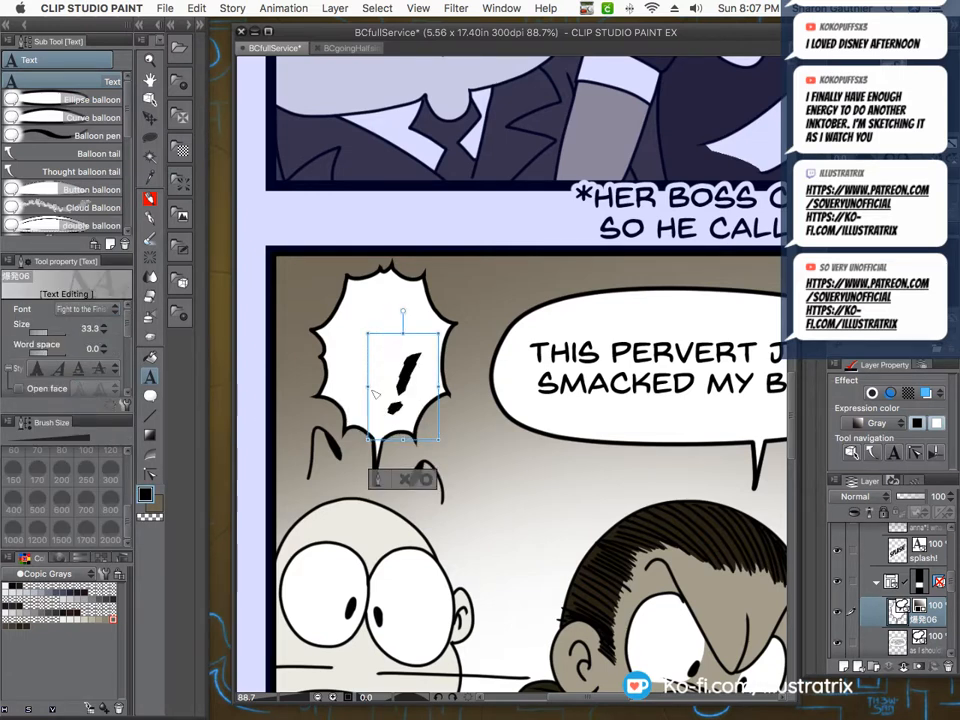
left_click_drag(368, 333, 344, 296)
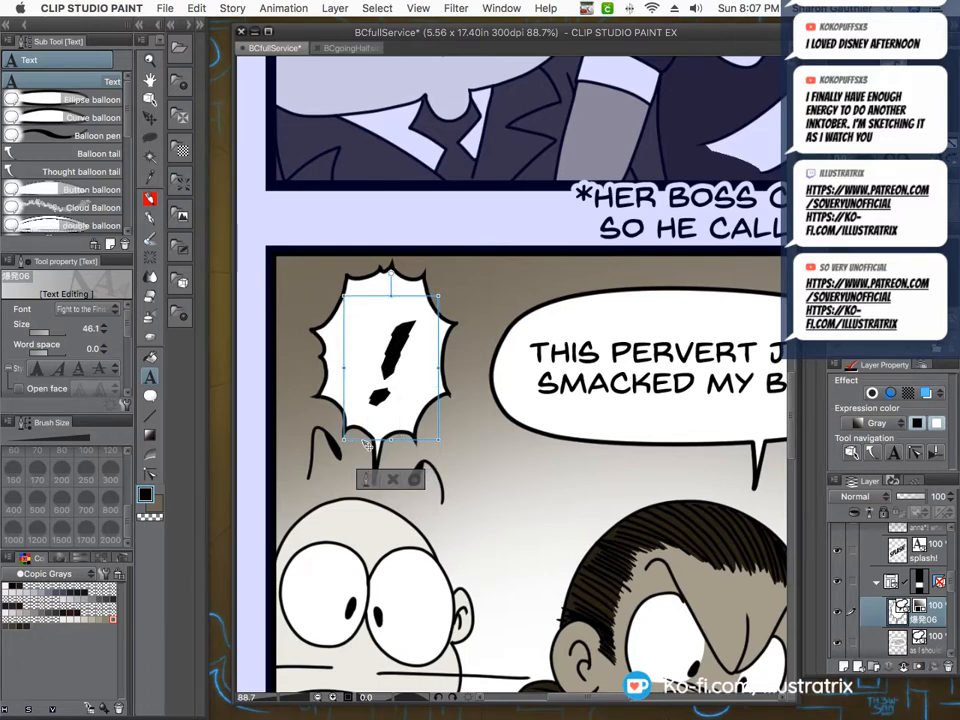
left_click_drag(367, 441, 361, 434)
left_click_drag(338, 290, 322, 266)
left_click_drag(403, 377, 317, 371)
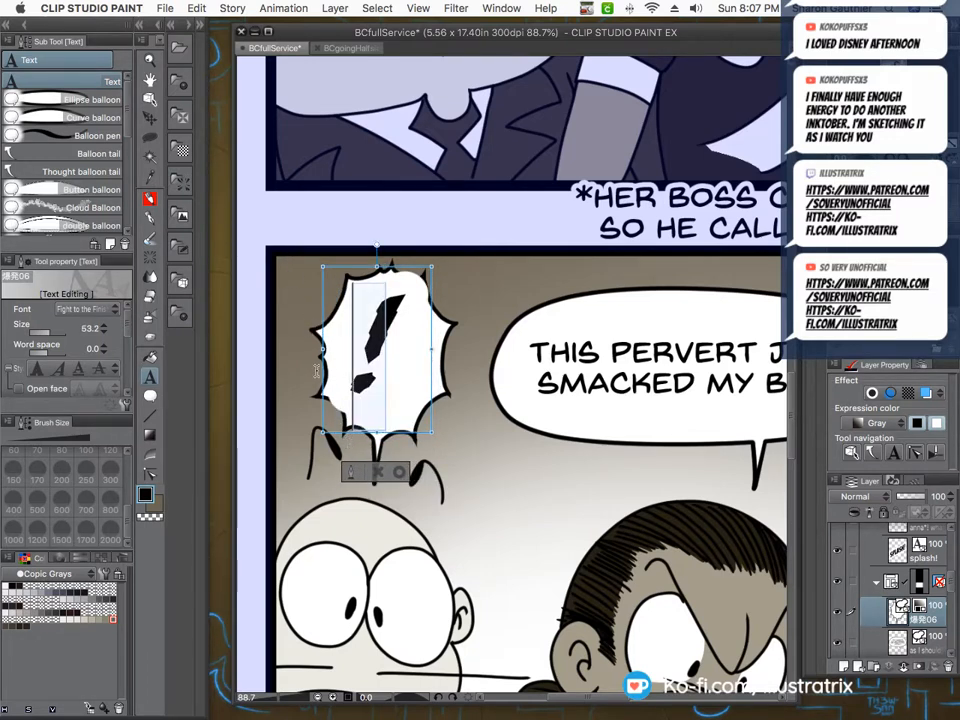
Turn off the text edge for the exclamation mark and shift it slightly down within the spiky balloon.
left_click_drag(127, 324, 127, 376)
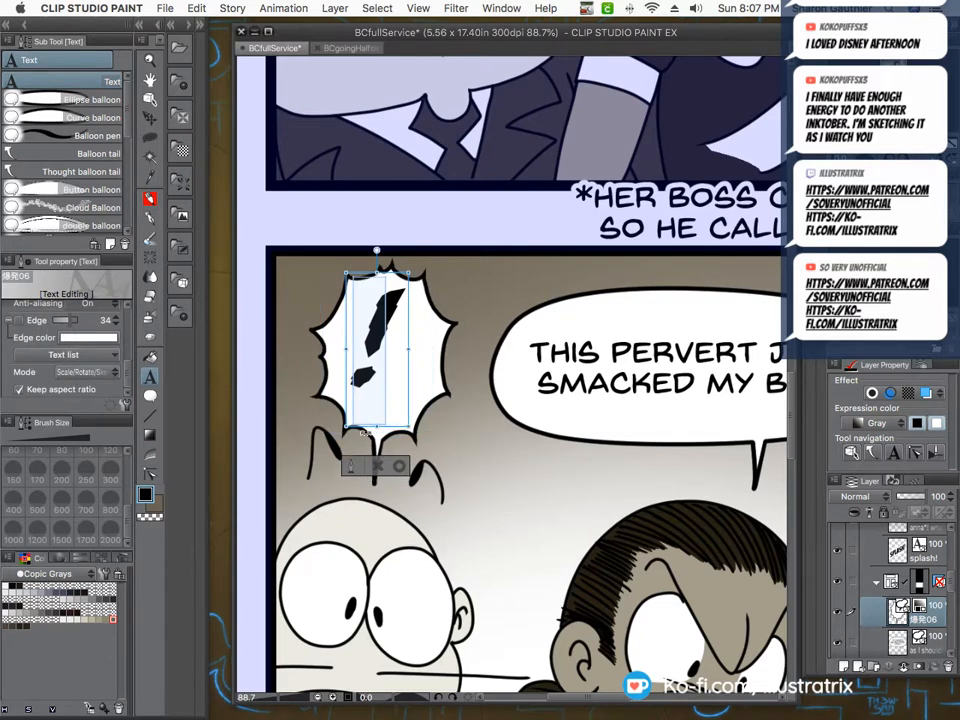
left_click(20, 321)
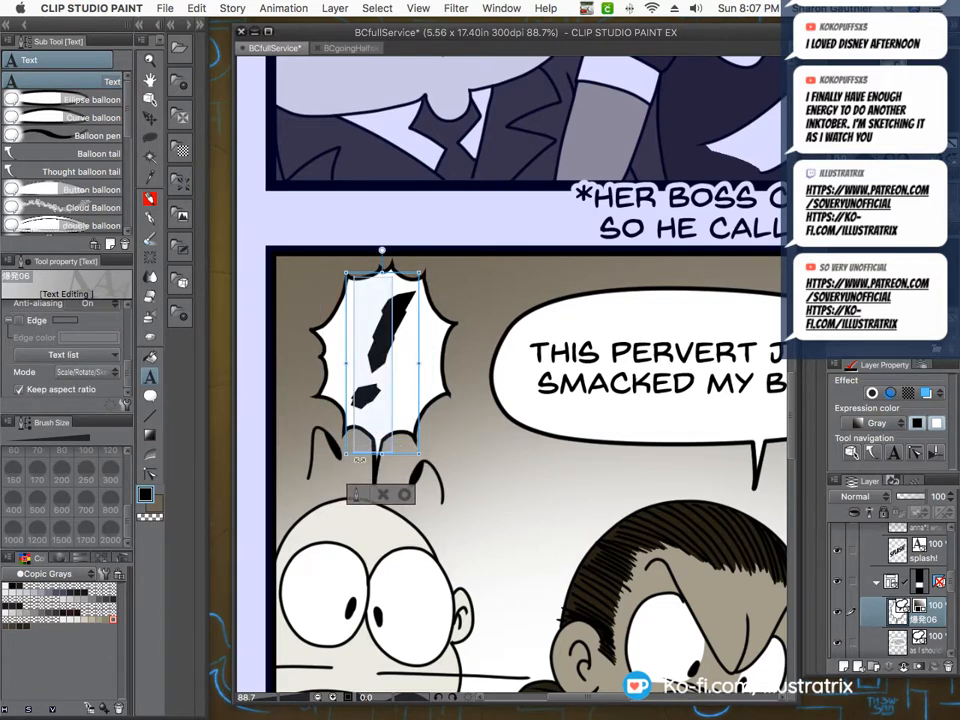
left_click_drag(365, 459, 368, 466)
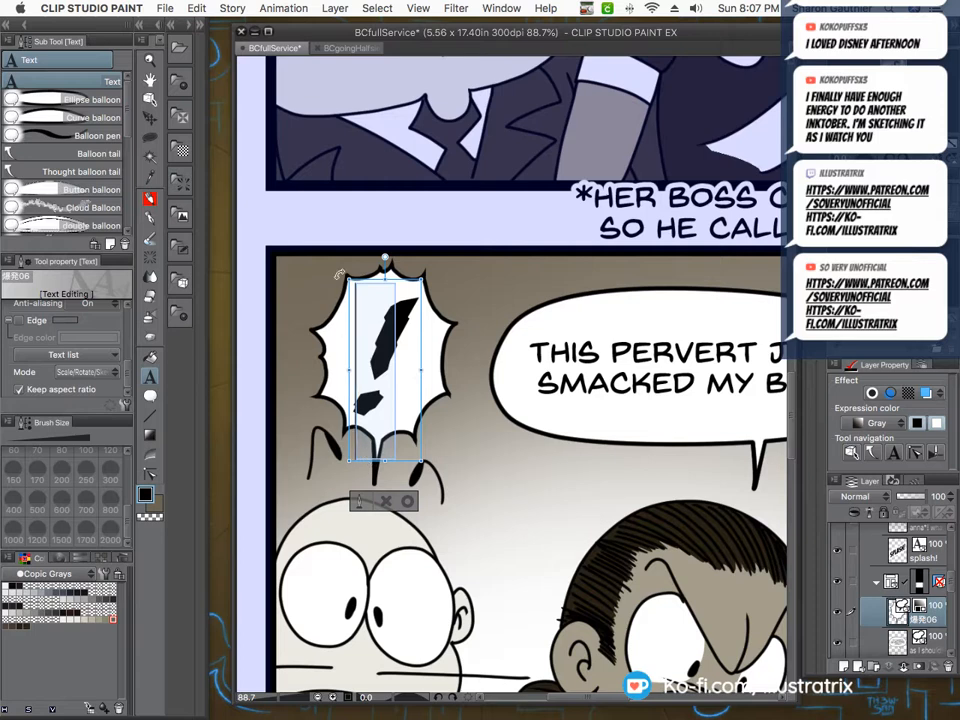
Rotate the exclamation mark counterclockwise until it stands nearly upright, centre it in the spiky balloon and finish the text edit.
left_click_drag(385, 259, 353, 255)
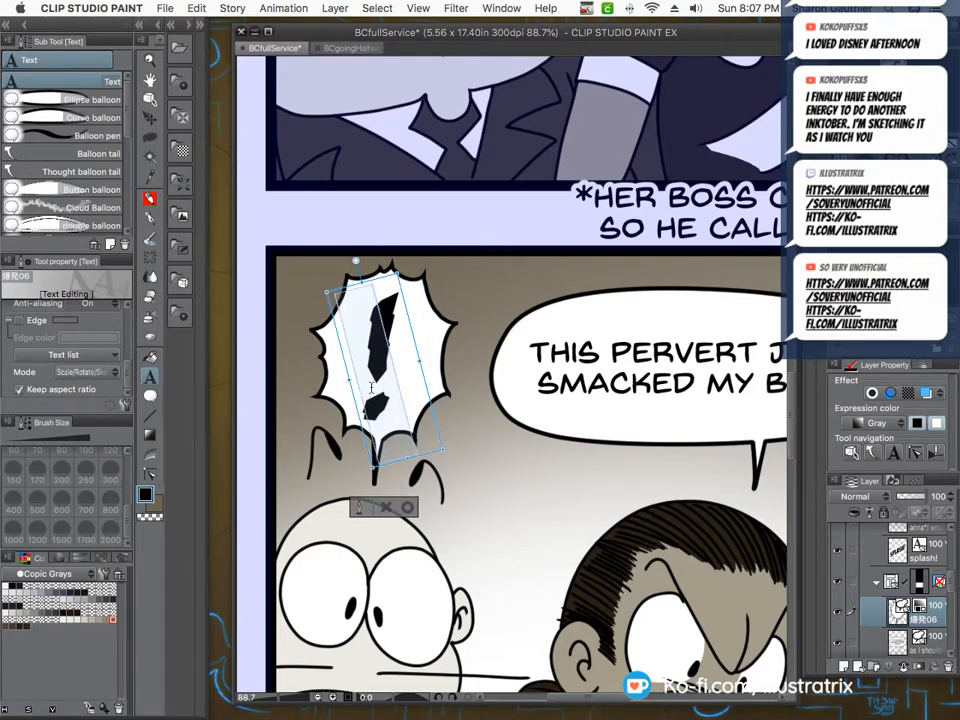
left_click_drag(395, 469, 400, 467)
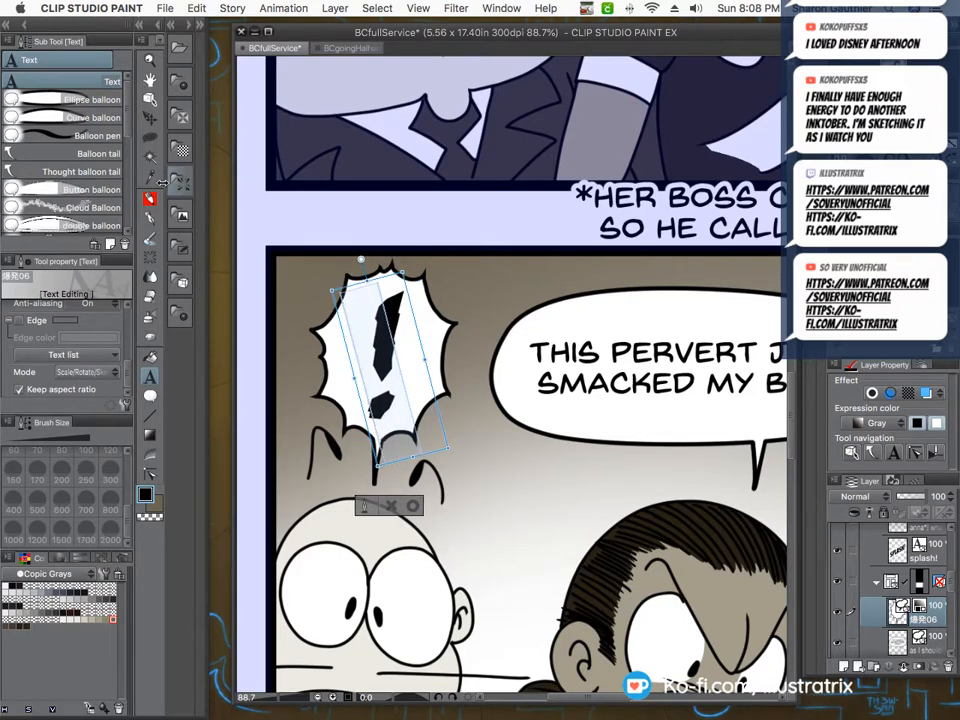
left_click(150, 119)
scroll(312, 381, "down", 4)
scroll(320, 385, "down", 2)
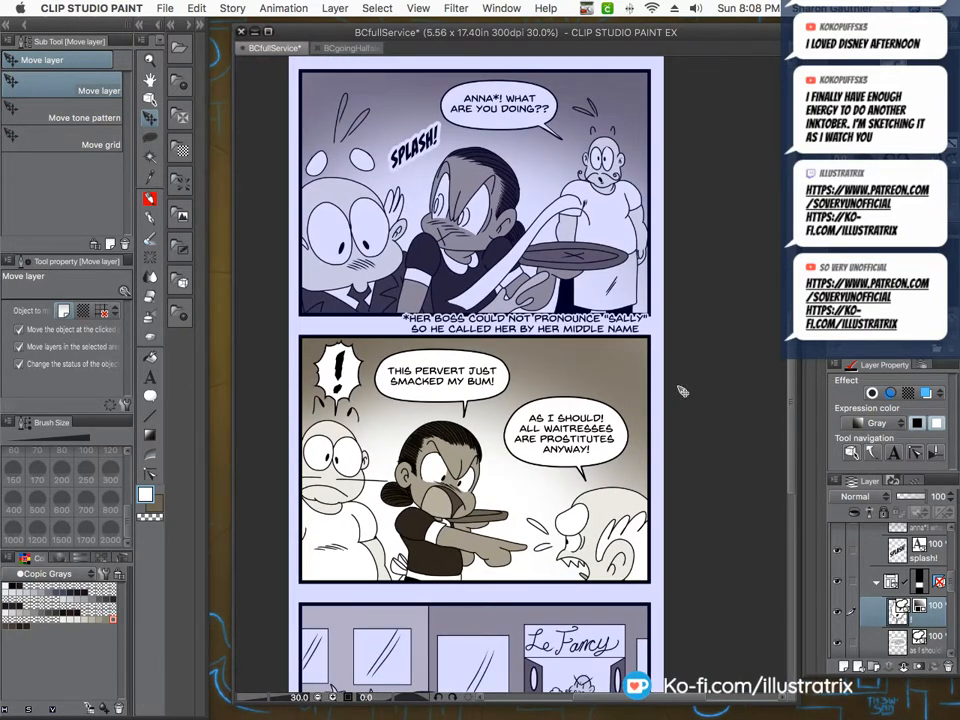
Collapse the "8 frames with title" folder so the whole comic shows without the frame mask tint, and save the comic.
key("super+s")
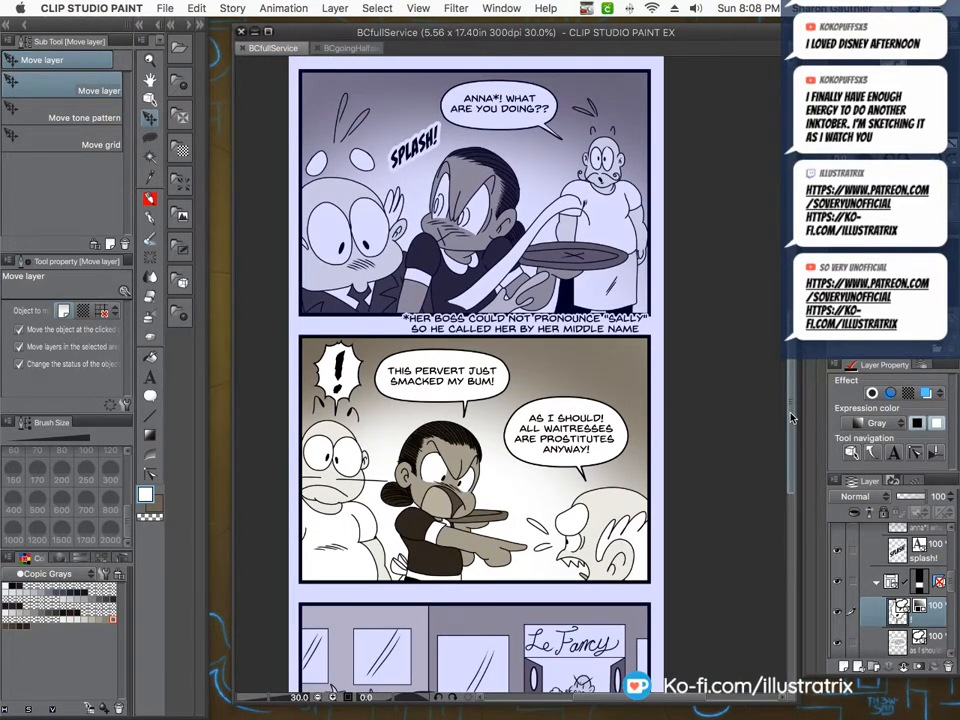
left_click_drag(792, 417, 787, 488)
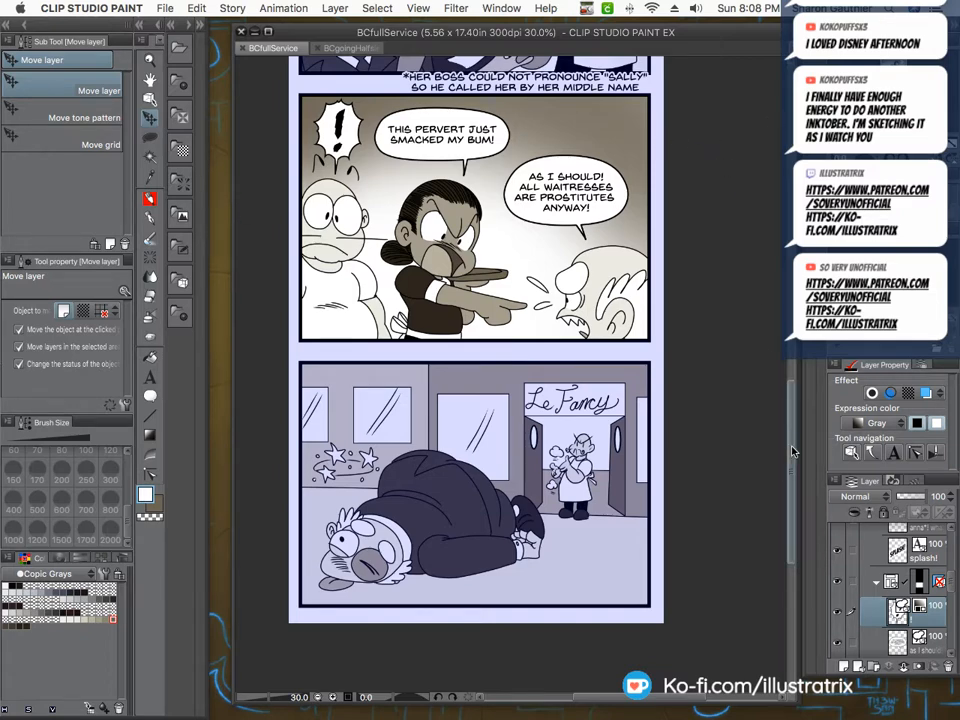
scroll(593, 334, "up", 10)
scroll(715, 346, "down", 3)
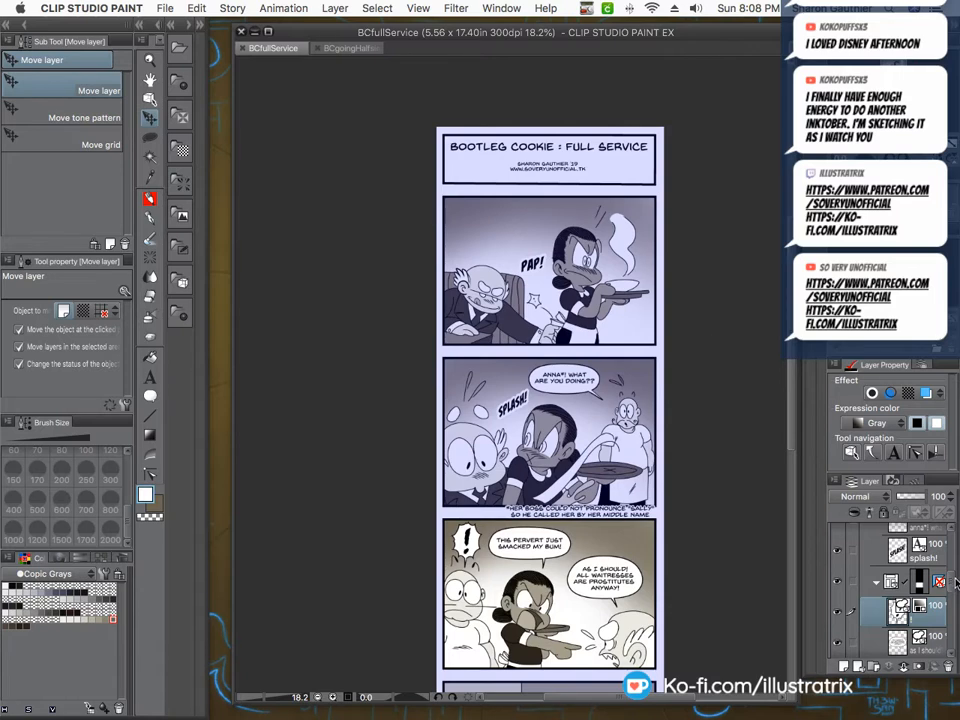
scroll(860, 577, "up", 3)
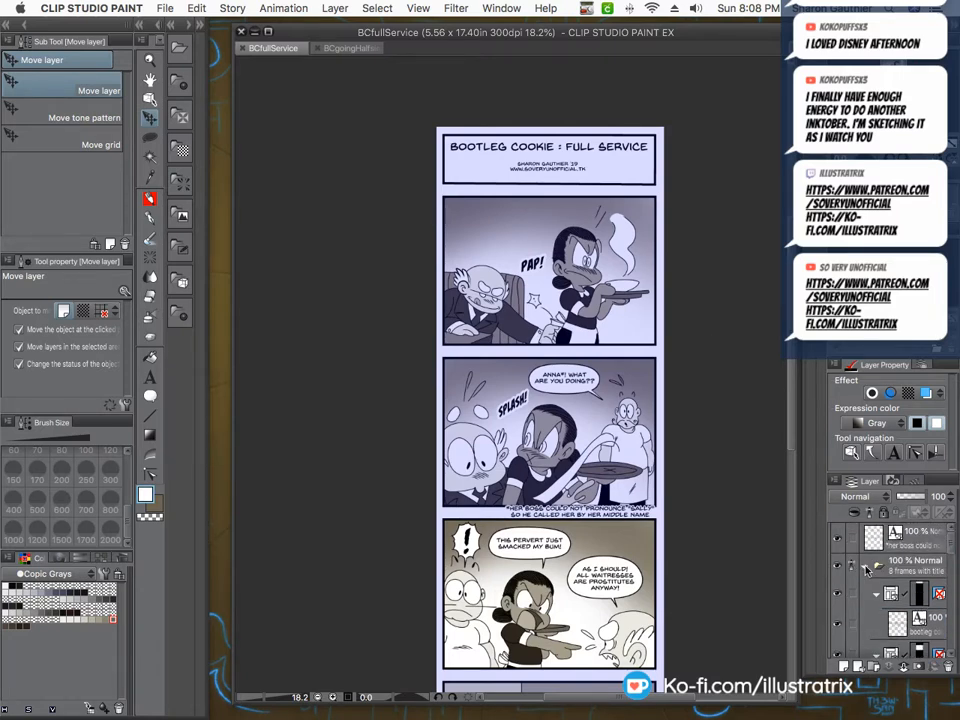
left_click(860, 568)
left_click_drag(790, 427, 790, 478)
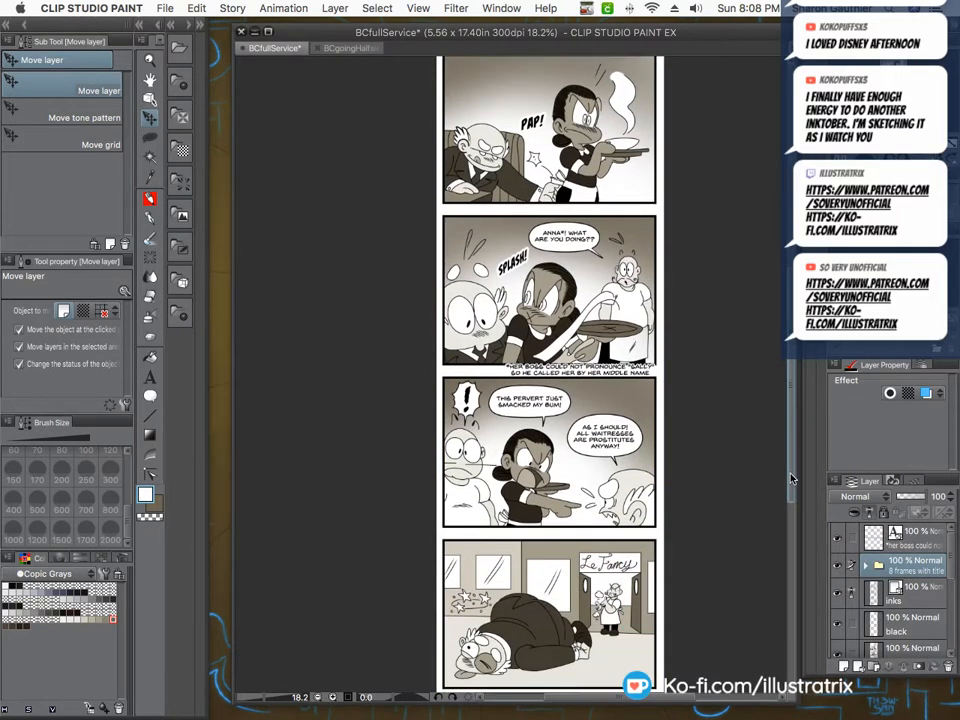
key("super+s")
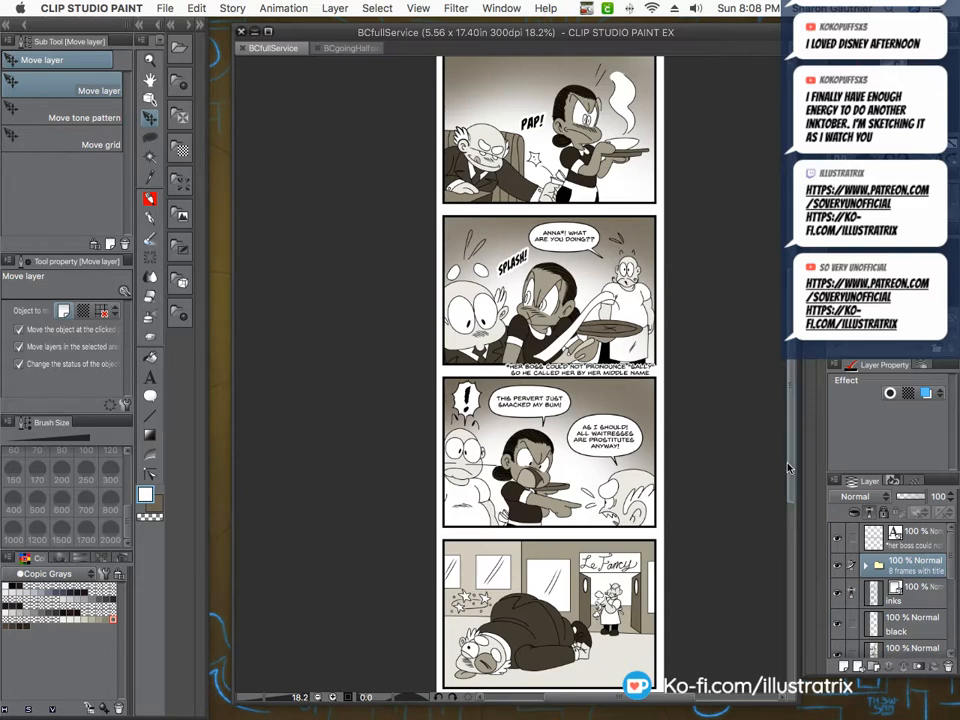
left_click_drag(792, 453, 797, 413)
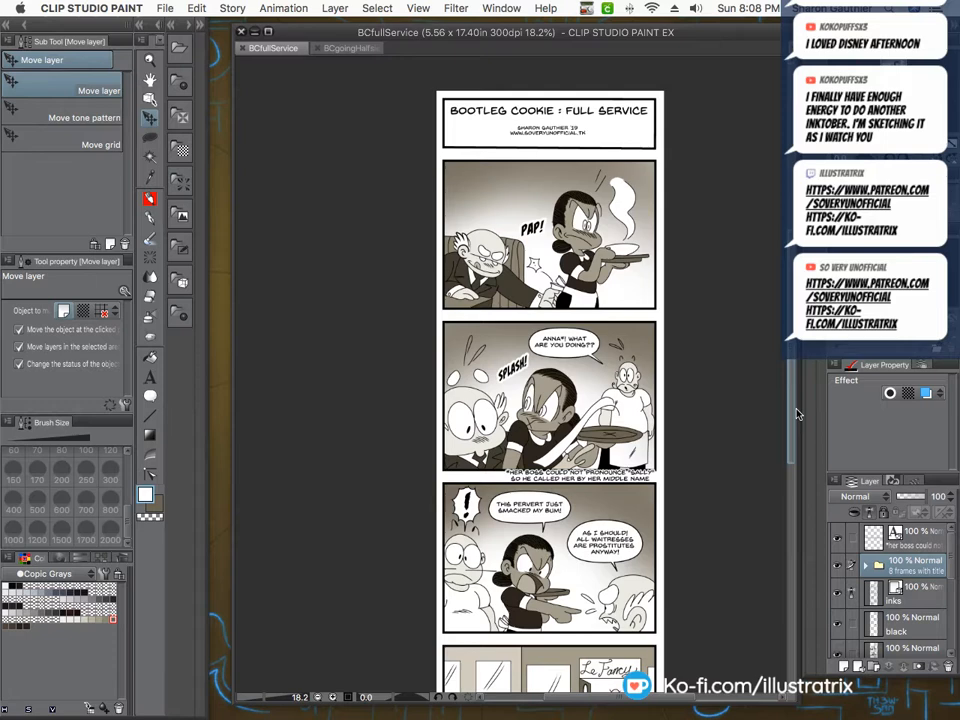
left_click_drag(797, 413, 799, 464)
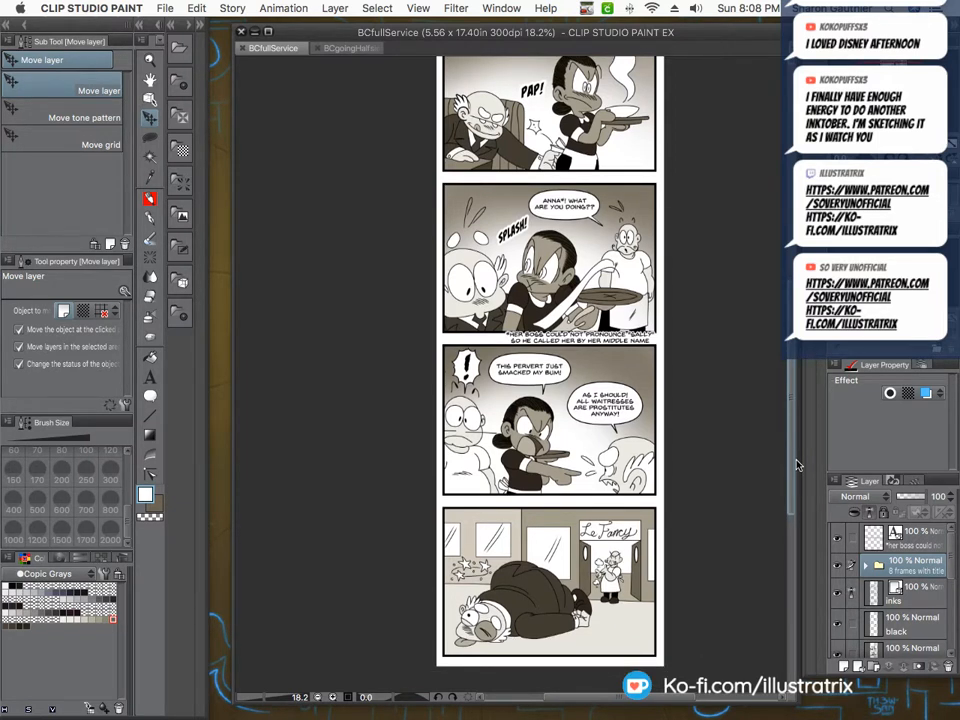
left_click_drag(799, 464, 799, 506)
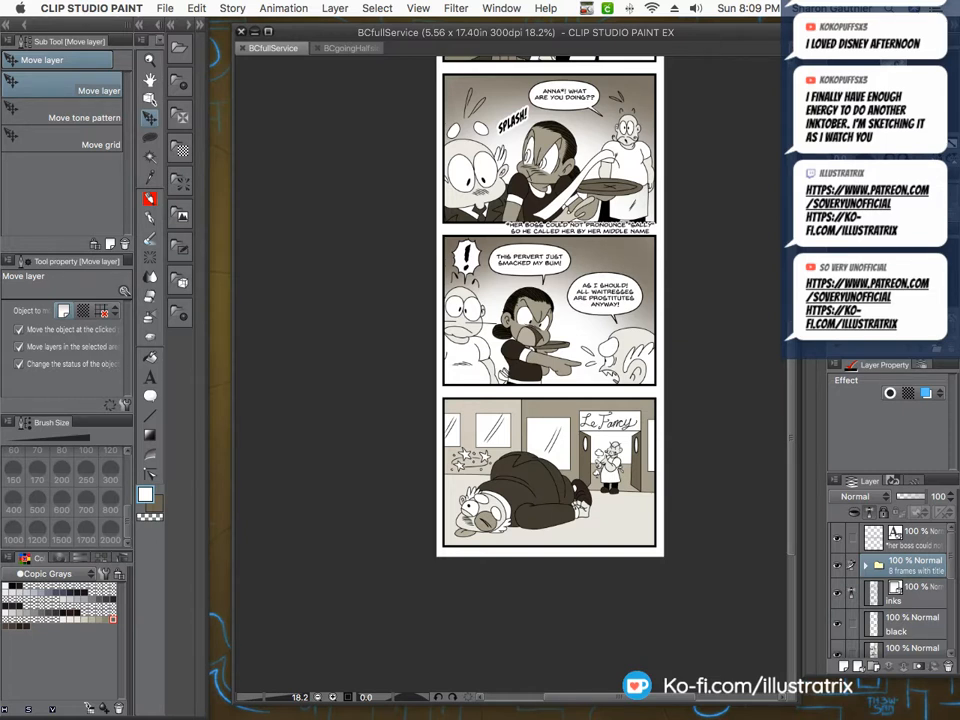
key("Tab")
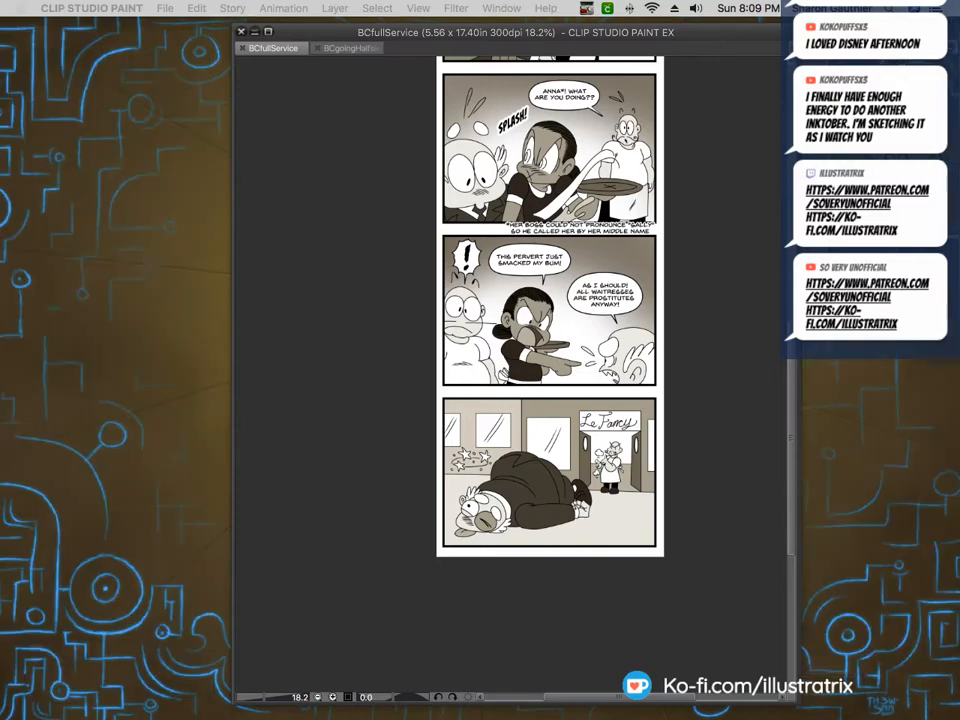